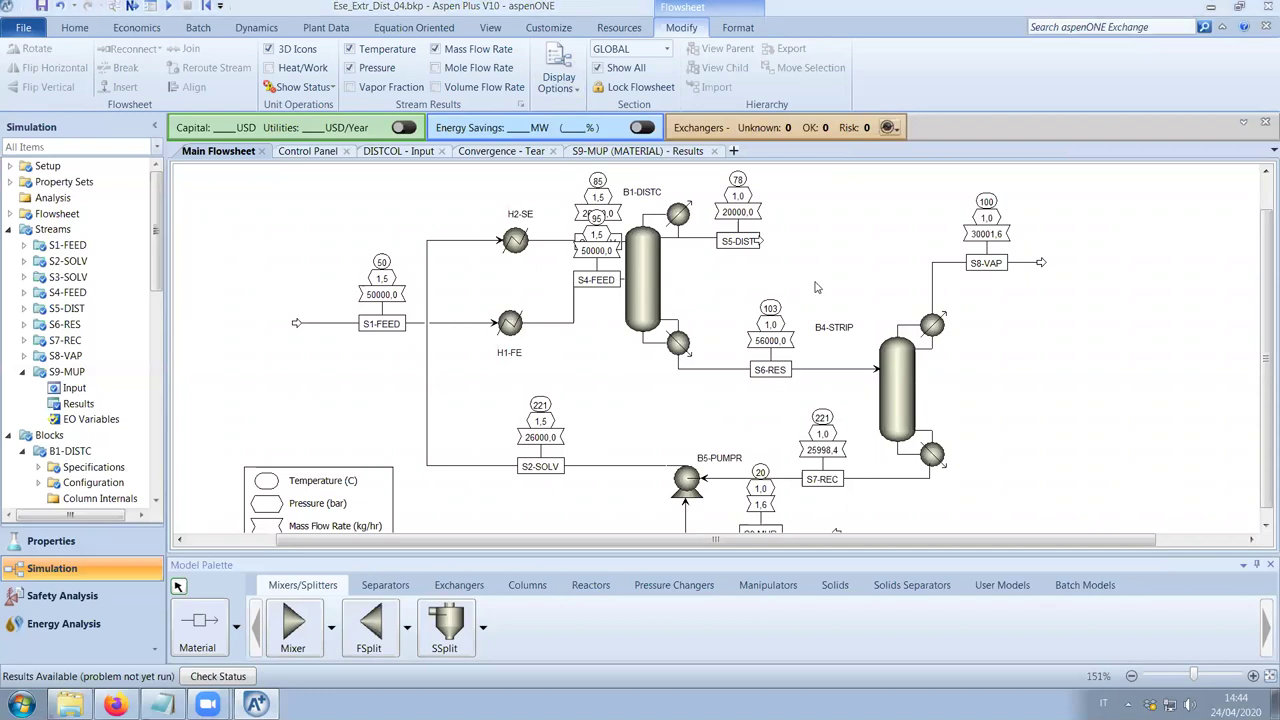
# Go to the Properties environment, then open the Mixture_Data workbook from the Extractive Distillation folder in Excel, dismissing the Office activation notice.
pyautogui.click(97, 541)
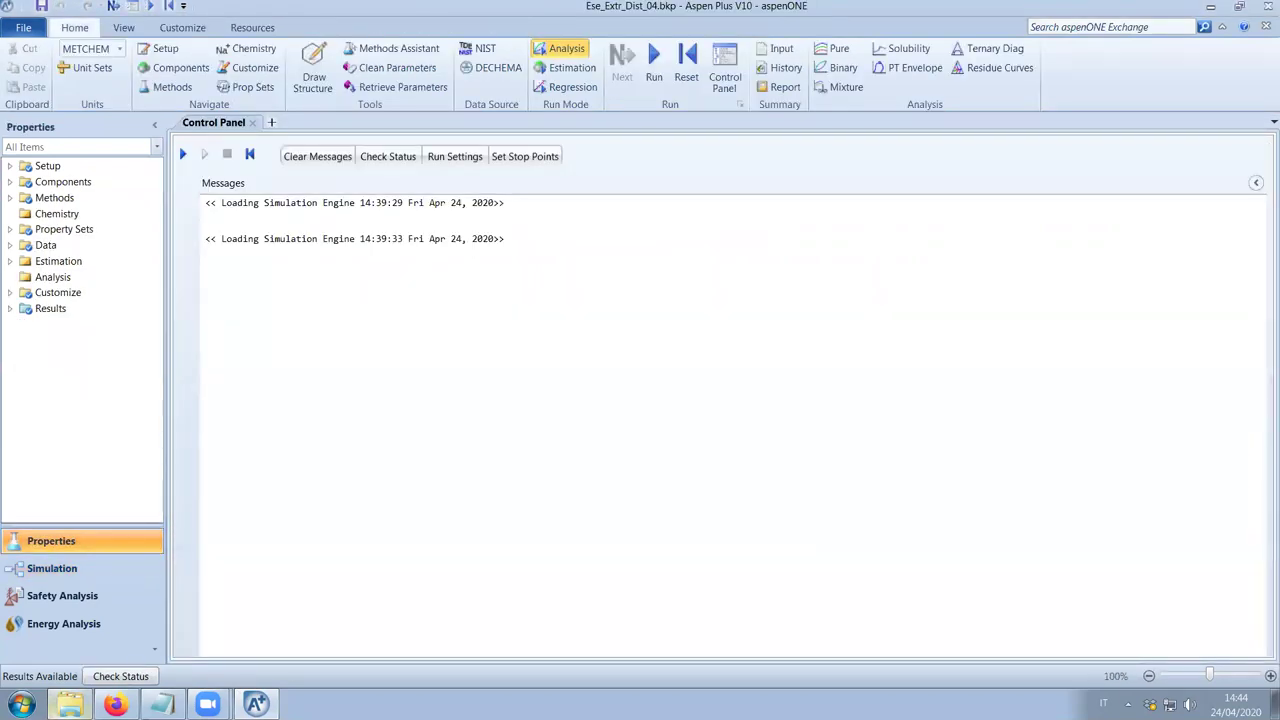
pyautogui.hotkey('ctrl', 'o')
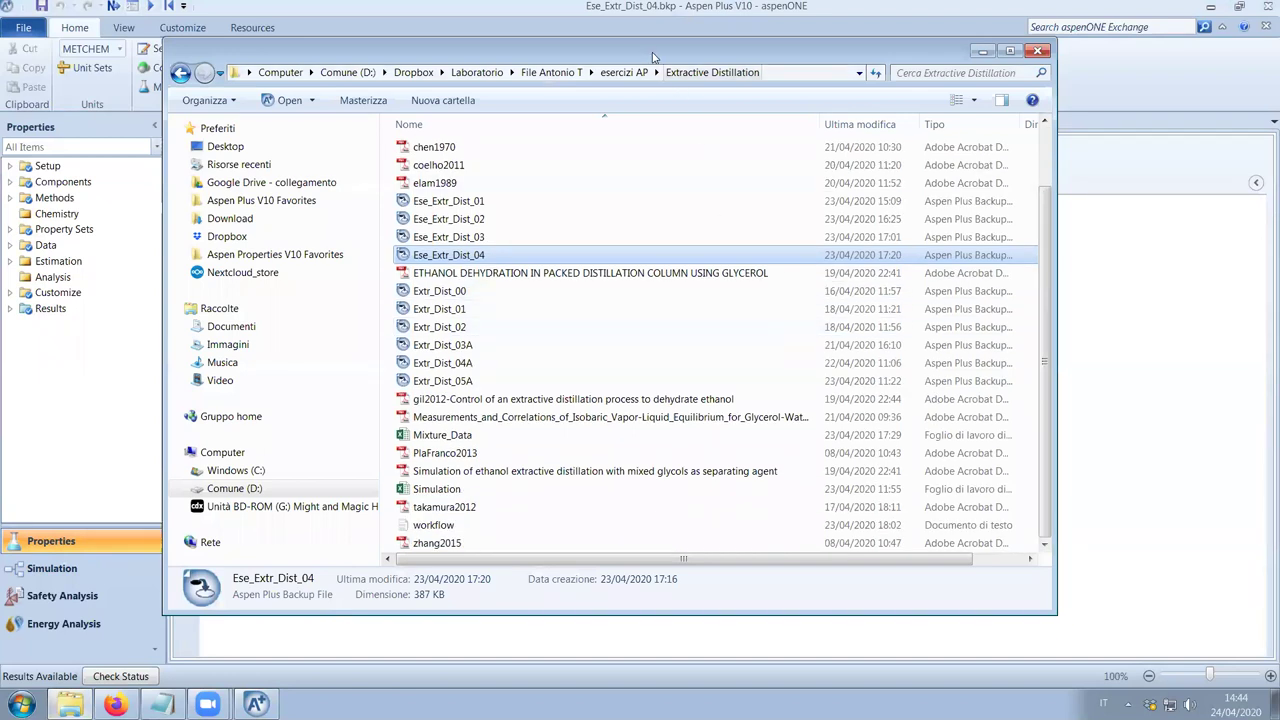
pyautogui.moveTo(652, 57); pyautogui.dragTo(773, 64)
pyautogui.doubleClick(595, 441)
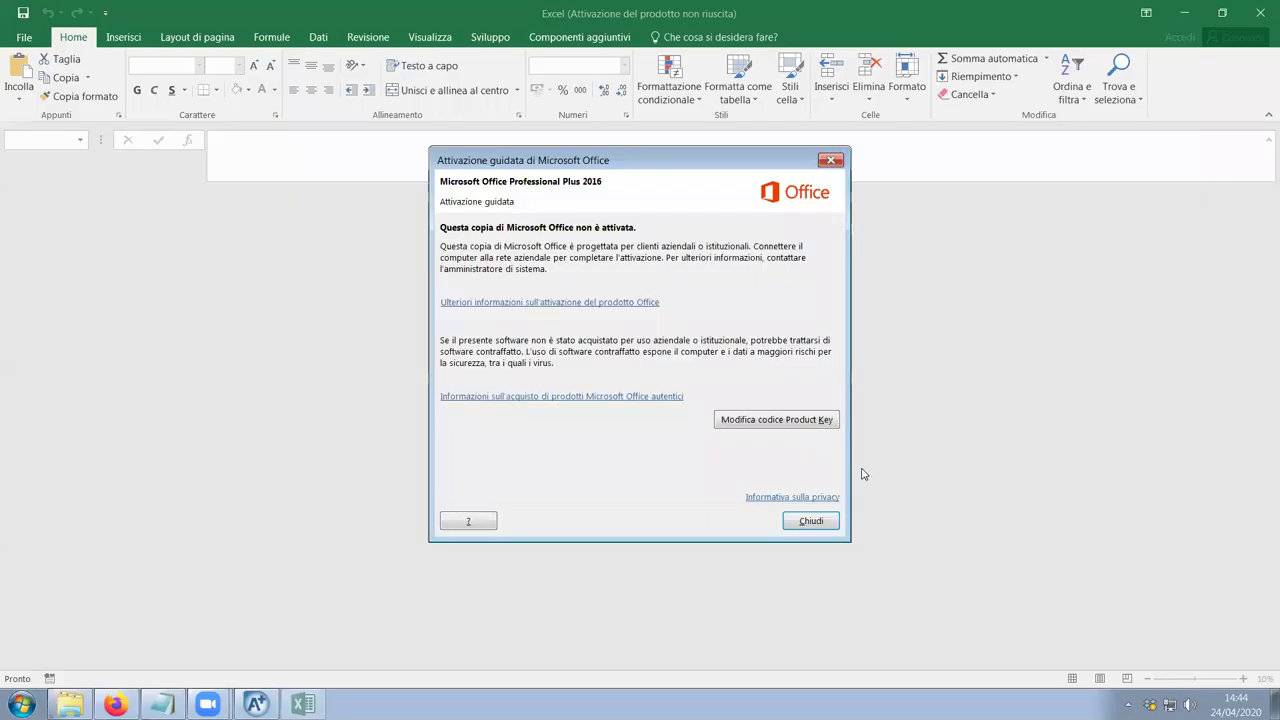
pyautogui.click(827, 521)
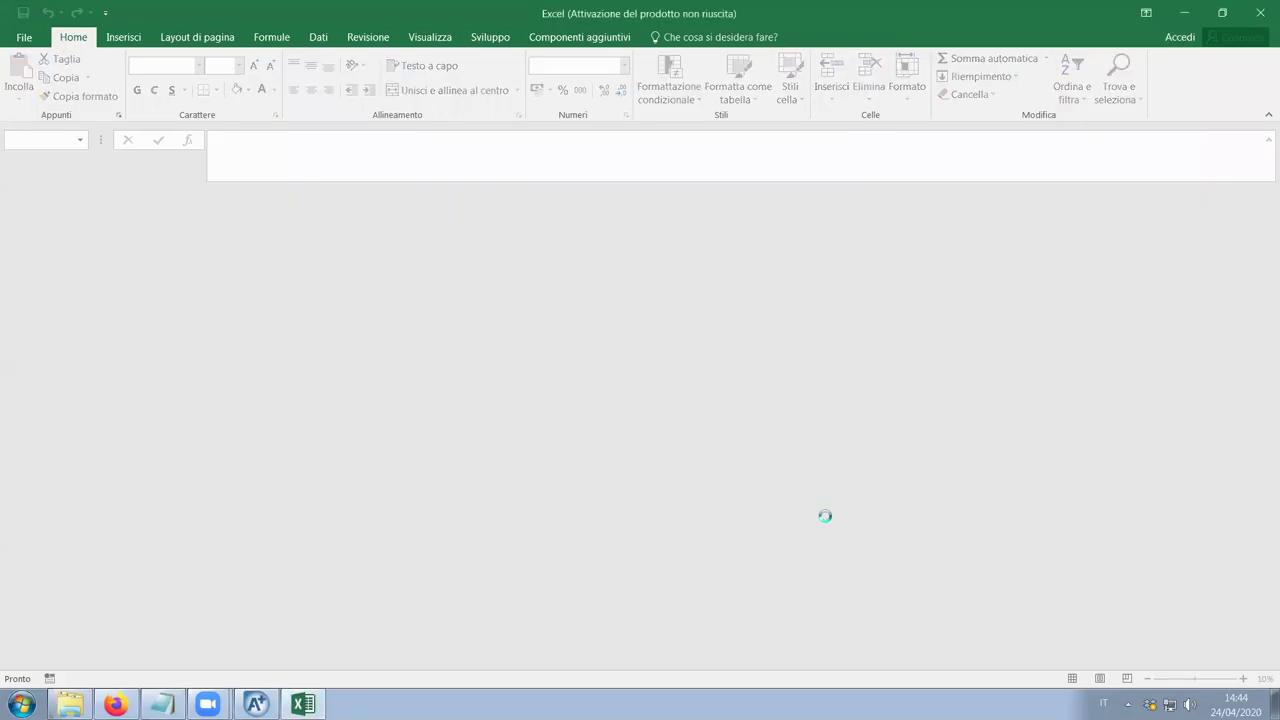
# Review the mixture data sheets, examining the viscosity, density, surface tension and conductivity columns of the H2O-GLYC_ref3-4 sheet.
pyautogui.scroll(17, 826, 485)
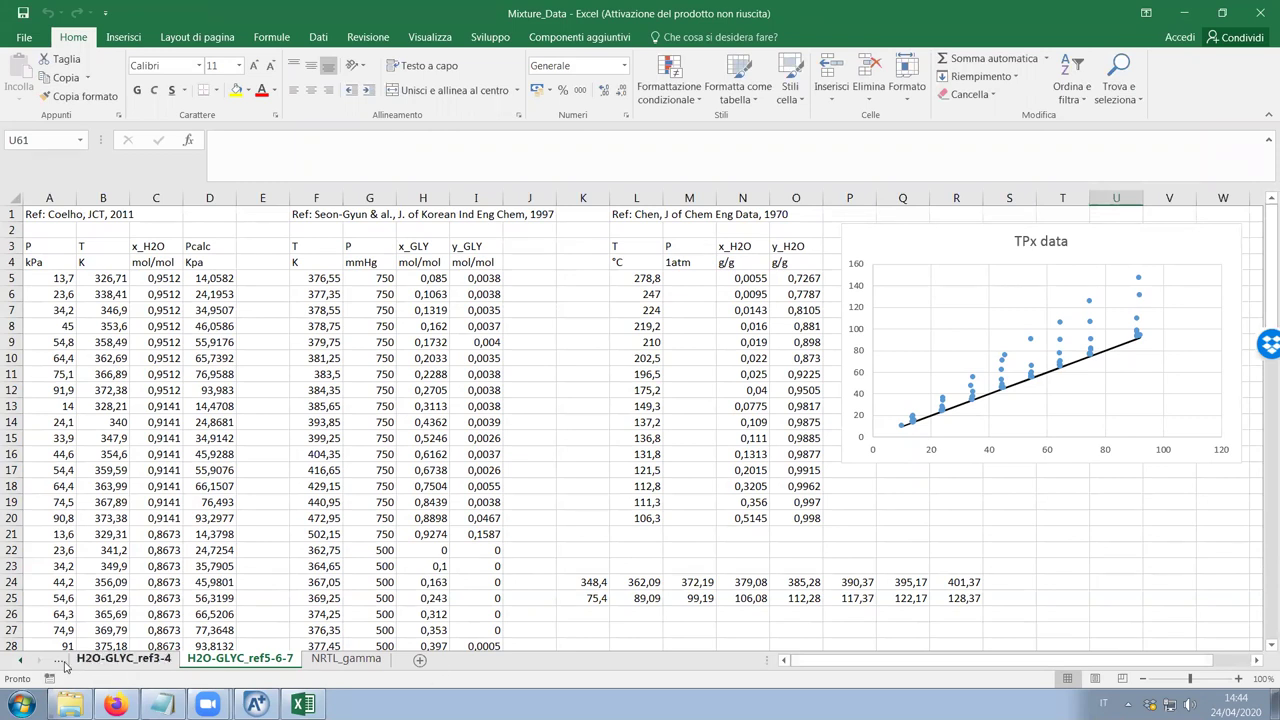
pyautogui.click(18, 662)
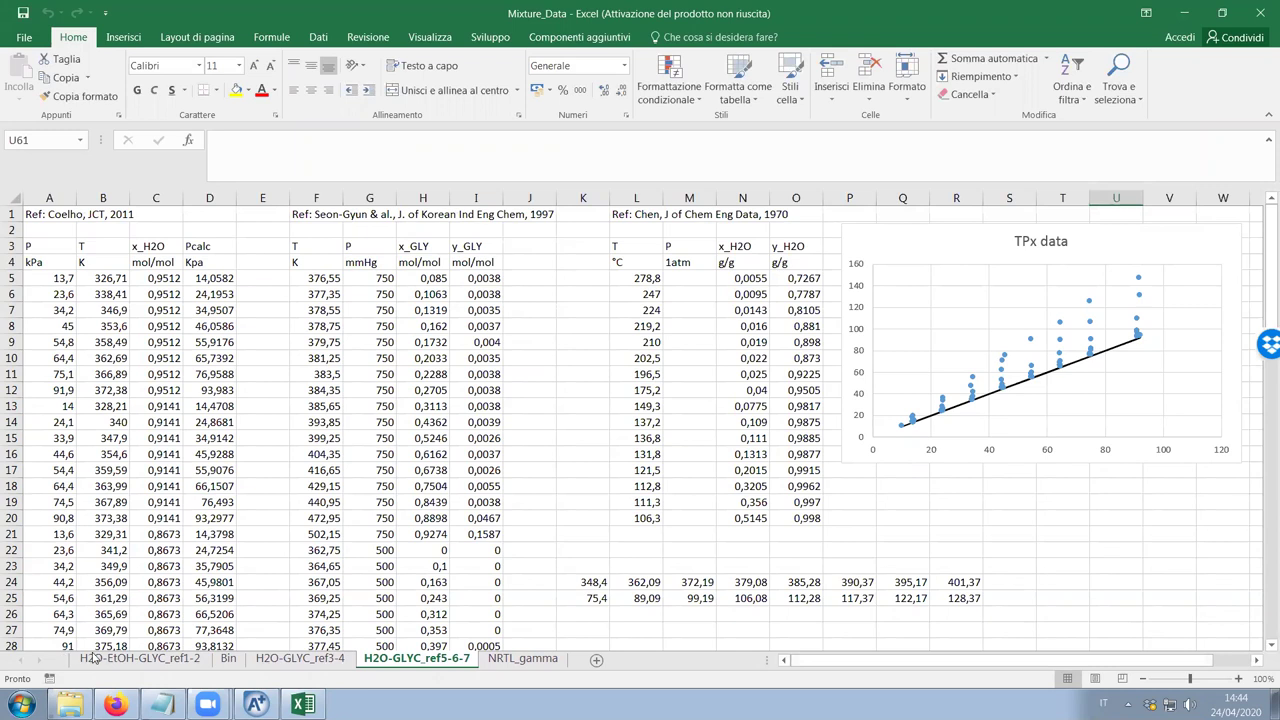
pyautogui.click(94, 658)
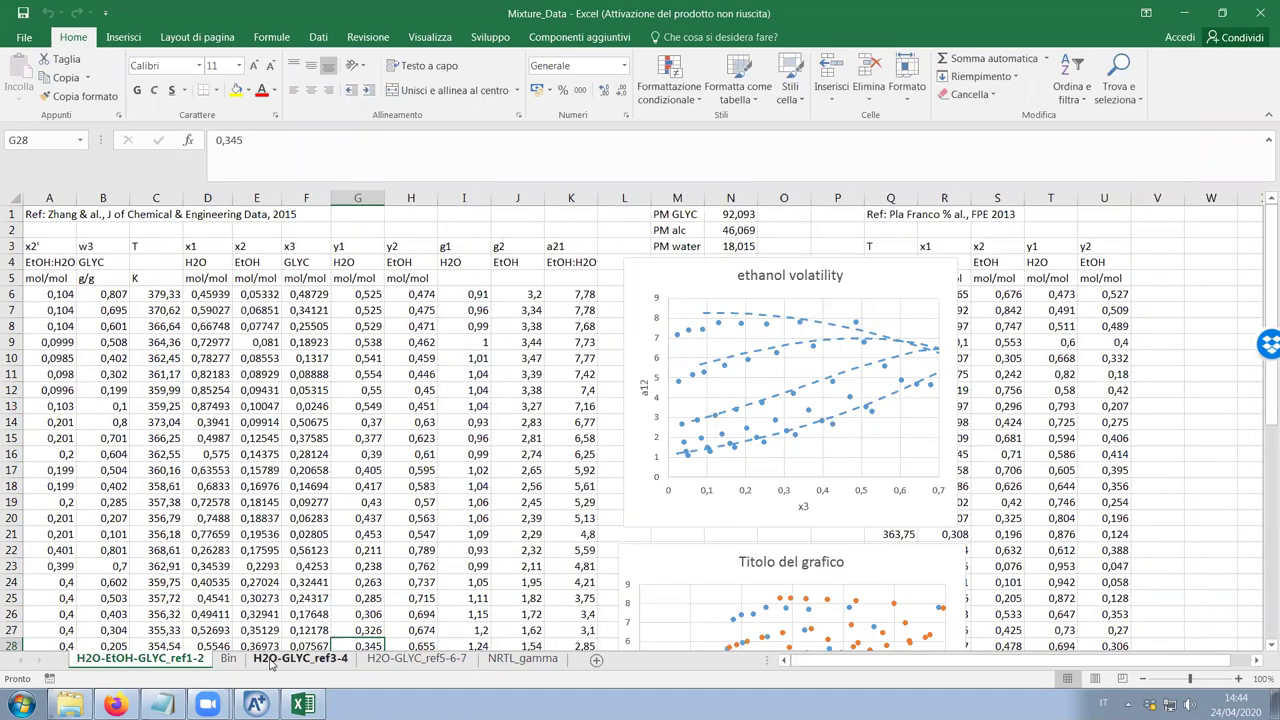
pyautogui.click(270, 664)
pyautogui.scroll(20, 348, 562)
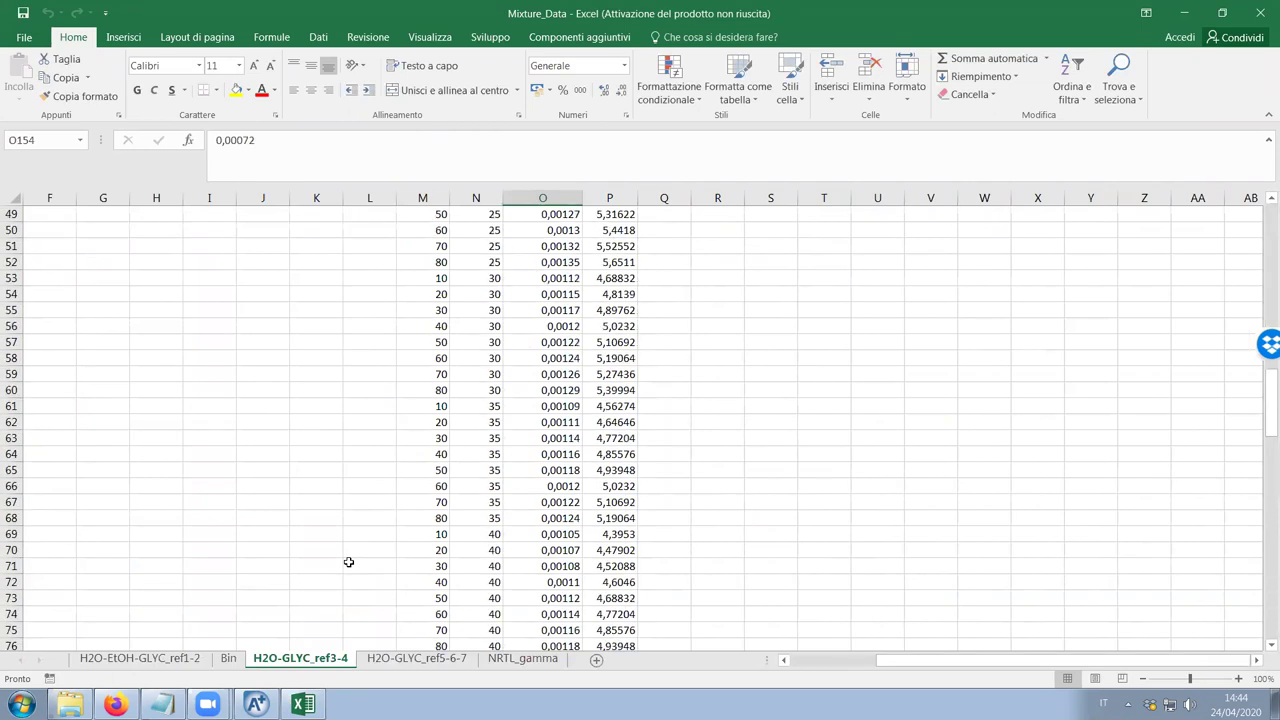
pyautogui.scroll(16, 348, 562)
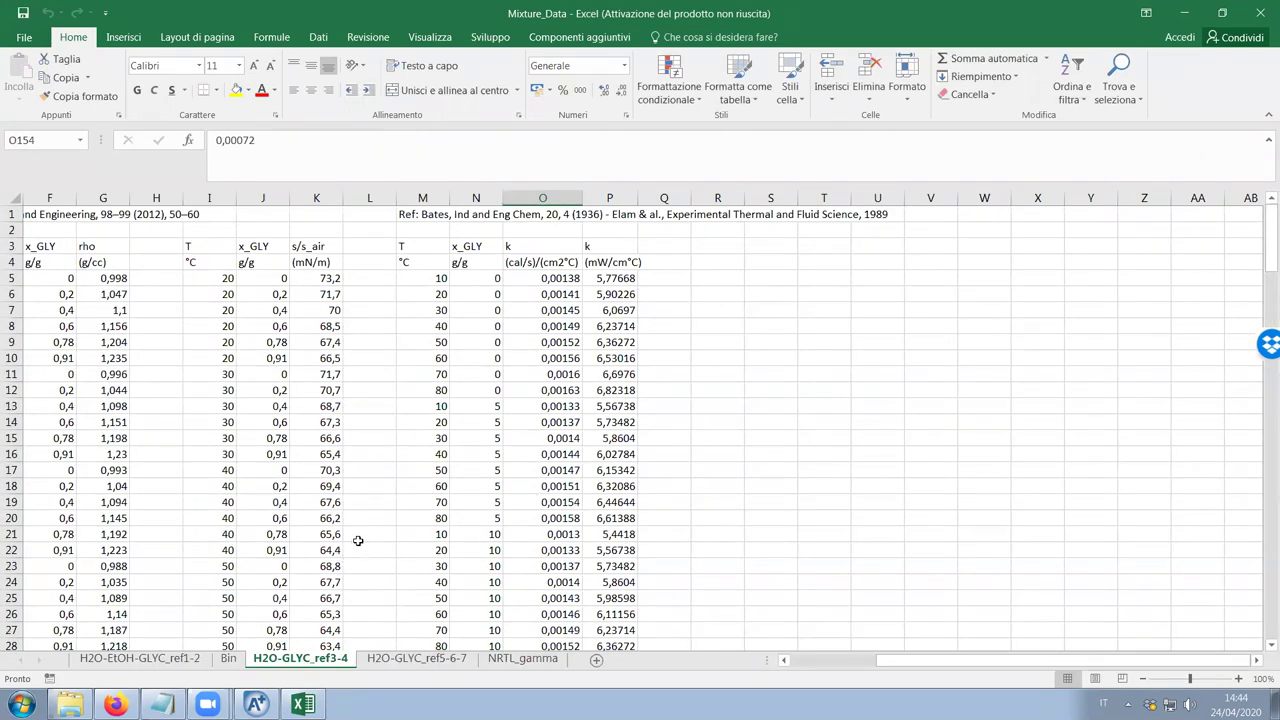
pyautogui.moveTo(980, 661); pyautogui.dragTo(866, 666)
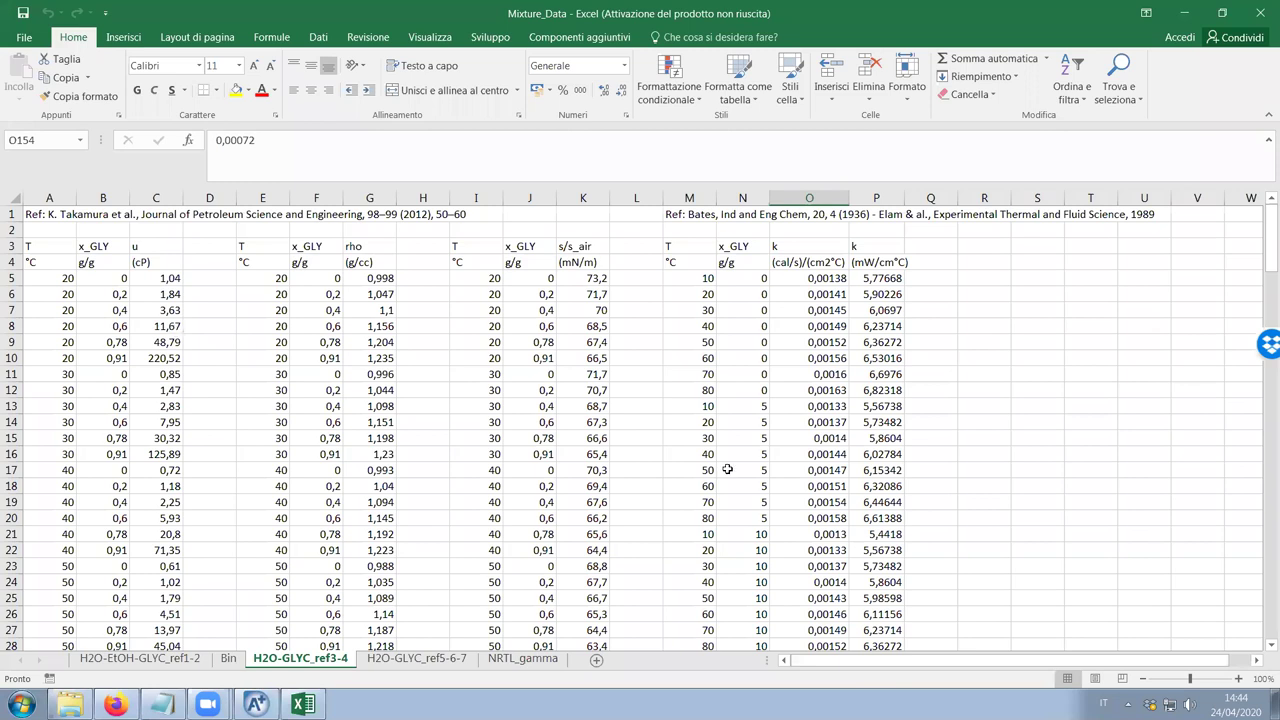
pyautogui.moveTo(927, 662)
pyautogui.mouseDown()
pyautogui.moveTo(942, 662)
pyautogui.moveTo(918, 662)
pyautogui.mouseUp()
pyautogui.moveTo(1263, 226); pyautogui.dragTo(1261, 198)
# Switch to Aspen Plus and create a new experimental data set AQGLY-RH of type MIXTURE.
pyautogui.click(254, 705)
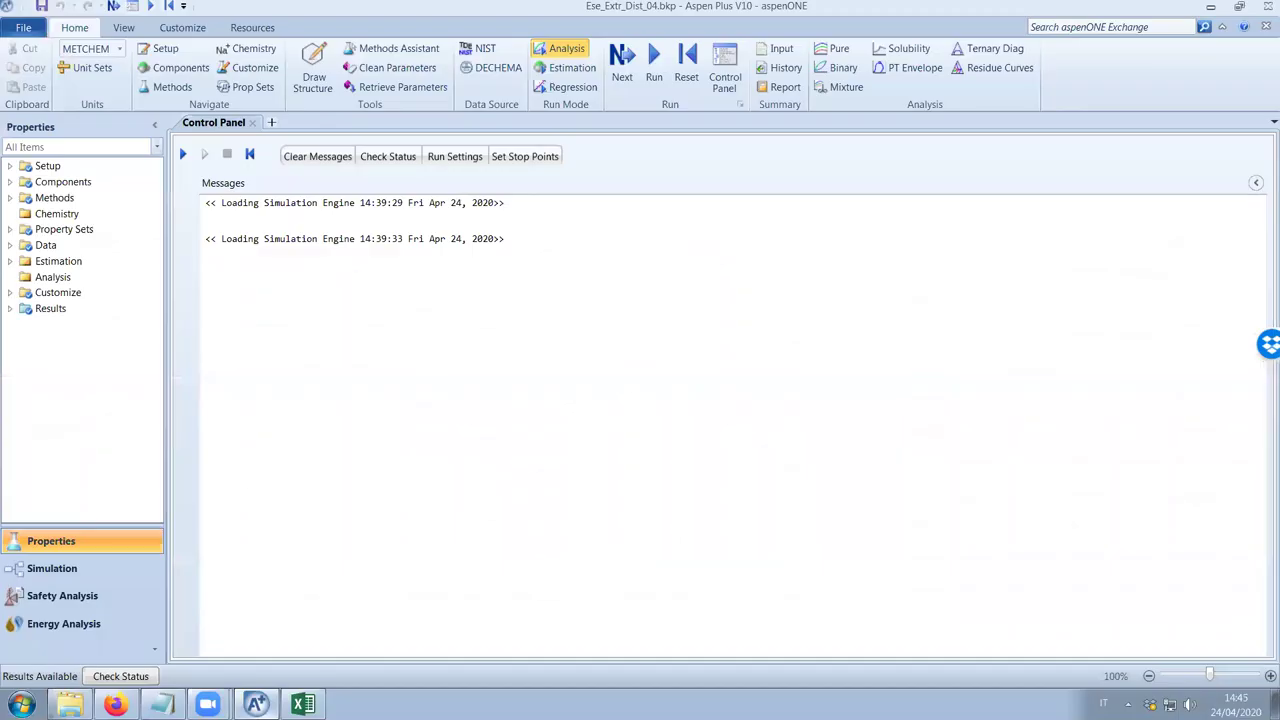
pyautogui.click(9, 247)
pyautogui.click(42, 247)
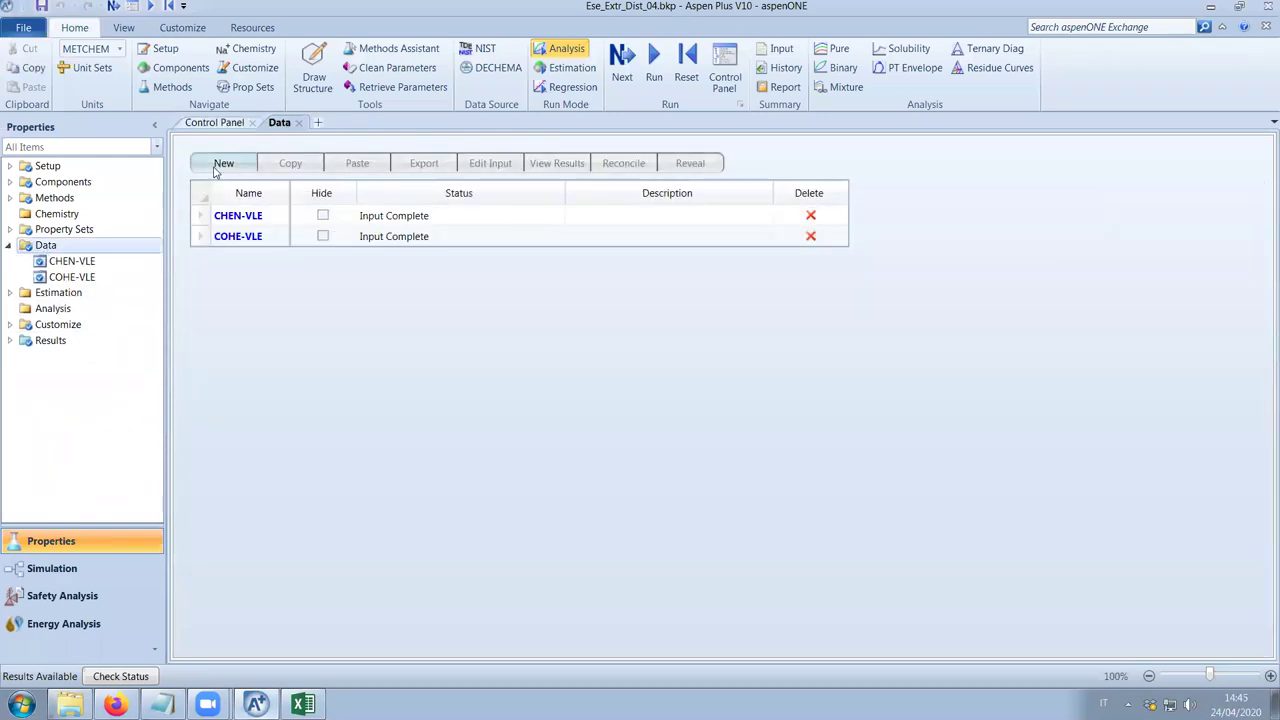
pyautogui.click(222, 165)
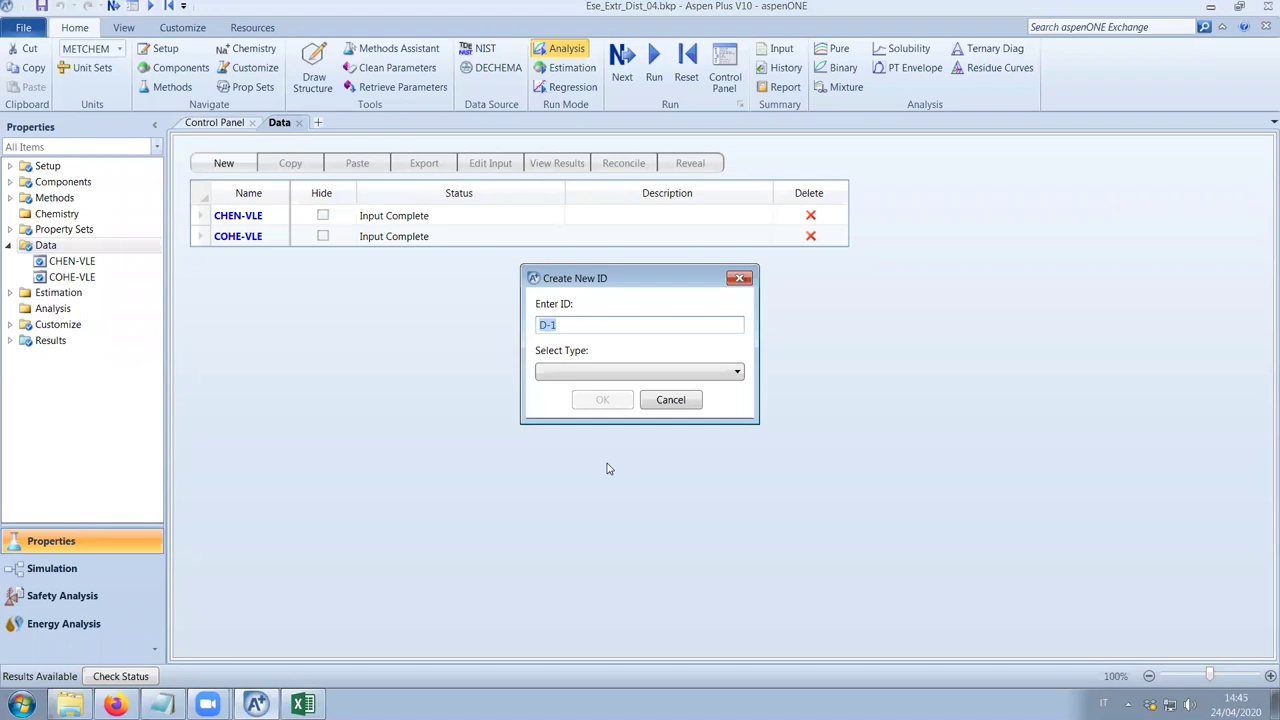
pyautogui.click(303, 704)
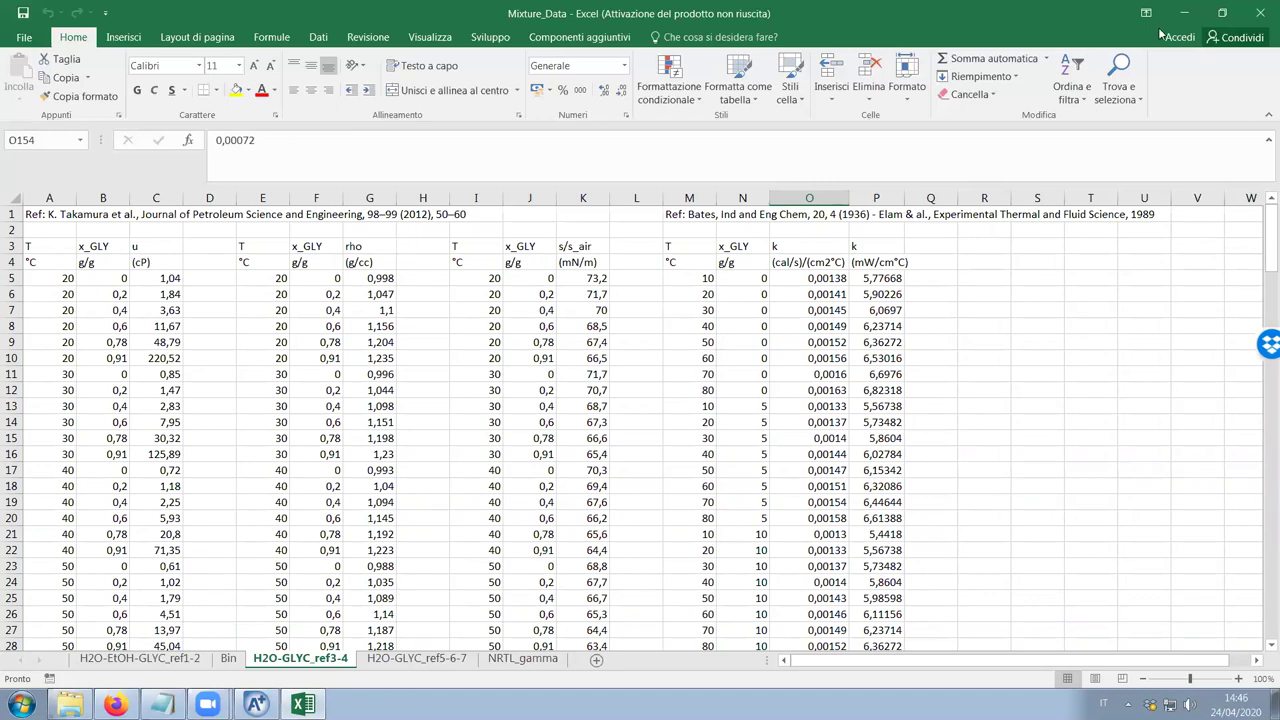
pyautogui.click(1186, 12)
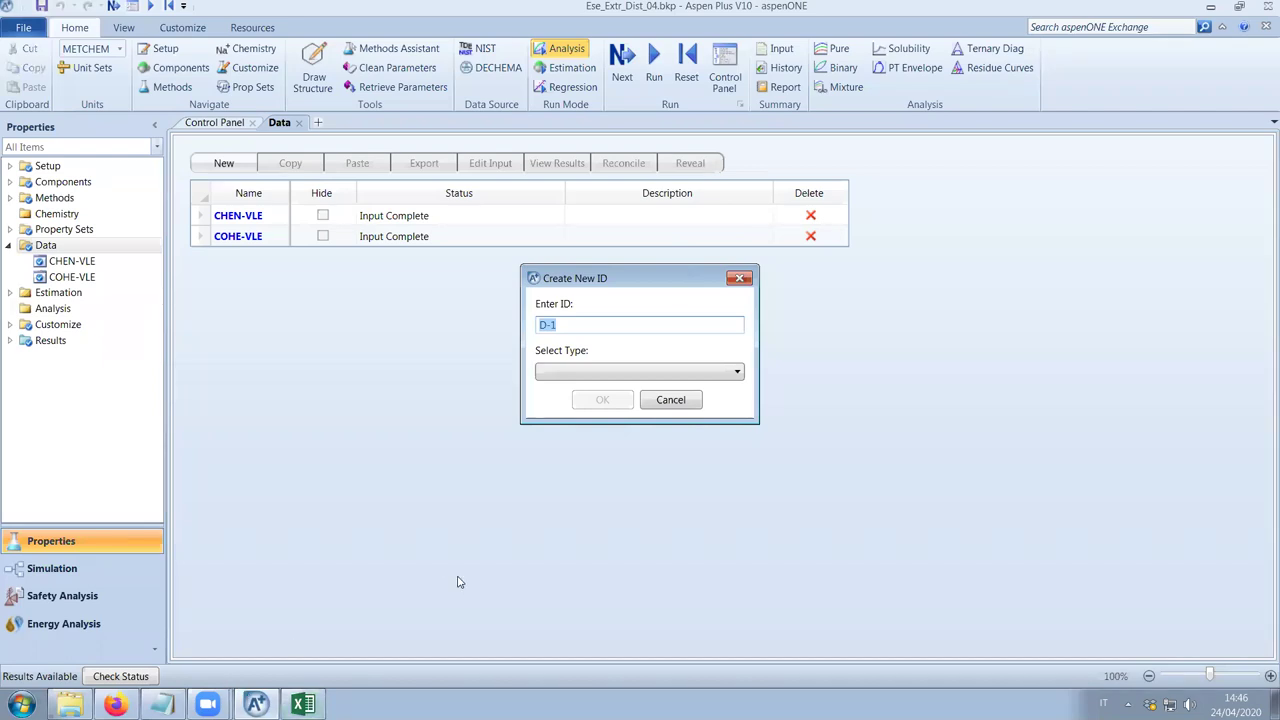
pyautogui.write('AQGLY-RH')
pyautogui.click(619, 368)
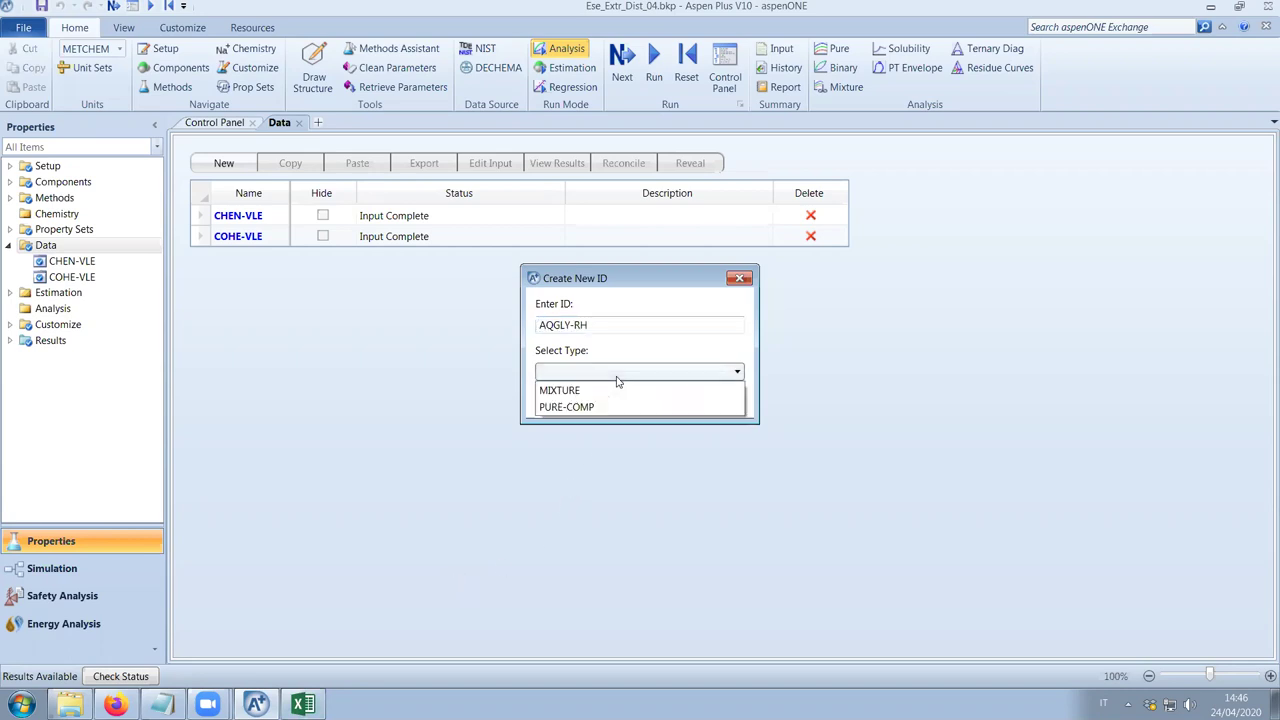
pyautogui.click(604, 391)
pyautogui.click(602, 399)
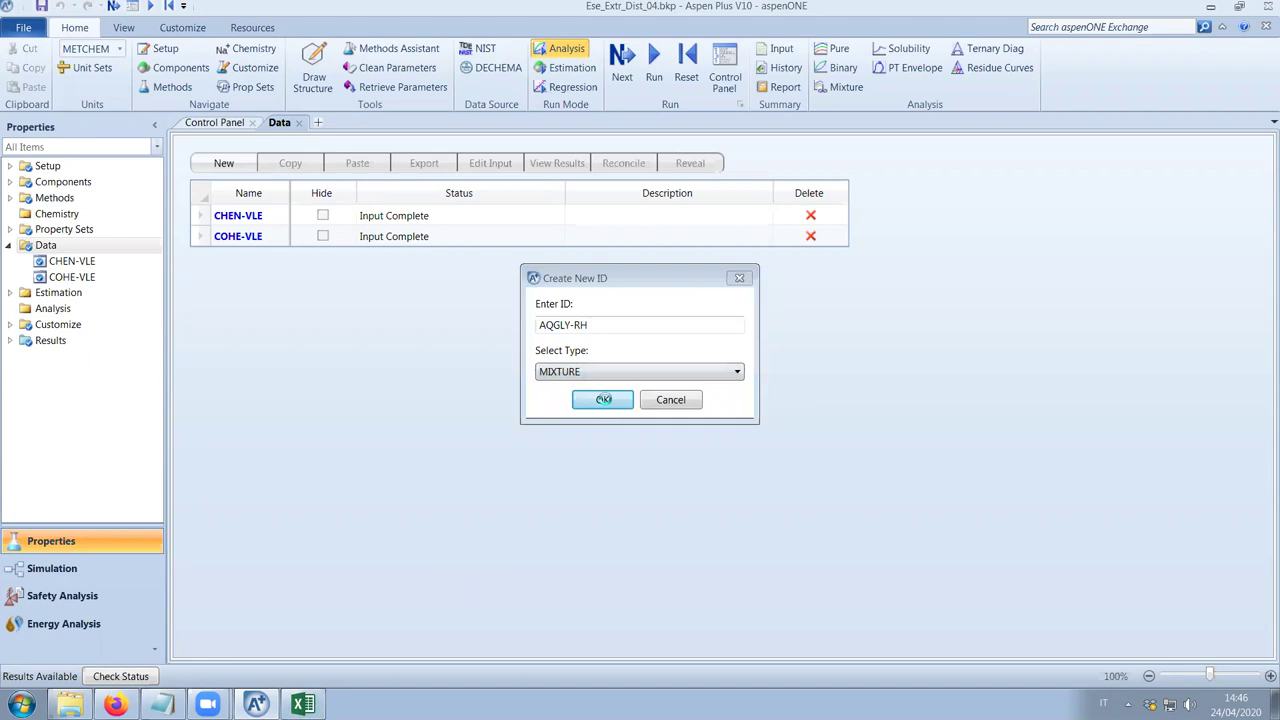
# Add GLYCEROL and WATER to the components in the AQGLY-RH mixture.
pyautogui.click(303, 704)
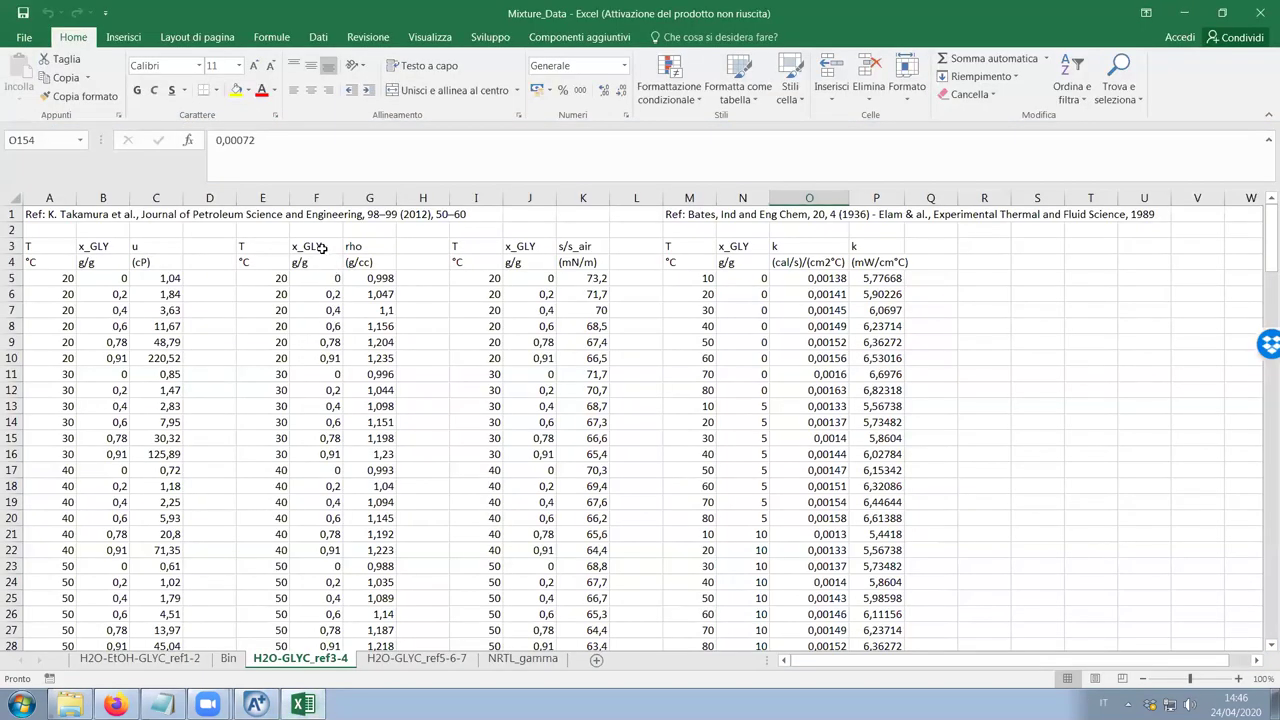
pyautogui.click(1184, 13)
pyautogui.click(220, 250)
pyautogui.click(313, 326)
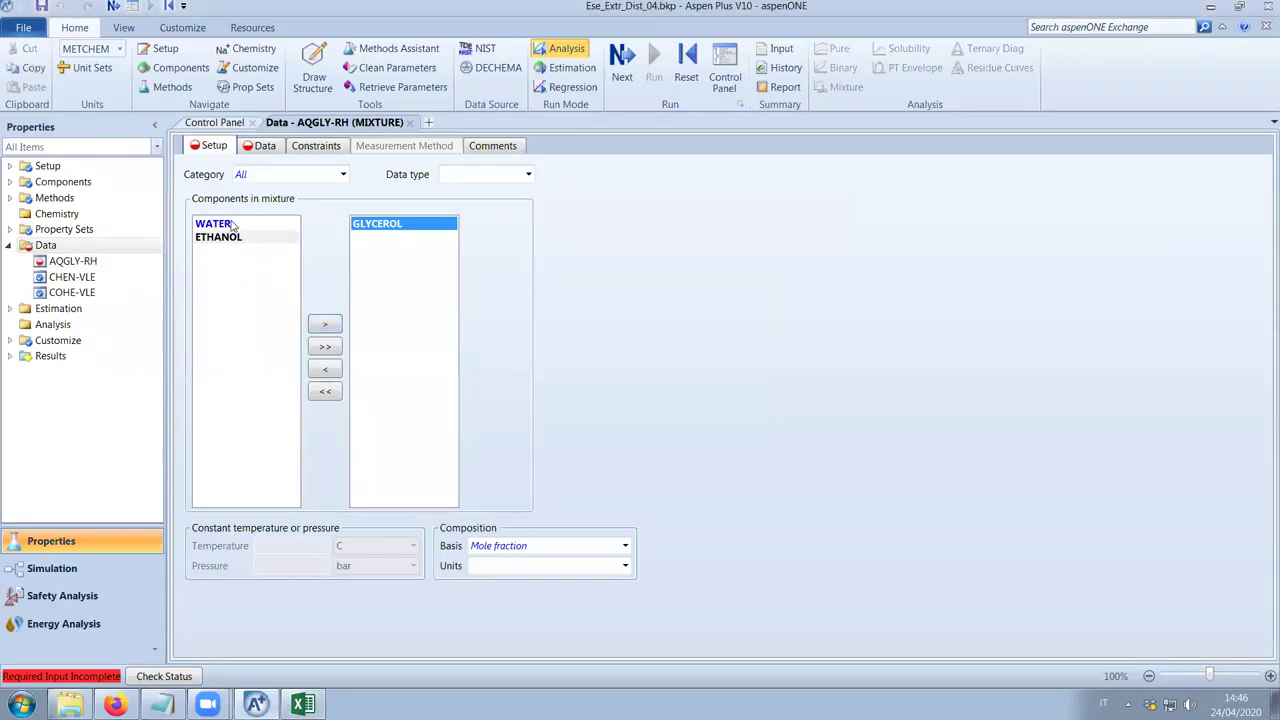
pyautogui.click(318, 330)
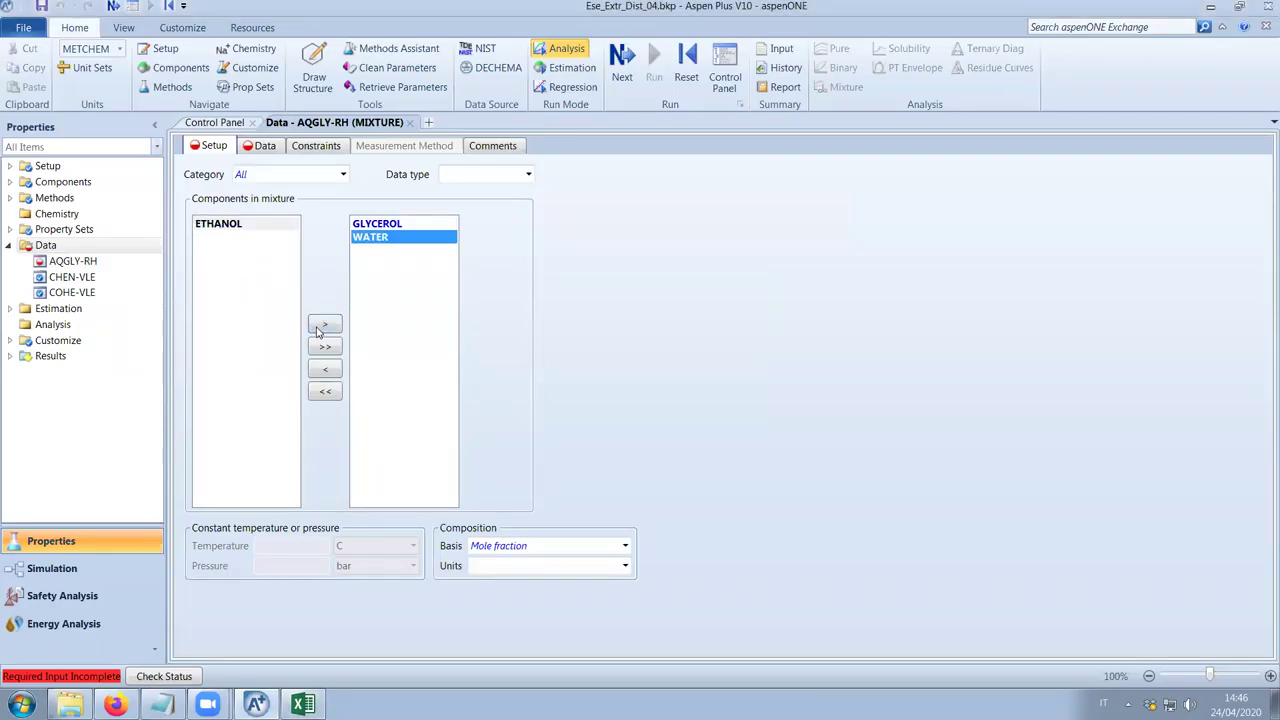
# Set the AQGLY-RH data type to RHOLMX (liquid mass density) and the composition basis to mass fraction.
pyautogui.click(303, 704)
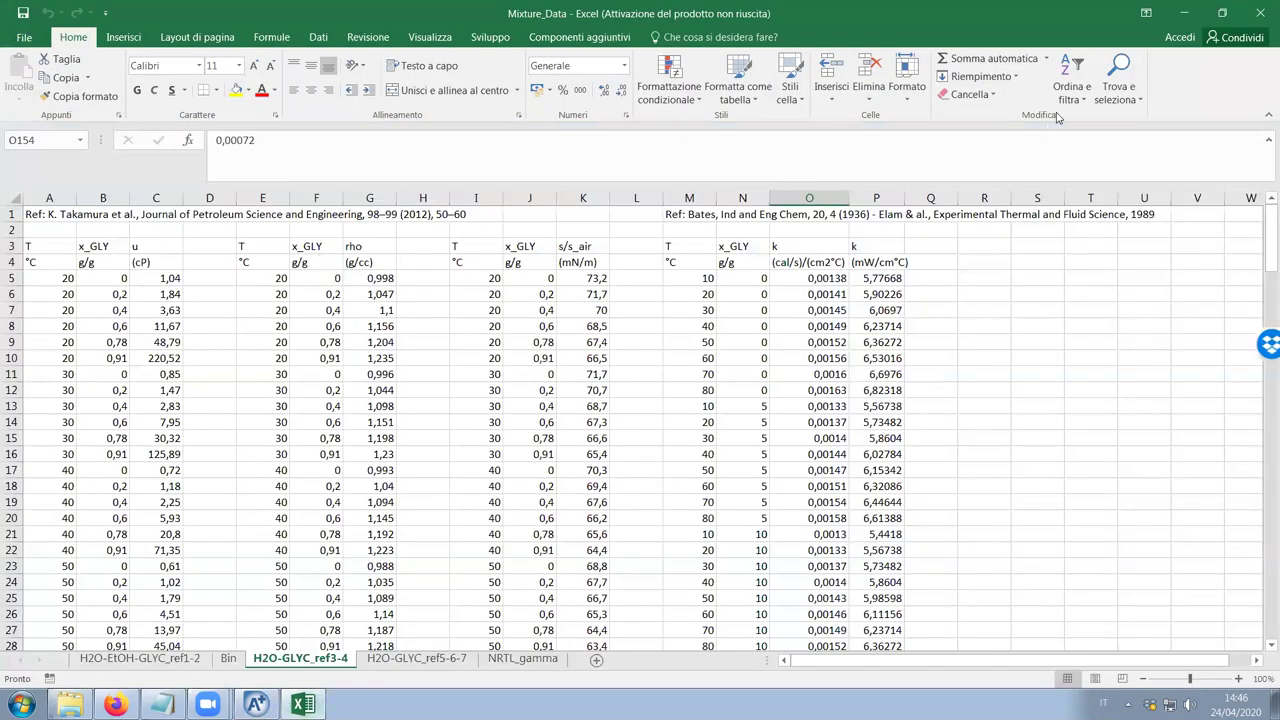
pyautogui.click(1190, 12)
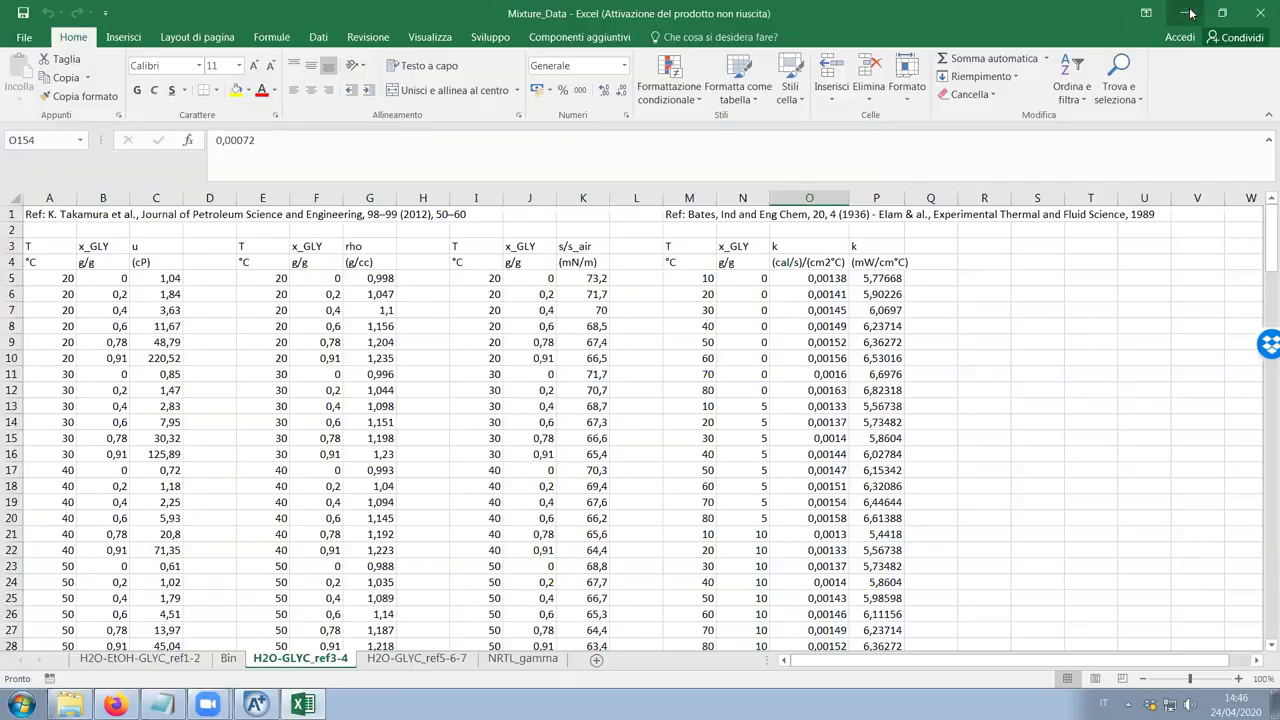
pyautogui.click(528, 174)
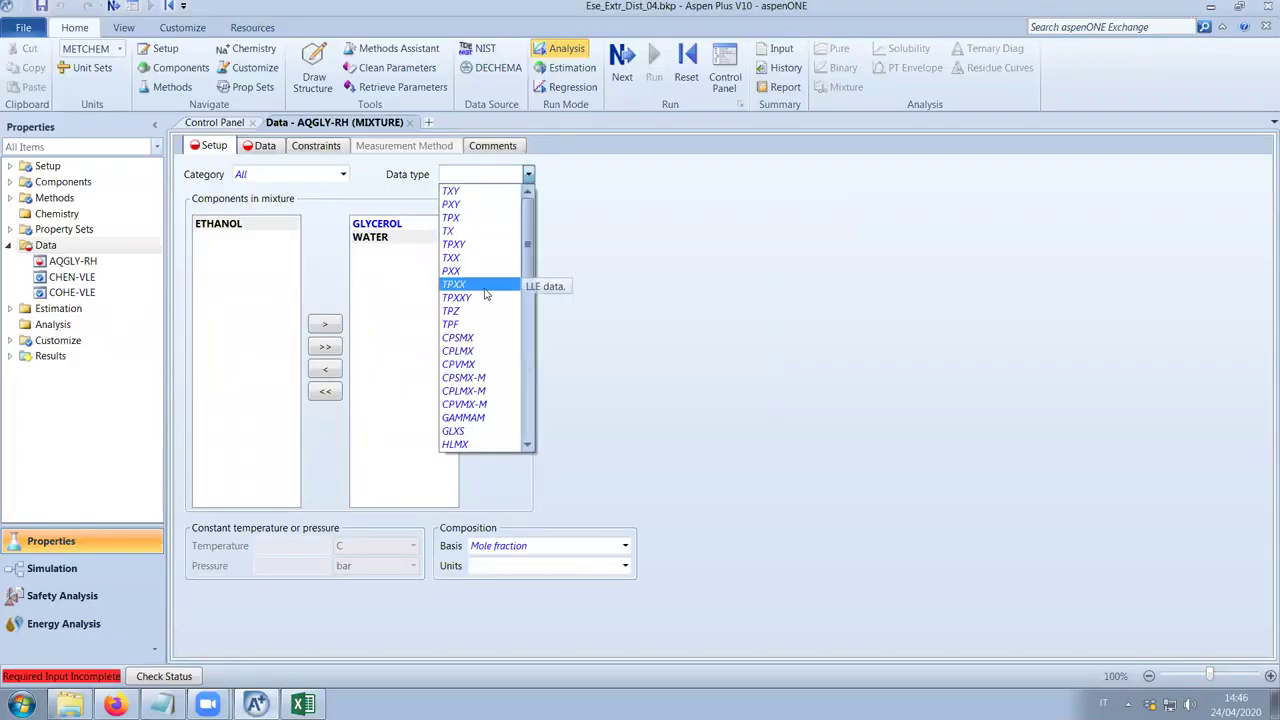
pyautogui.scroll(-4, 485, 293)
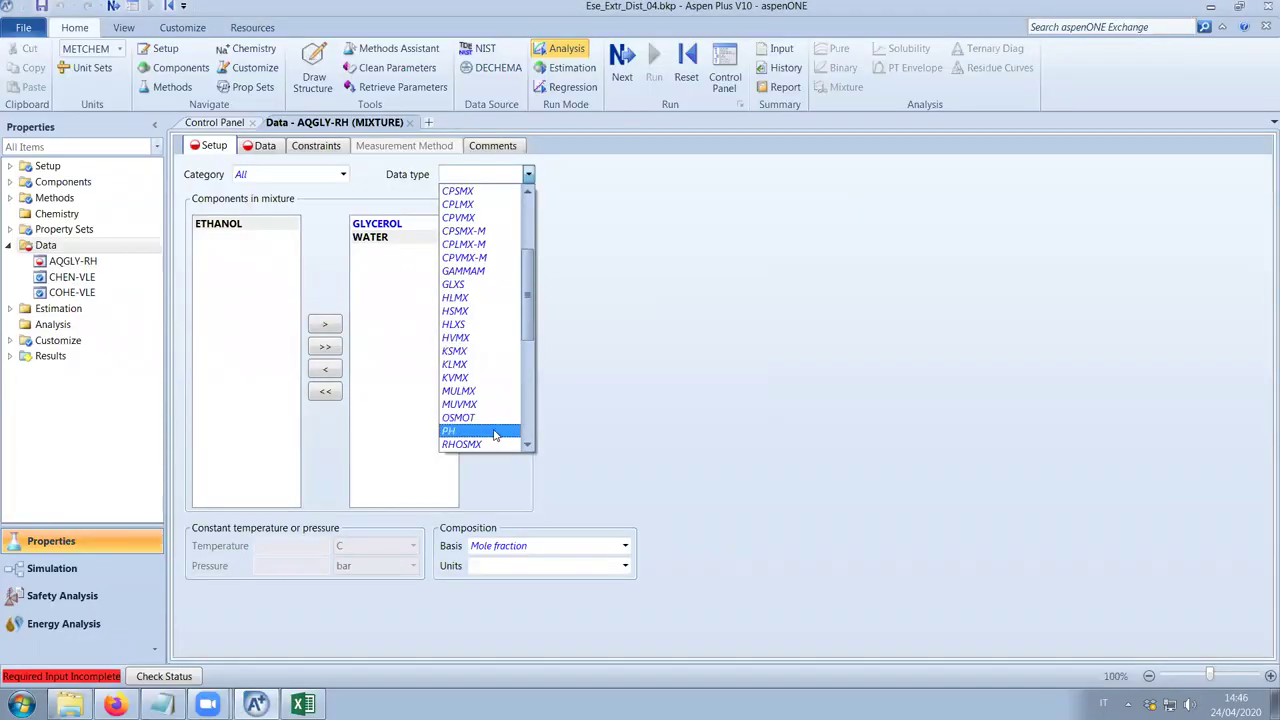
pyautogui.scroll(-3, 476, 444)
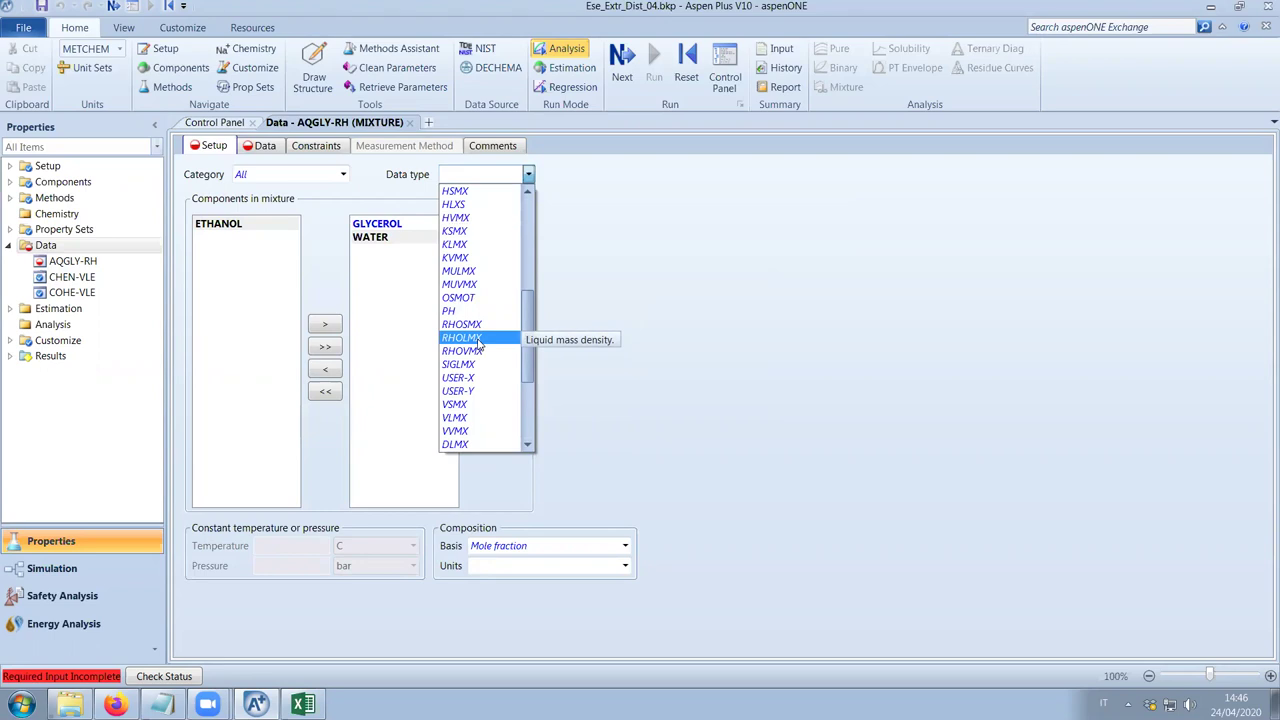
pyautogui.click(480, 343)
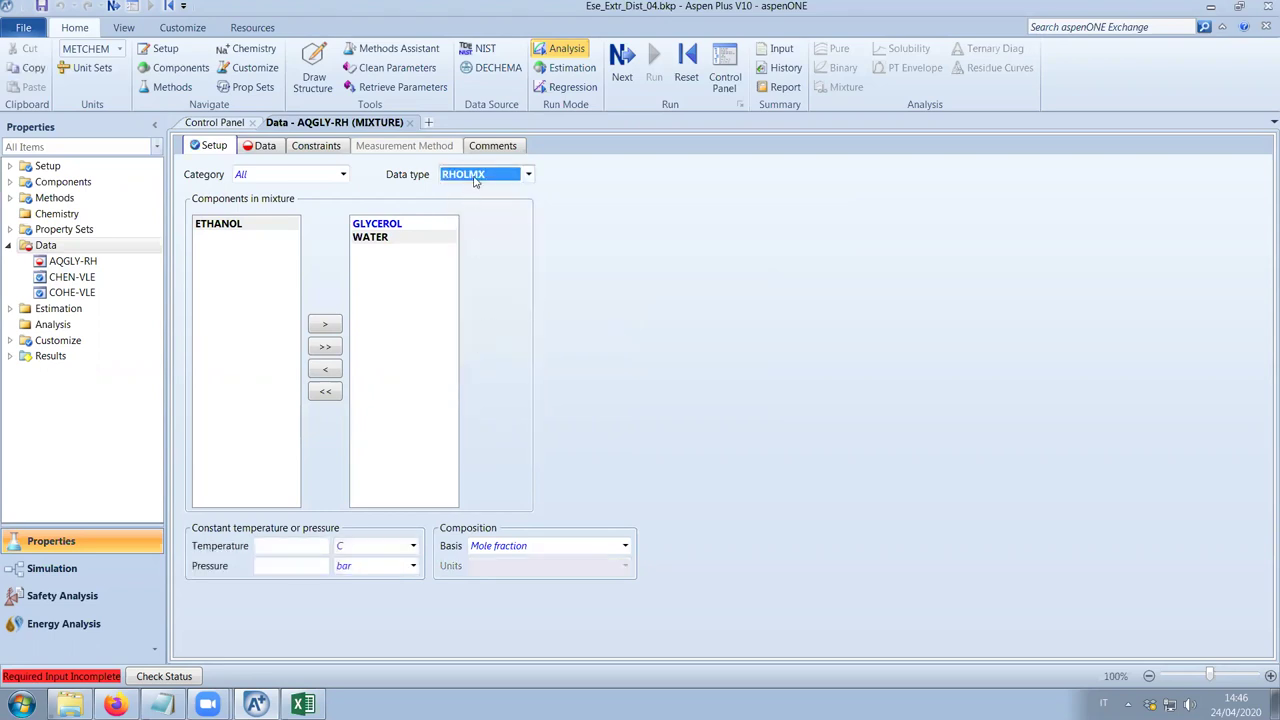
pyautogui.click(622, 546)
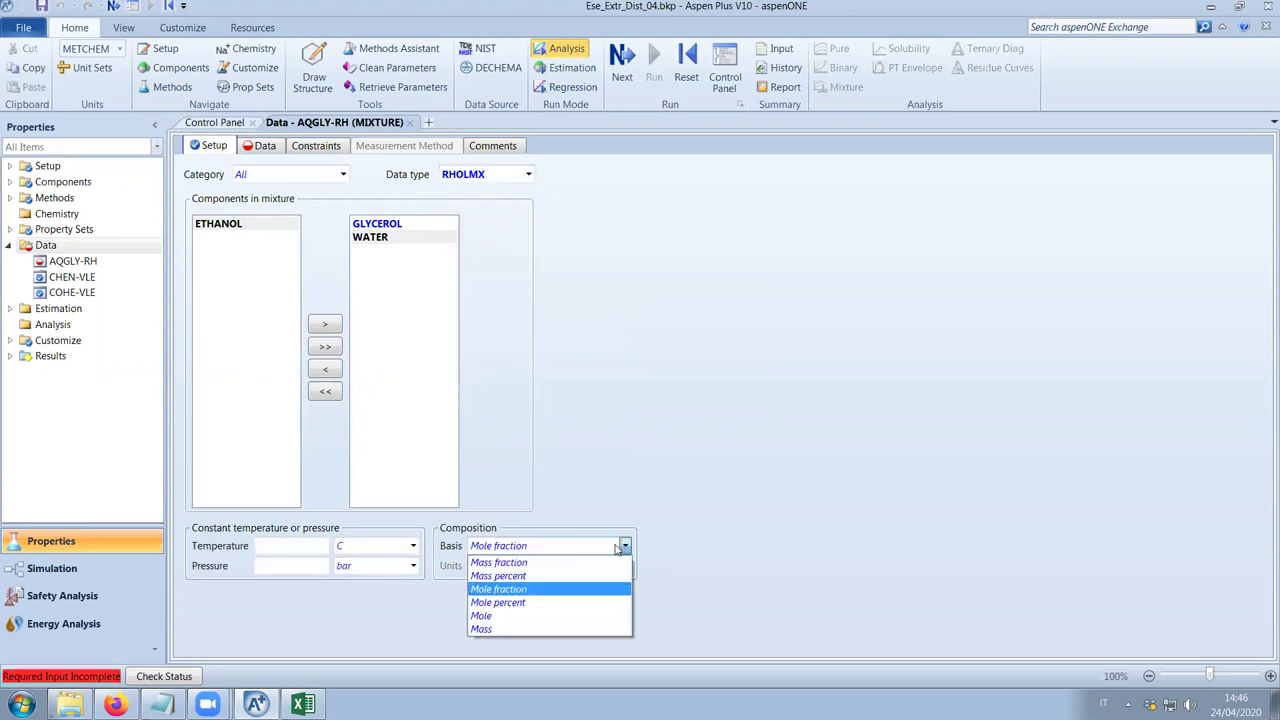
pyautogui.click(560, 564)
# Set the constant pressure of the AQGLY-RH data set to 1 atm.
pyautogui.click(322, 574)
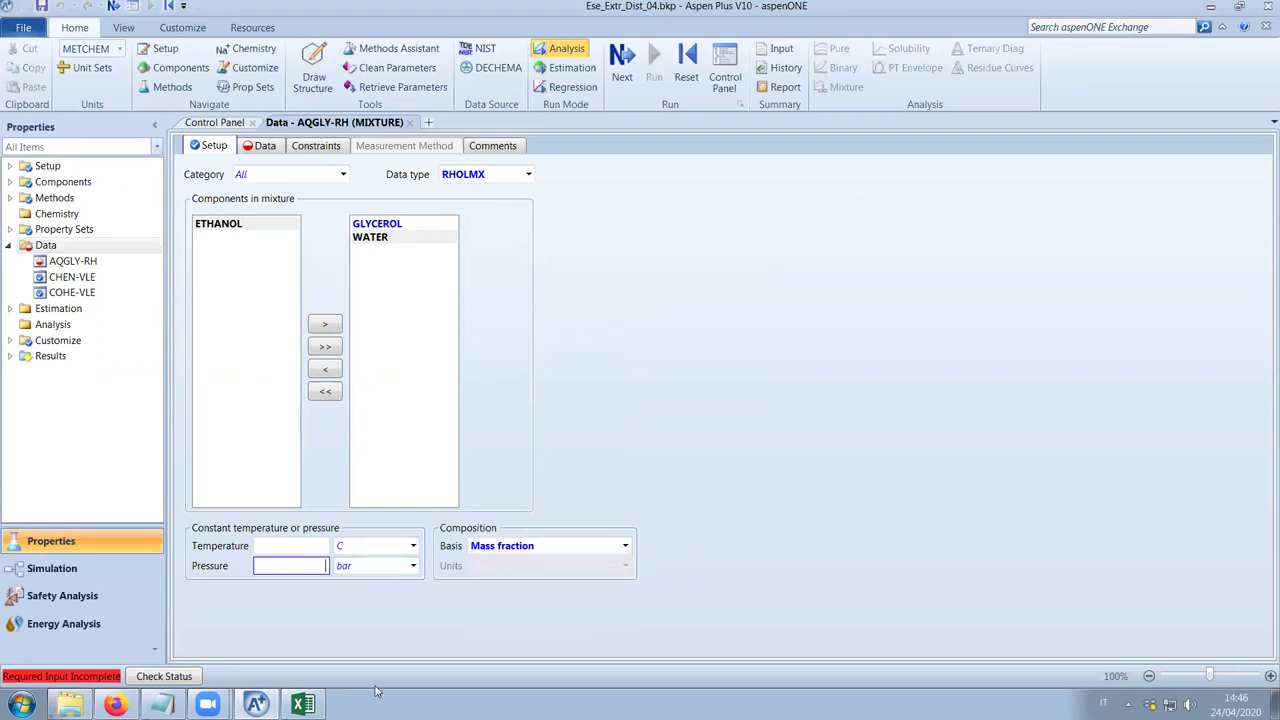
pyautogui.click(412, 566)
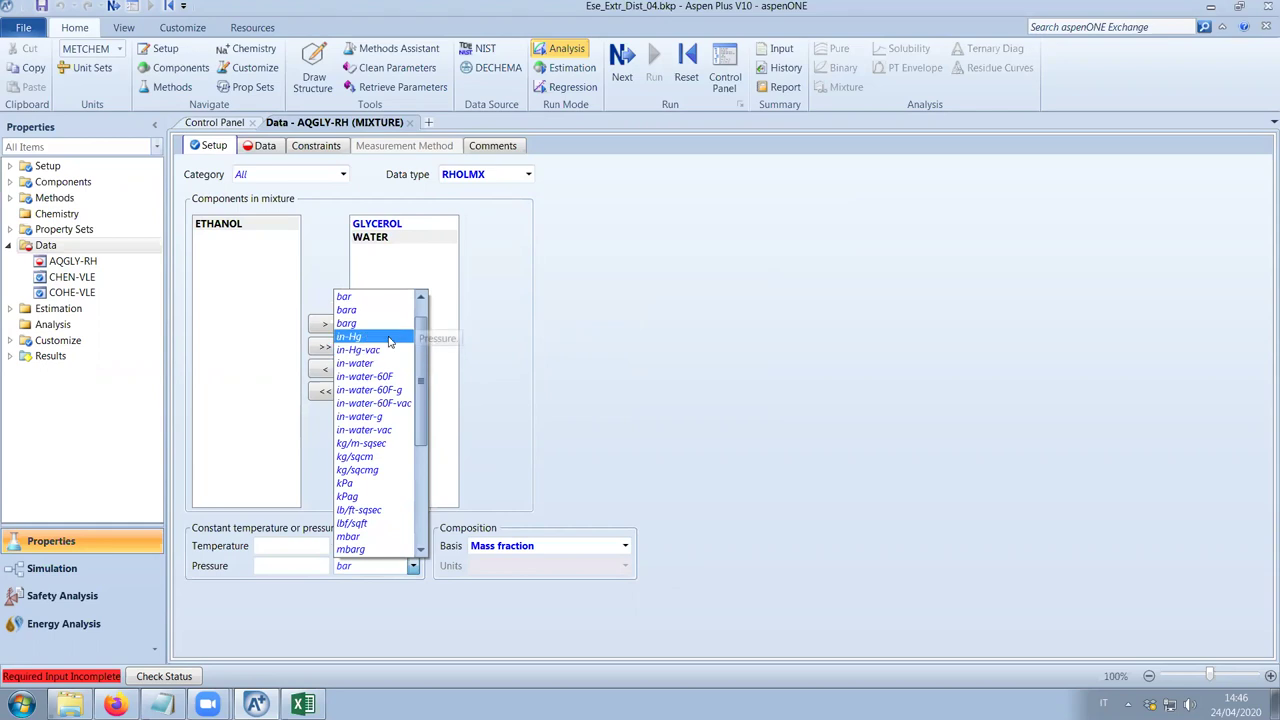
pyautogui.scroll(1, 390, 340)
pyautogui.click(375, 296)
pyautogui.click(282, 573)
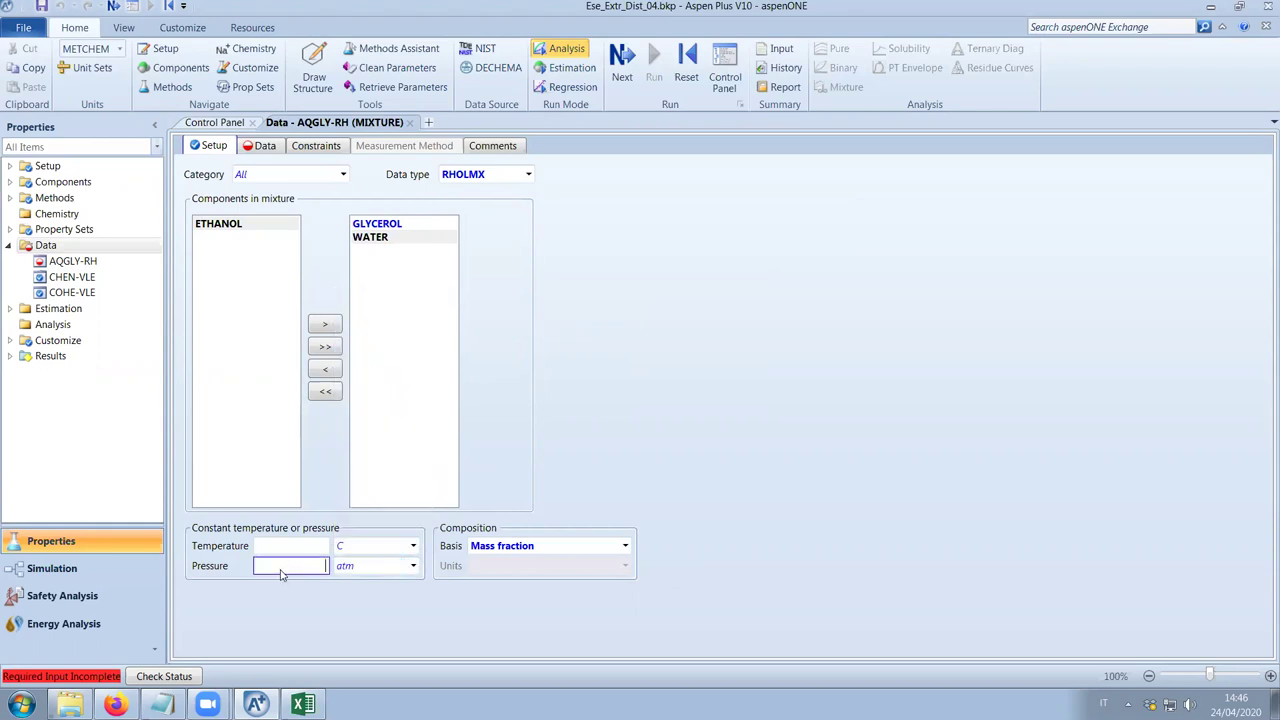
pyautogui.write('1')
# Copy the T, x_GLY and rho values from the Excel sheet into the AQGLY-RH experimental data table, with RHOLMX in gm/cc.
pyautogui.click(259, 147)
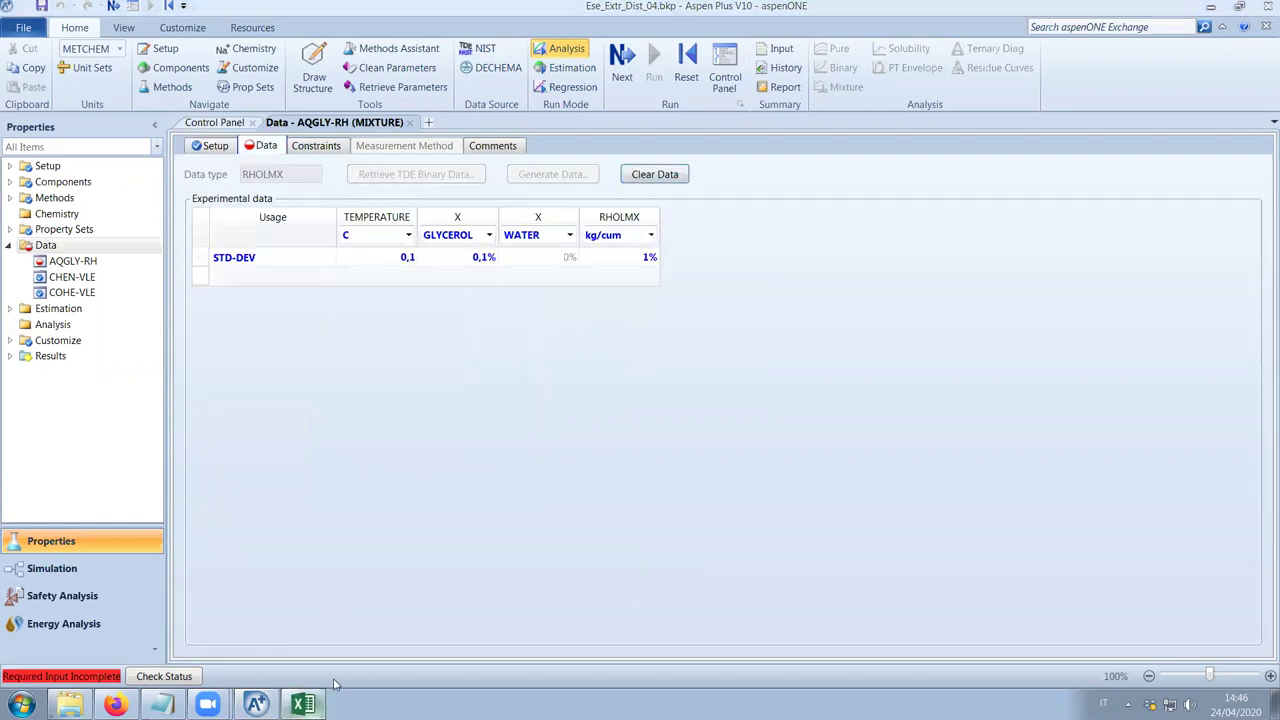
pyautogui.click(303, 704)
pyautogui.click(268, 277)
pyautogui.moveTo(268, 277); pyautogui.dragTo(262, 610)
pyautogui.hotkey('ctrl', 'c')
pyautogui.click(256, 704)
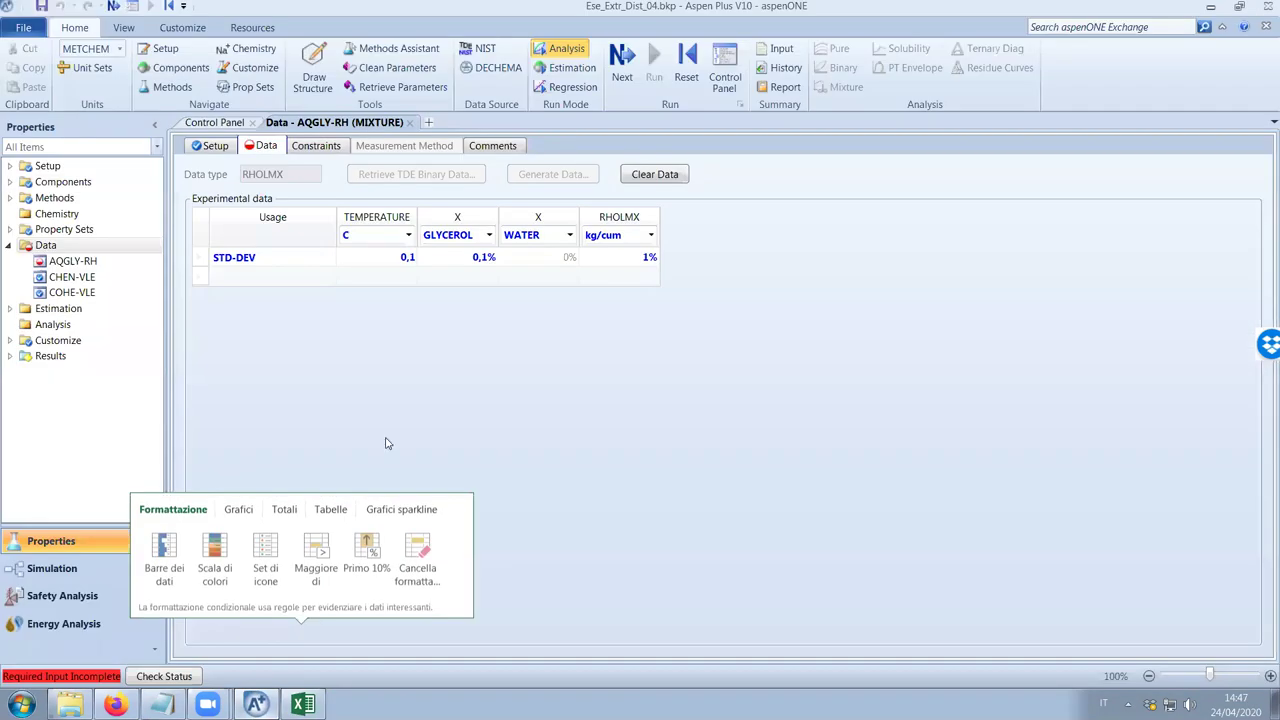
pyautogui.hotkey('ctrl', 'v')
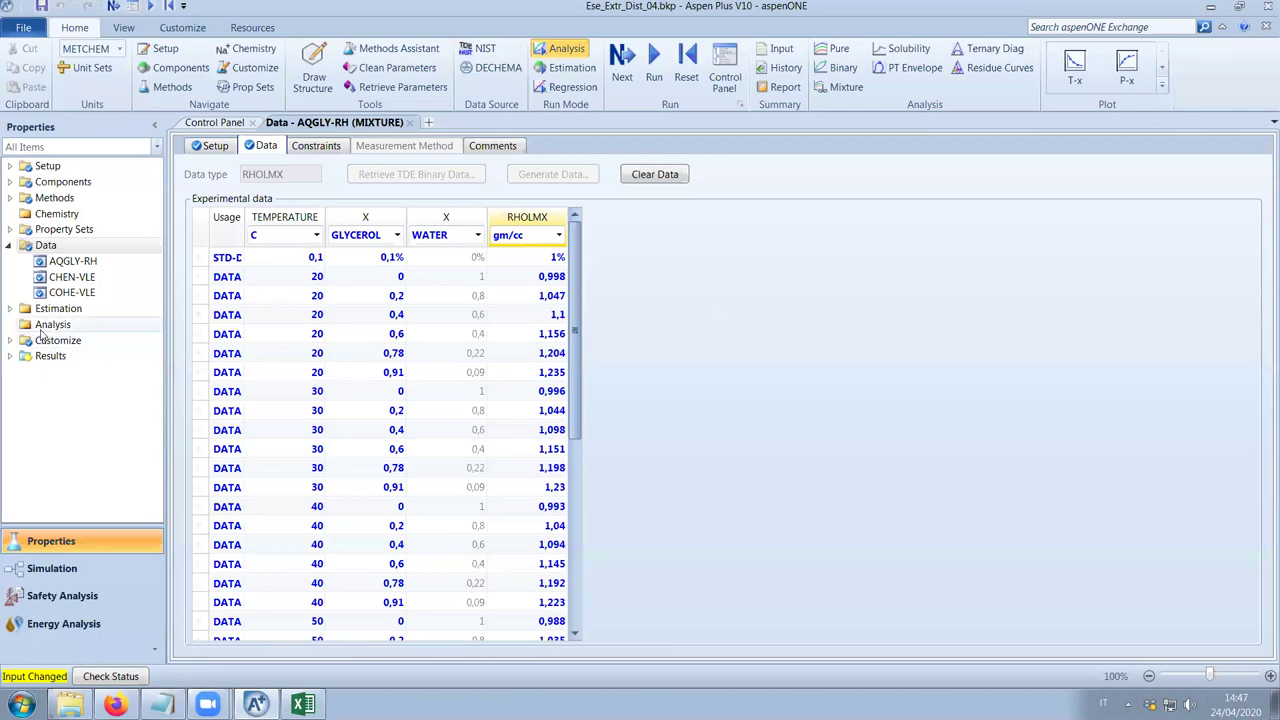
# Switch the run mode to Regression and create a new regression case with the ID RHO.
pyautogui.click(561, 94)
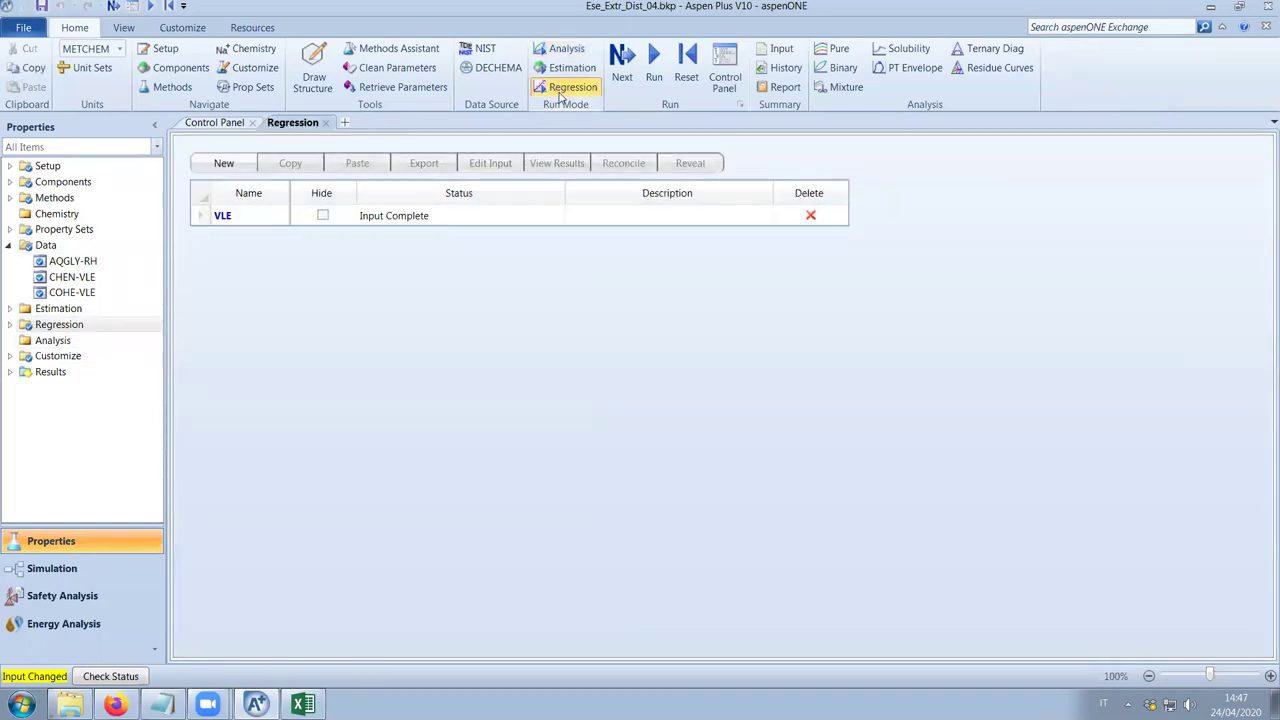
pyautogui.click(223, 163)
pyautogui.write('R')
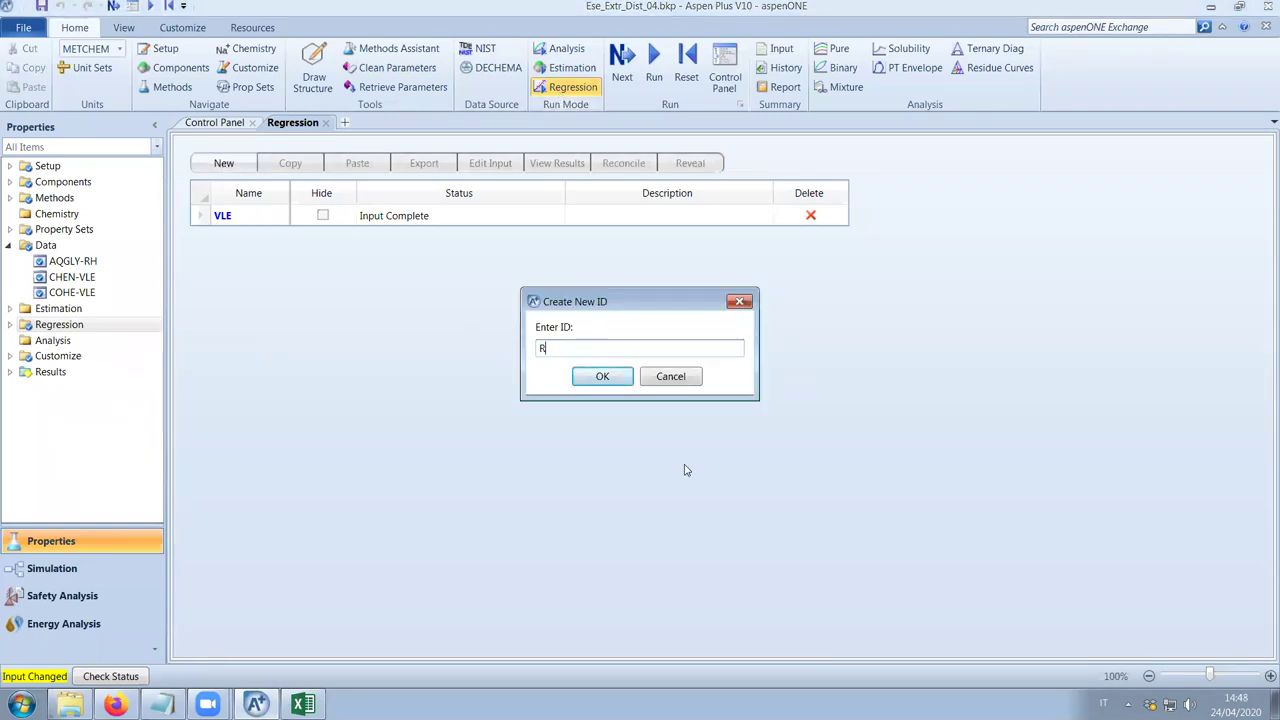
pyautogui.write('HO')
pyautogui.click(603, 376)
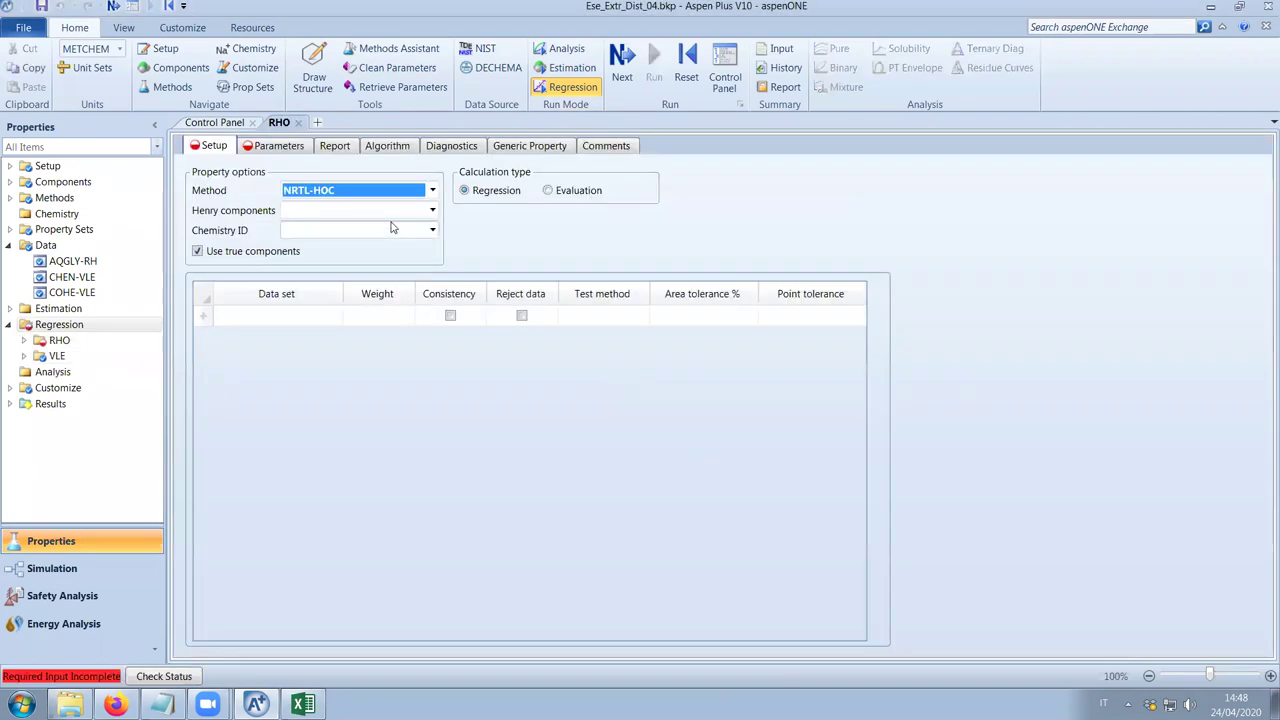
# Assign the AQGLY-RH data set to the RHO case and set its calculation type to Evaluation.
pyautogui.click(336, 318)
pyautogui.click(334, 317)
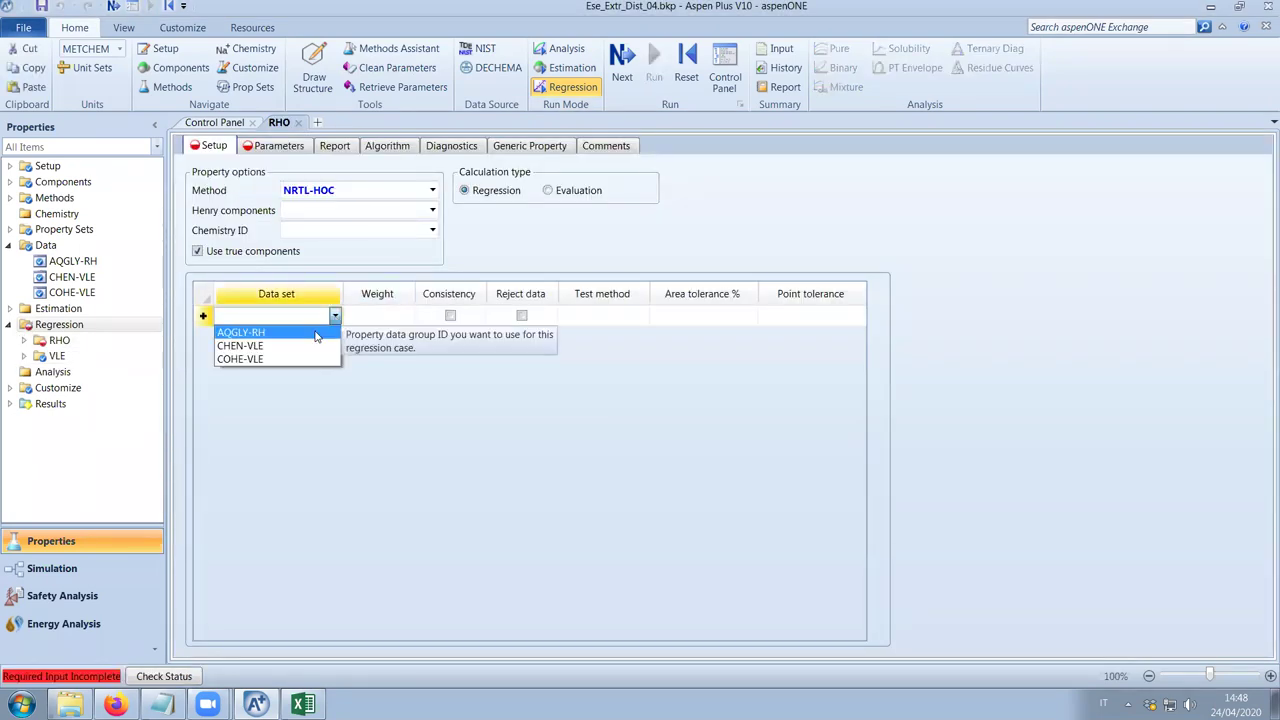
pyautogui.click(318, 331)
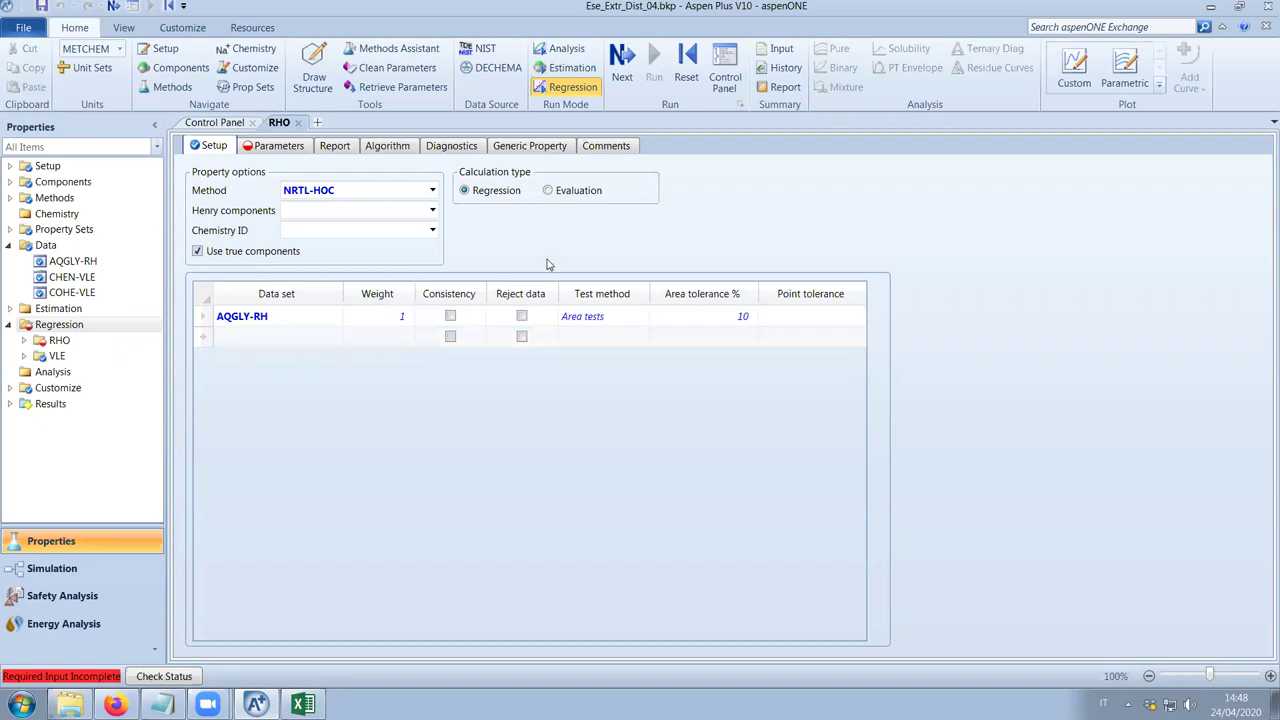
pyautogui.click(568, 192)
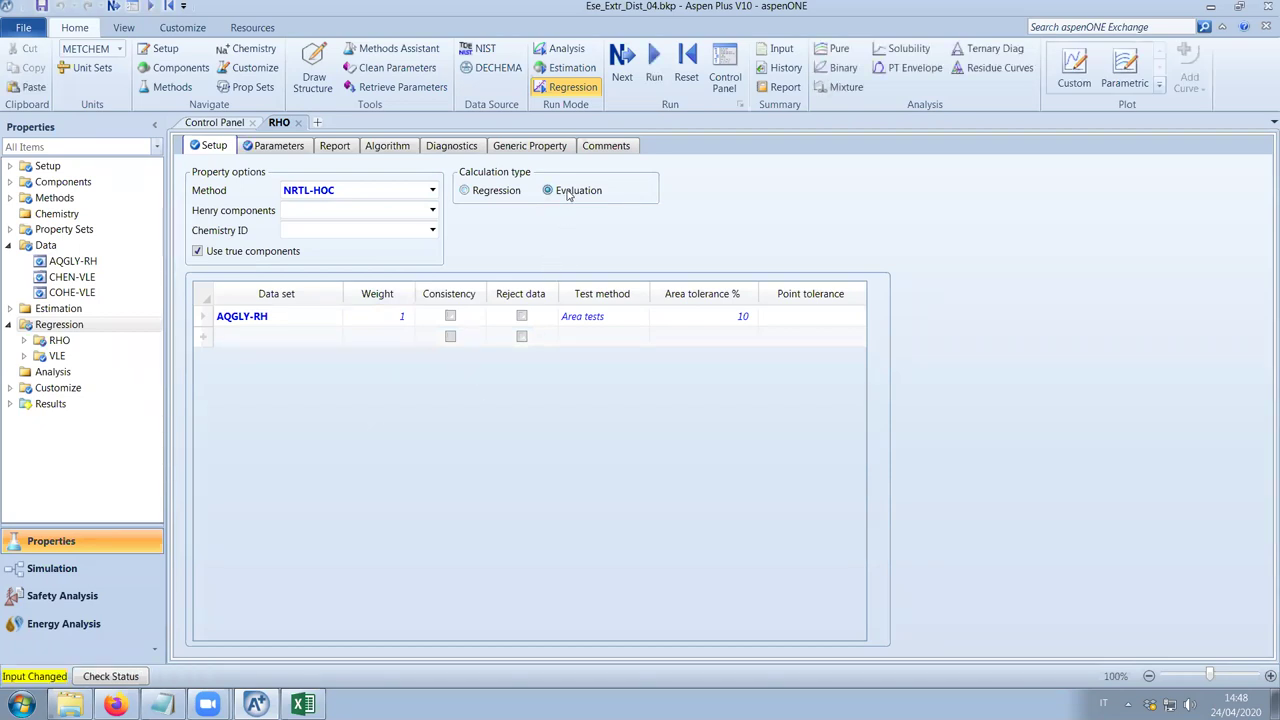
# Run the RHO case only, moving the VLE case to the cases not run.
pyautogui.click(664, 68)
pyautogui.click(657, 298)
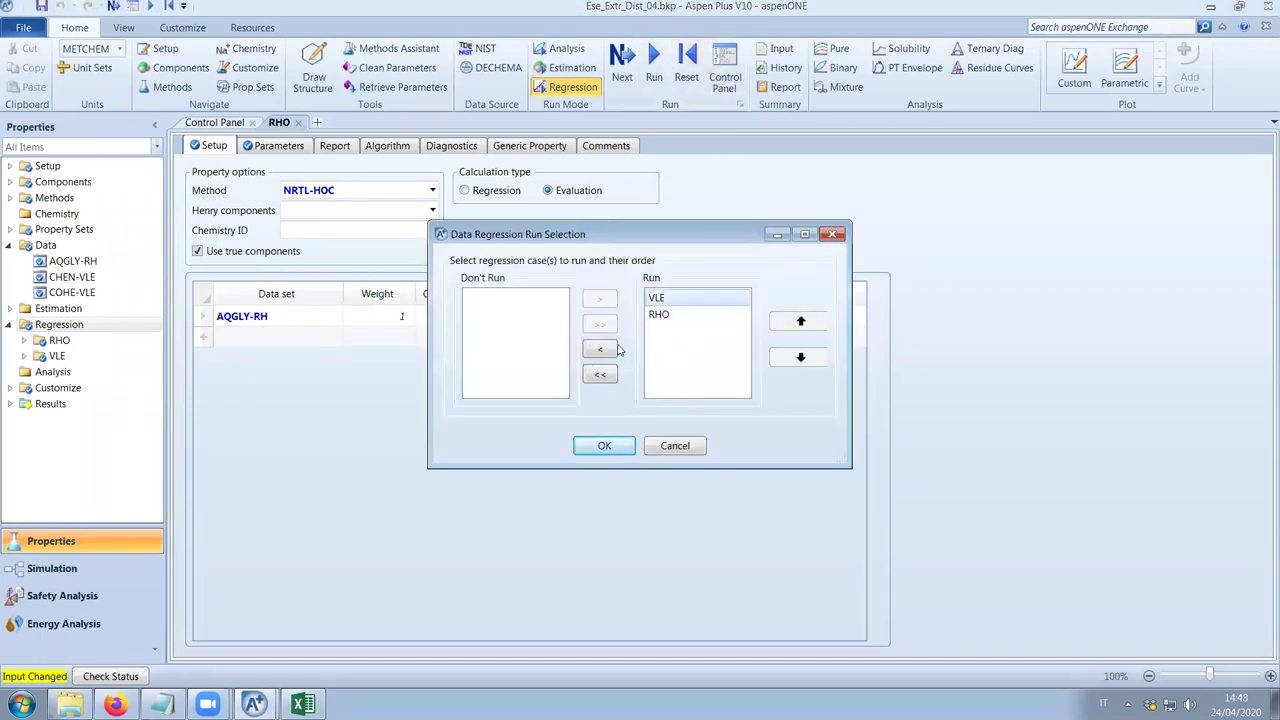
pyautogui.click(608, 348)
pyautogui.click(665, 300)
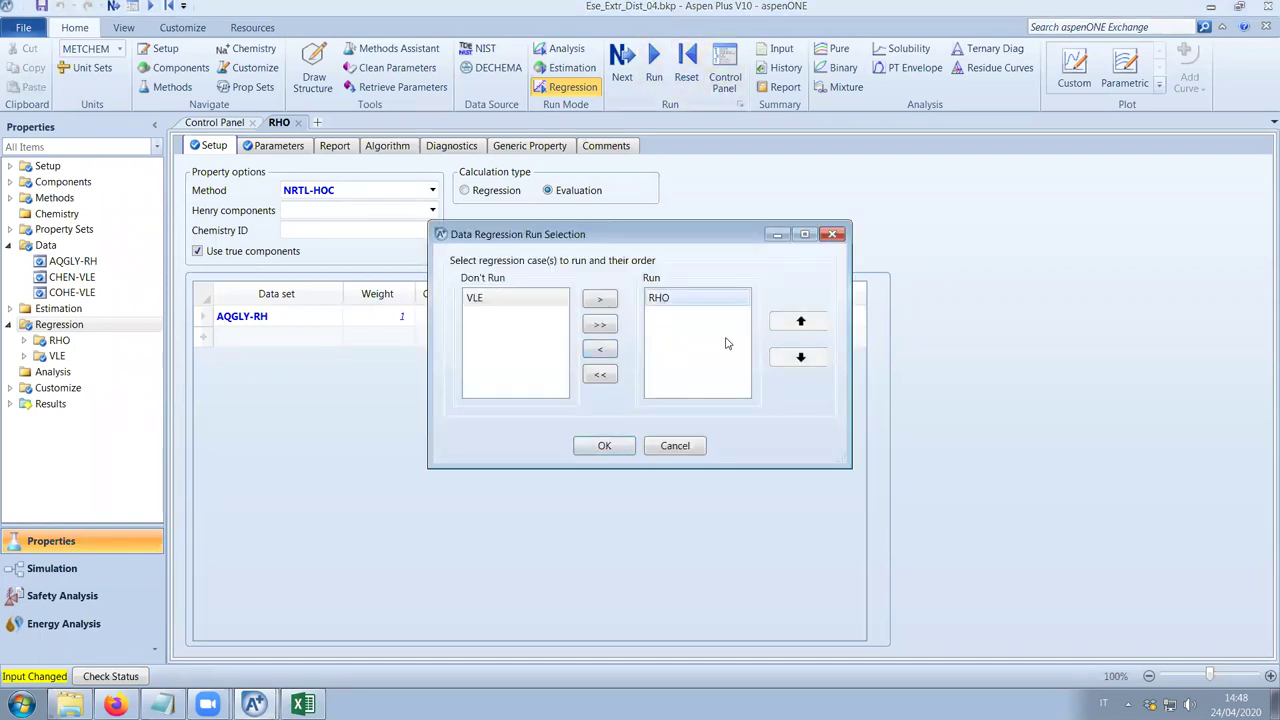
pyautogui.click(604, 447)
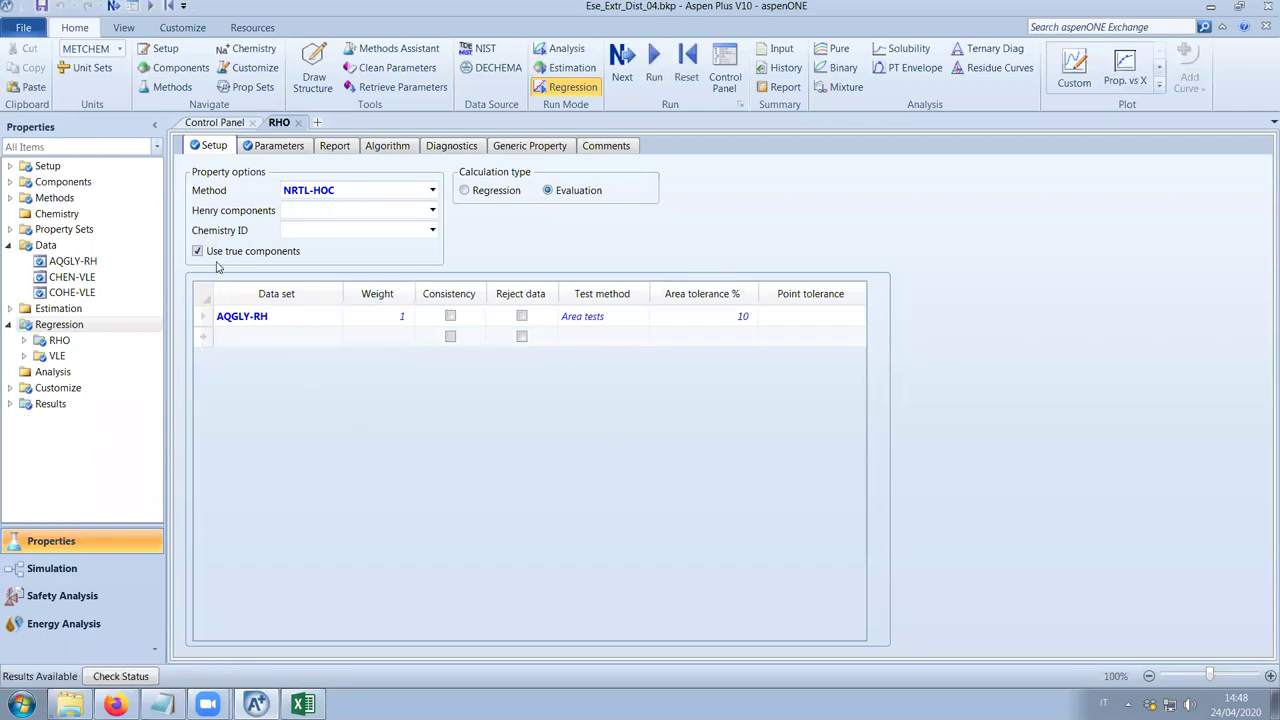
# Open the RHO case results, plot RHOLMX against temperature for AQGLY-RH, and close the plot after viewing it.
pyautogui.click(24, 340)
pyautogui.click(78, 372)
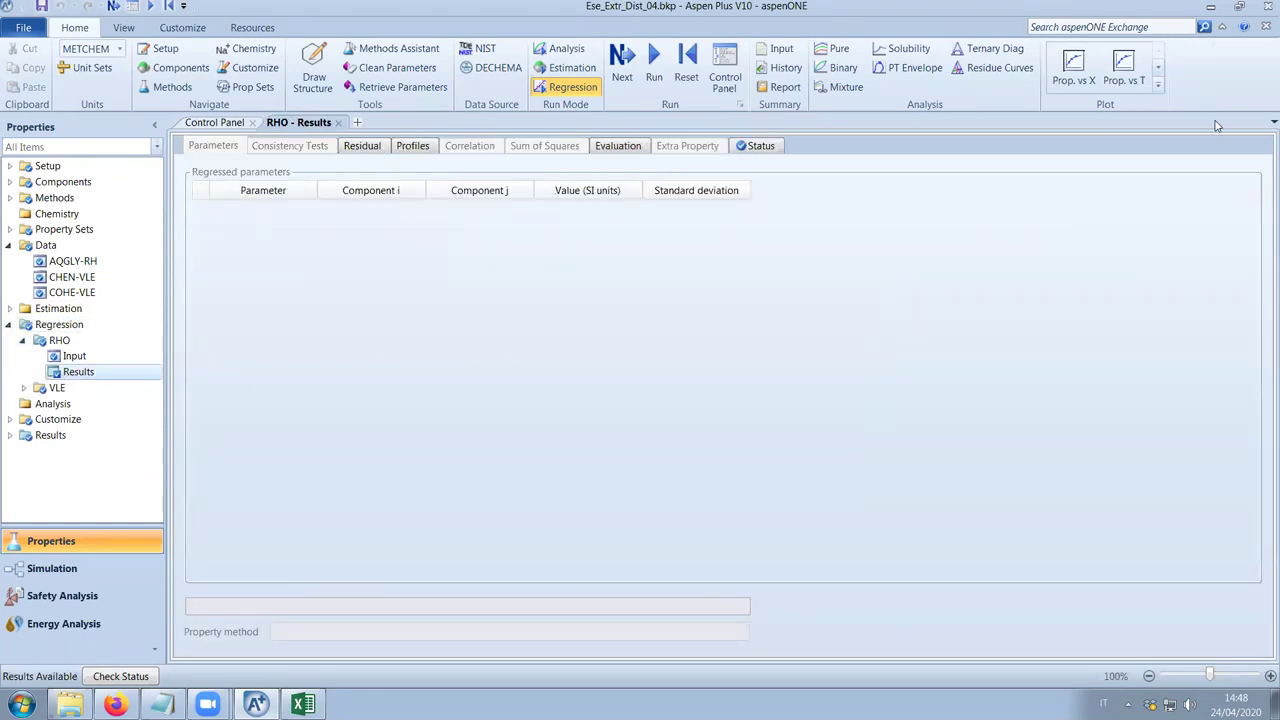
pyautogui.click(1124, 72)
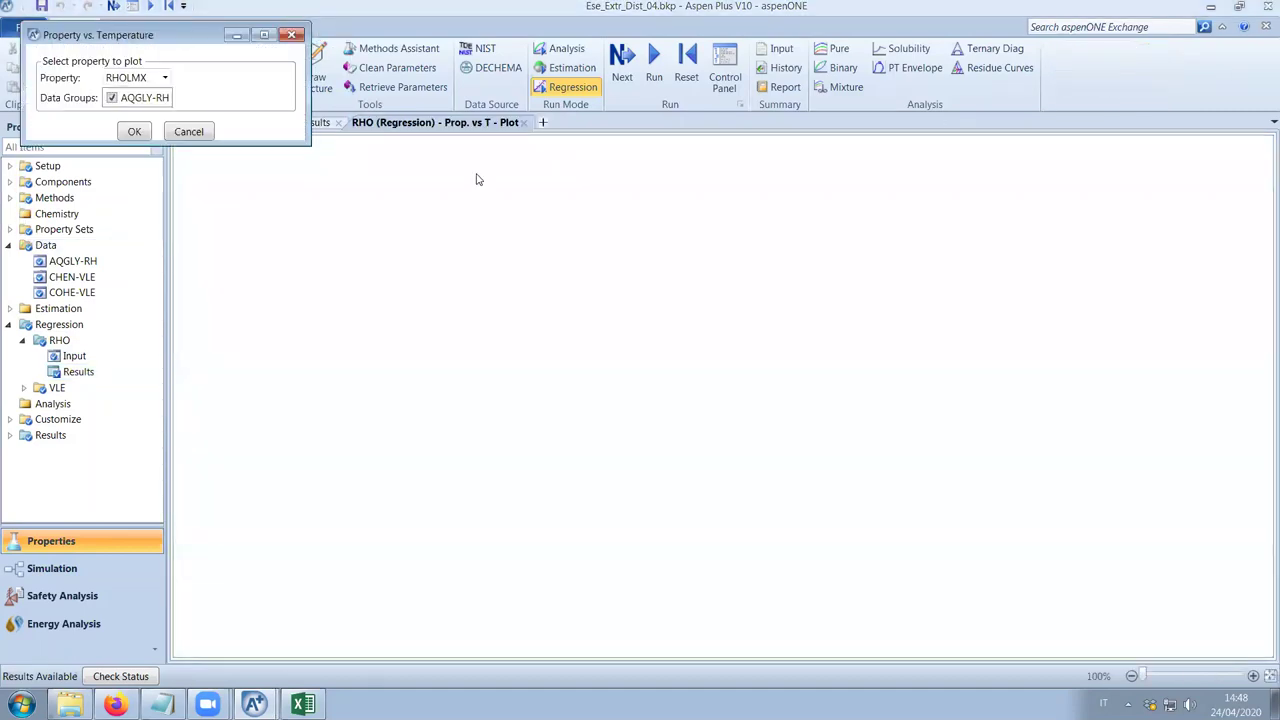
pyautogui.click(134, 132)
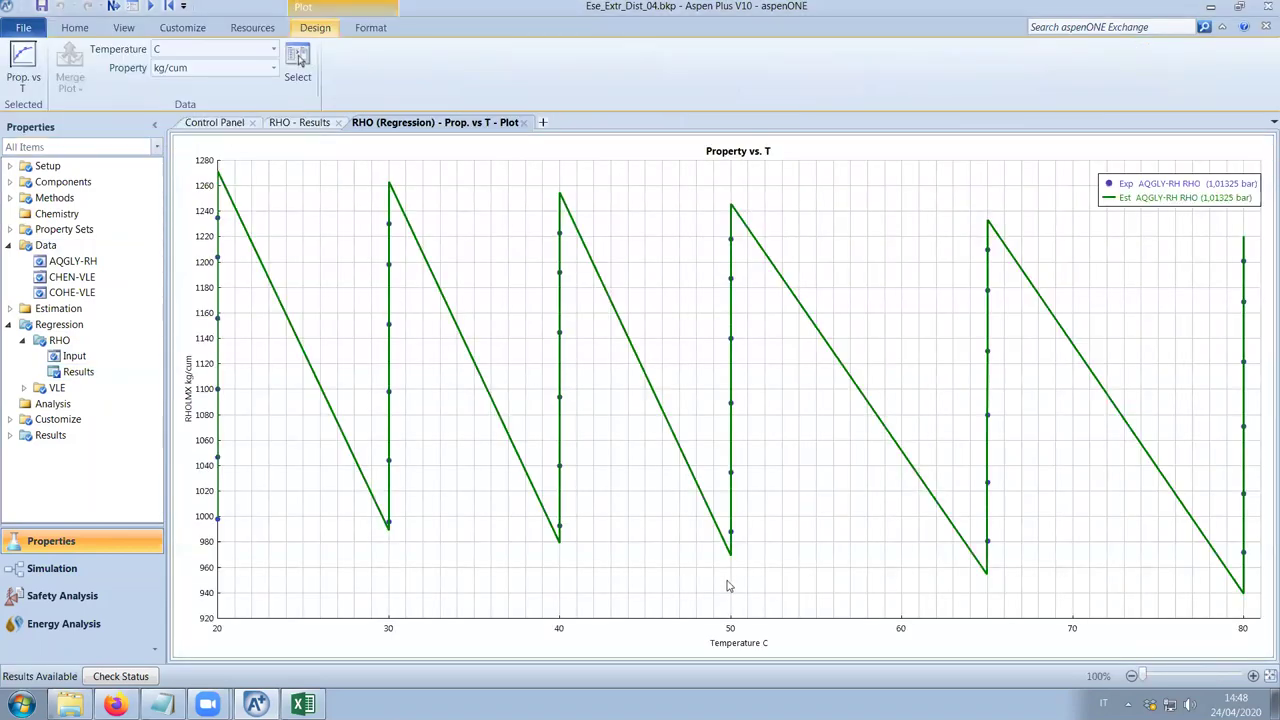
pyautogui.click(523, 122)
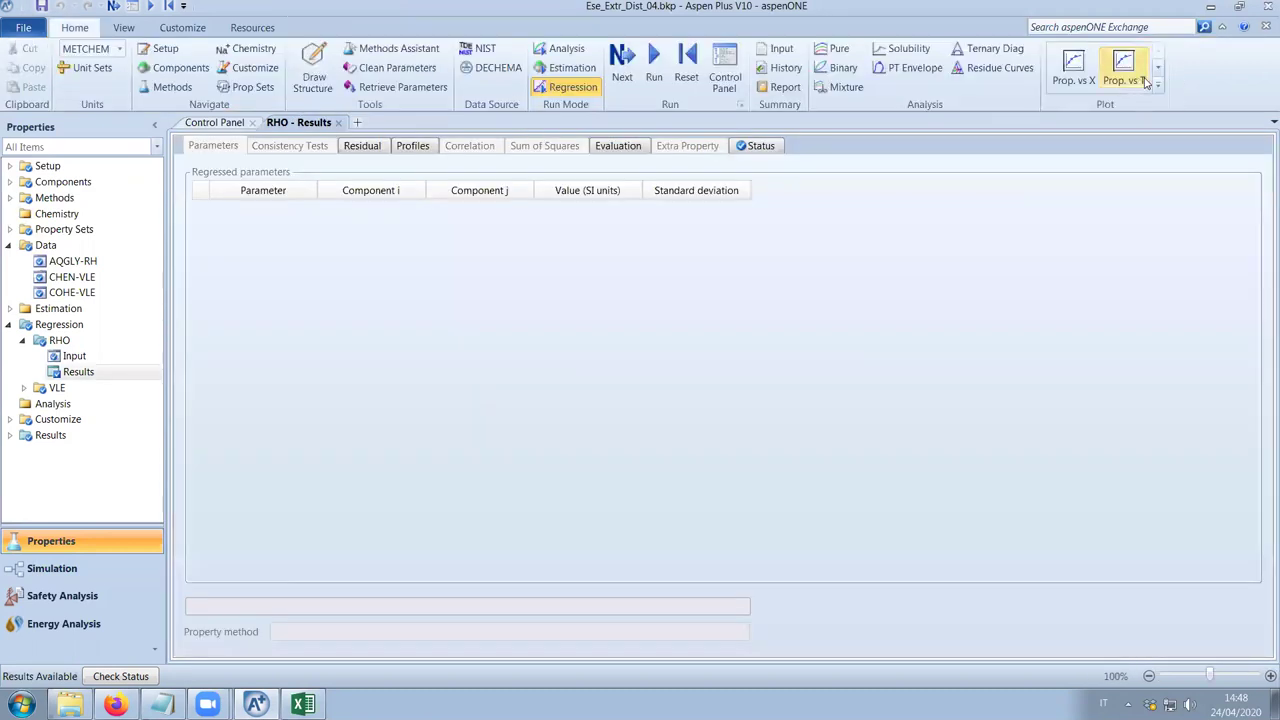
# Plot estimated versus experimental RHOLMX for AQGLY-RH, move the legend clear of the points, and close the plot after viewing it.
pyautogui.click(1073, 68)
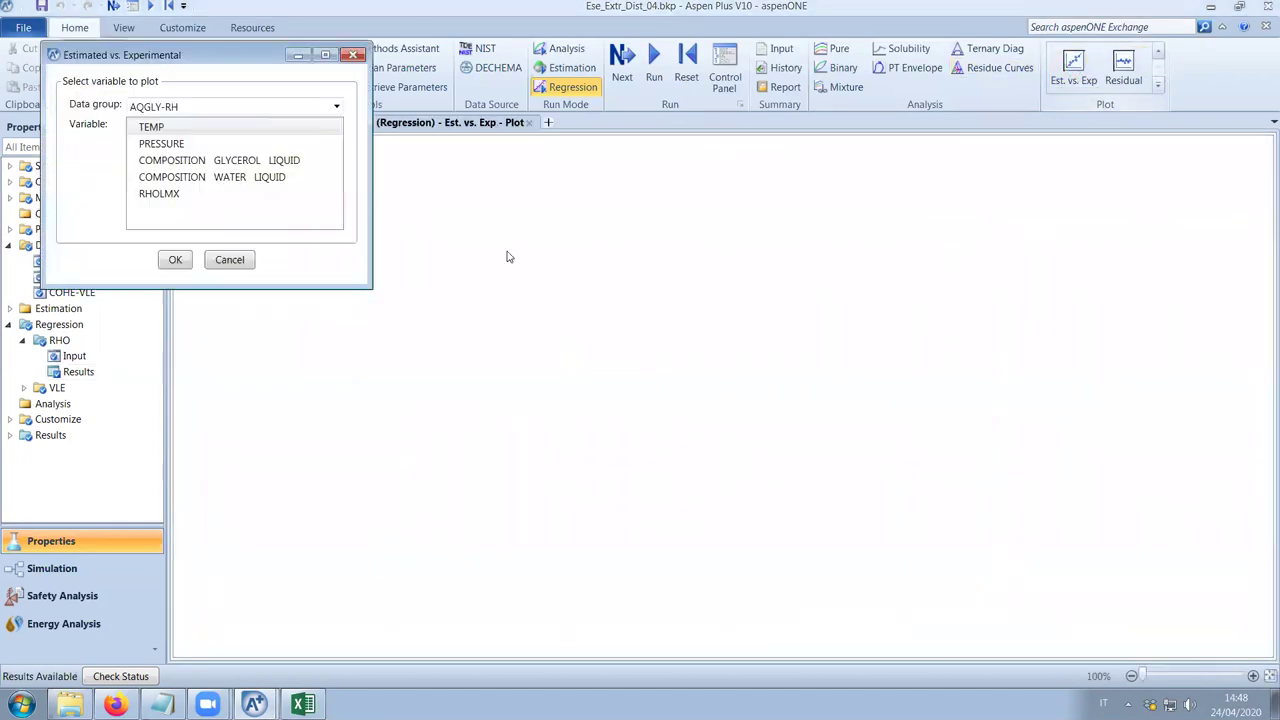
pyautogui.click(165, 194)
pyautogui.click(175, 260)
pyautogui.moveTo(935, 190); pyautogui.dragTo(922, 332)
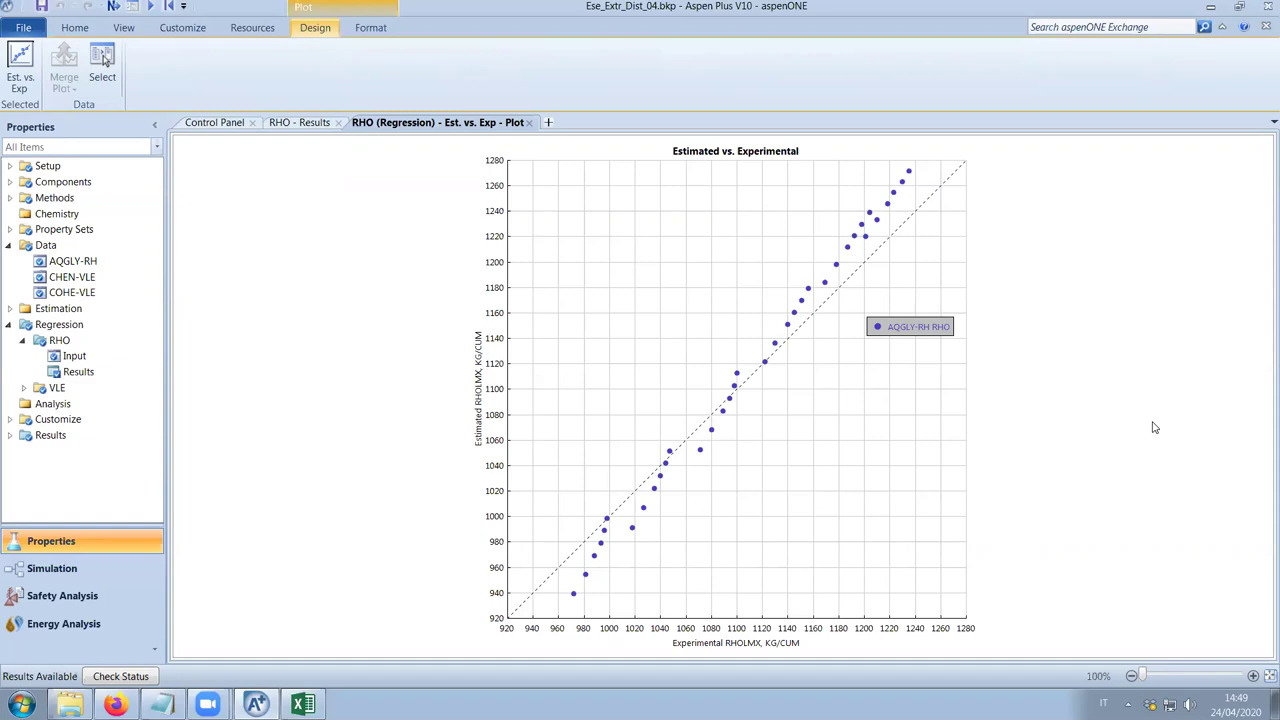
pyautogui.click(529, 122)
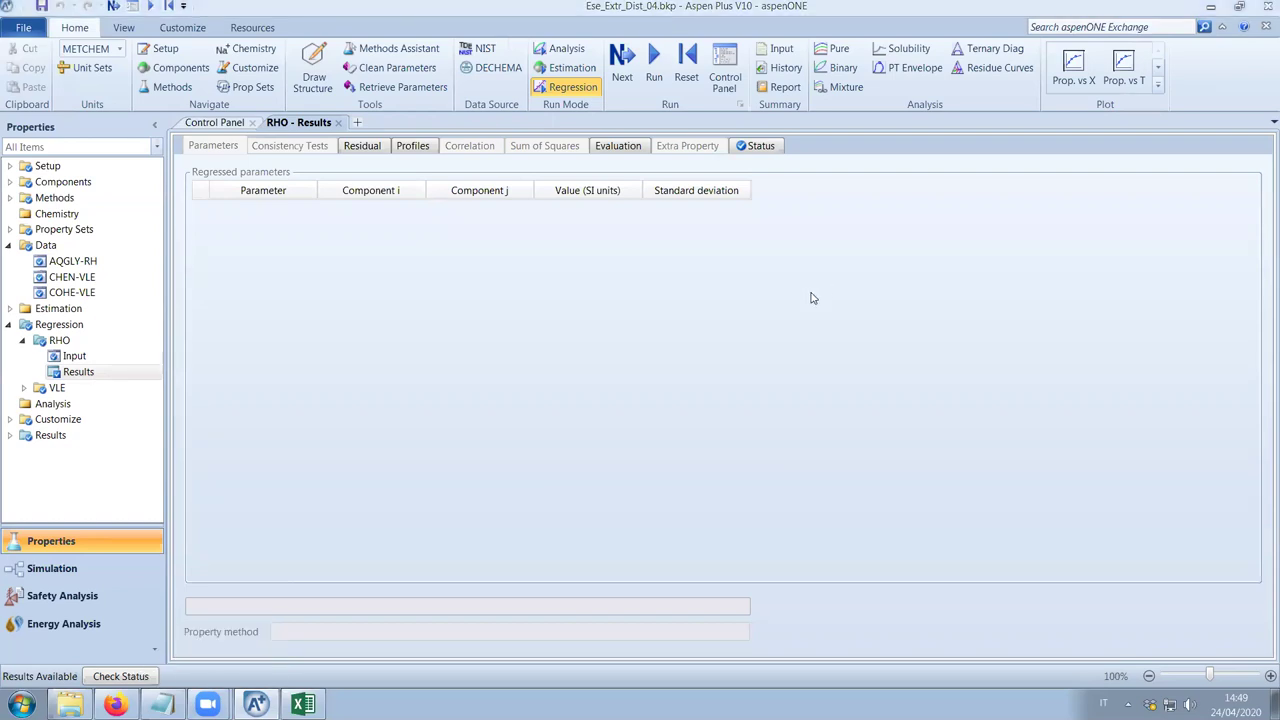
# Switch to Excel, clear the pending copy of the rho column, look over the glycerol-water data, and return to Aspen Plus.
pyautogui.click(303, 704)
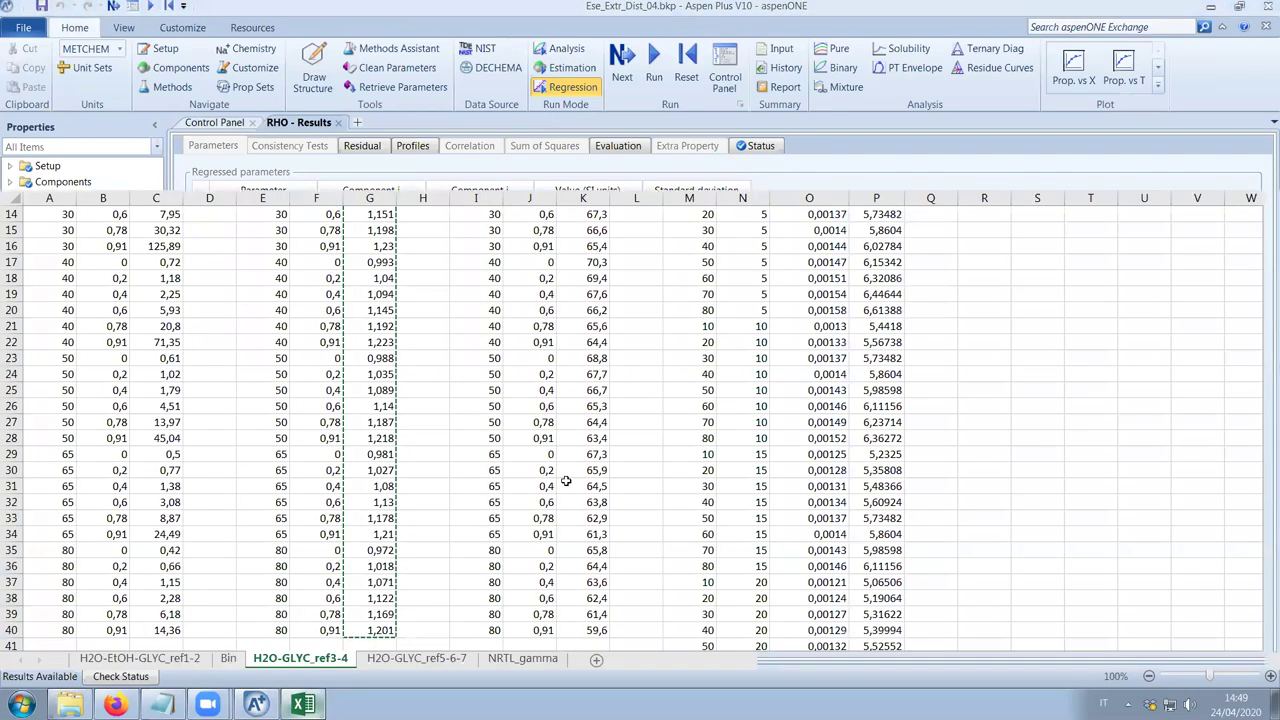
pyautogui.click(678, 452)
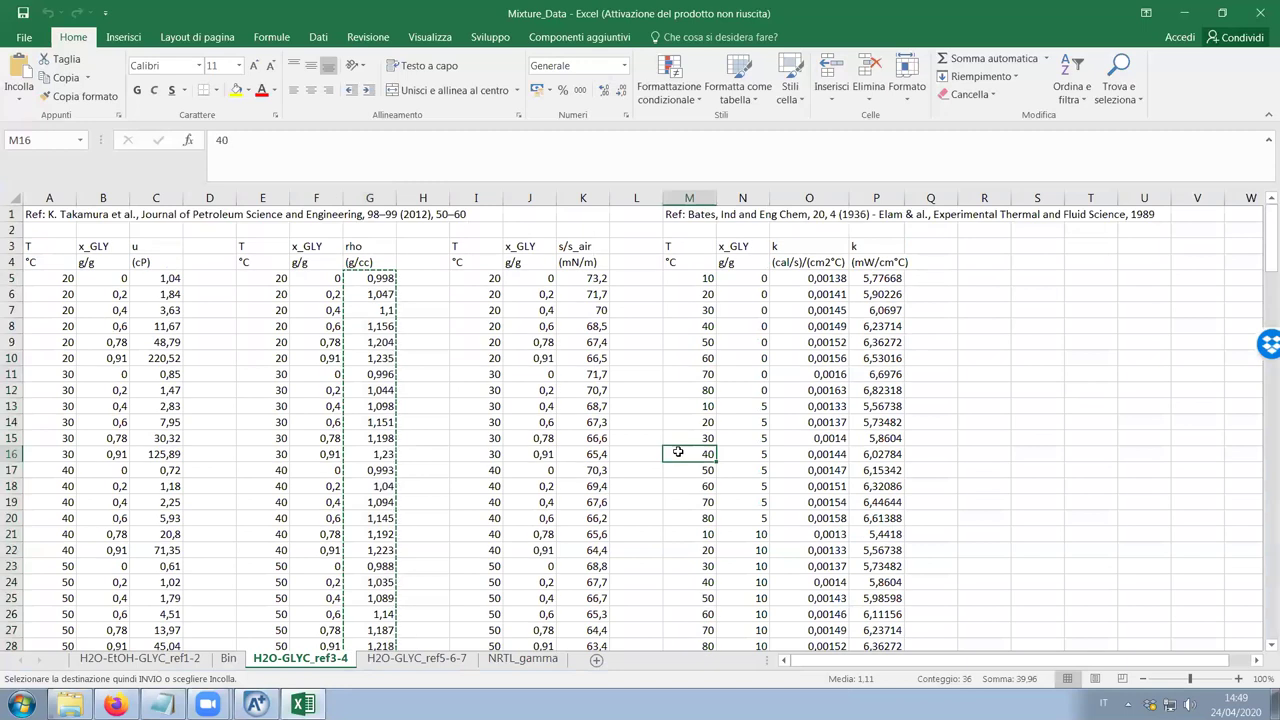
pyautogui.press('Escape')
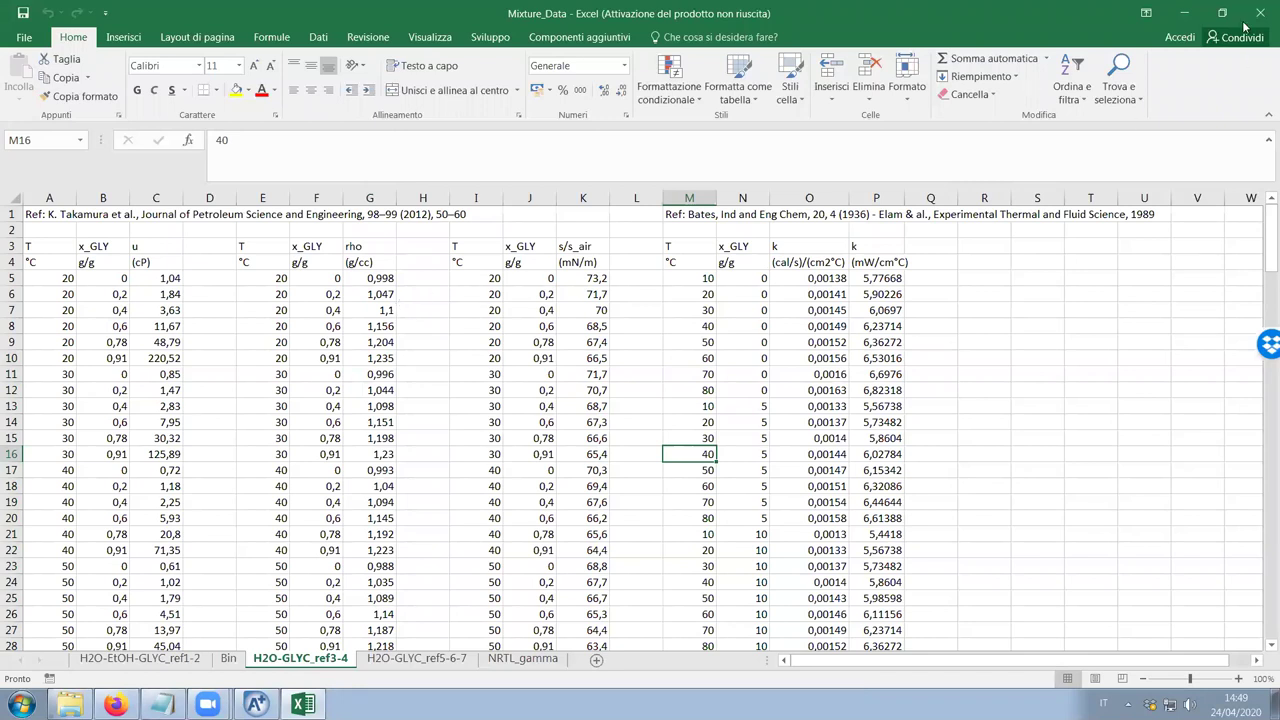
pyautogui.click(1183, 10)
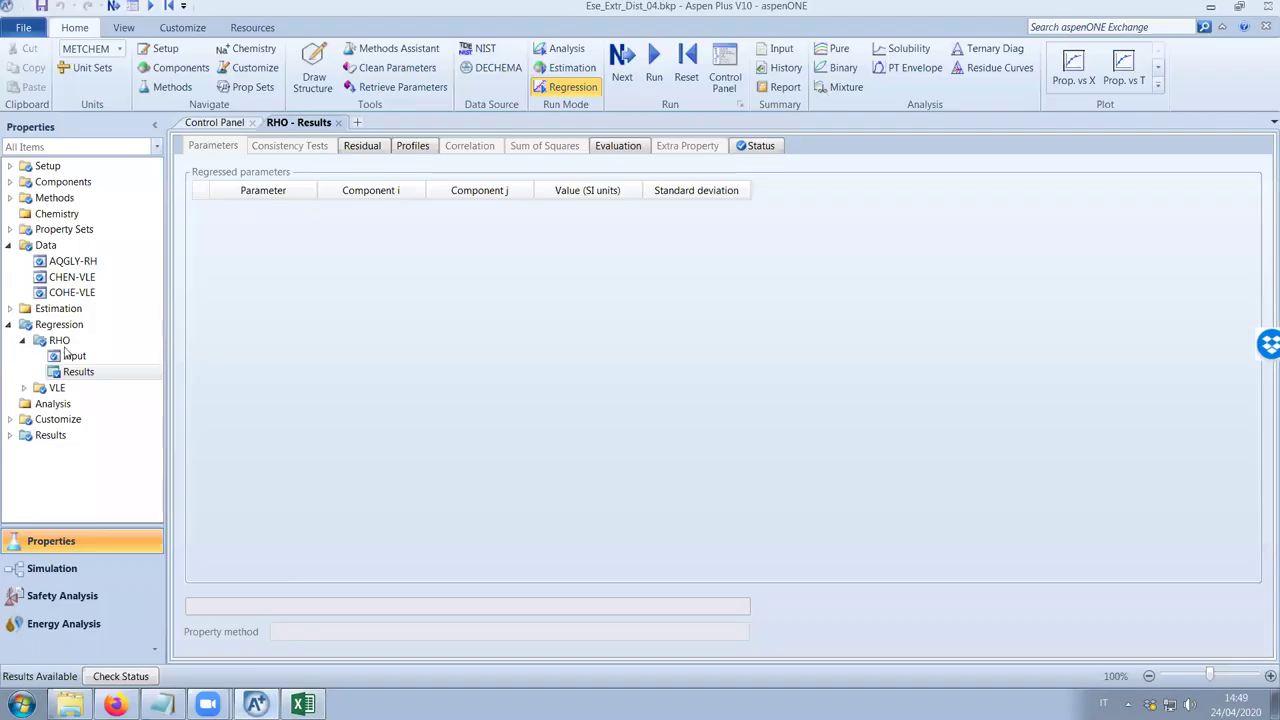
# Create a new experimental data set with the ID AQGLY-ST and the type MIXTURE.
pyautogui.click(47, 246)
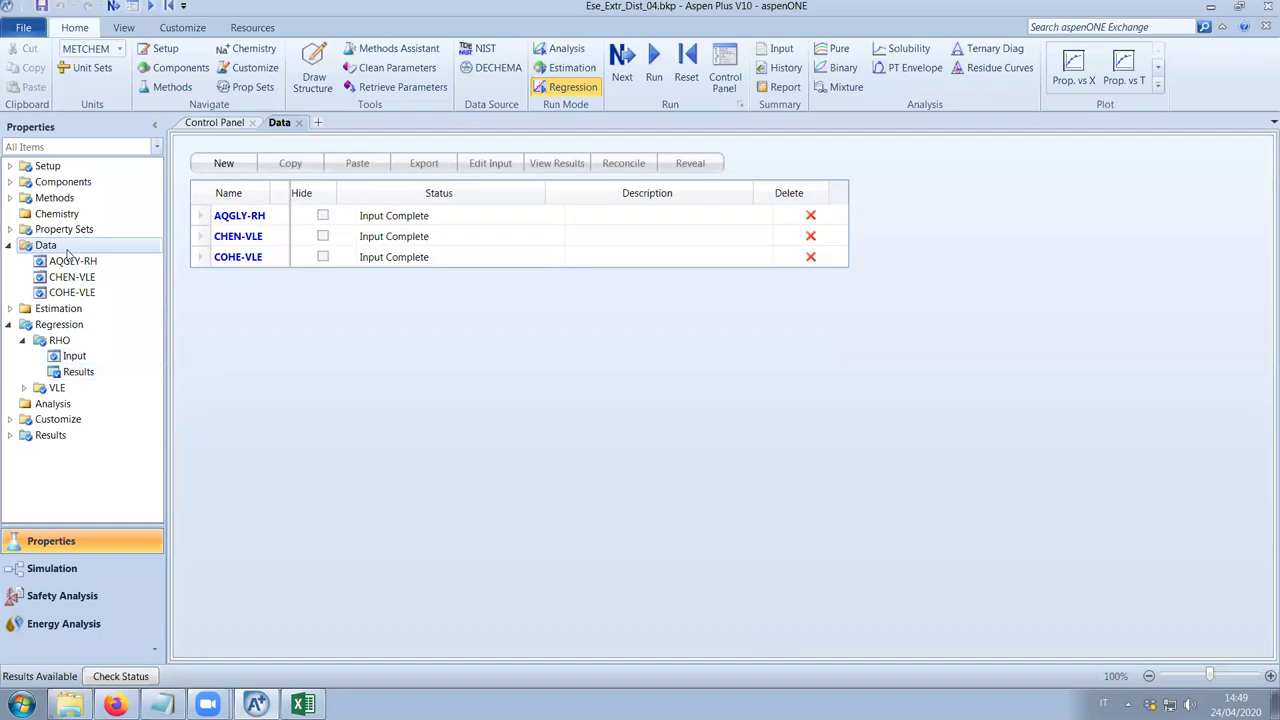
pyautogui.click(223, 163)
pyautogui.write('AQGLY-SI')
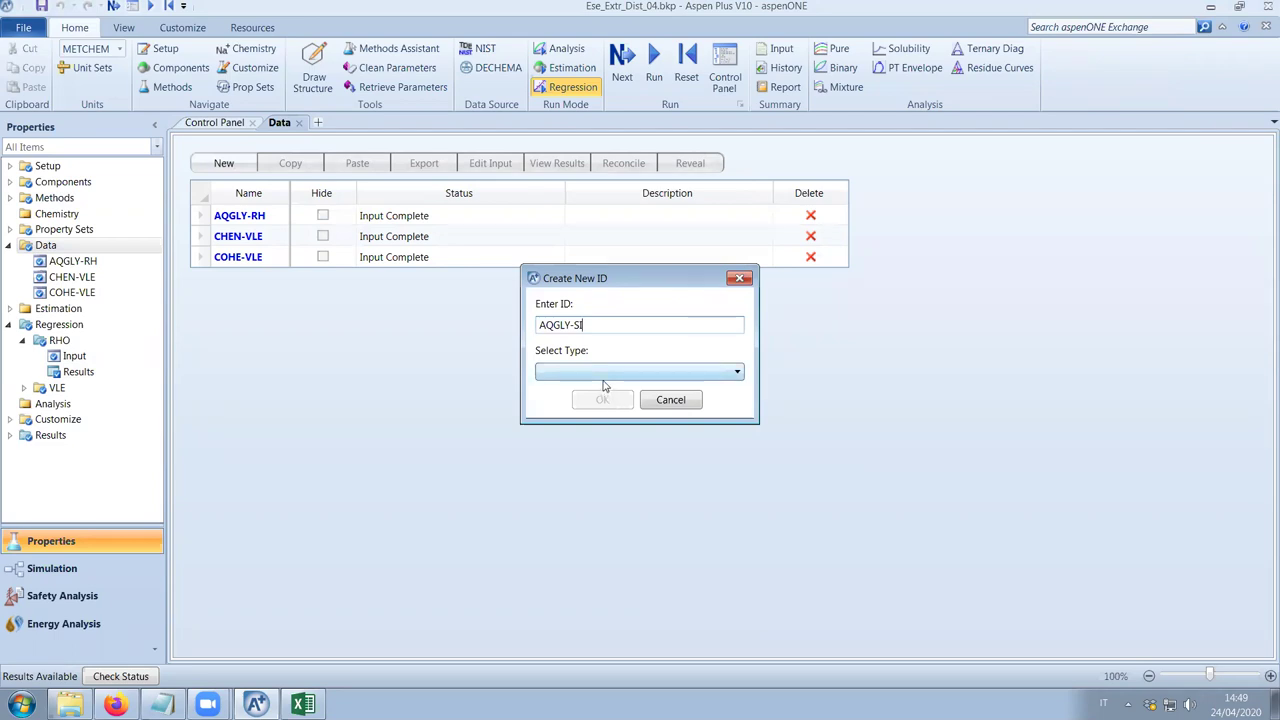
pyautogui.write('T')
pyautogui.click(604, 376)
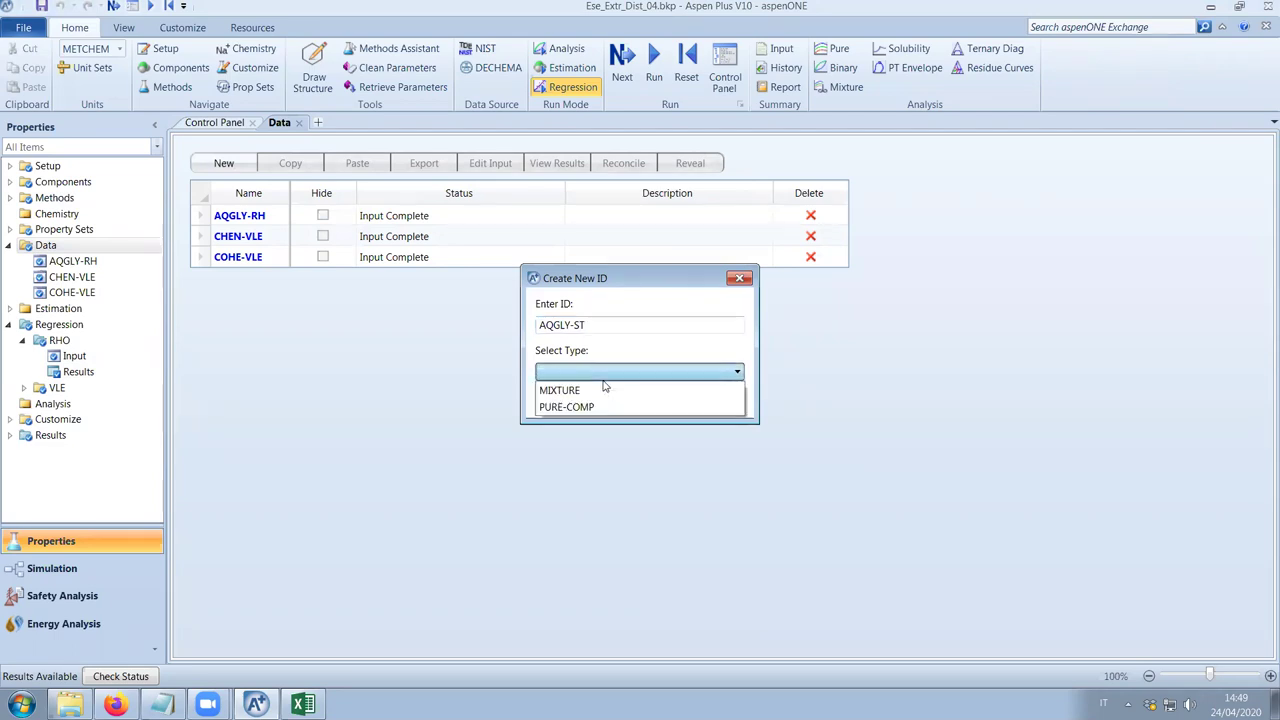
pyautogui.click(605, 392)
pyautogui.click(602, 400)
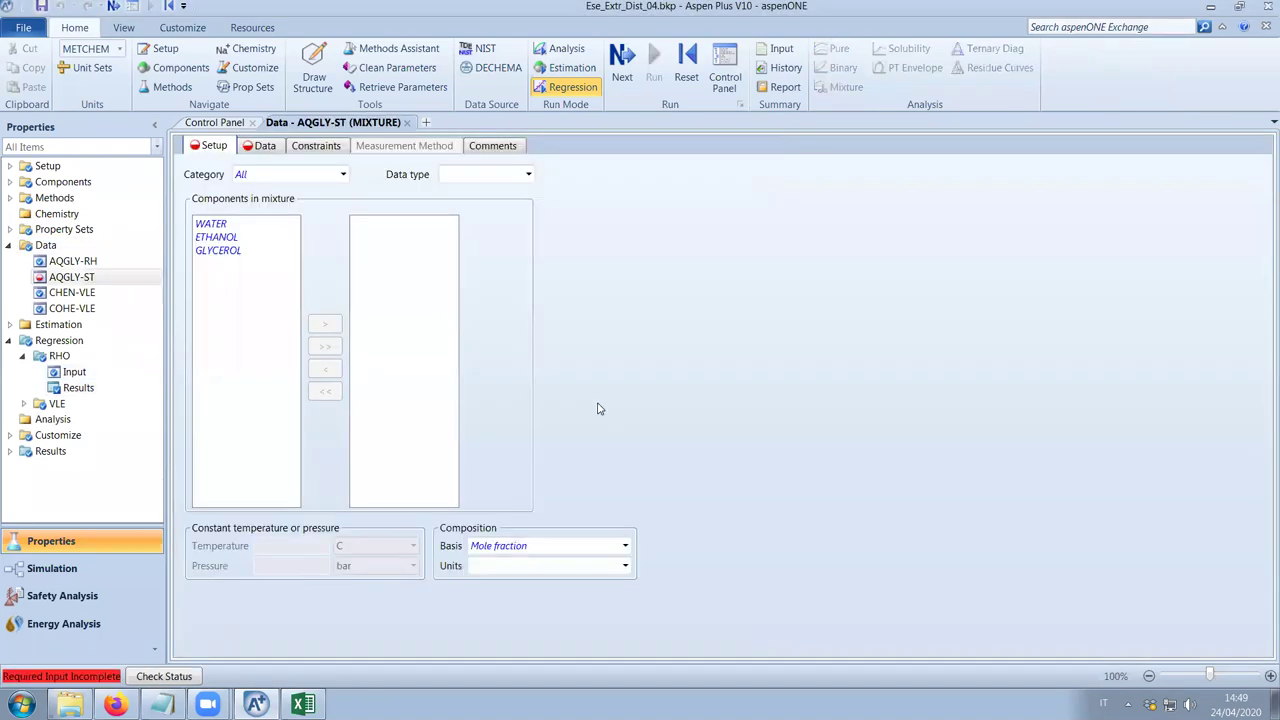
# Add GLYCEROL and WATER to the components in the AQGLY-ST mixture.
pyautogui.doubleClick(230, 250)
pyautogui.click(275, 223)
pyautogui.click(325, 325)
# Set the AQGLY-ST data type to SIGLMX (liquid surface tension) and the composition basis to mass fraction.
pyautogui.click(510, 172)
pyautogui.scroll(-5, 468, 290)
pyautogui.moveTo(530, 363); pyautogui.dragTo(530, 425)
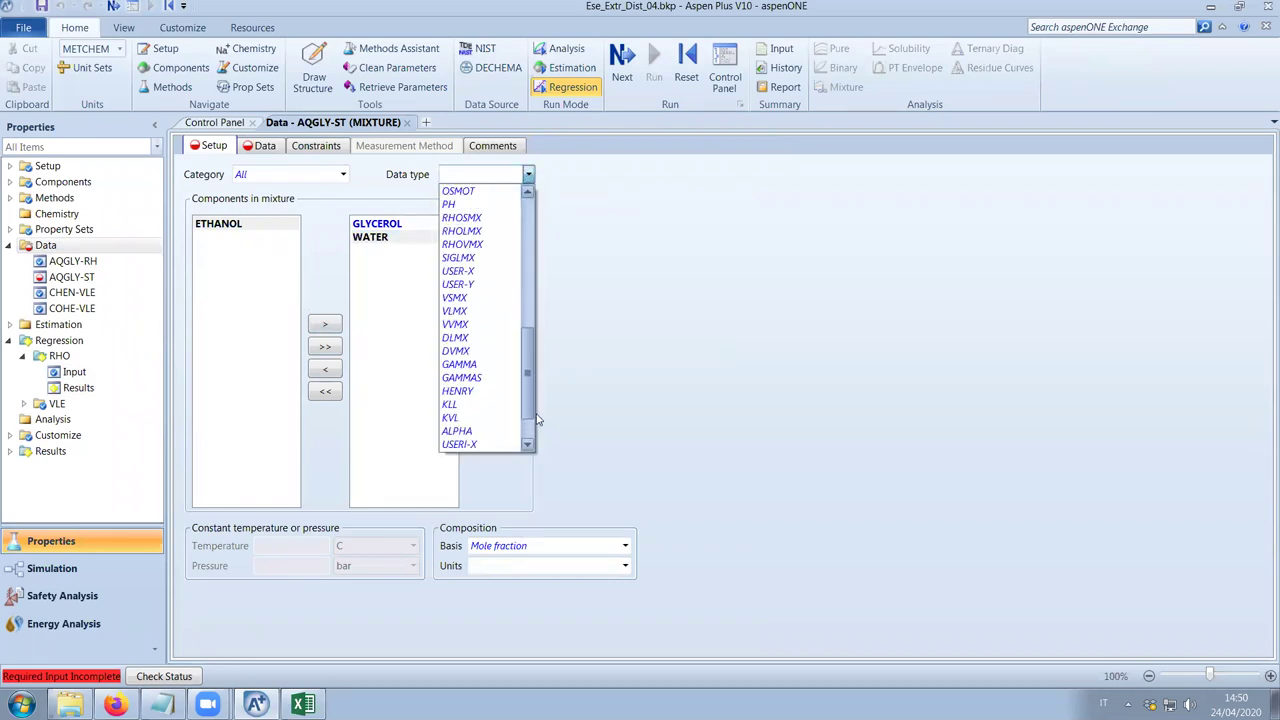
pyautogui.click(470, 259)
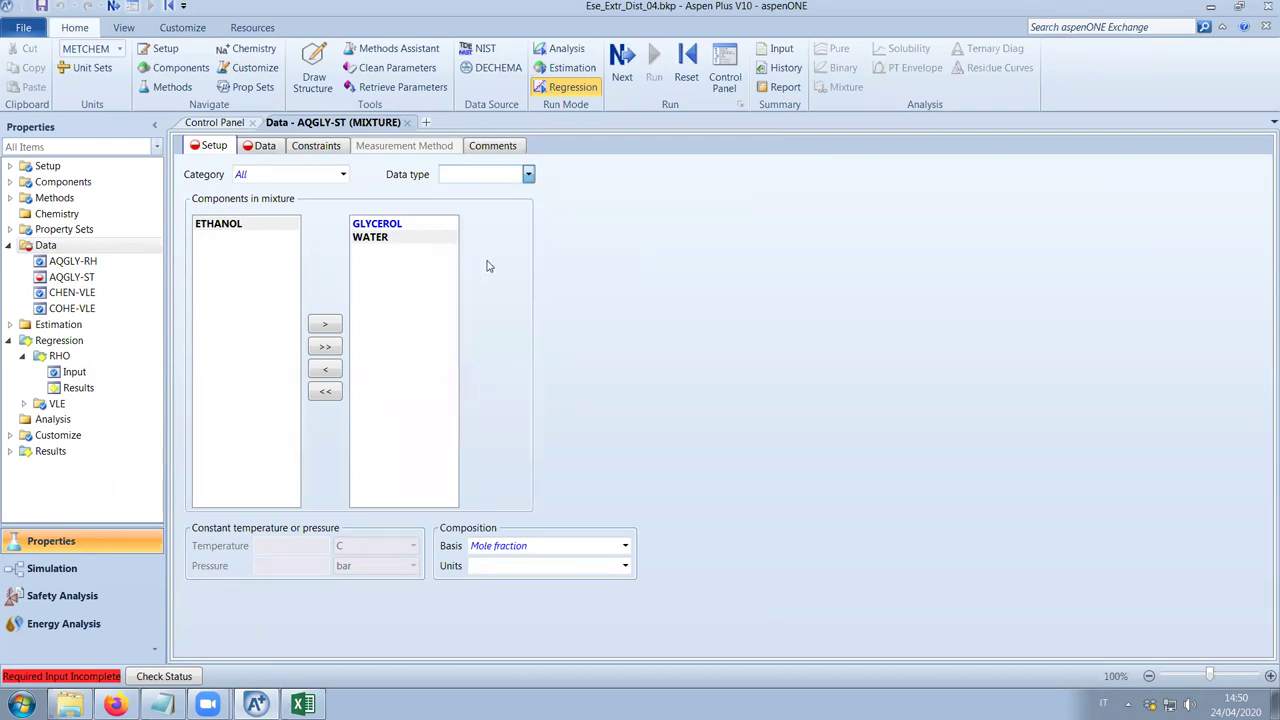
pyautogui.click(625, 546)
pyautogui.click(574, 564)
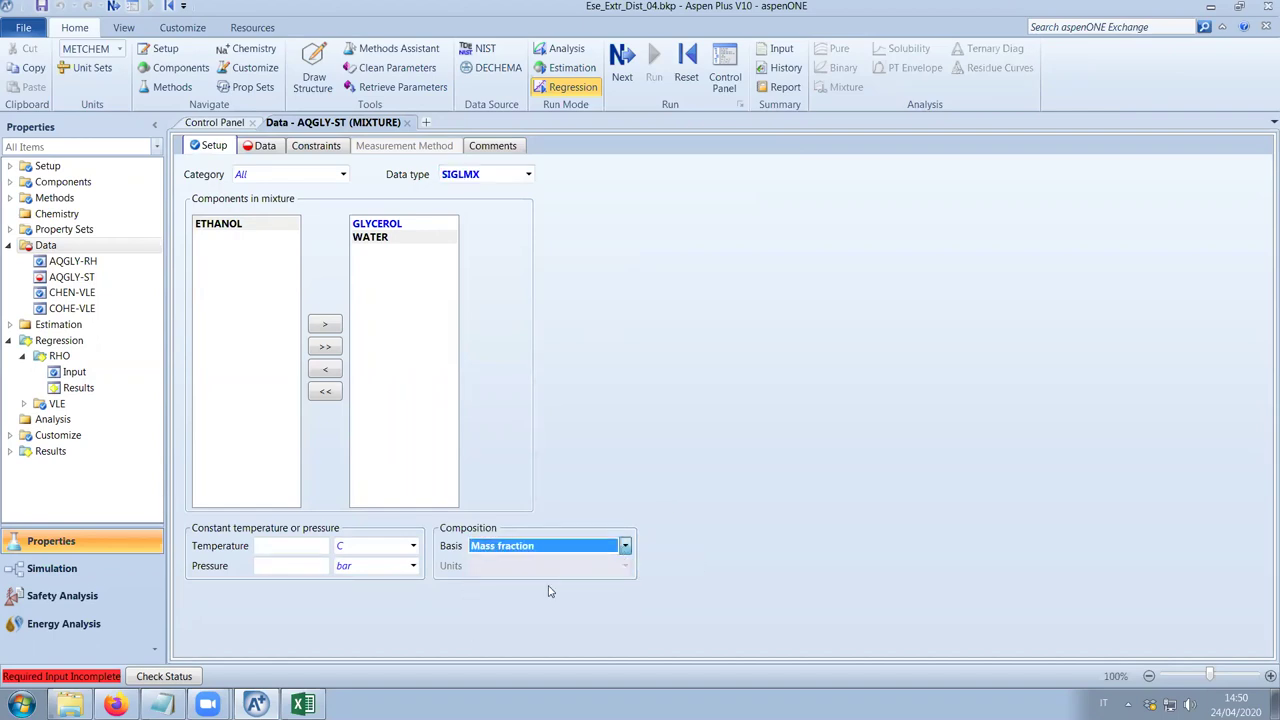
# Set the constant pressure of the AQGLY-ST data set to 1 atm.
pyautogui.click(303, 567)
pyautogui.write('1')
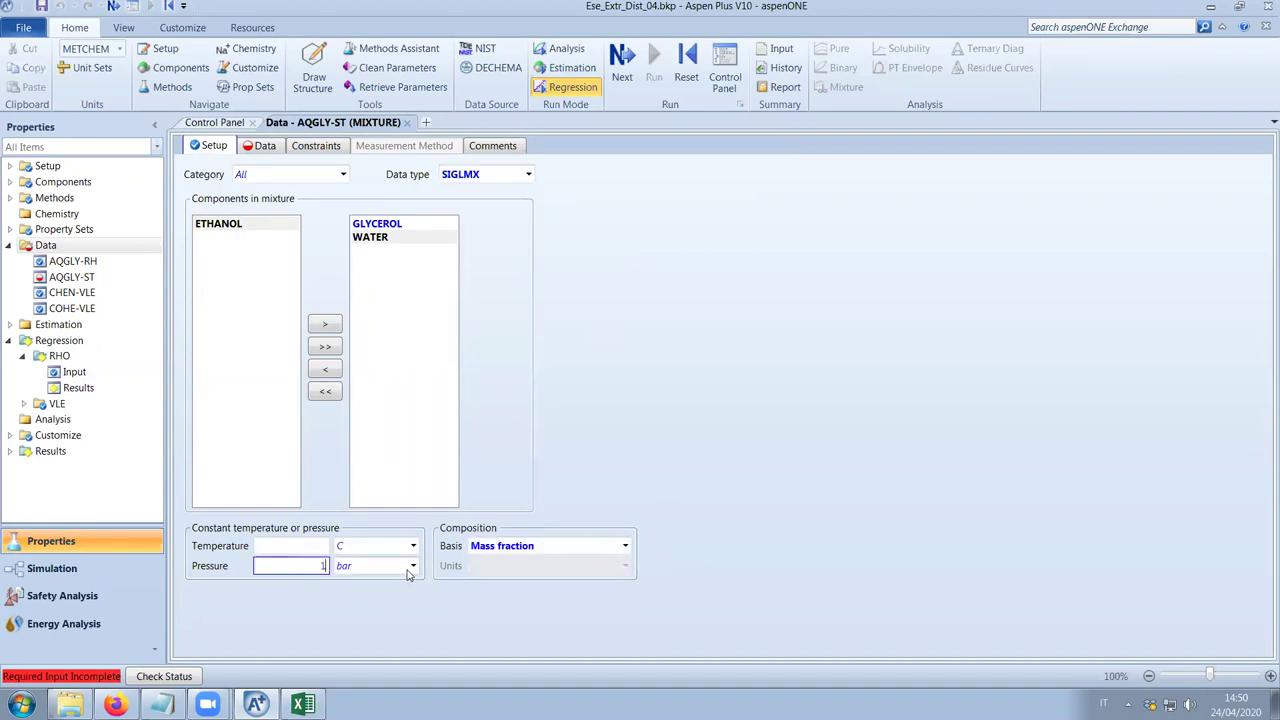
pyautogui.click(413, 566)
pyautogui.scroll(2, 415, 392)
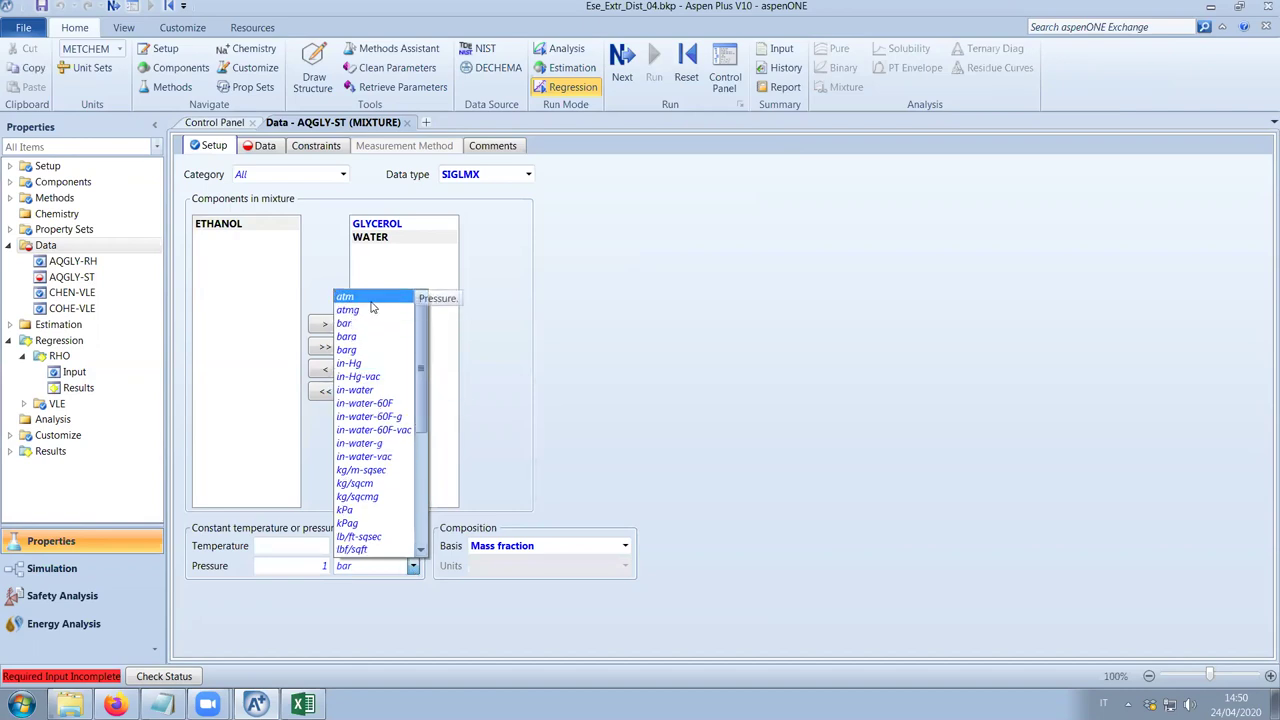
pyautogui.click(355, 297)
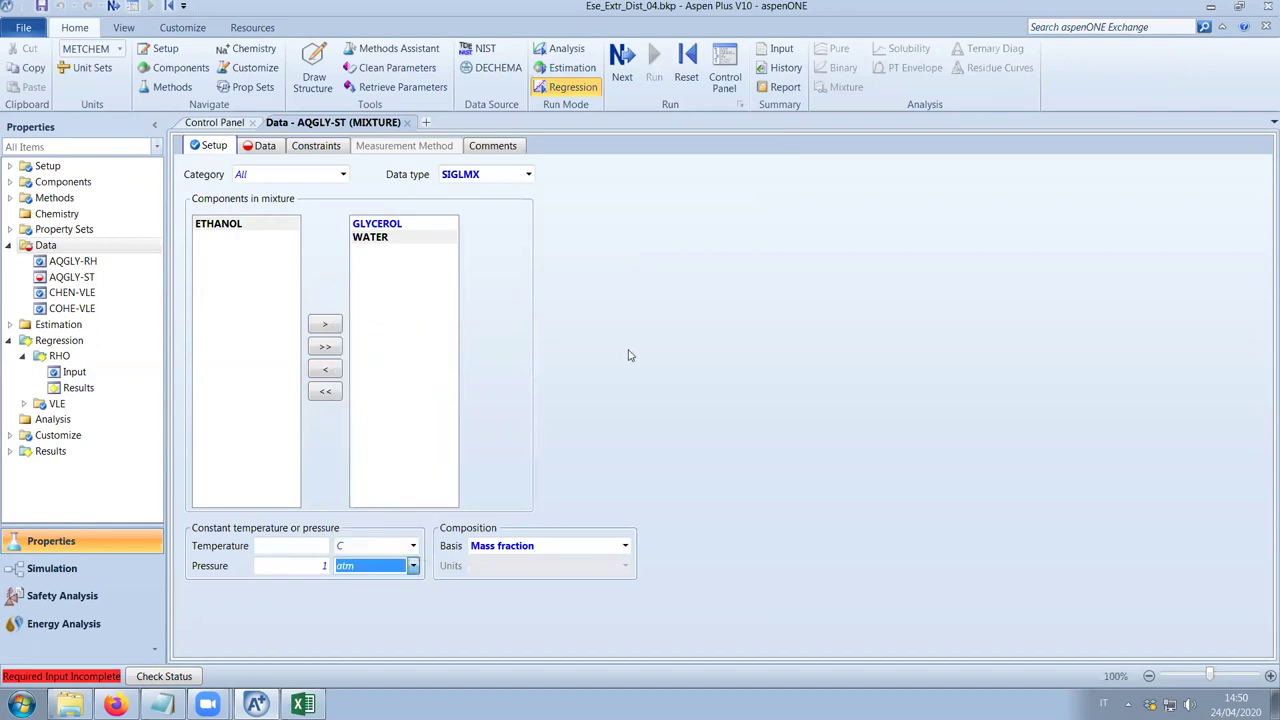
pyautogui.click(629, 355)
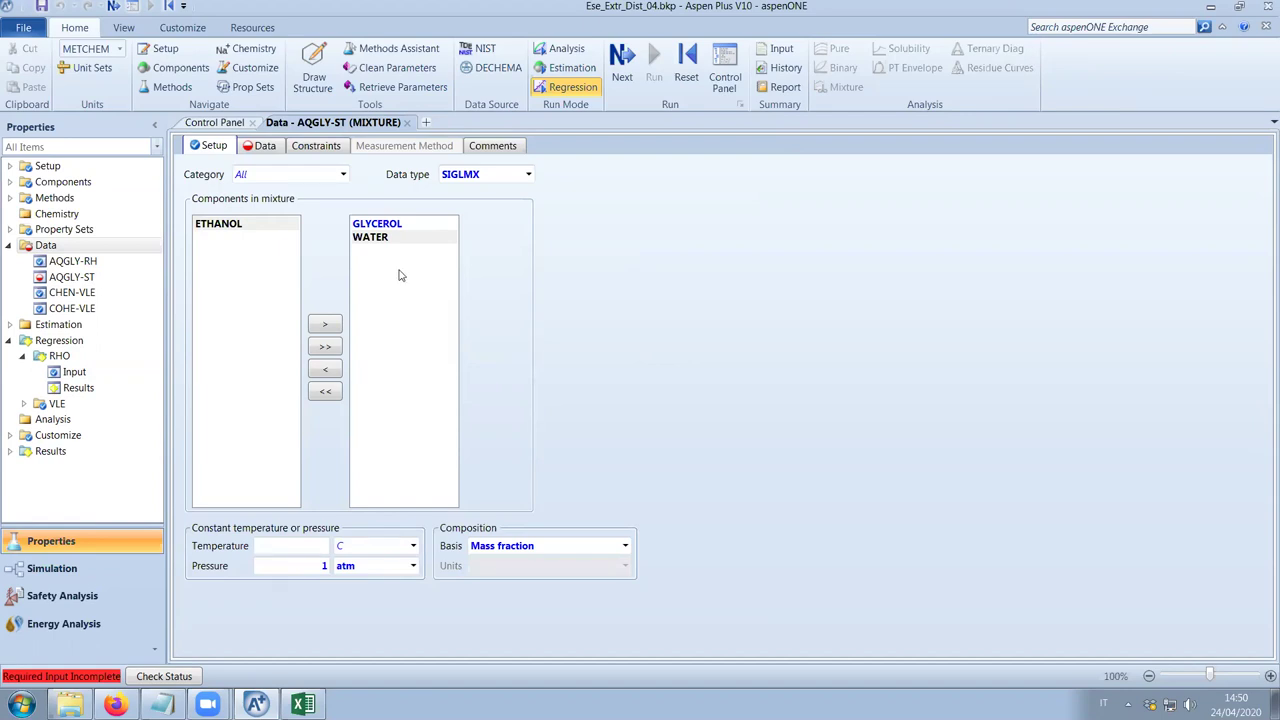
# Copy the T values of the surface tension data from the Excel sheet into the AQGLY-ST temperature column.
pyautogui.click(264, 148)
pyautogui.click(303, 704)
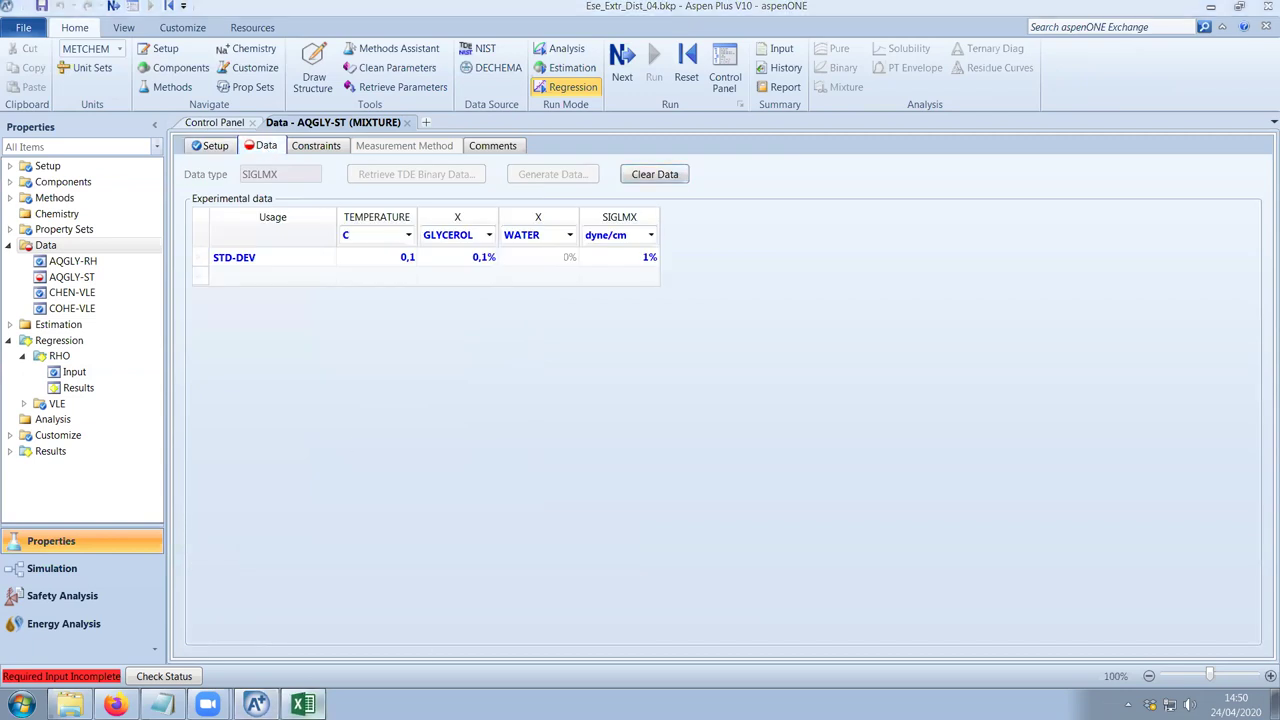
pyautogui.moveTo(481, 279); pyautogui.dragTo(493, 640)
pyautogui.hotkey('ctrl', 'c')
pyautogui.click(256, 704)
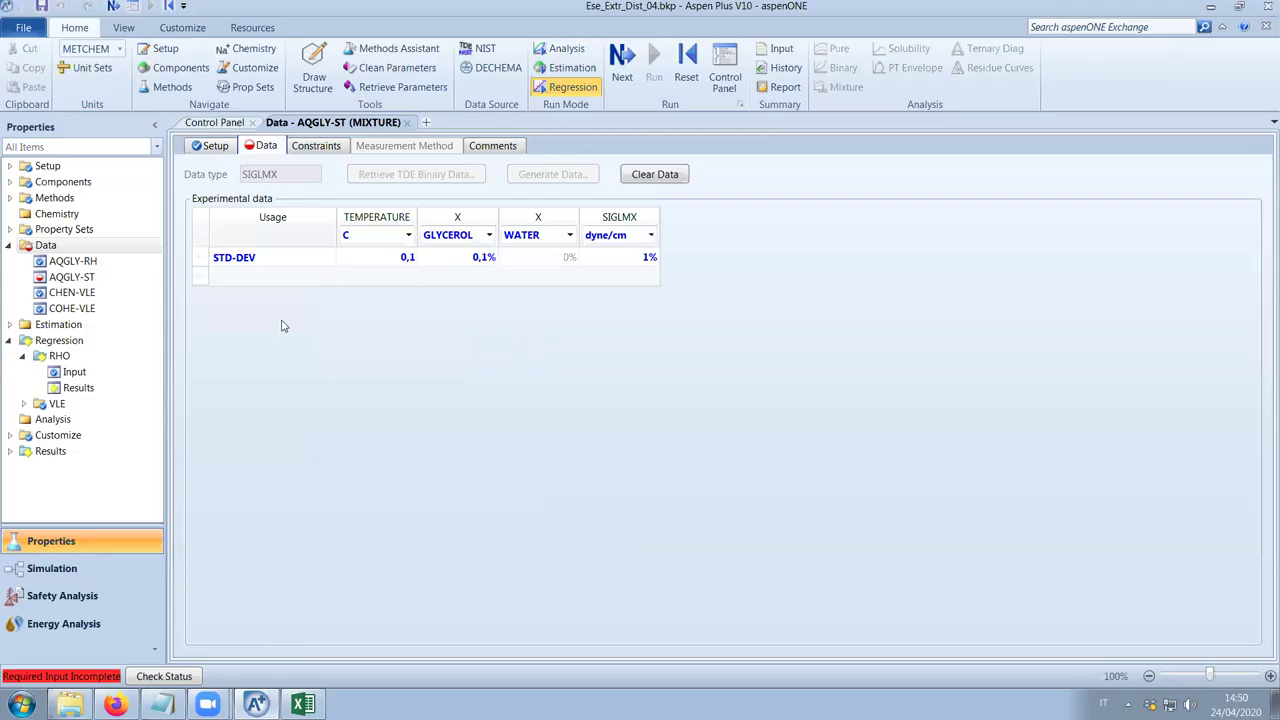
pyautogui.rightClick(386, 277)
pyautogui.click(530, 473)
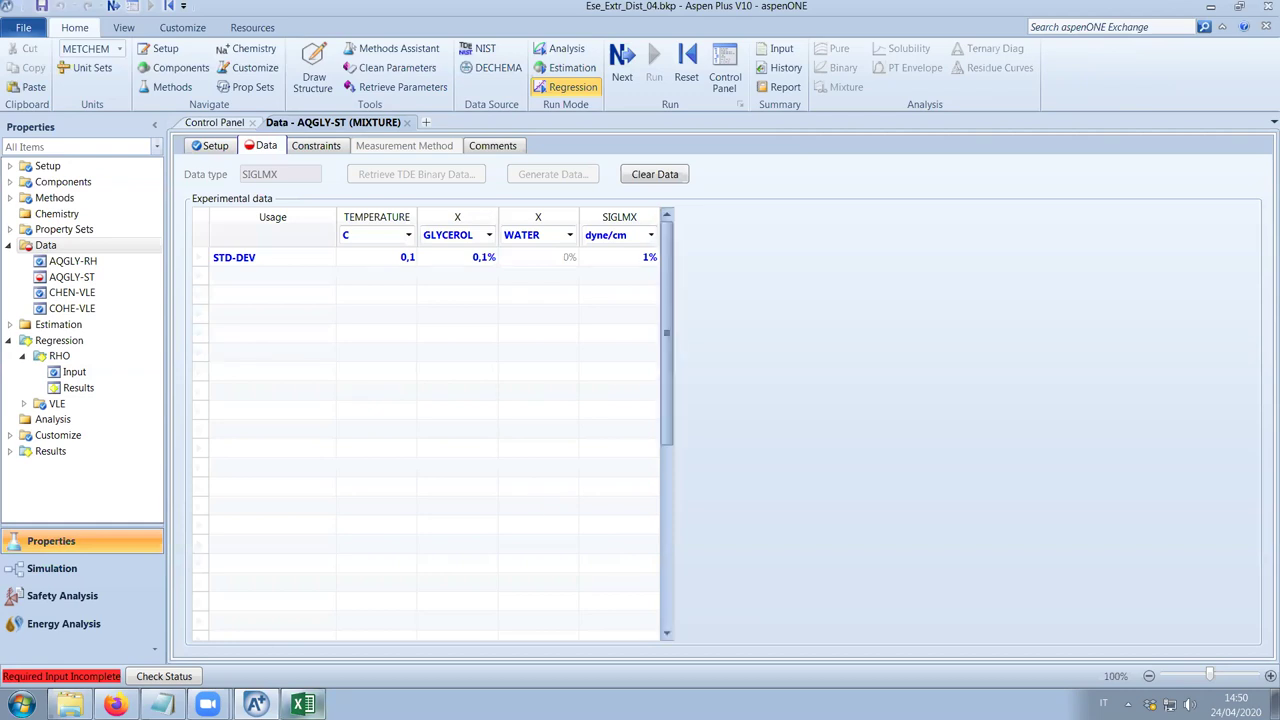
# Copy the x_GLY values of the surface tension data from the Excel sheet into the AQGLY-ST GLYCEROL fraction column.
pyautogui.click(303, 704)
pyautogui.moveTo(515, 617); pyautogui.dragTo(530, 262)
pyautogui.hotkey('ctrl', 'c')
pyautogui.click(256, 704)
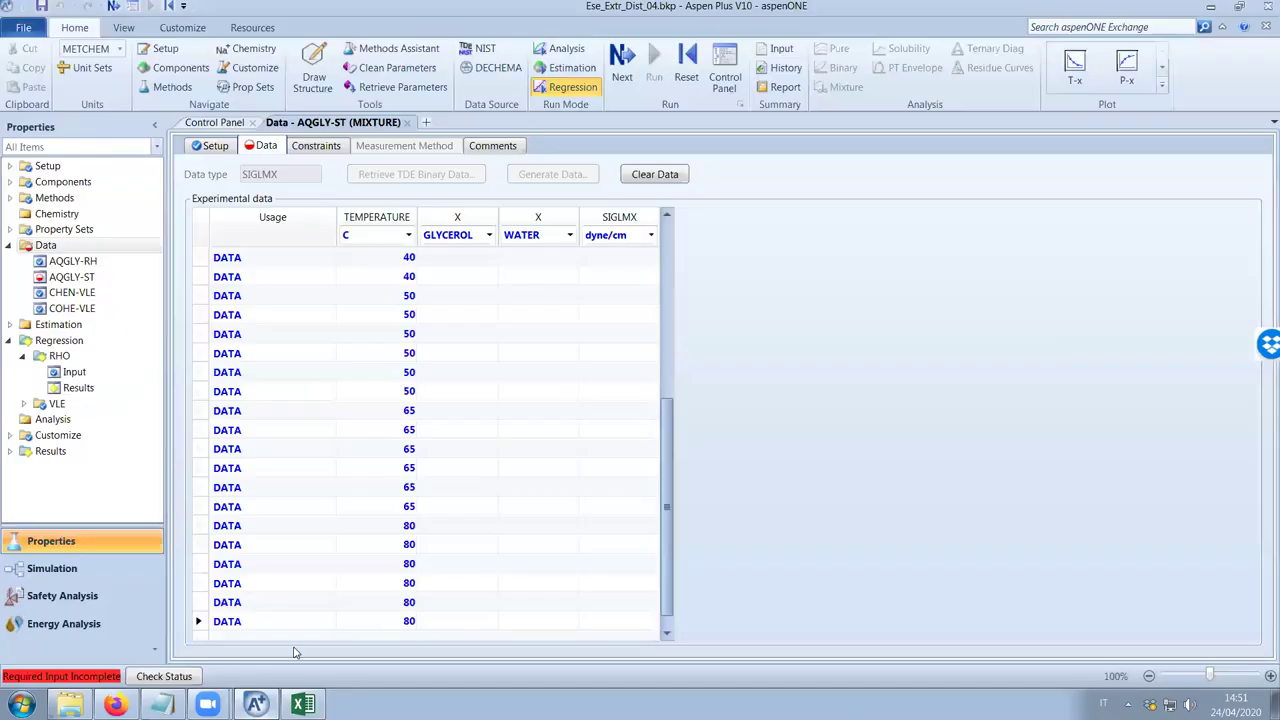
pyautogui.click(457, 263)
pyautogui.rightClick(456, 280)
pyautogui.click(490, 311)
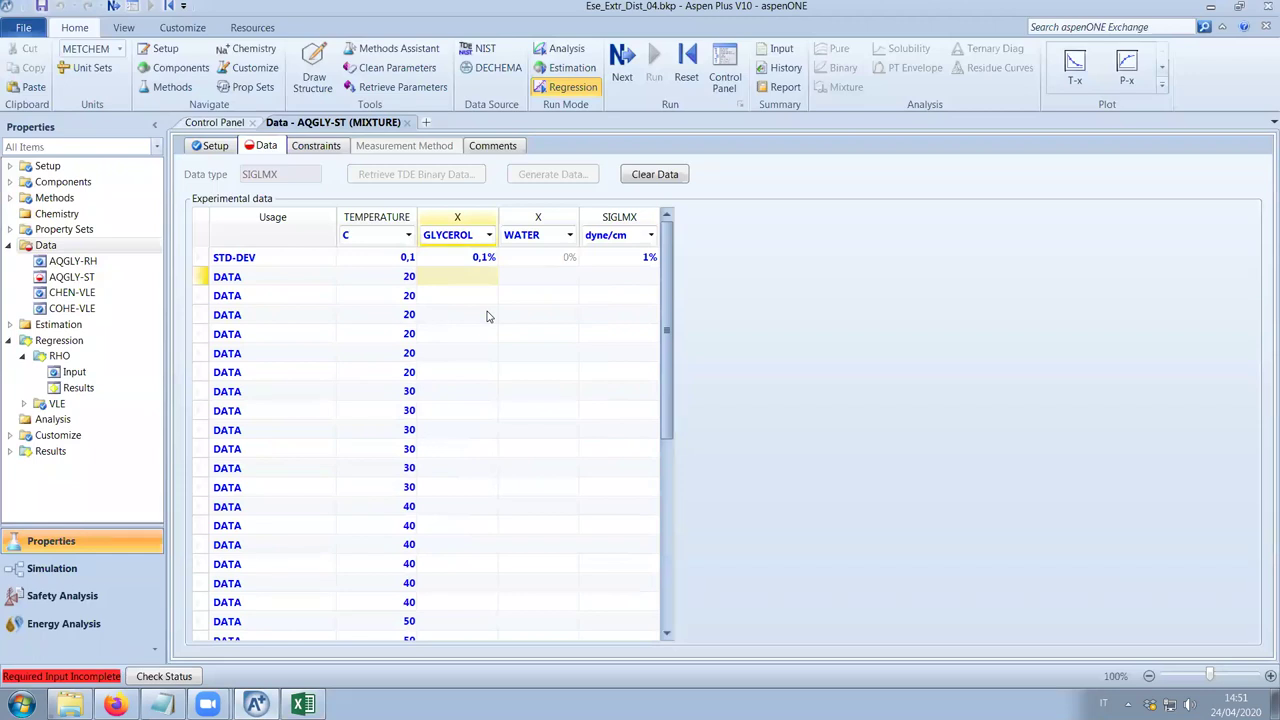
# Copy the s/s_air surface tension values from the Excel sheet into the AQGLY-ST SIGLMX column.
pyautogui.click(303, 704)
pyautogui.moveTo(590, 262); pyautogui.dragTo(593, 617)
pyautogui.hotkey('ctrl', 'c')
pyautogui.hotkey('alt', 'Tab')
pyautogui.scroll(8, 500, 580)
pyautogui.rightClick(640, 280)
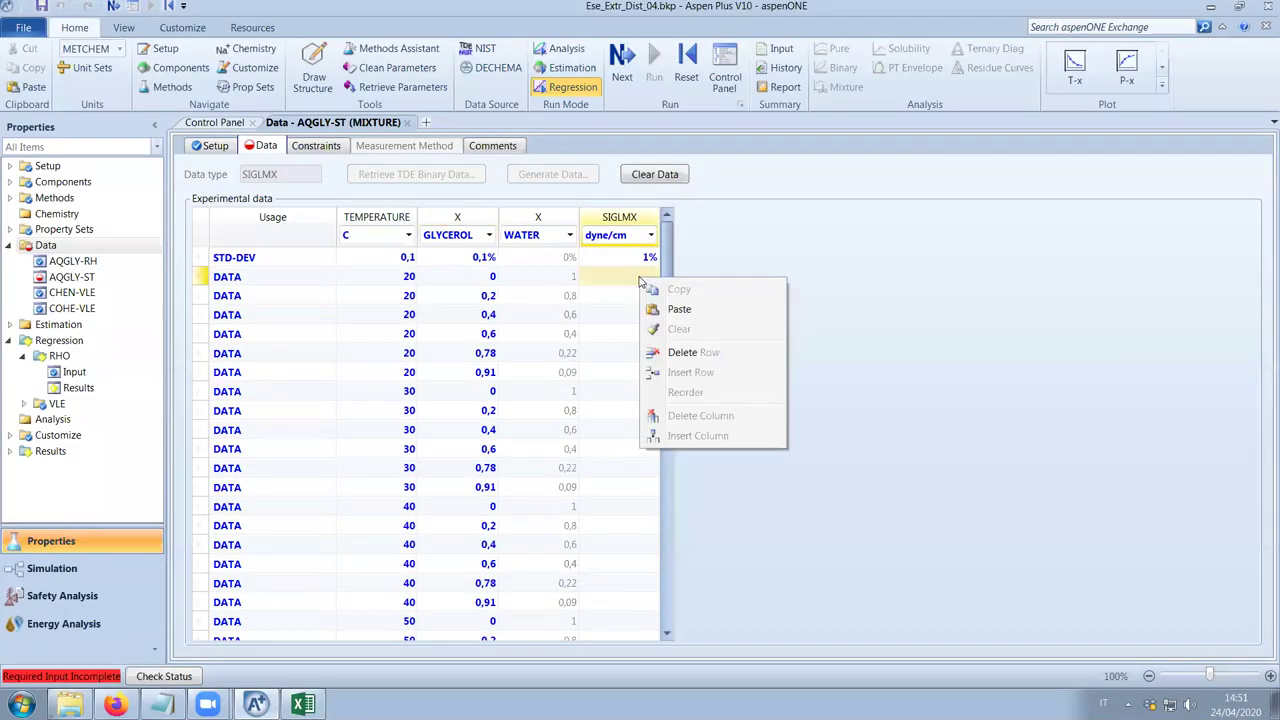
pyautogui.click(668, 311)
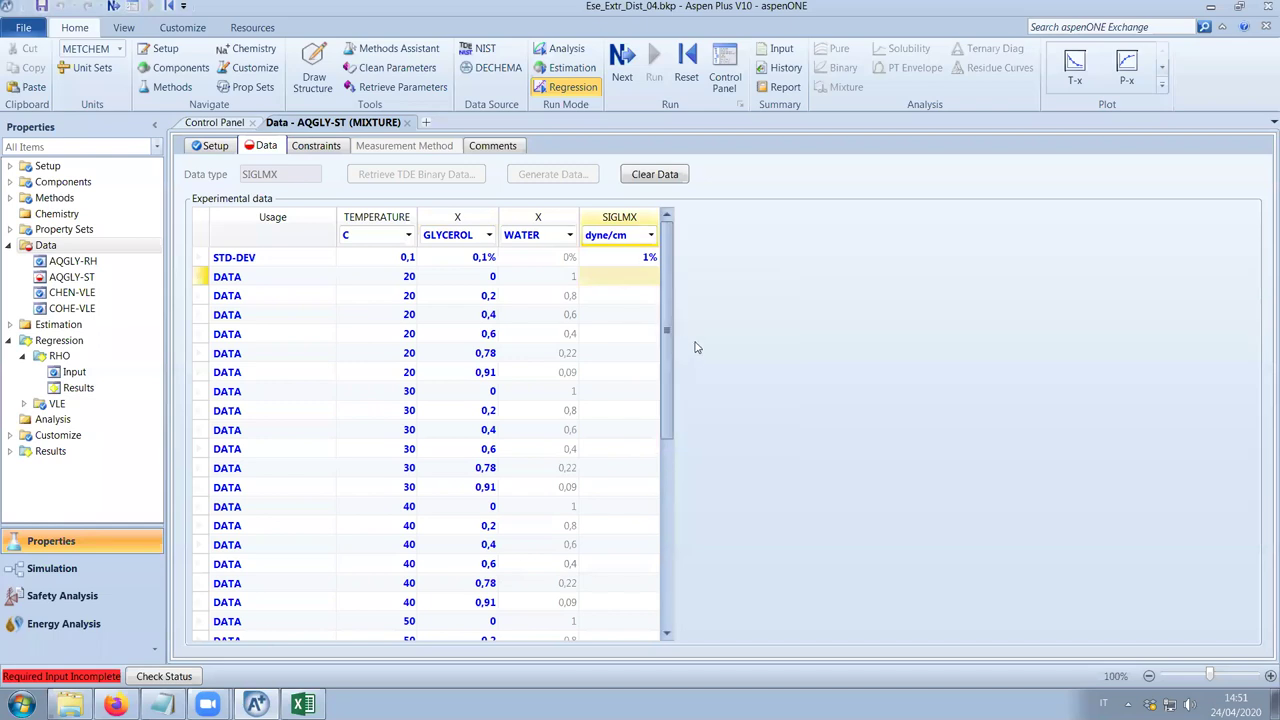
pyautogui.hotkey('ctrl', 'v')
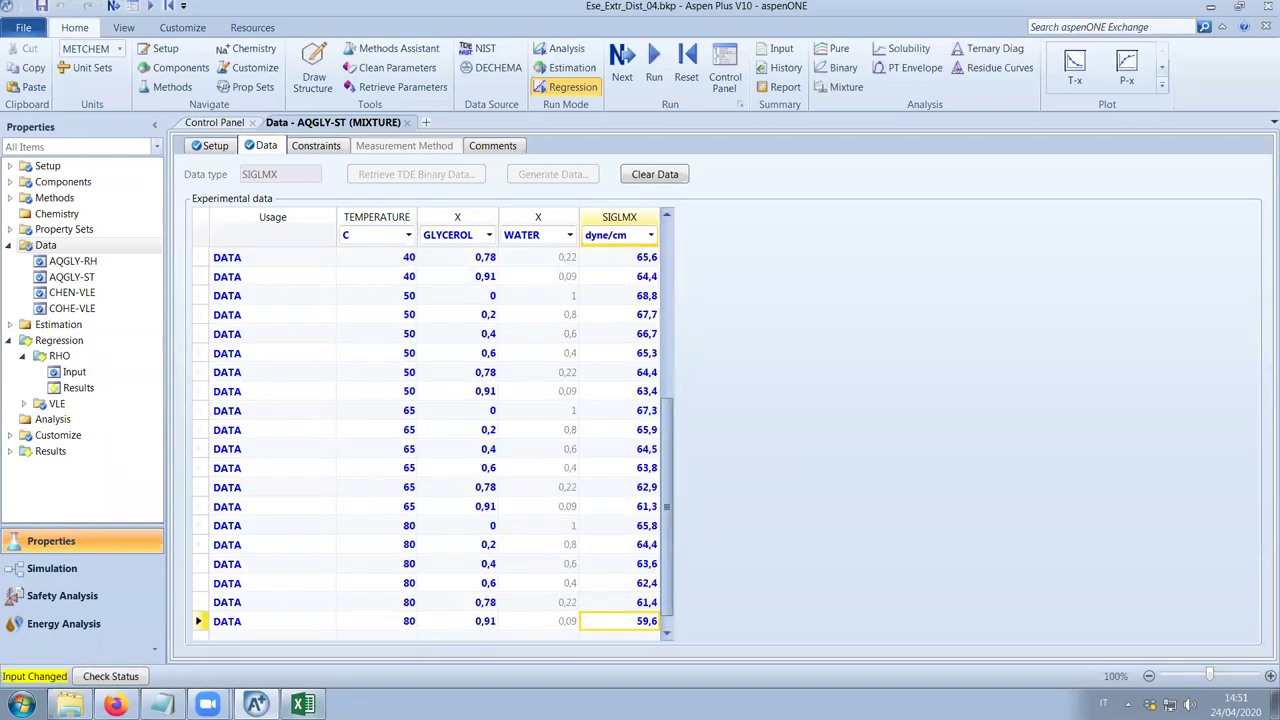
# Check the surface tension unit in the Excel sheet and set the SIGLMX column unit to mN/m.
pyautogui.click(303, 704)
pyautogui.scroll(5, 667, 498)
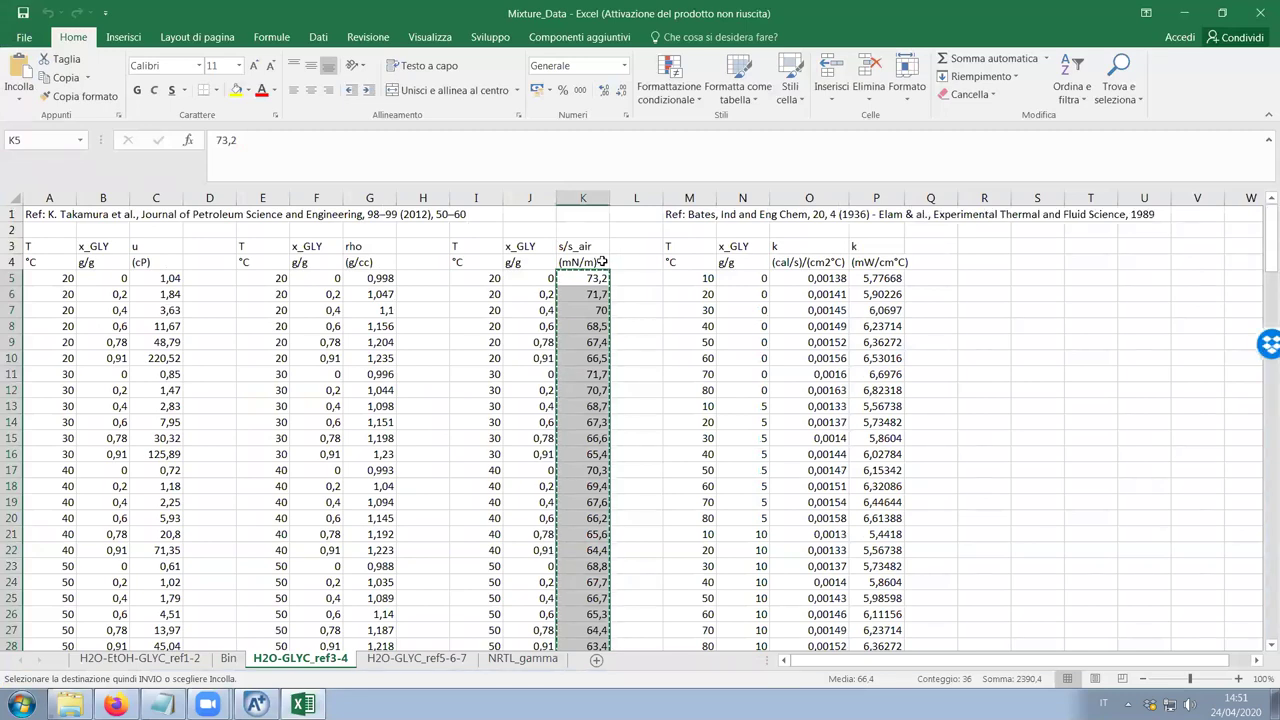
pyautogui.hotkey('alt', 'Tab')
pyautogui.moveTo(673, 454); pyautogui.dragTo(673, 304)
pyautogui.click(651, 235)
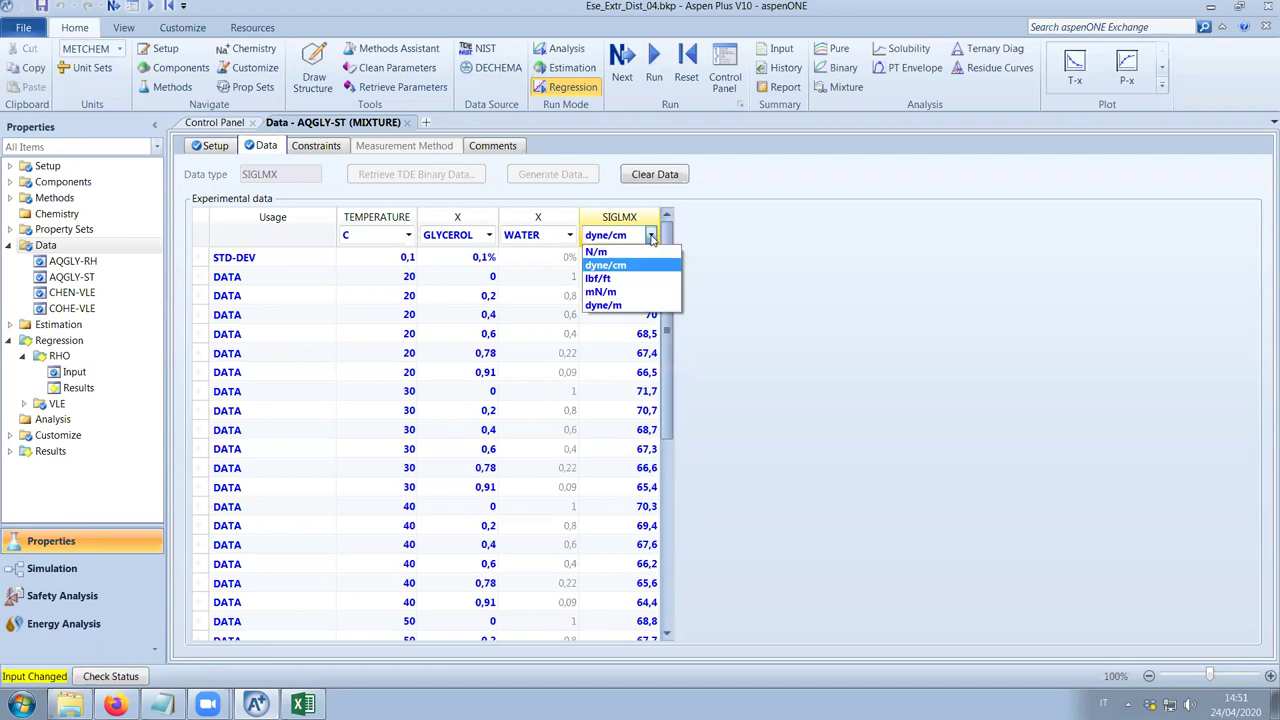
pyautogui.click(625, 291)
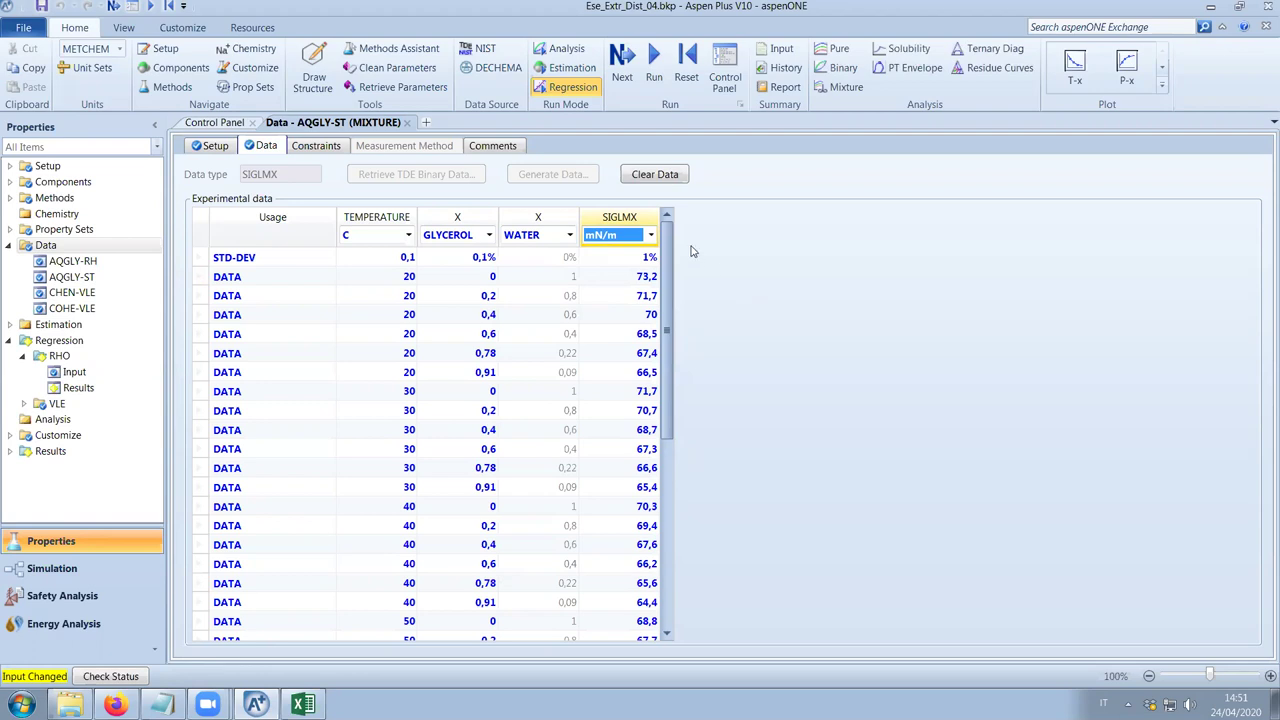
# Create a new regression case with the ID SIGMA.
pyautogui.click(65, 341)
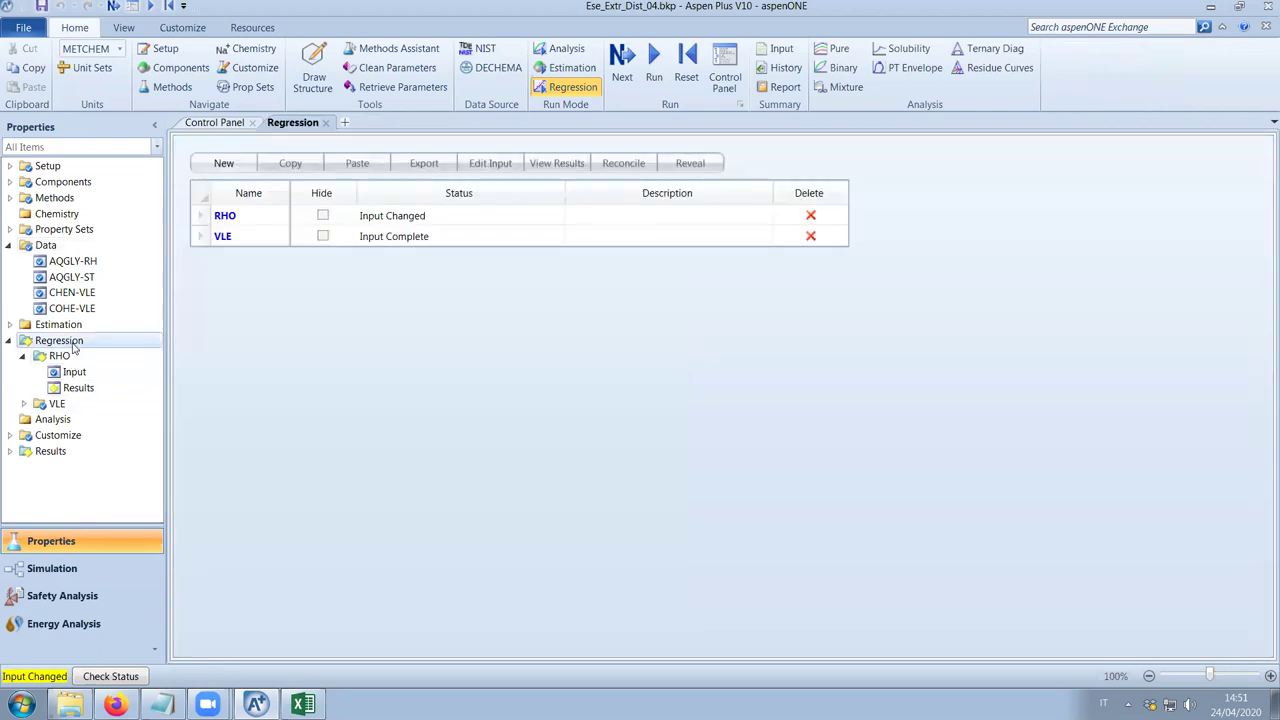
pyautogui.click(224, 165)
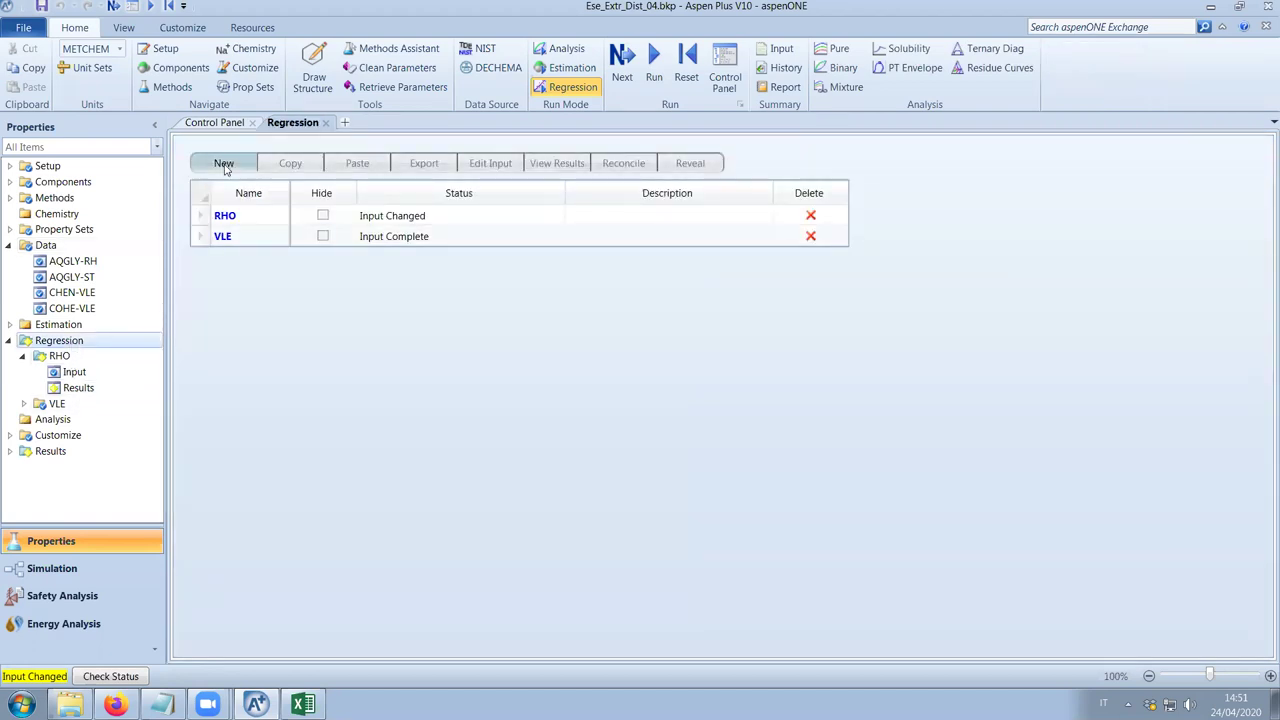
pyautogui.write('SIGMA')
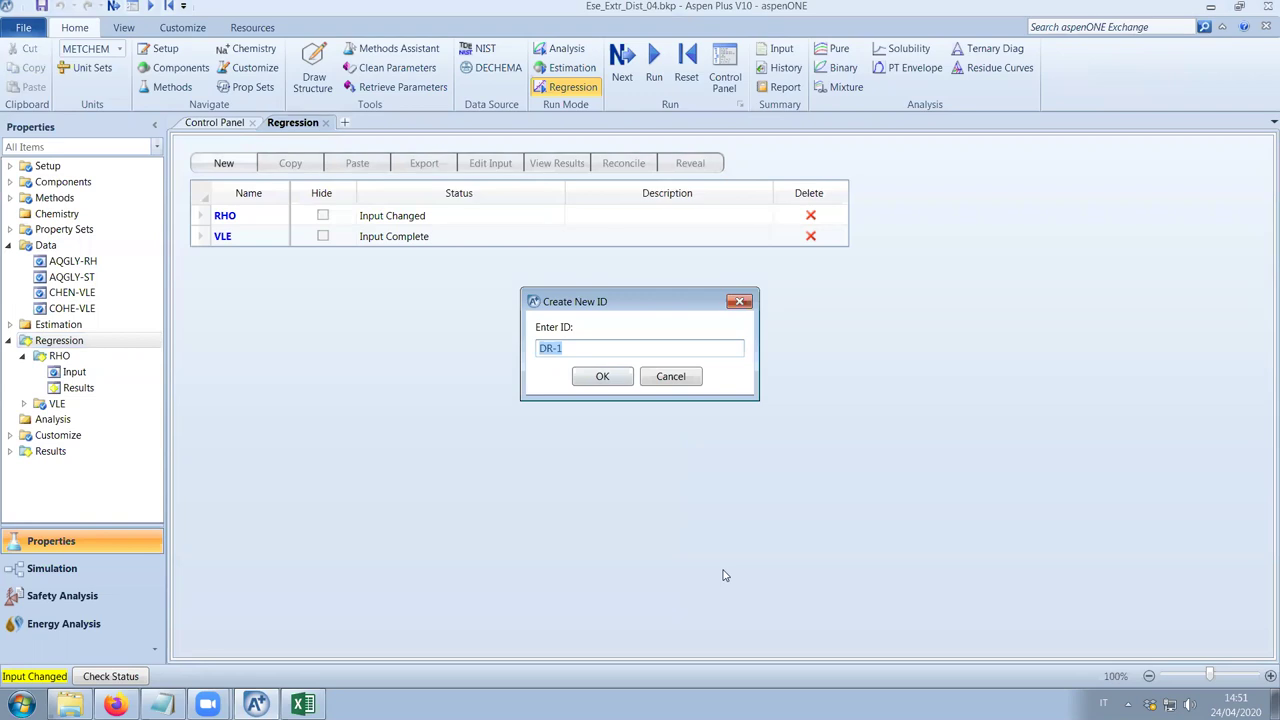
pyautogui.click(597, 380)
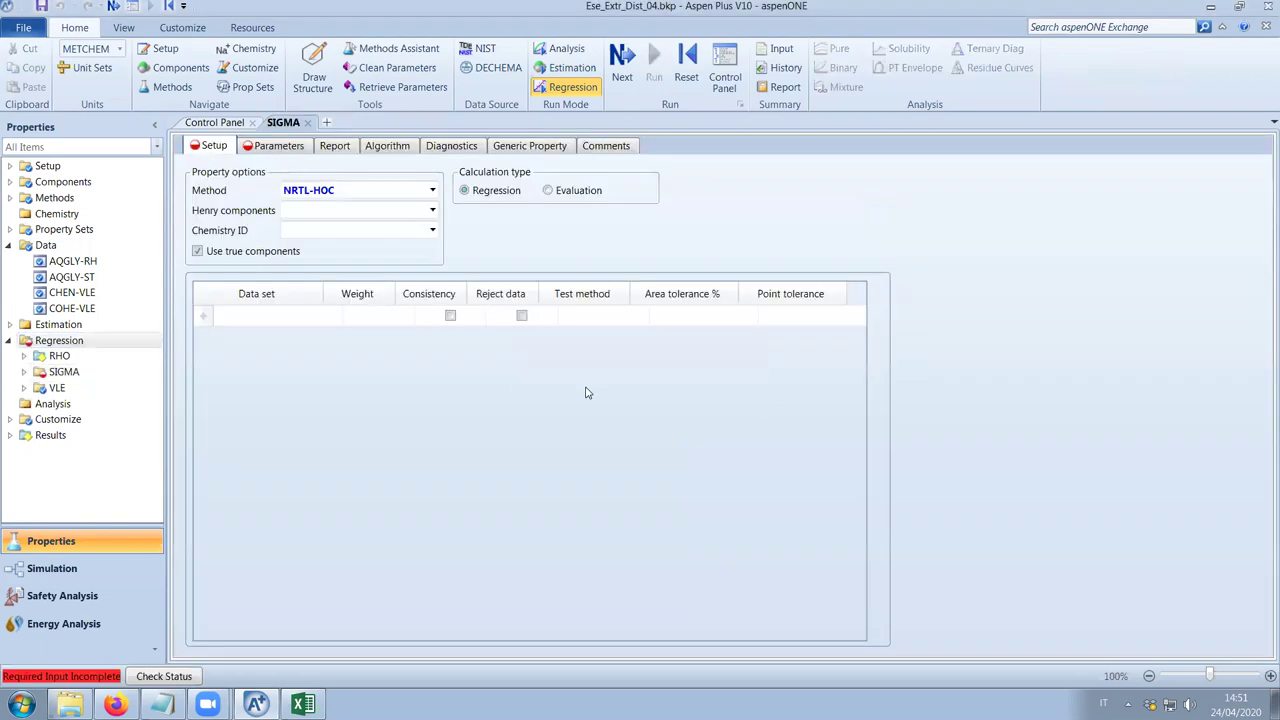
# Set the SIGMA case's calculation type to Evaluation and assign the AQGLY-ST data set to it.
pyautogui.click(334, 320)
pyautogui.click(334, 316)
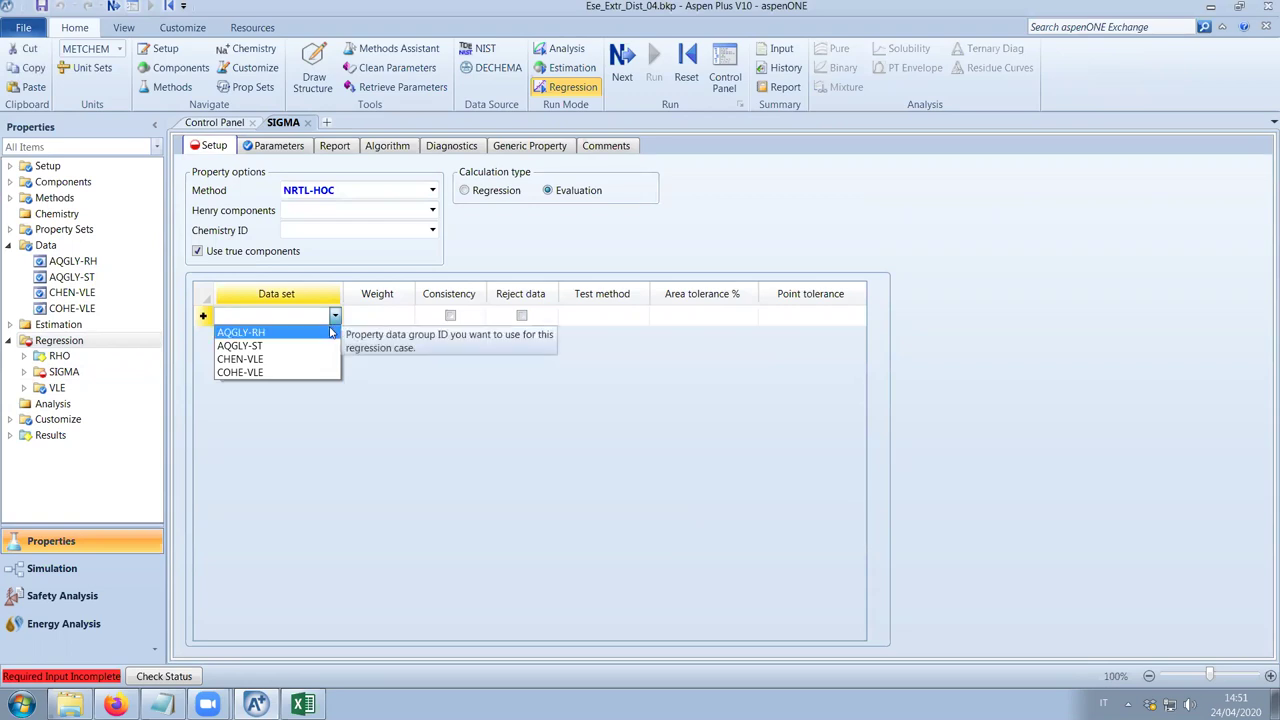
pyautogui.click(306, 346)
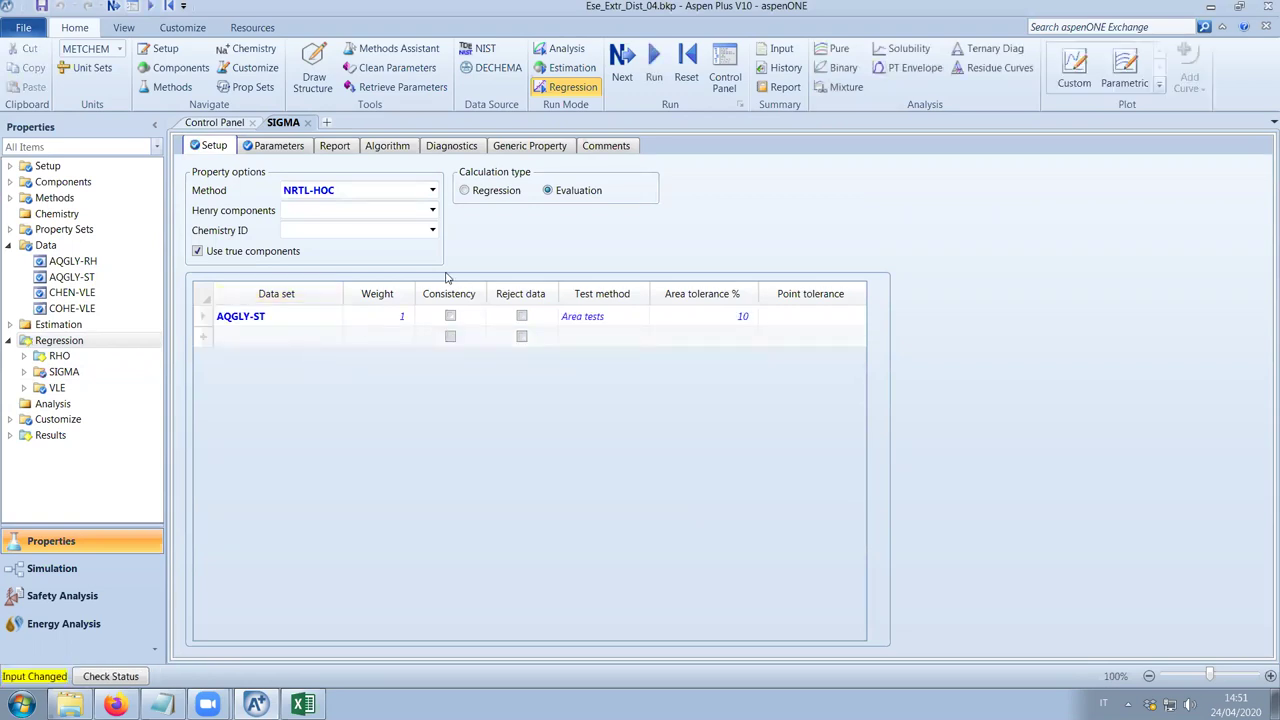
# Exclude the RHO case from the data regression run and run only the SIGMA case.
pyautogui.click(621, 78)
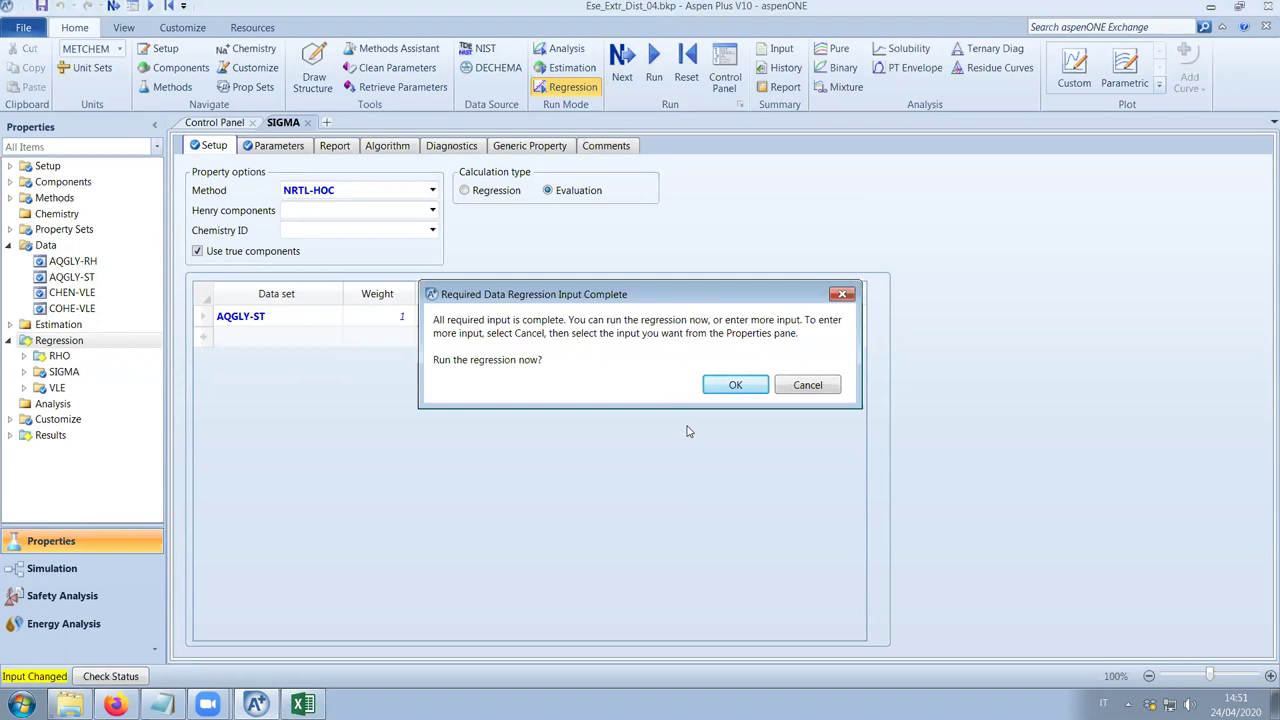
pyautogui.click(737, 385)
pyautogui.click(660, 298)
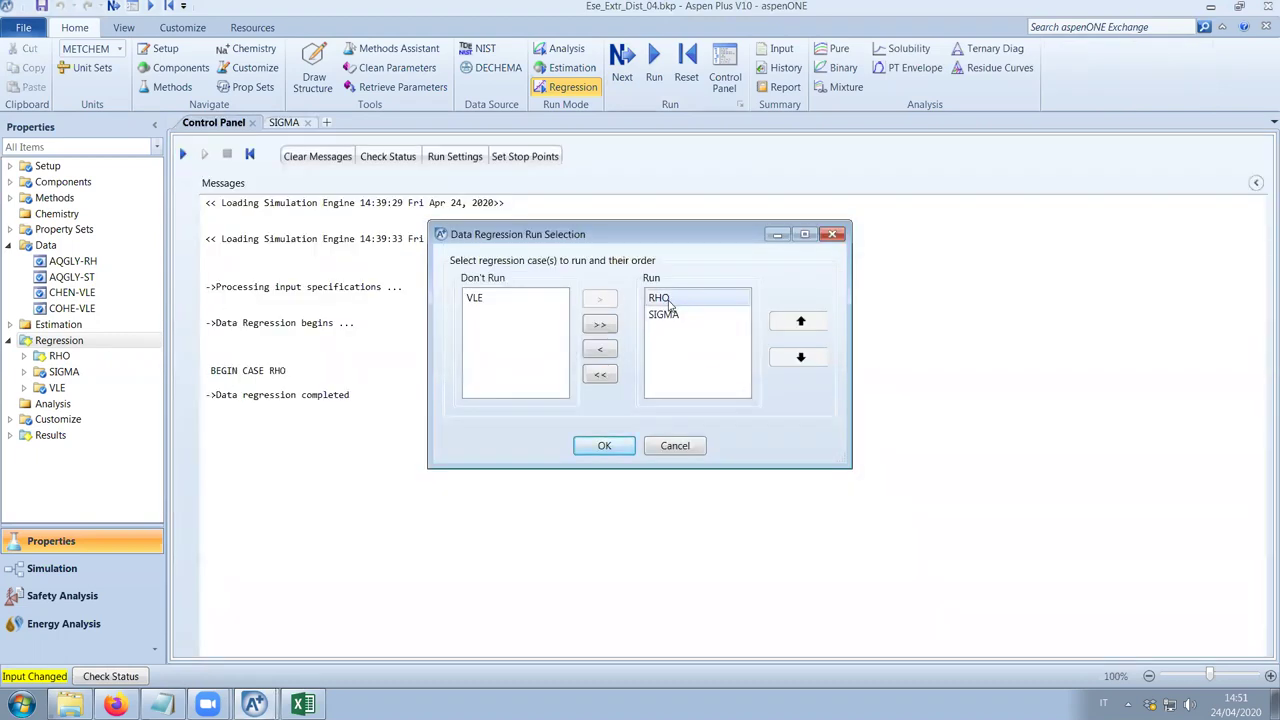
pyautogui.click(600, 349)
pyautogui.click(604, 446)
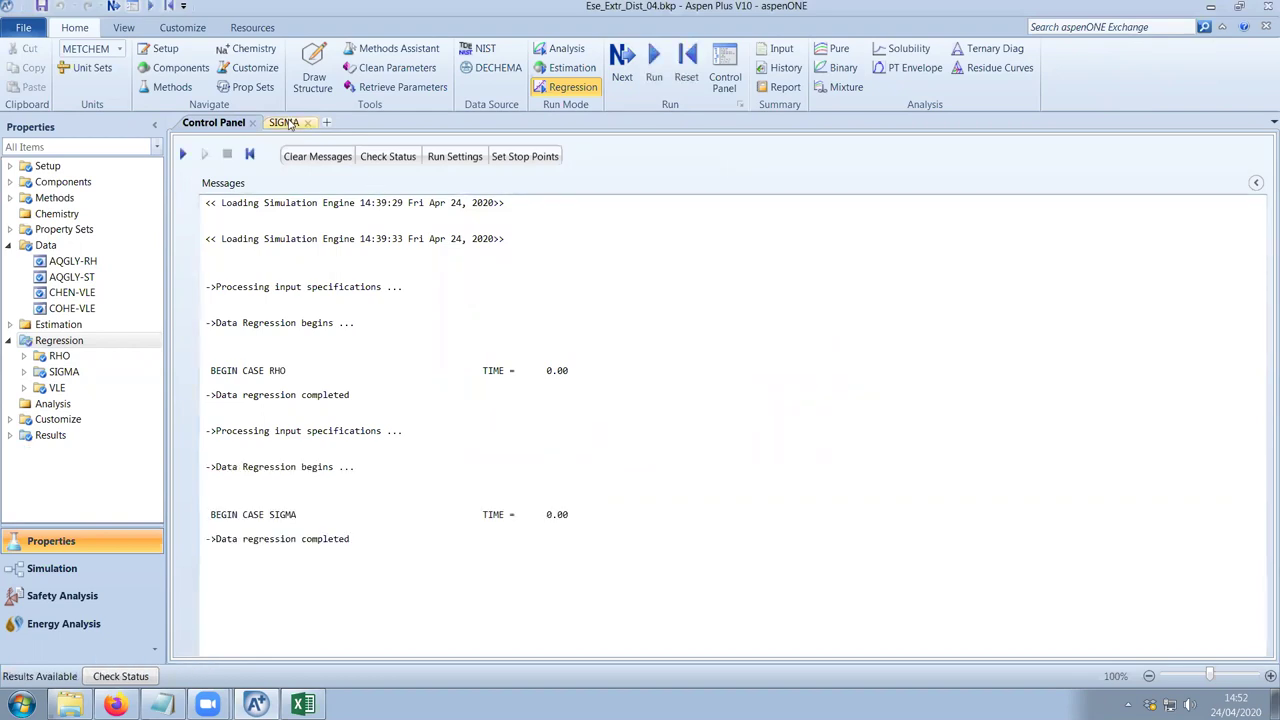
# Plot estimated versus experimental SIGLMX for AQGLY-ST from the SIGMA results, move the legend into an empty plot area, and close the plot.
pyautogui.click(284, 122)
pyautogui.doubleClick(62, 376)
pyautogui.doubleClick(68, 403)
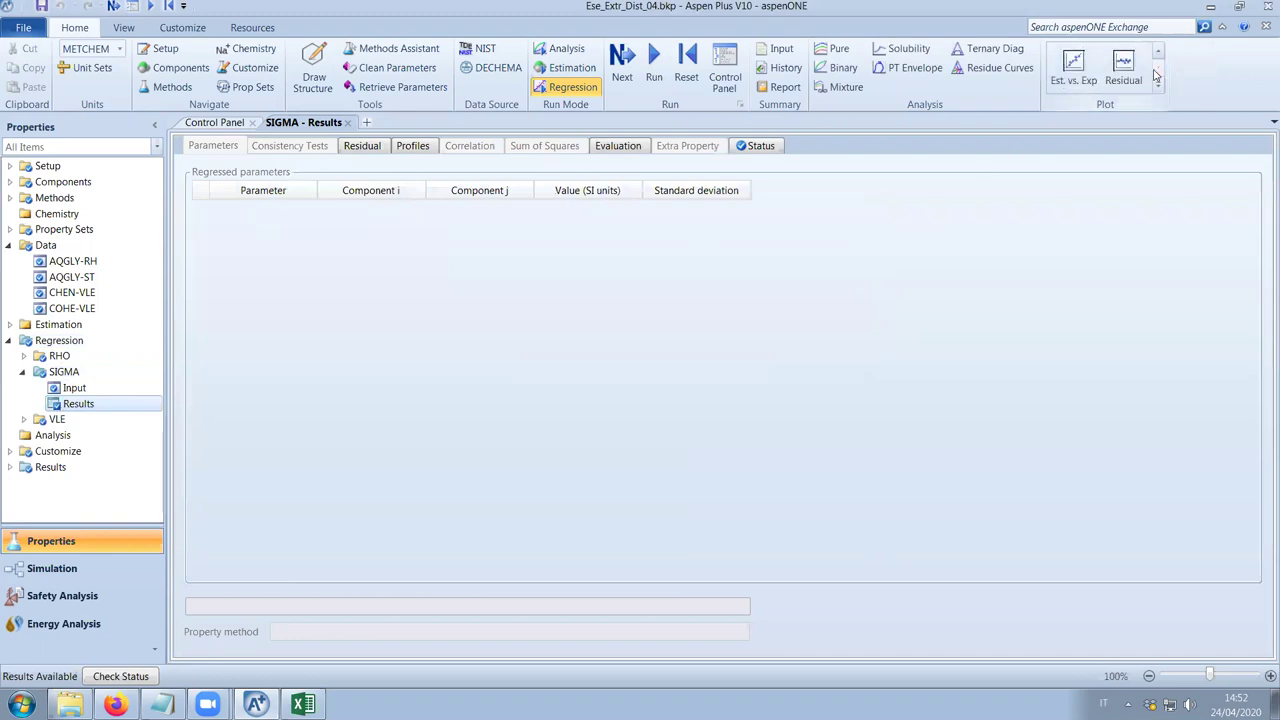
pyautogui.click(1085, 67)
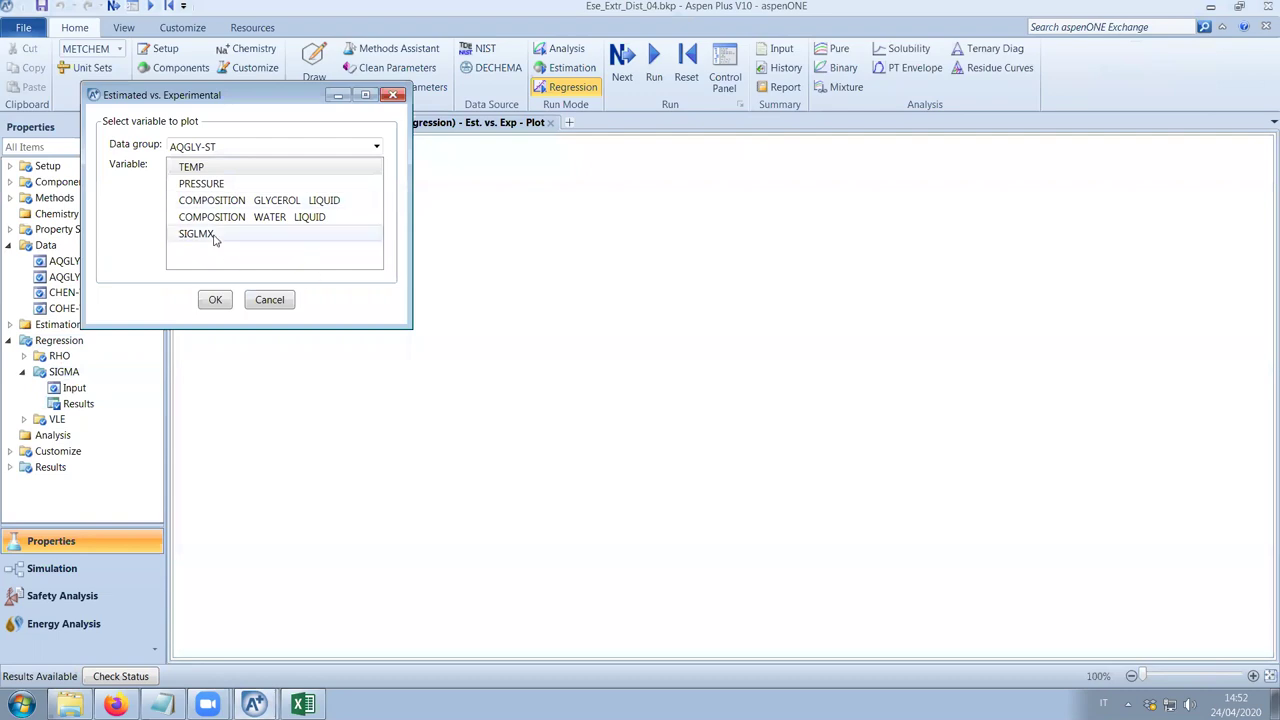
pyautogui.click(205, 234)
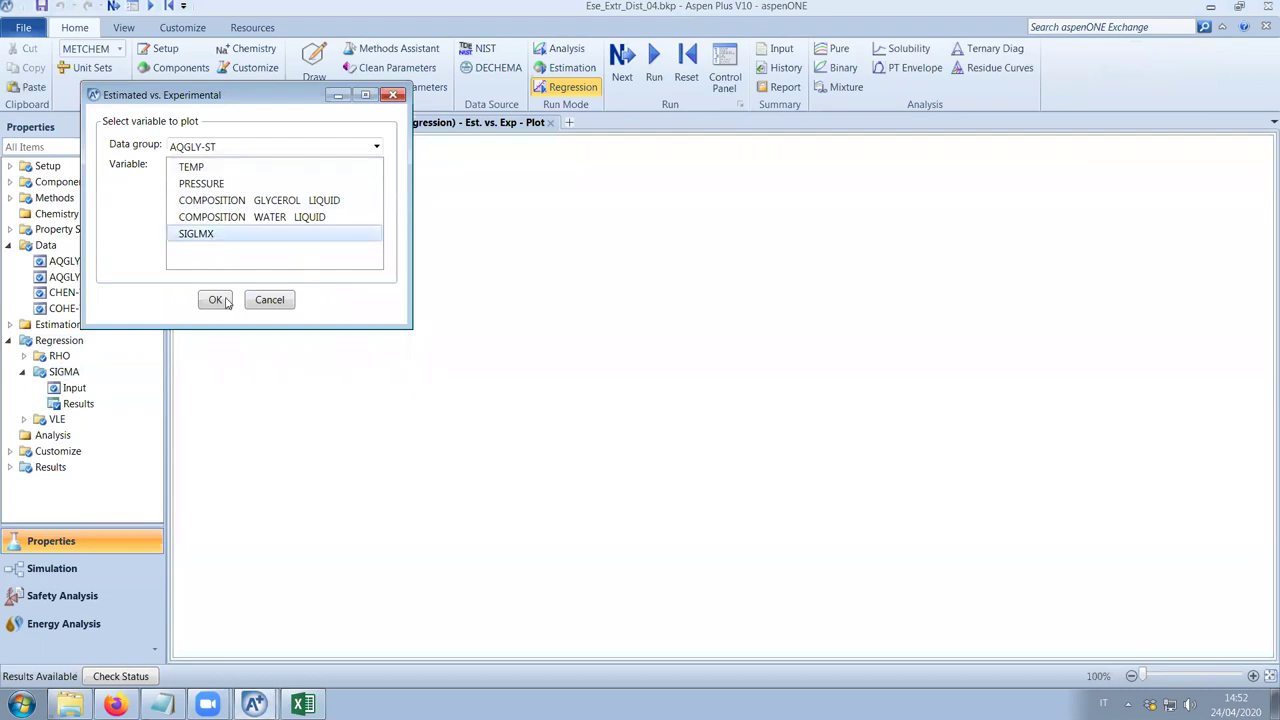
pyautogui.click(216, 300)
pyautogui.moveTo(962, 186); pyautogui.dragTo(718, 210)
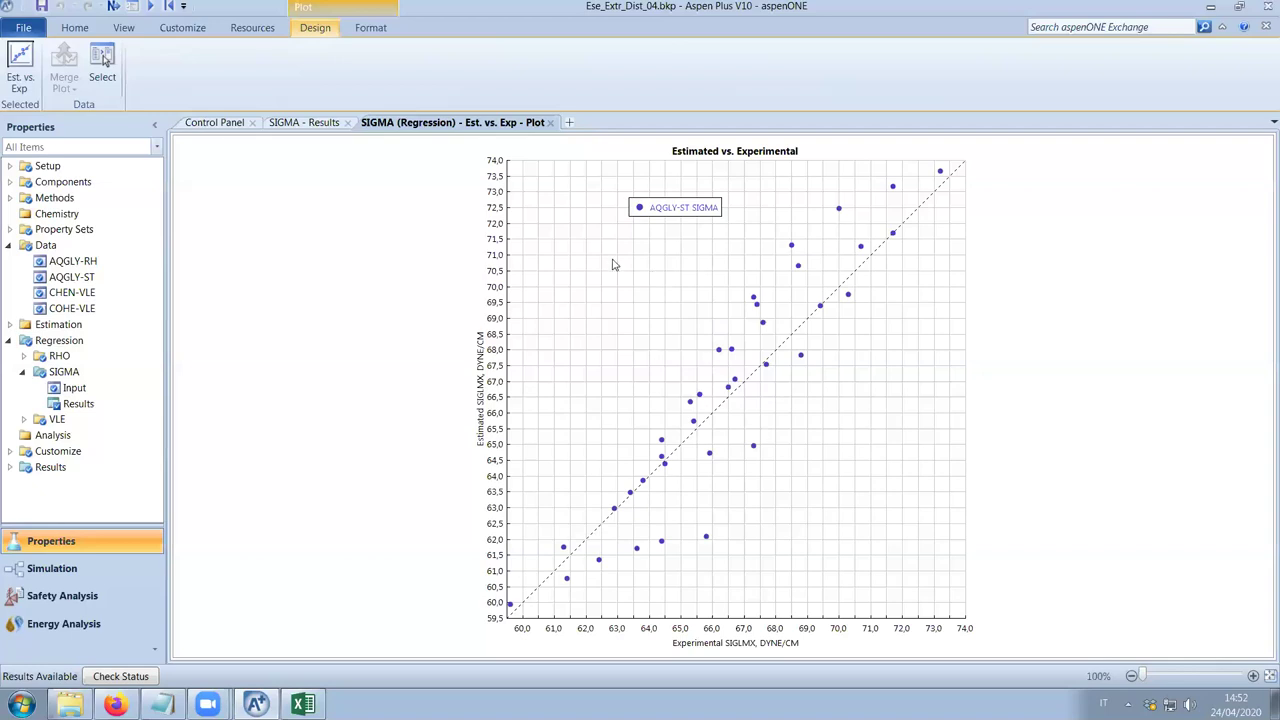
pyautogui.click(550, 122)
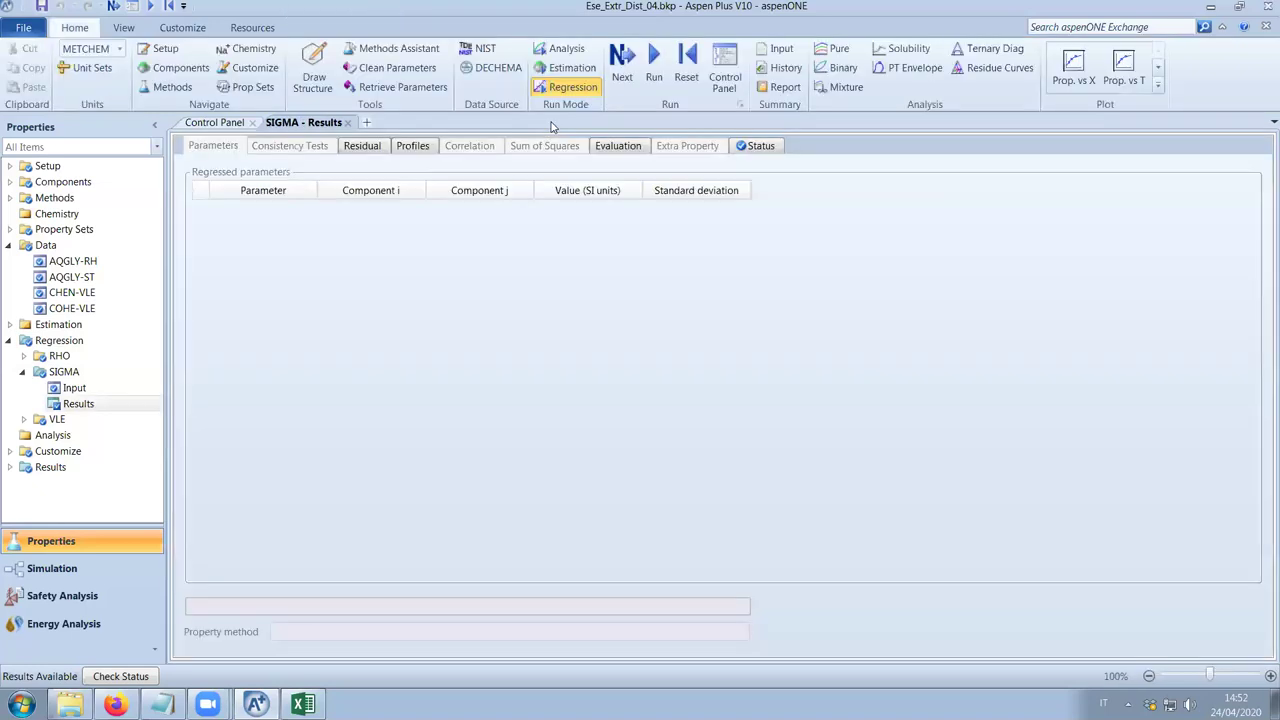
# Clear the pending copy selection in the Excel sheet and widen the mW/cm°C thermal conductivity column.
pyautogui.click(85, 249)
pyautogui.hotkey('alt', 'Tab')
pyautogui.click(1010, 535)
pyautogui.press('Escape')
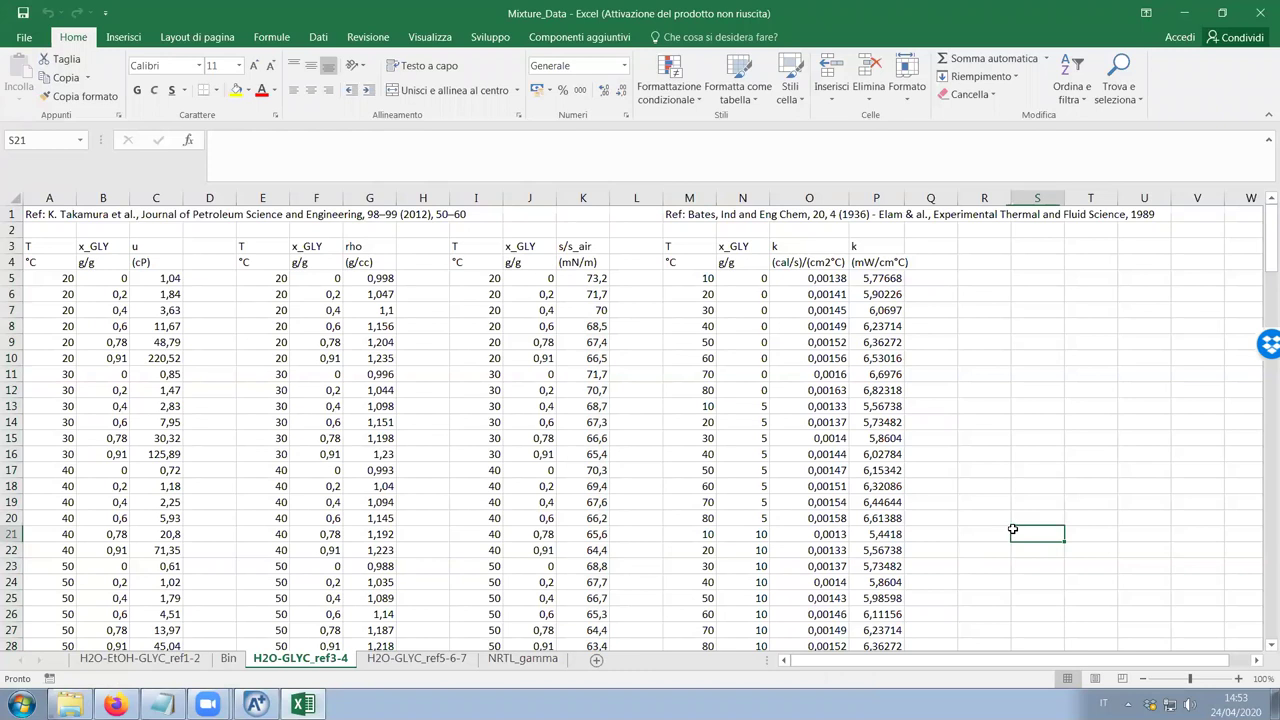
pyautogui.moveTo(904, 201); pyautogui.dragTo(921, 201)
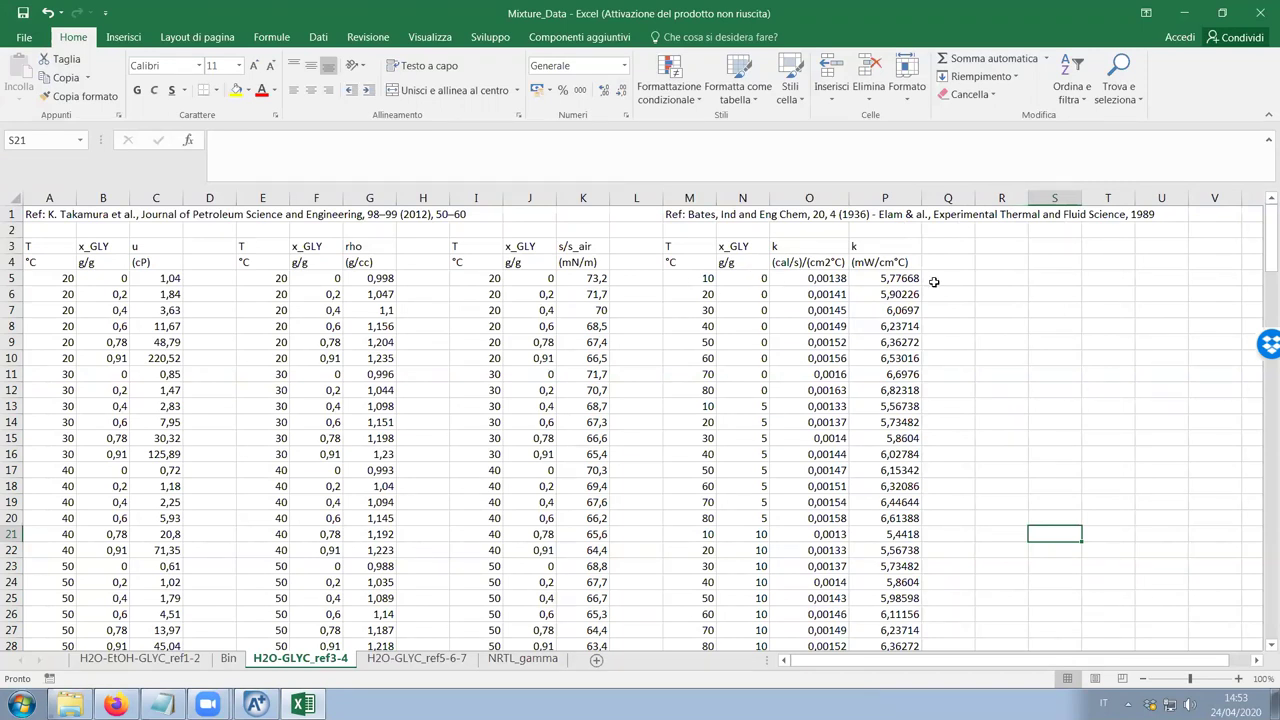
pyautogui.click(1185, 13)
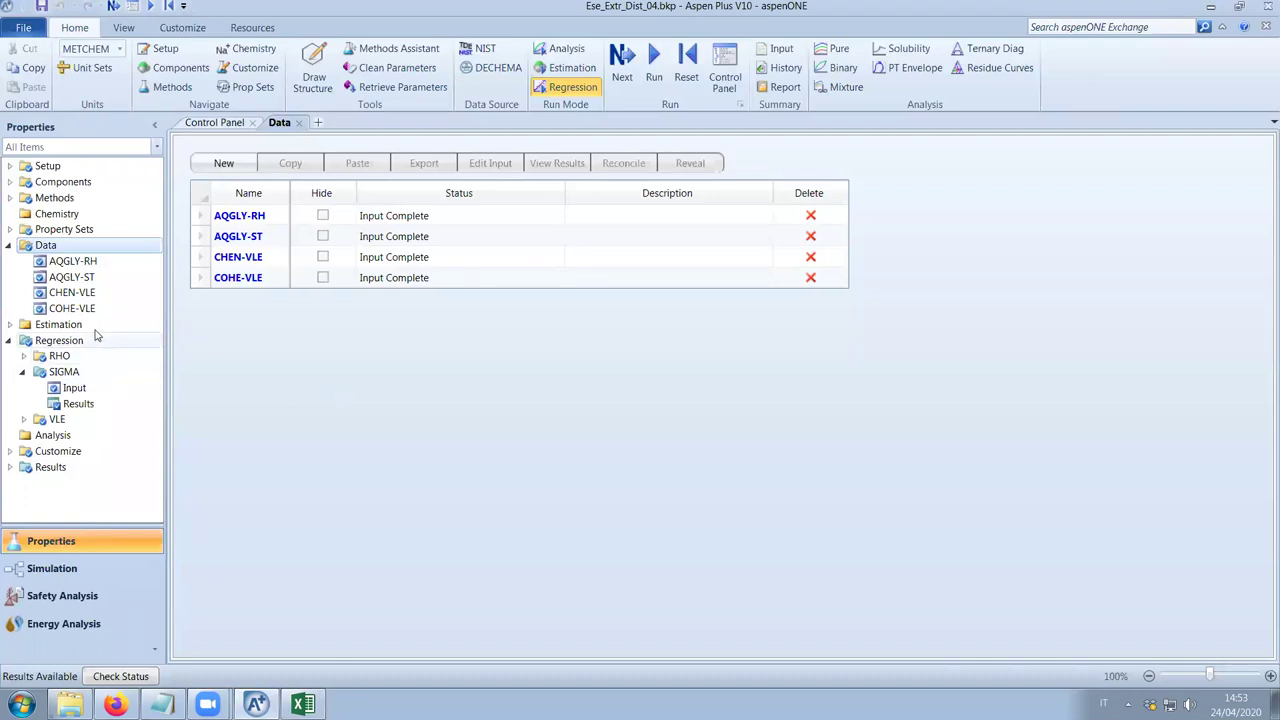
# Create a new MIXTURE data set with the ID AQGLY-KT.
pyautogui.click(224, 165)
pyautogui.write('AQ')
pyautogui.write('GLY-KS')
pyautogui.press('BackSpace')
pyautogui.press('BackSpace')
pyautogui.write('KT')
pyautogui.click(614, 373)
pyautogui.click(602, 385)
pyautogui.click(603, 400)
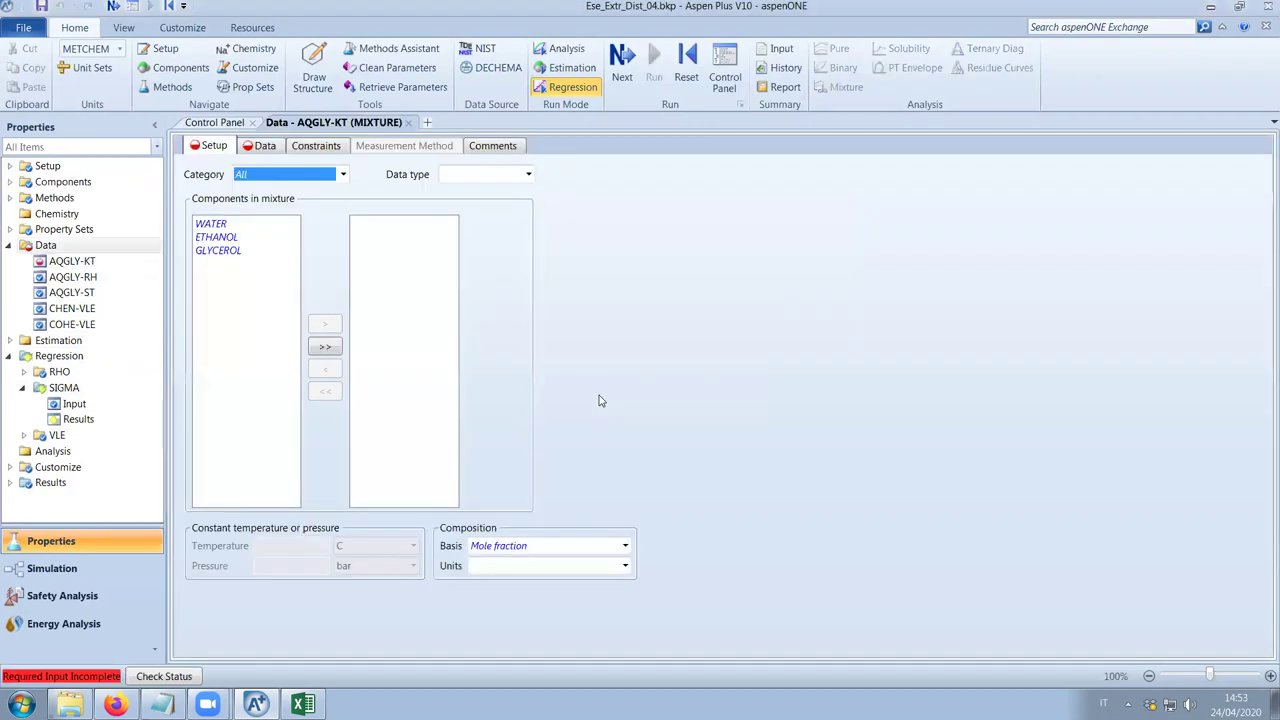
# Add GLYCEROL and WATER to the components in the AQGLY-KT mixture.
pyautogui.click(230, 251)
pyautogui.click(318, 324)
pyautogui.click(248, 226)
pyautogui.click(318, 324)
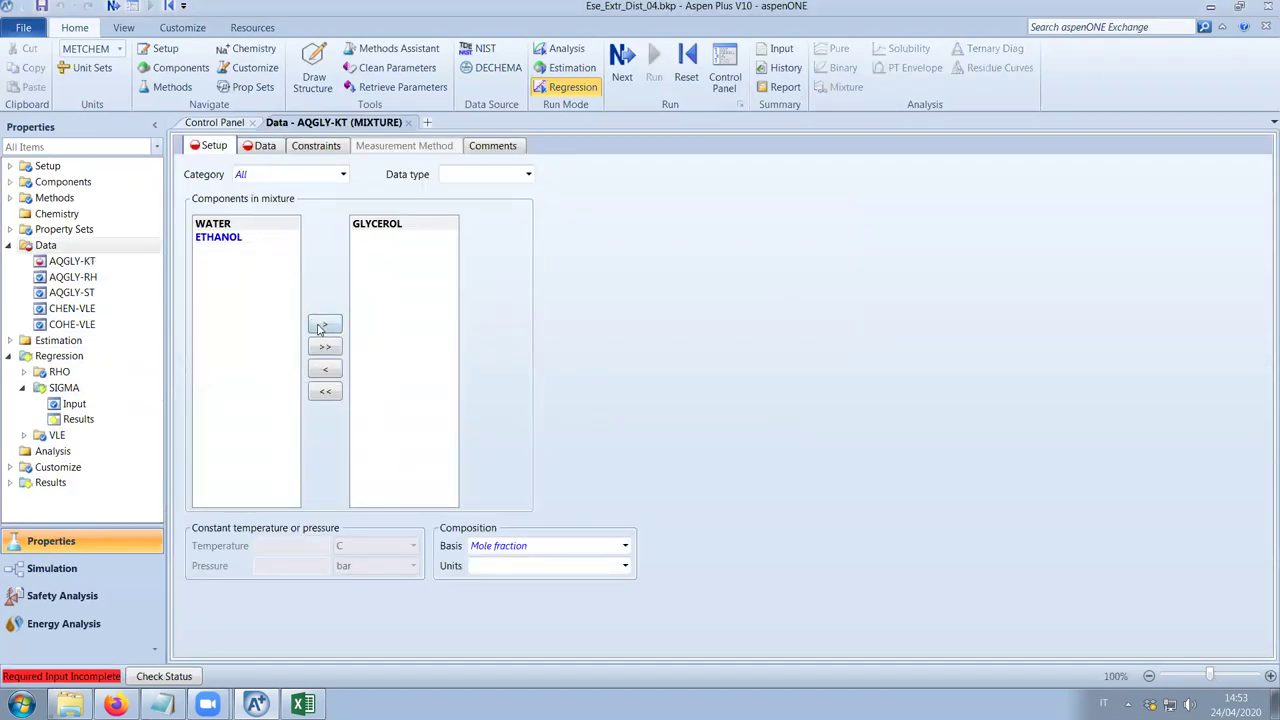
# Set the AQGLY-KT composition basis to mass fraction and the data type to KLMX (liquid thermal conductivity).
pyautogui.click(624, 546)
pyautogui.click(505, 572)
pyautogui.click(517, 178)
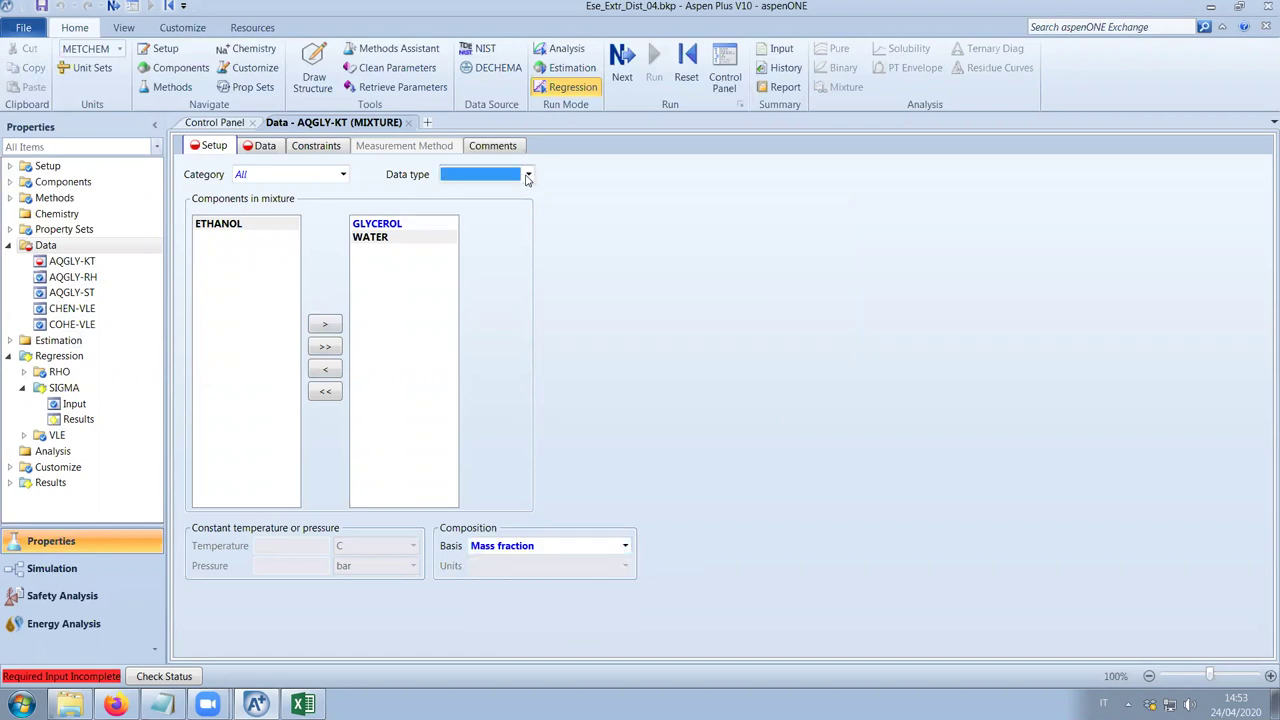
pyautogui.scroll(-2, 493, 318)
pyautogui.scroll(-5, 493, 318)
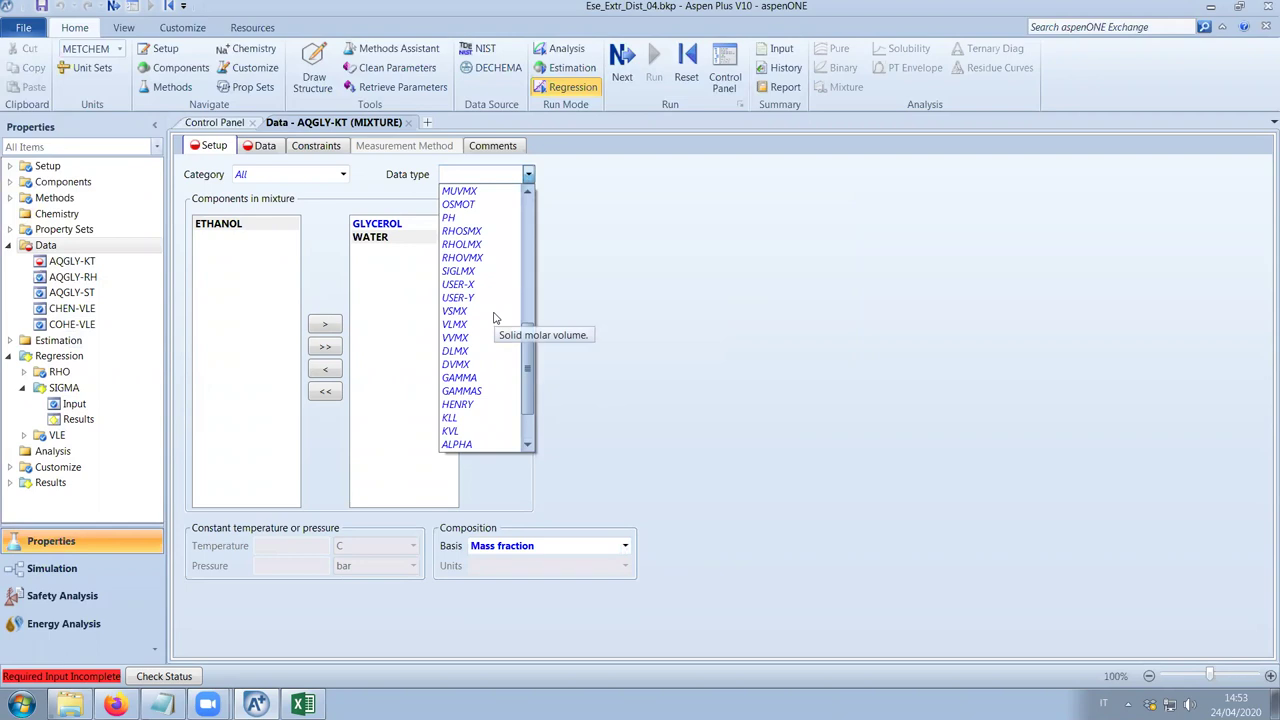
pyautogui.scroll(-1, 493, 318)
pyautogui.scroll(-1, 485, 384)
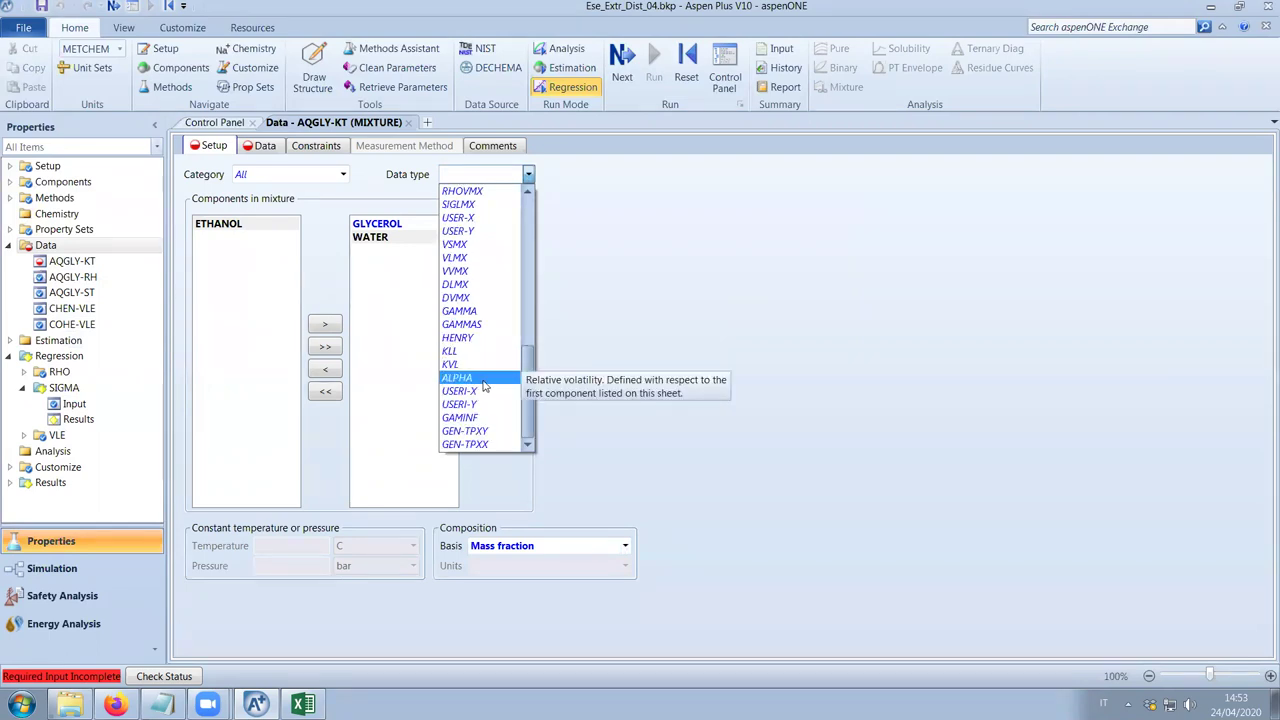
pyautogui.scroll(2, 488, 383)
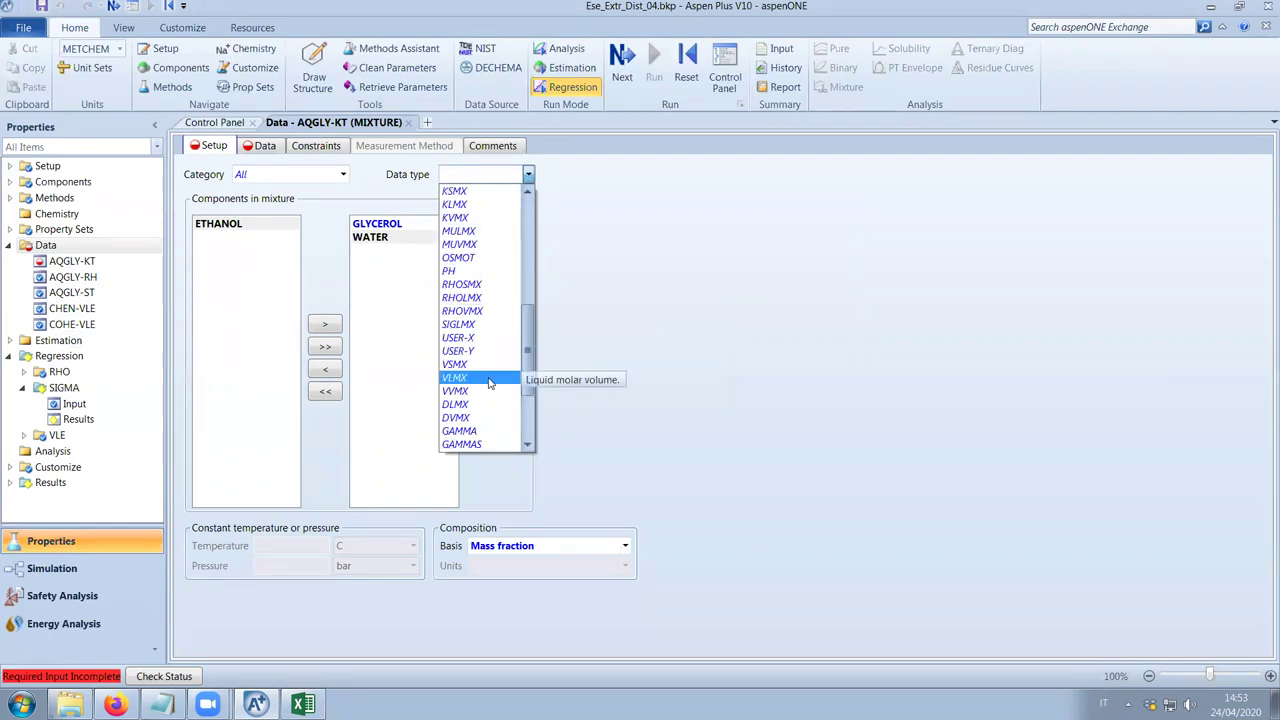
pyautogui.scroll(3, 490, 383)
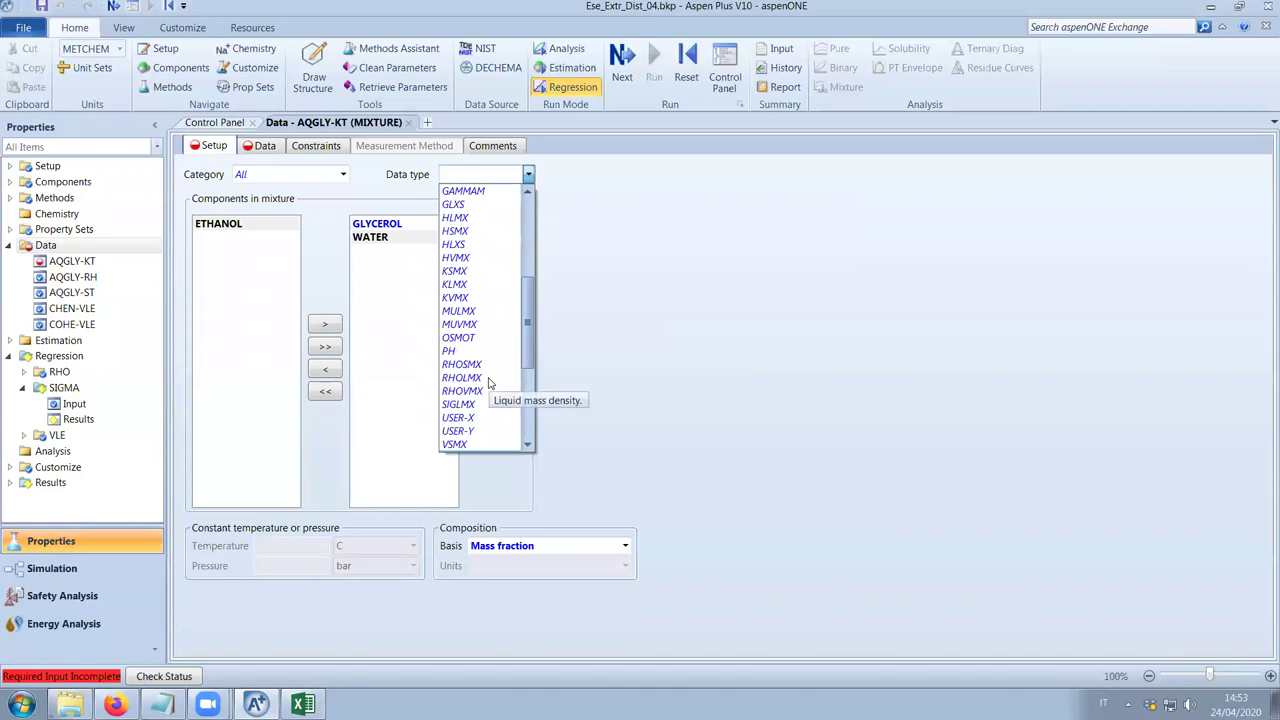
pyautogui.click(491, 287)
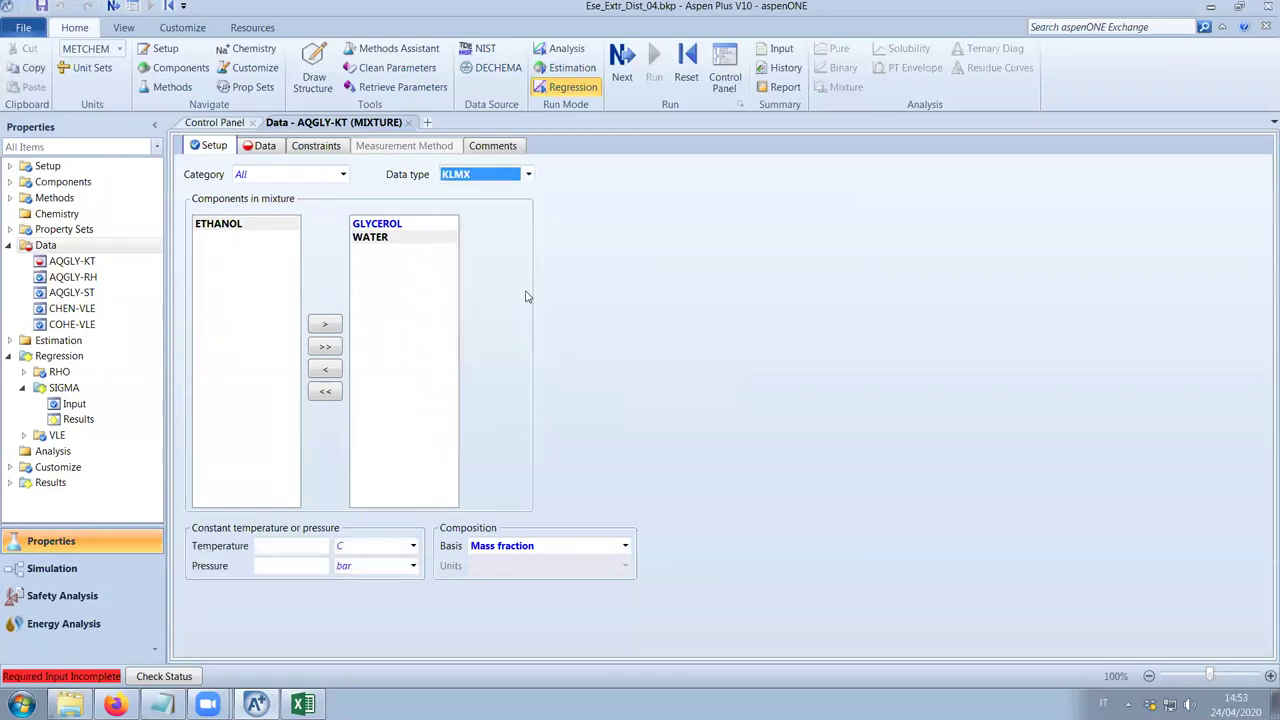
# Set the constant pressure of the AQGLY-KT data set to 1 atm and open its experimental data table.
pyautogui.click(413, 566)
pyautogui.scroll(1, 380, 320)
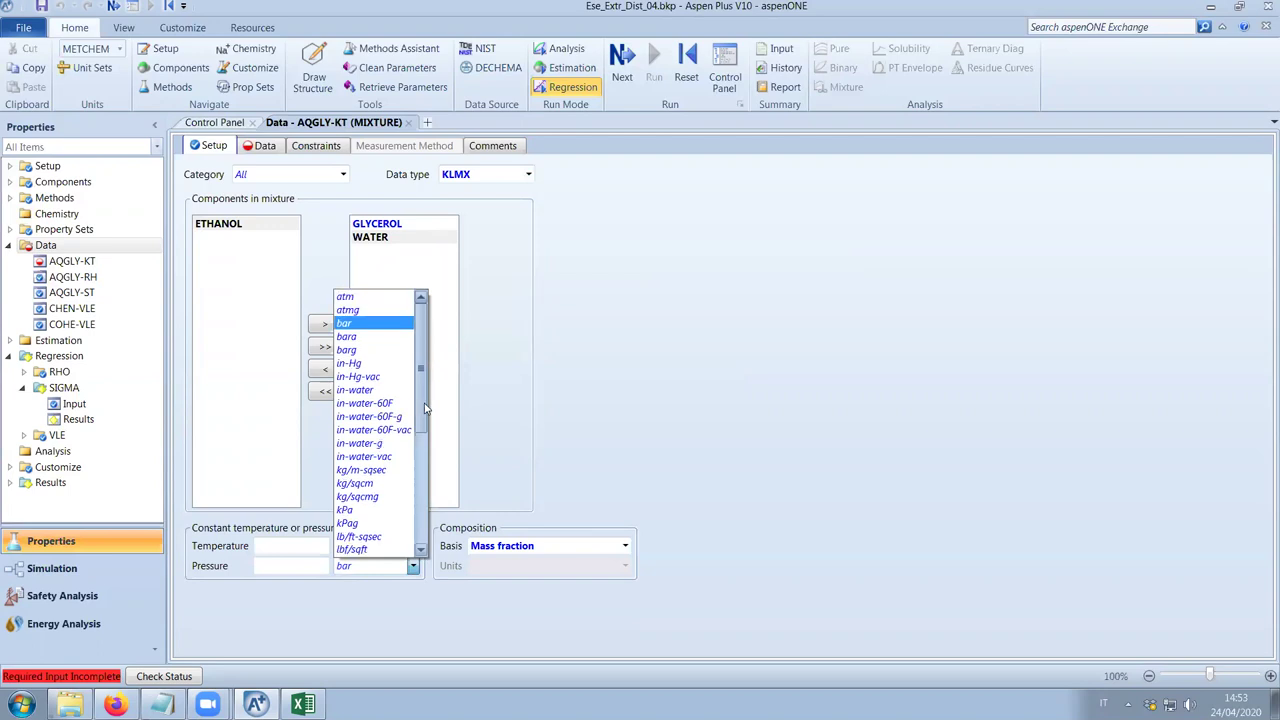
pyautogui.click(370, 292)
pyautogui.click(300, 566)
pyautogui.write('1')
pyautogui.press('Return')
pyautogui.click(262, 145)
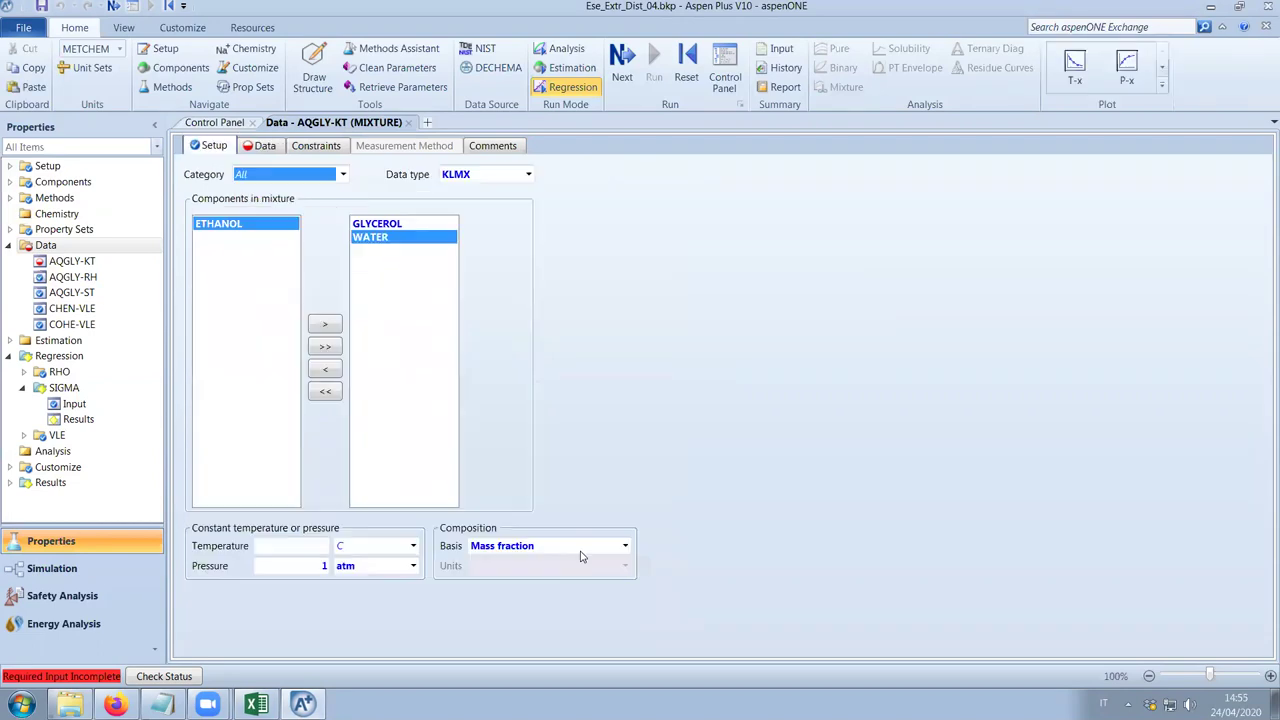
# Change the AQGLY-KT composition basis to mass percent and return to its experimental data table.
pyautogui.click(582, 556)
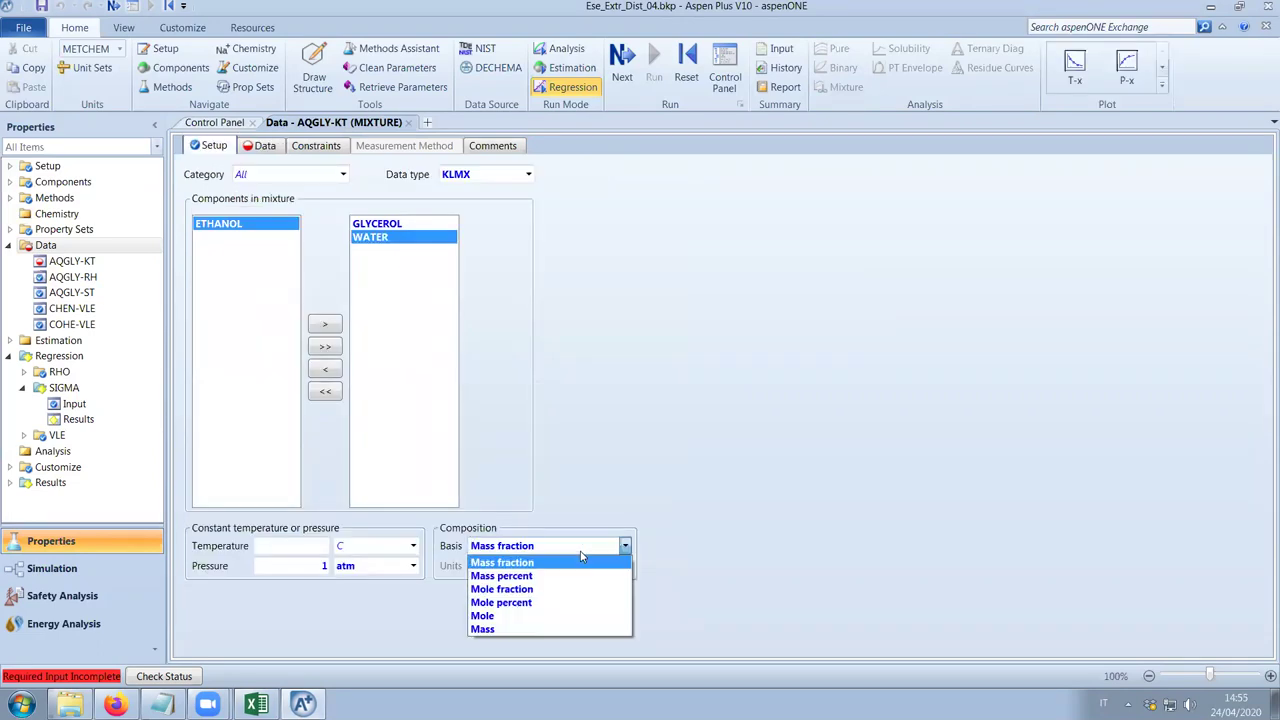
pyautogui.click(565, 576)
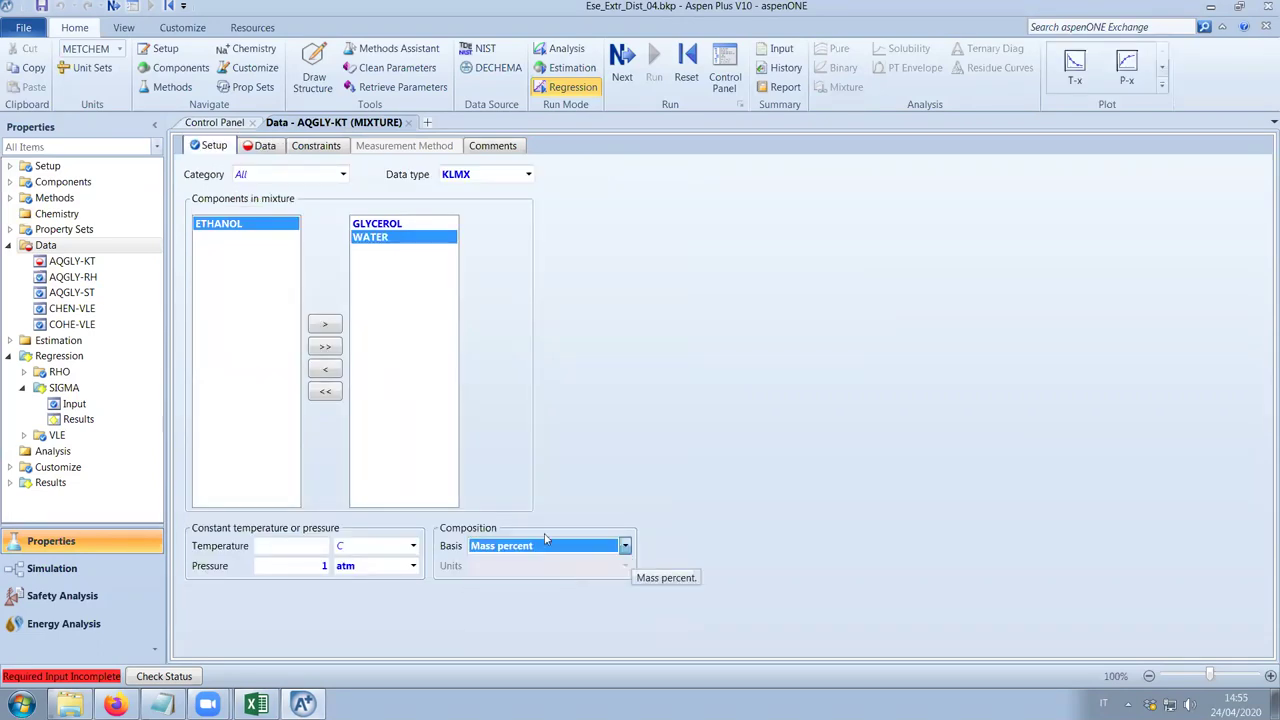
pyautogui.click(262, 147)
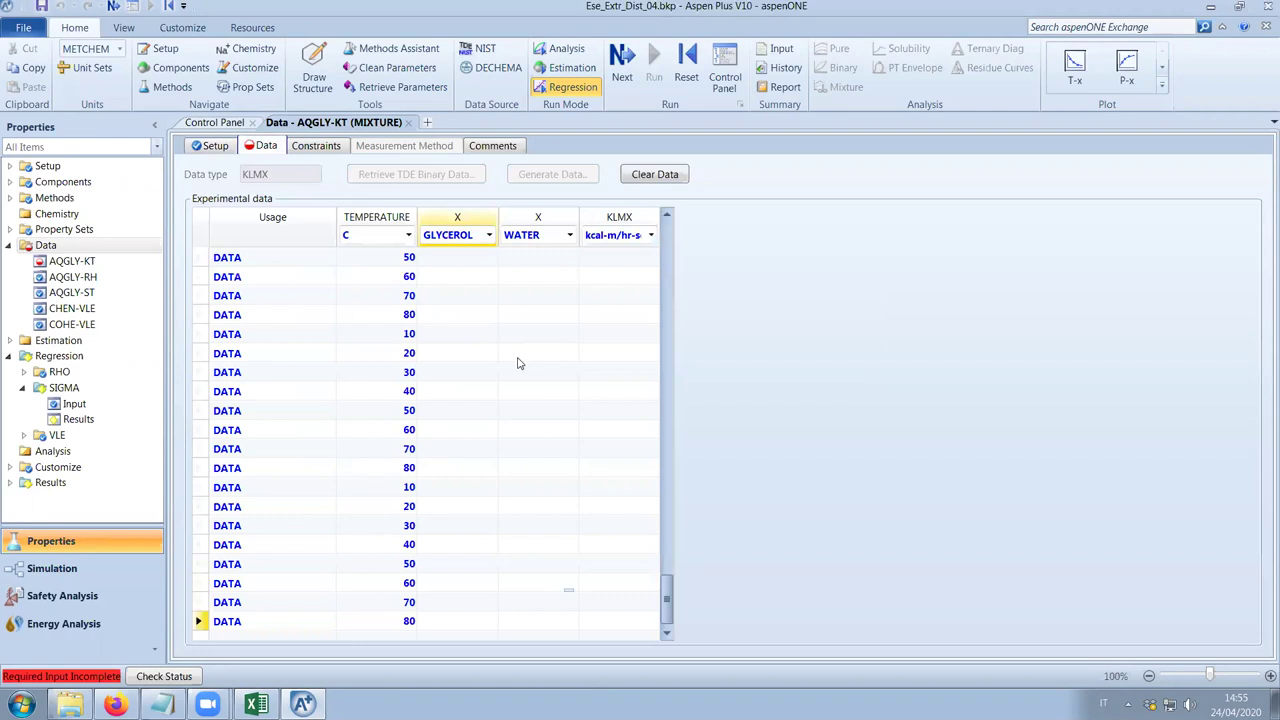
# Paste the copied glycerol mass percentages into the GLYCEROL composition column, starting at the first DATA row.
pyautogui.moveTo(666, 585); pyautogui.dragTo(680, 268)
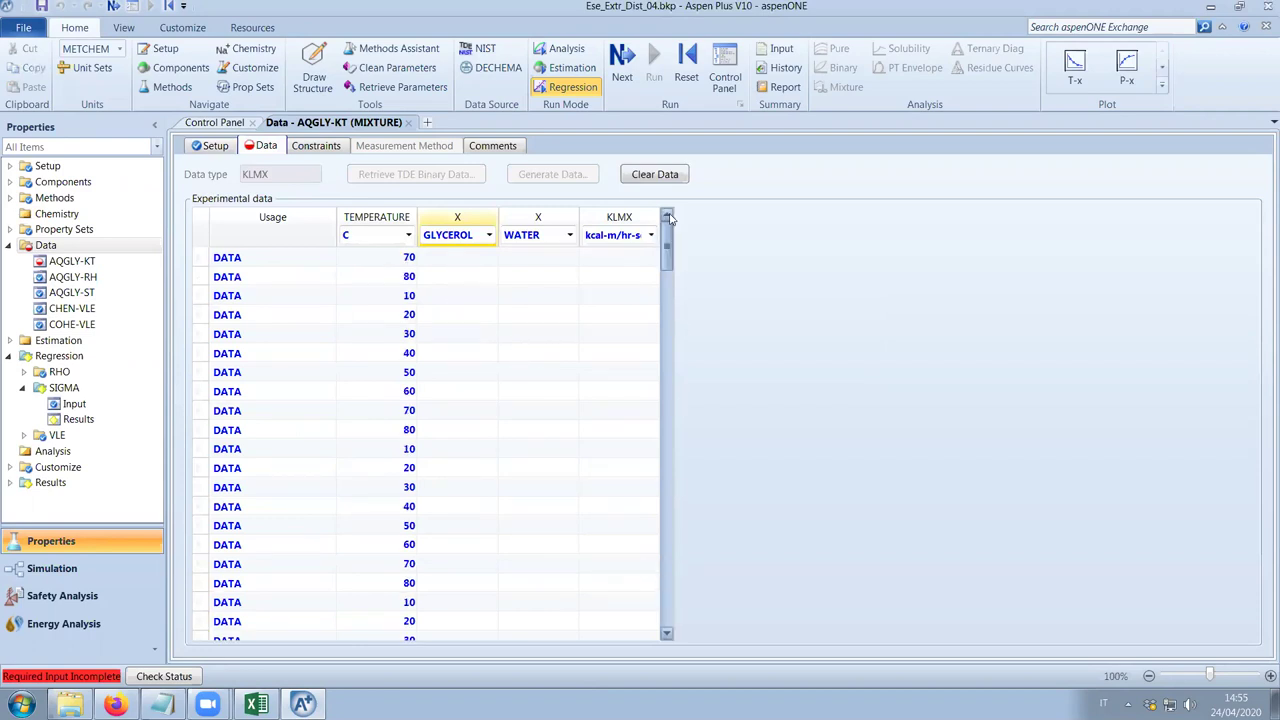
pyautogui.rightClick(458, 285)
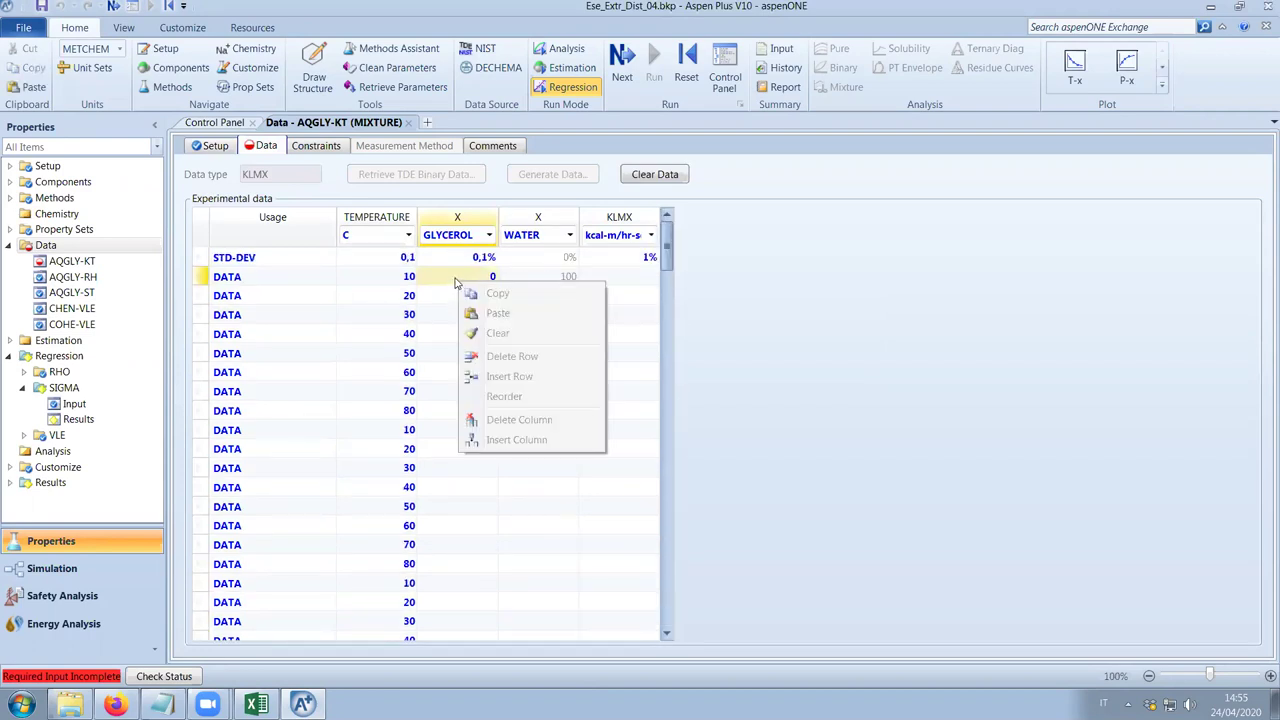
pyautogui.click(495, 313)
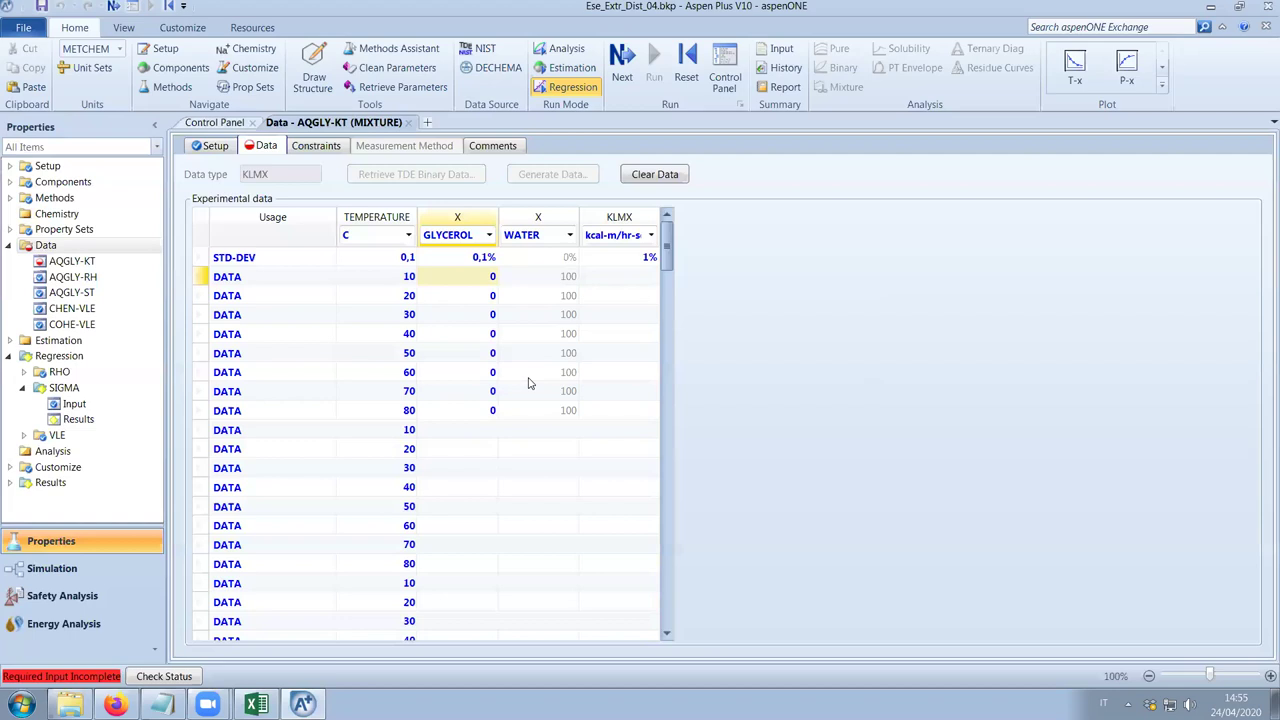
pyautogui.hotkey('ctrl', 'v')
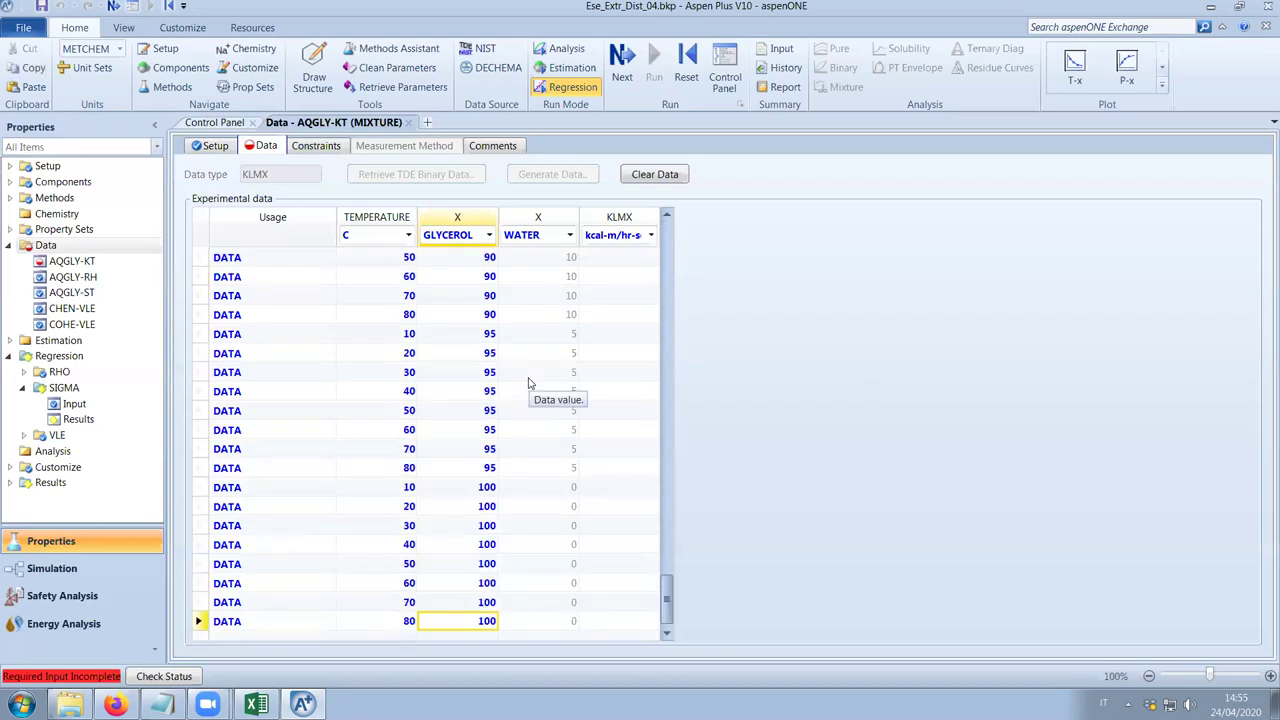
pyautogui.scroll(20, 530, 390)
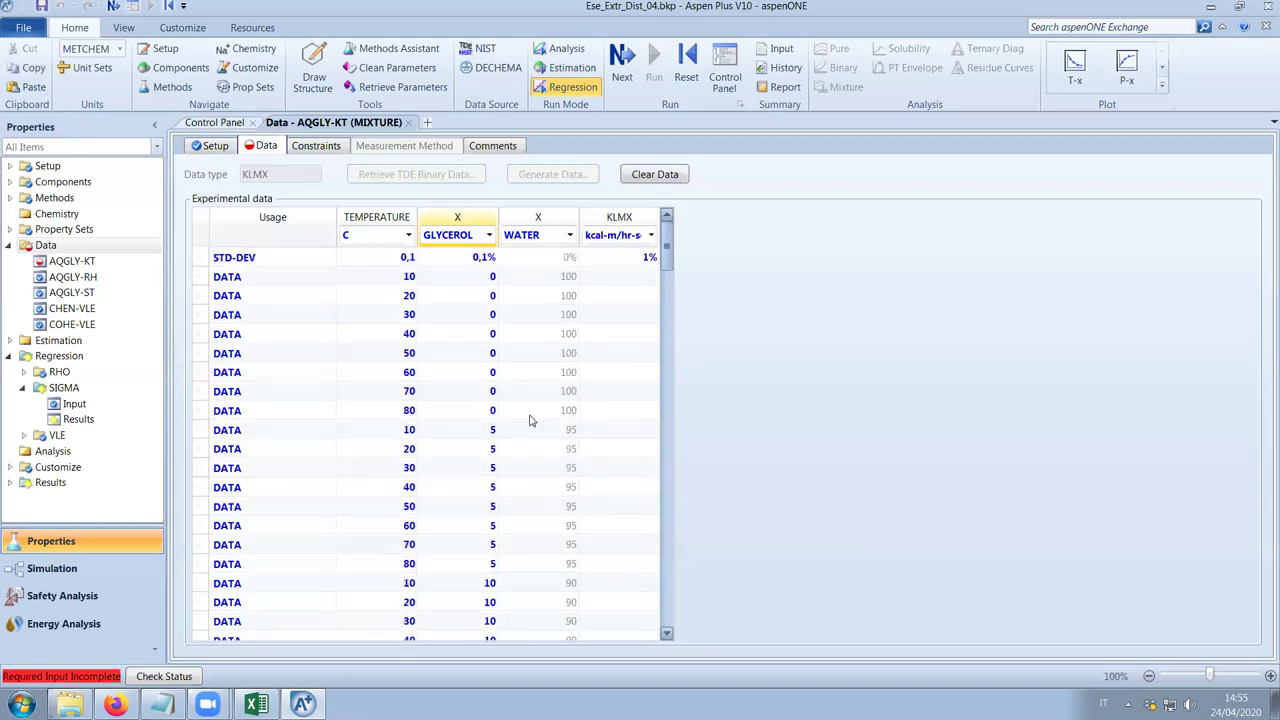
# Check the thermal conductivity units in the Excel sheet and set the KLMX column unit to cal-cm/sec-sqcm-K in Aspen Plus.
pyautogui.click(256, 704)
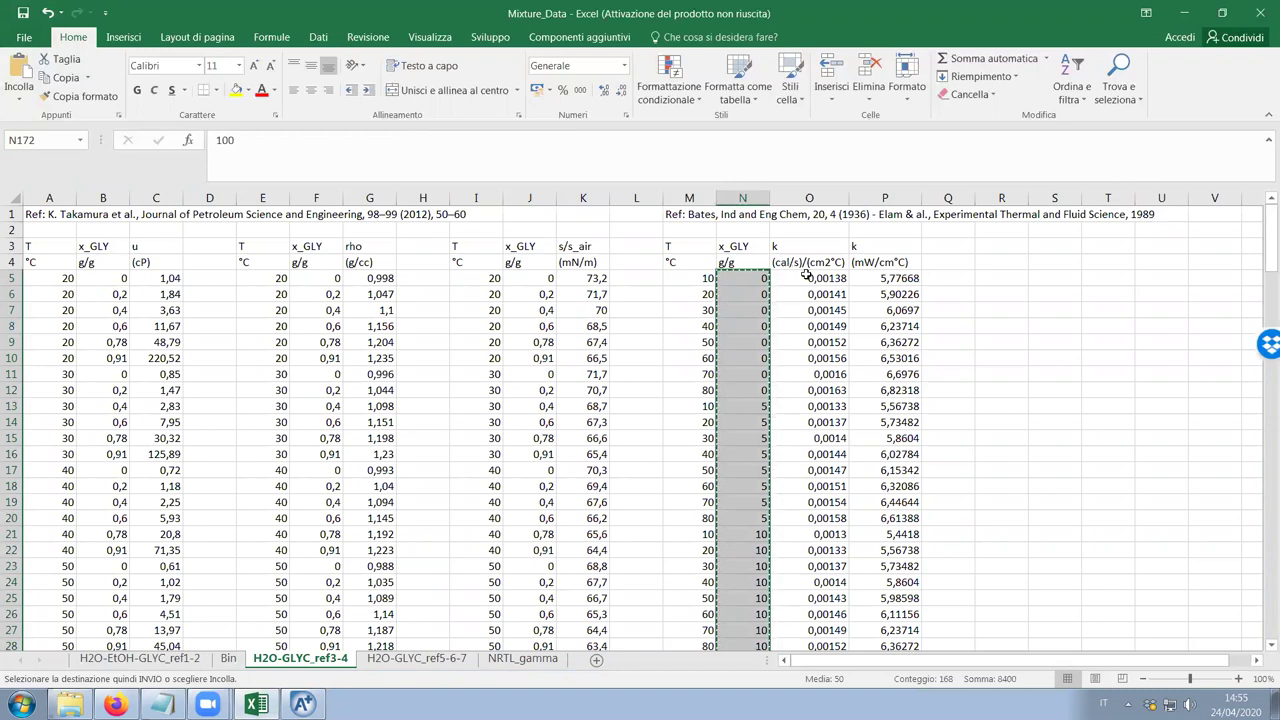
pyautogui.click(1193, 12)
pyautogui.click(650, 236)
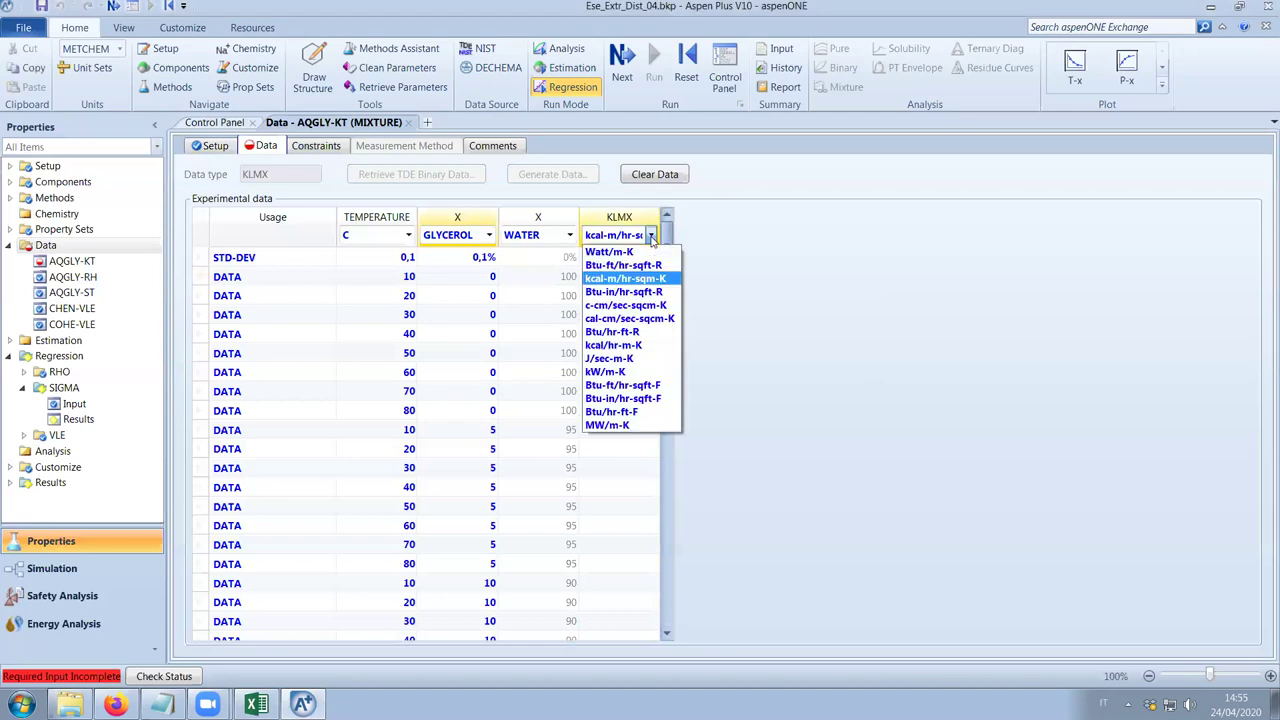
pyautogui.click(620, 319)
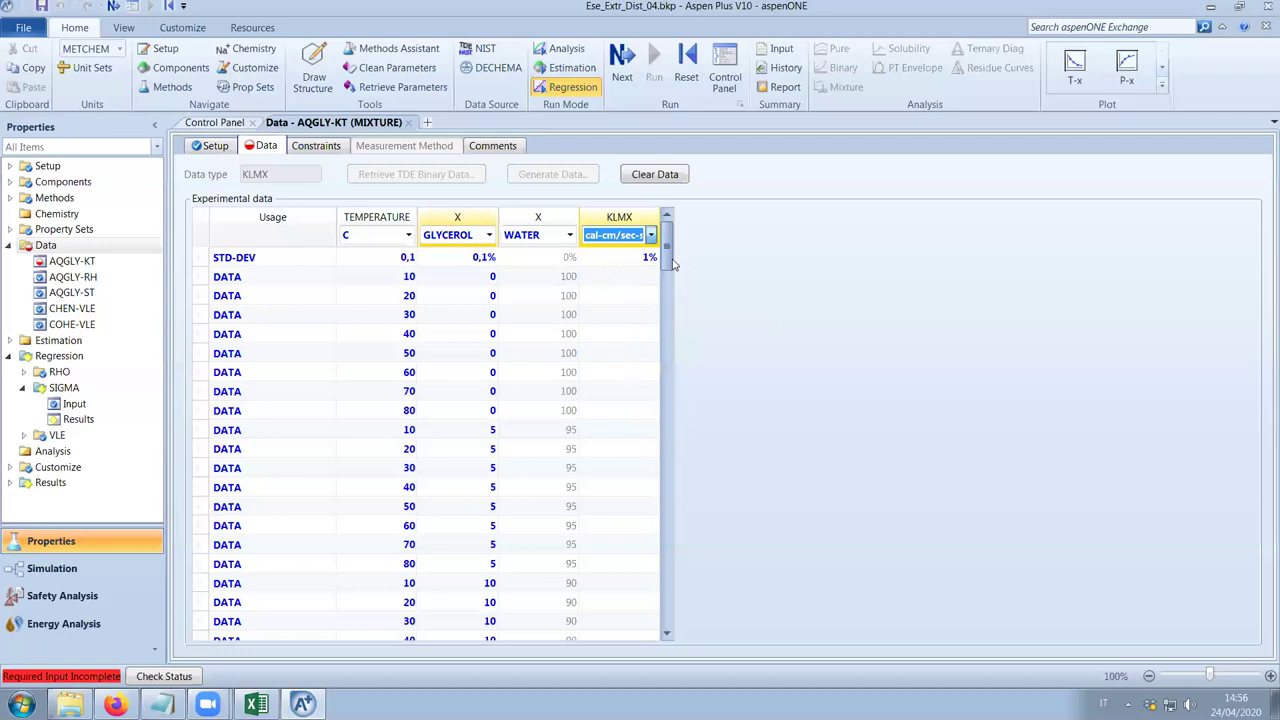
pyautogui.click(610, 240)
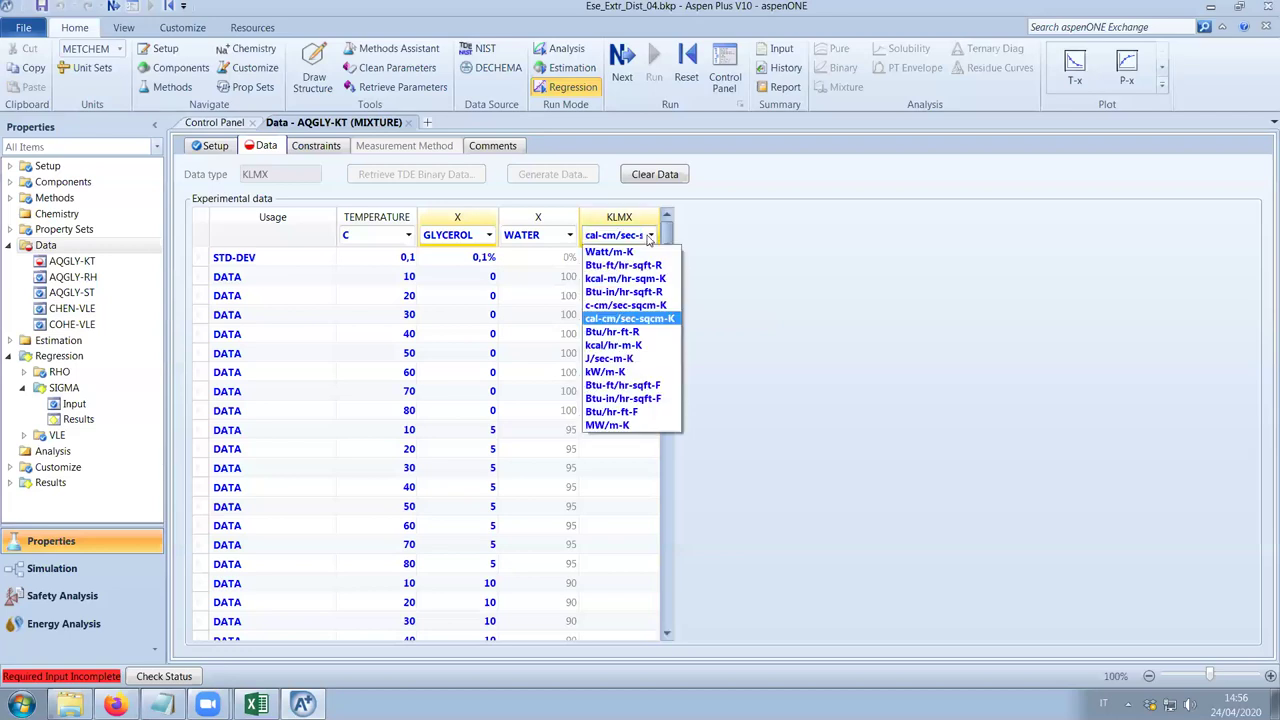
pyautogui.click(611, 324)
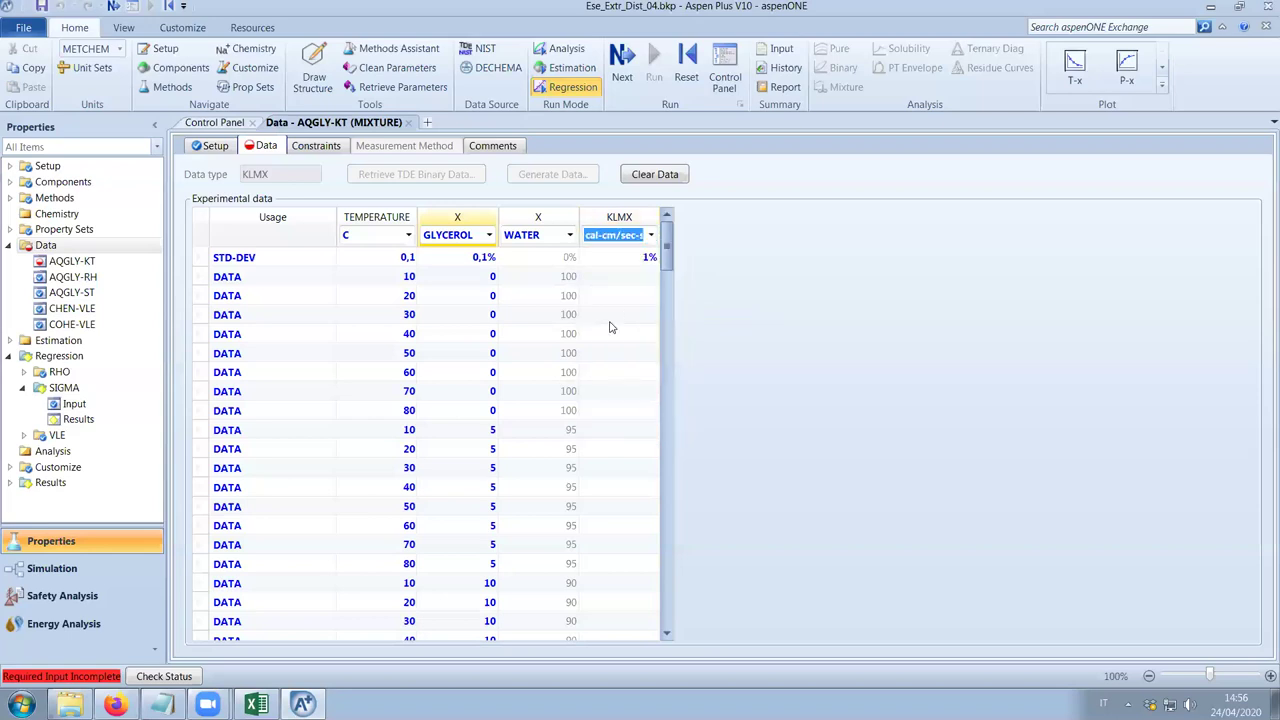
# Copy the k values in (cal/s)/(cm2°C) down to row 172 from the Excel sheet and paste them into the KLMX column in Aspen Plus.
pyautogui.hotkey('alt', 'Tab')
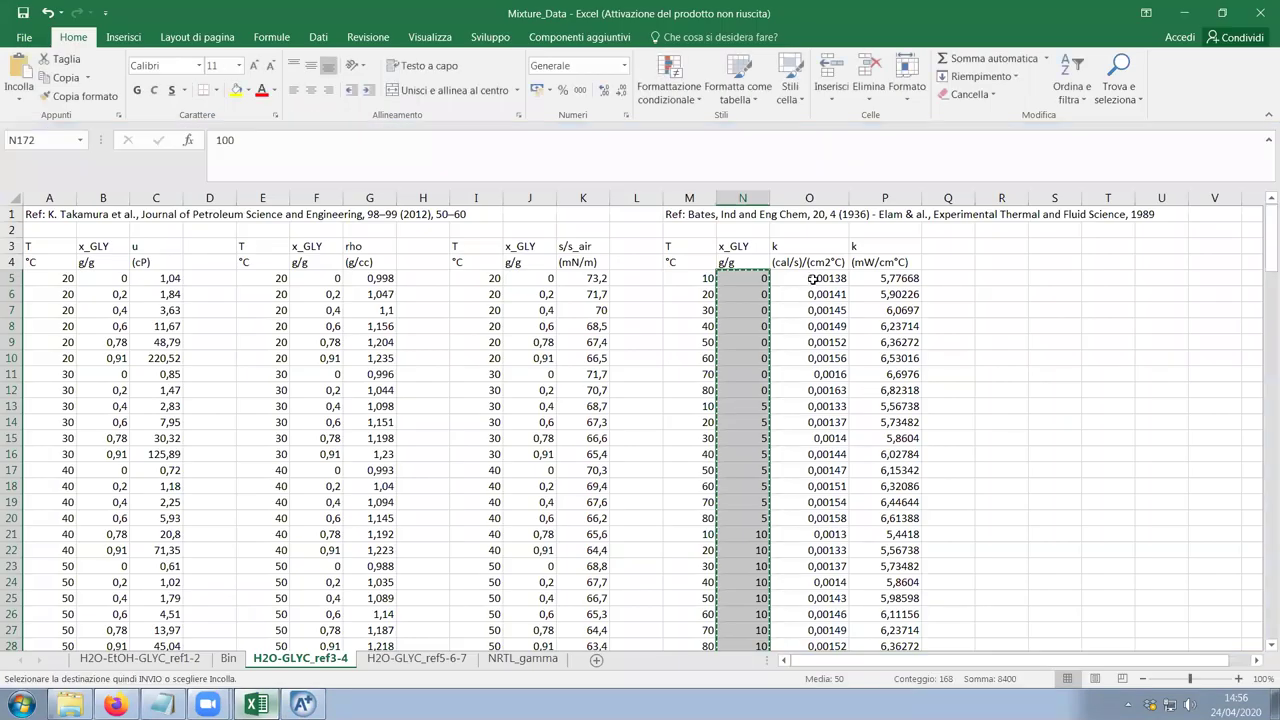
pyautogui.scroll(-5, 640, 440)
pyautogui.moveTo(811, 650); pyautogui.dragTo(811, 619)
pyautogui.hotkey('ctrl', 'c')
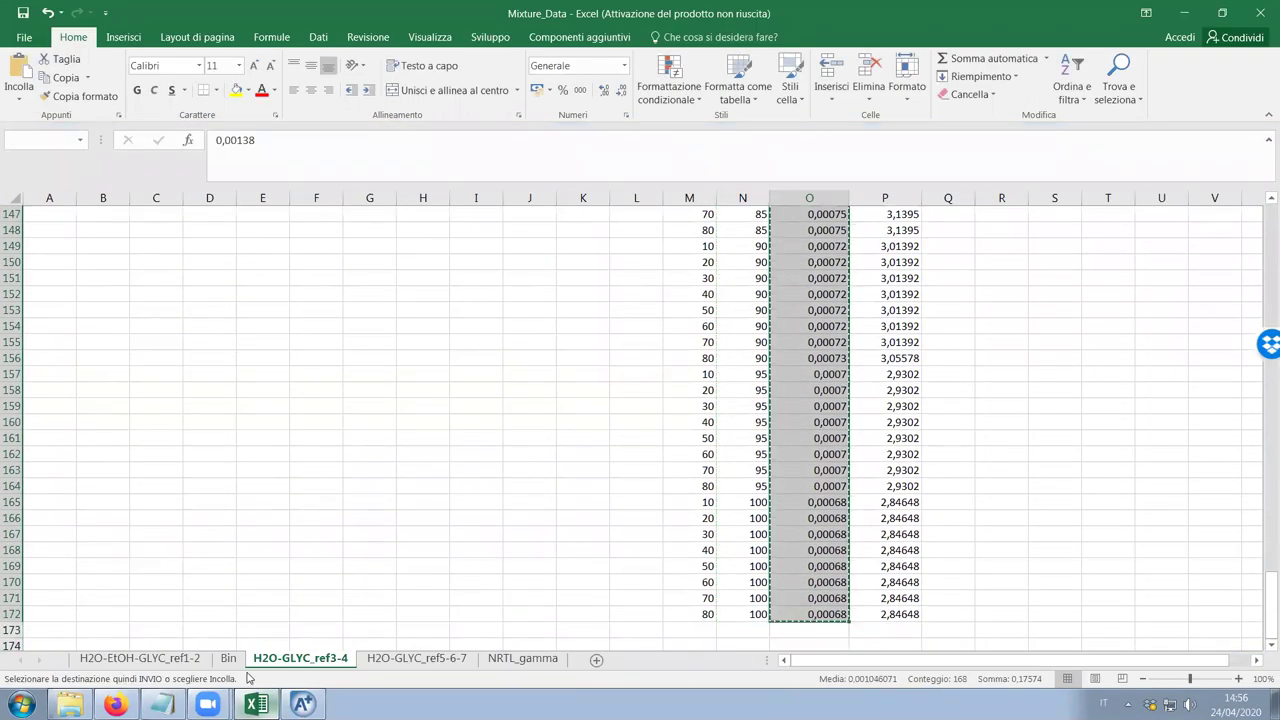
pyautogui.hotkey('alt', 'Tab')
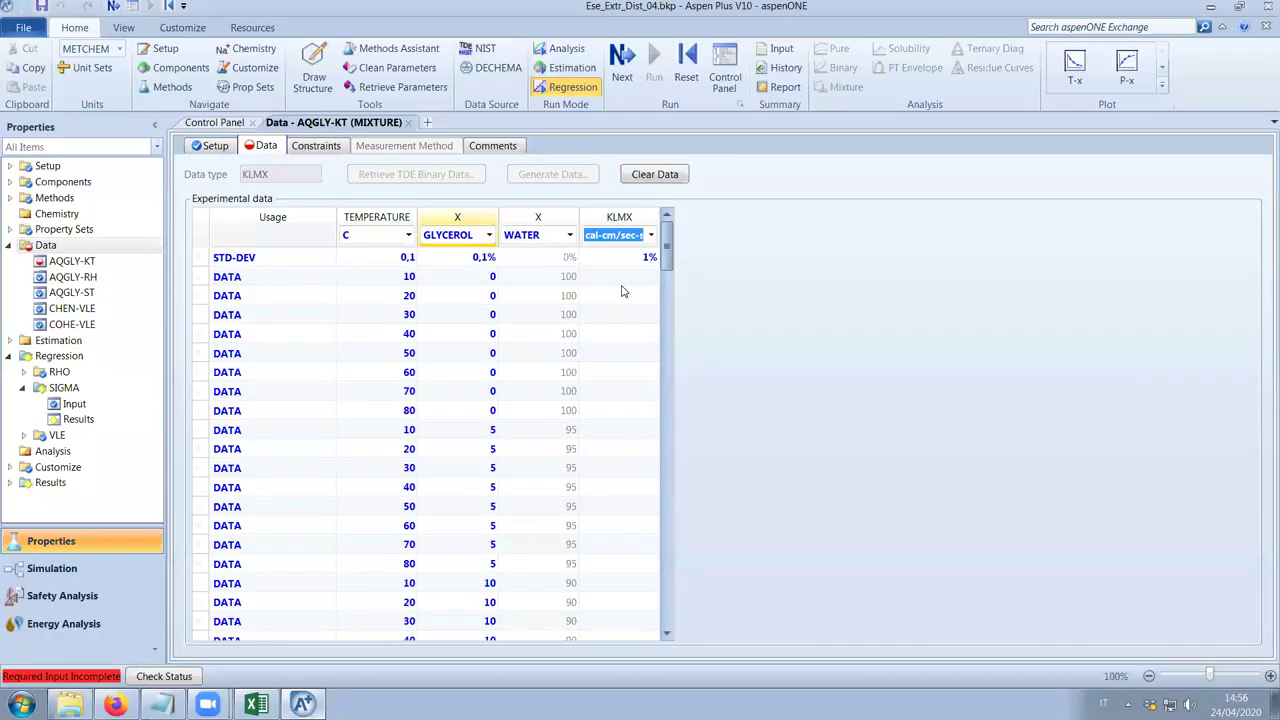
pyautogui.rightClick(622, 283)
pyautogui.press('Escape')
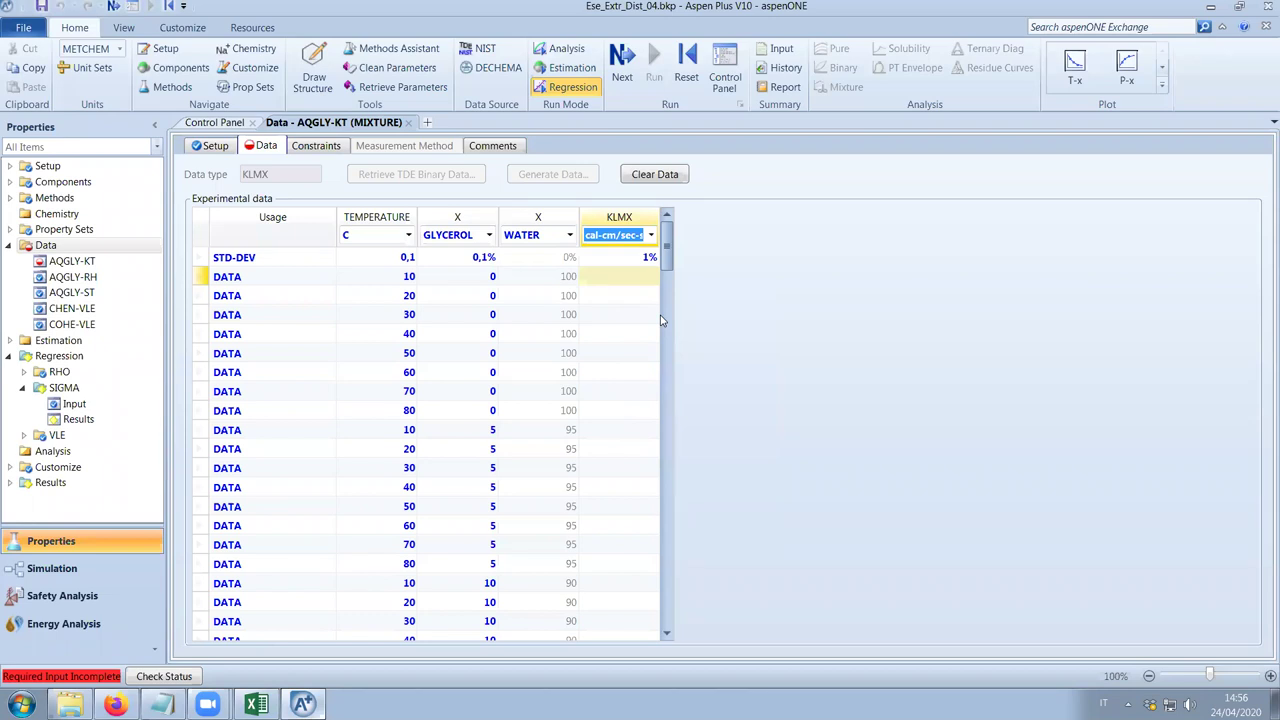
# Check that the required input is complete without running the regression, and create a new regression case with the ID COND.
pyautogui.click(621, 68)
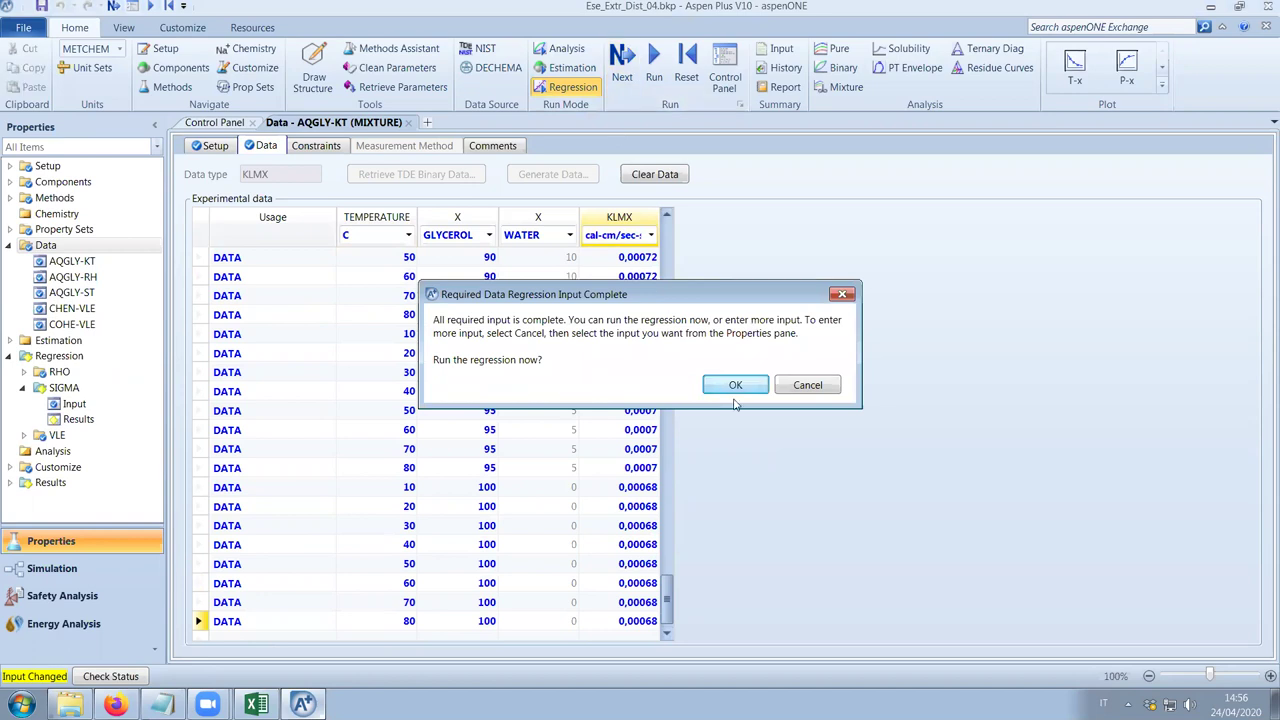
pyautogui.click(823, 390)
pyautogui.click(59, 356)
pyautogui.click(224, 163)
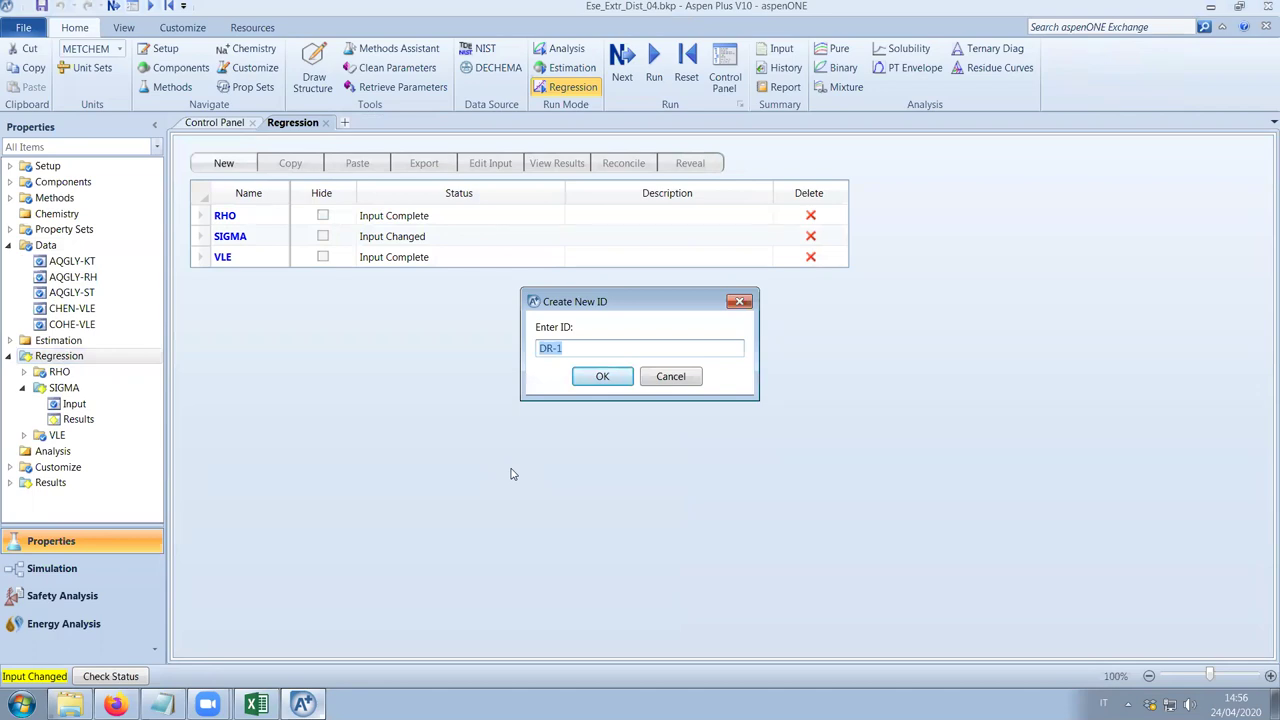
pyautogui.write('COND')
pyautogui.click(603, 377)
# Assign the AQGLY-KT data set to the COND case and set the calculation type to Evaluation.
pyautogui.click(336, 316)
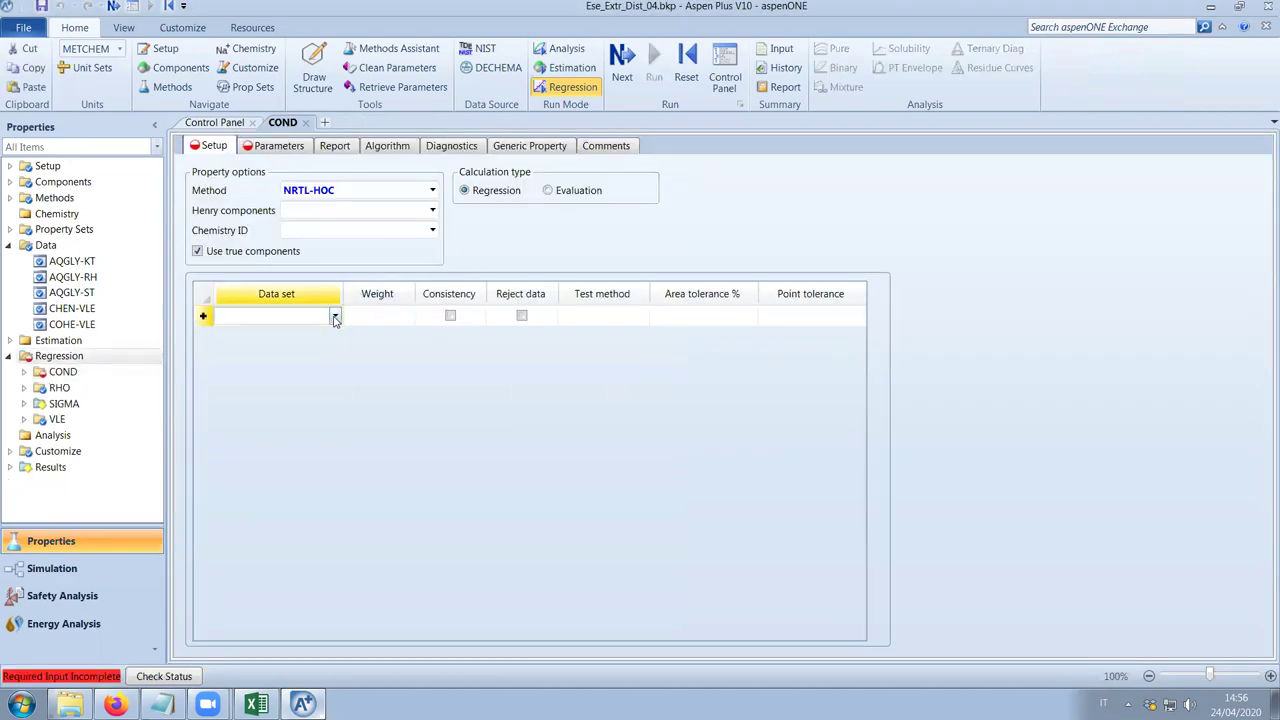
pyautogui.click(334, 316)
pyautogui.click(300, 331)
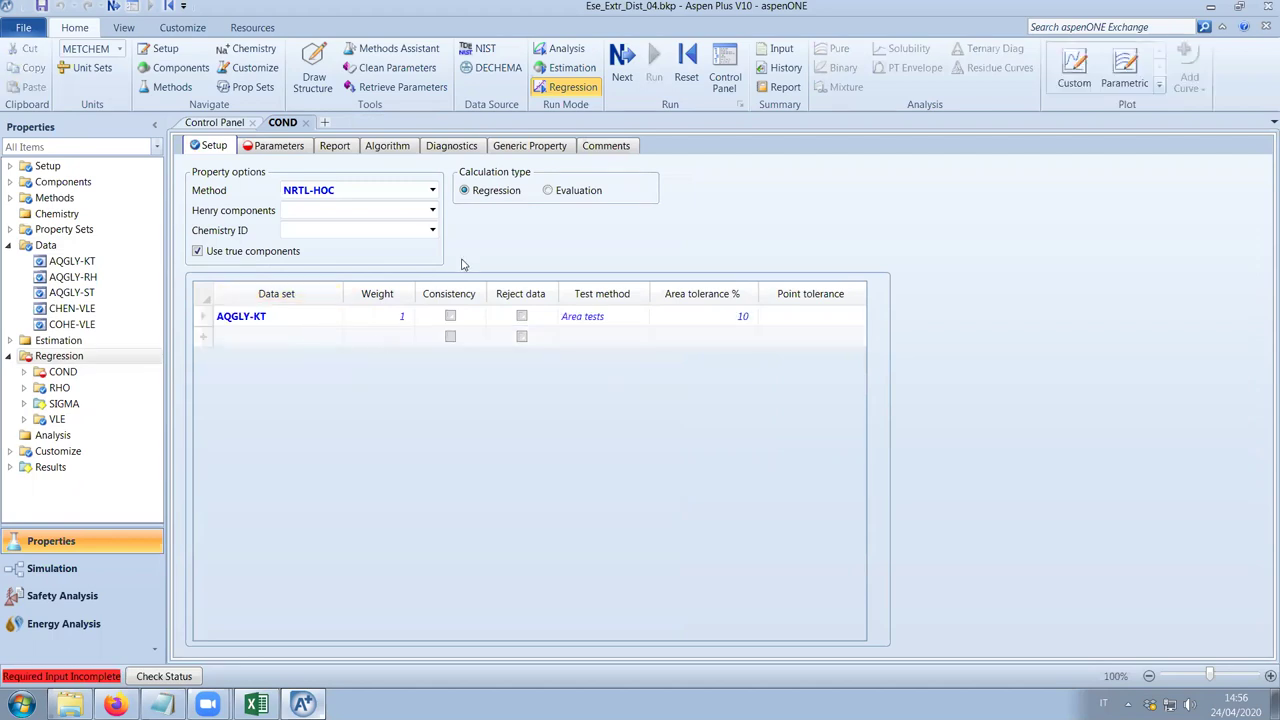
pyautogui.click(572, 192)
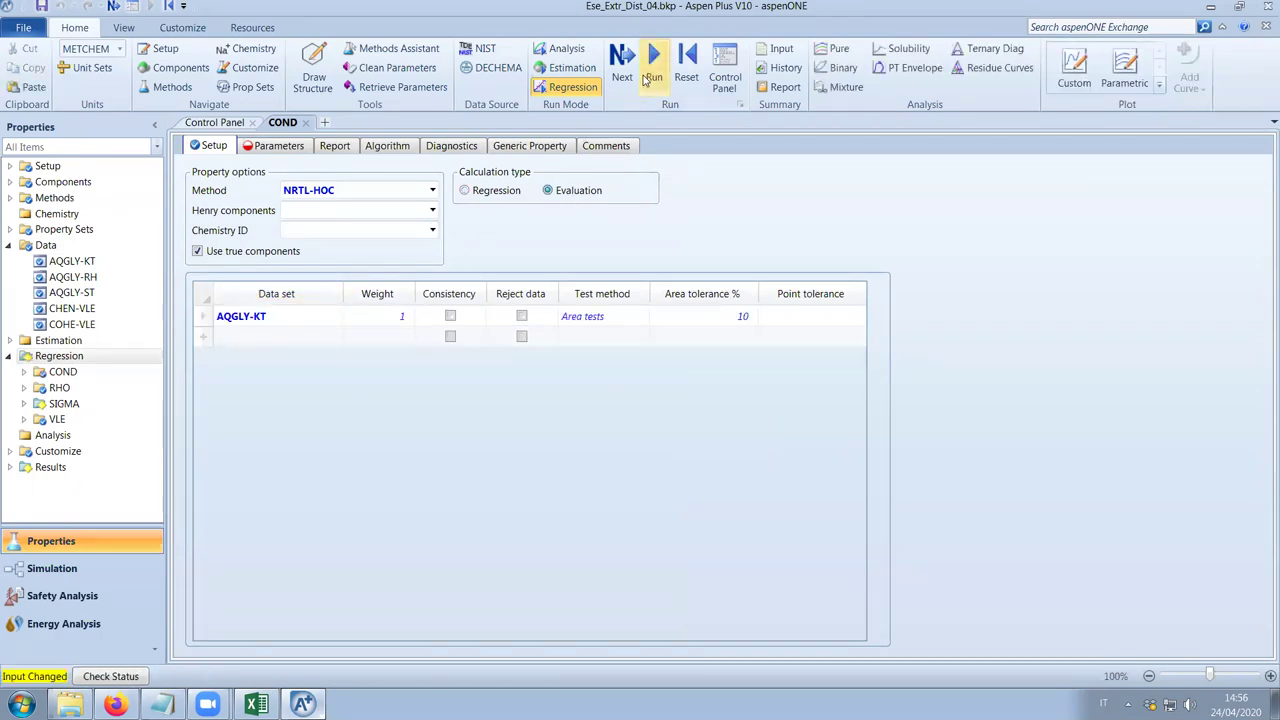
# Exclude SIGMA from the cases to run and run only the COND evaluation.
pyautogui.click(622, 62)
pyautogui.click(735, 386)
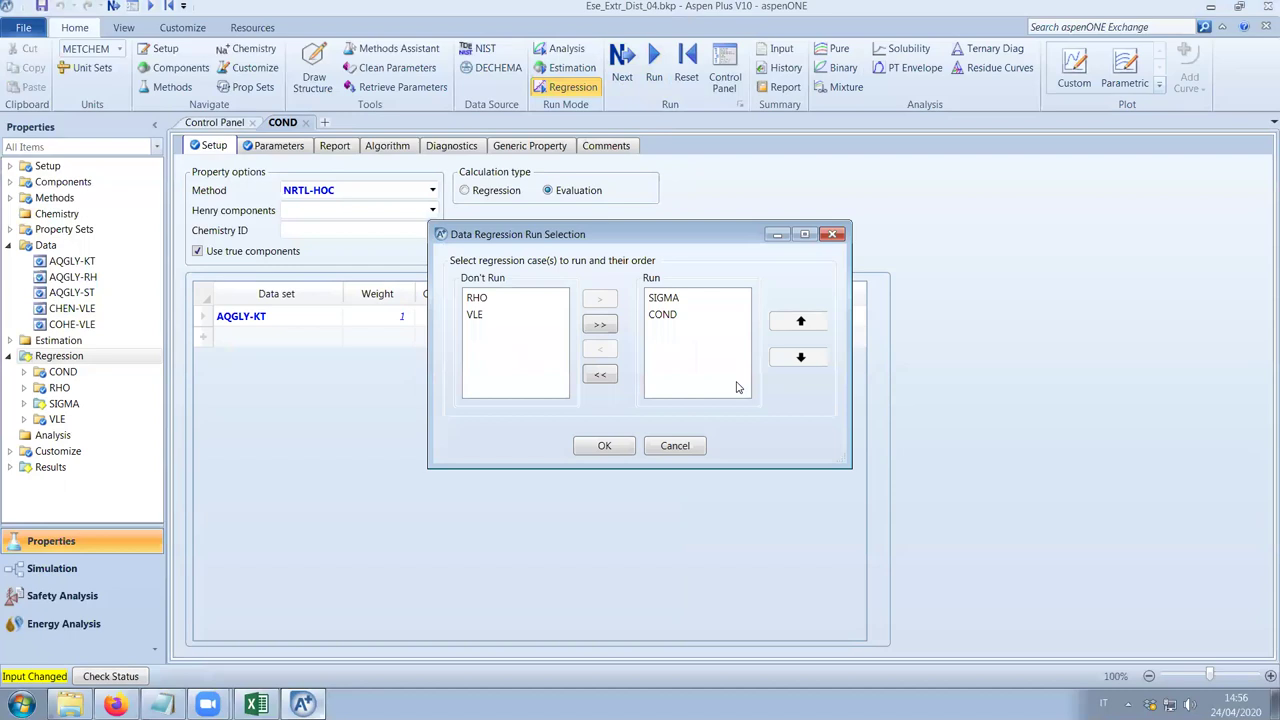
pyautogui.click(675, 298)
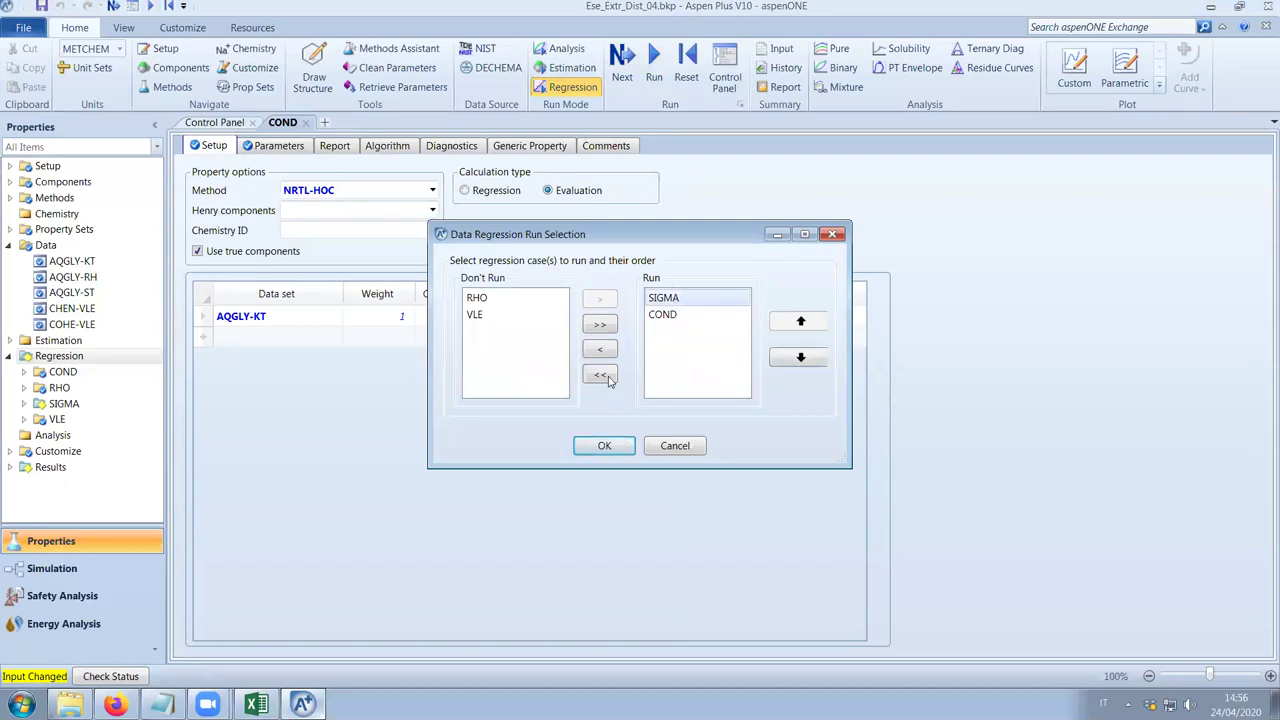
pyautogui.click(601, 349)
pyautogui.click(604, 446)
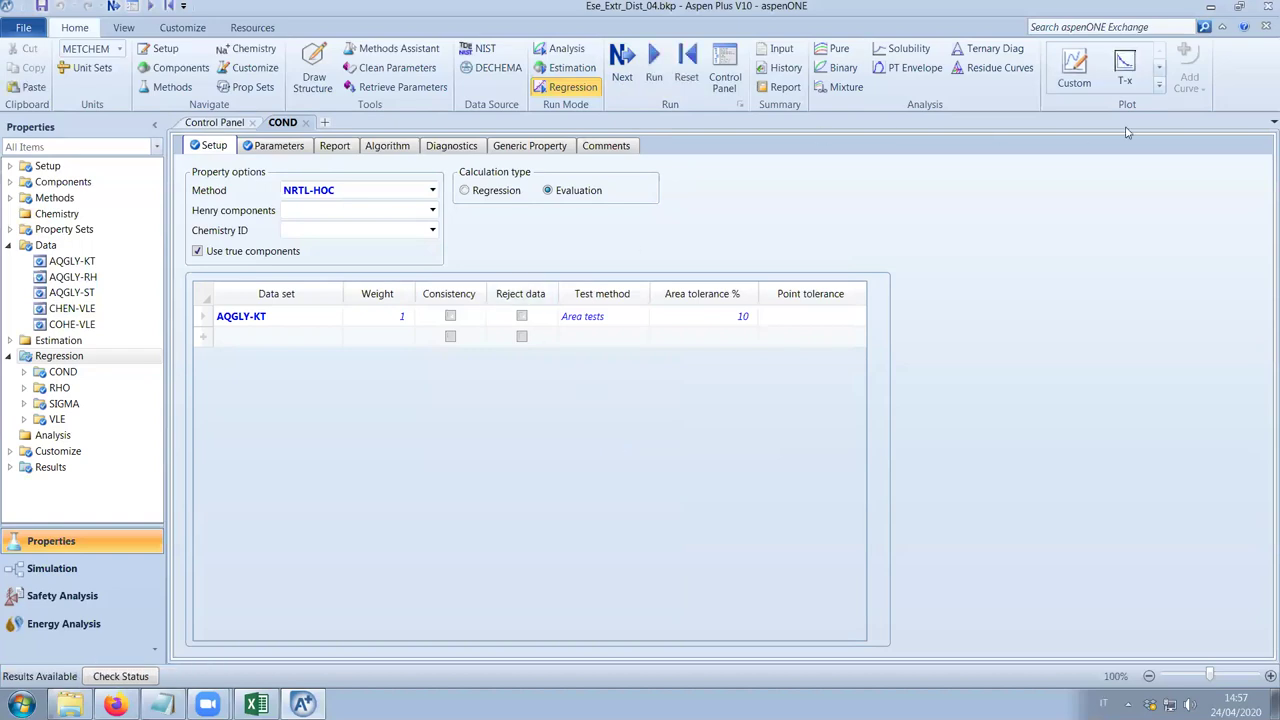
# Plot estimated versus experimental KLMX for the AQGLY-KT data group of the COND case.
pyautogui.click(1162, 68)
pyautogui.click(1162, 68)
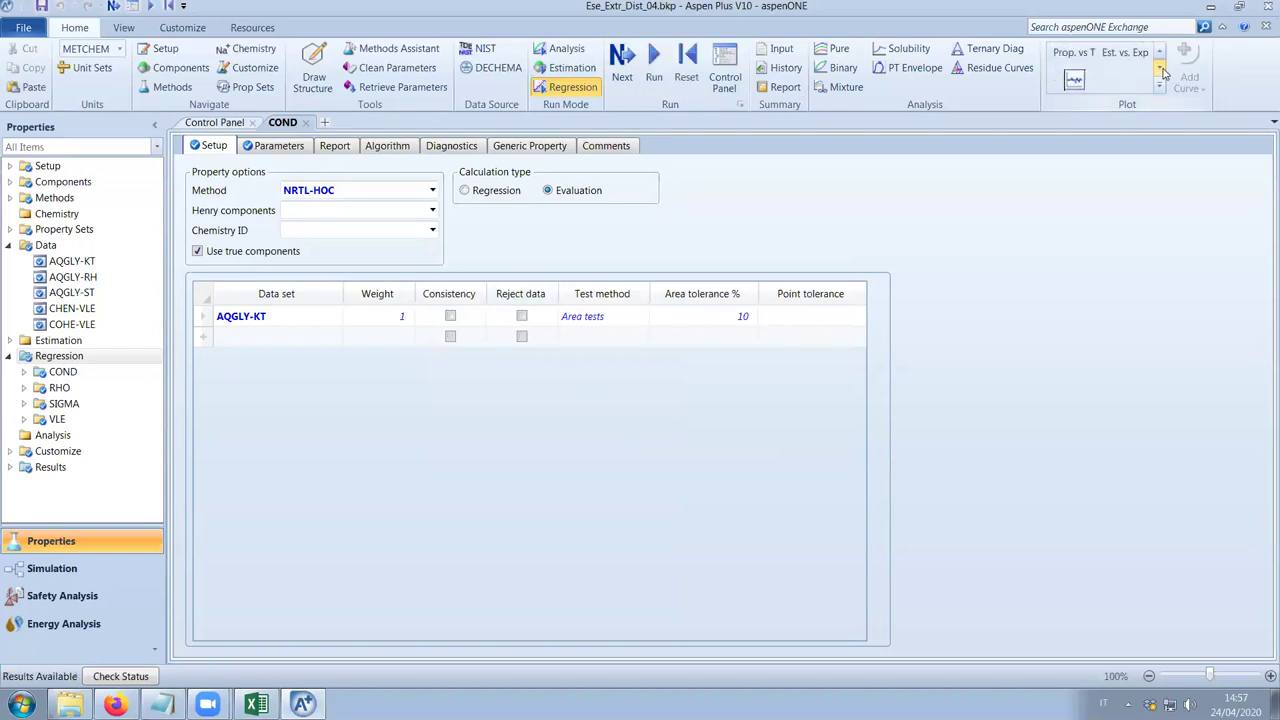
pyautogui.click(1162, 50)
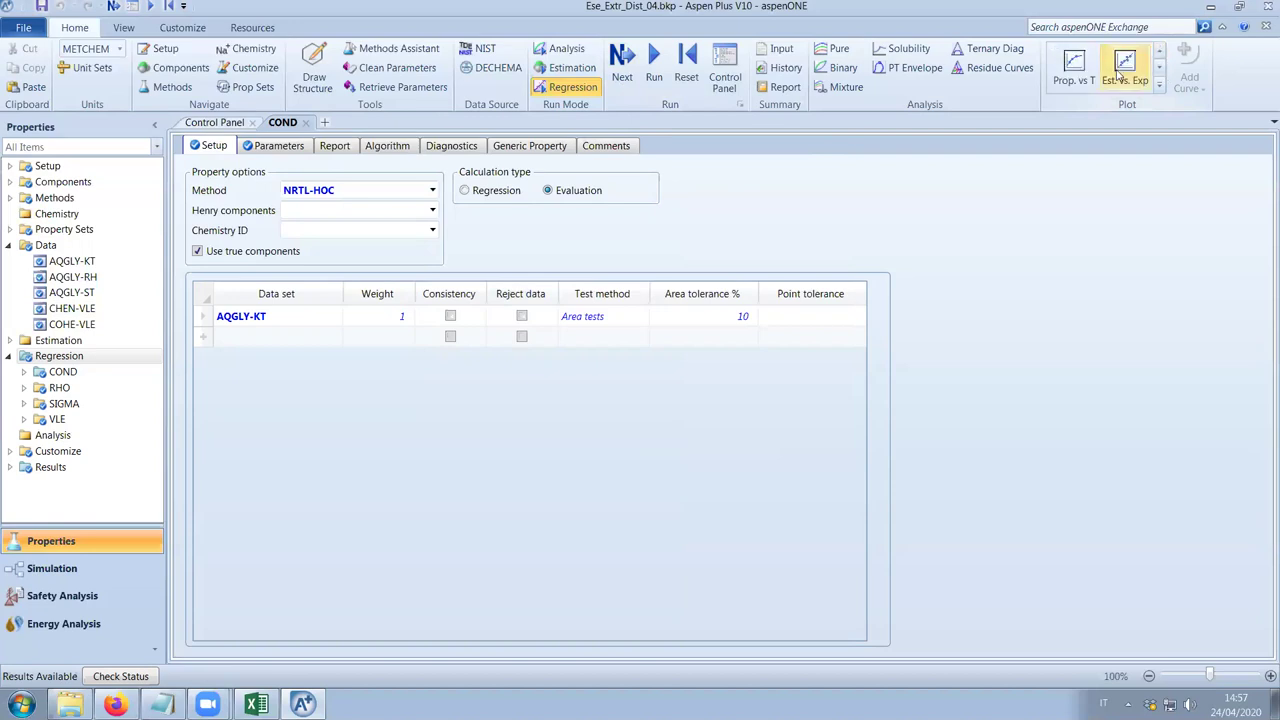
pyautogui.click(1116, 68)
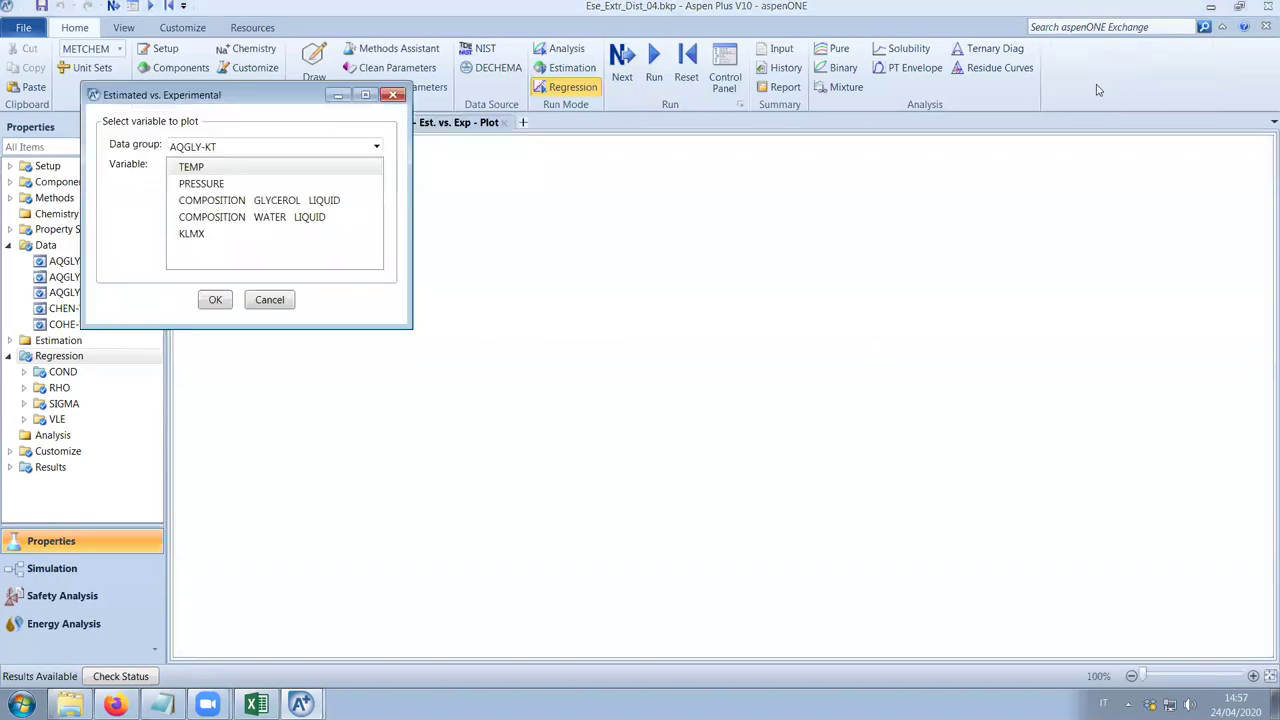
pyautogui.click(180, 233)
pyautogui.click(216, 301)
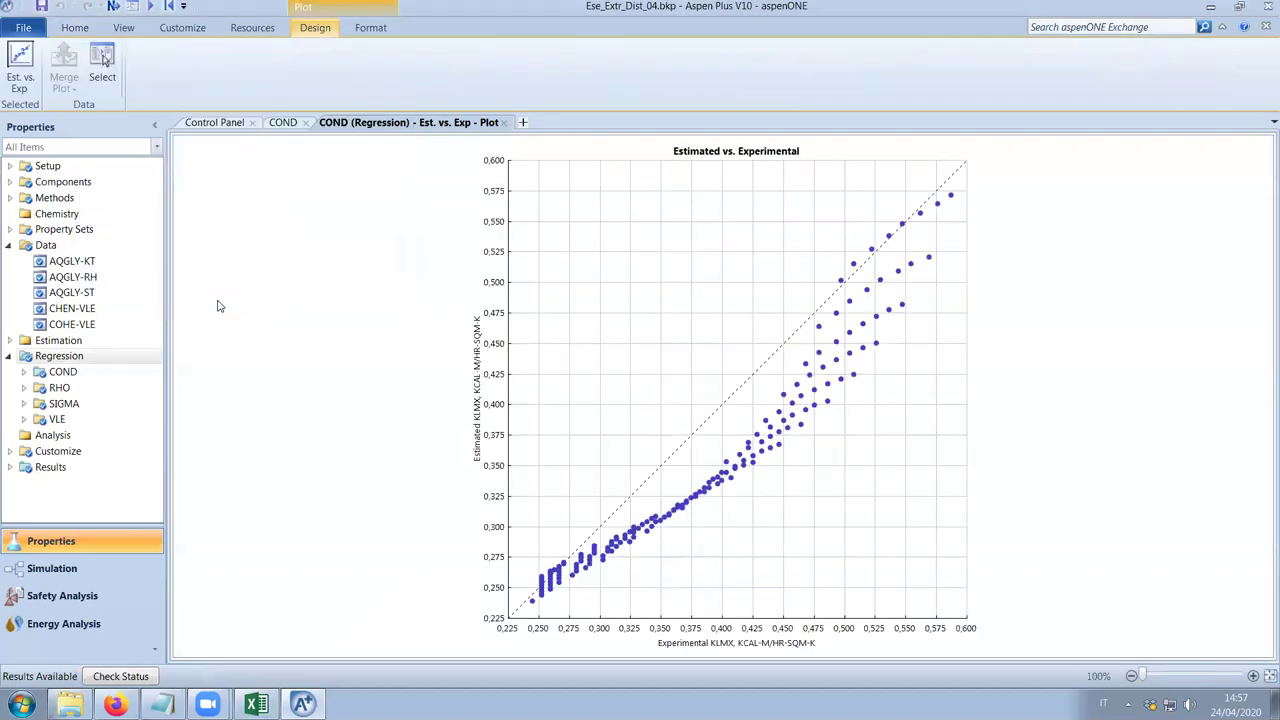
pyautogui.moveTo(955, 190); pyautogui.dragTo(759, 196)
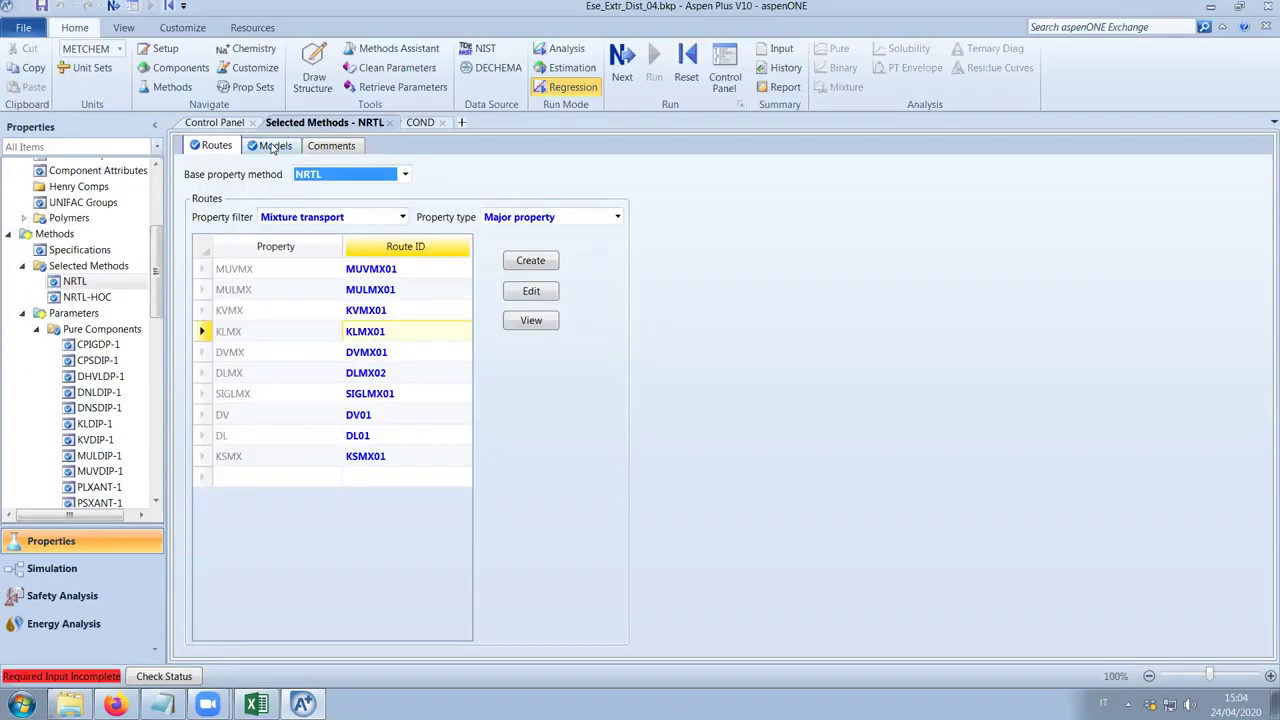
# Look up the liquid mixture thermal conductivity (KLMX) entry in the models of the NRTL method.
pyautogui.click(273, 147)
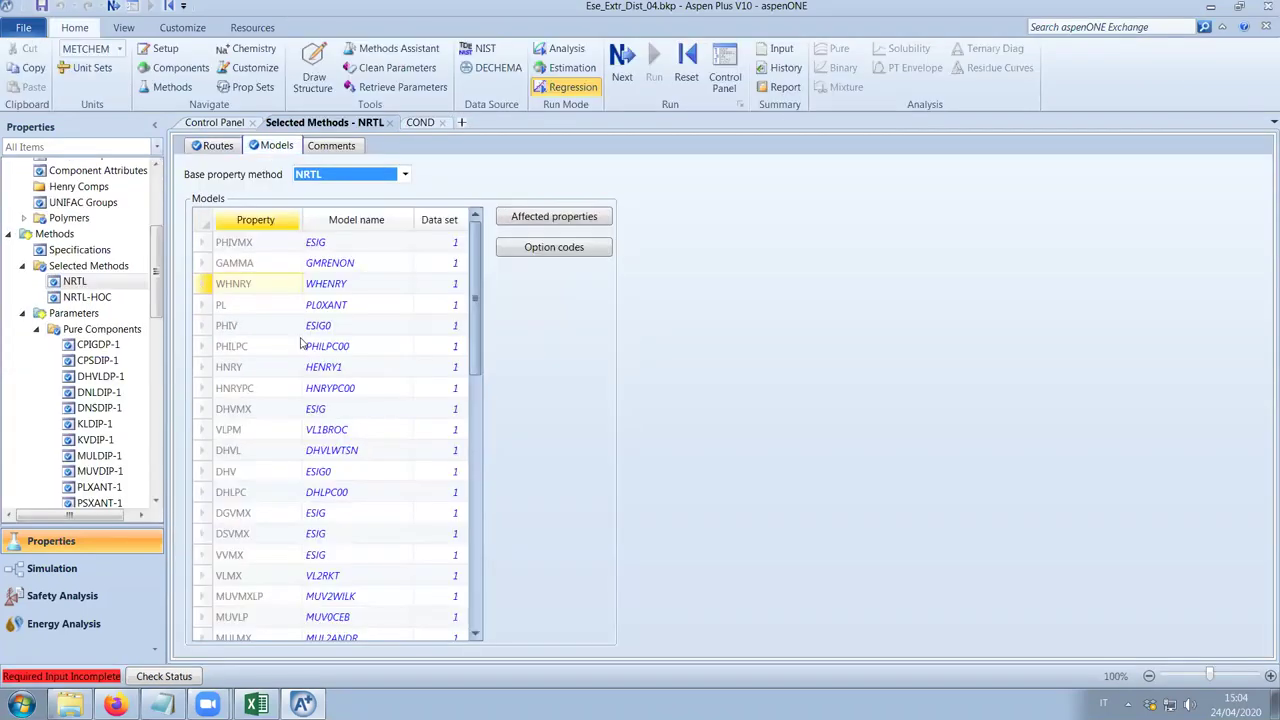
pyautogui.scroll(-5, 272, 403)
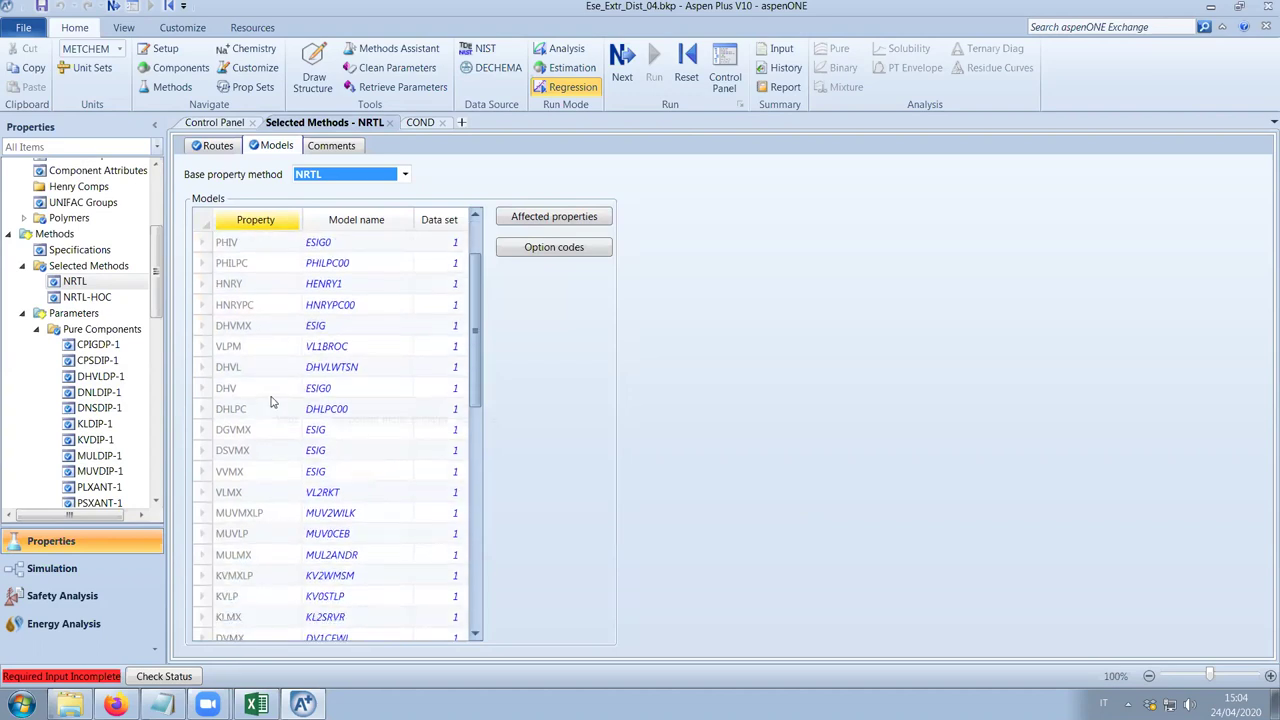
pyautogui.scroll(-1, 270, 402)
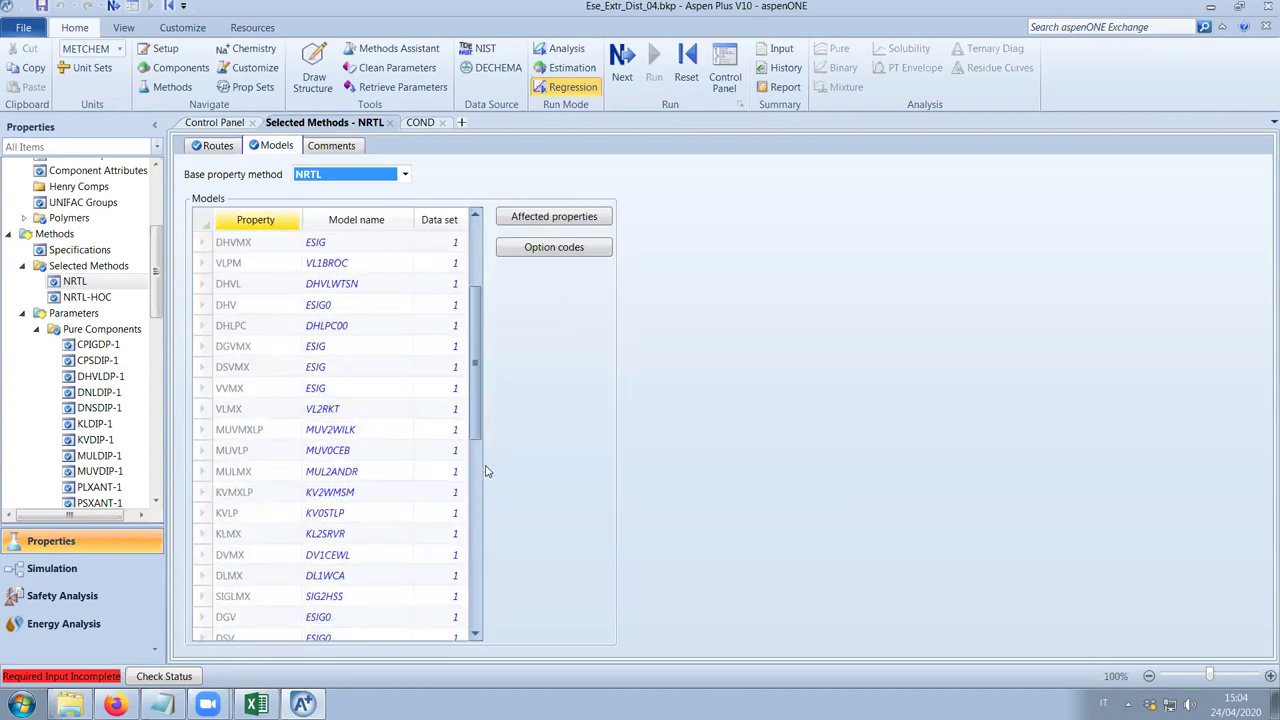
pyautogui.scroll(-6, 451, 460)
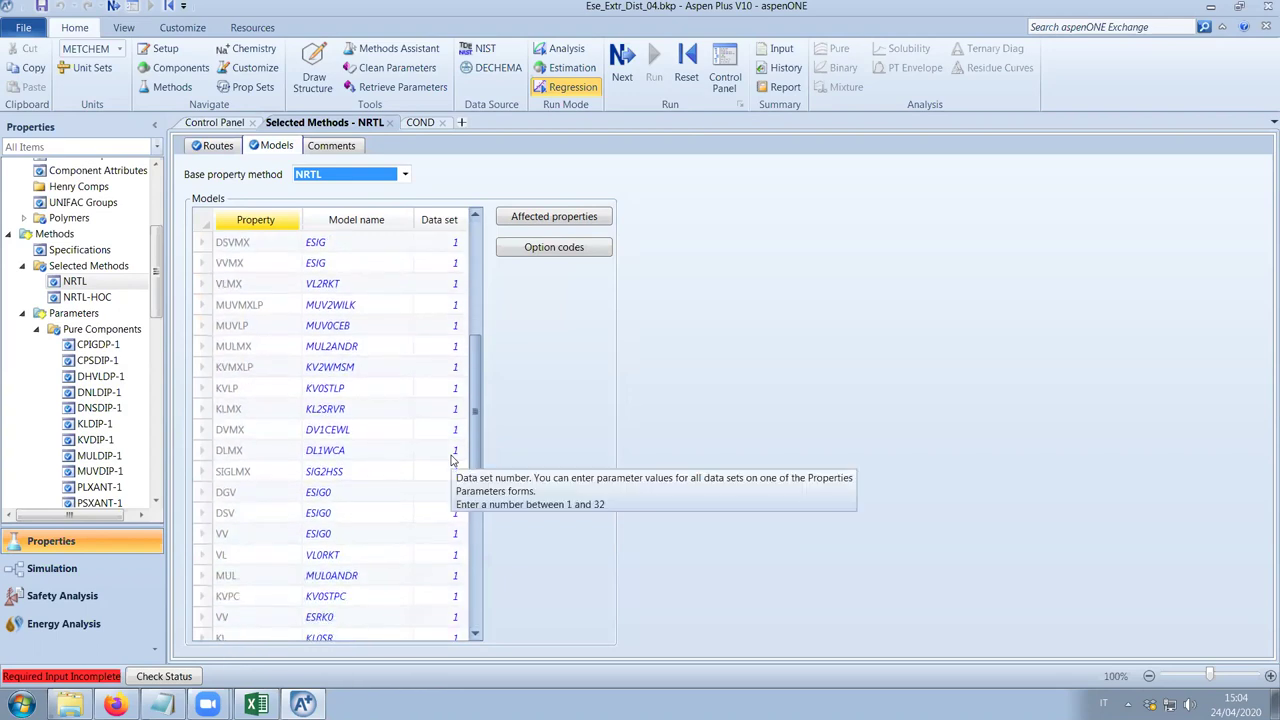
pyautogui.click(246, 410)
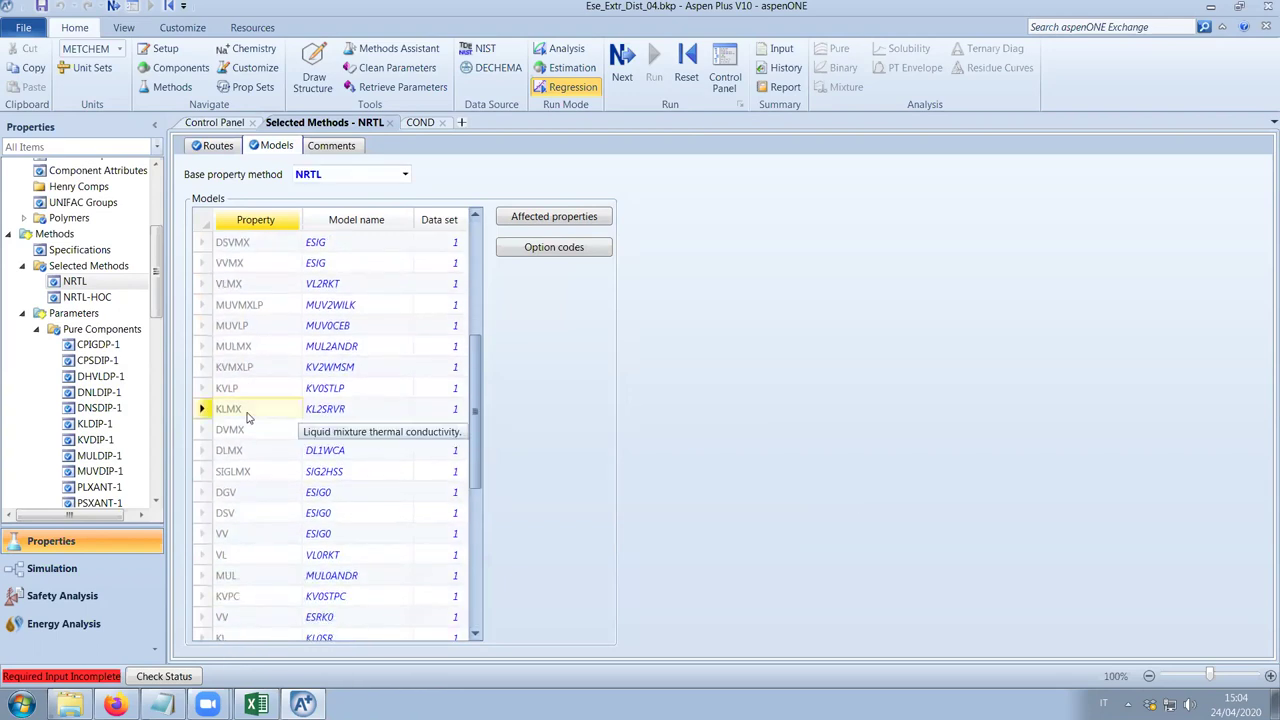
# Check which properties are affected by the KL2SRVR model of the KLMX entry.
pyautogui.click(554, 216)
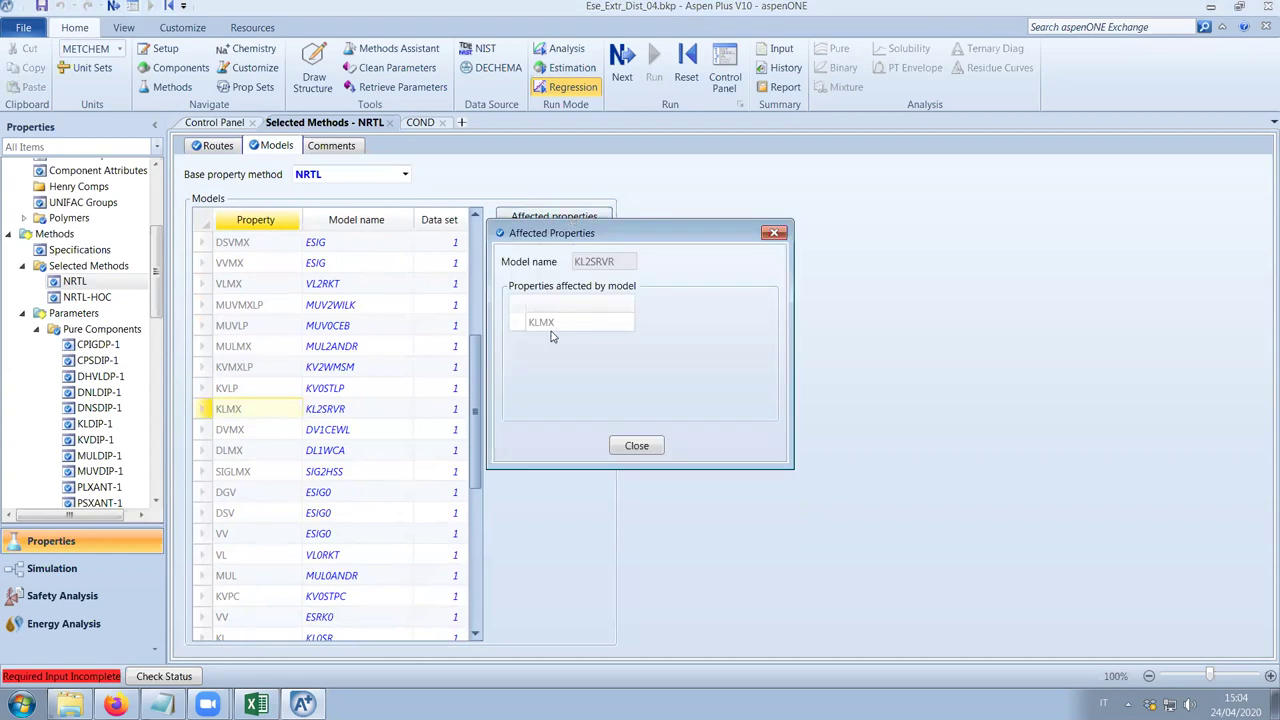
pyautogui.click(775, 232)
pyautogui.click(390, 414)
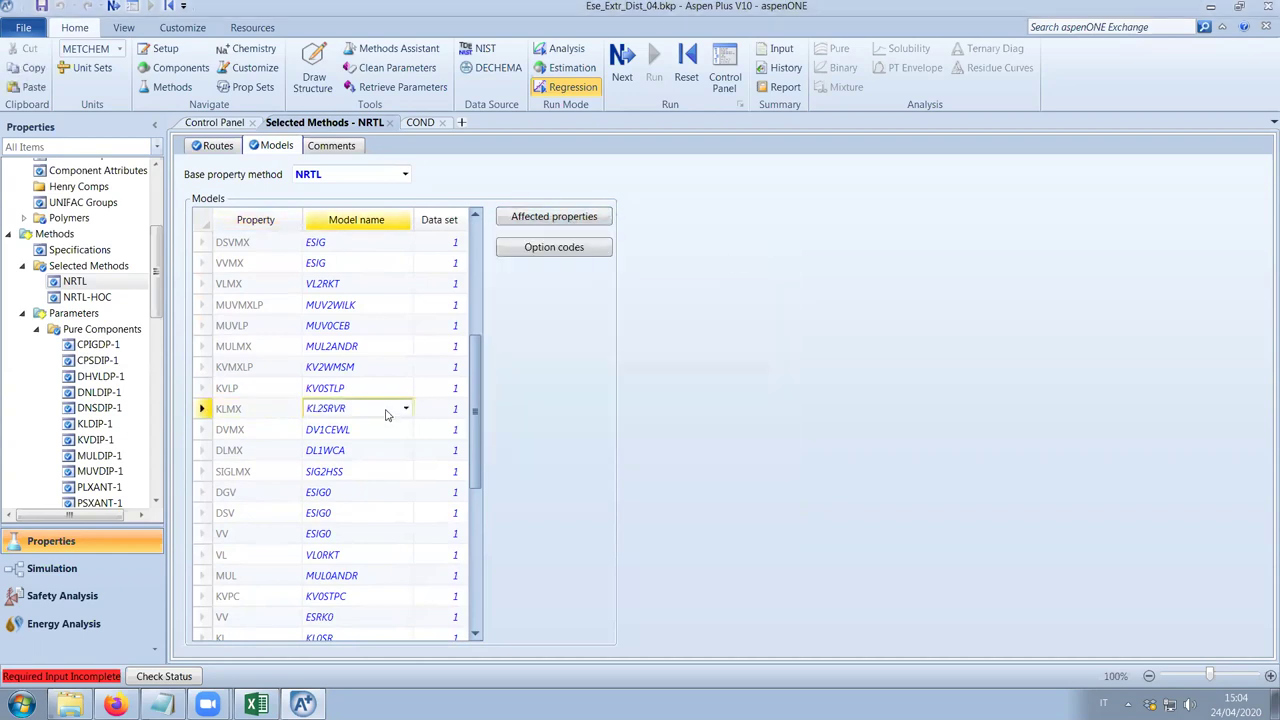
pyautogui.click(562, 218)
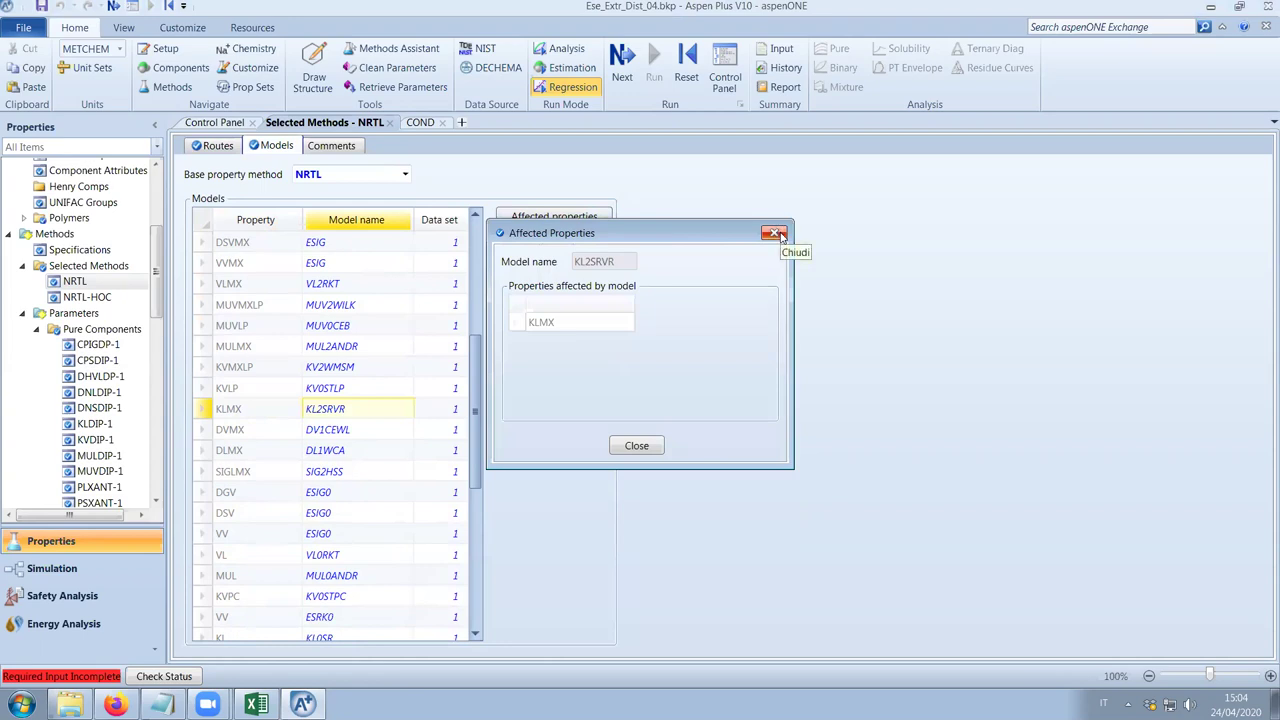
pyautogui.click(778, 235)
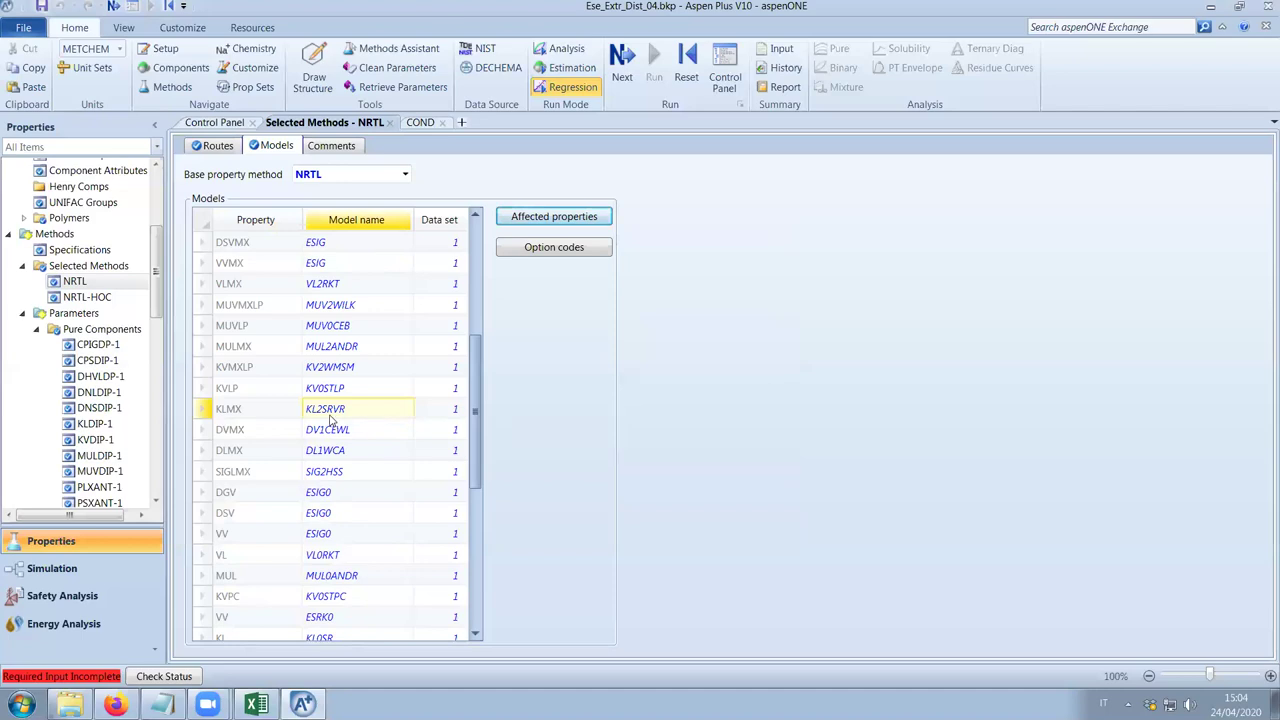
# Search the help for KL2SRVR and open the Transport Property Models topic.
pyautogui.click(1244, 27)
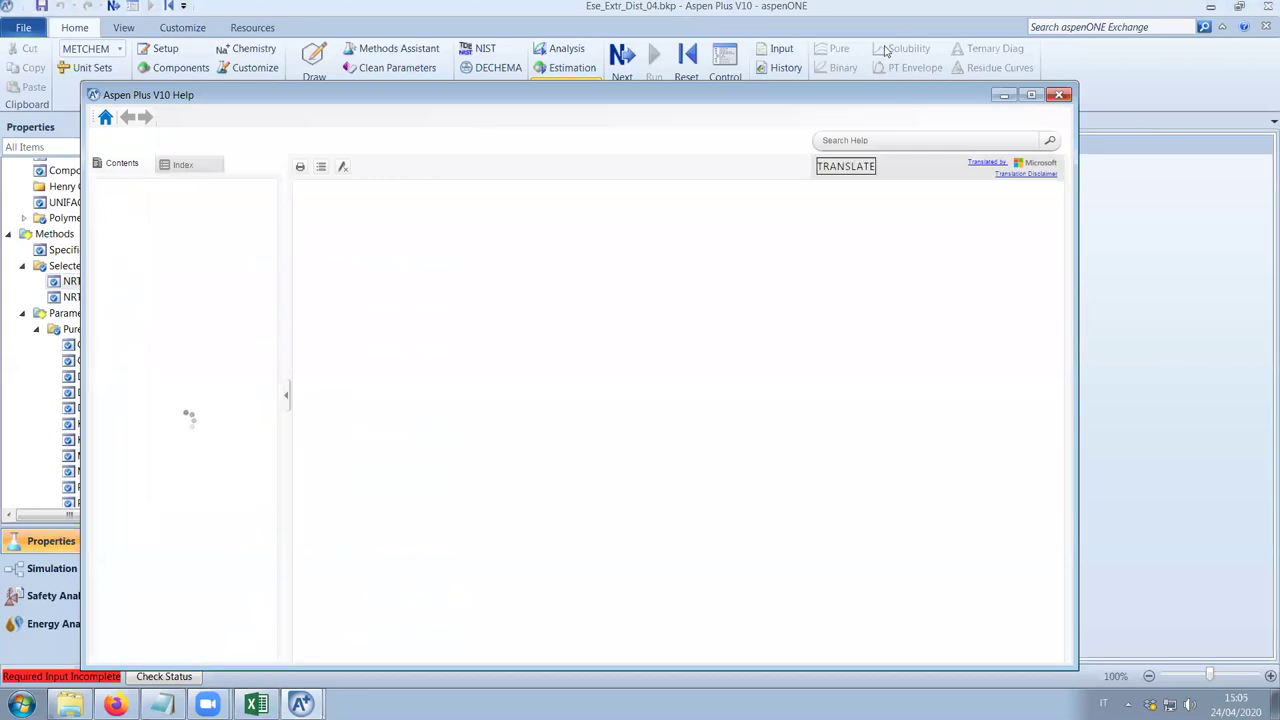
pyautogui.moveTo(637, 107); pyautogui.dragTo(955, 146)
pyautogui.write('KL2SRVR')
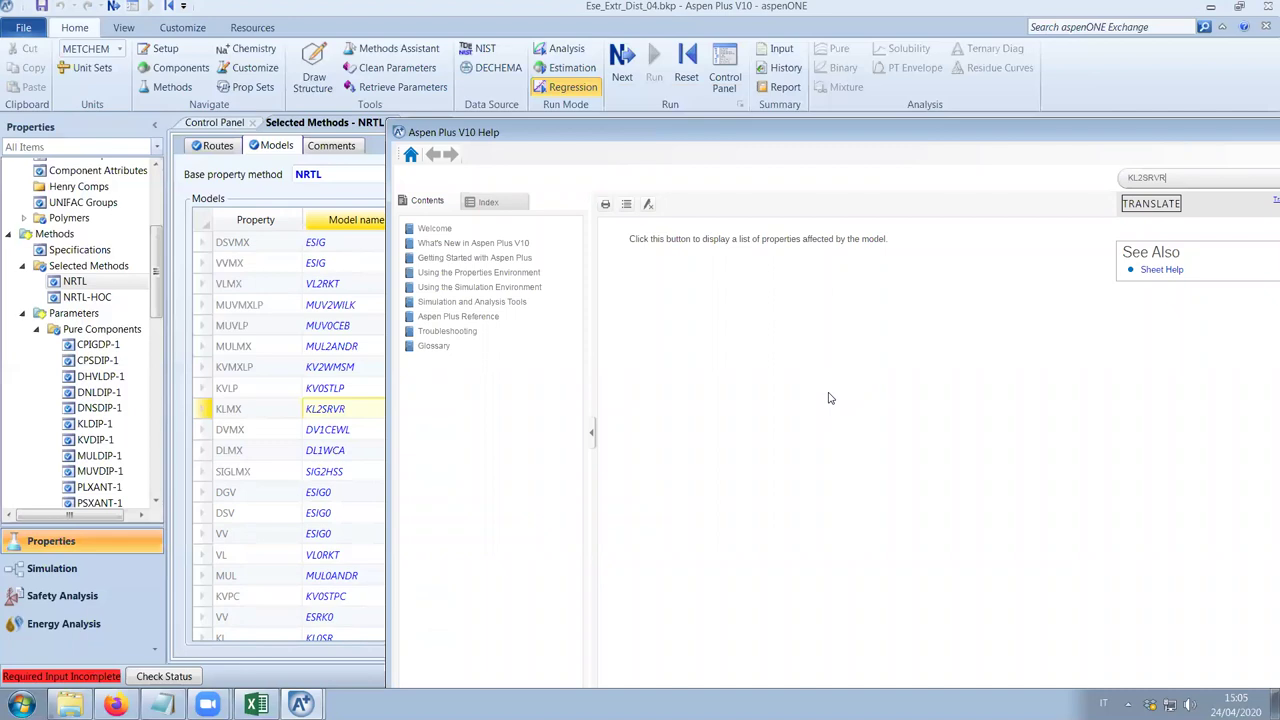
pyautogui.press('Return')
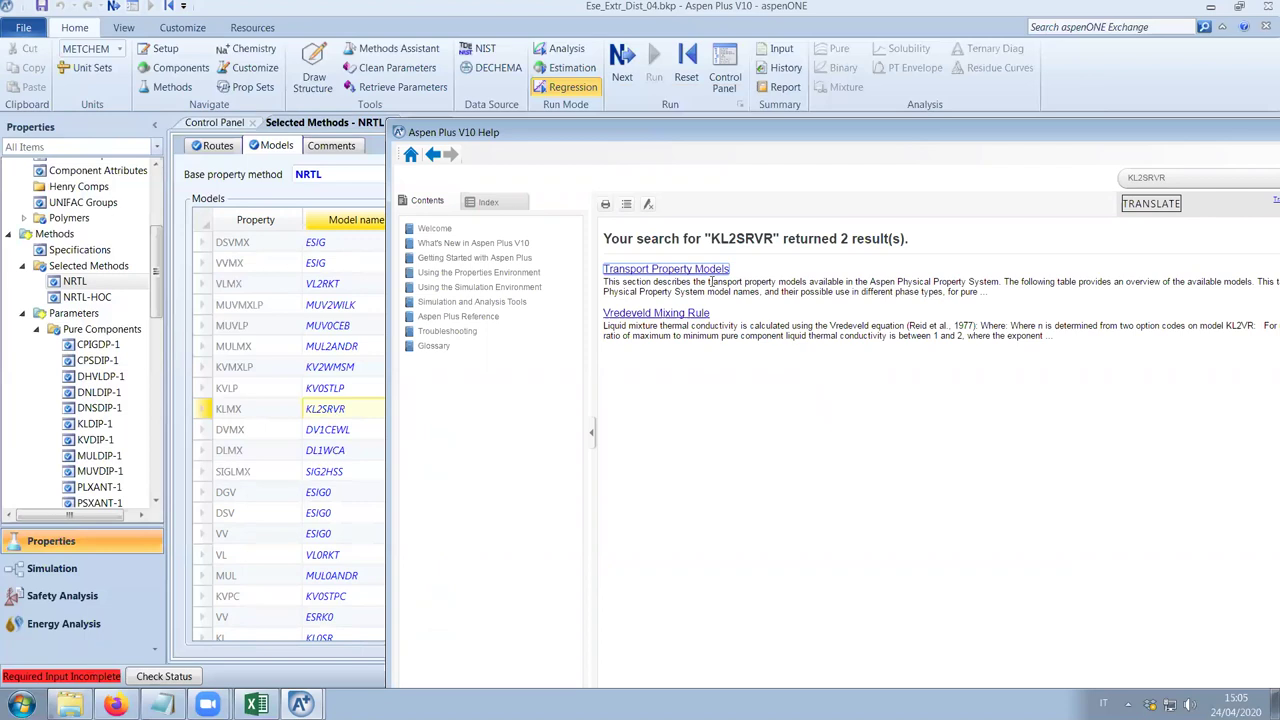
pyautogui.click(667, 272)
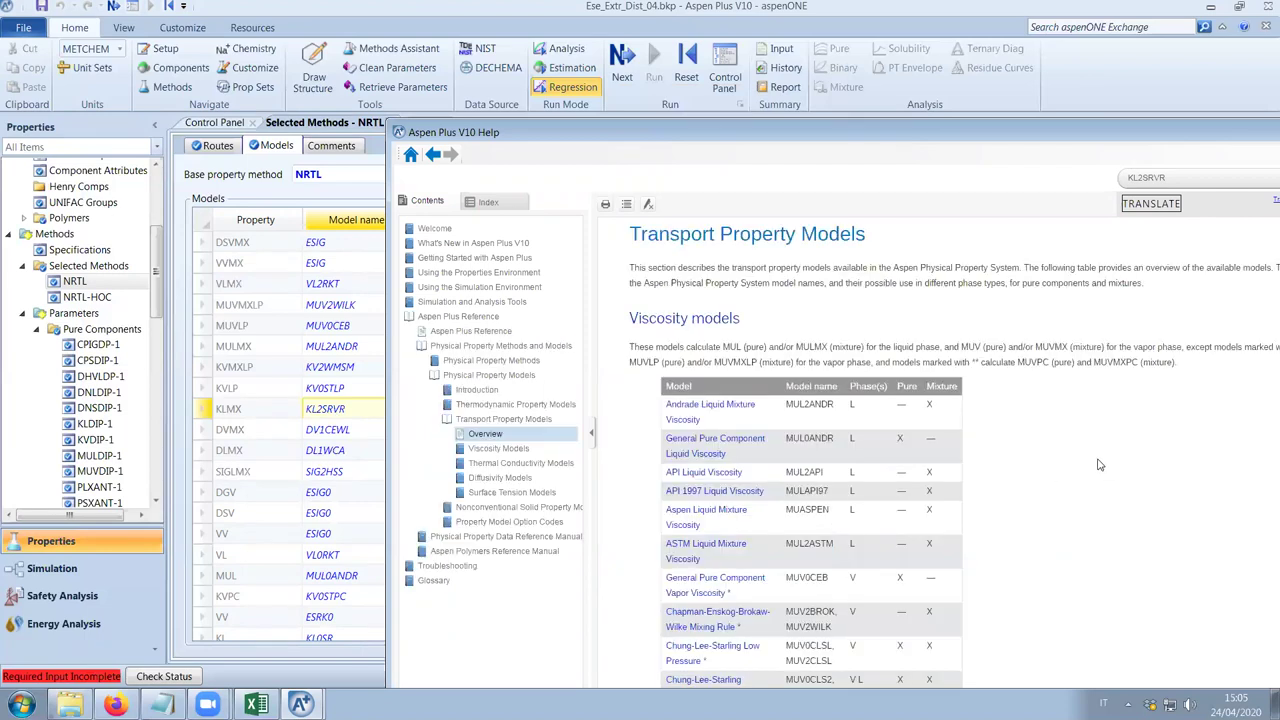
# Locate KL2SRVR among the thermal conductivity models and open the General Pure Component Liquid Thermal Conductivity topic.
pyautogui.scroll(-3, 1097, 462)
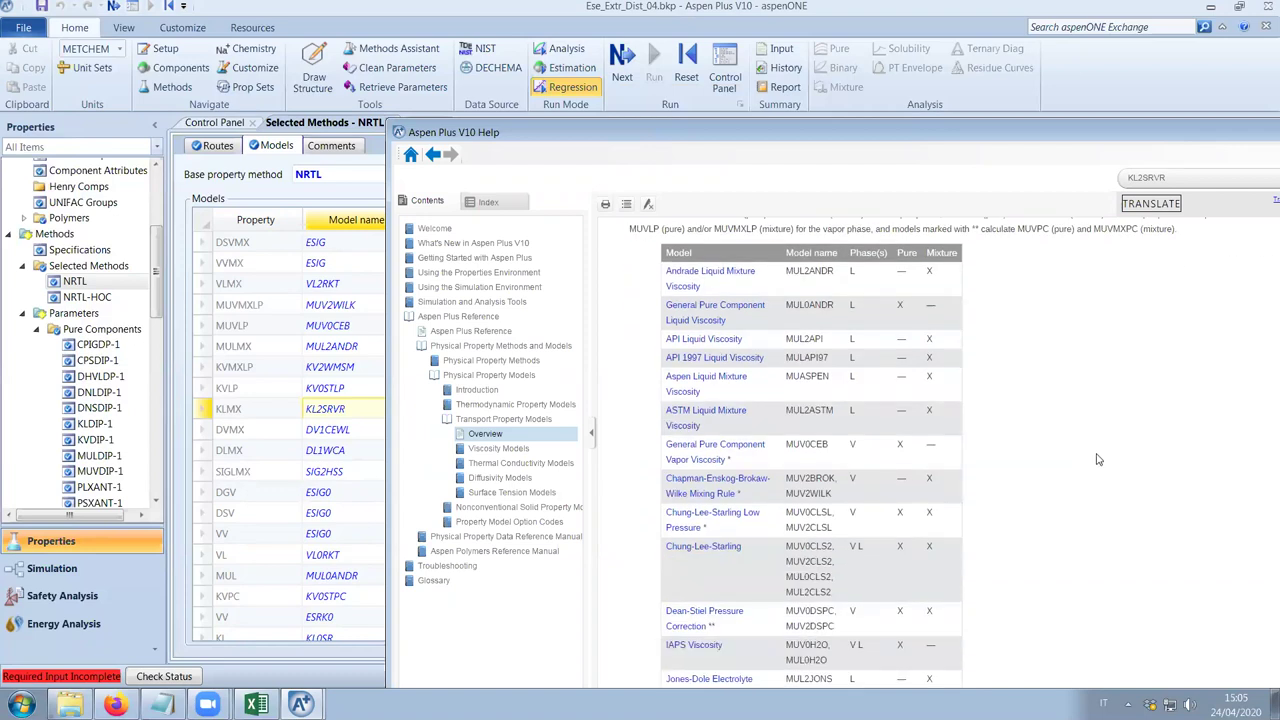
pyautogui.scroll(-5, 1097, 459)
pyautogui.scroll(7, 1098, 459)
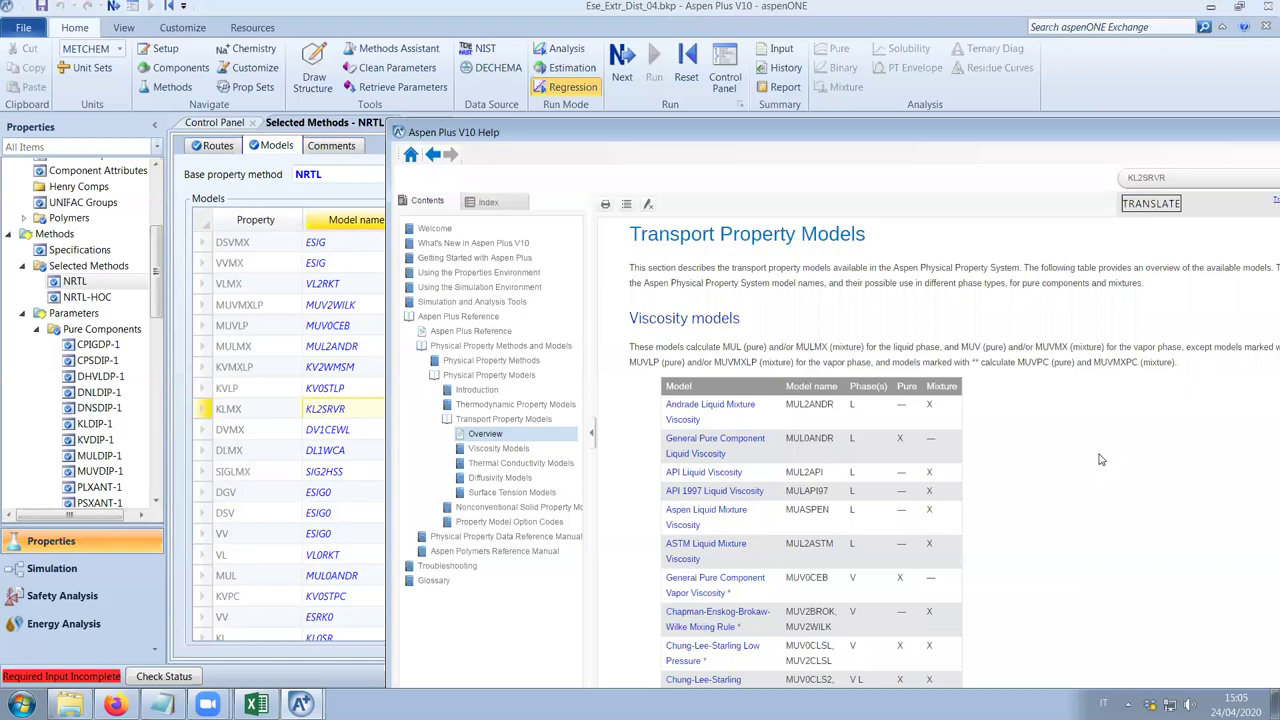
pyautogui.scroll(-5, 904, 383)
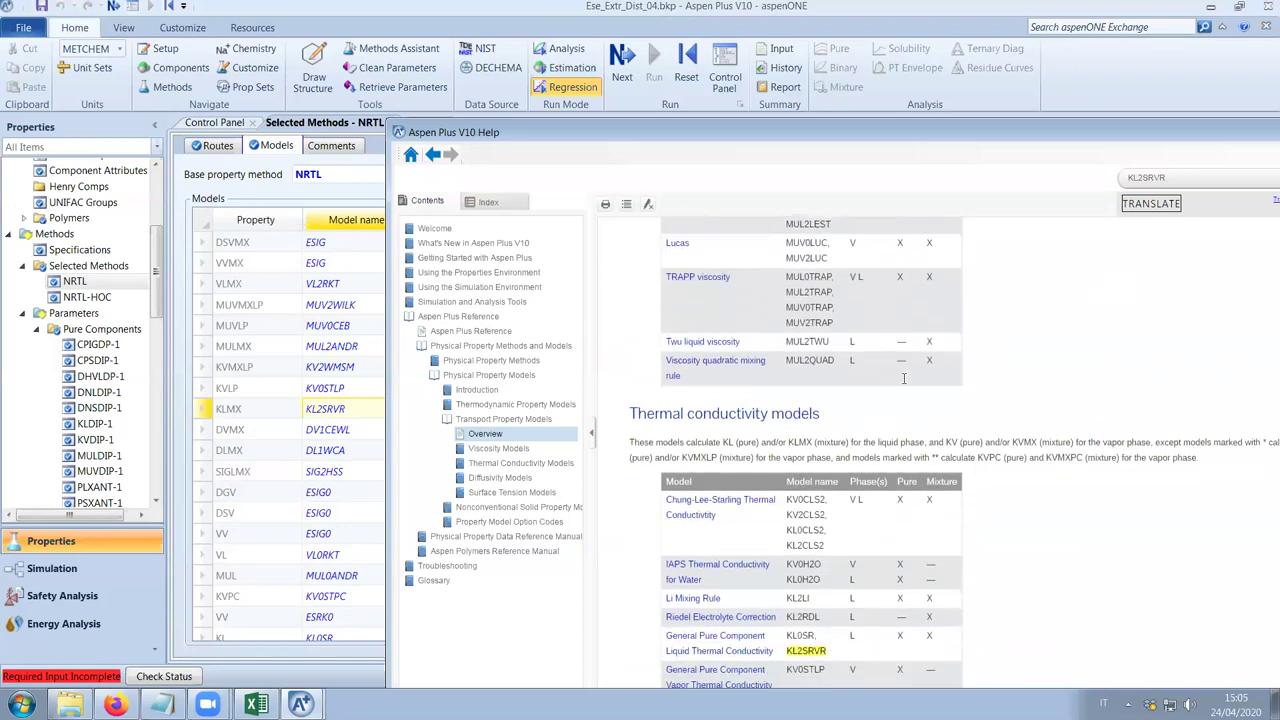
pyautogui.scroll(-1, 904, 383)
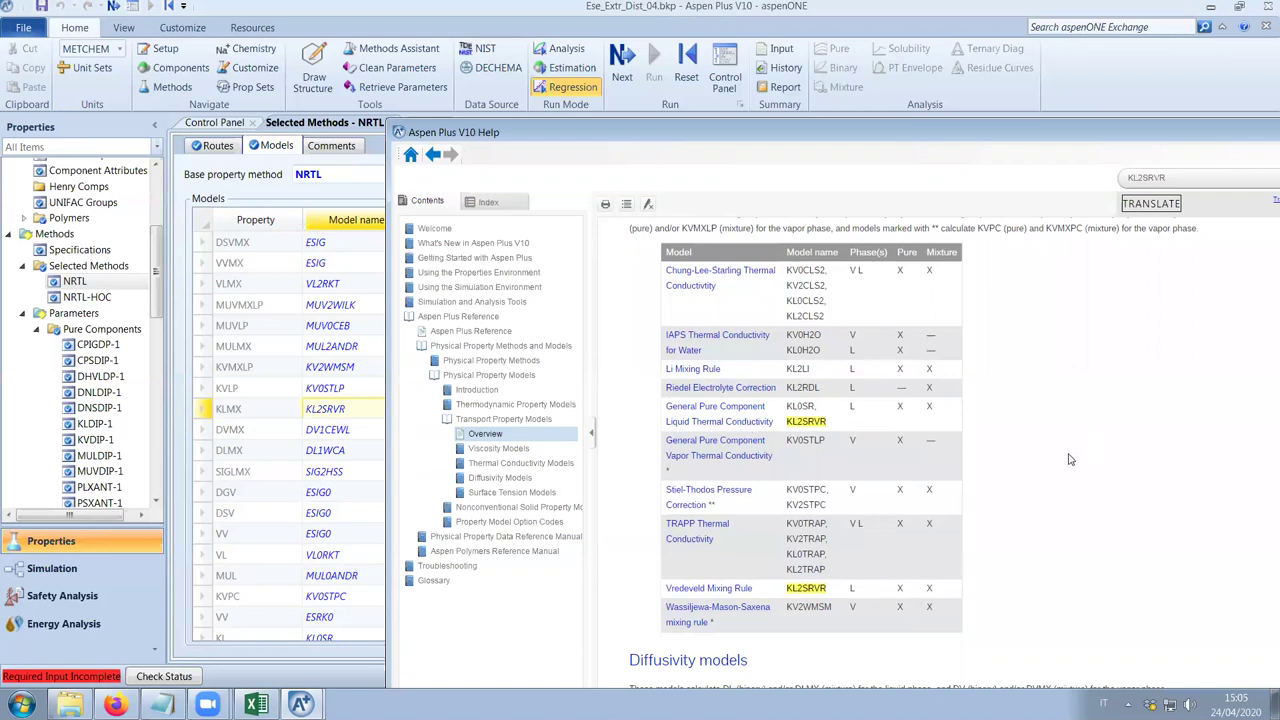
pyautogui.scroll(-3, 1069, 459)
pyautogui.scroll(2, 997, 451)
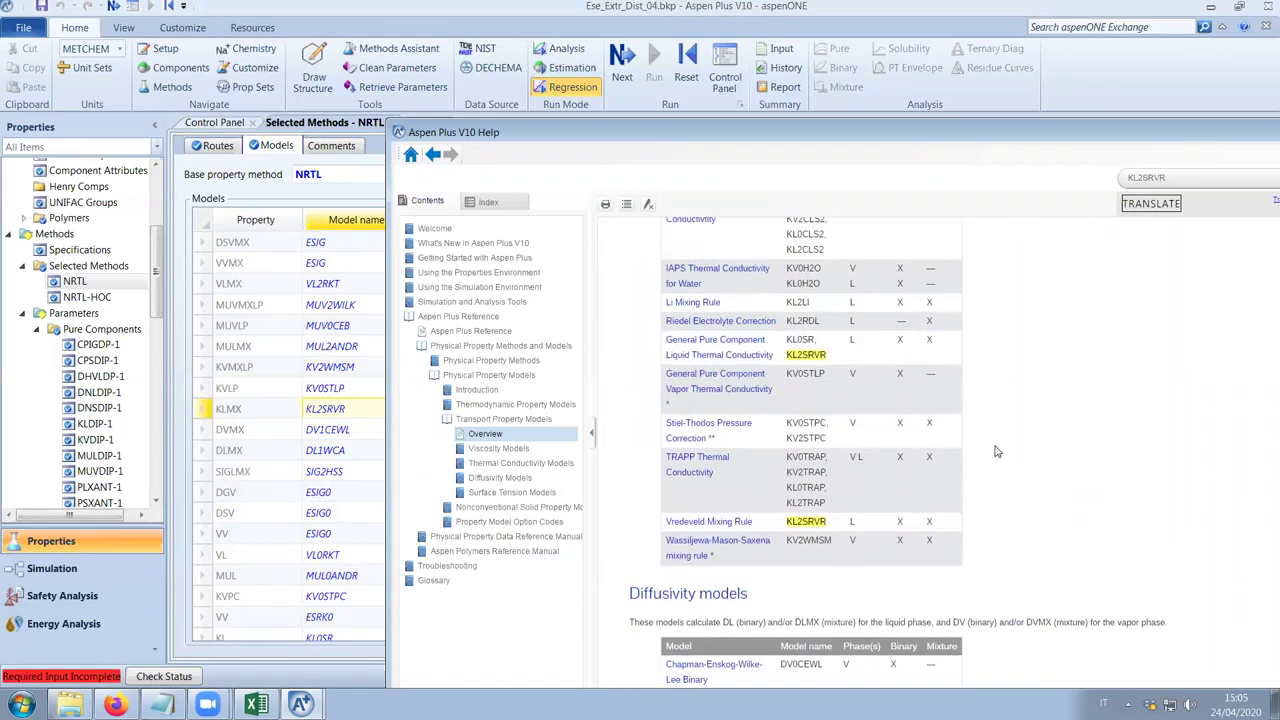
pyautogui.click(742, 357)
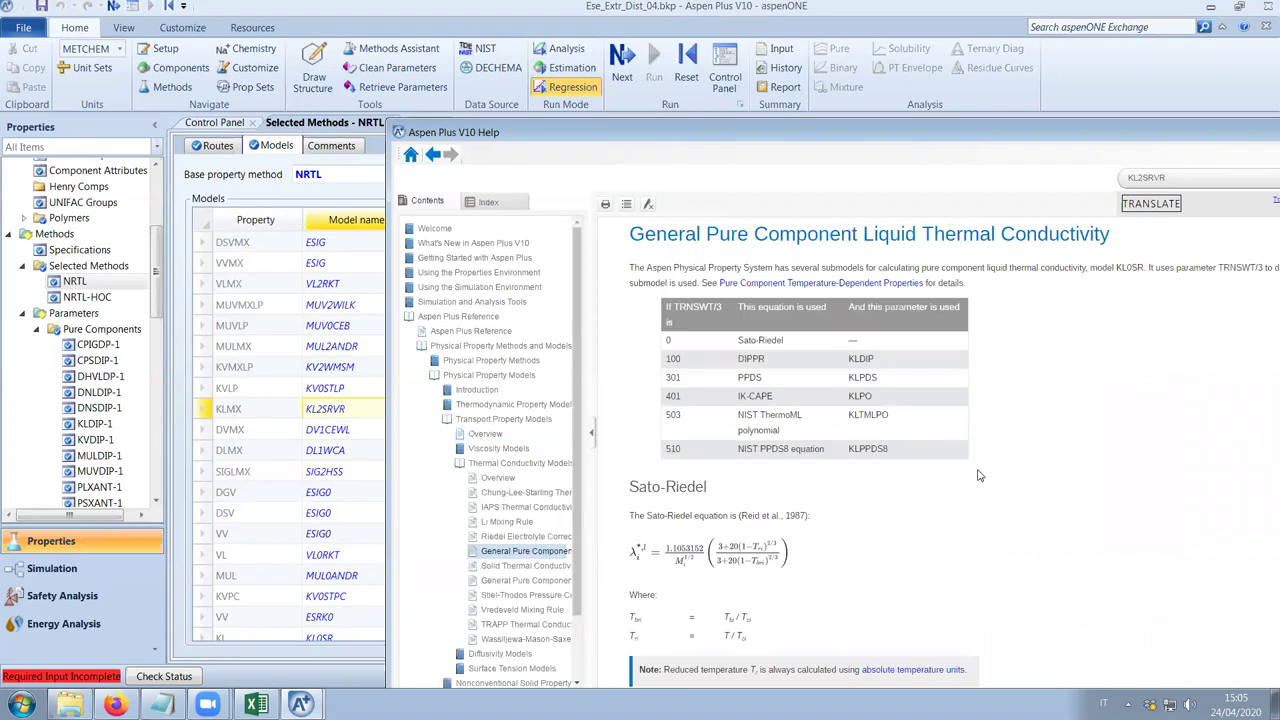
# Review the liquid thermal conductivity submodels and their equations and parameters from Sato-Riedel to NIST ThermoML, and put the help away.
pyautogui.scroll(-3, 979, 476)
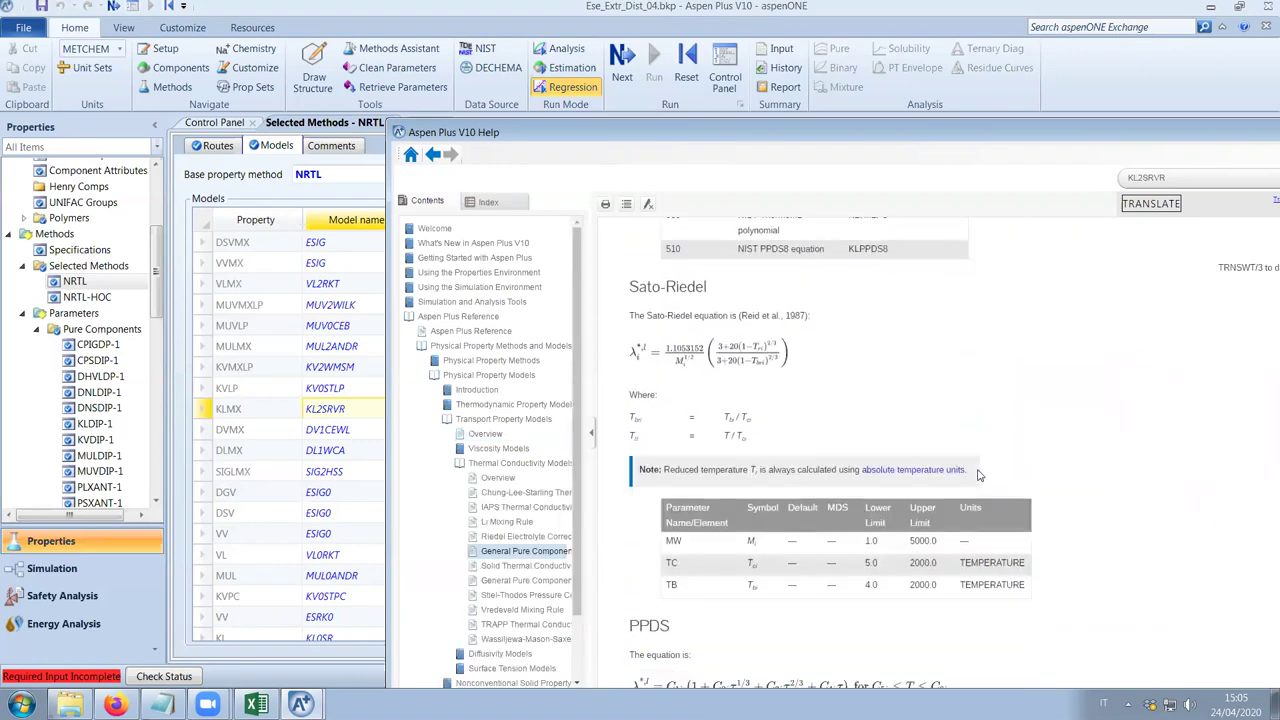
pyautogui.scroll(3, 1138, 486)
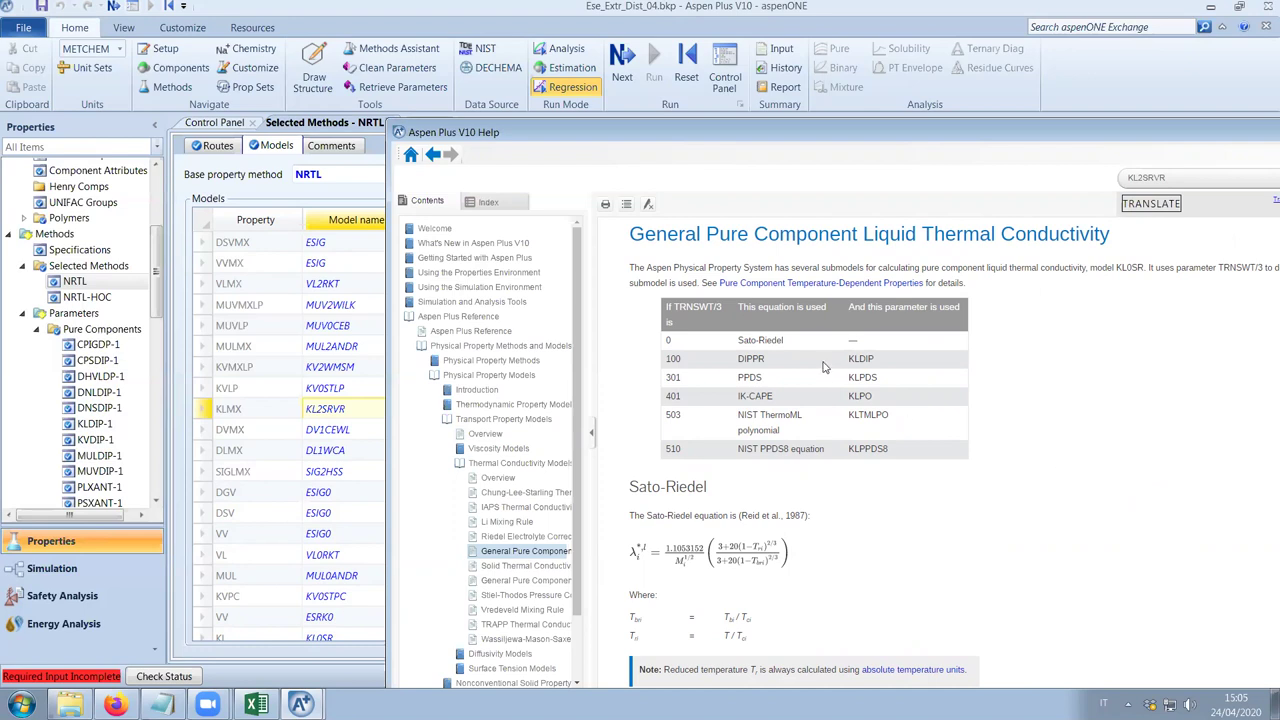
pyautogui.doubleClick(852, 340)
pyautogui.scroll(-1, 1008, 461)
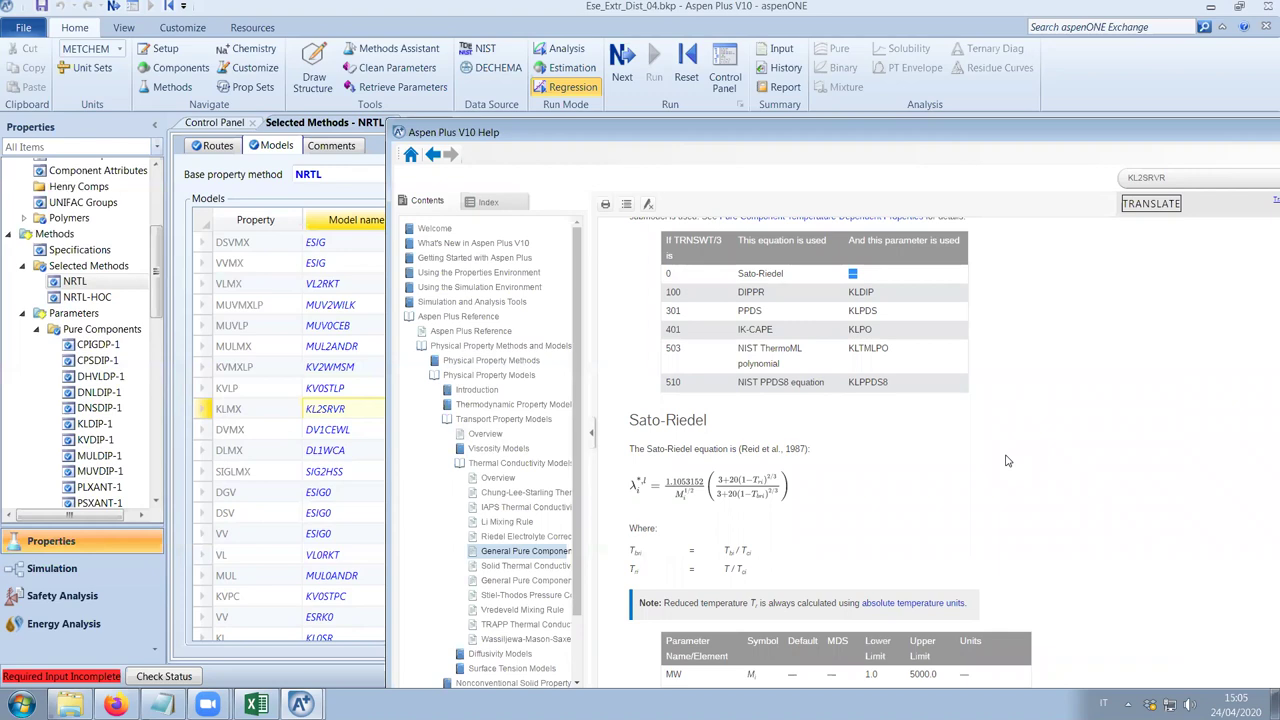
pyautogui.scroll(-3, 1008, 461)
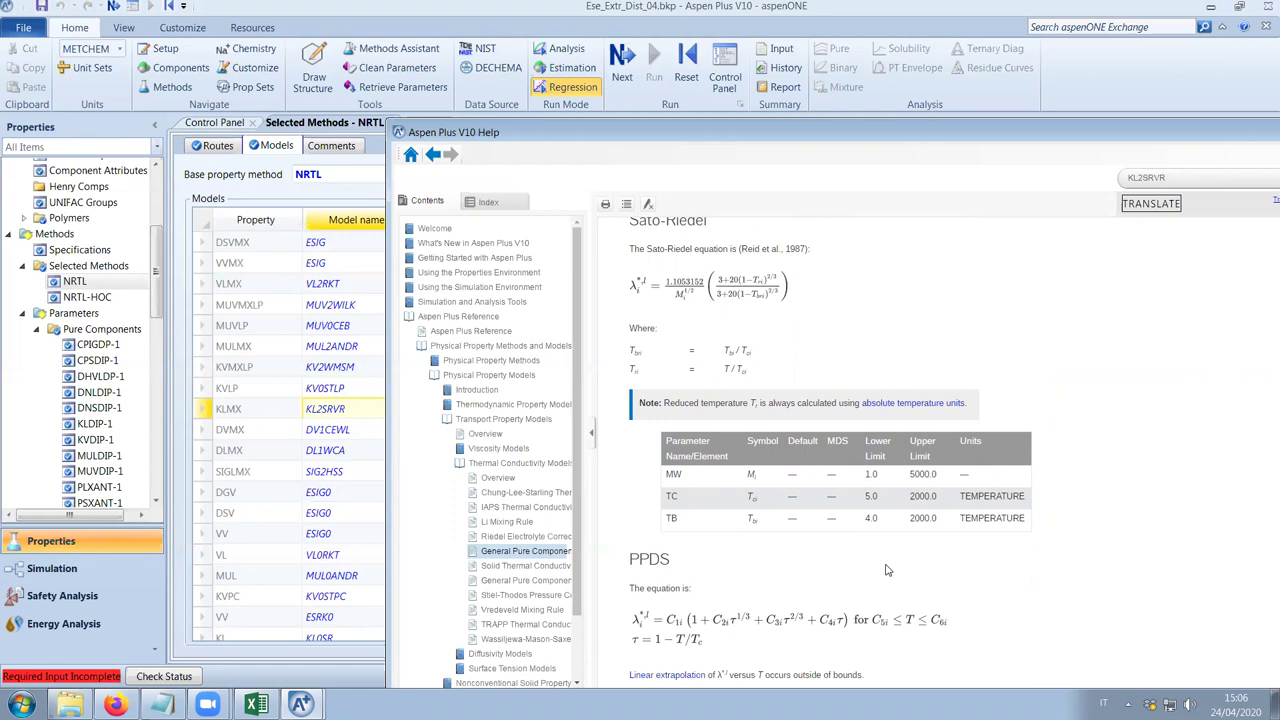
pyautogui.scroll(-5, 885, 570)
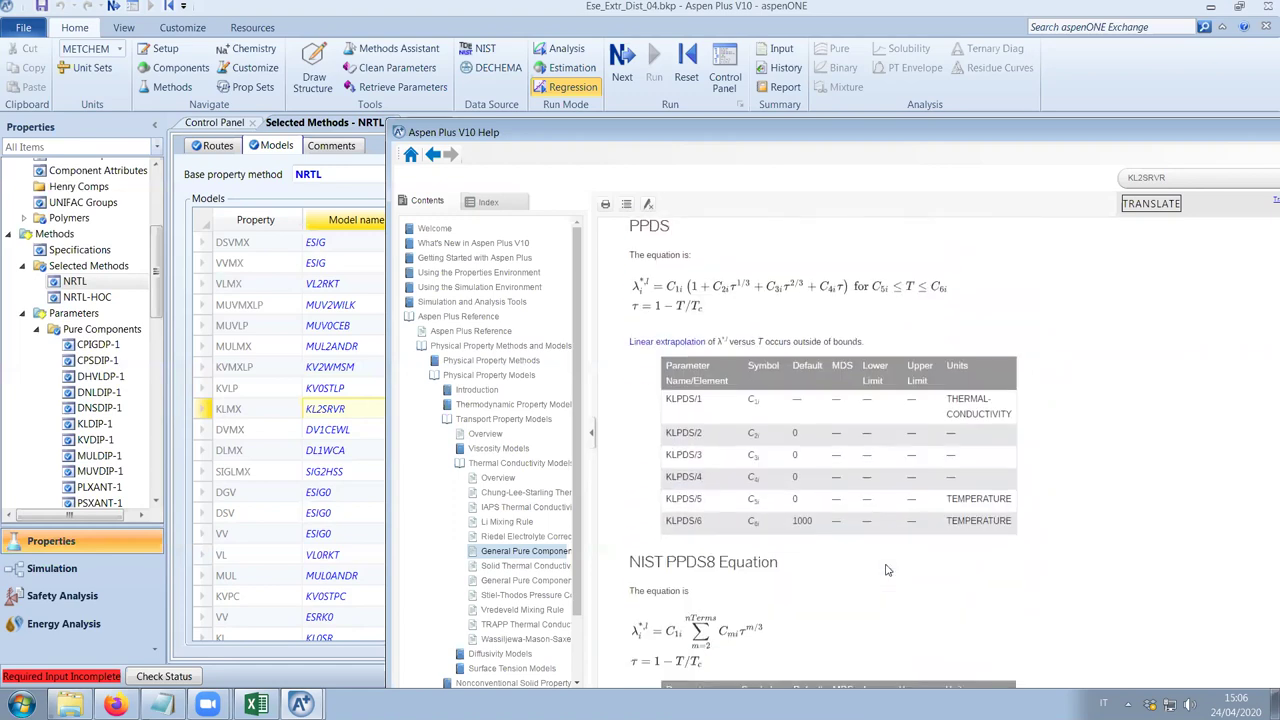
pyautogui.scroll(-5, 885, 570)
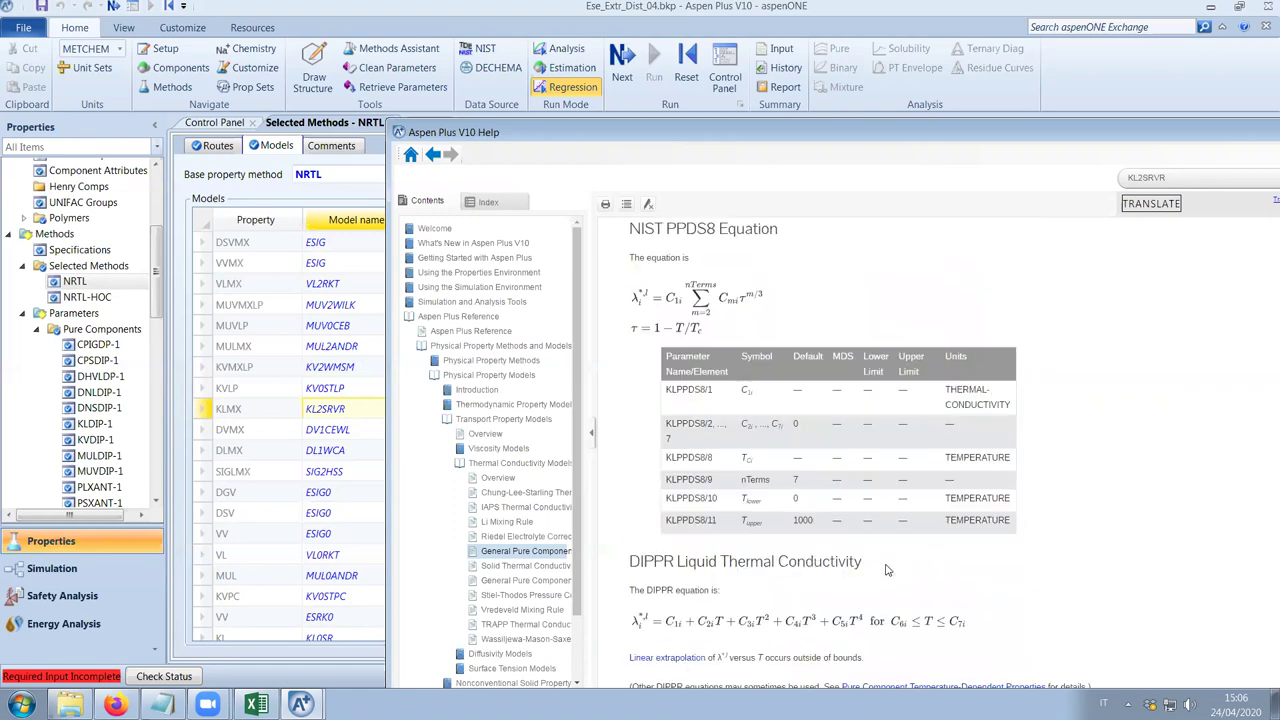
pyautogui.scroll(-3, 885, 570)
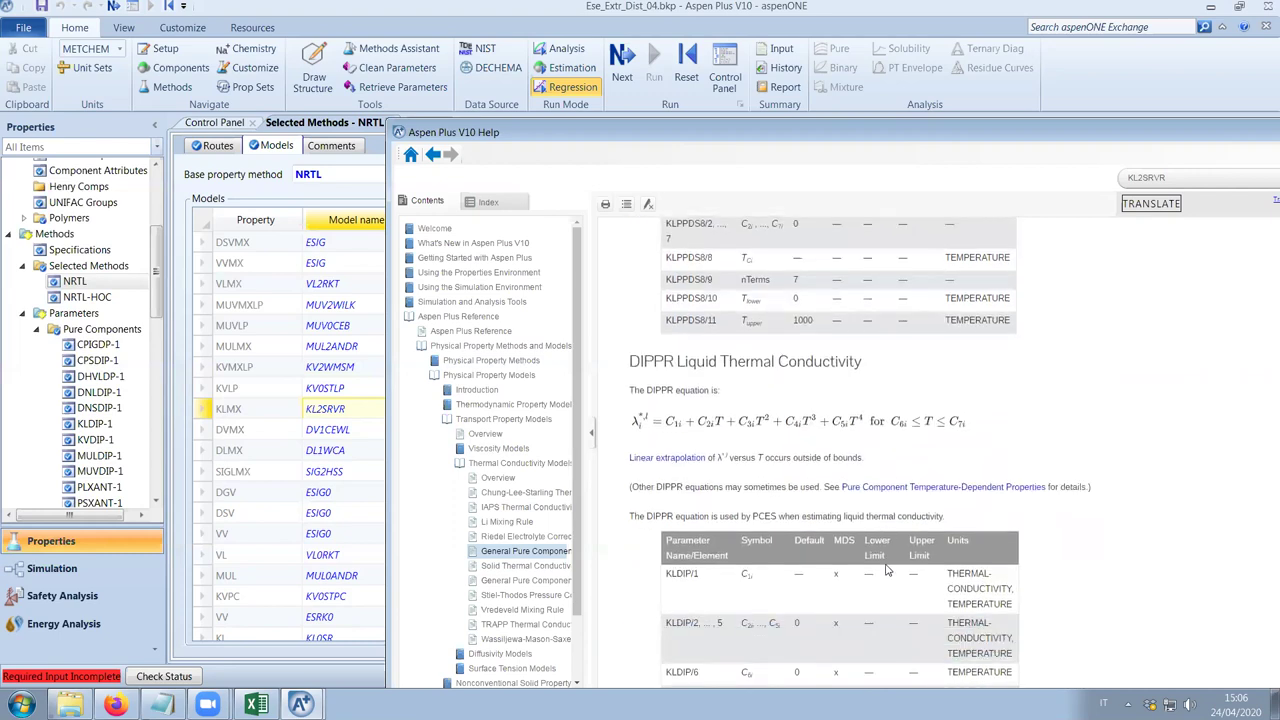
pyautogui.scroll(-1, 885, 570)
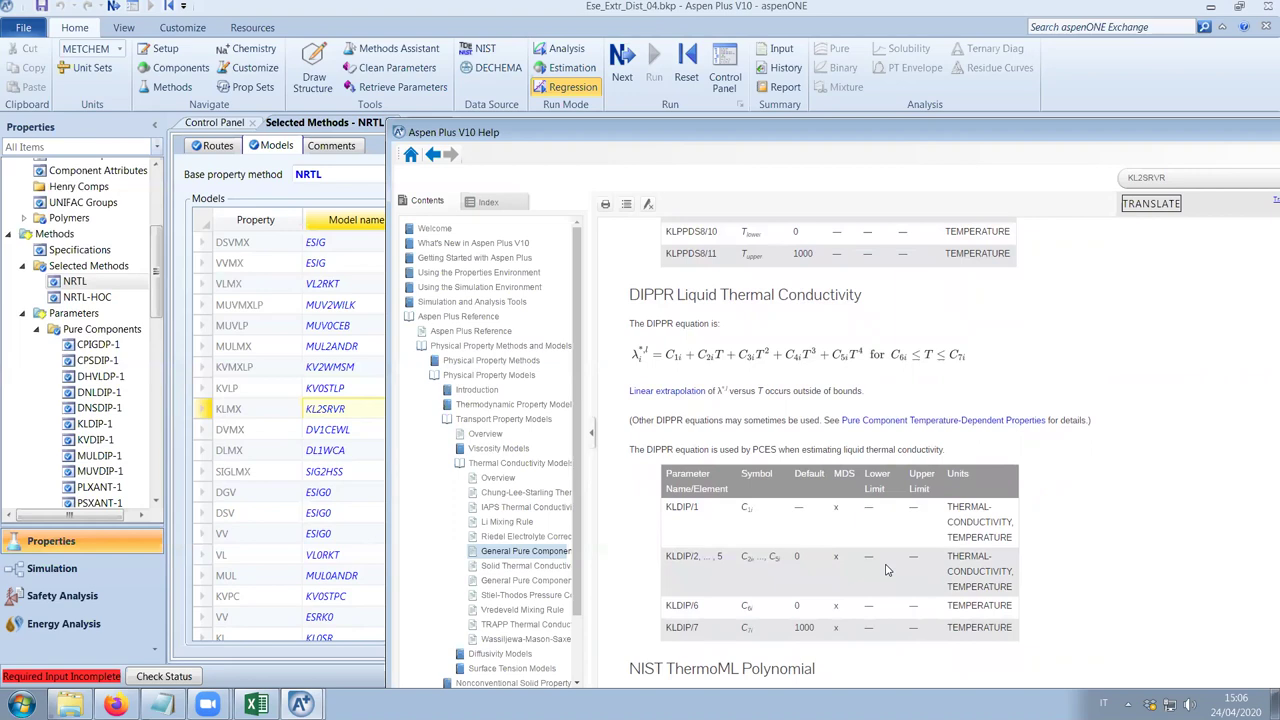
pyautogui.scroll(5, 885, 570)
pyautogui.scroll(-11, 885, 566)
pyautogui.scroll(-2, 885, 566)
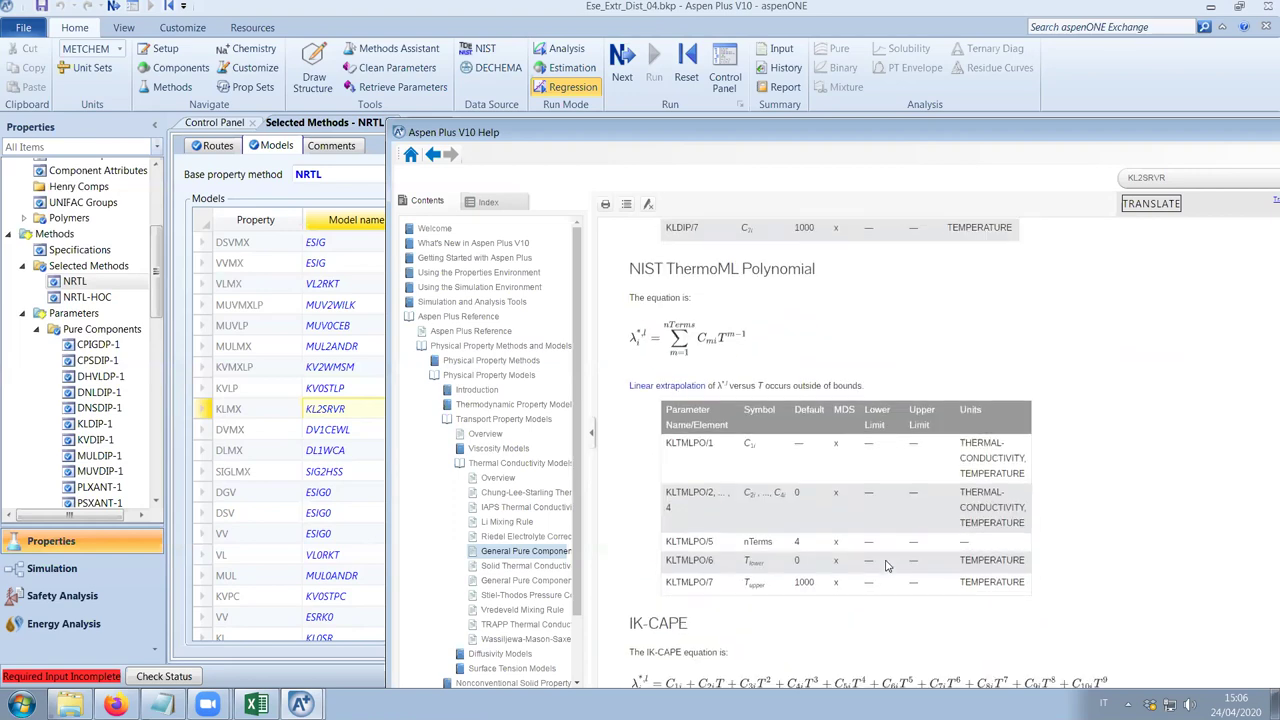
pyautogui.doubleClick(1192, 140)
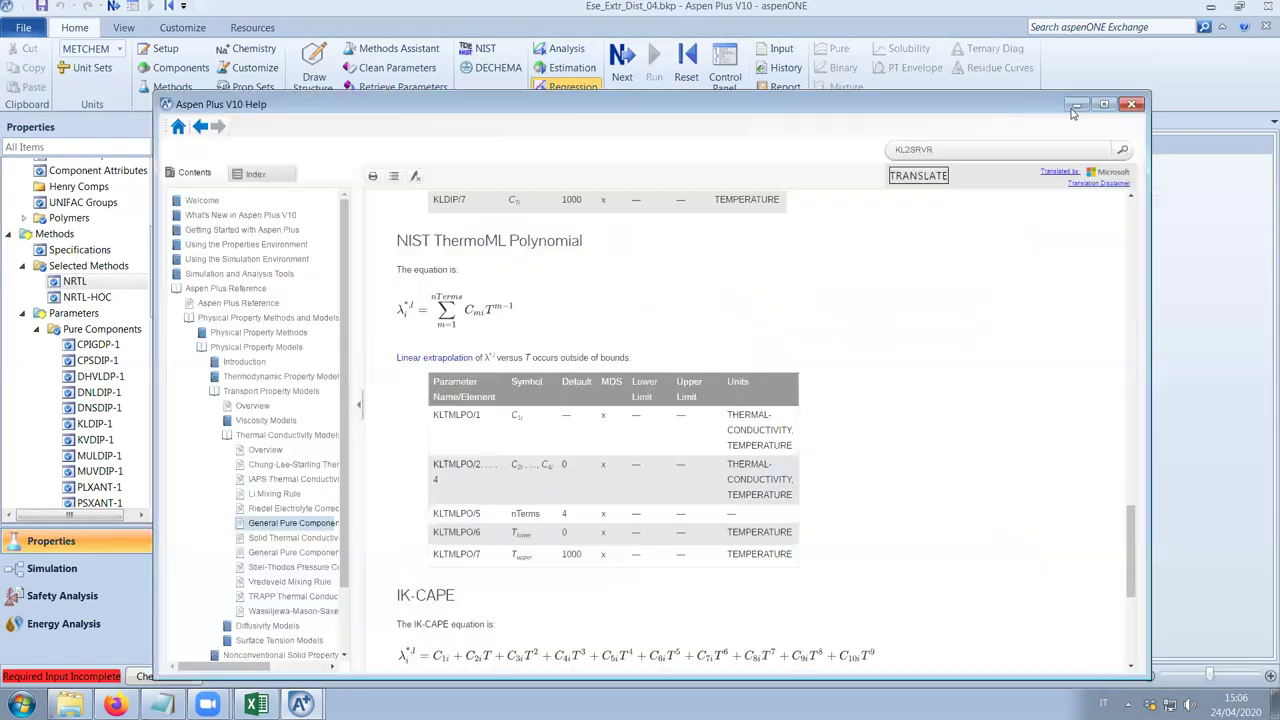
pyautogui.click(1074, 106)
# Set the COND case's regression parameter type to Binary parameter and browse the available binary parameter names.
pyautogui.click(420, 123)
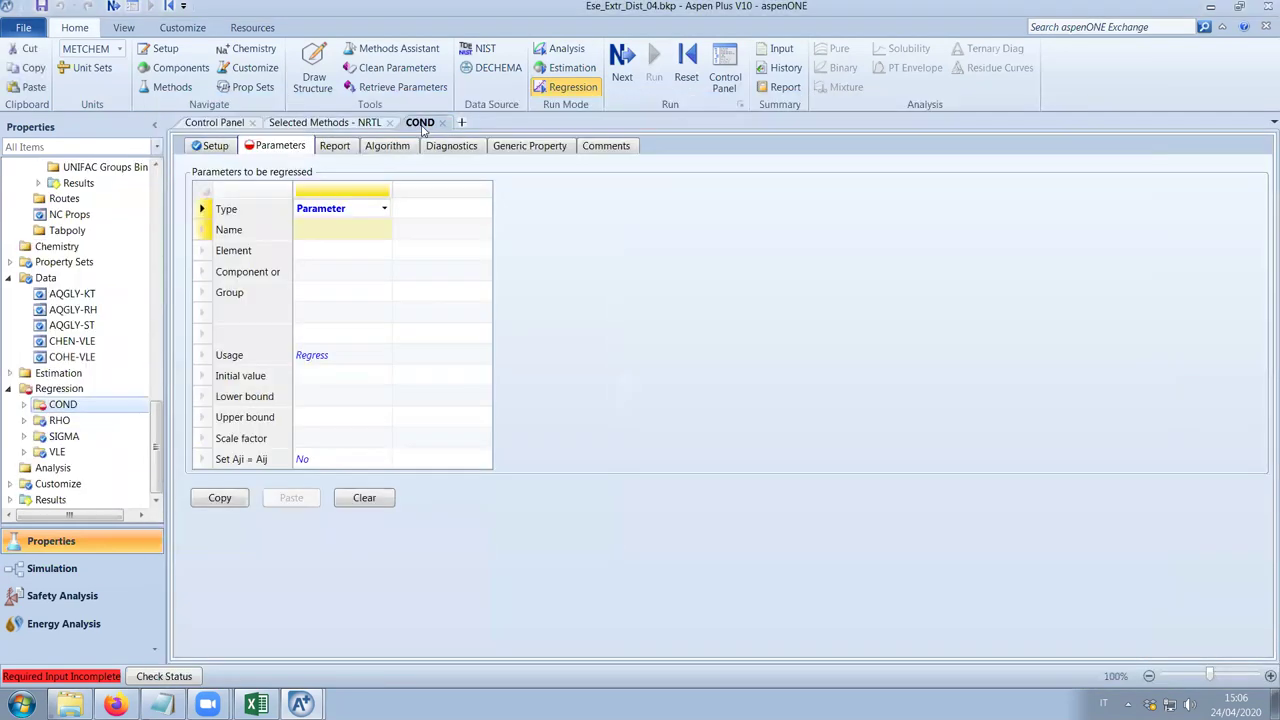
pyautogui.click(385, 209)
pyautogui.click(369, 238)
pyautogui.click(383, 231)
pyautogui.click(384, 230)
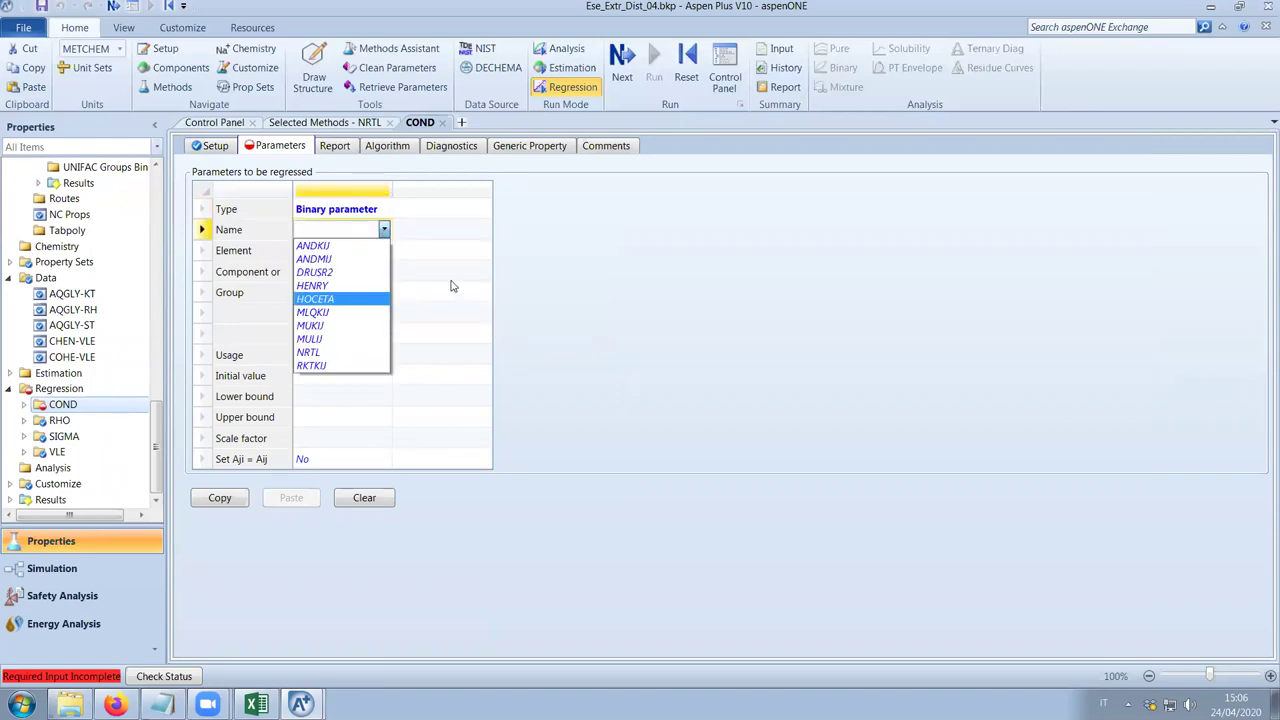
pyautogui.click(366, 303)
# Set the COND regression parameter type back to Parameter and look up KLDIP among the available names without choosing one.
pyautogui.click(384, 209)
pyautogui.click(360, 240)
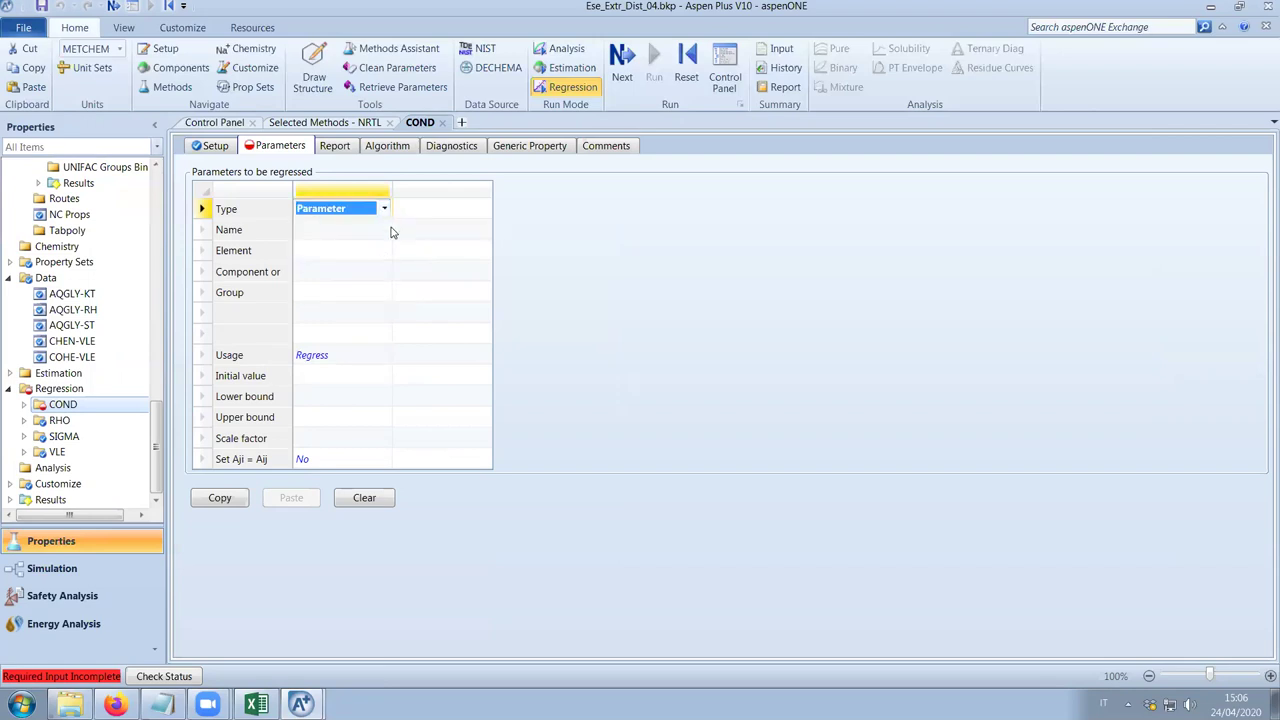
pyautogui.click(384, 231)
pyautogui.click(384, 232)
pyautogui.scroll(-10, 372, 350)
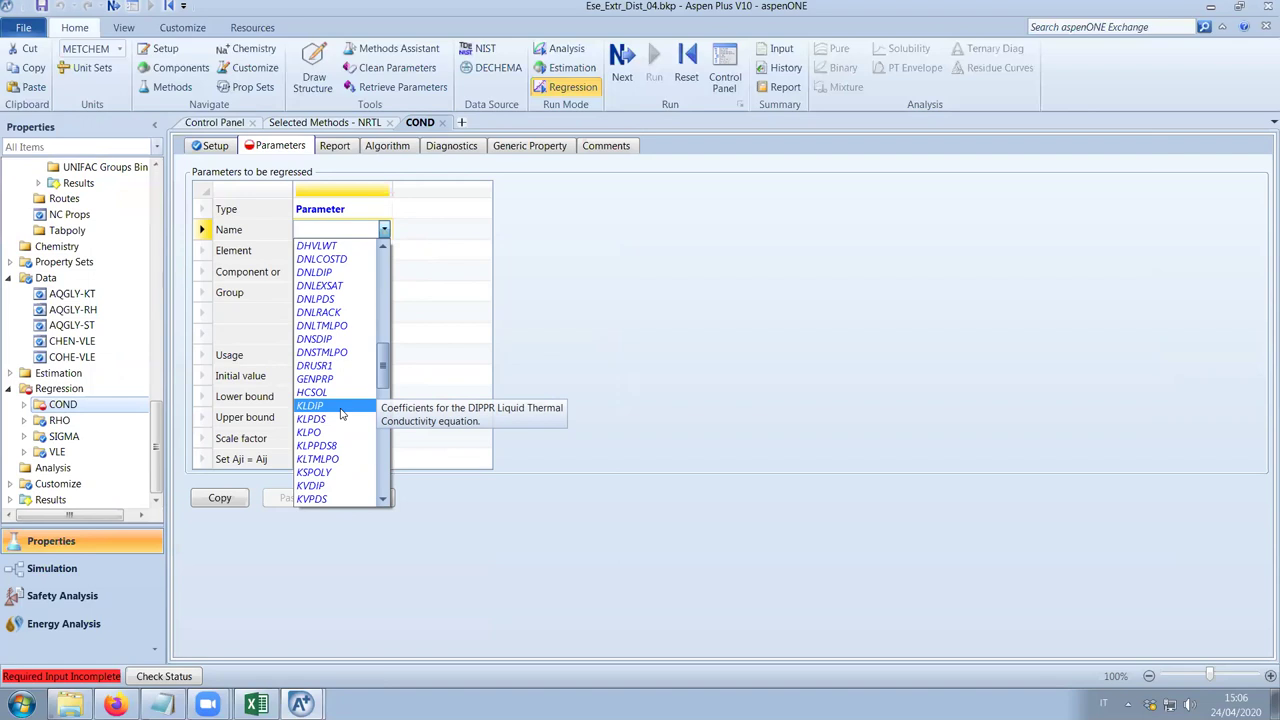
pyautogui.click(605, 545)
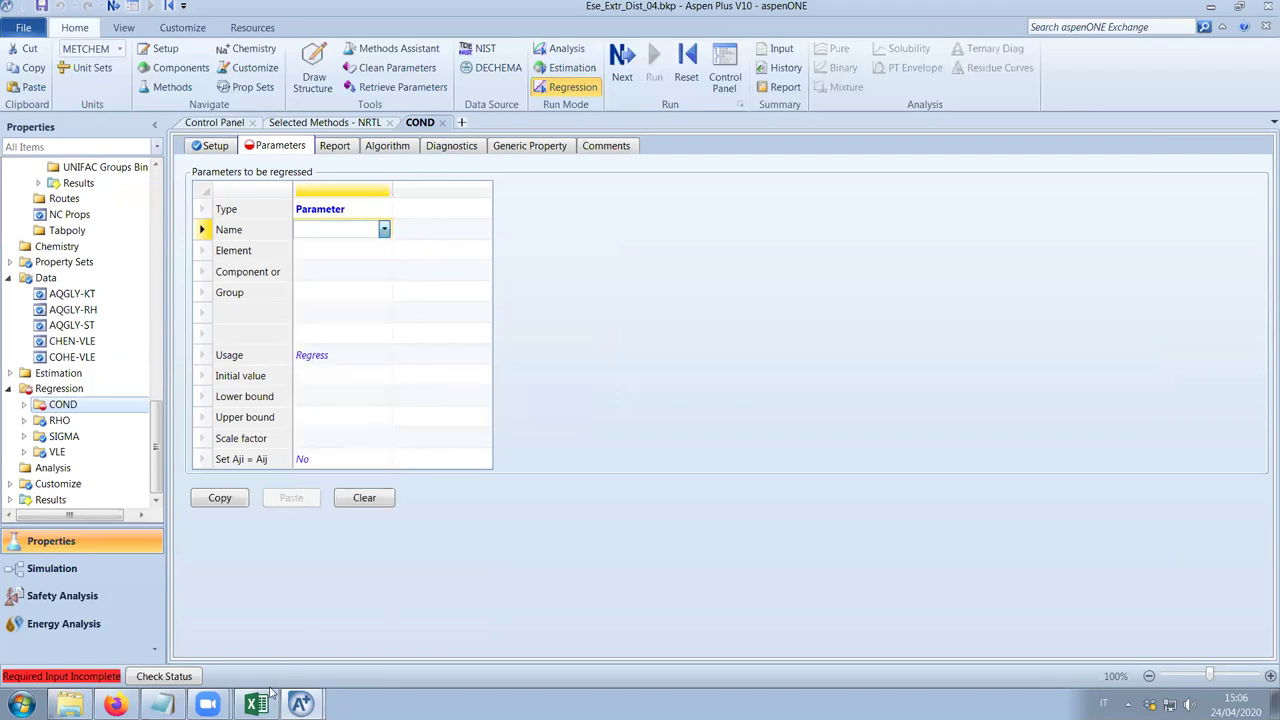
# Return to the help topic and review the DIPPR liquid thermal conductivity equation.
pyautogui.moveTo(300, 704)
pyautogui.click(322, 671)
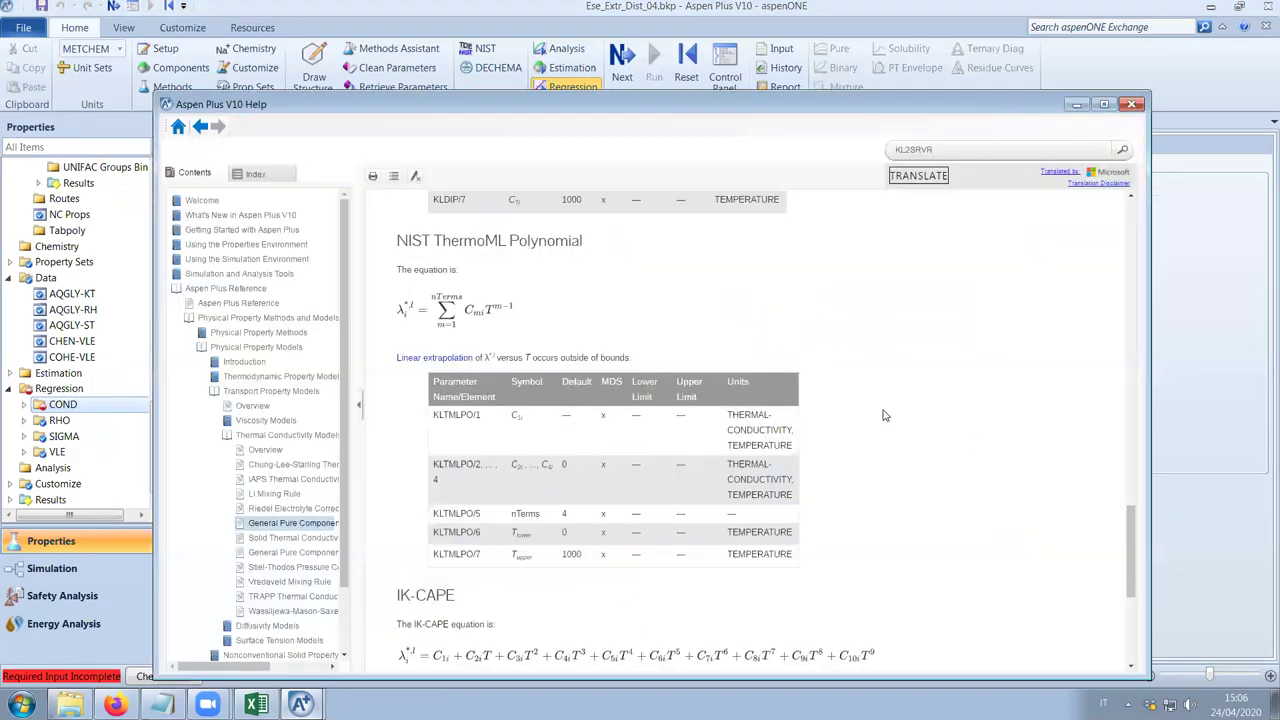
pyautogui.scroll(6, 866, 415)
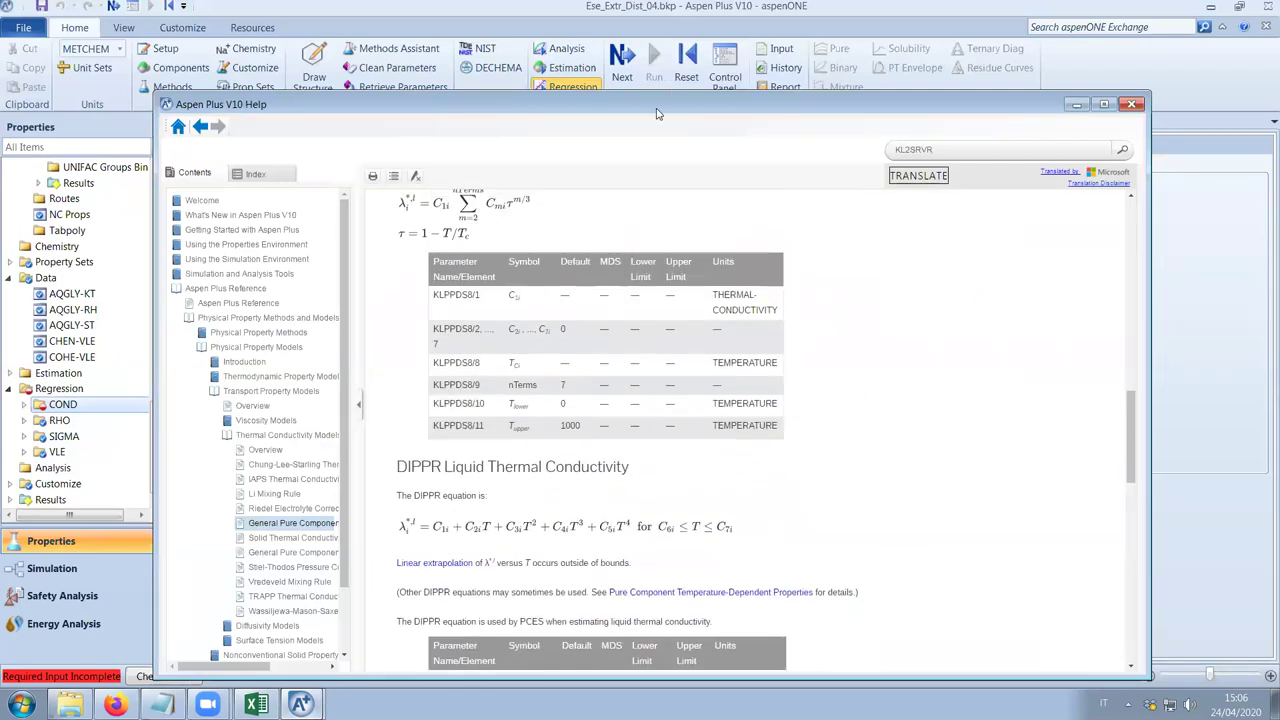
pyautogui.moveTo(657, 113); pyautogui.dragTo(858, 88)
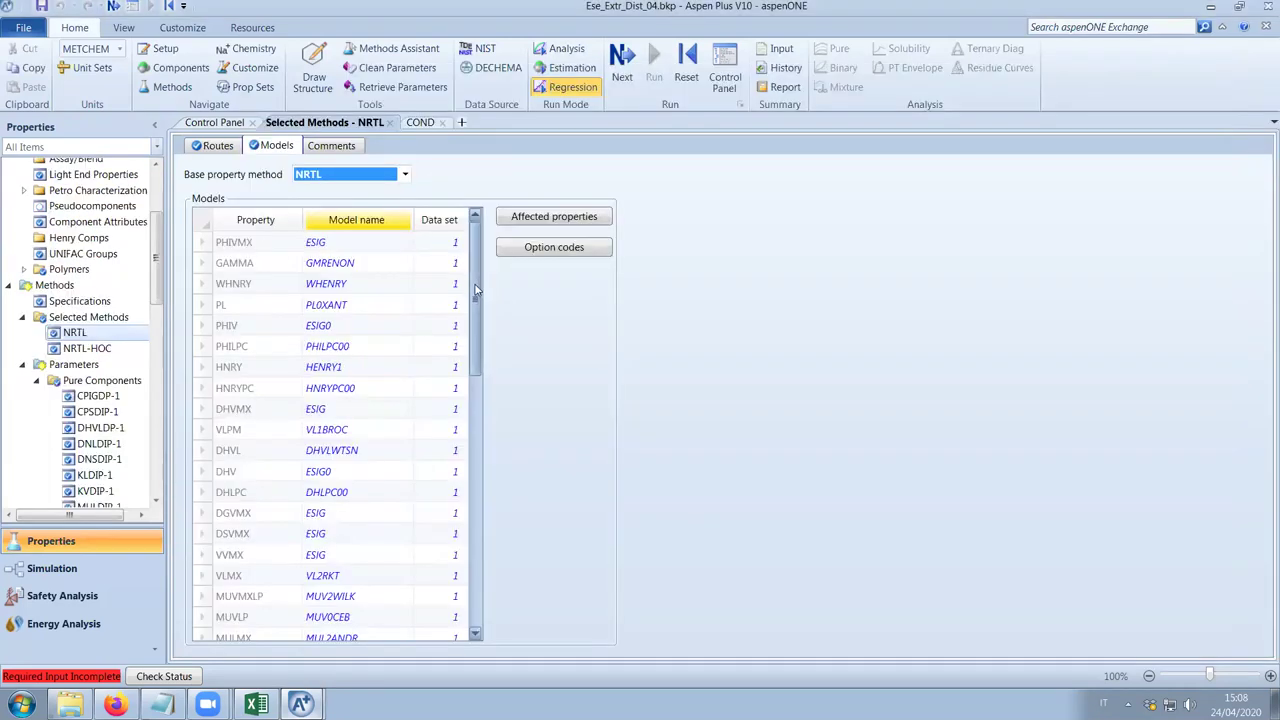
# Find the KLMX entry in the NRTL models list and show the method's mixture transport routes.
pyautogui.moveTo(475, 262); pyautogui.dragTo(471, 398)
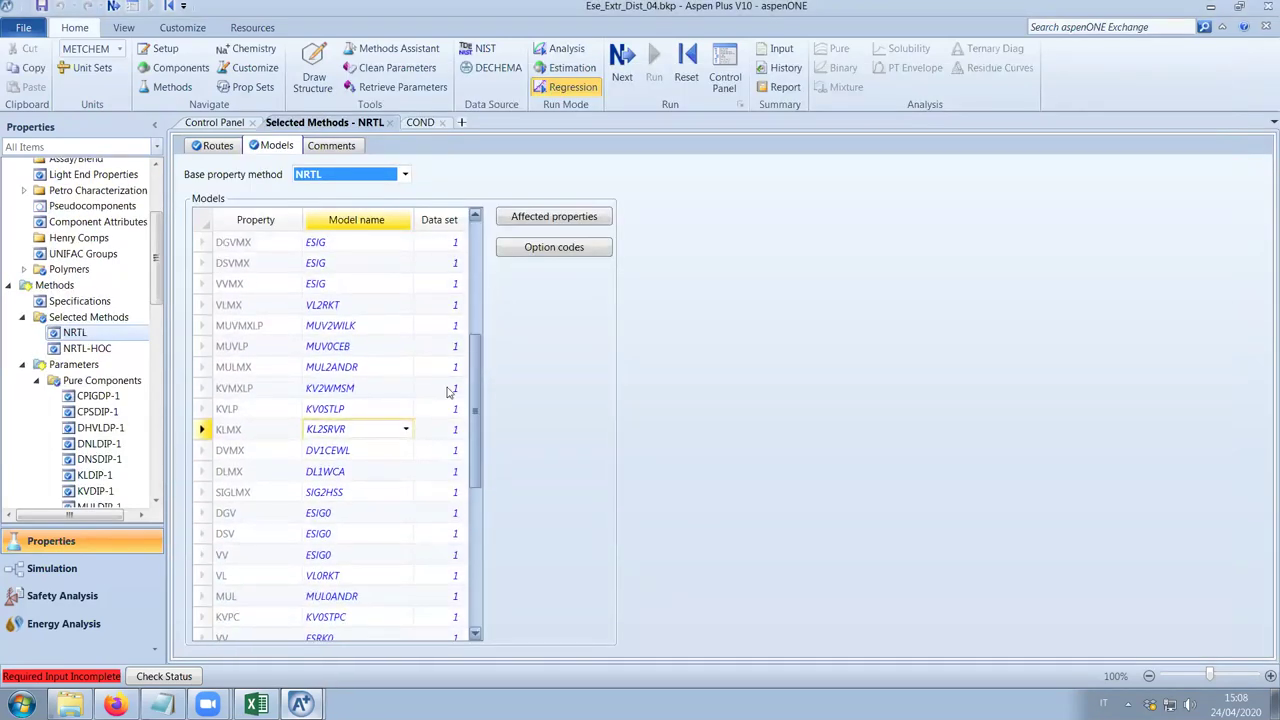
pyautogui.click(248, 412)
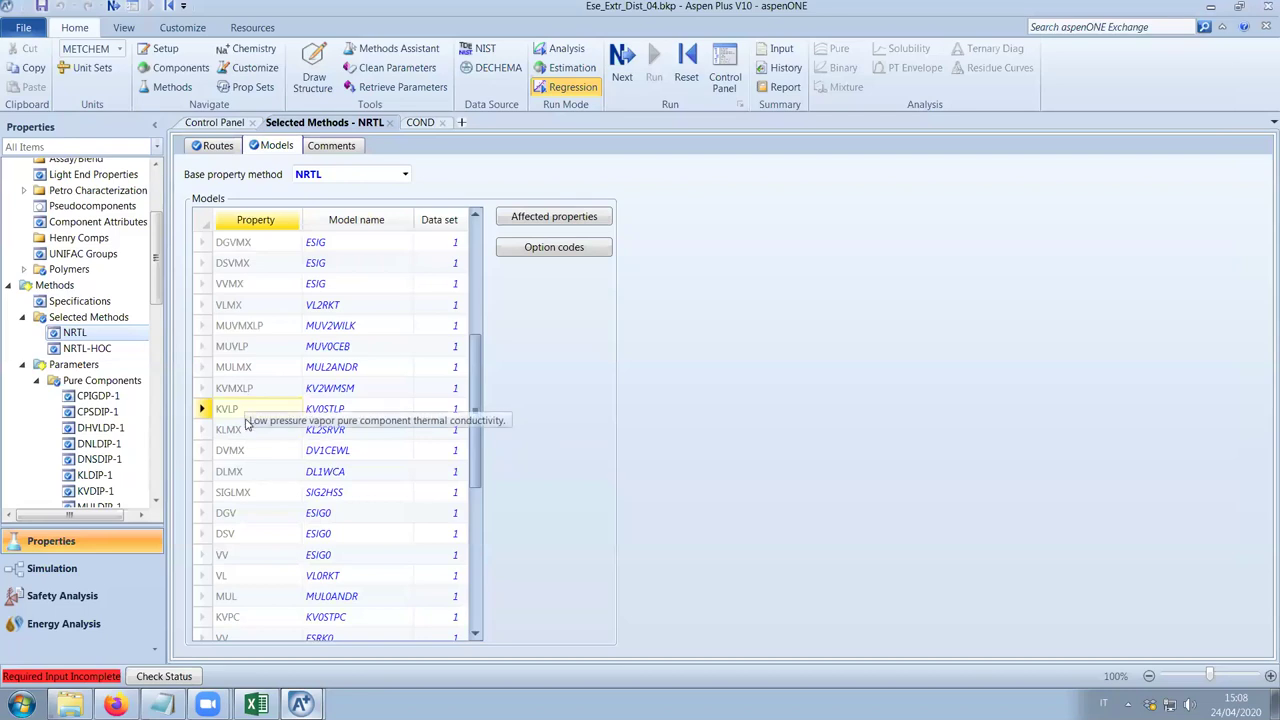
pyautogui.click(213, 145)
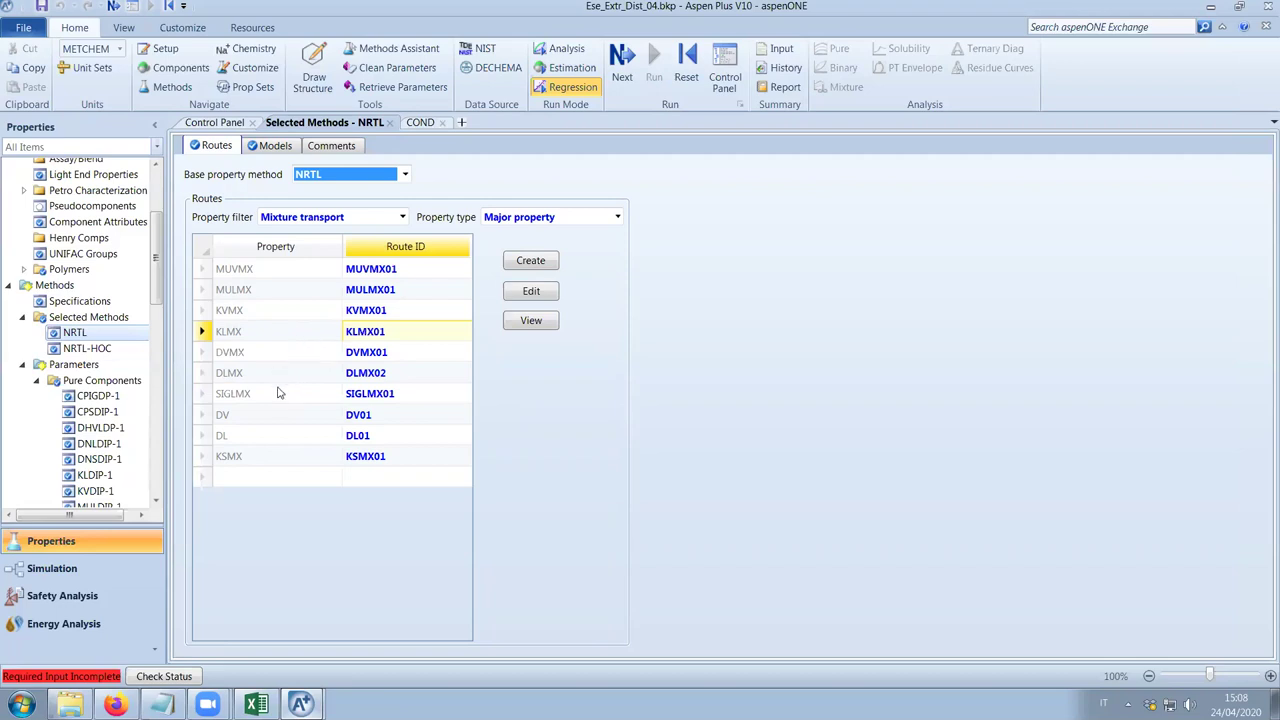
# Filter the NRTL method's routes to pure transport, keeping the property type at Major property.
pyautogui.click(617, 217)
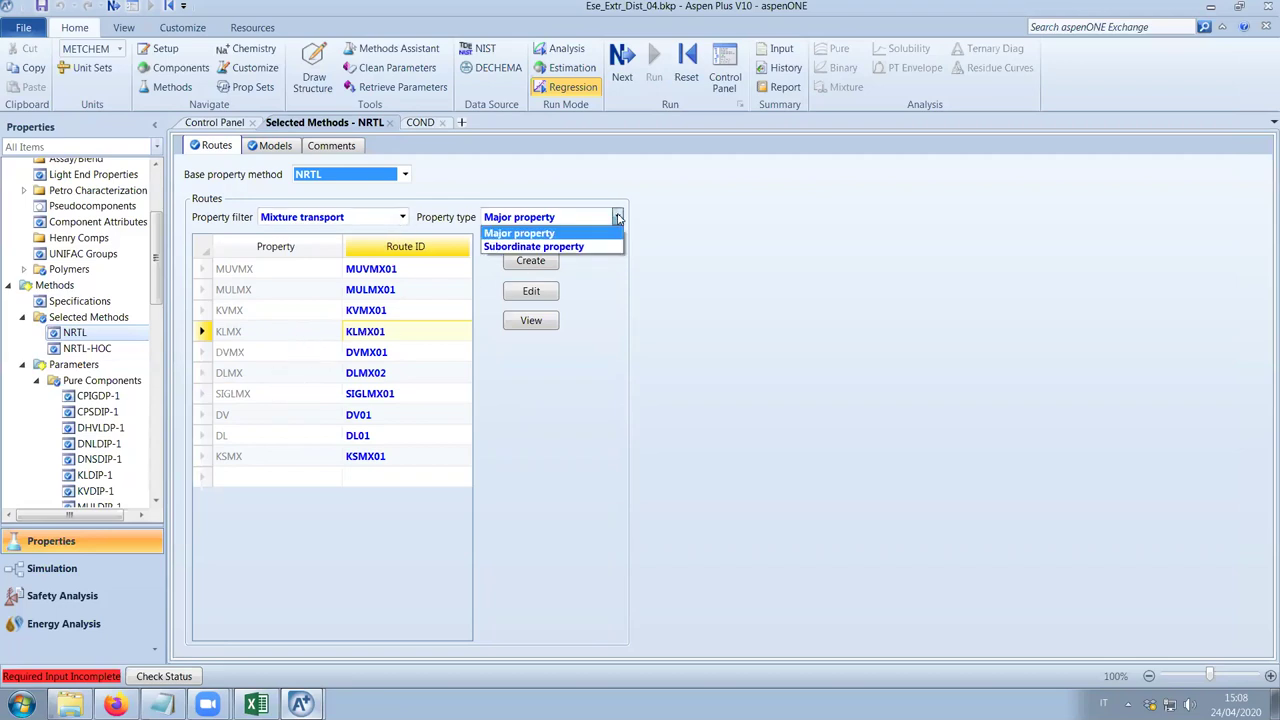
pyautogui.click(590, 229)
pyautogui.click(401, 217)
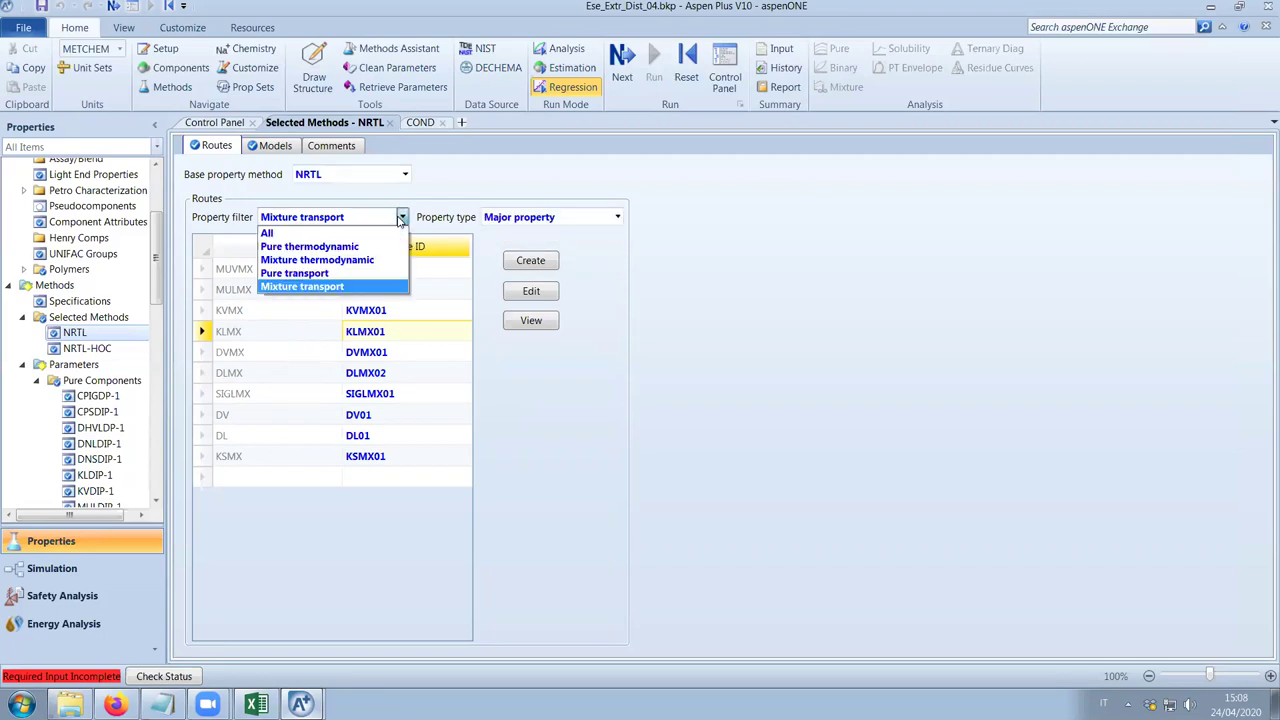
pyautogui.click(362, 274)
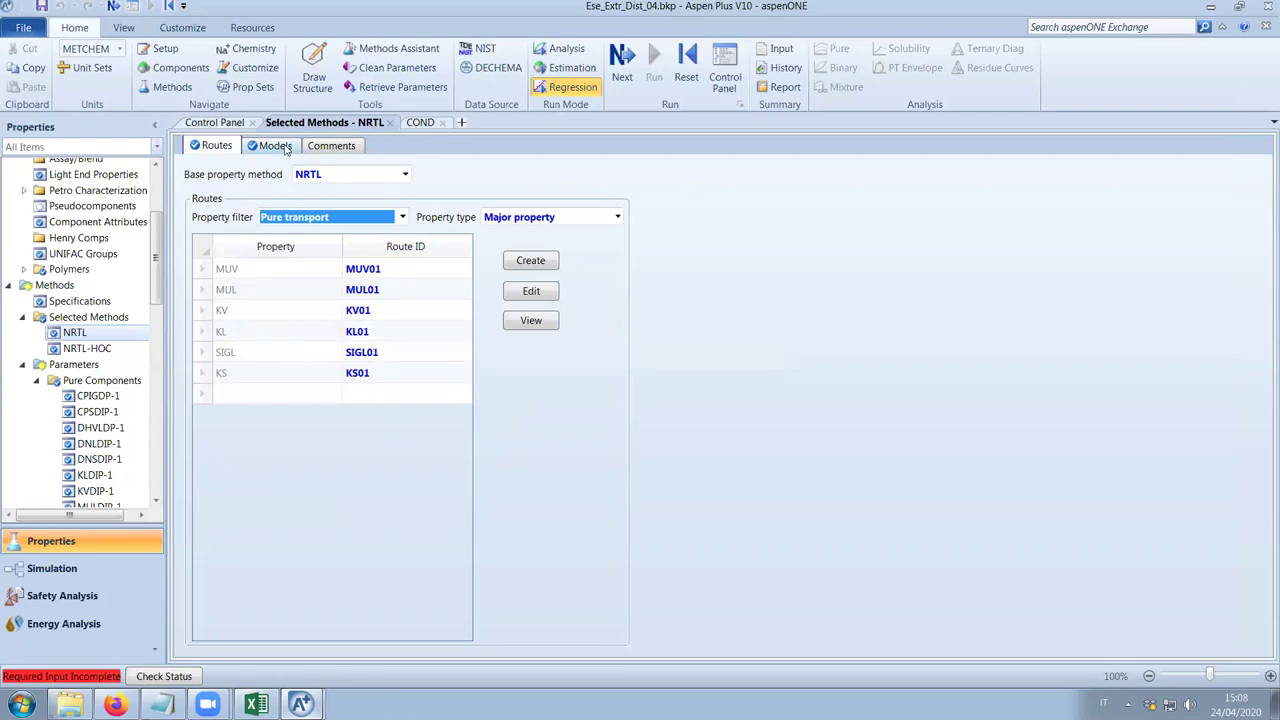
# Find the pure liquid thermal conductivity entry KL in the NRTL models list.
pyautogui.click(285, 148)
pyautogui.scroll(-1, 308, 377)
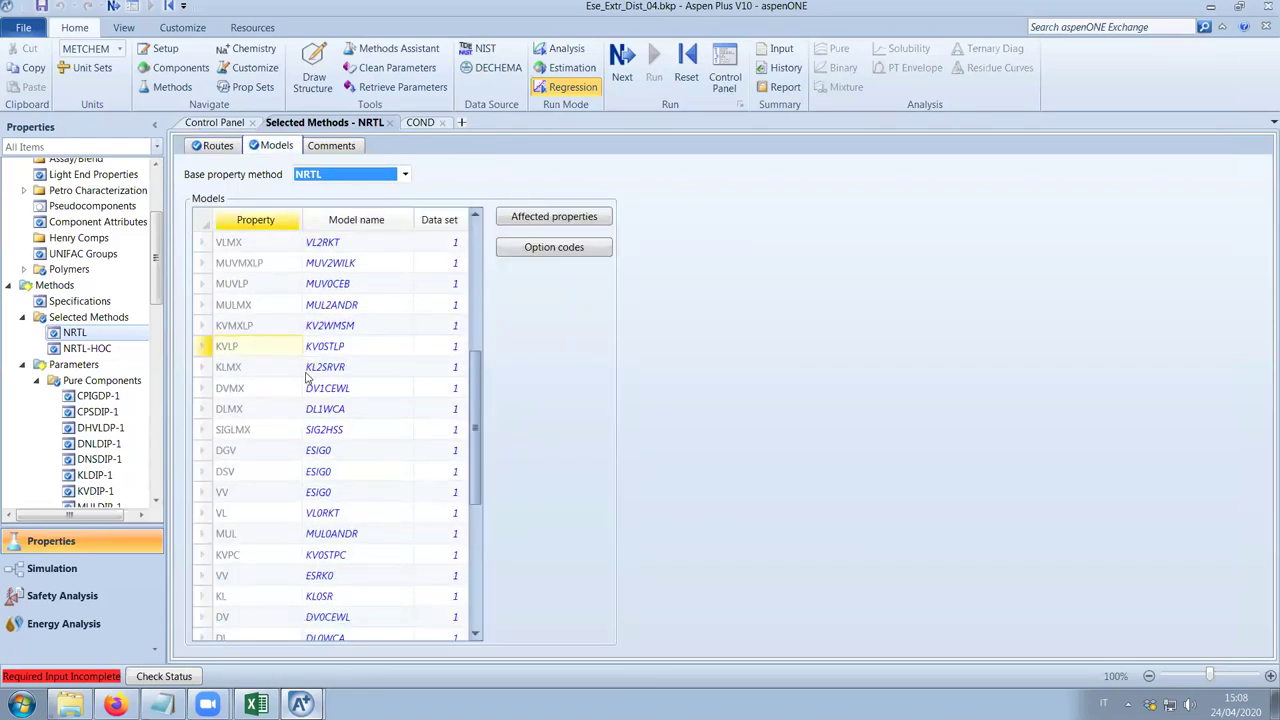
pyautogui.scroll(-1, 308, 377)
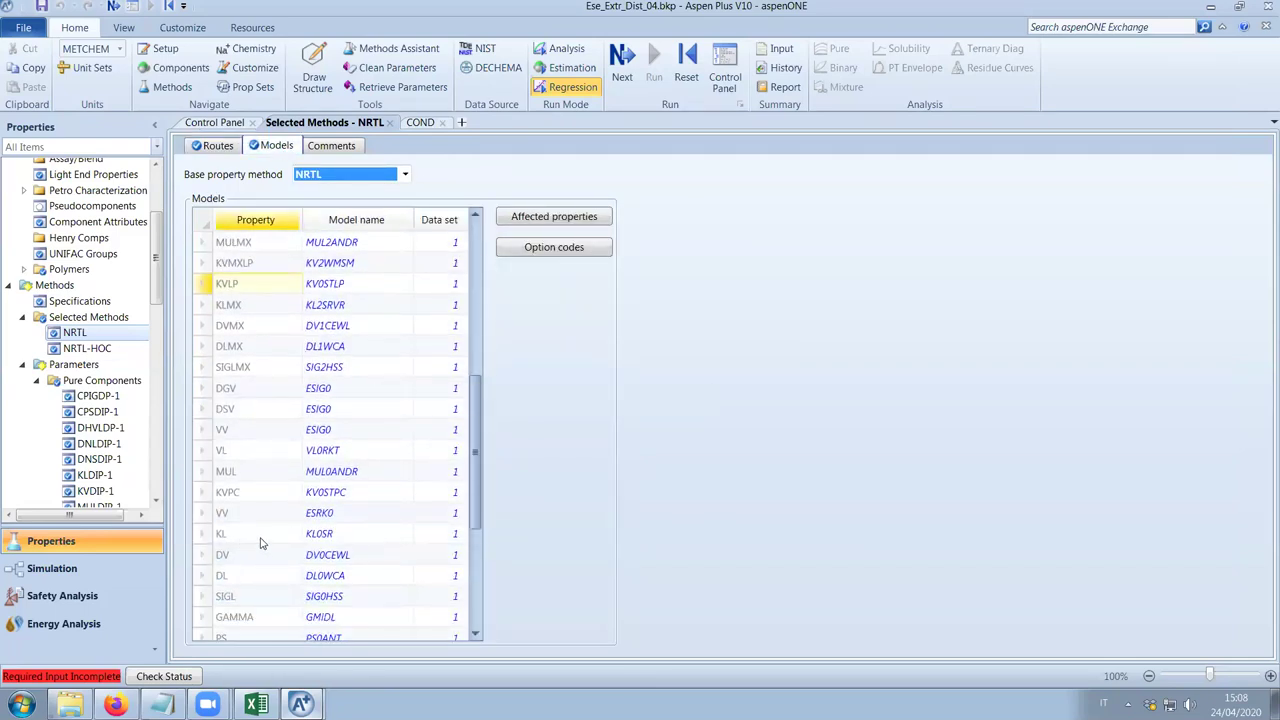
pyautogui.click(343, 537)
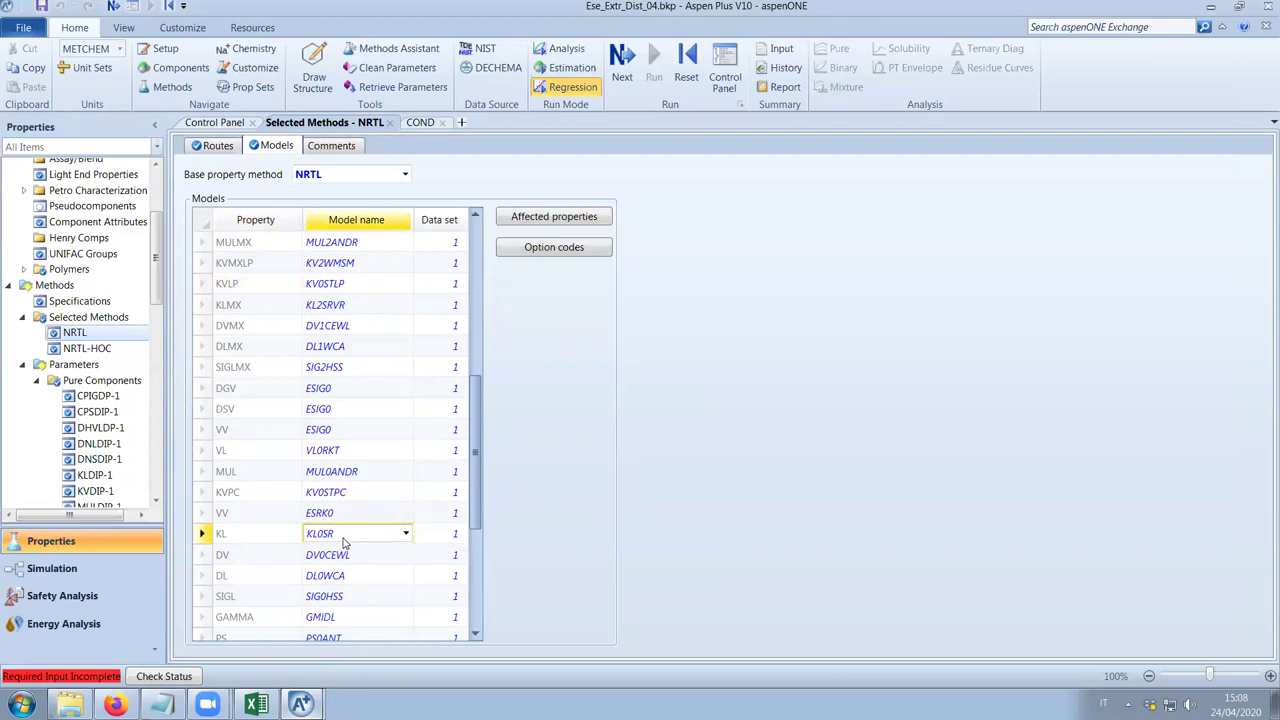
# Look through the alternative models available for KL and keep KL0SR selected.
pyautogui.click(406, 535)
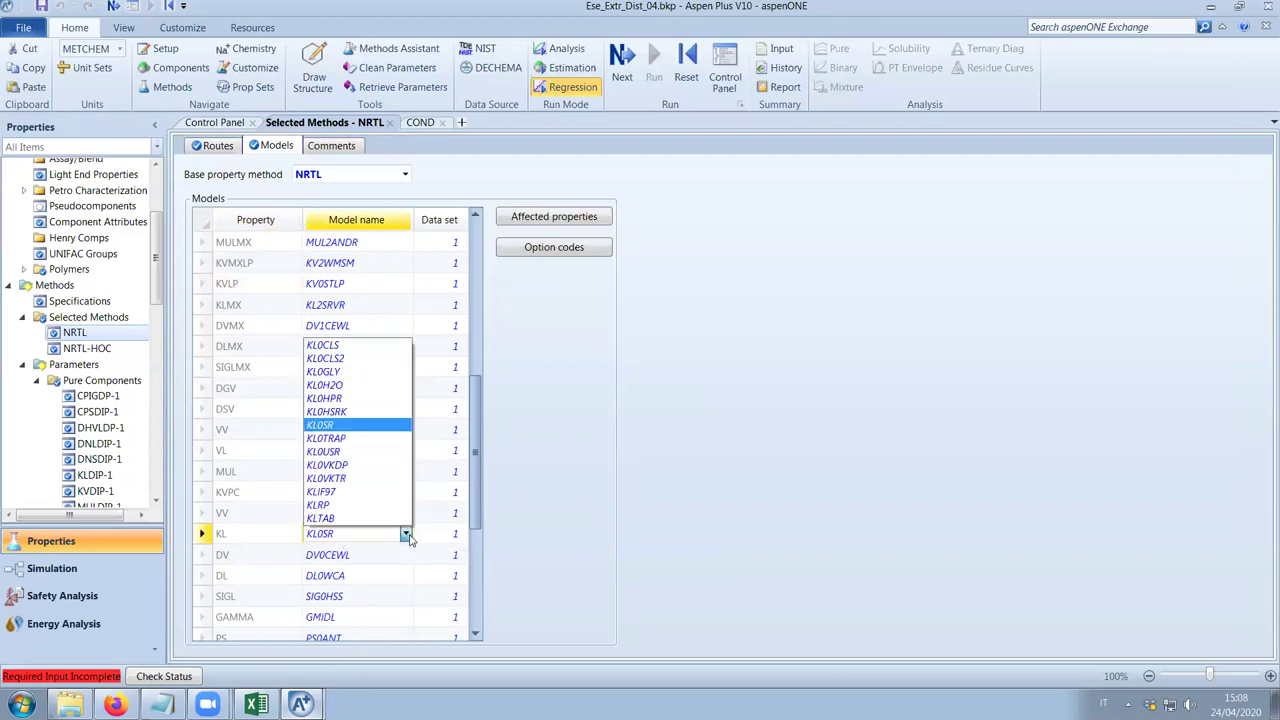
pyautogui.click(406, 535)
pyautogui.press('Return')
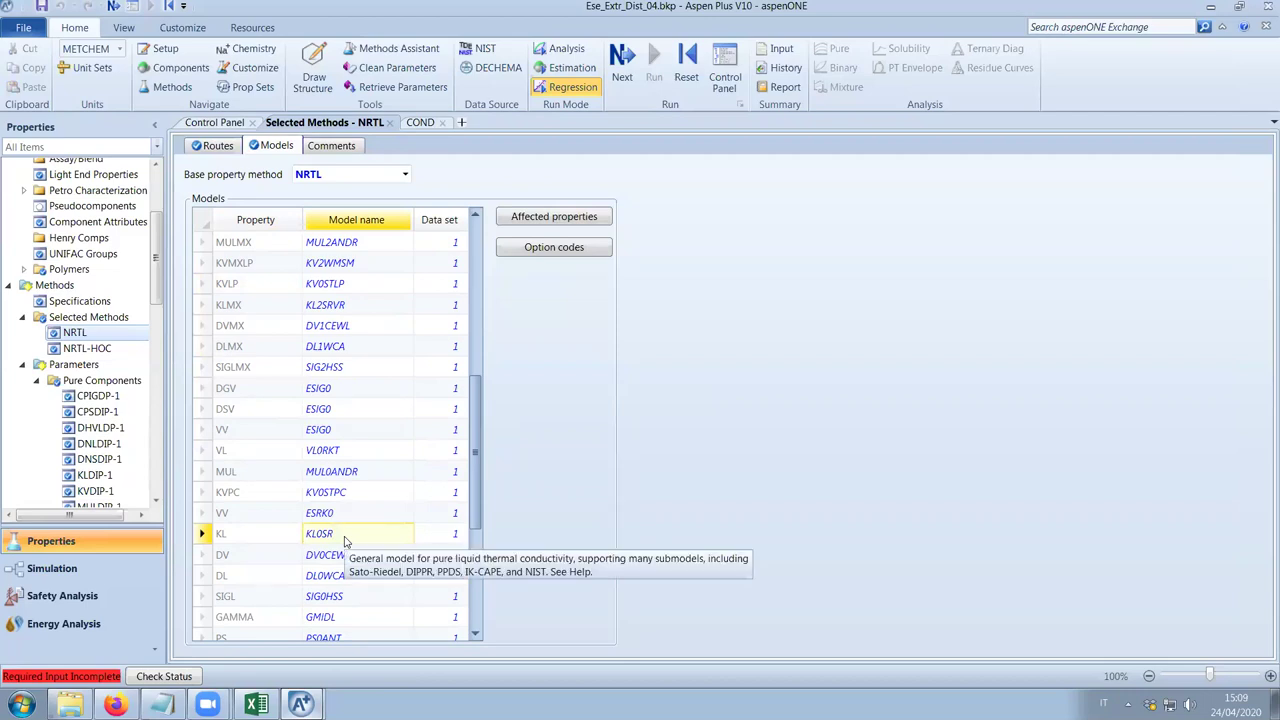
pyautogui.click(406, 537)
pyautogui.click(407, 537)
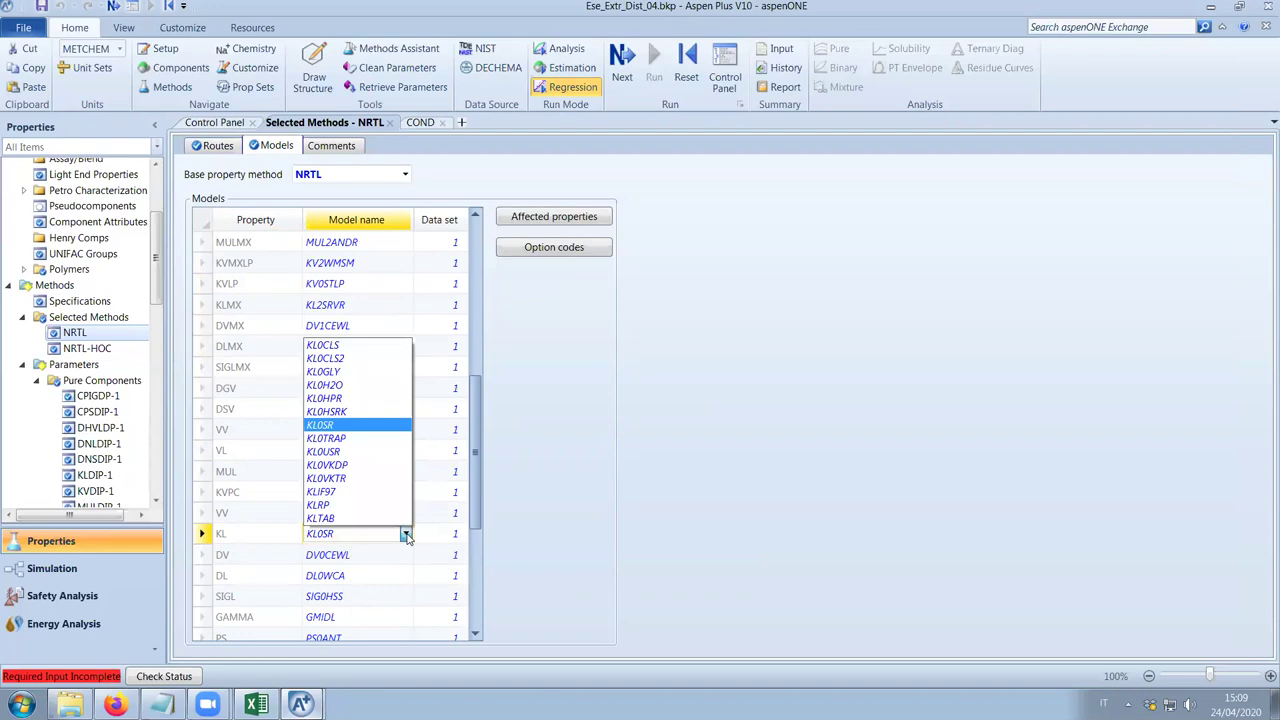
pyautogui.click(670, 513)
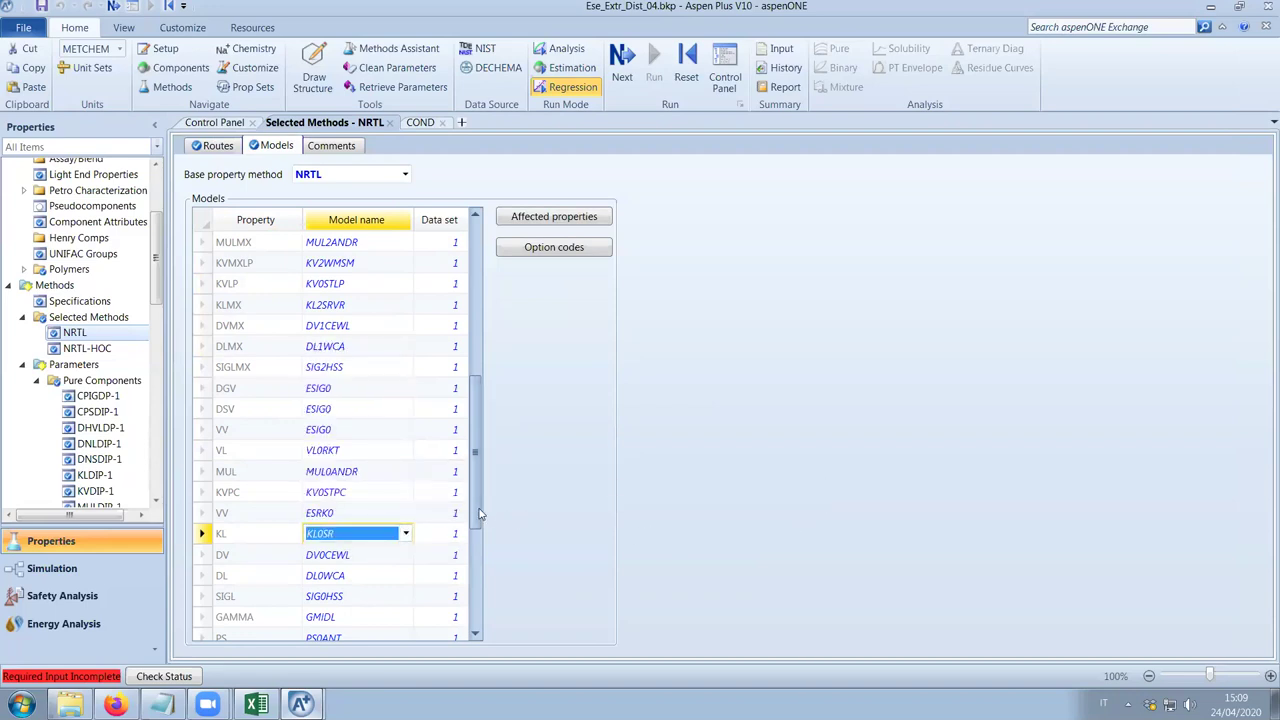
pyautogui.moveTo(479, 513); pyautogui.dragTo(479, 548)
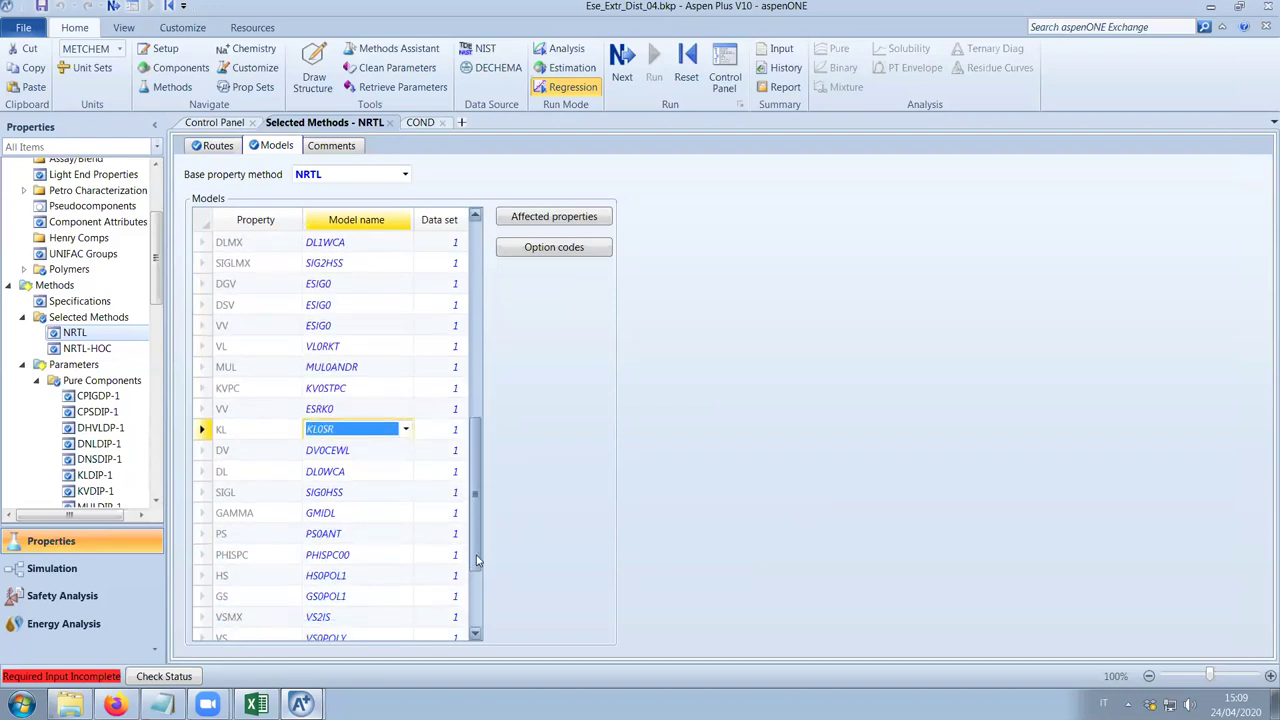
pyautogui.click(406, 430)
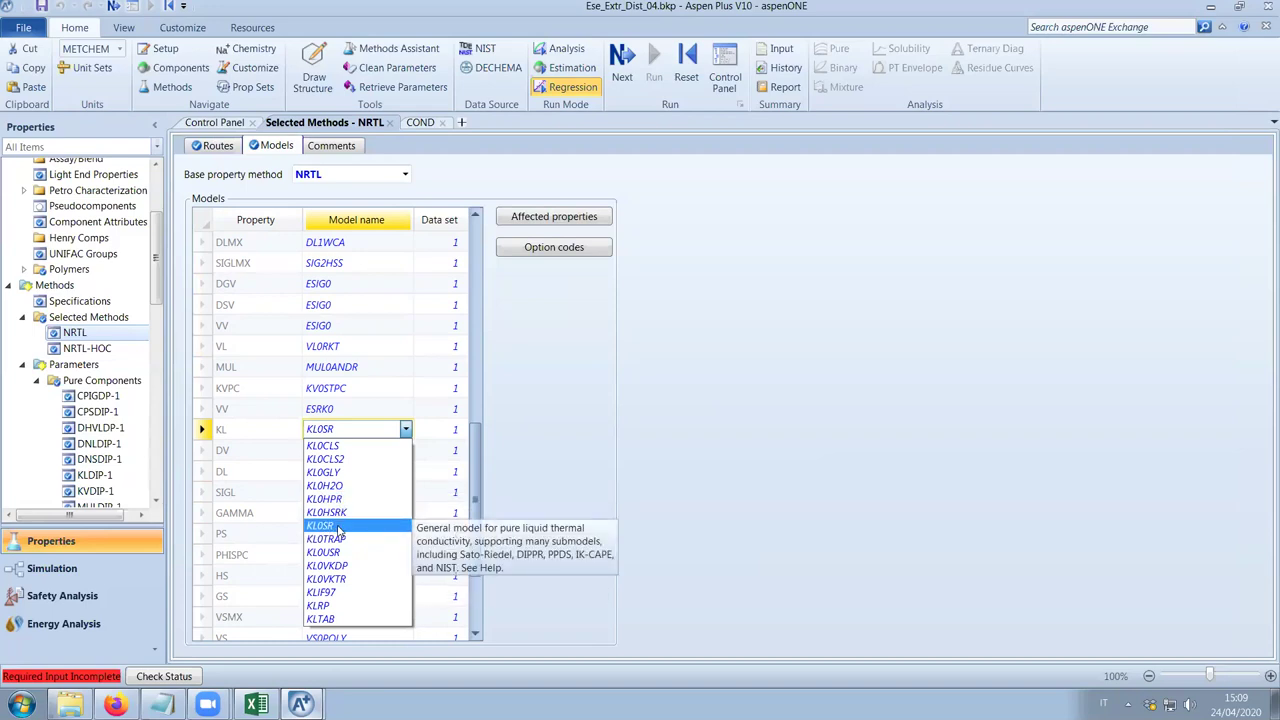
pyautogui.click(338, 527)
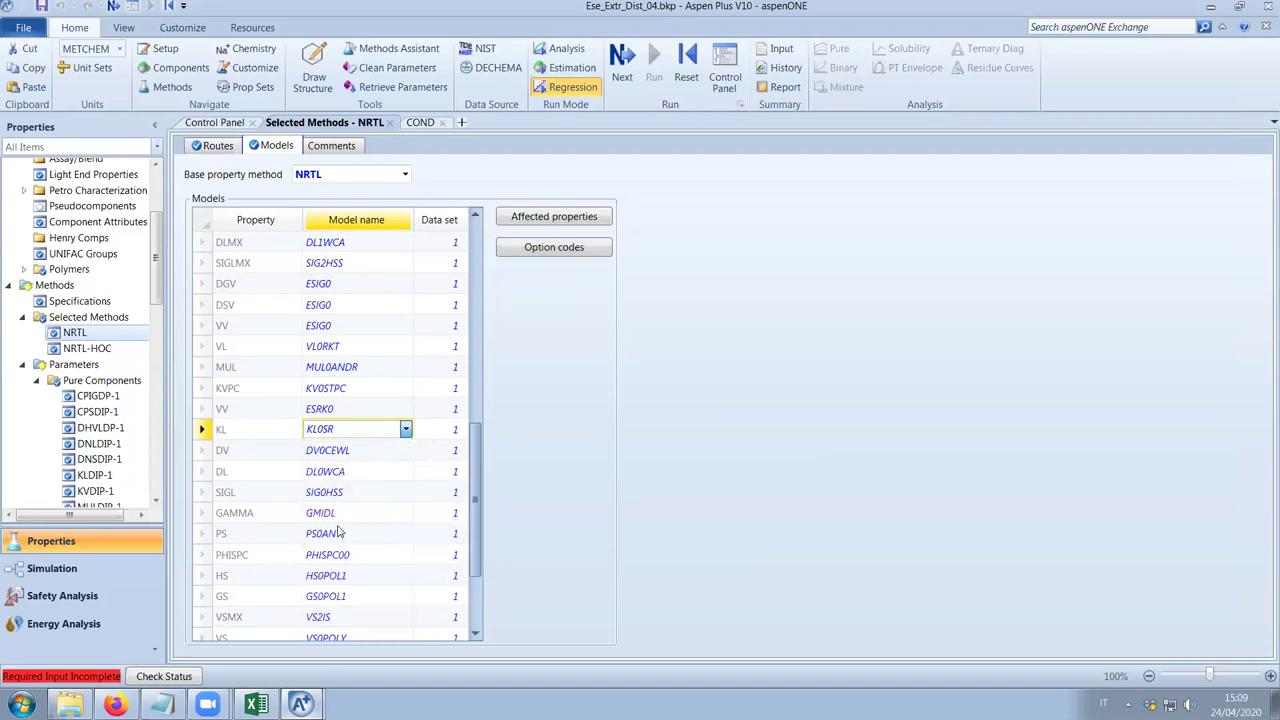
# Return to the COND regression case's parameters and choose KLDIP as the first parameter to regress.
pyautogui.click(420, 122)
pyautogui.click(273, 148)
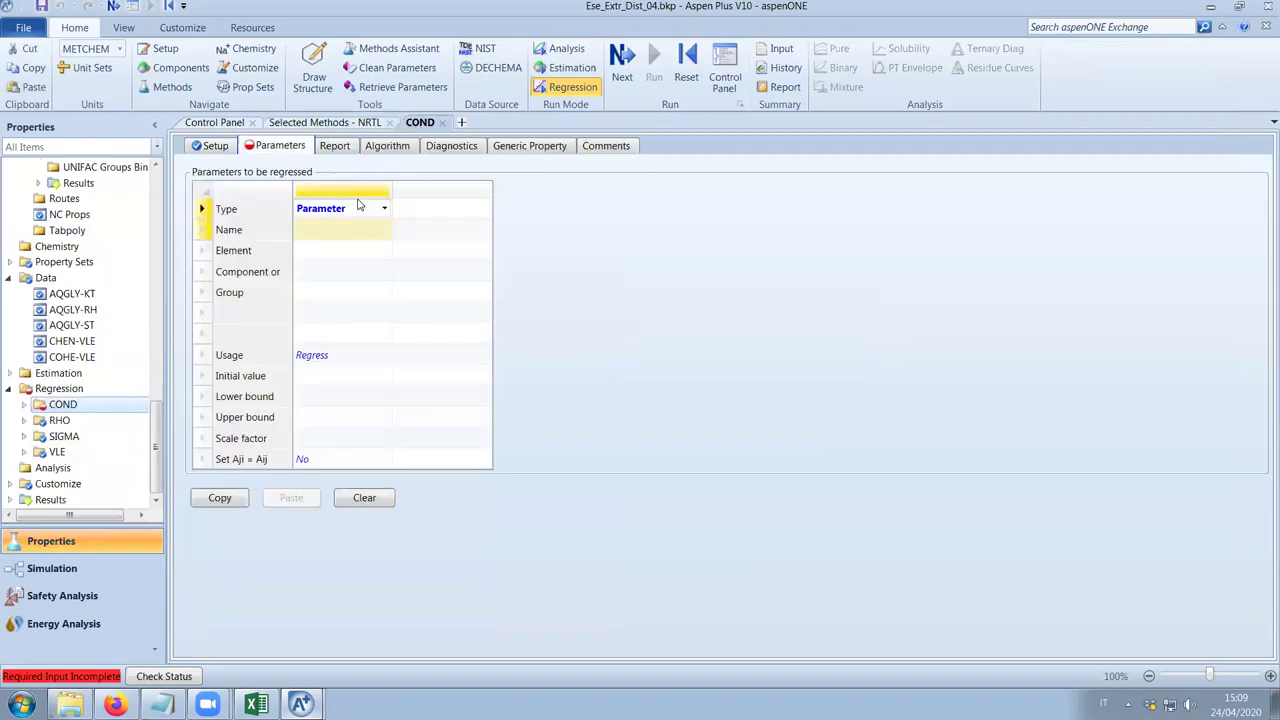
pyautogui.click(384, 231)
pyautogui.scroll(-10, 378, 297)
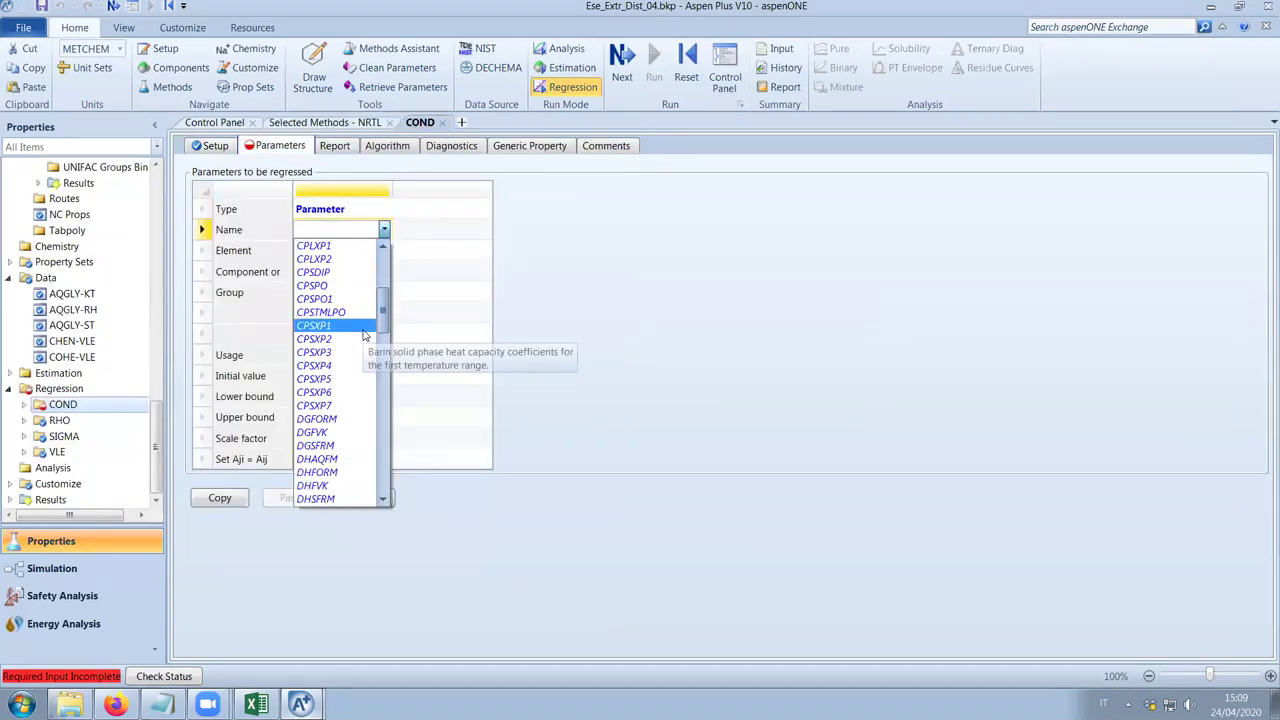
pyautogui.scroll(-1, 363, 335)
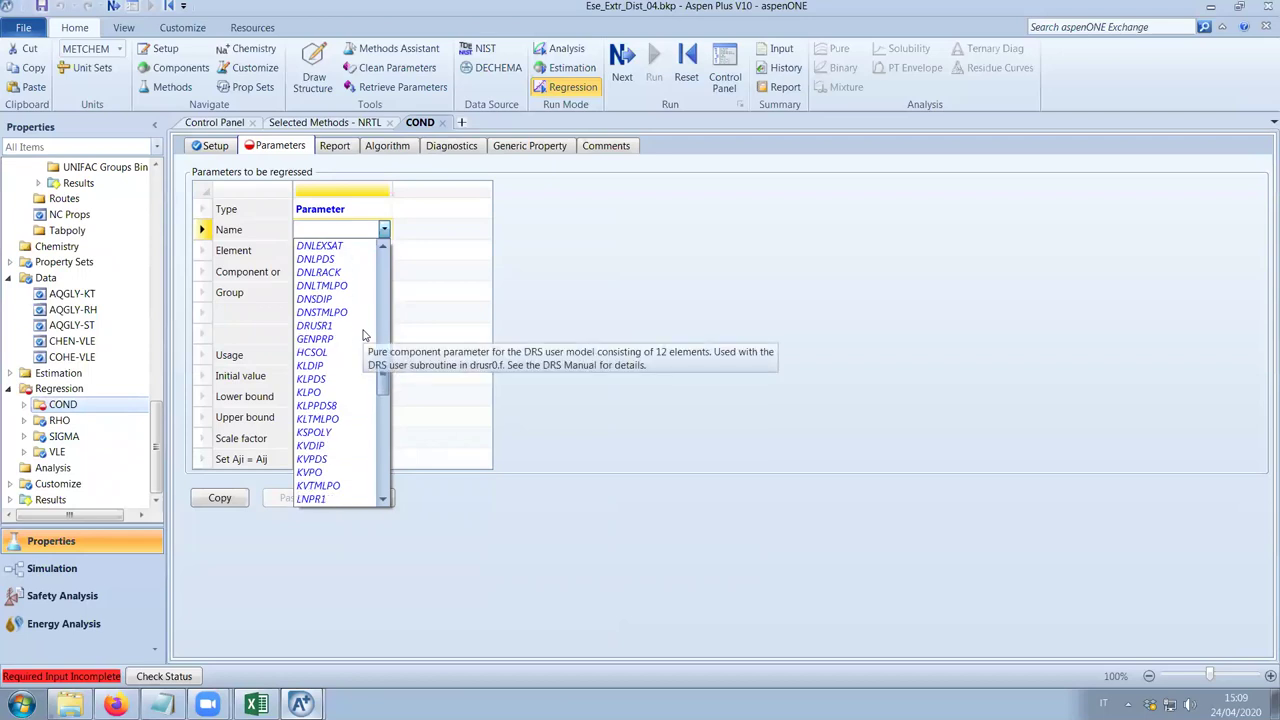
pyautogui.click(328, 367)
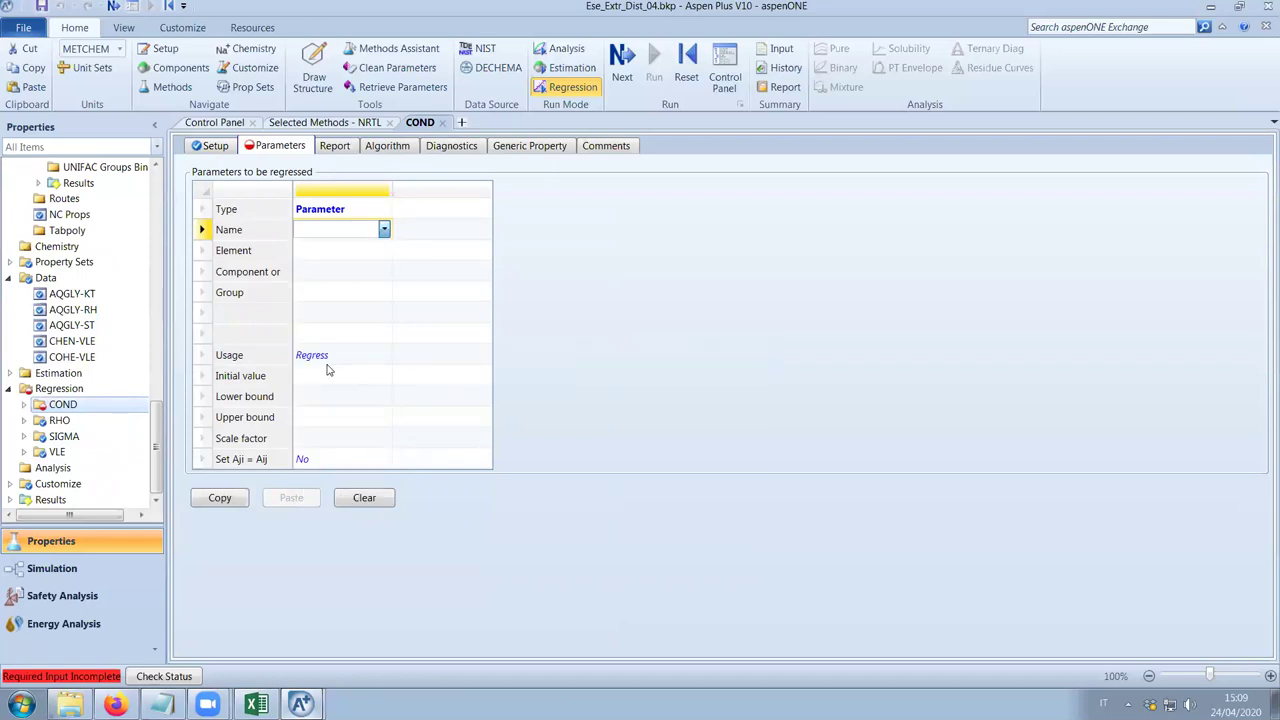
# Assign the first KLDIP parameter to component GLYCEROL and set its element to 1.
pyautogui.click(367, 258)
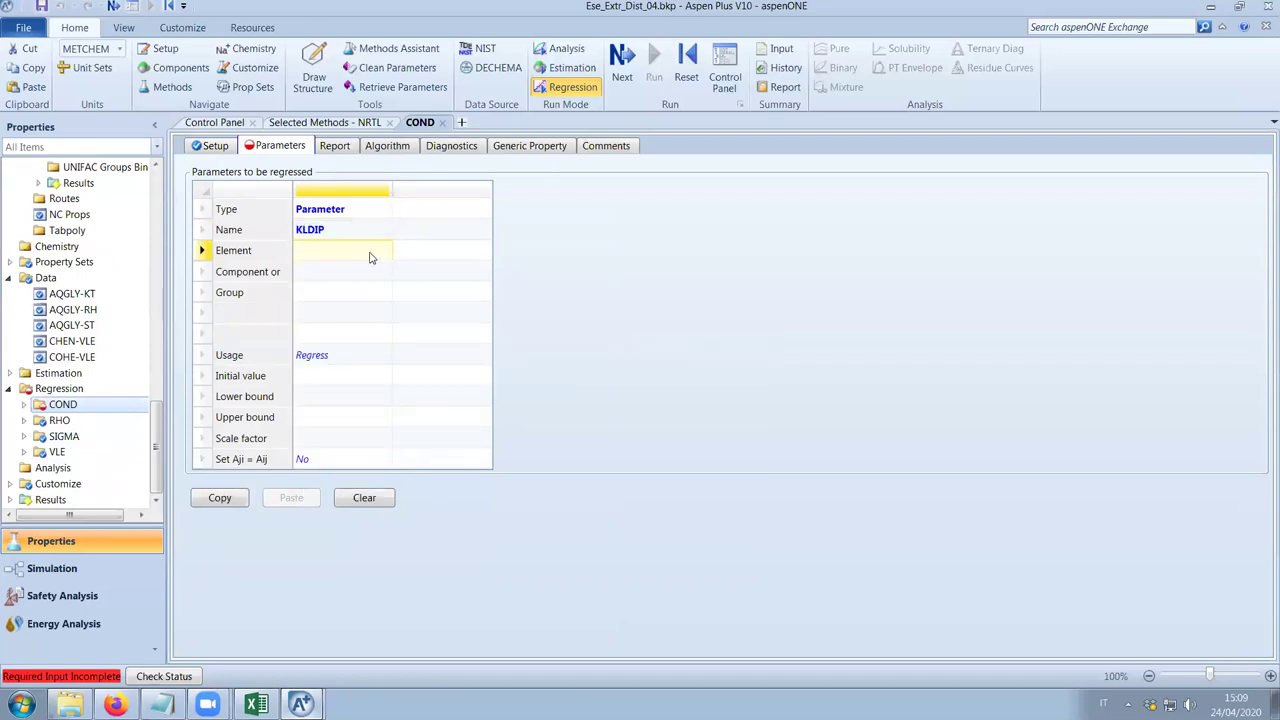
pyautogui.click(343, 276)
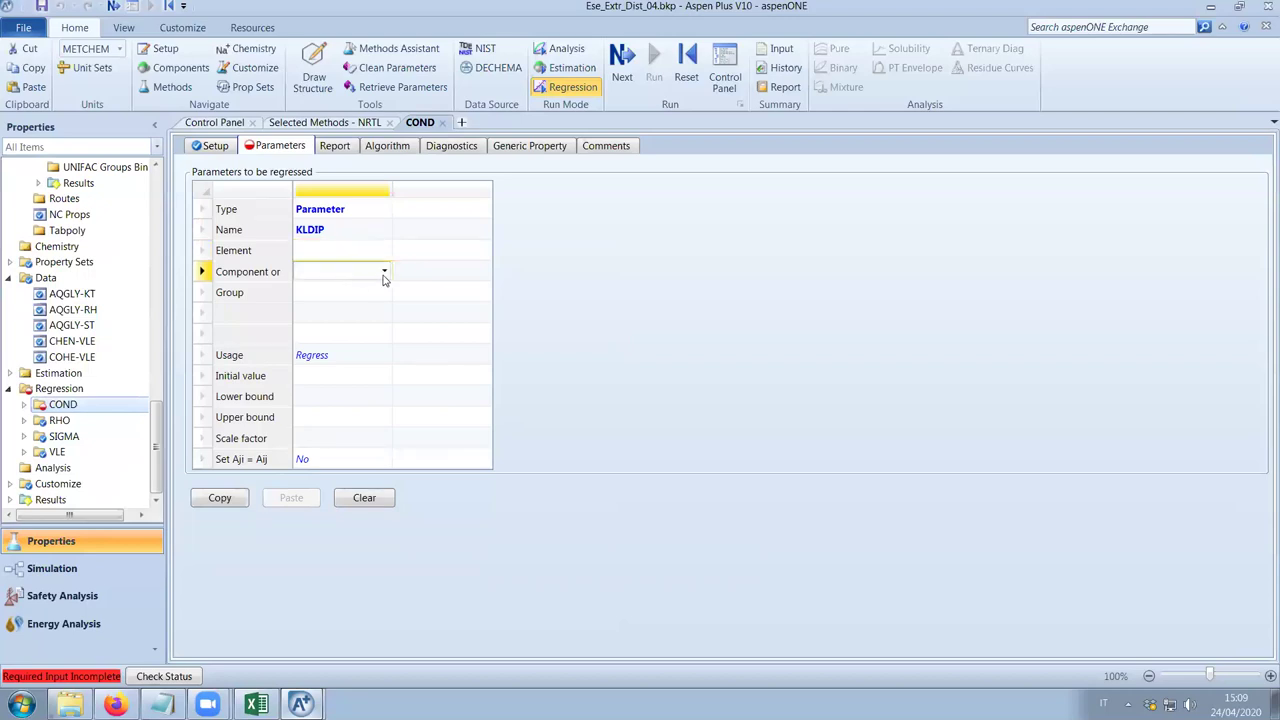
pyautogui.click(383, 272)
pyautogui.click(354, 318)
pyautogui.click(357, 297)
pyautogui.click(360, 268)
pyautogui.click(366, 249)
pyautogui.write('1')
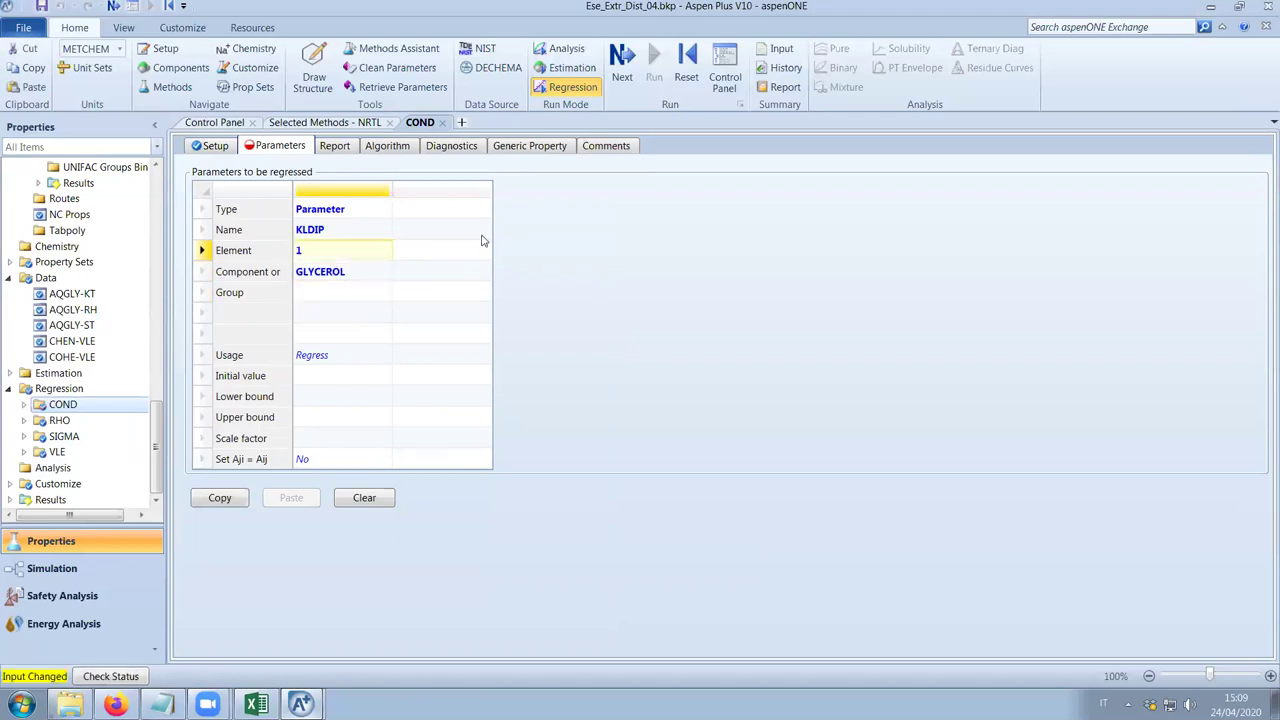
# Add a second regression entry of type Parameter with the name KLDIP.
pyautogui.click(480, 206)
pyautogui.click(483, 208)
pyautogui.click(483, 208)
pyautogui.click(471, 232)
pyautogui.click(483, 229)
pyautogui.scroll(-15, 460, 302)
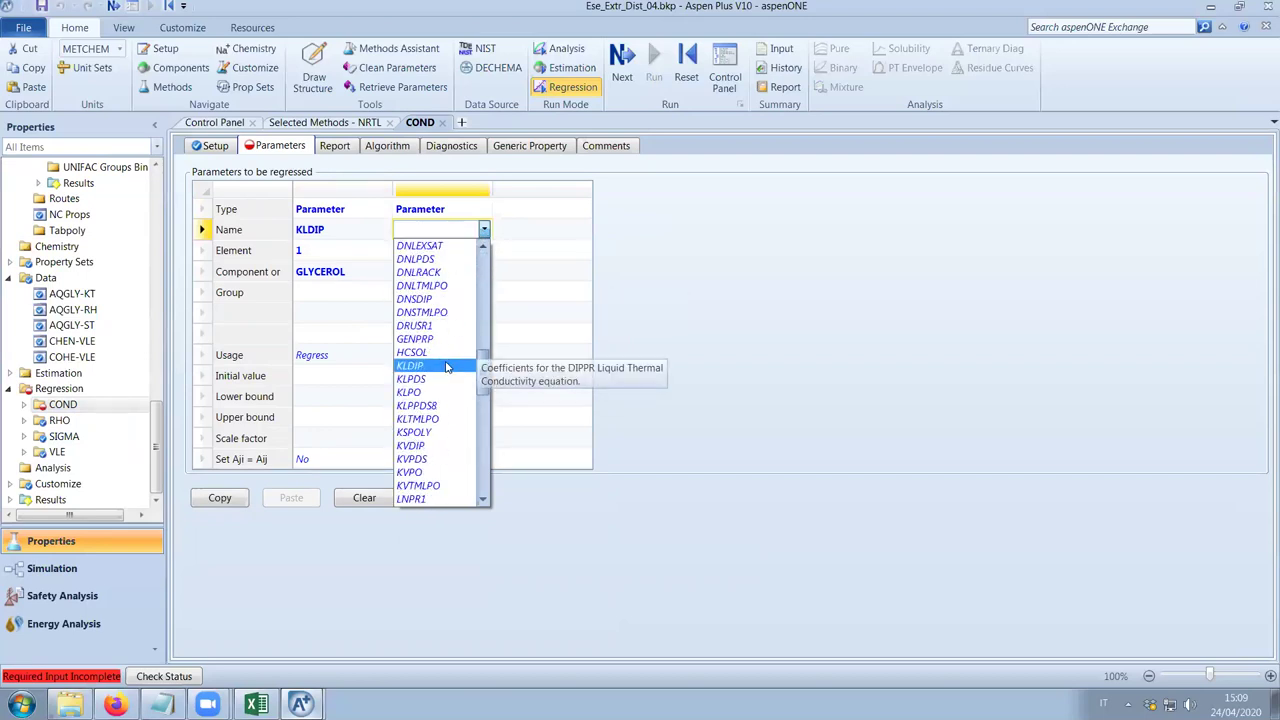
pyautogui.click(447, 368)
# Set the second KLDIP parameter's element to 2 and its component to GLYCEROL.
pyautogui.click(451, 257)
pyautogui.write('1')
pyautogui.click(473, 272)
pyautogui.click(468, 257)
pyautogui.write('2')
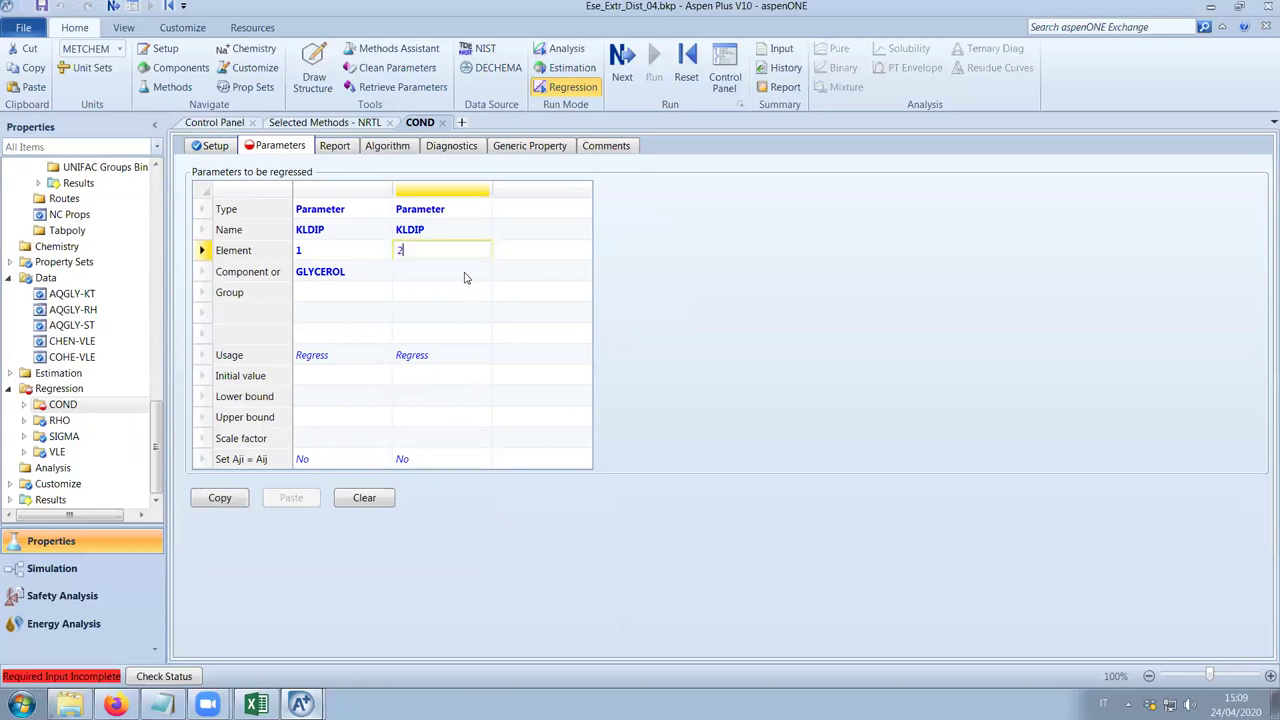
pyautogui.click(484, 271)
pyautogui.click(462, 318)
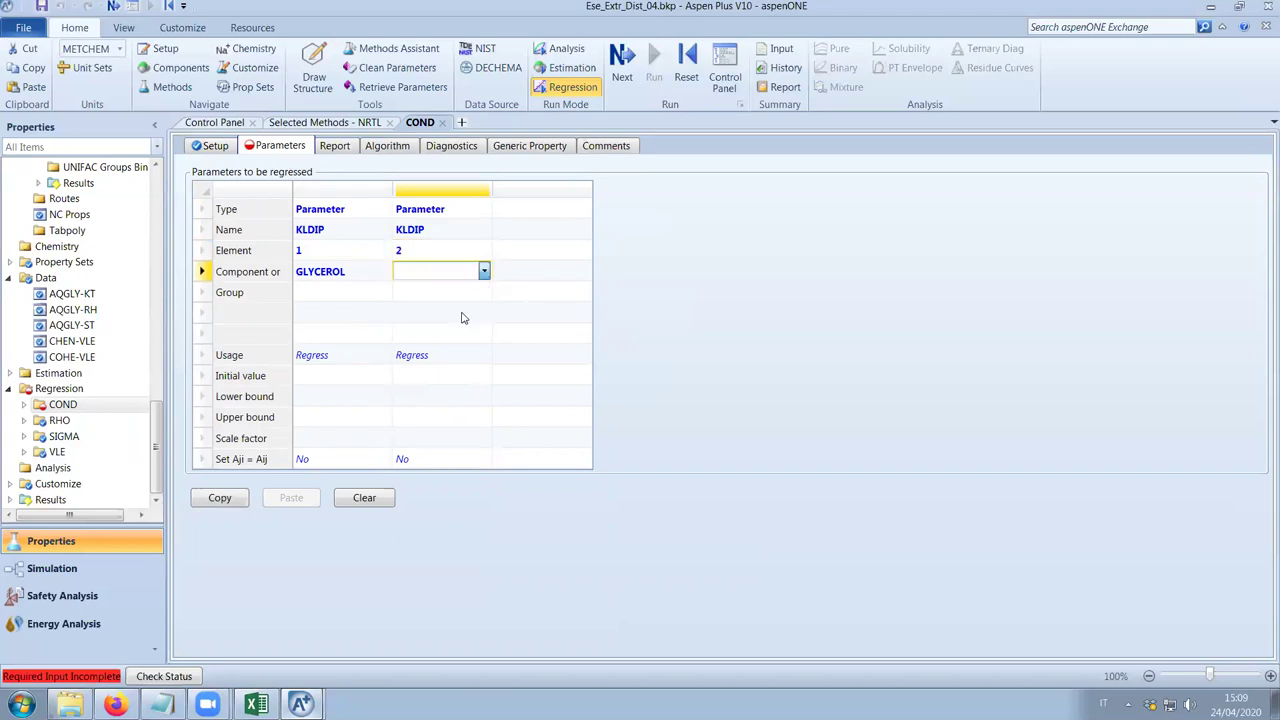
# Add a third regression entry of type Parameter with the name KLDIP.
pyautogui.click(543, 209)
pyautogui.click(583, 209)
pyautogui.click(560, 237)
pyautogui.click(562, 231)
pyautogui.click(583, 229)
pyautogui.scroll(-5, 538, 380)
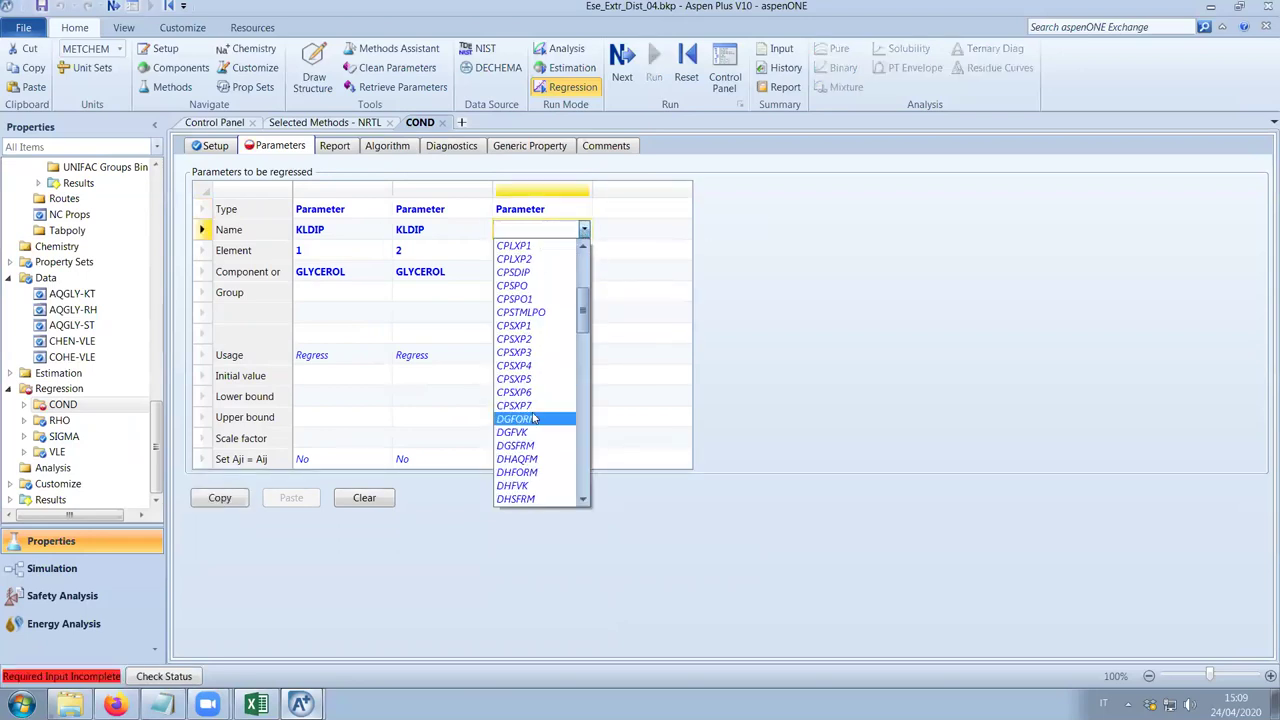
pyautogui.scroll(-5, 535, 408)
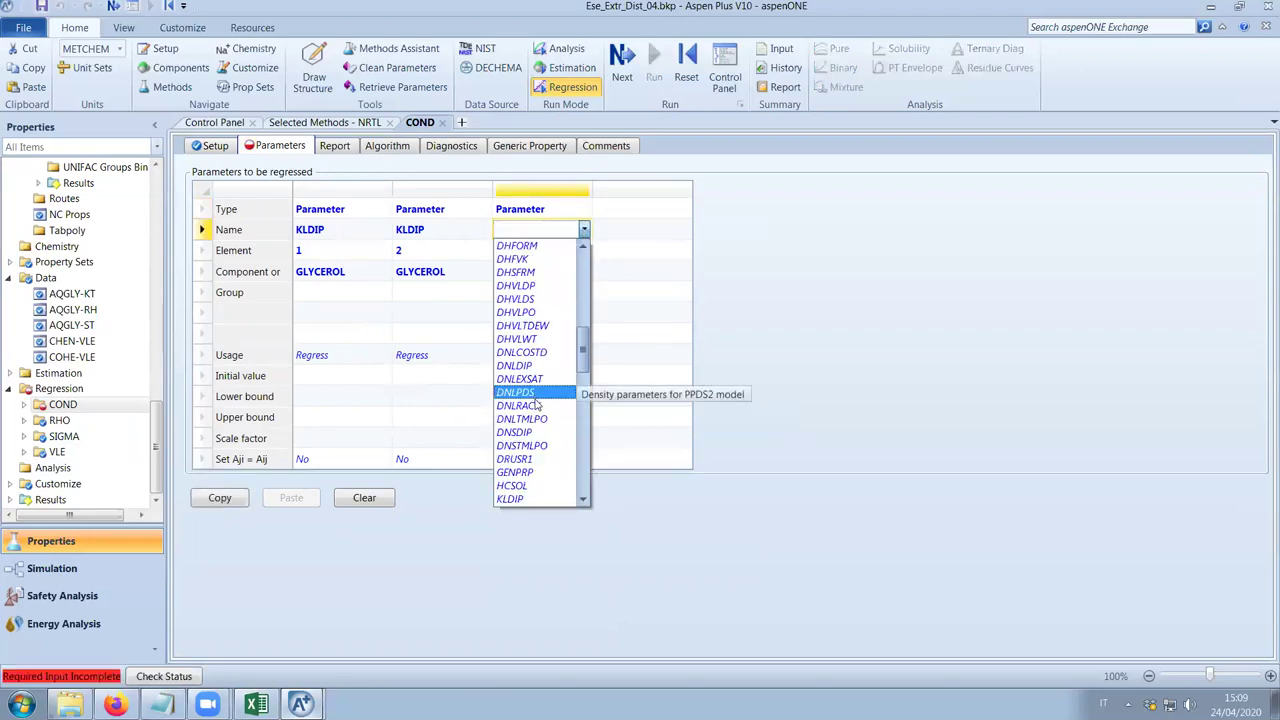
pyautogui.scroll(-3, 550, 460)
pyautogui.click(550, 465)
# Set the third KLDIP parameter's element to 3 and its component to GLYCEROL.
pyautogui.click(535, 258)
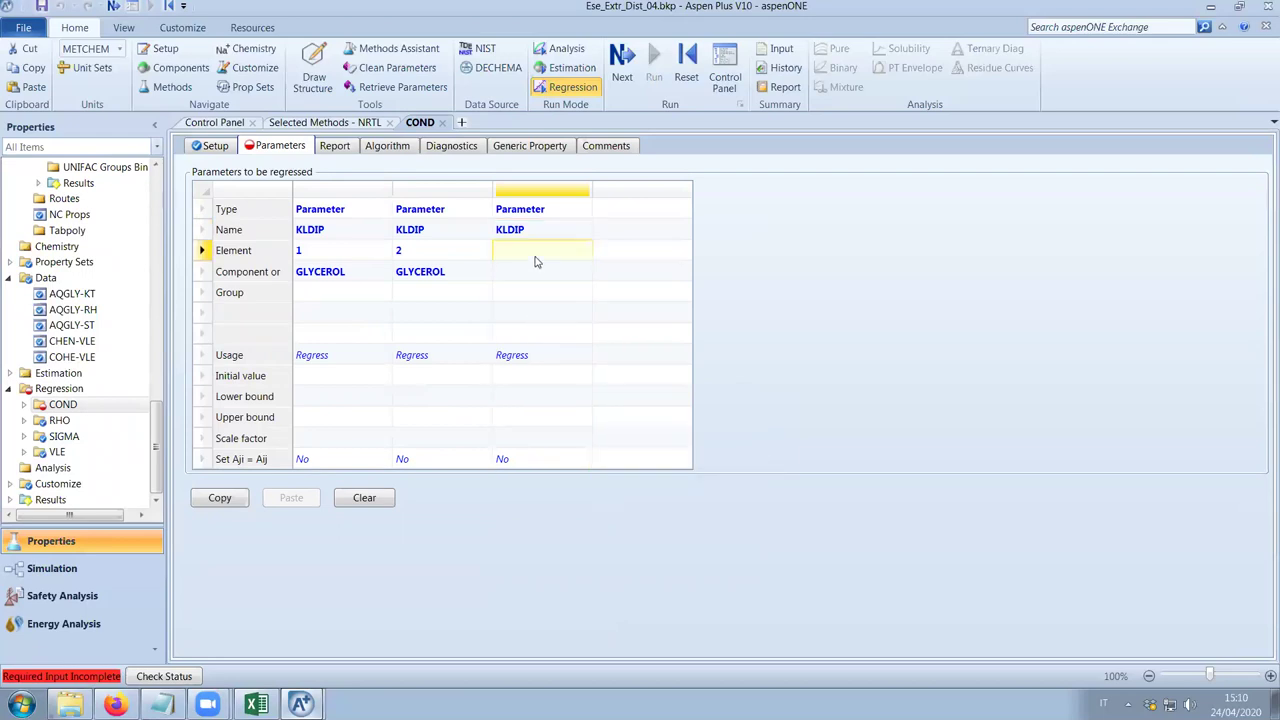
pyautogui.write('3')
pyautogui.click(556, 272)
pyautogui.click(583, 271)
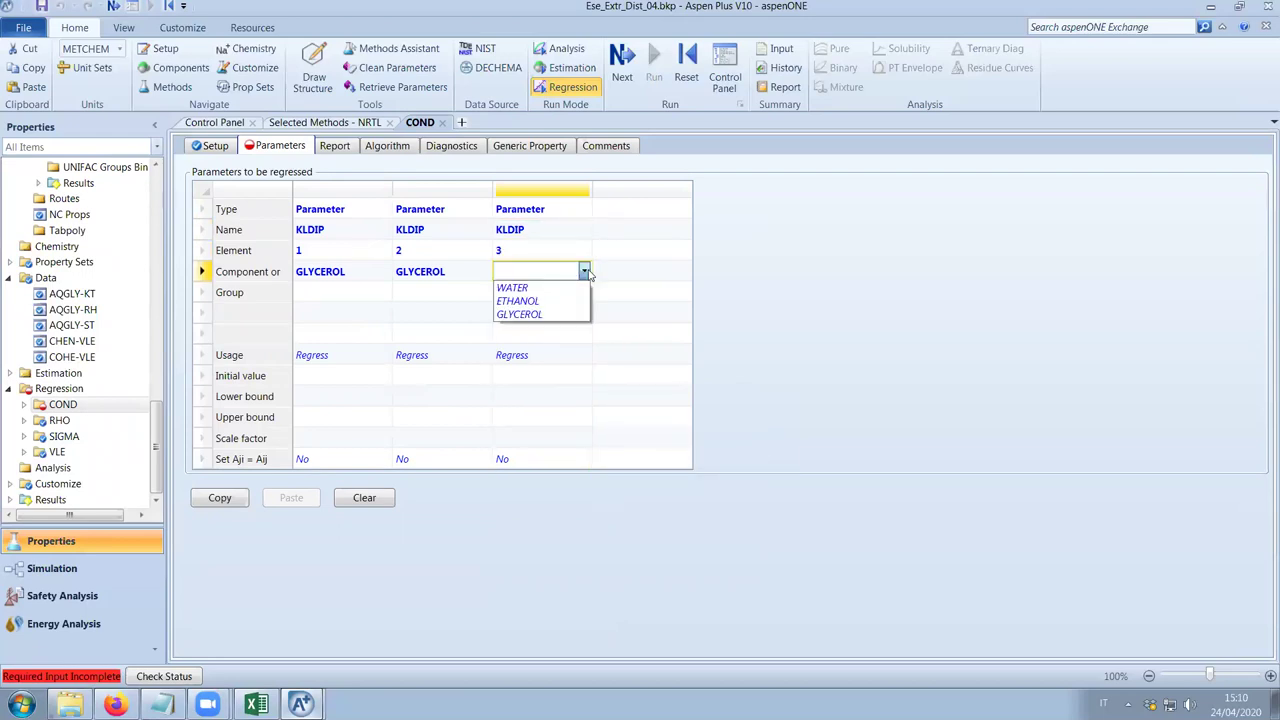
pyautogui.click(575, 314)
pyautogui.click(775, 338)
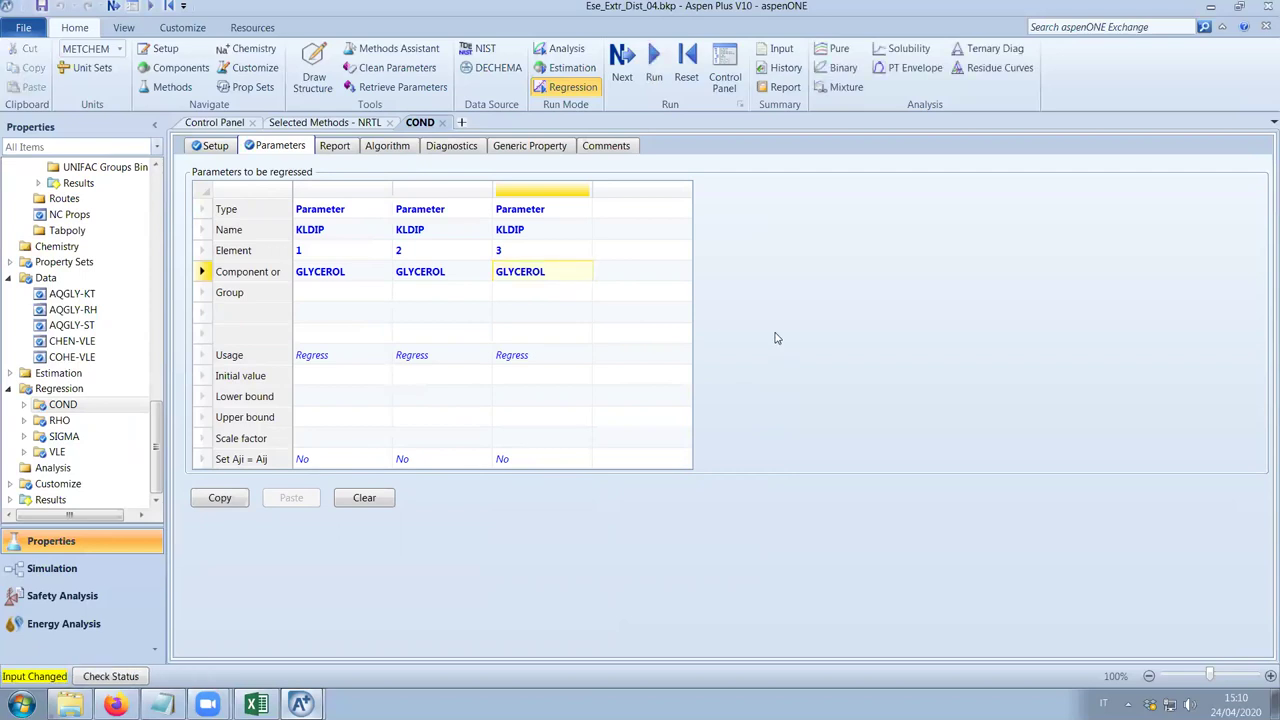
# Check the COND case's setup, run only the COND regression, and decline replacing the existing KLDIP values for GLYCEROL.
pyautogui.click(208, 147)
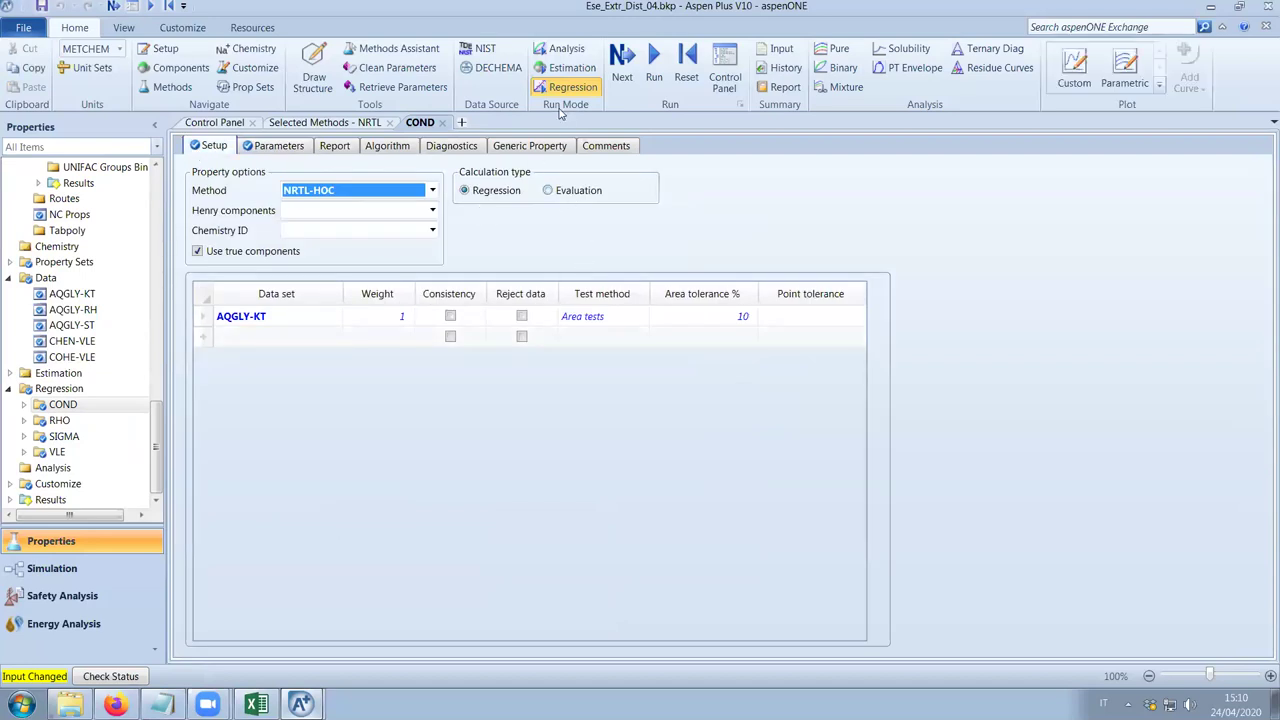
pyautogui.click(622, 68)
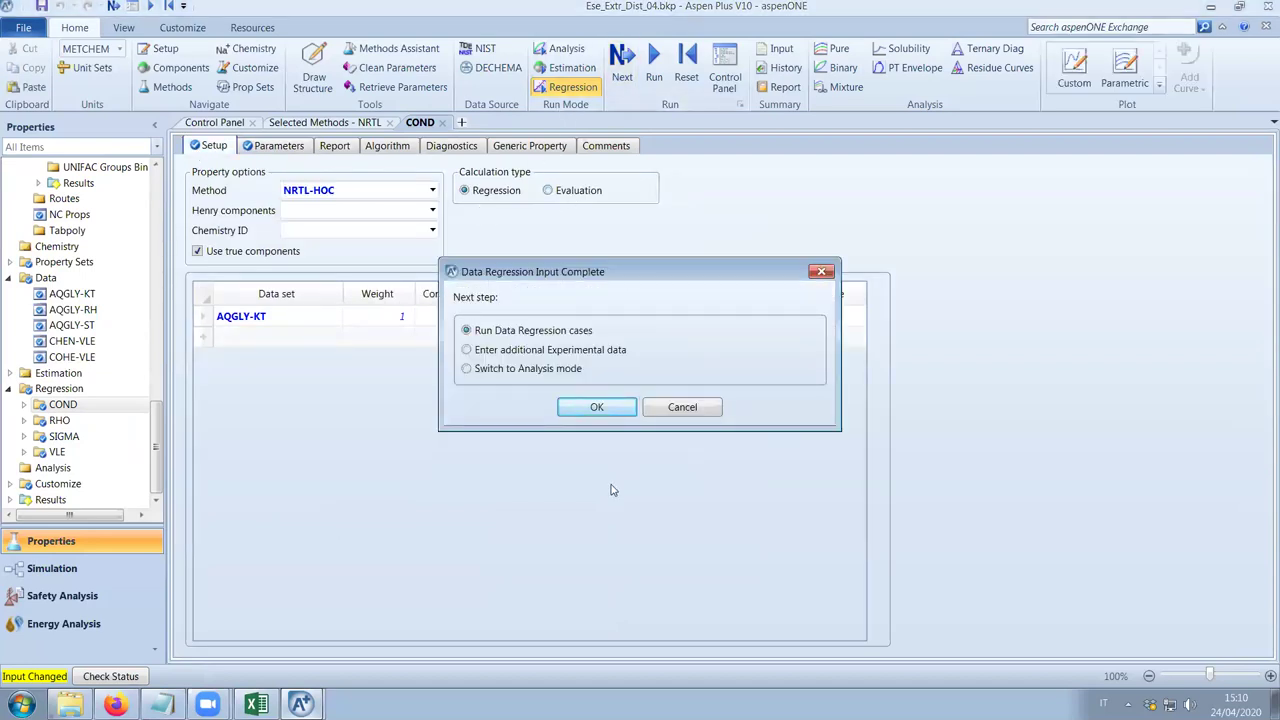
pyautogui.click(600, 412)
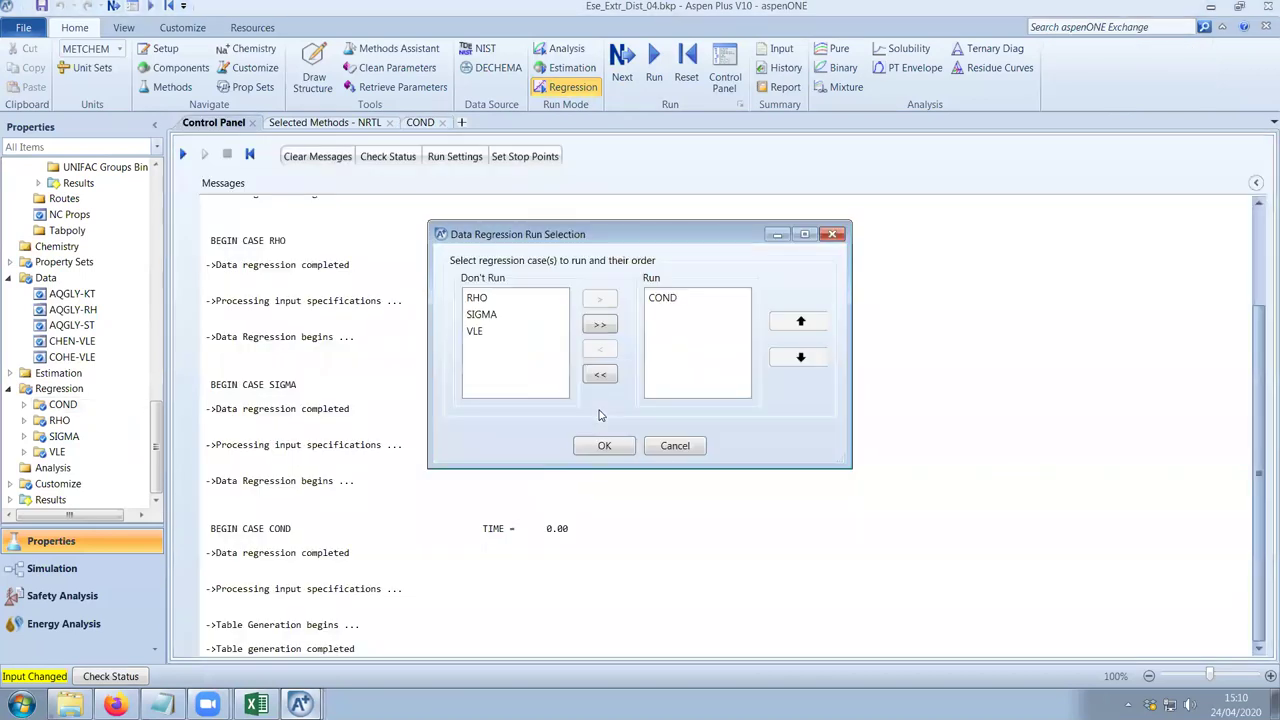
pyautogui.click(610, 447)
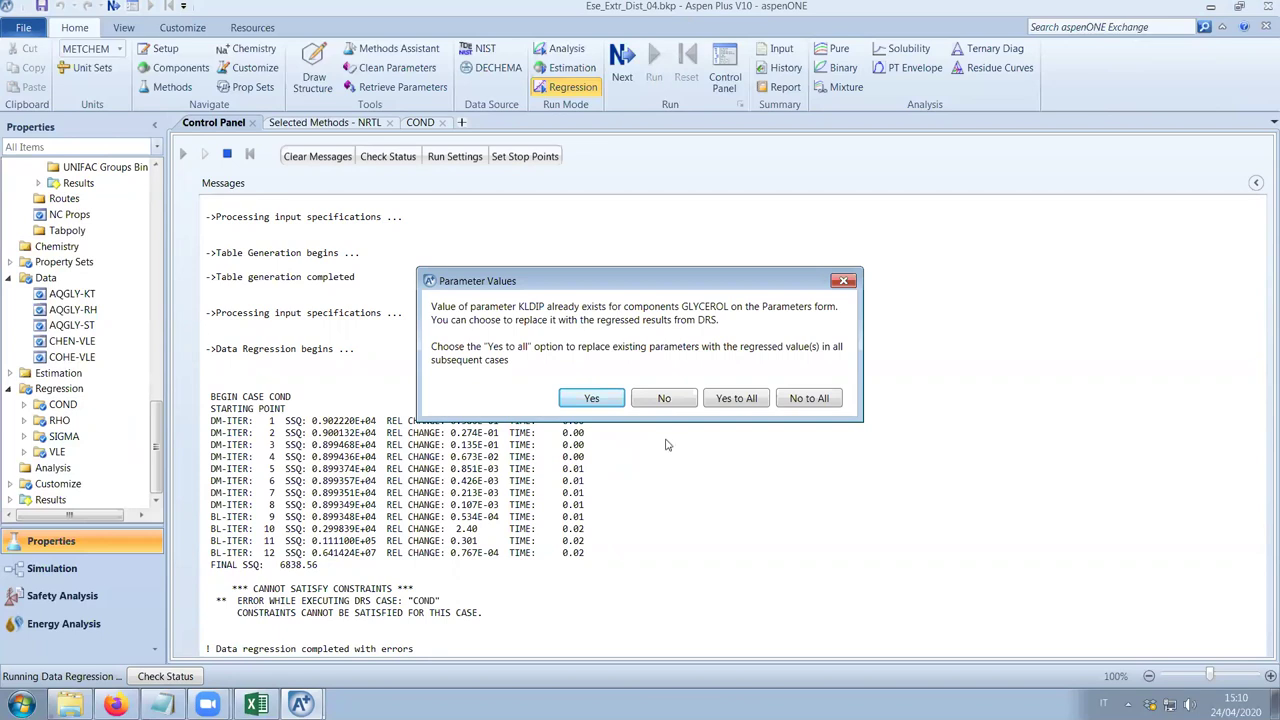
pyautogui.click(668, 401)
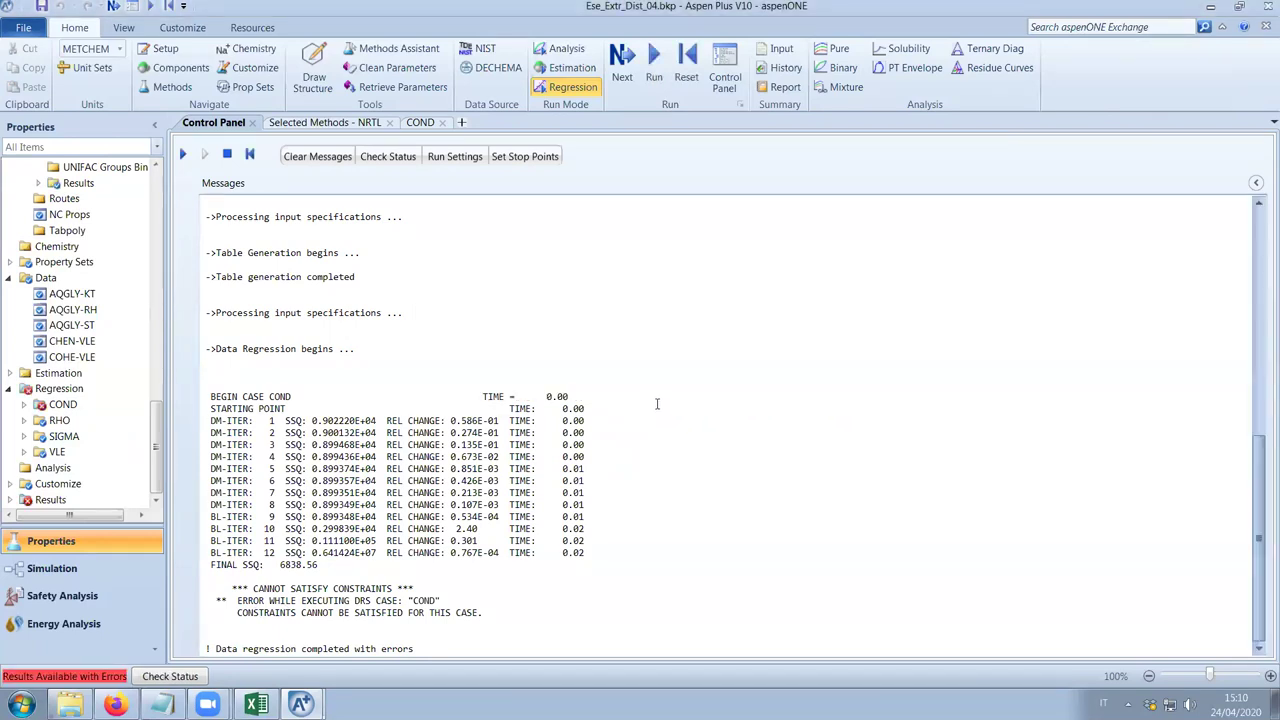
# Add a fourth regression entry of type Parameter with the name KLDIP to the COND case.
pyautogui.click(420, 122)
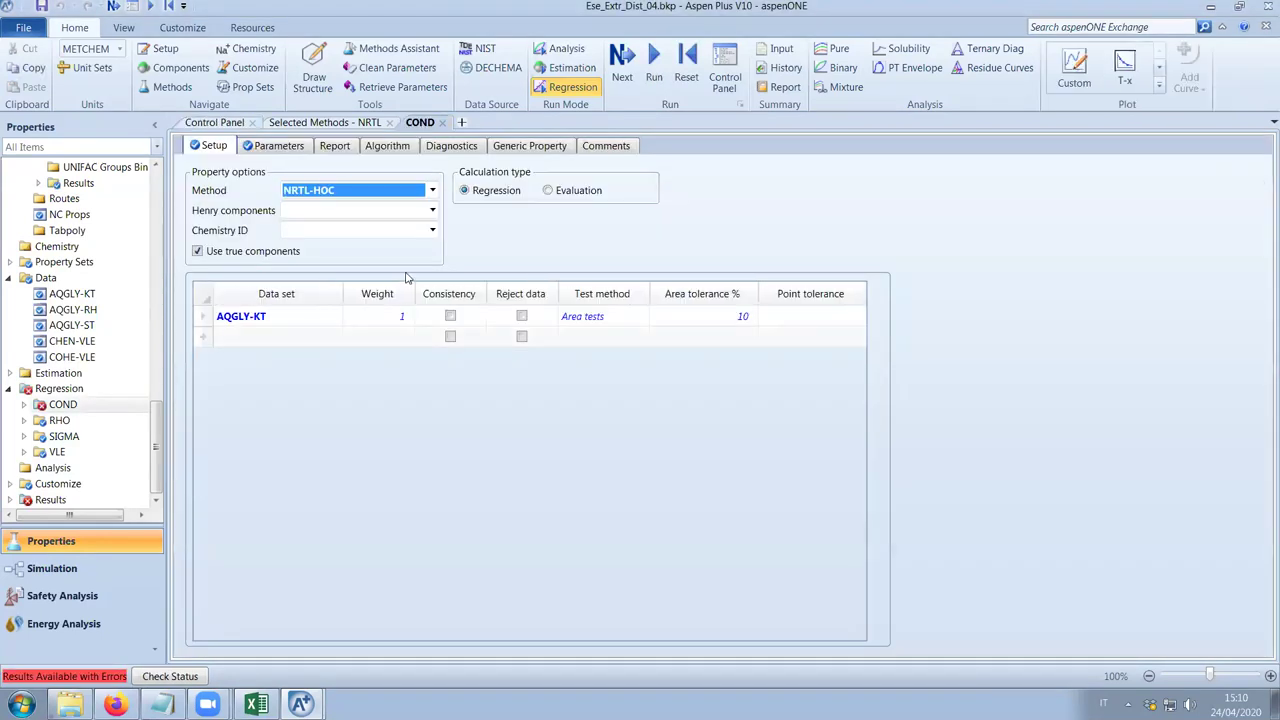
pyautogui.click(279, 147)
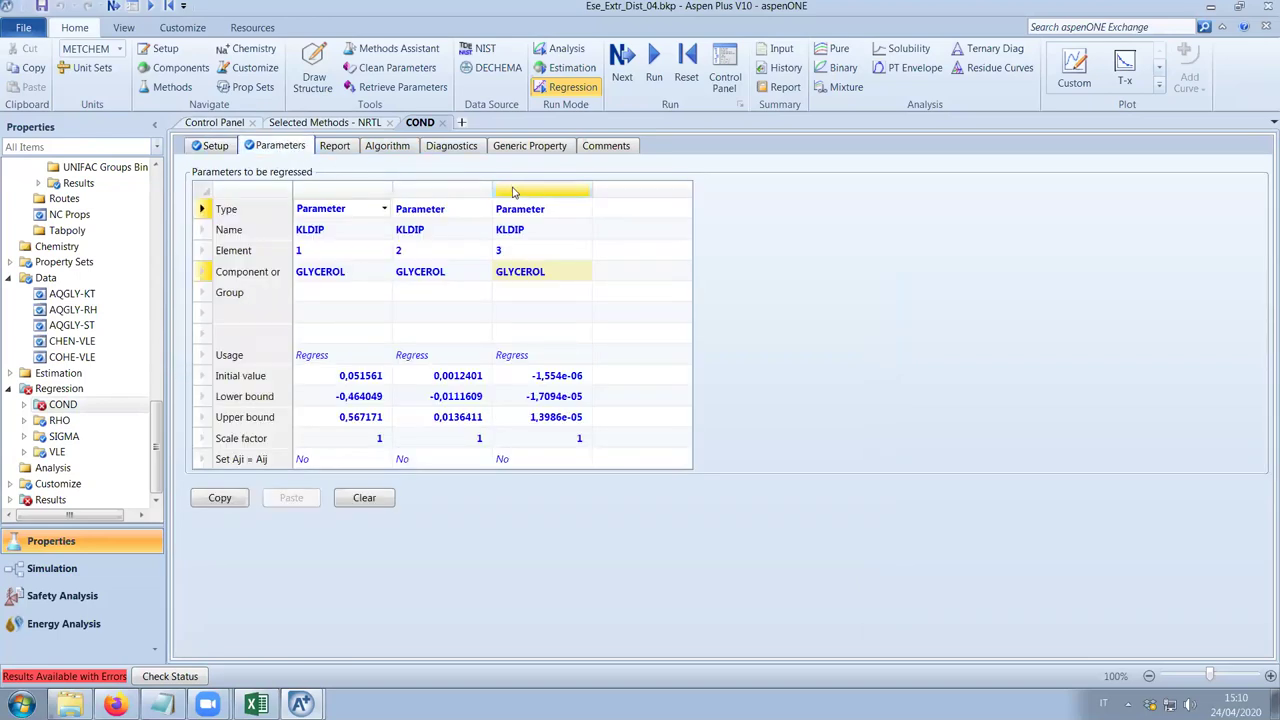
pyautogui.click(652, 215)
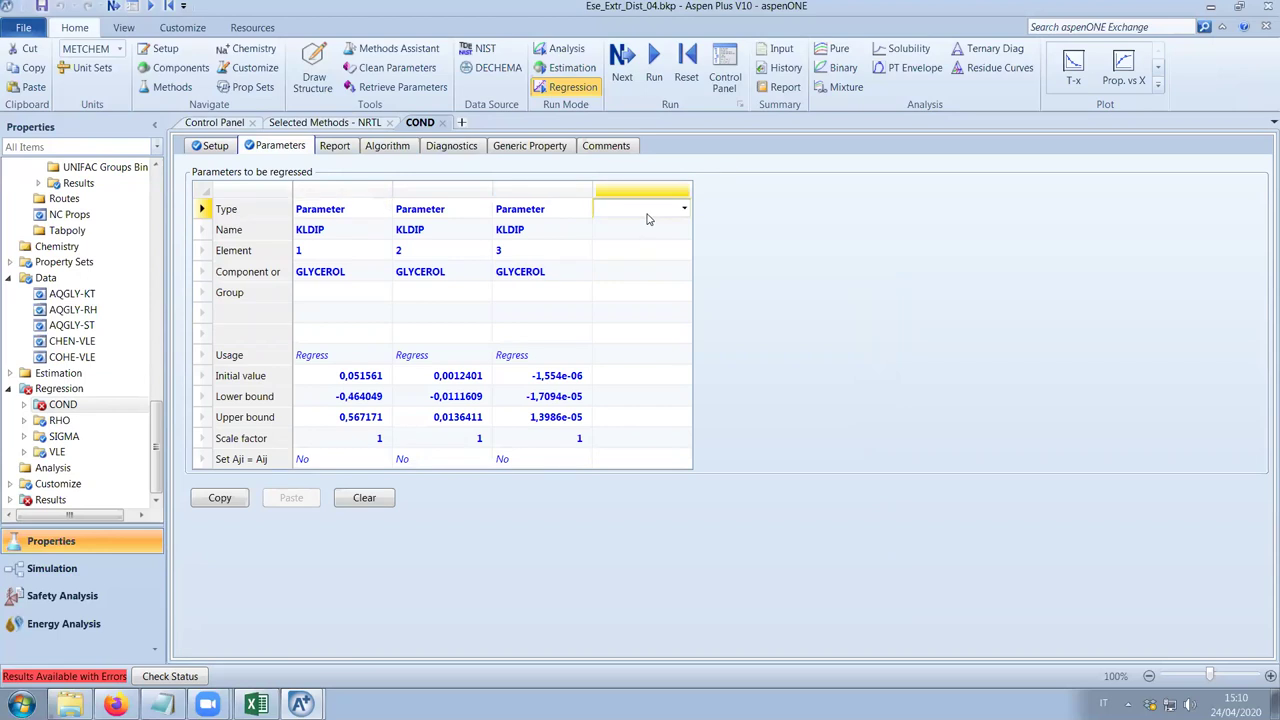
pyautogui.click(684, 209)
pyautogui.click(670, 236)
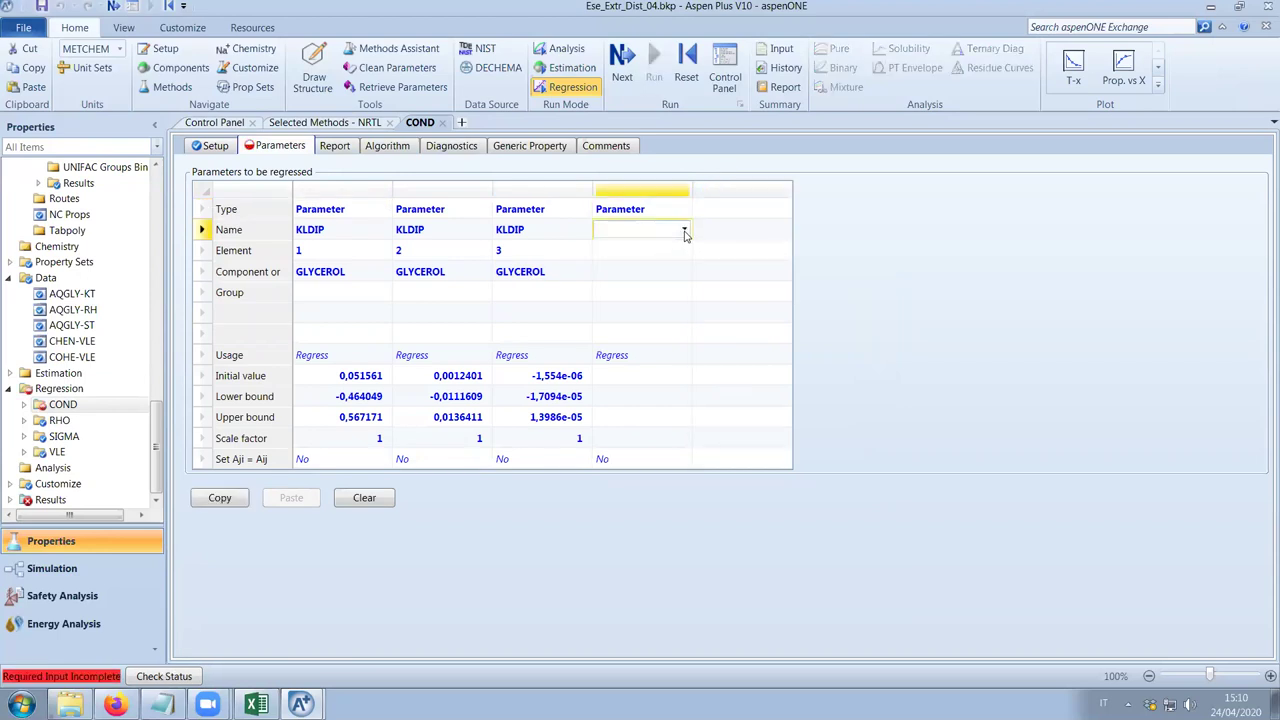
pyautogui.click(684, 229)
pyautogui.scroll(-5, 634, 370)
pyautogui.press('k')
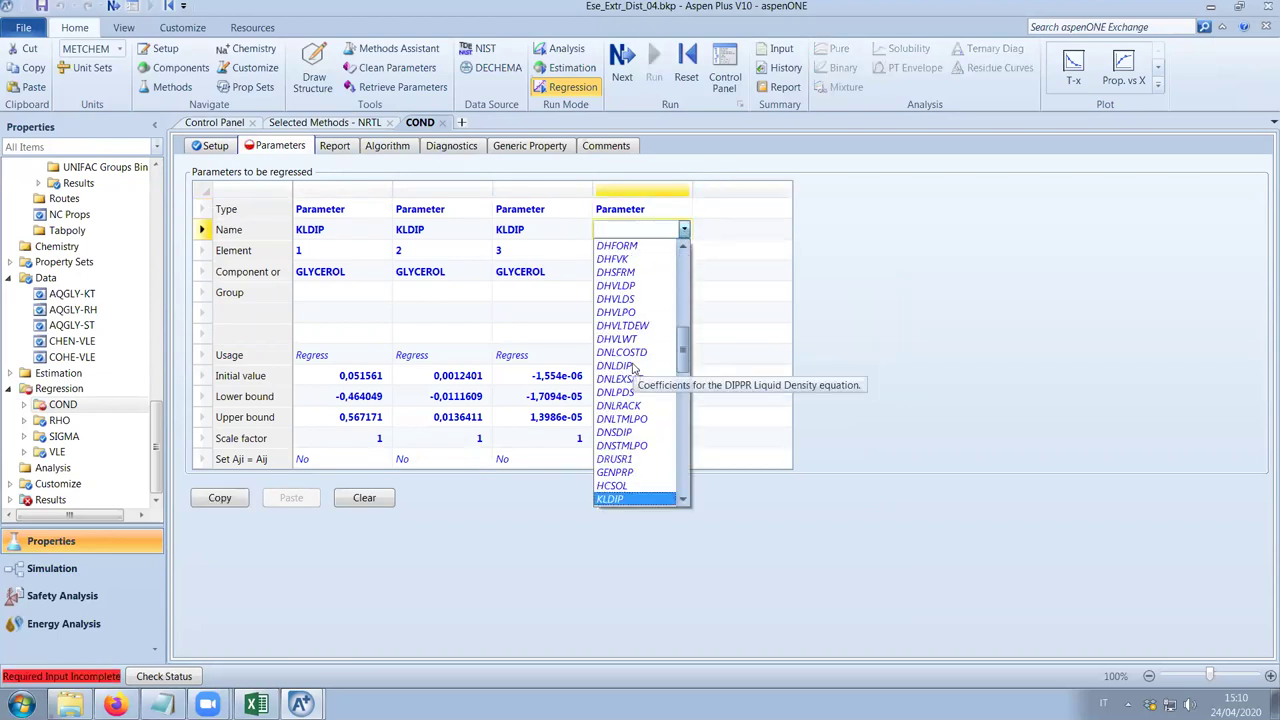
pyautogui.click(633, 497)
# Set the fourth KLDIP parameter's element to 4 and its component to GLYCEROL.
pyautogui.click(640, 254)
pyautogui.write('4')
pyautogui.click(650, 273)
pyautogui.click(684, 271)
pyautogui.click(651, 316)
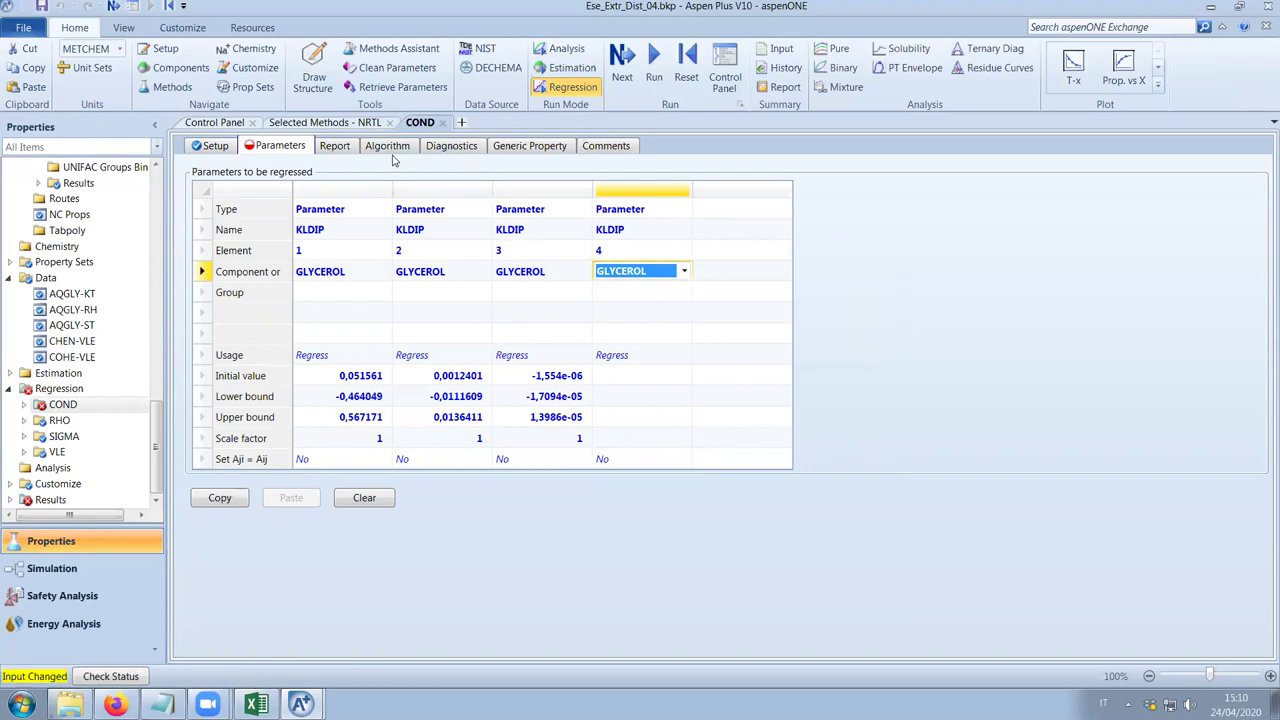
# Set the COND case's regression algorithm to Deming, with Maximum-likelihood as the objective function.
pyautogui.click(388, 145)
pyautogui.click(387, 192)
pyautogui.click(387, 206)
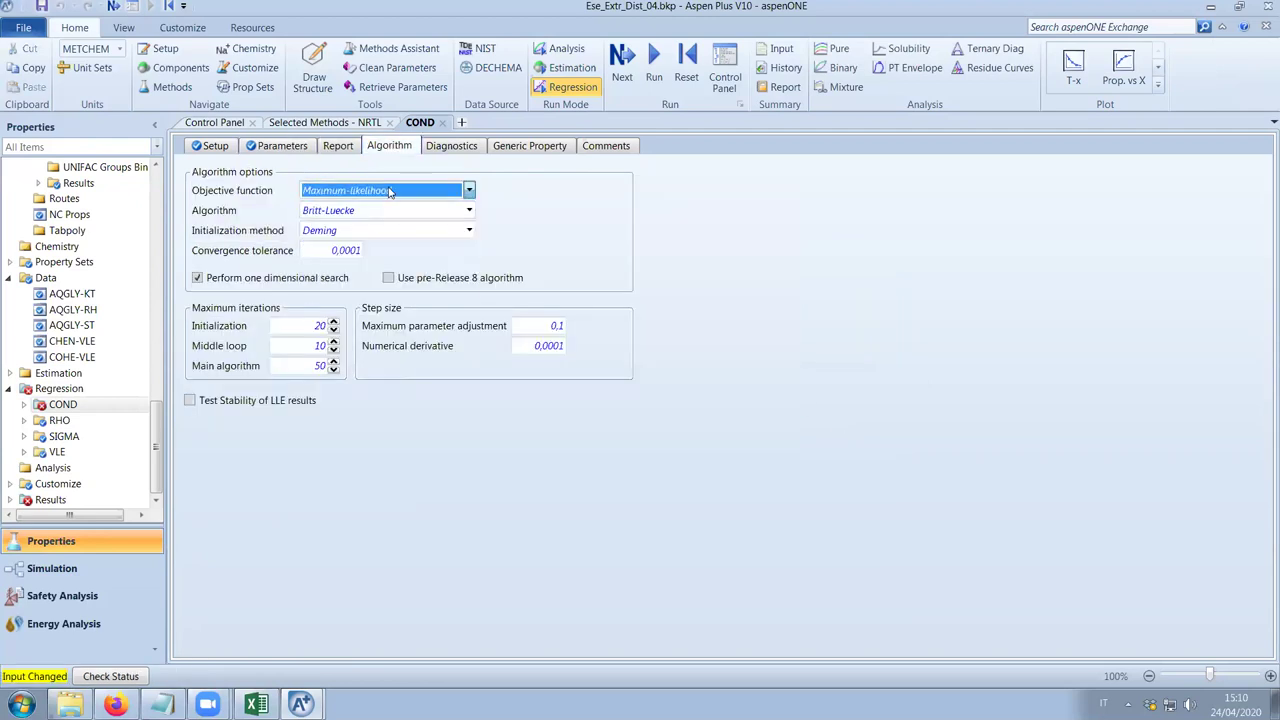
pyautogui.click(388, 212)
pyautogui.click(380, 220)
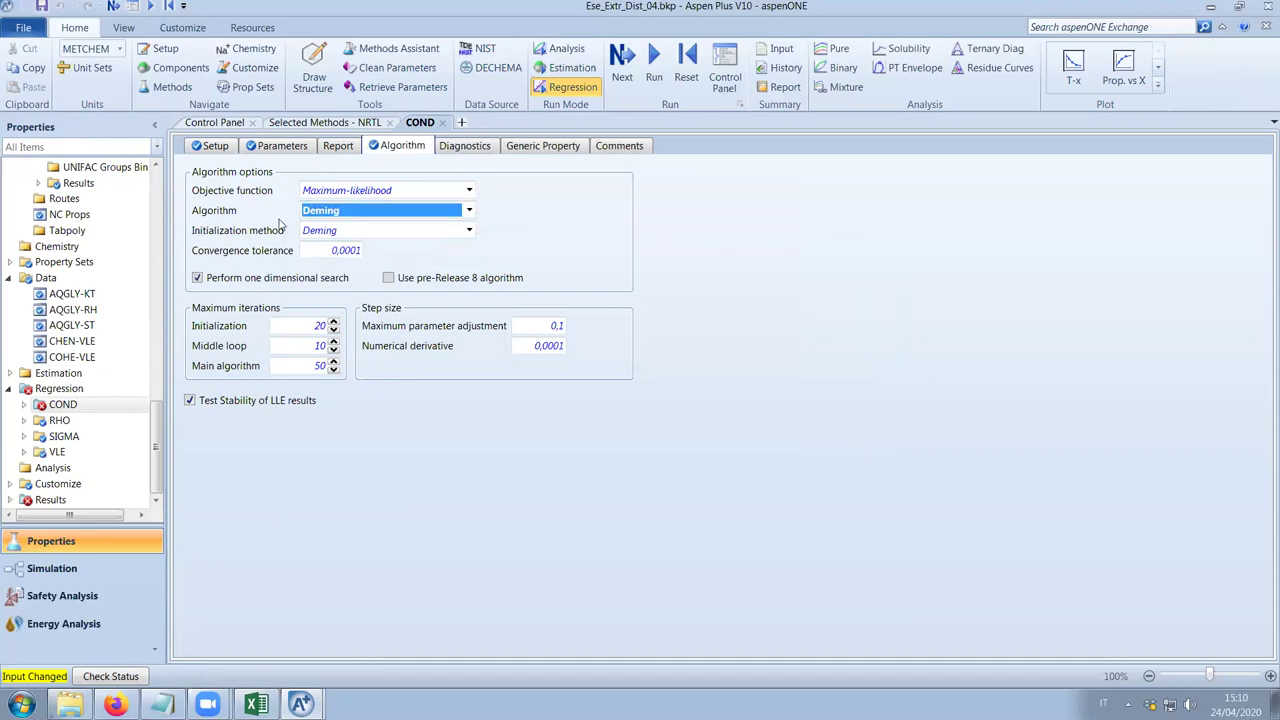
# Reinitialize the simulation and run only the COND regression, declining replacement of the existing KLDIP values for GLYCEROL.
pyautogui.click(214, 122)
pyautogui.click(686, 77)
pyautogui.click(571, 395)
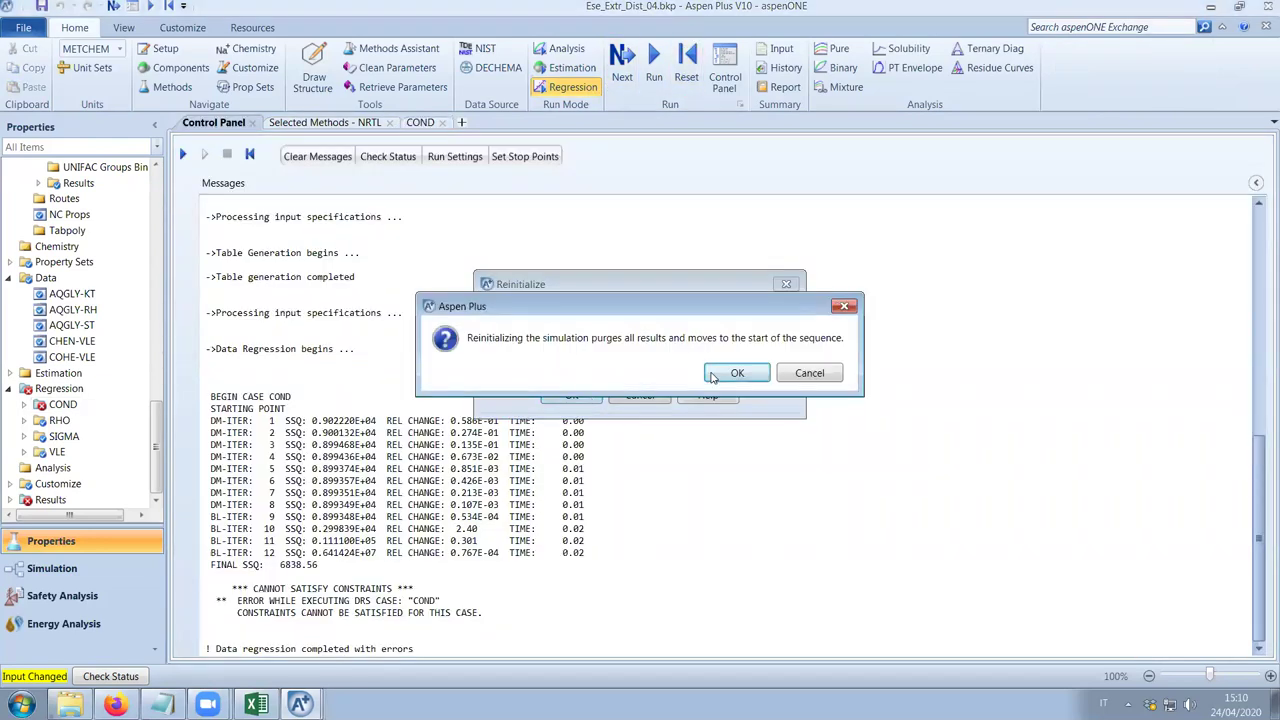
pyautogui.press('Return')
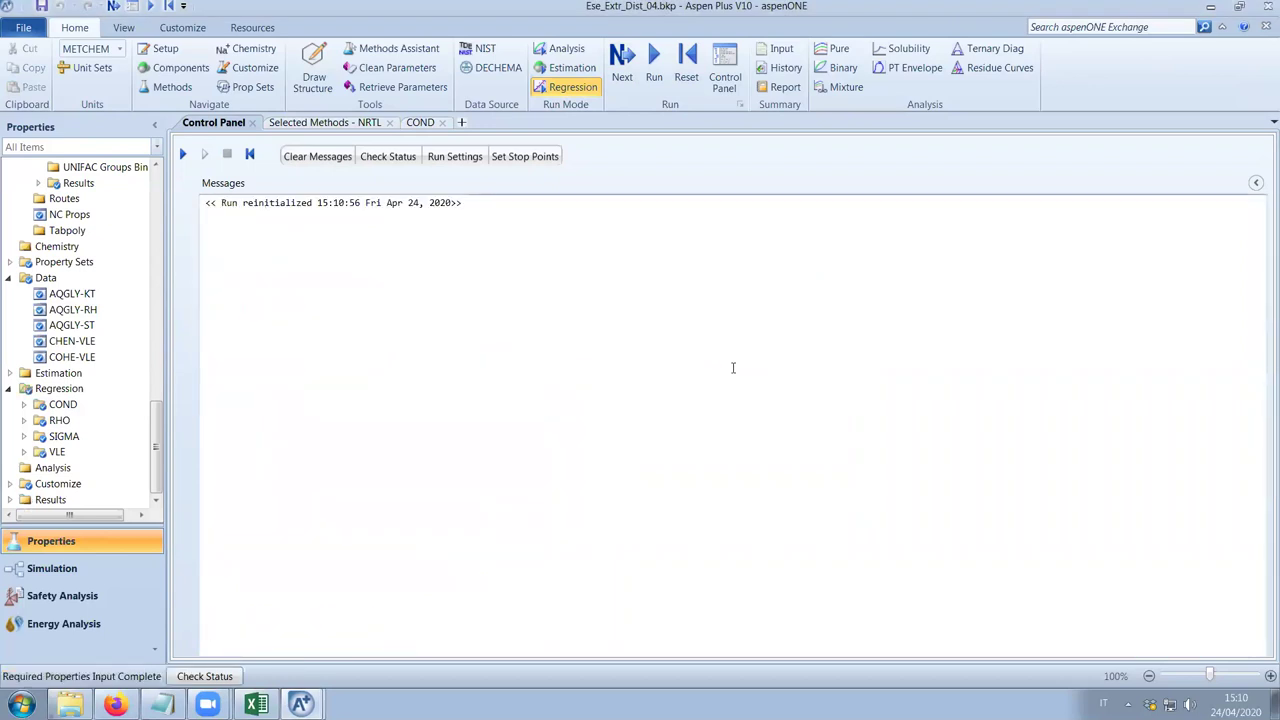
pyautogui.click(654, 60)
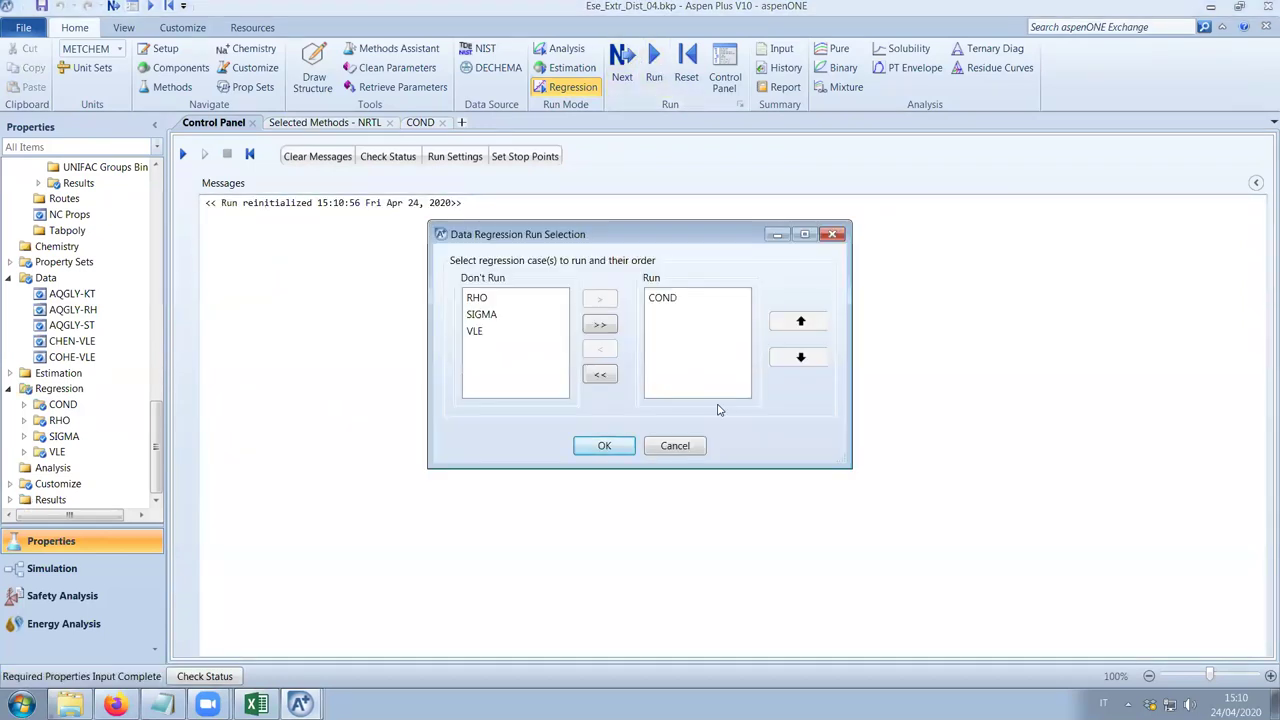
pyautogui.click(605, 446)
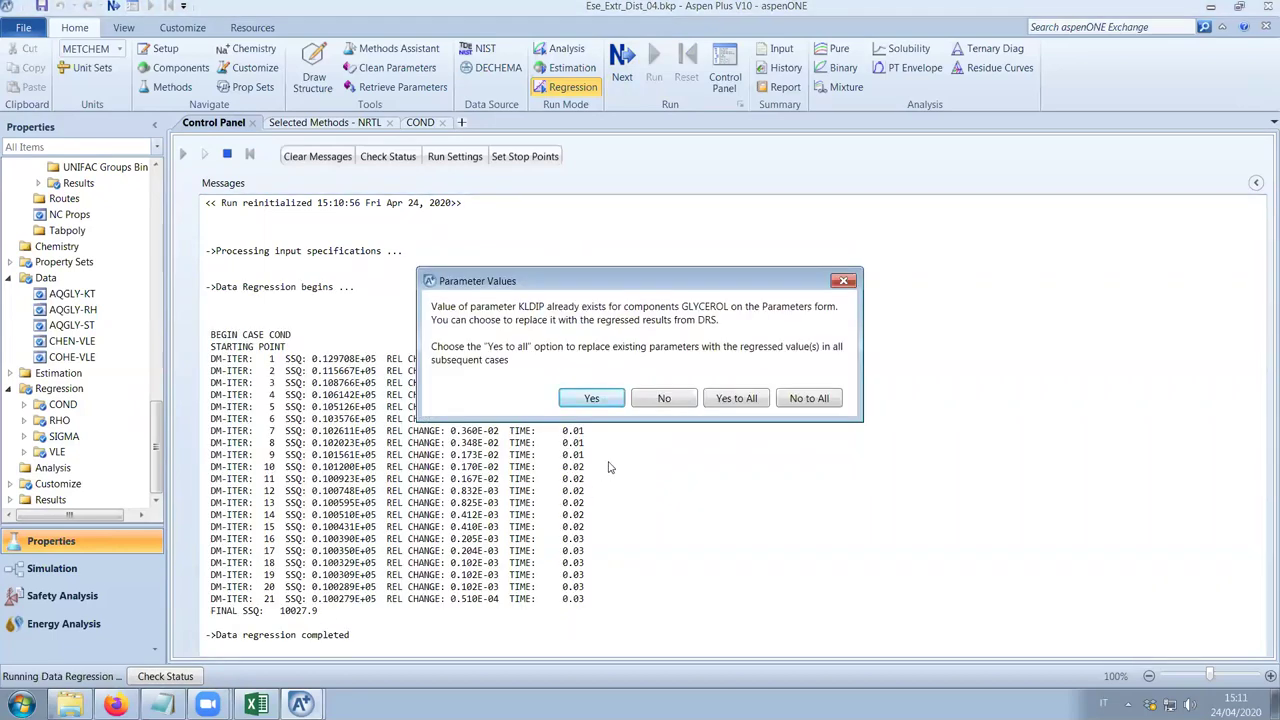
pyautogui.click(660, 399)
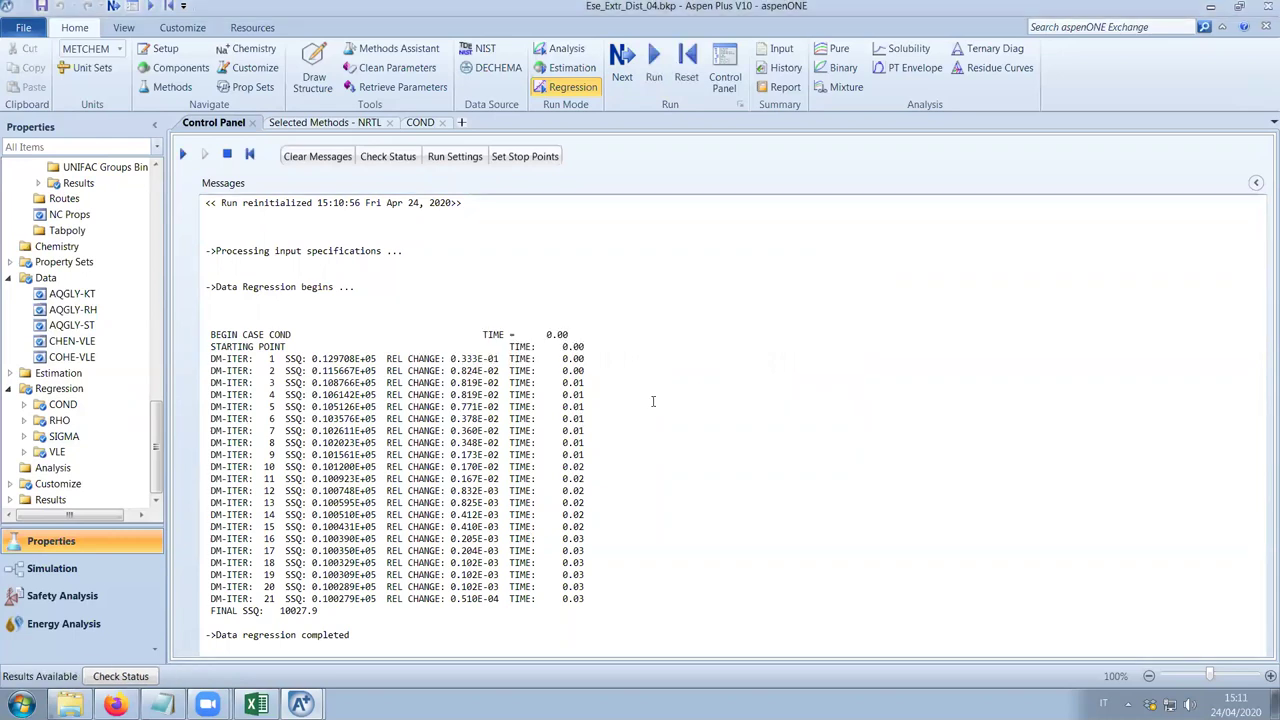
# Examine the COND regression results and plot estimated versus experimental KLMX for the AQGLY-KT data group.
pyautogui.click(418, 122)
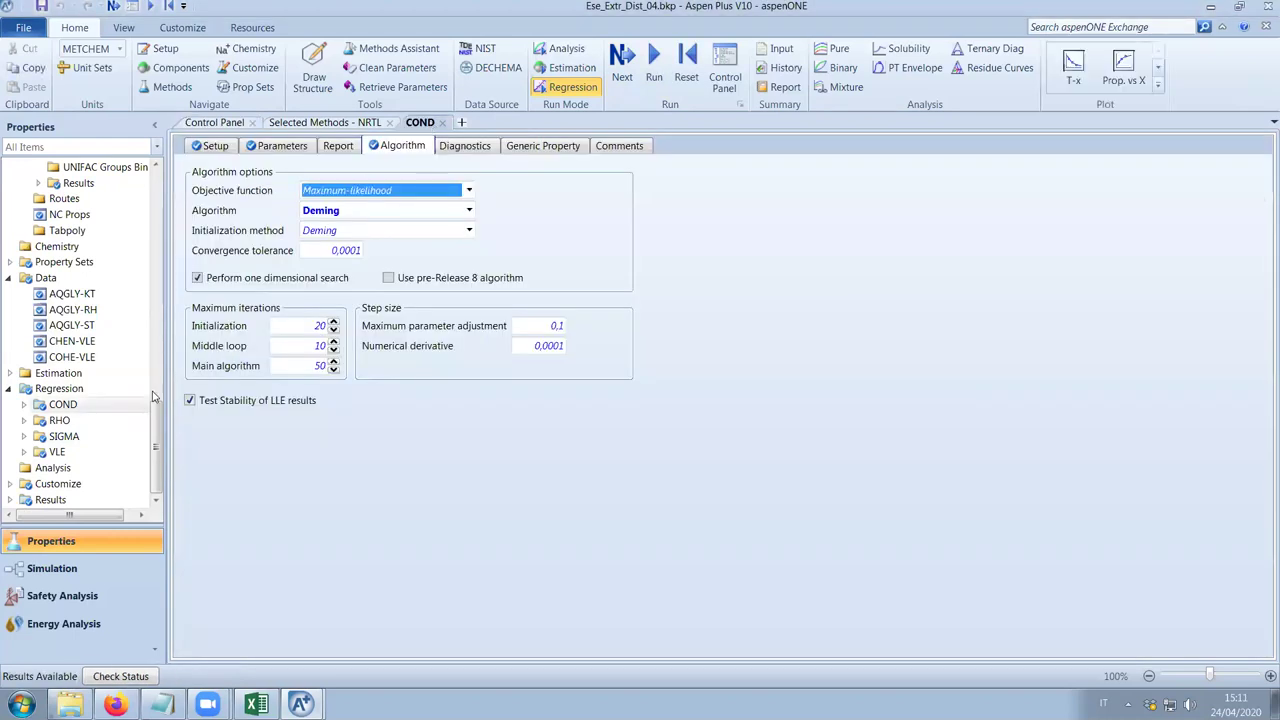
pyautogui.click(24, 404)
pyautogui.click(72, 436)
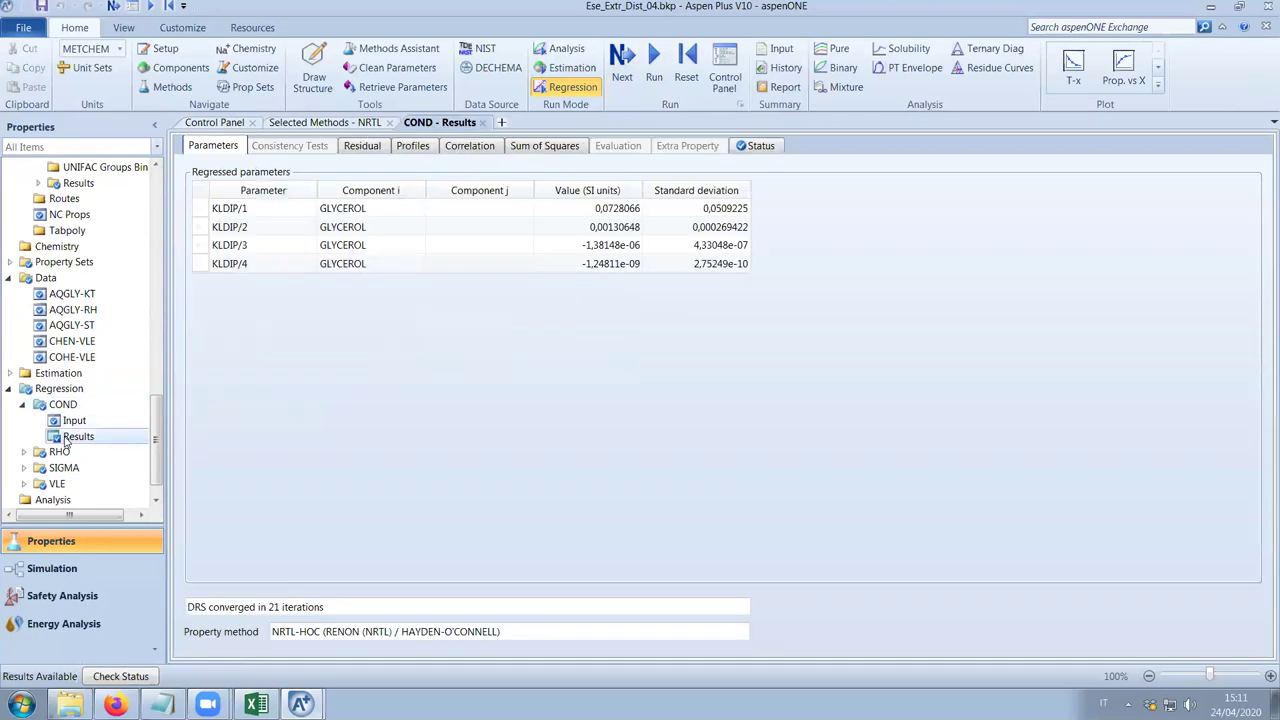
pyautogui.click(1160, 68)
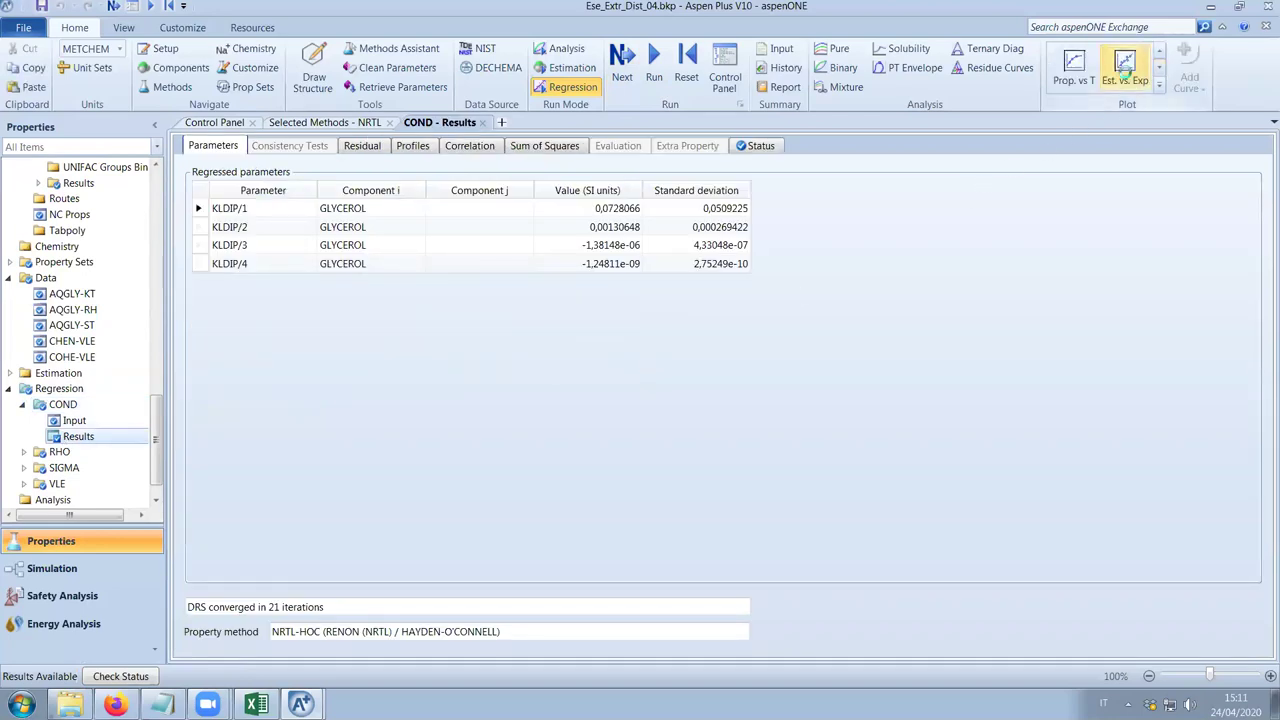
pyautogui.click(1125, 68)
pyautogui.click(155, 195)
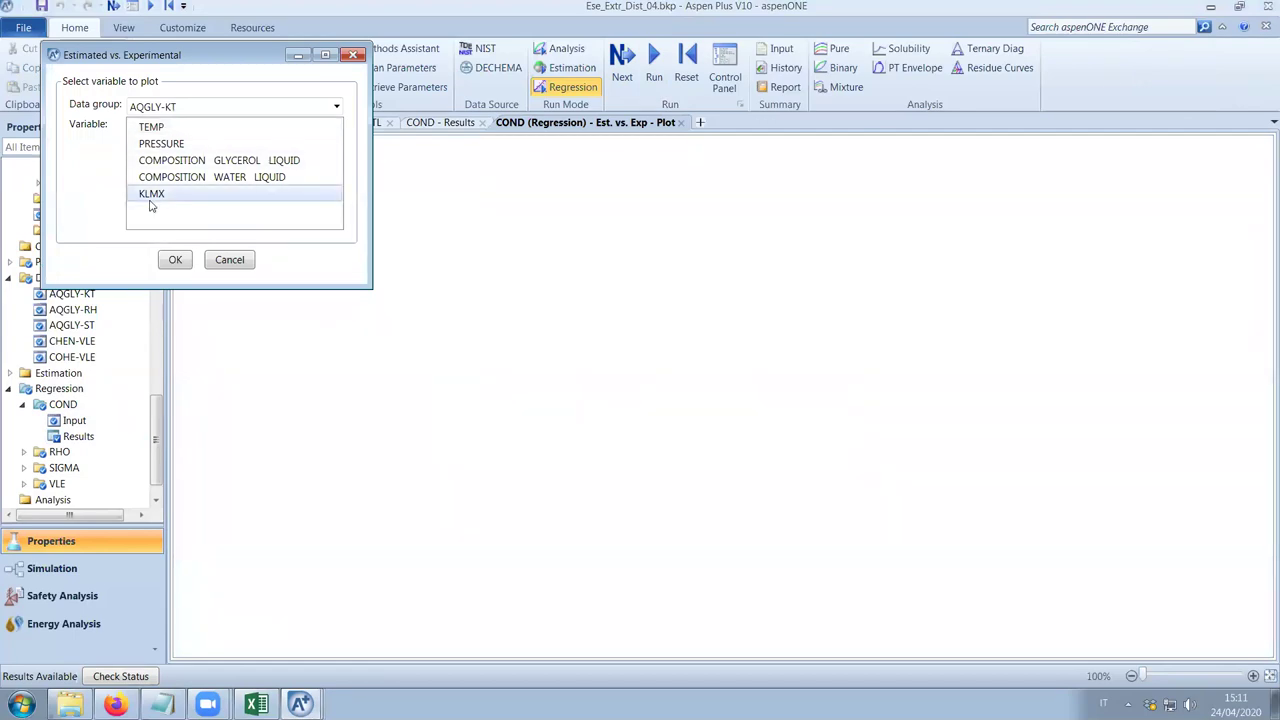
pyautogui.click(176, 261)
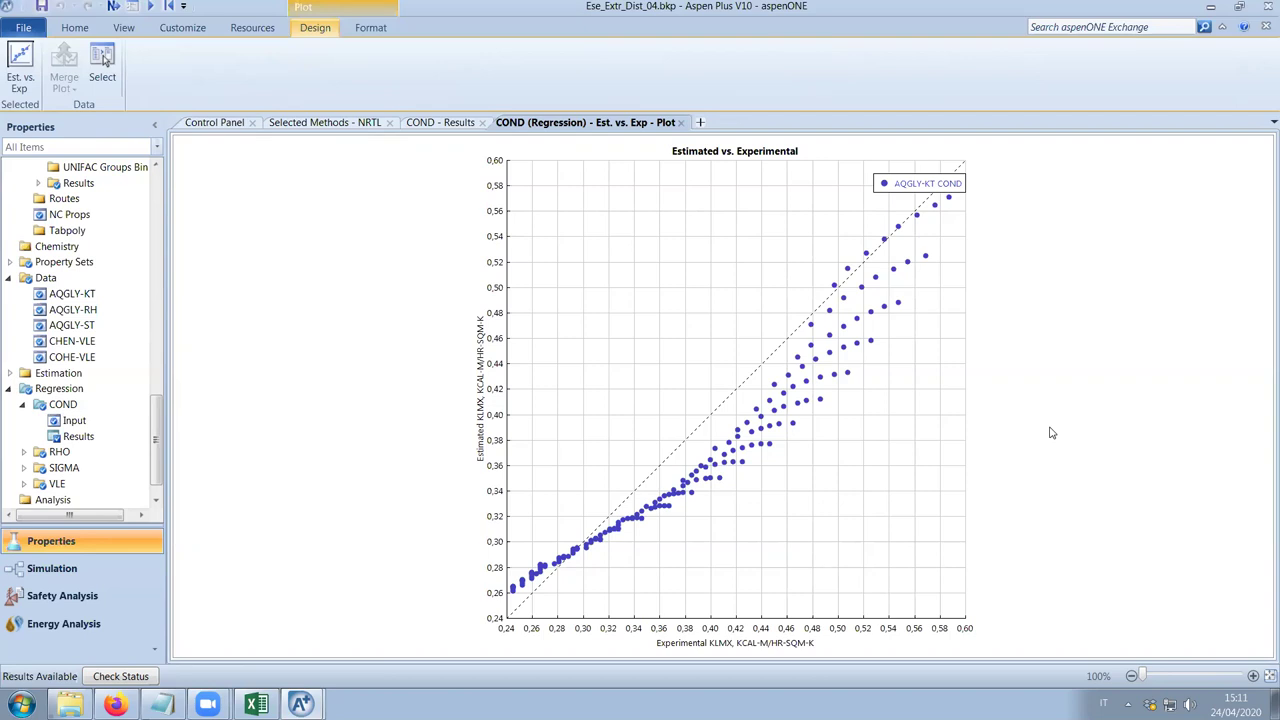
# Rerun the COND regression and accept replacing GLYCEROL's existing KLDIP values with the regressed results.
pyautogui.press('F6')
pyautogui.click(653, 67)
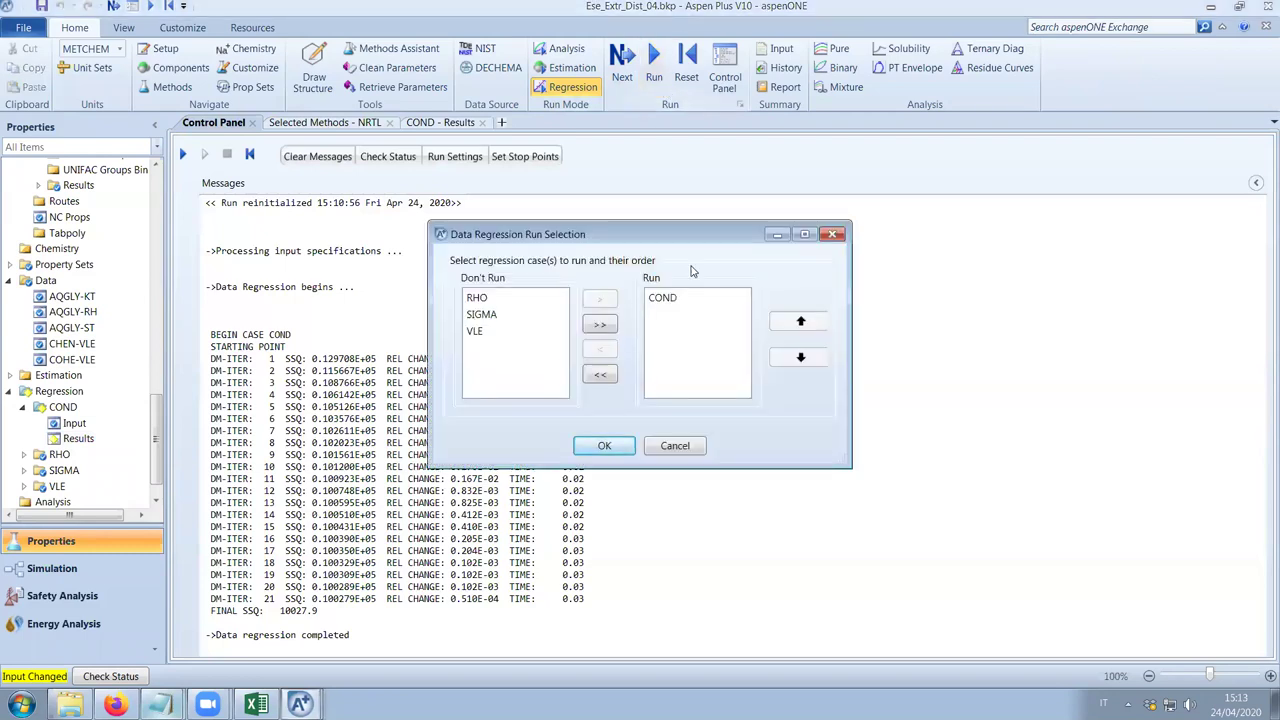
pyautogui.click(605, 446)
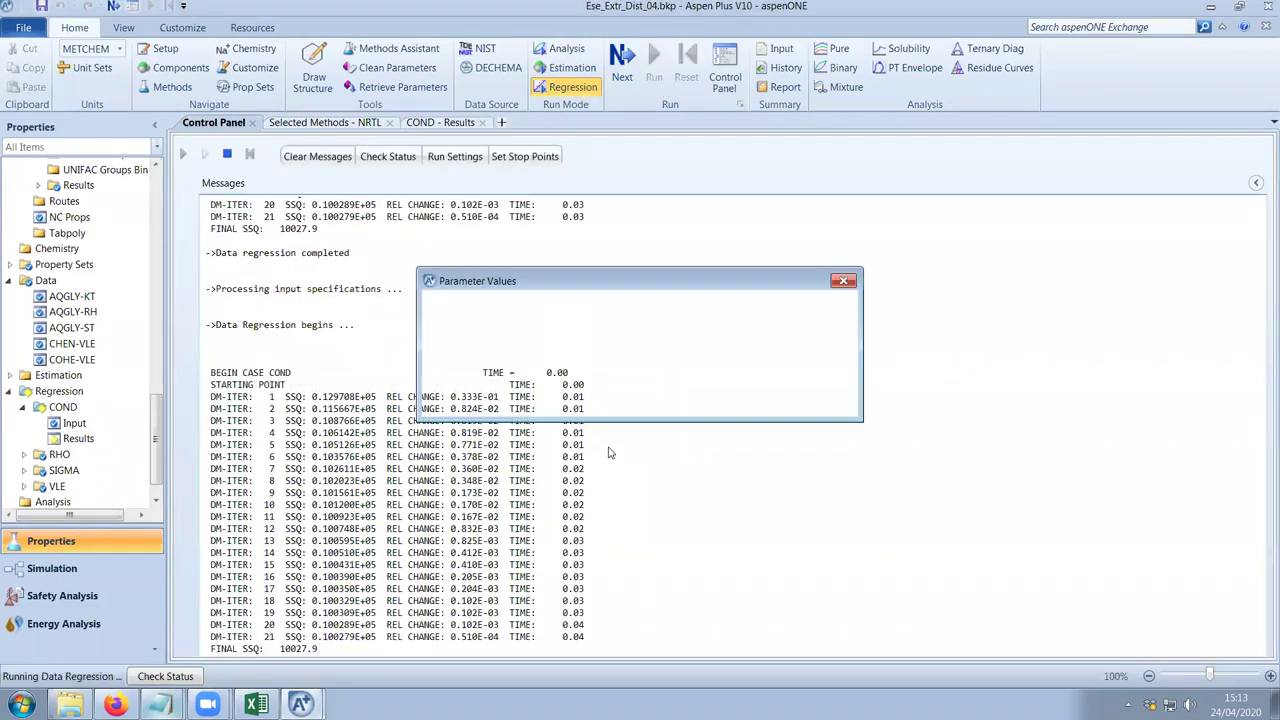
pyautogui.click(591, 398)
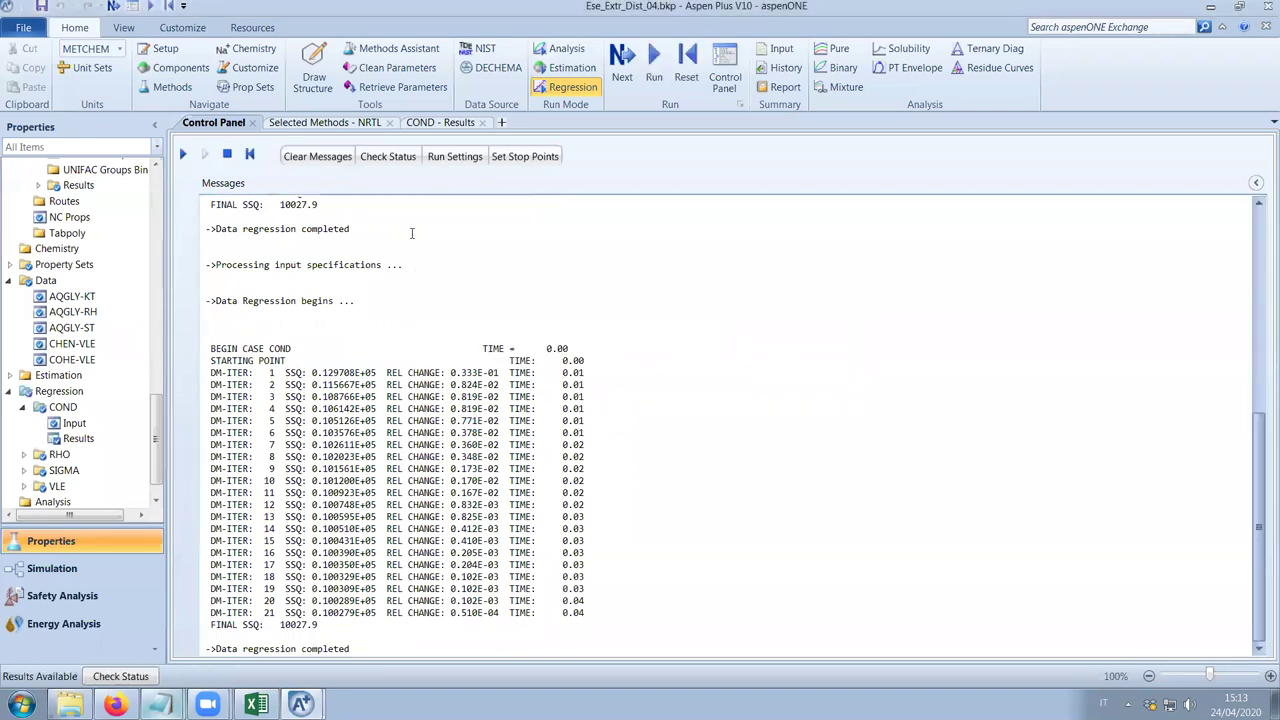
# Compare the KLDIP-1 pure component parameters for GLYCEROL and their units with the COND regression results.
pyautogui.moveTo(157, 458); pyautogui.dragTo(157, 335)
pyautogui.doubleClick(114, 255)
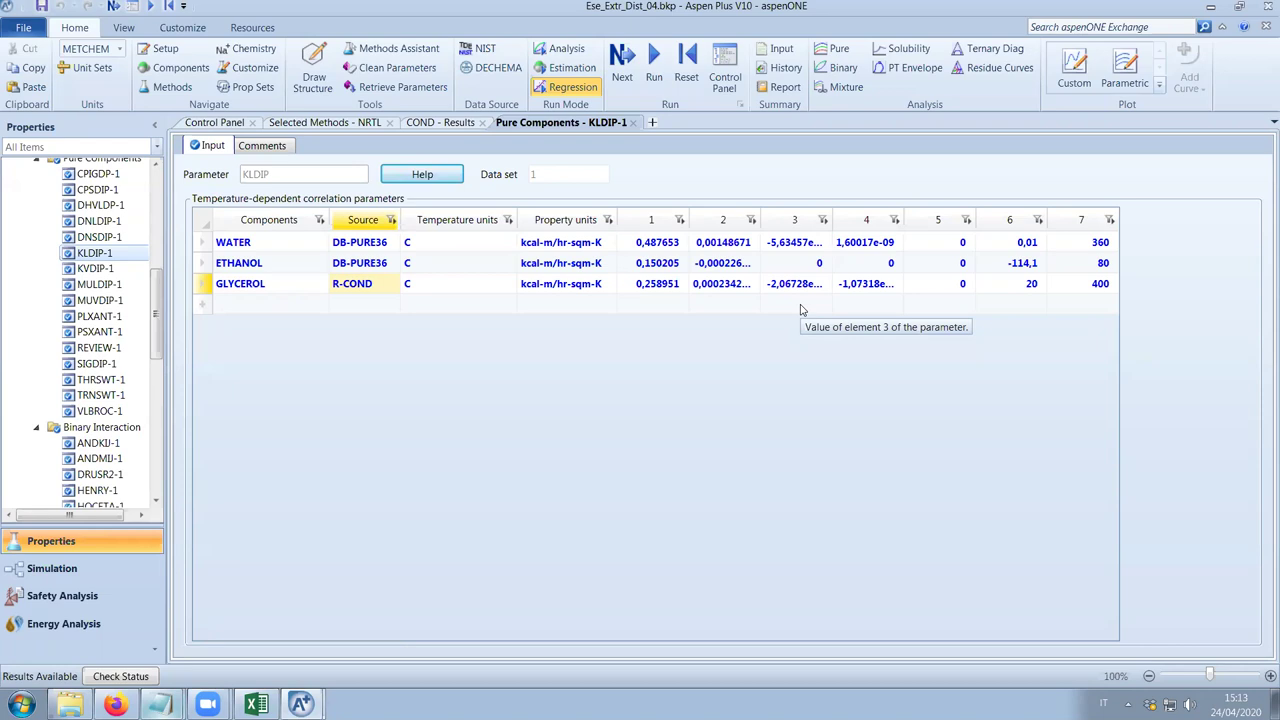
pyautogui.click(438, 123)
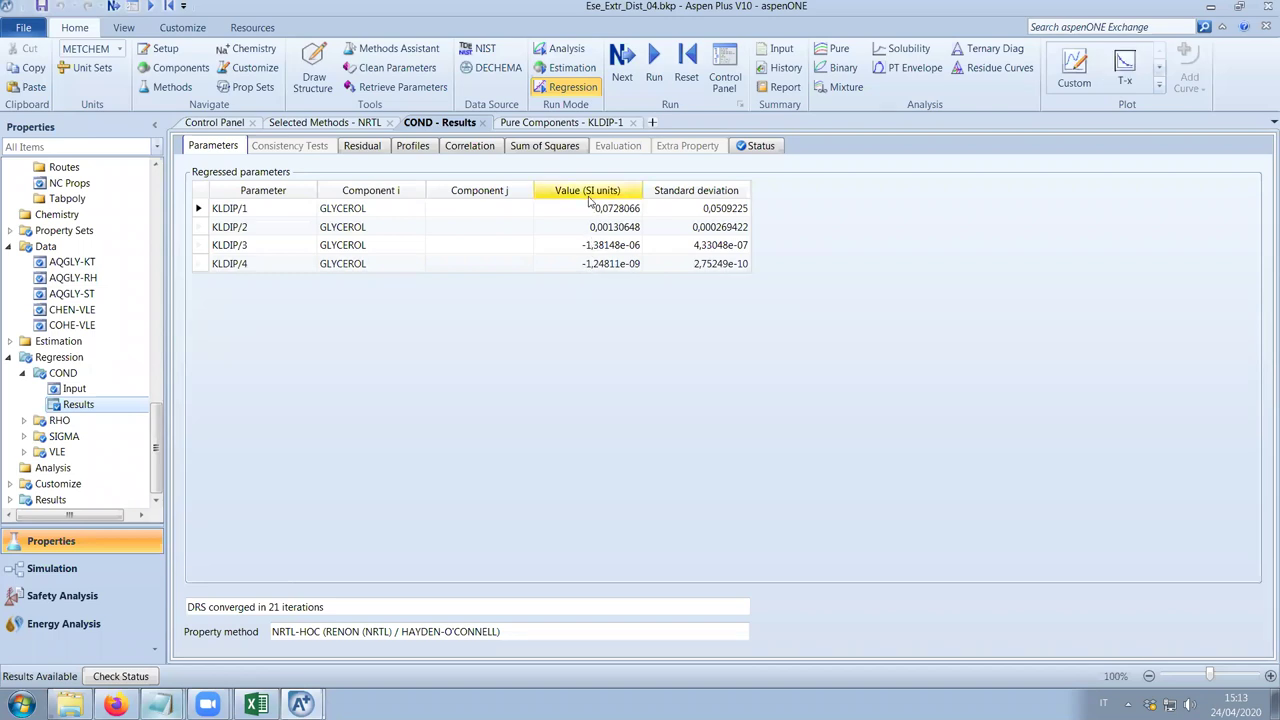
pyautogui.click(535, 124)
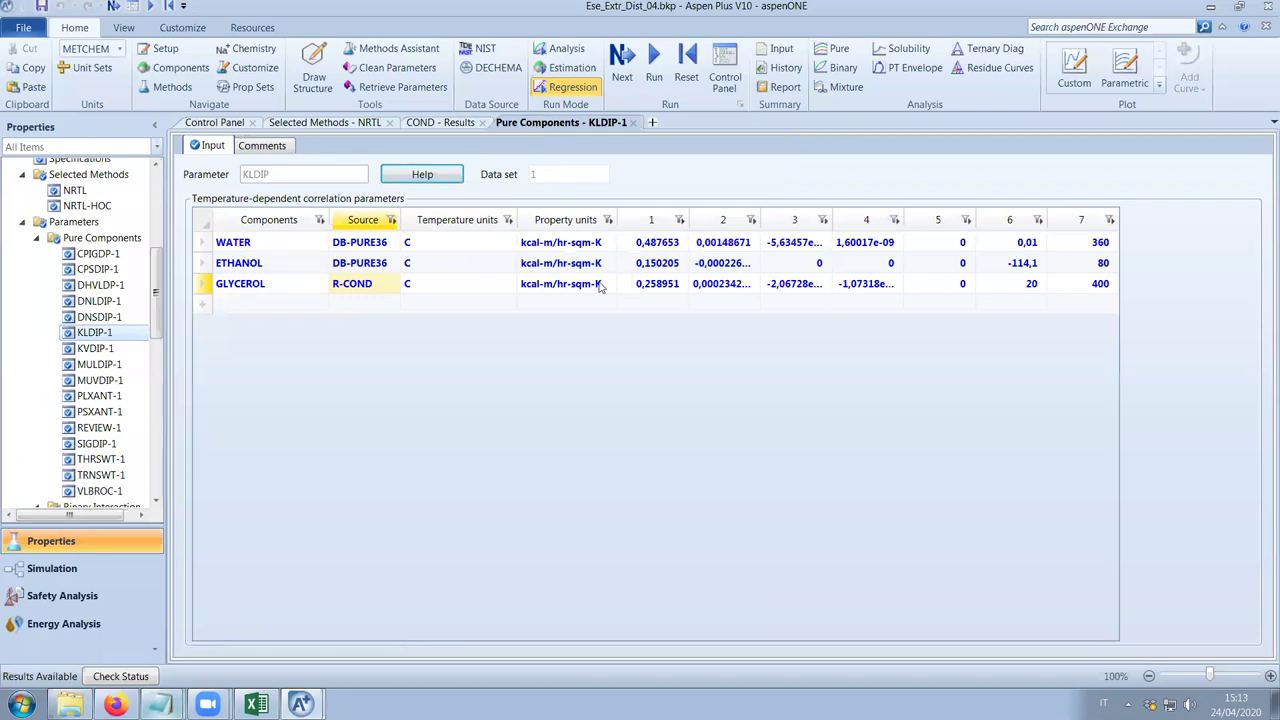
pyautogui.click(439, 123)
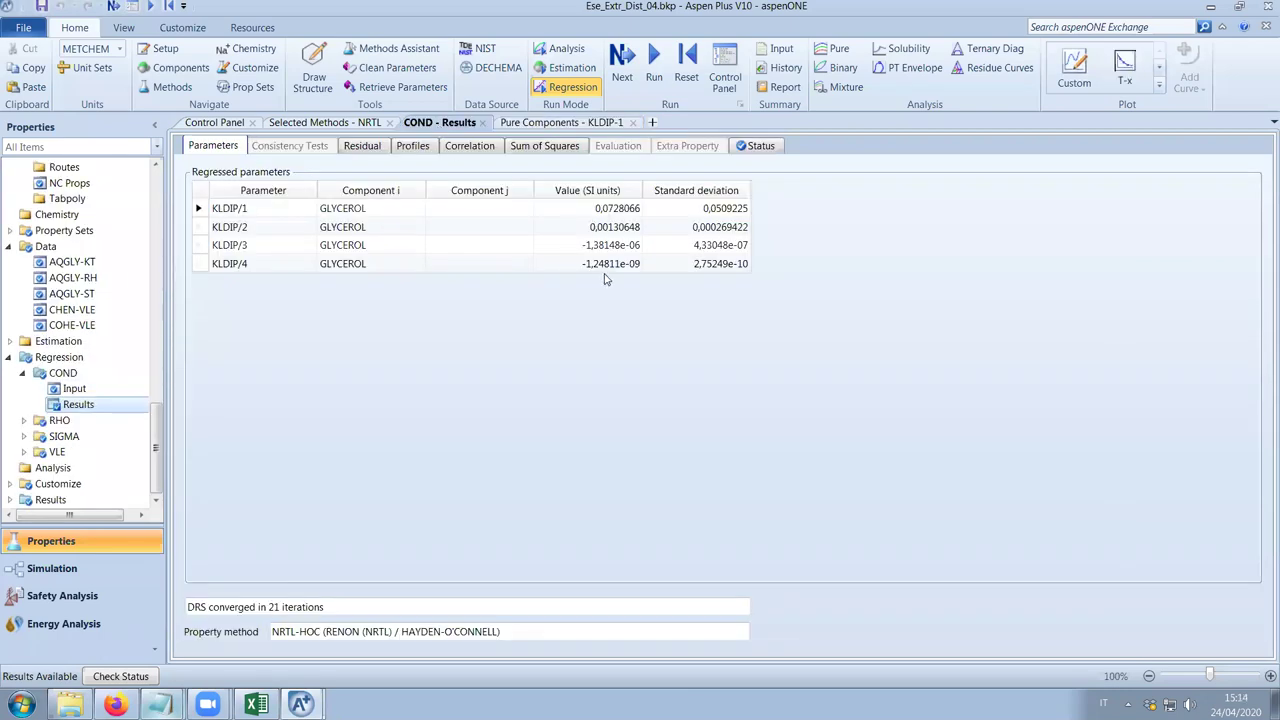
pyautogui.click(533, 123)
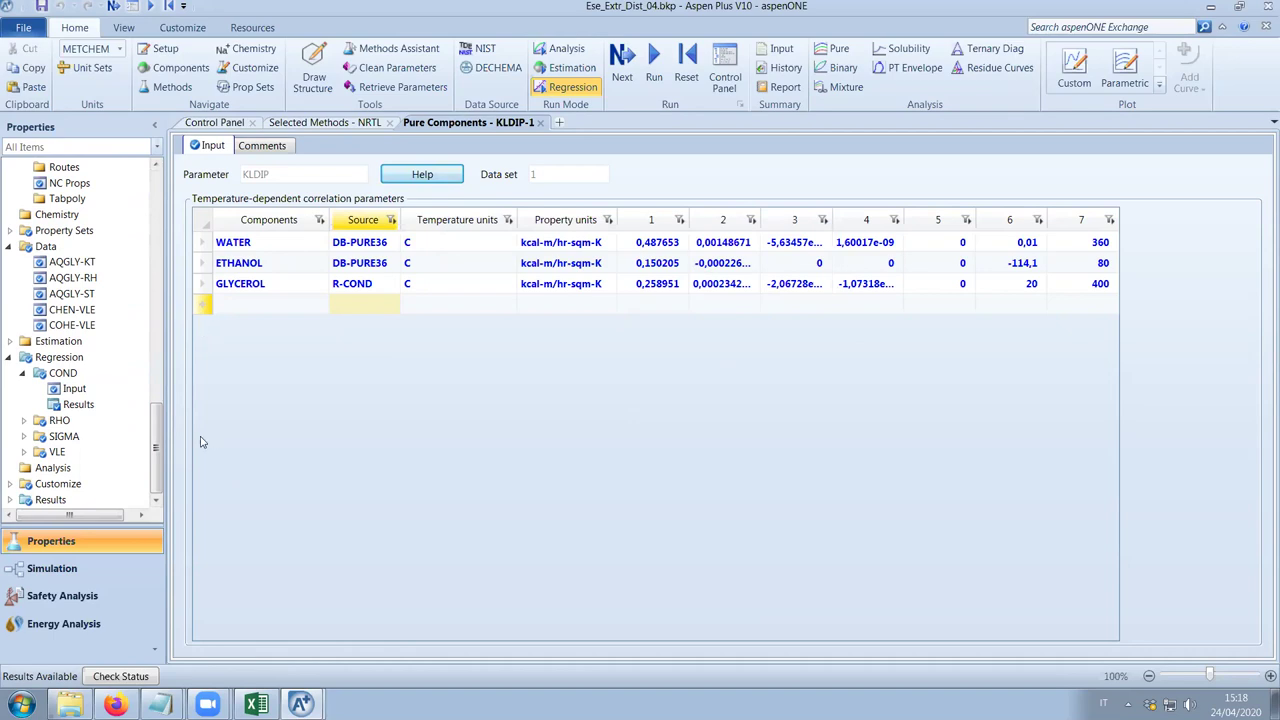
# Create a new data set of type MIXTURE with the ID AQGLY-U.
pyautogui.click(72, 246)
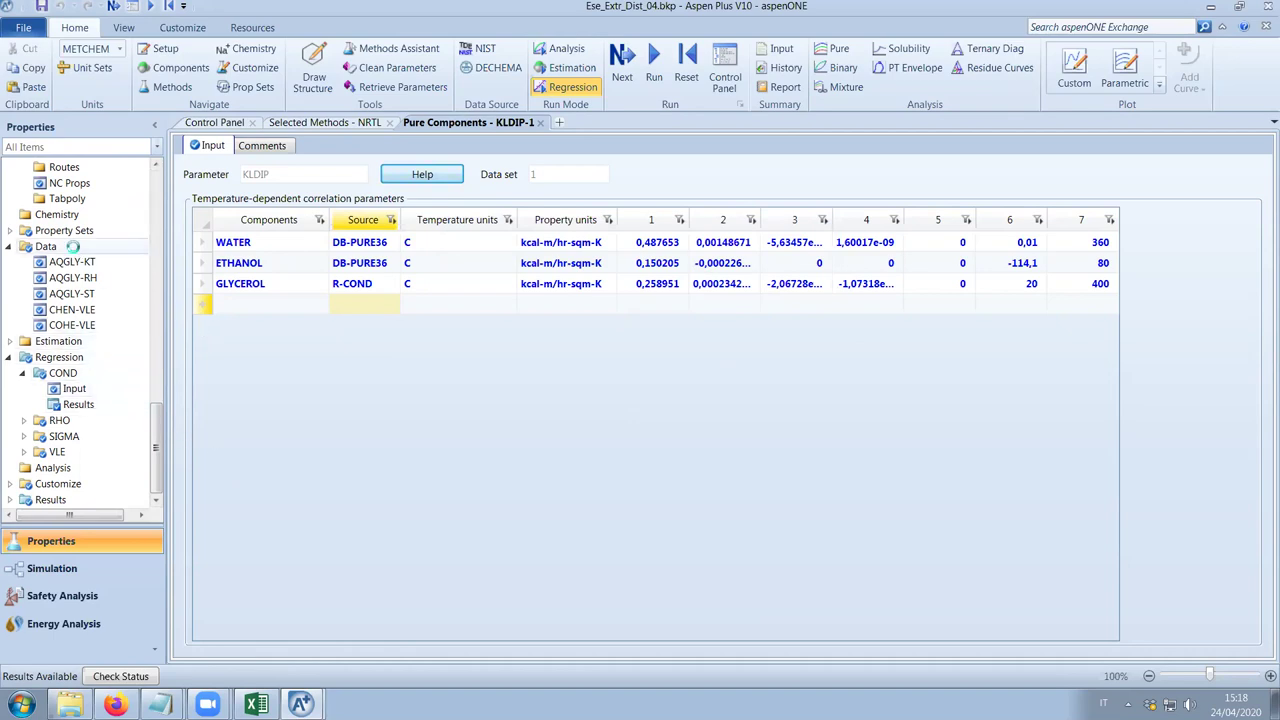
pyautogui.click(223, 163)
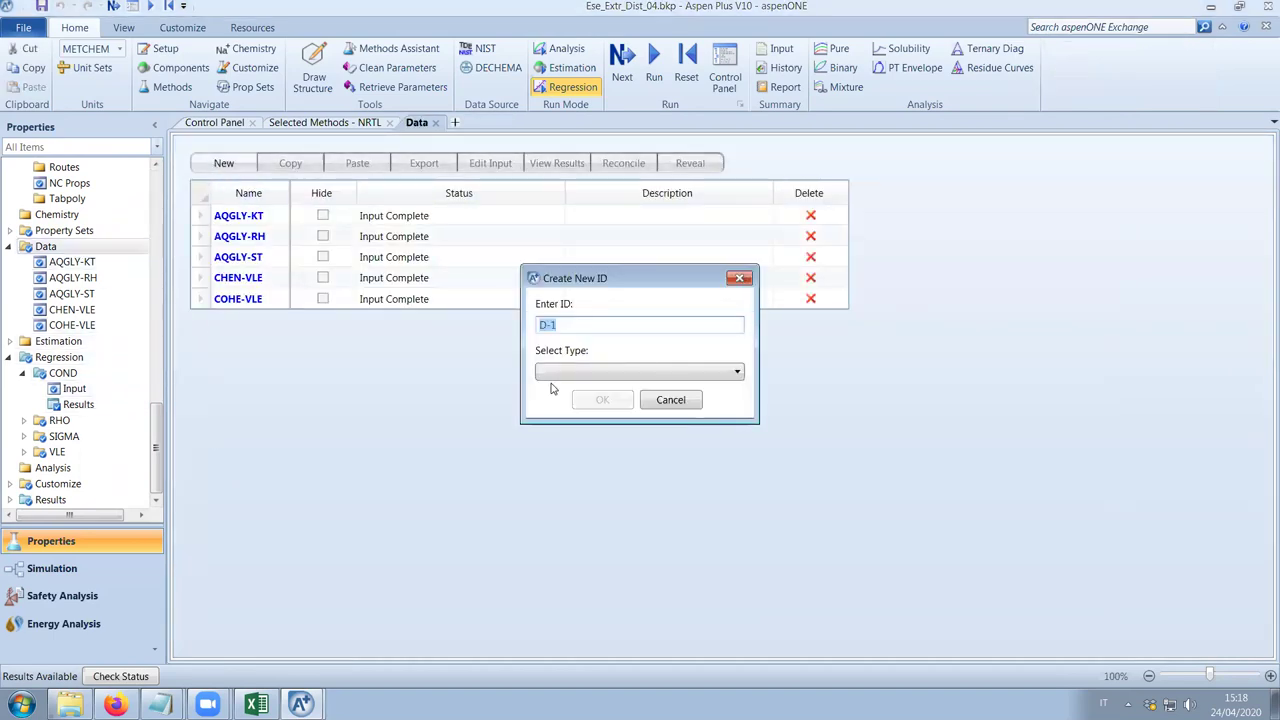
pyautogui.write('AQGLU')
pyautogui.click(564, 371)
pyautogui.click(564, 391)
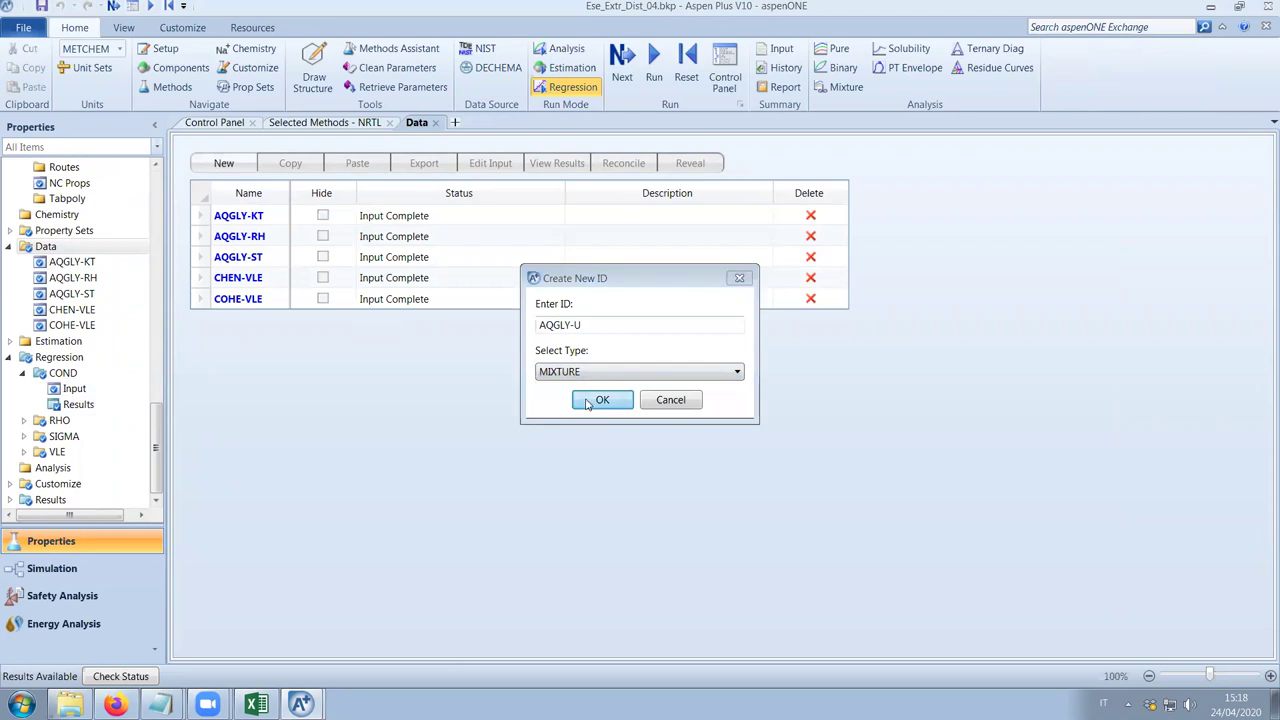
pyautogui.click(590, 401)
# Add GLYCEROL and WATER to the components in the AQGLY-U mixture.
pyautogui.click(241, 252)
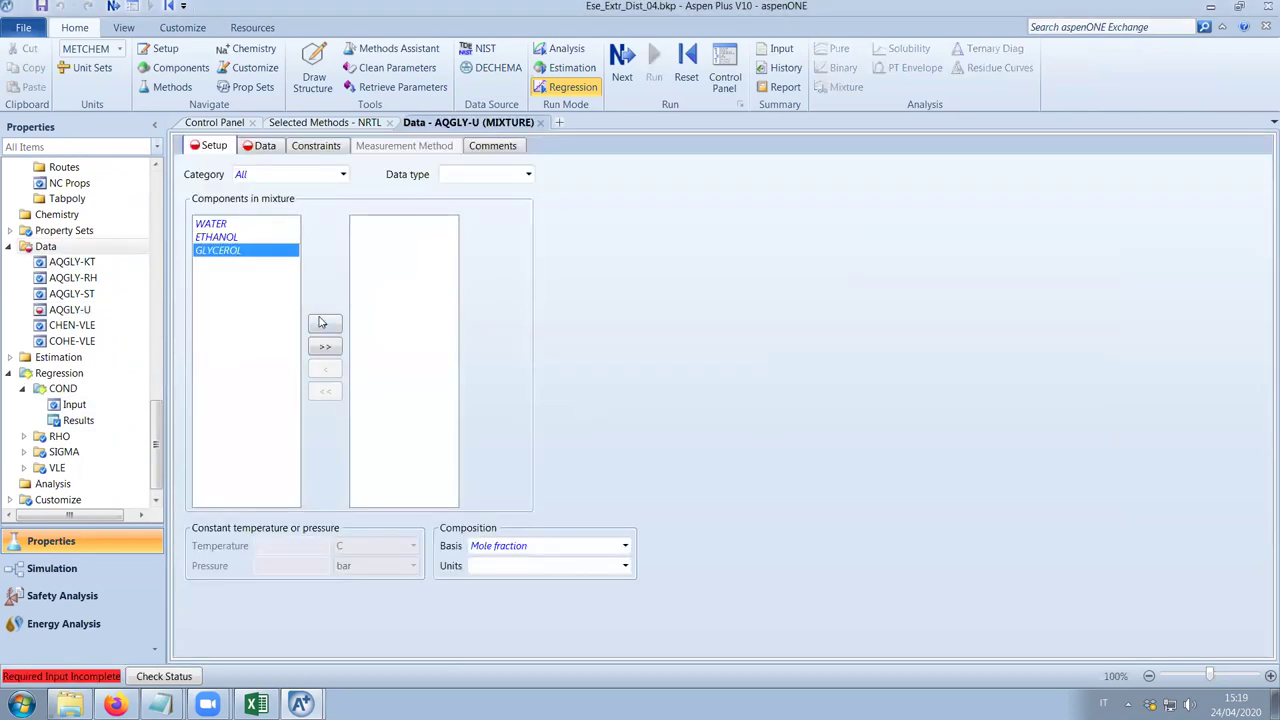
pyautogui.click(324, 324)
pyautogui.click(237, 224)
pyautogui.click(324, 326)
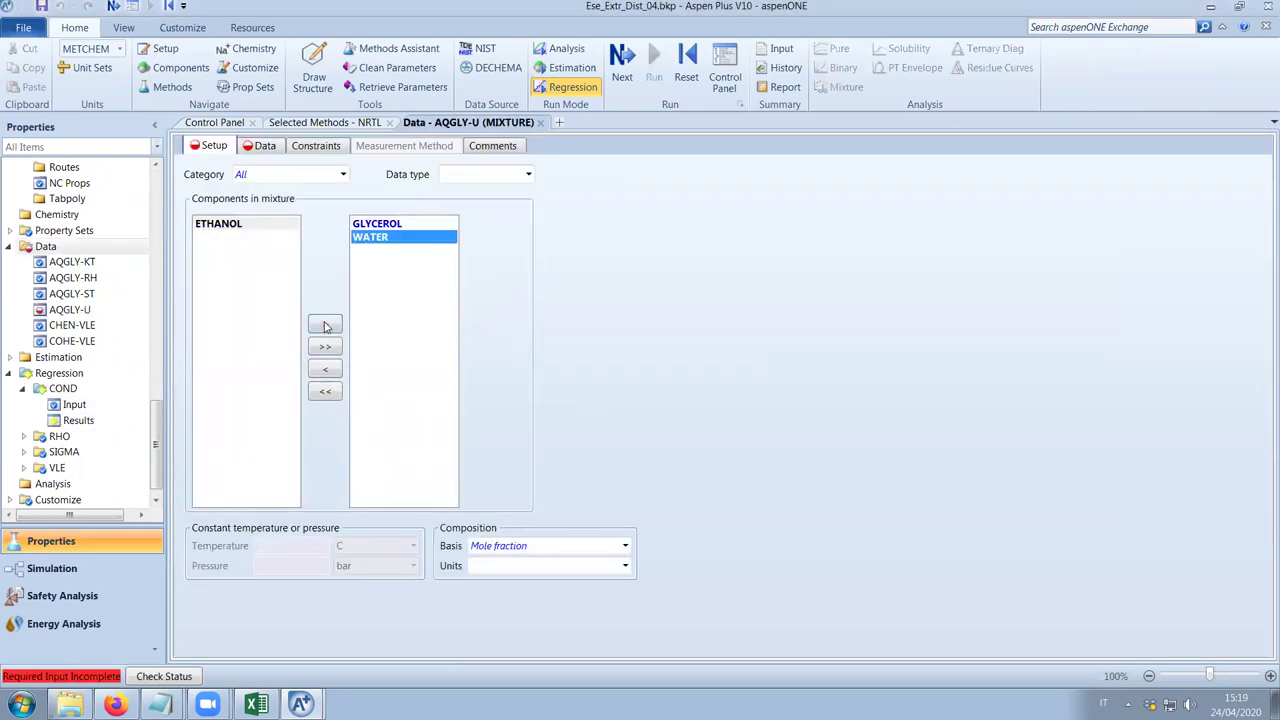
# Check the viscosity data's composition units in the Excel sheet H2O-GLYC_ref3-4, and set AQGLY-U's composition basis to Mass fraction.
pyautogui.click(255, 704)
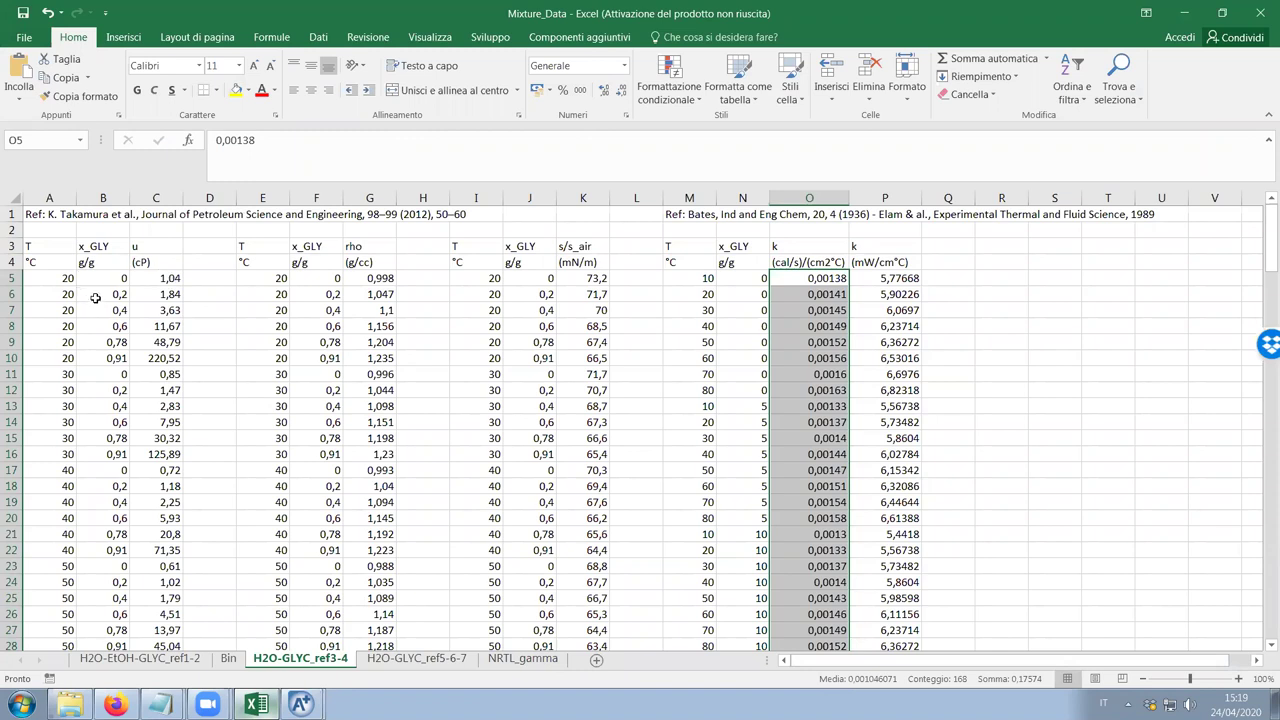
pyautogui.click(1183, 13)
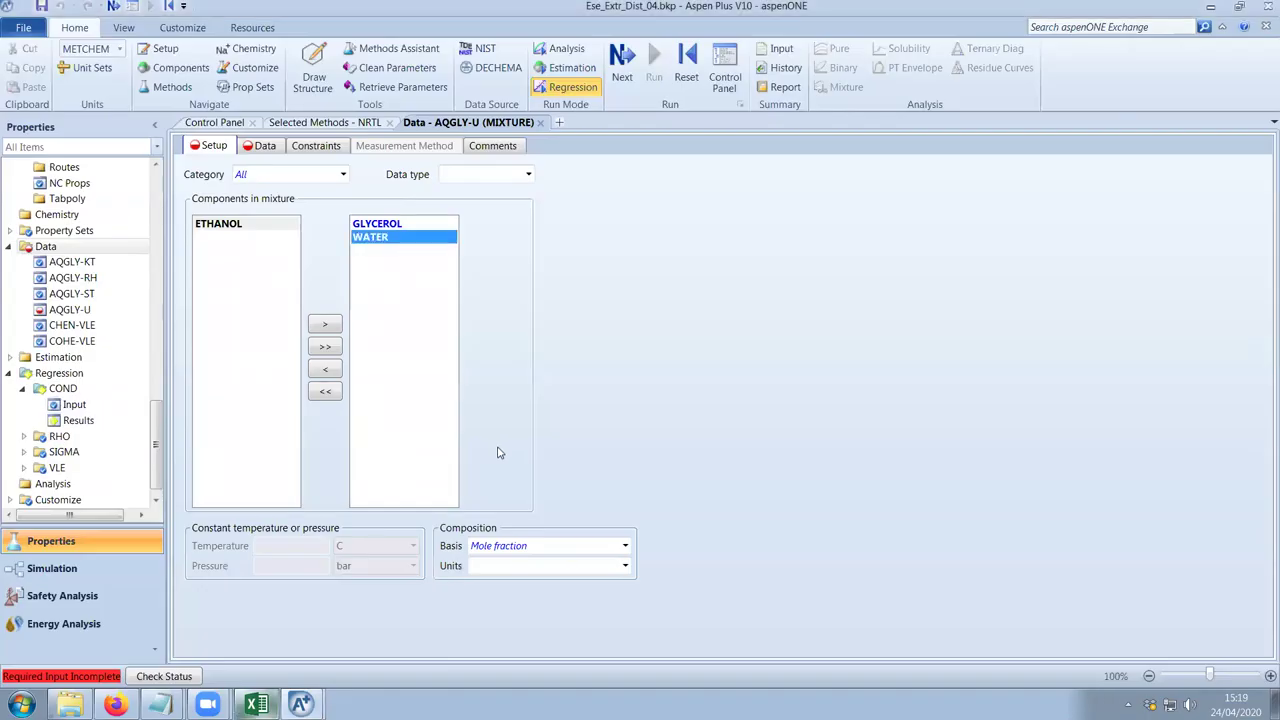
pyautogui.click(625, 546)
pyautogui.click(560, 567)
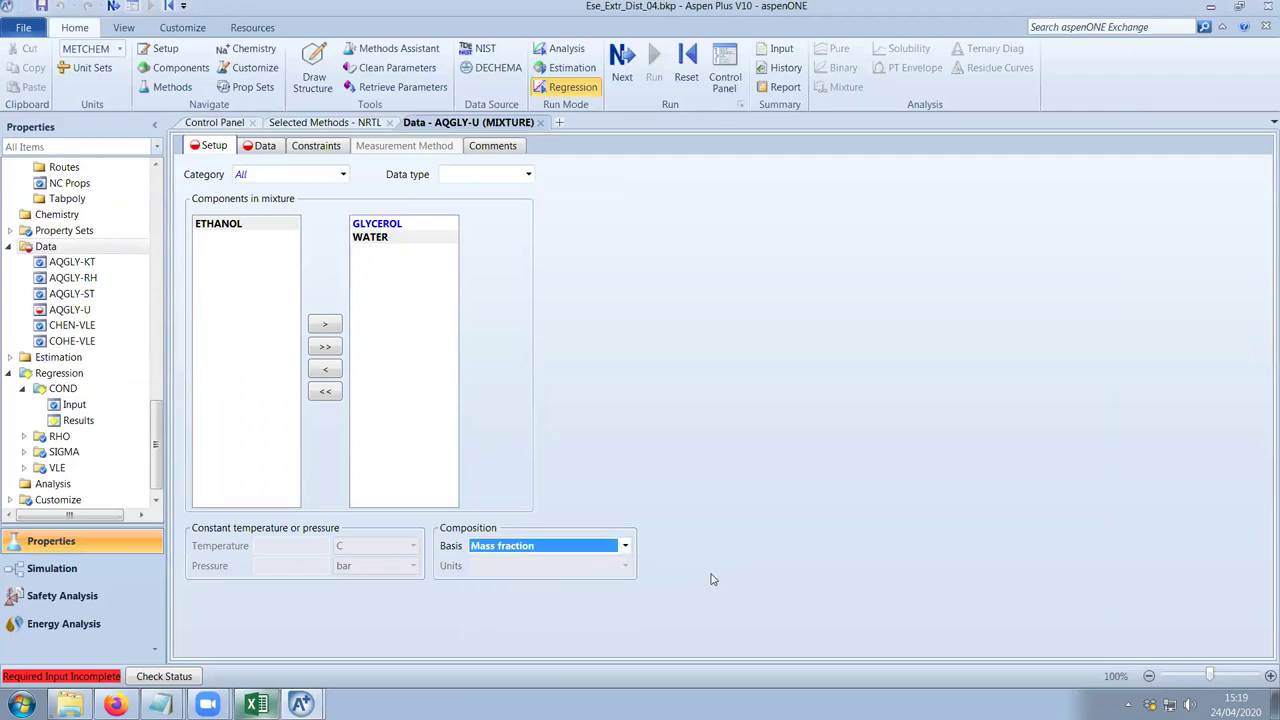
# Set AQGLY-U's data type to MULMX and its constant pressure to 1 atm.
pyautogui.click(520, 174)
pyautogui.scroll(-3, 497, 279)
pyautogui.scroll(-1, 497, 279)
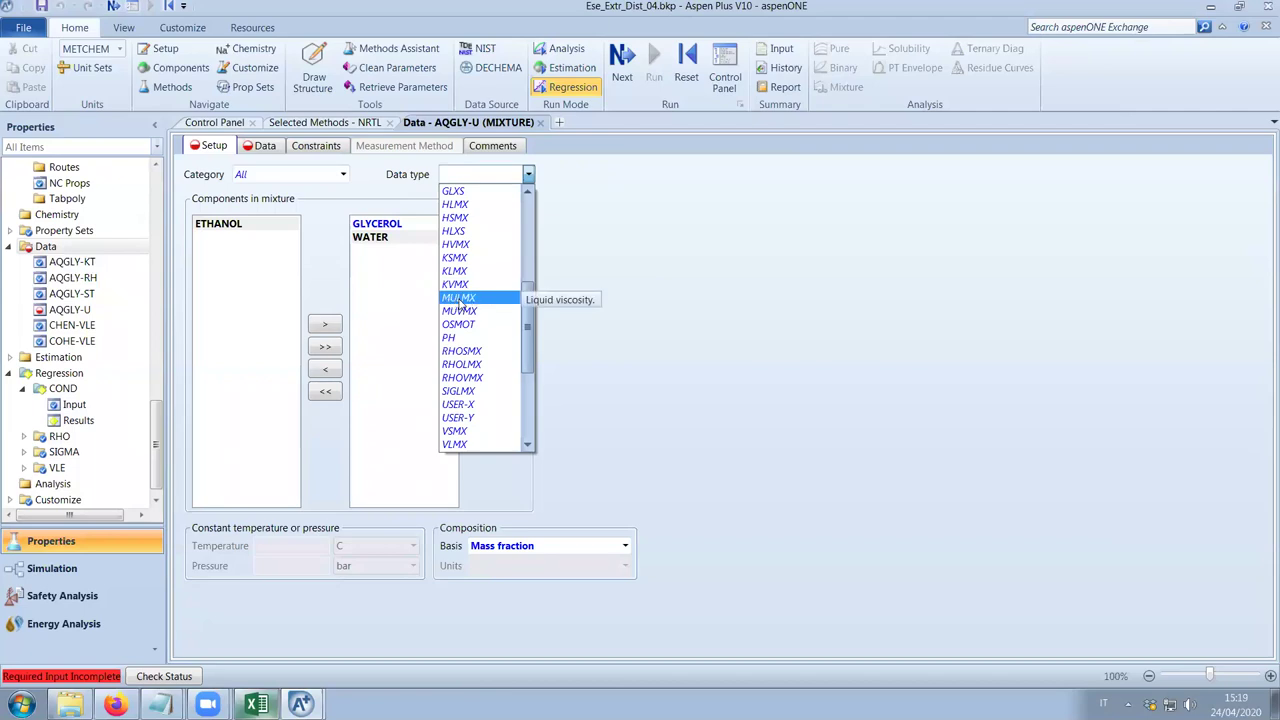
pyautogui.click(460, 301)
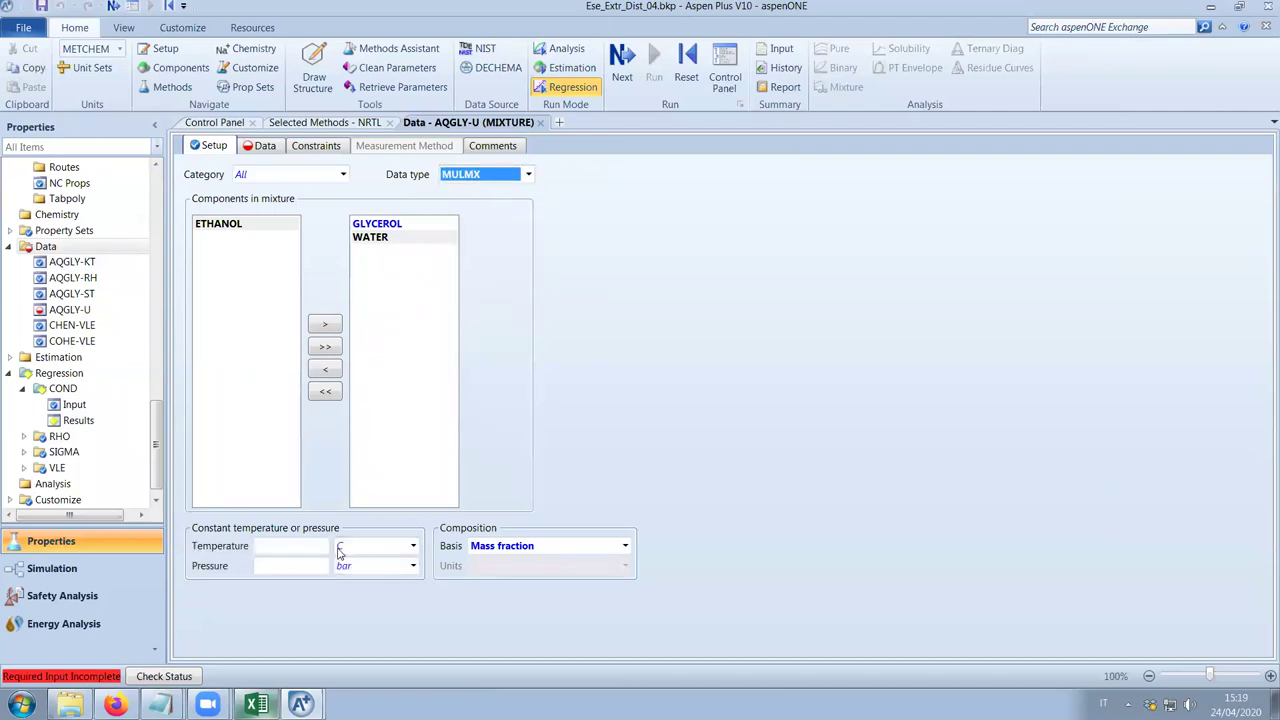
pyautogui.click(316, 572)
pyautogui.write('1')
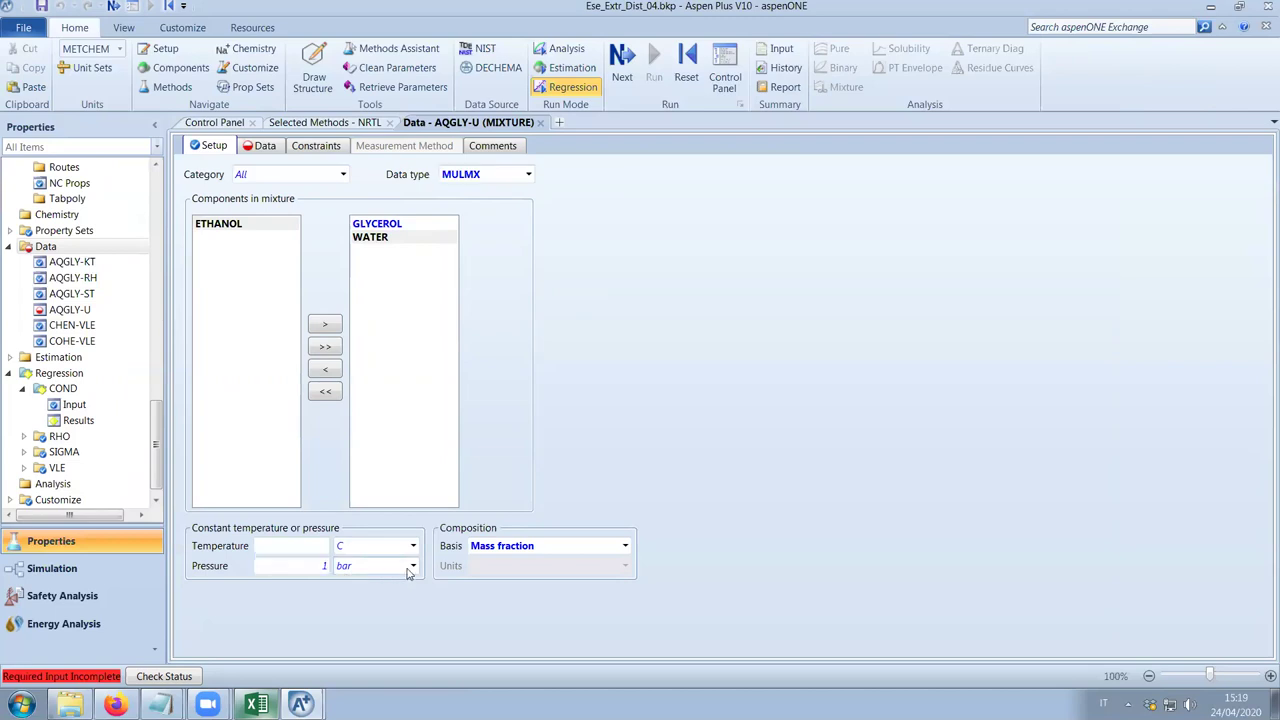
pyautogui.click(413, 566)
pyautogui.scroll(1, 410, 345)
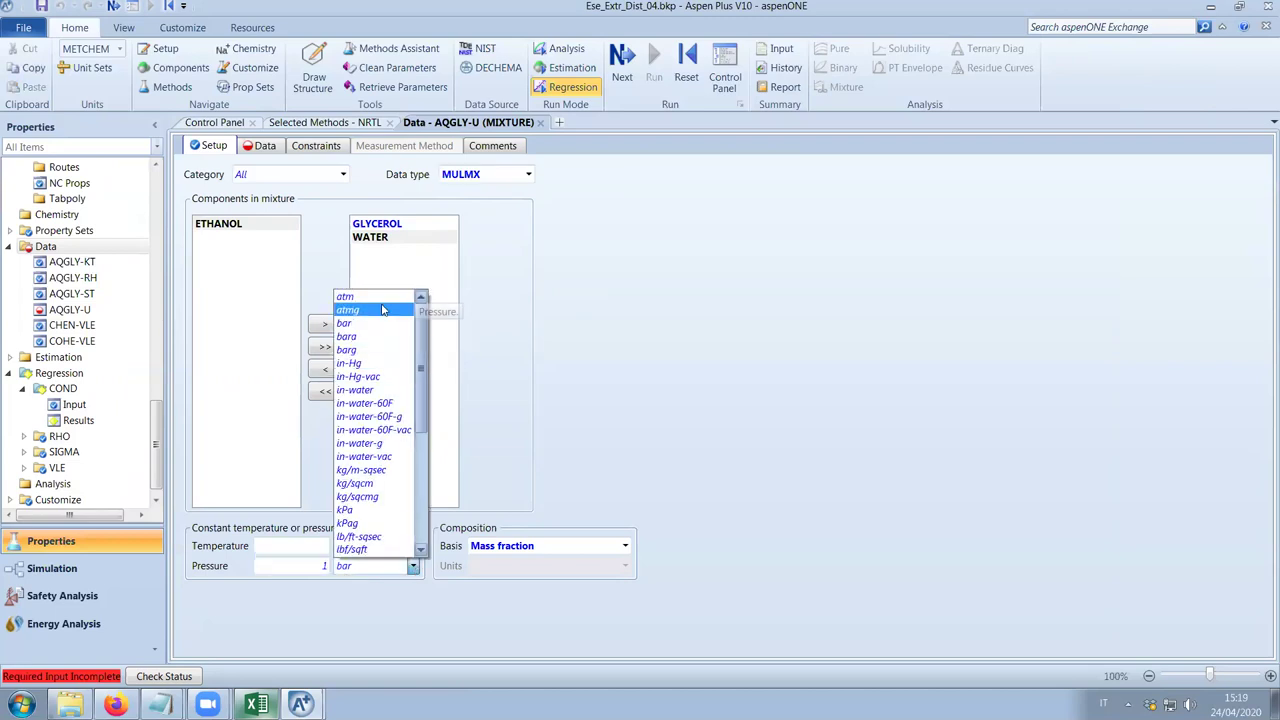
pyautogui.click(380, 303)
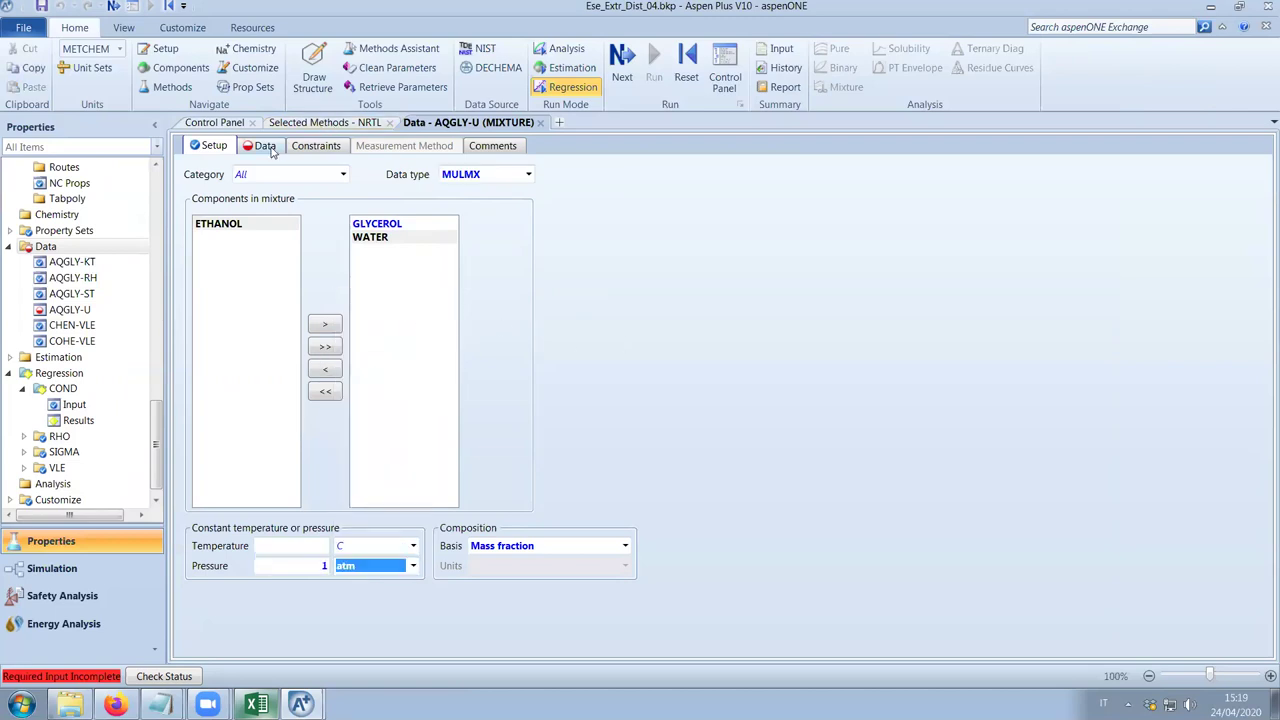
# Copy the viscosity data's temperatures A5:A40 from Excel sheet H2O-GLYC_ref3-4 into the TEMPERATURE column of AQGLY-U in Aspen Plus.
pyautogui.click(263, 146)
pyautogui.click(256, 704)
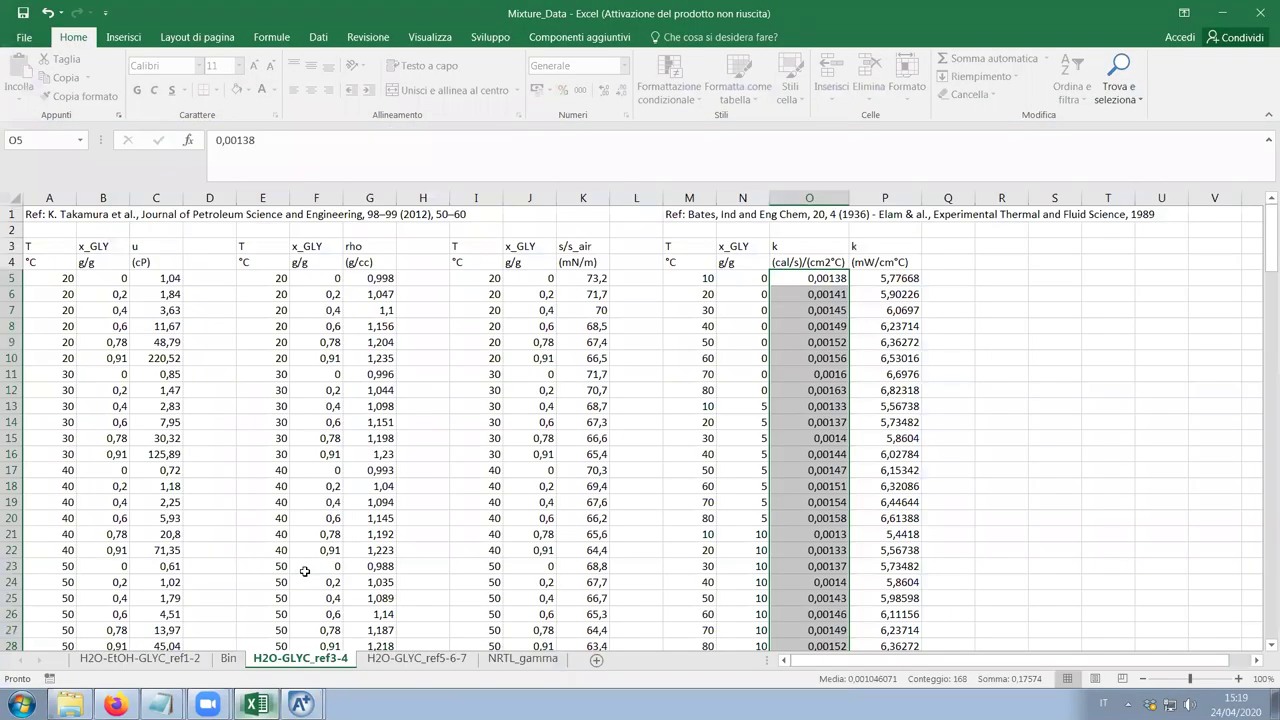
pyautogui.moveTo(58, 369); pyautogui.dragTo(61, 613)
pyautogui.hotkey('ctrl', 'c')
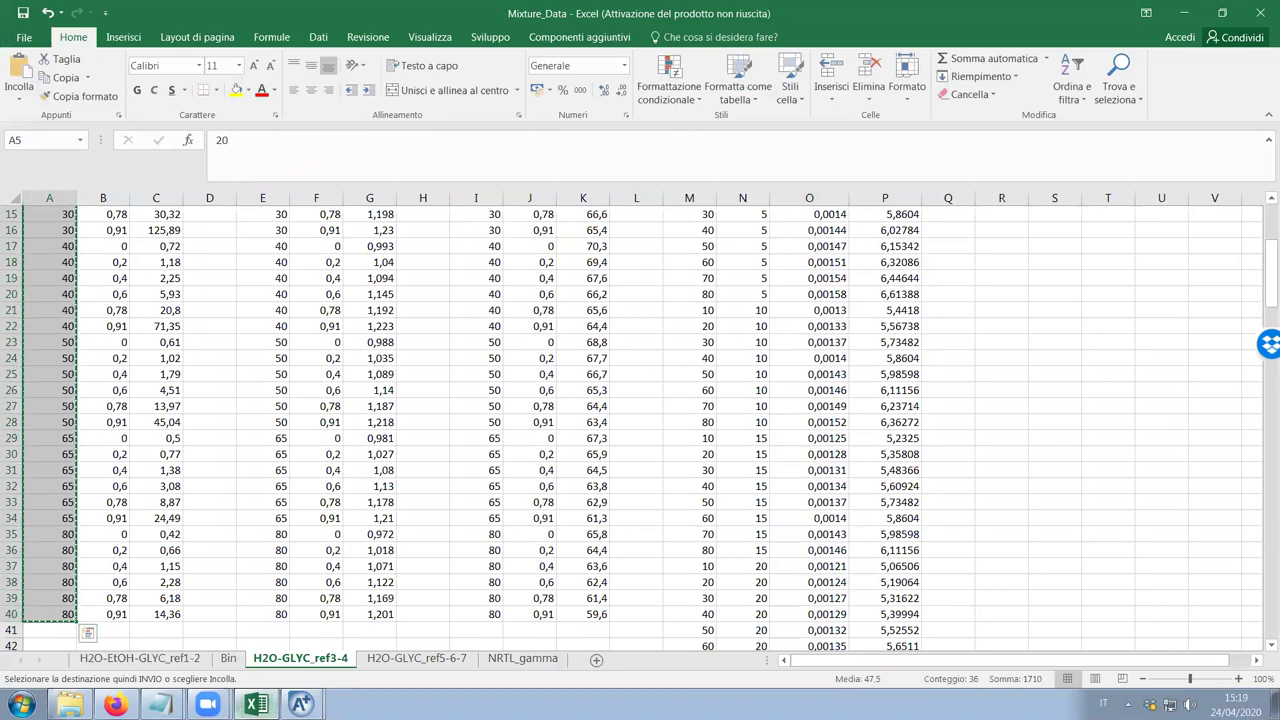
pyautogui.moveTo(300, 704)
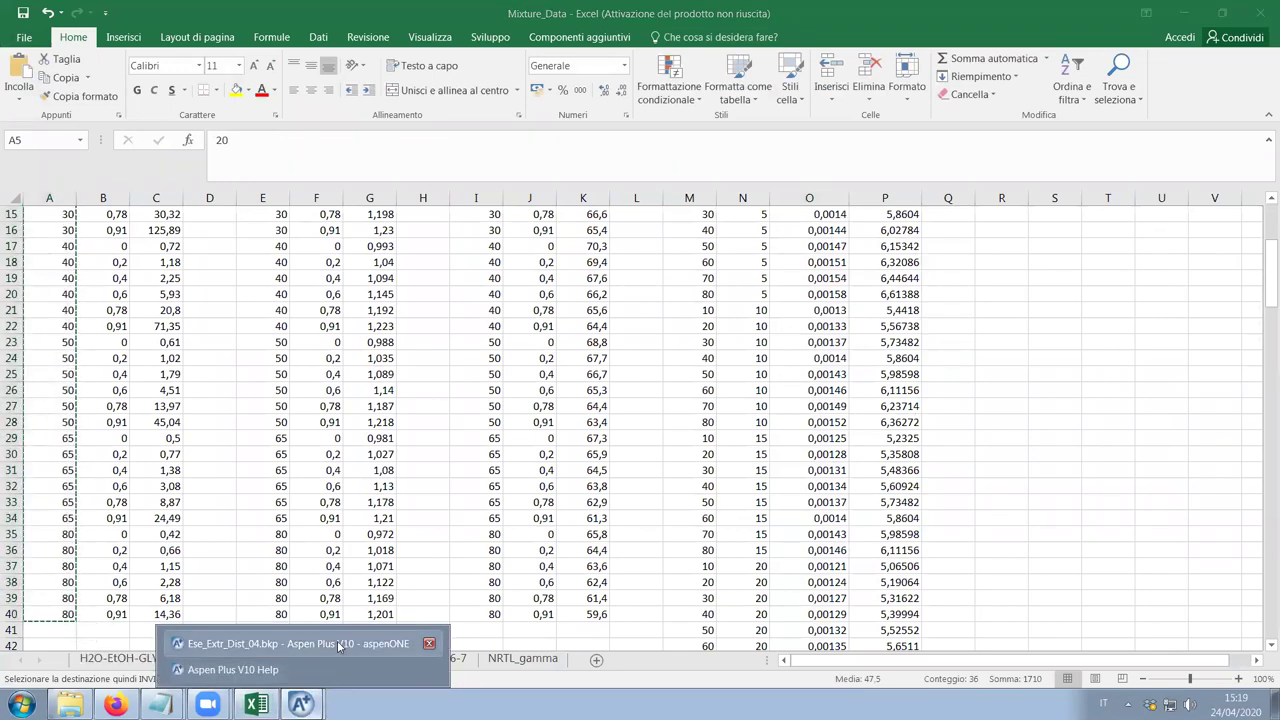
pyautogui.click(290, 643)
pyautogui.rightClick(382, 285)
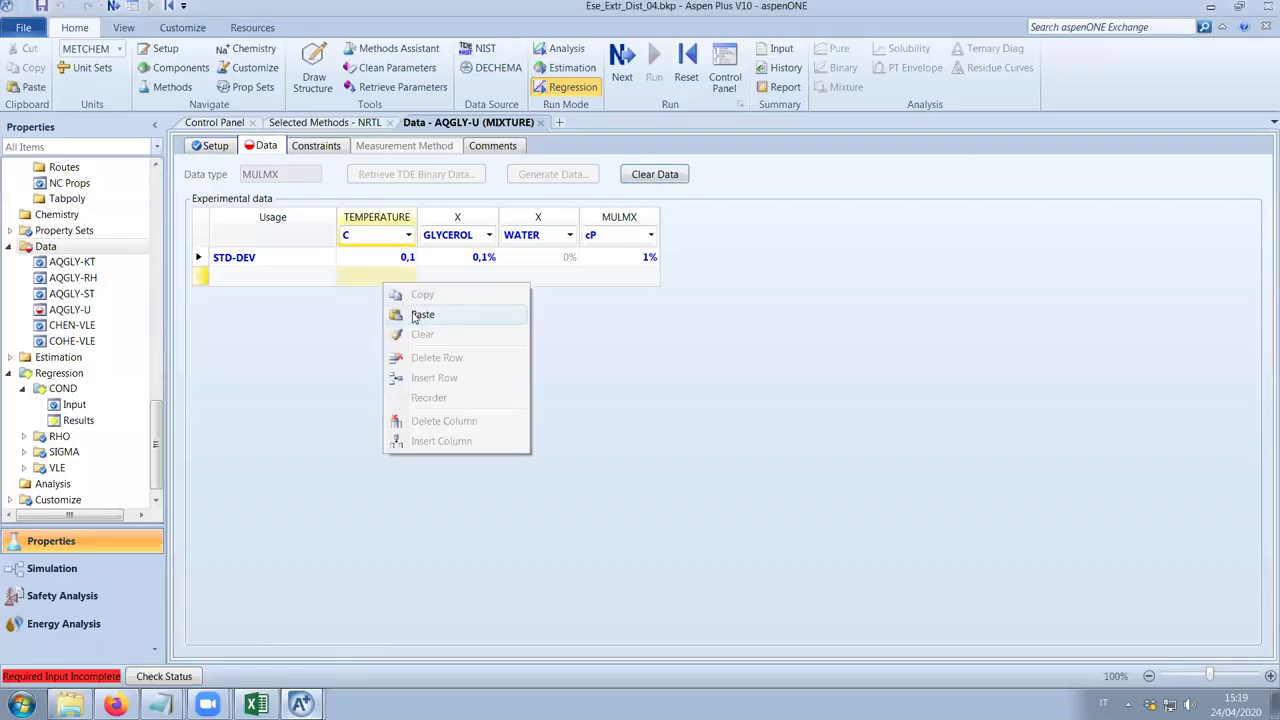
pyautogui.click(413, 318)
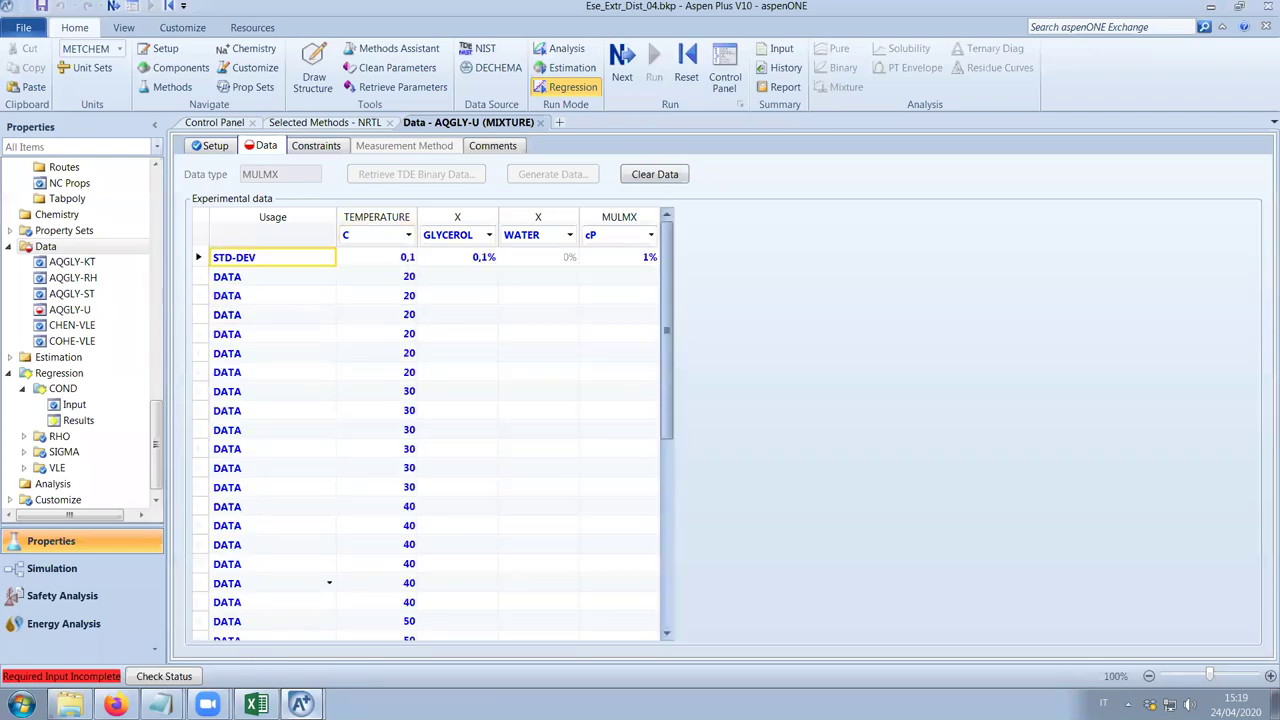
# Copy the glycerol mass fractions B5:B40 from the Excel sheet into AQGLY-U's GLYCEROL composition column in Aspen Plus.
pyautogui.click(250, 668)
pyautogui.moveTo(110, 608); pyautogui.dragTo(122, 232)
pyautogui.hotkey('ctrl', 'c')
pyautogui.click(300, 705)
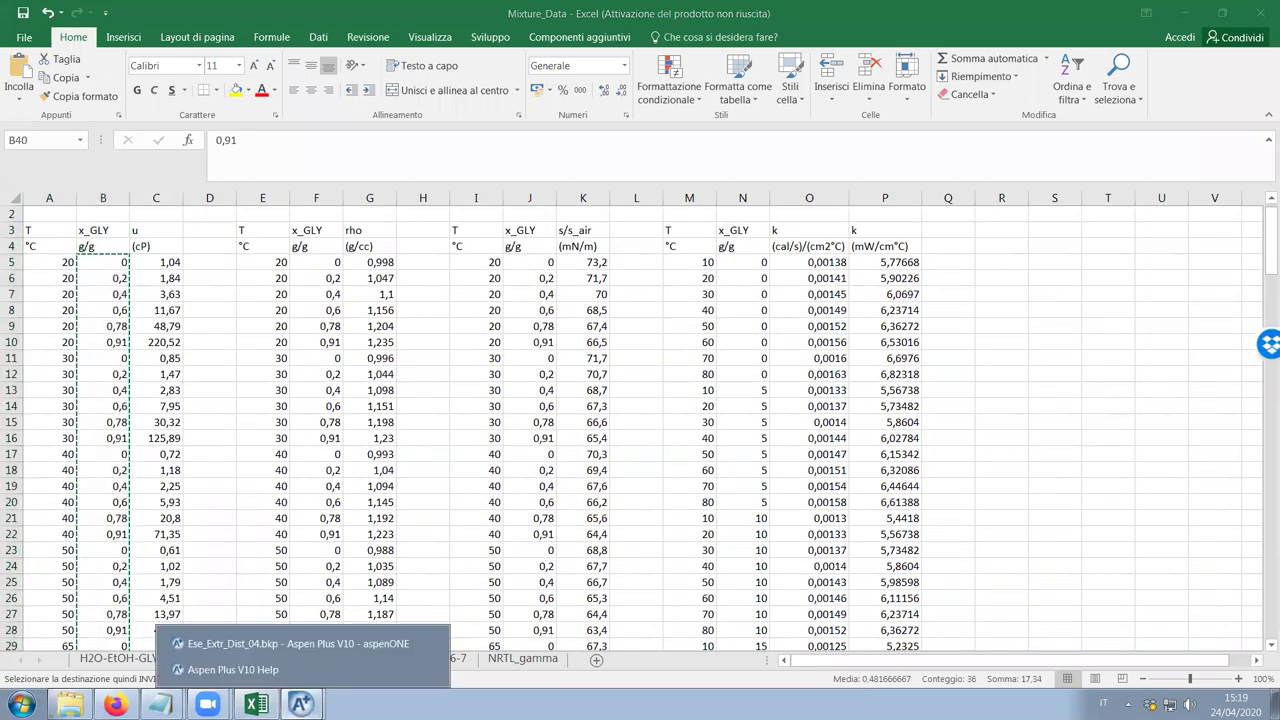
pyautogui.click(325, 645)
pyautogui.scroll(-1, 457, 315)
pyautogui.scroll(1, 448, 280)
pyautogui.rightClick(425, 279)
pyautogui.click(477, 318)
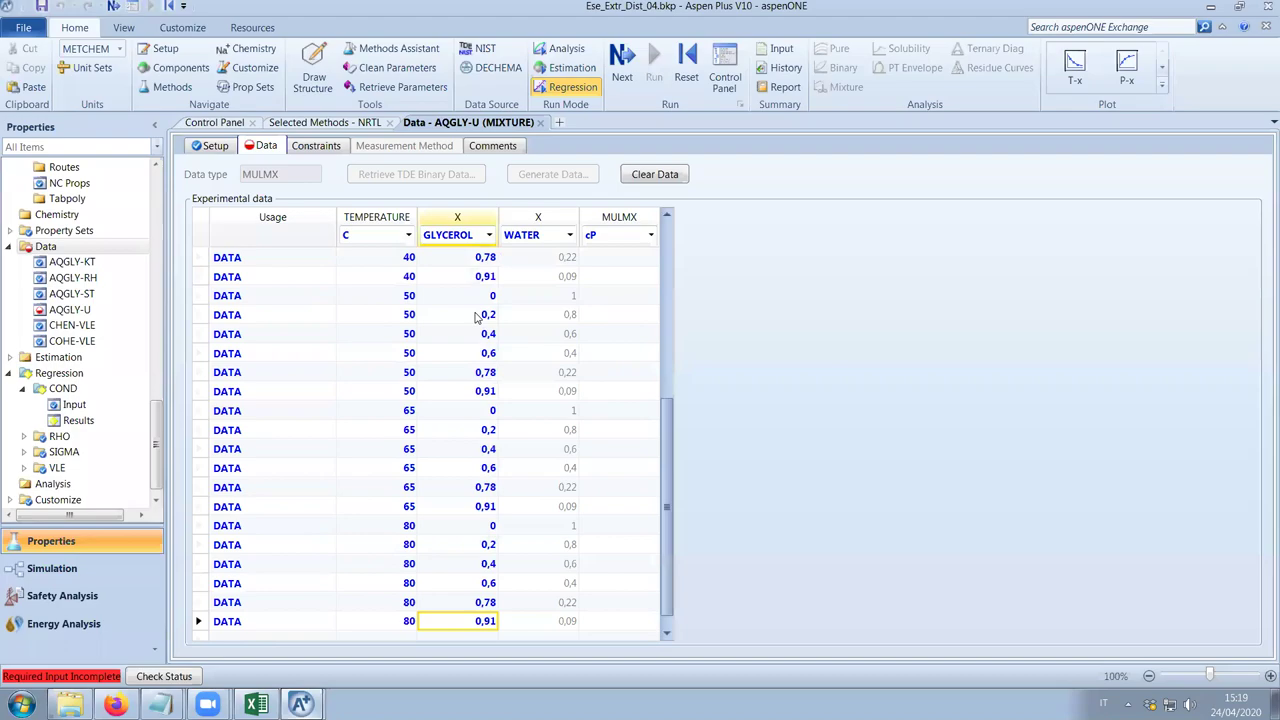
# Copy the viscosities C5:C40 from the Excel sheet into AQGLY-U's MULMX column in Aspen Plus, in cP.
pyautogui.click(256, 705)
pyautogui.moveTo(158, 264); pyautogui.dragTo(163, 632)
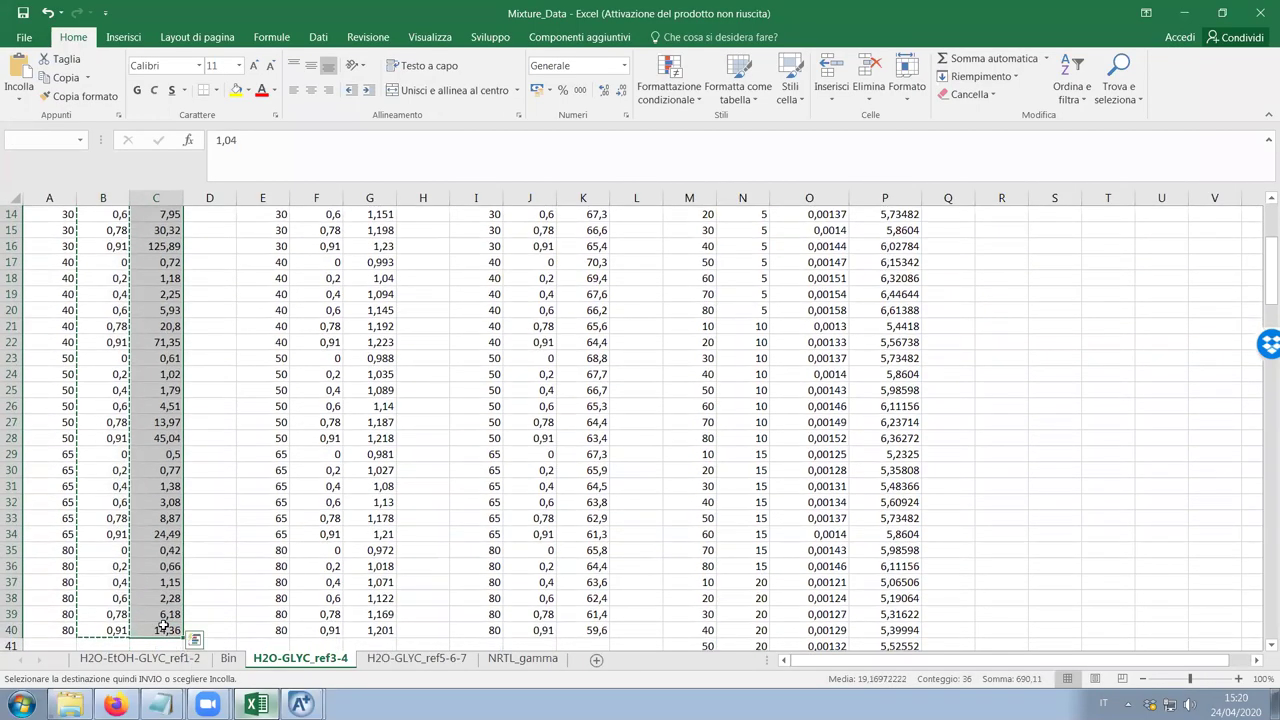
pyautogui.click(301, 705)
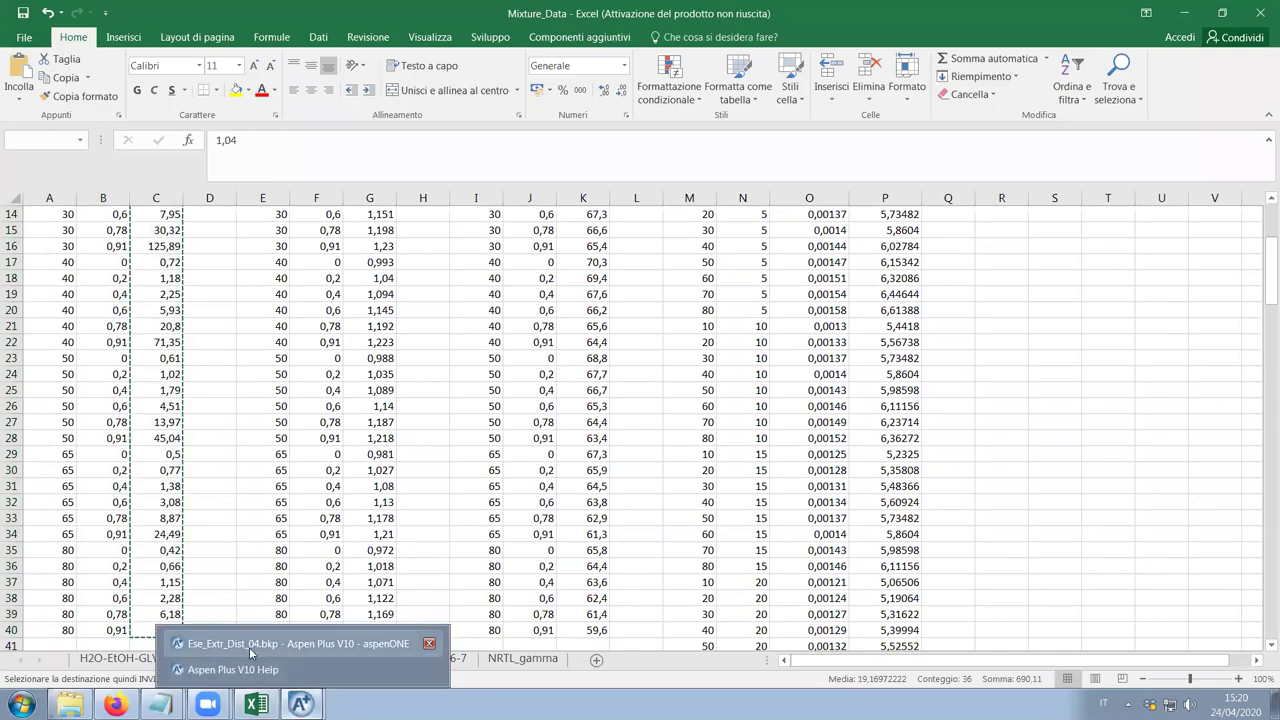
pyautogui.click(249, 647)
pyautogui.scroll(5, 659, 535)
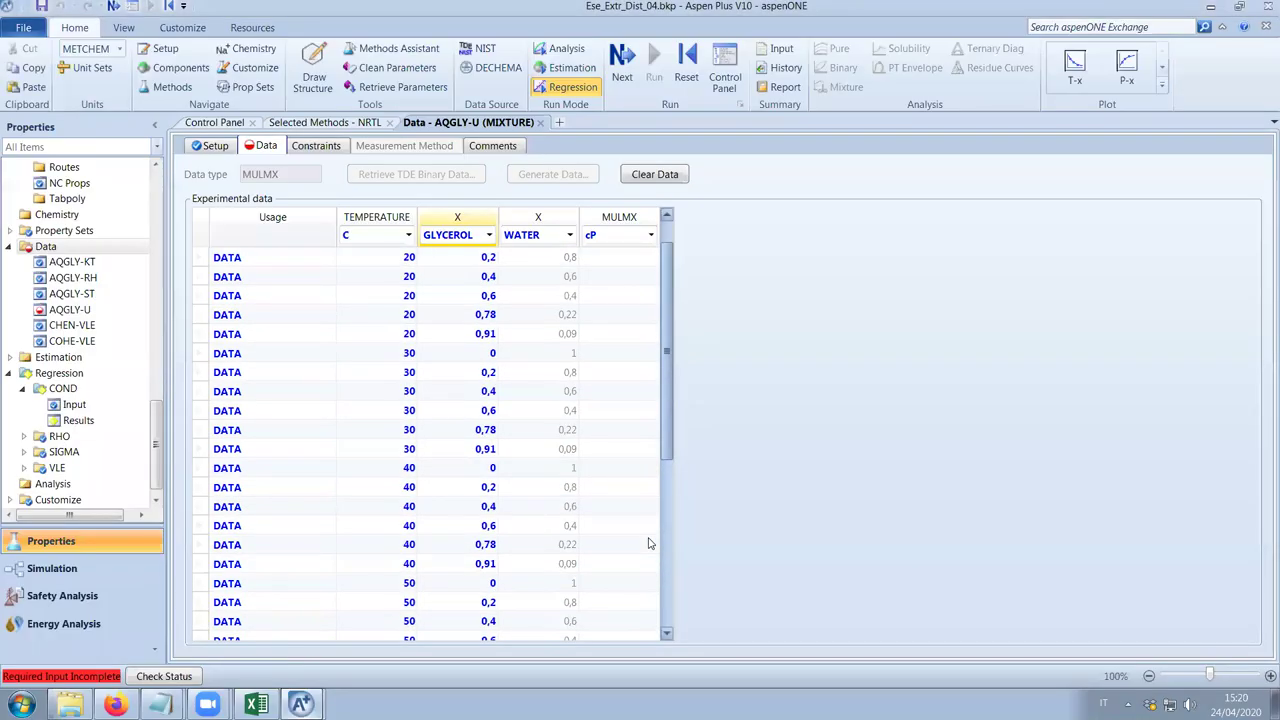
pyautogui.rightClick(627, 277)
pyautogui.click(663, 309)
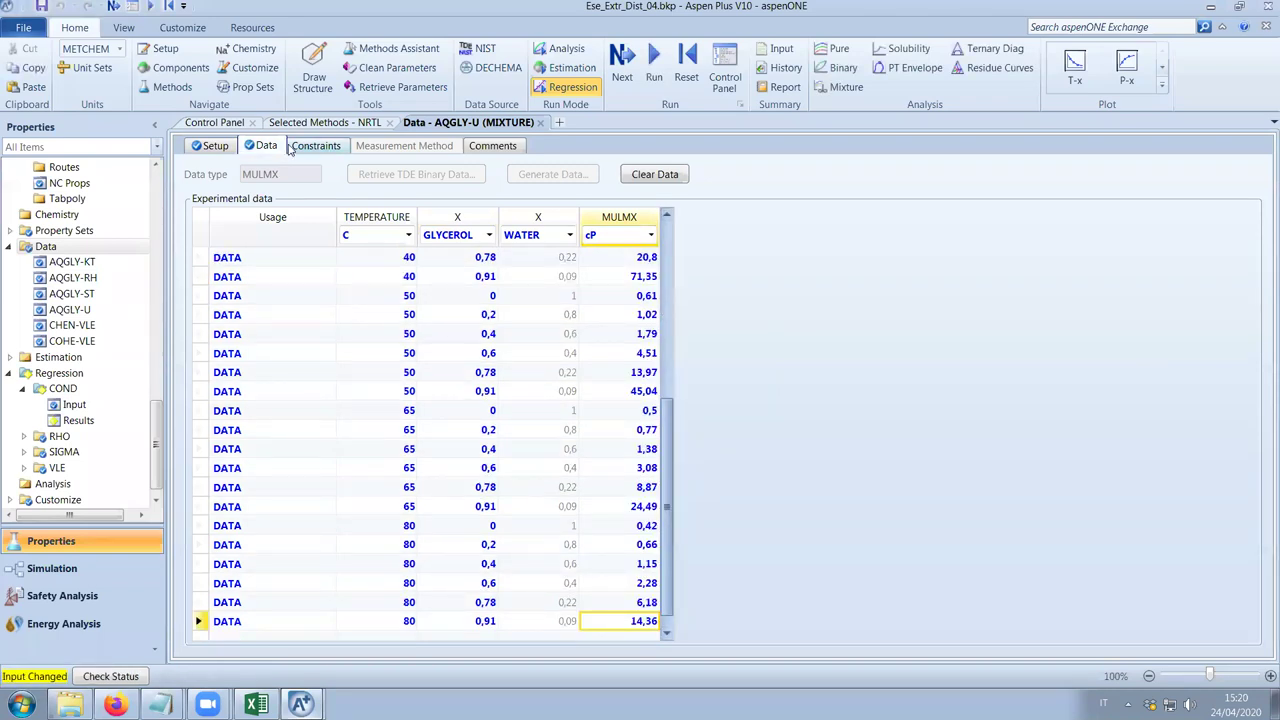
# Create a new regression case with the ID VISCO.
pyautogui.click(78, 376)
pyautogui.click(223, 163)
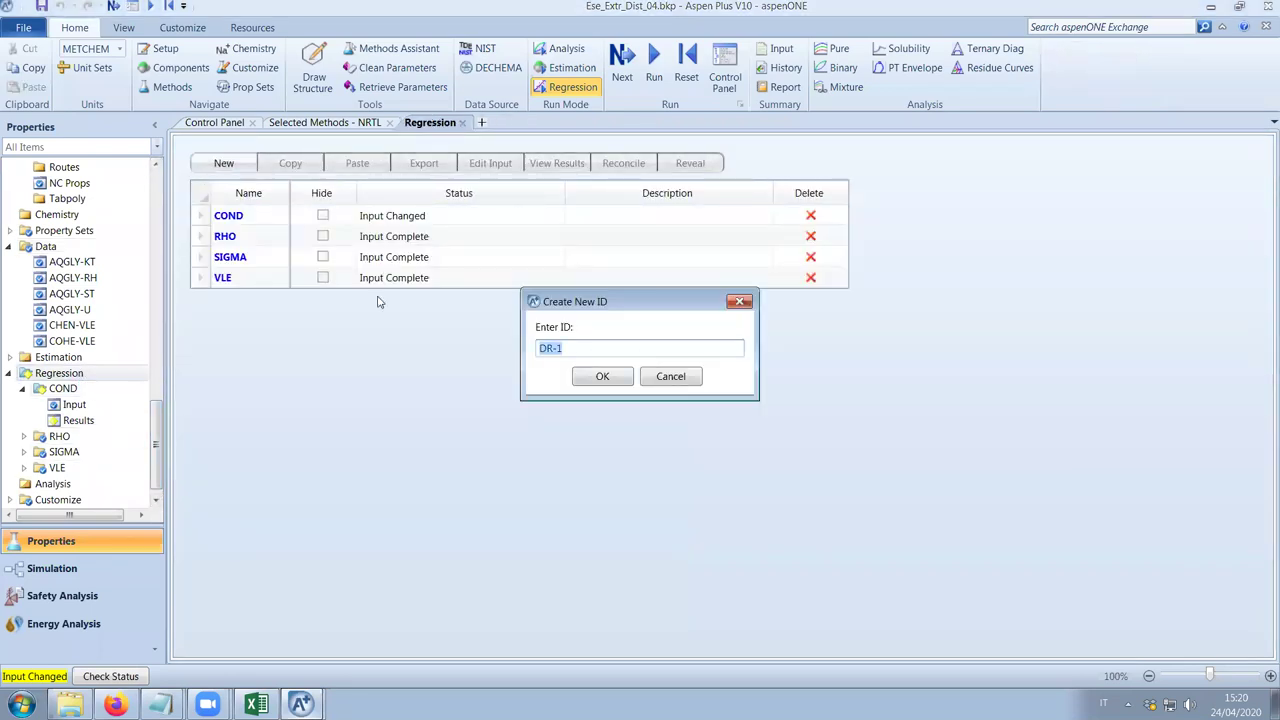
pyautogui.write('VISCO')
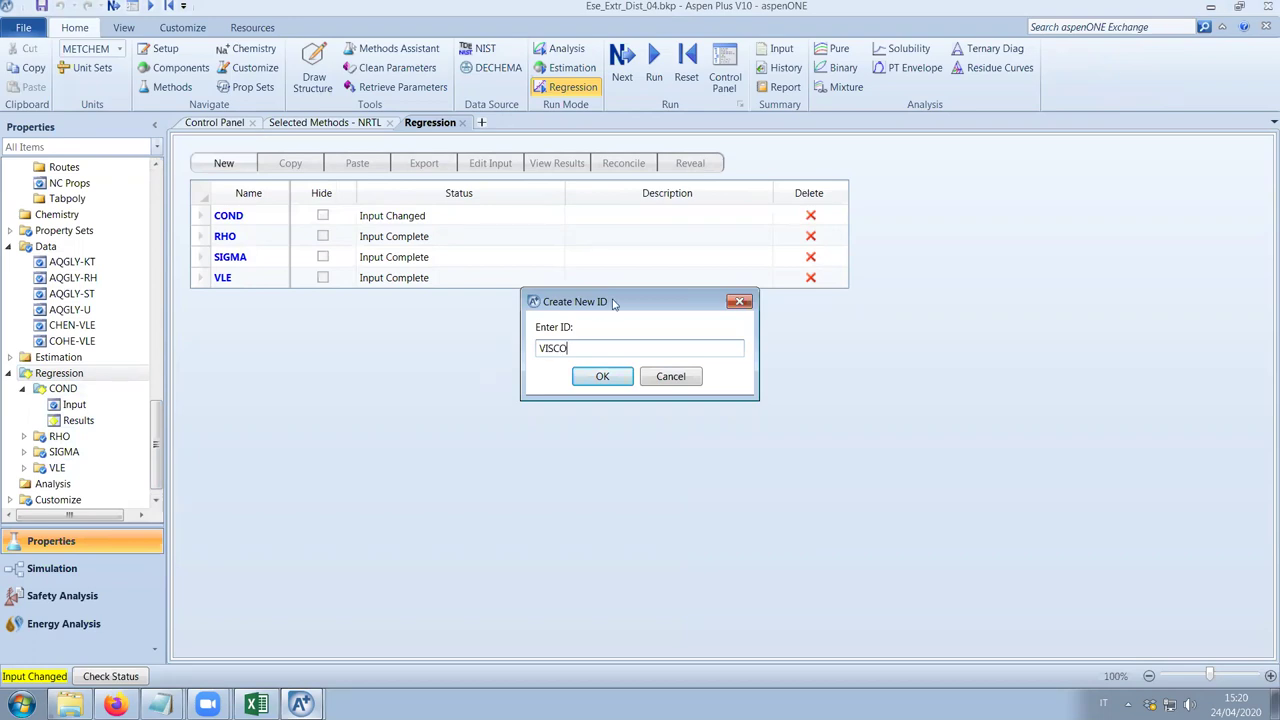
pyautogui.click(603, 376)
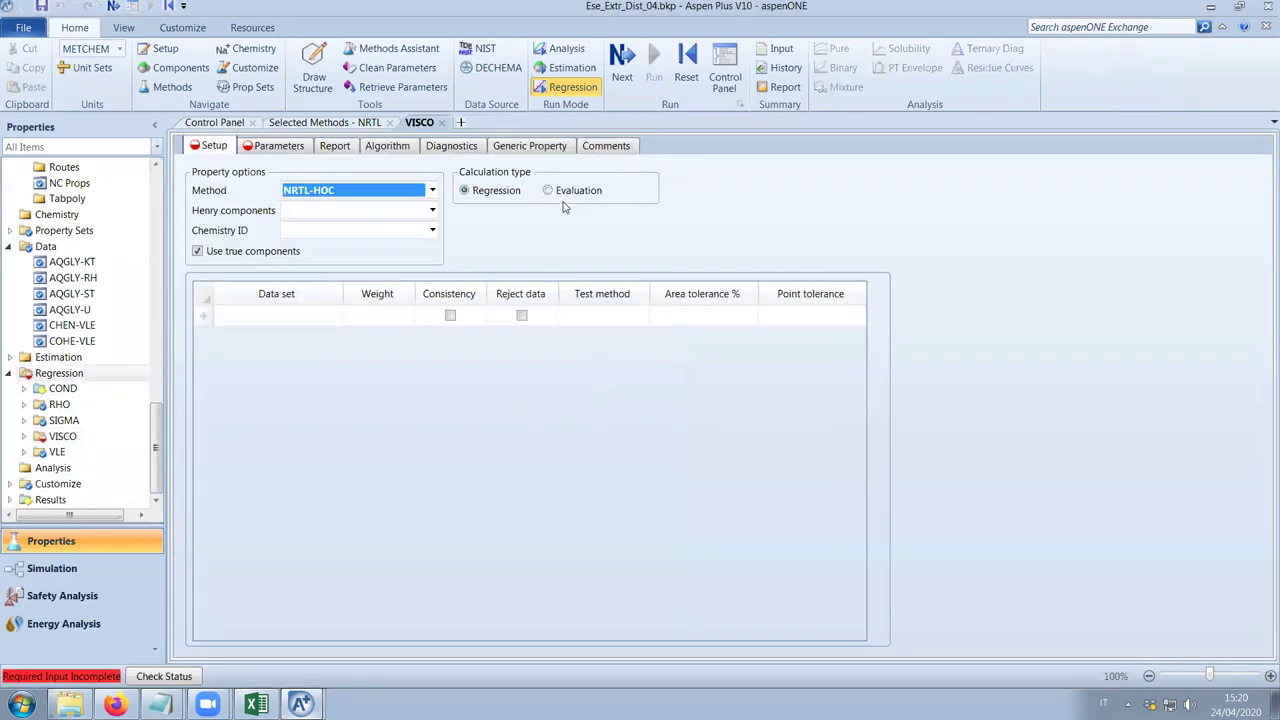
# Set VISCO's calculation type to Evaluation and assign it the data set AQGLY-U.
pyautogui.click(549, 190)
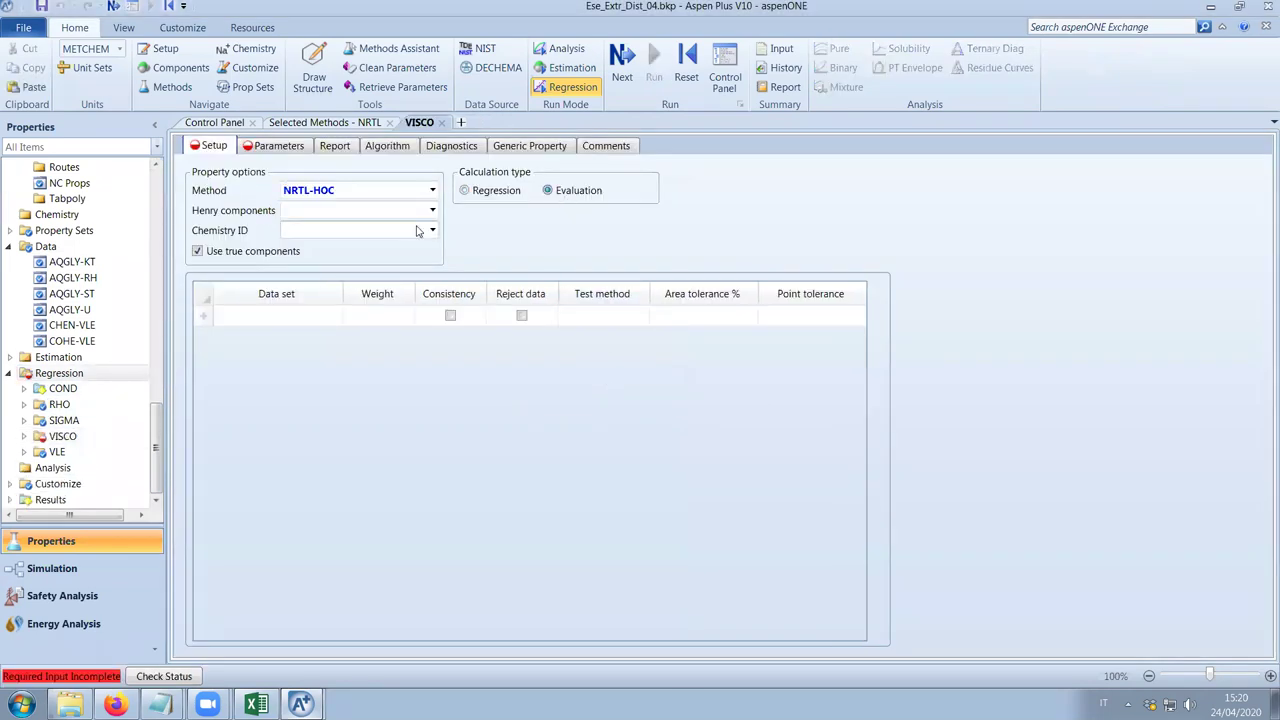
pyautogui.click(345, 322)
pyautogui.click(335, 317)
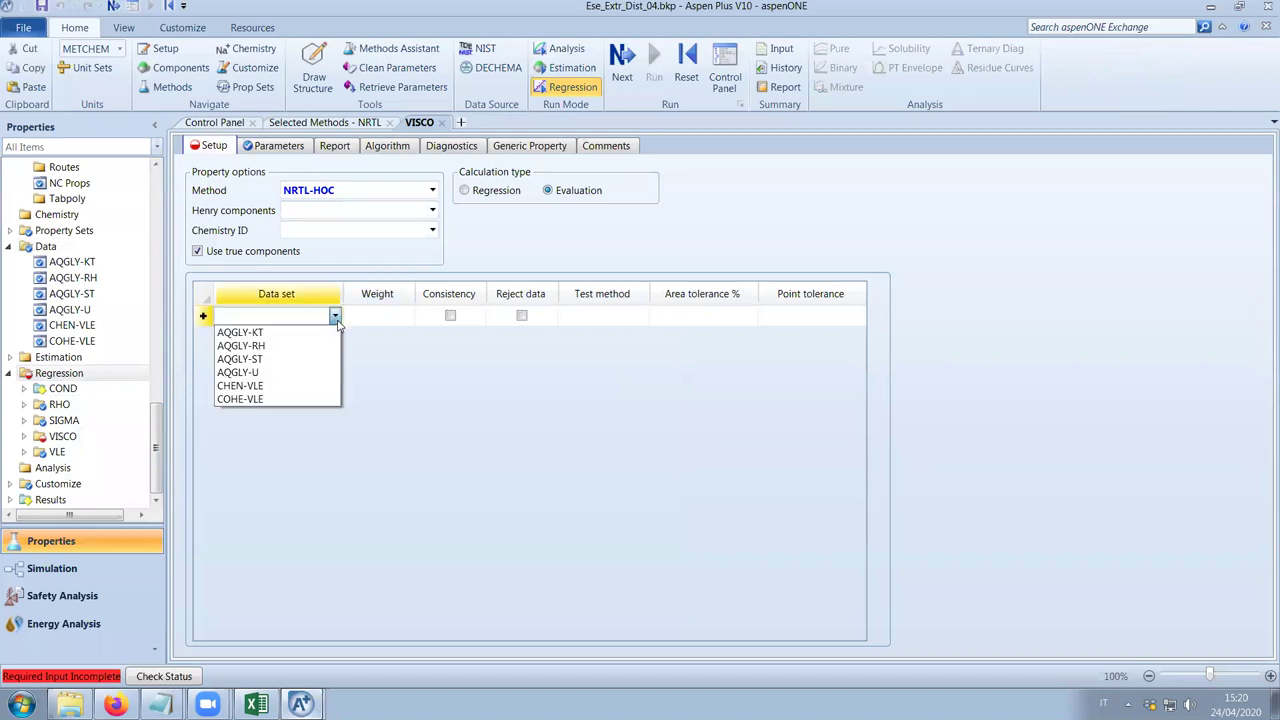
pyautogui.click(312, 372)
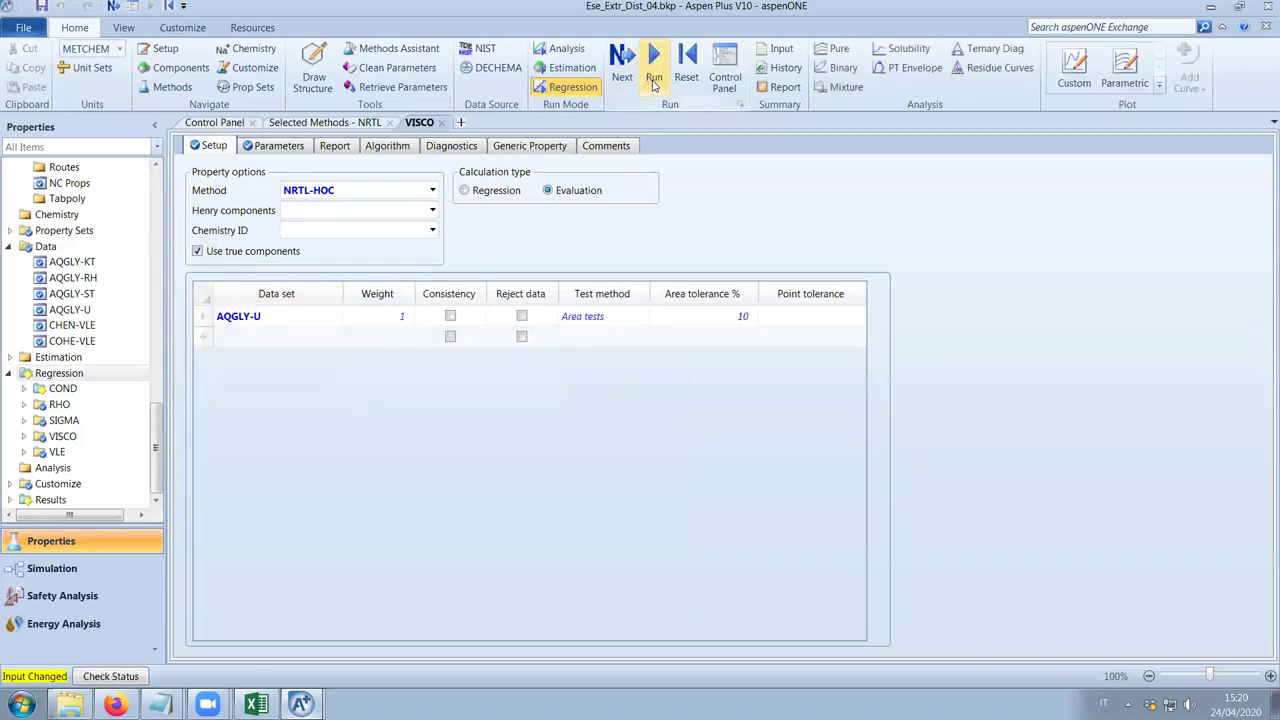
# Run only the VISCO case, moving COND to the cases that are not run.
pyautogui.click(654, 80)
pyautogui.click(670, 299)
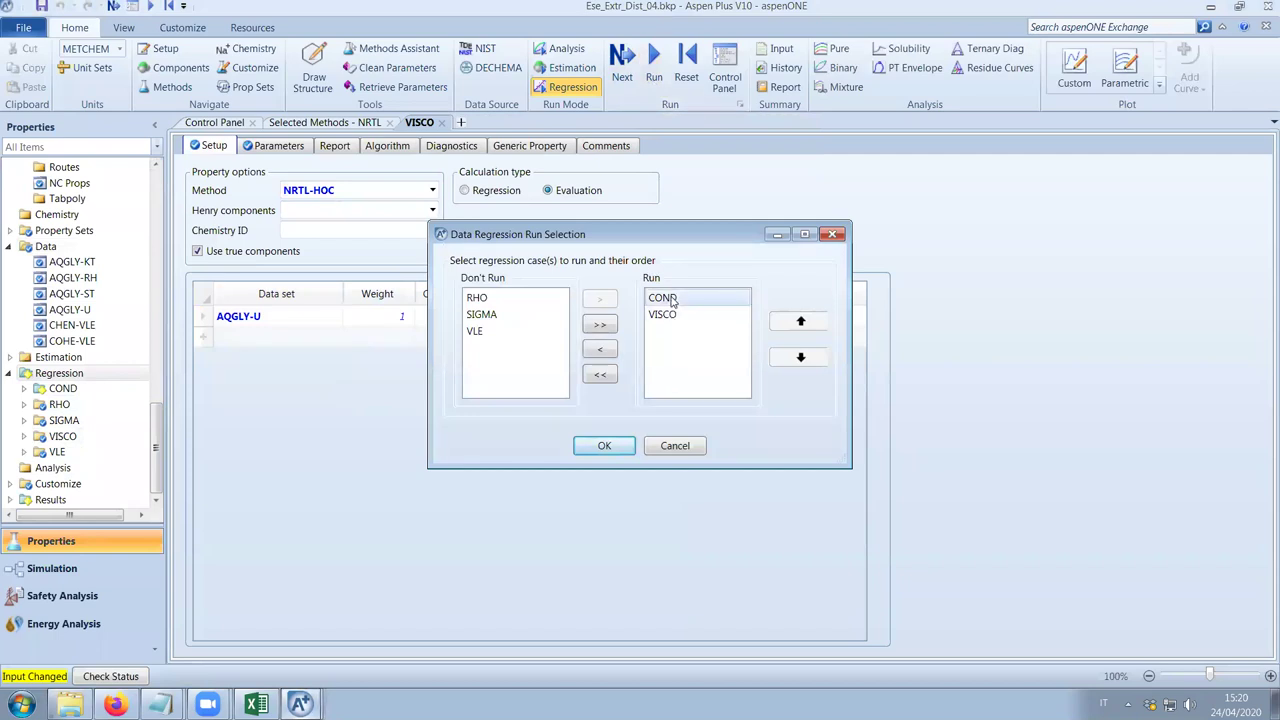
pyautogui.click(600, 349)
pyautogui.click(610, 443)
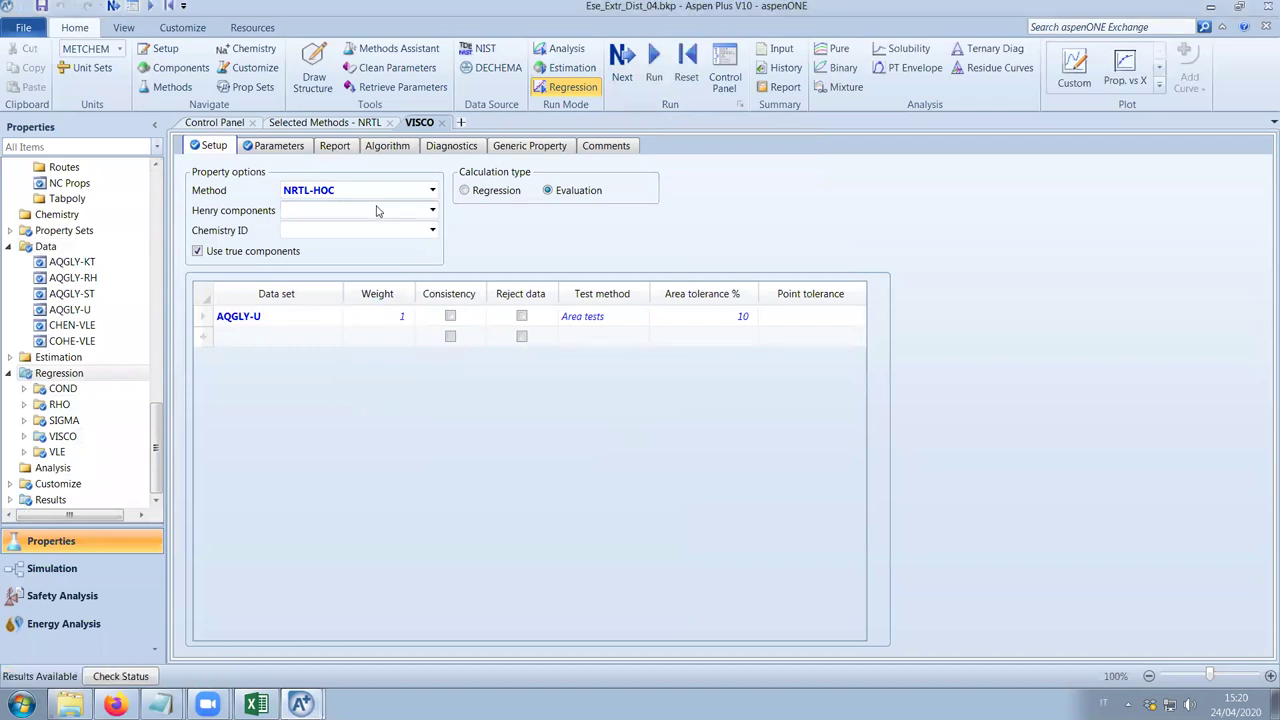
# Plot estimated versus experimental MULMX for AQGLY-U, examine the agreement, and close the plot.
pyautogui.click(1161, 68)
pyautogui.click(1161, 70)
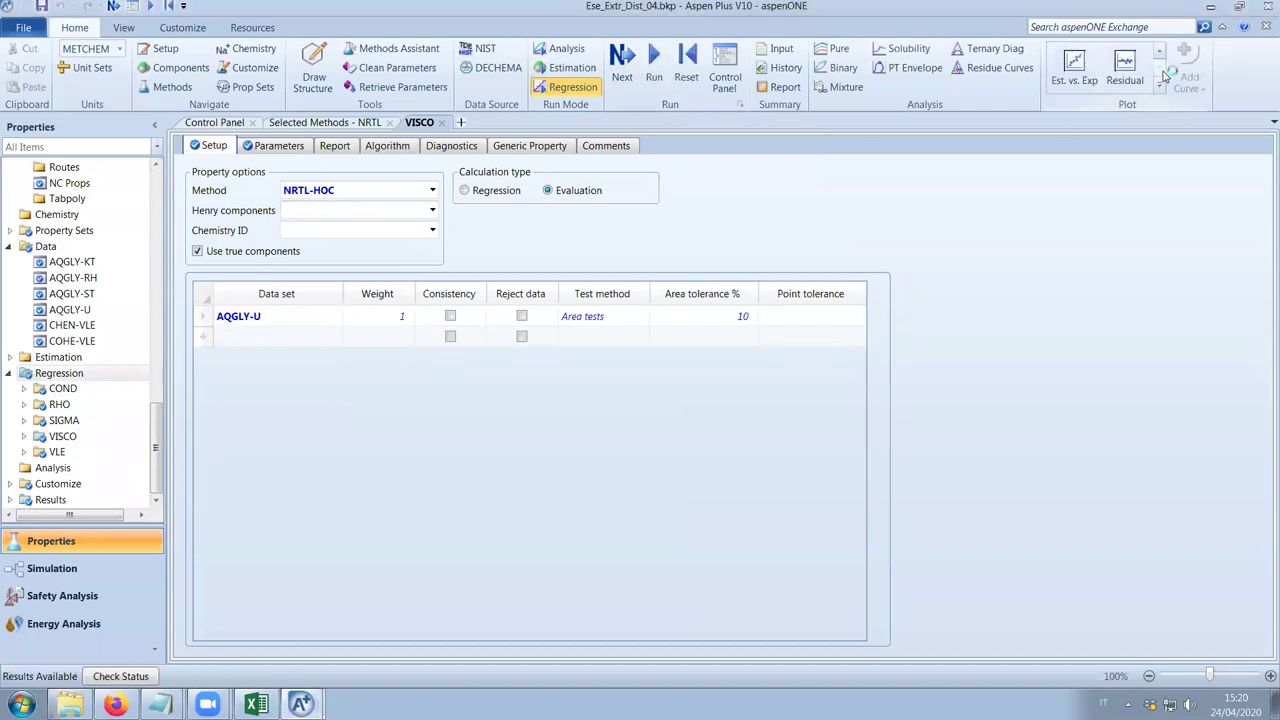
pyautogui.click(1075, 66)
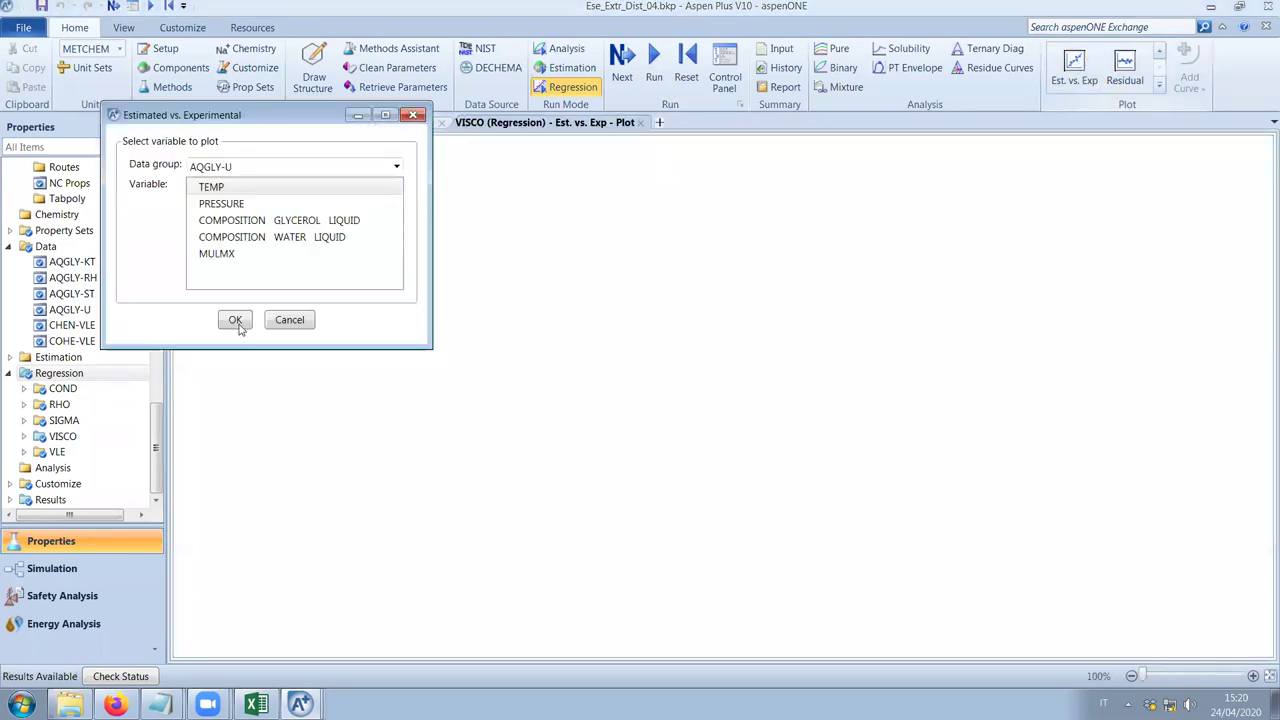
pyautogui.click(236, 321)
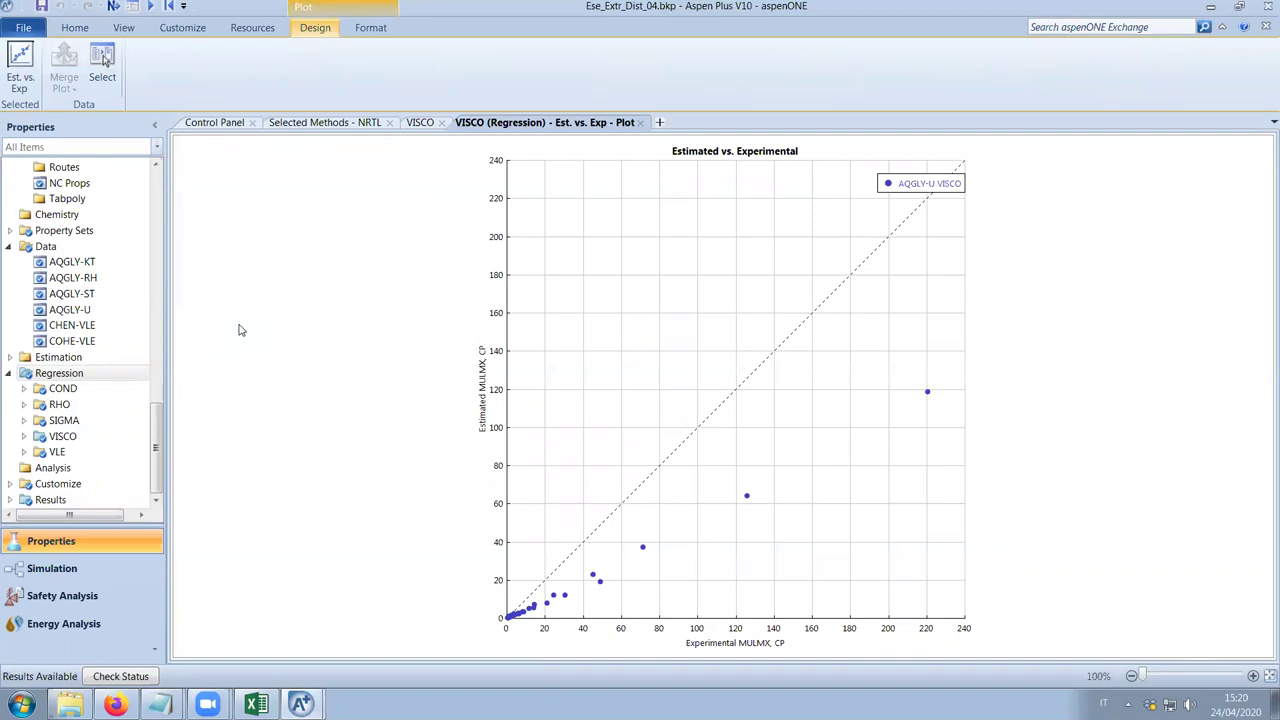
pyautogui.click(640, 123)
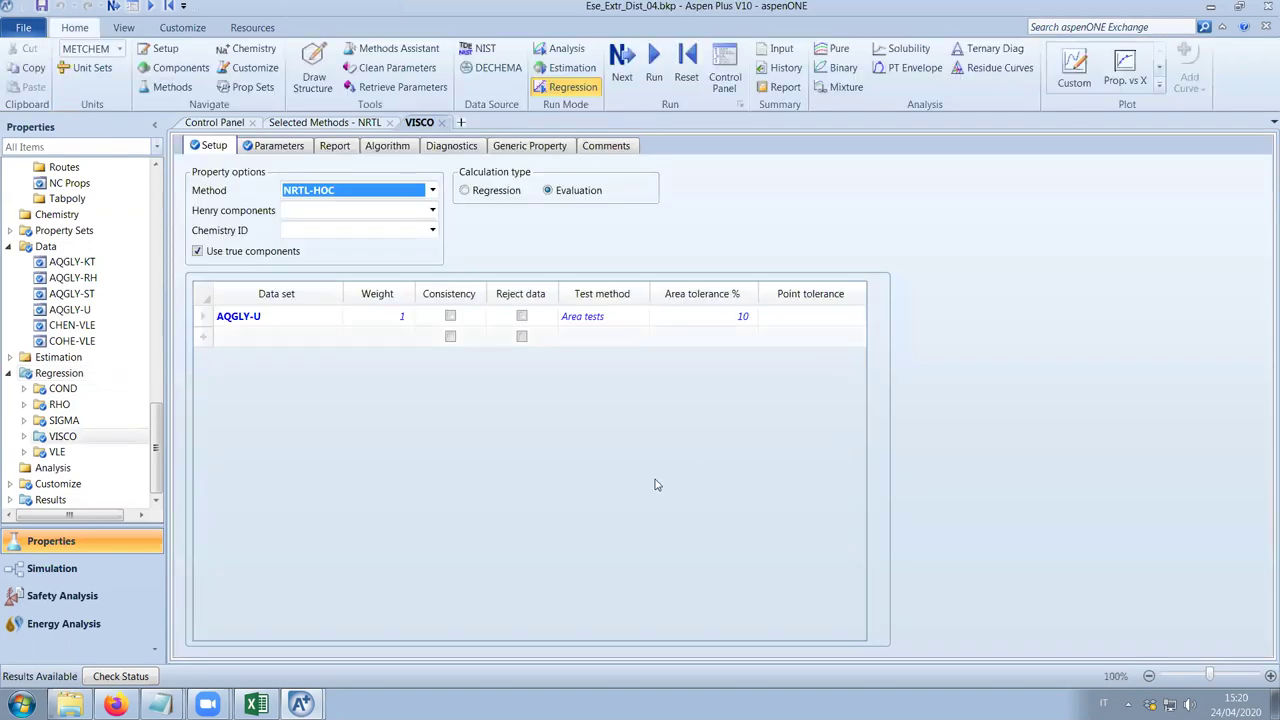
# Examine the NRTL method's mixture transport routes and identify the model used for liquid mixture viscosity, MULMX.
pyautogui.click(330, 123)
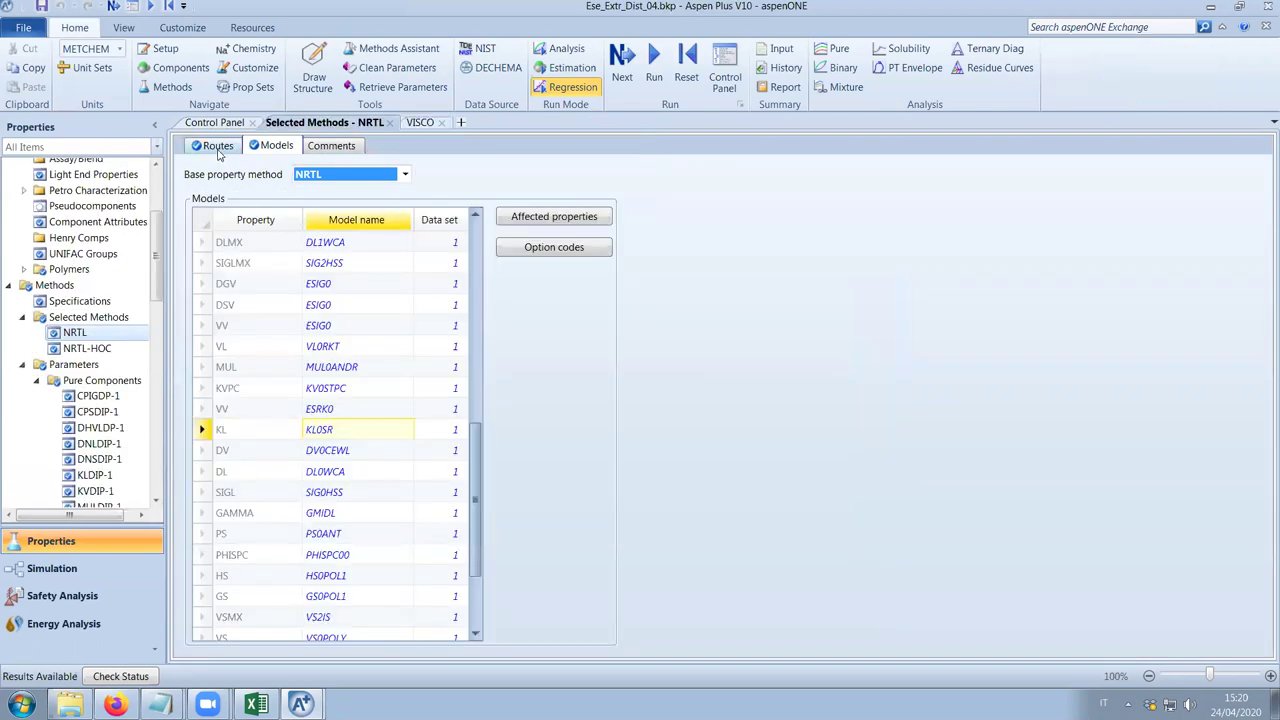
pyautogui.click(217, 146)
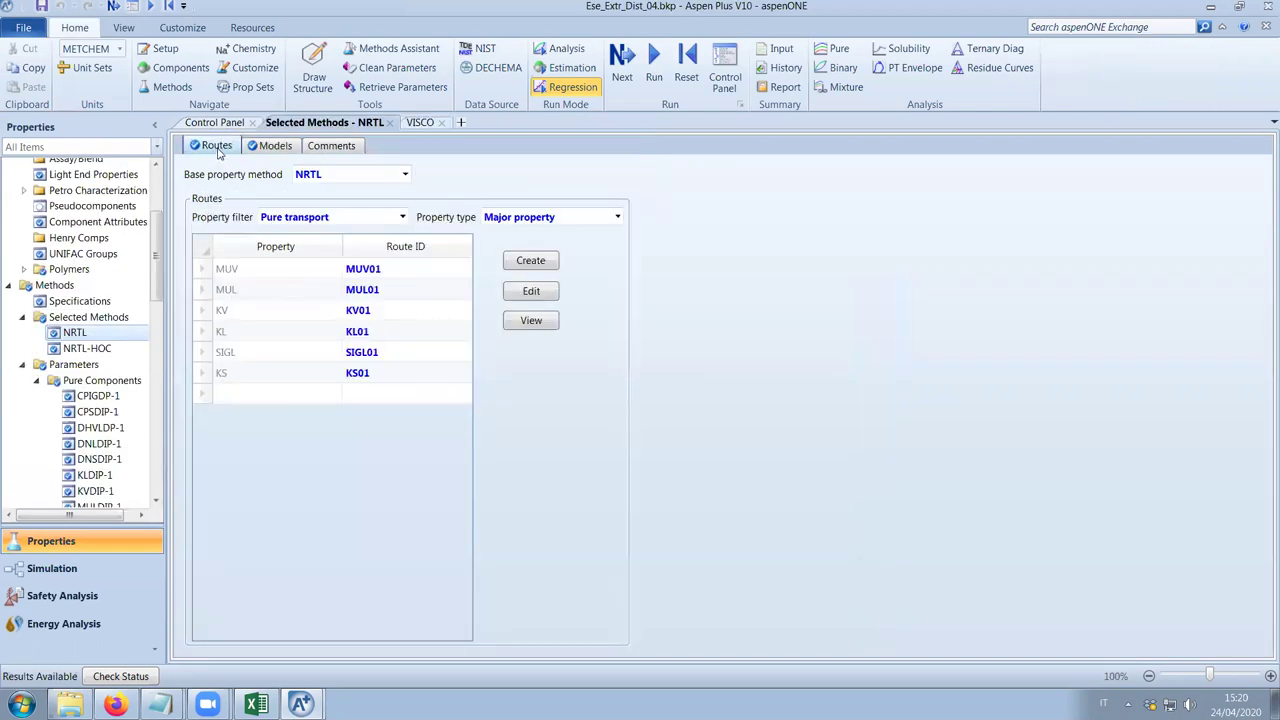
pyautogui.click(402, 217)
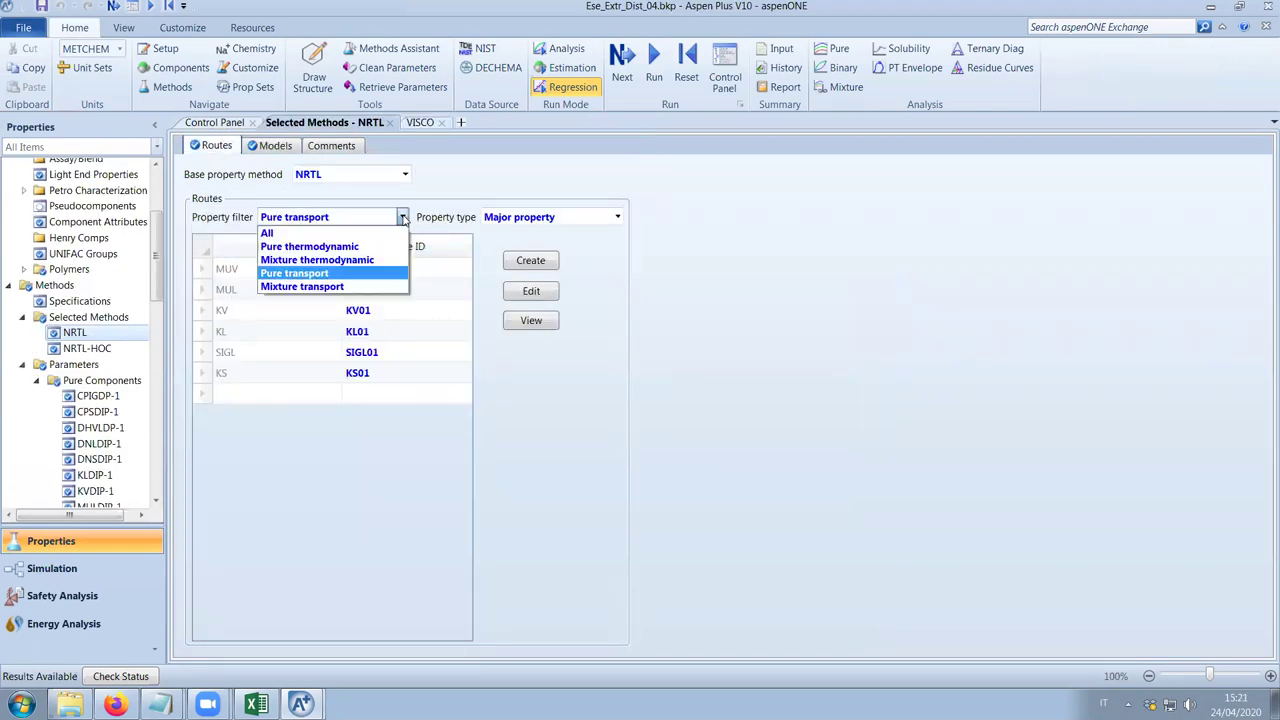
pyautogui.click(302, 286)
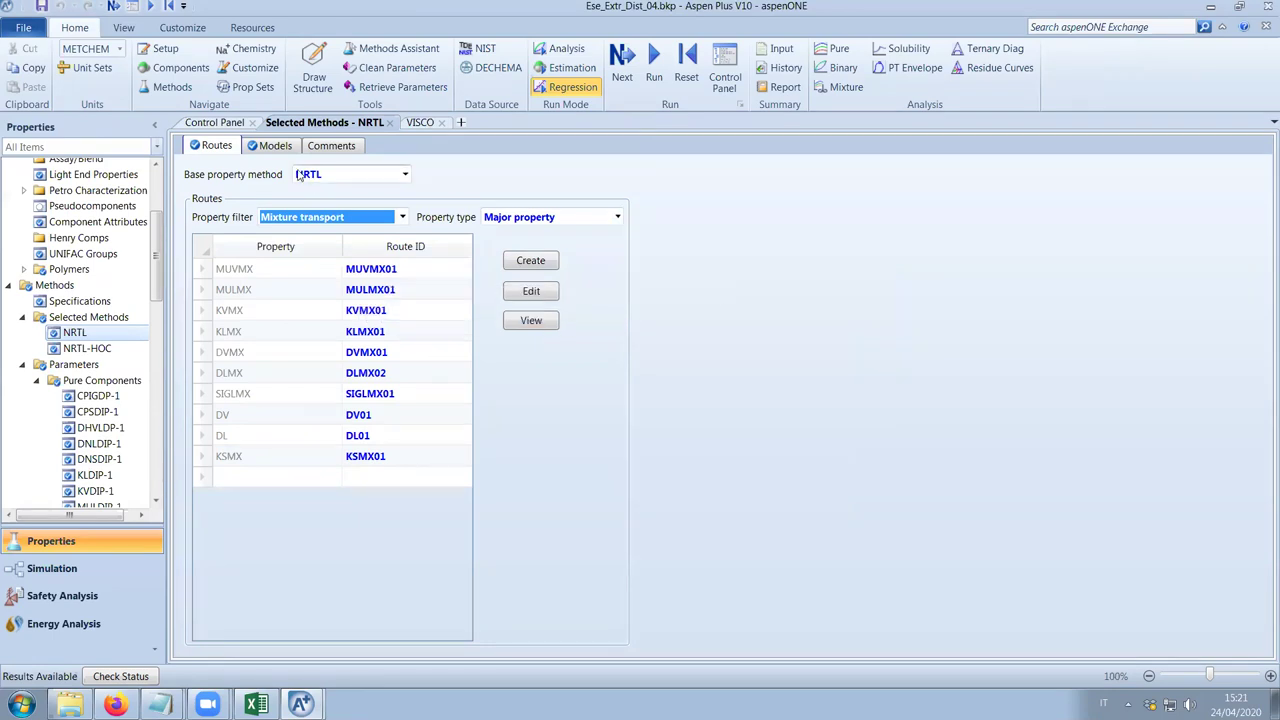
pyautogui.click(291, 150)
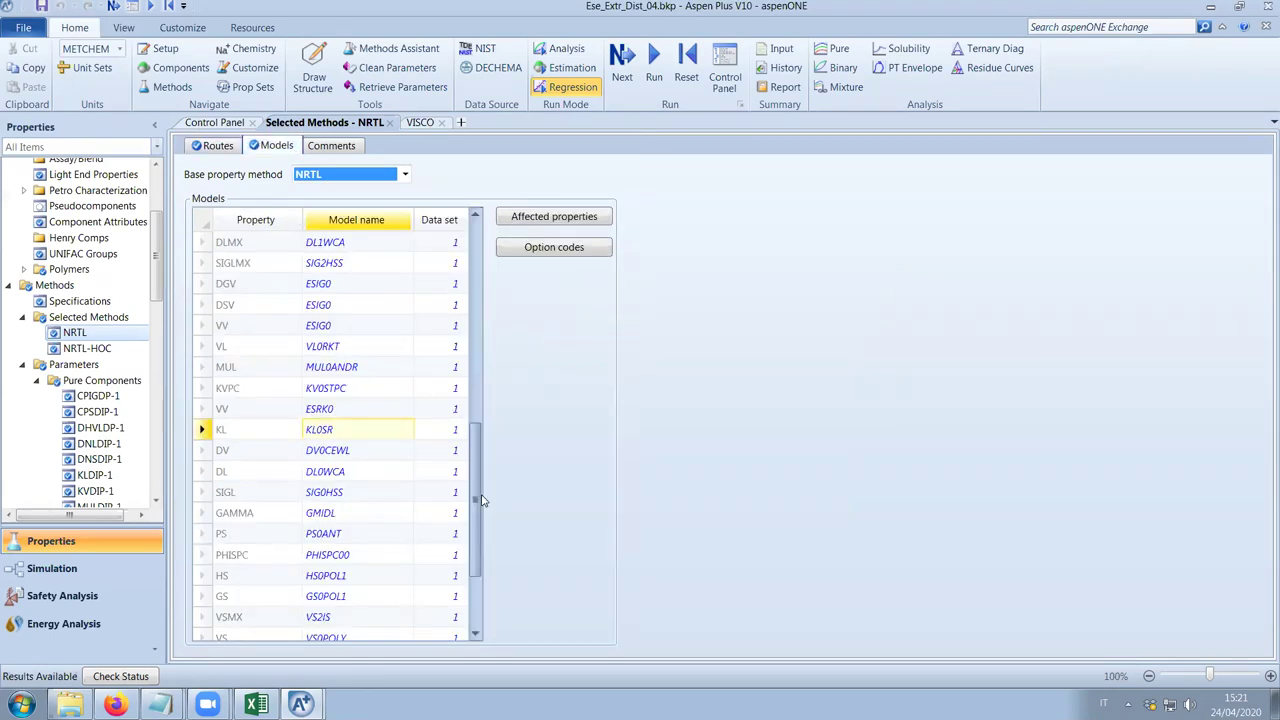
pyautogui.moveTo(478, 502); pyautogui.dragTo(478, 390)
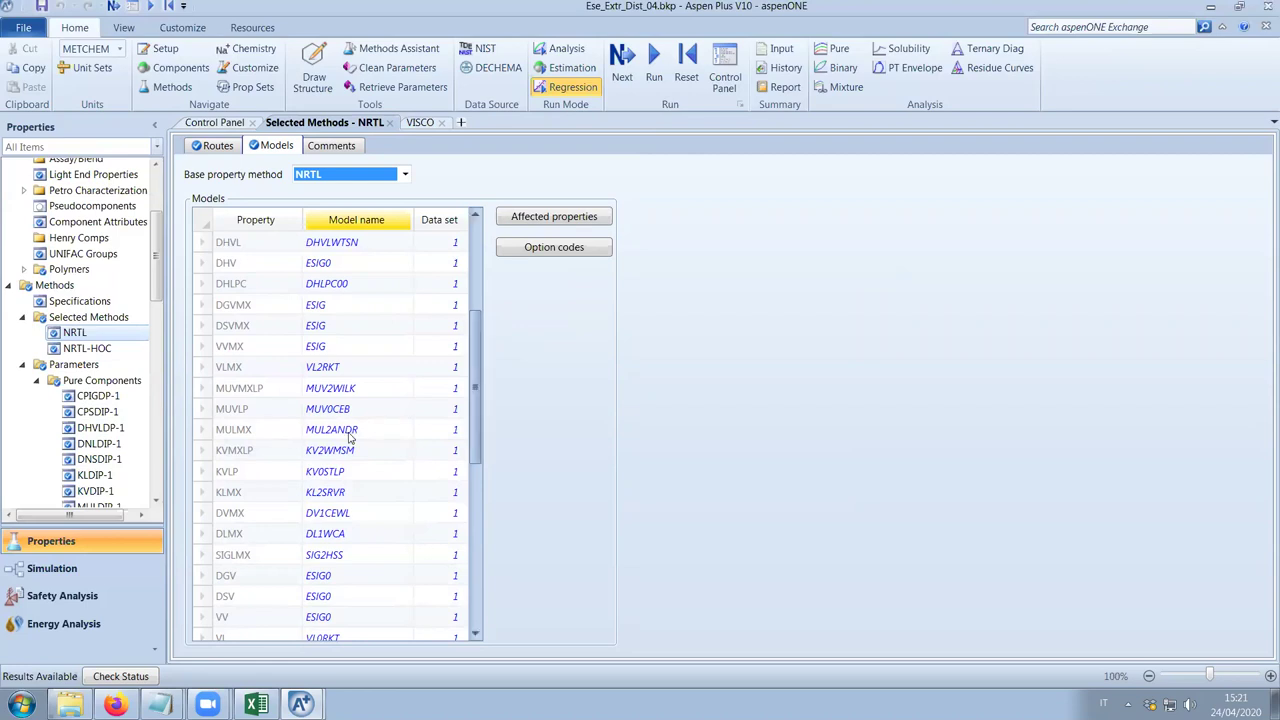
pyautogui.moveTo(349, 436)
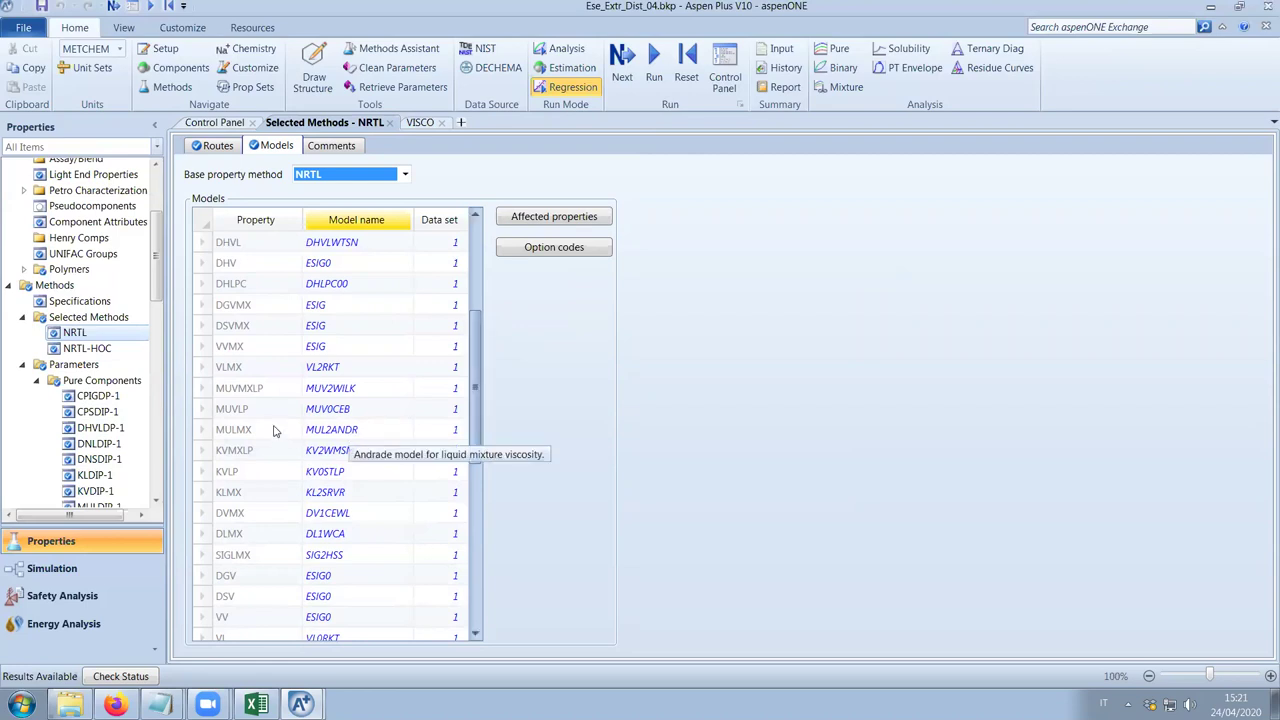
# Check which properties the MULMX model affects in the NRTL method and compare the mixture transport routes with the model description.
pyautogui.click(255, 429)
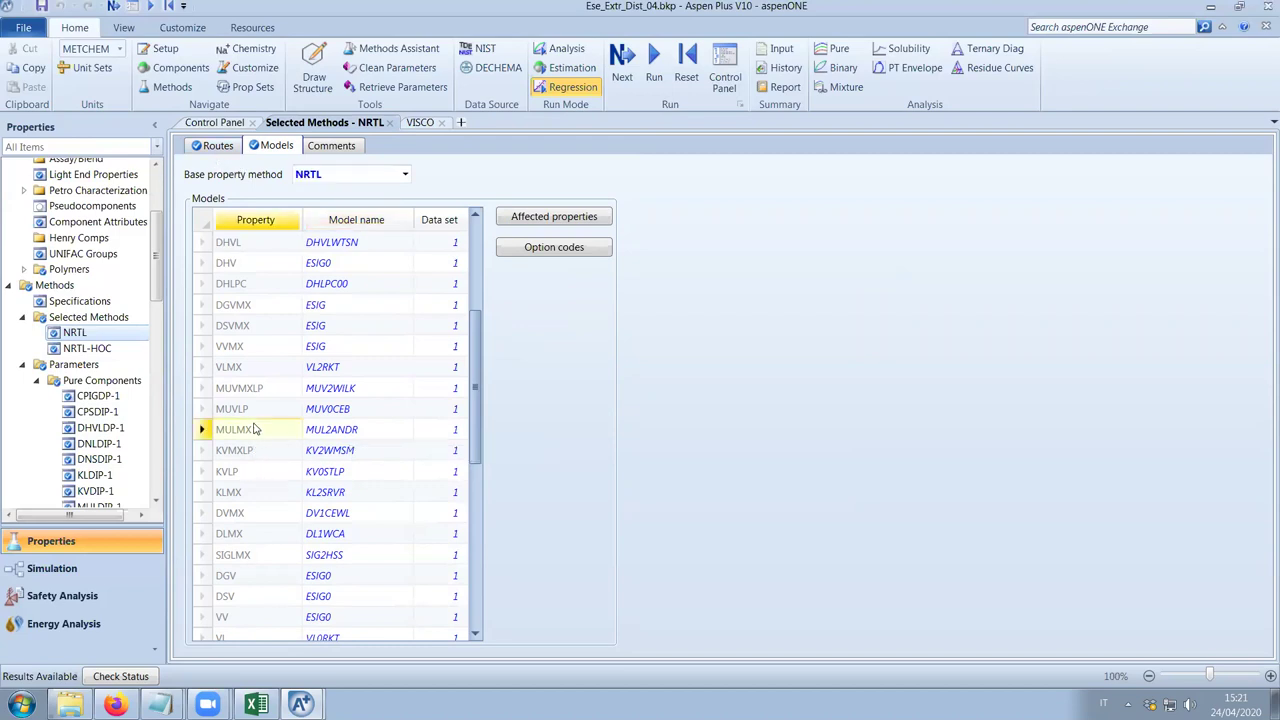
pyautogui.click(566, 216)
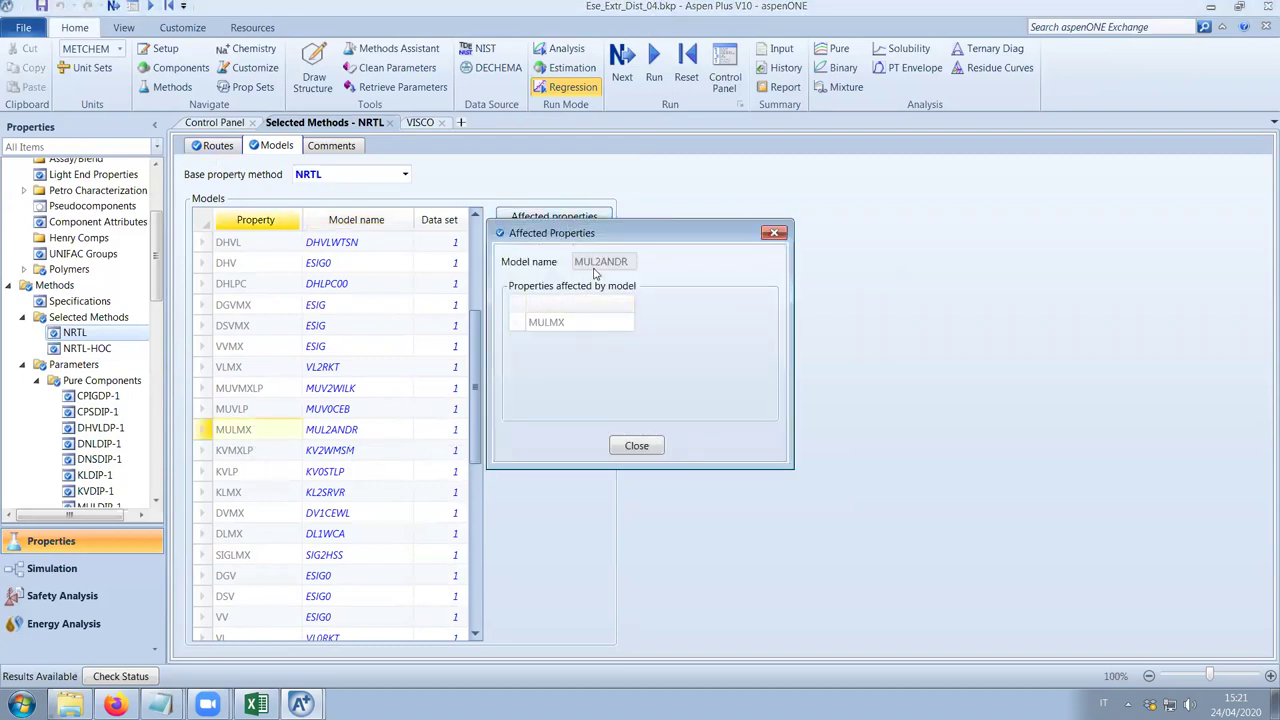
pyautogui.click(636, 445)
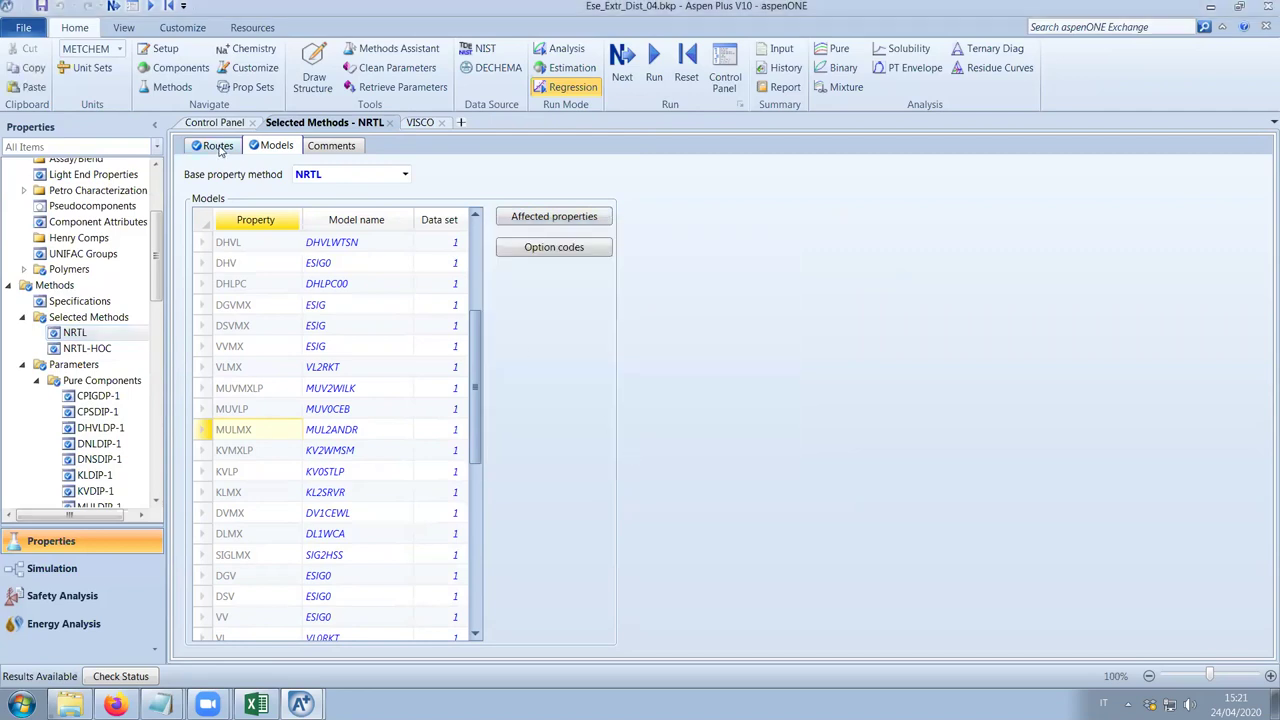
pyautogui.click(217, 146)
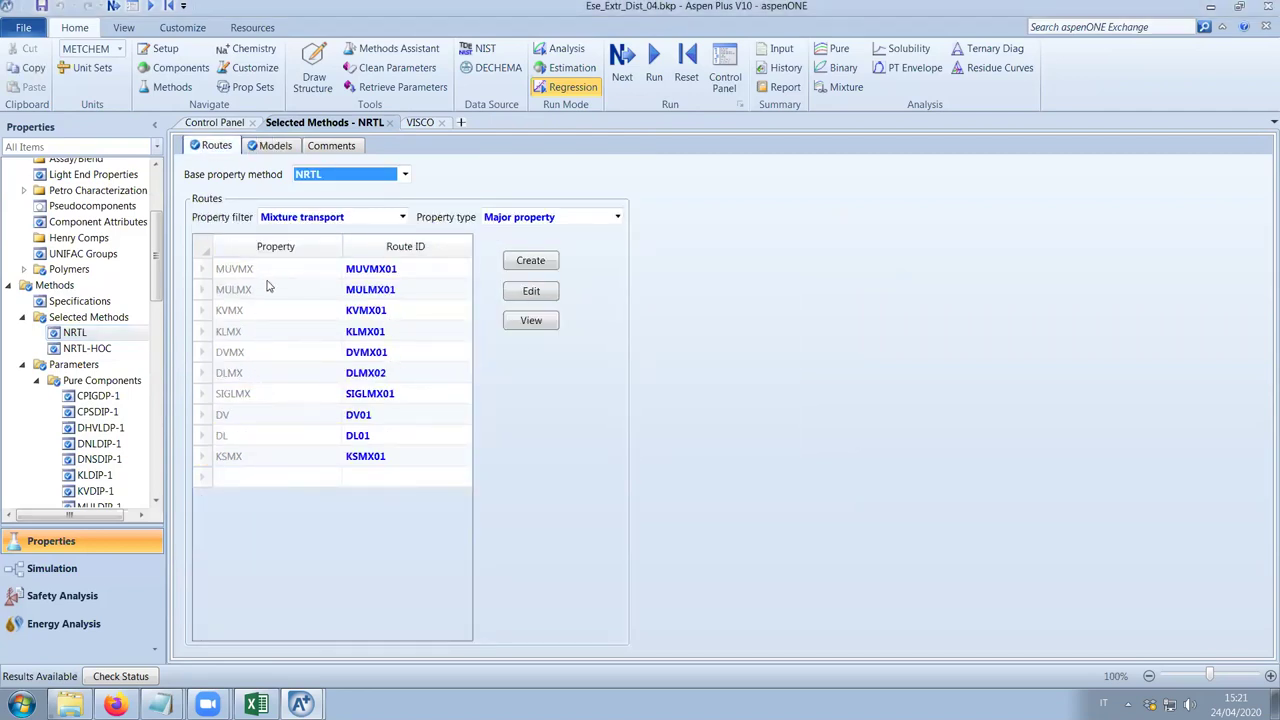
pyautogui.click(276, 146)
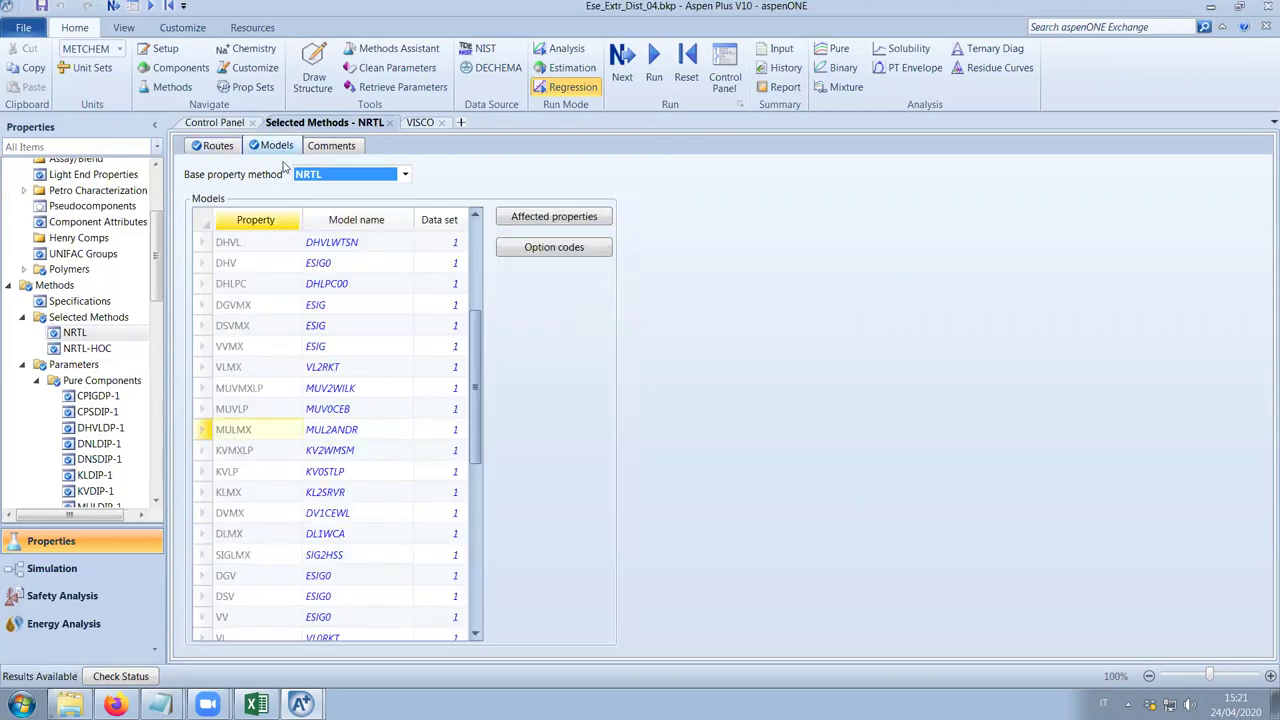
pyautogui.moveTo(346, 441)
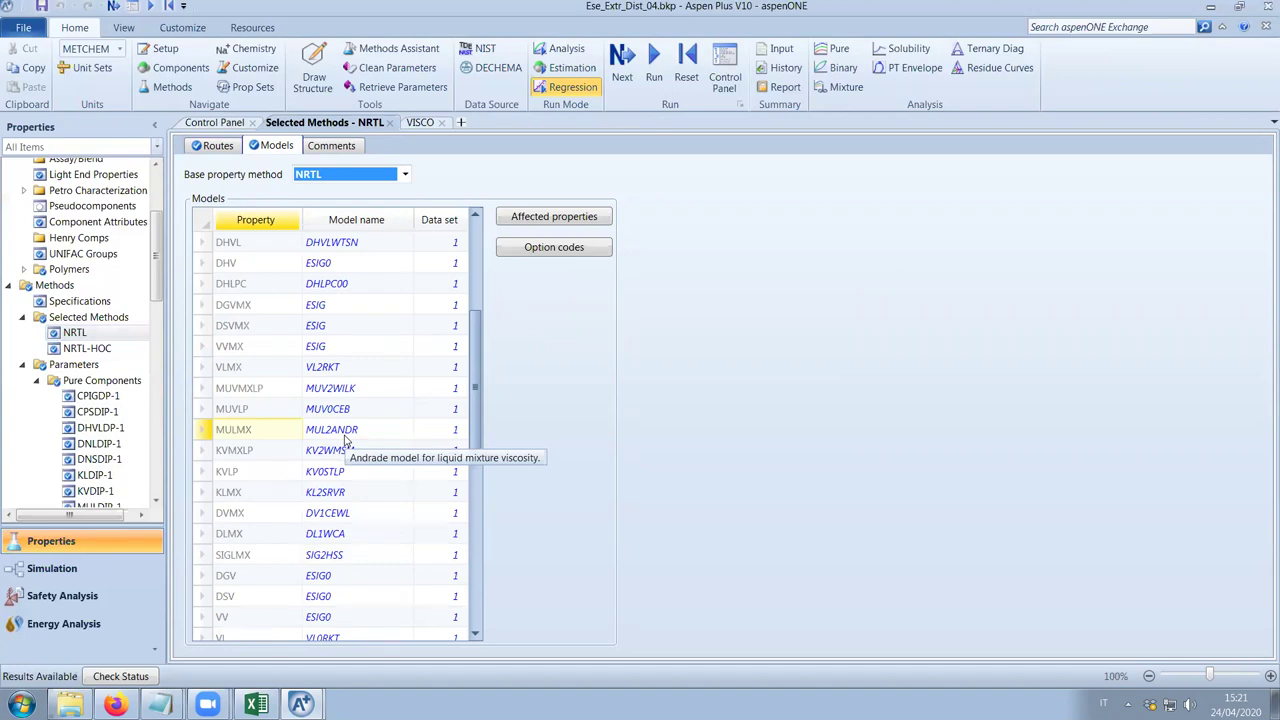
# In the VISCO regression case, add a first parameter to be regressed of type Parameter, named MULAND.
pyautogui.click(426, 124)
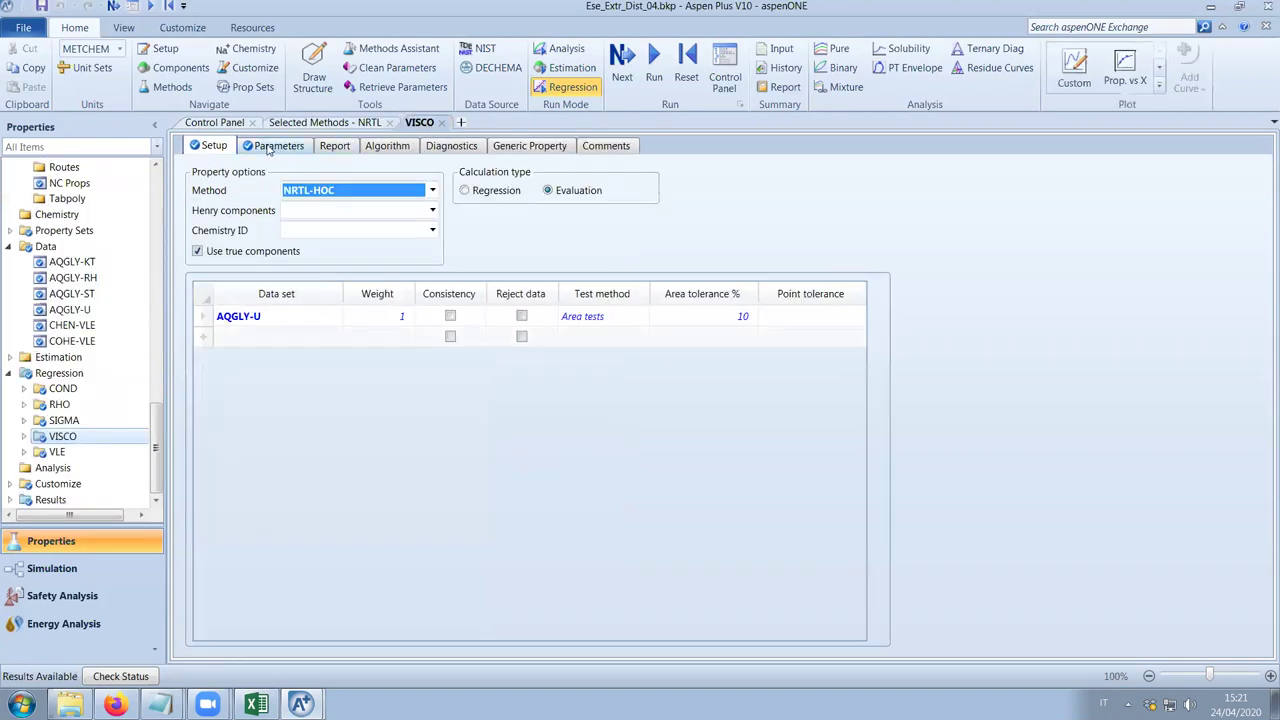
pyautogui.click(270, 146)
pyautogui.click(384, 210)
pyautogui.click(384, 210)
pyautogui.click(340, 218)
pyautogui.click(384, 230)
pyautogui.click(384, 230)
pyautogui.scroll(-15, 369, 358)
pyautogui.scroll(-4, 369, 358)
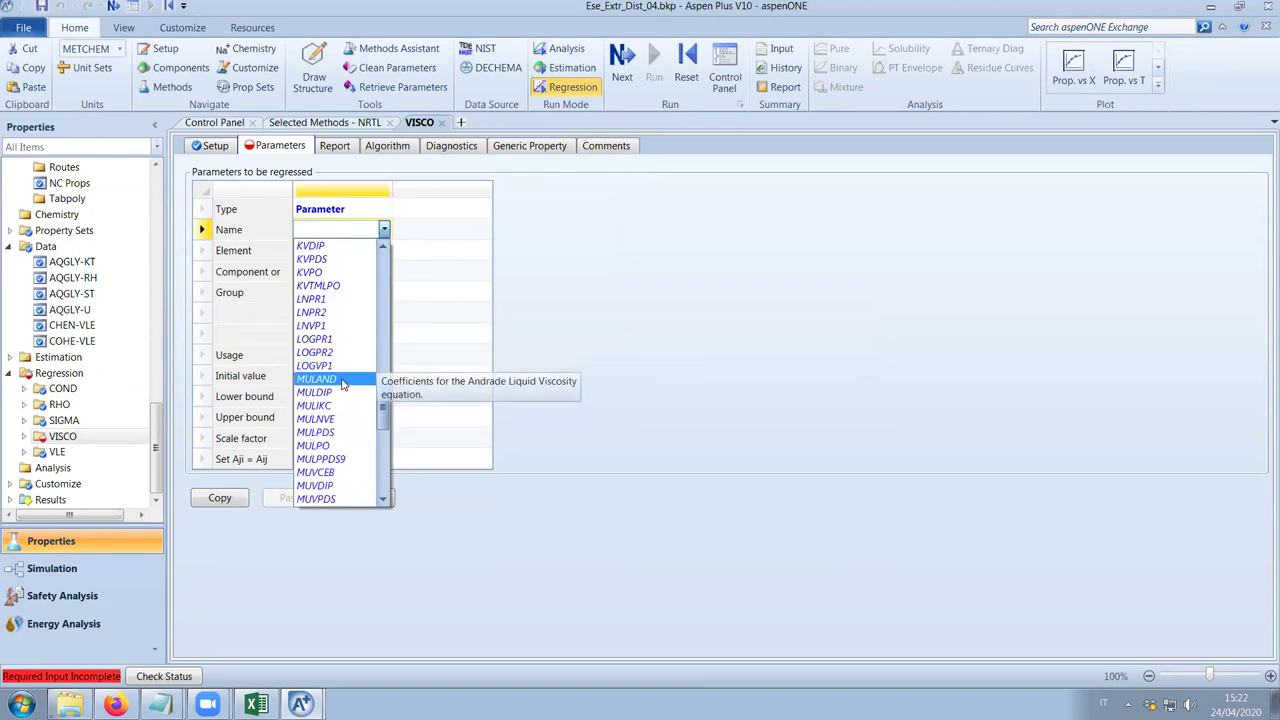
pyautogui.click(341, 384)
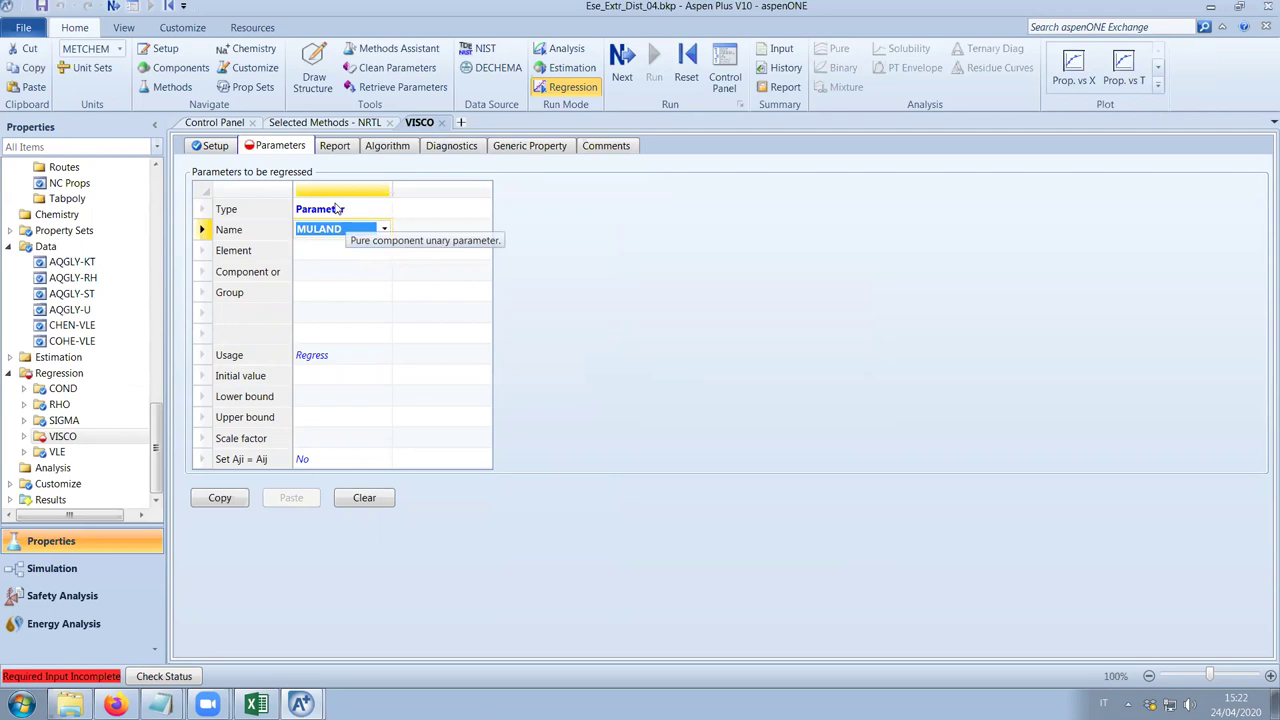
# Assign the component GLYCEROL to the first MULAND parameter.
pyautogui.click(355, 254)
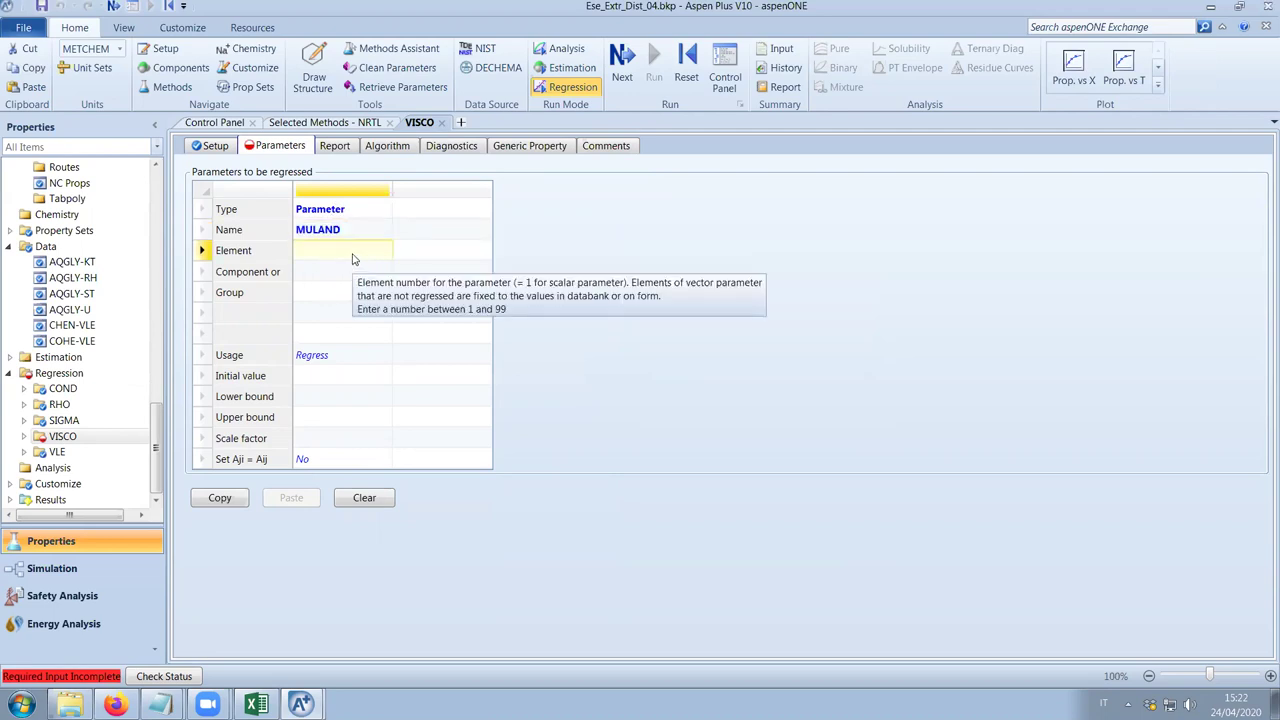
pyautogui.click(377, 275)
pyautogui.click(383, 271)
pyautogui.click(368, 314)
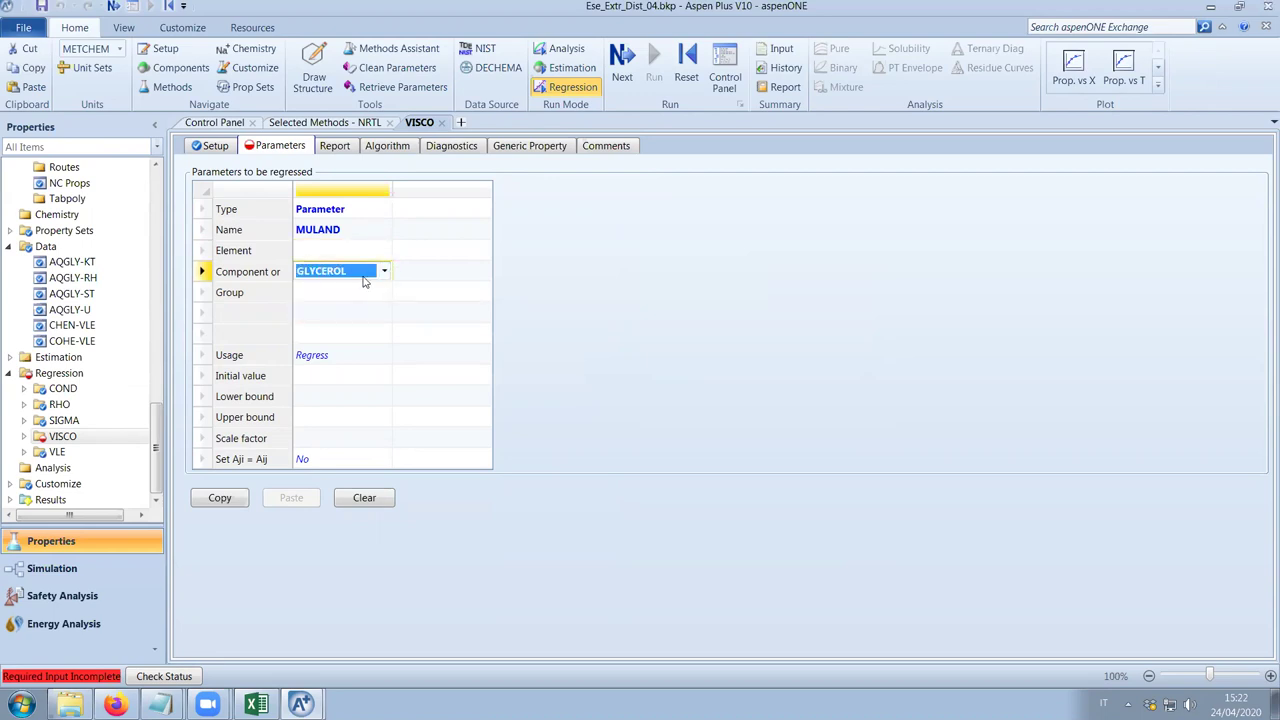
# In Aspen Plus Help, examine the Andrade Liquid Mixture Viscosity topic under Viscosity Models, including its equation and parameter elements.
pyautogui.click(300, 704)
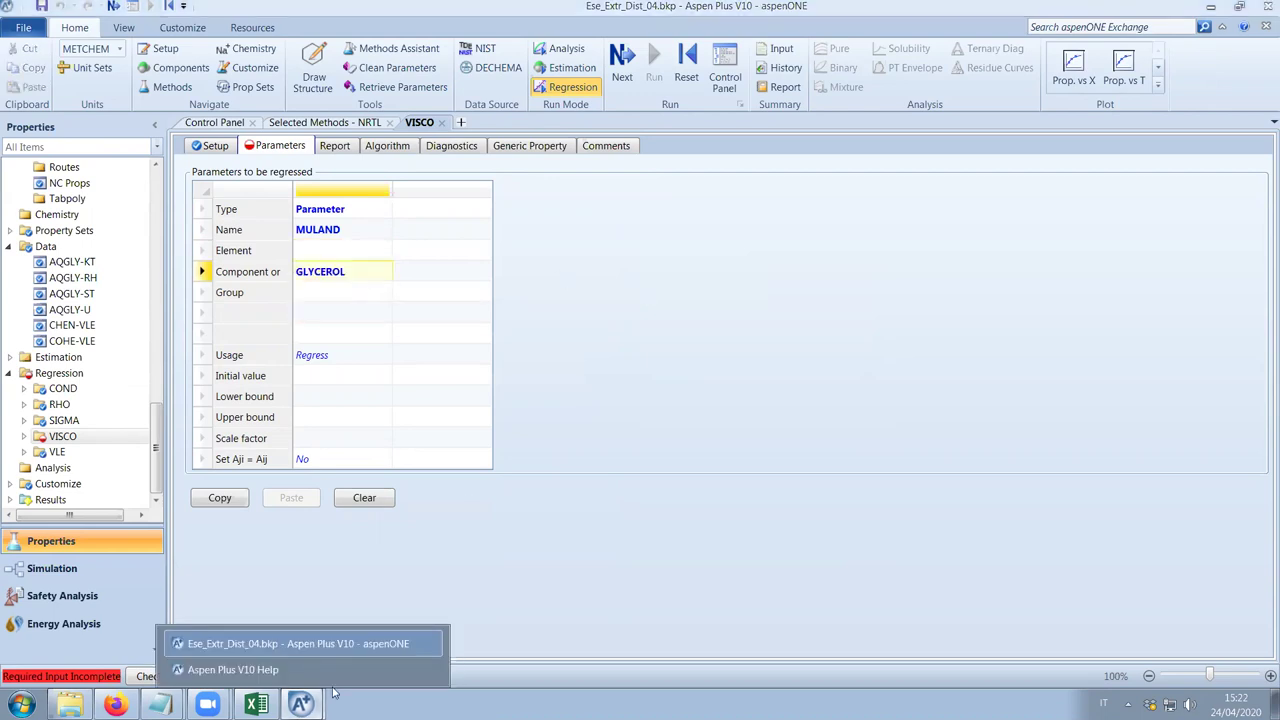
pyautogui.click(330, 672)
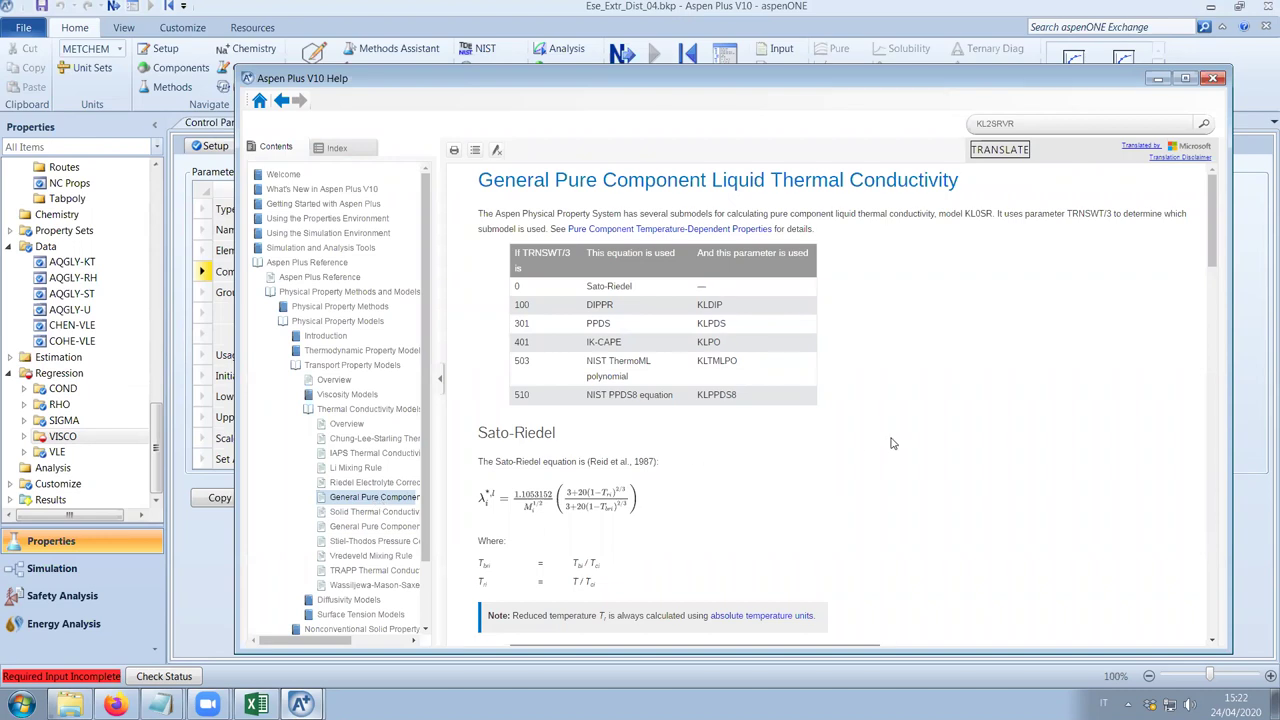
pyautogui.scroll(-5, 893, 443)
pyautogui.scroll(5, 893, 443)
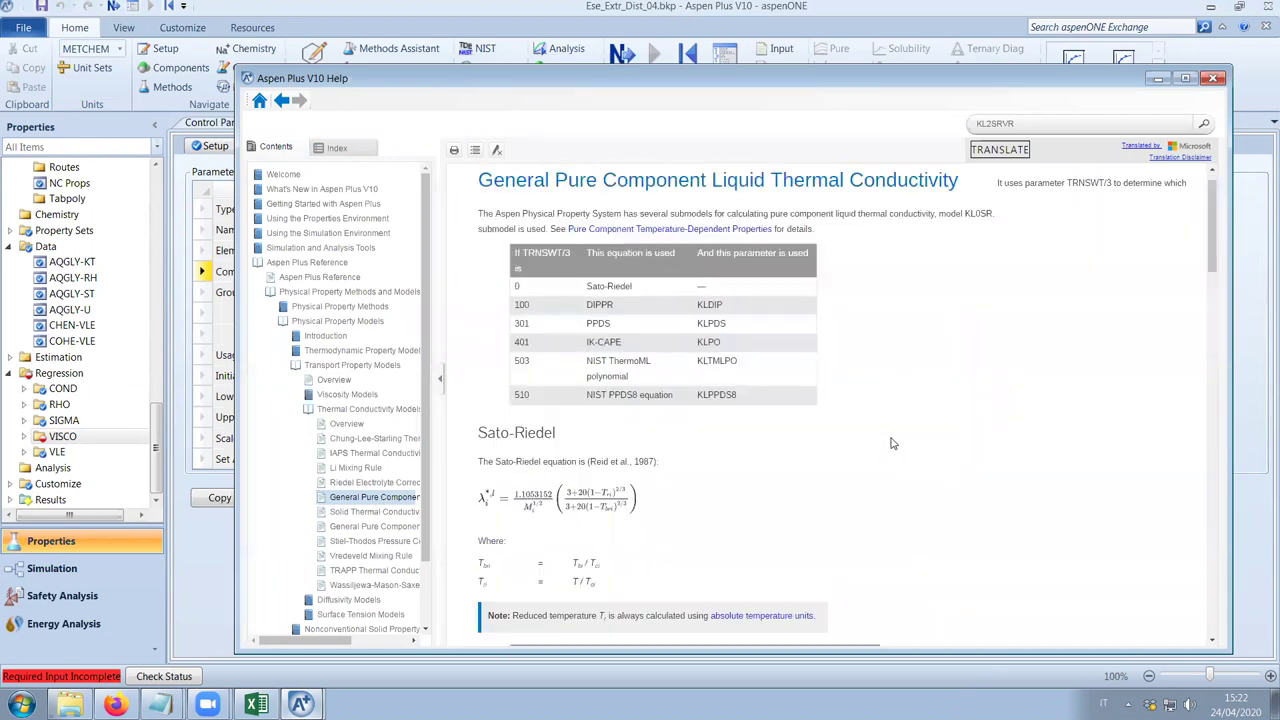
pyautogui.click(330, 395)
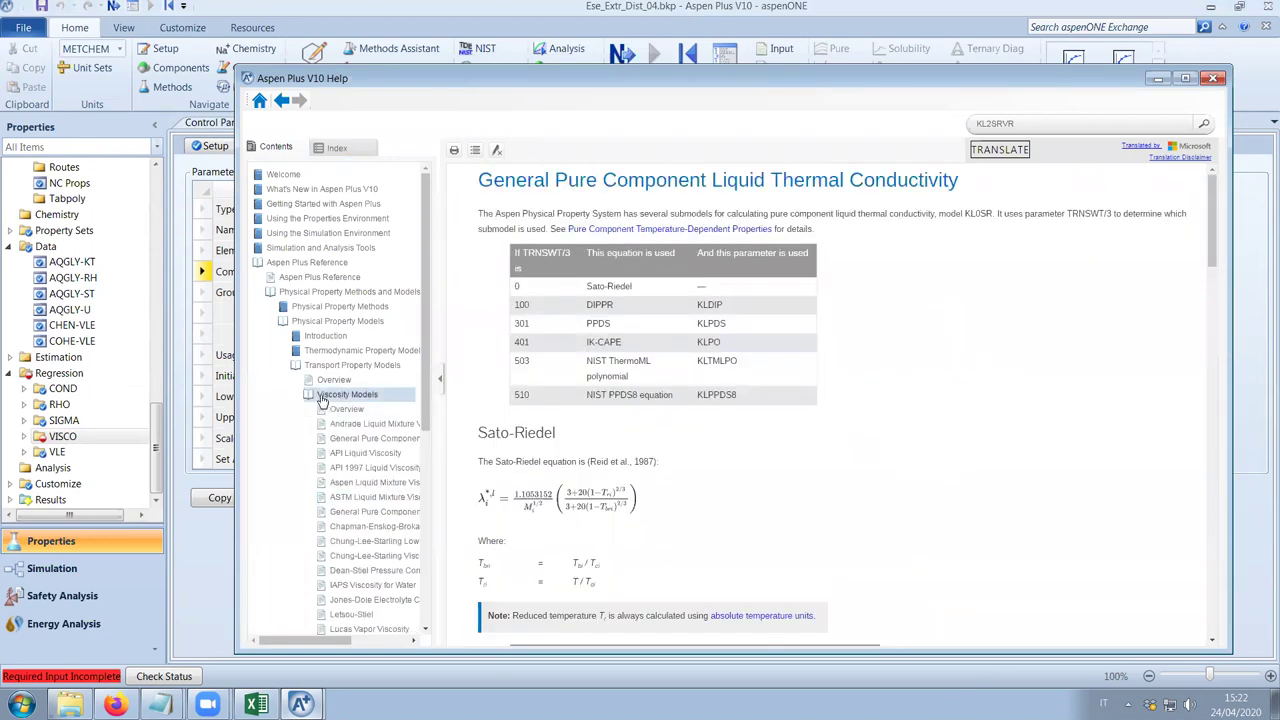
pyautogui.click(350, 426)
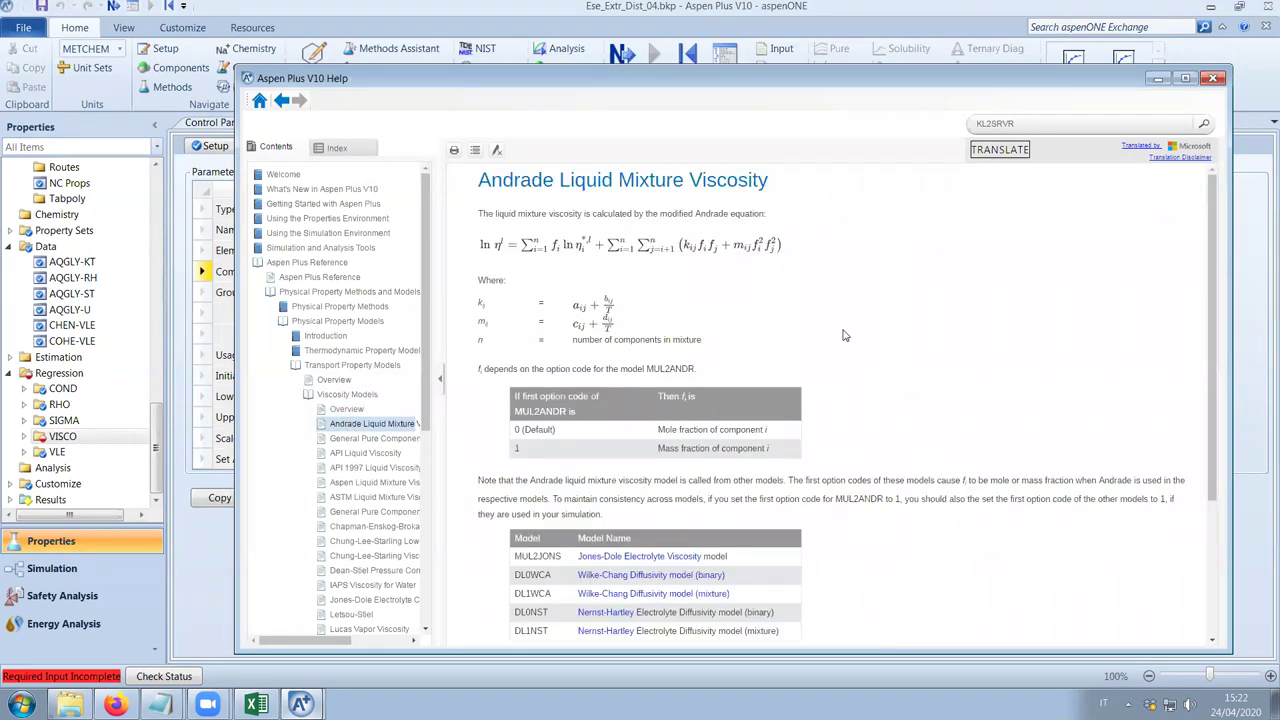
pyautogui.scroll(-1, 843, 335)
pyautogui.scroll(1, 843, 335)
pyautogui.scroll(-3, 843, 335)
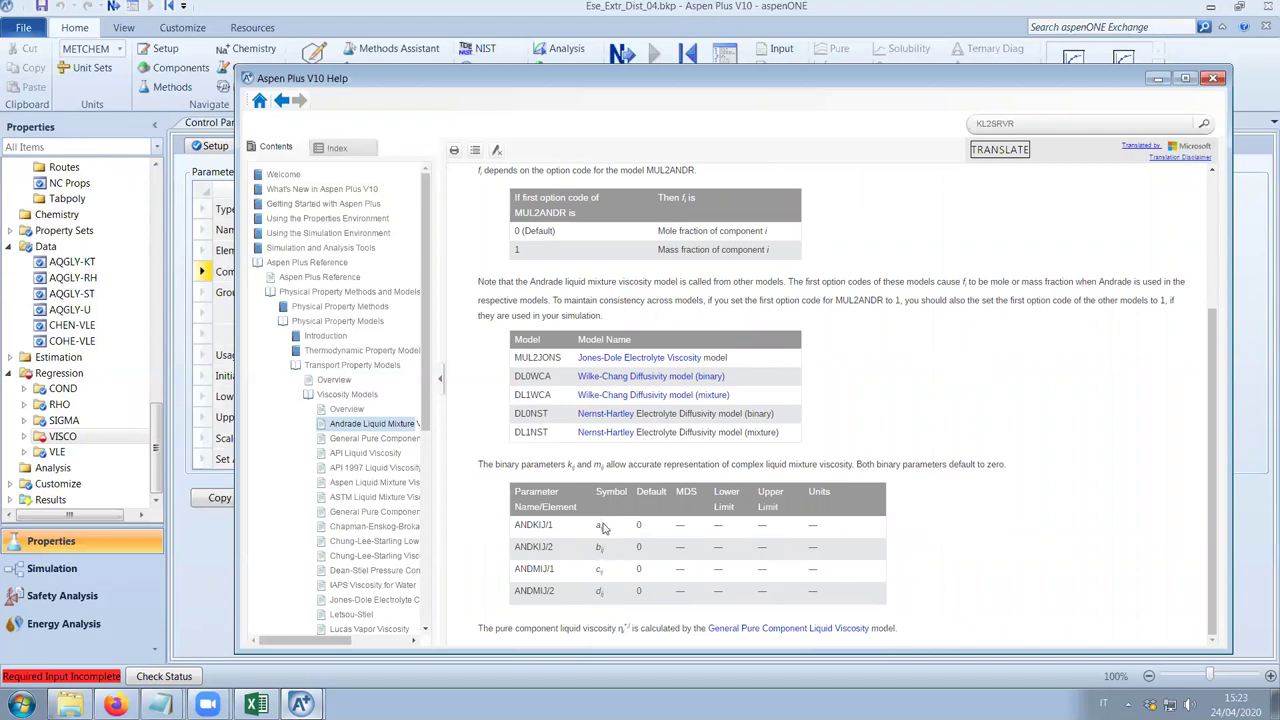
# Return to the VISCO parameters and set the element of the first MULAND parameter to 1.
pyautogui.click(1158, 79)
pyautogui.click(333, 254)
pyautogui.write('1')
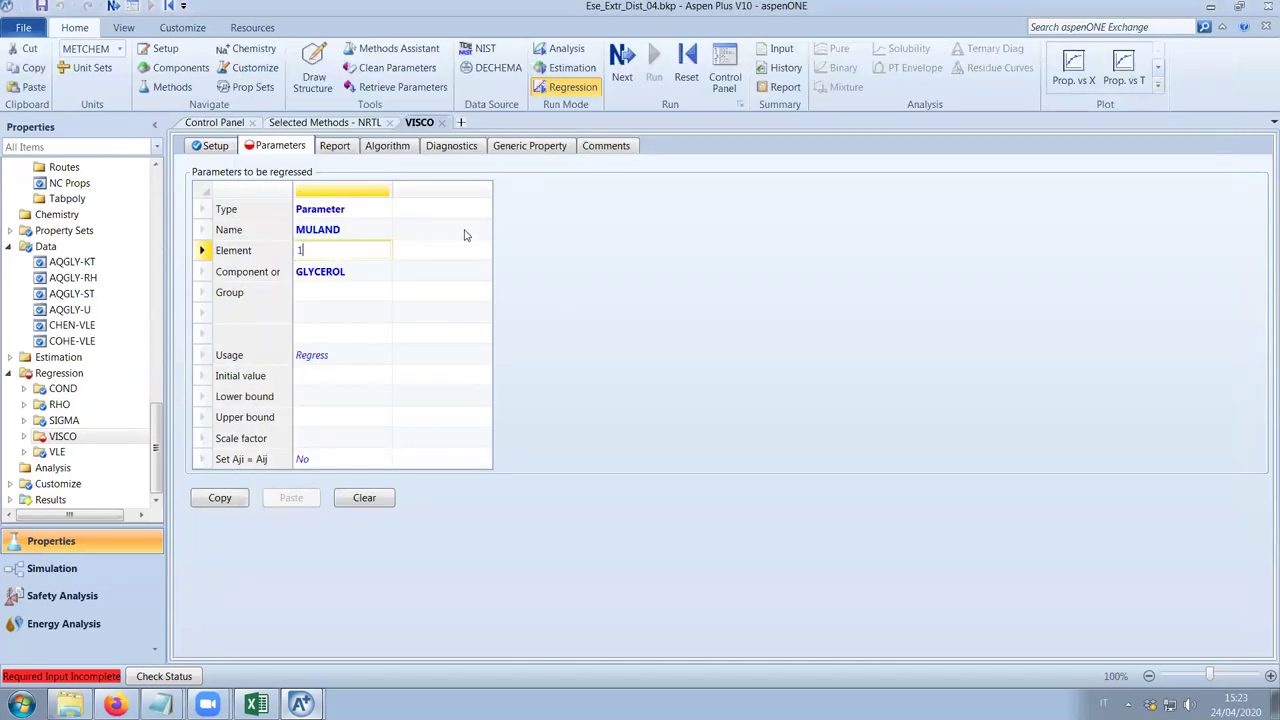
# Add a second parameter to be regressed in VISCO, of type Parameter and named MULAND.
pyautogui.click(431, 229)
pyautogui.click(445, 210)
pyautogui.click(470, 219)
pyautogui.click(484, 208)
pyautogui.click(470, 221)
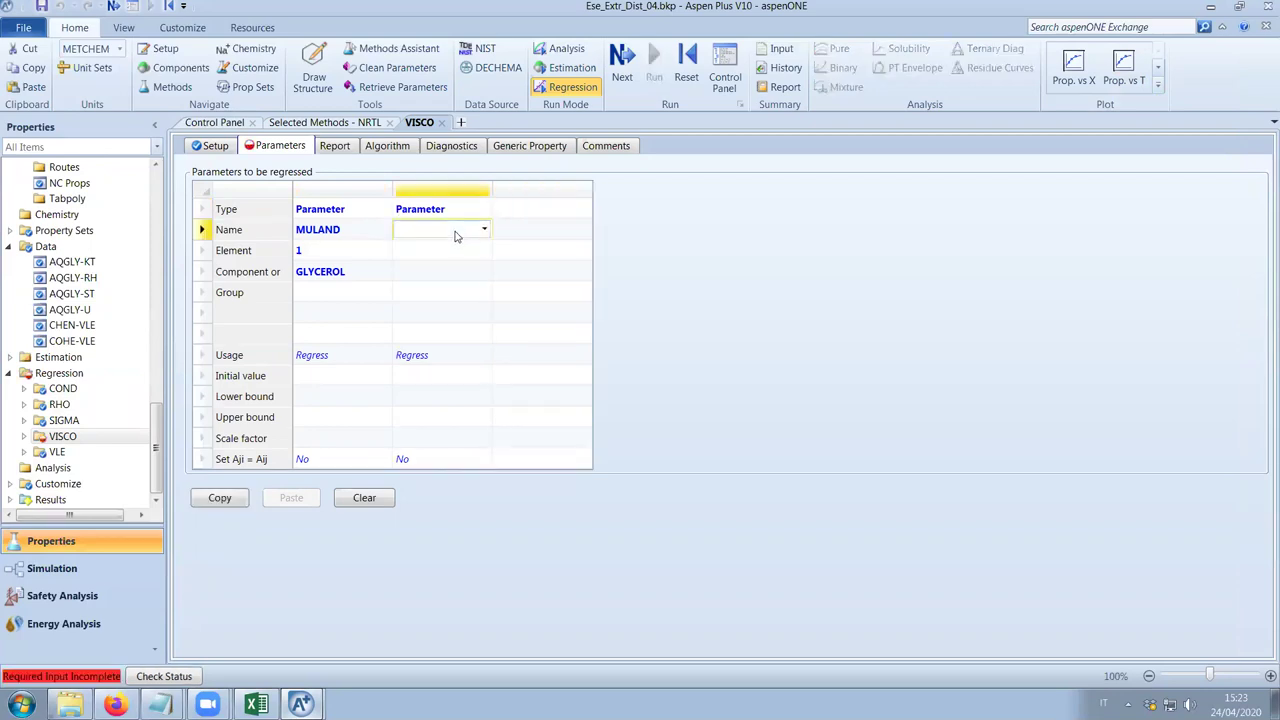
pyautogui.click(484, 230)
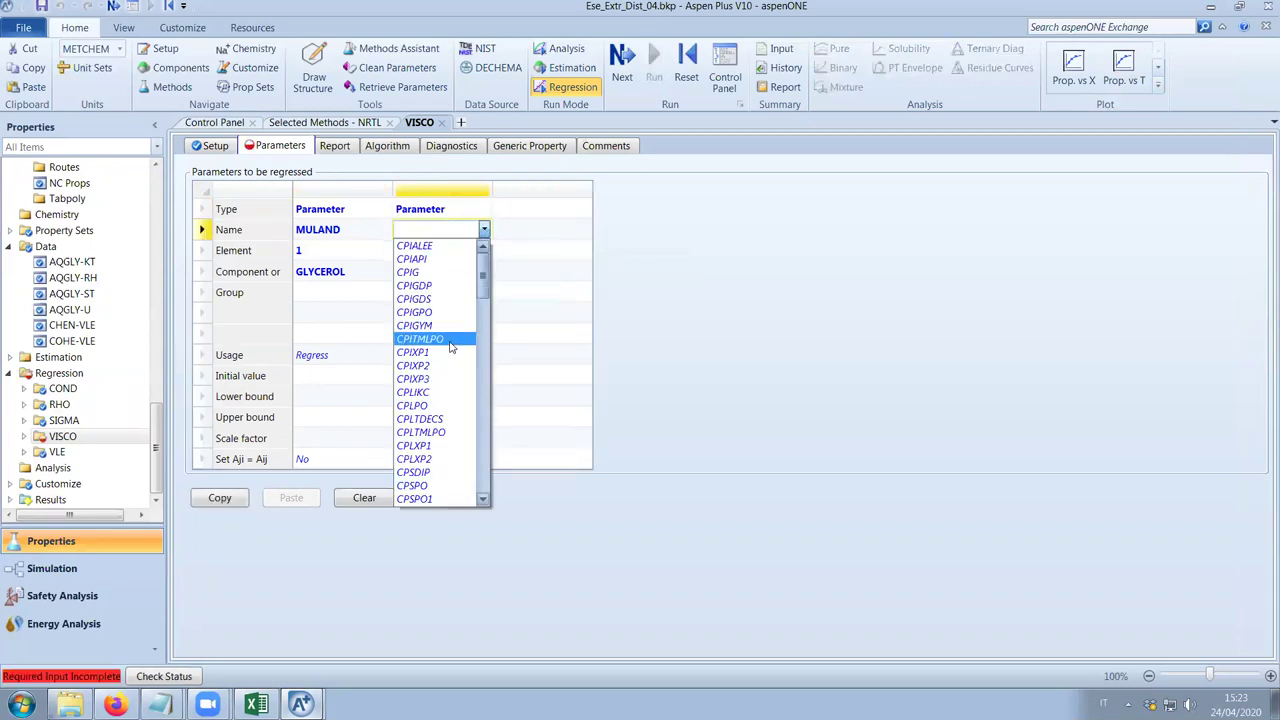
pyautogui.press('m')
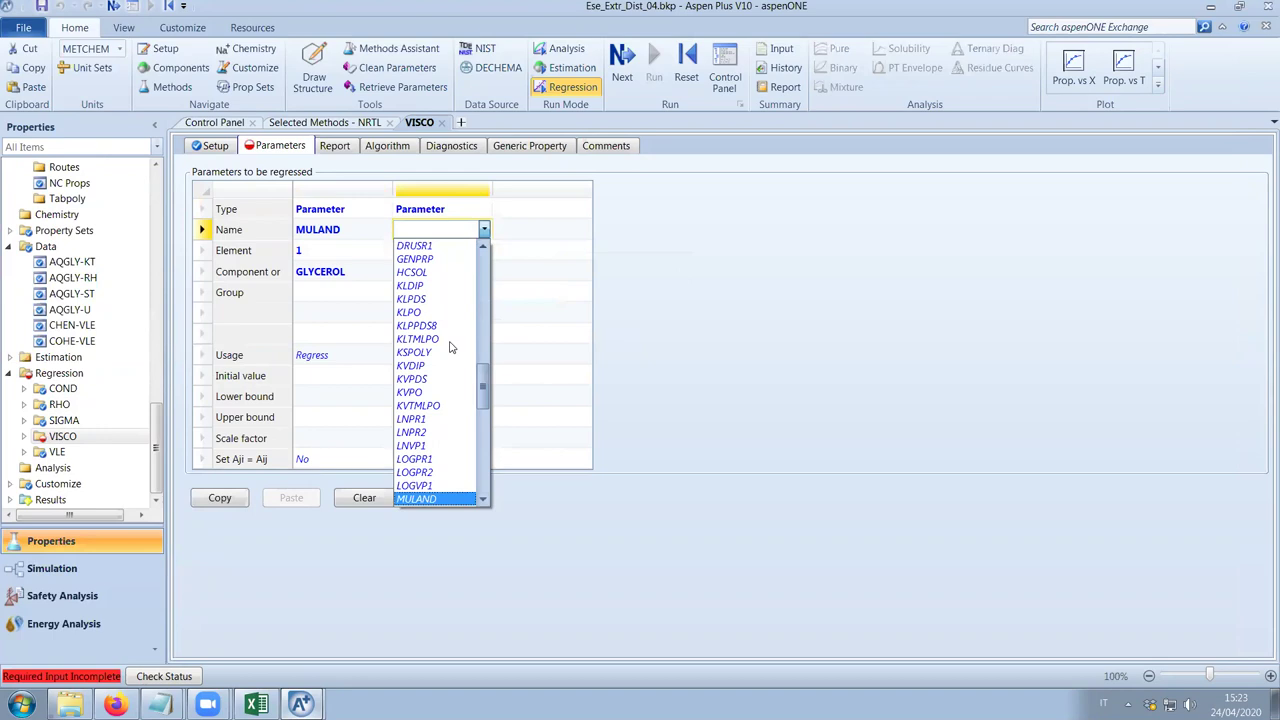
pyautogui.click(451, 482)
# Set the second MULAND parameter to element 2 and component GLYCEROL.
pyautogui.click(448, 263)
pyautogui.write('2')
pyautogui.click(466, 272)
pyautogui.press('Escape')
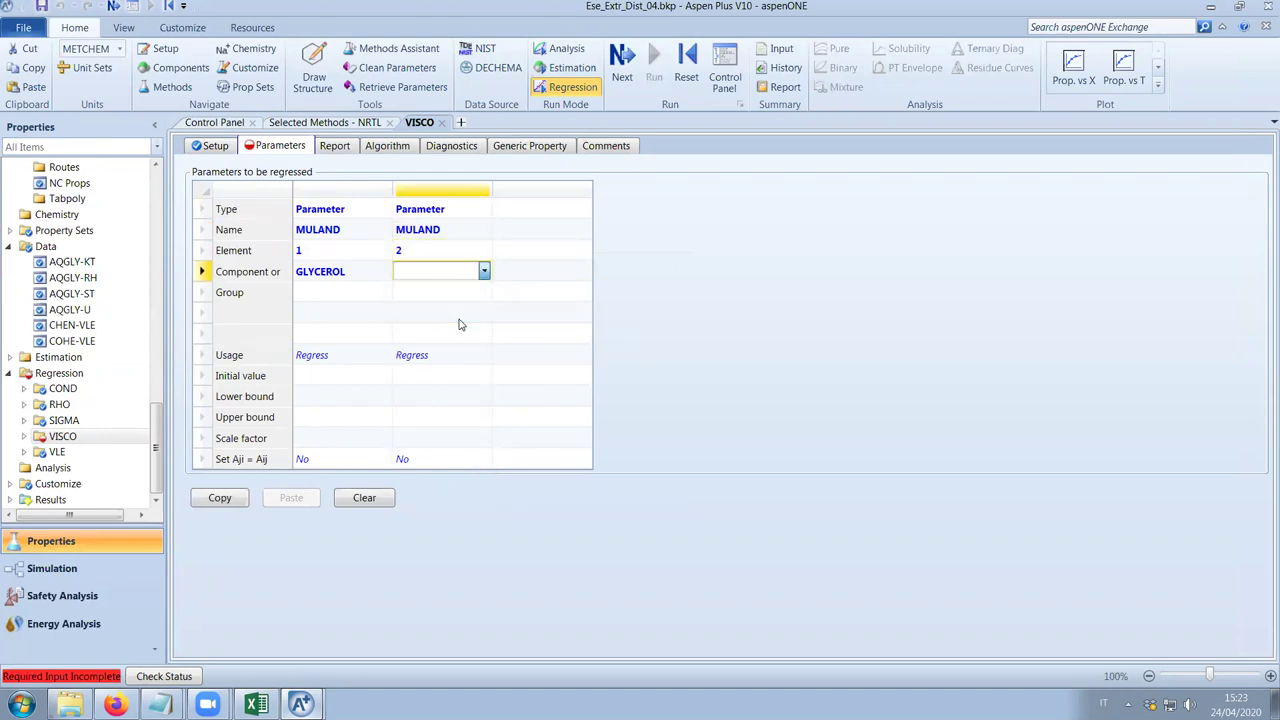
pyautogui.write('g')
# Add a third parameter to be regressed in VISCO, of type Parameter and named MULAND.
pyautogui.click(540, 209)
pyautogui.click(583, 209)
pyautogui.press('Escape')
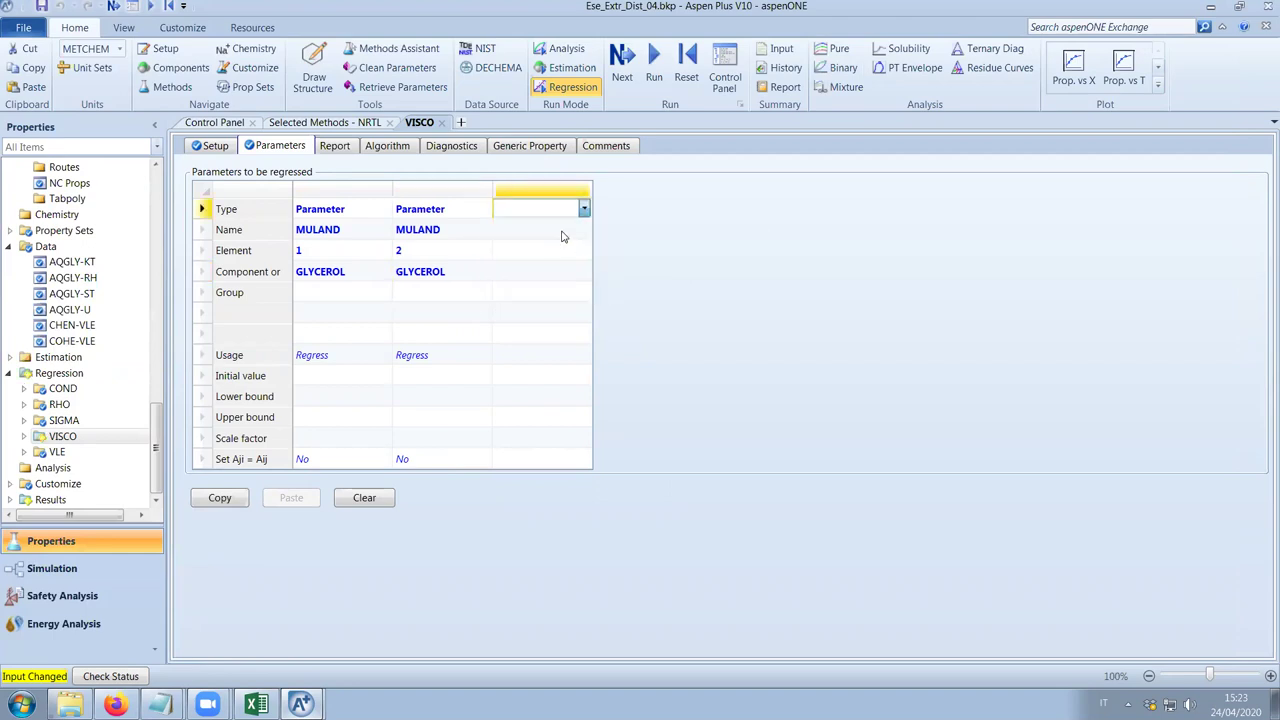
pyautogui.write('p')
pyautogui.click(580, 234)
pyautogui.click(583, 229)
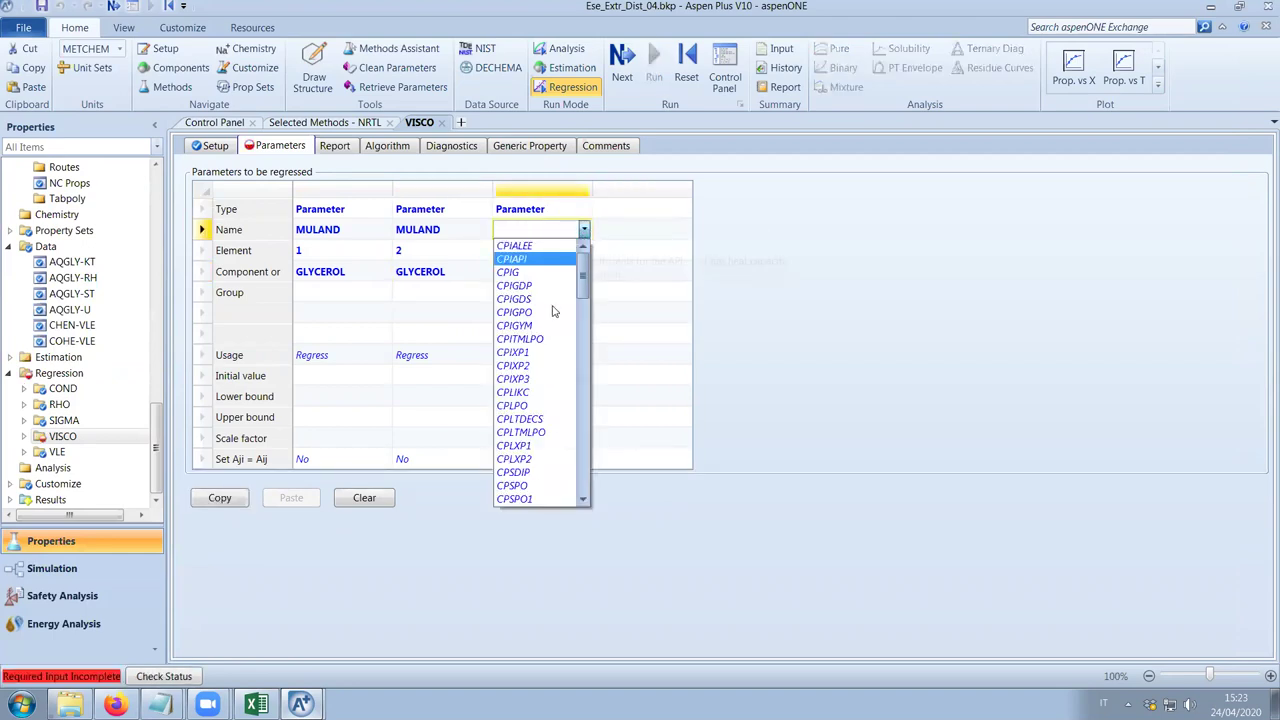
pyautogui.write('m')
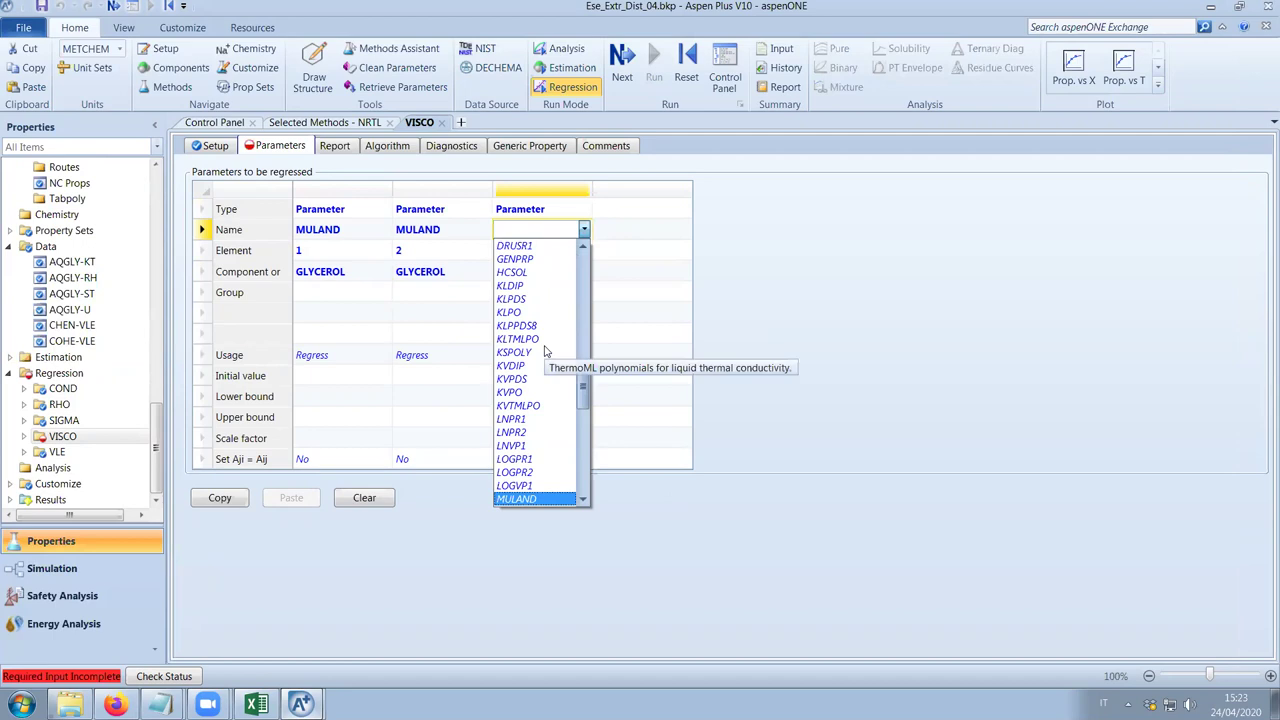
pyautogui.click(528, 499)
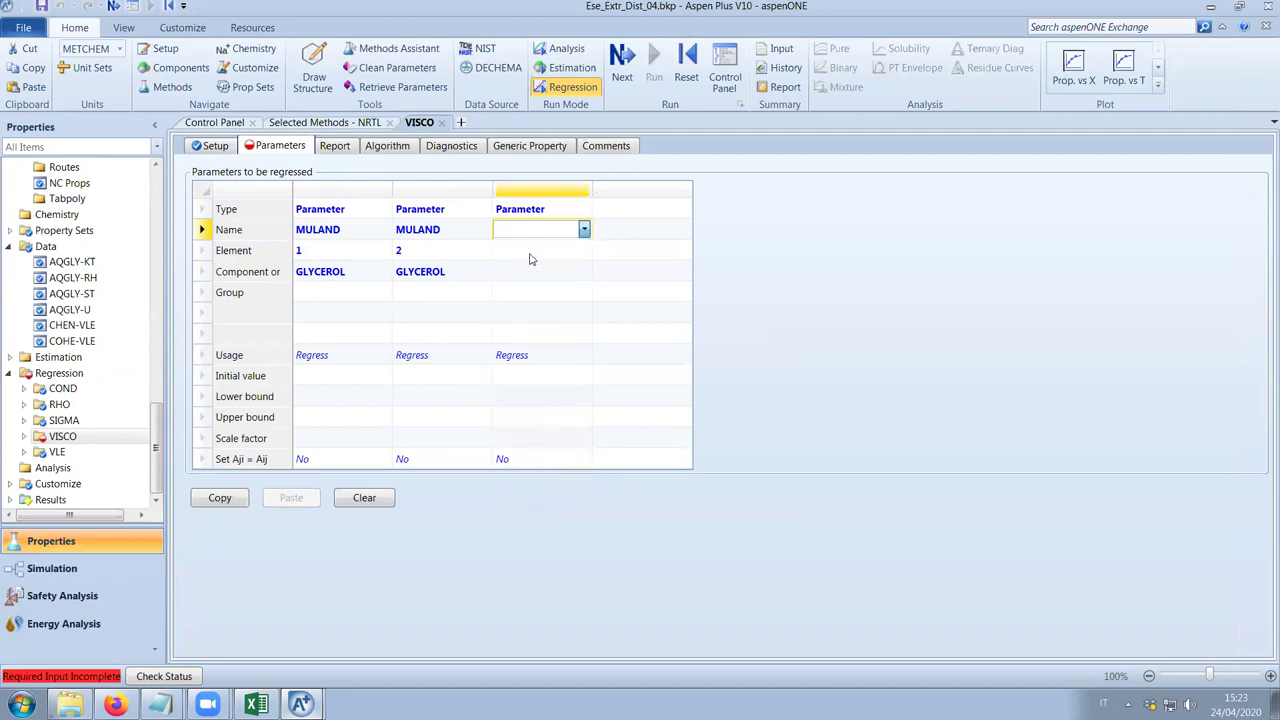
# Set the third MULAND parameter to element 3 and component GLYCEROL.
pyautogui.click(530, 257)
pyautogui.write('2')
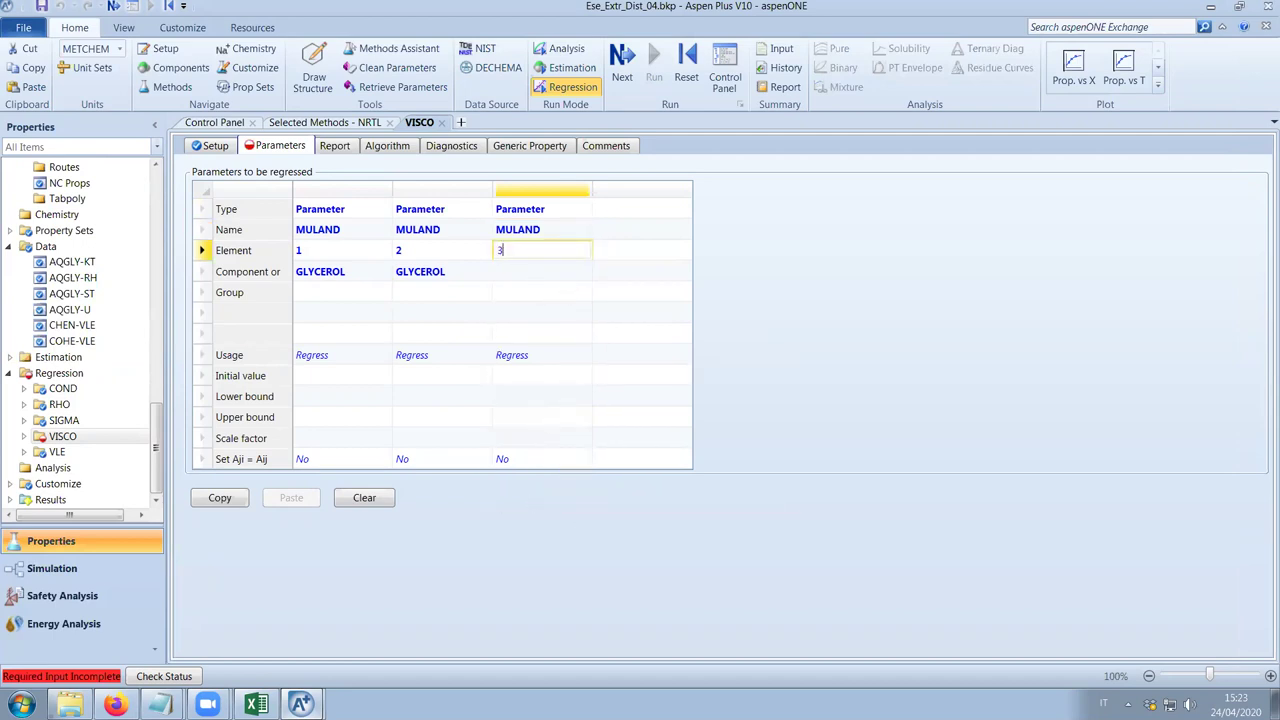
pyautogui.click(558, 270)
pyautogui.click(584, 271)
pyautogui.click(749, 353)
pyautogui.press('Down')
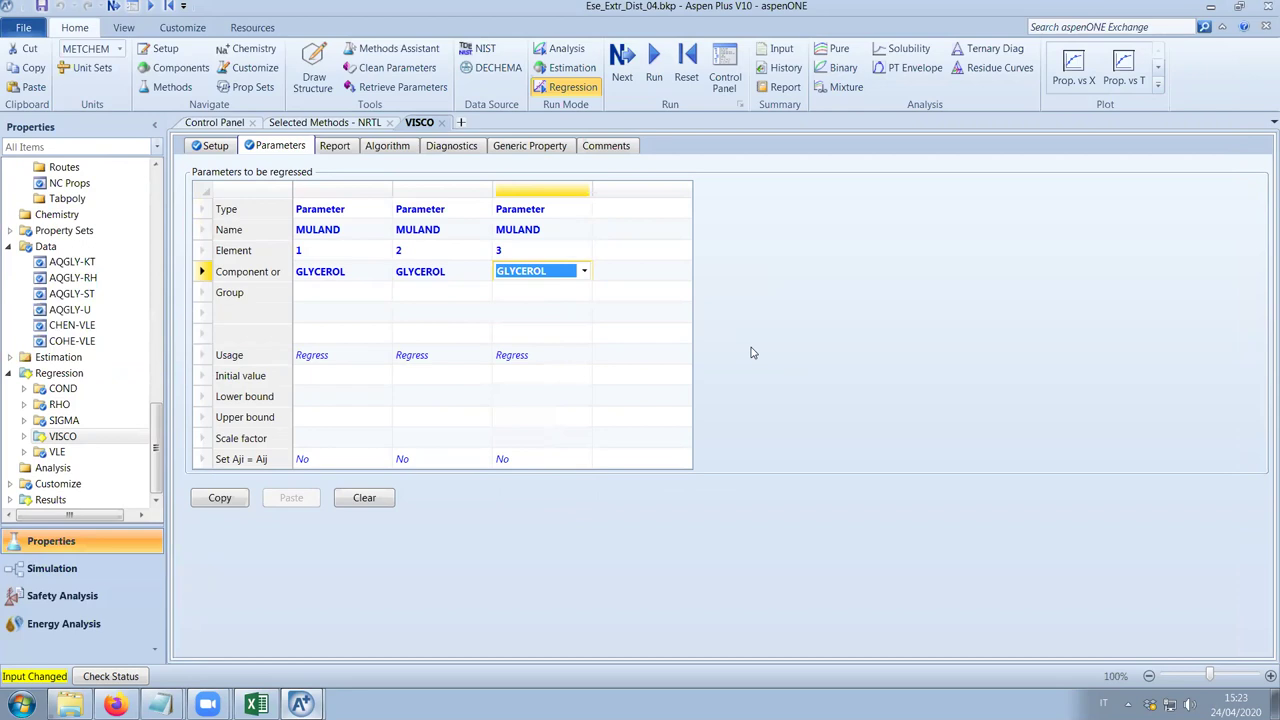
# Switch VISCO's calculation type to Regression and run only the VISCO case.
pyautogui.click(215, 147)
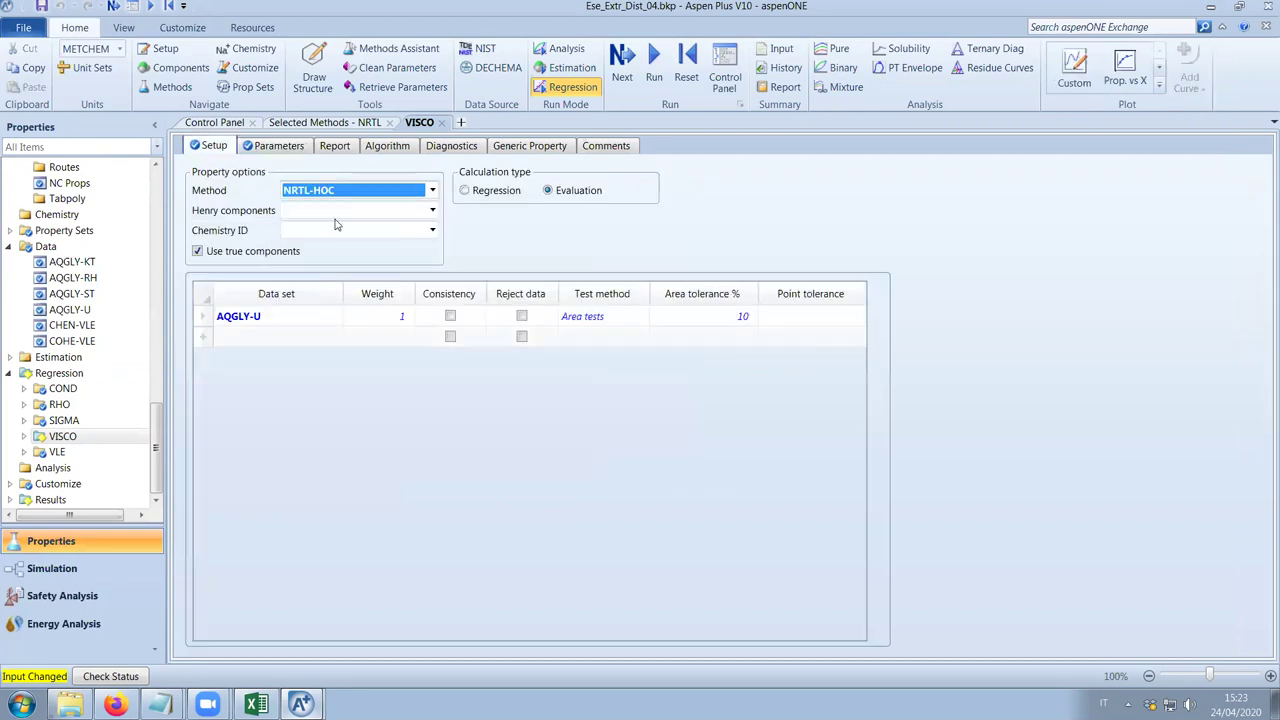
pyautogui.click(491, 191)
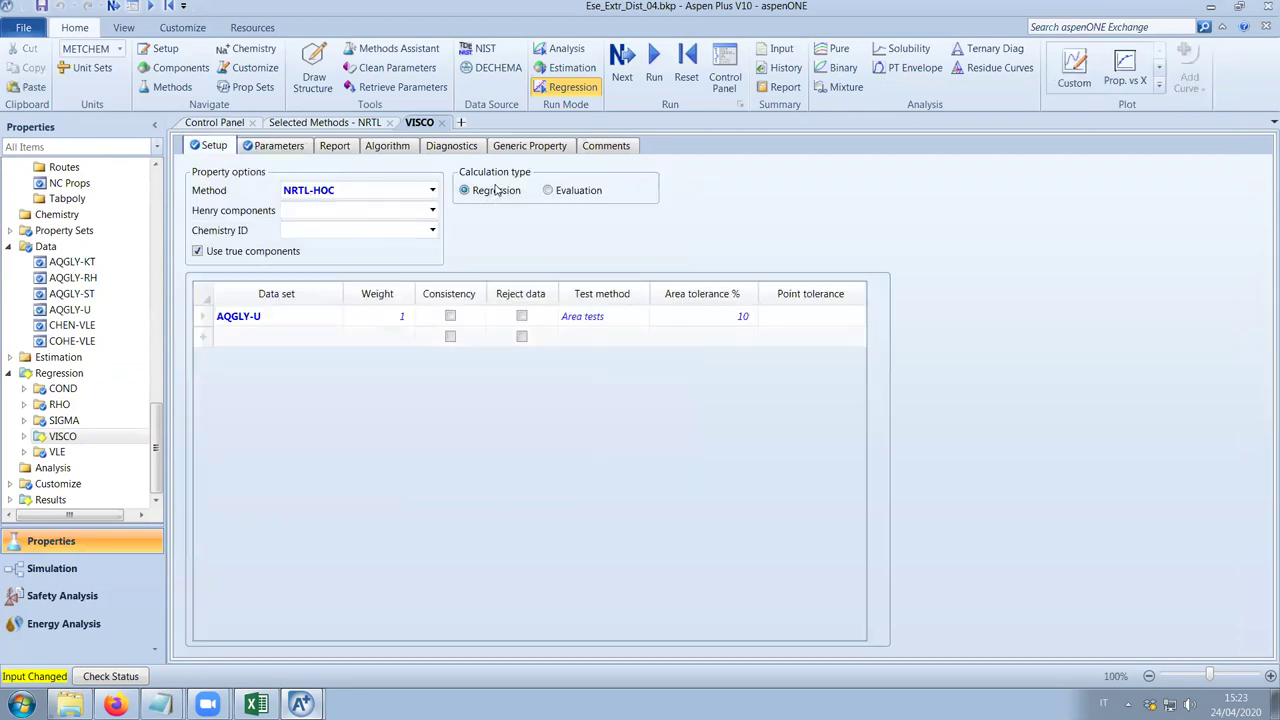
pyautogui.click(622, 62)
pyautogui.click(594, 408)
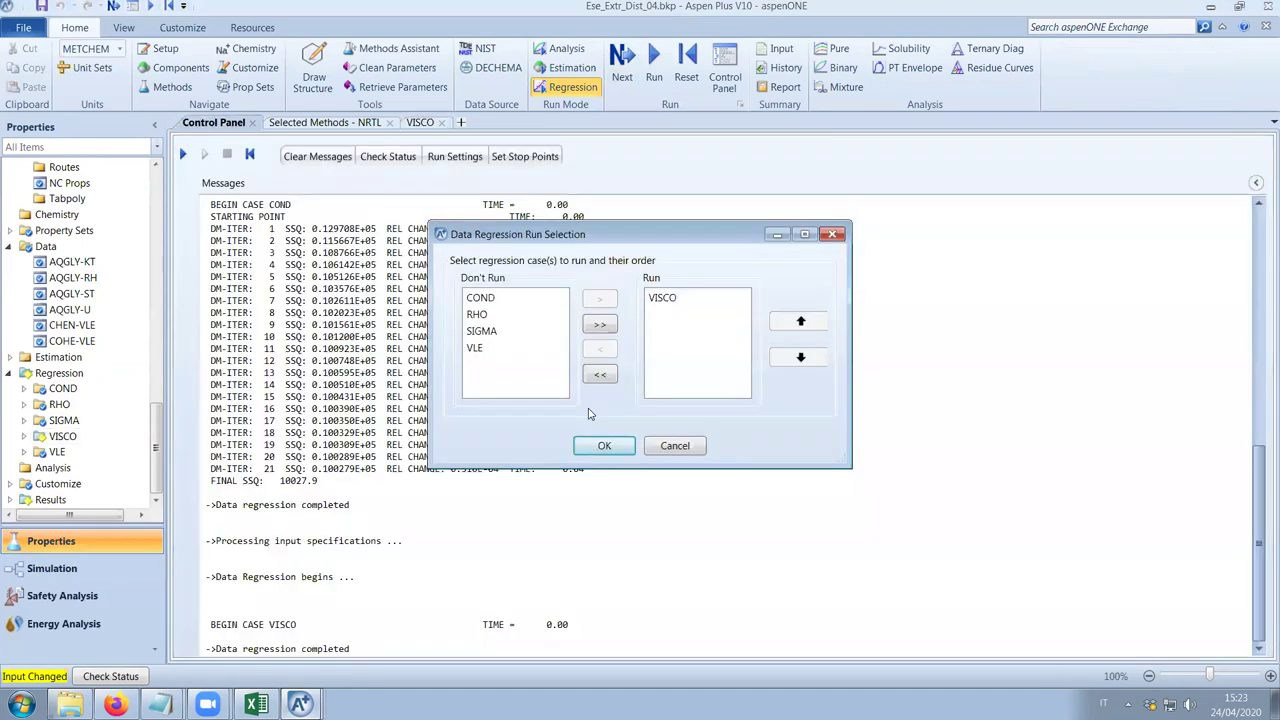
pyautogui.click(604, 445)
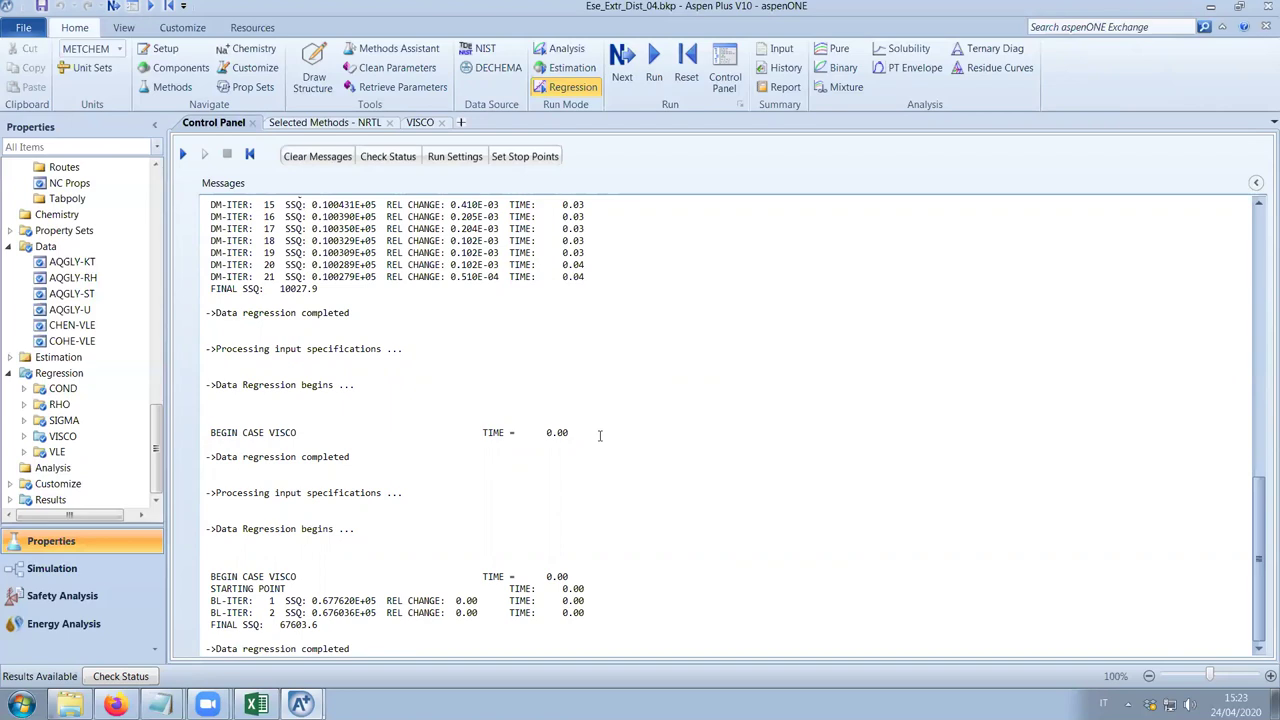
# Open the regressed parameter results of the VISCO case.
pyautogui.click(420, 122)
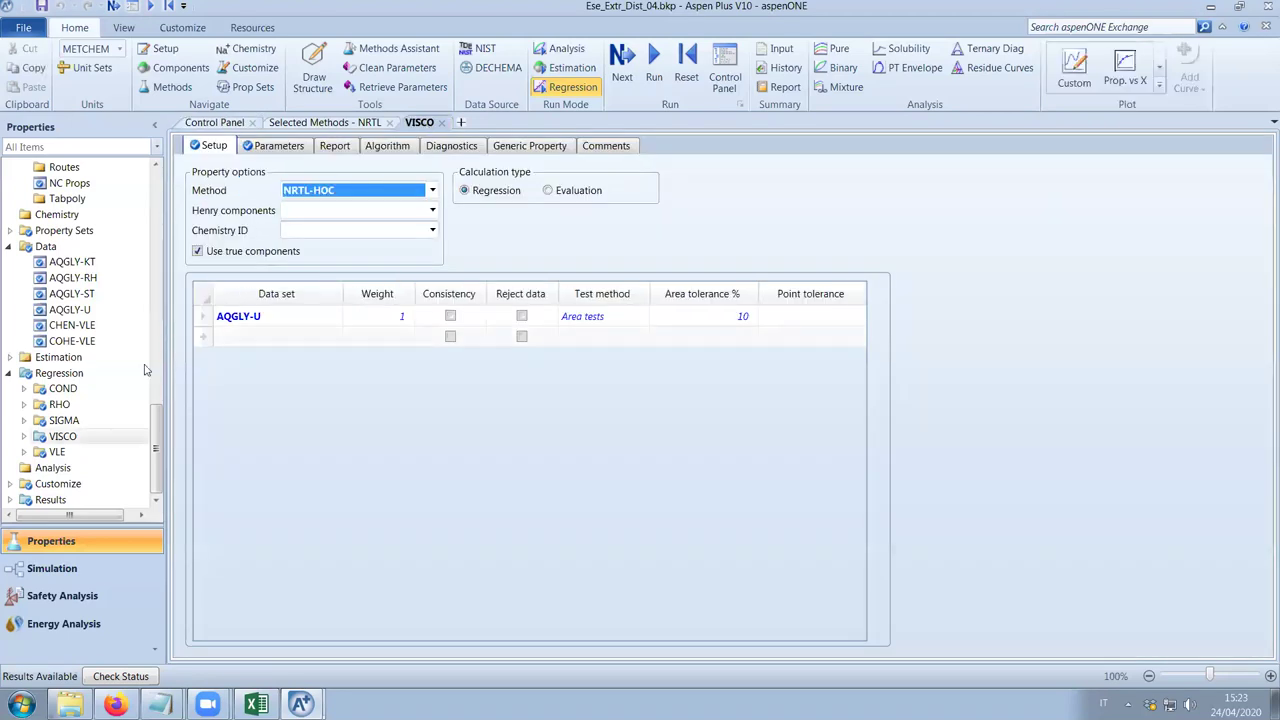
pyautogui.click(23, 436)
pyautogui.click(76, 468)
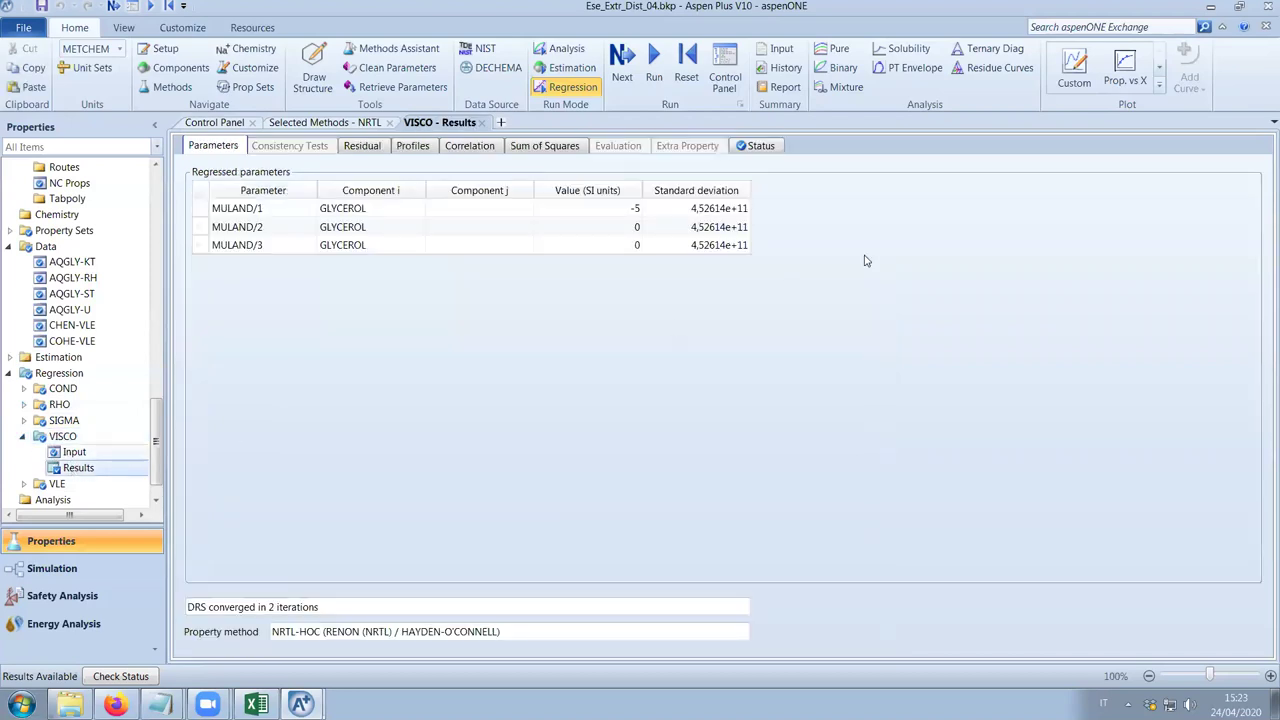
# Plot estimated versus experimental MULMX for data group AQGLY-U, inspect the fit and close the plot.
pyautogui.click(1159, 68)
pyautogui.click(1159, 70)
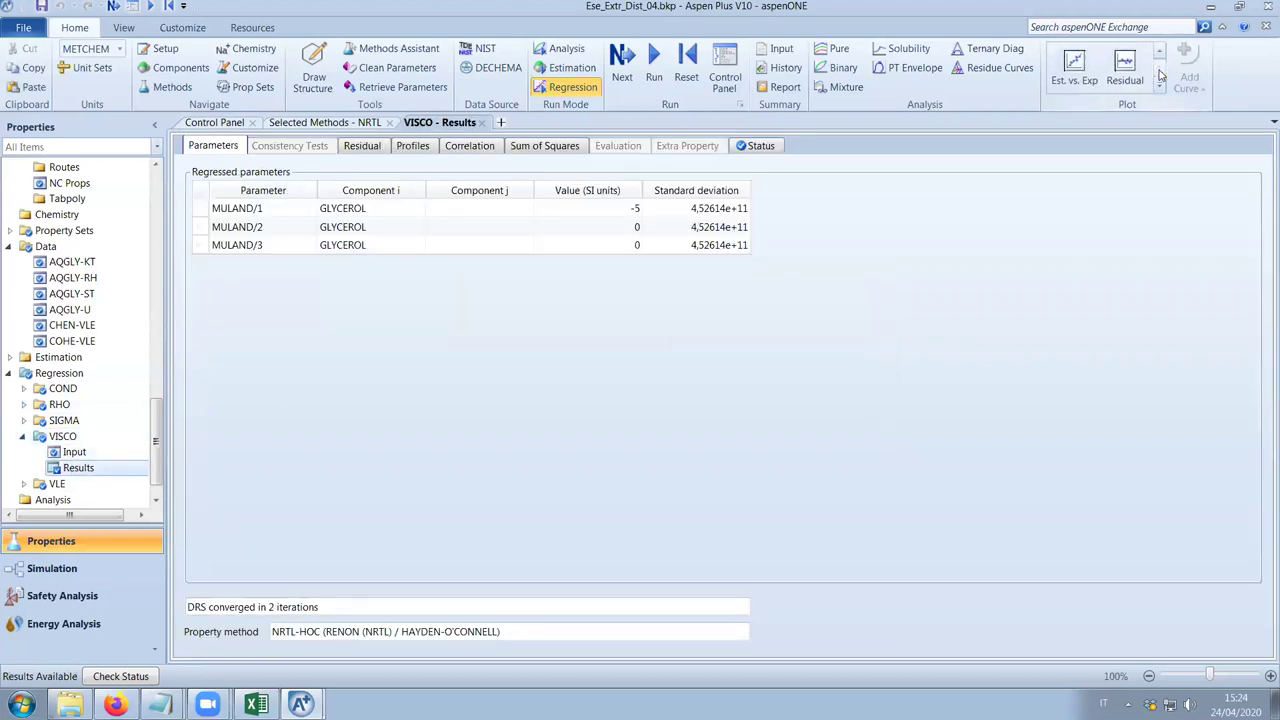
pyautogui.click(1076, 72)
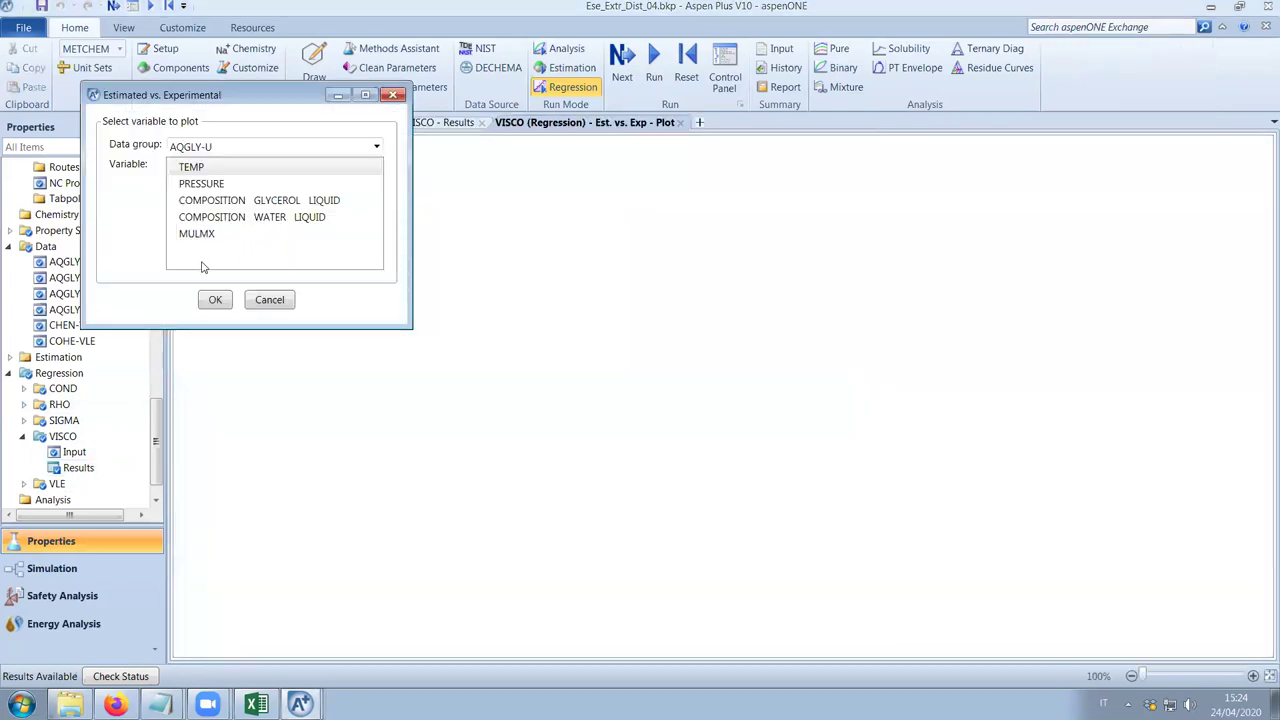
pyautogui.click(201, 267)
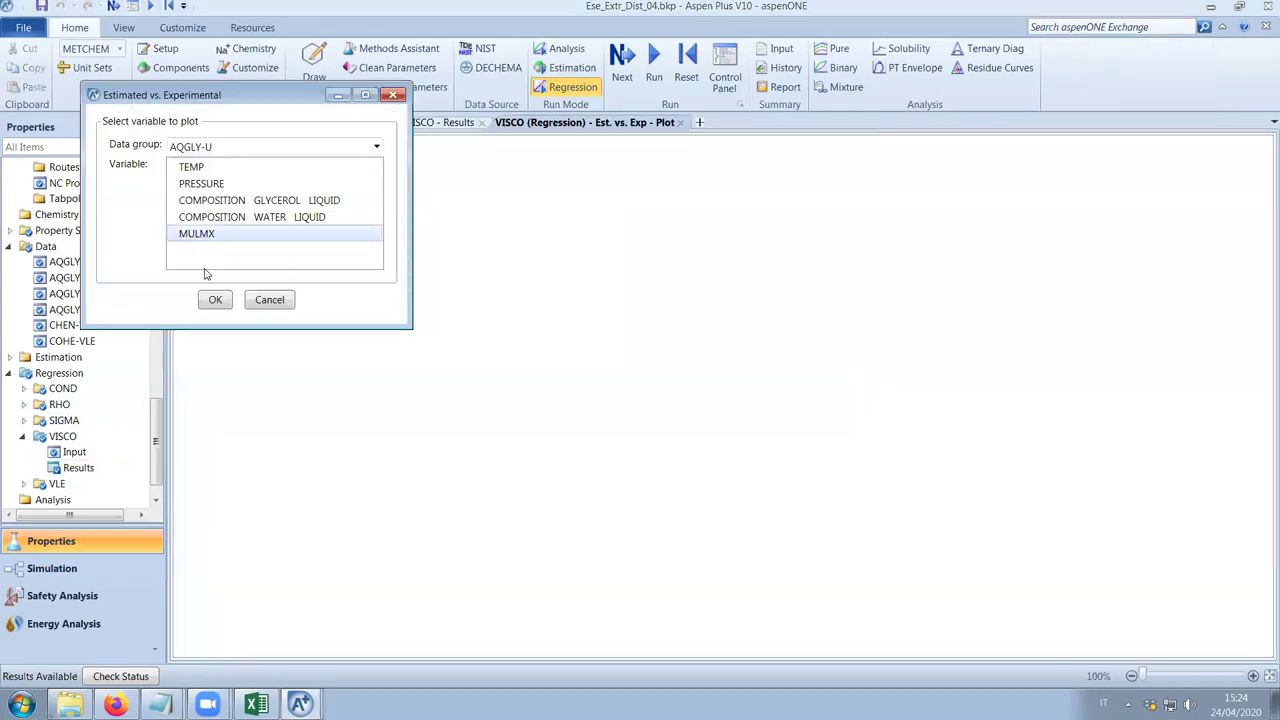
pyautogui.click(215, 300)
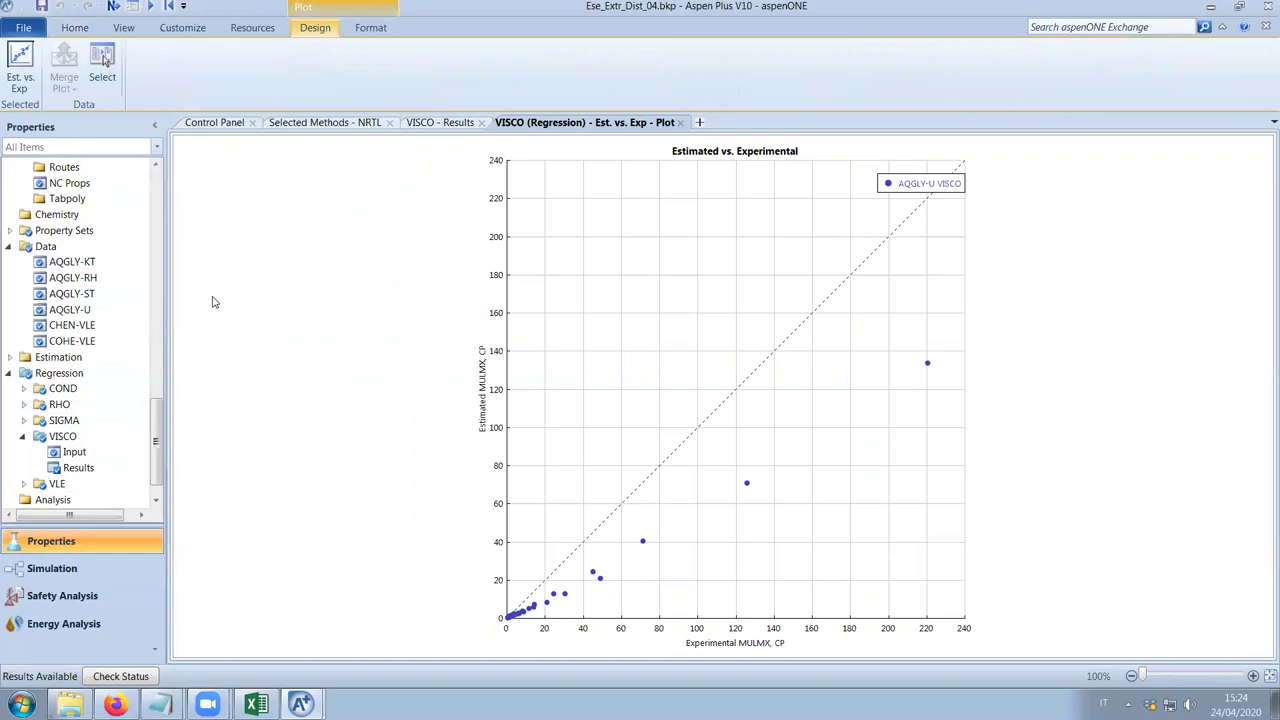
pyautogui.click(681, 122)
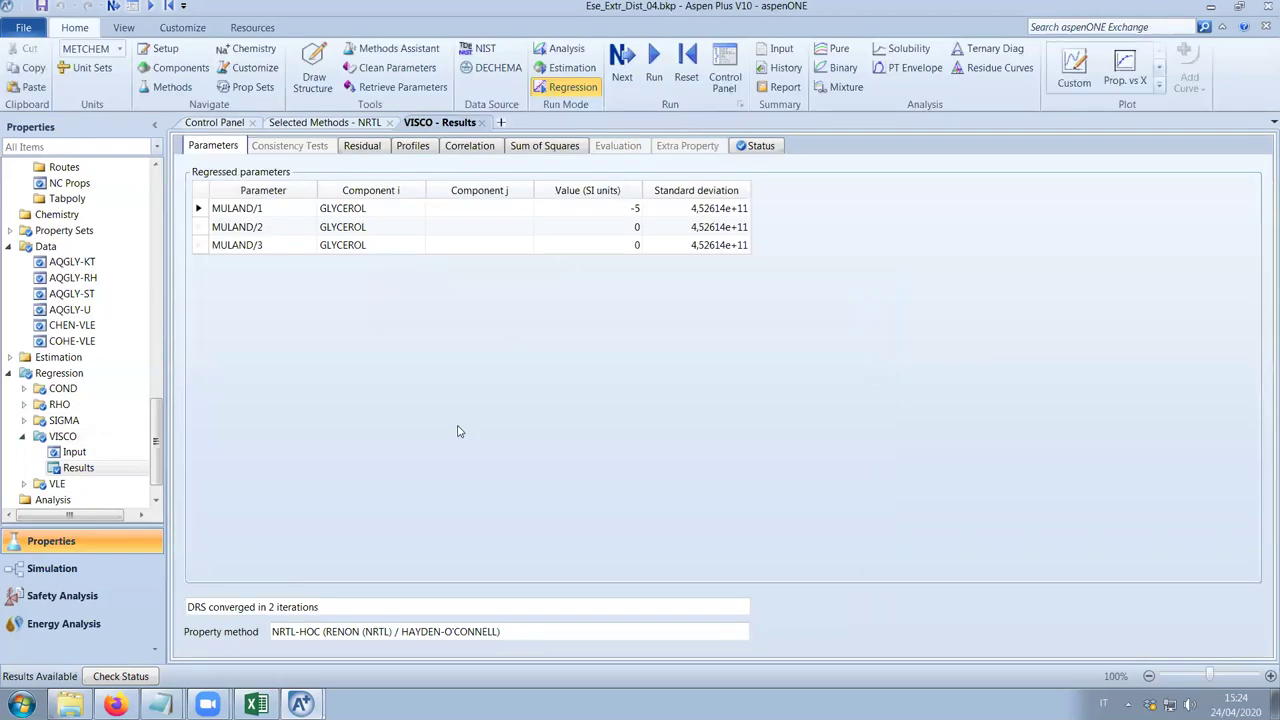
# Check the liquid mixture viscosity model assigned to MULMX in the NRTL method, and return to the VISCO results.
pyautogui.click(300, 704)
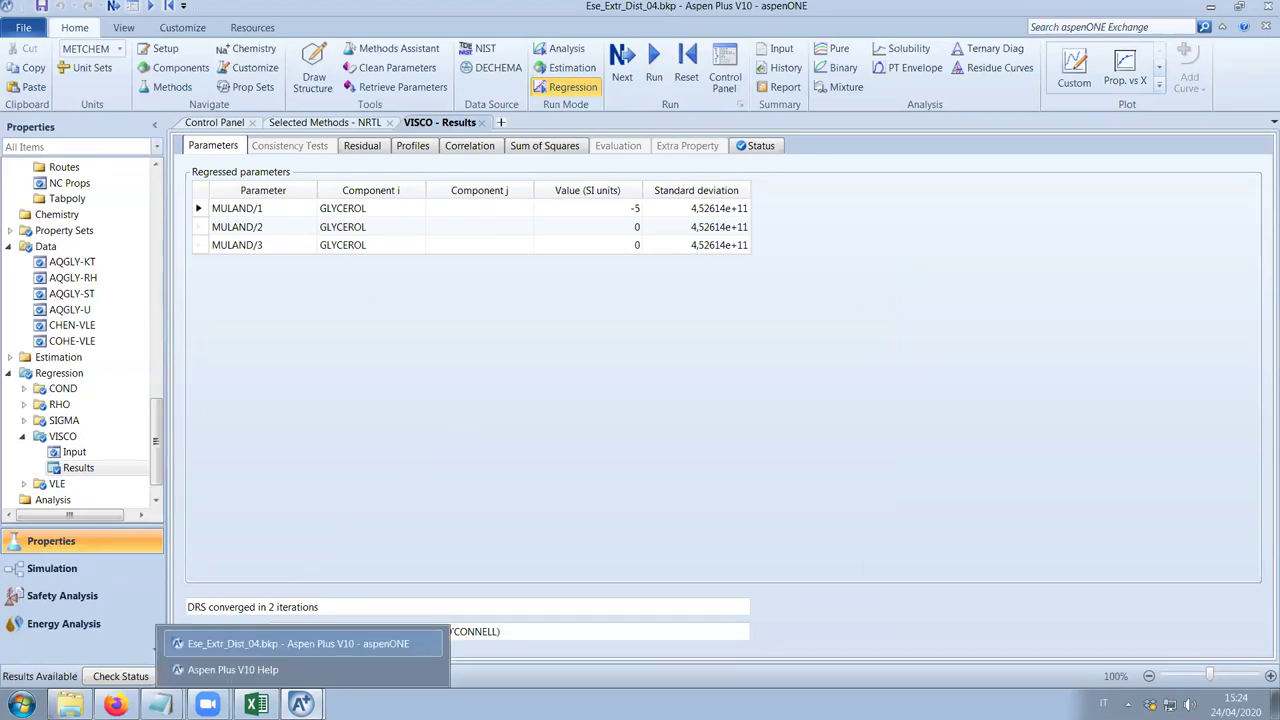
pyautogui.click(325, 123)
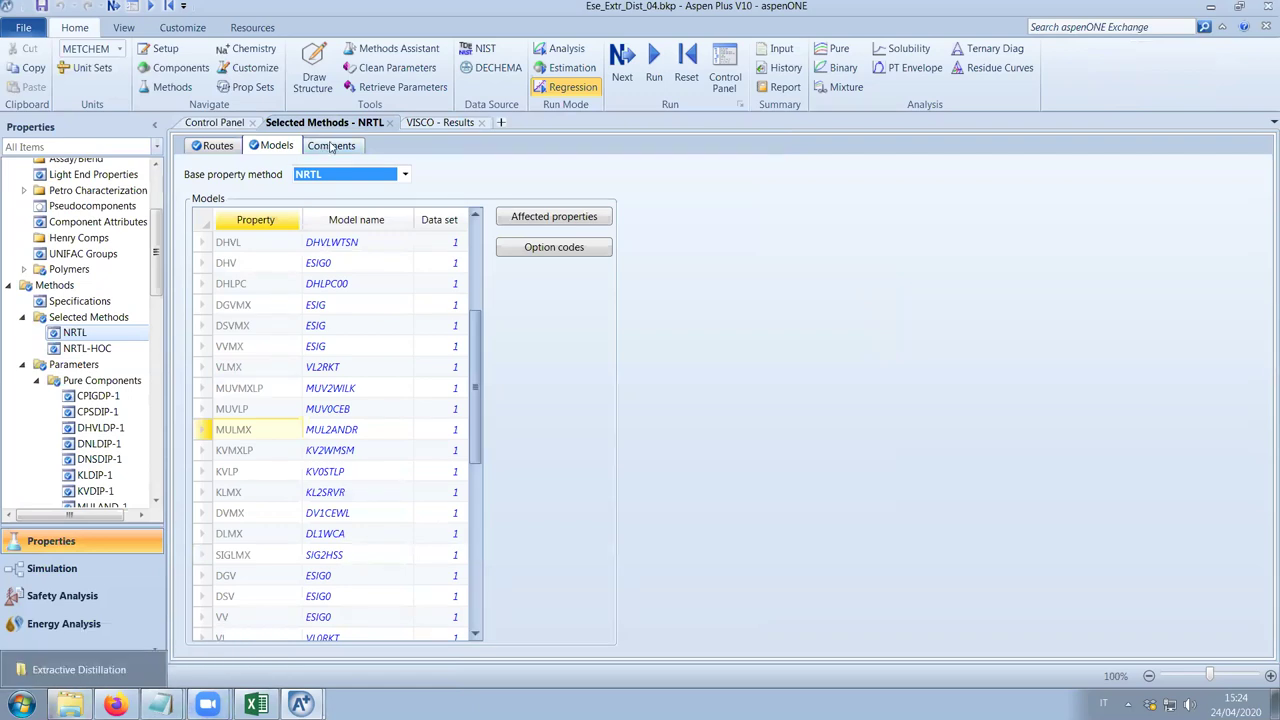
pyautogui.click(447, 123)
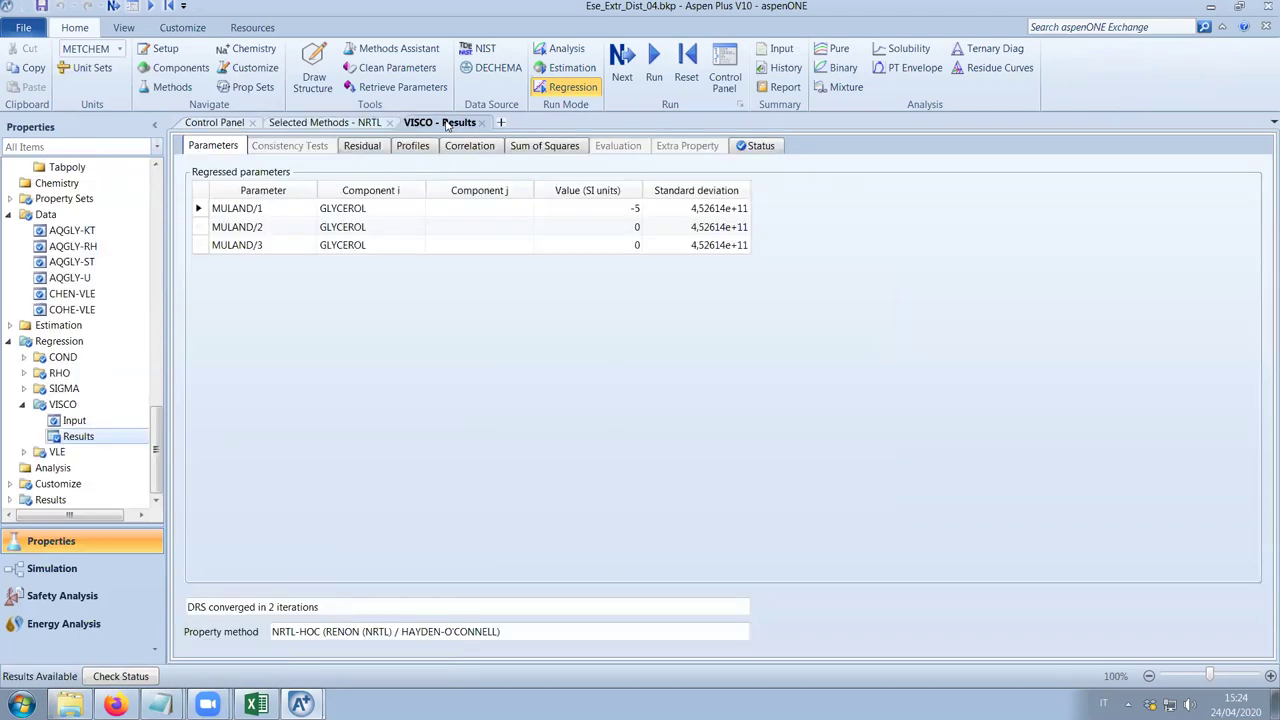
# Add a fourth parameter to be regressed in the VISCO input, of type Parameter and named MULAND.
pyautogui.click(104, 422)
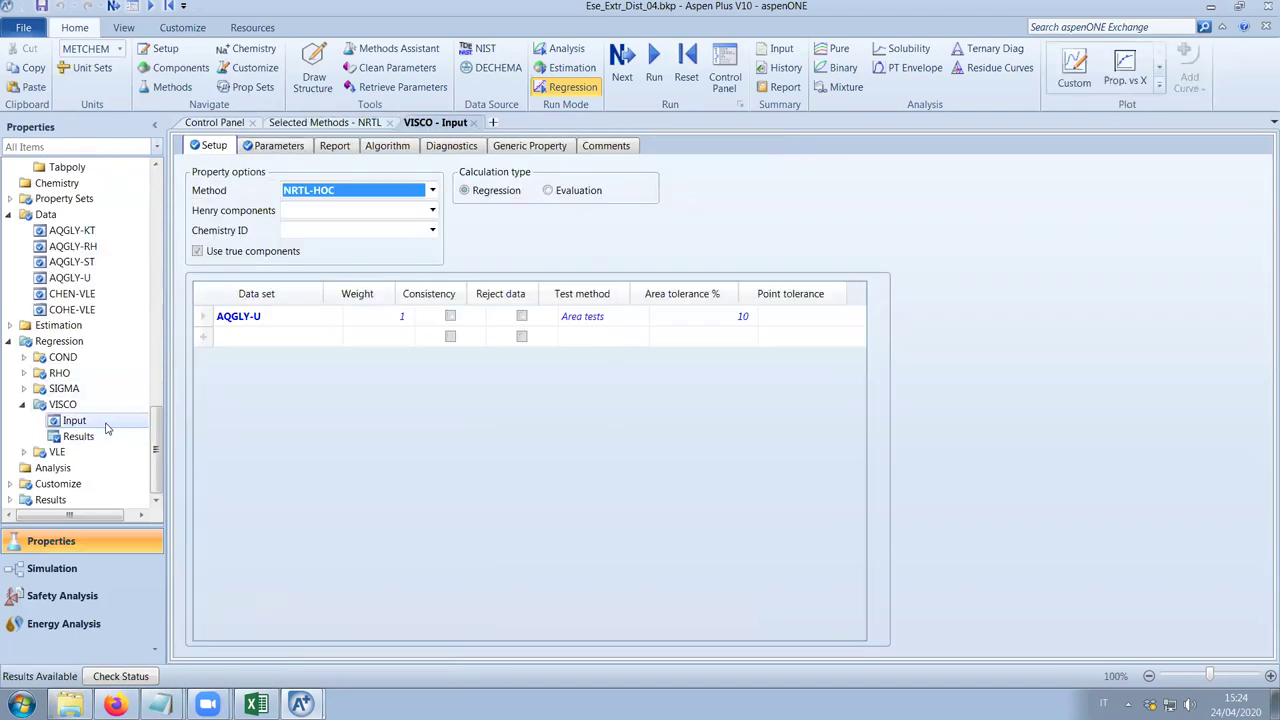
pyautogui.click(277, 146)
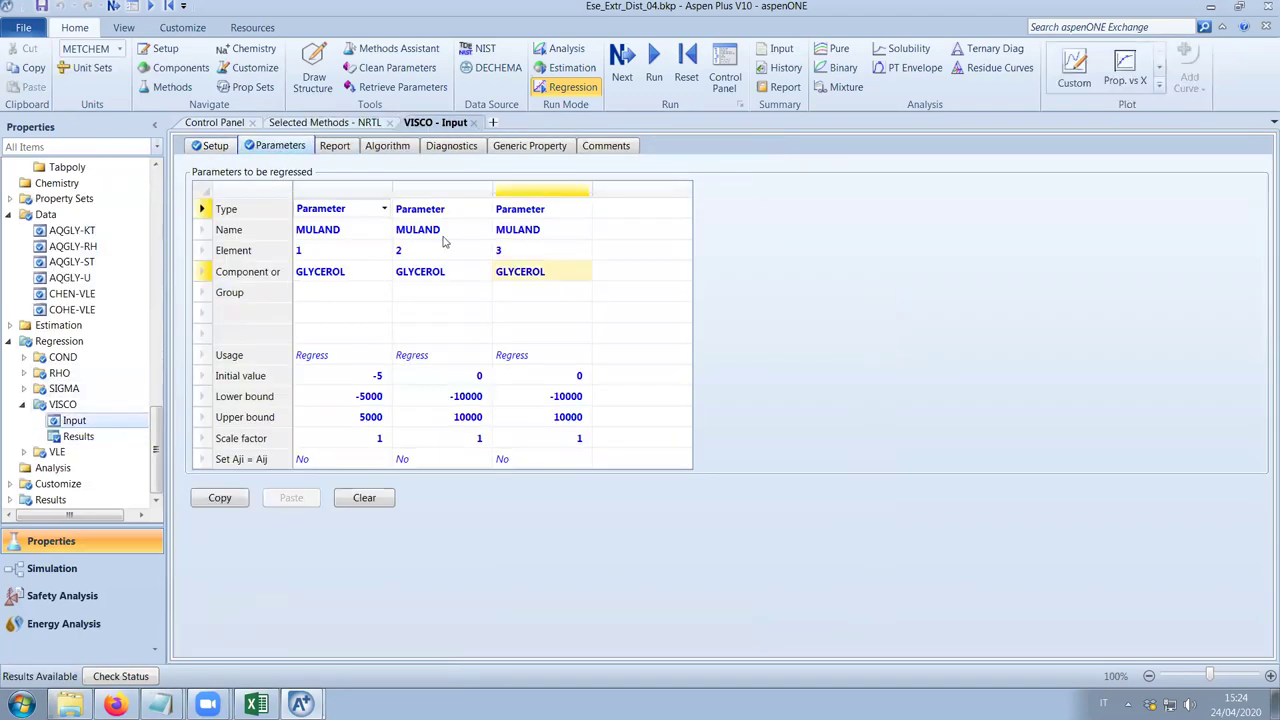
pyautogui.click(648, 231)
pyautogui.click(686, 211)
pyautogui.click(686, 211)
pyautogui.click(686, 221)
pyautogui.click(687, 232)
pyautogui.click(686, 231)
pyautogui.scroll(-5, 640, 420)
pyautogui.scroll(-3, 643, 430)
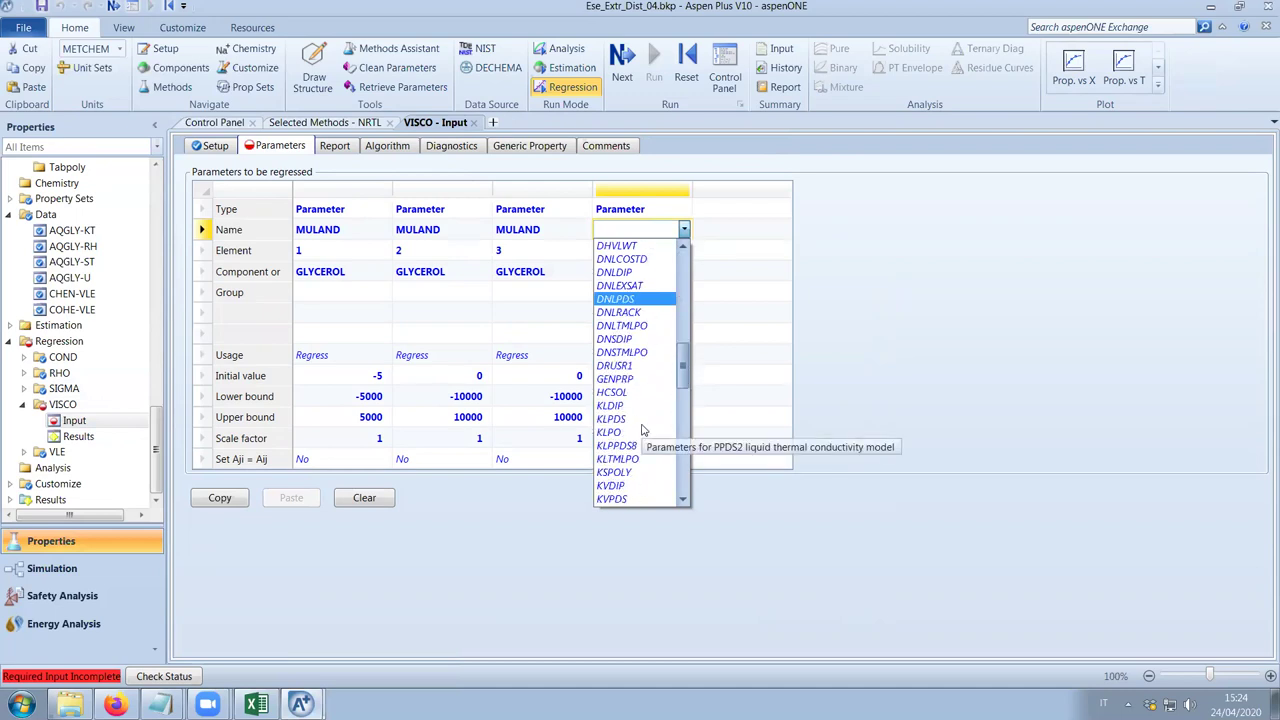
pyautogui.scroll(-7, 643, 430)
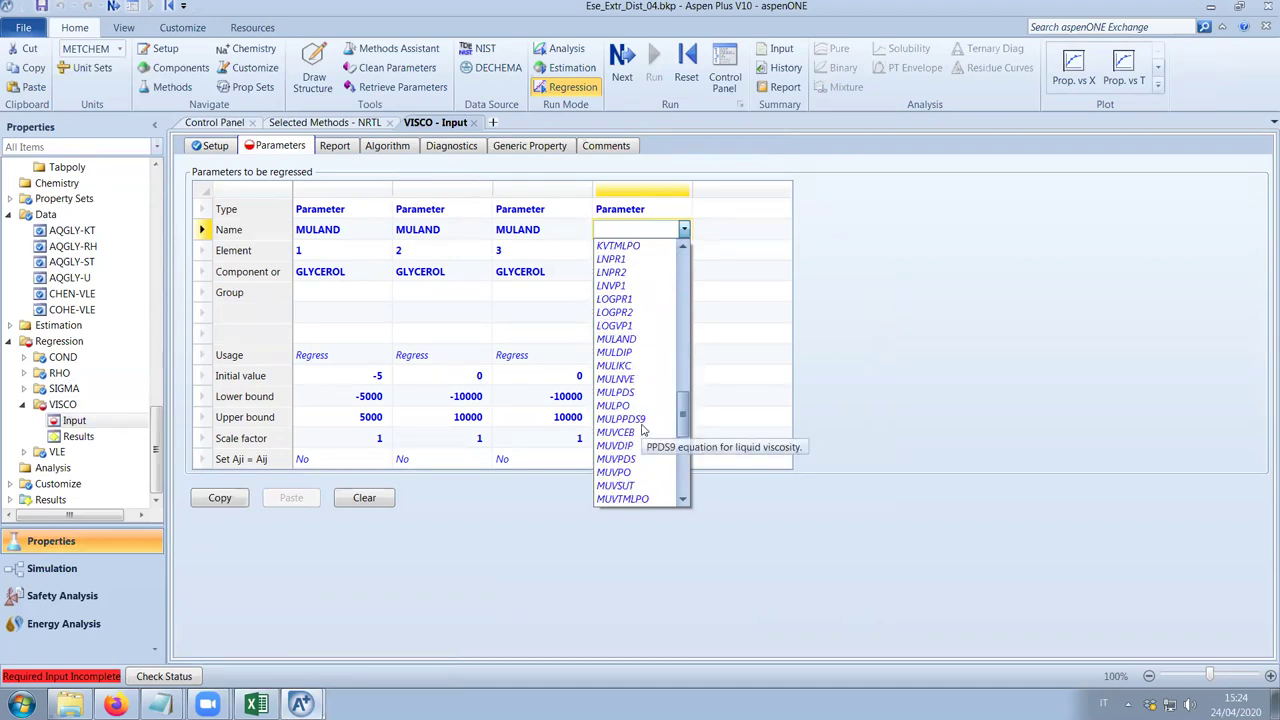
pyautogui.click(616, 339)
# Set the fourth MULAND parameter to element 4 and component GLYCEROL.
pyautogui.click(622, 253)
pyautogui.write('4')
pyautogui.click(666, 273)
pyautogui.click(683, 271)
pyautogui.click(643, 315)
pyautogui.click(678, 294)
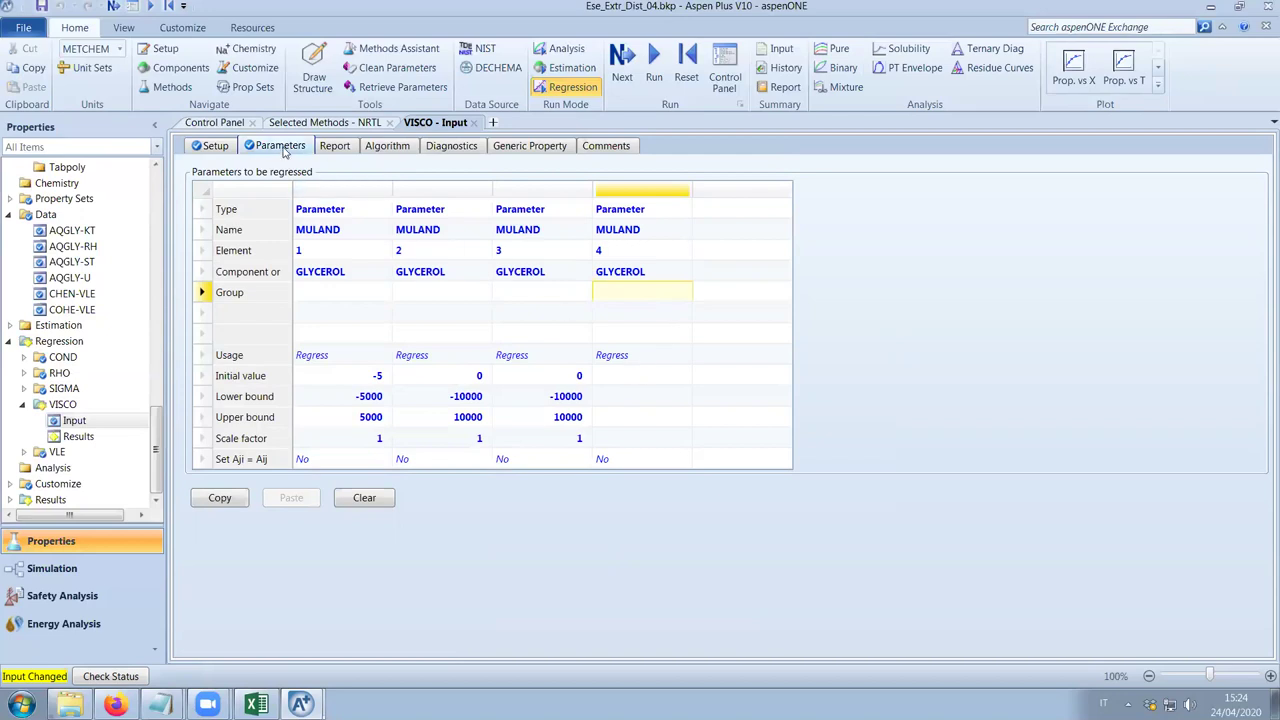
# Run only the VISCO regression case and replace glycerol's existing MULAND values with the regressed results.
pyautogui.click(622, 68)
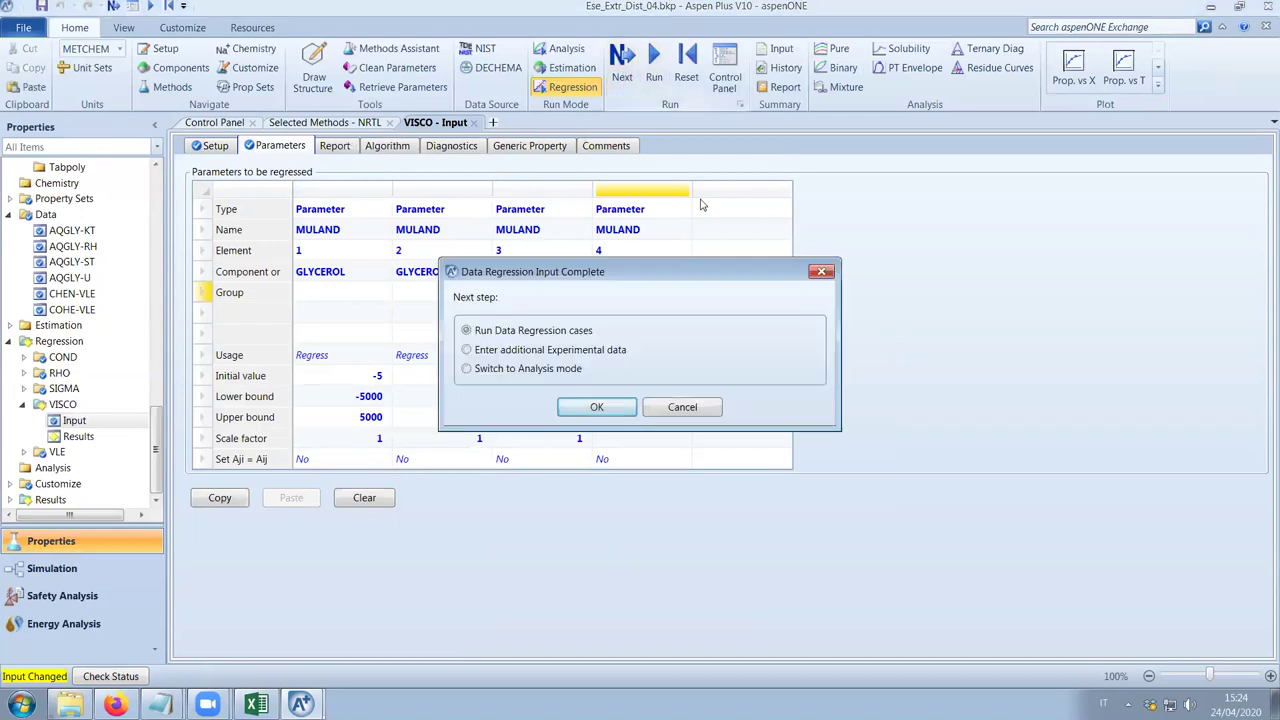
pyautogui.click(620, 404)
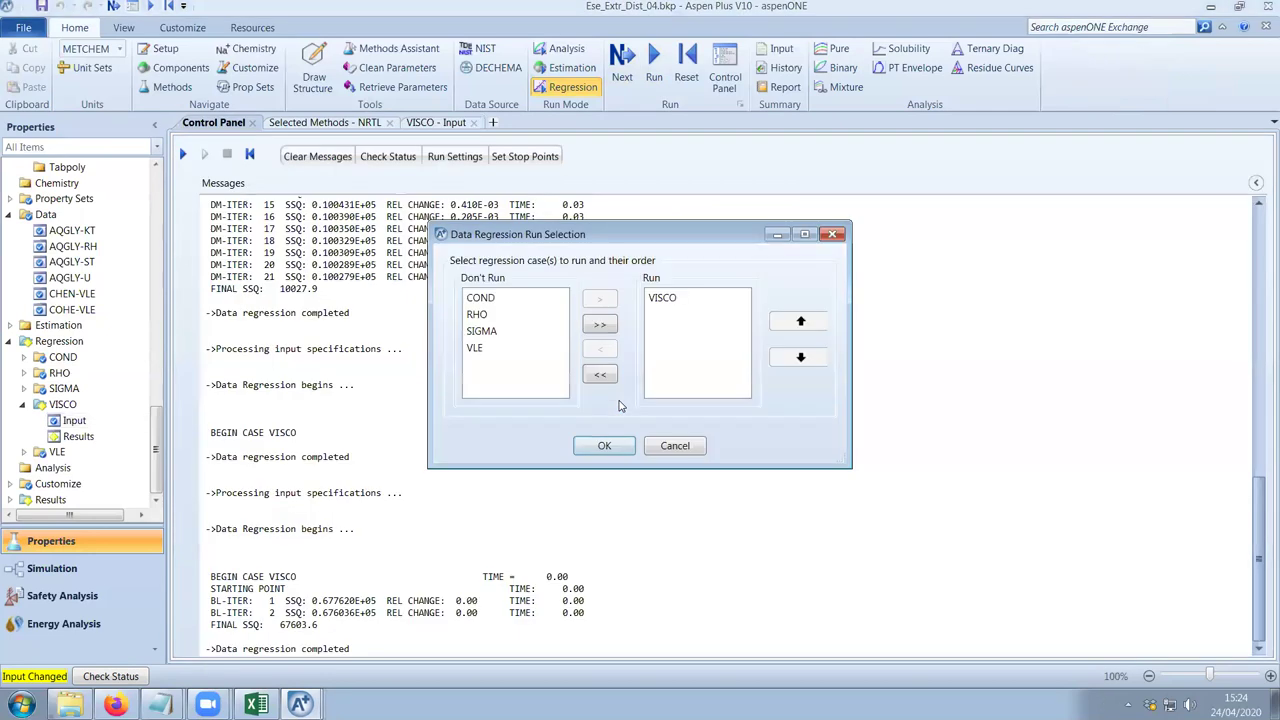
pyautogui.click(612, 451)
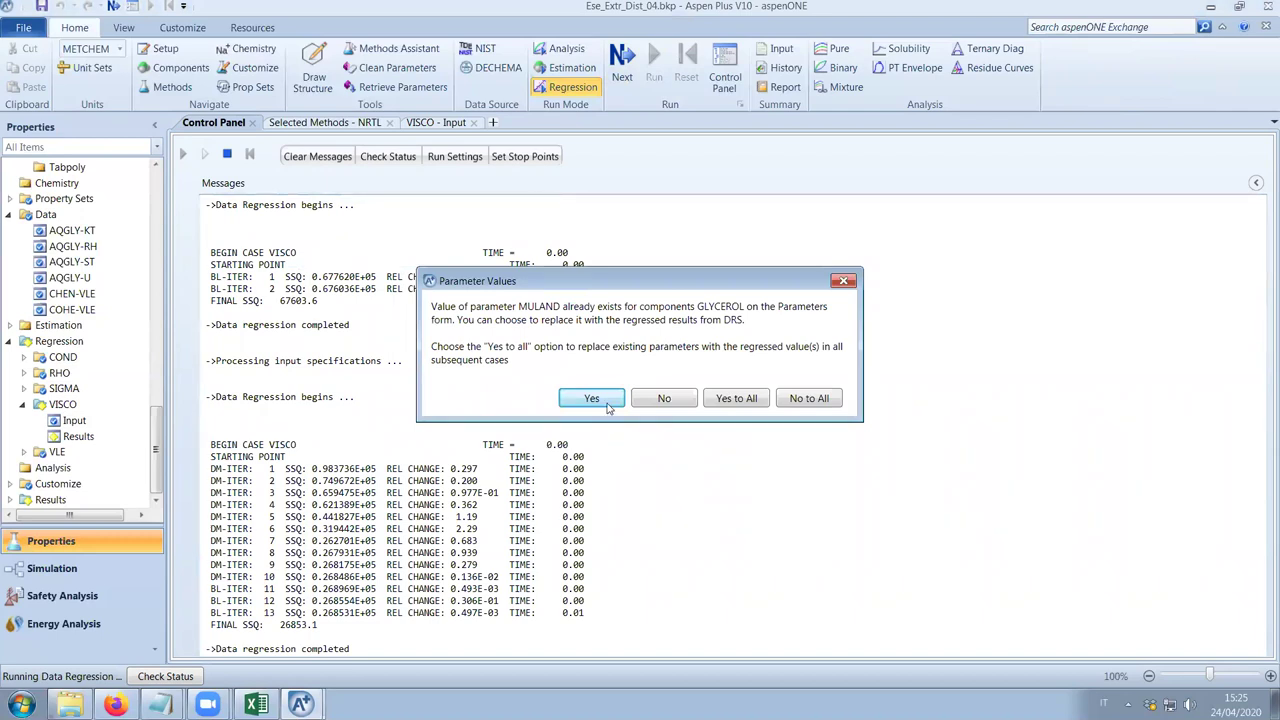
pyautogui.click(605, 405)
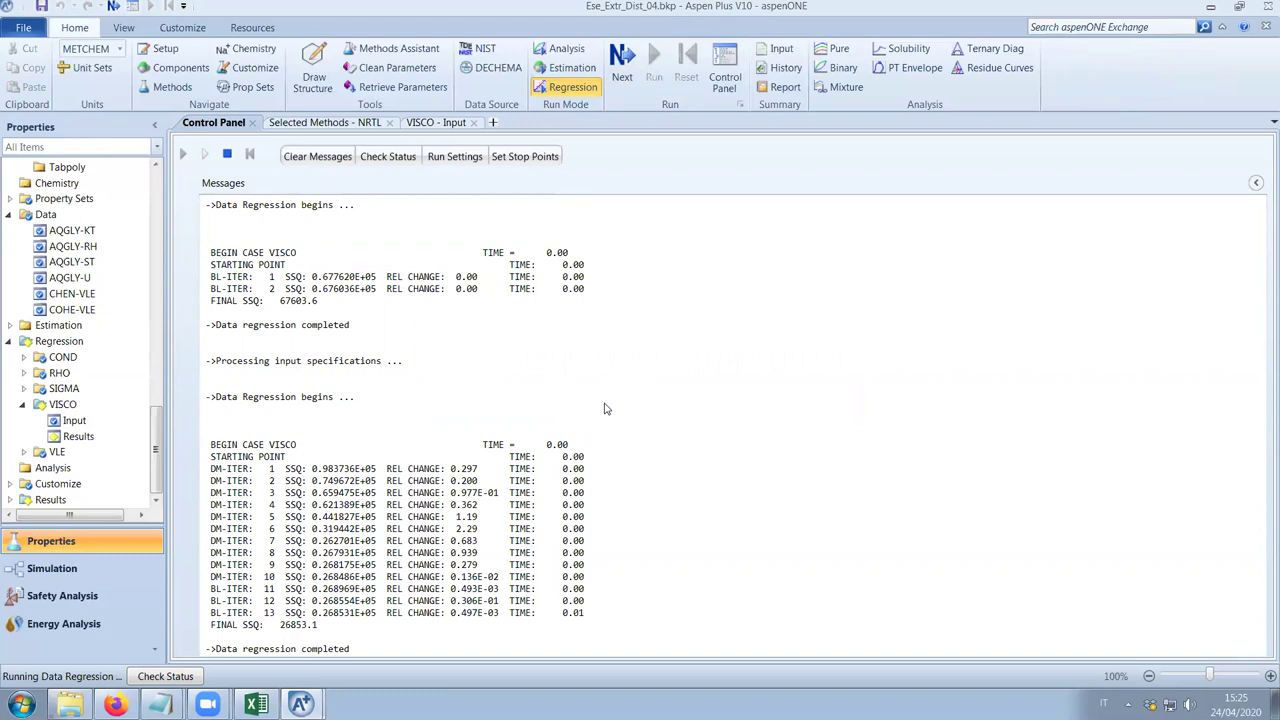
# Open the results of the four-parameter VISCO regression and plot estimated versus experimental MULMX for AQGLY-U.
pyautogui.click(436, 122)
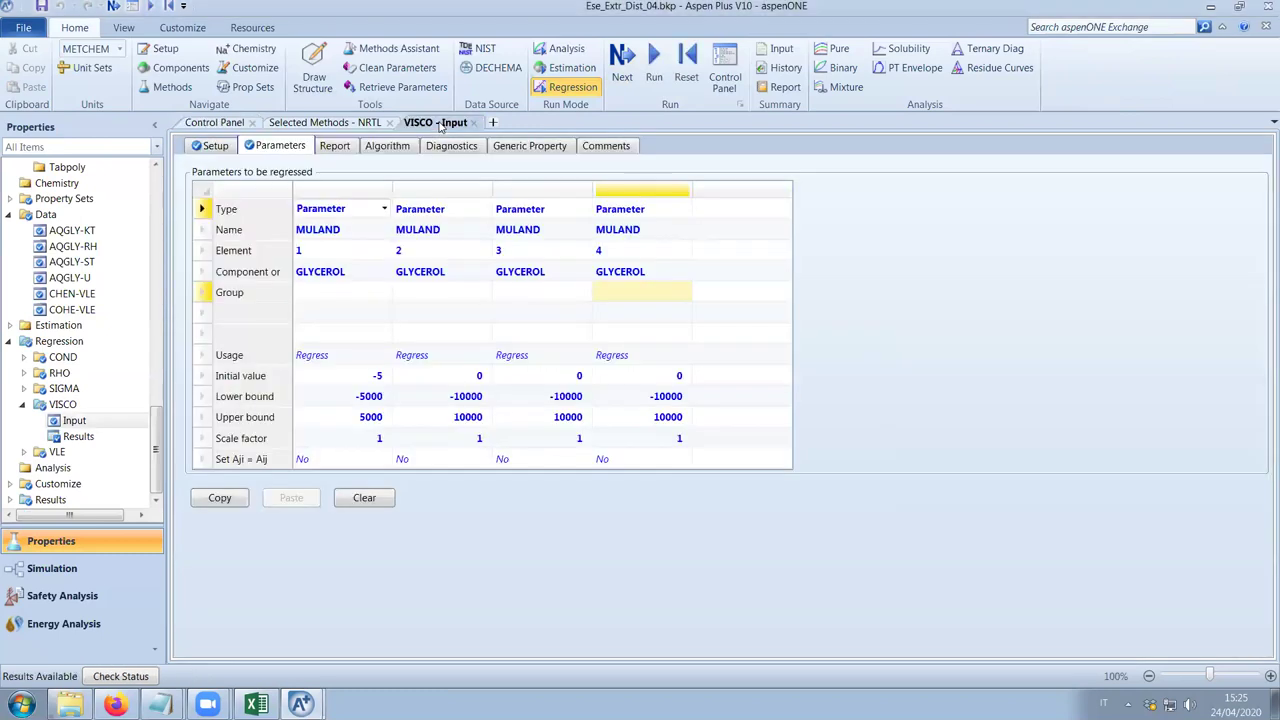
pyautogui.click(72, 438)
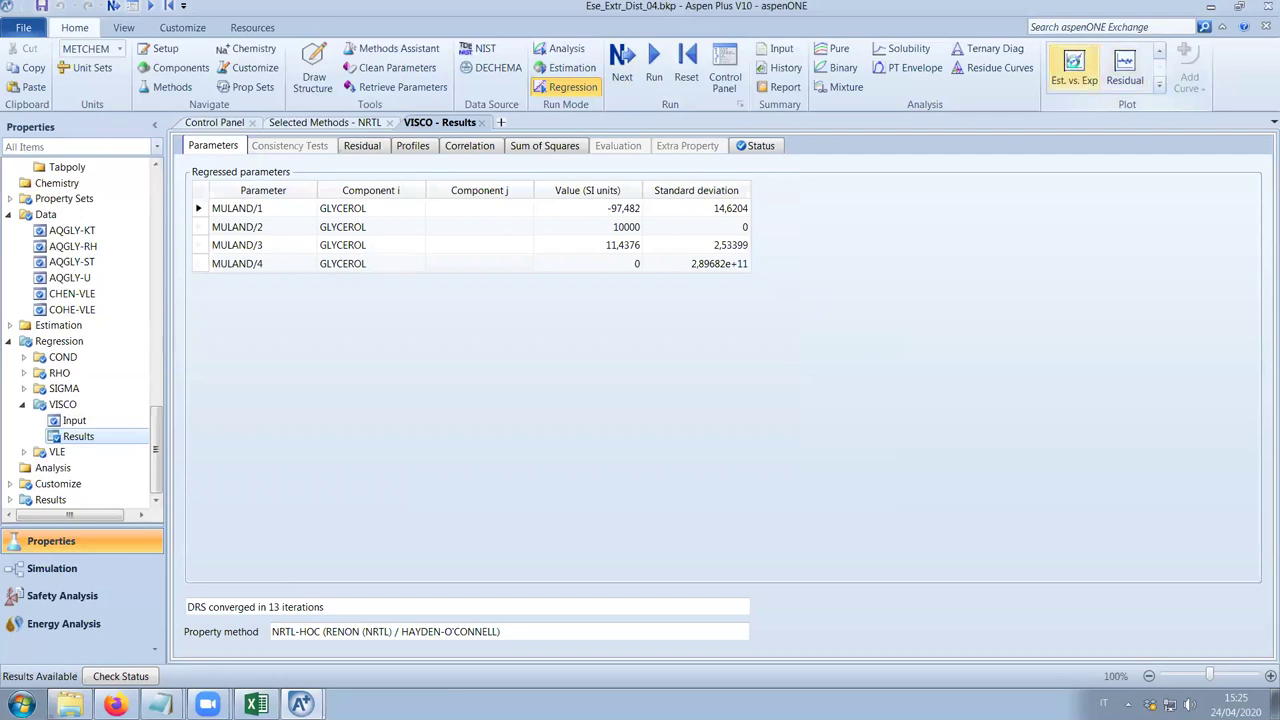
pyautogui.click(1074, 66)
pyautogui.click(190, 214)
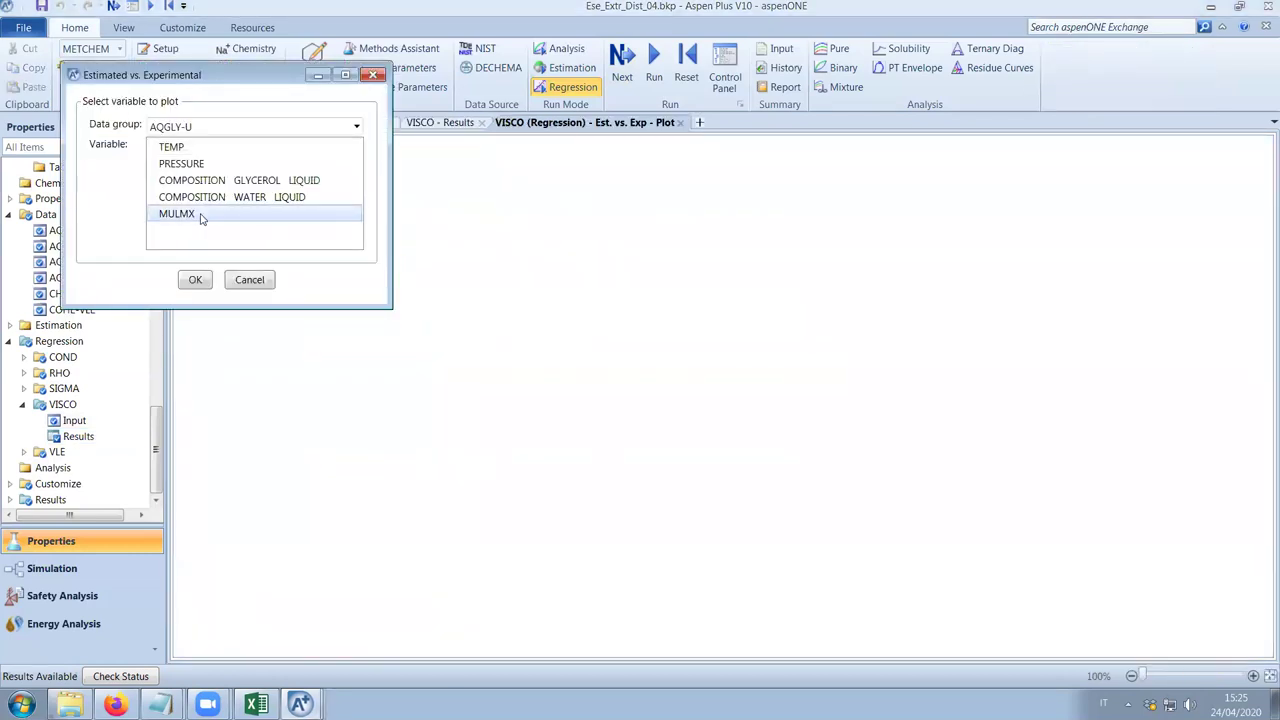
pyautogui.click(195, 280)
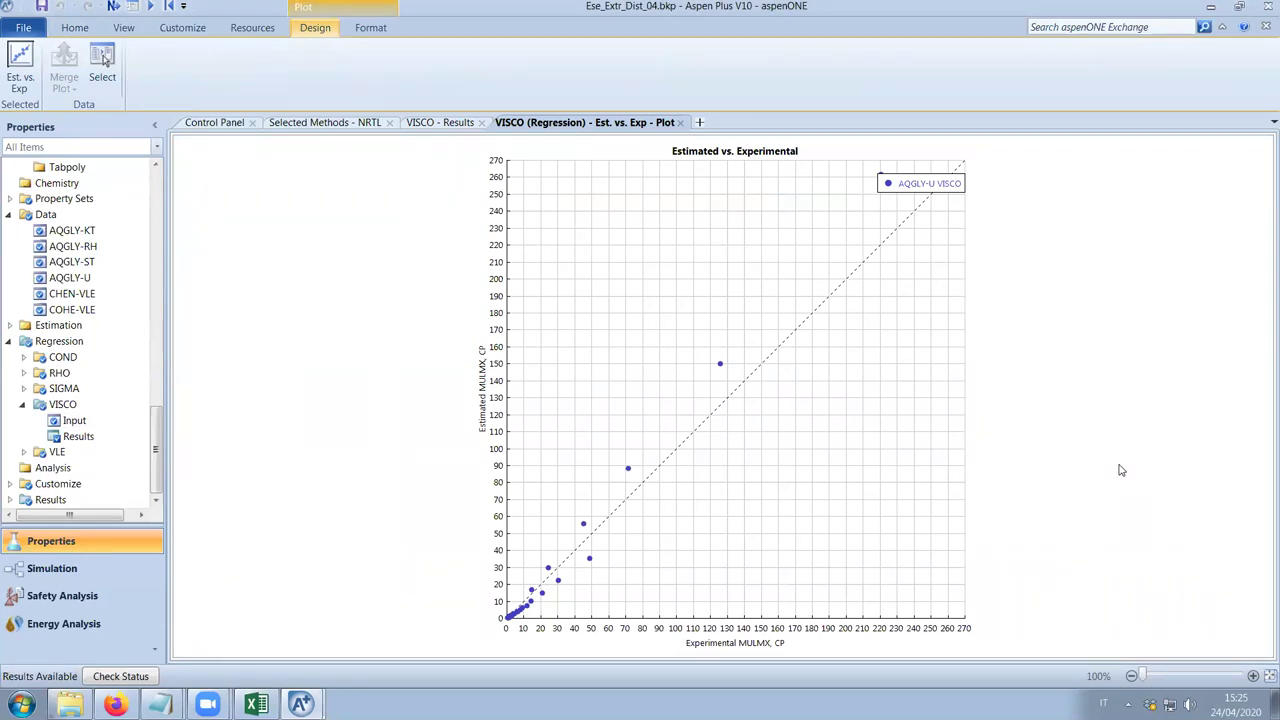
# Move the legend of the Estimated vs. Experimental viscosity plot off the covered data point, and close the plot.
pyautogui.moveTo(922, 186); pyautogui.dragTo(911, 273)
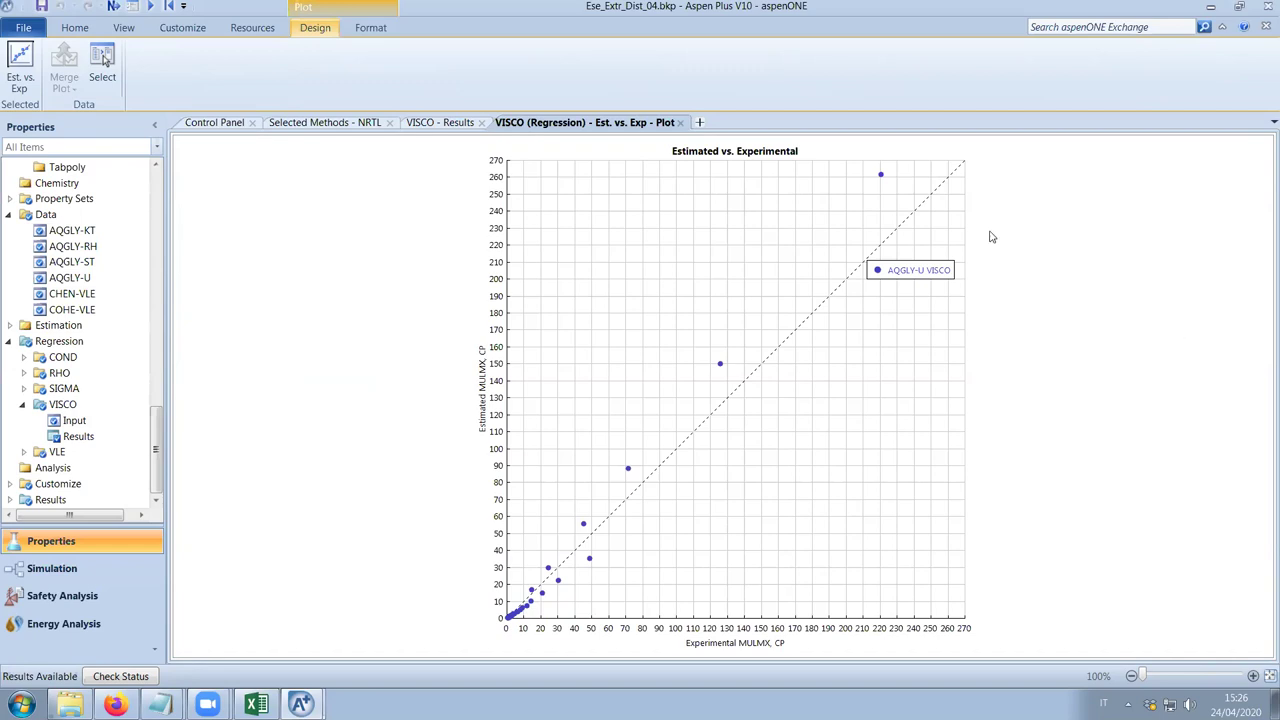
pyautogui.click(680, 122)
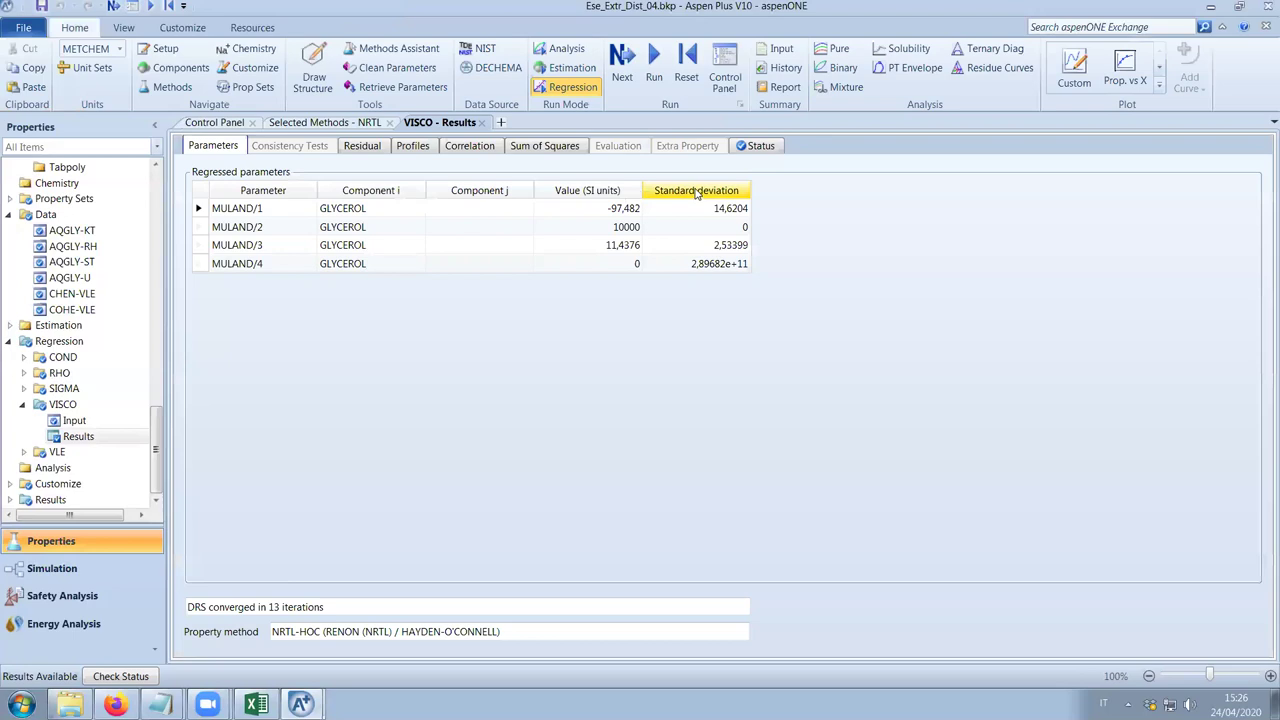
# In the simulation flowsheet, detach the source of stream S2-SOLV from B5-PUMPR and make it a free feed inlet below H1-FE.
pyautogui.click(114, 578)
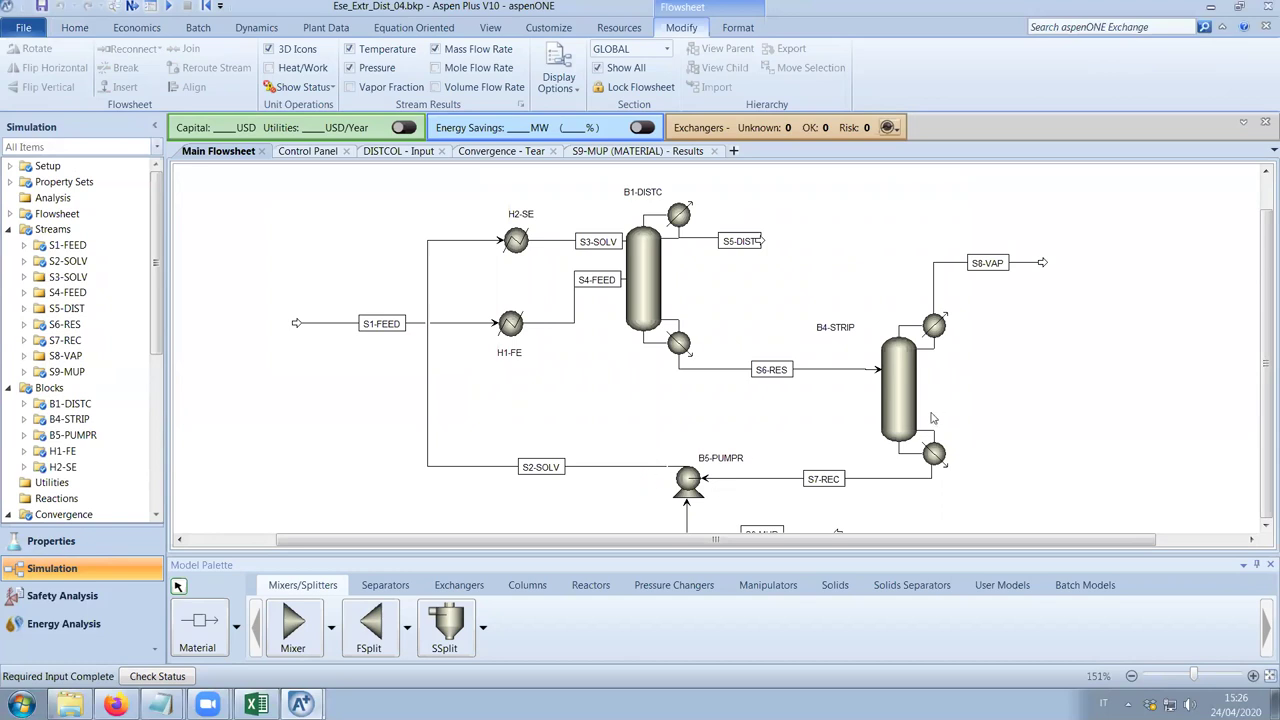
pyautogui.rightClick(583, 467)
pyautogui.moveTo(730, 367)
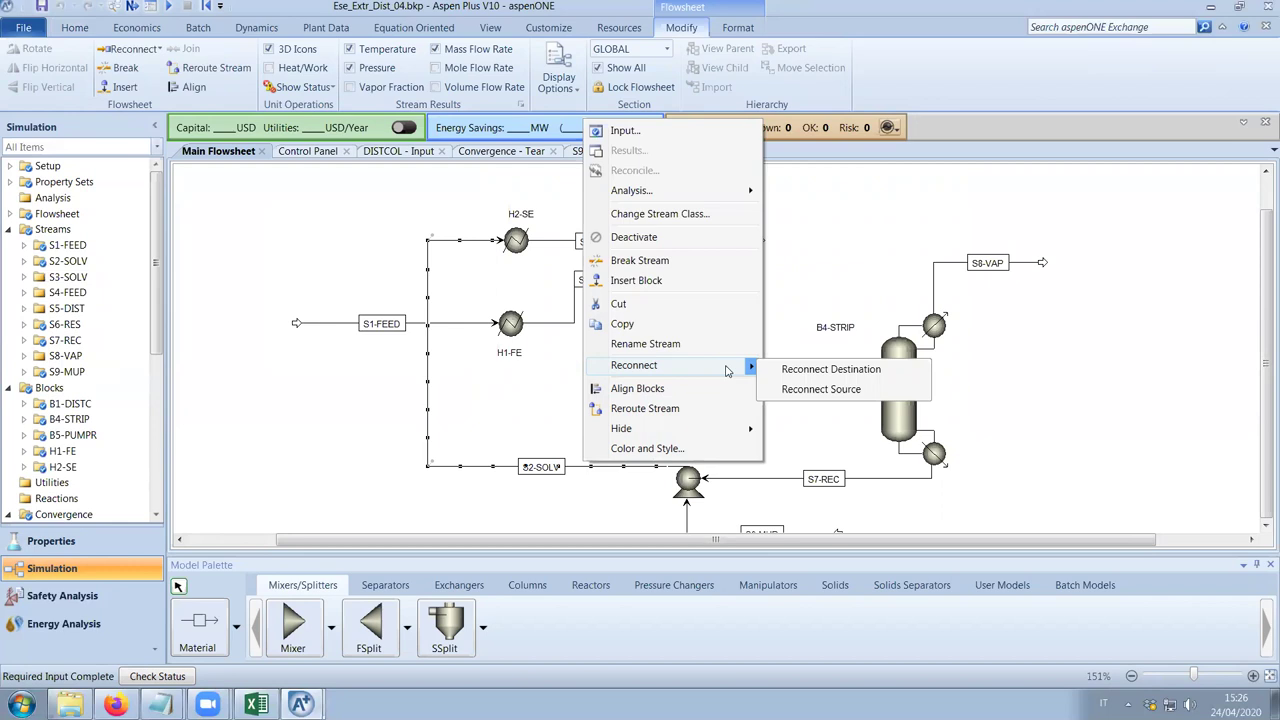
pyautogui.click(790, 390)
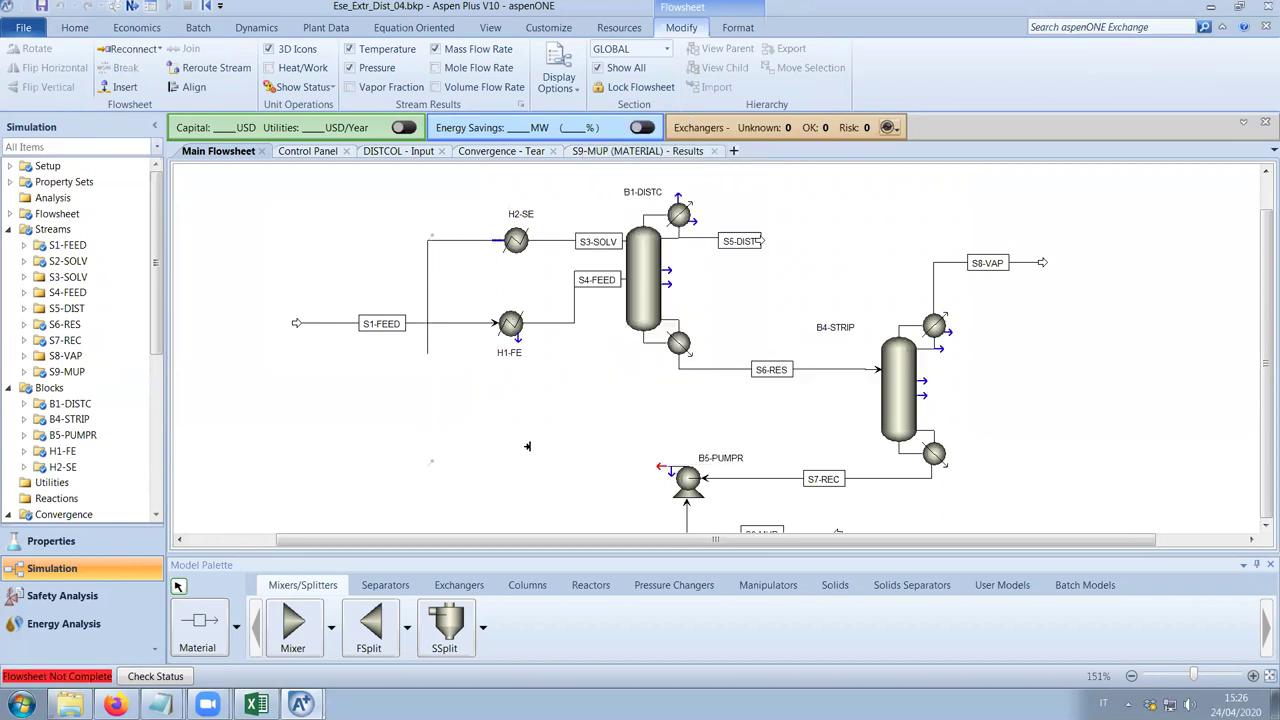
pyautogui.click(445, 440)
# Draw a new material product stream from the outlet of B5-PUMPR to a free end beside the pump.
pyautogui.click(212, 612)
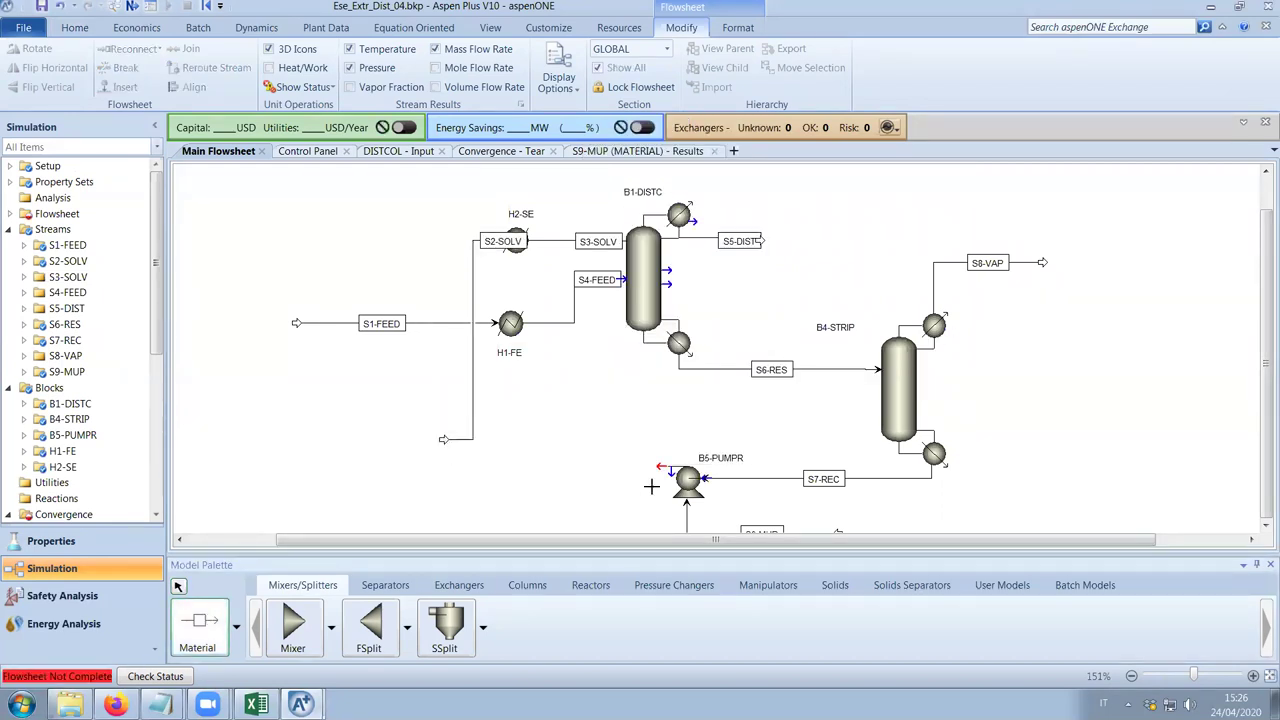
pyautogui.click(658, 466)
pyautogui.click(540, 484)
pyautogui.rightClick(610, 428)
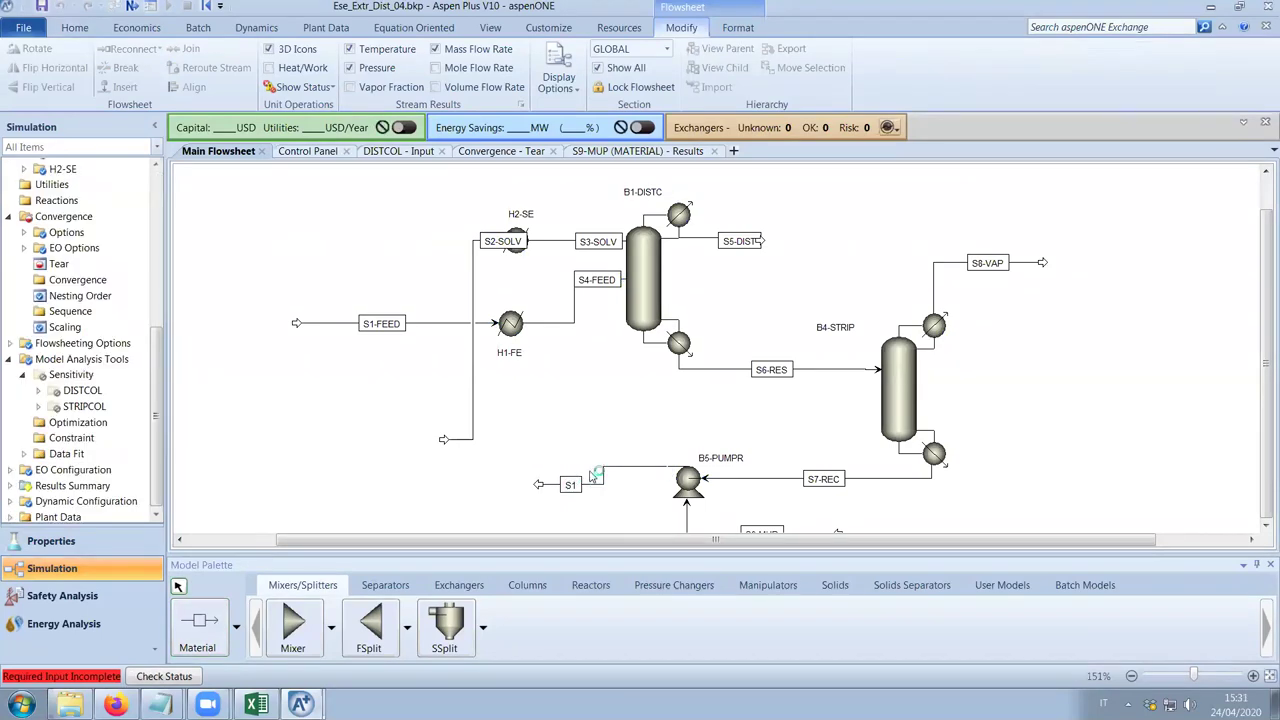
# Delete the S2-SOLV row from the convergence tear streams.
pyautogui.click(495, 151)
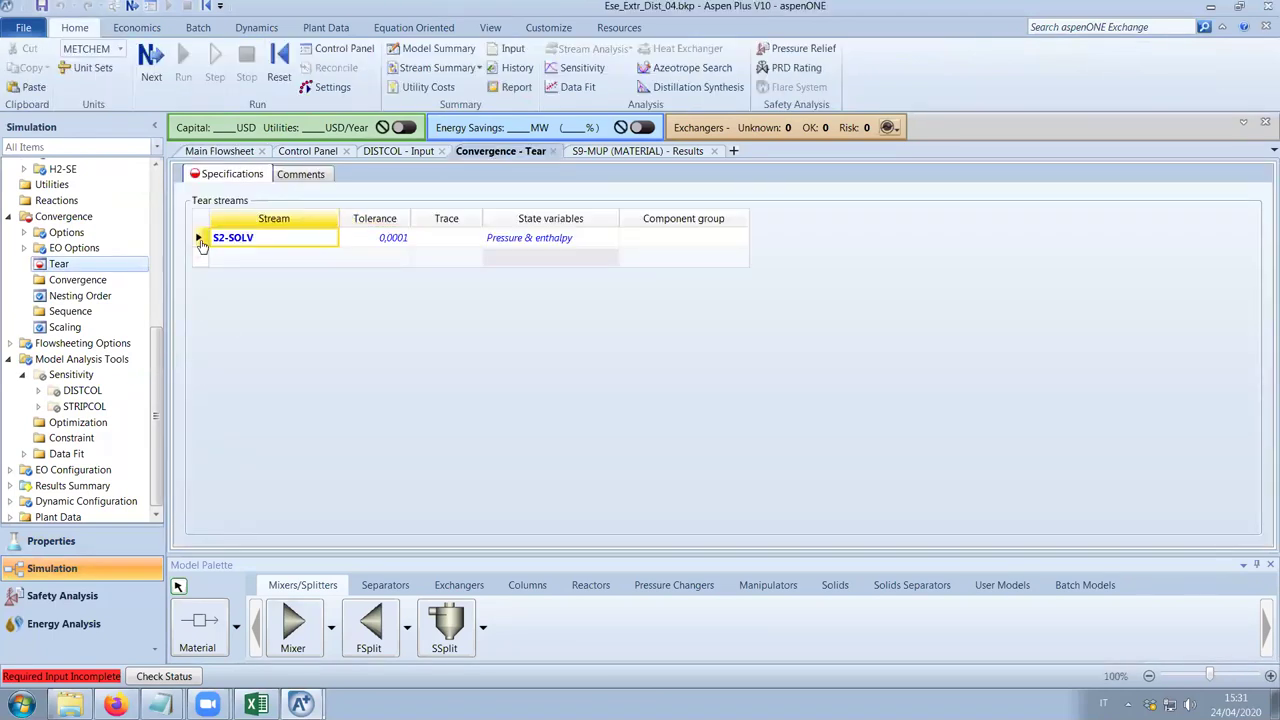
pyautogui.rightClick(201, 243)
pyautogui.click(251, 295)
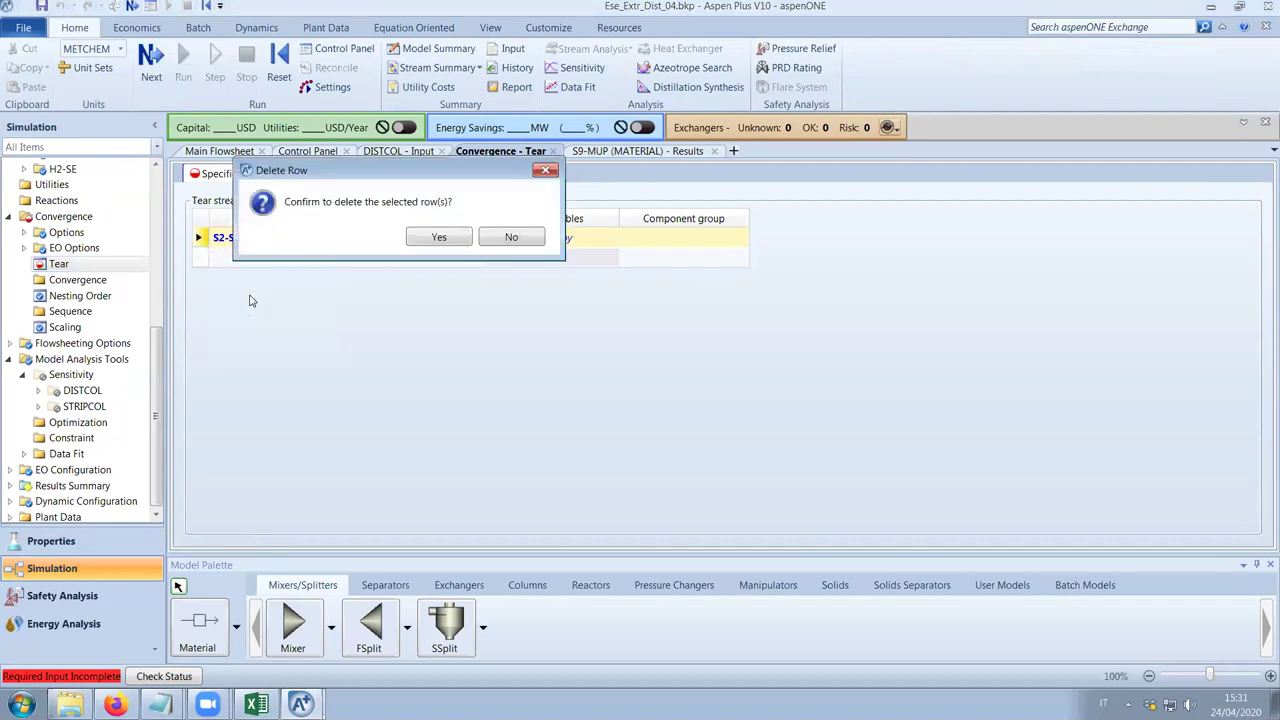
pyautogui.click(439, 237)
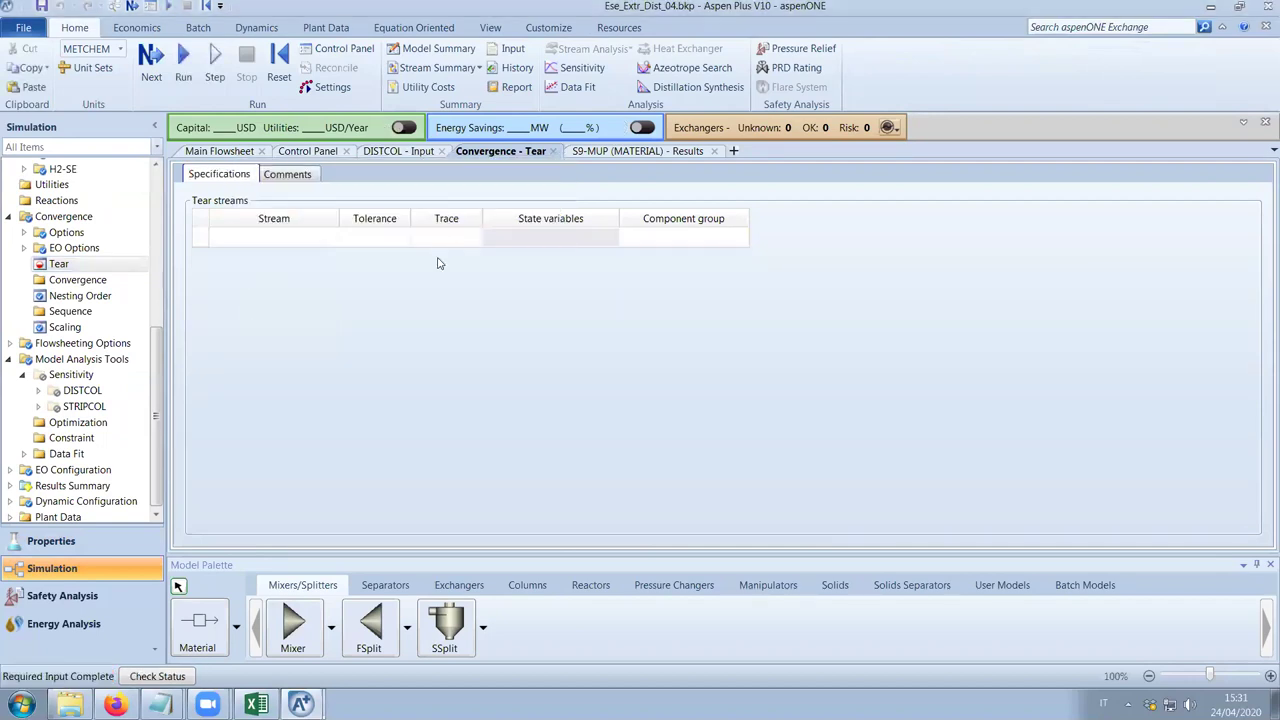
# Close the S9-MUP stream results and return to the main flowsheet to show the makeup stream.
pyautogui.click(714, 151)
pyautogui.click(219, 151)
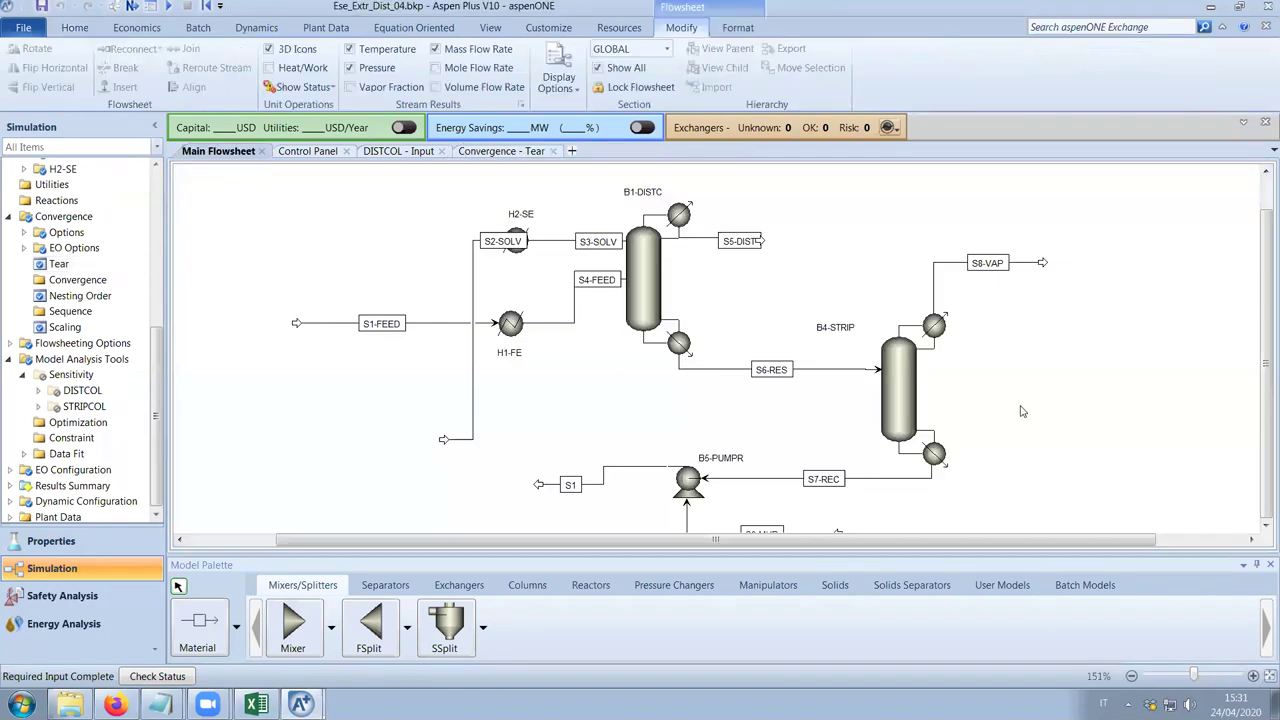
pyautogui.click(1265, 526)
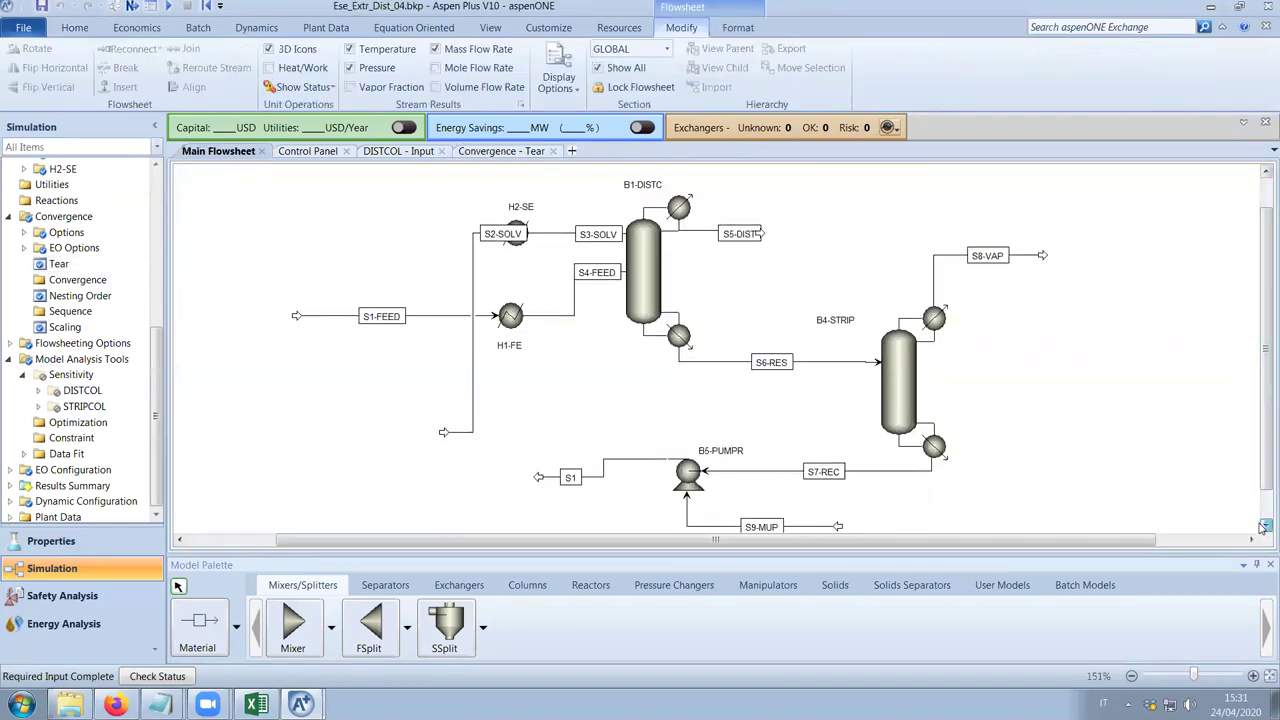
pyautogui.click(1264, 527)
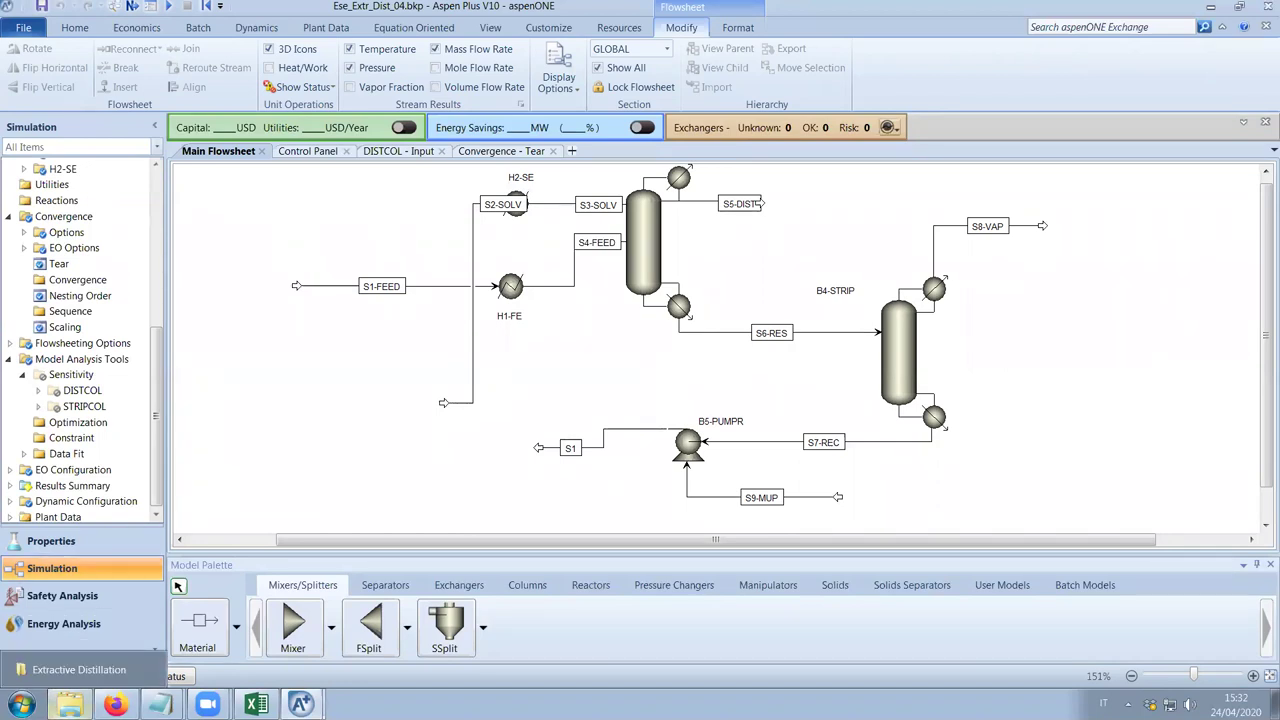
# Open the PDF "ETHANOL DEHYDRATION IN PACKED DISTILLATION COLUMN USING GLYCEROL" from the Extractive Distillation folder in Adobe Reader.
pyautogui.click(70, 704)
pyautogui.scroll(-4, 700, 440)
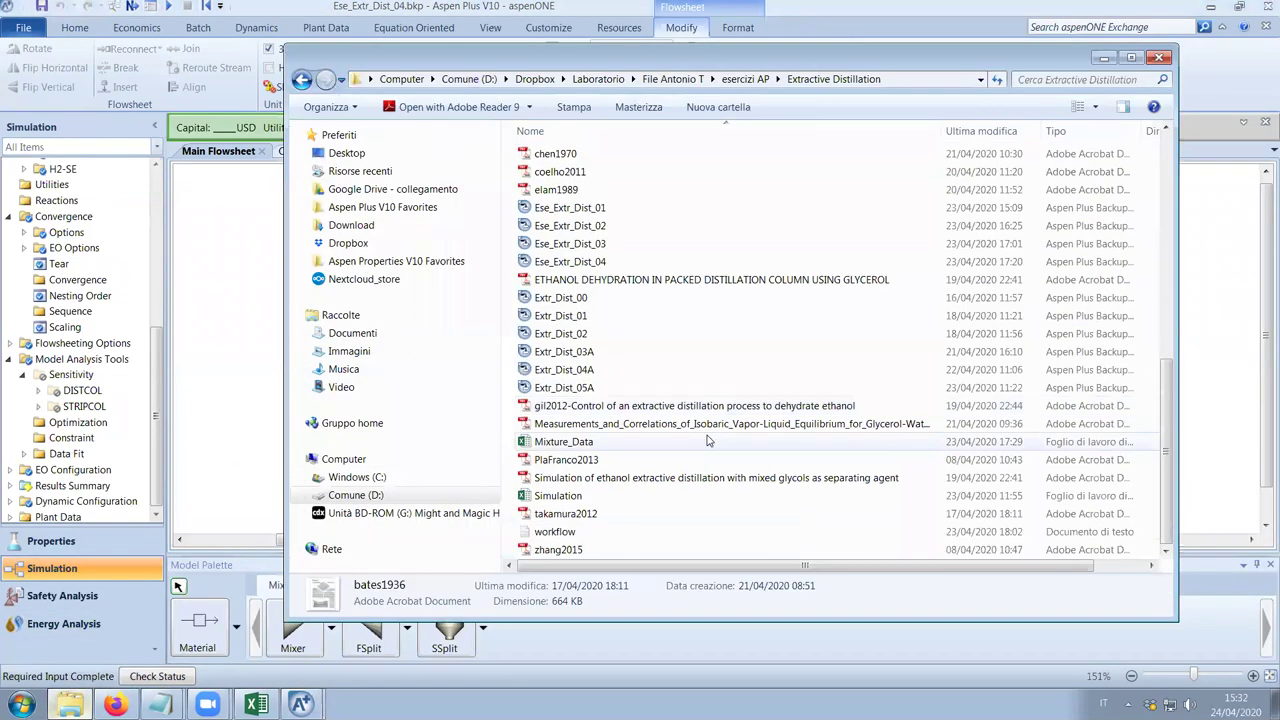
pyautogui.doubleClick(722, 282)
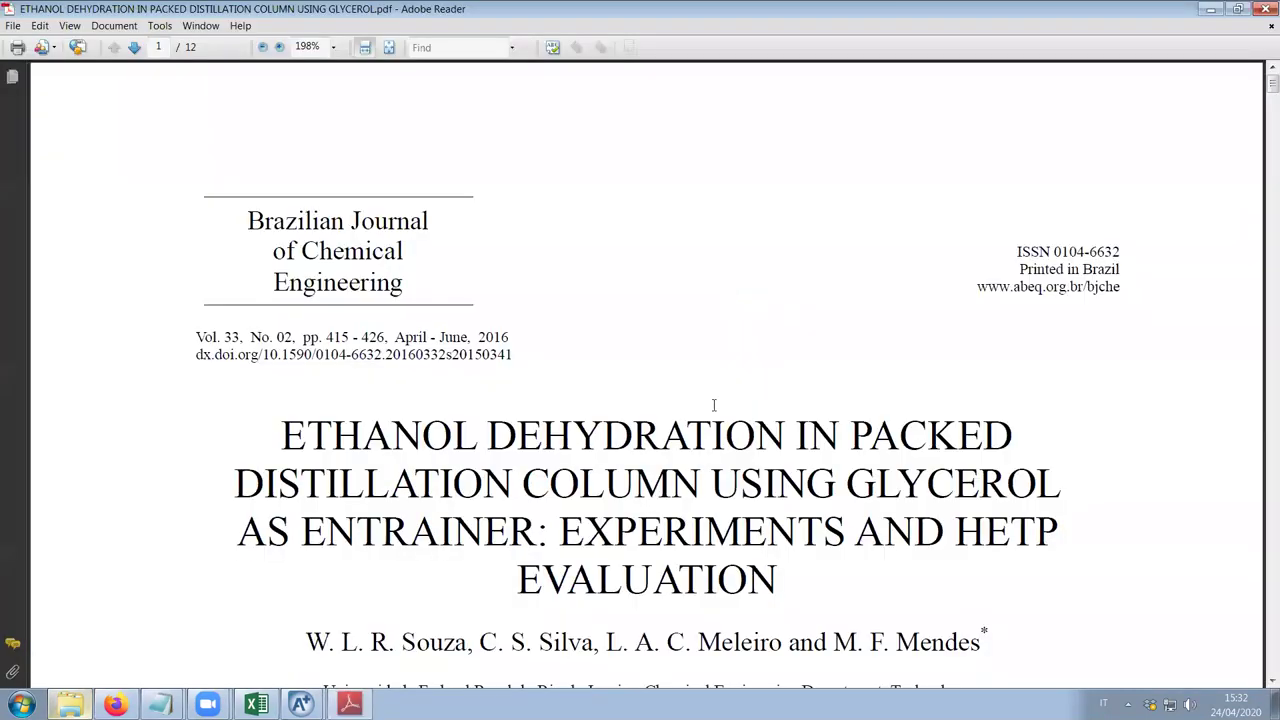
# Skim the paper at 125% zoom, from the abstract through the apparatus and HETP sections to Tables 1 and 2.
pyautogui.scroll(-1, 690, 425)
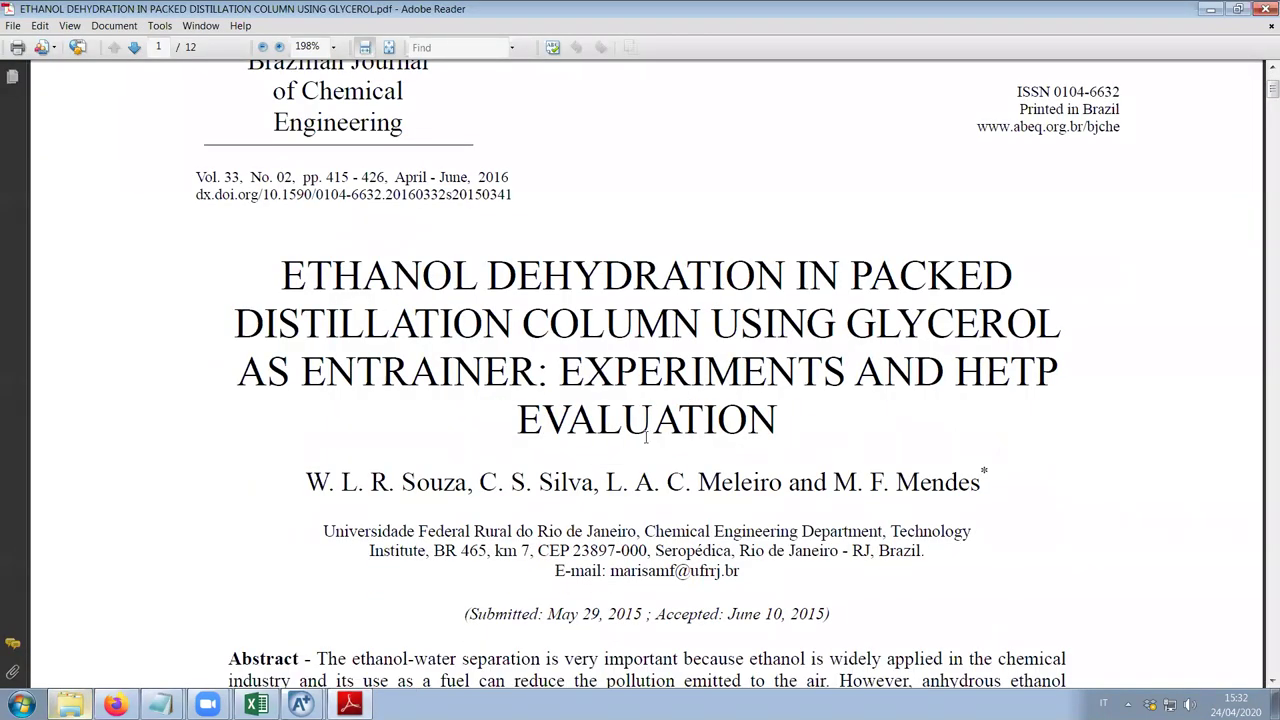
pyautogui.hotkey('ctrl', '-')
pyautogui.hotkey('ctrl', '-')
pyautogui.moveTo(1263, 100); pyautogui.dragTo(1262, 168)
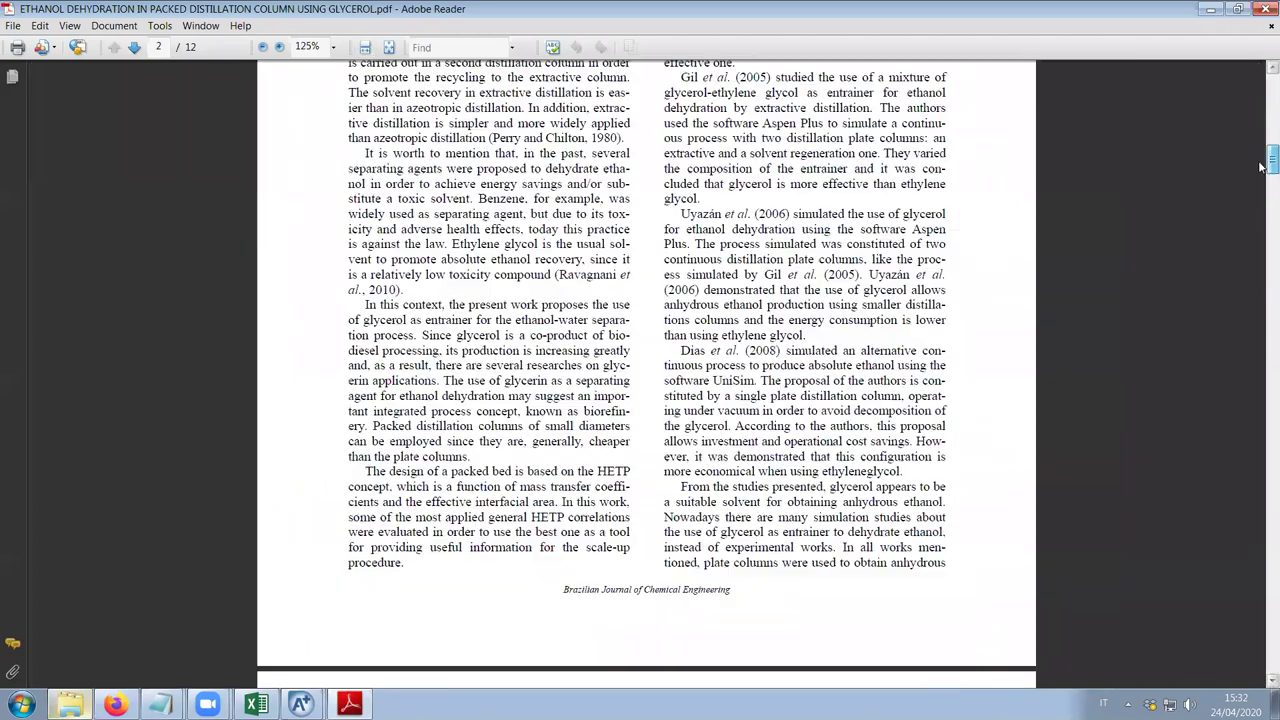
pyautogui.scroll(-5, 1260, 260)
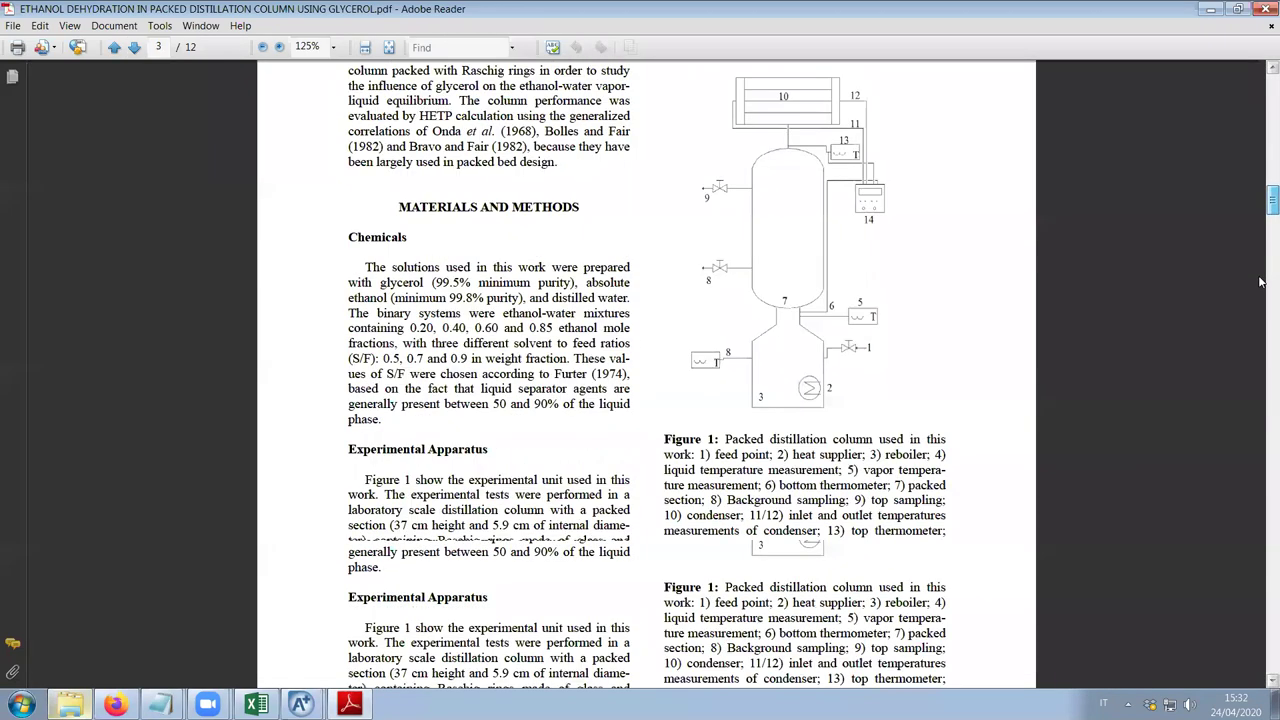
pyautogui.moveTo(1260, 382); pyautogui.dragTo(1250, 95)
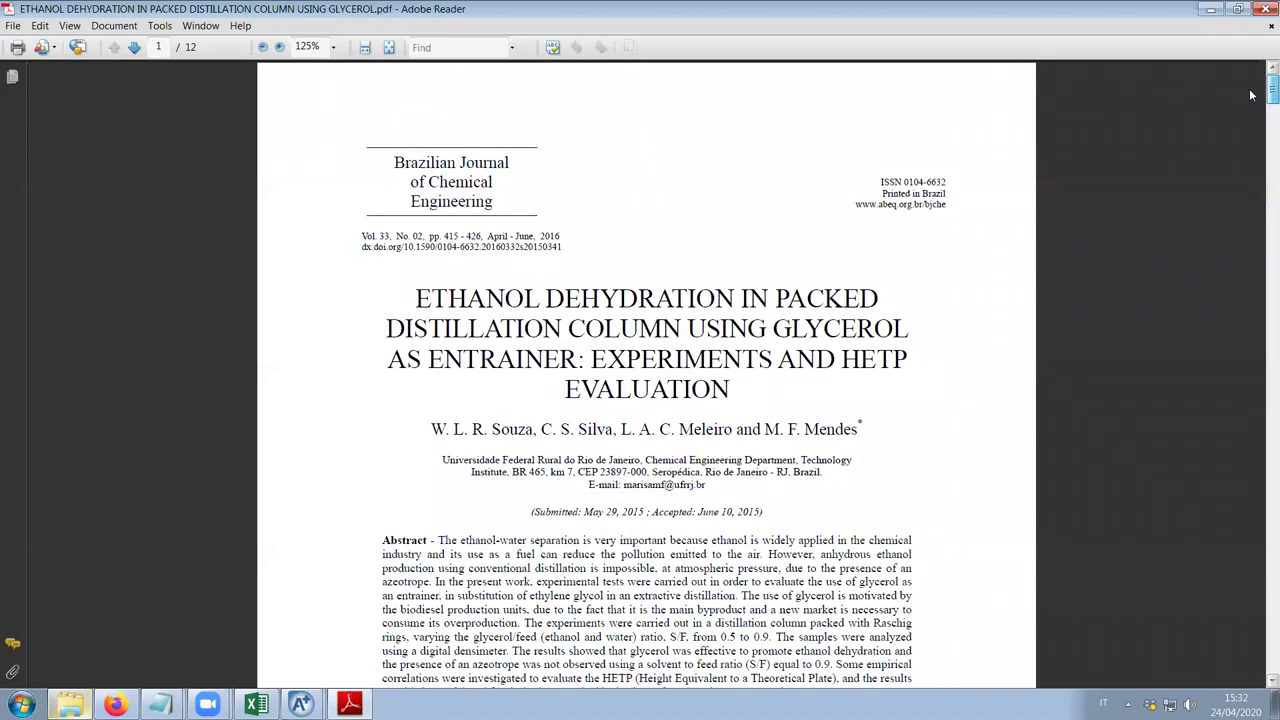
pyautogui.scroll(-5, 1250, 95)
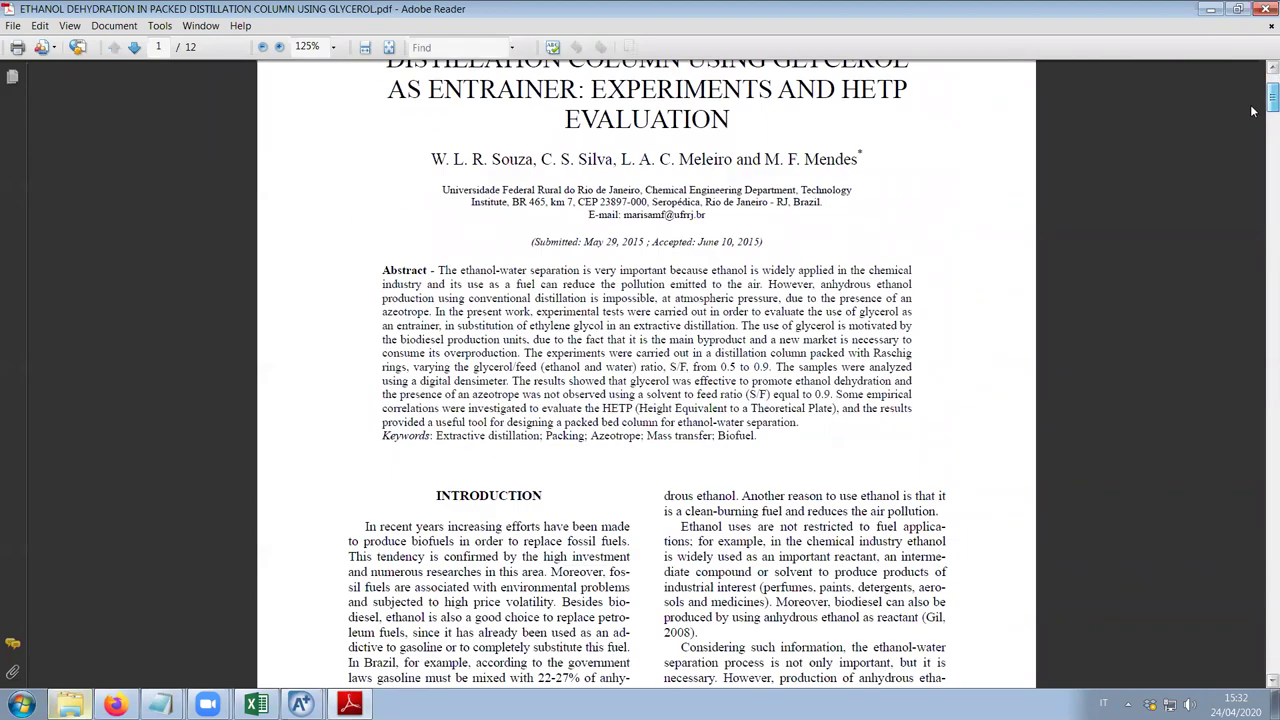
pyautogui.scroll(-9, 1250, 140)
pyautogui.scroll(-20, 1252, 226)
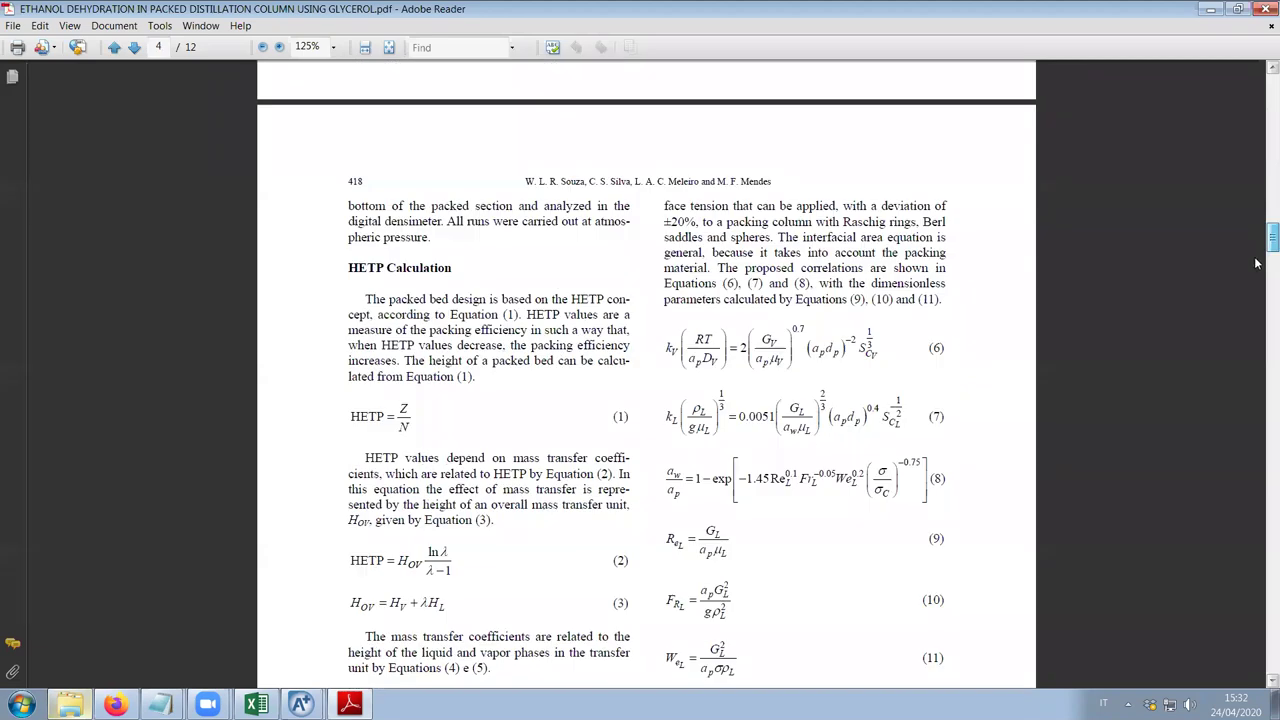
pyautogui.scroll(-10, 1260, 343)
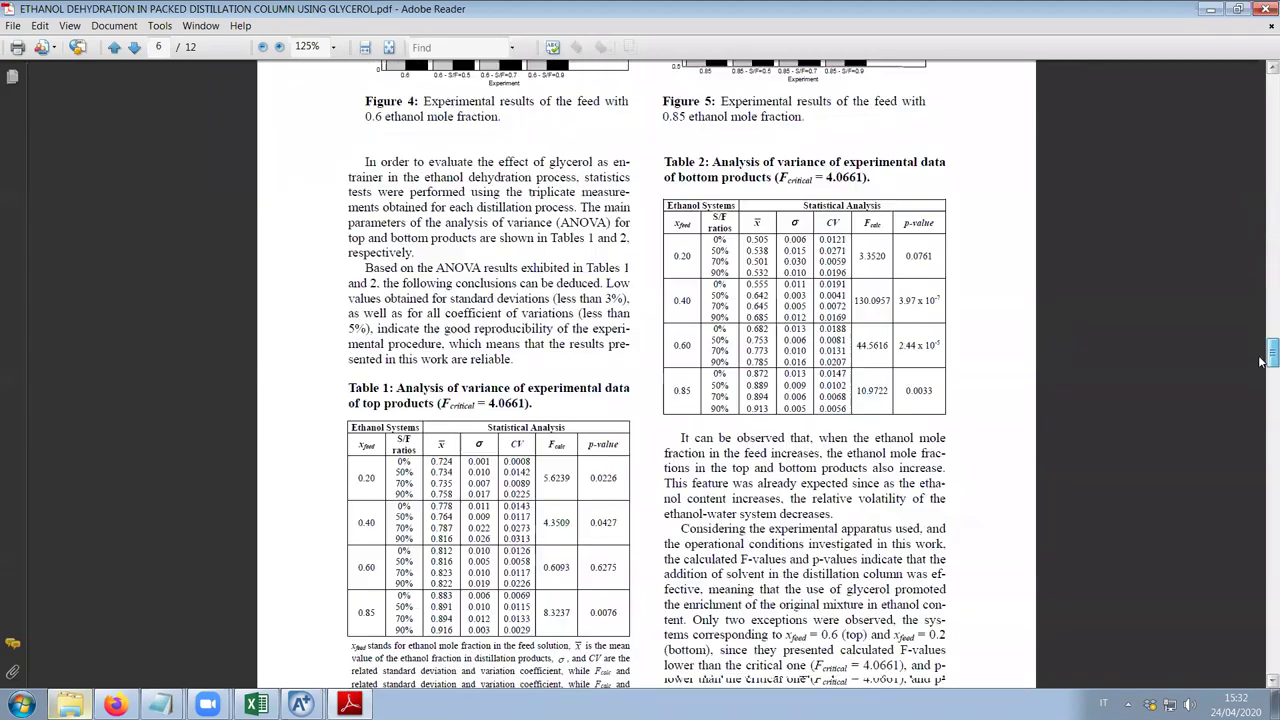
pyautogui.scroll(-3, 1126, 340)
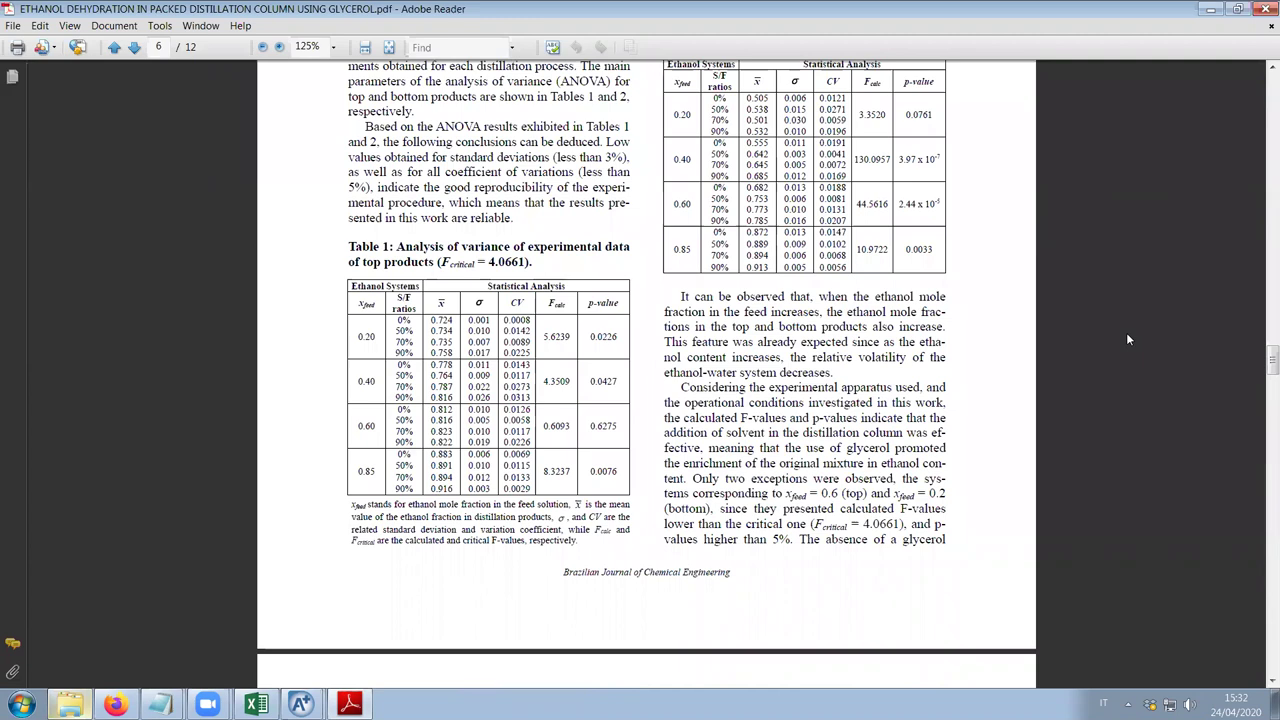
# Enter "raschig" as the search term and locate the passage on the column packed with Raschig rings in the abstract.
pyautogui.scroll(6, 1126, 340)
pyautogui.moveTo(1263, 360); pyautogui.dragTo(1261, 120)
pyautogui.write('raschig')
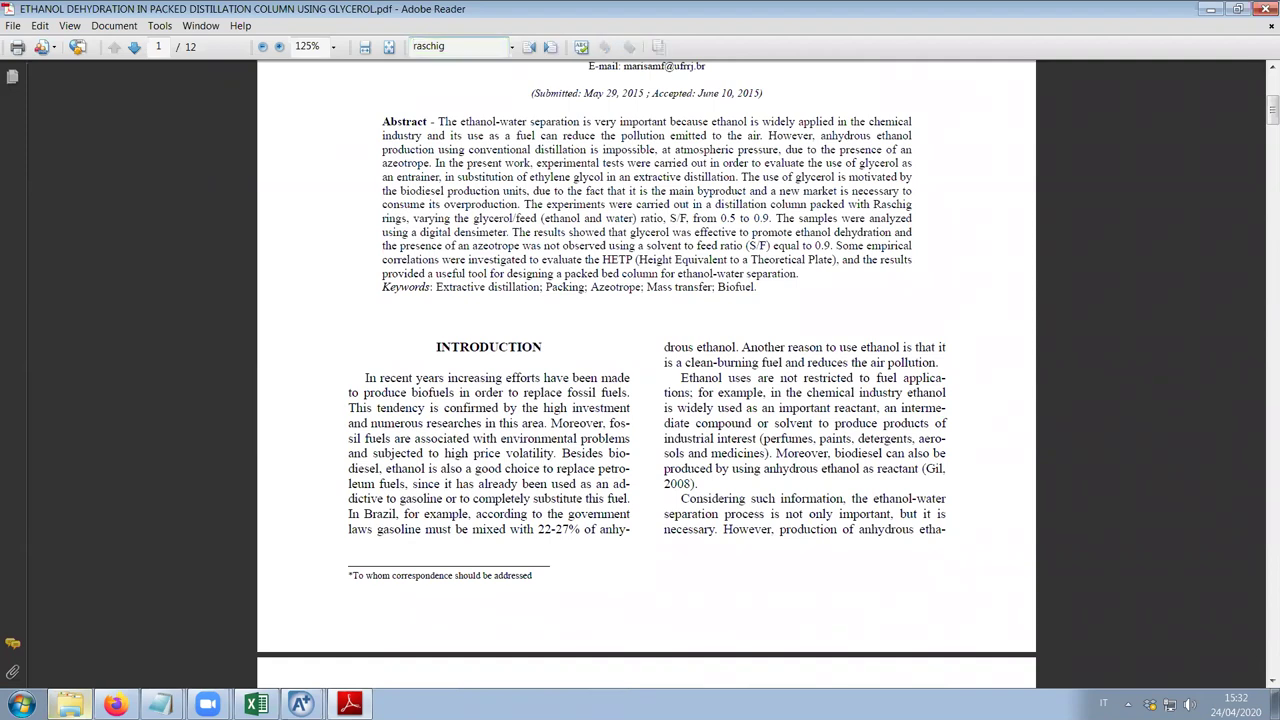
pyautogui.moveTo(690, 204); pyautogui.dragTo(408, 222)
pyautogui.click(405, 221)
pyautogui.scroll(-5, 565, 307)
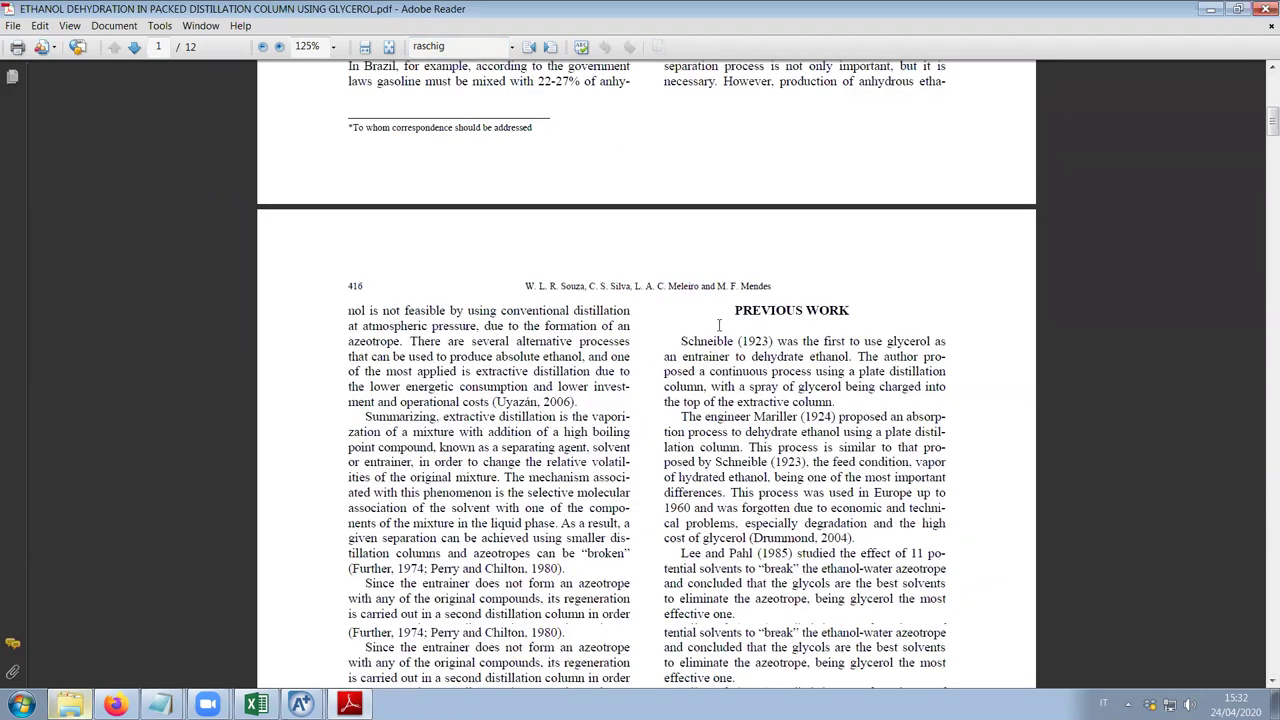
# Examine the predicted HETP values in Tables 5 and 6 and the surrounding discussion of the Onda and Bolles-Fair correlations.
pyautogui.moveTo(1260, 185); pyautogui.dragTo(1260, 400)
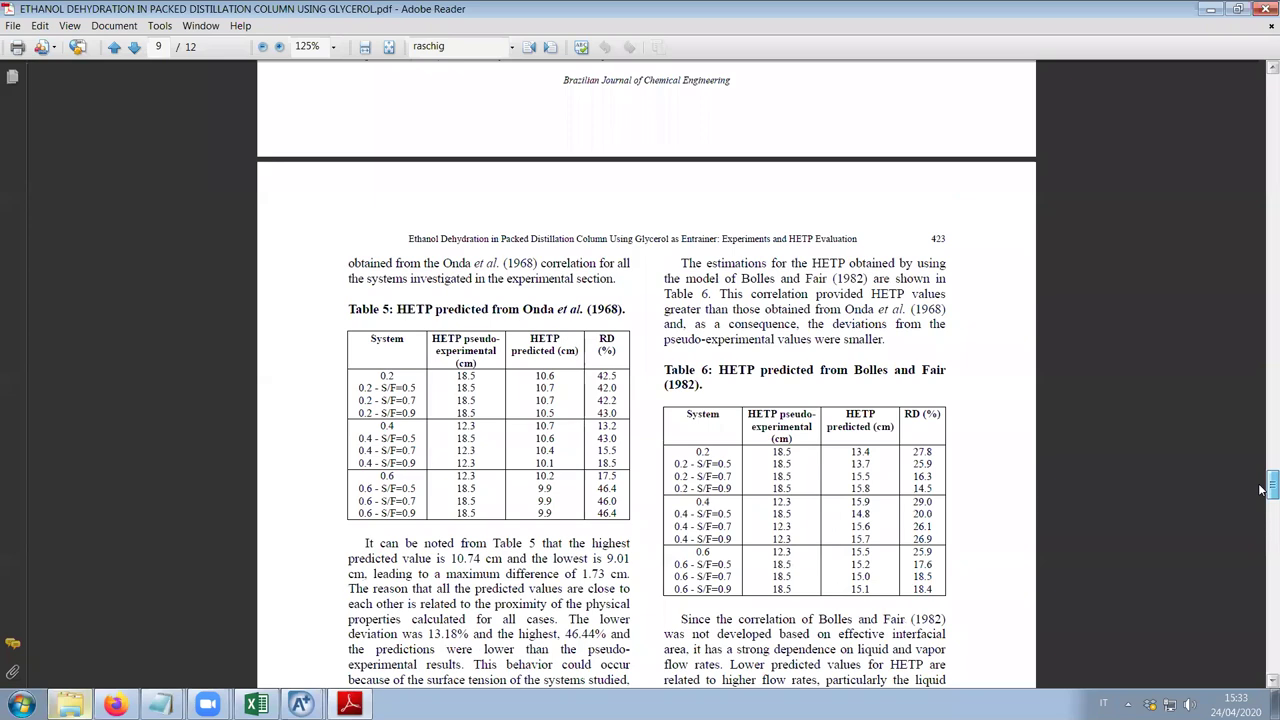
pyautogui.scroll(1, 1262, 487)
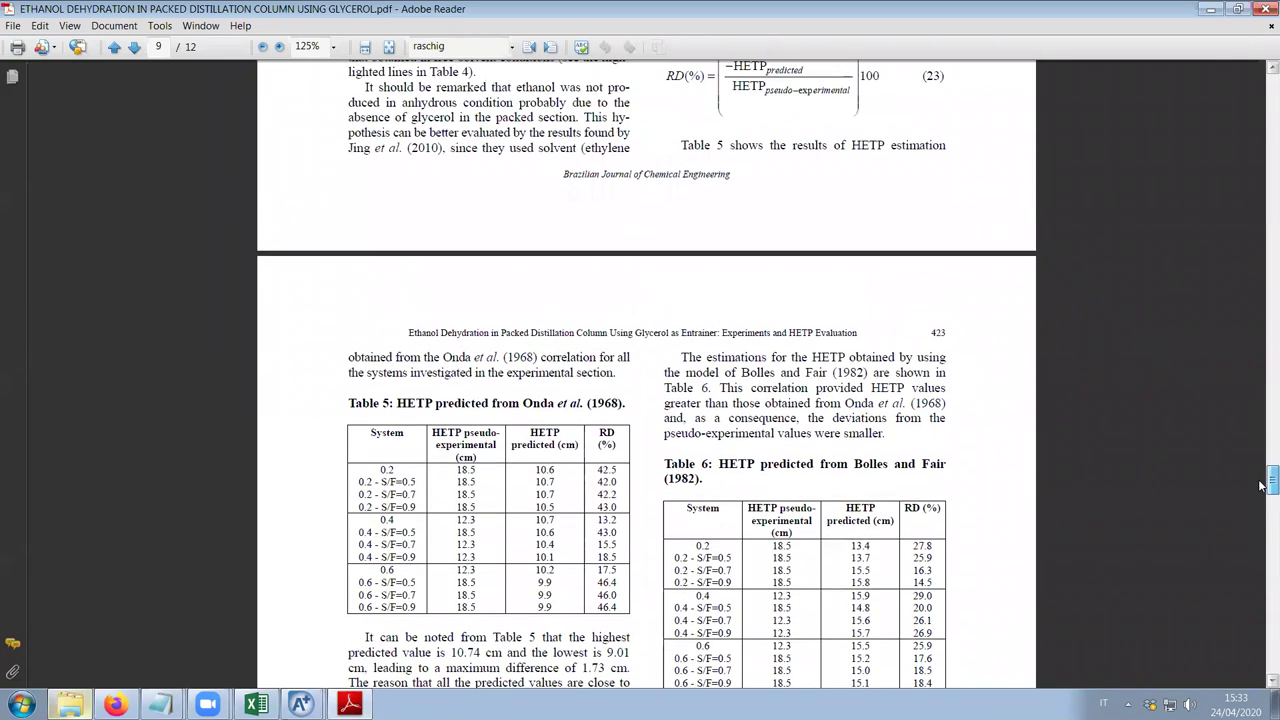
pyautogui.moveTo(1261, 485); pyautogui.dragTo(1261, 492)
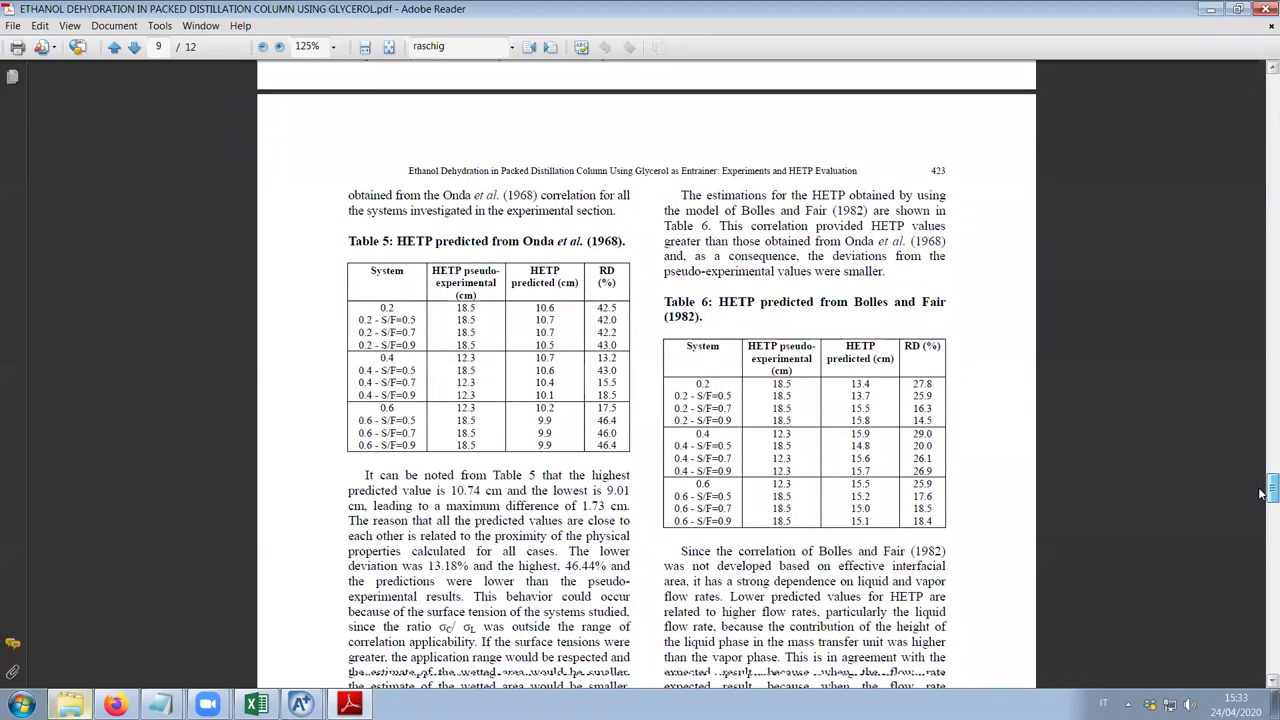
pyautogui.scroll(1, 1262, 490)
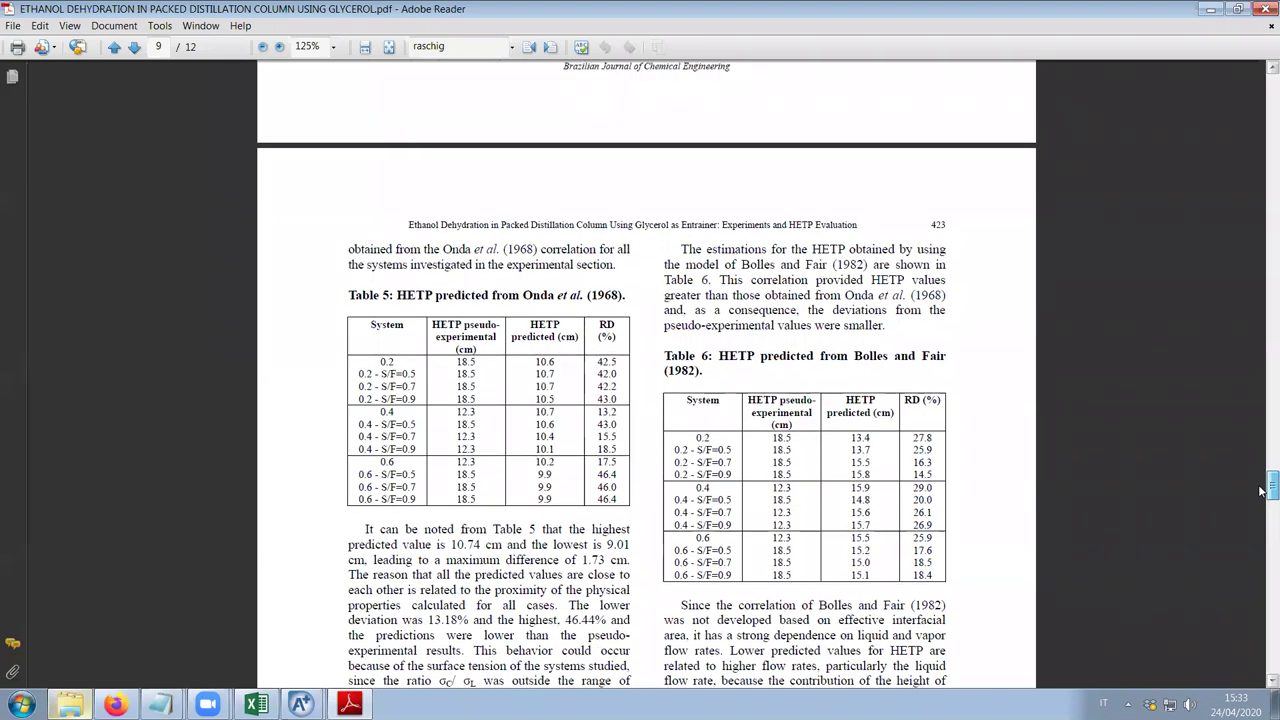
pyautogui.scroll(10, 1261, 490)
pyautogui.press('Home')
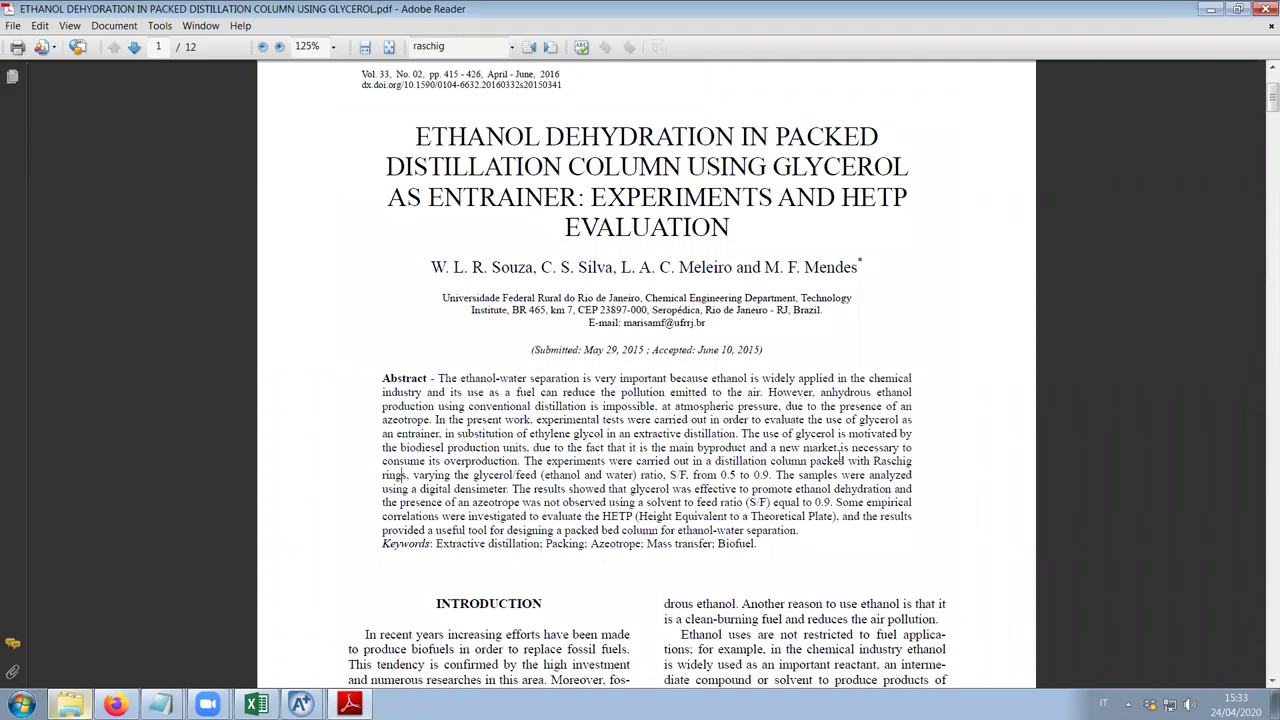
pyautogui.scroll(-15, 1230, 504)
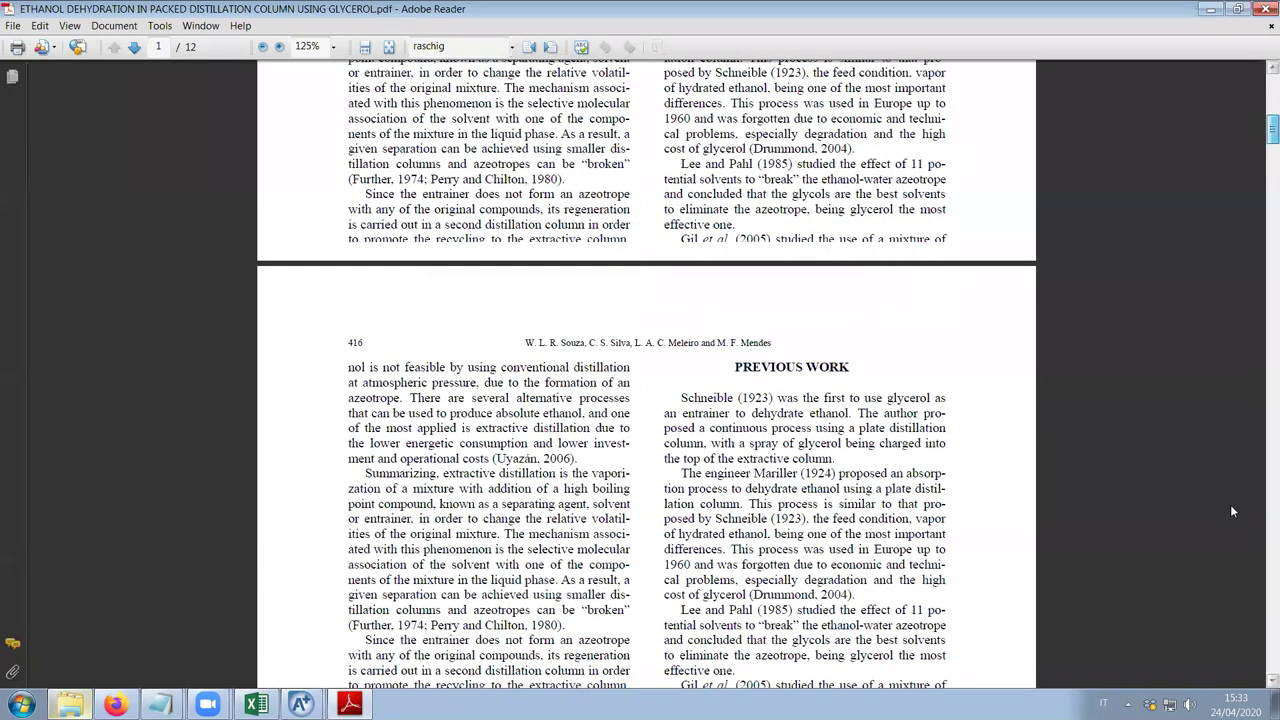
pyautogui.hotkey('alt', 'Left')
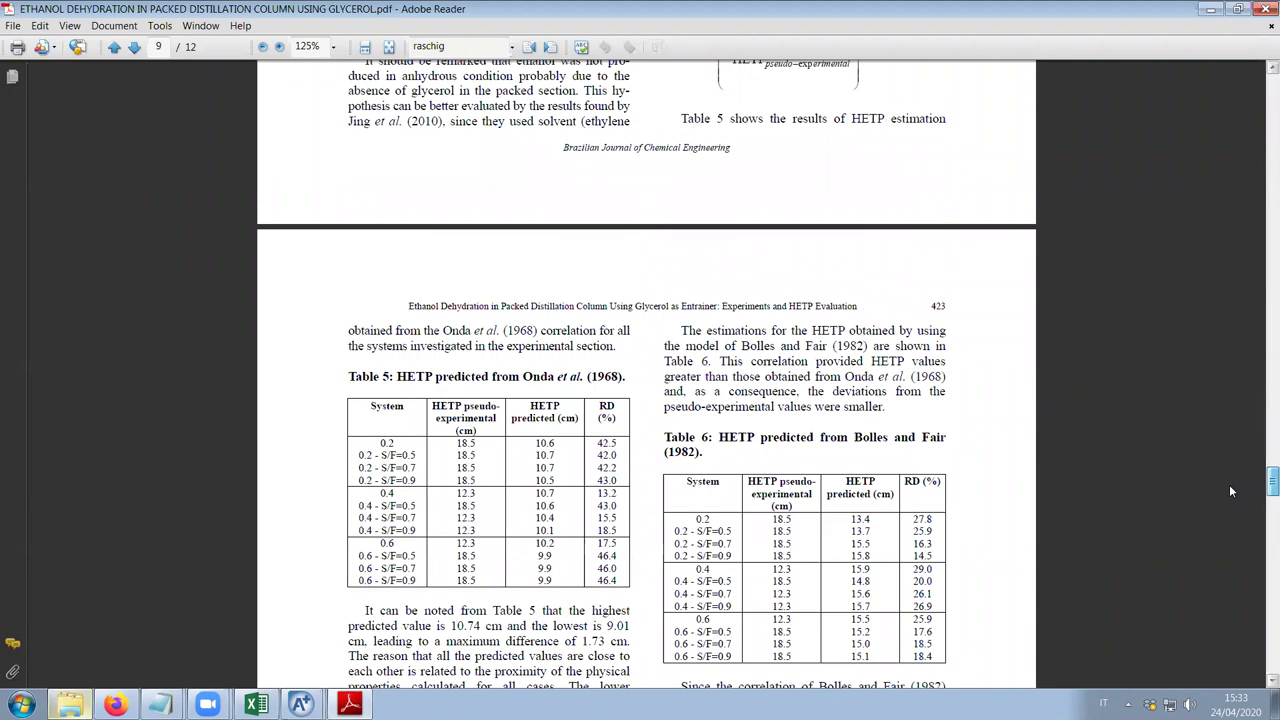
pyautogui.scroll(-3, 1229, 484)
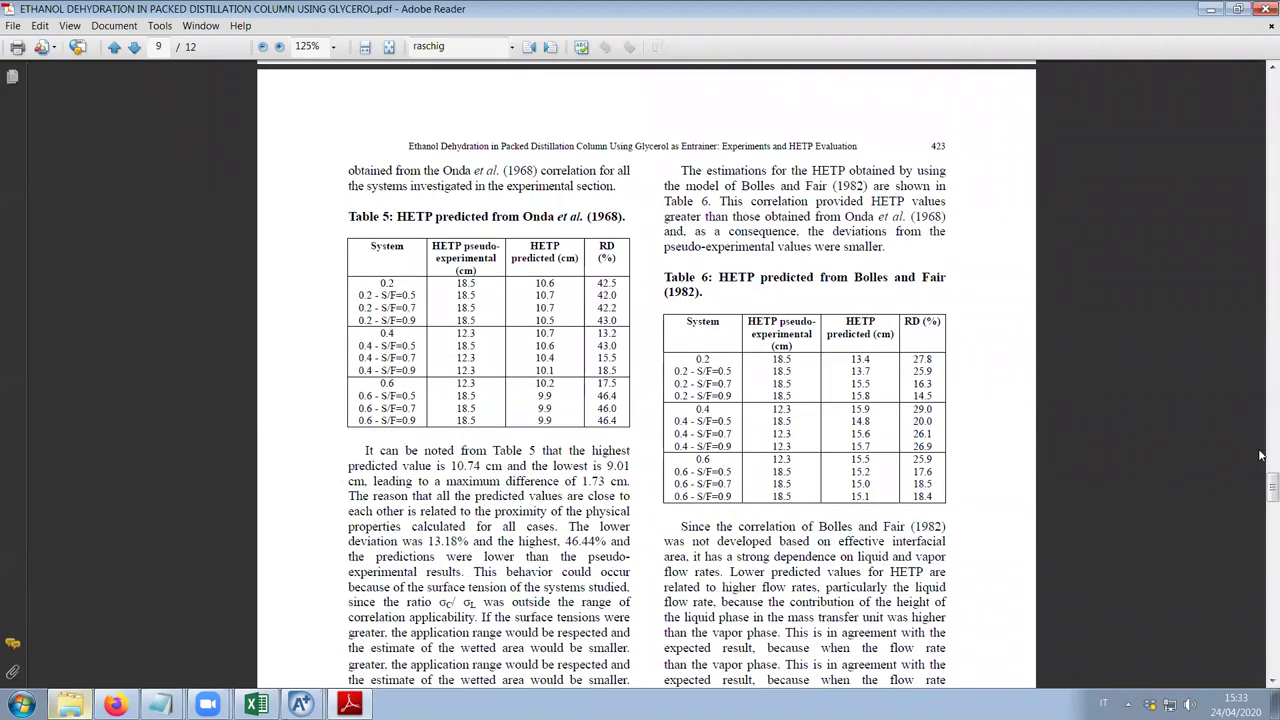
pyautogui.scroll(10, 1263, 490)
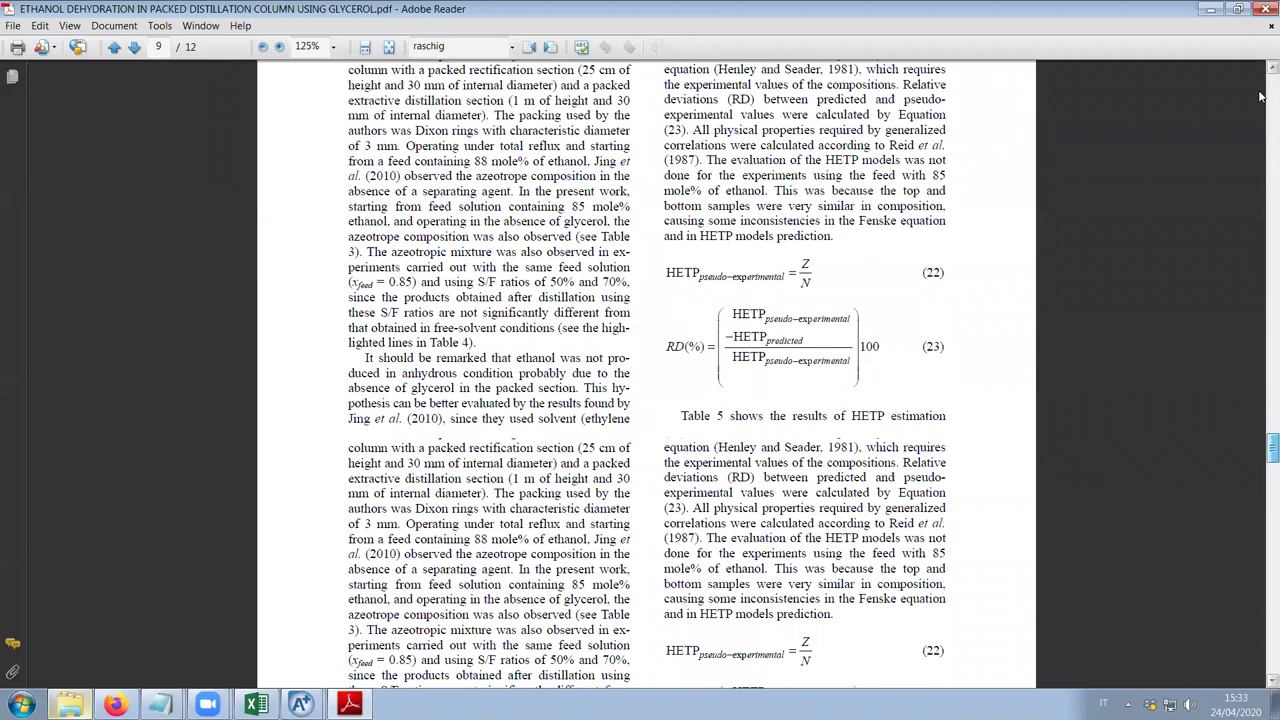
pyautogui.scroll(-10, 1261, 497)
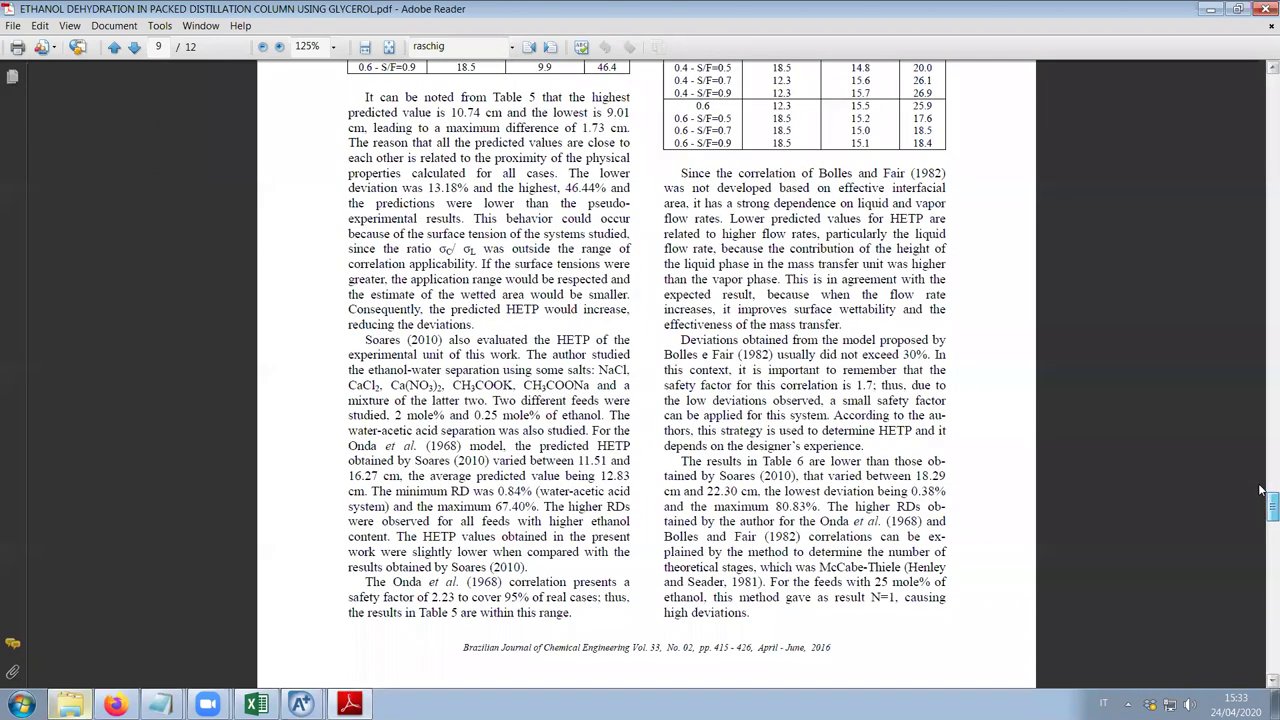
# Switch from the paper back to Aspen Plus, close the folder window and the Tear form, and open the B4-STRIP column setup.
pyautogui.click(1206, 8)
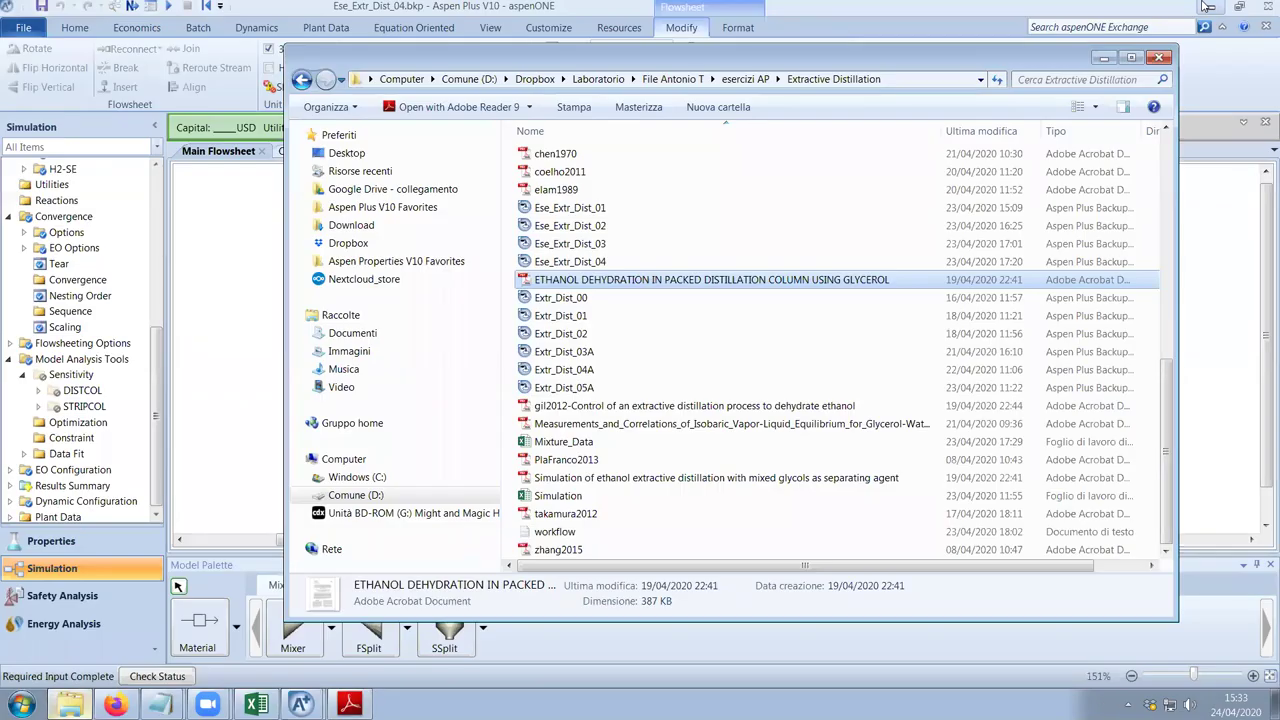
pyautogui.hotkey('alt', 'F4')
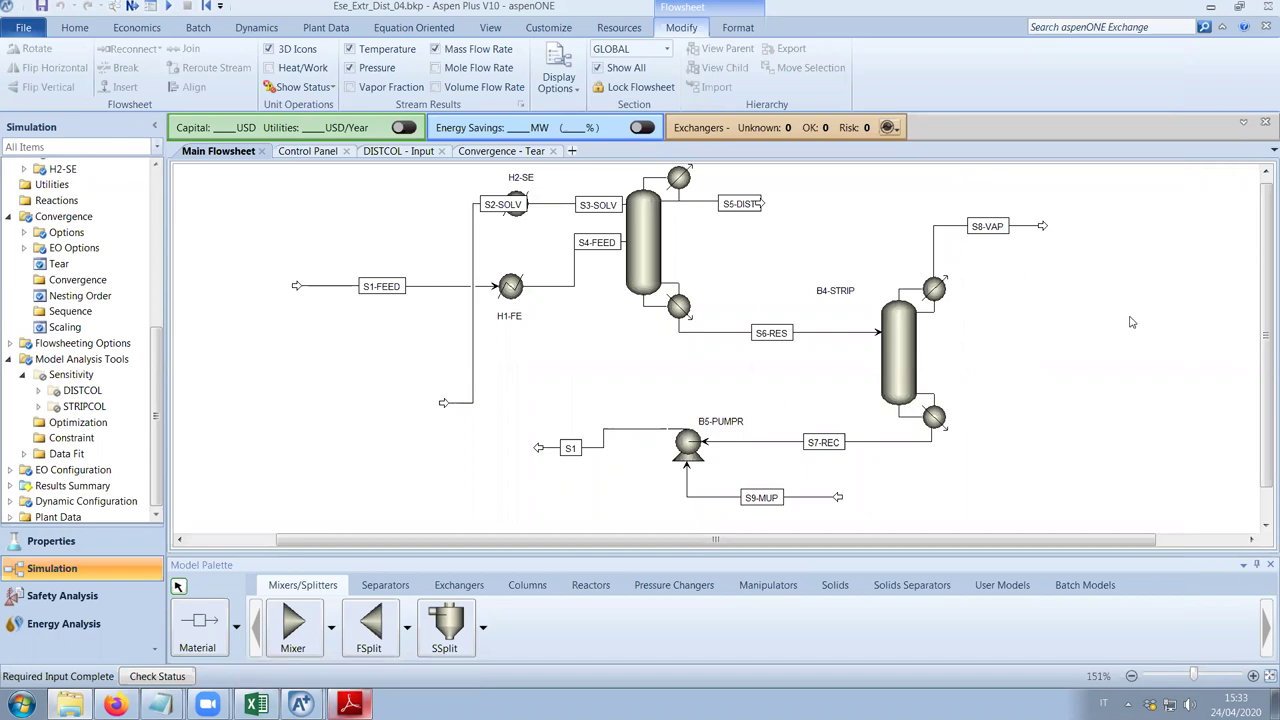
pyautogui.click(555, 151)
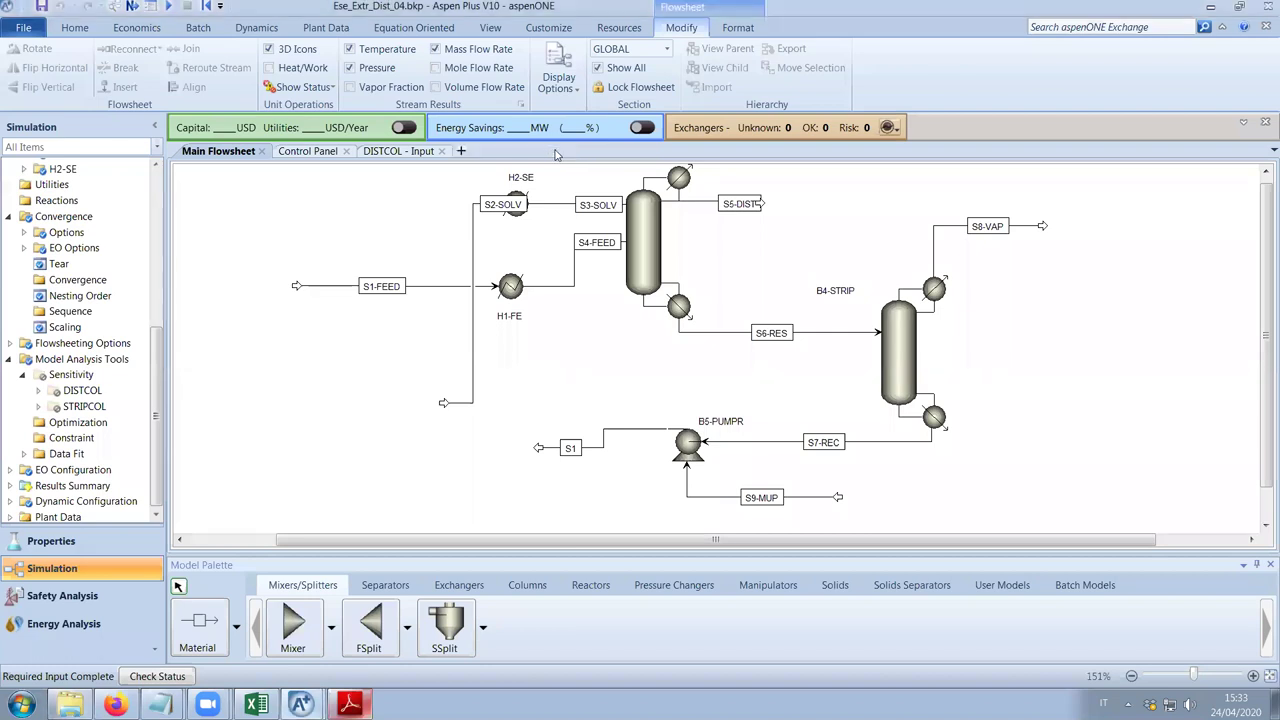
pyautogui.doubleClick(910, 374)
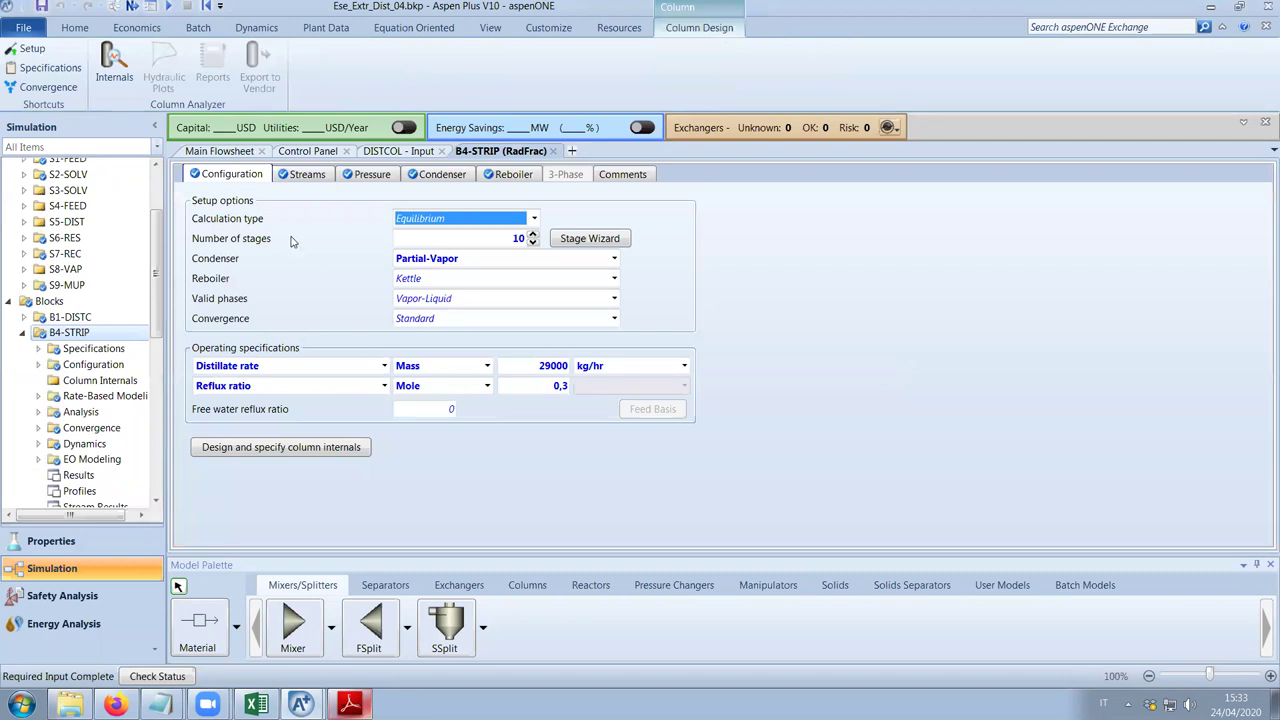
# Set the B4-STRIP calculation type to Rate-Based and its number of stages to 20.
pyautogui.click(442, 220)
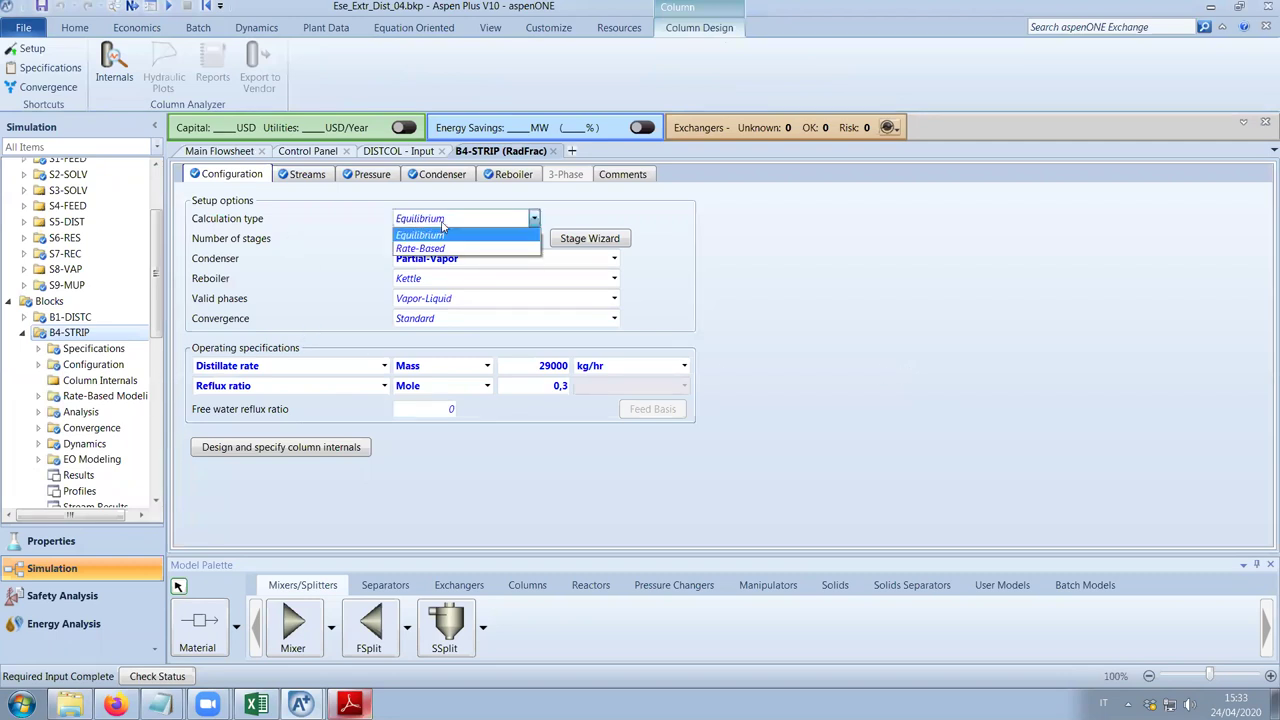
pyautogui.click(428, 249)
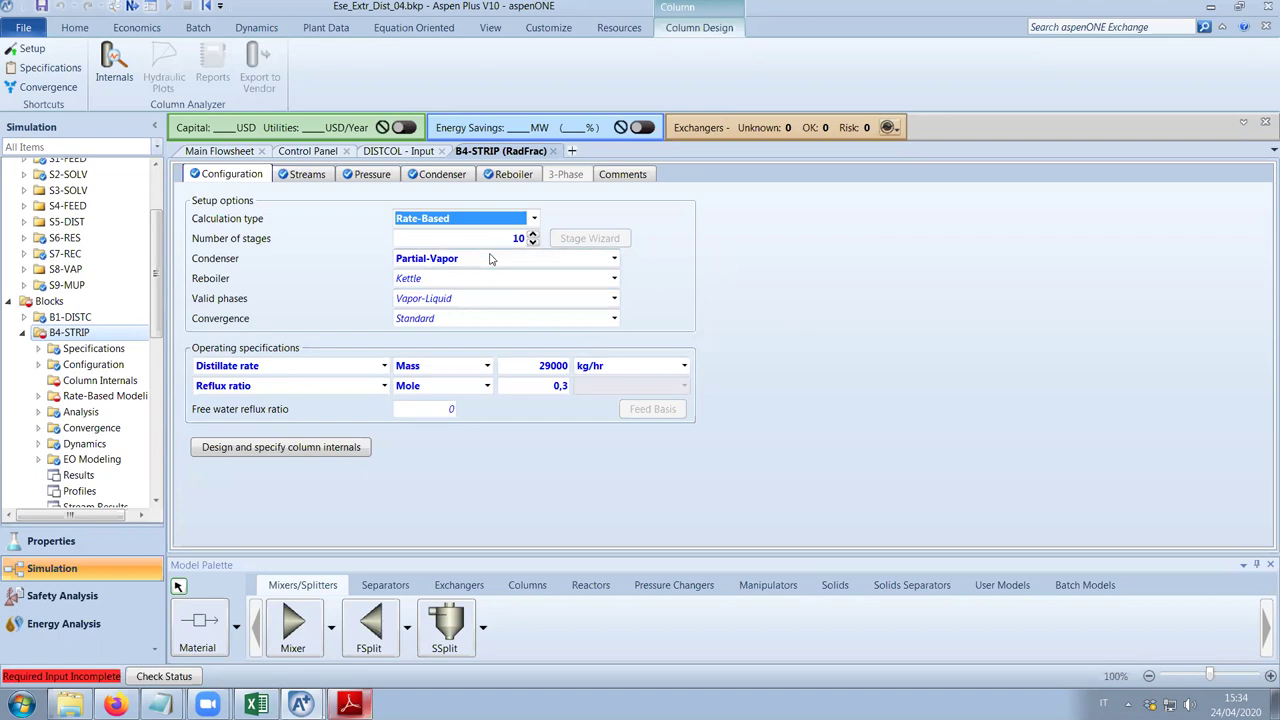
pyautogui.click(516, 240)
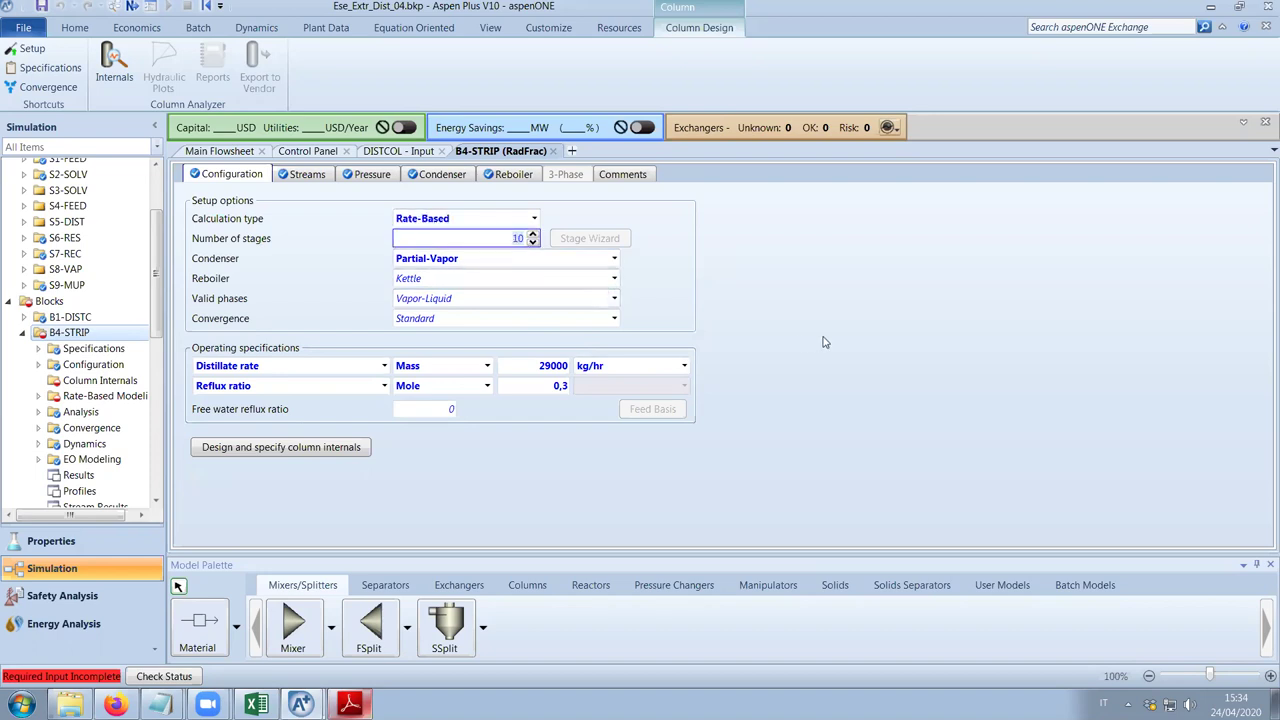
pyautogui.write('20')
# Add a new column internals set to B4-STRIP and open its sections form.
pyautogui.moveTo(155, 321); pyautogui.dragTo(155, 362)
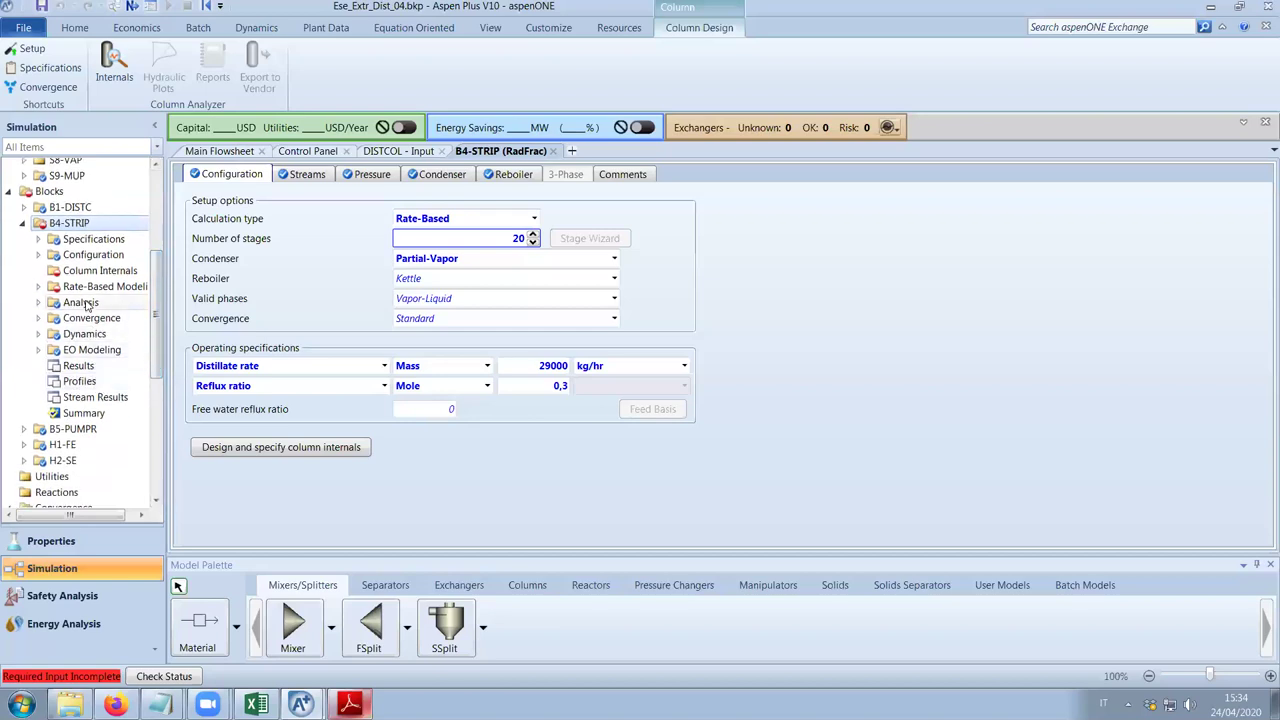
pyautogui.click(72, 271)
pyautogui.click(205, 199)
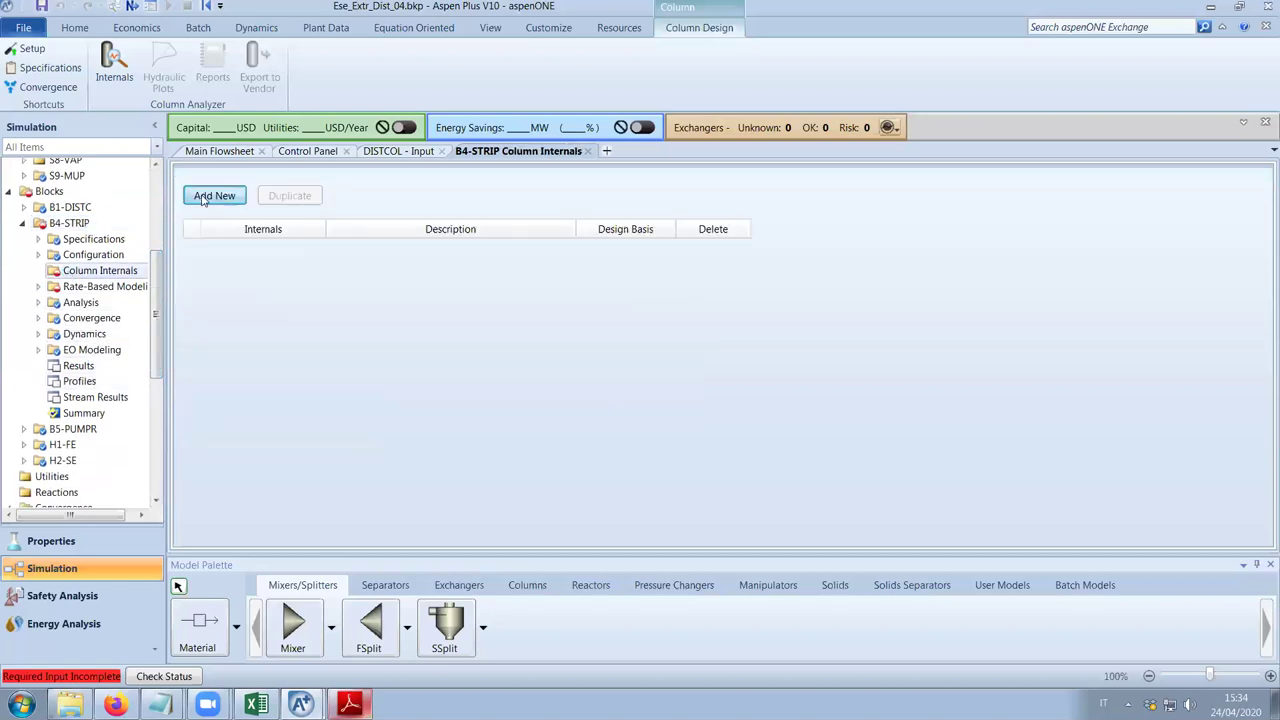
pyautogui.click(38, 270)
pyautogui.click(72, 288)
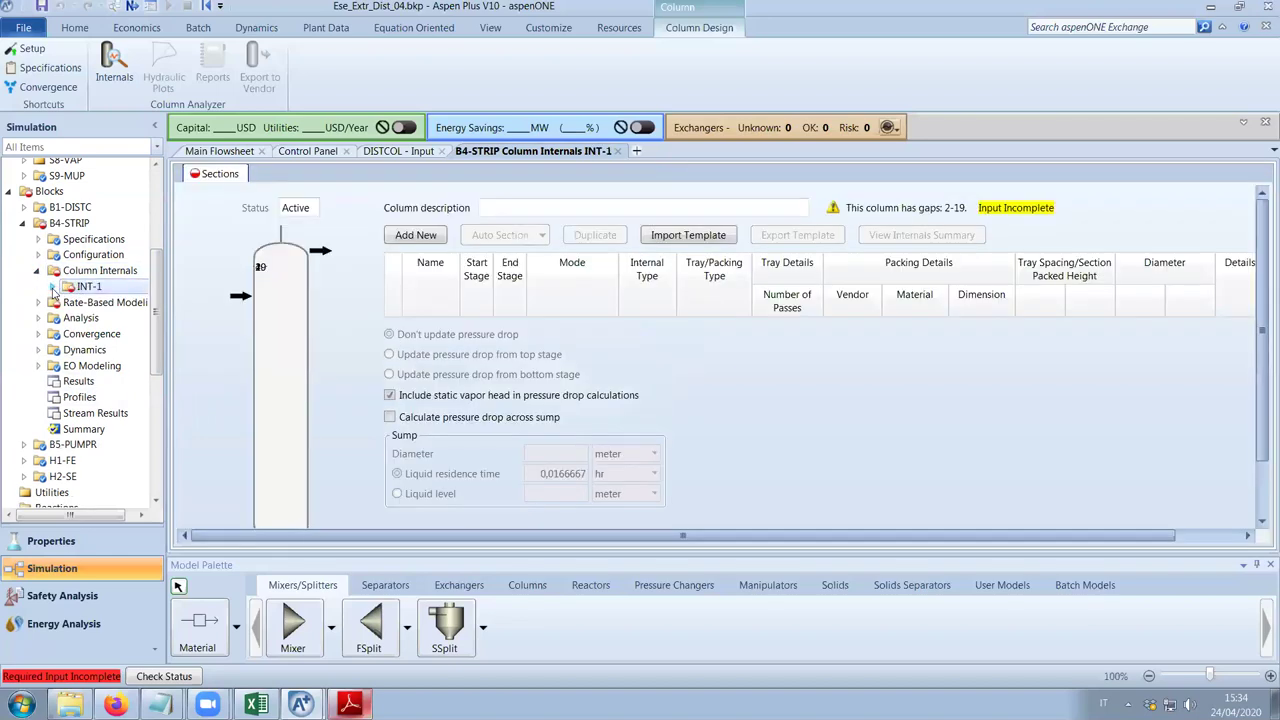
pyautogui.click(52, 287)
pyautogui.click(100, 302)
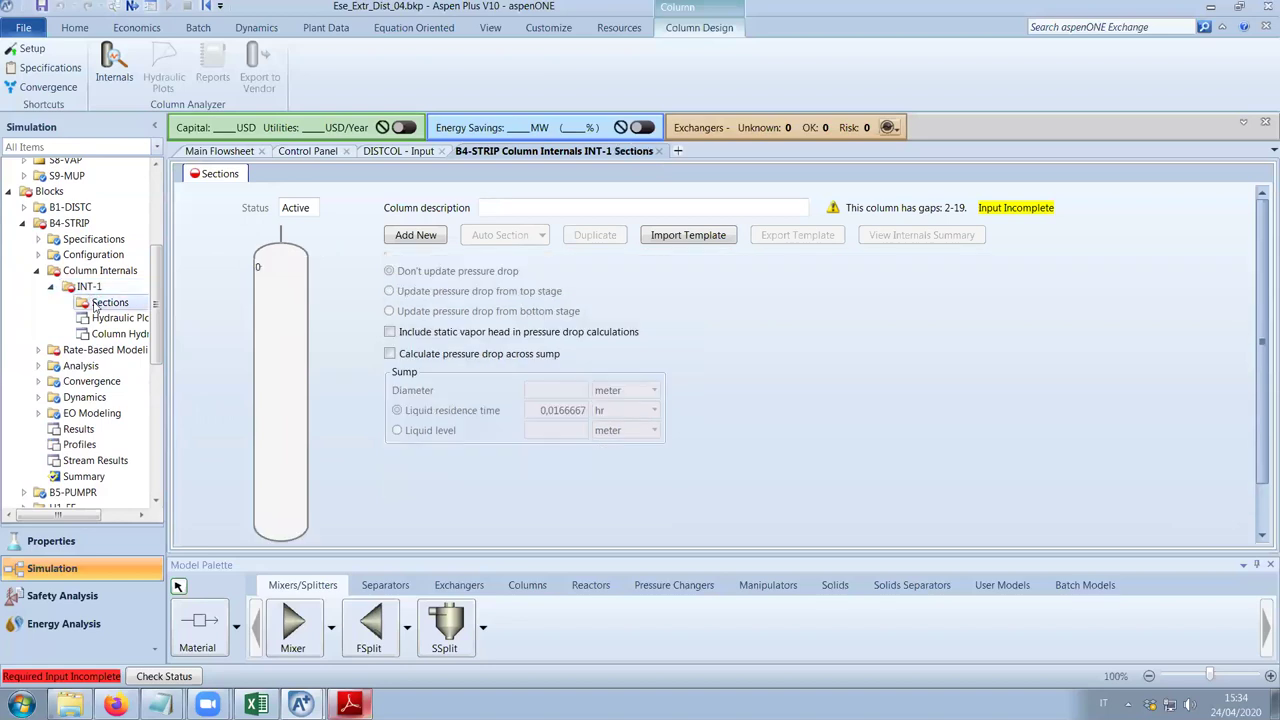
pyautogui.scroll(-1, 475, 345)
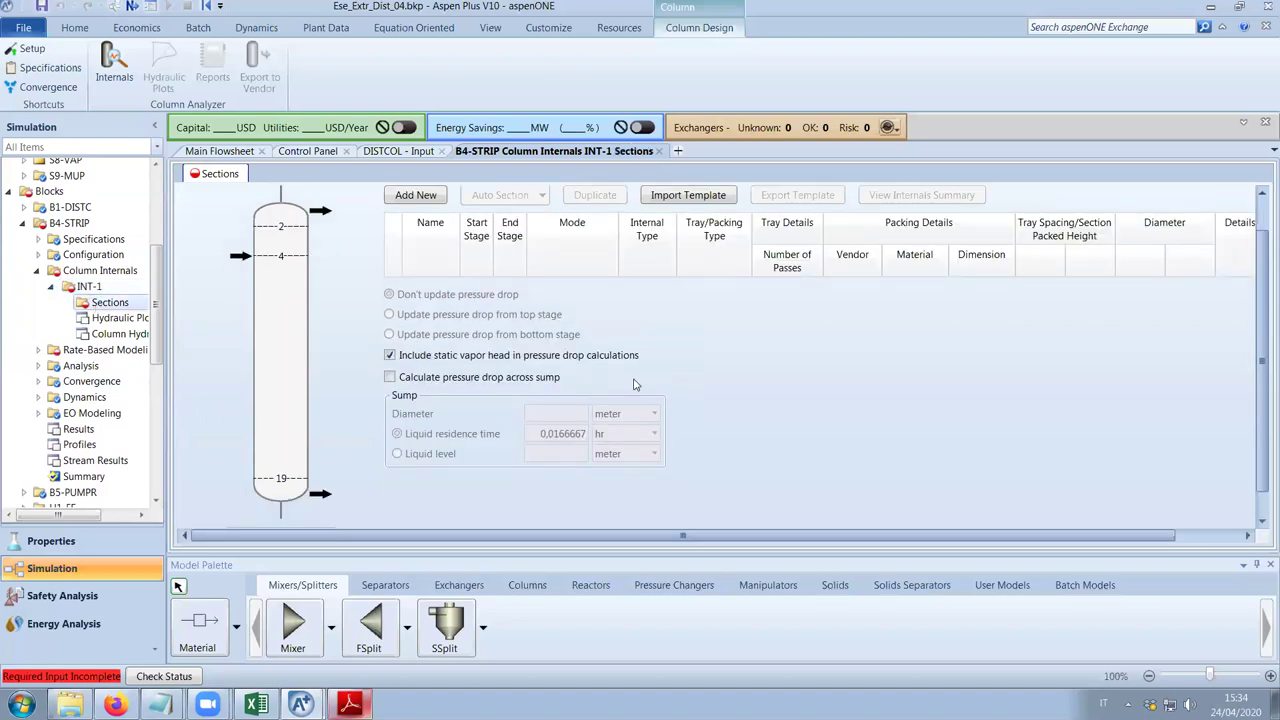
pyautogui.scroll(1, 666, 392)
# Add a section to the stripper internals spanning start stage 2 to end stage 19.
pyautogui.click(423, 237)
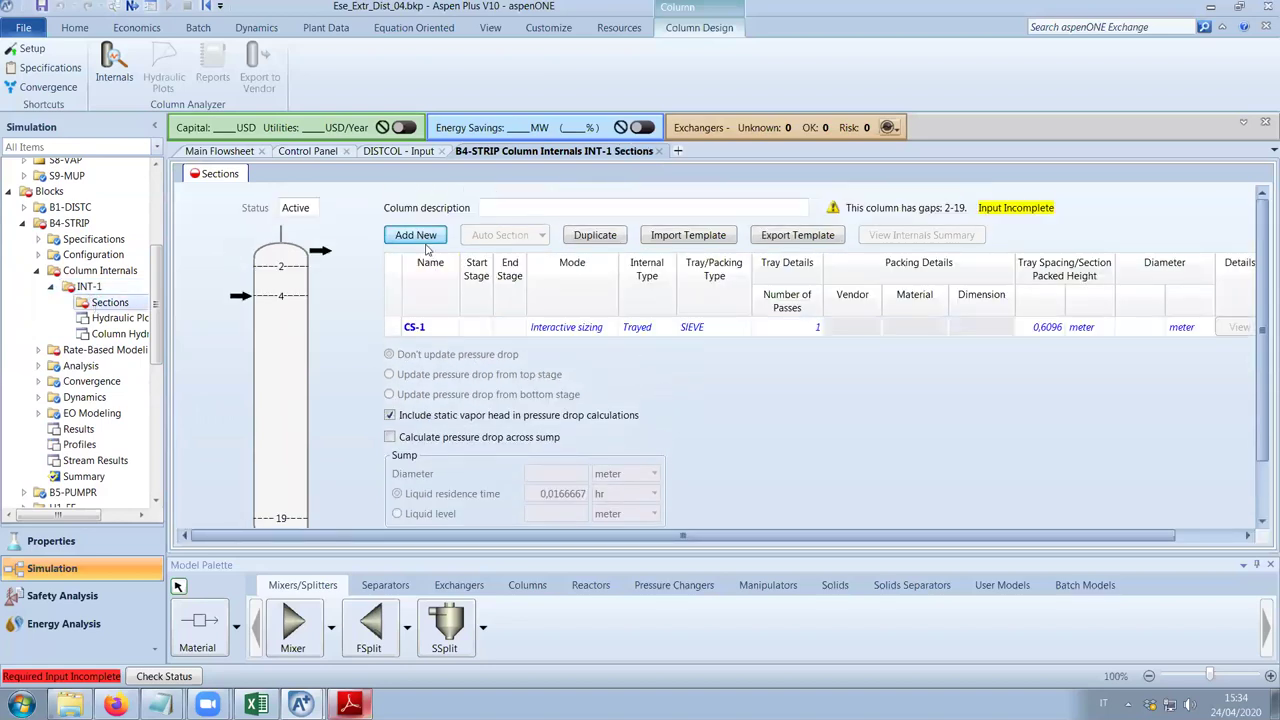
pyautogui.scroll(-1, 475, 337)
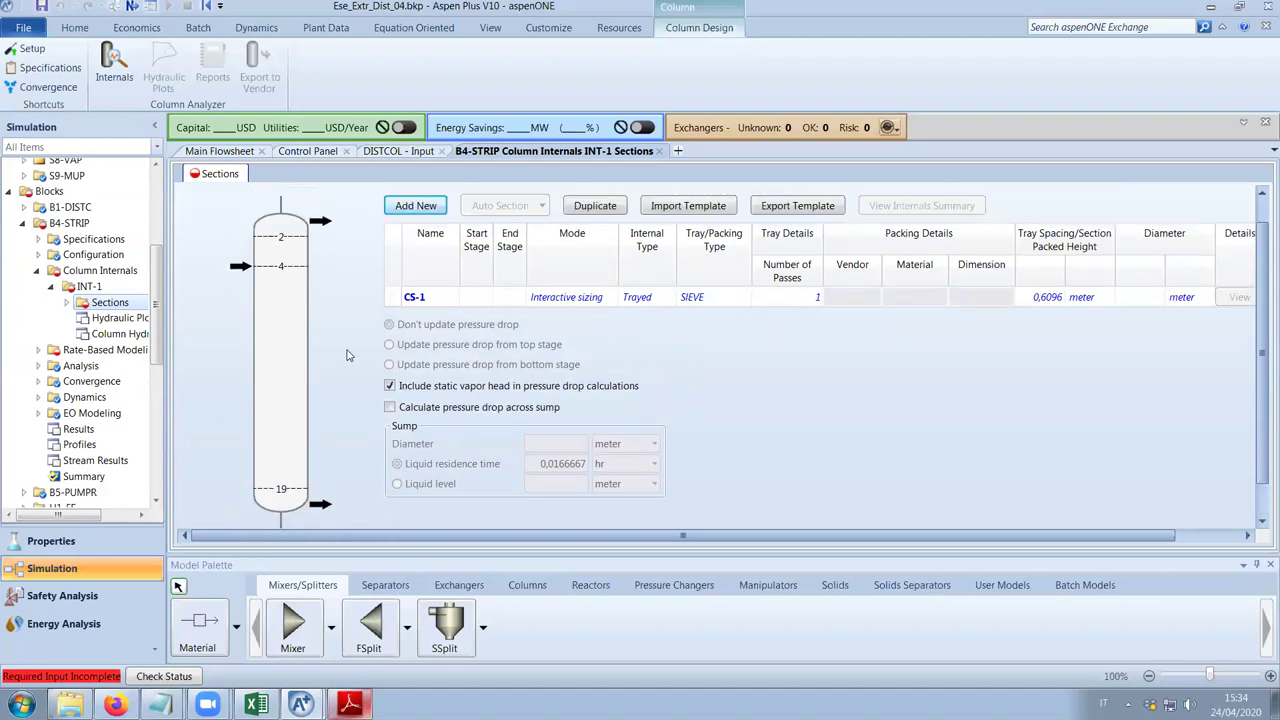
pyautogui.click(474, 300)
pyautogui.write('2')
pyautogui.click(503, 305)
pyautogui.write('1')
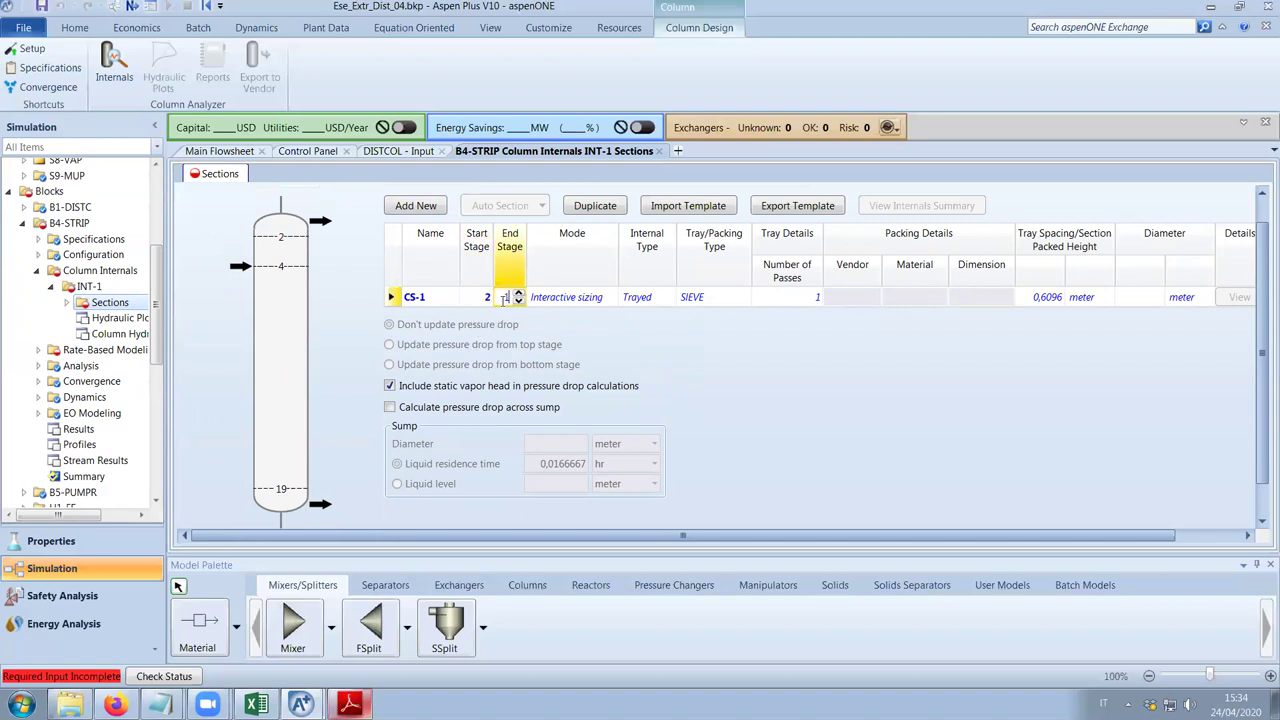
pyautogui.write('9')
pyautogui.press('Return')
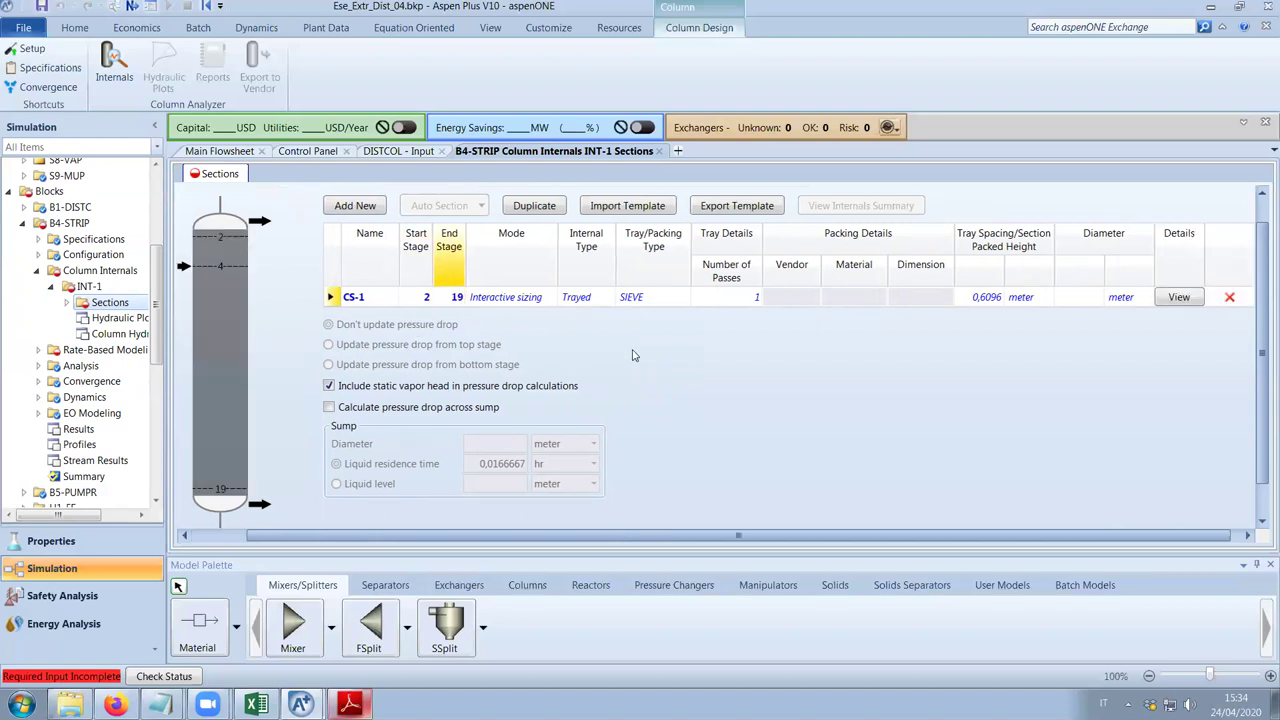
# Set the new section's mode to Rating and its internal type to Packed.
pyautogui.click(550, 299)
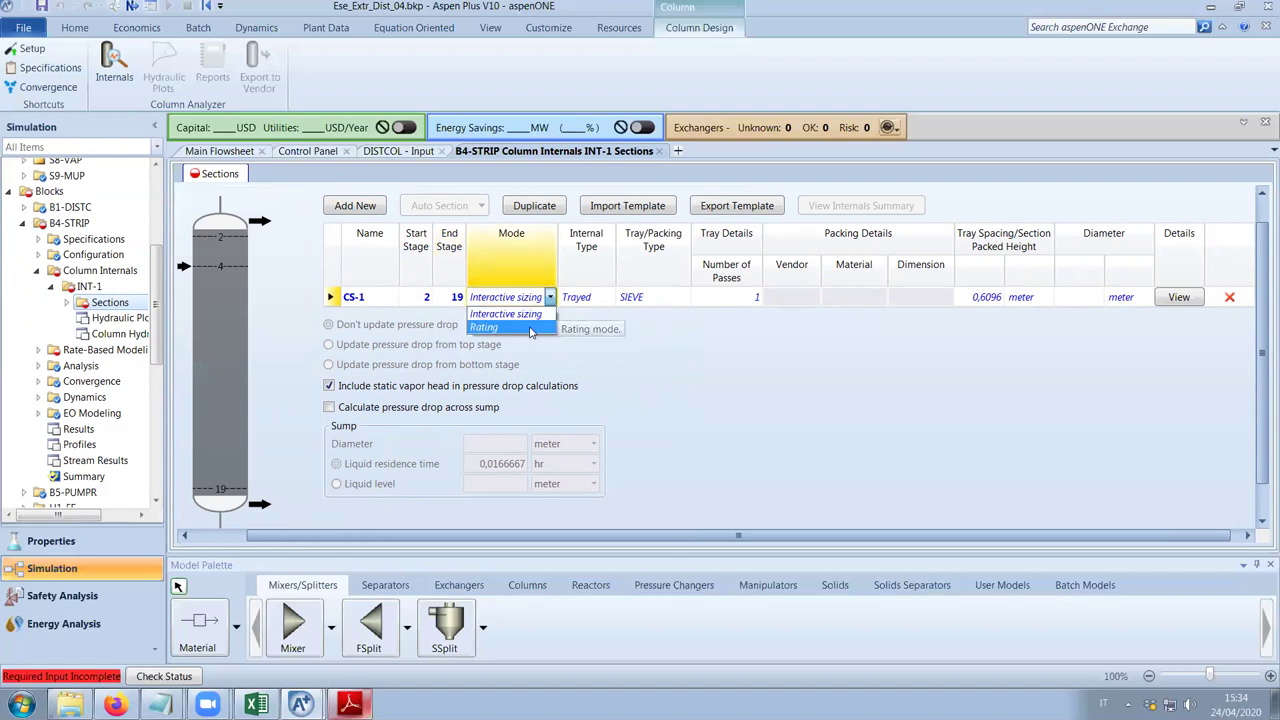
pyautogui.click(530, 331)
pyautogui.click(608, 297)
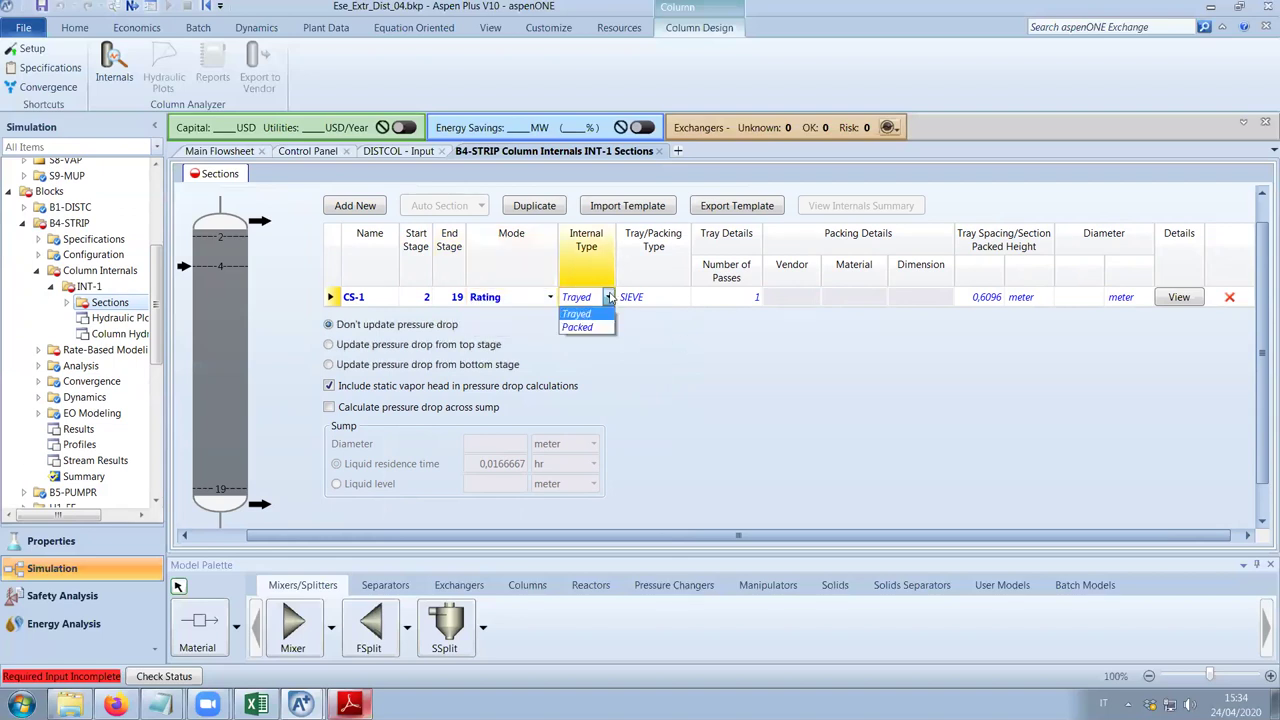
pyautogui.click(597, 329)
# Look through the available packing types and choose RASCHIG for the packed section.
pyautogui.click(683, 297)
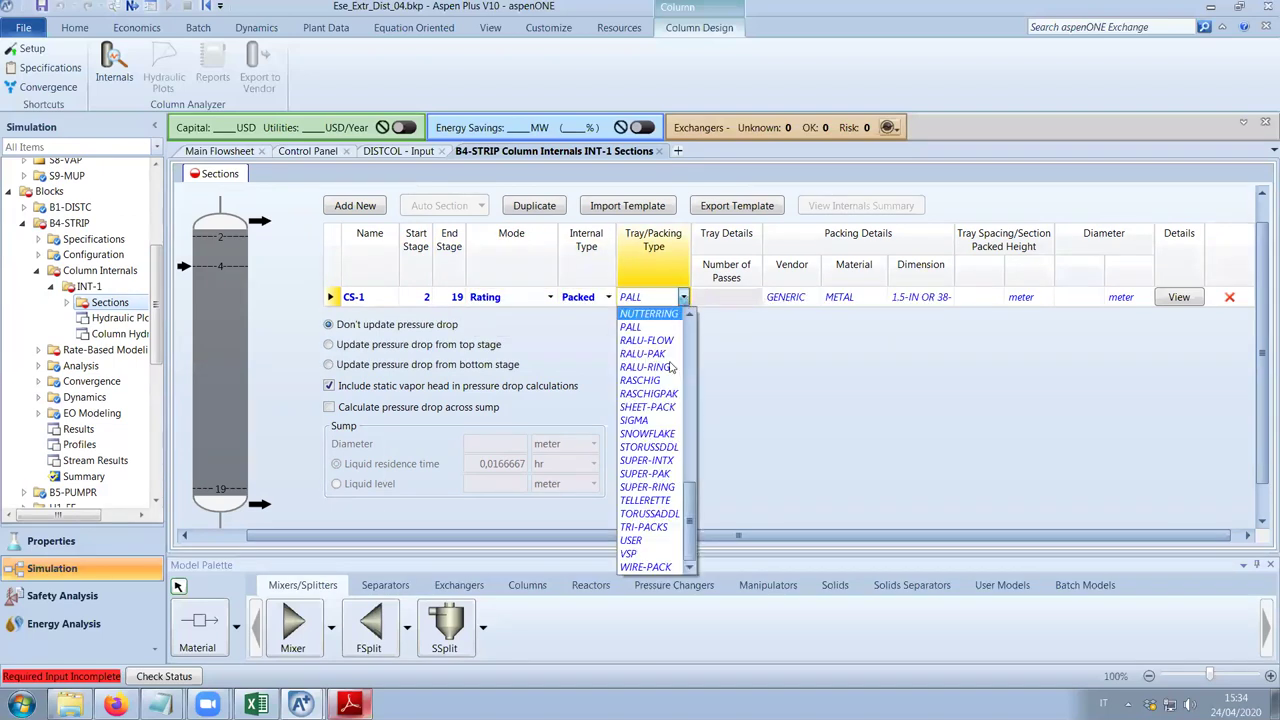
pyautogui.scroll(4, 673, 520)
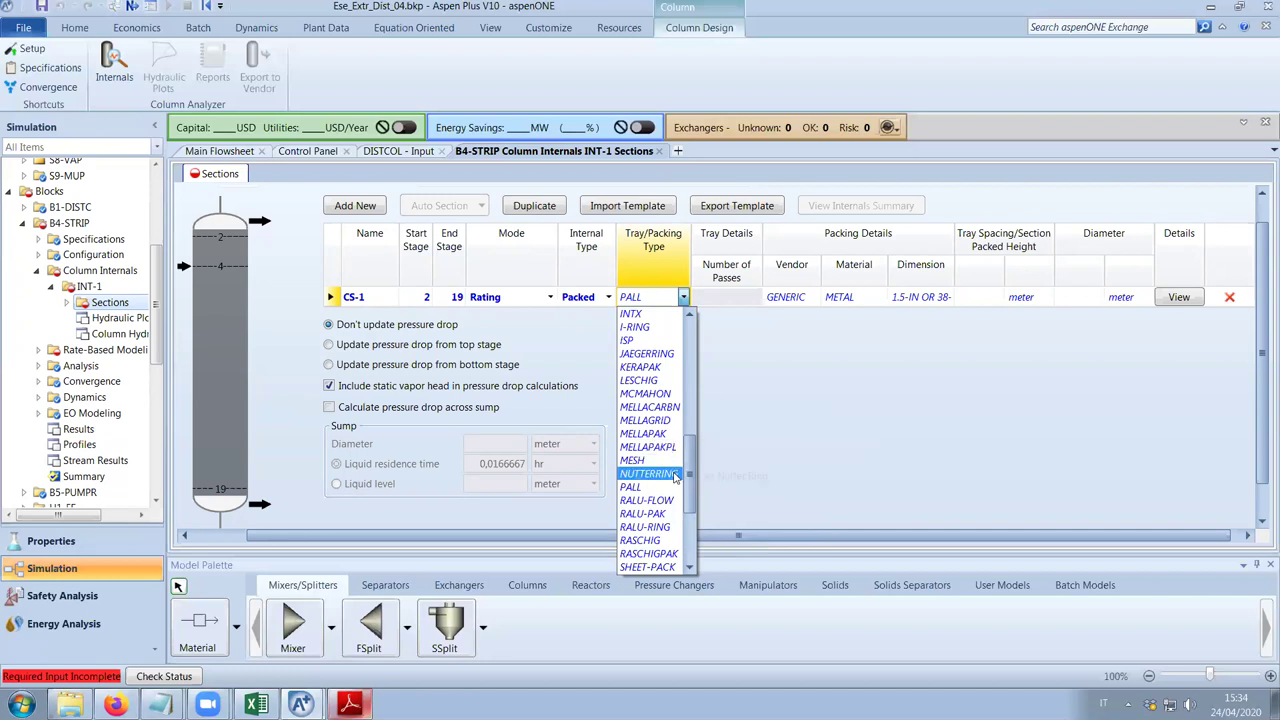
pyautogui.scroll(4, 668, 440)
pyautogui.scroll(3, 667, 428)
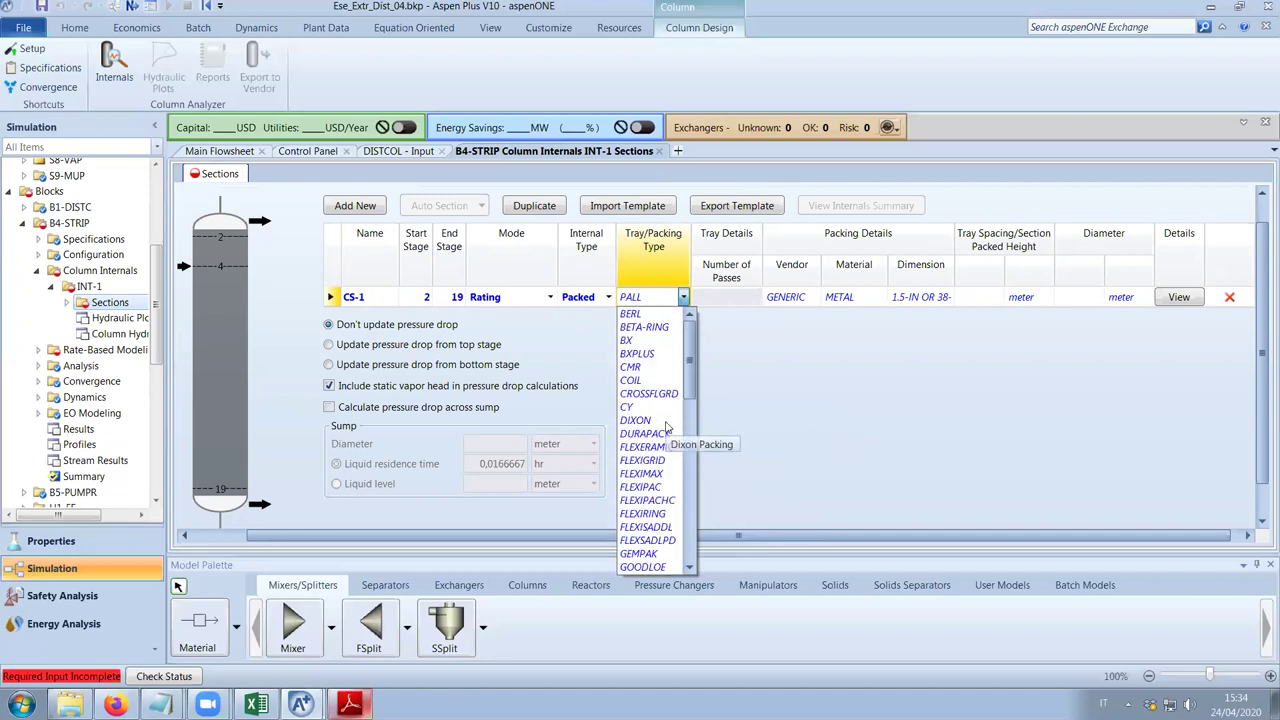
pyautogui.scroll(-7, 667, 440)
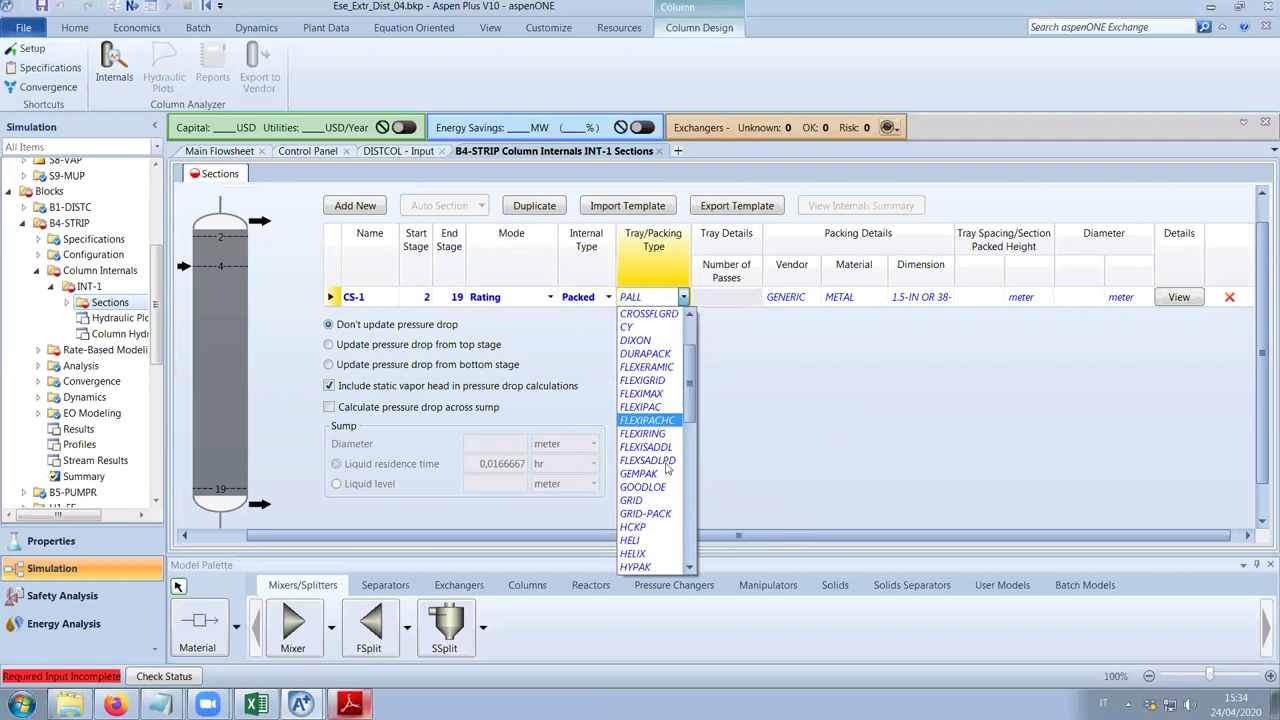
pyautogui.scroll(-5, 667, 468)
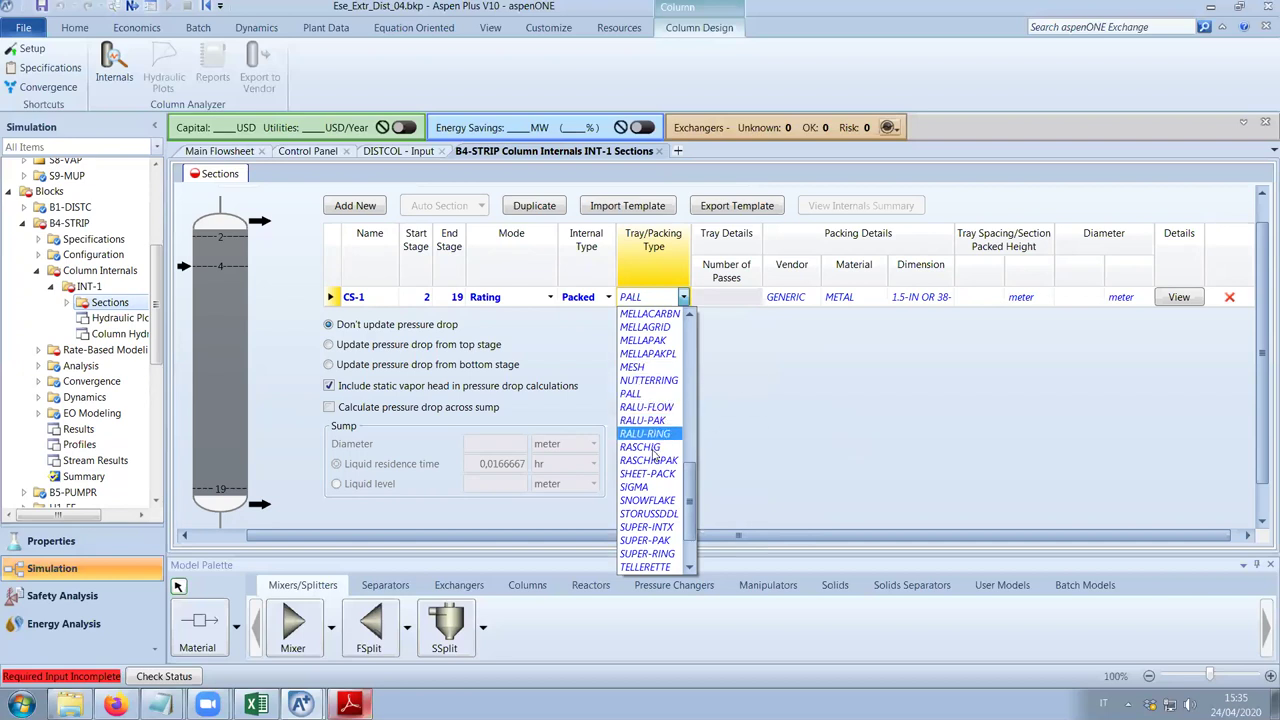
pyautogui.click(652, 447)
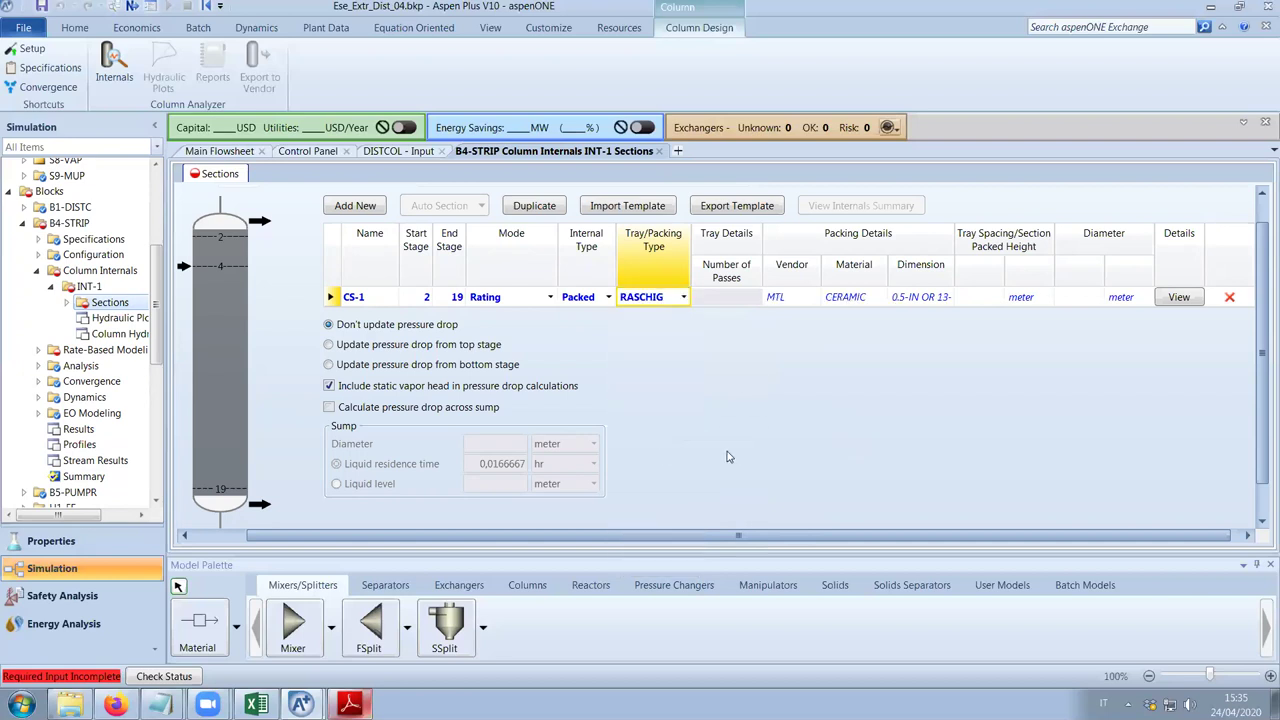
pyautogui.scroll(1, 728, 457)
# Consult the glycerol paper's Experimental Apparatus section for the Raschig ring material and nominal size, and return to Aspen Plus.
pyautogui.click(349, 704)
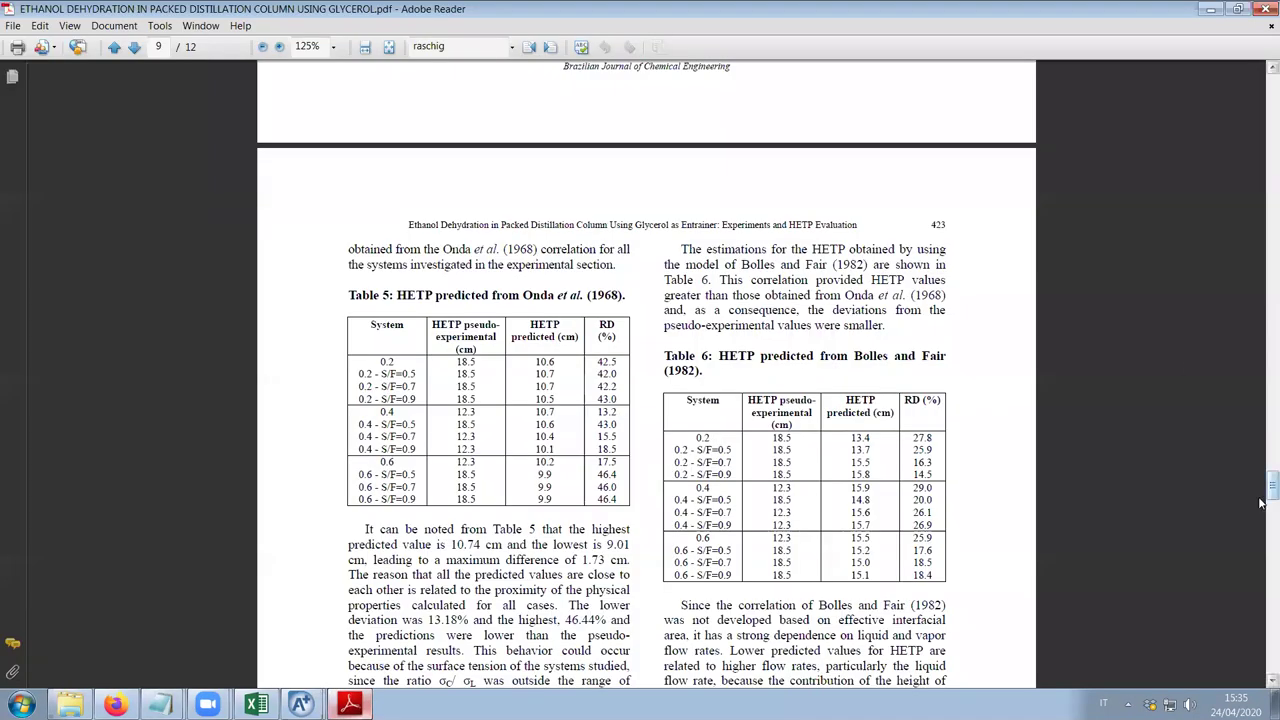
pyautogui.scroll(5, 1260, 410)
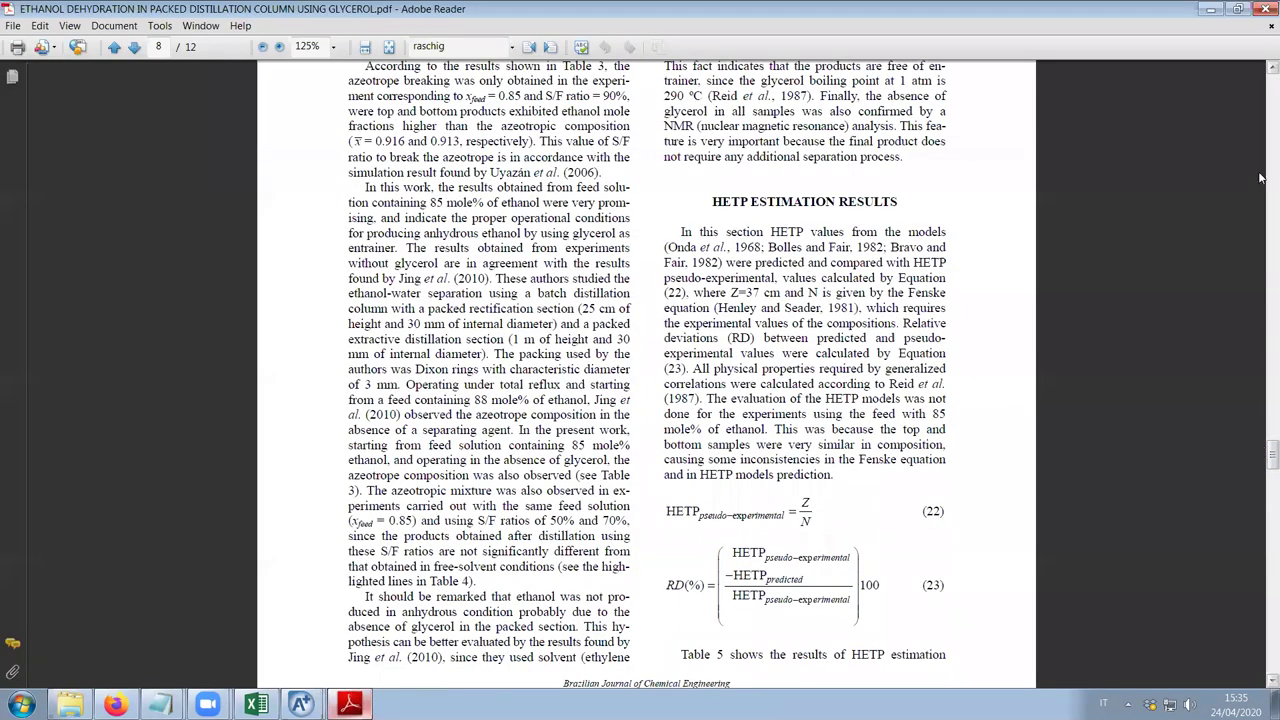
pyautogui.click(1262, 204)
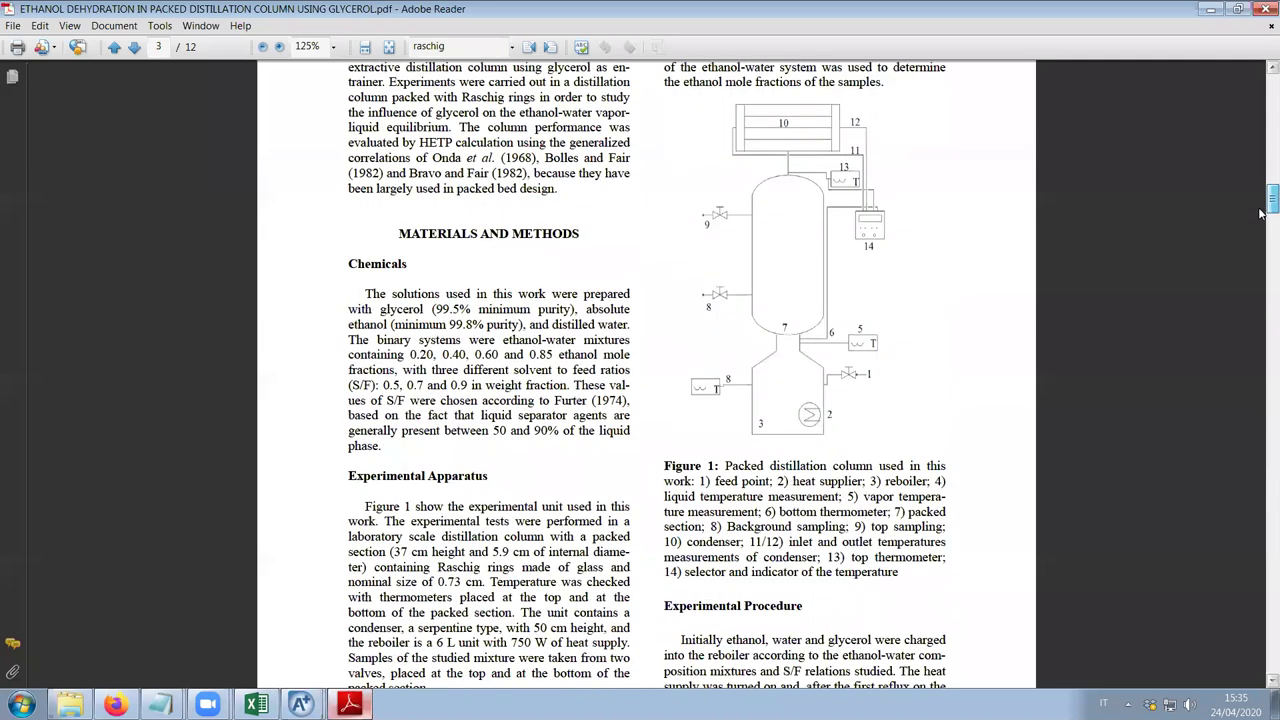
pyautogui.scroll(-5, 1262, 213)
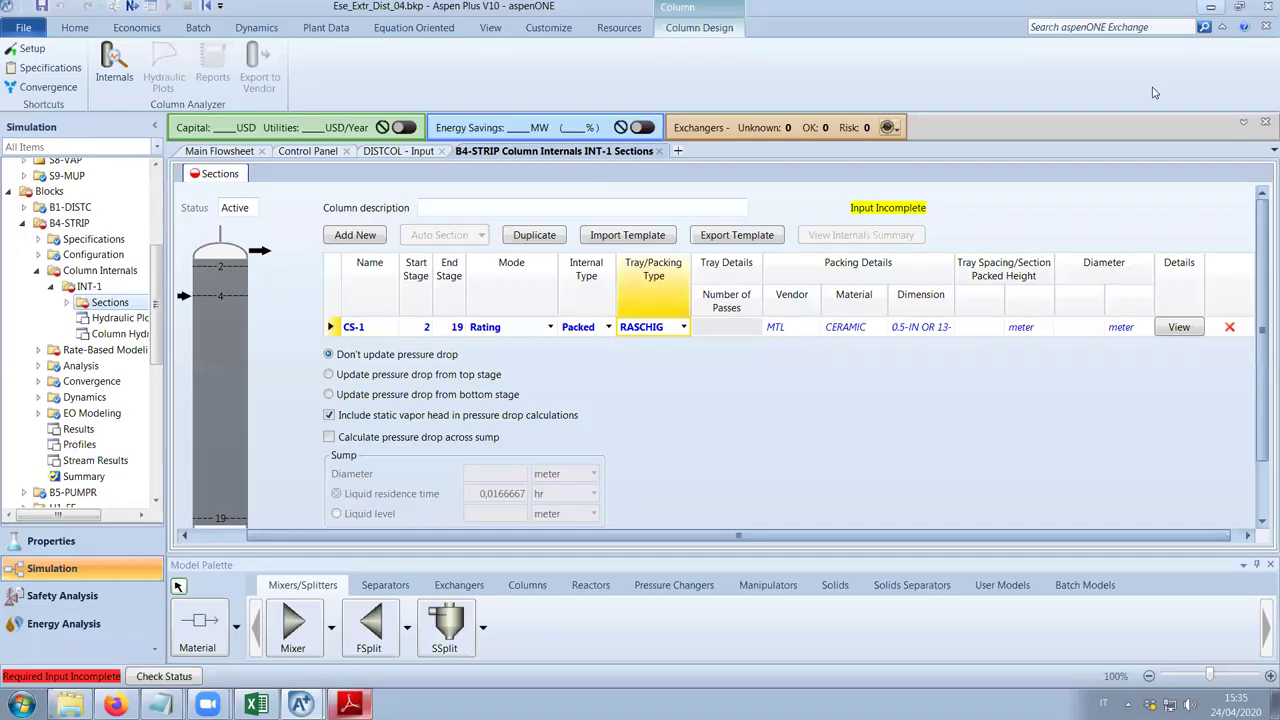
pyautogui.click(1210, 8)
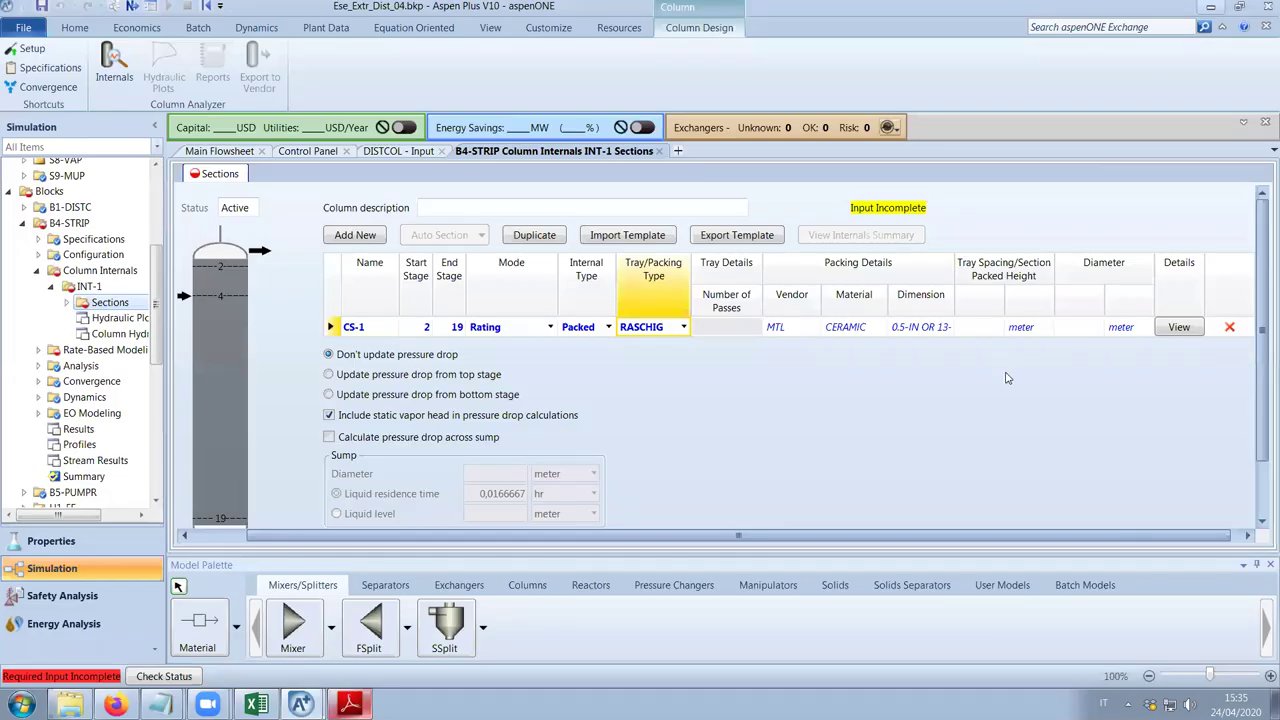
# Review the available Raschig ring dimensions for the MTL ceramic packing without changing the selection.
pyautogui.click(949, 330)
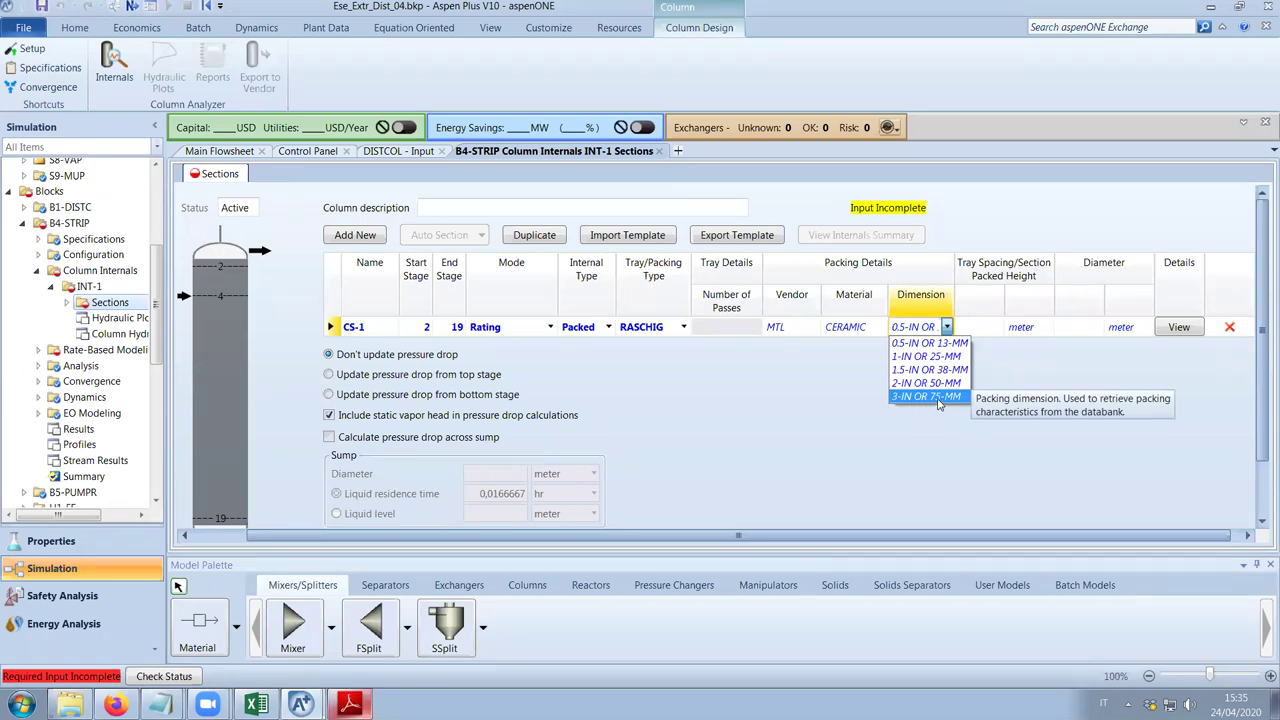
pyautogui.click(1061, 369)
pyautogui.click(944, 332)
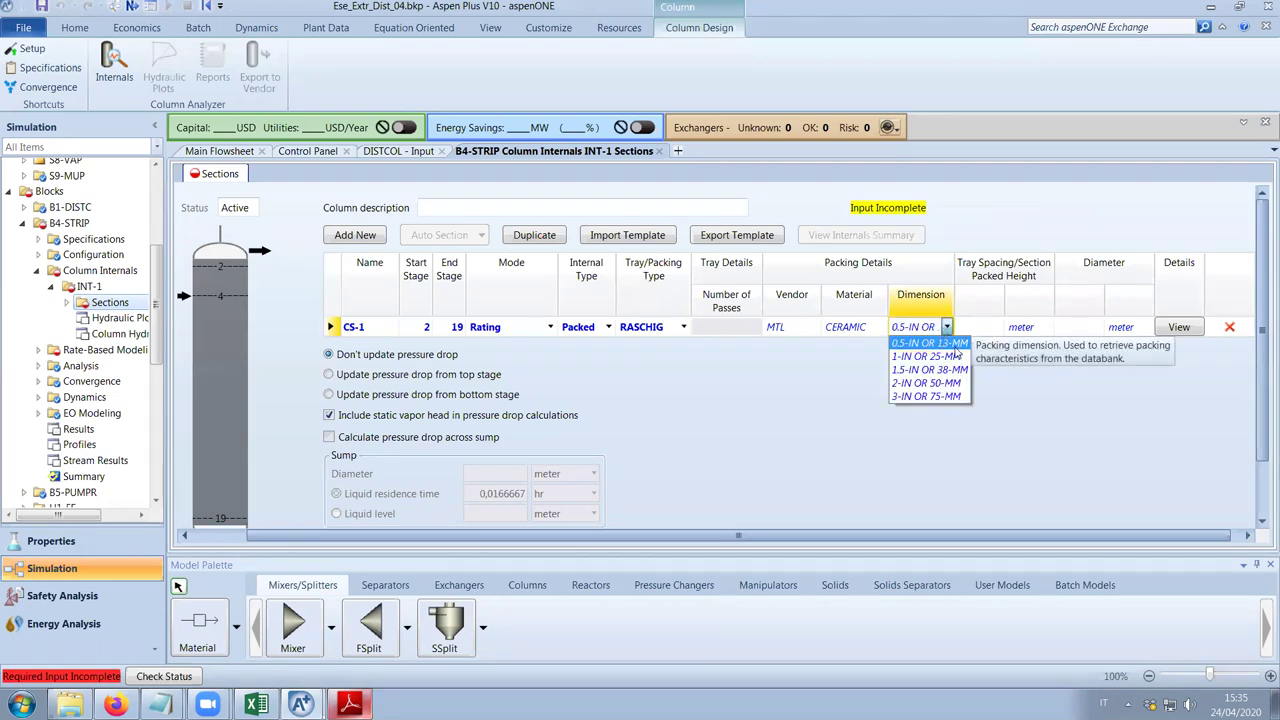
pyautogui.click(648, 500)
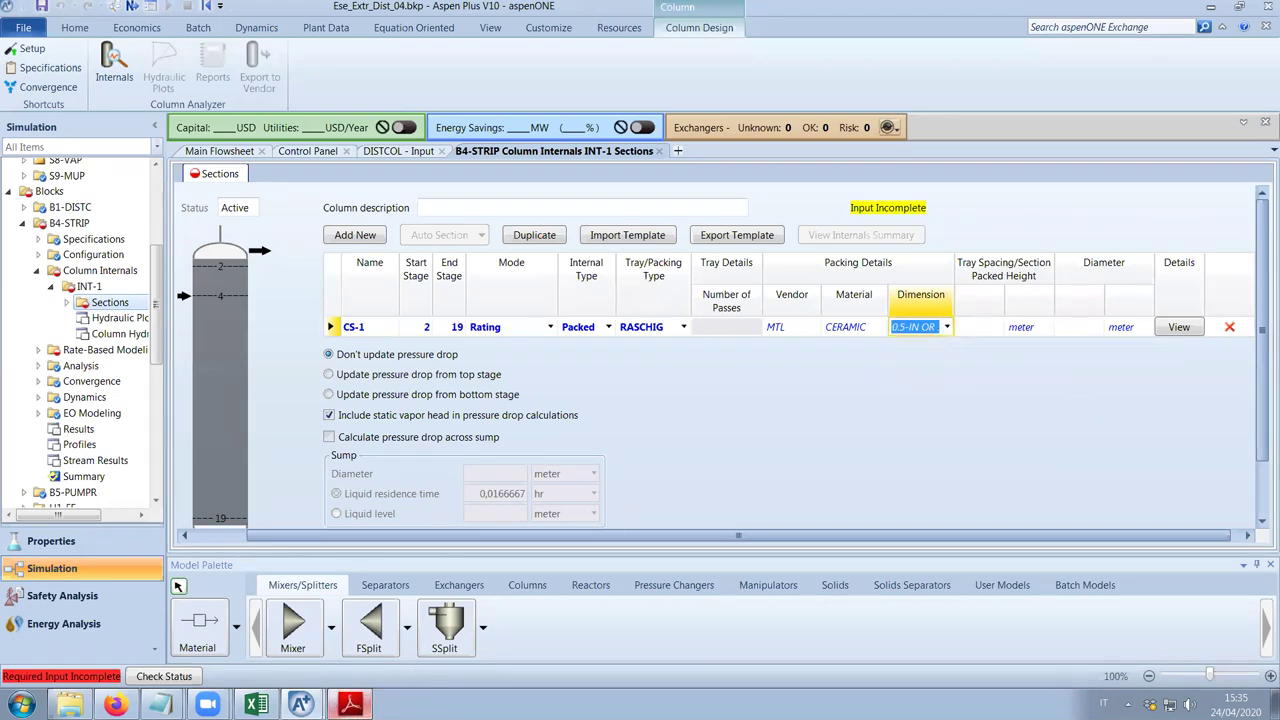
# Recheck the nominal ring size in the paper and choose the 0.5-IN OR 13-MM packing dimension for the section in Aspen Plus.
pyautogui.click(358, 700)
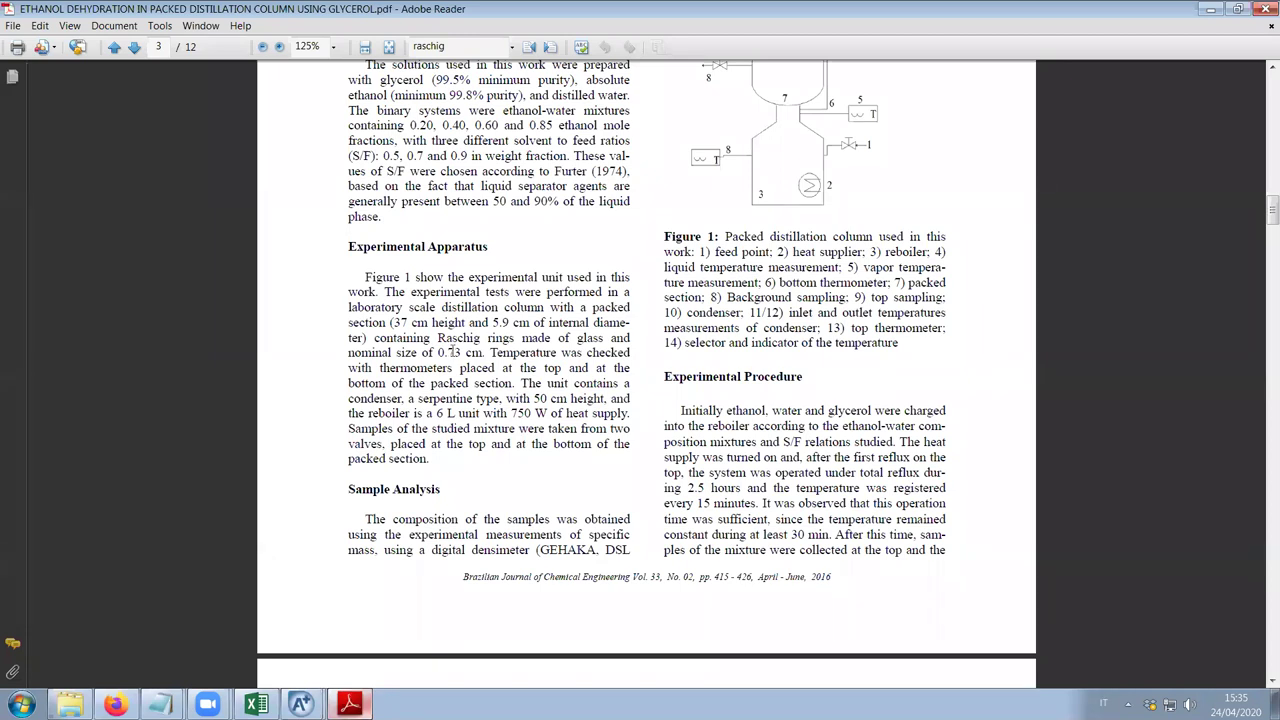
pyautogui.click(1210, 8)
pyautogui.click(946, 328)
pyautogui.click(946, 328)
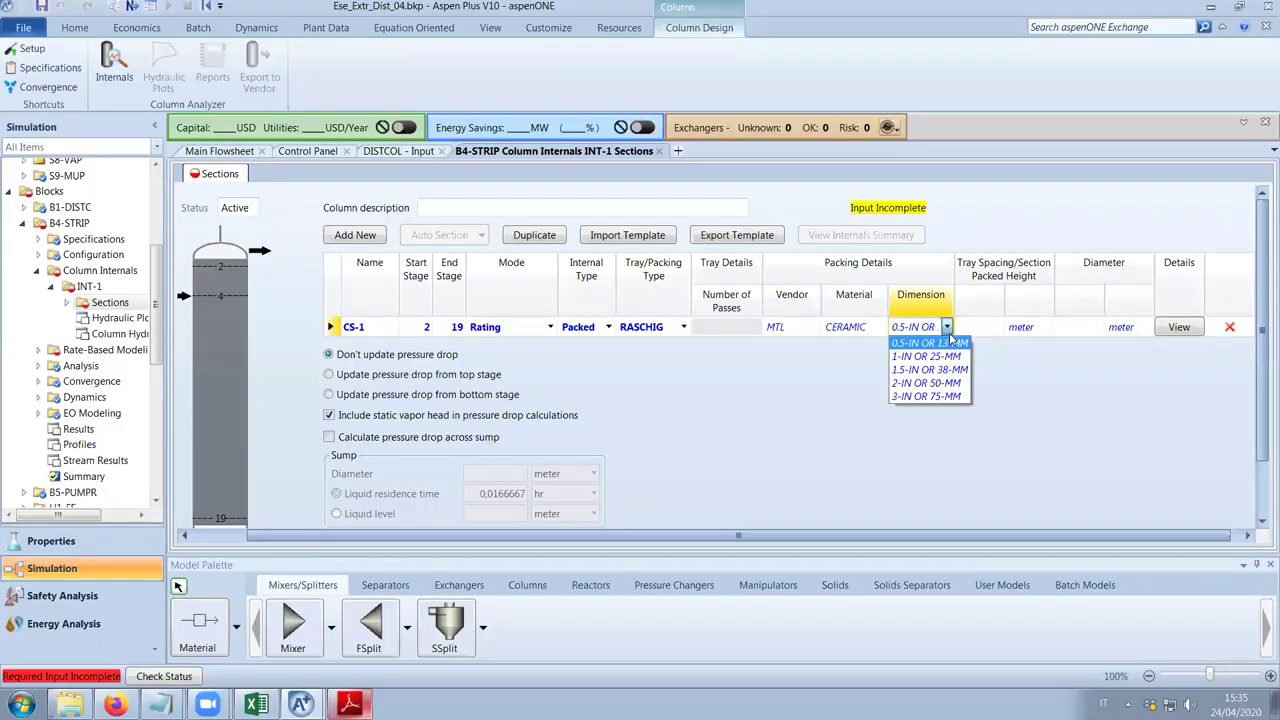
pyautogui.click(946, 344)
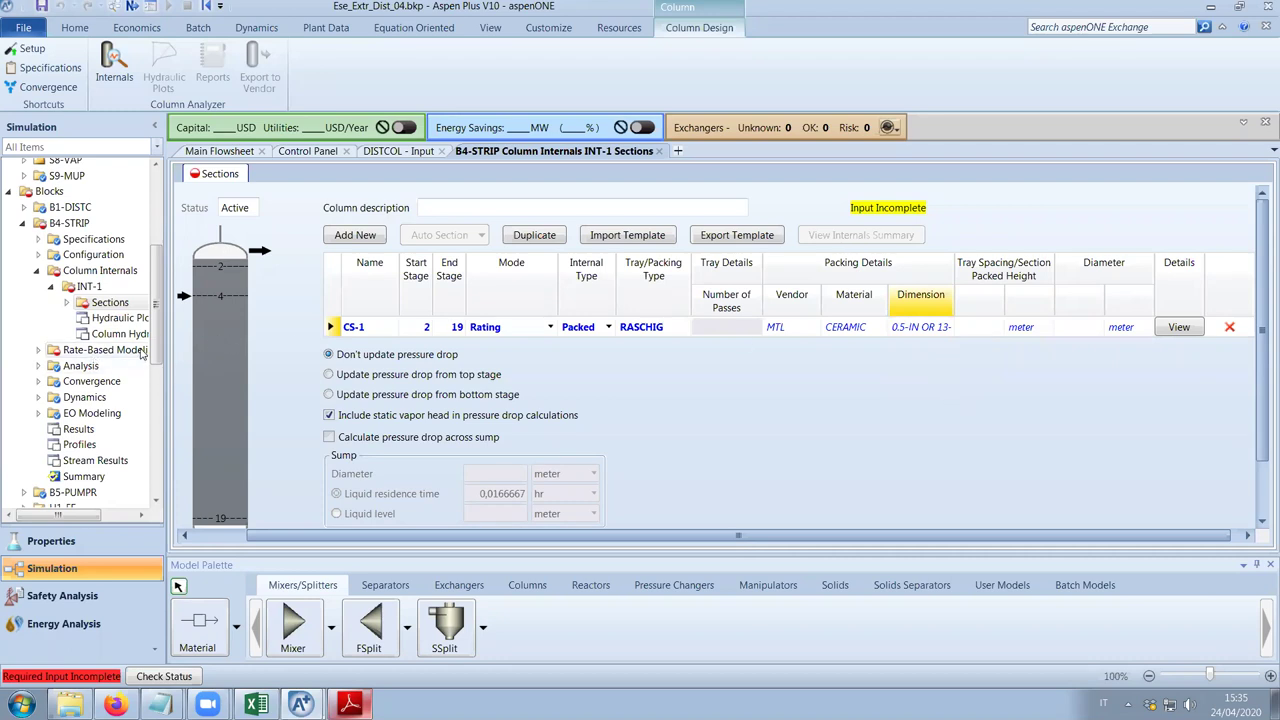
# Set the packed height of section CS-1 to 20 meter and its diameter to 2 meter.
pyautogui.scroll(-1, 157, 365)
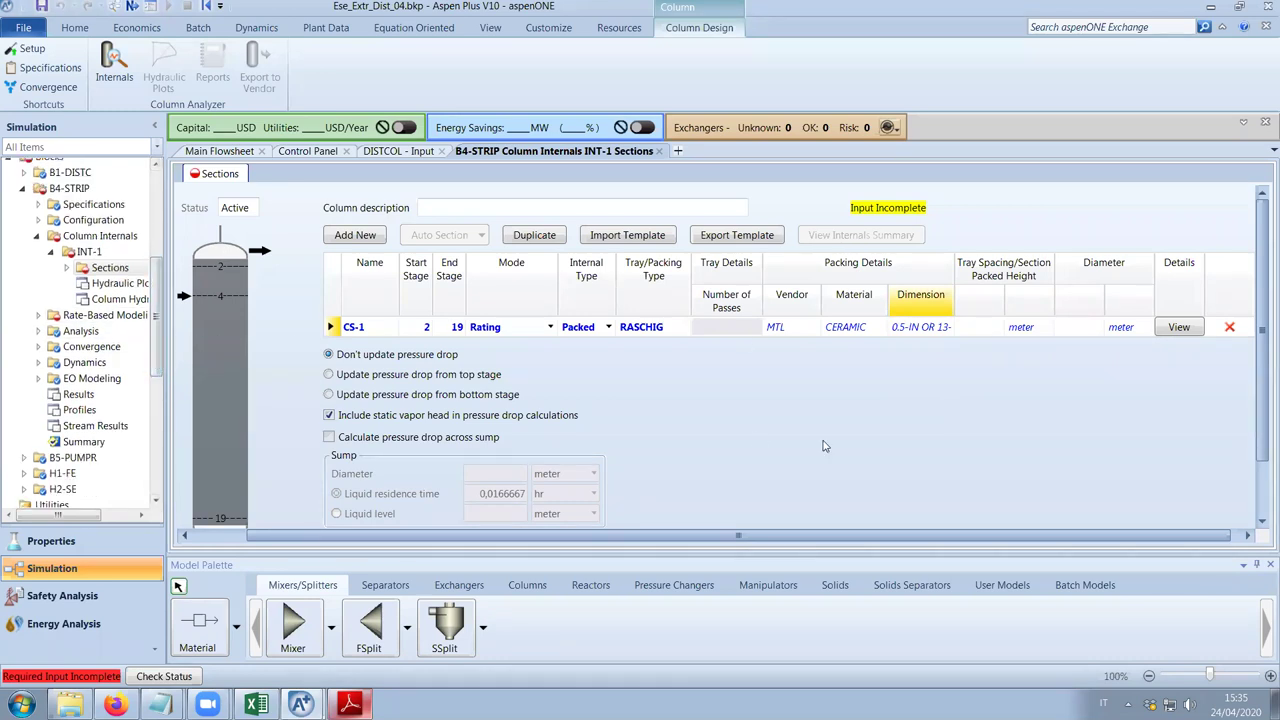
pyautogui.scroll(-1, 824, 446)
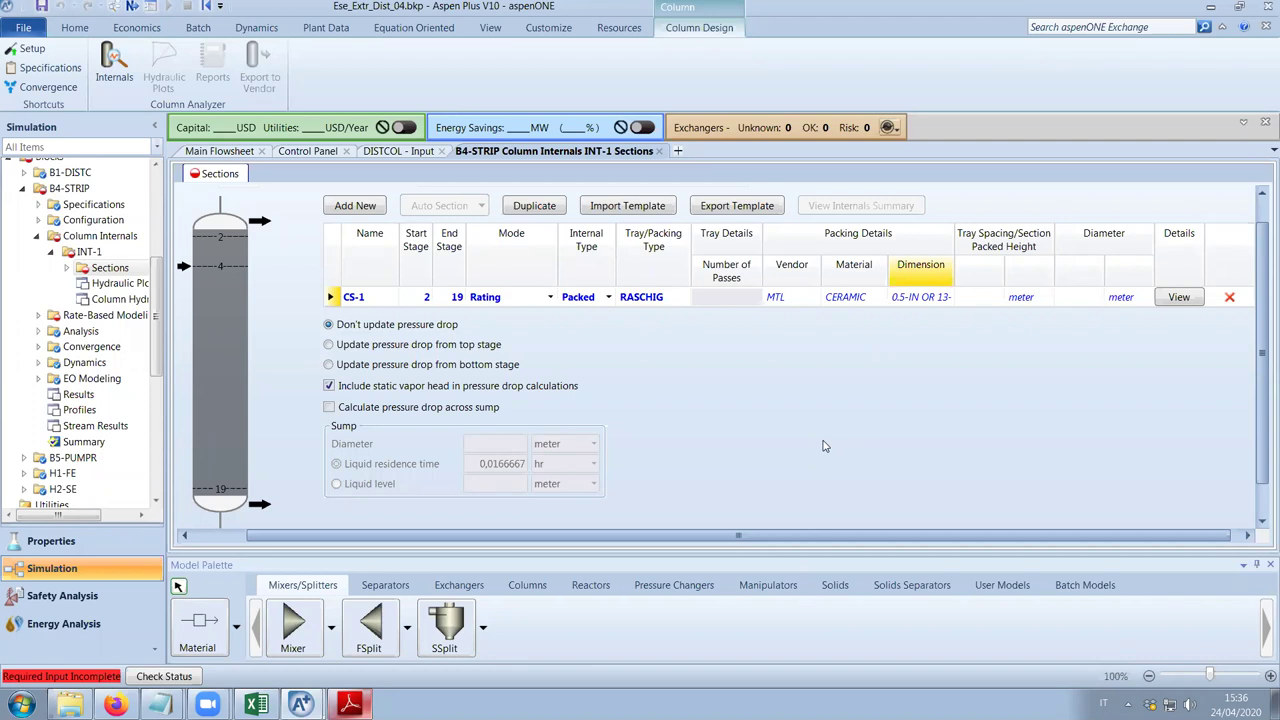
pyautogui.click(981, 302)
pyautogui.write('20')
pyautogui.press('Tab')
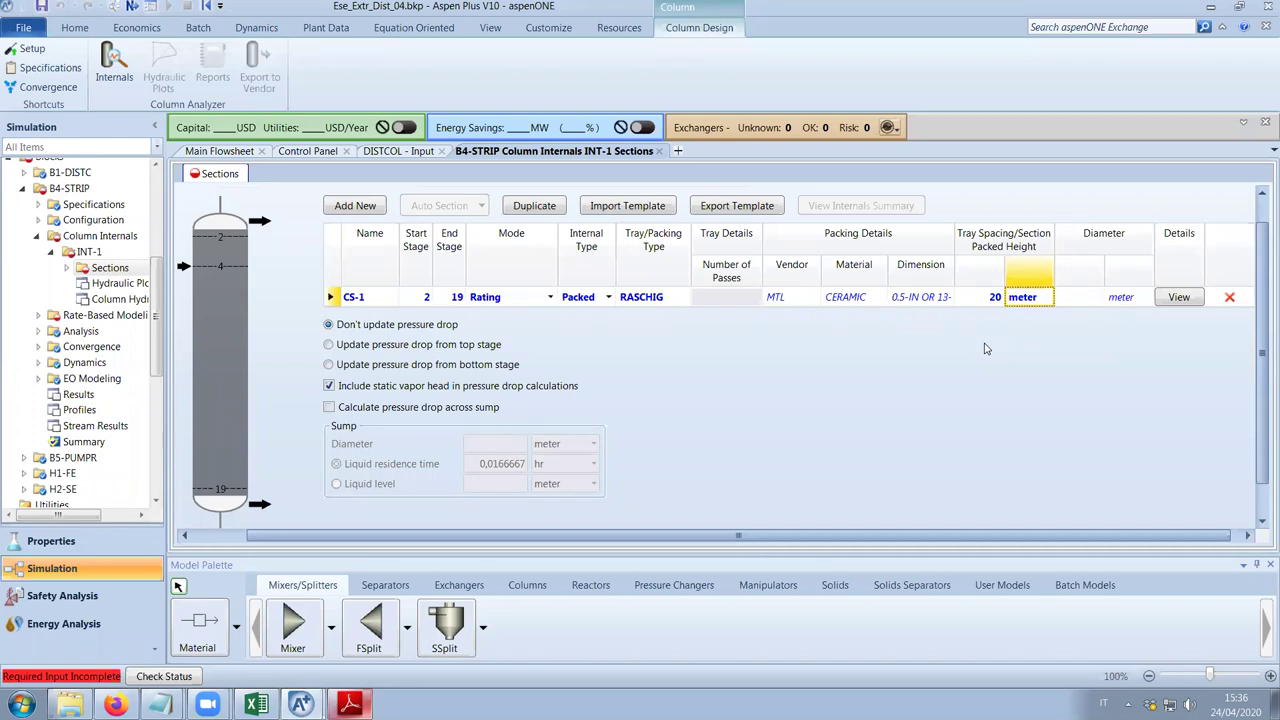
pyautogui.click(1076, 303)
pyautogui.write('2')
pyautogui.press('Tab')
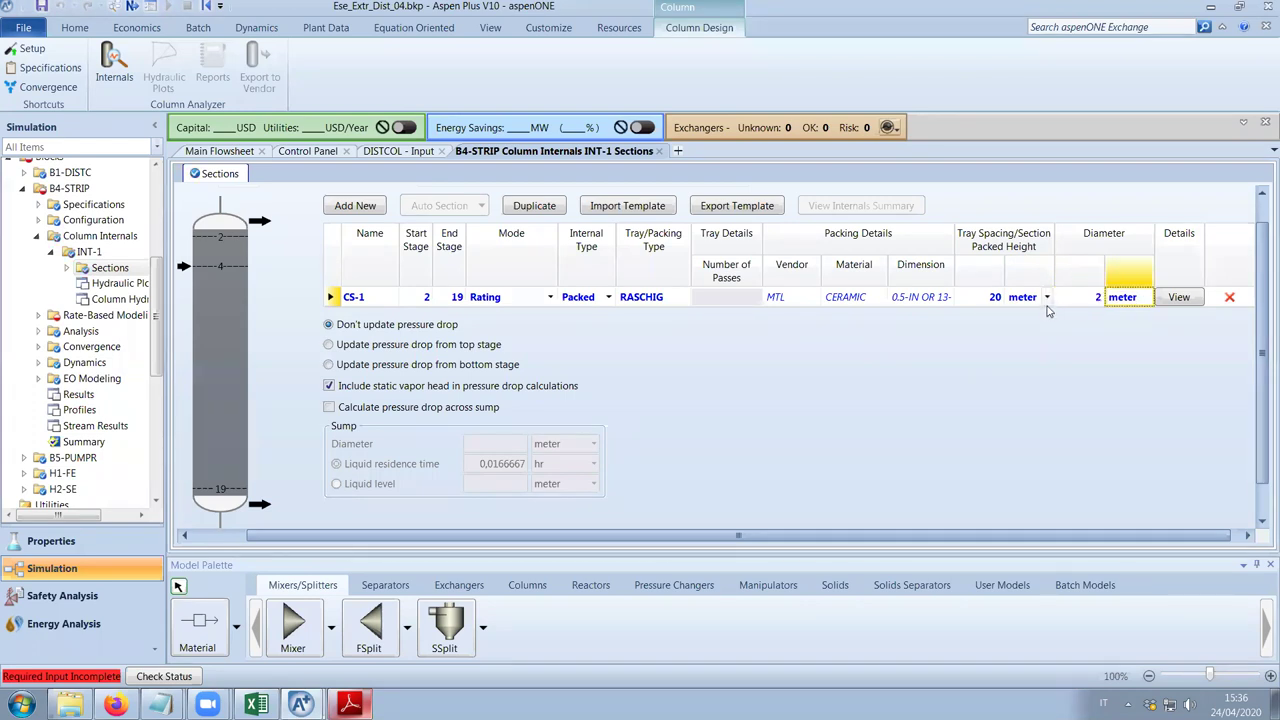
pyautogui.click(38, 315)
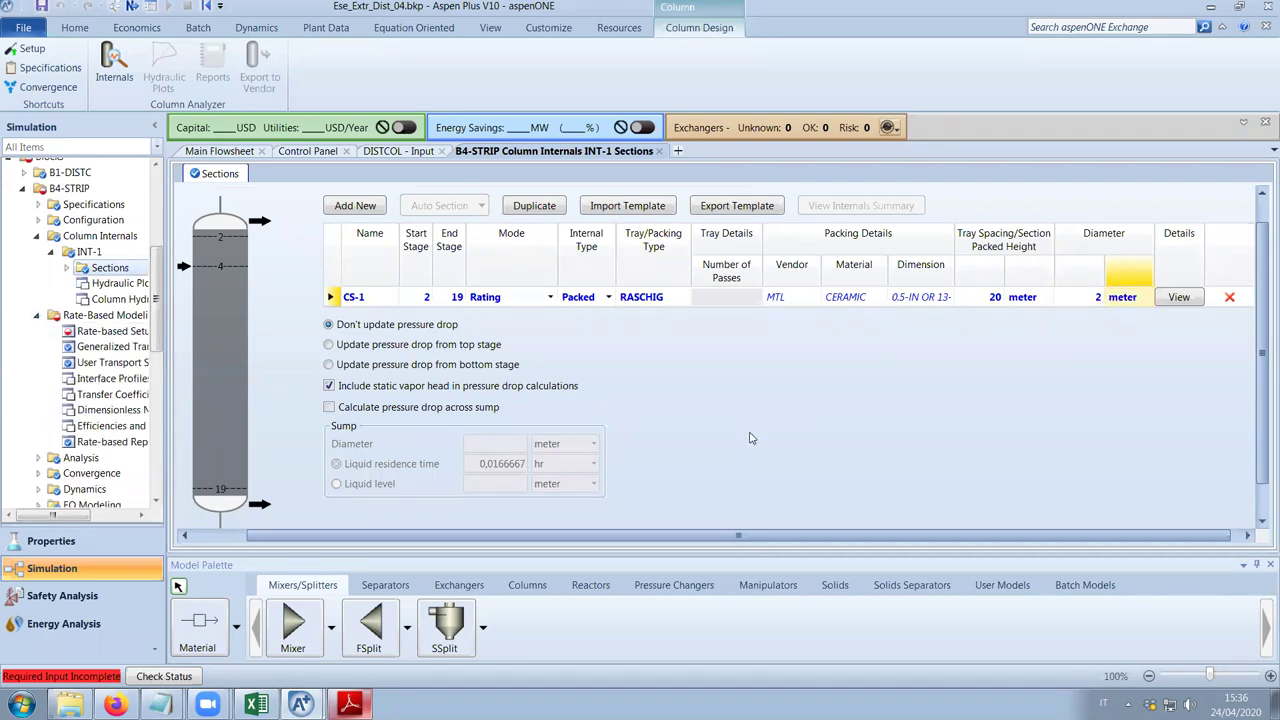
# Try NORTON and GLITSCH as the packing vendor of section CS-1 and review the ring dimensions offered.
pyautogui.click(806, 298)
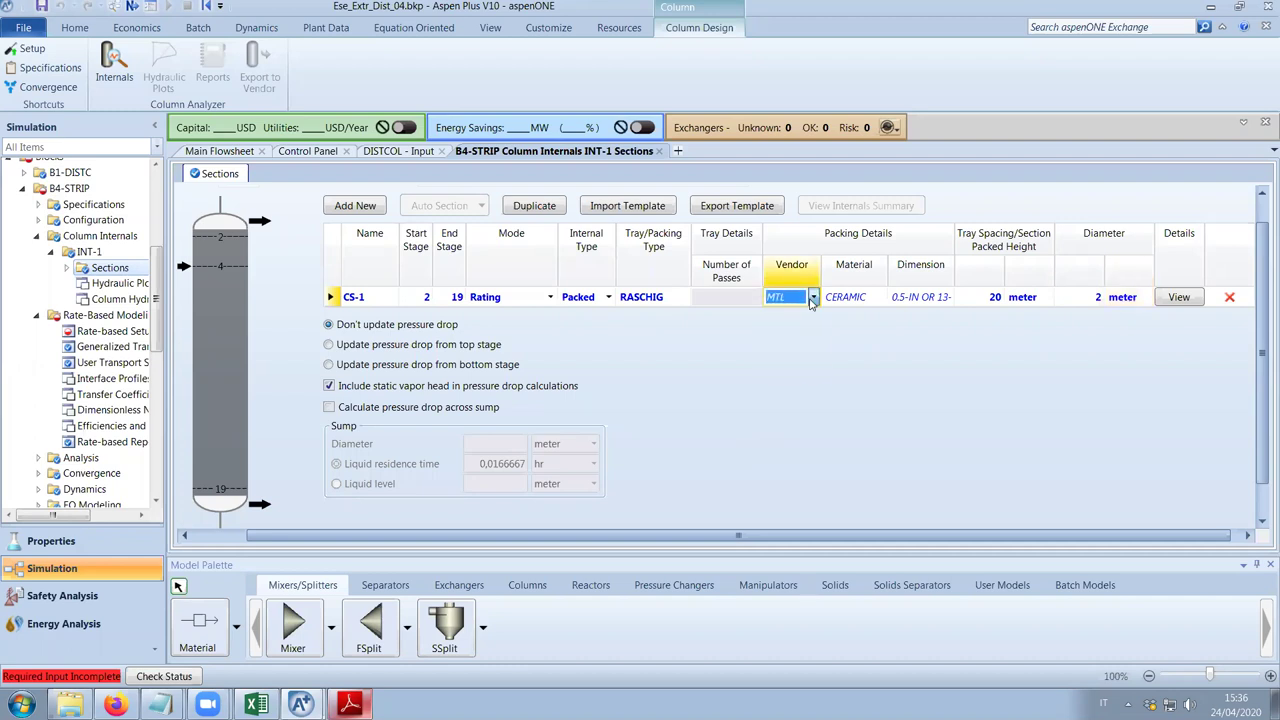
pyautogui.click(813, 297)
pyautogui.click(794, 330)
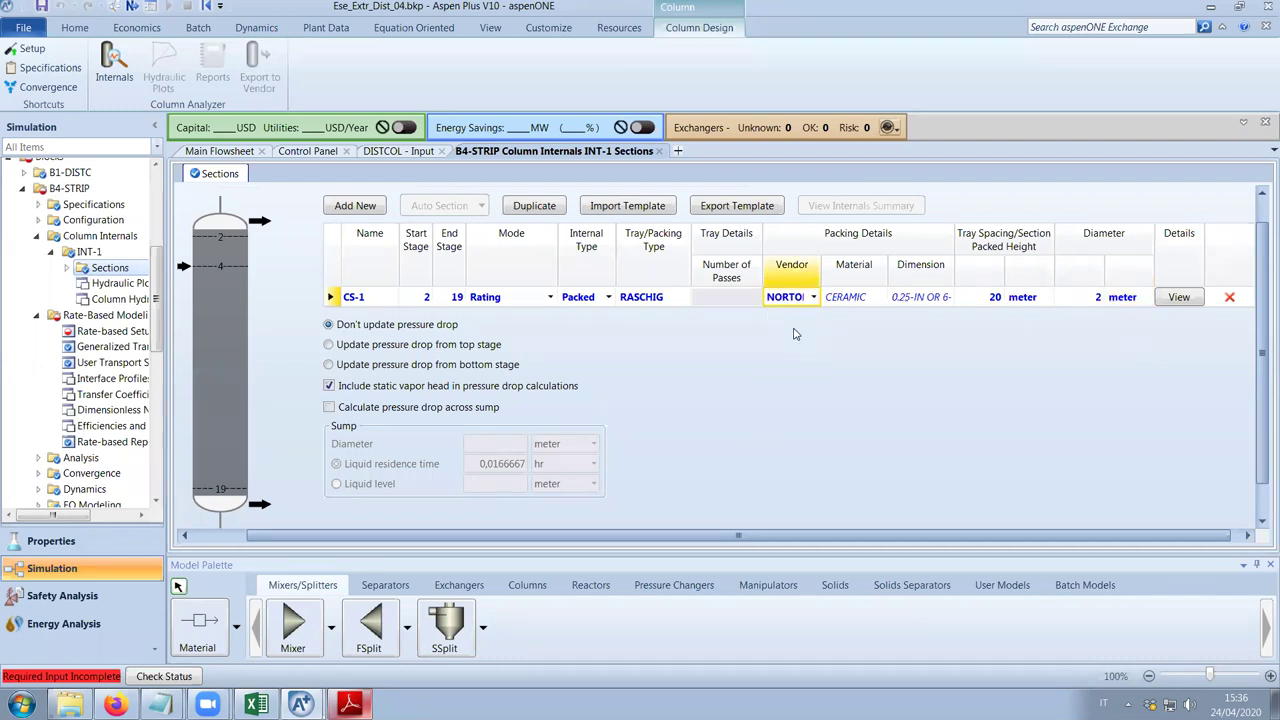
pyautogui.click(946, 297)
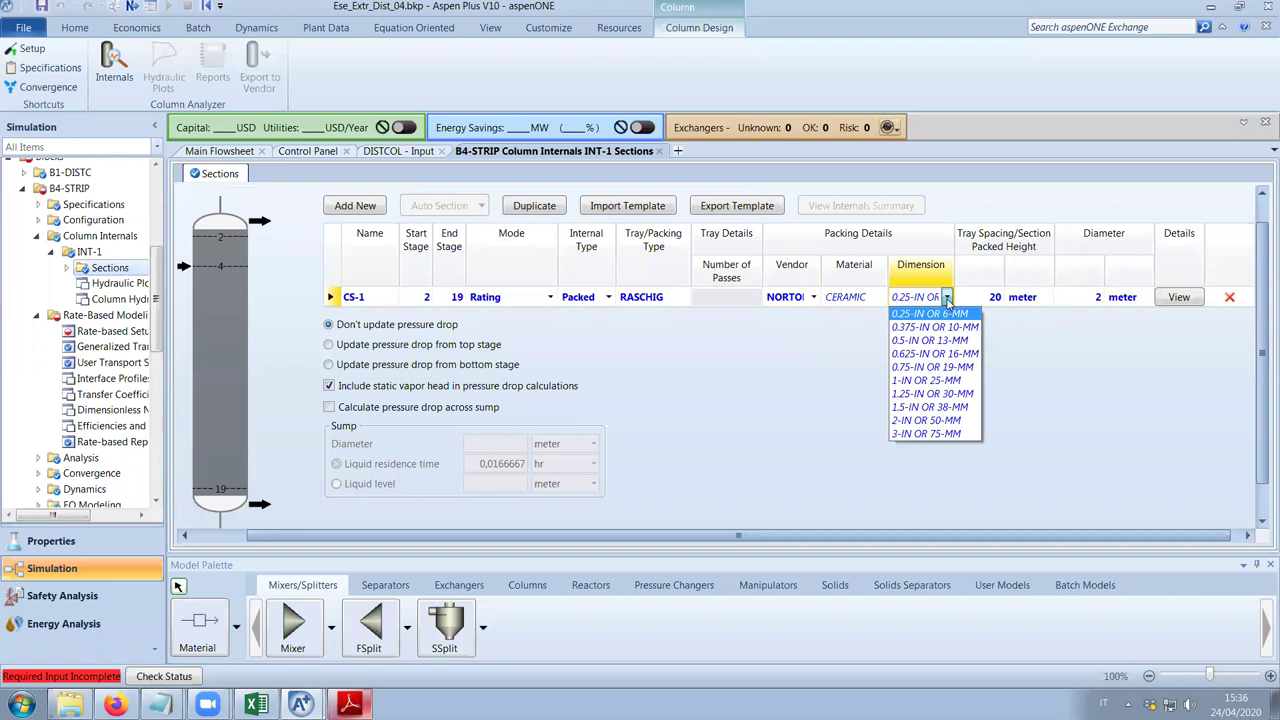
pyautogui.click(948, 311)
pyautogui.click(813, 297)
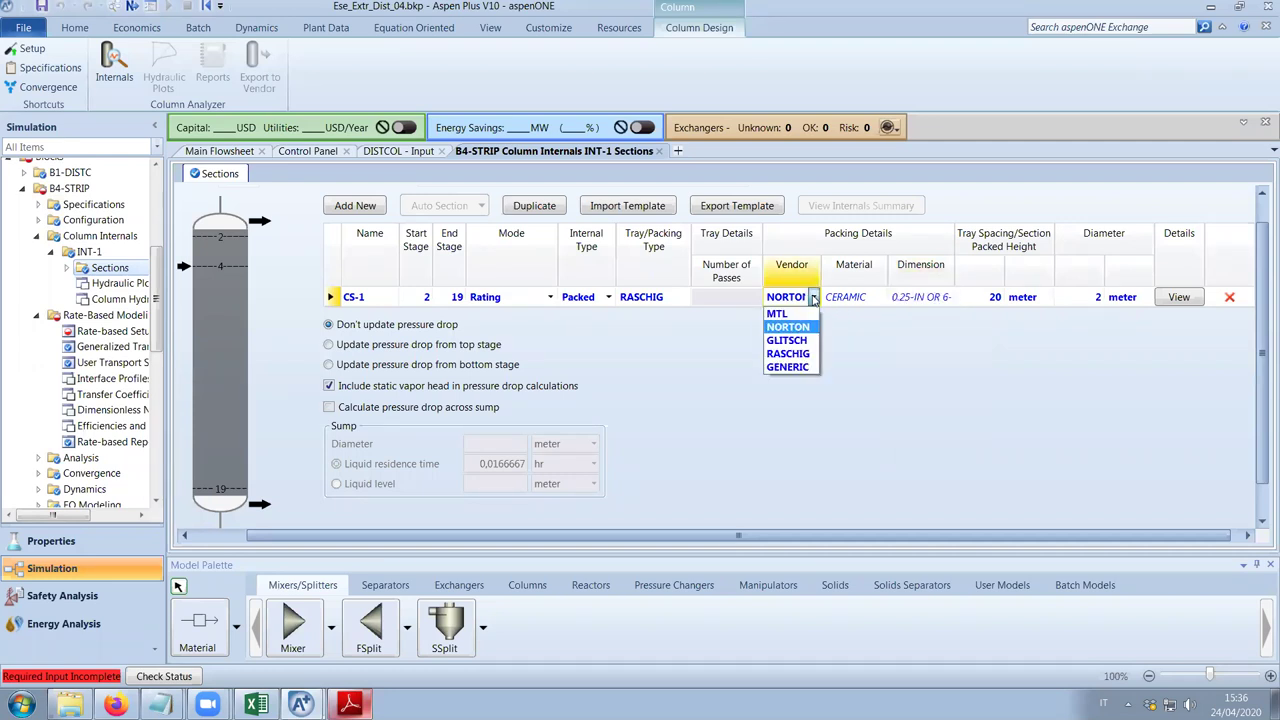
pyautogui.click(787, 340)
pyautogui.click(948, 302)
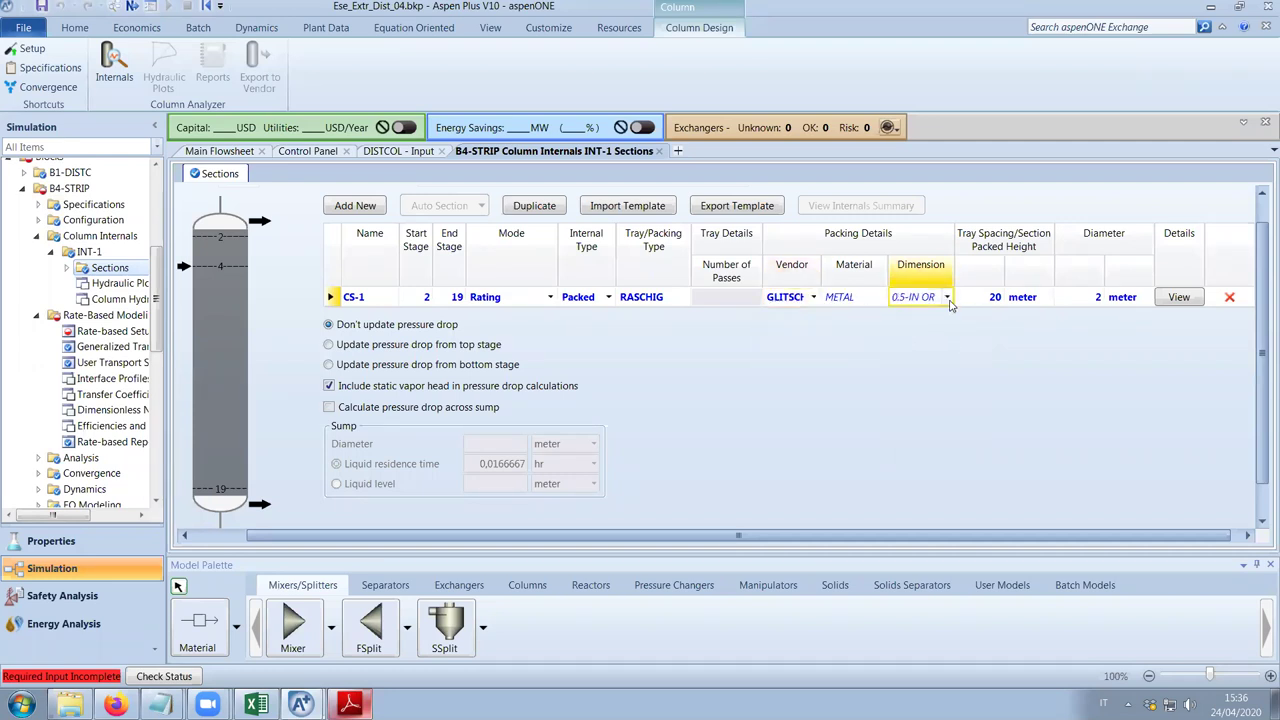
# Choose NORTON as the packing vendor with the 0.25-IN OR 6-MM dimension for section CS-1.
pyautogui.click(813, 297)
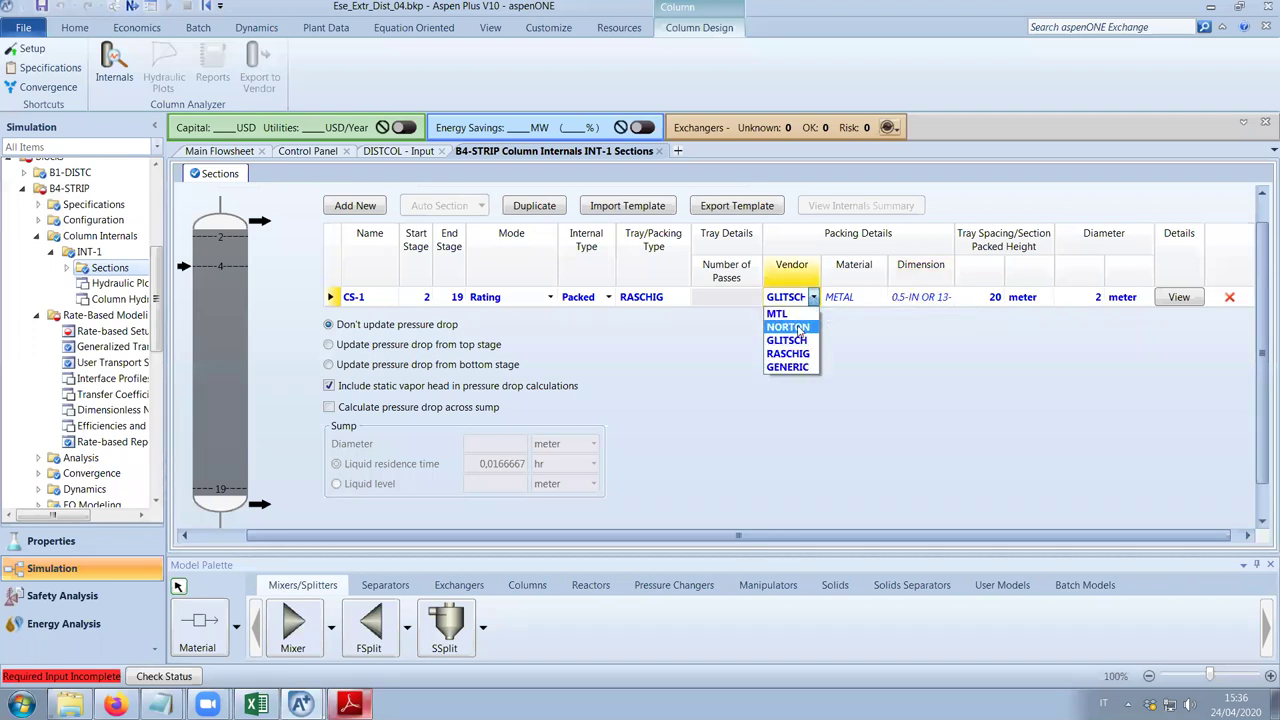
pyautogui.click(788, 327)
pyautogui.click(946, 297)
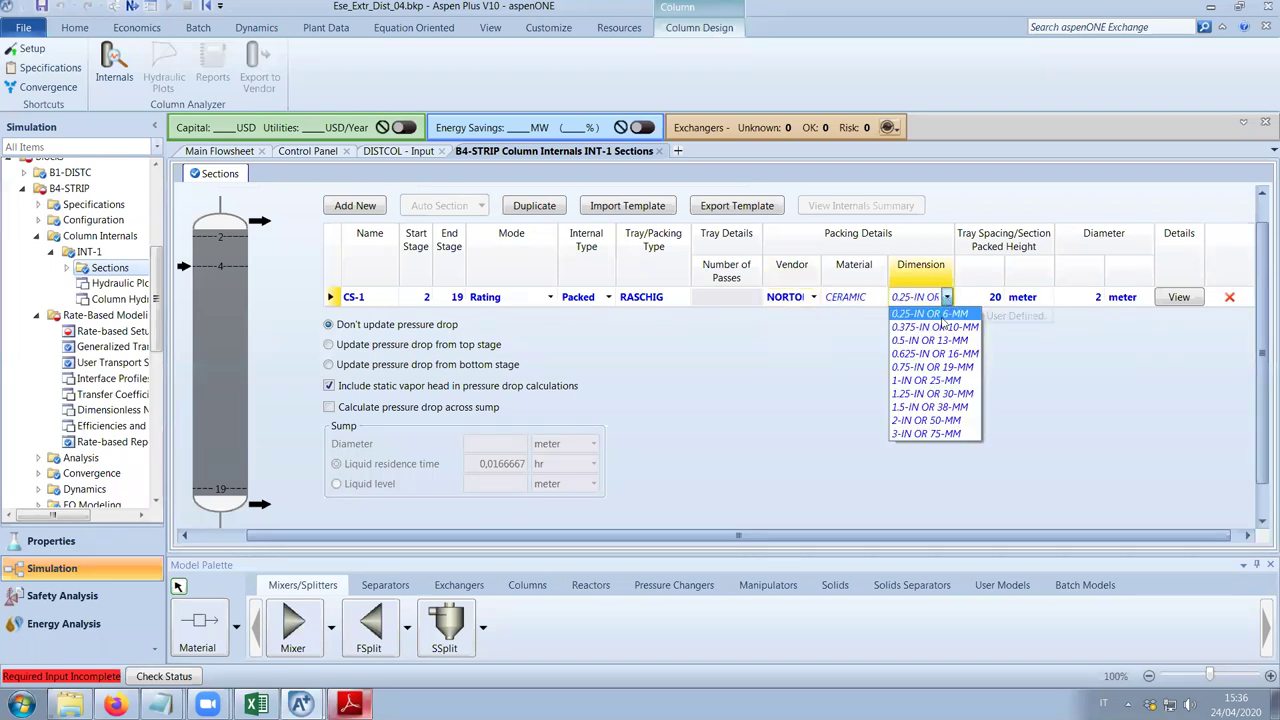
pyautogui.click(942, 316)
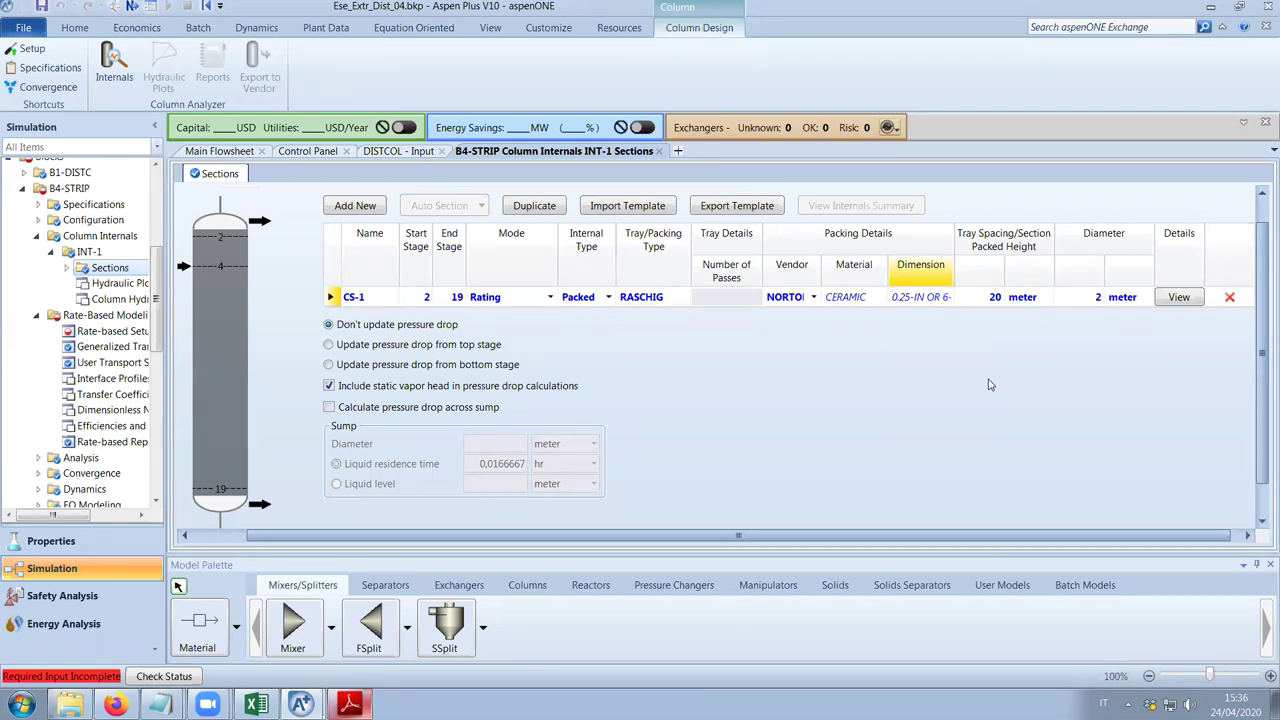
# Recheck the Raschig ring material and nominal size in the glycerol paper, and return to Aspen Plus.
pyautogui.click(349, 704)
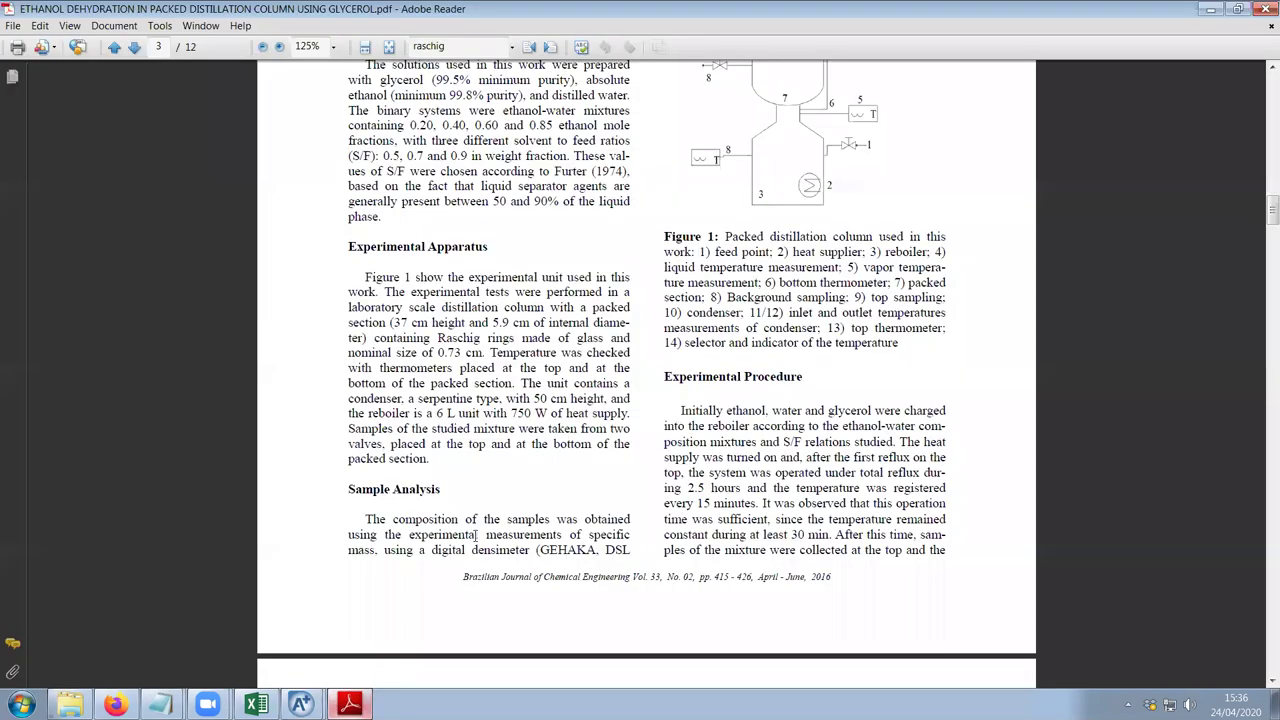
pyautogui.moveTo(577, 339); pyautogui.dragTo(605, 340)
pyautogui.click(1210, 8)
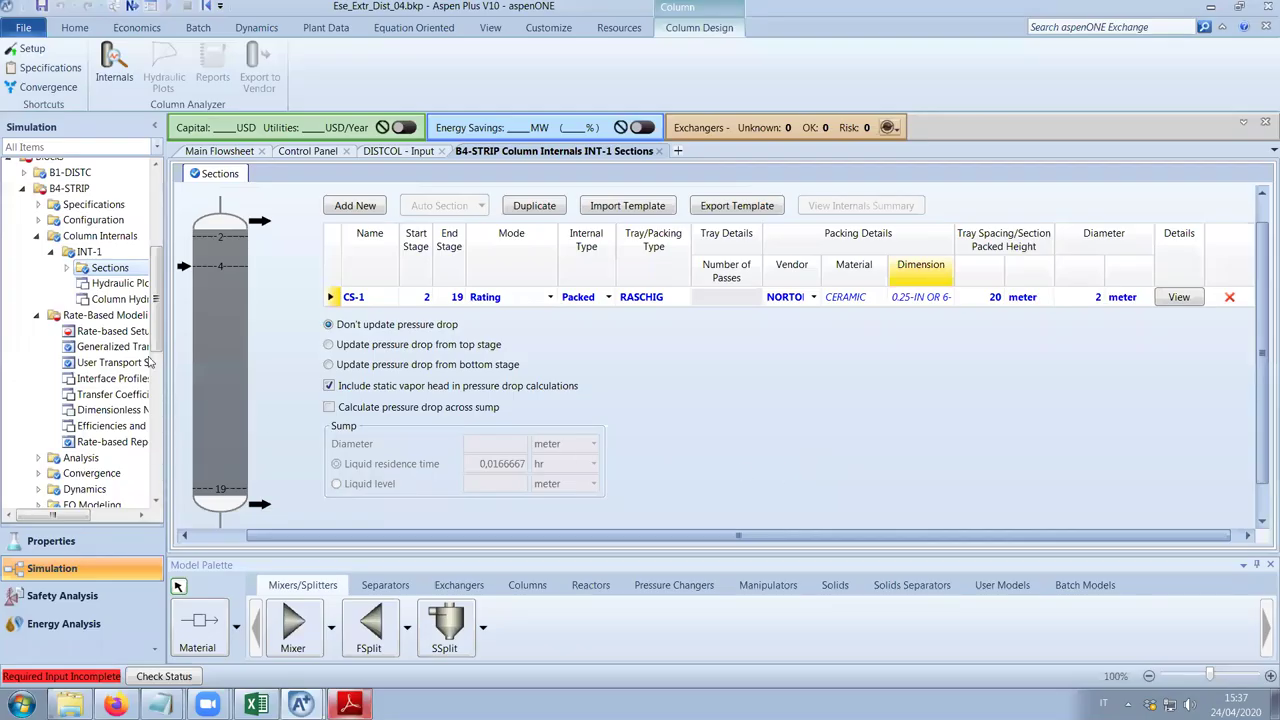
# Enable the rate-based calculation for section CS-1 in the B4-STRIP rate-based setup.
pyautogui.click(110, 336)
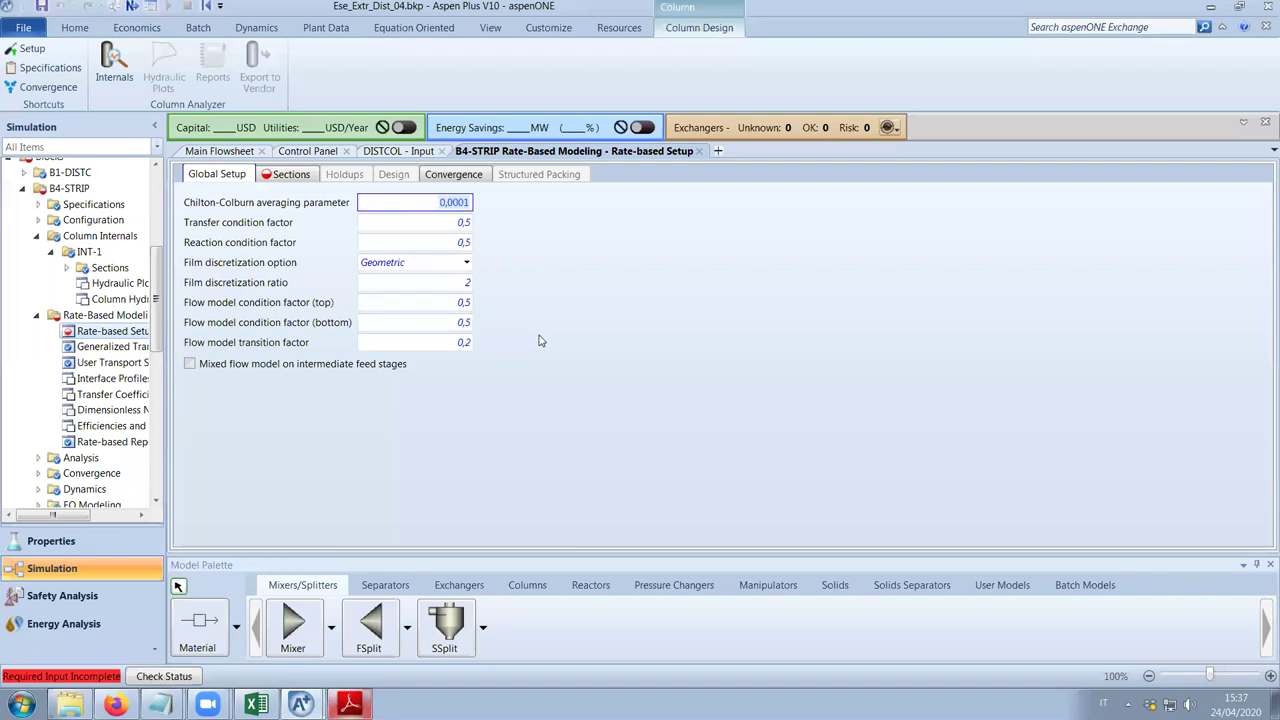
pyautogui.click(294, 176)
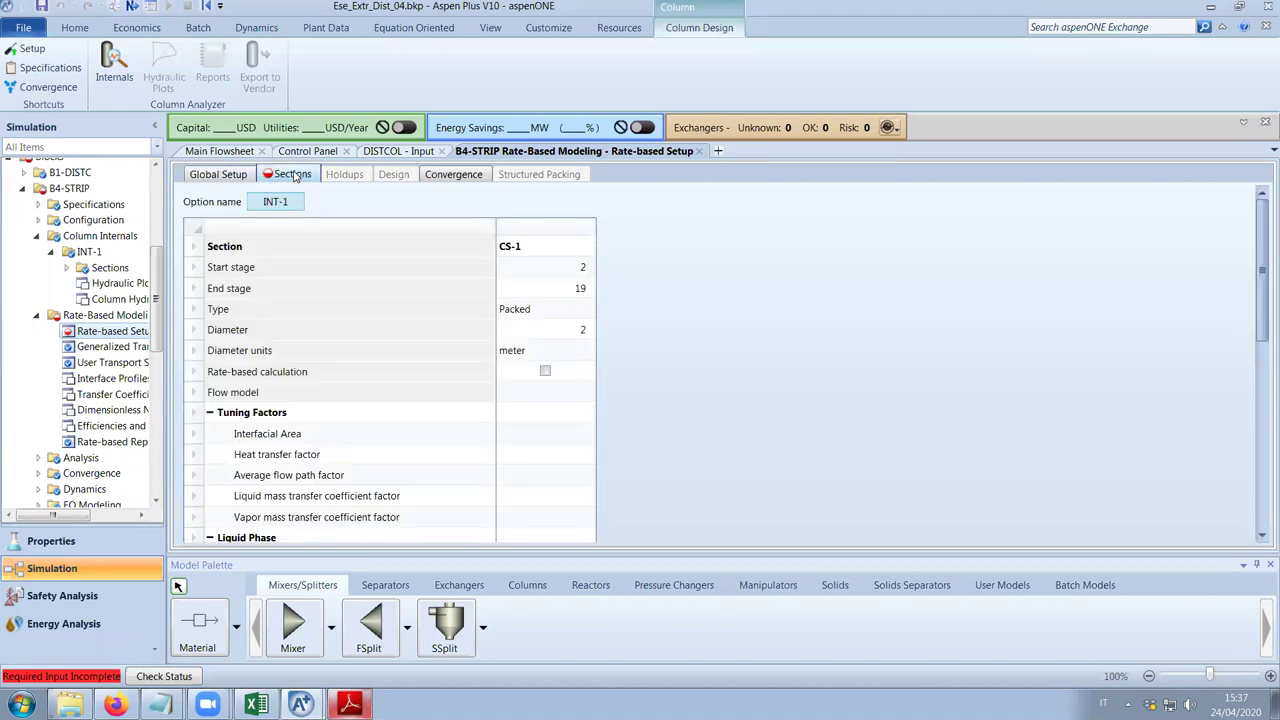
pyautogui.click(545, 371)
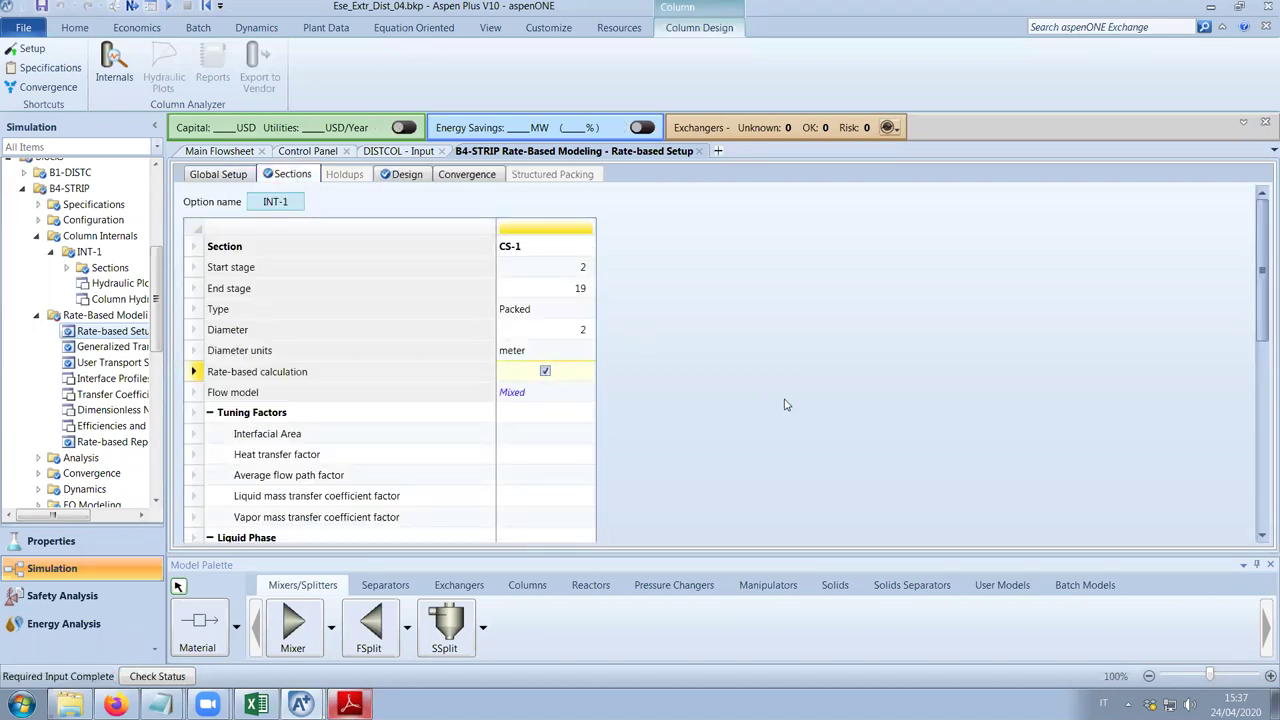
pyautogui.scroll(-1, 785, 404)
pyautogui.scroll(-3, 785, 402)
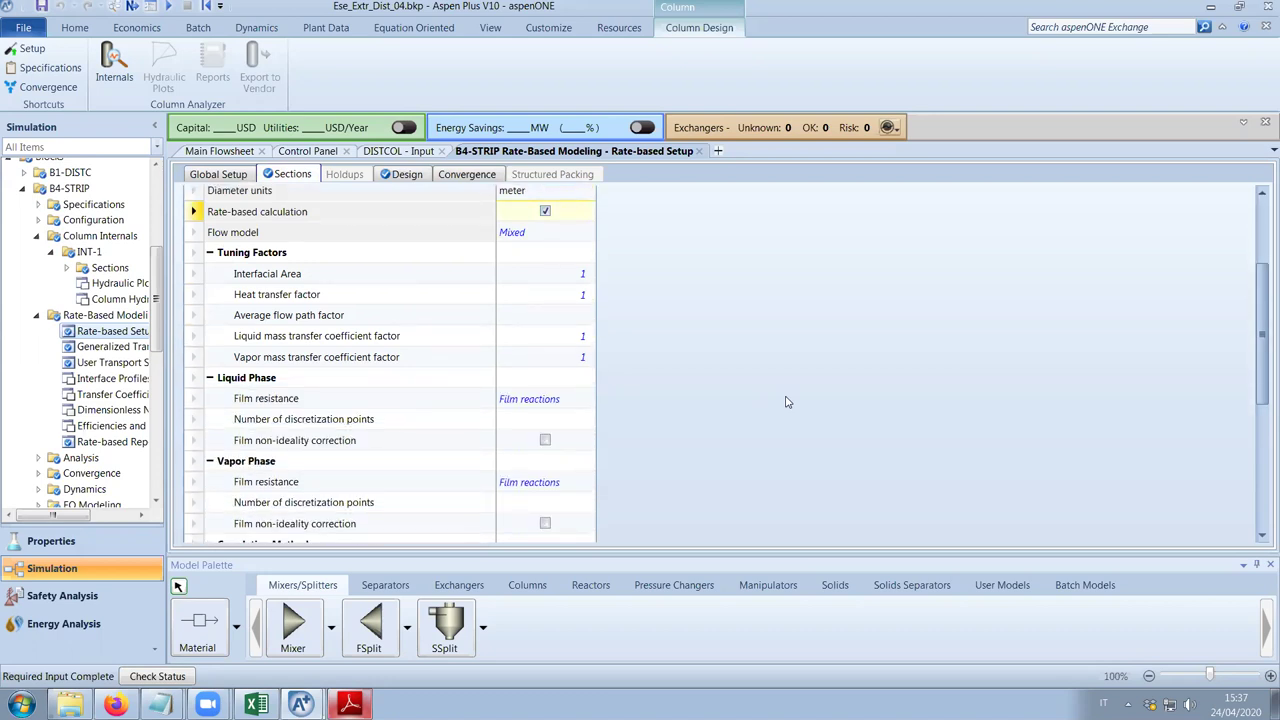
# Turn on design mode to calculate the column diameter for section CS-1, with base stage 10.
pyautogui.click(401, 175)
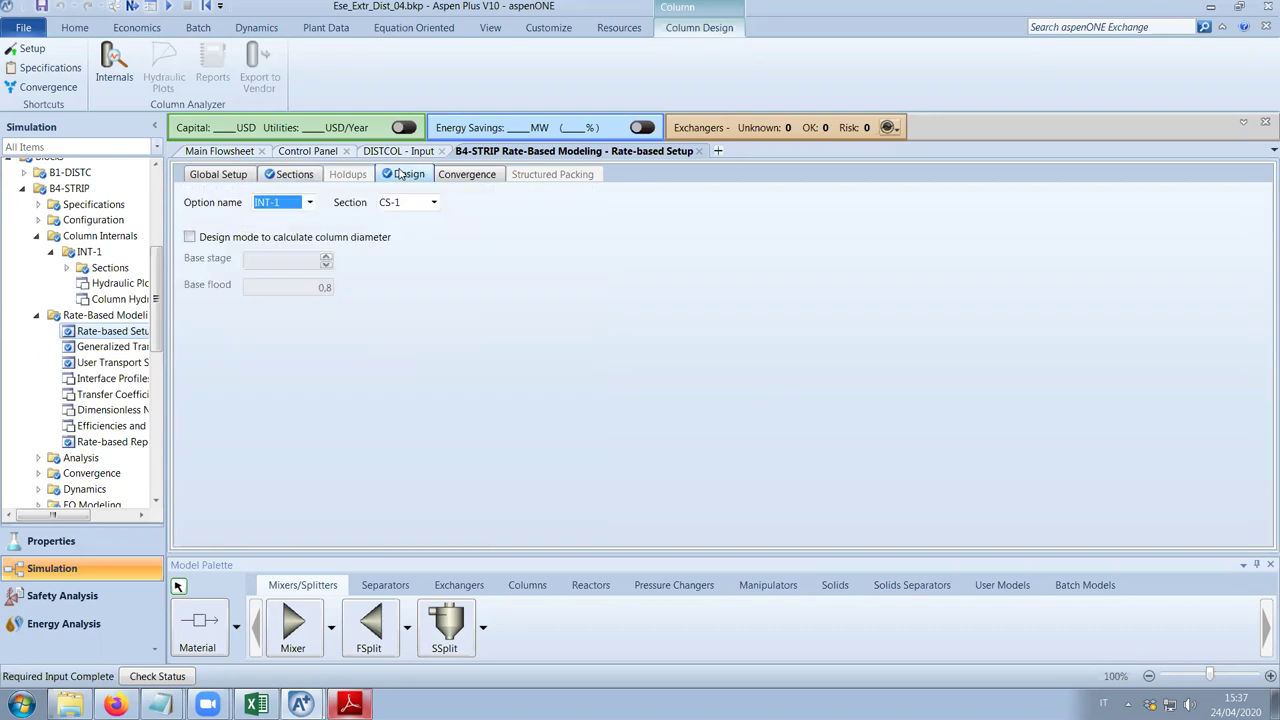
pyautogui.click(245, 240)
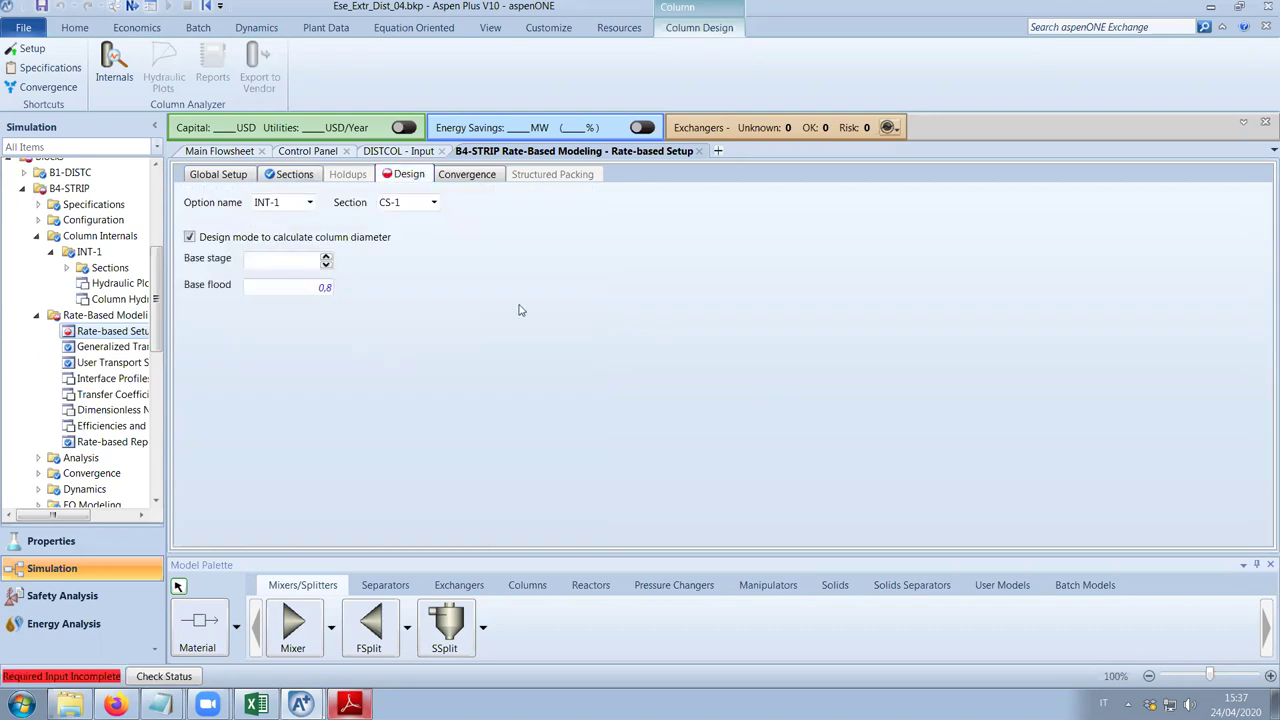
pyautogui.click(285, 260)
pyautogui.write('10')
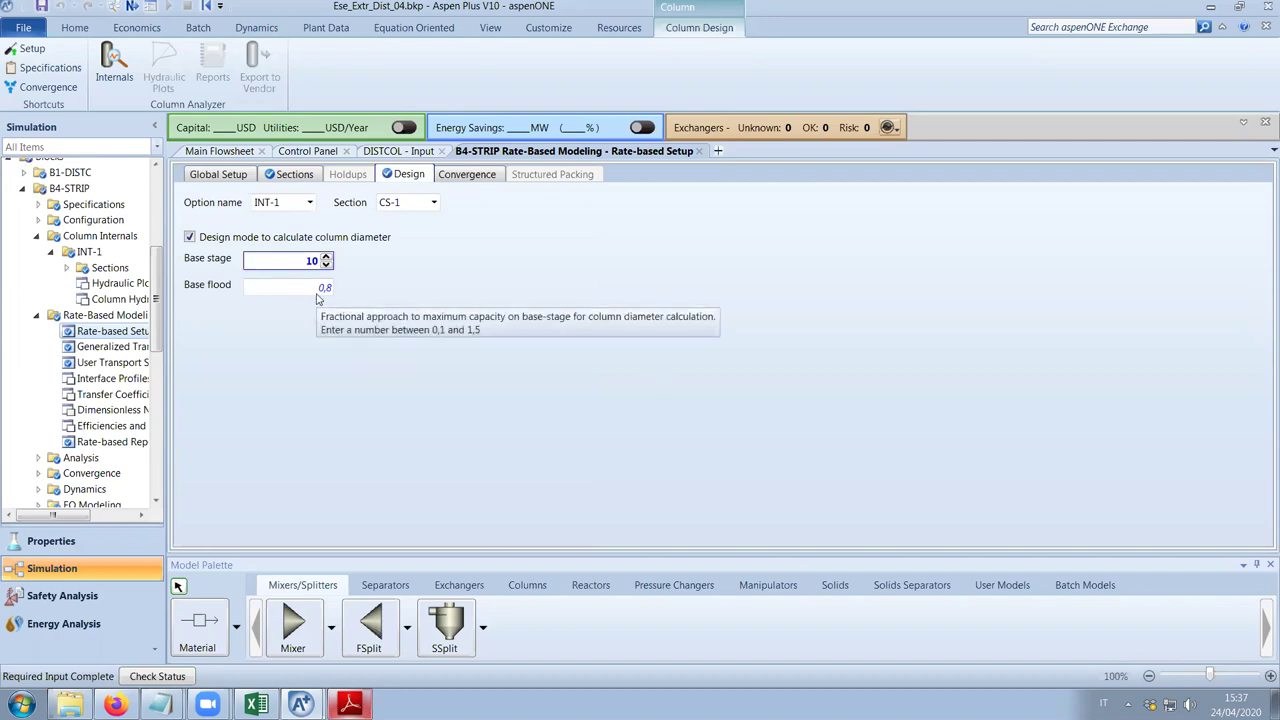
# Set the film resistance of both the liquid and vapor phases in section CS-1 to Consider film.
pyautogui.click(293, 177)
pyautogui.scroll(-2, 740, 440)
pyautogui.scroll(-5, 740, 440)
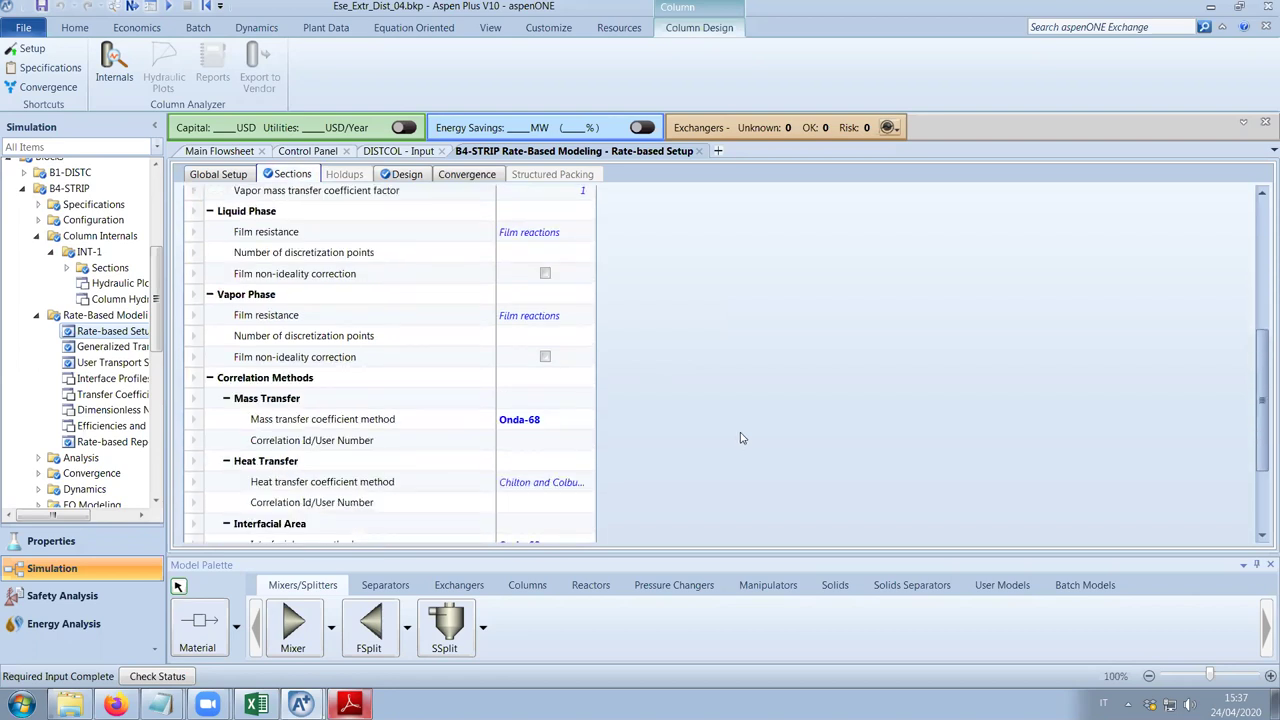
pyautogui.scroll(5, 740, 440)
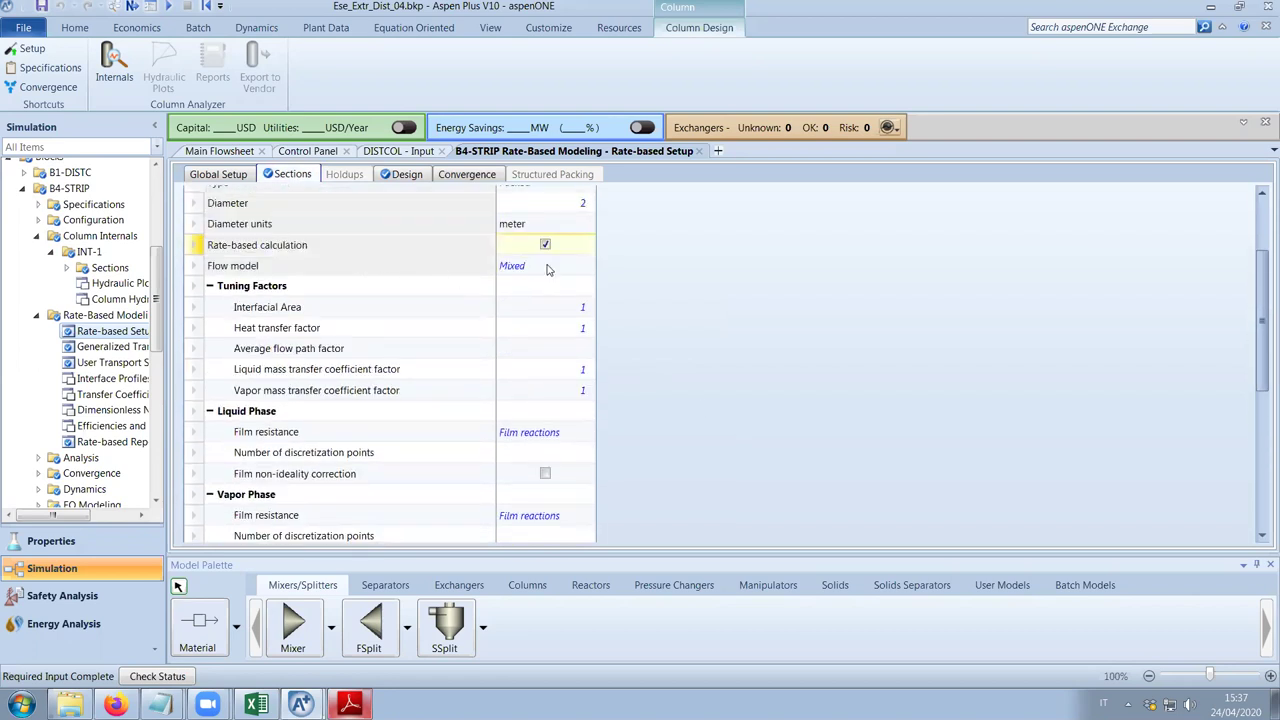
pyautogui.moveTo(547, 269)
pyautogui.scroll(-4, 749, 437)
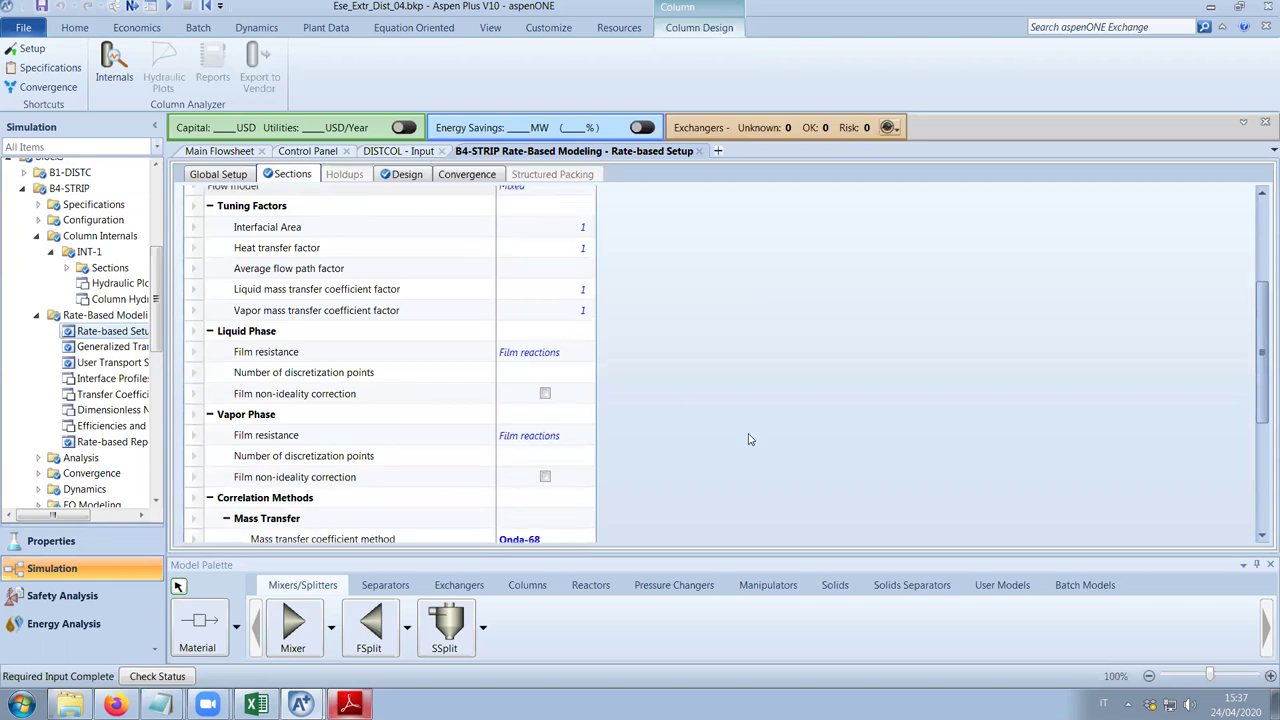
pyautogui.click(579, 274)
pyautogui.click(587, 274)
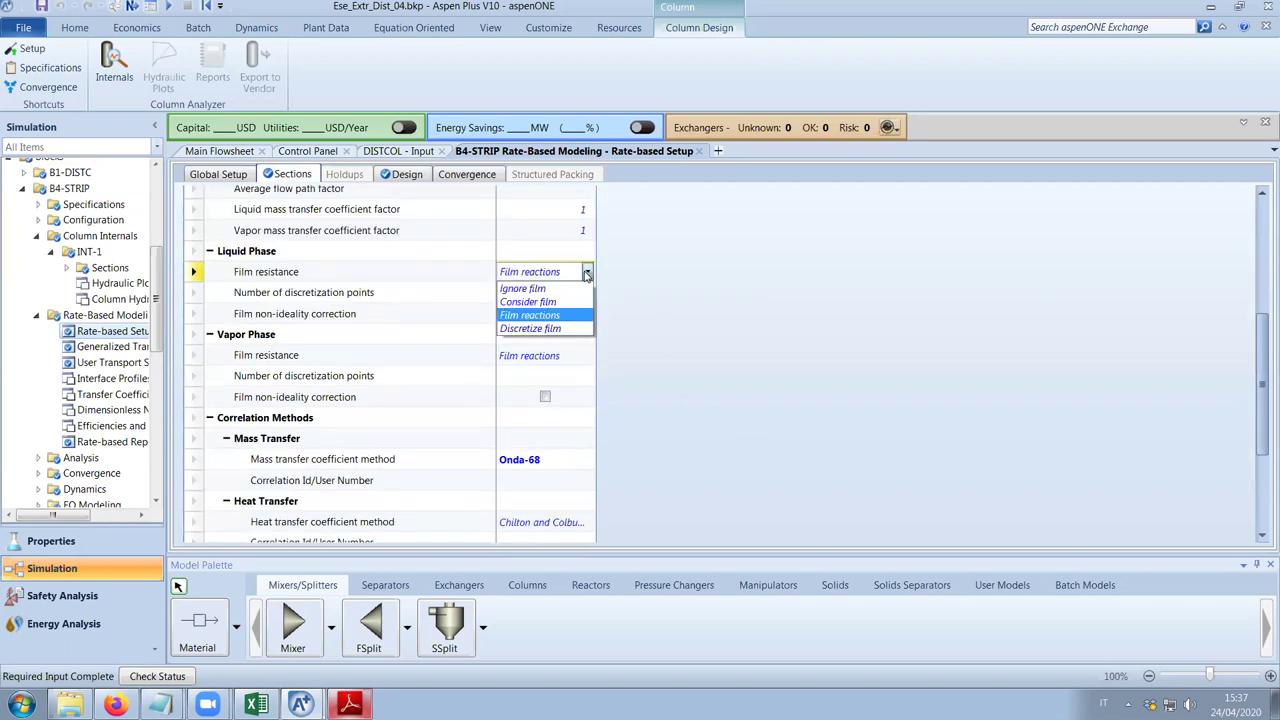
pyautogui.click(560, 301)
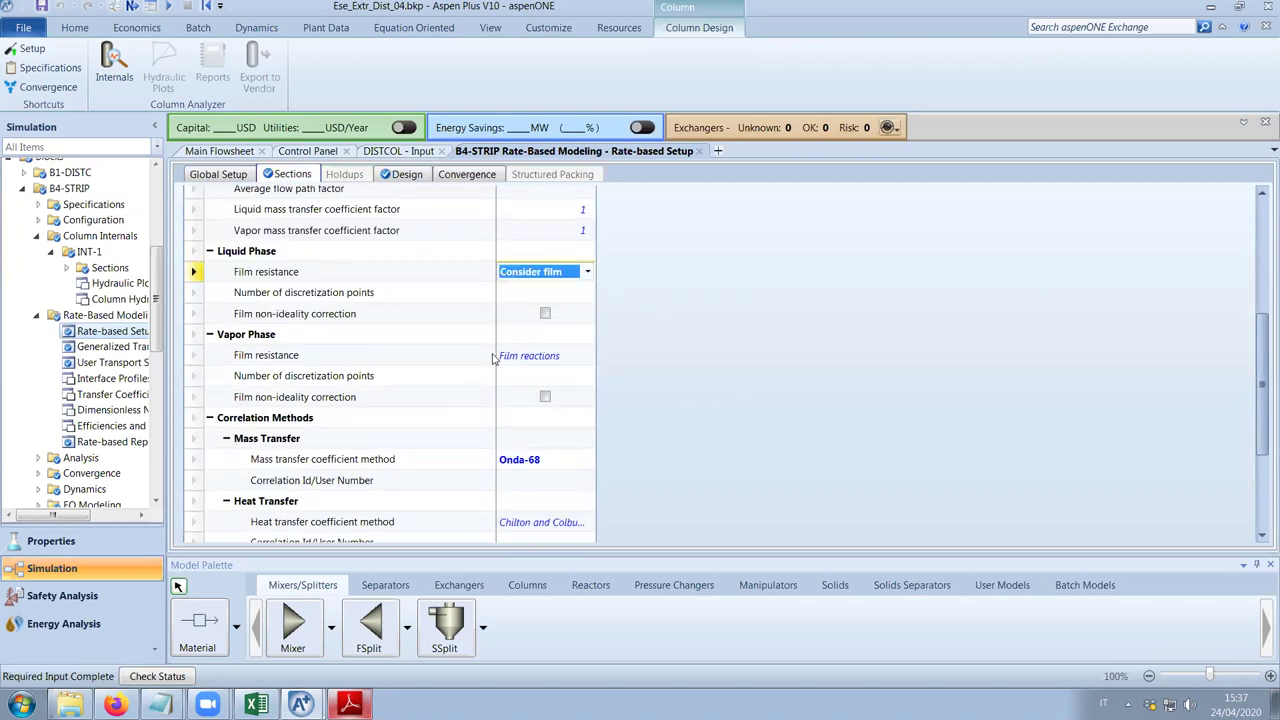
pyautogui.click(583, 356)
pyautogui.click(587, 355)
pyautogui.click(585, 382)
# Review the available mass transfer coefficient and interfacial area correlation methods for section CS-1 without changing the selections.
pyautogui.scroll(-3, 682, 402)
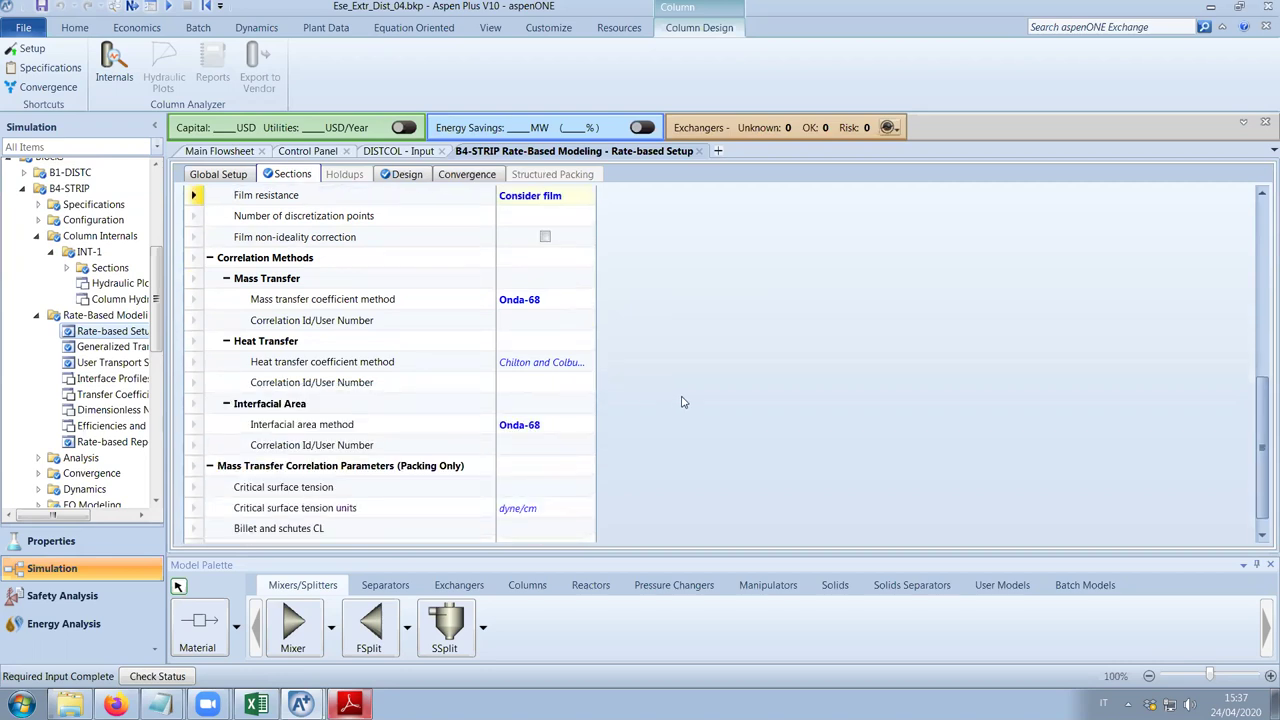
pyautogui.click(581, 310)
pyautogui.click(587, 301)
pyautogui.click(587, 303)
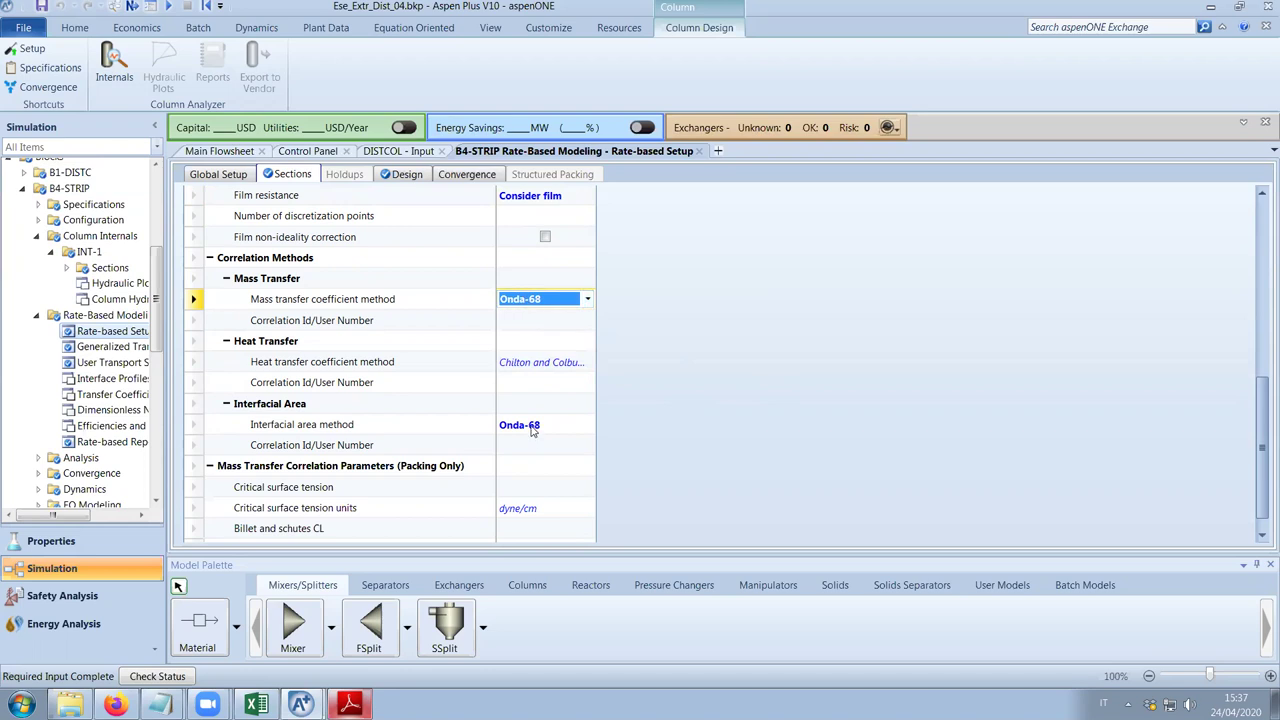
pyautogui.scroll(-1, 696, 421)
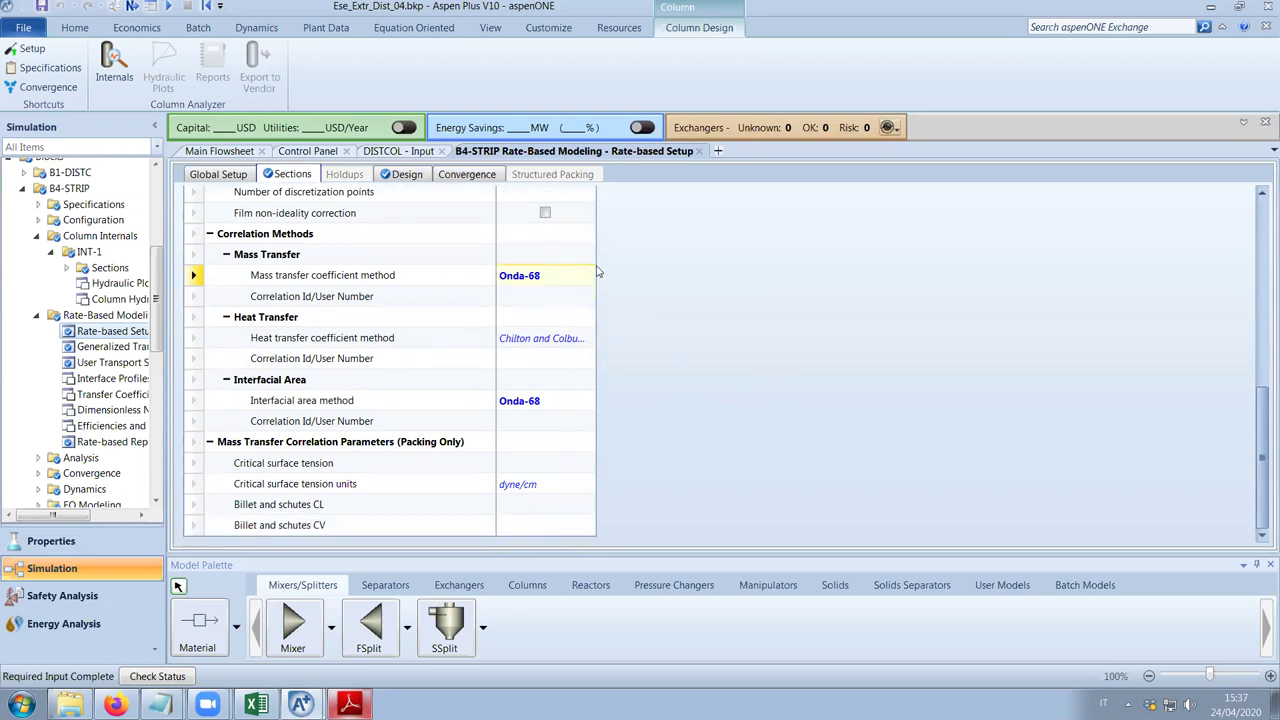
pyautogui.click(587, 275)
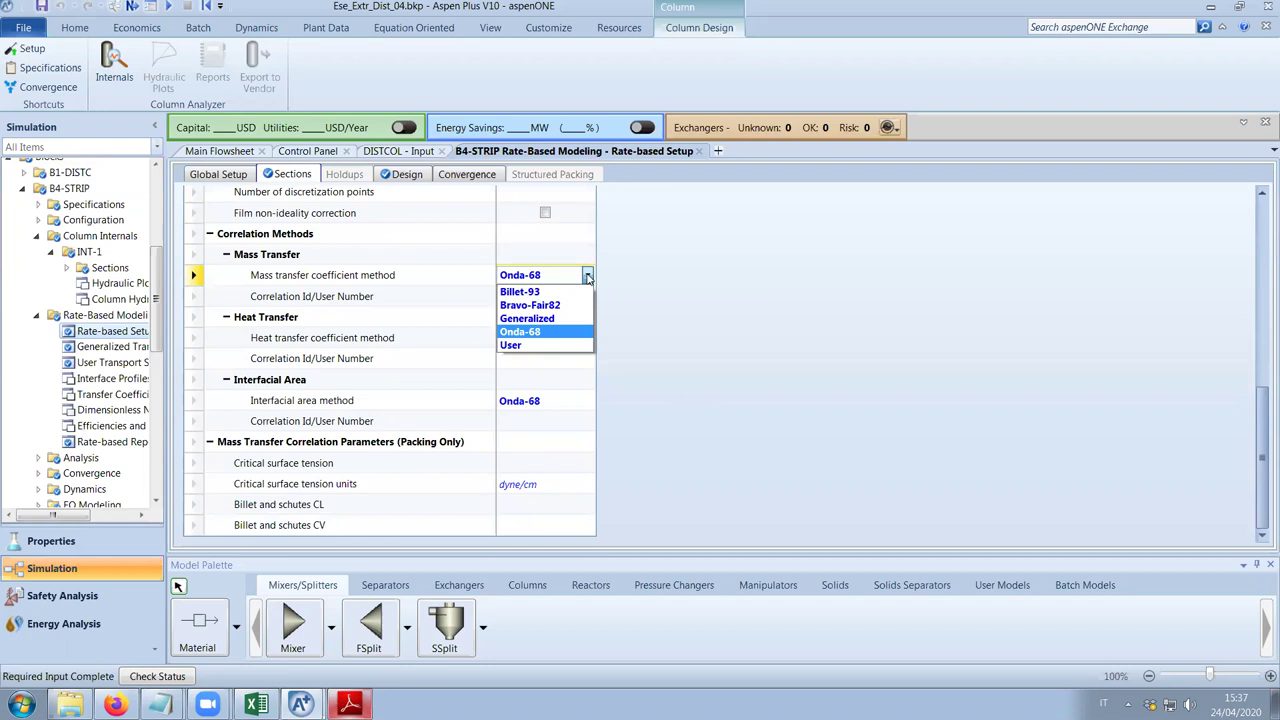
pyautogui.click(587, 275)
pyautogui.click(586, 400)
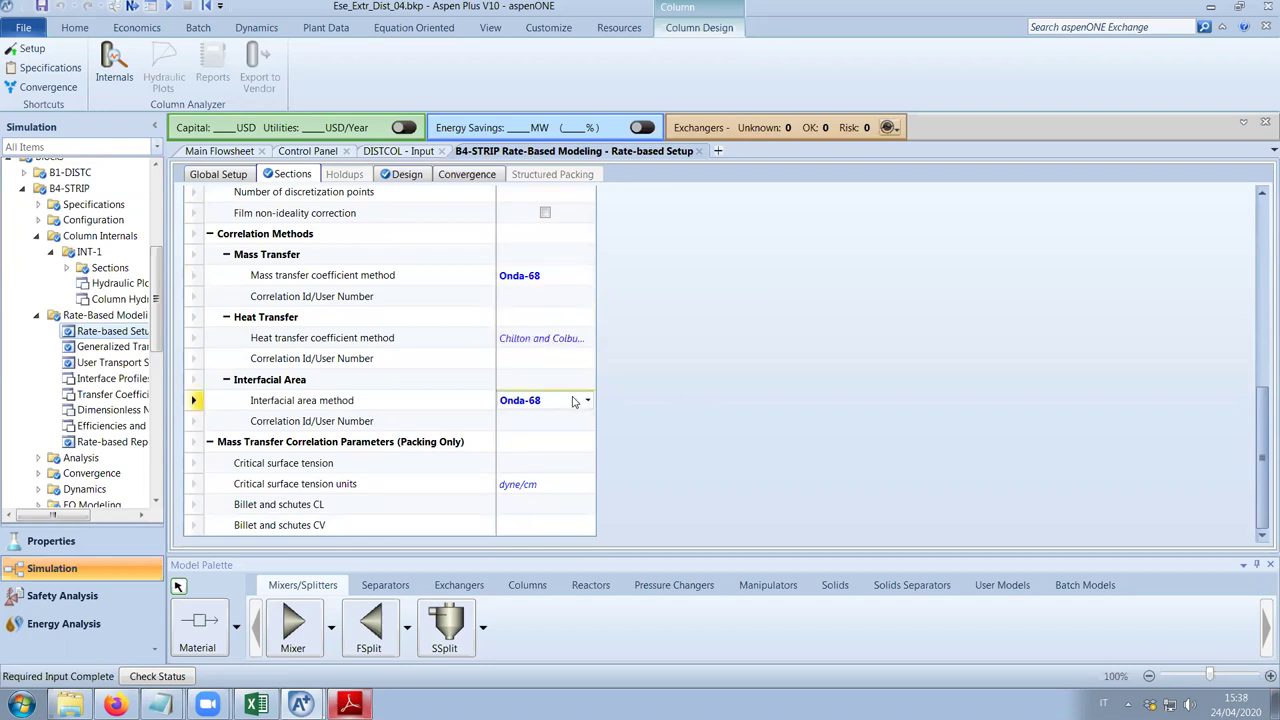
pyautogui.click(587, 400)
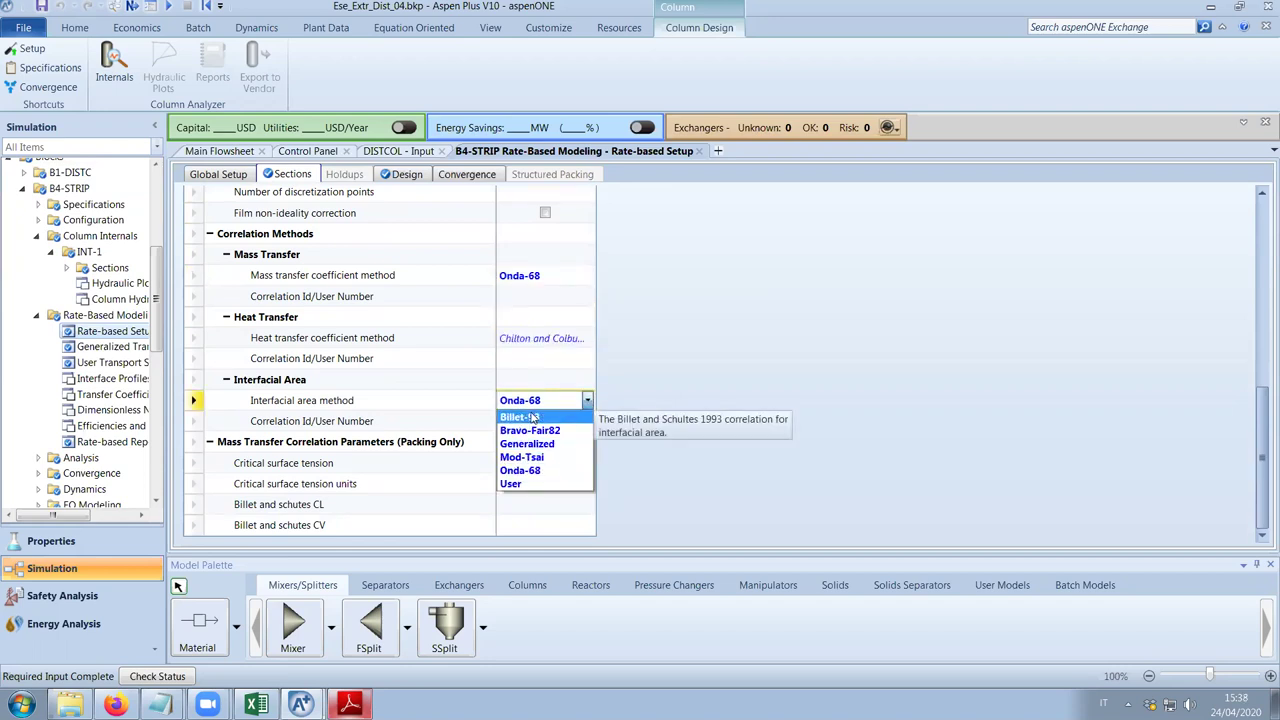
pyautogui.click(864, 391)
pyautogui.scroll(5, 864, 391)
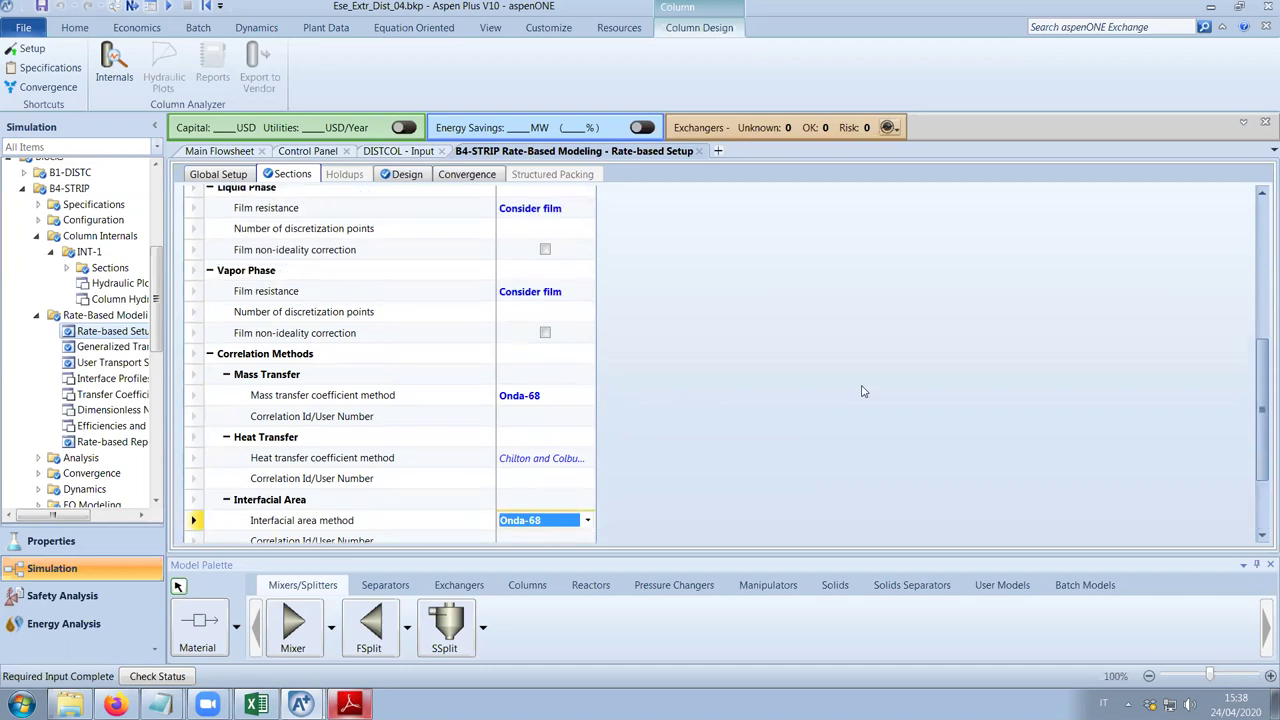
pyautogui.scroll(-5, 864, 391)
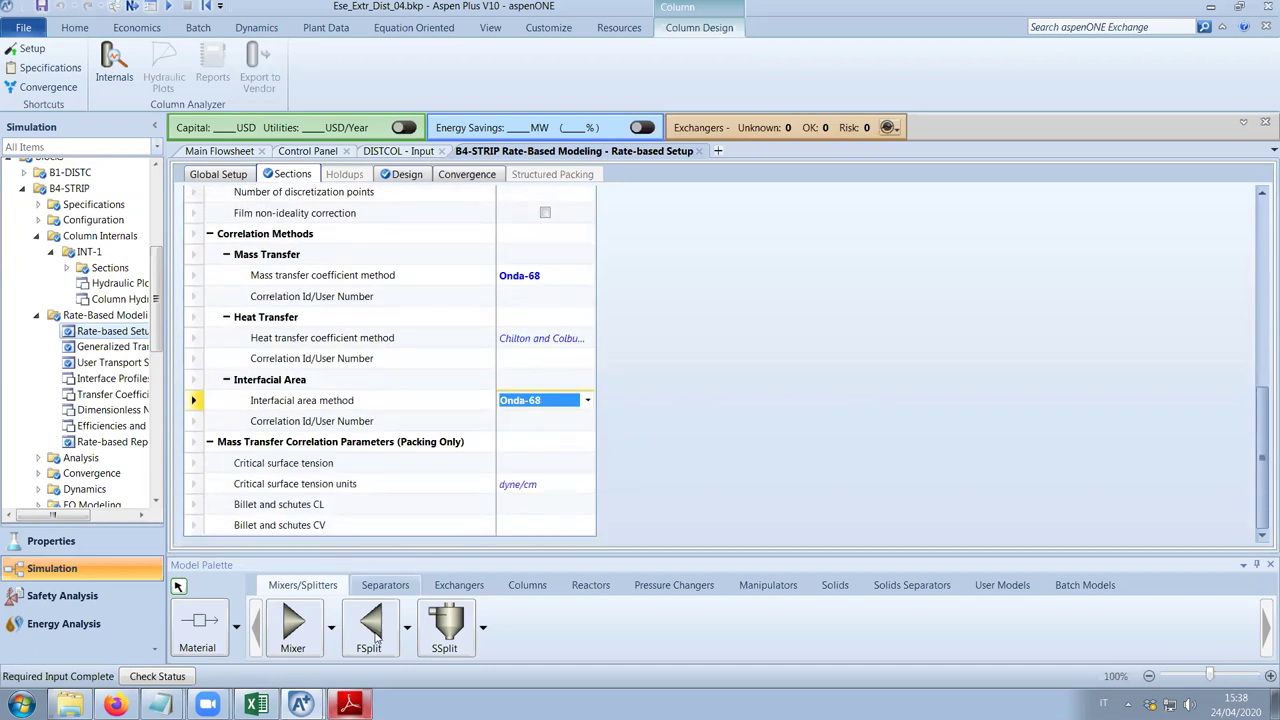
# Switch to the ethanol dehydration paper in Adobe Reader and examine its HETP tables for the Onda, Bolles and Fair, and Bravo and Fair correlations.
pyautogui.click(349, 704)
pyautogui.scroll(-10, 656, 483)
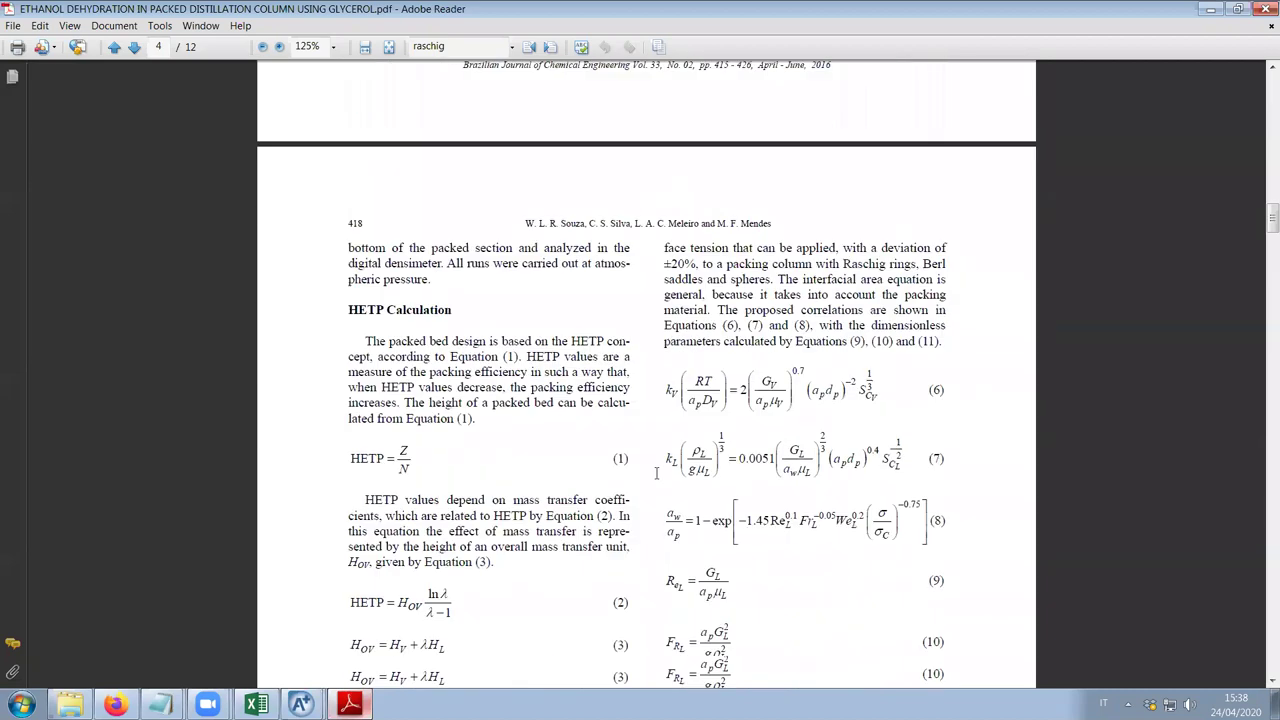
pyautogui.scroll(-15, 1256, 350)
pyautogui.scroll(-15, 1254, 415)
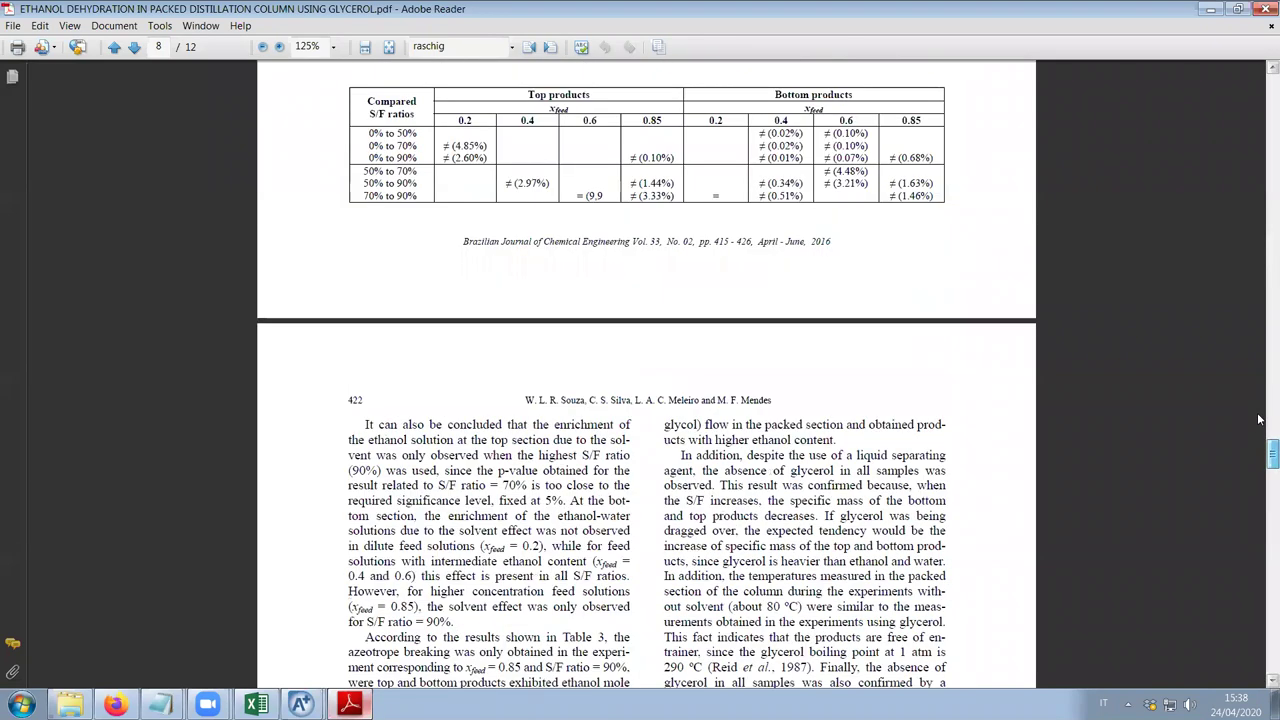
pyautogui.scroll(10, 1260, 390)
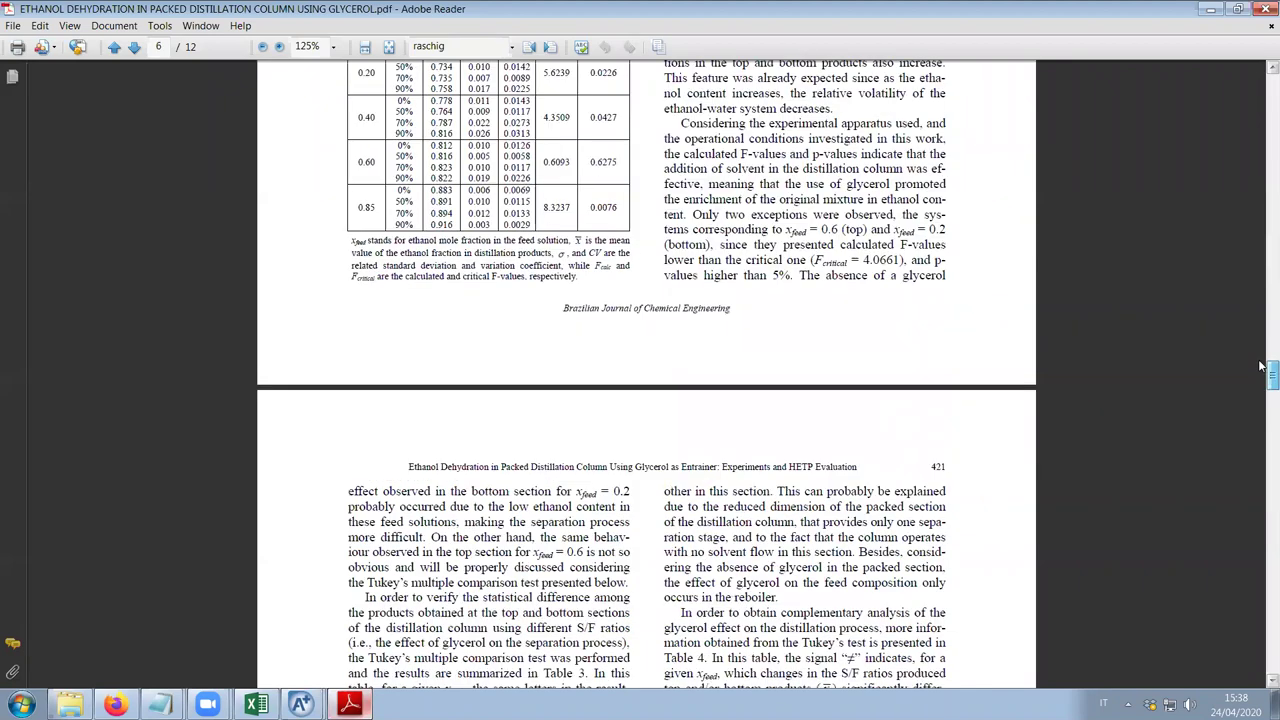
pyautogui.scroll(3, 1262, 366)
pyautogui.scroll(-1, 1260, 366)
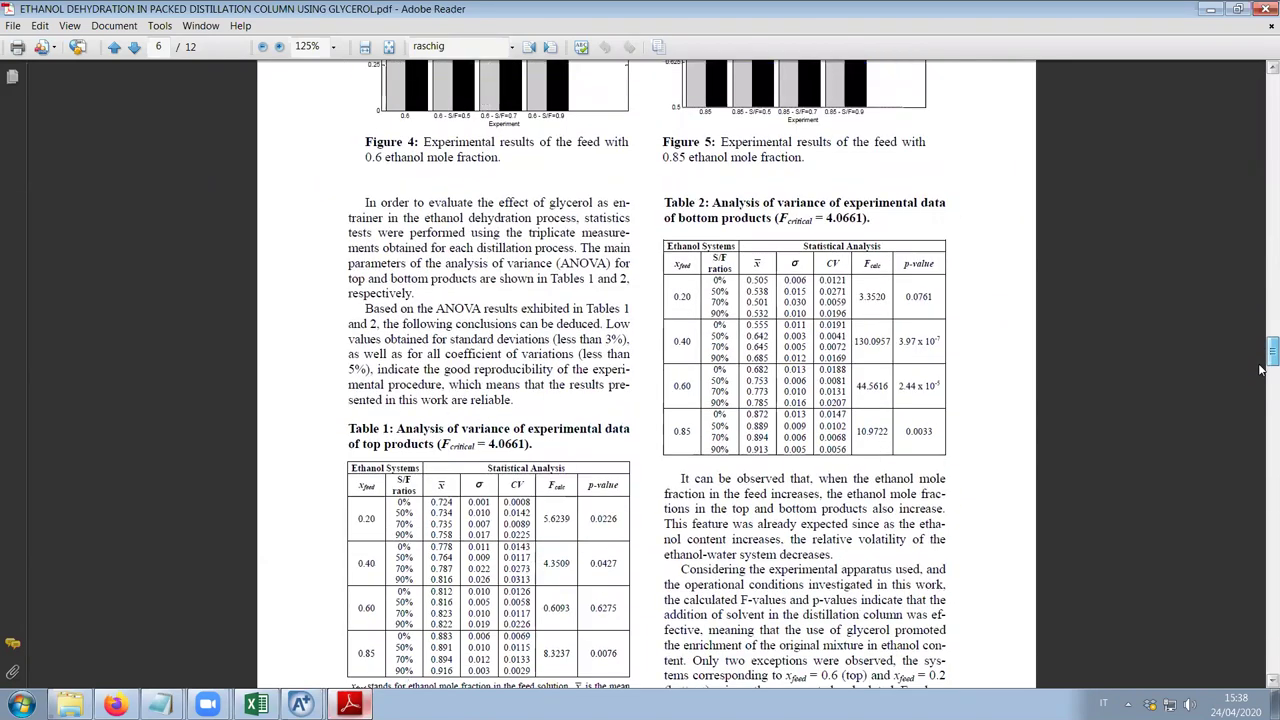
pyautogui.scroll(-10, 1260, 370)
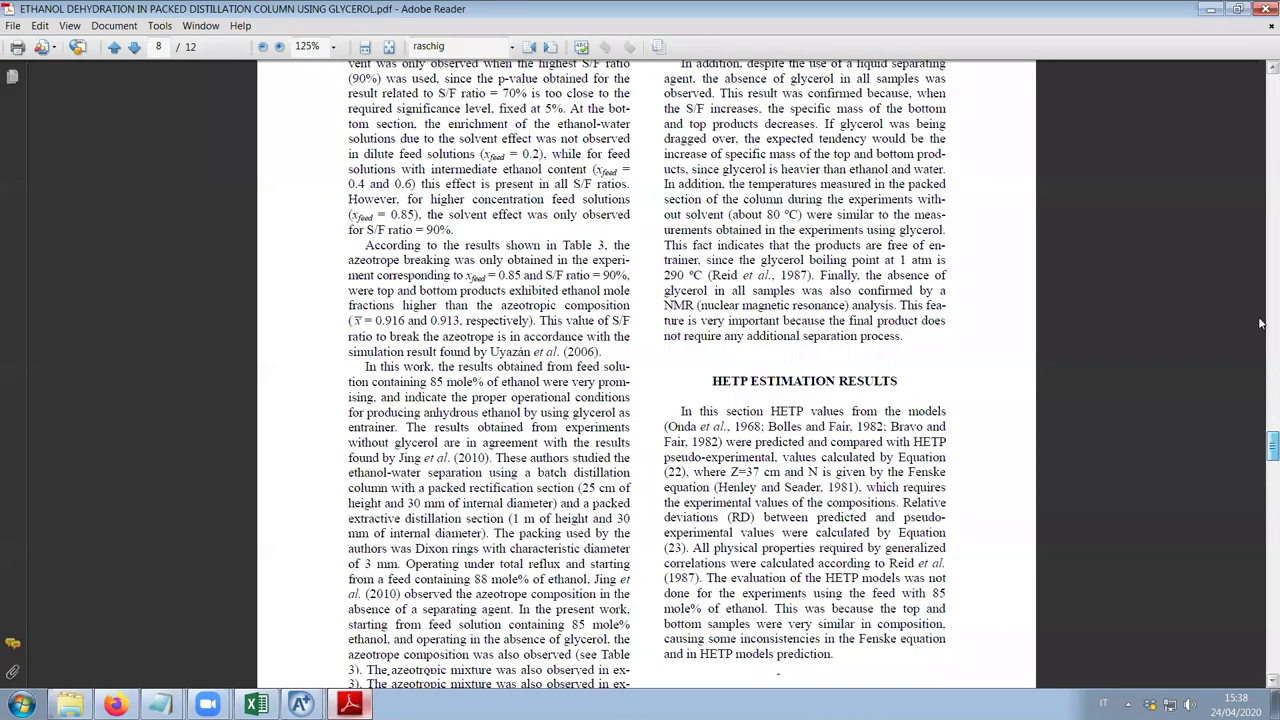
pyautogui.scroll(10, 1260, 340)
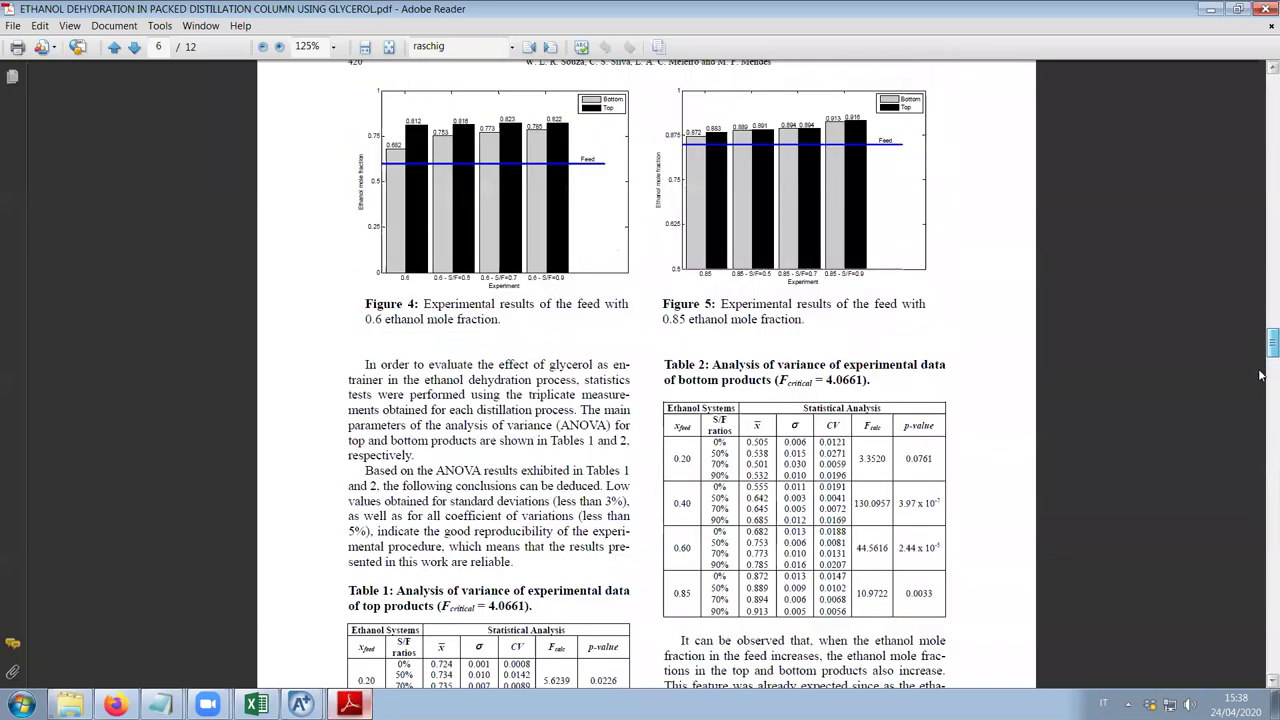
pyautogui.scroll(-3, 1260, 375)
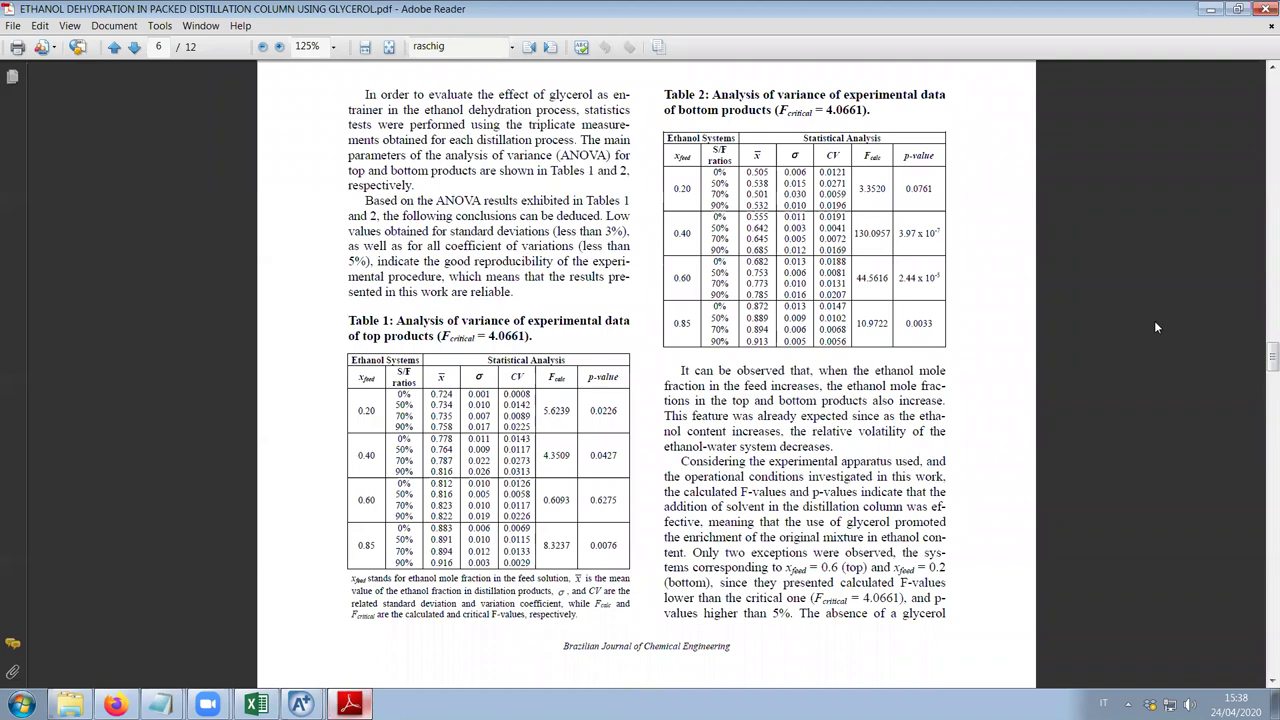
pyautogui.scroll(1, 1155, 327)
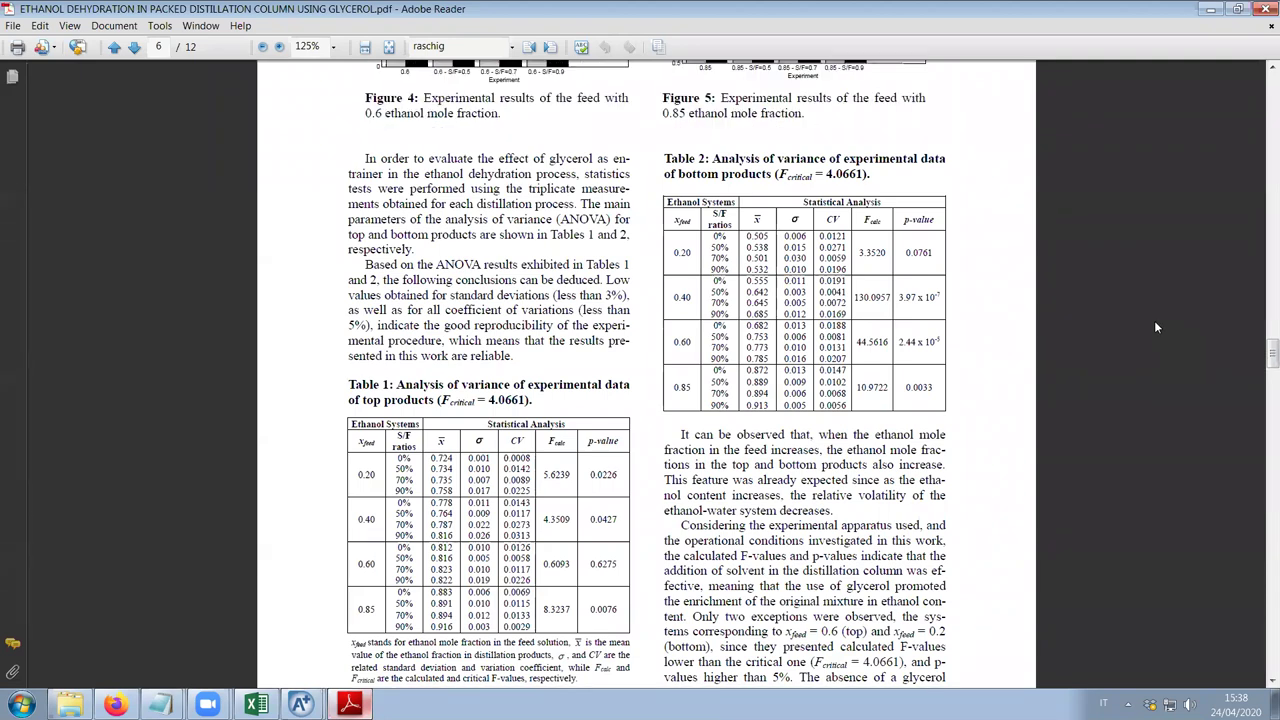
pyautogui.scroll(-2, 1037, 387)
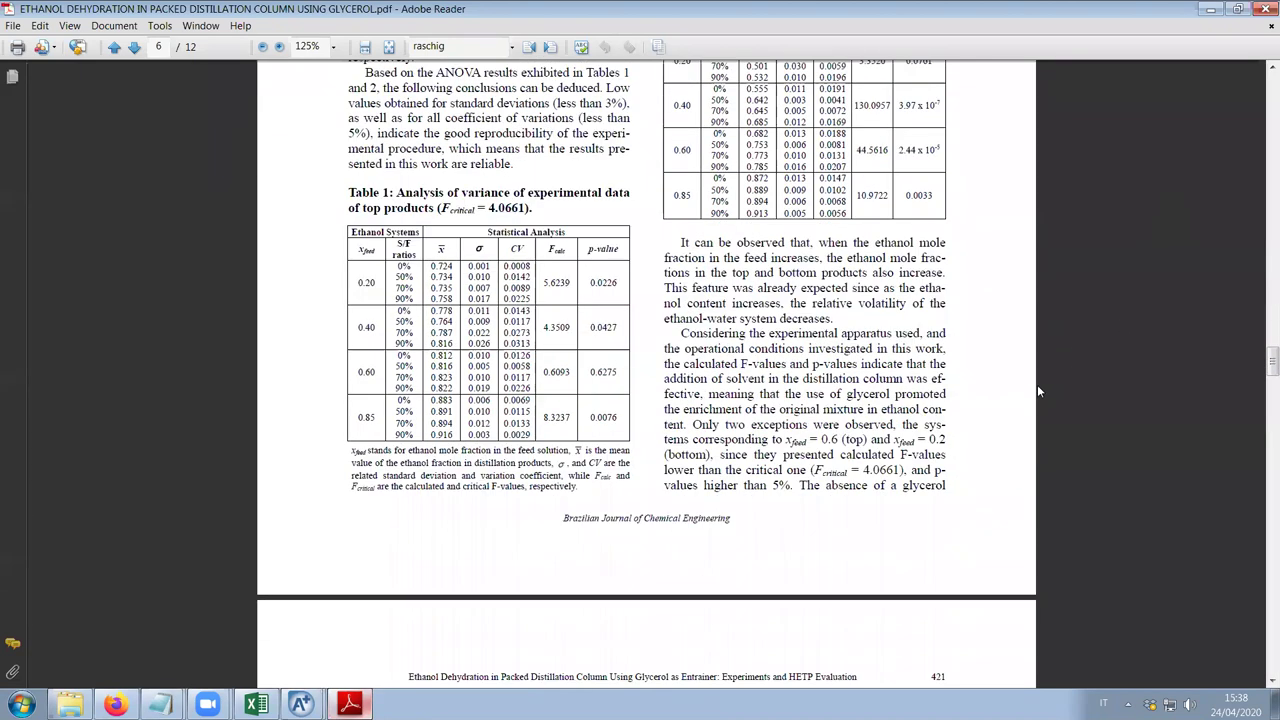
pyautogui.scroll(-7, 1040, 387)
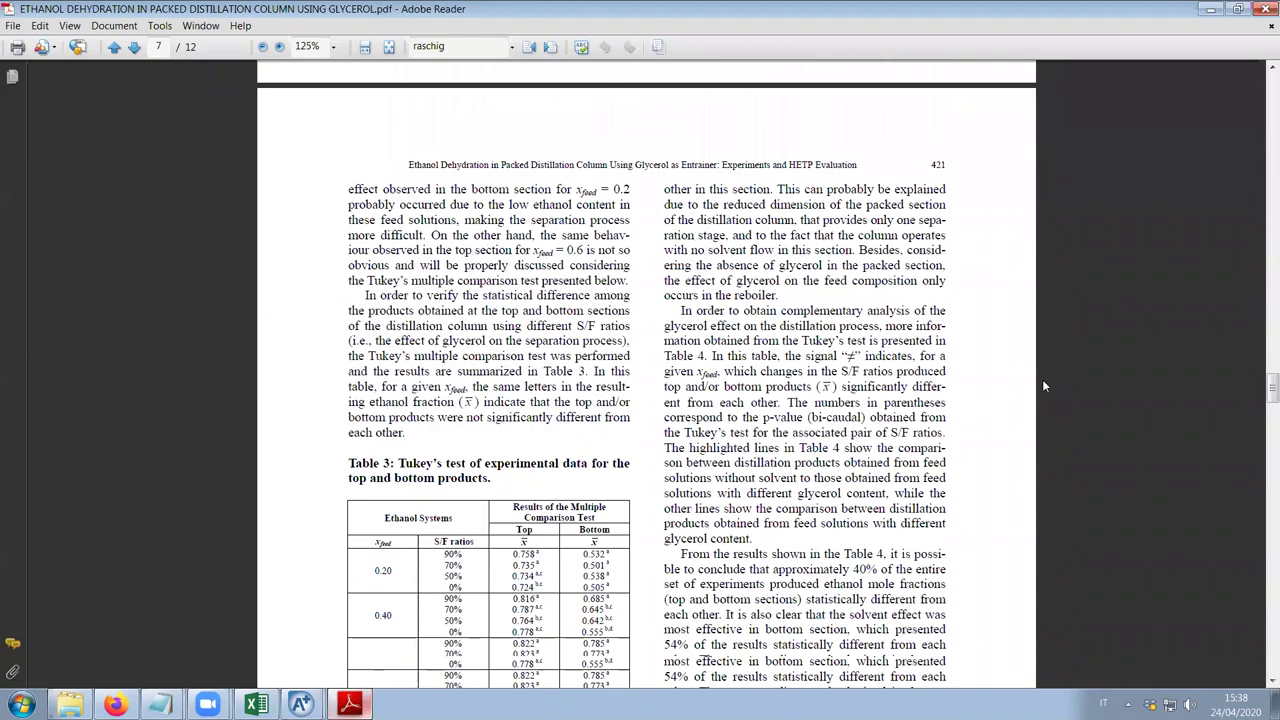
pyautogui.scroll(-10, 1042, 383)
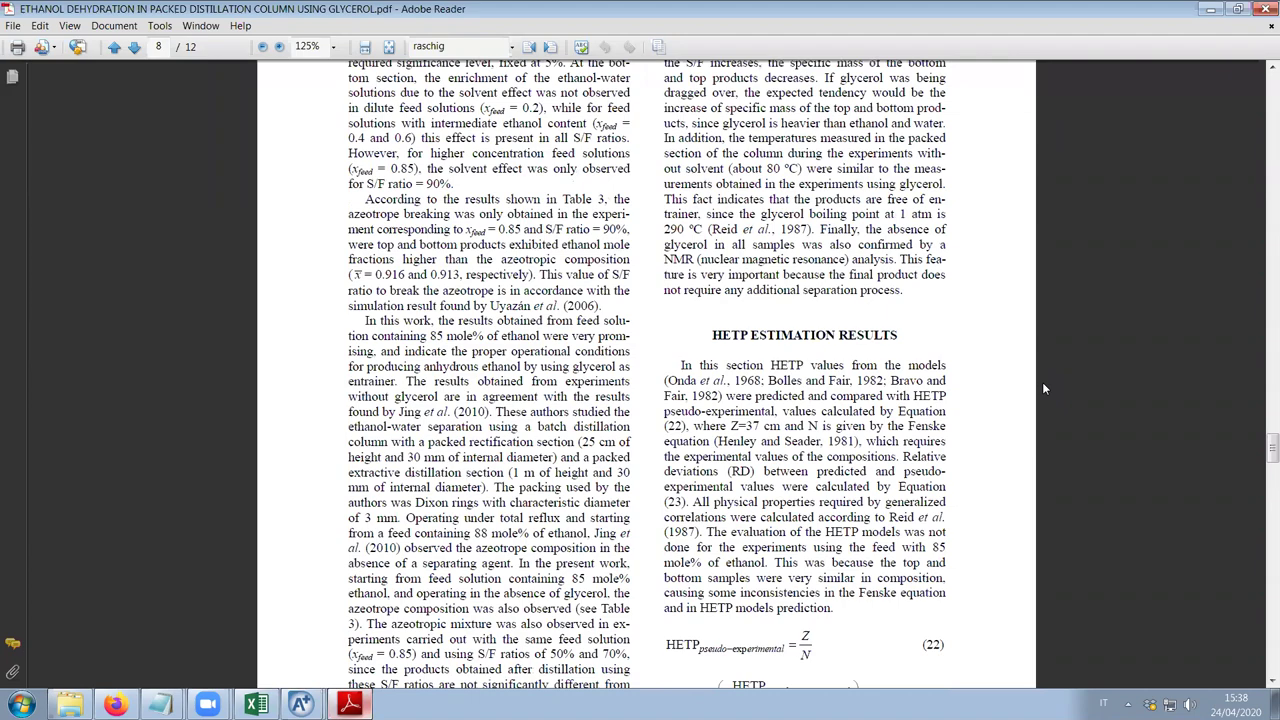
pyautogui.scroll(-10, 1043, 384)
pyautogui.scroll(-6, 1043, 388)
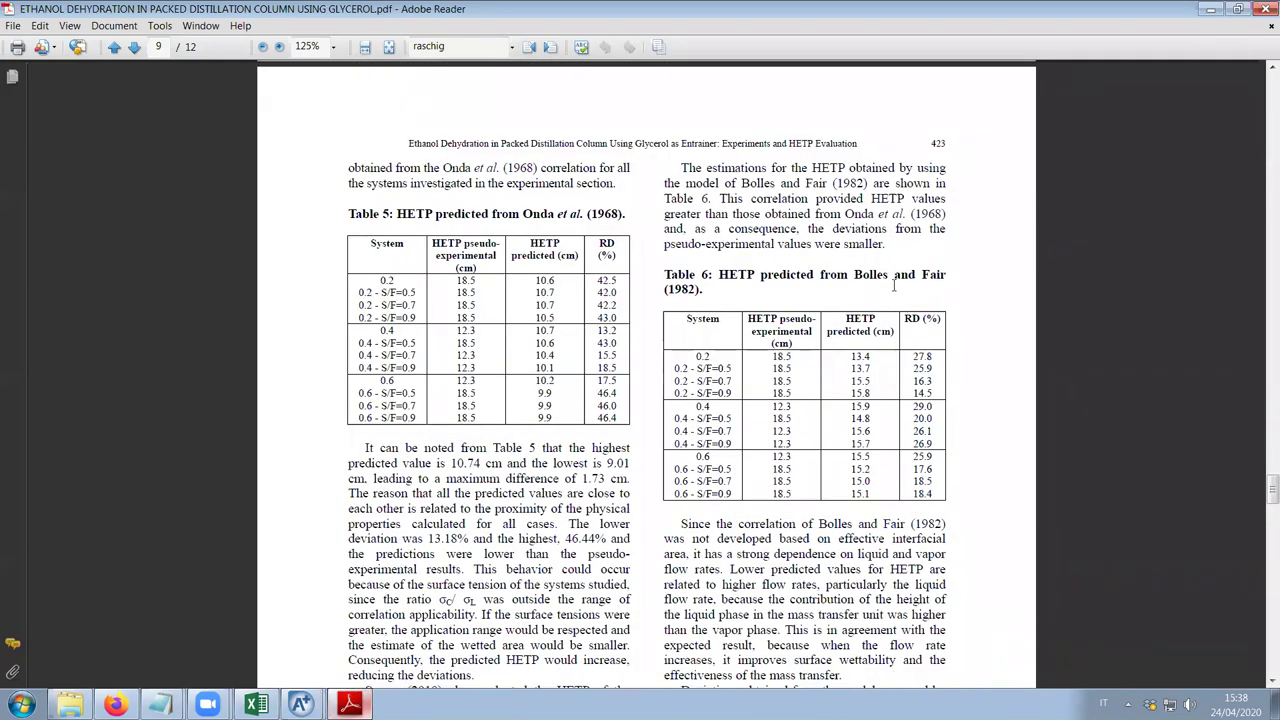
pyautogui.scroll(-5, 893, 286)
pyautogui.scroll(-11, 893, 292)
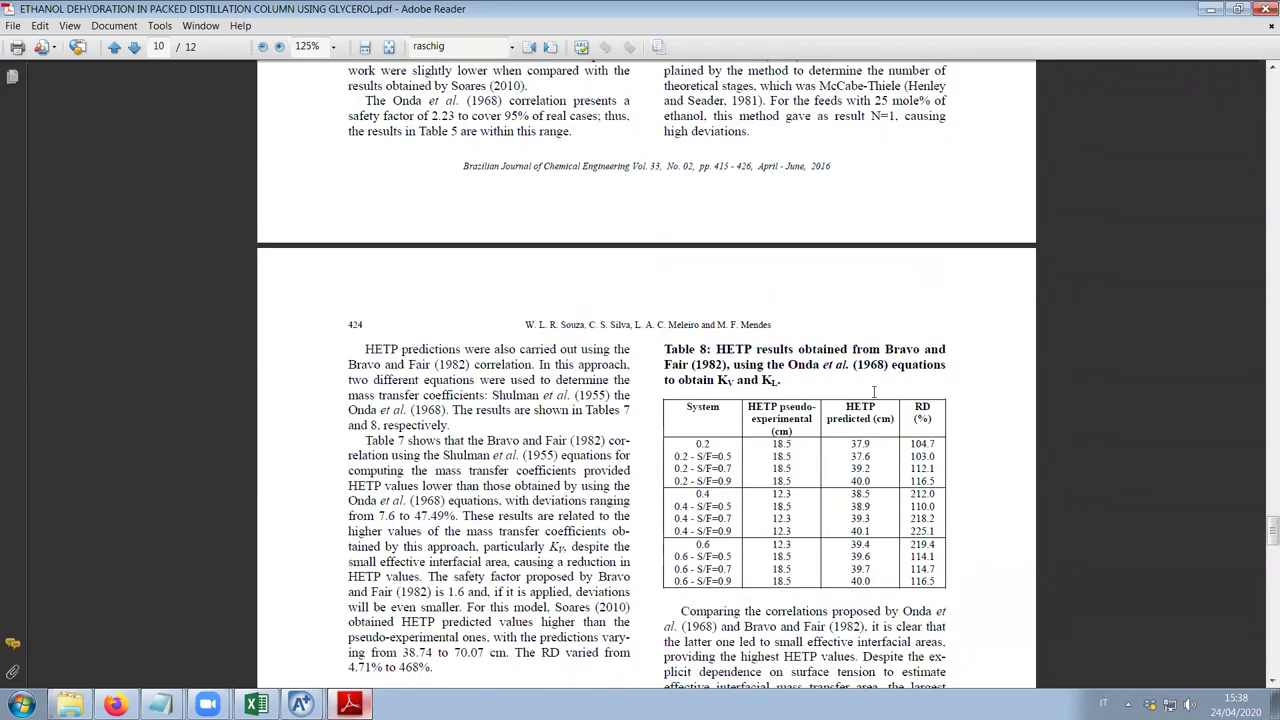
pyautogui.scroll(16, 929, 383)
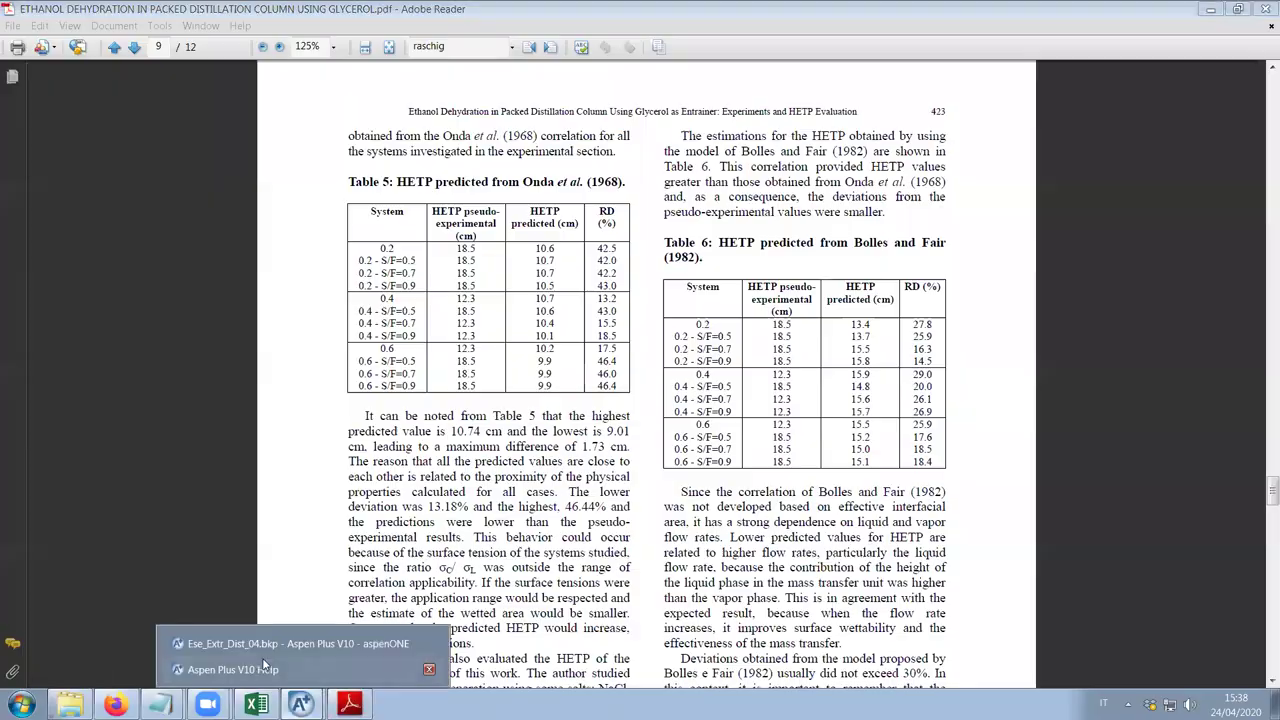
# Return to Aspen Plus and check the mass transfer coefficient methods offered for section CS-1 of B4-STRIP, keeping Onda-68.
pyautogui.click(300, 666)
pyautogui.click(587, 279)
pyautogui.click(588, 278)
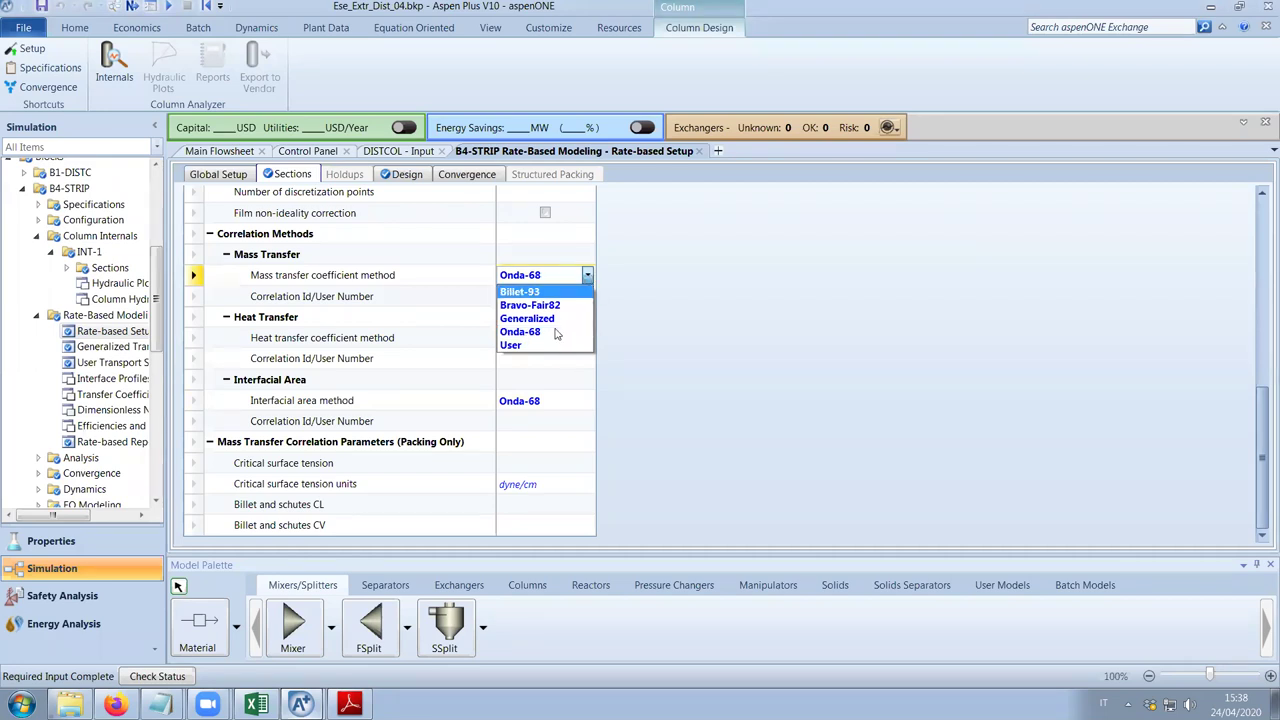
pyautogui.click(865, 320)
# Go back to the paper in Adobe Reader and compare the relative deviations of the HETP correlations in Tables 5 to 8.
pyautogui.click(349, 704)
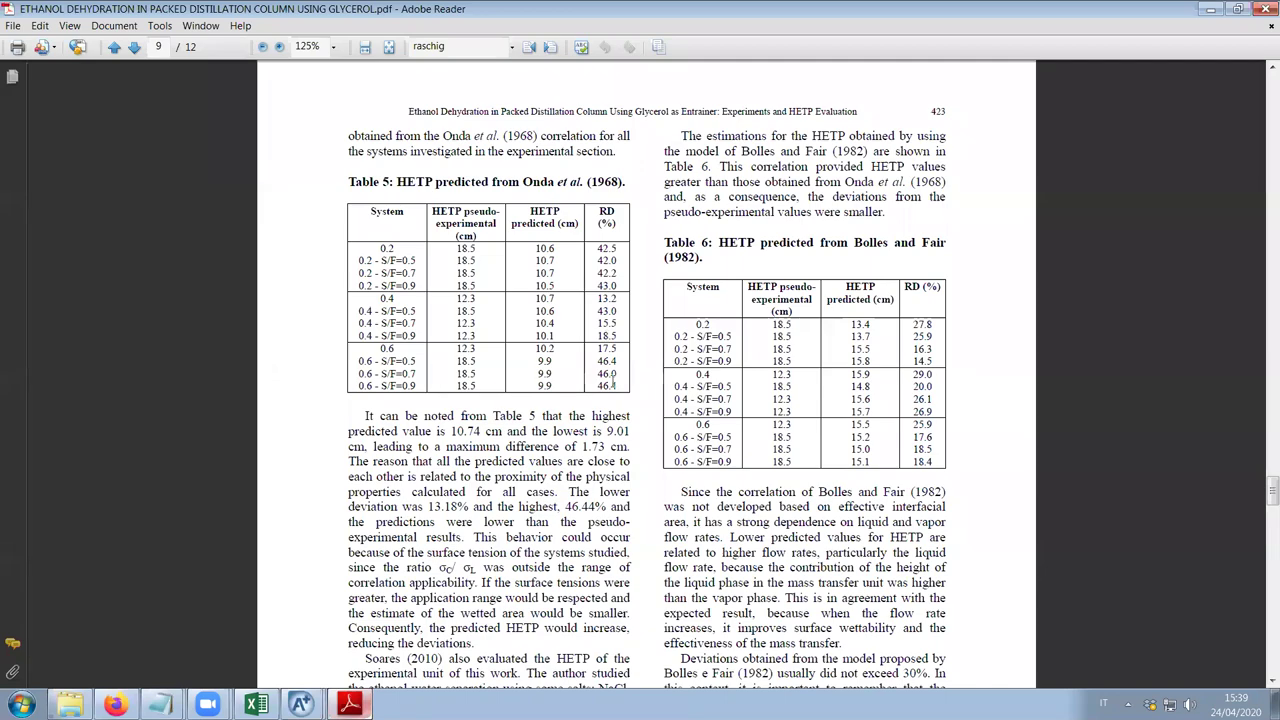
pyautogui.scroll(-10, 1078, 496)
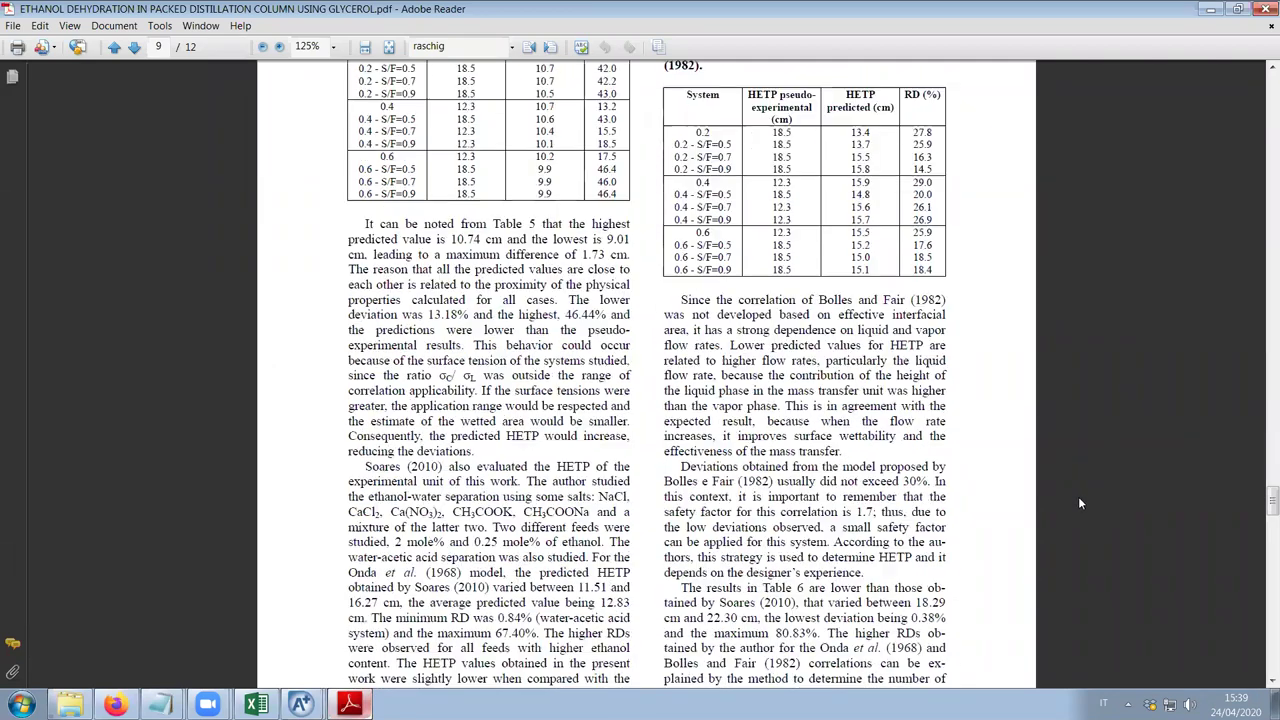
pyautogui.scroll(-10, 924, 515)
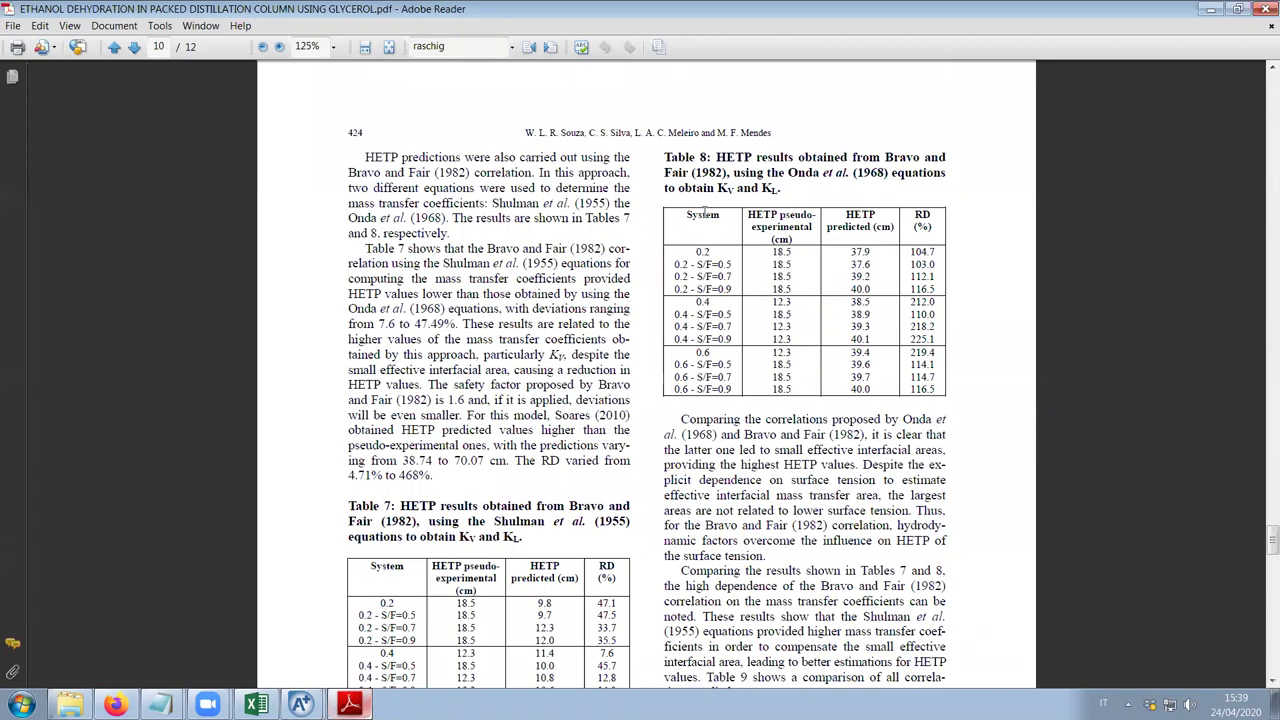
pyautogui.scroll(-2, 640, 278)
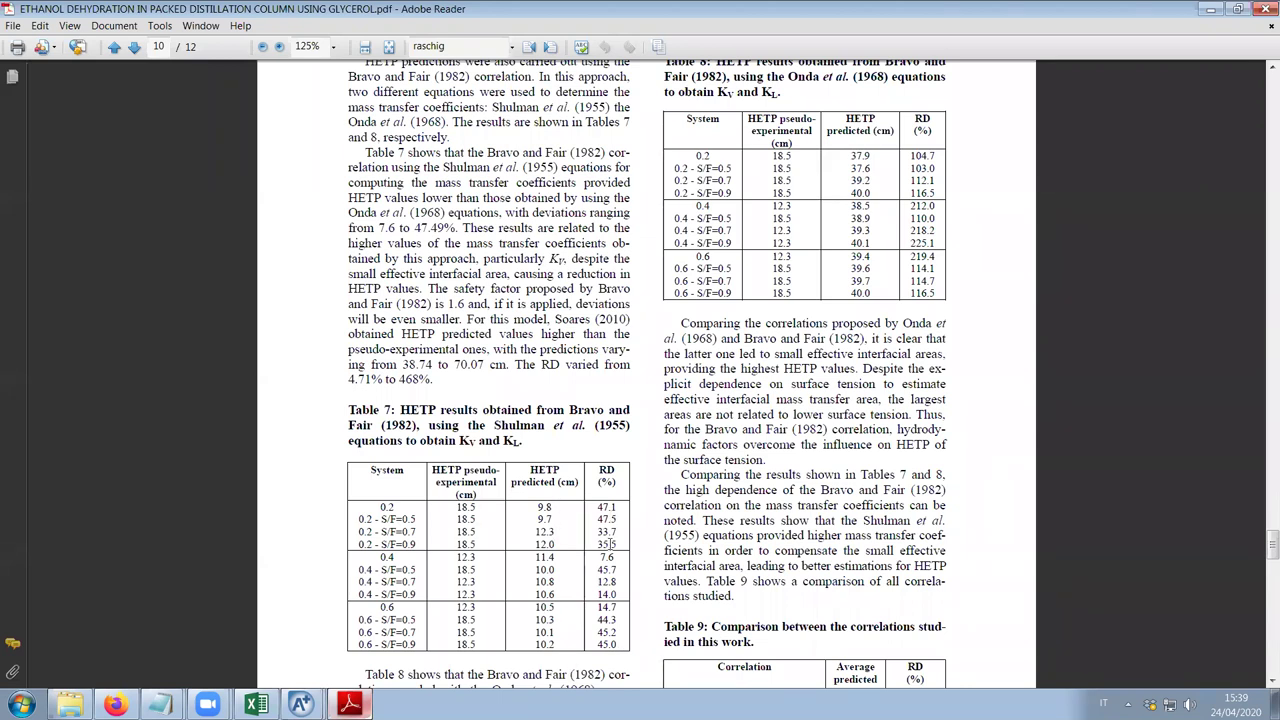
pyautogui.scroll(3, 868, 608)
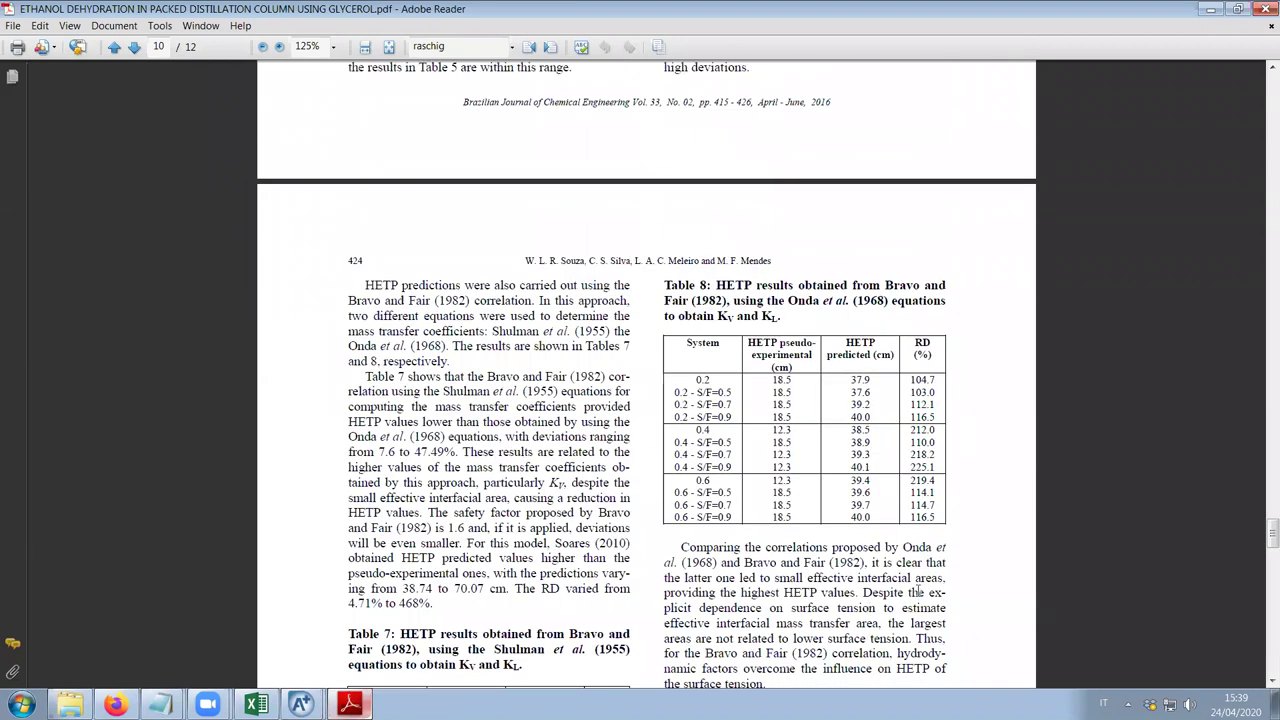
pyautogui.scroll(10, 913, 578)
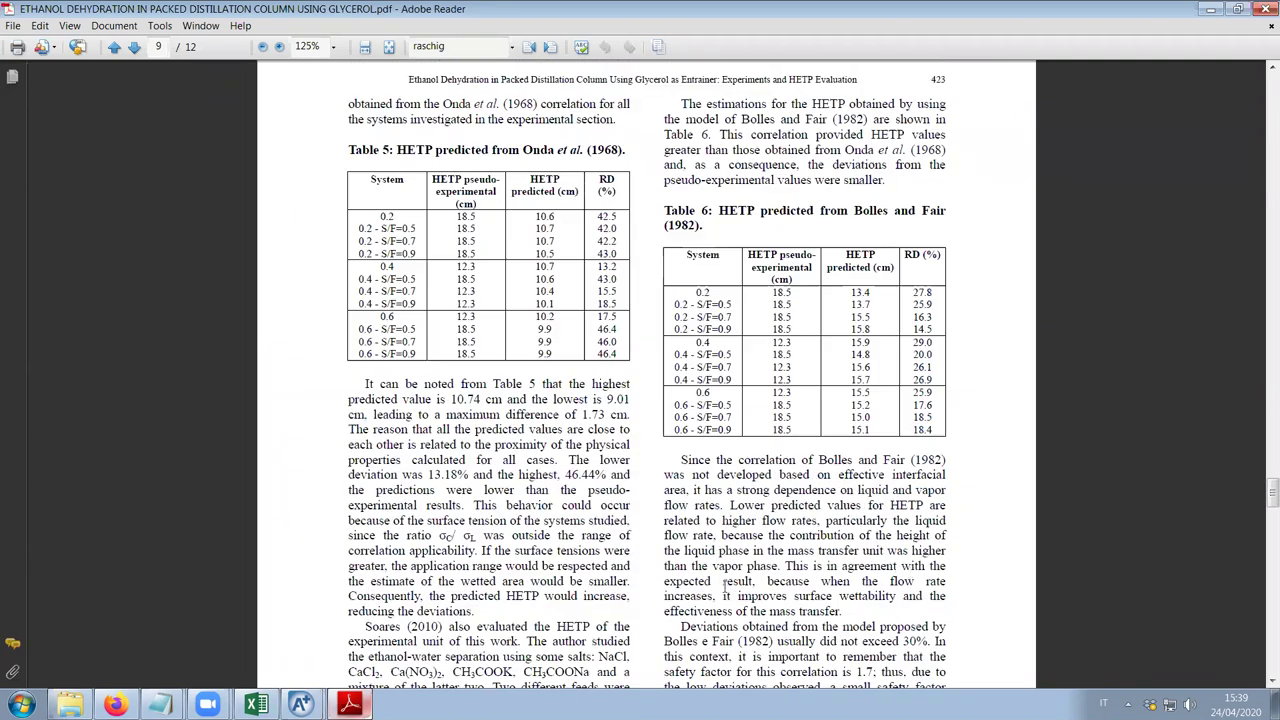
# Back in Aspen Plus, compare the mass transfer coefficient and interfacial area method options with the paper's HETP tables, keeping Onda-68 for both.
pyautogui.moveTo(300, 705)
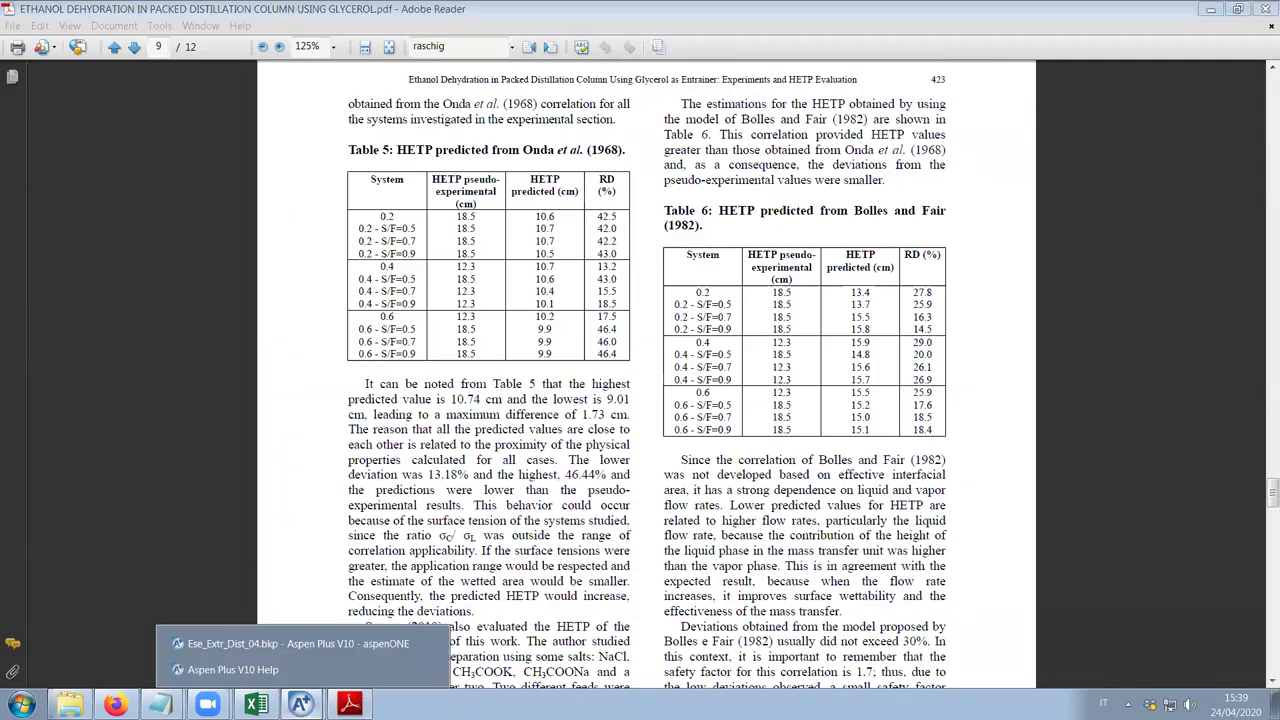
pyautogui.click(272, 645)
pyautogui.click(587, 276)
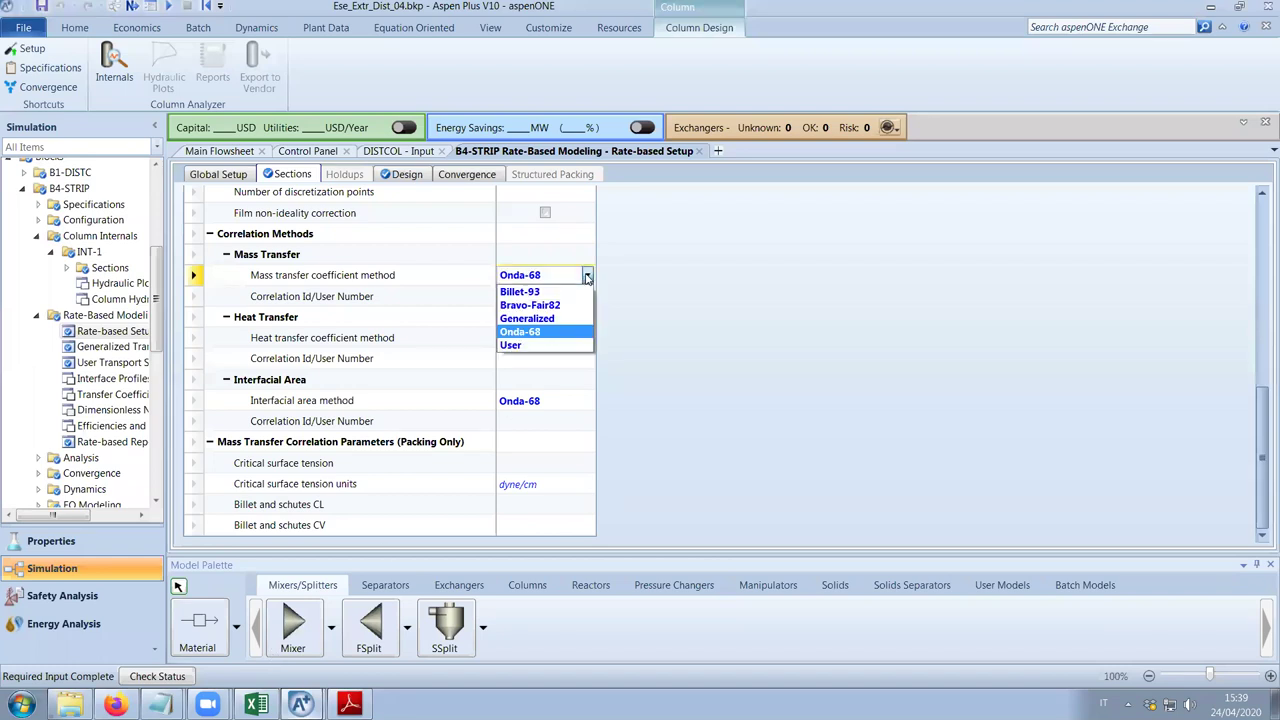
pyautogui.click(587, 276)
pyautogui.click(587, 400)
pyautogui.click(587, 400)
pyautogui.click(588, 400)
pyautogui.moveTo(349, 704)
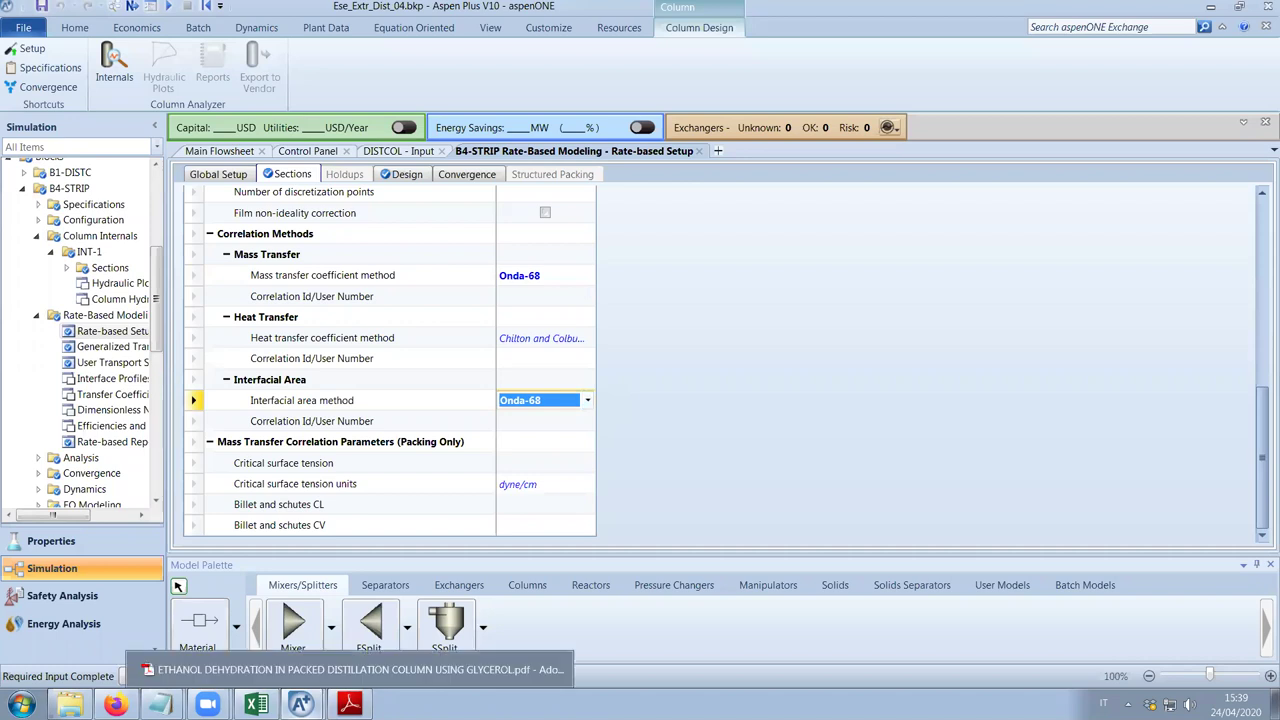
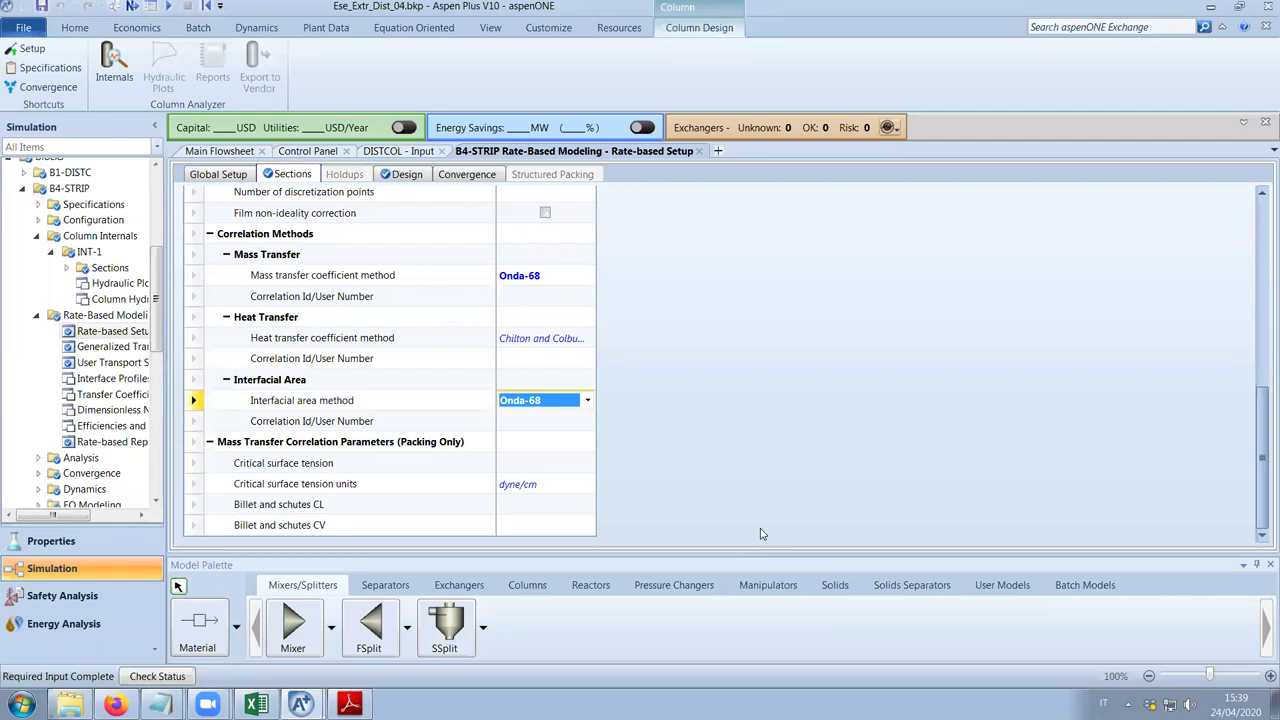
pyautogui.scroll(3, 774, 503)
pyautogui.scroll(-3, 758, 491)
pyautogui.click(352, 704)
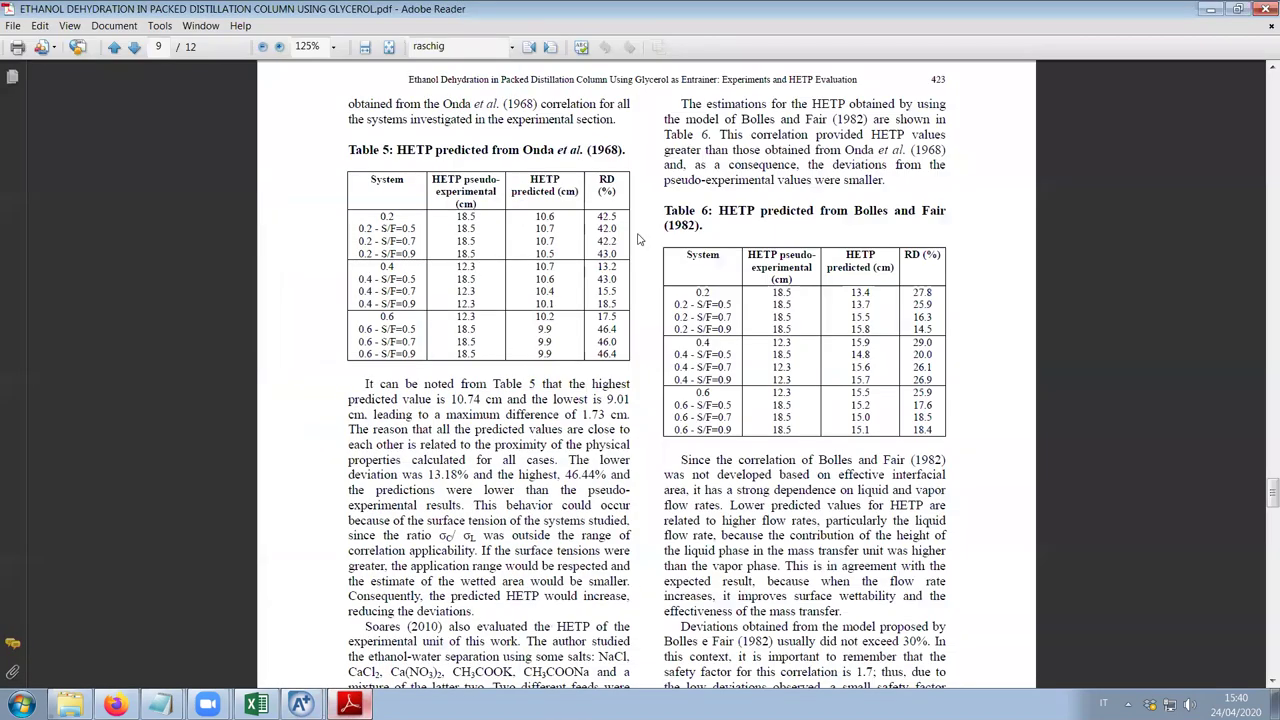
pyautogui.click(1210, 8)
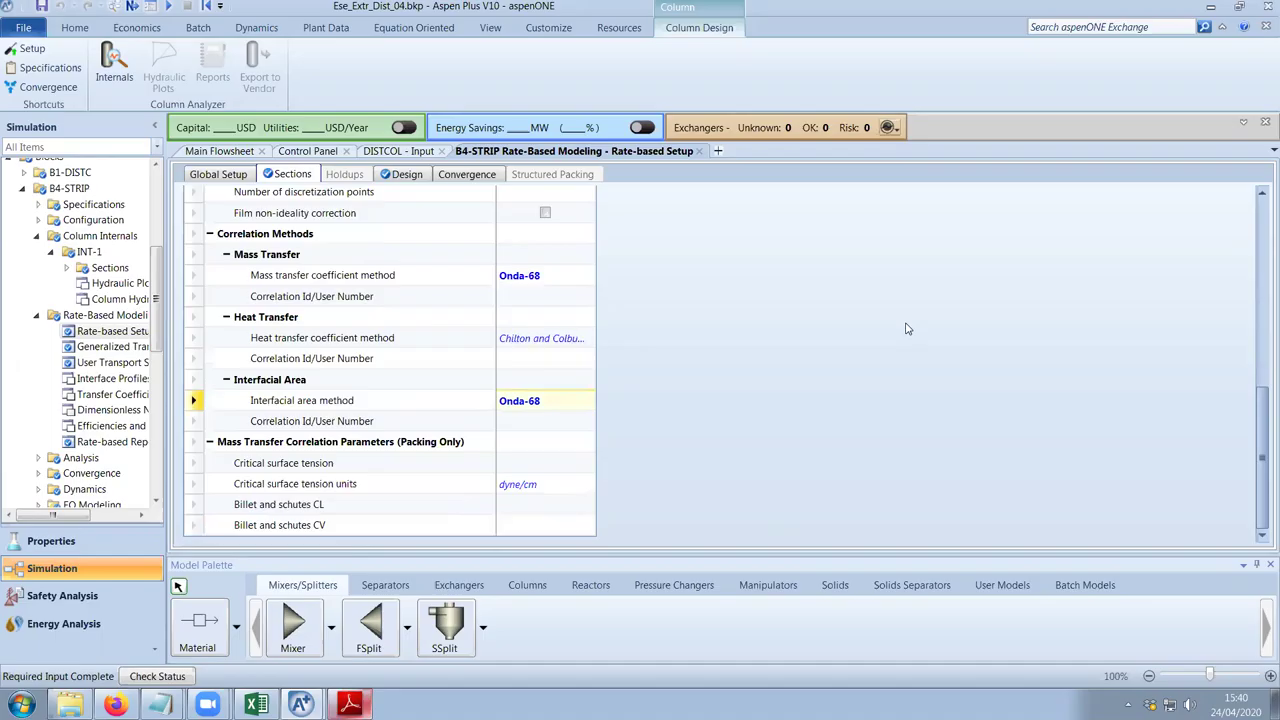
# Examine the tuning factors of section CS-1, including interfacial area, heat transfer and the liquid and vapor mass transfer coefficient factors.
pyautogui.scroll(6, 836, 377)
pyautogui.scroll(-2, 837, 374)
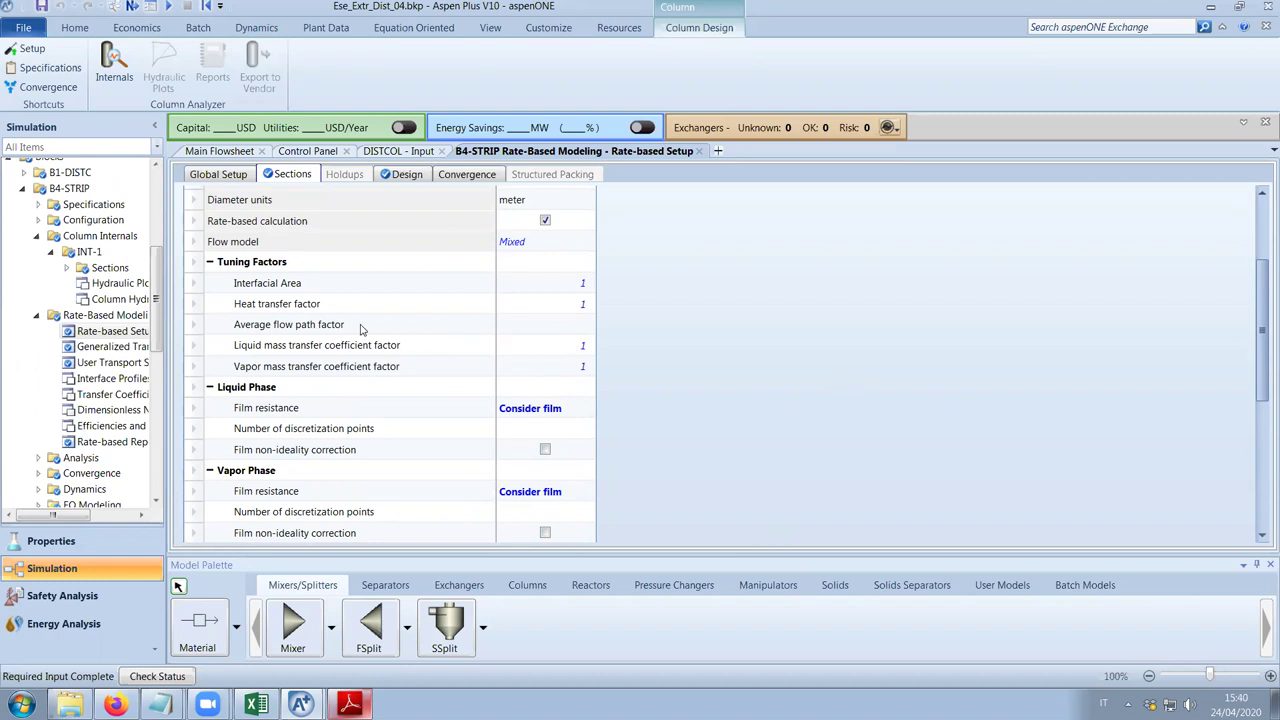
pyautogui.click(577, 287)
pyautogui.click(543, 374)
pyautogui.click(543, 352)
pyautogui.click(560, 308)
pyautogui.click(558, 287)
pyautogui.click(572, 377)
pyautogui.click(567, 350)
pyautogui.press('Up')
pyautogui.press('Up')
pyautogui.press('Down')
pyautogui.press('Down')
pyautogui.press('Down')
# Set the interfacial area tuning factor of section CS-1 to 0,6.
pyautogui.click(505, 288)
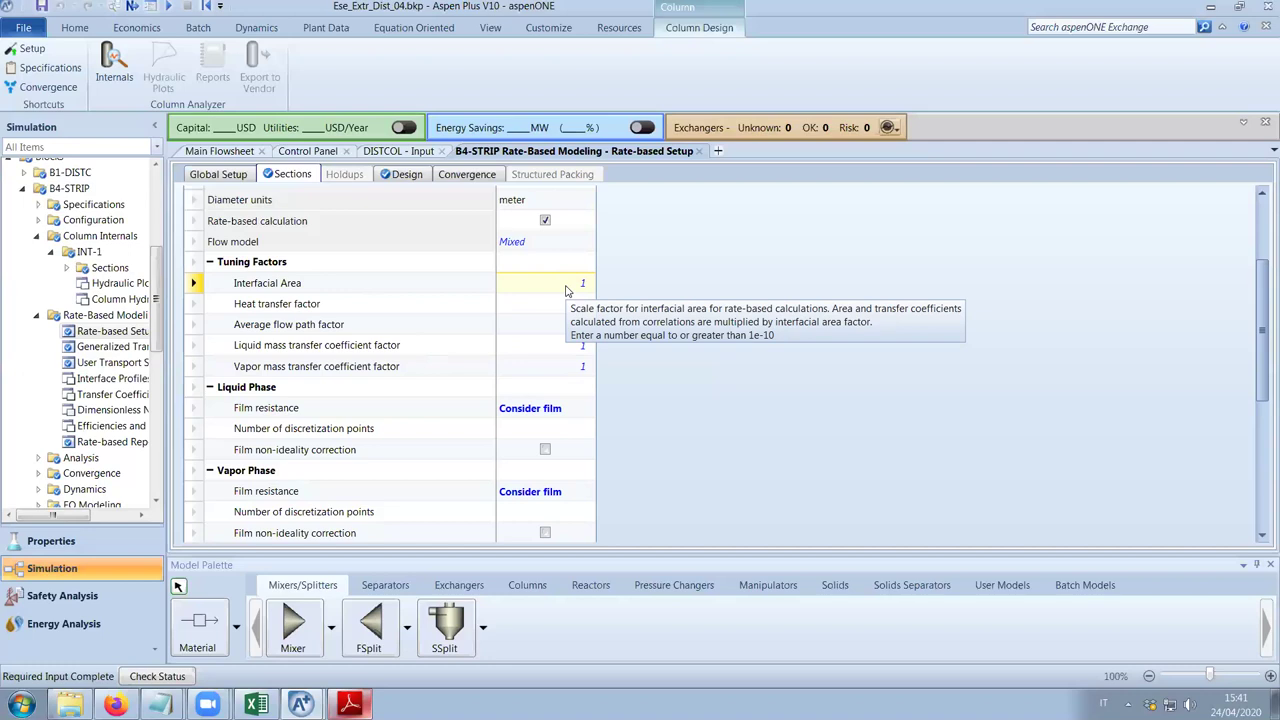
pyautogui.write('0,6')
pyautogui.press('Return')
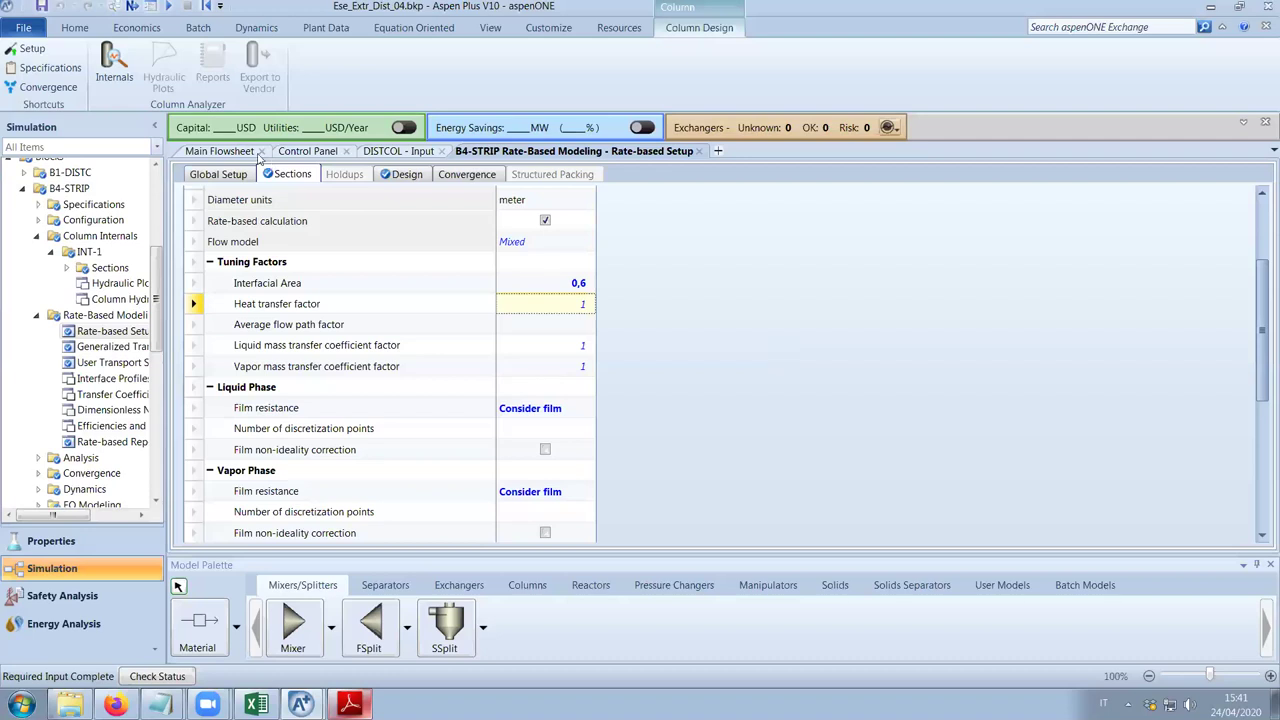
# Run the simulation with the Control Panel messages shown and check the flooding information reported for column B4-STRIP.
pyautogui.click(310, 150)
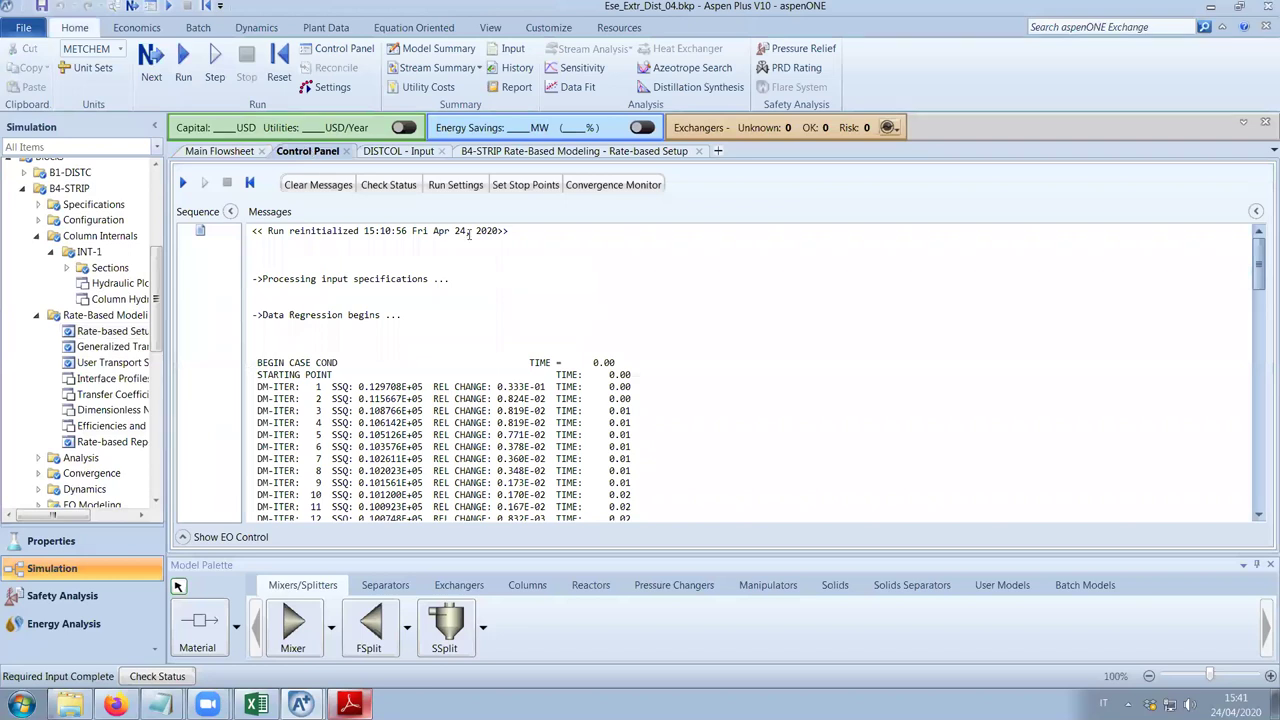
pyautogui.moveTo(1260, 262); pyautogui.dragTo(1245, 530)
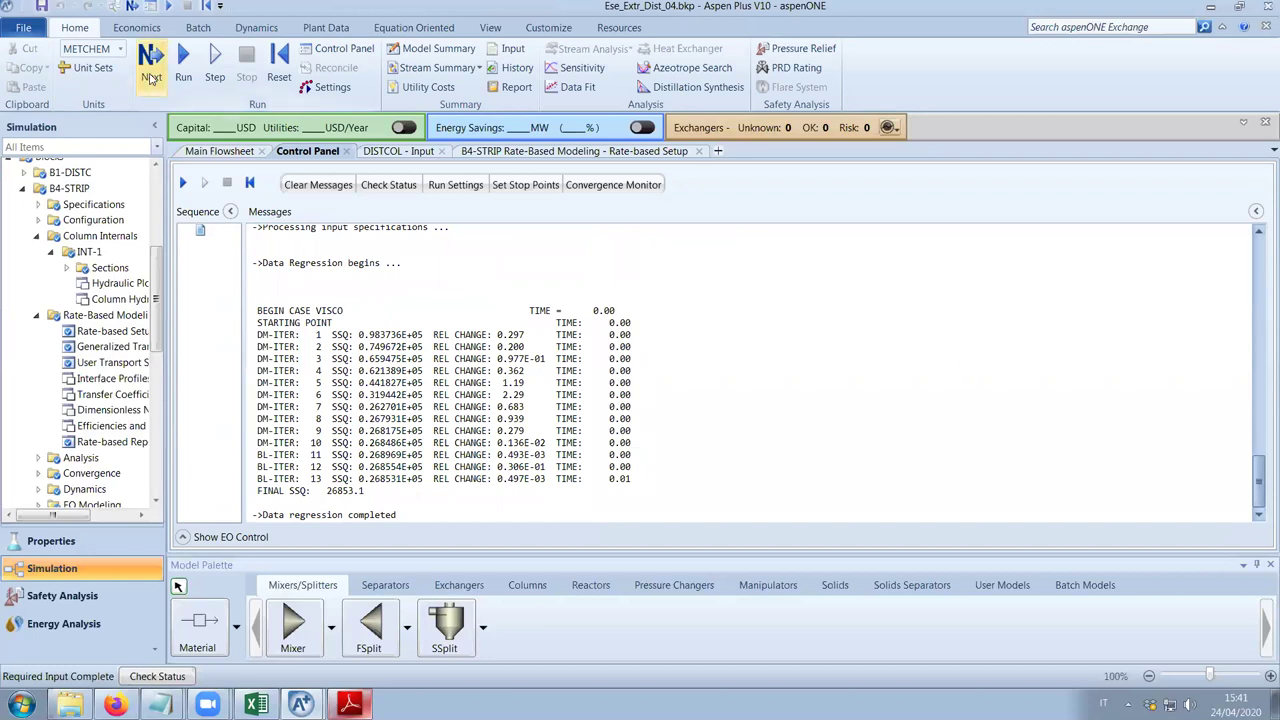
pyautogui.click(150, 62)
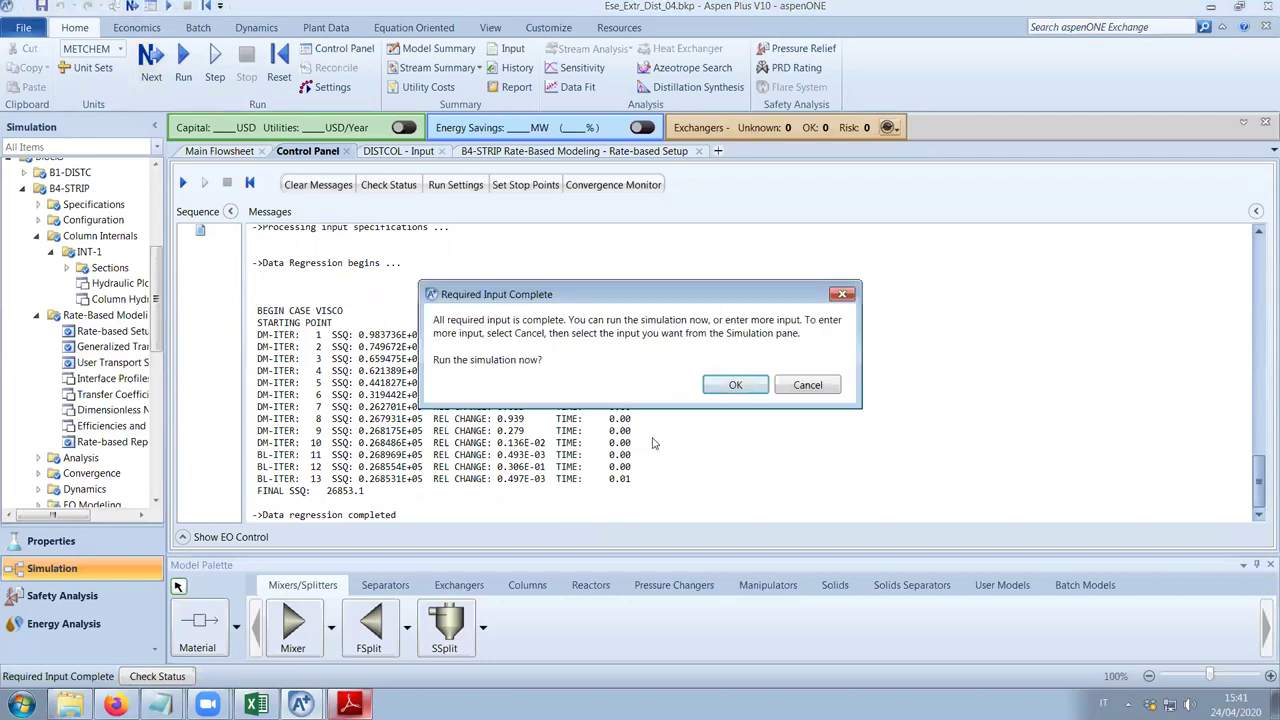
pyautogui.click(733, 386)
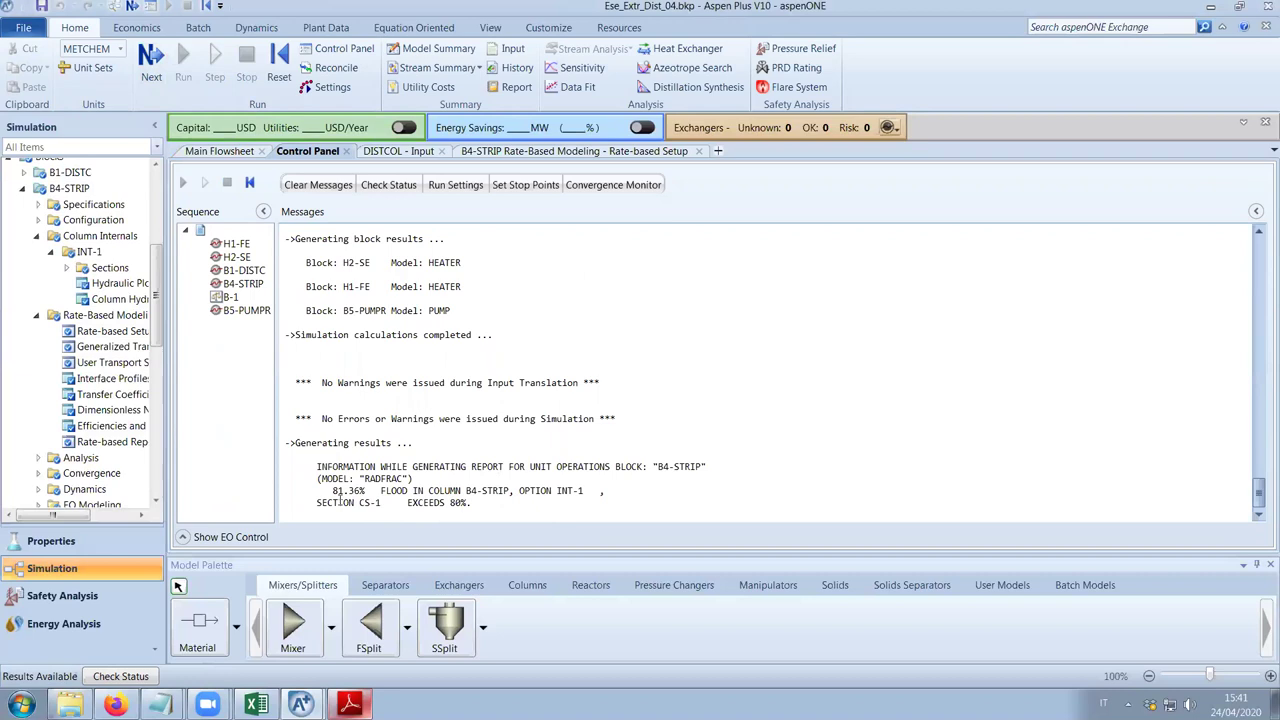
pyautogui.moveTo(381, 491); pyautogui.dragTo(410, 492)
pyautogui.click(457, 510)
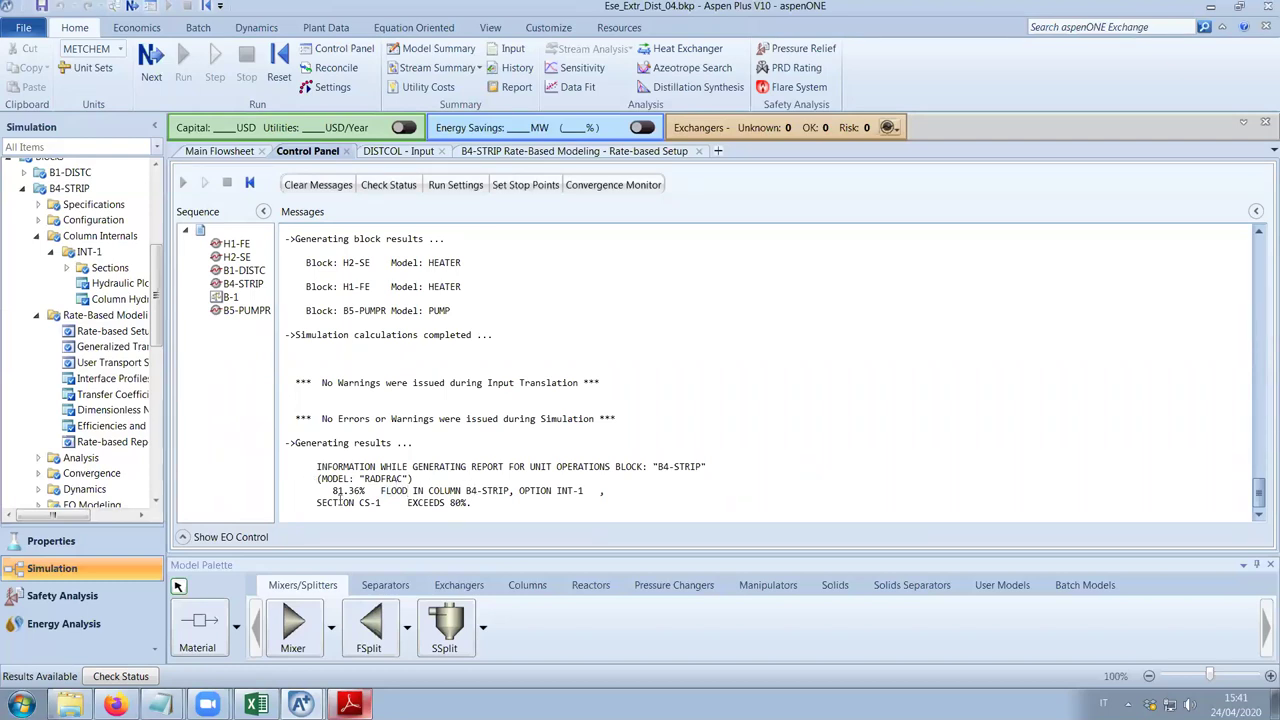
# Check the flooding message for column B4-STRIP and review the tuning factors and correlation methods of section CS-1.
pyautogui.moveTo(333, 490); pyautogui.dragTo(360, 490)
pyautogui.click(527, 494)
pyautogui.click(516, 152)
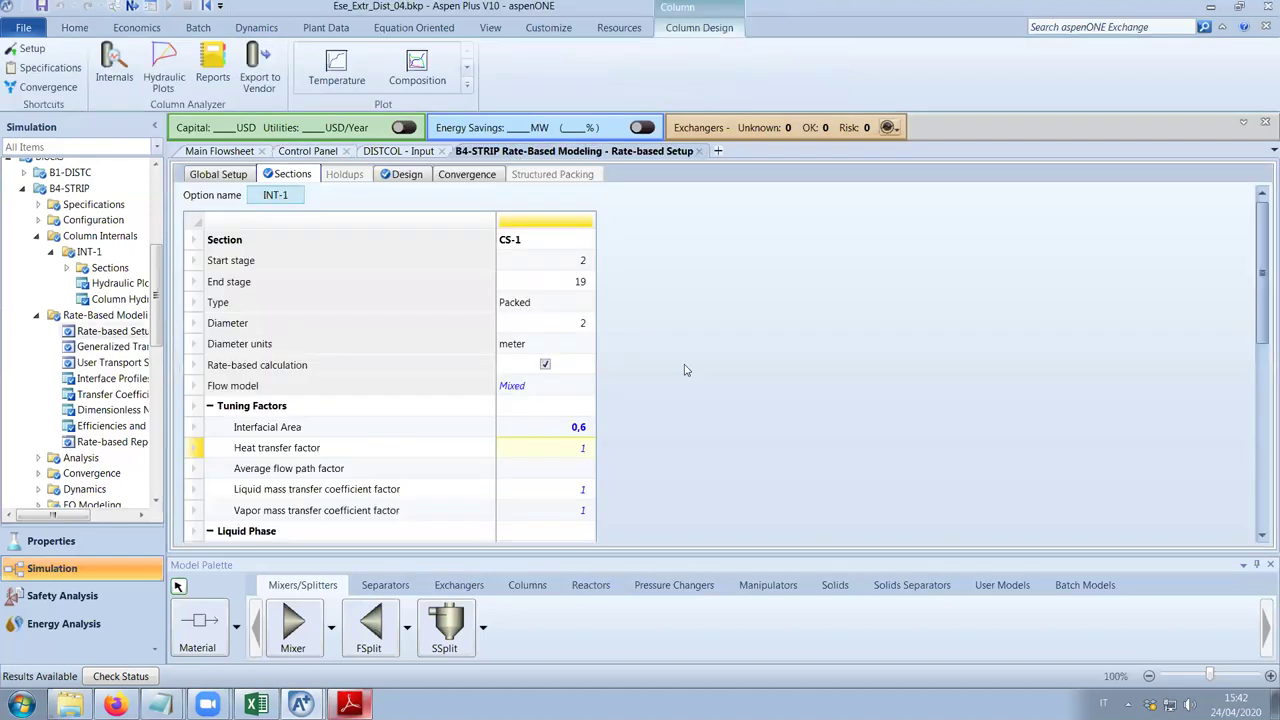
pyautogui.scroll(-6, 687, 423)
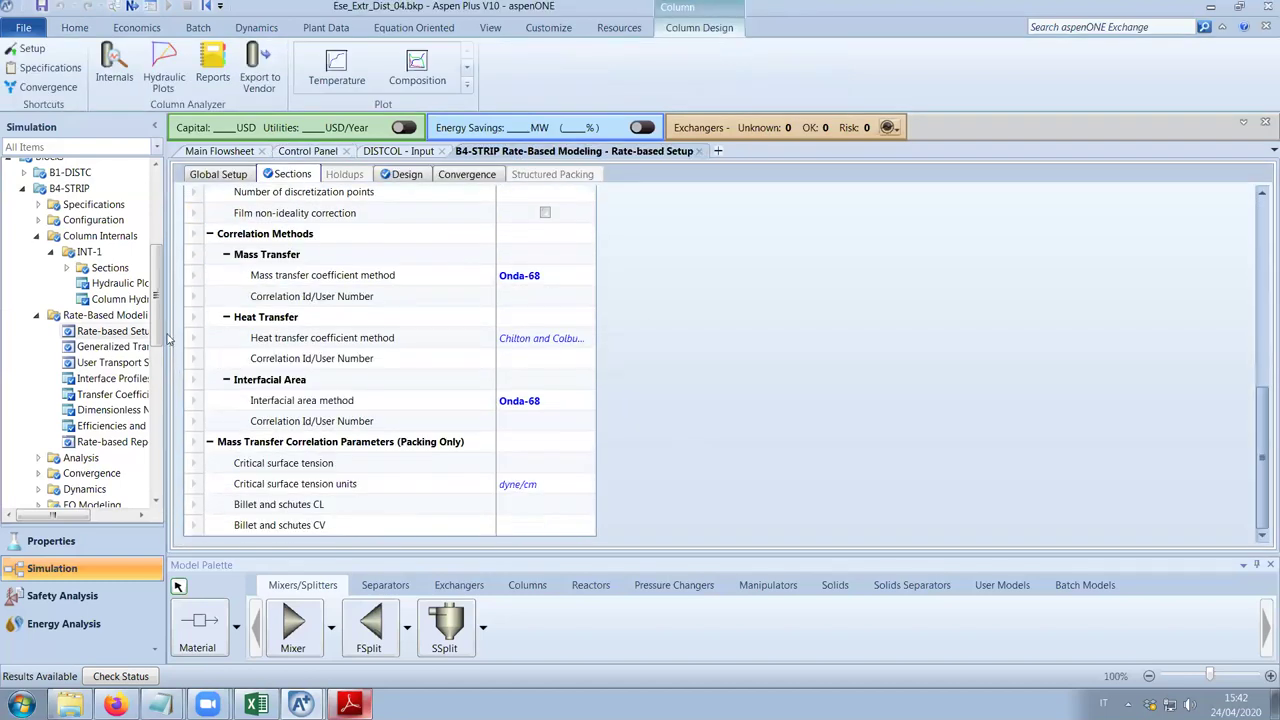
# Examine the B4-STRIP stream results, expanding the component mass flows and mole fractions of S6-RES, S7-REC and S8-VAP.
pyautogui.scroll(-4, 118, 370)
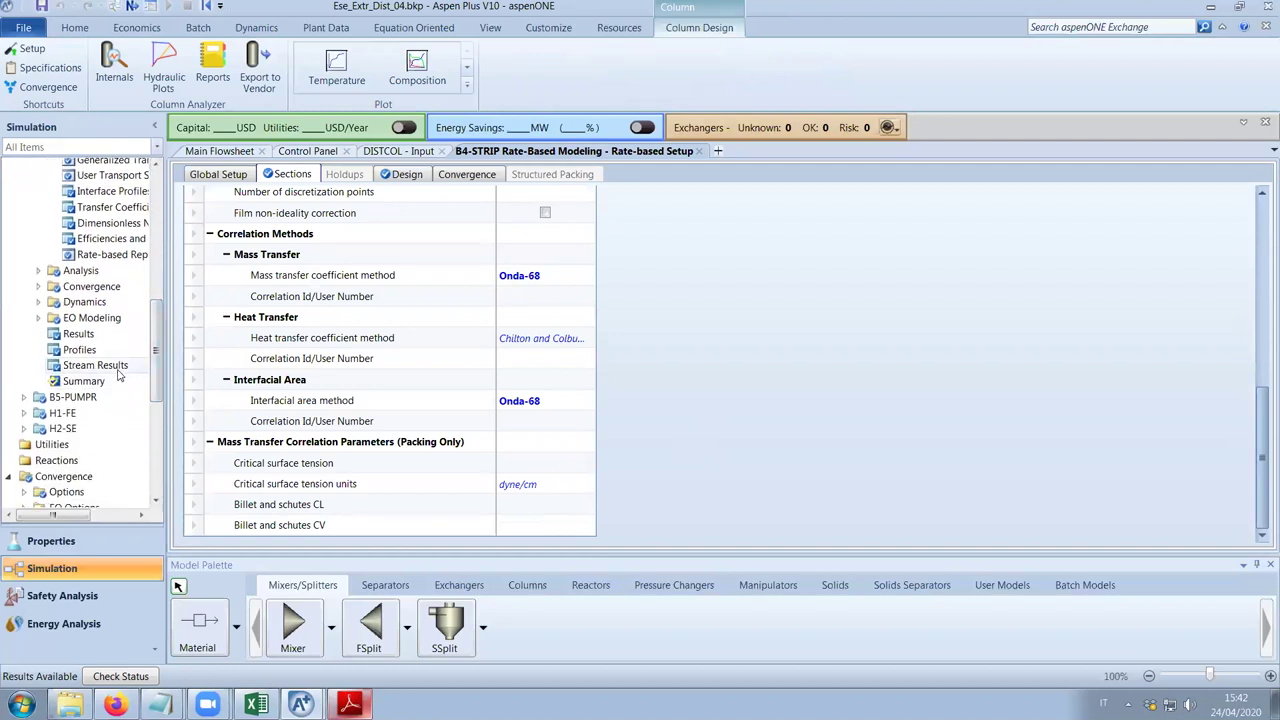
pyautogui.click(117, 368)
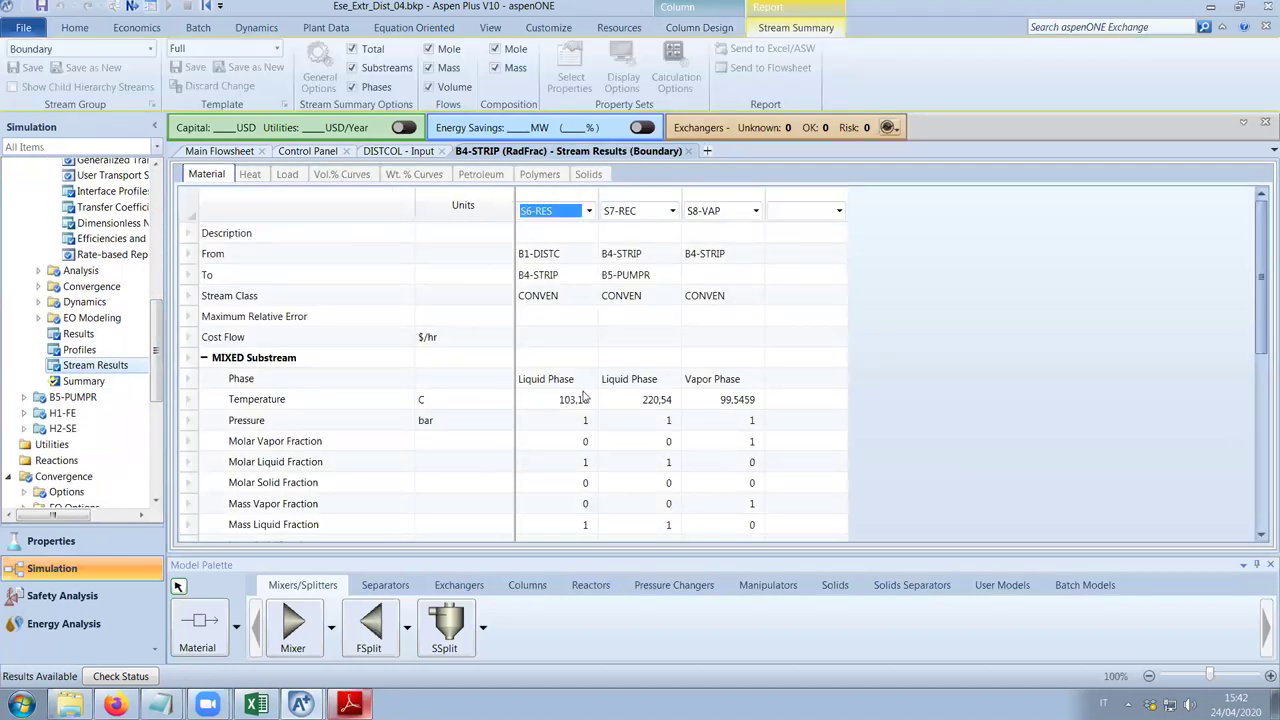
pyautogui.scroll(-8, 575, 400)
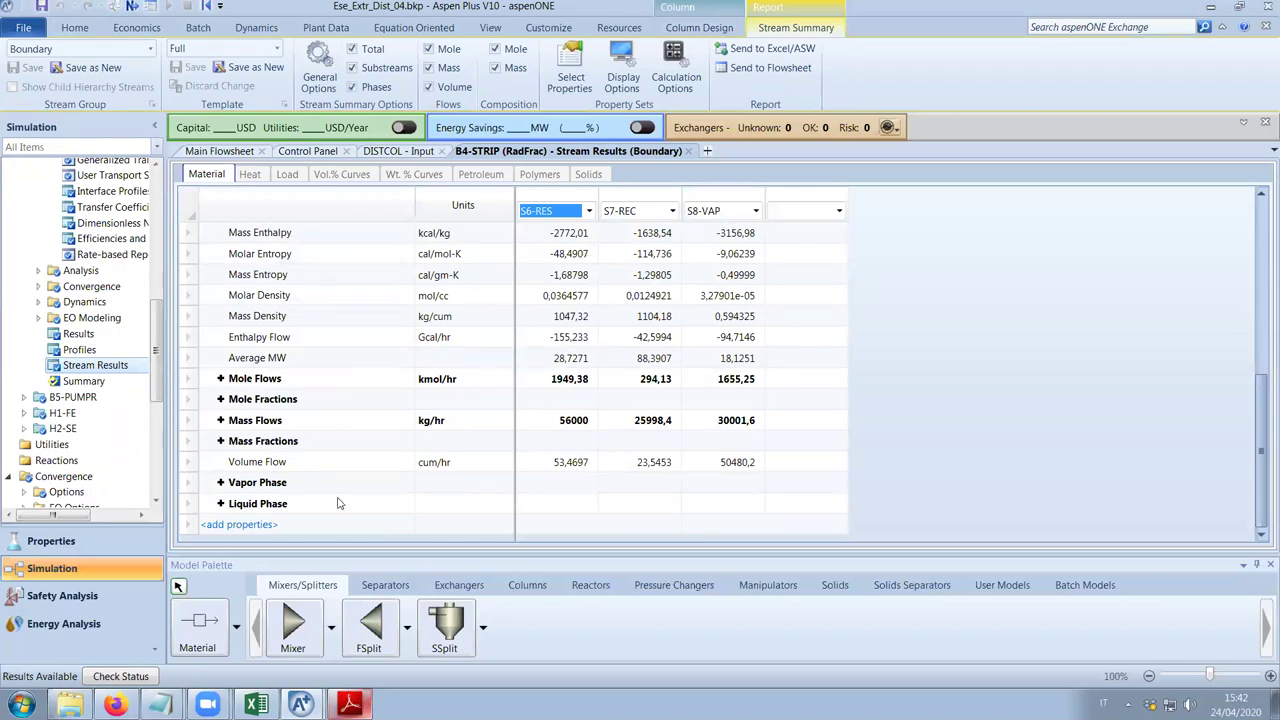
pyautogui.click(221, 420)
pyautogui.scroll(-1, 534, 455)
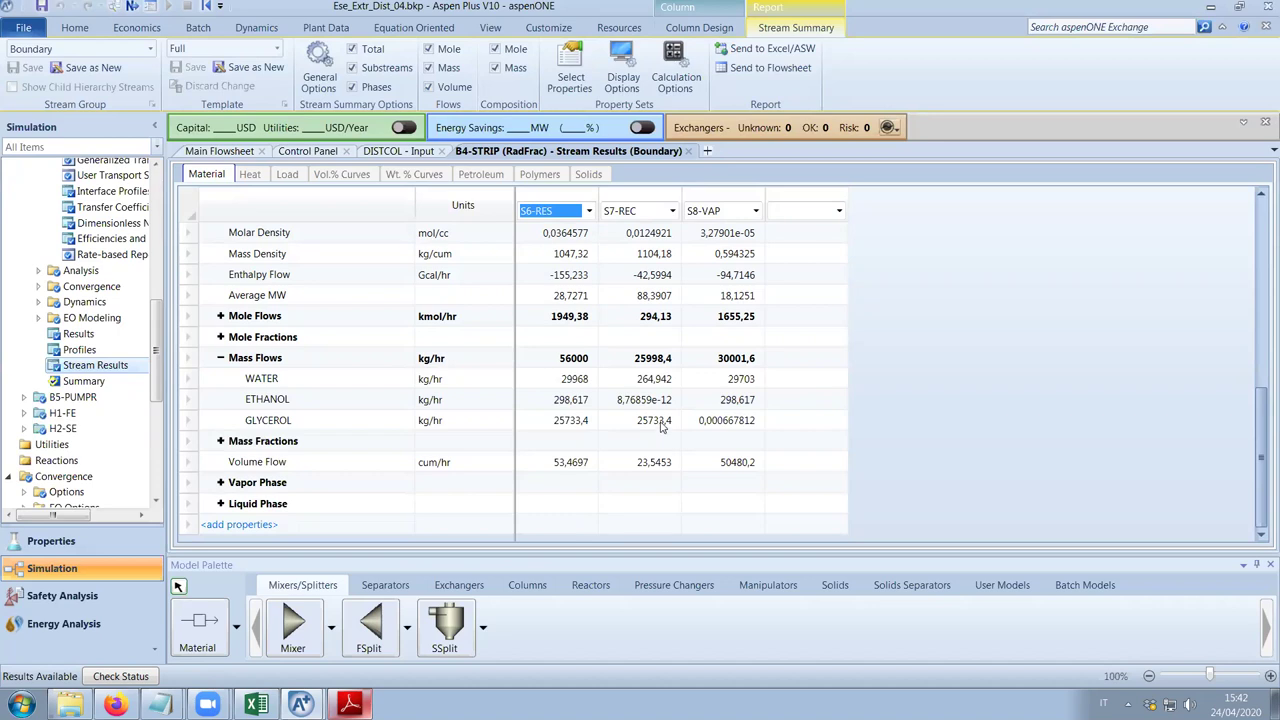
pyautogui.click(220, 338)
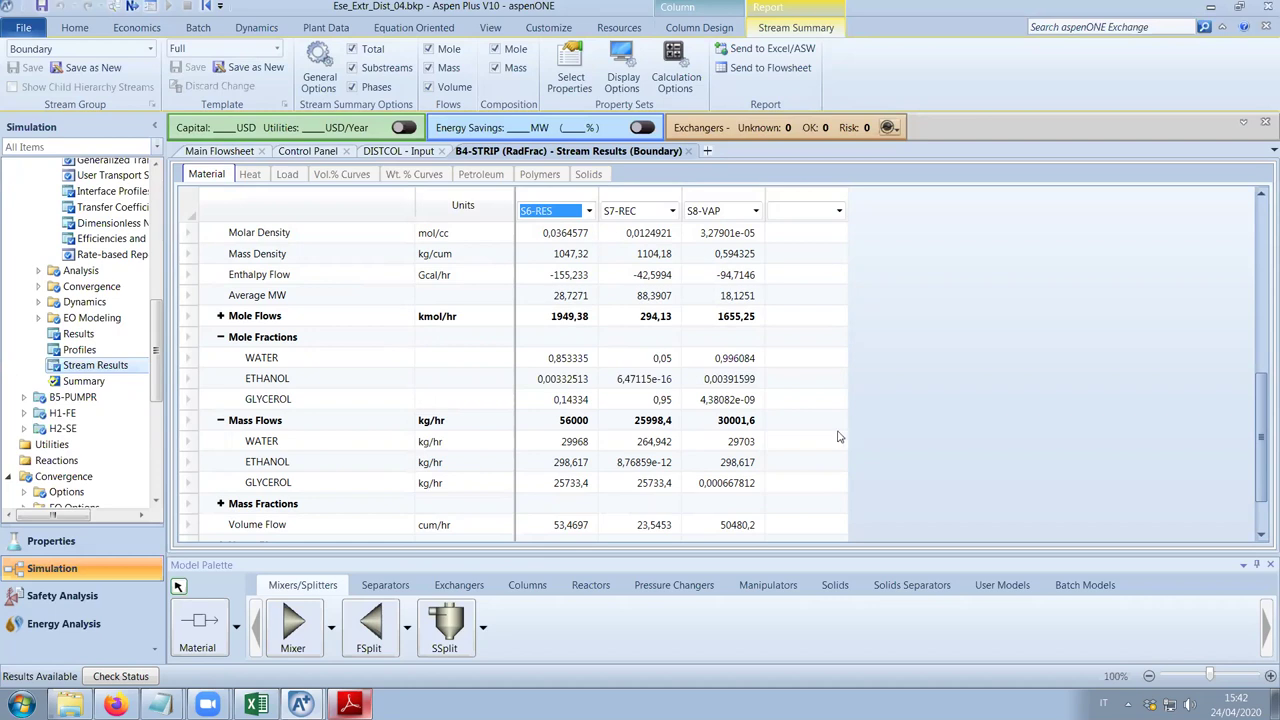
# Plot the vapor and liquid flow rate profiles of B4-STRIP on a mole basis in kmol/hr, and close the plot after viewing.
pyautogui.click(86, 352)
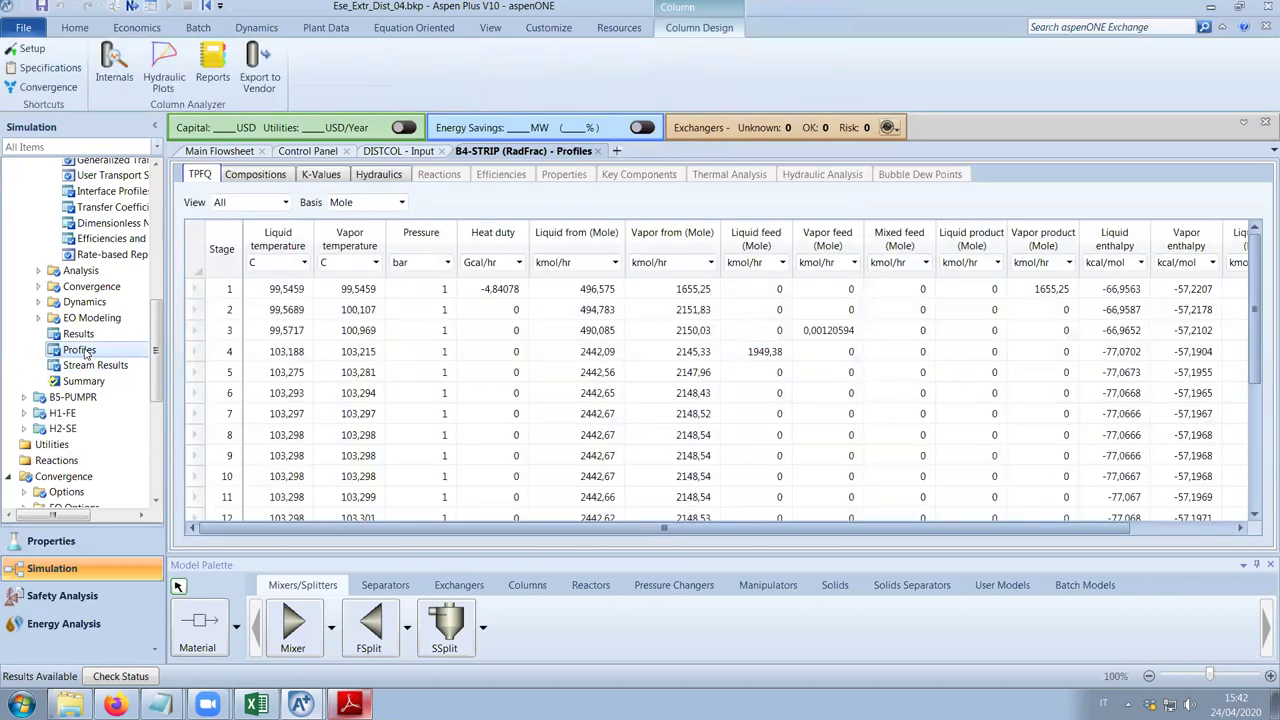
pyautogui.click(467, 72)
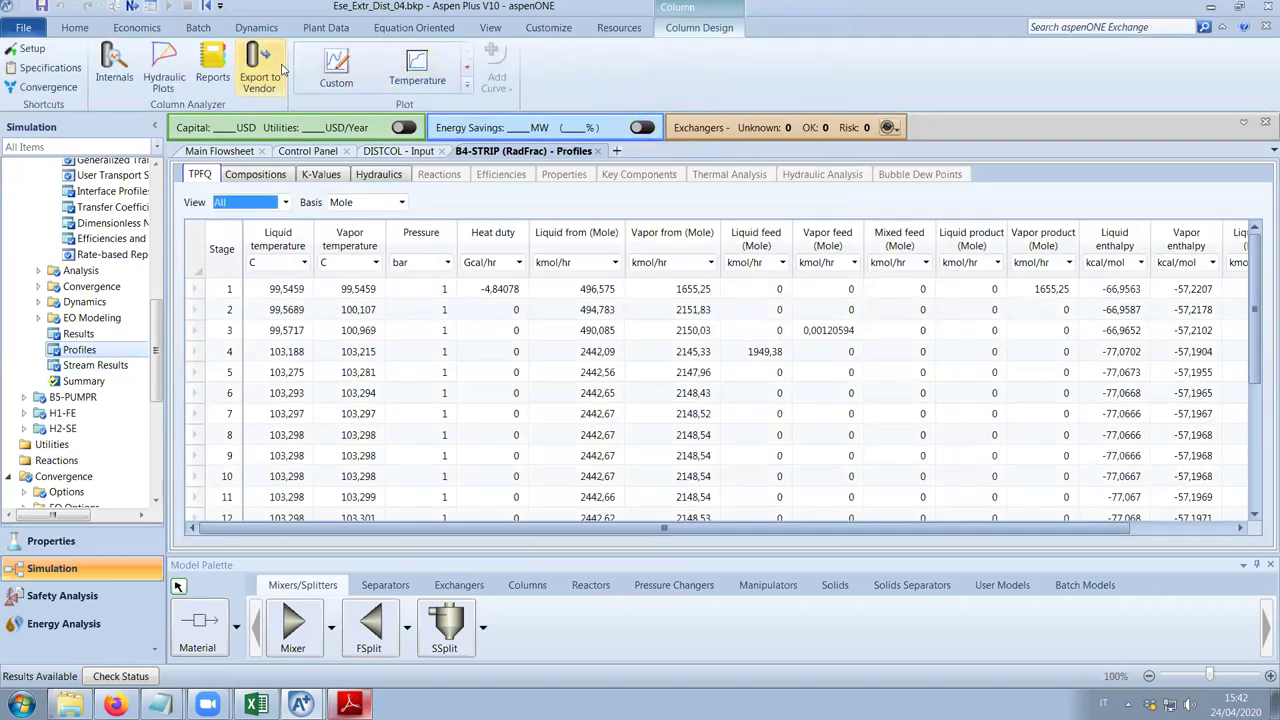
pyautogui.click(467, 72)
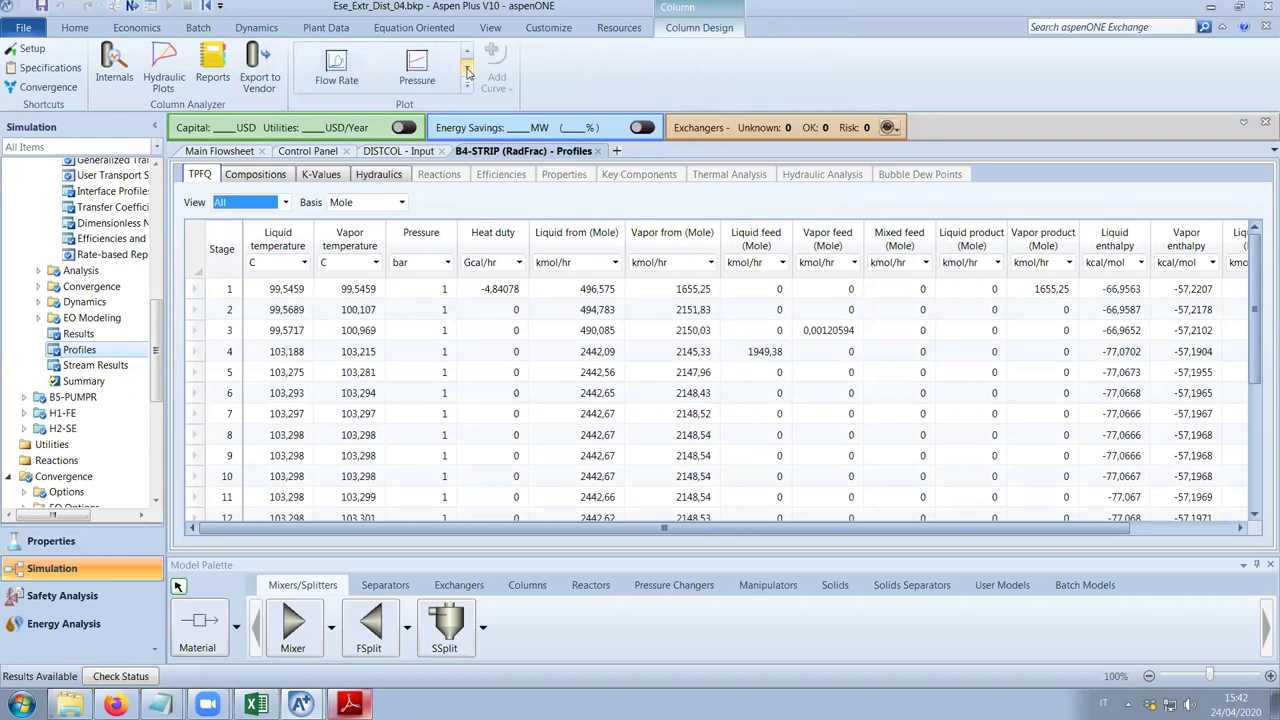
pyautogui.click(337, 66)
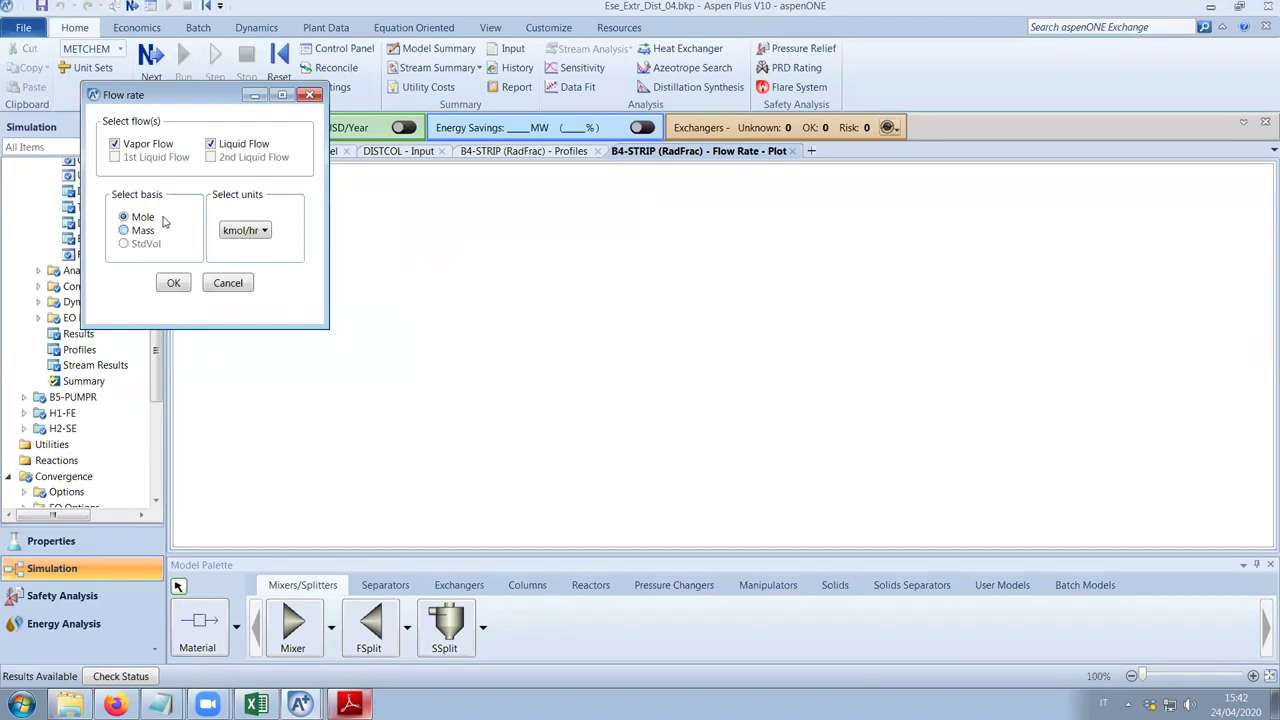
pyautogui.click(169, 284)
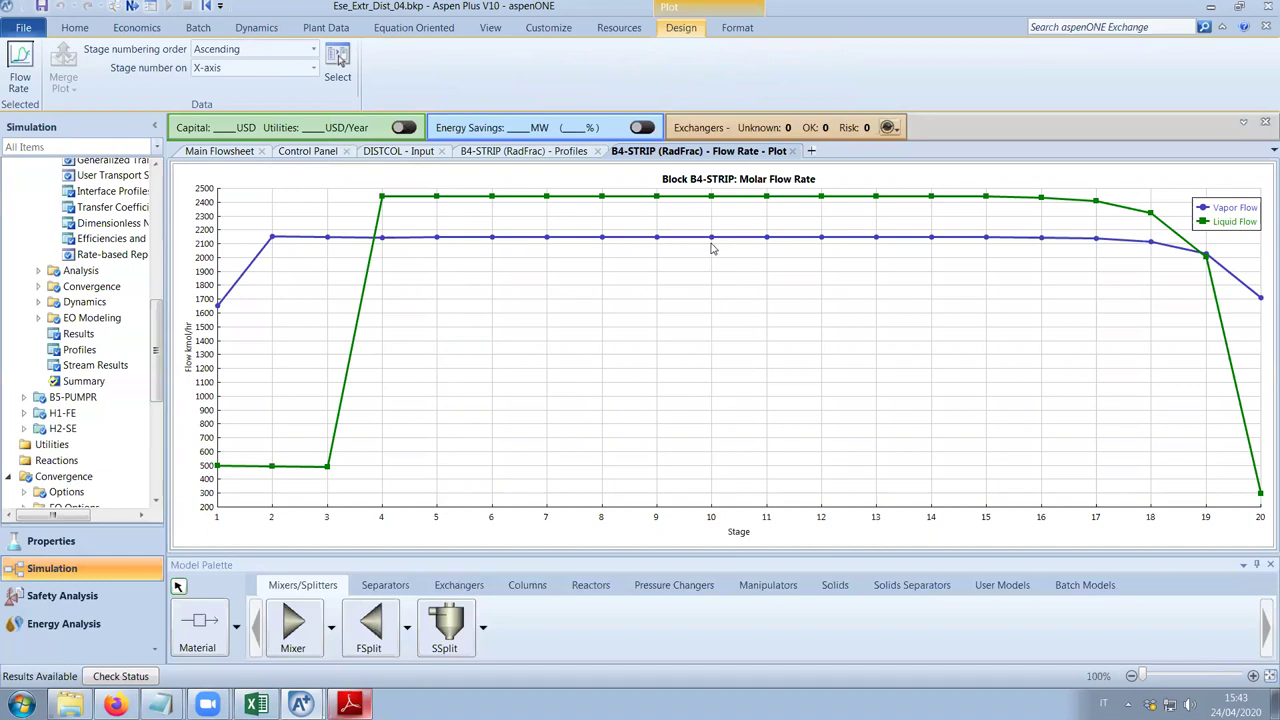
pyautogui.moveTo(712, 242)
pyautogui.click(793, 151)
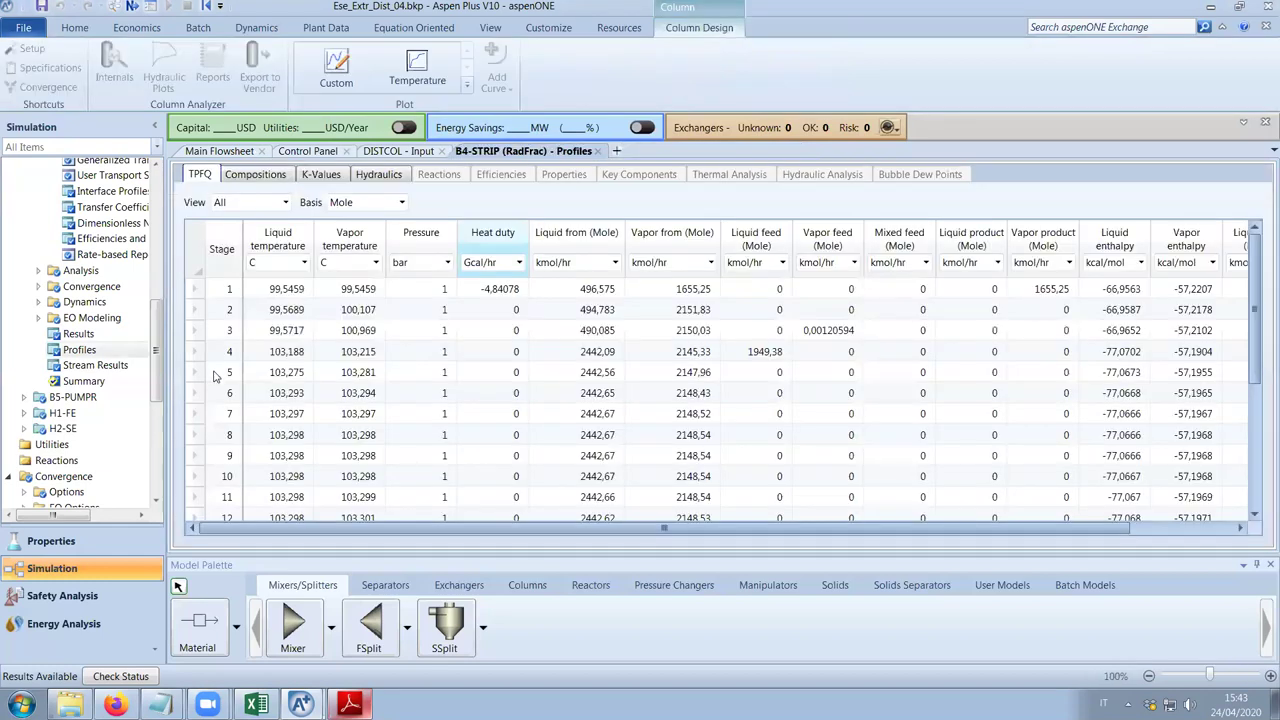
# Inspect the results summary of column internals section CS-1, including the calculated diameter, and view the INT-1 hydraulic plots.
pyautogui.moveTo(157, 383); pyautogui.dragTo(167, 340)
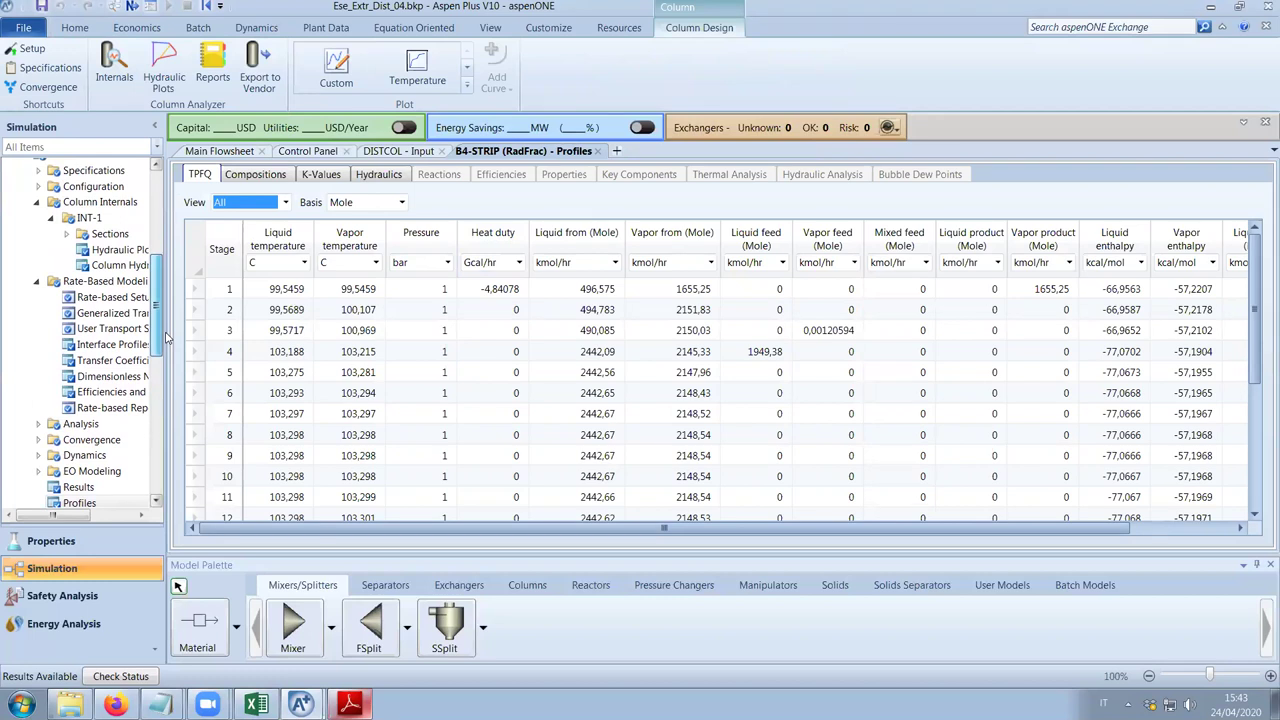
pyautogui.click(66, 233)
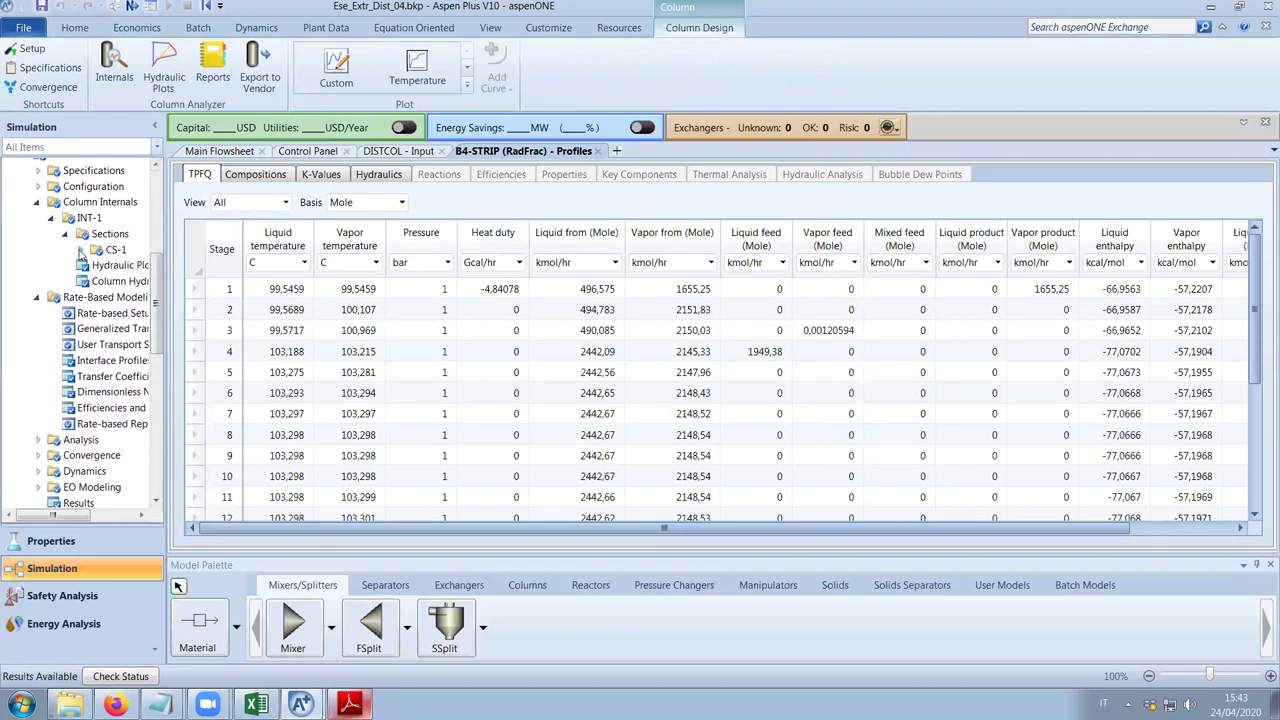
pyautogui.click(81, 250)
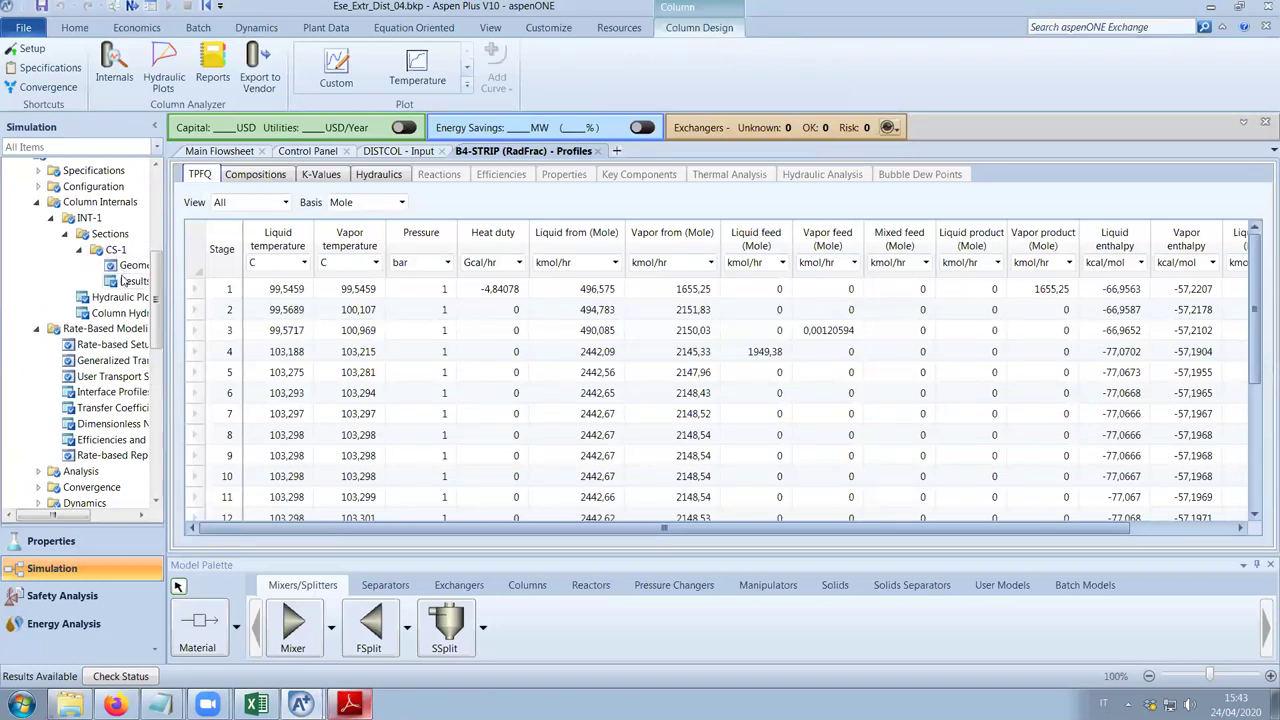
pyautogui.click(127, 281)
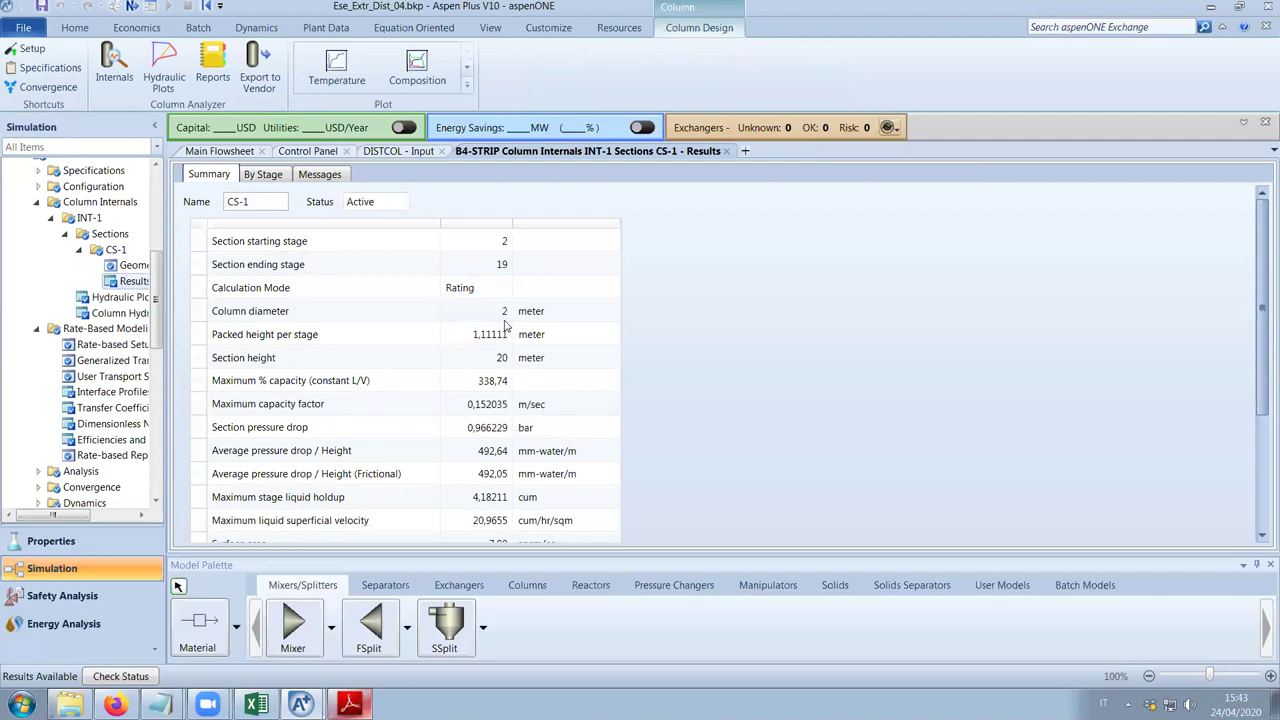
pyautogui.moveTo(1262, 297); pyautogui.dragTo(1262, 427)
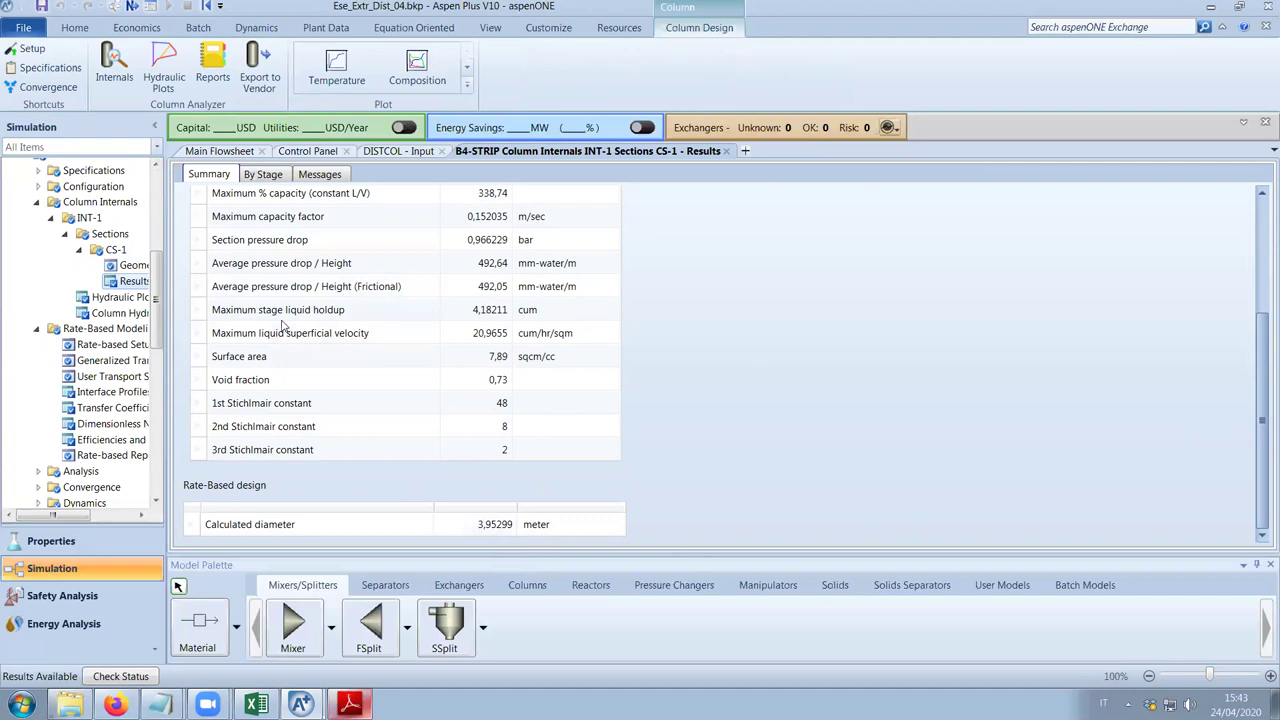
pyautogui.doubleClick(104, 299)
pyautogui.moveTo(650, 535); pyautogui.dragTo(563, 555)
# Review the section pressure drop, pressure drop per height and liquid superficial velocity in the CS-1 results summary.
pyautogui.click(133, 281)
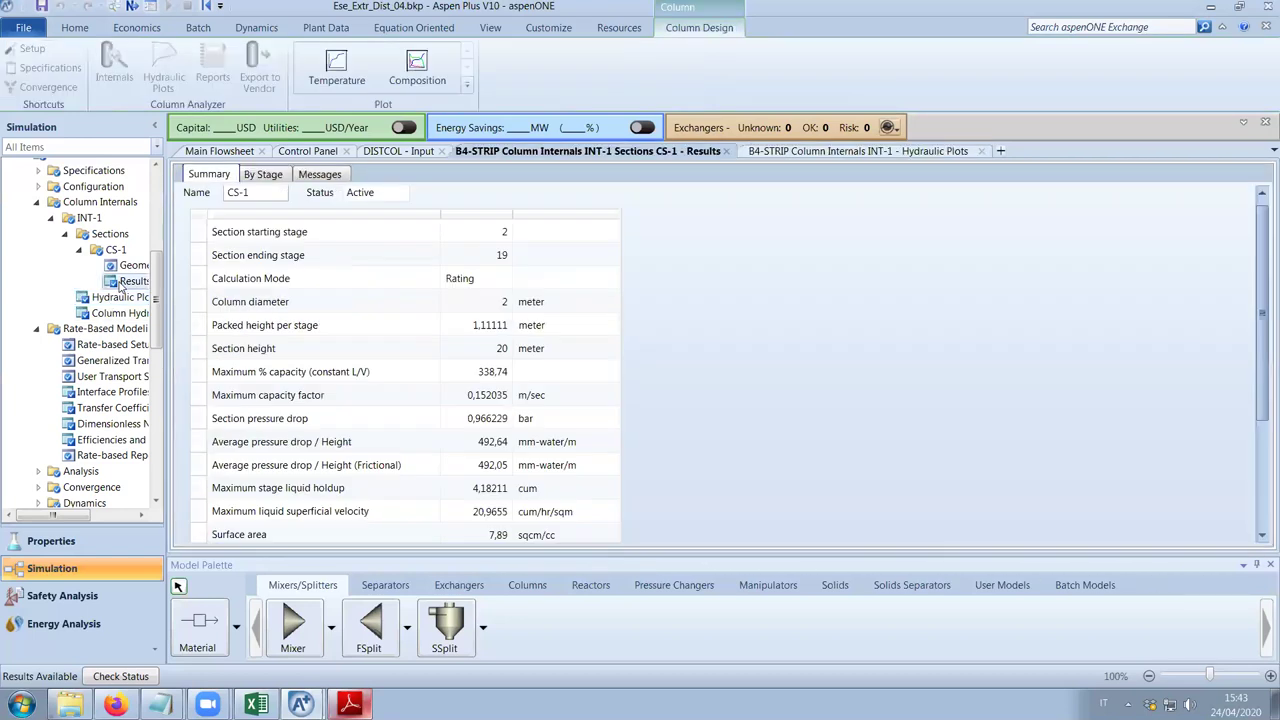
pyautogui.click(580, 446)
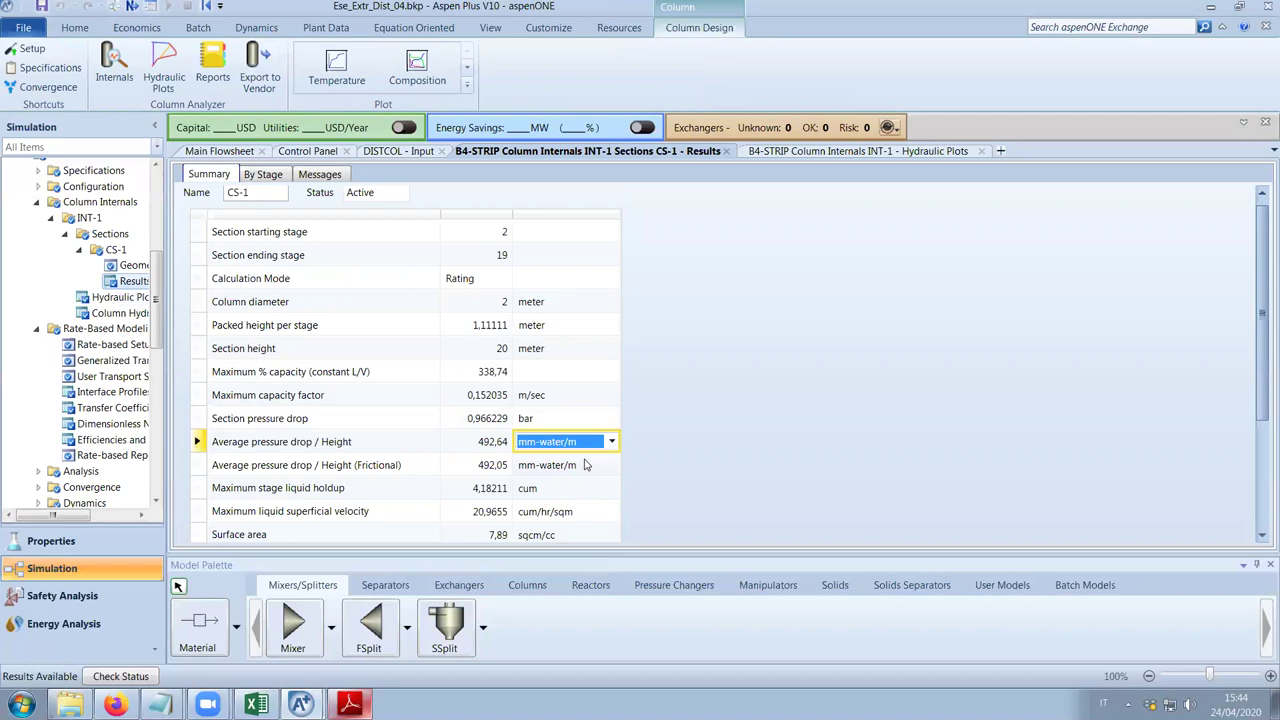
pyautogui.click(301, 514)
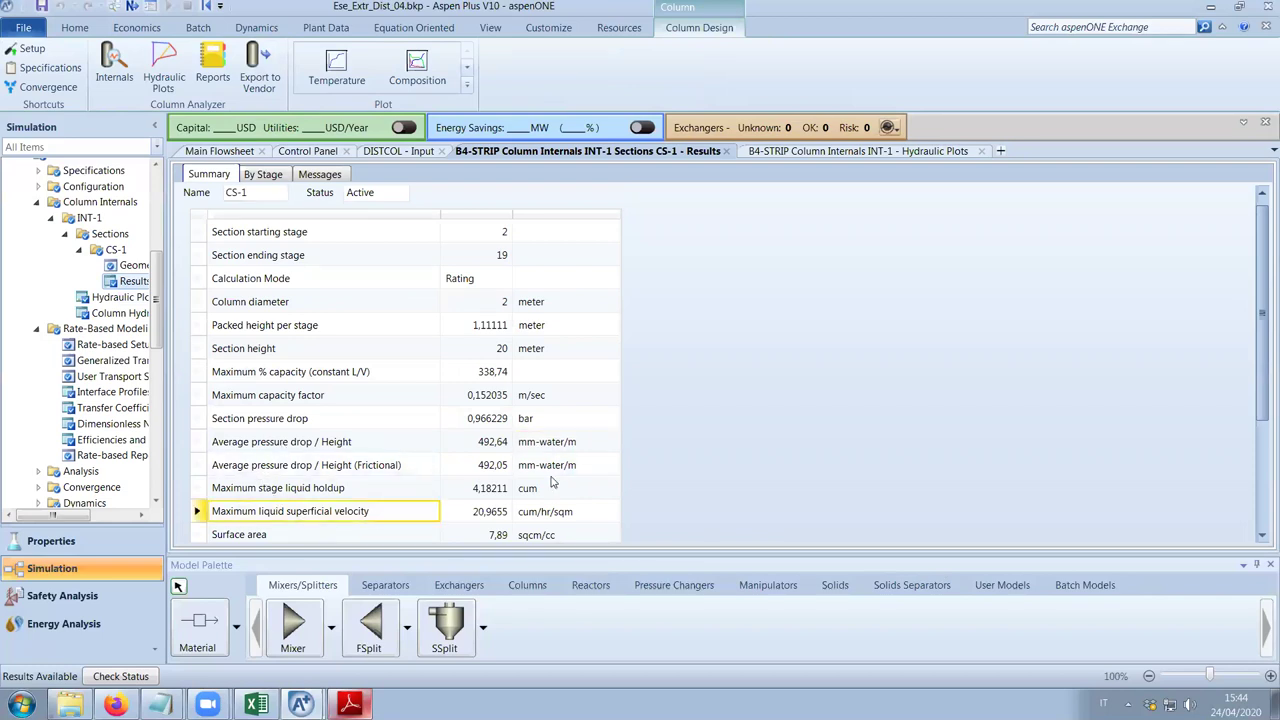
pyautogui.moveTo(1262, 375); pyautogui.dragTo(1260, 455)
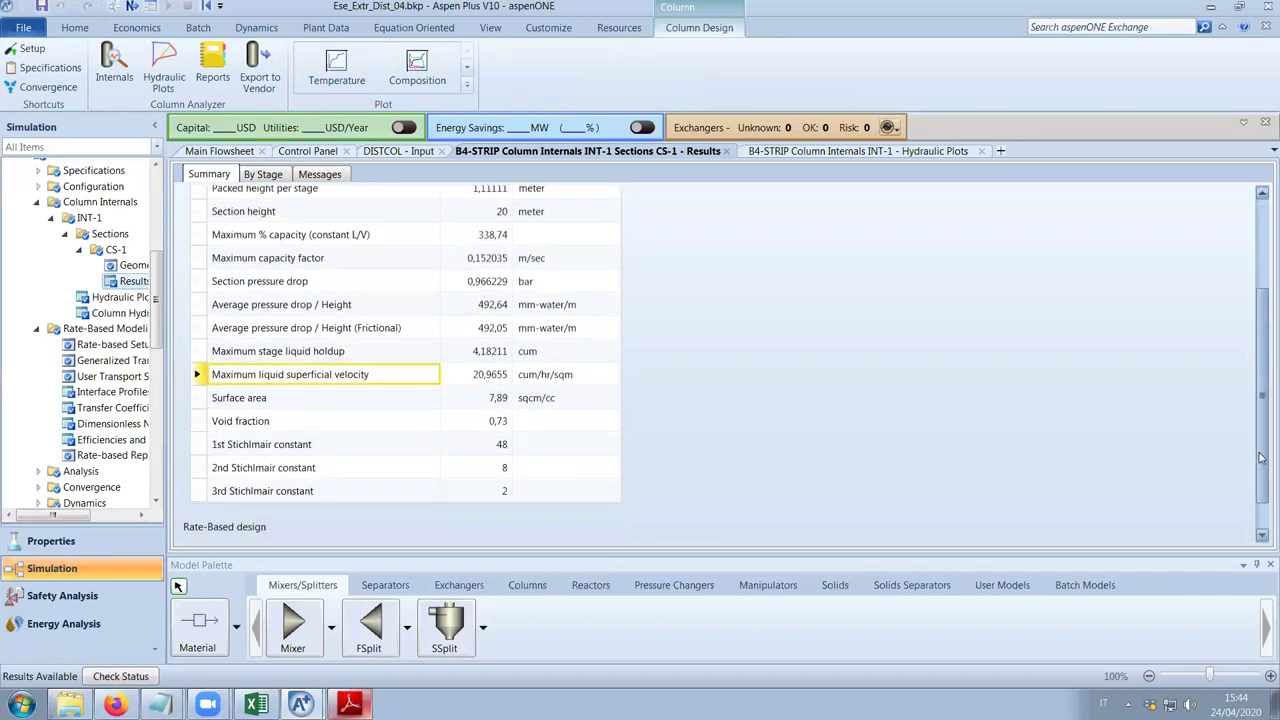
pyautogui.scroll(1, 1037, 283)
pyautogui.click(612, 318)
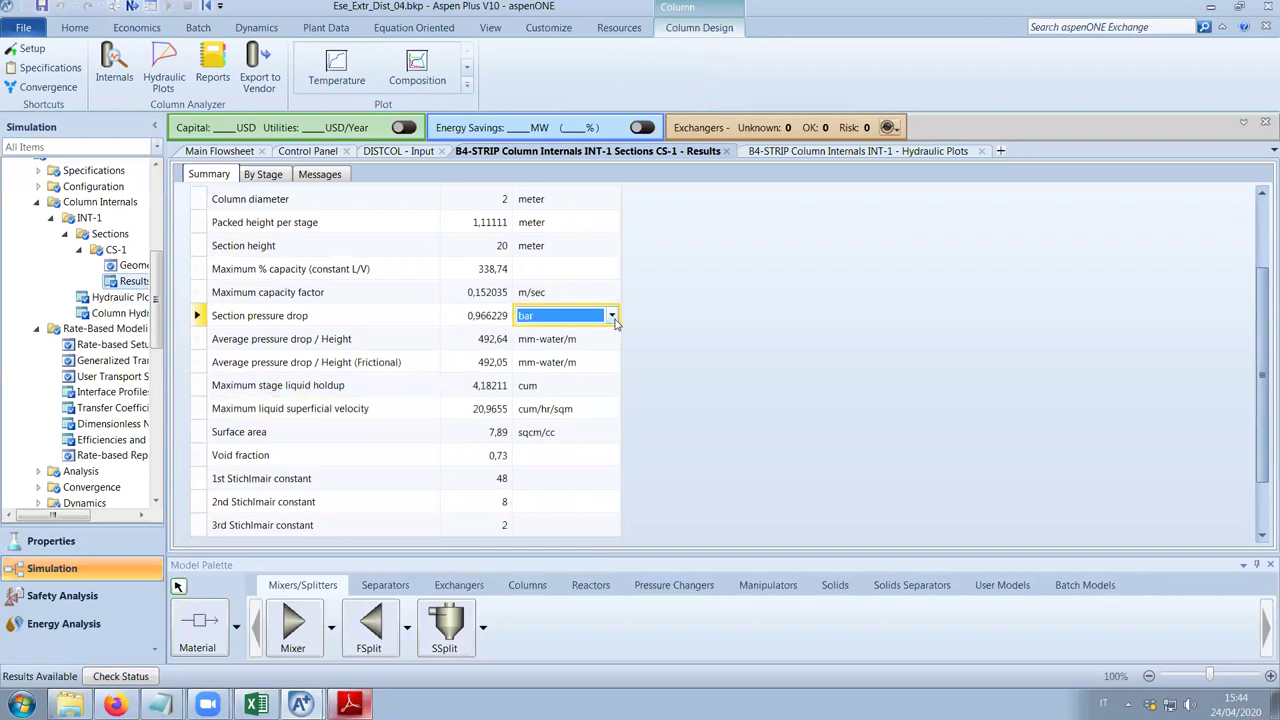
pyautogui.click(773, 338)
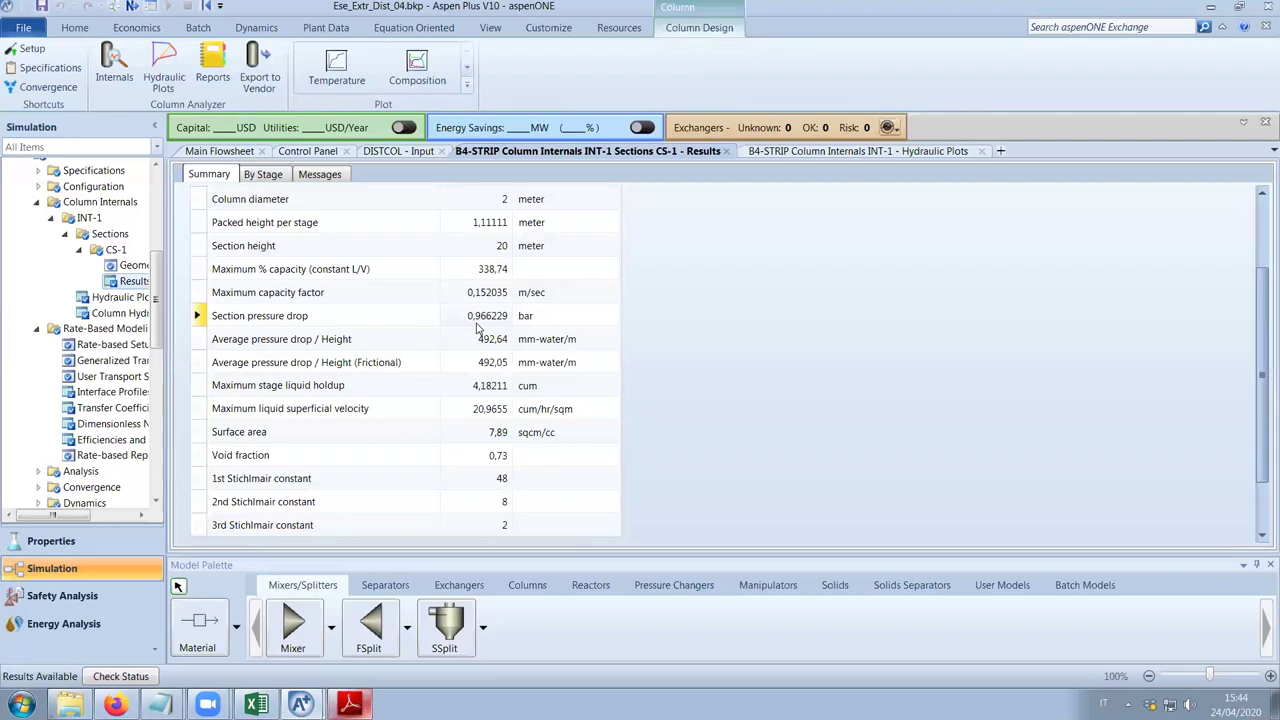
# Set the section diameter of CS-1 to 4 meter in its geometry and close the INT-1 hydraulic plots.
pyautogui.click(132, 266)
pyautogui.click(518, 309)
pyautogui.write('4')
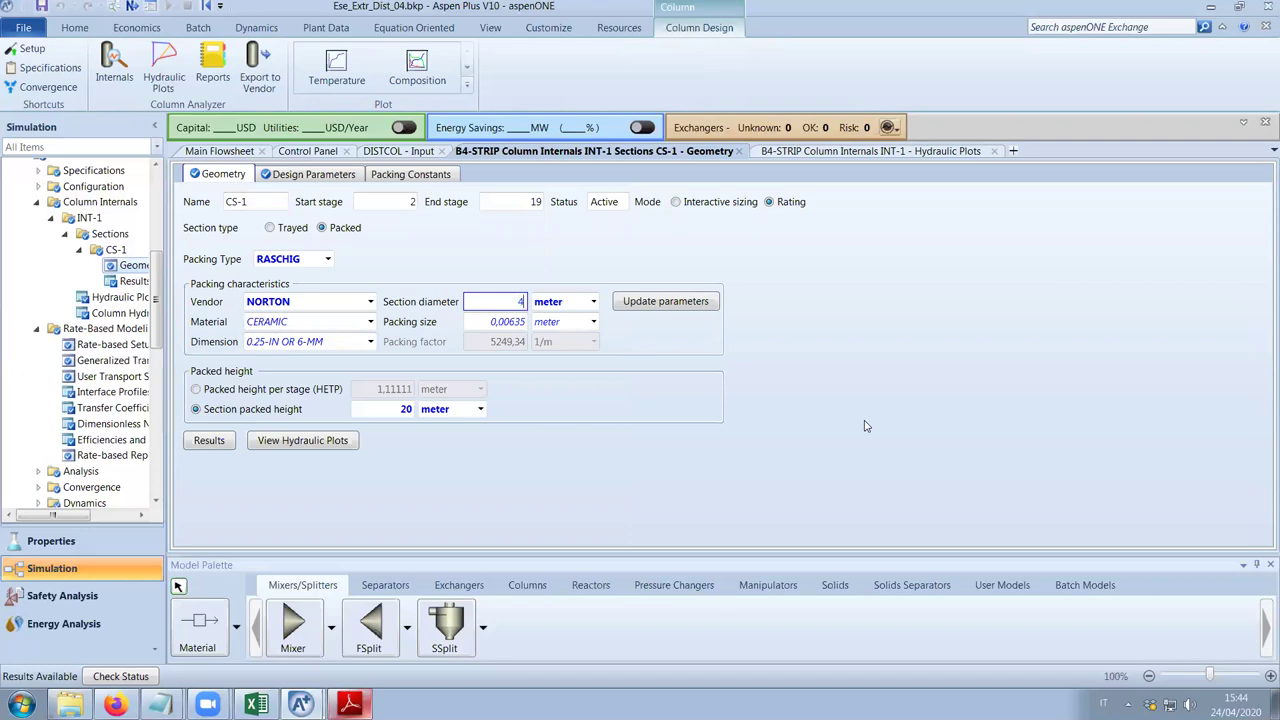
pyautogui.press('Return')
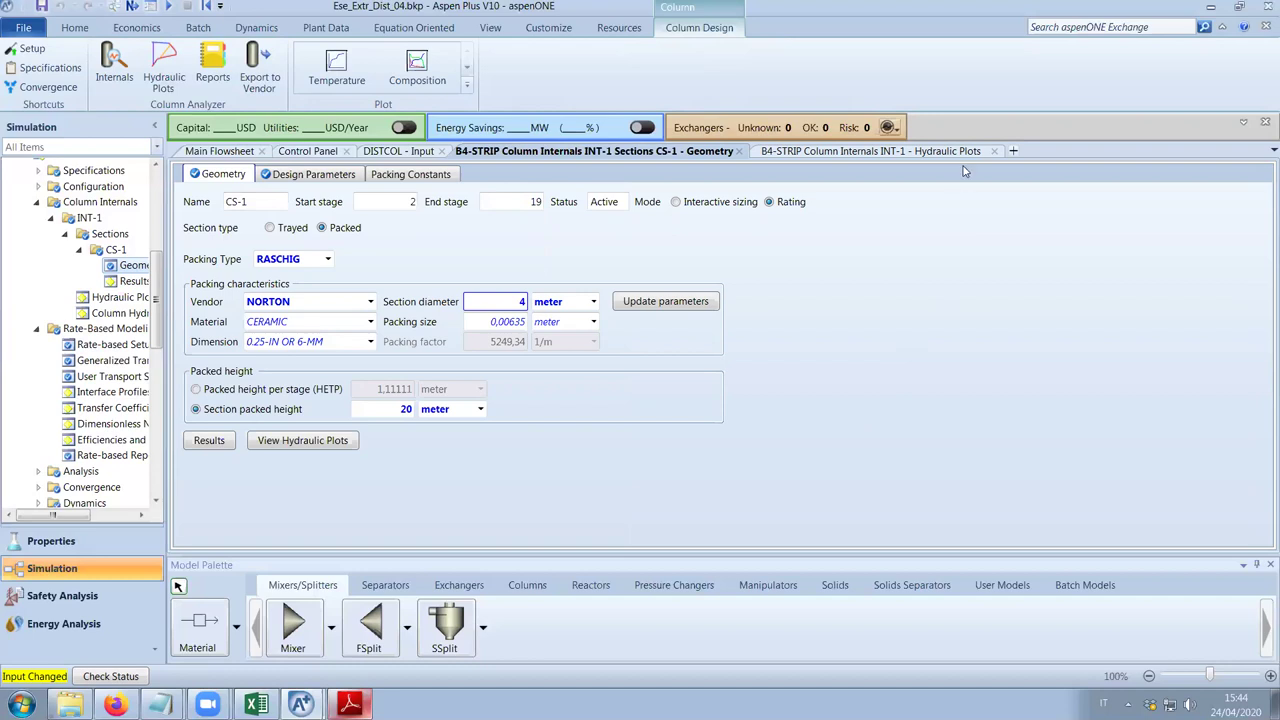
pyautogui.click(993, 151)
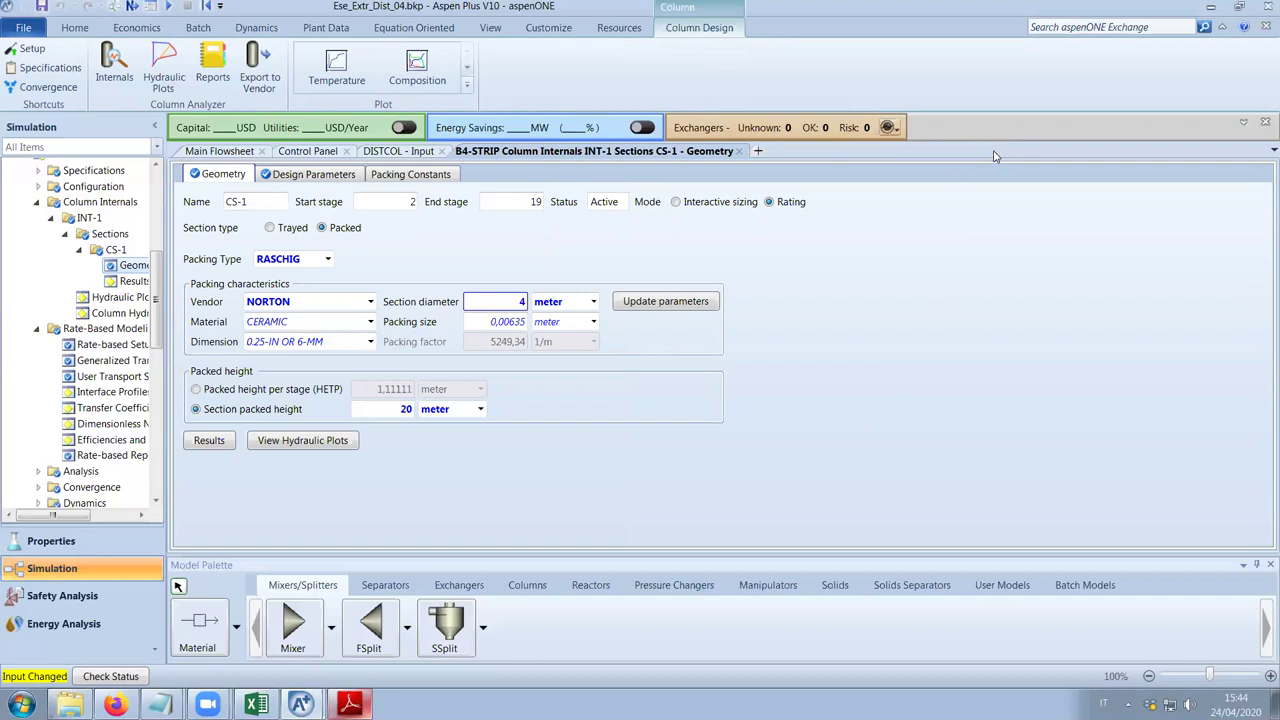
# Rerun the simulation and check the CS-1 capacity and pressure drop results against the Control Panel messages.
pyautogui.click(168, 6)
pyautogui.click(309, 151)
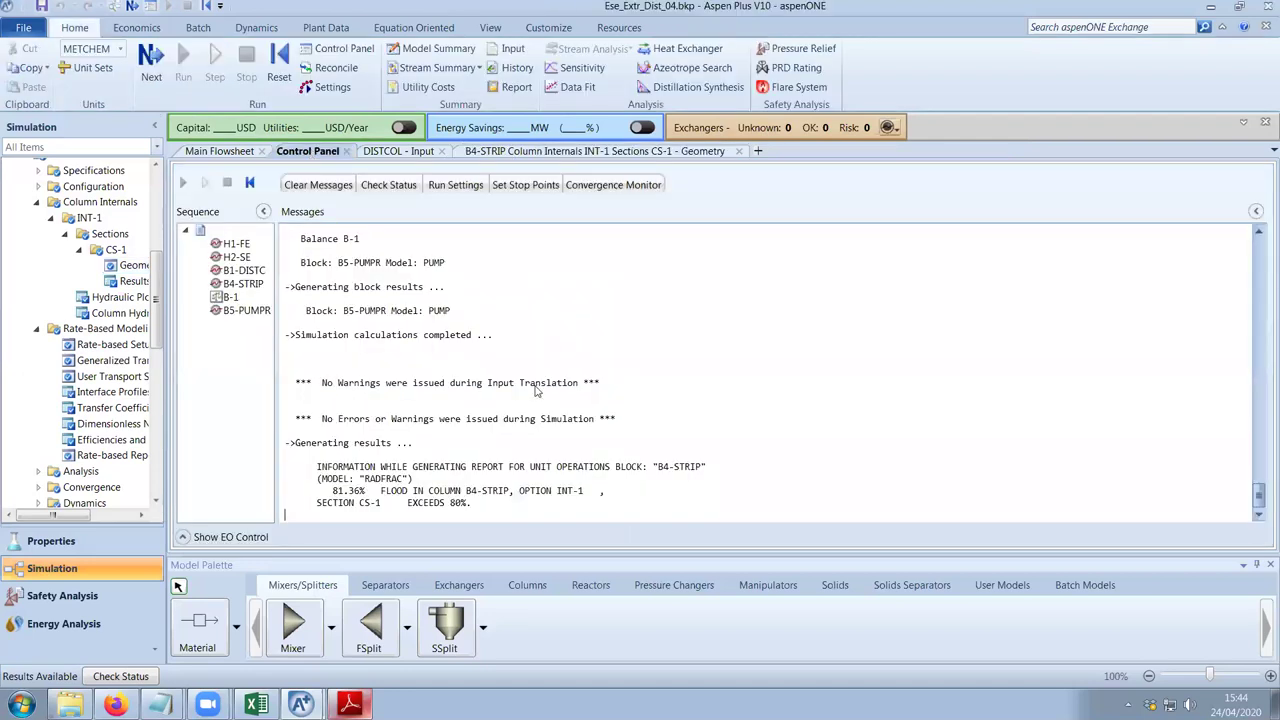
pyautogui.click(595, 152)
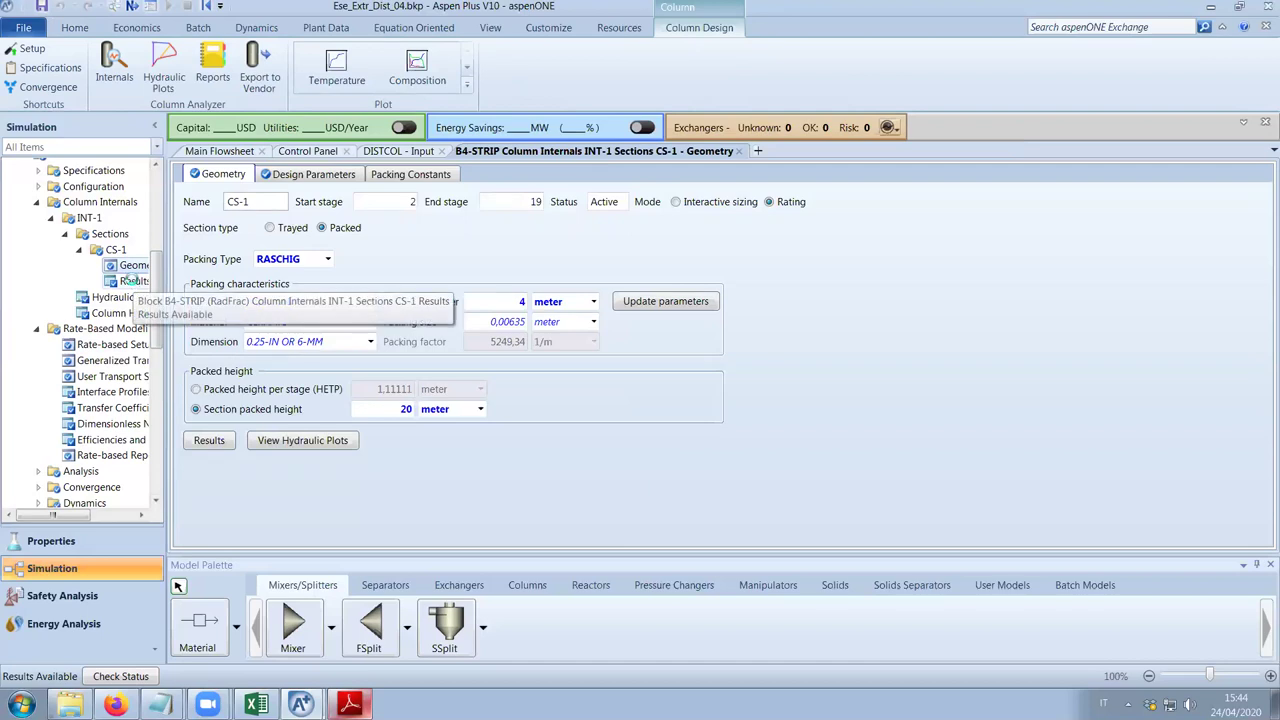
pyautogui.click(133, 282)
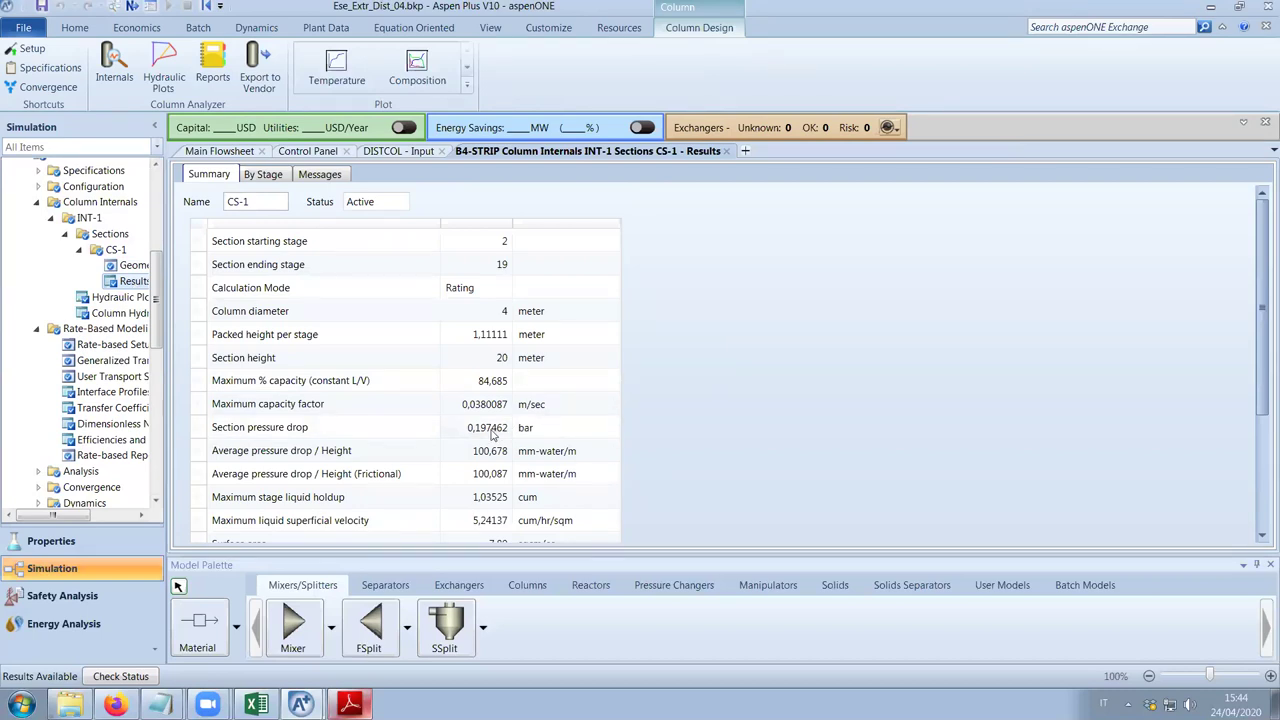
pyautogui.click(316, 152)
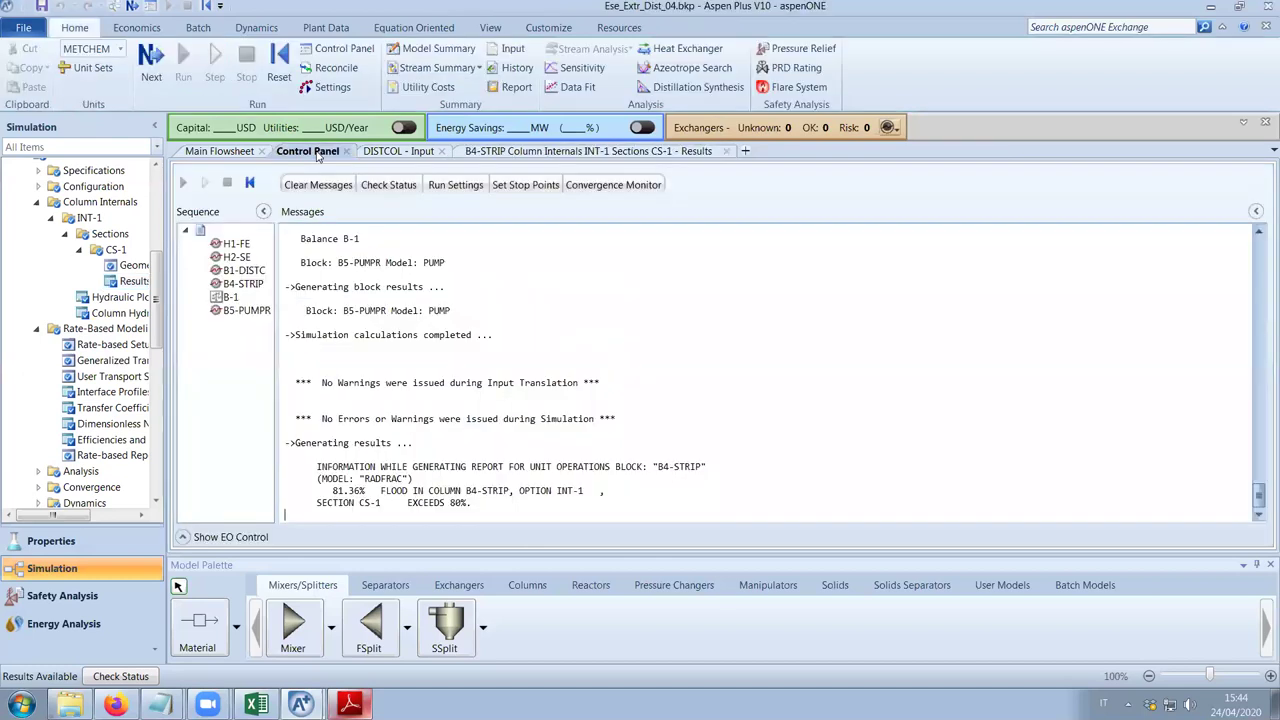
# Save the simulation as the backup file Ese_Extr_Dist_05, declining the additional Aspen Plus Document (.apw) copy.
pyautogui.click(14, 31)
pyautogui.click(68, 116)
pyautogui.click(228, 192)
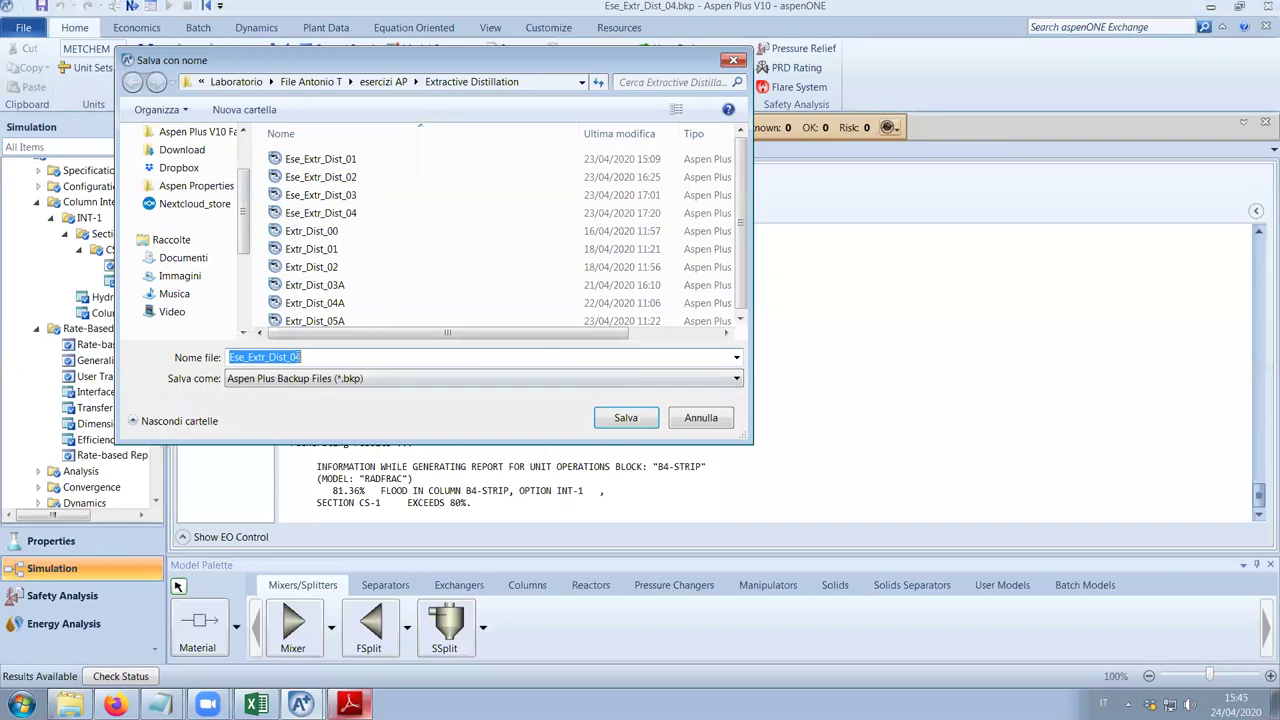
pyautogui.moveTo(293, 357); pyautogui.dragTo(309, 357)
pyautogui.write('5')
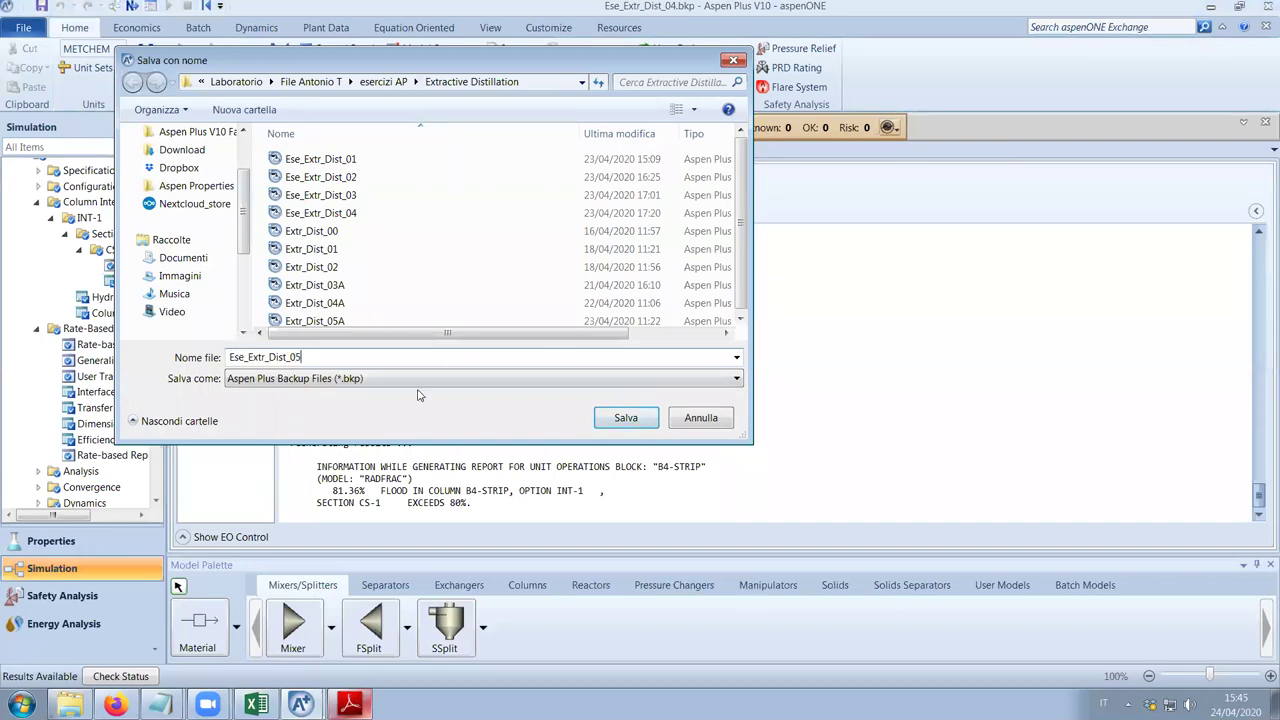
pyautogui.click(625, 420)
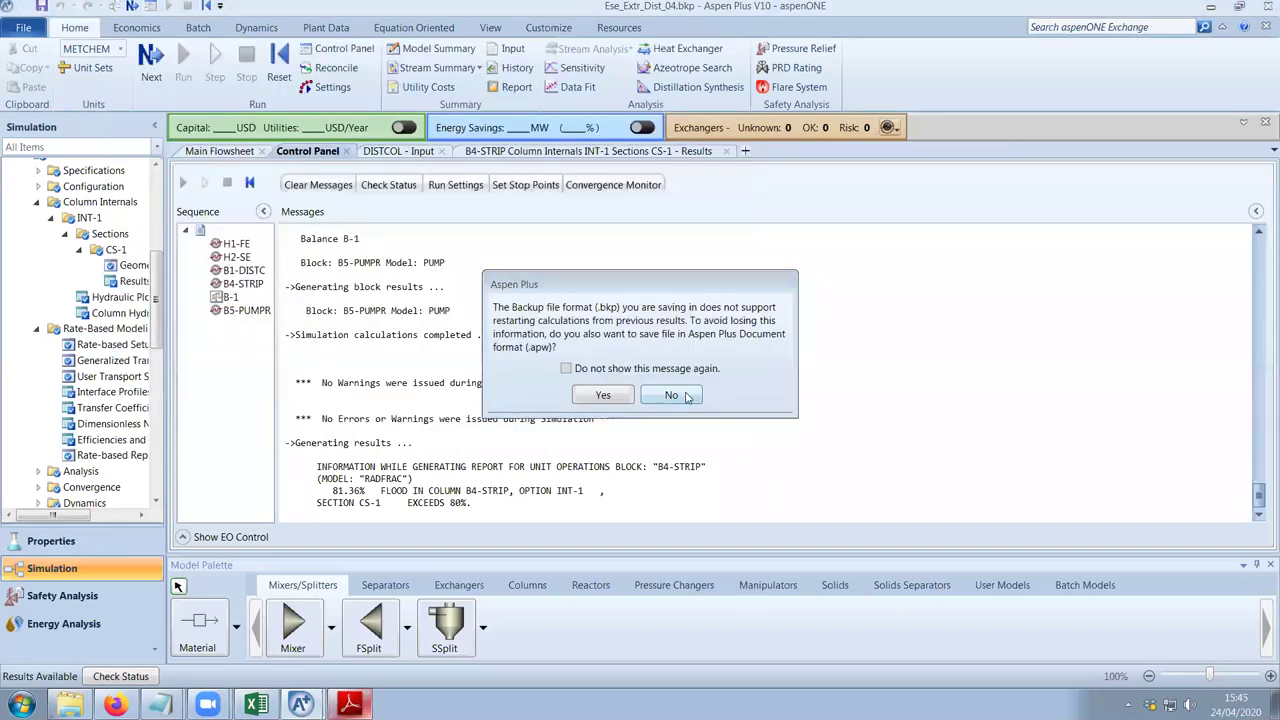
pyautogui.click(686, 395)
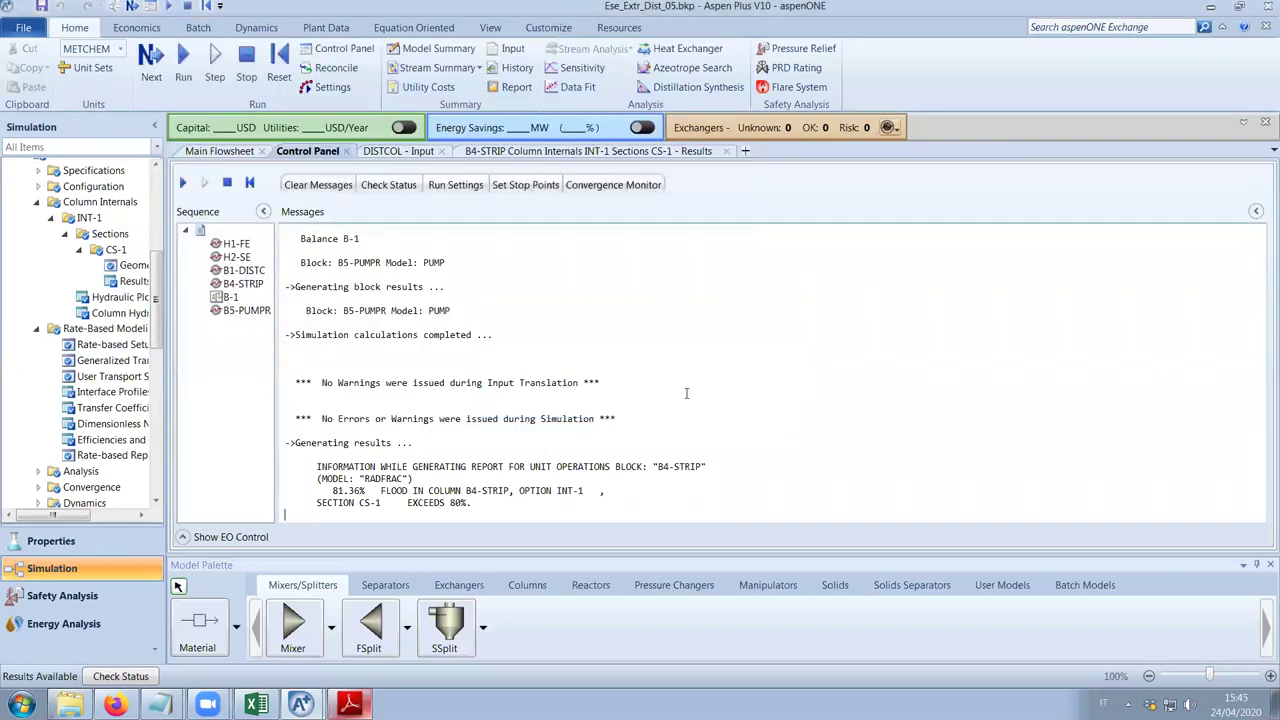
# Open the INT-1 hydraulic plots of B4-STRIP and examine the operating points of stages 2 and 4.
pyautogui.click(590, 151)
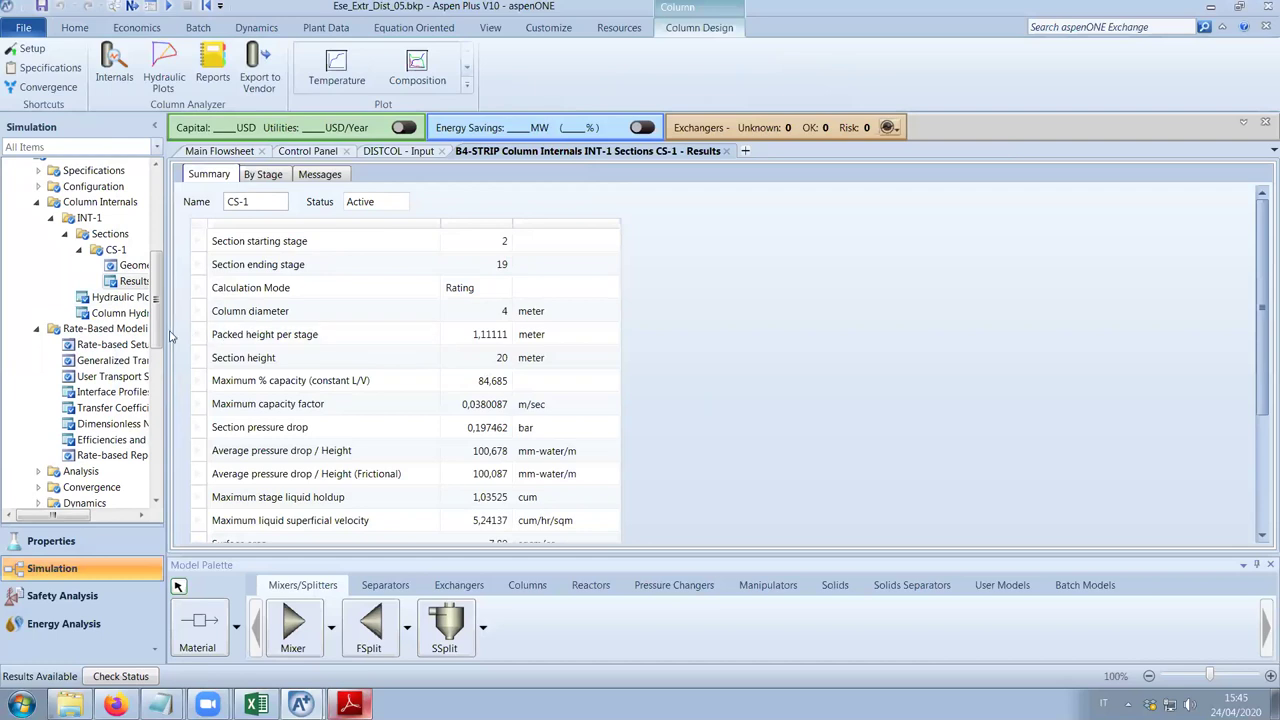
pyautogui.doubleClick(122, 298)
pyautogui.moveTo(632, 554); pyautogui.dragTo(478, 546)
pyautogui.click(553, 475)
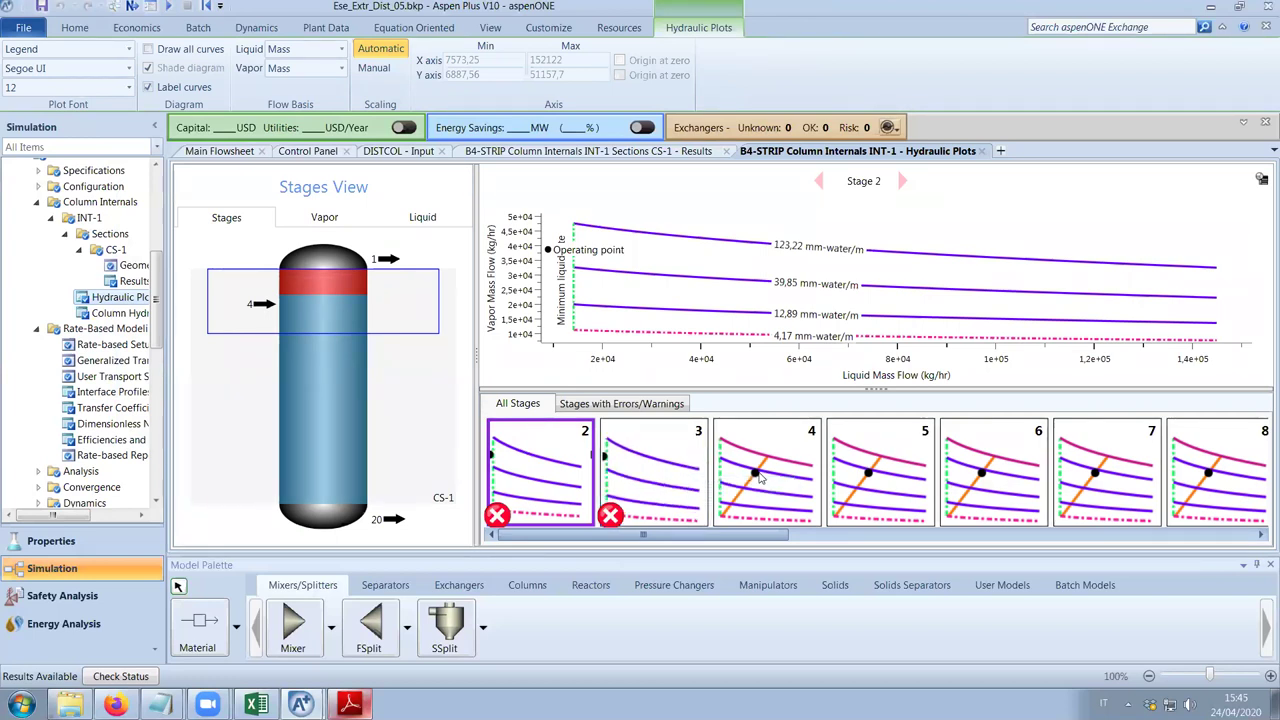
pyautogui.click(764, 479)
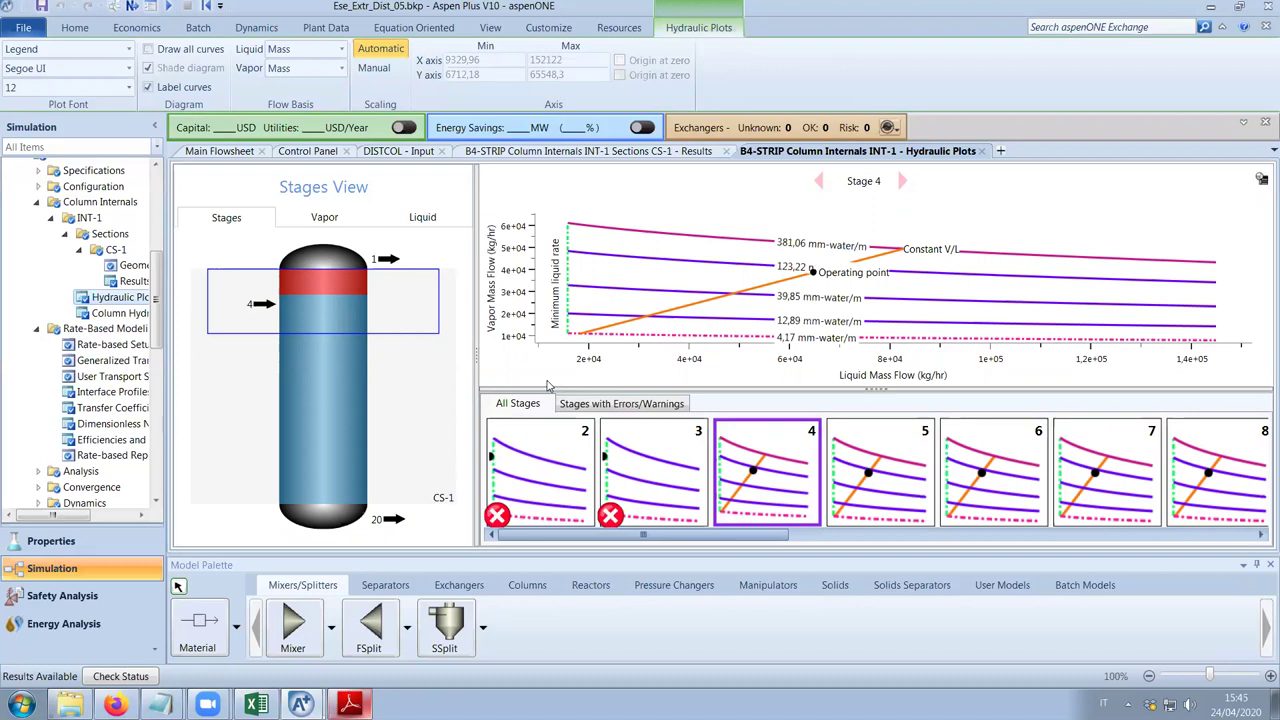
# Check the B4-STRIP feed on the main flowsheet and examine the hydraulic plots from stage 19 back to stage 16.
pyautogui.click(205, 155)
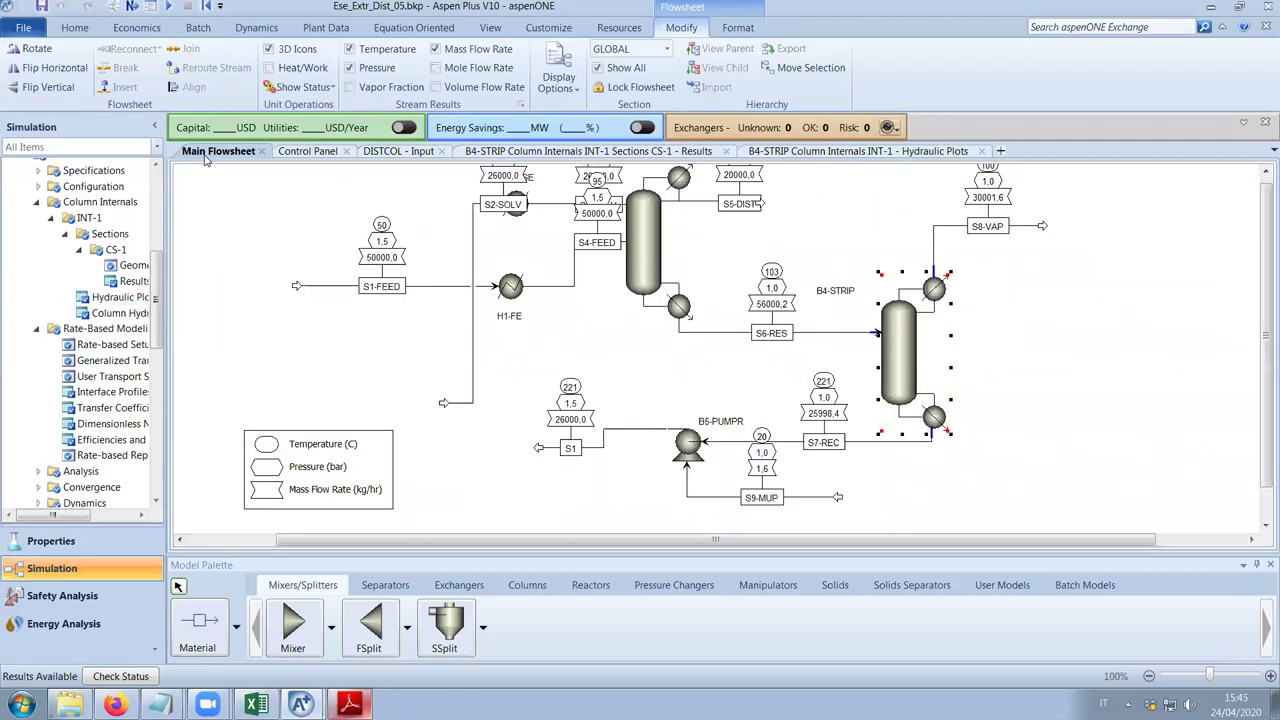
pyautogui.click(885, 335)
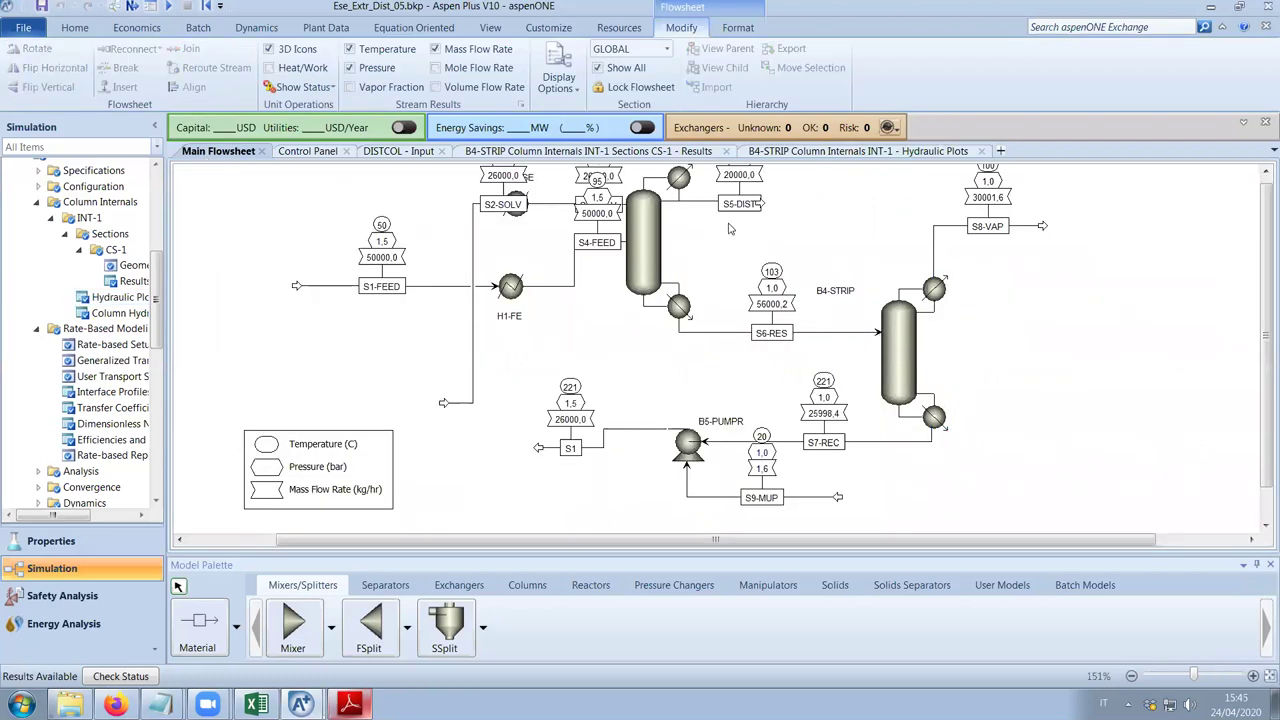
pyautogui.click(885, 151)
pyautogui.moveTo(808, 545); pyautogui.dragTo(1243, 521)
pyautogui.click(1203, 472)
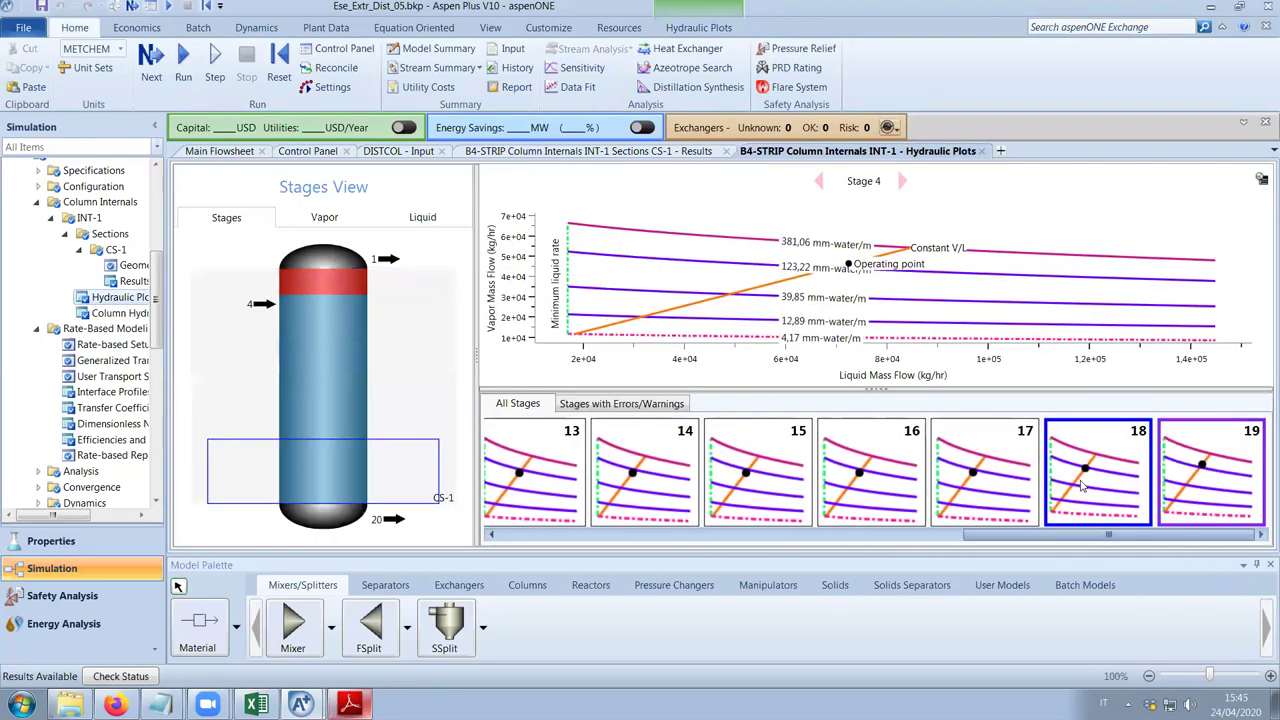
pyautogui.press('Left')
pyautogui.press('Left')
pyautogui.press('Left')
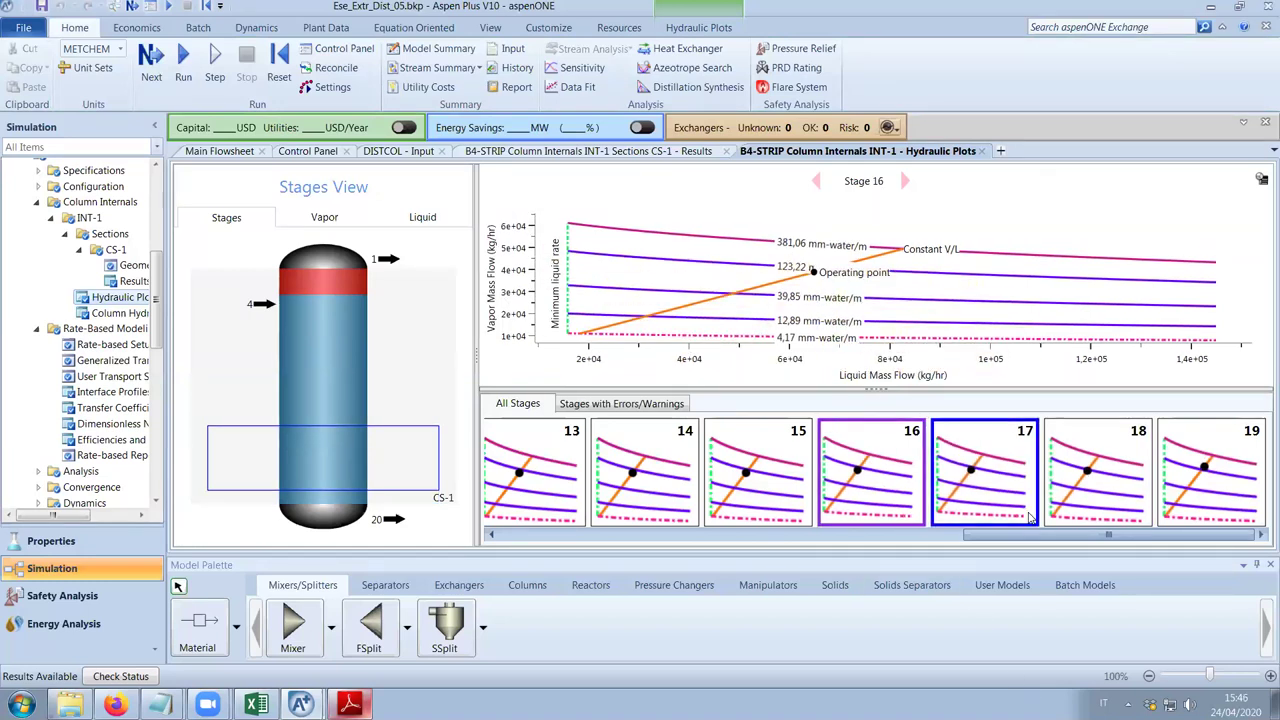
# Compare the hydraulic plots of stages 3 and 2 with the lower stages, and close the INT-1 plots.
pyautogui.moveTo(1013, 541); pyautogui.dragTo(548, 540)
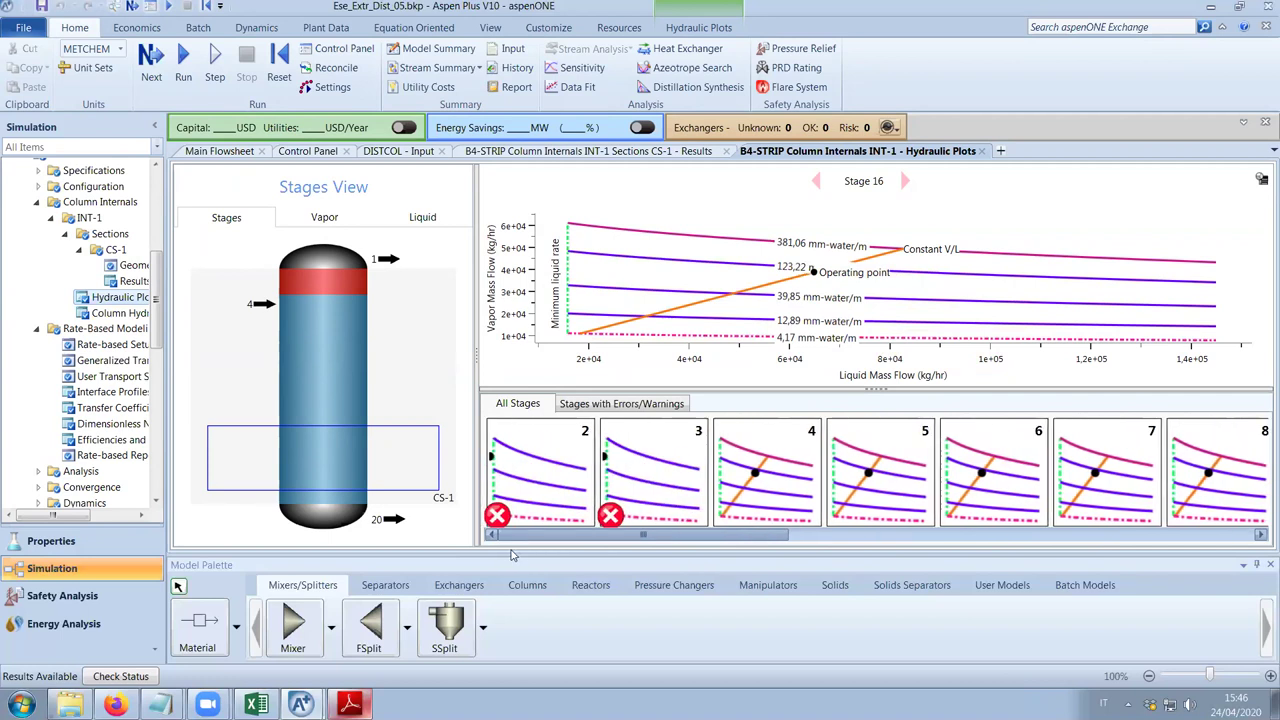
pyautogui.click(670, 482)
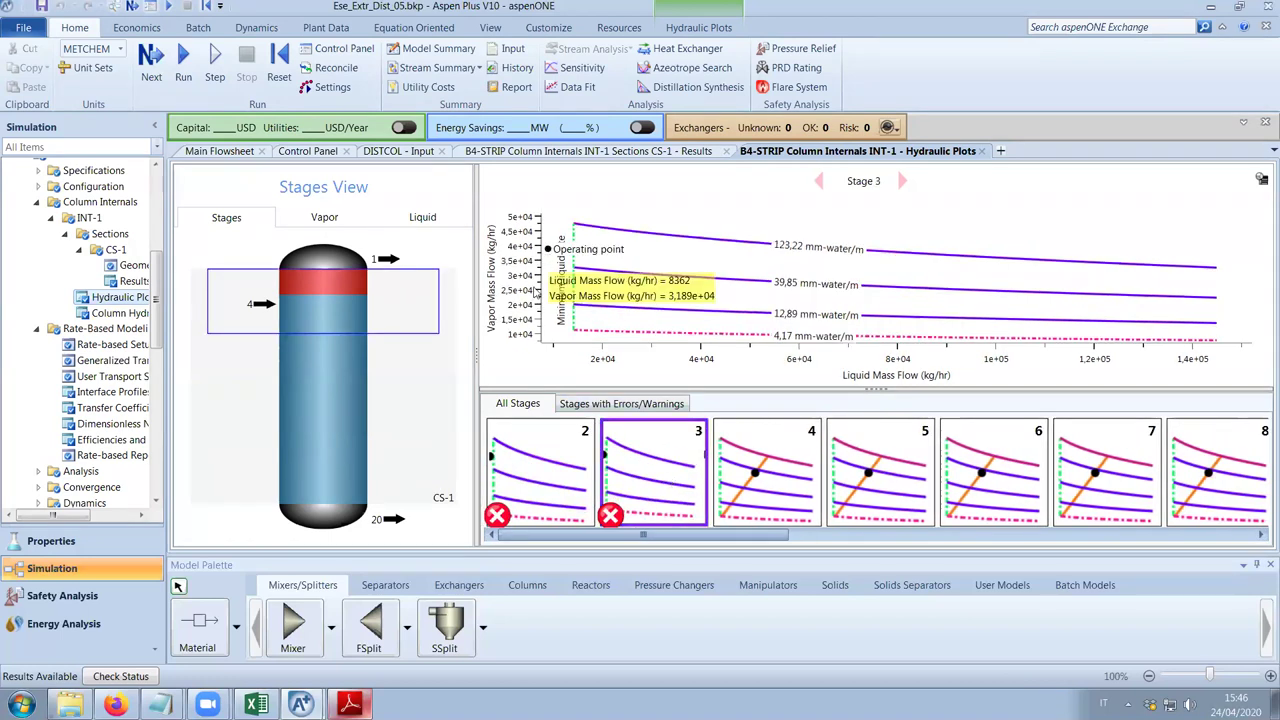
pyautogui.click(563, 492)
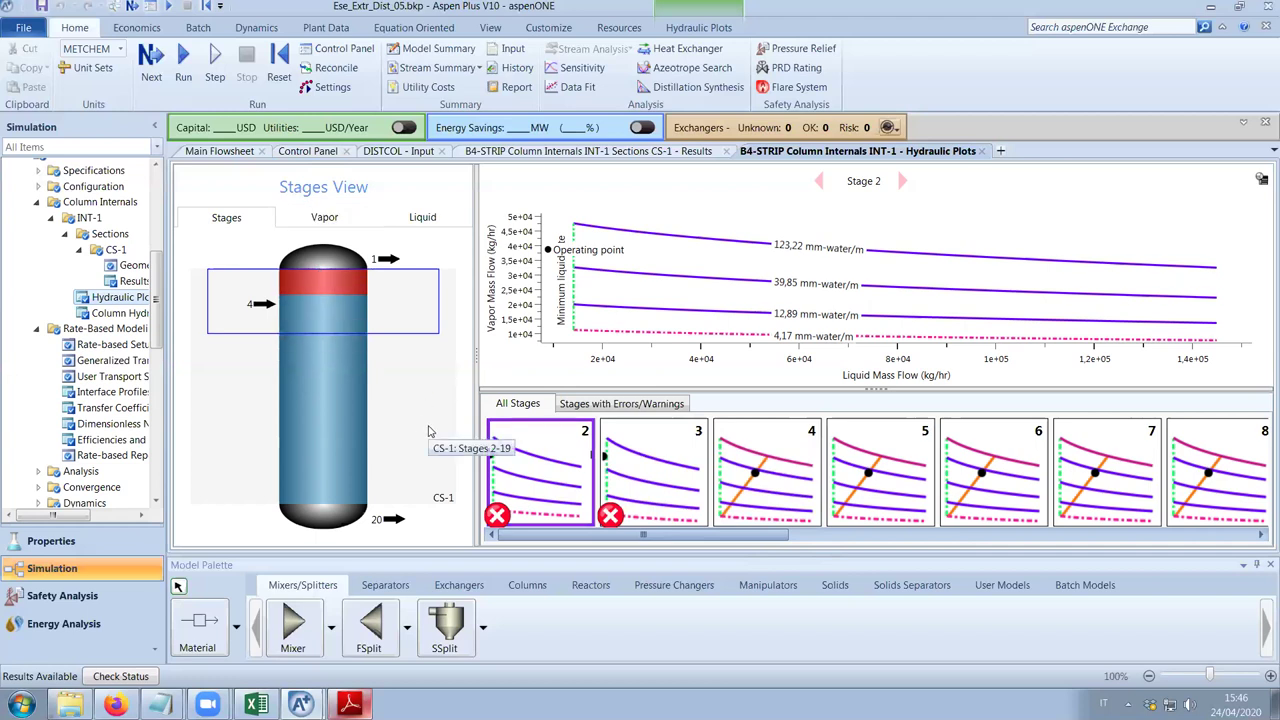
pyautogui.moveTo(745, 542); pyautogui.dragTo(1263, 568)
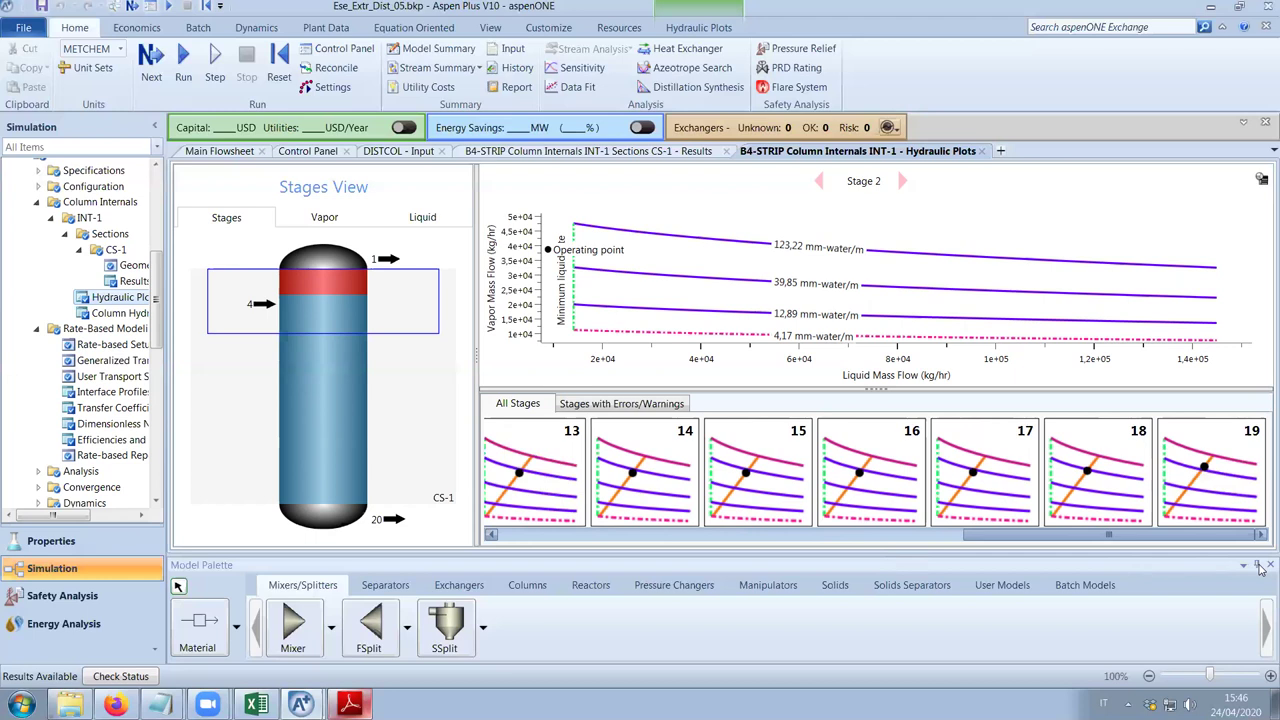
pyautogui.moveTo(1200, 540); pyautogui.dragTo(513, 559)
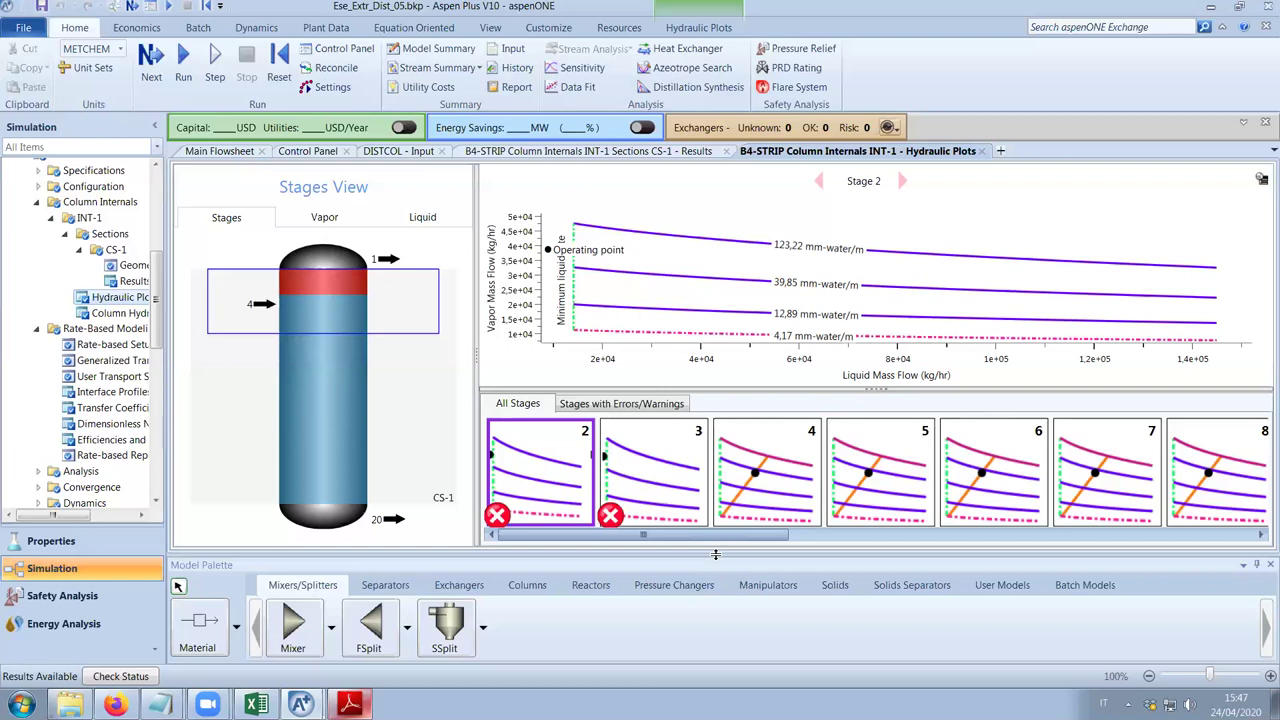
pyautogui.click(982, 151)
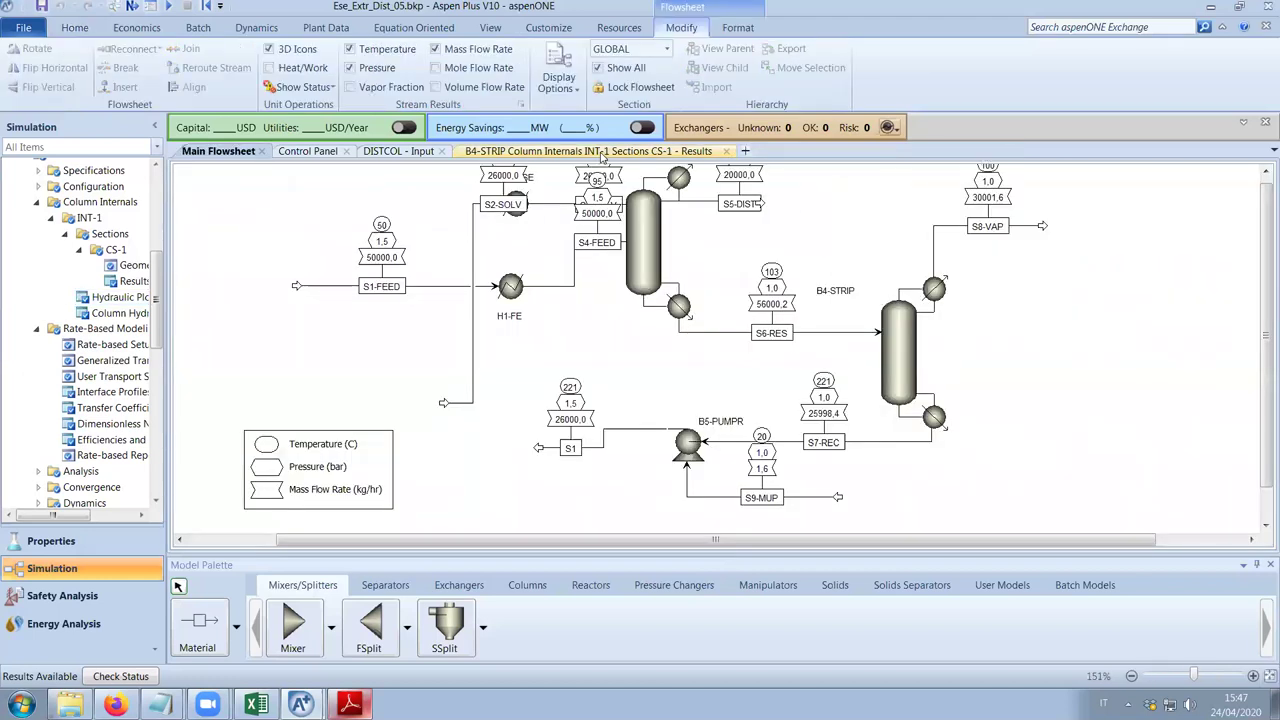
# Review the feed and product stream stages and the configuration in the B4-STRIP specifications.
pyautogui.click(600, 151)
pyautogui.scroll(2, 100, 300)
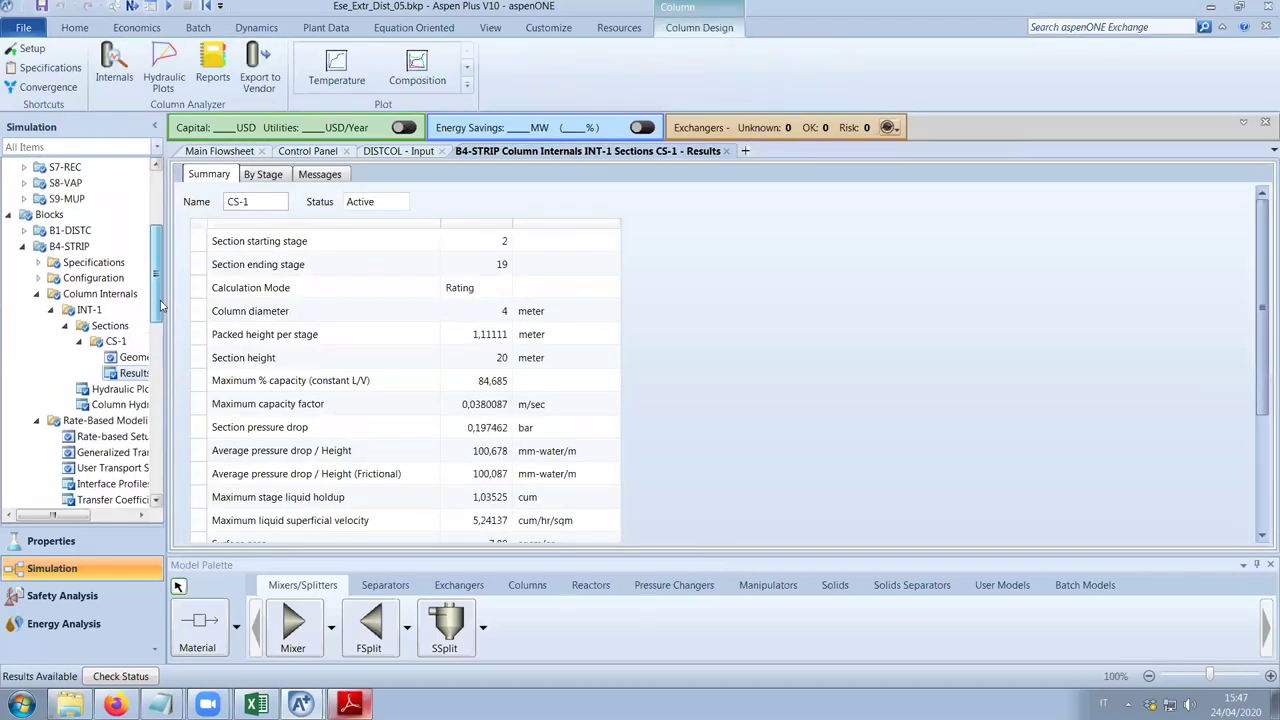
pyautogui.click(116, 262)
pyautogui.click(290, 176)
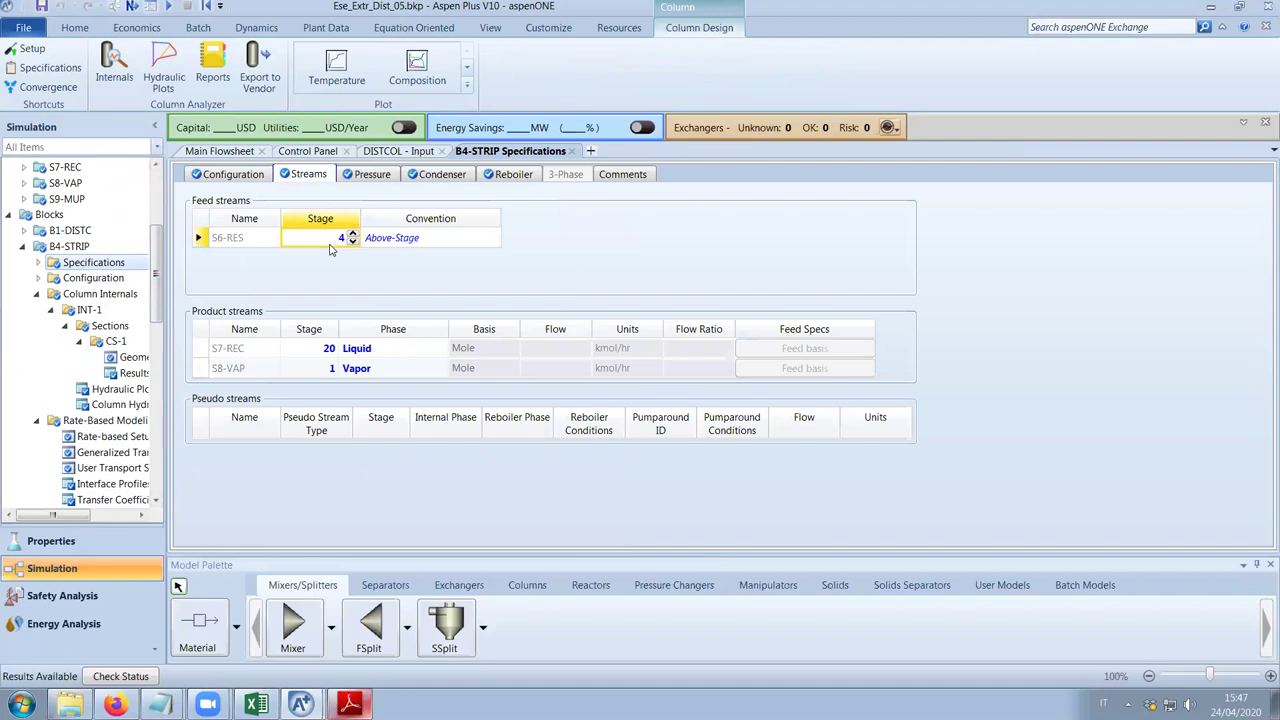
pyautogui.click(249, 178)
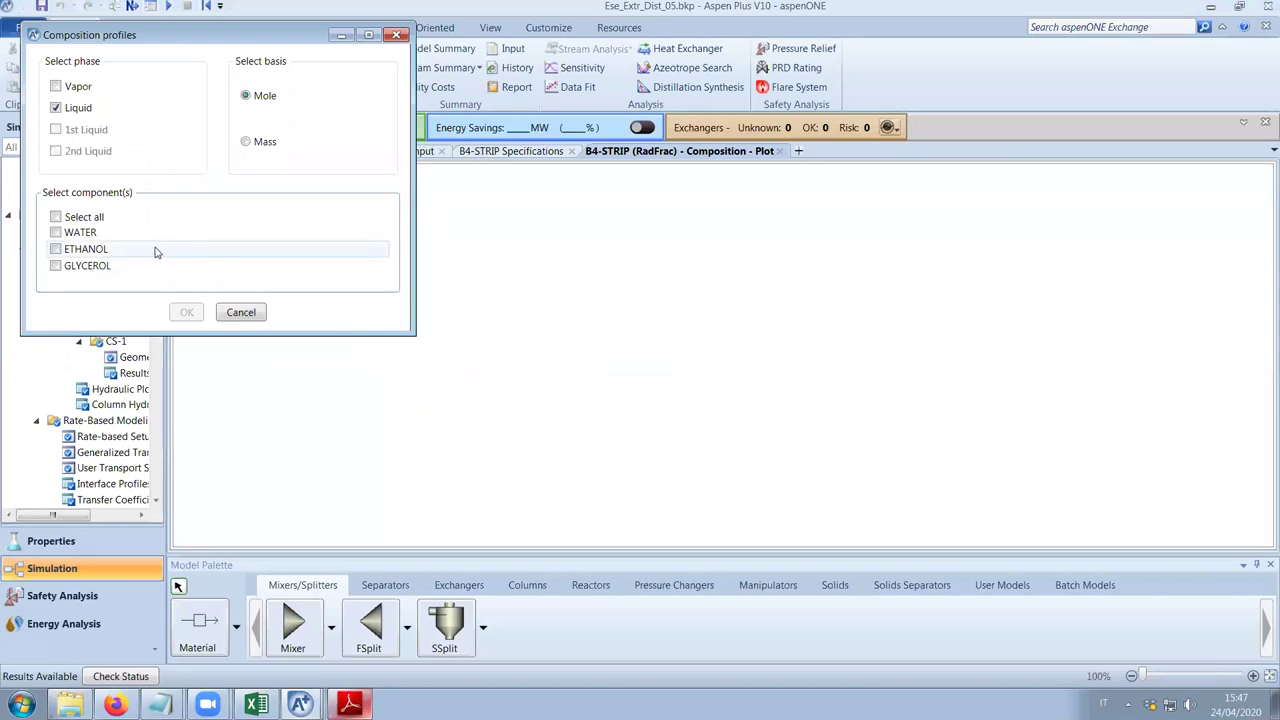
# Plot the liquid and vapor mole fraction profiles of GLYCEROL in B4-STRIP, examine them by stage and close the plot.
pyautogui.click(99, 268)
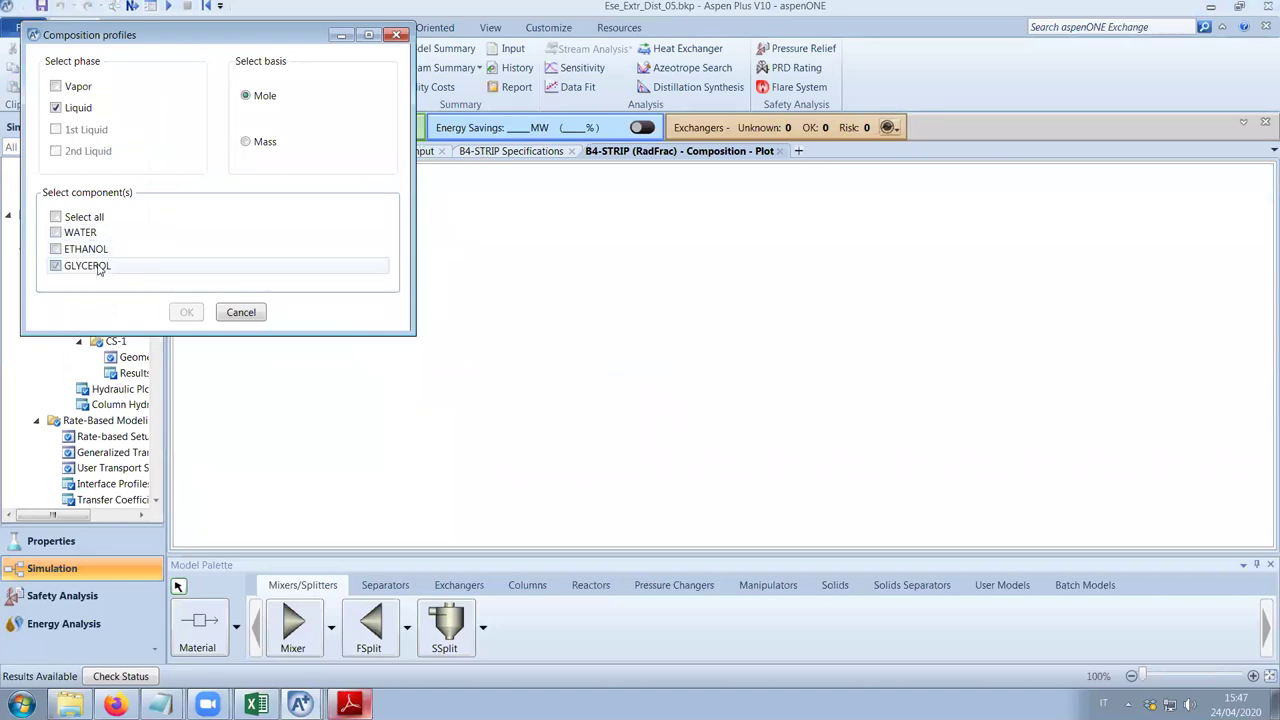
pyautogui.click(79, 87)
pyautogui.click(186, 312)
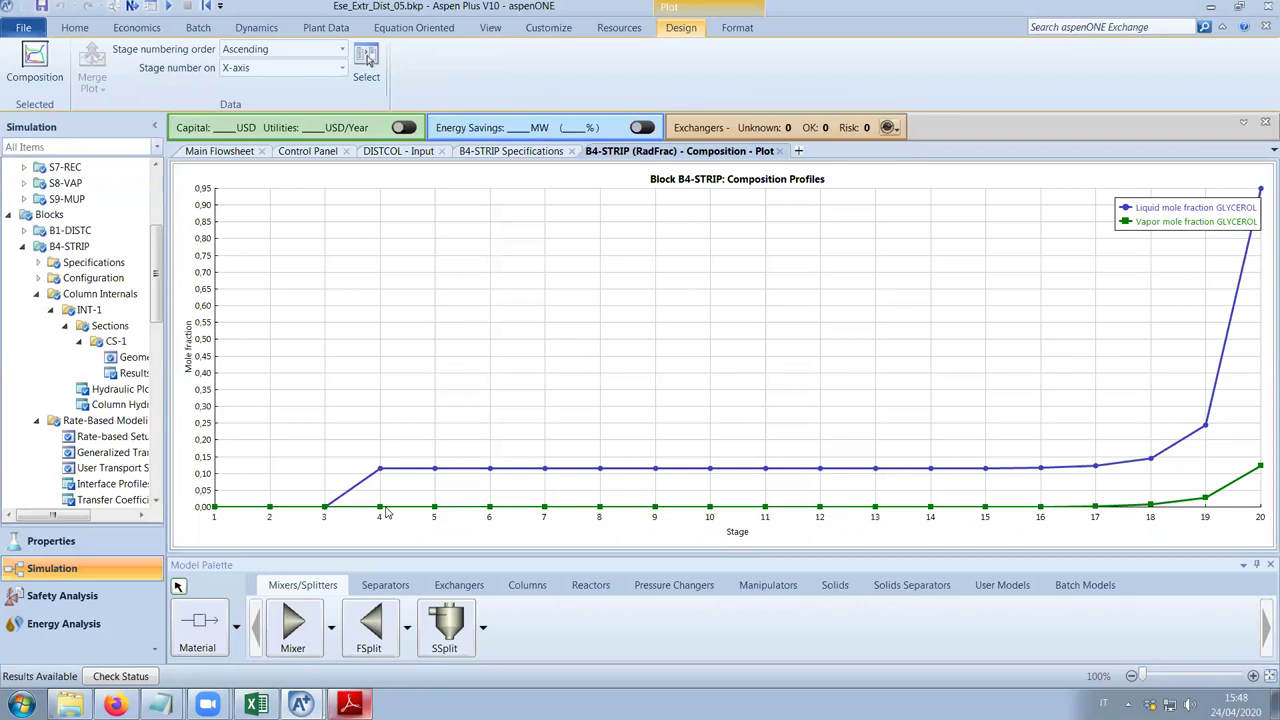
pyautogui.click(779, 153)
# Set the S6-RES feed stage of B4-STRIP to 3 and rerun the simulation.
pyautogui.click(316, 176)
pyautogui.write('3')
pyautogui.press('Return')
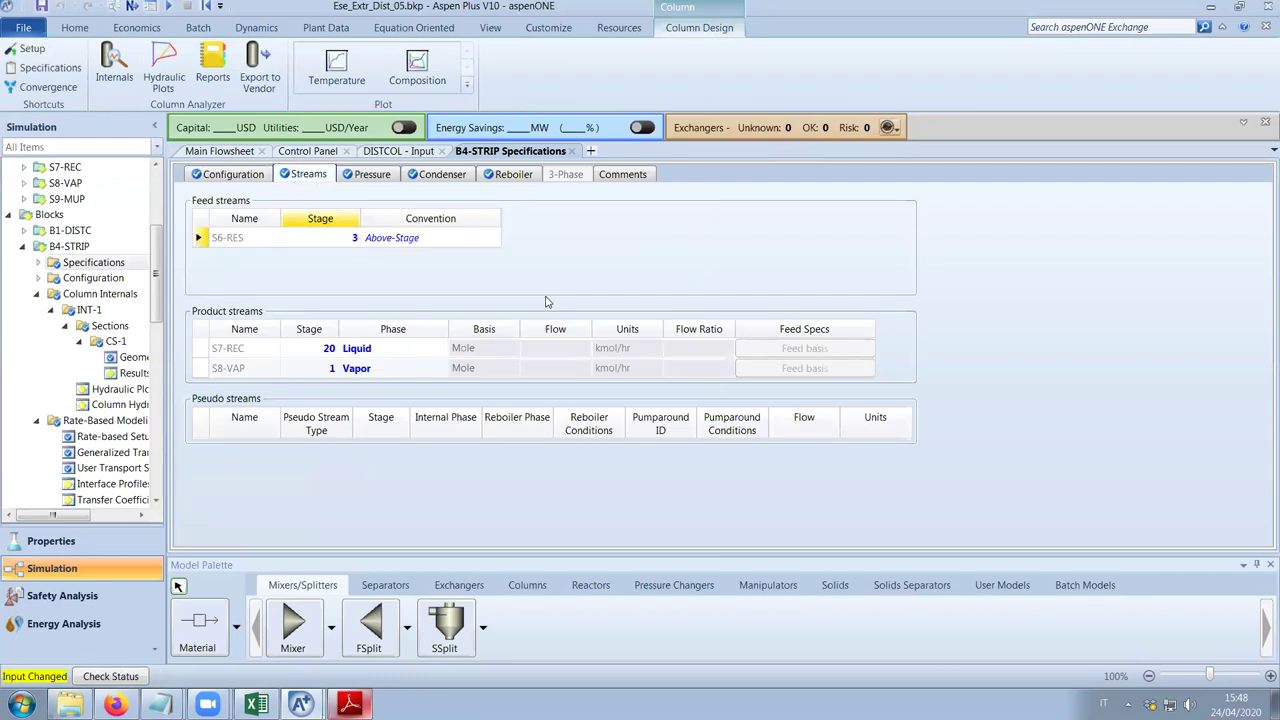
pyautogui.click(312, 151)
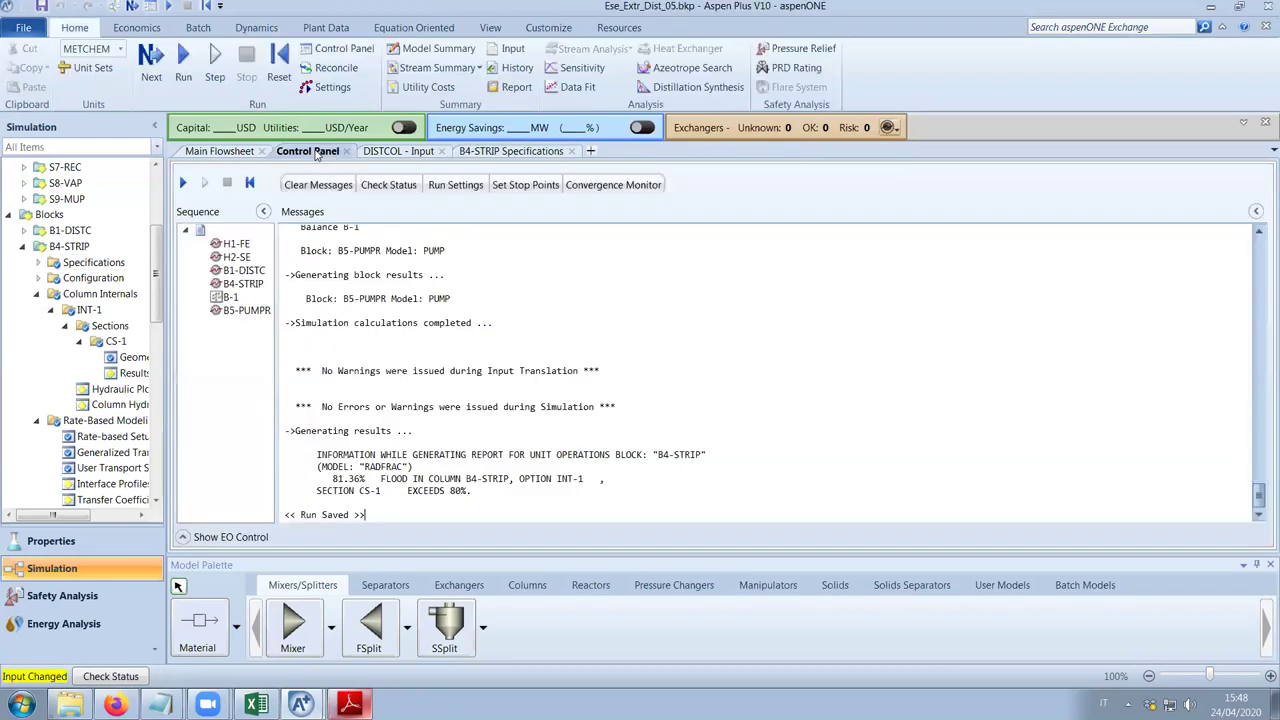
pyautogui.click(183, 57)
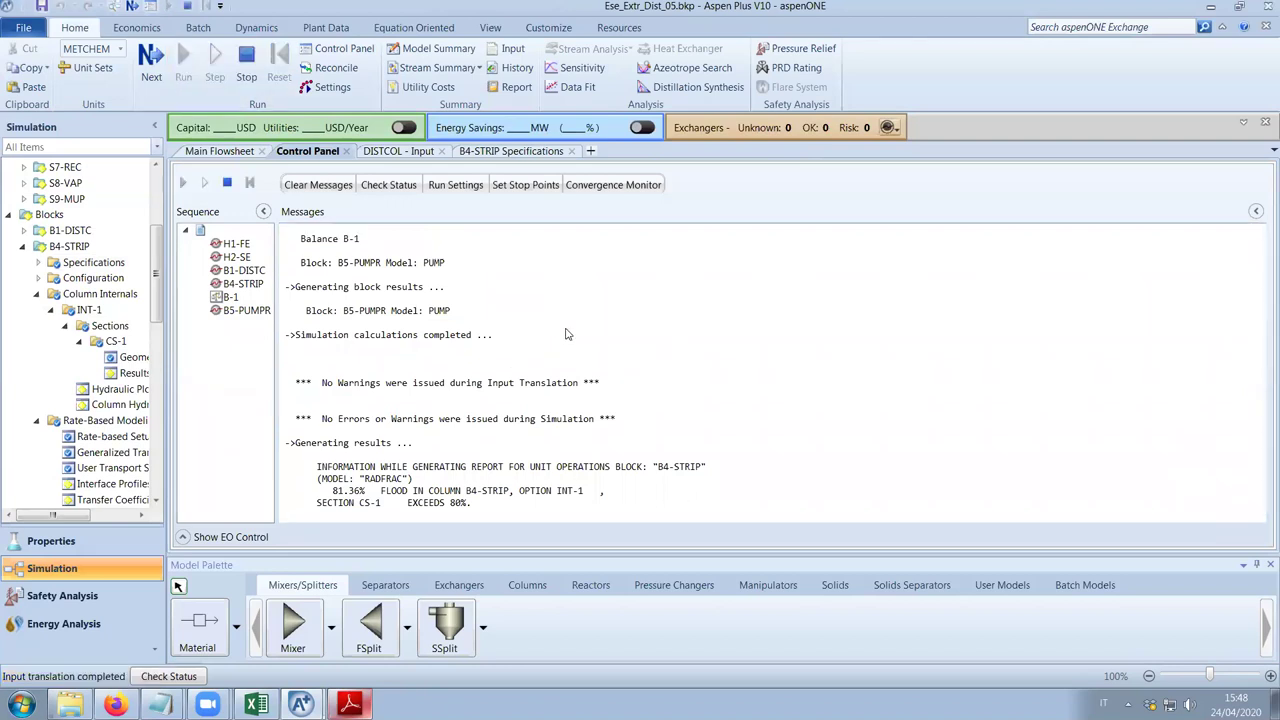
# Examine the recalculated INT-1 hydraulic plots across all stages of B4-STRIP and close them.
pyautogui.click(531, 154)
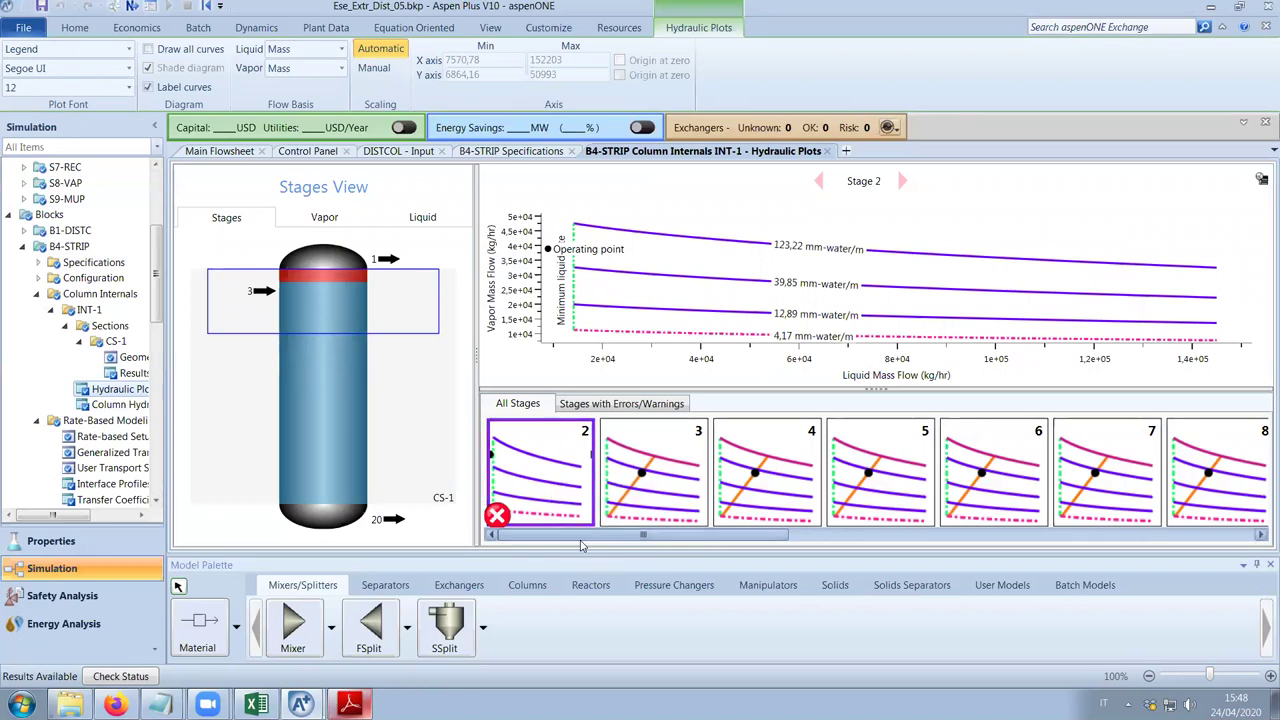
pyautogui.click(1260, 535)
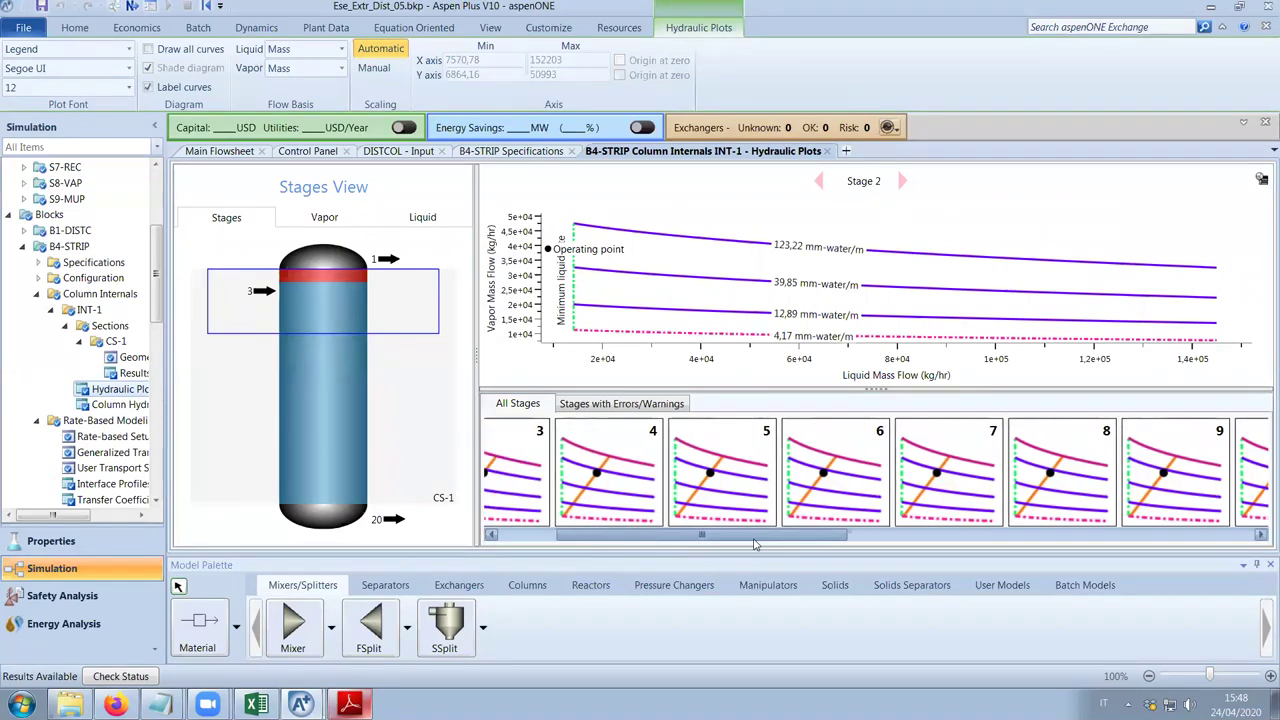
pyautogui.moveTo(1234, 541); pyautogui.dragTo(536, 567)
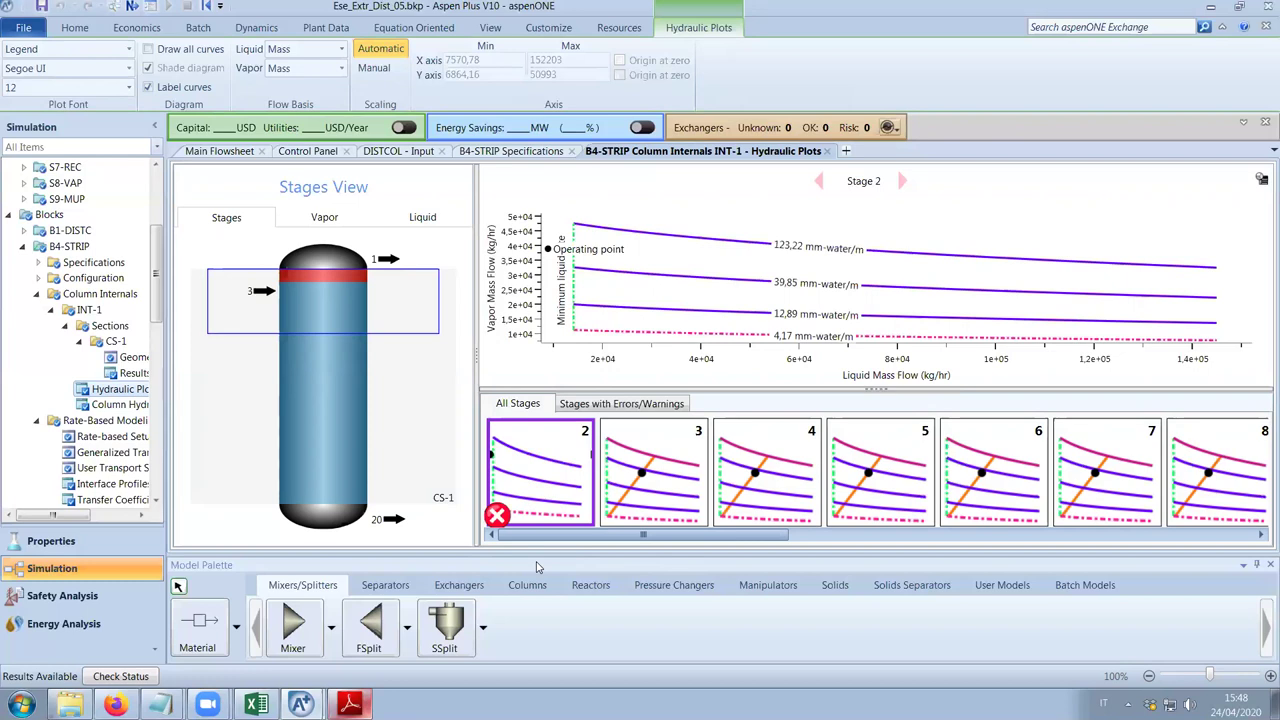
pyautogui.moveTo(643, 534); pyautogui.dragTo(600, 545)
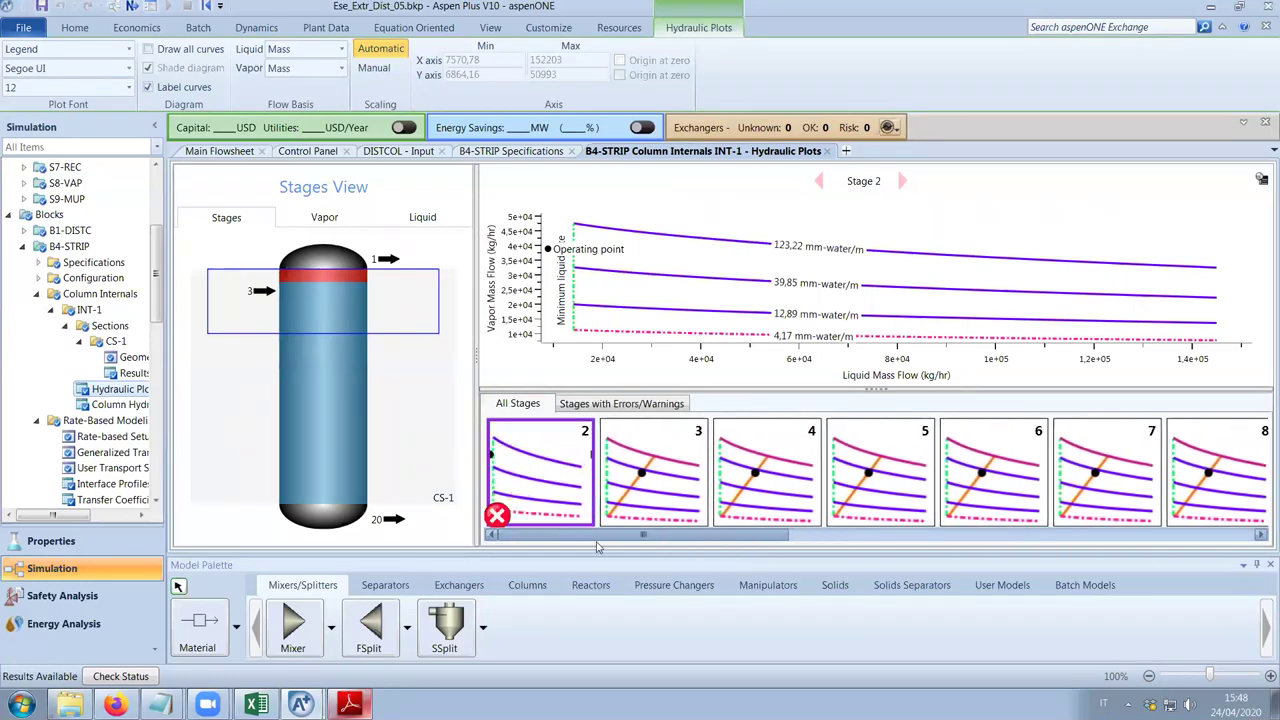
pyautogui.moveTo(159, 312); pyautogui.dragTo(159, 344)
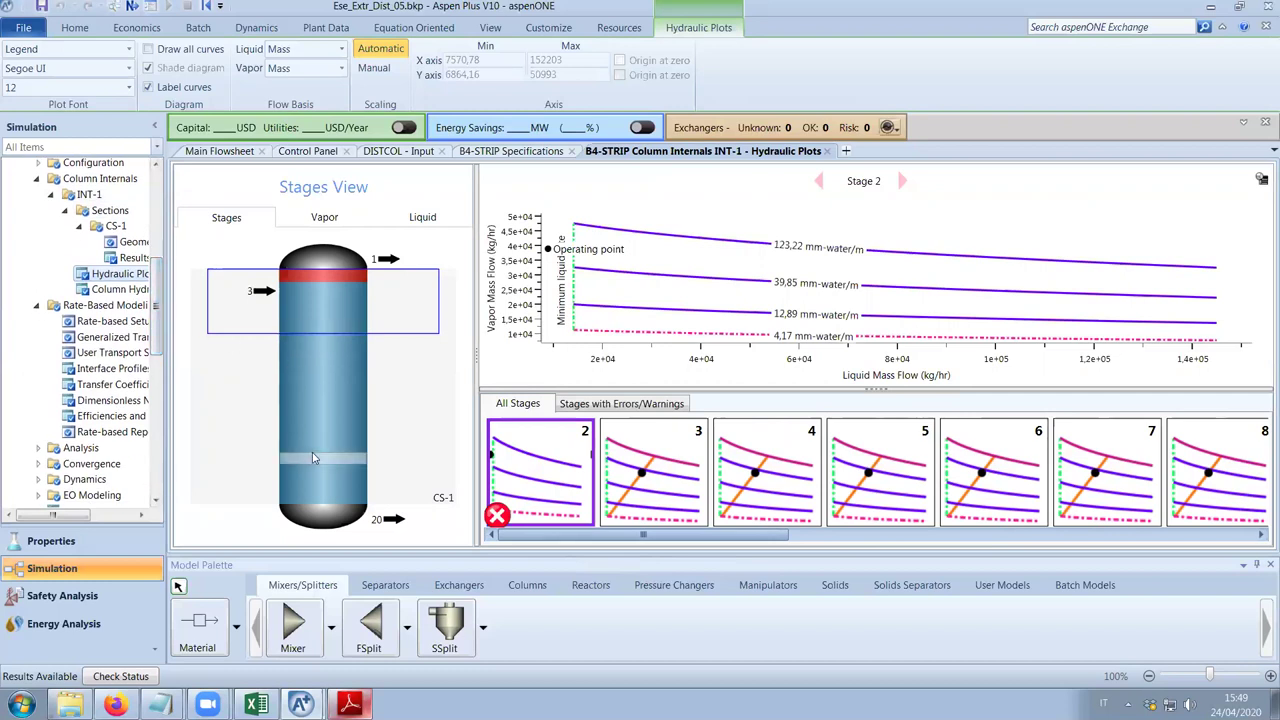
pyautogui.click(827, 151)
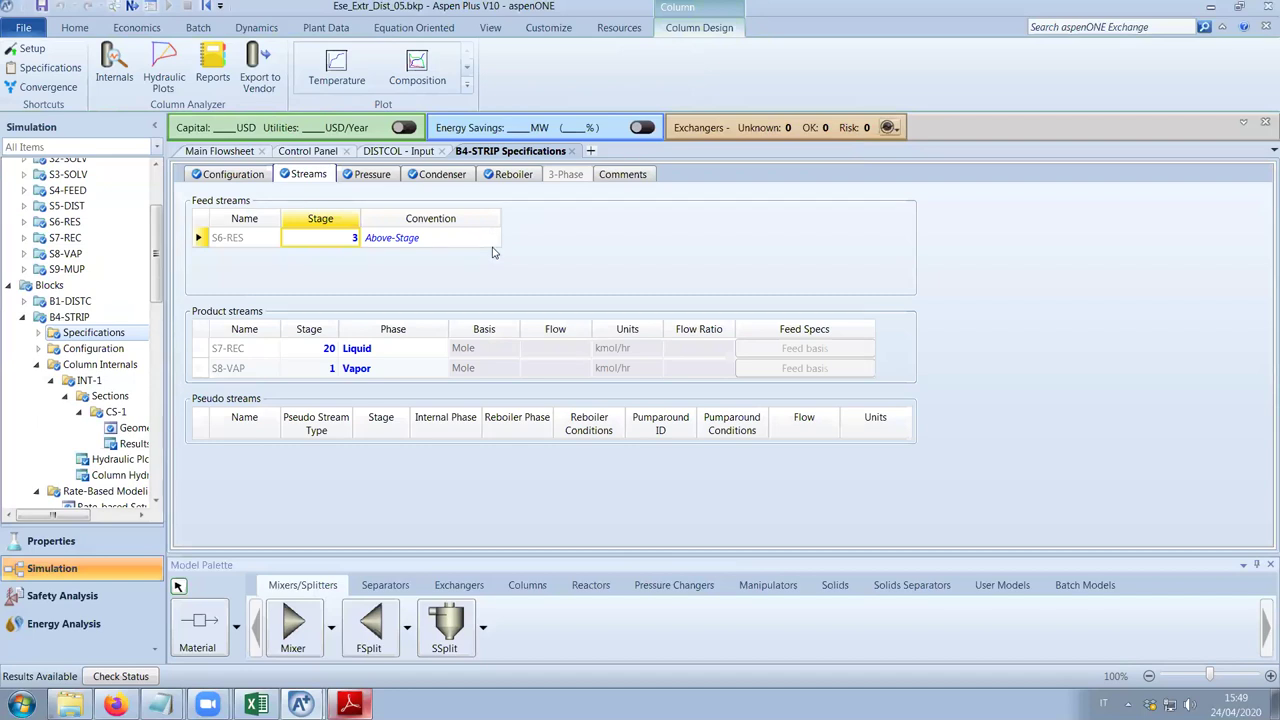
# Set the section packed height of CS-1 to 15 meter in its geometry.
pyautogui.click(135, 428)
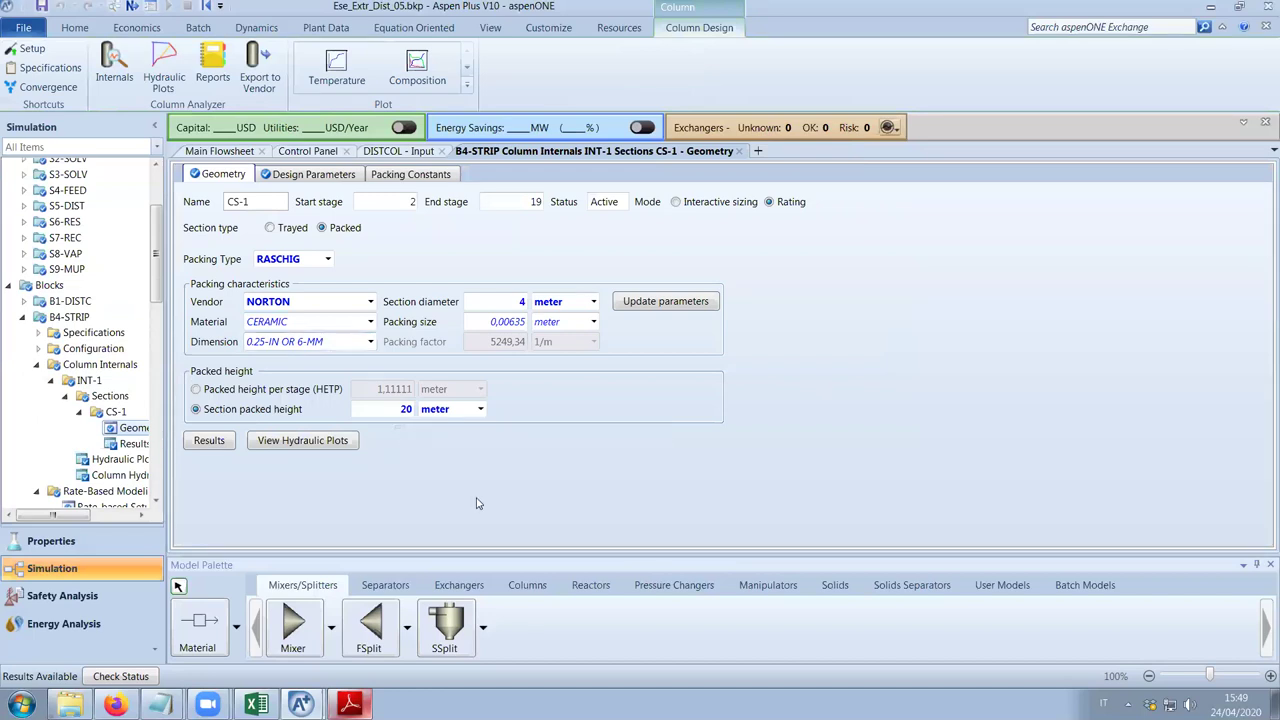
pyautogui.click(405, 412)
pyautogui.write('15')
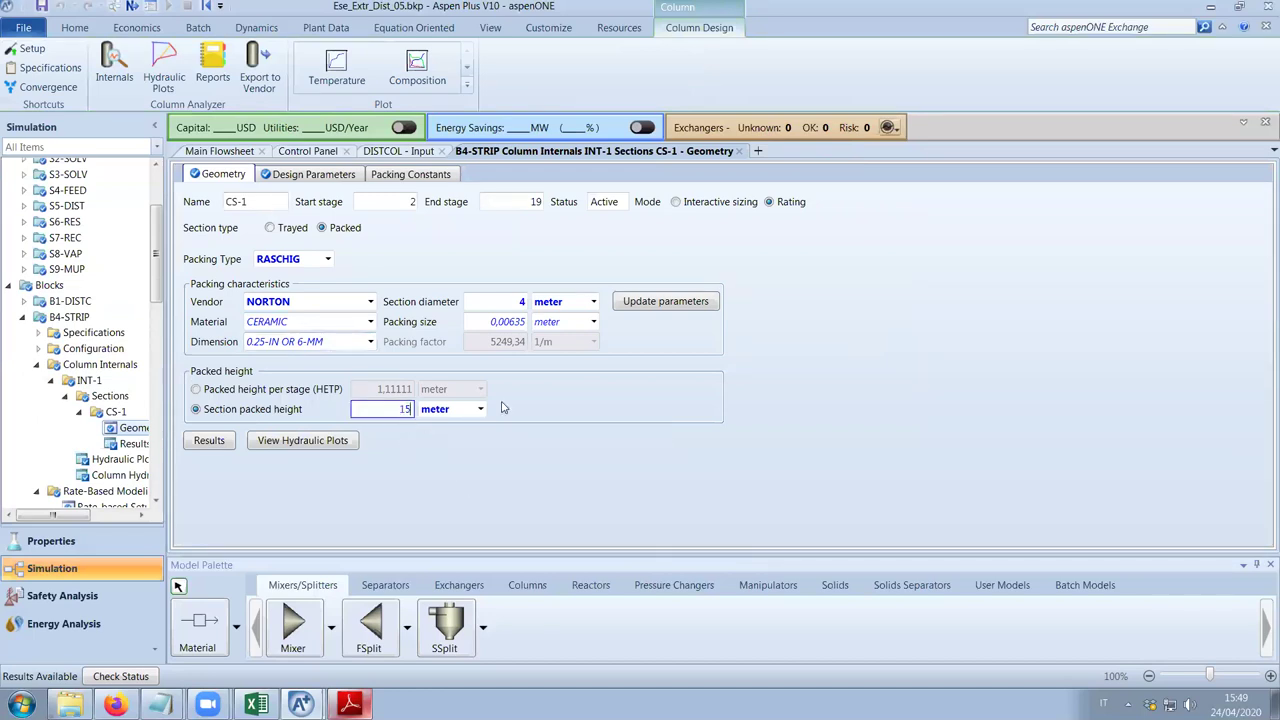
pyautogui.press('Return')
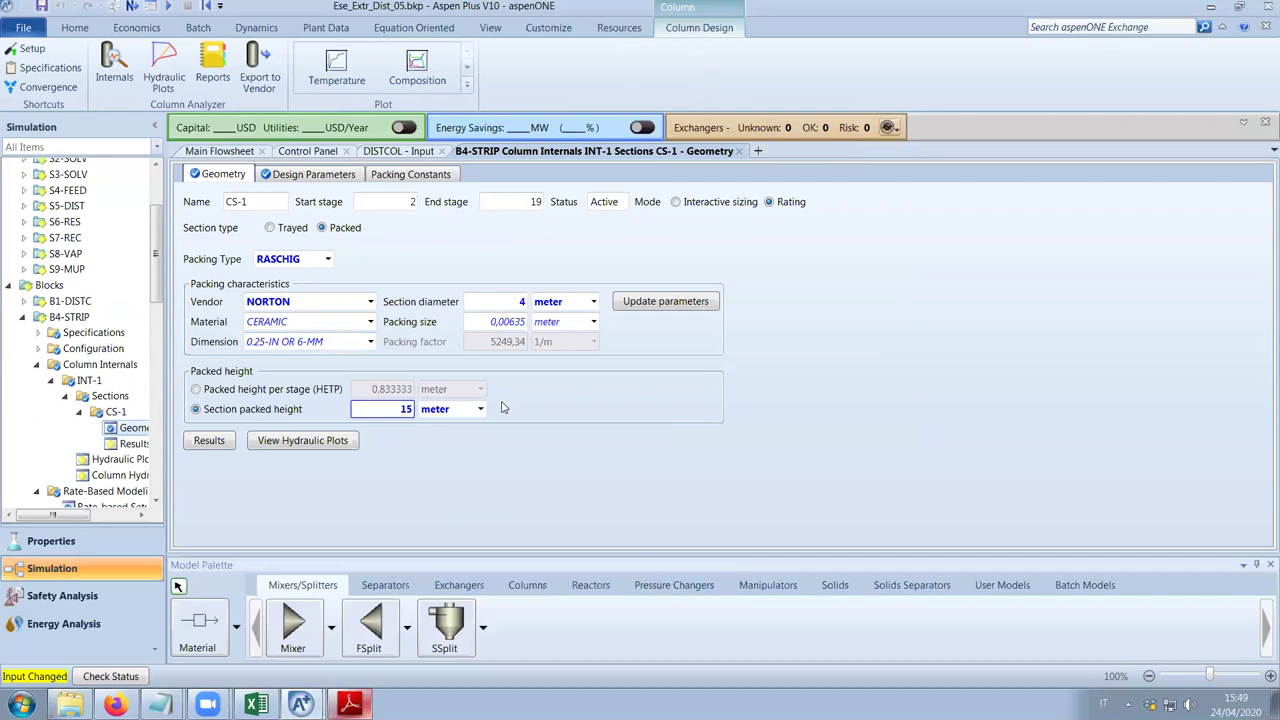
# Read the stage 2 messages in the INT-1 hydraulic plots, look over the remaining stages and close the plots.
pyautogui.click(349, 442)
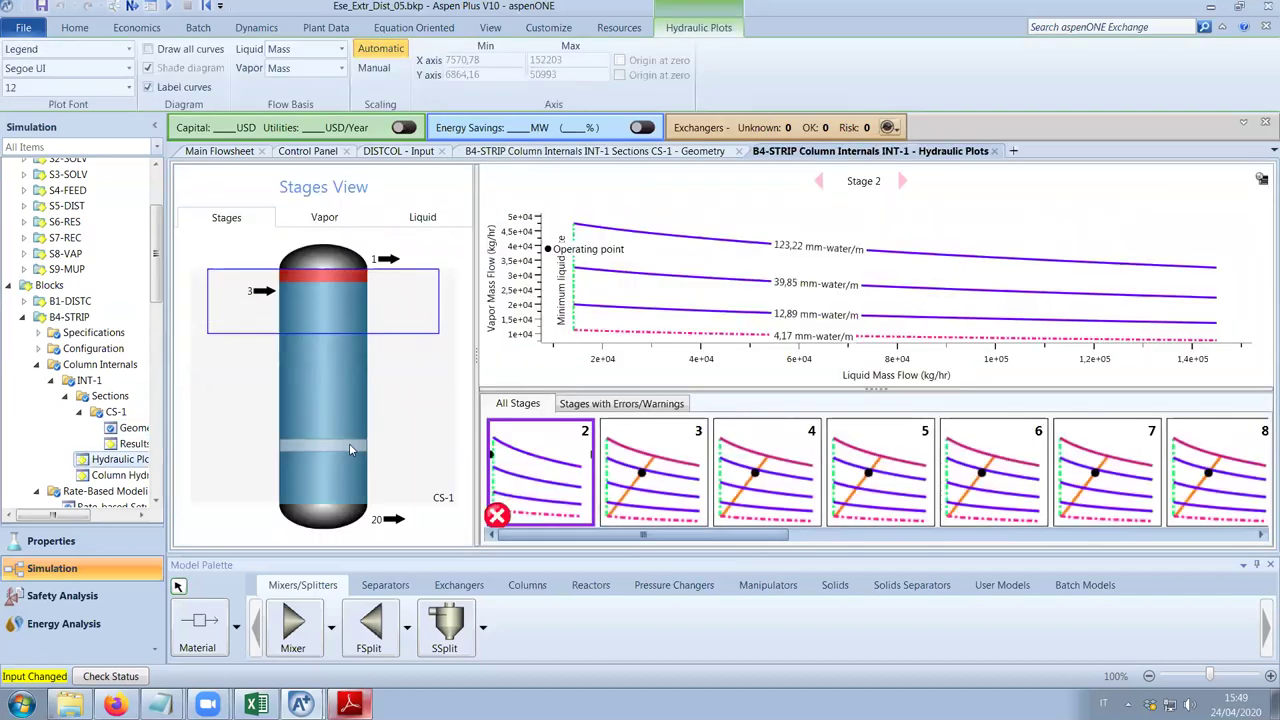
pyautogui.click(540, 488)
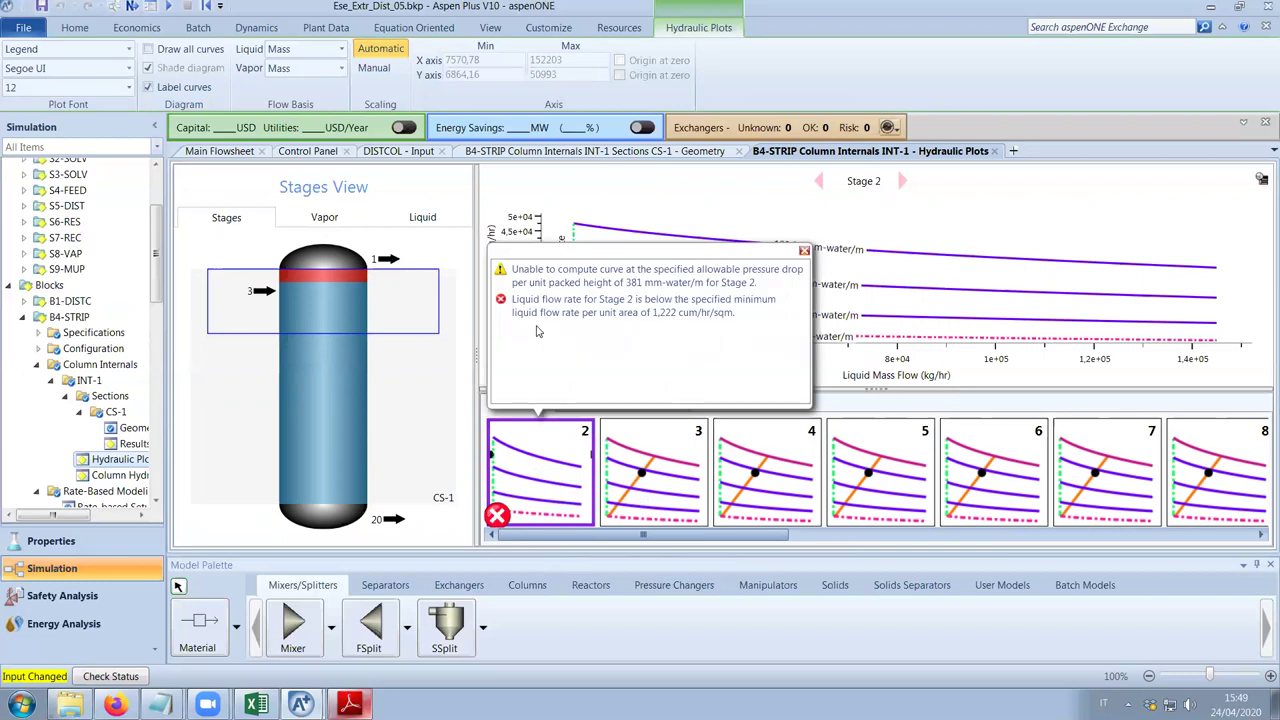
pyautogui.click(541, 311)
pyautogui.click(805, 251)
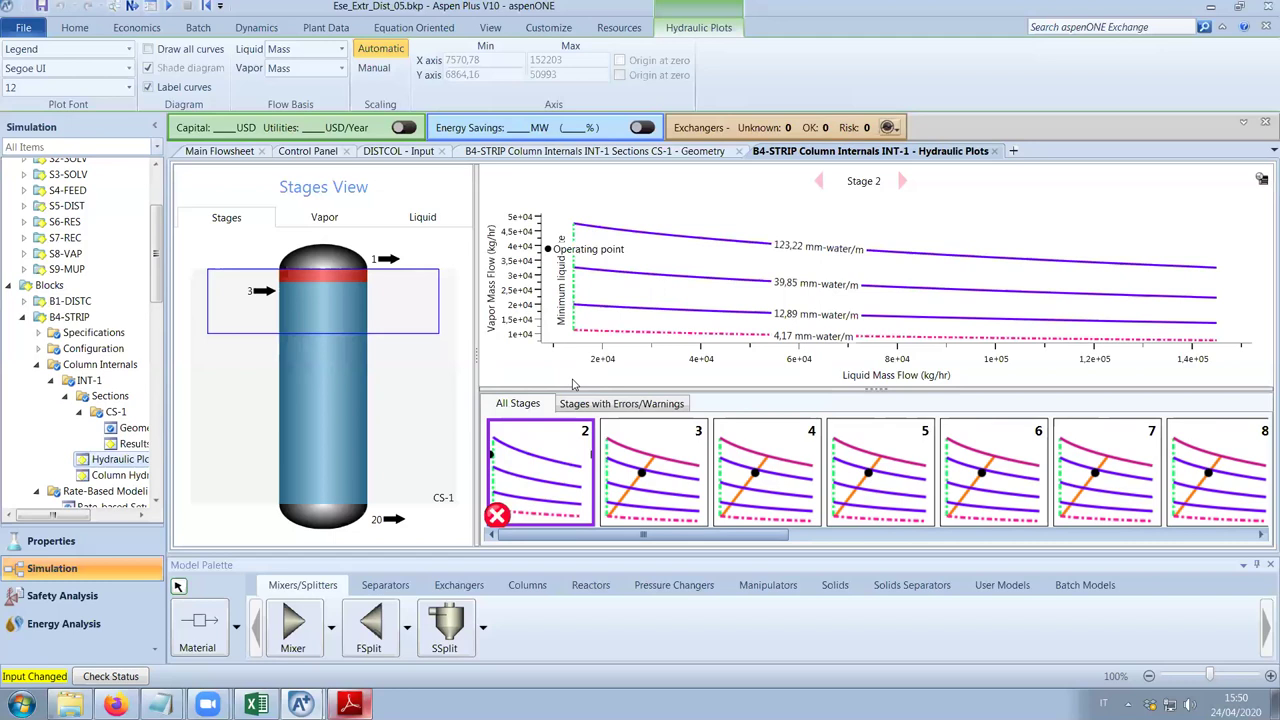
pyautogui.moveTo(705, 538); pyautogui.dragTo(1206, 545)
pyautogui.click(996, 151)
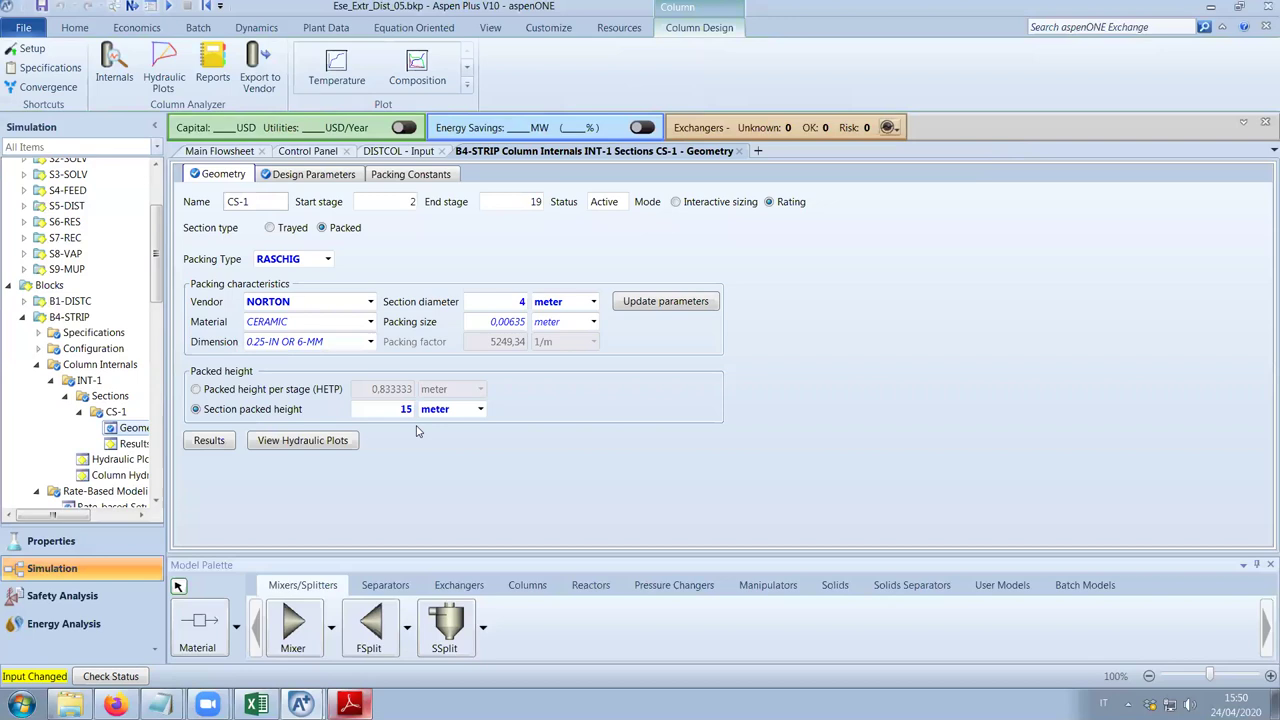
# Rerun the simulation with the 15 meter section packed height from the control panel.
pyautogui.click(296, 152)
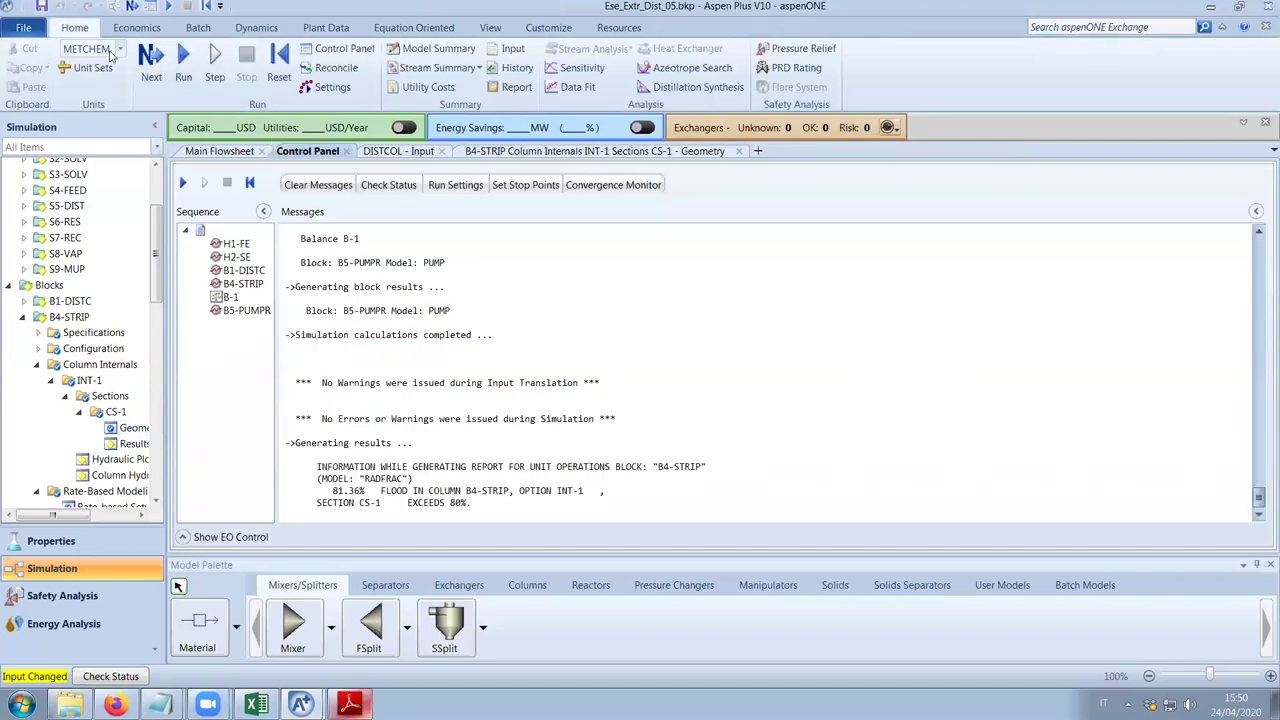
pyautogui.click(151, 57)
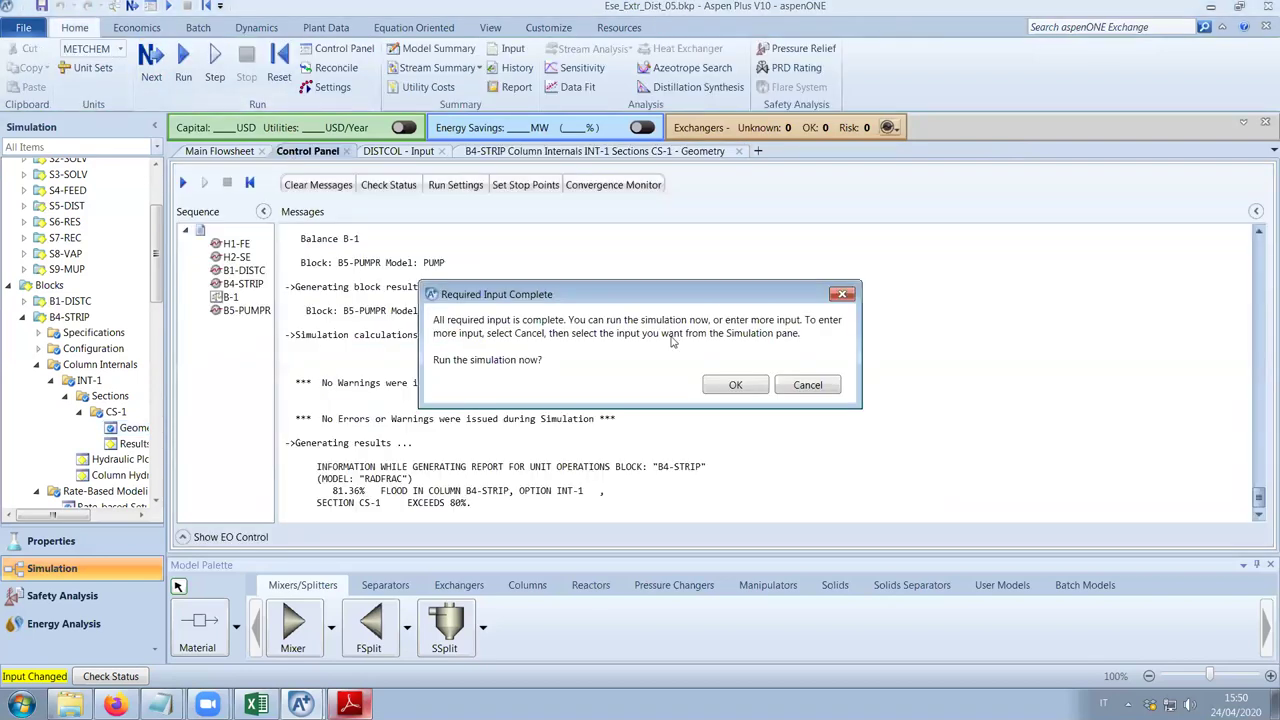
pyautogui.click(735, 386)
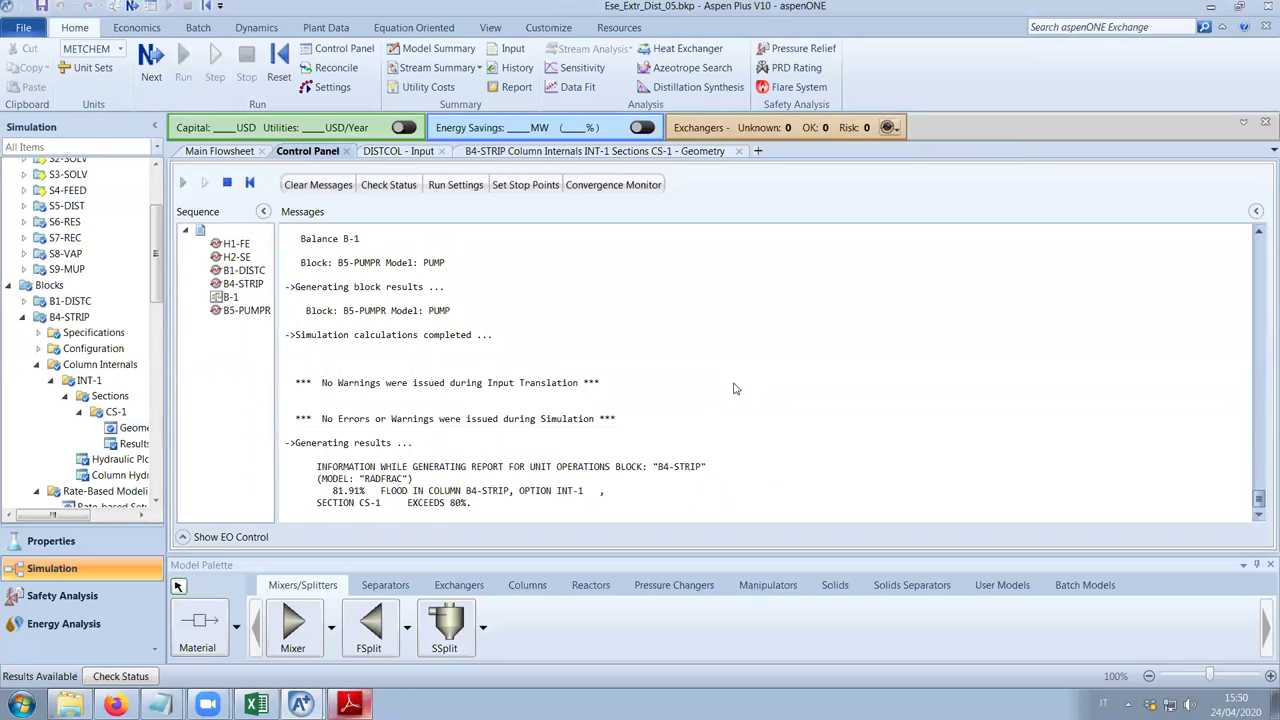
# Examine the CS-1 results summary of B4-STRIP down to the rate-based calculated diameter.
pyautogui.click(615, 151)
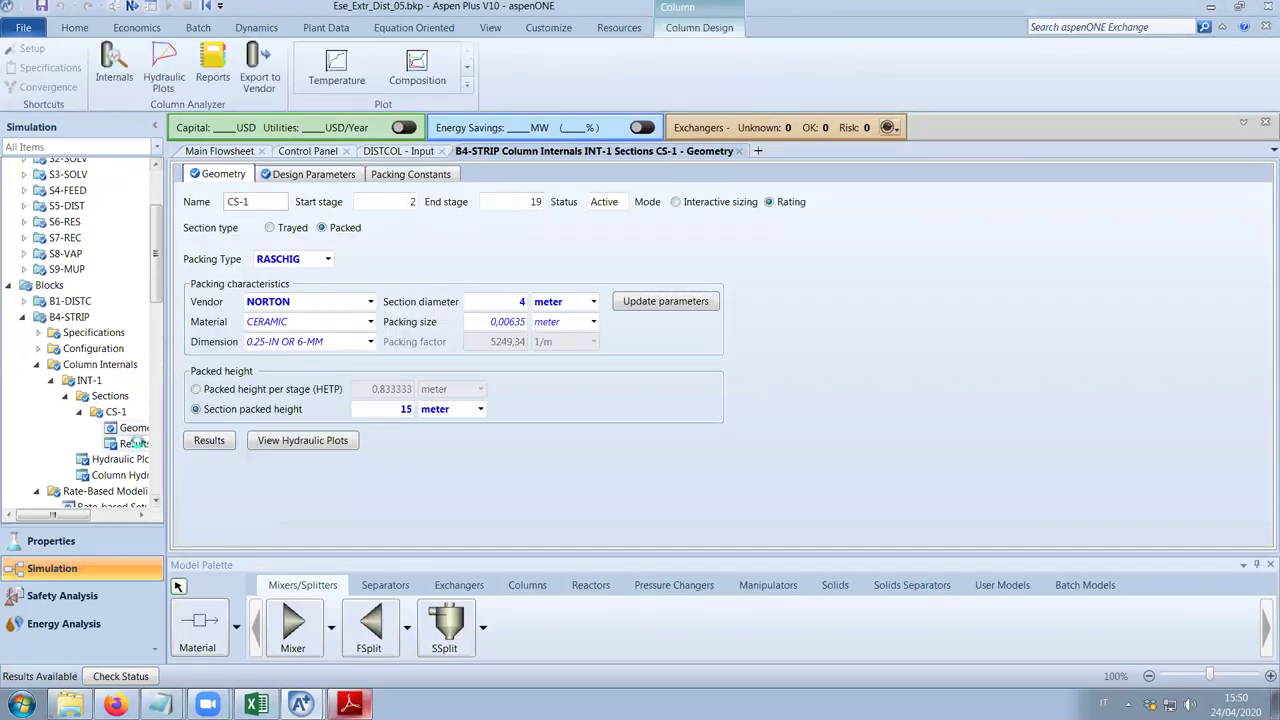
pyautogui.click(139, 446)
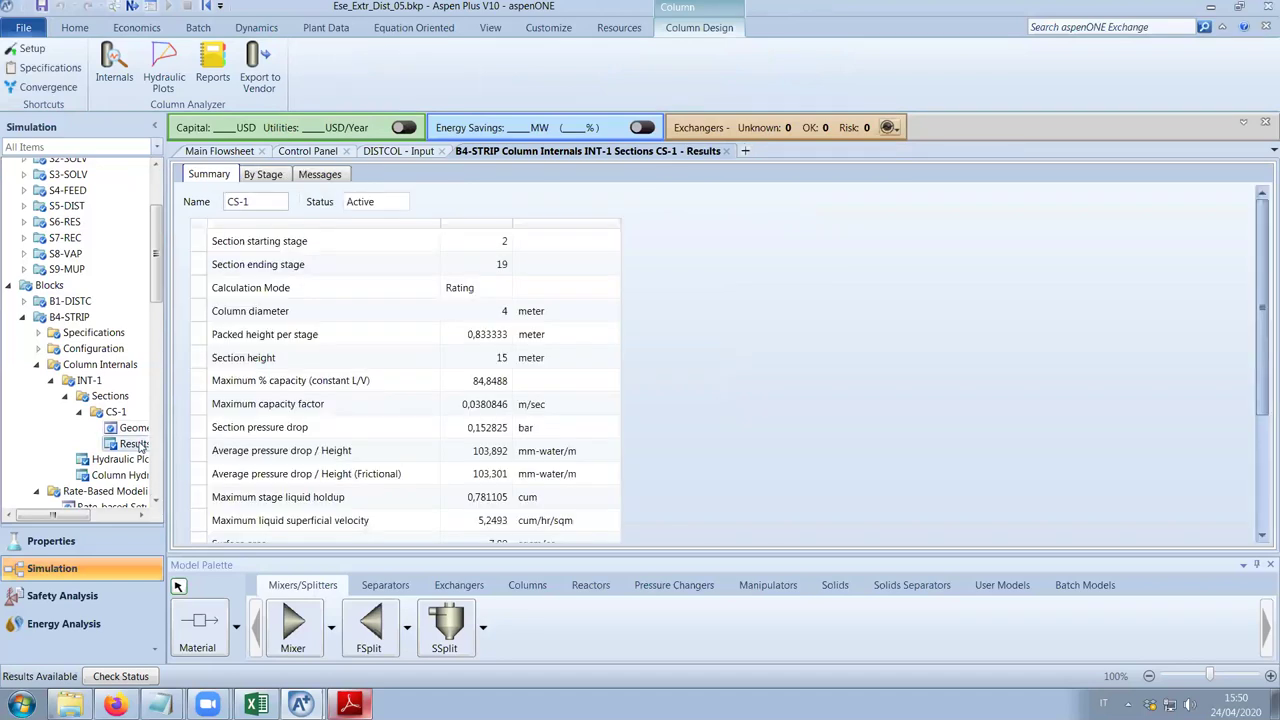
pyautogui.moveTo(1262, 333); pyautogui.dragTo(1259, 462)
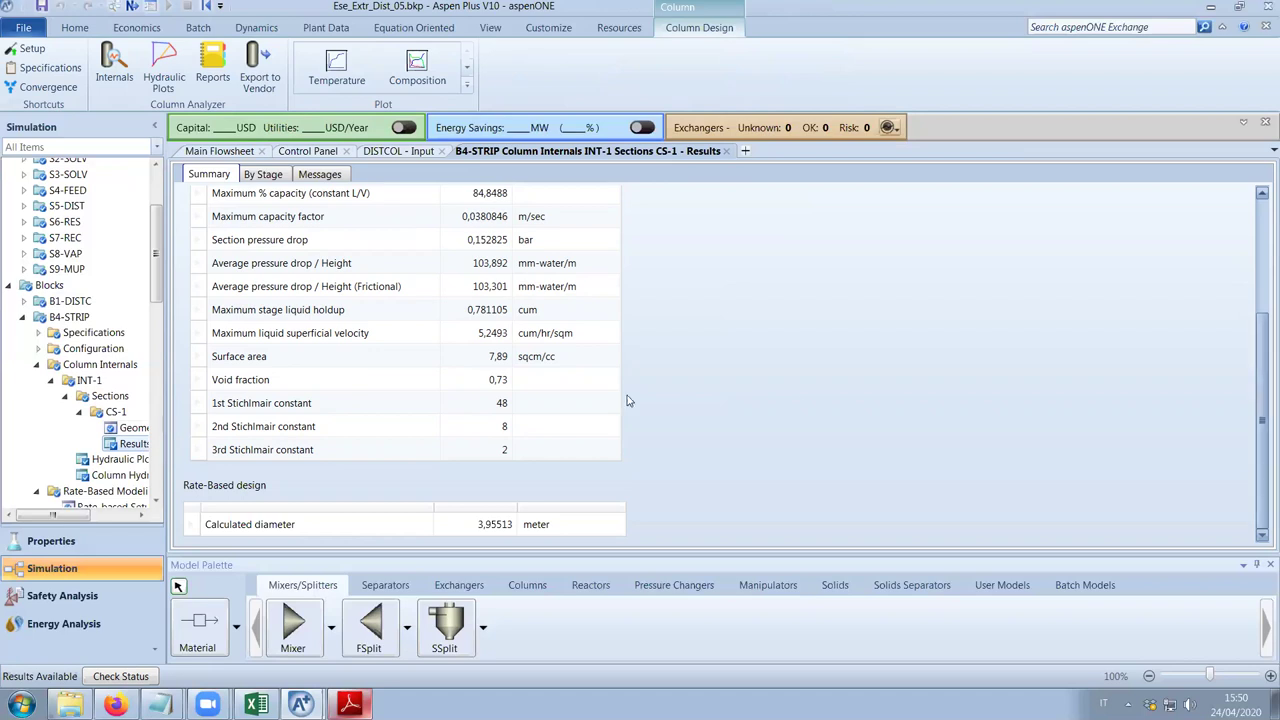
# Examine the component mole flows and mole fractions in the B4-STRIP stream results and check the main flowsheet.
pyautogui.moveTo(156, 300); pyautogui.dragTo(164, 356)
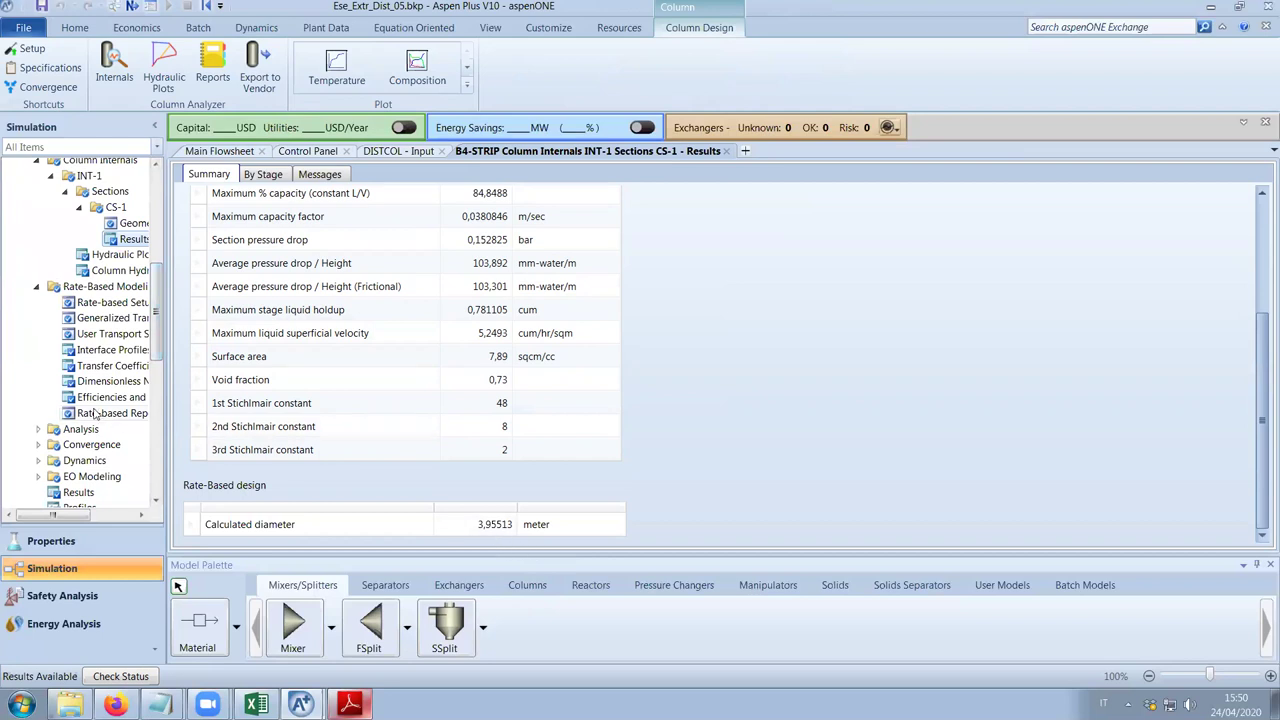
pyautogui.moveTo(158, 347); pyautogui.dragTo(155, 389)
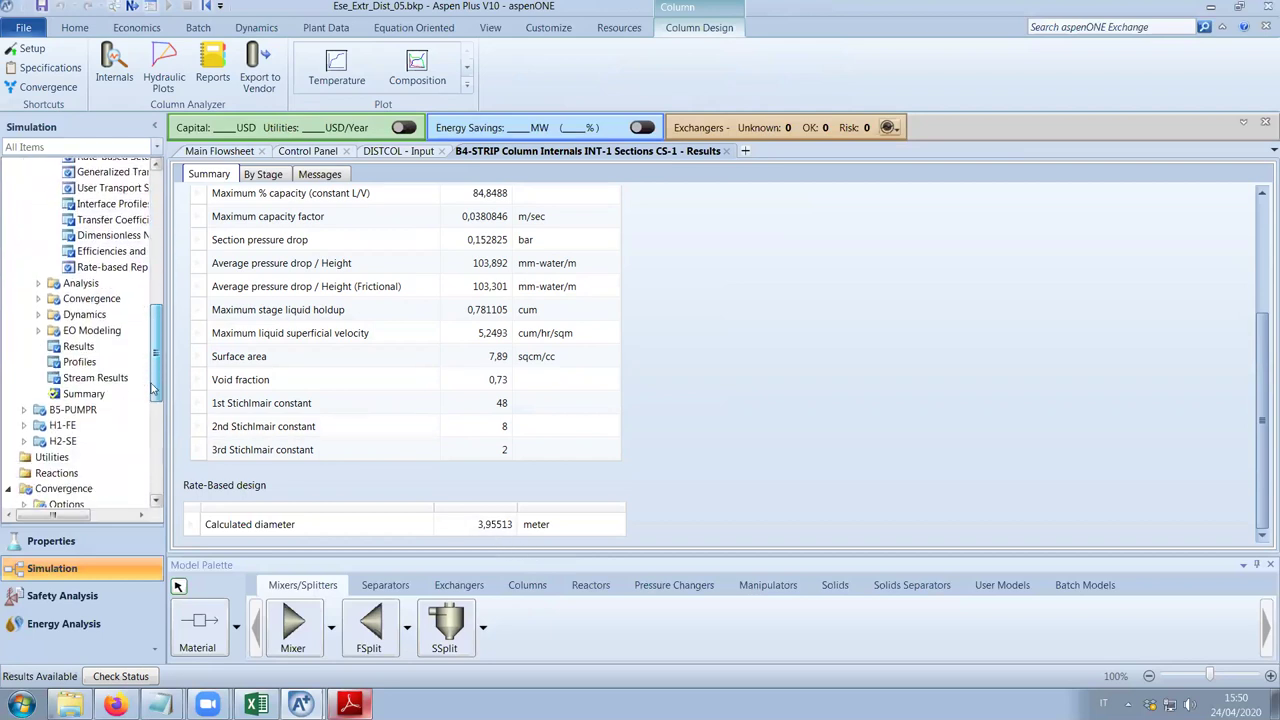
pyautogui.click(121, 380)
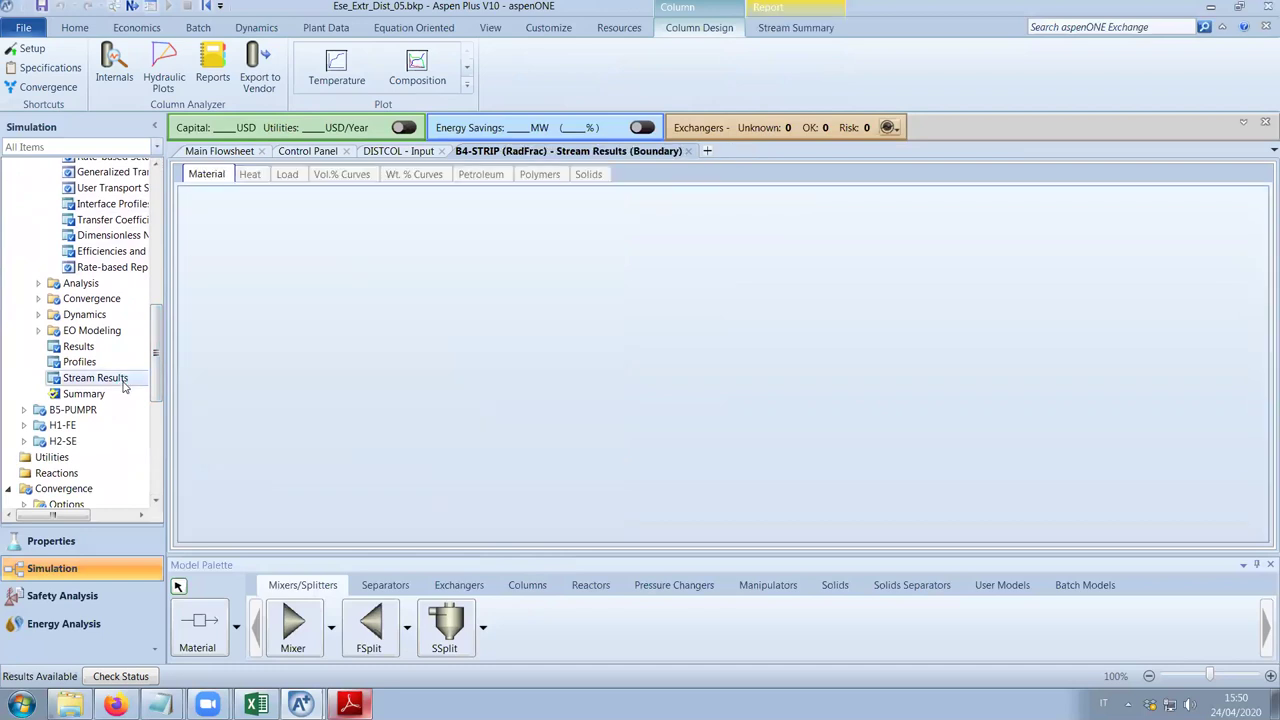
pyautogui.scroll(-5, 345, 433)
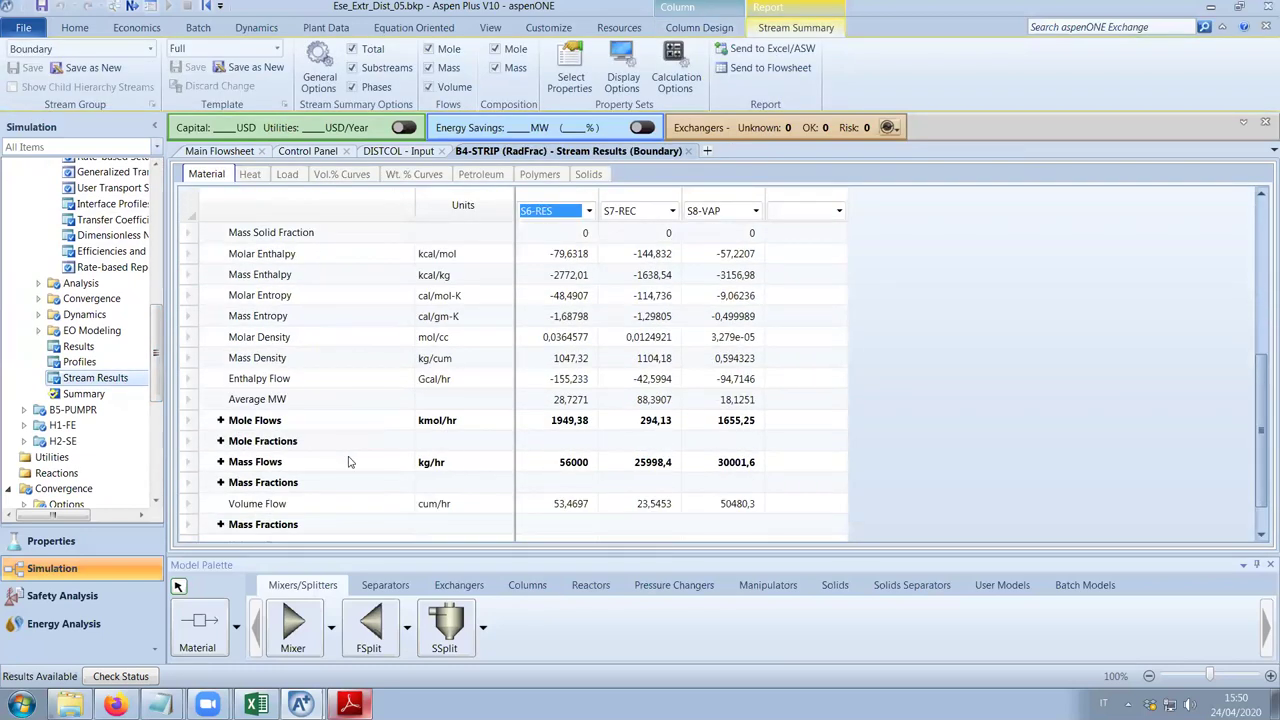
pyautogui.scroll(-1, 222, 445)
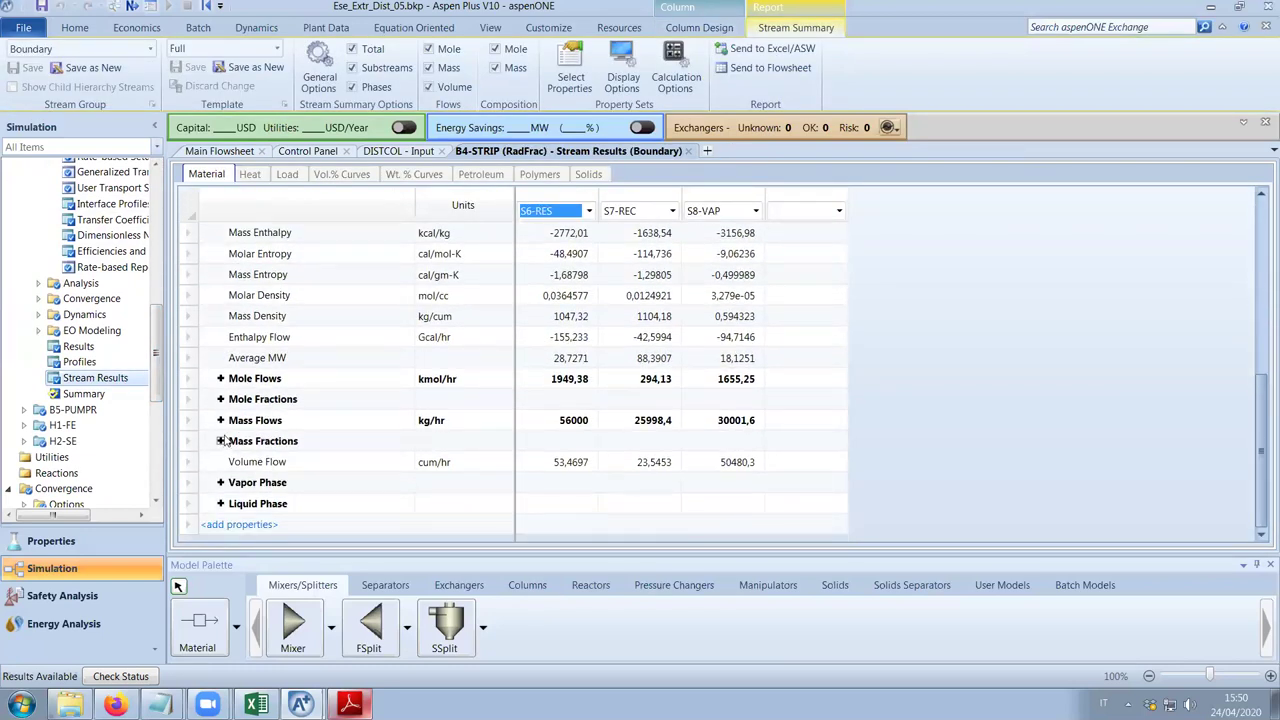
pyautogui.click(221, 378)
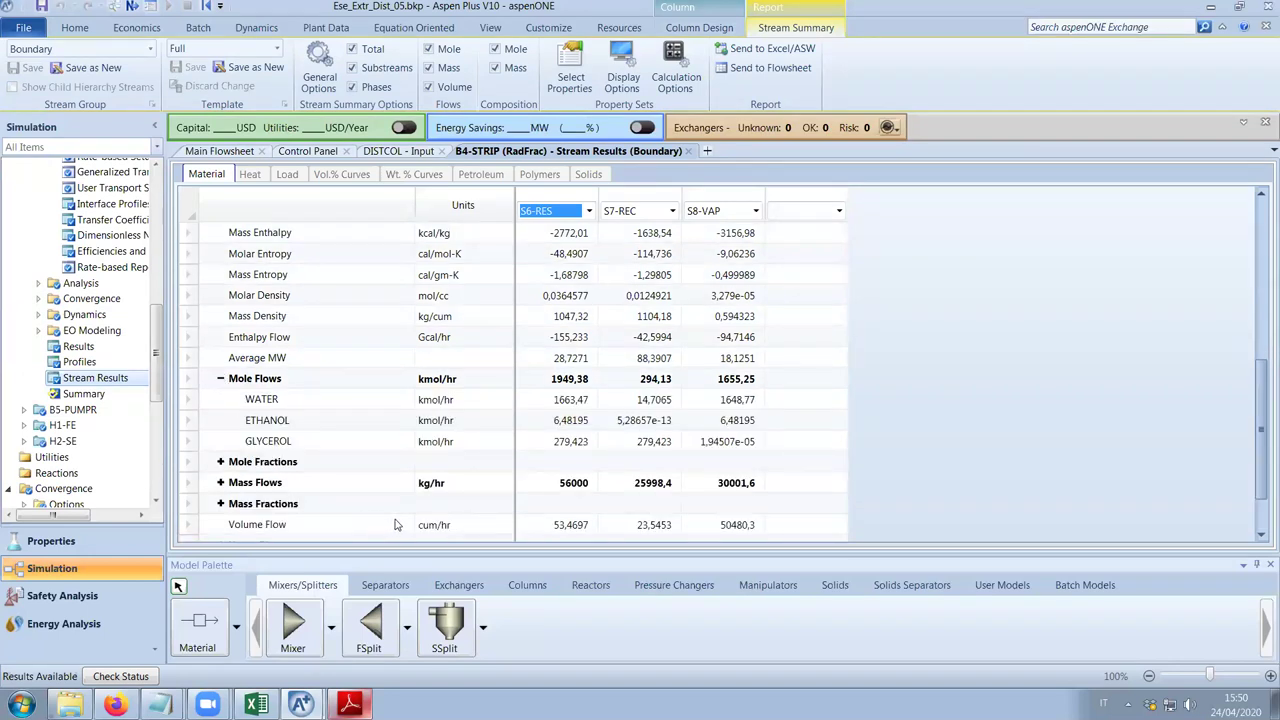
pyautogui.click(221, 461)
pyautogui.scroll(-1, 358, 457)
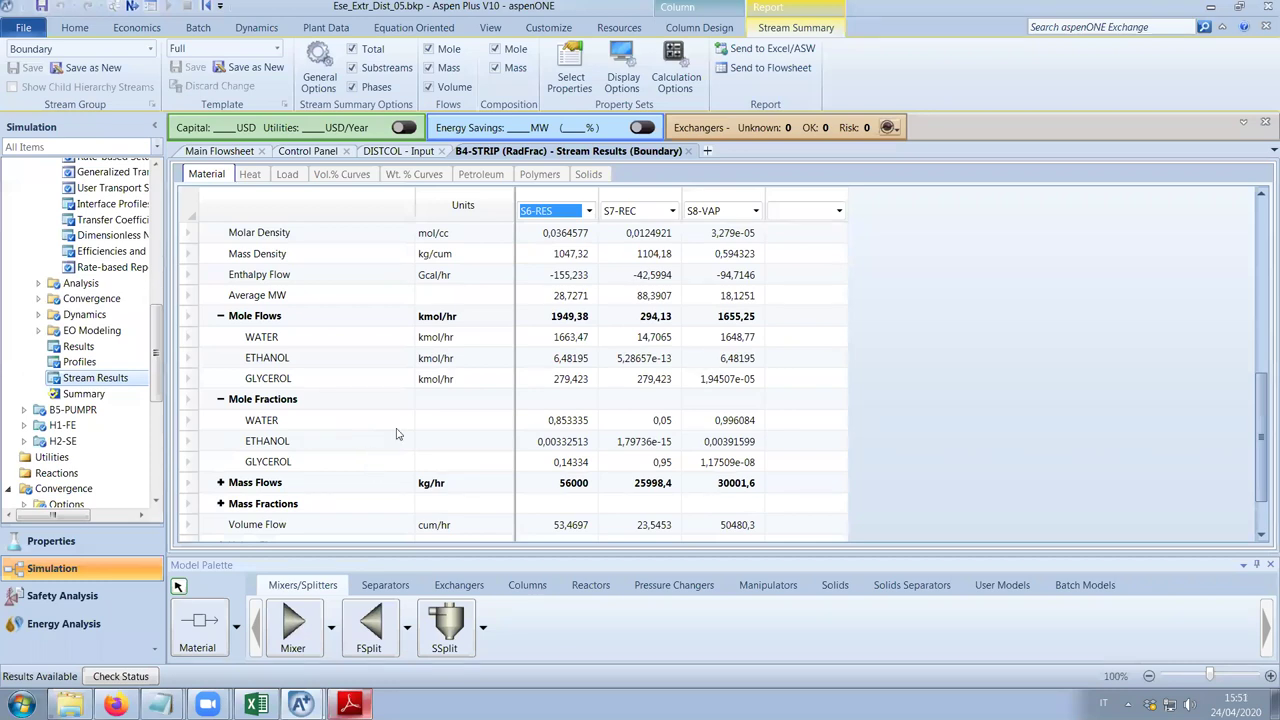
pyautogui.click(217, 152)
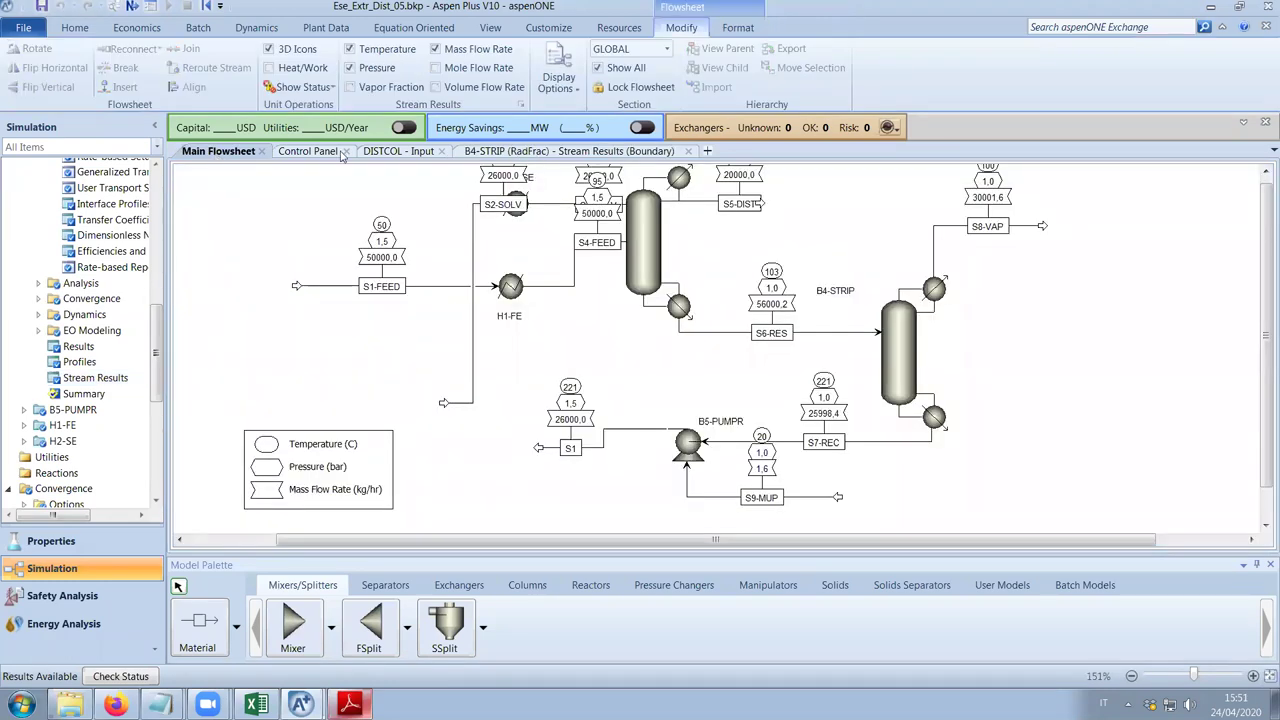
pyautogui.click(490, 152)
# Set the section packed height of CS-1 in B4-STRIP to 10 meter.
pyautogui.moveTo(157, 350); pyautogui.dragTo(172, 292)
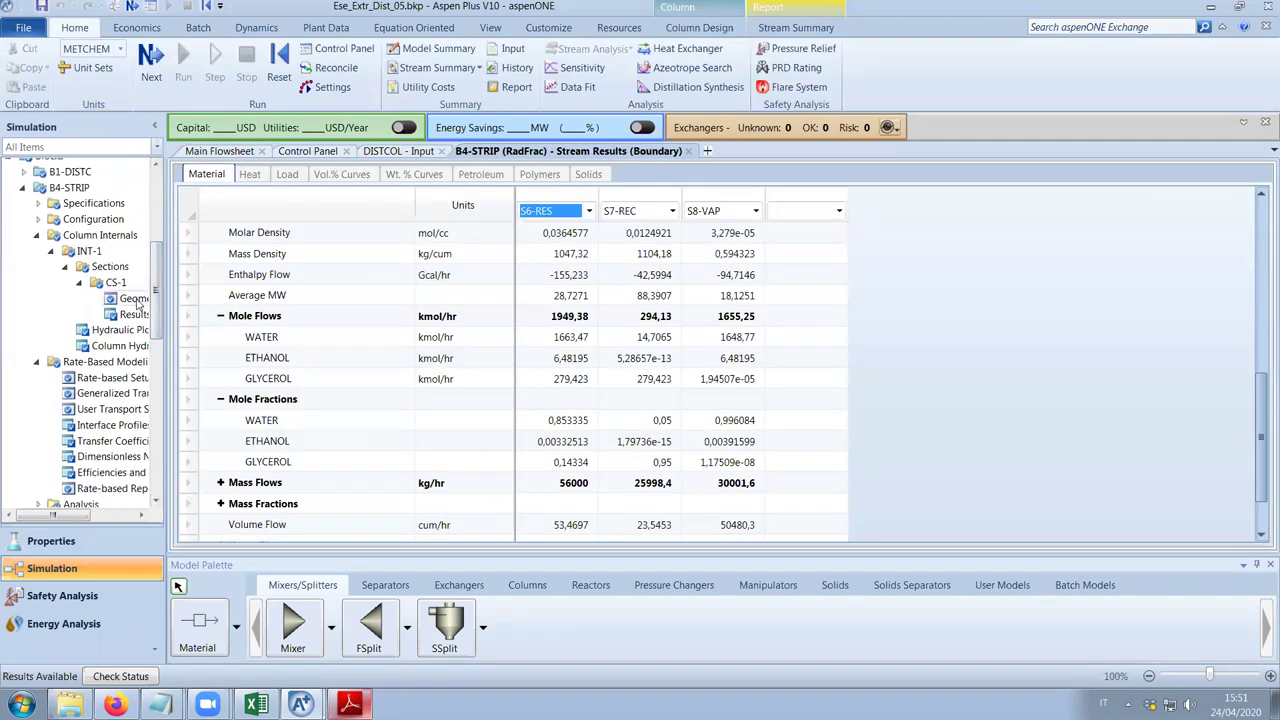
pyautogui.click(135, 300)
pyautogui.click(406, 411)
pyautogui.write('10')
pyautogui.press('Return')
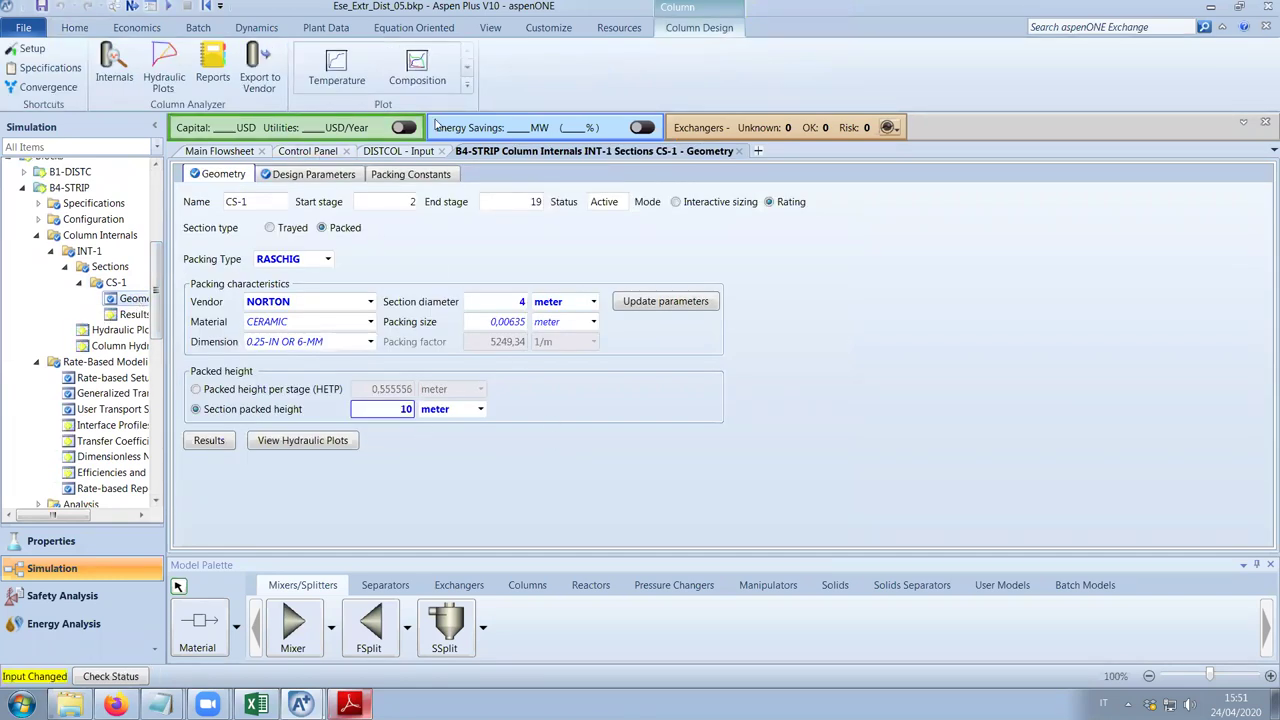
# Plot the B4-STRIP temperature profile, move its legend clear of the curves, inspect the profile and close the plot.
pyautogui.click(330, 70)
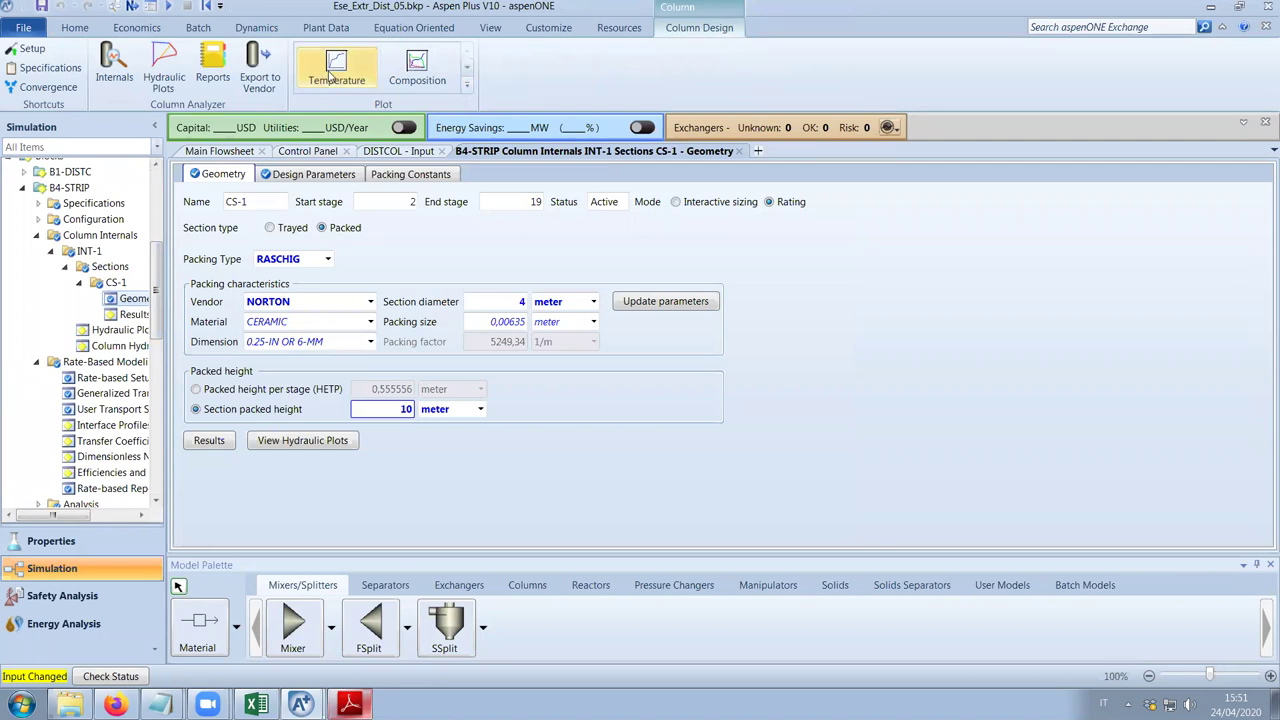
pyautogui.click(180, 318)
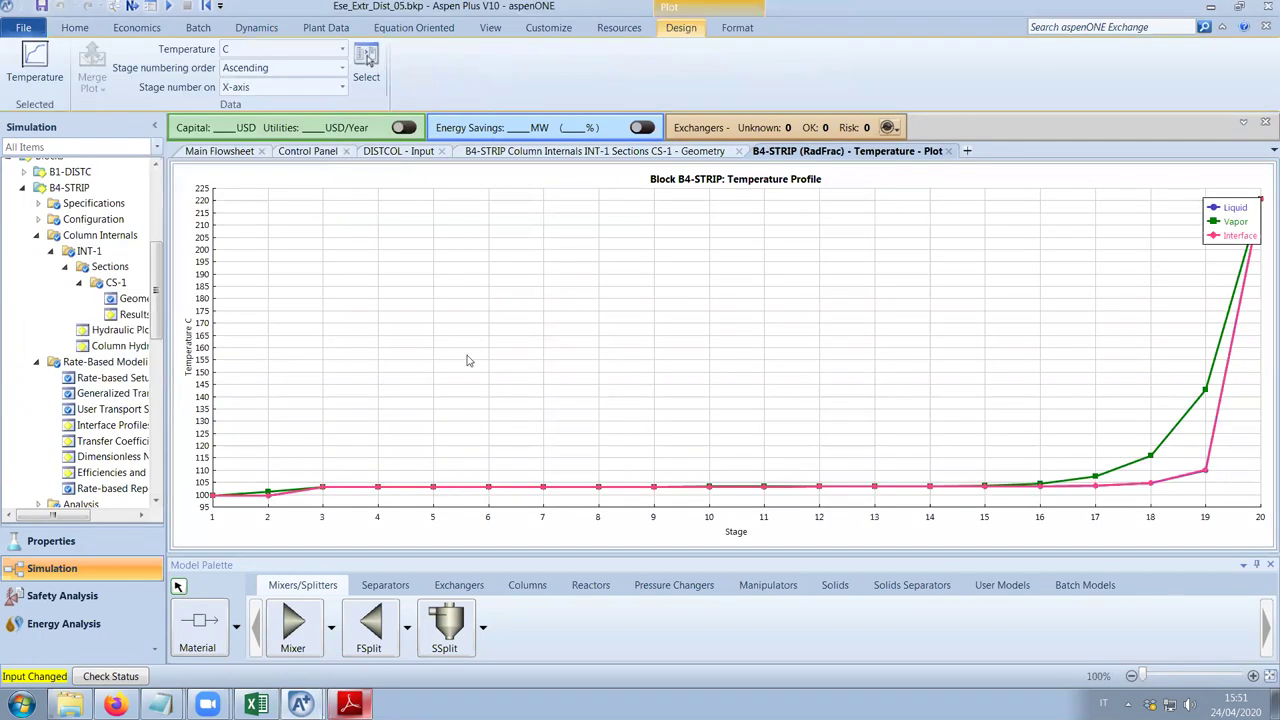
pyautogui.moveTo(1251, 213); pyautogui.dragTo(967, 247)
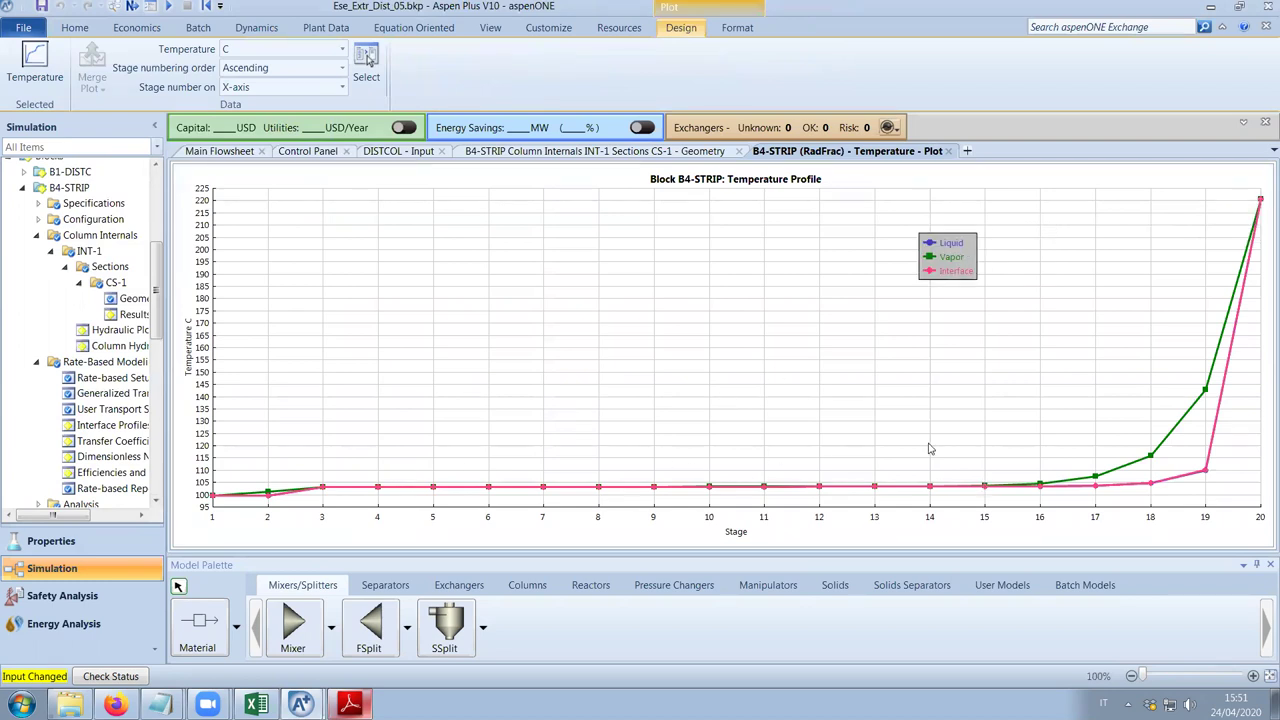
pyautogui.click(949, 151)
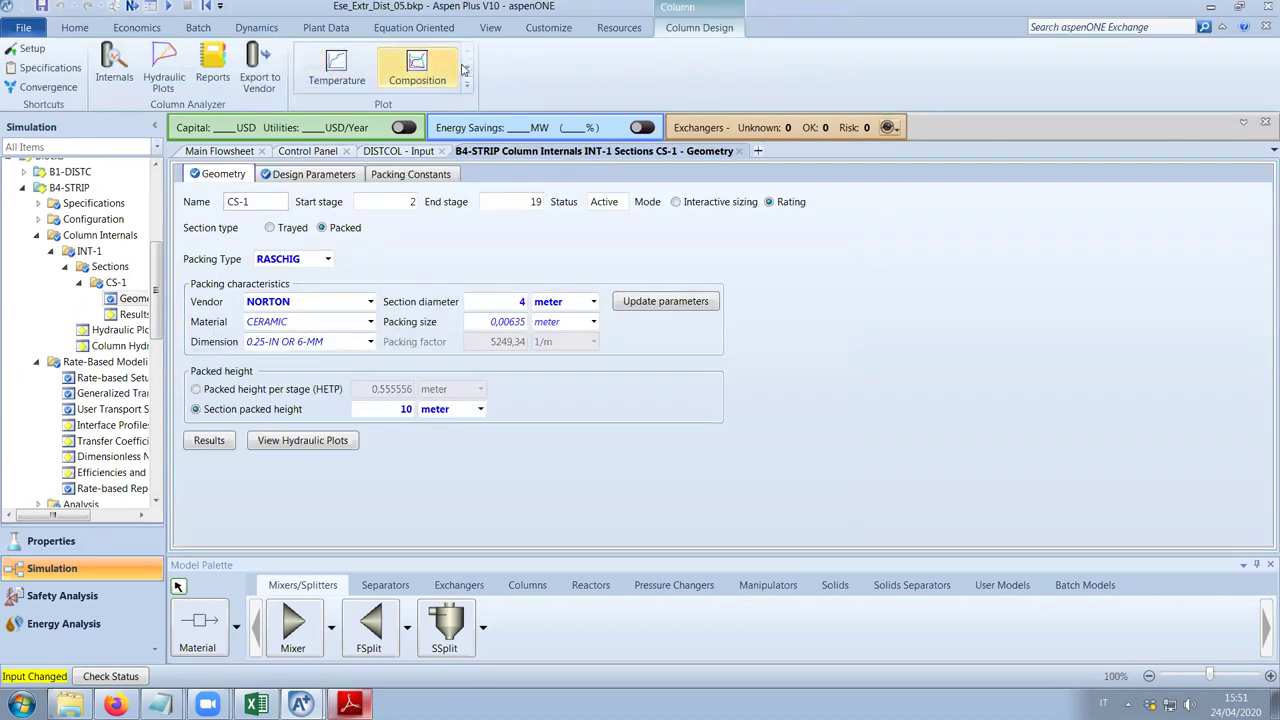
# Plot the liquid mole fraction profile of GLYCEROL in B4-STRIP, inspect it and close the plot.
pyautogui.click(417, 66)
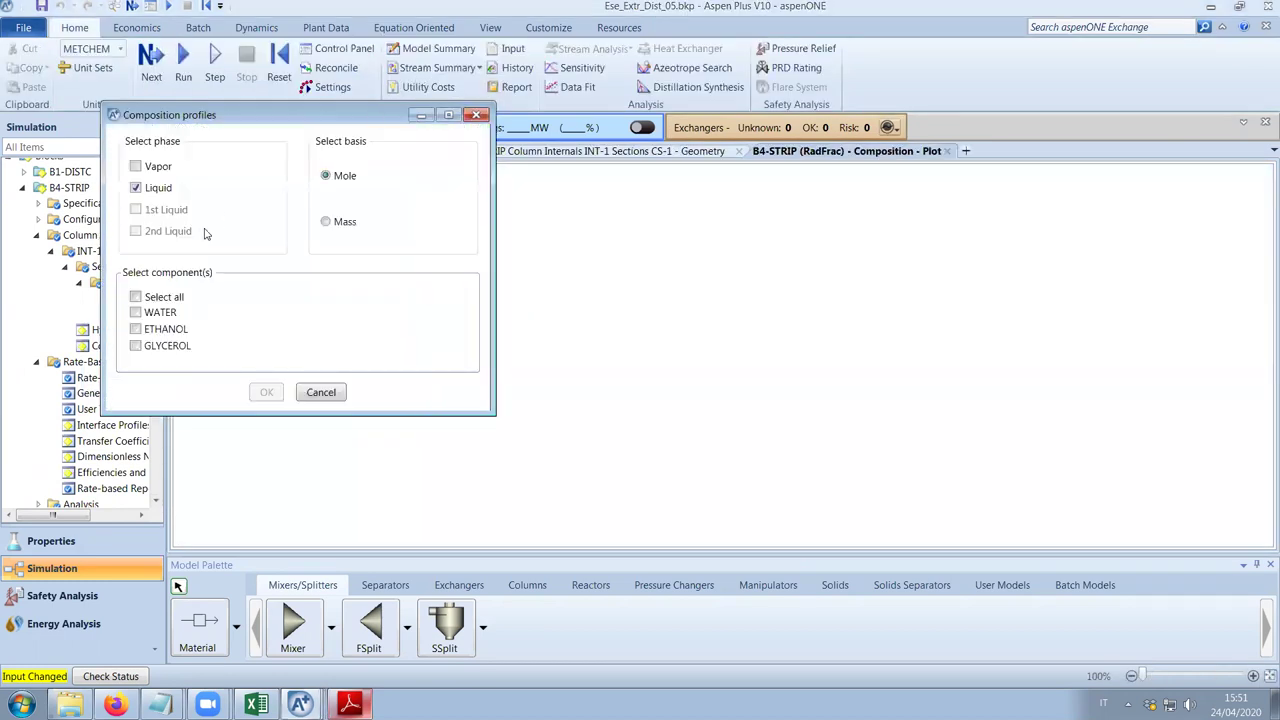
pyautogui.click(167, 345)
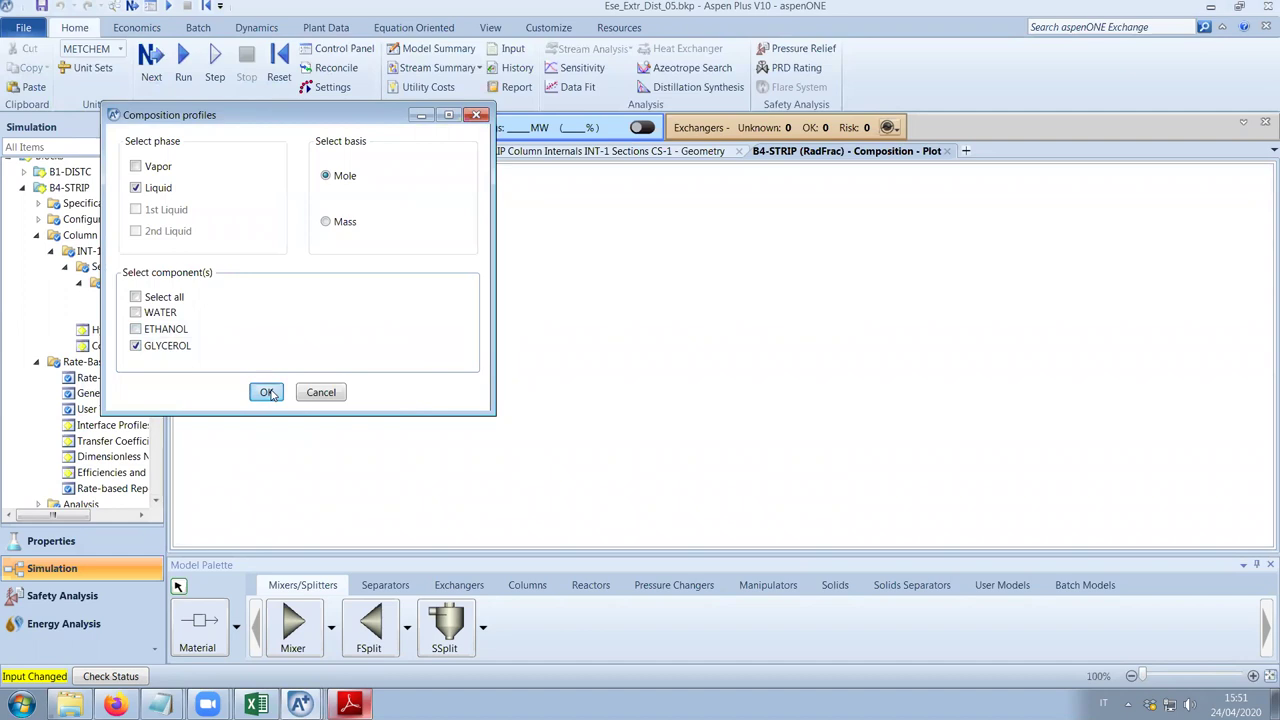
pyautogui.click(267, 392)
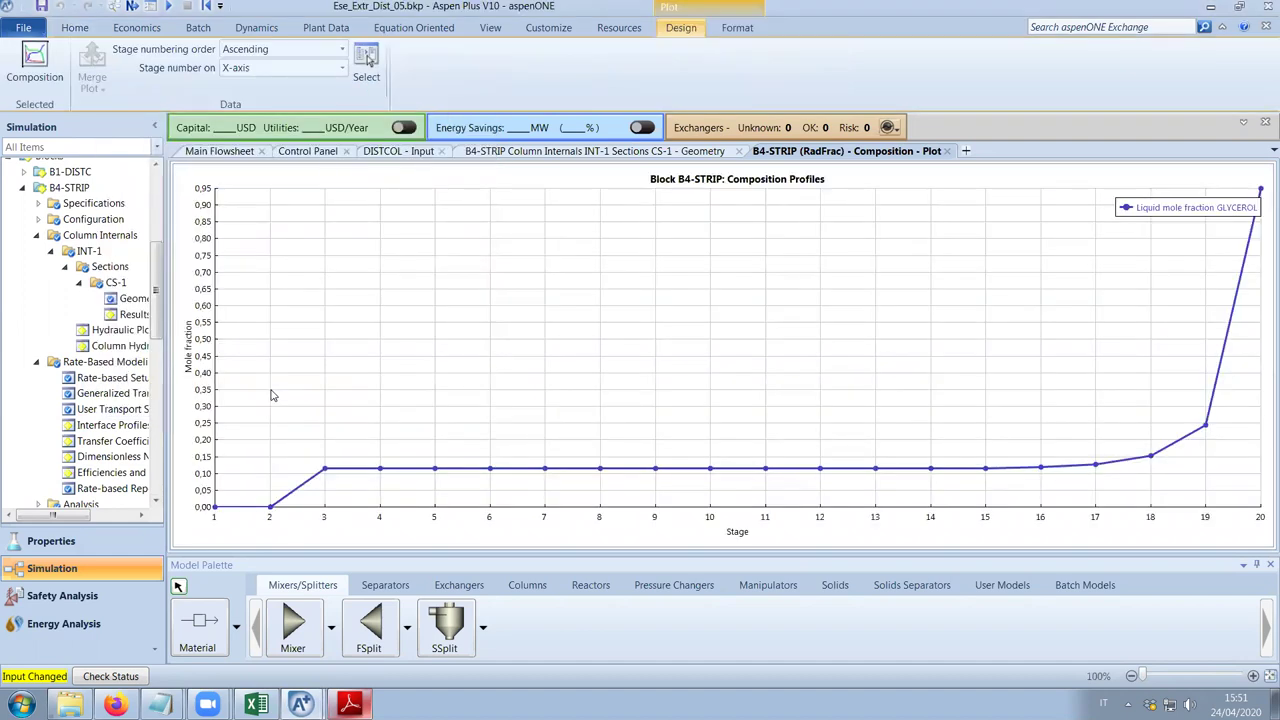
pyautogui.click(946, 151)
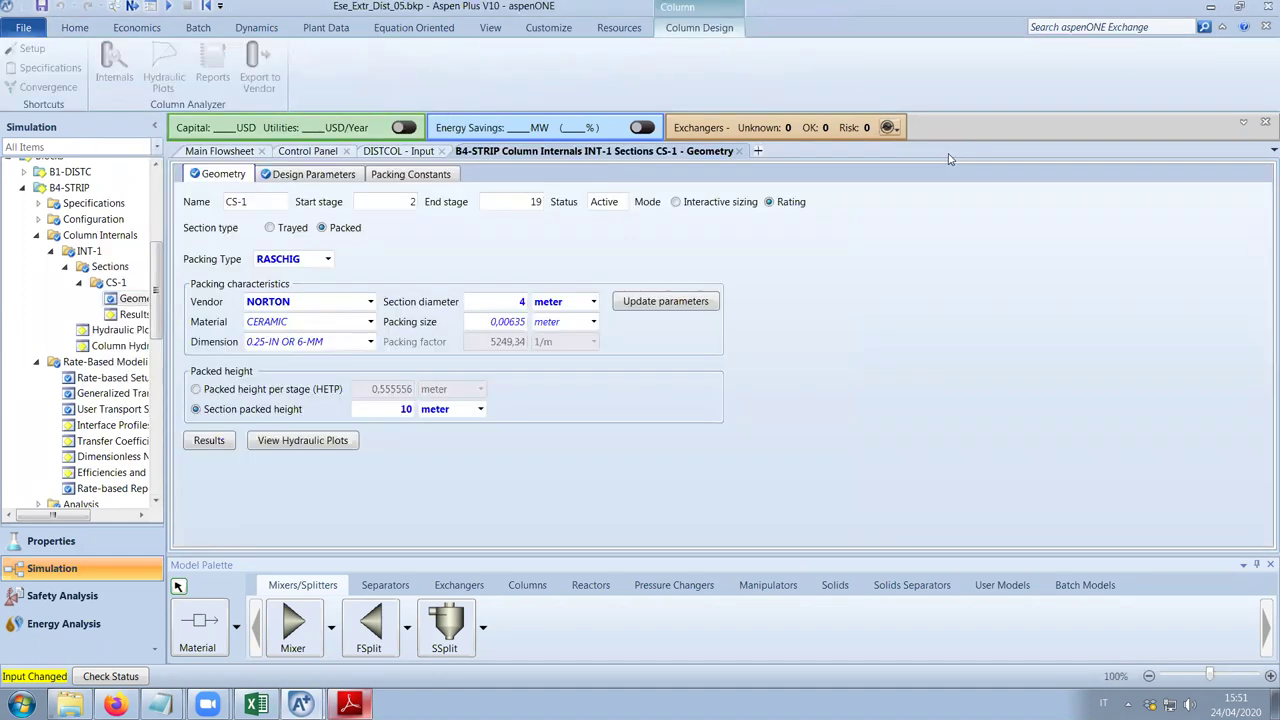
# Rerun the simulation with the 10 meter section packed height.
pyautogui.click(307, 151)
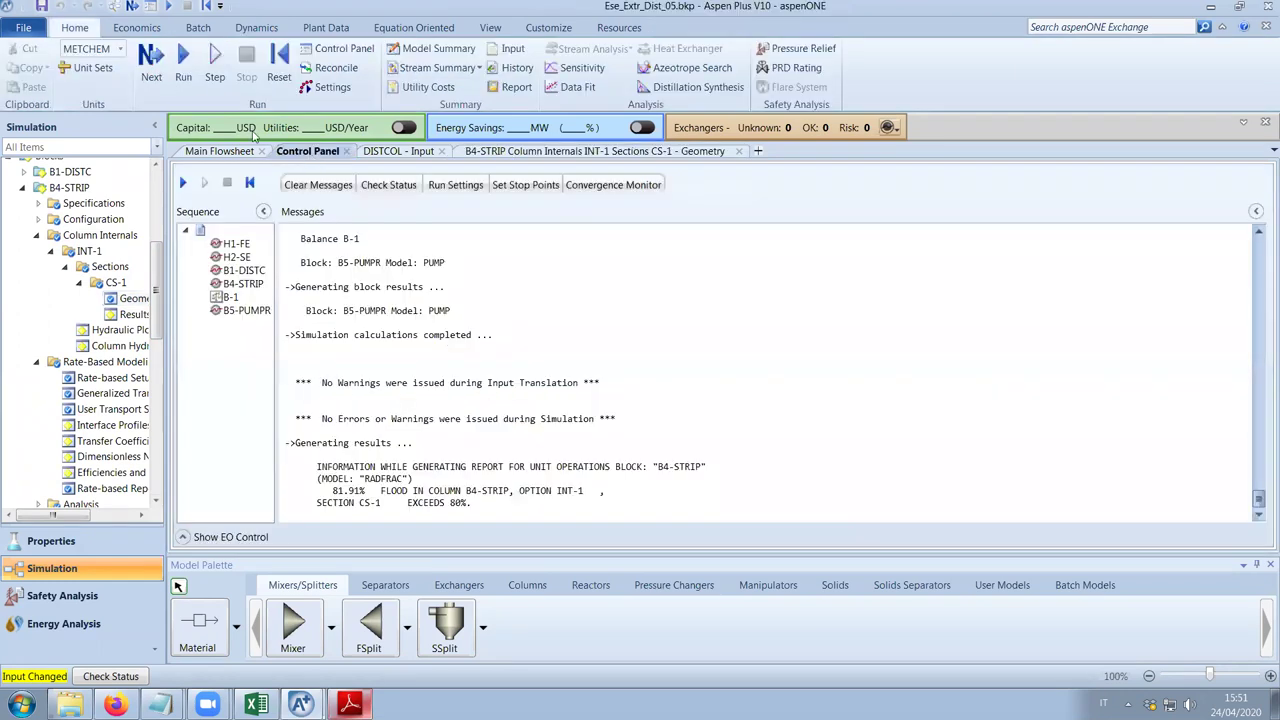
pyautogui.click(151, 58)
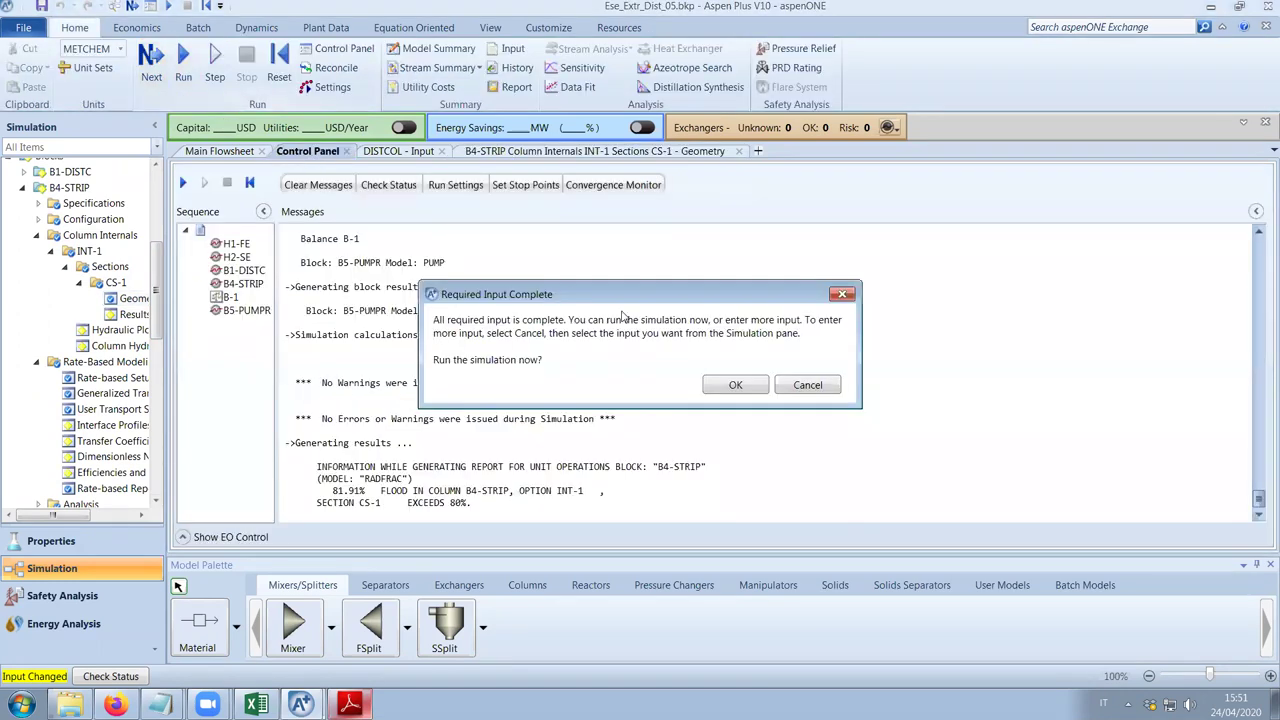
pyautogui.click(735, 387)
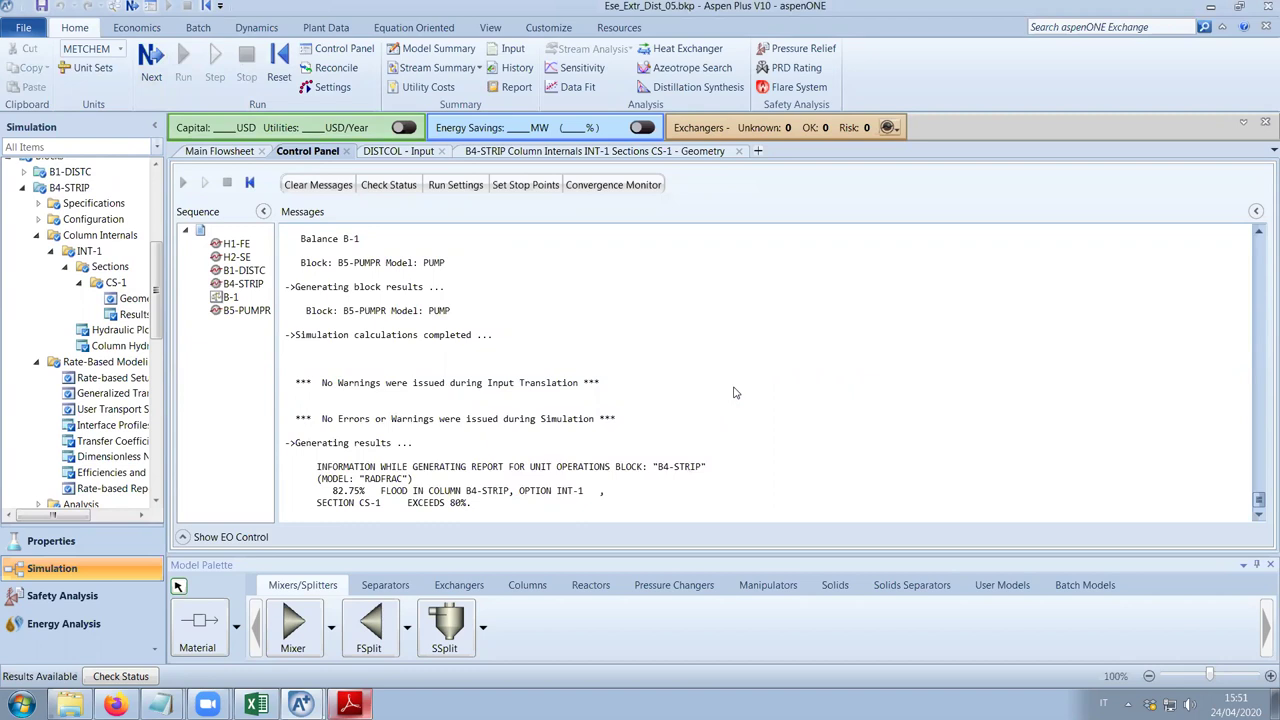
# Switch to the ethanol dehydration paper in Adobe Reader, read the HETP prediction tables on page 9, and return to Aspen Plus.
pyautogui.click(349, 704)
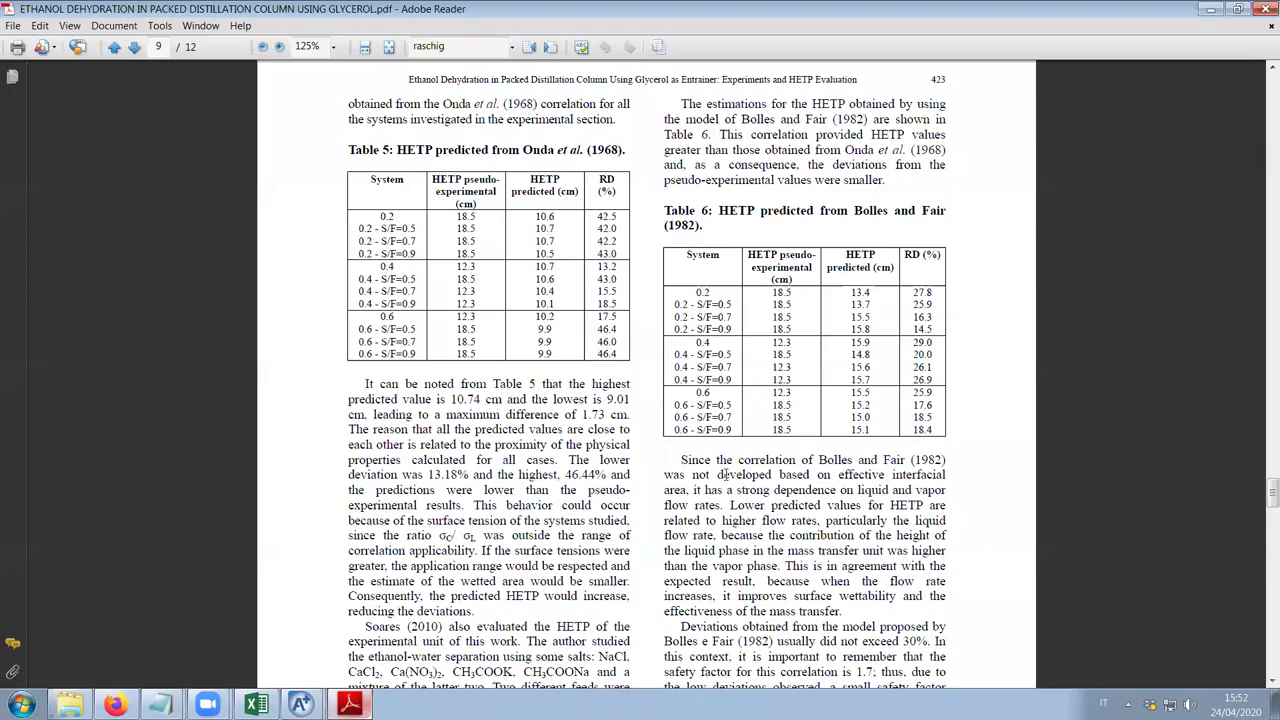
pyautogui.scroll(5, 1261, 493)
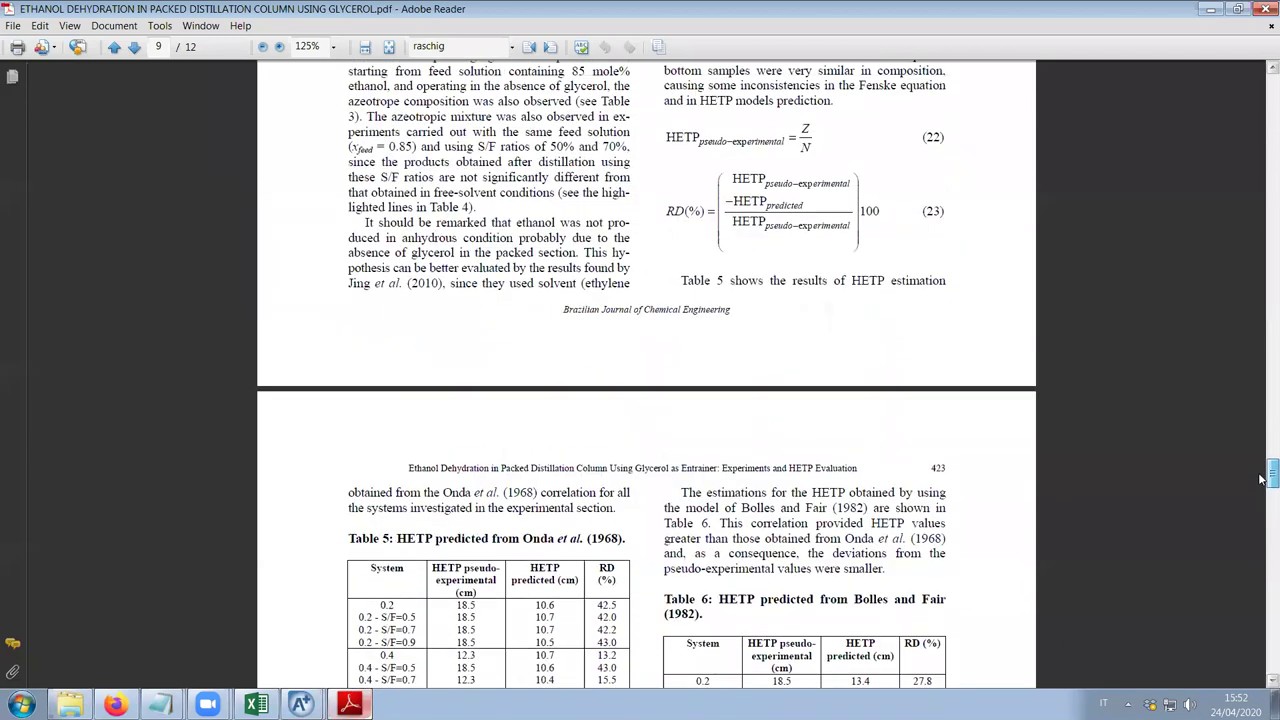
pyautogui.scroll(-5, 1261, 493)
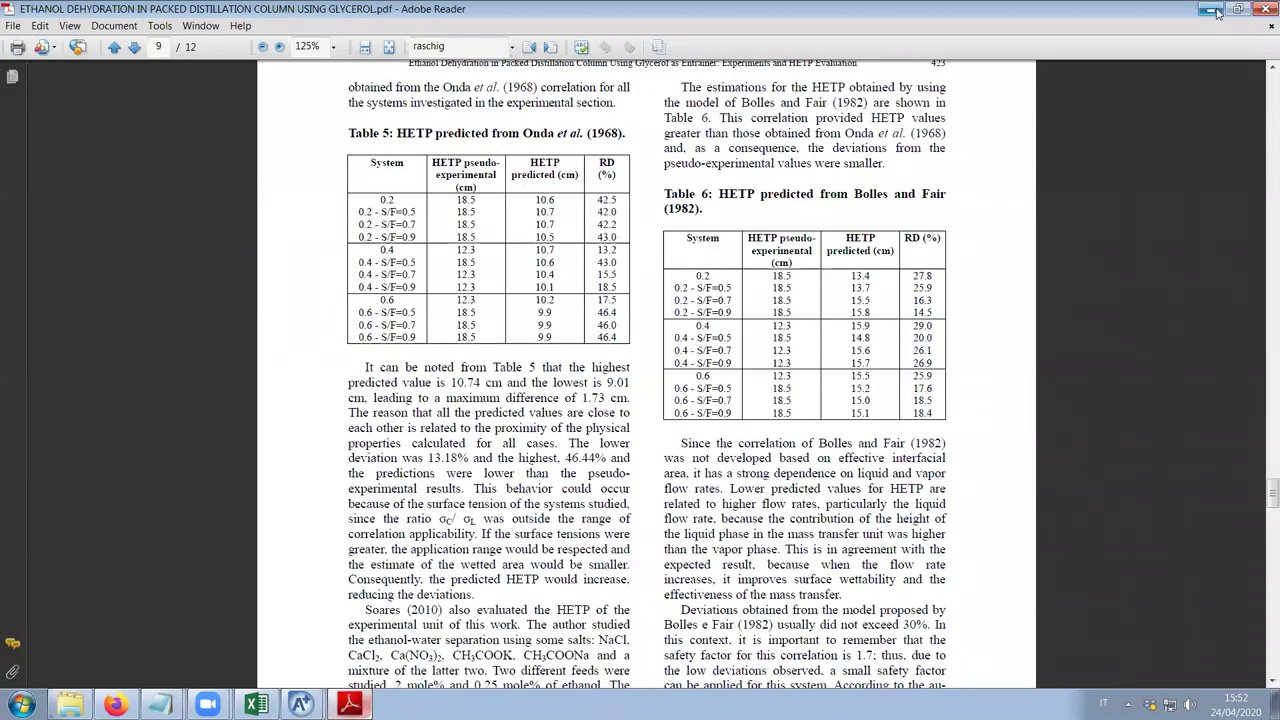
pyautogui.scroll(1, 650, 297)
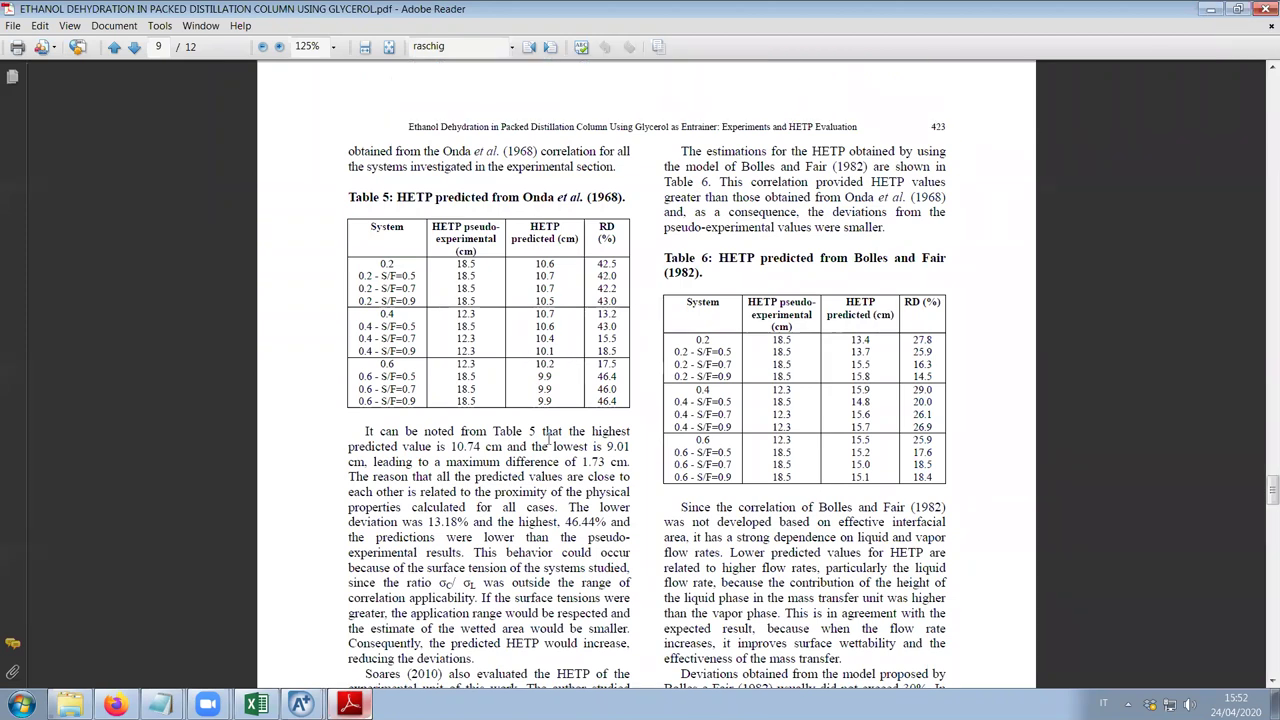
pyautogui.click(1210, 9)
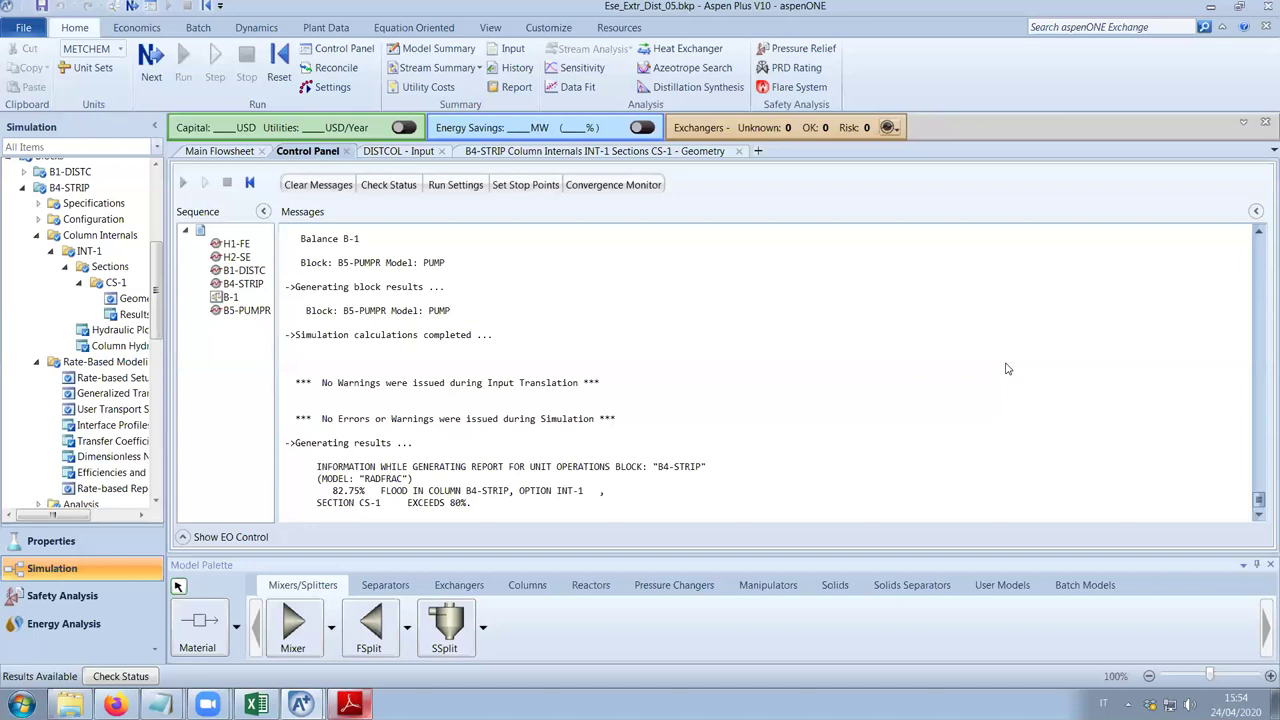
# Plot the liquid mole fraction profile of GLYCEROL in B4-STRIP for the 10 meter packed height, inspect it and close the plot.
pyautogui.click(628, 151)
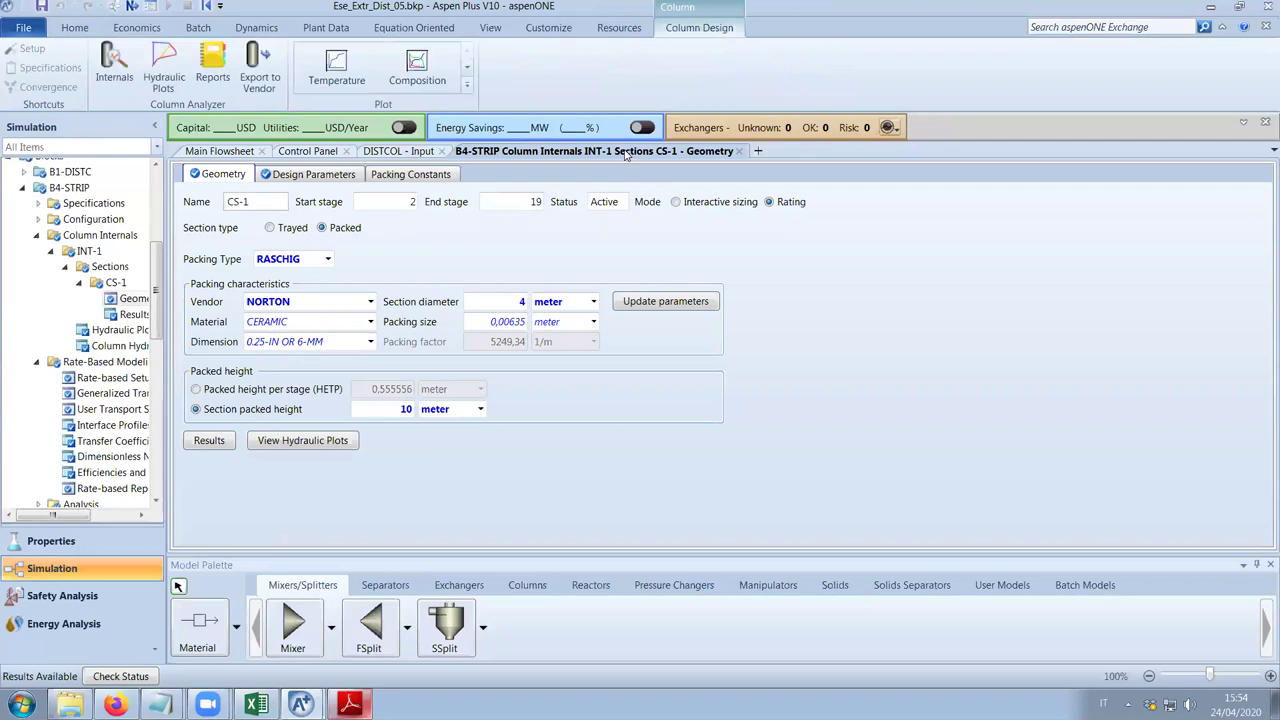
pyautogui.click(437, 88)
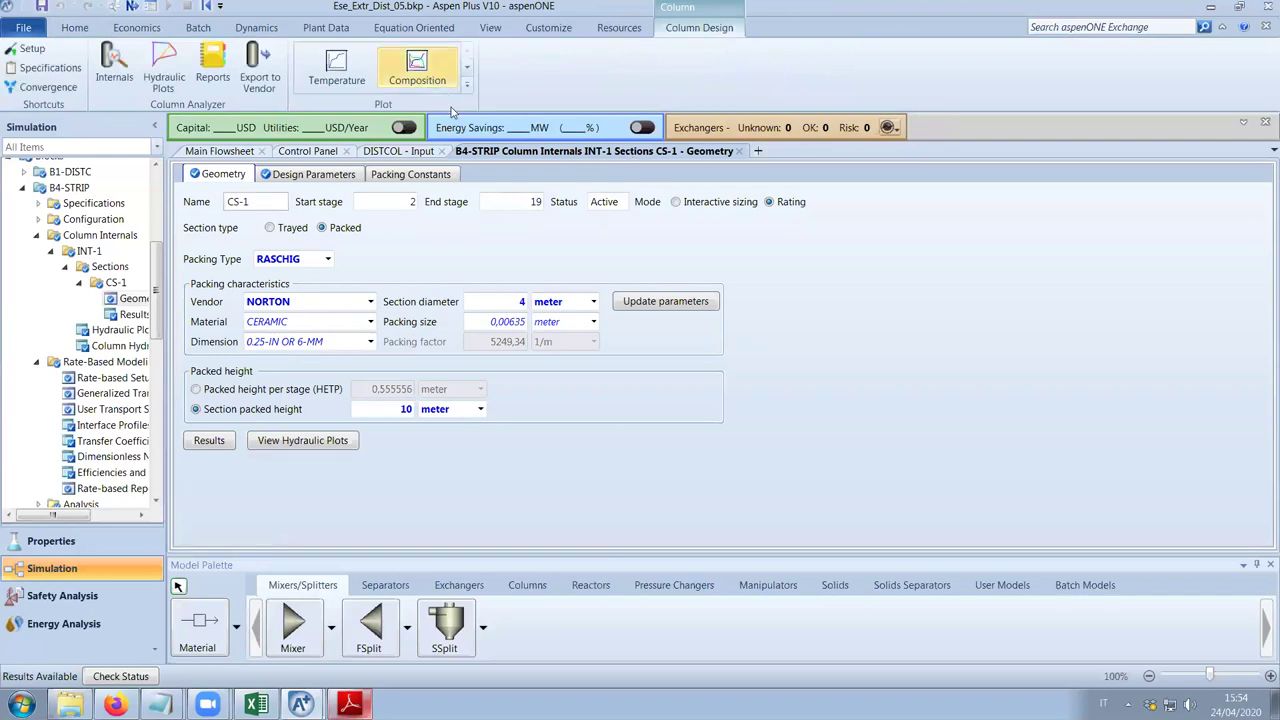
pyautogui.click(86, 266)
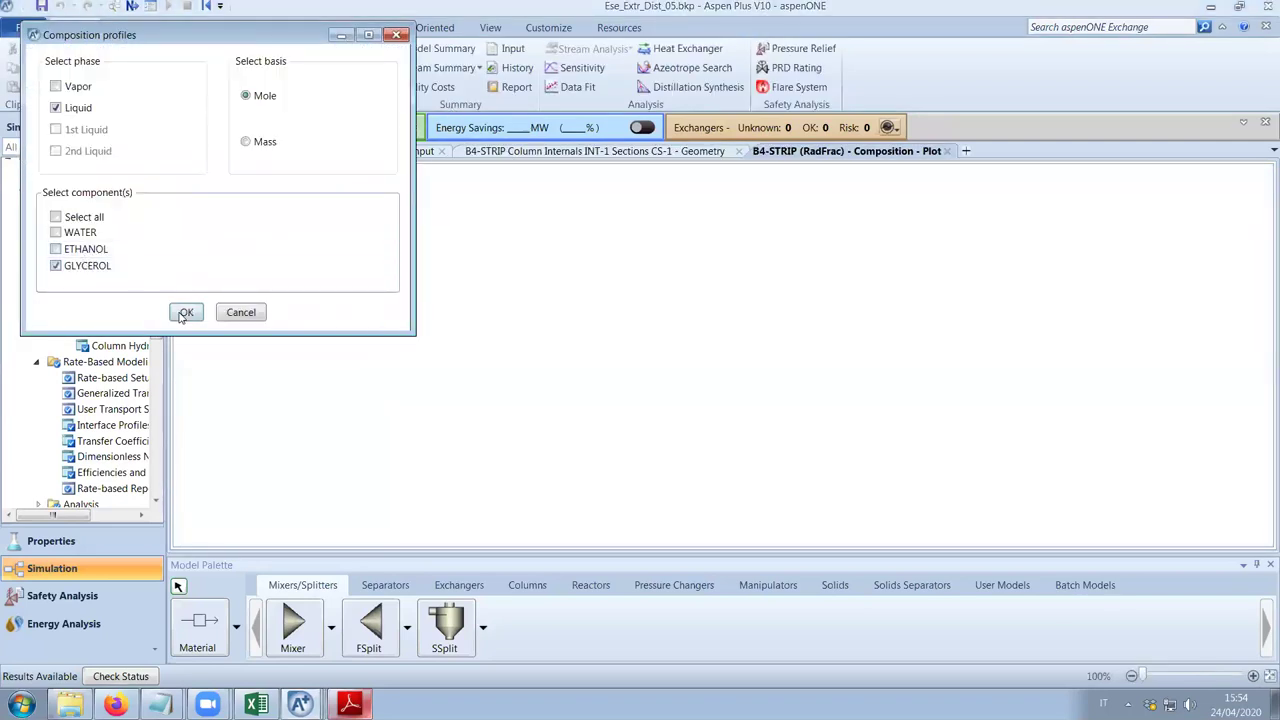
pyautogui.click(184, 313)
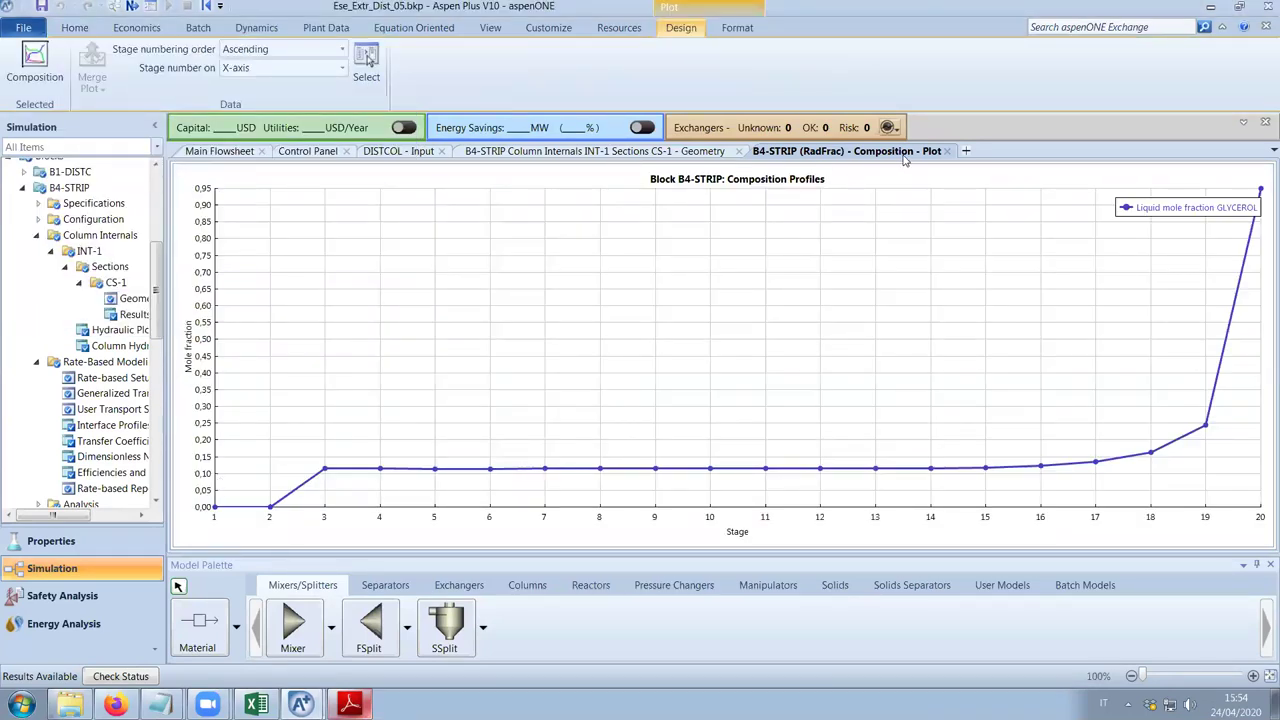
pyautogui.click(947, 151)
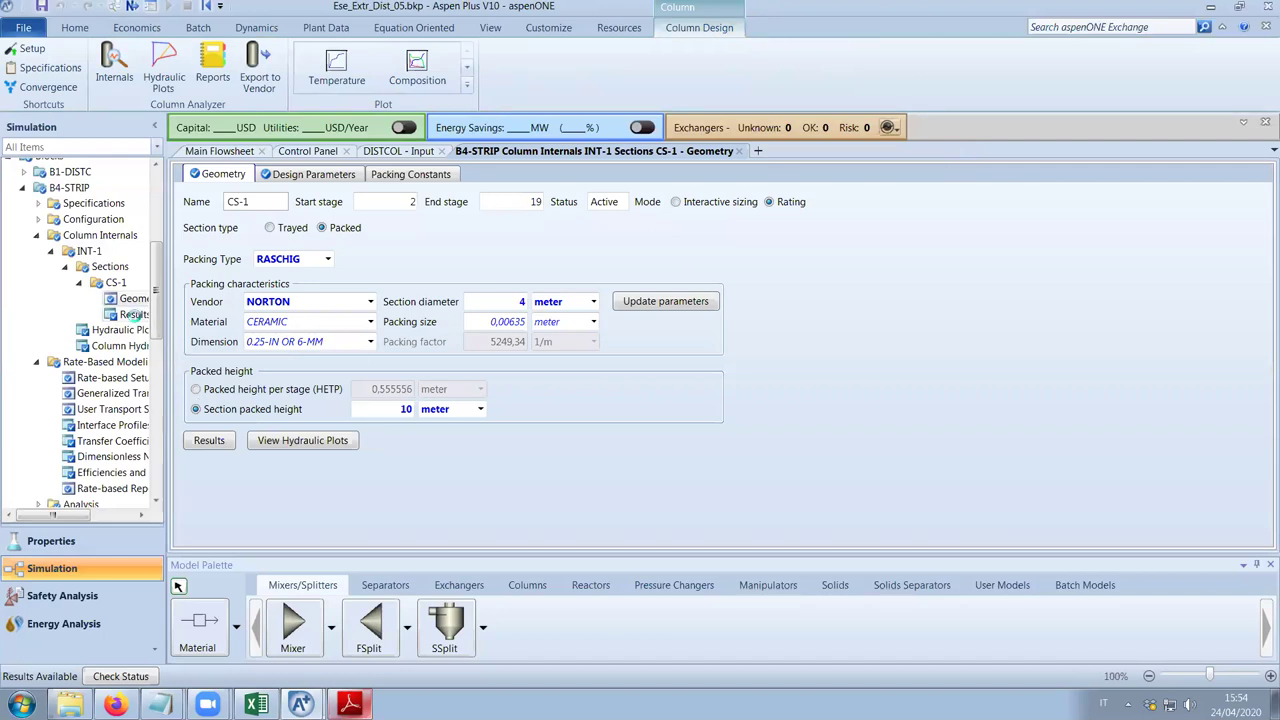
# Review the CS-1 section results summary for B4-STRIP, including the pressure drop and the rate-based calculated diameter.
pyautogui.click(134, 314)
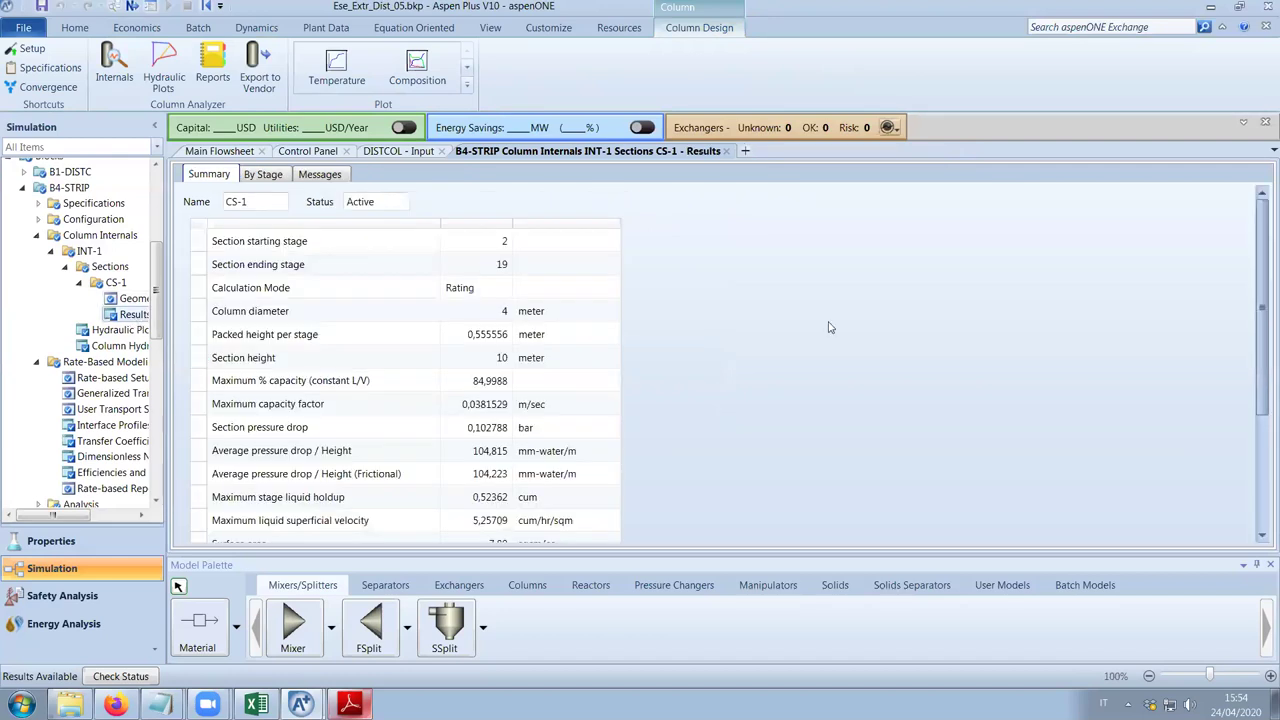
pyautogui.scroll(-1, 1256, 408)
pyautogui.moveTo(1256, 408); pyautogui.dragTo(1253, 480)
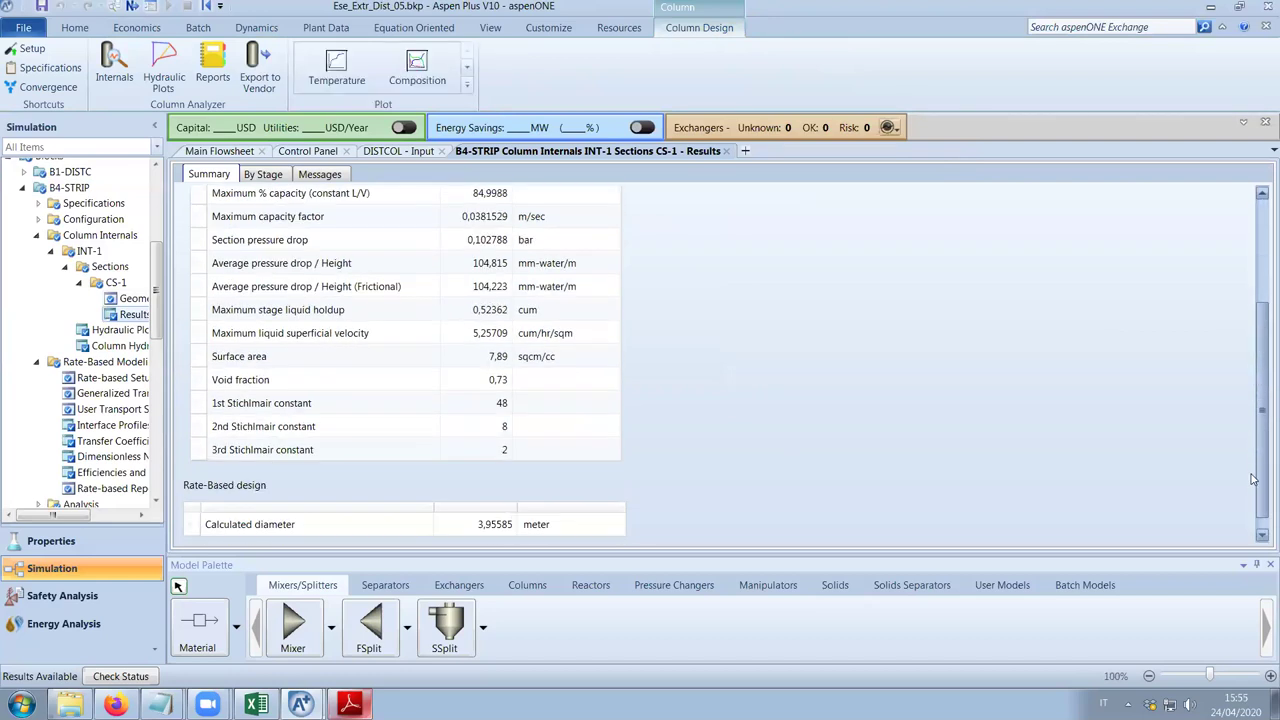
pyautogui.scroll(1, 1261, 437)
pyautogui.moveTo(1261, 437); pyautogui.dragTo(1261, 399)
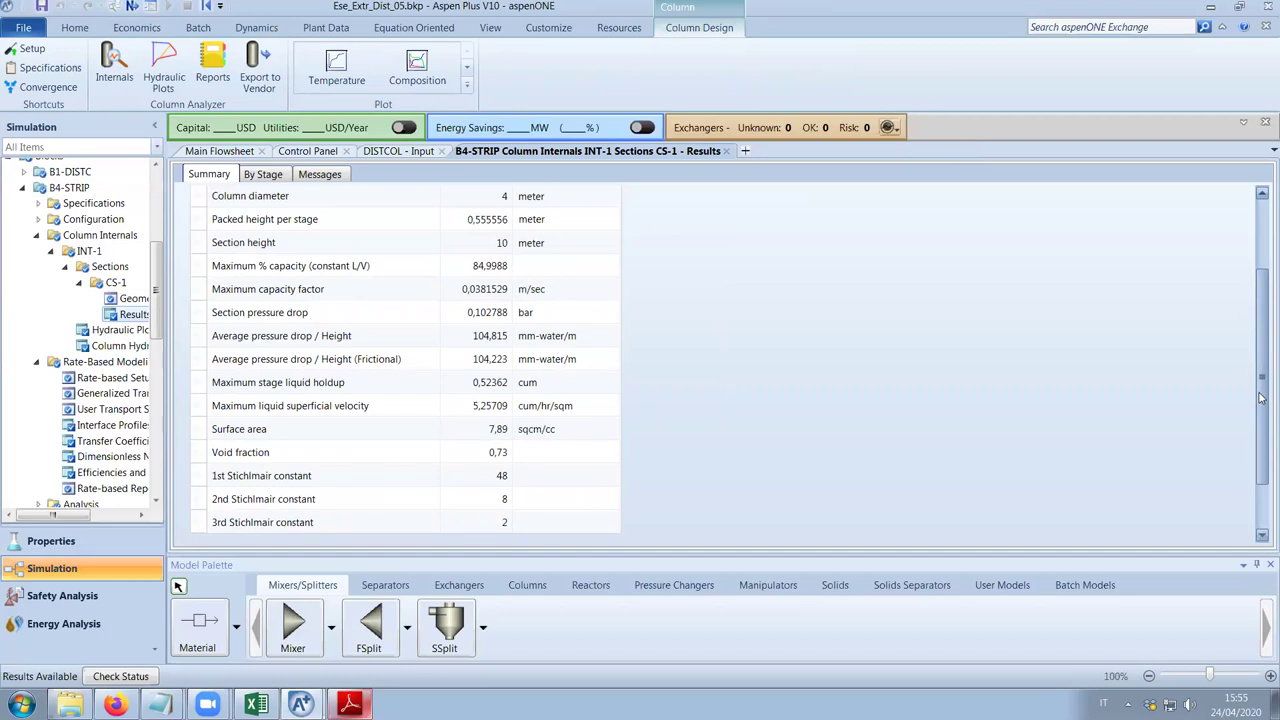
pyautogui.scroll(3, 1261, 399)
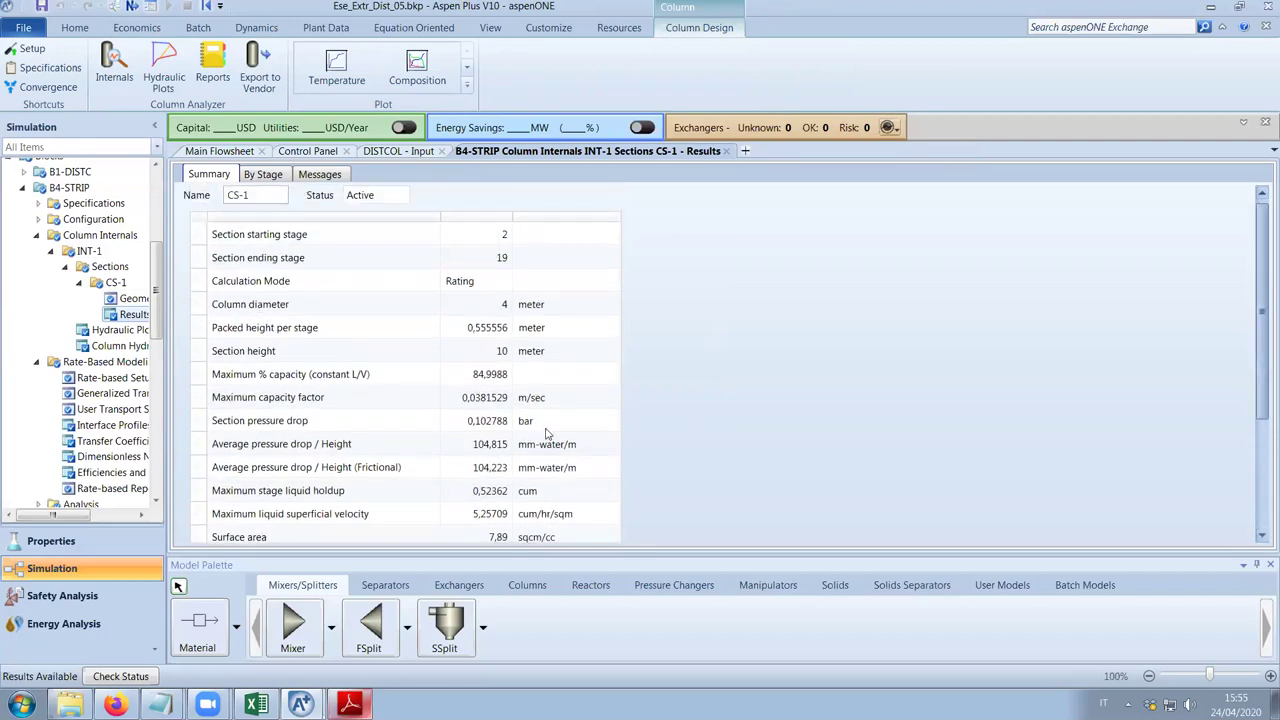
# Close the DISTCOL sensitivity input and set the CS-1 section packed height to 5 meter in the B4-STRIP geometry.
pyautogui.click(398, 152)
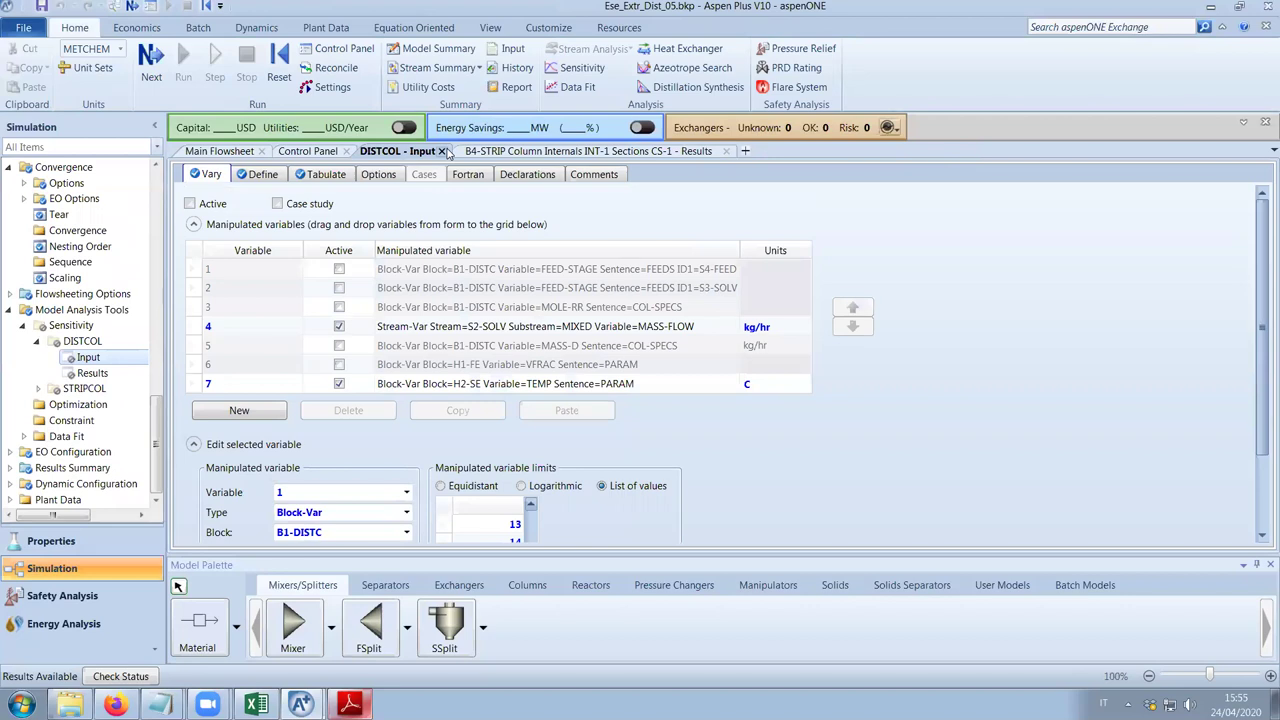
pyautogui.click(443, 152)
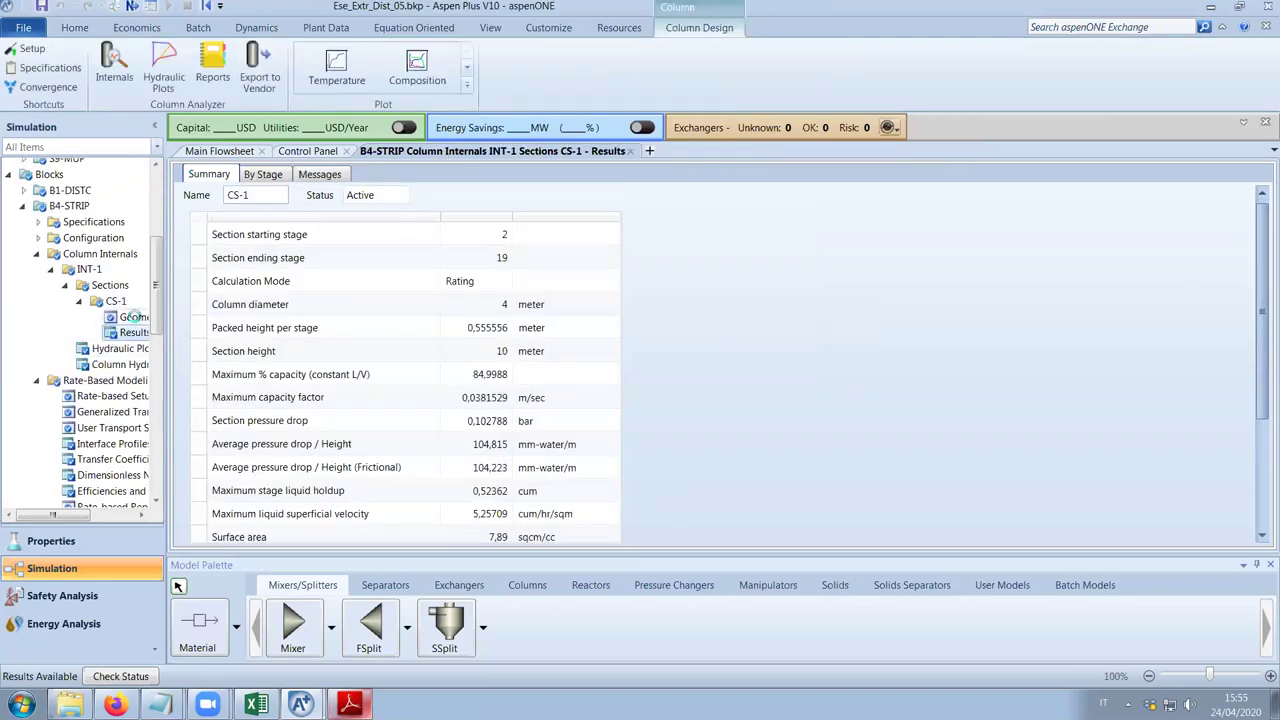
pyautogui.click(135, 317)
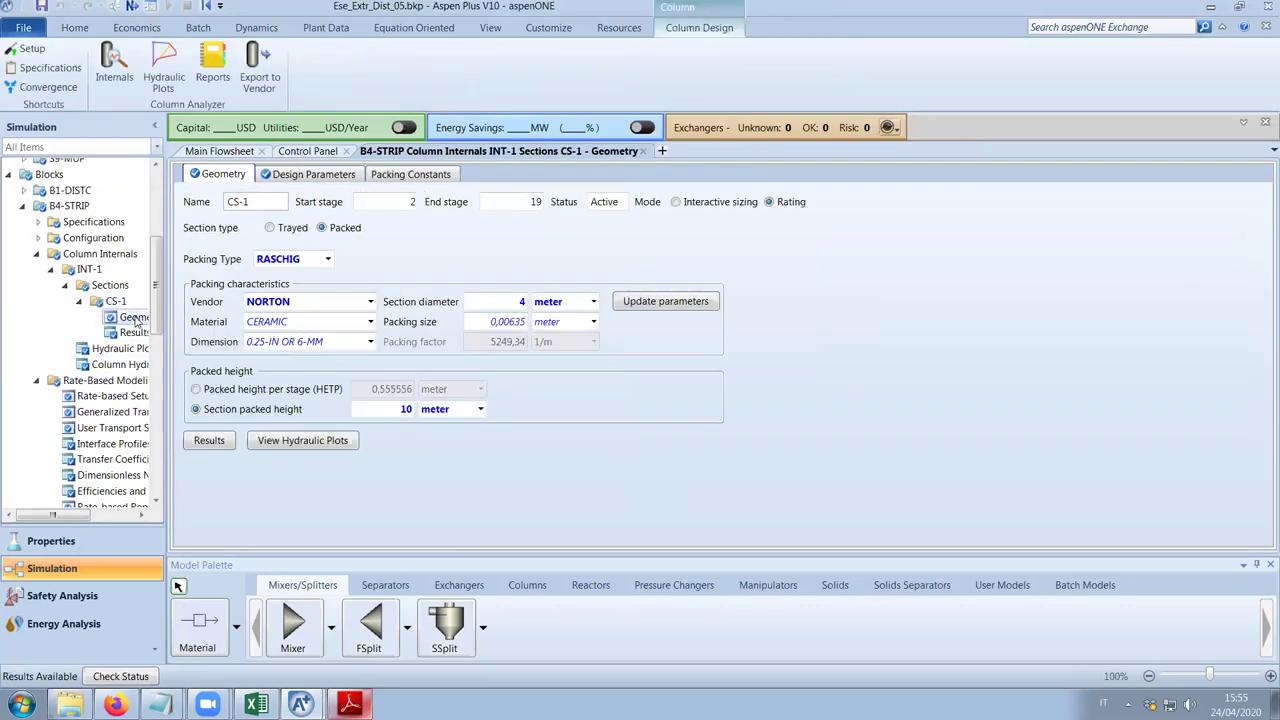
pyautogui.click(468, 306)
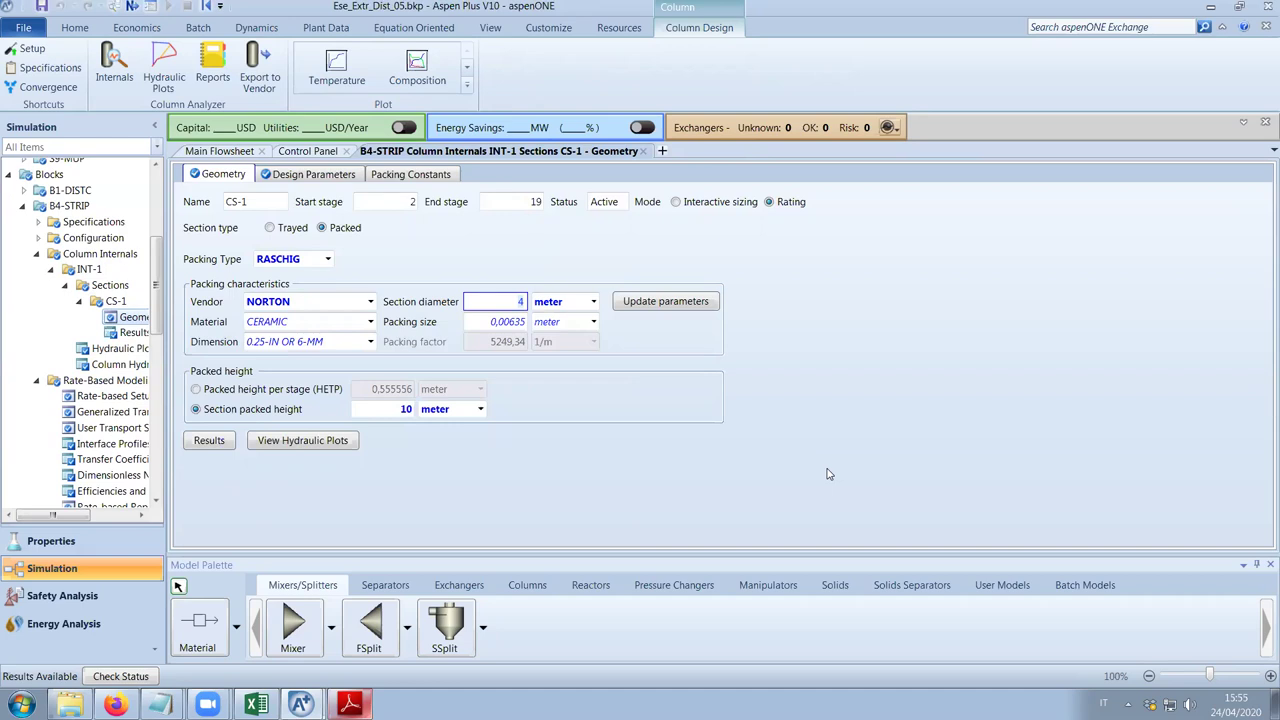
pyautogui.doubleClick(403, 411)
pyautogui.write('5')
pyautogui.press('Return')
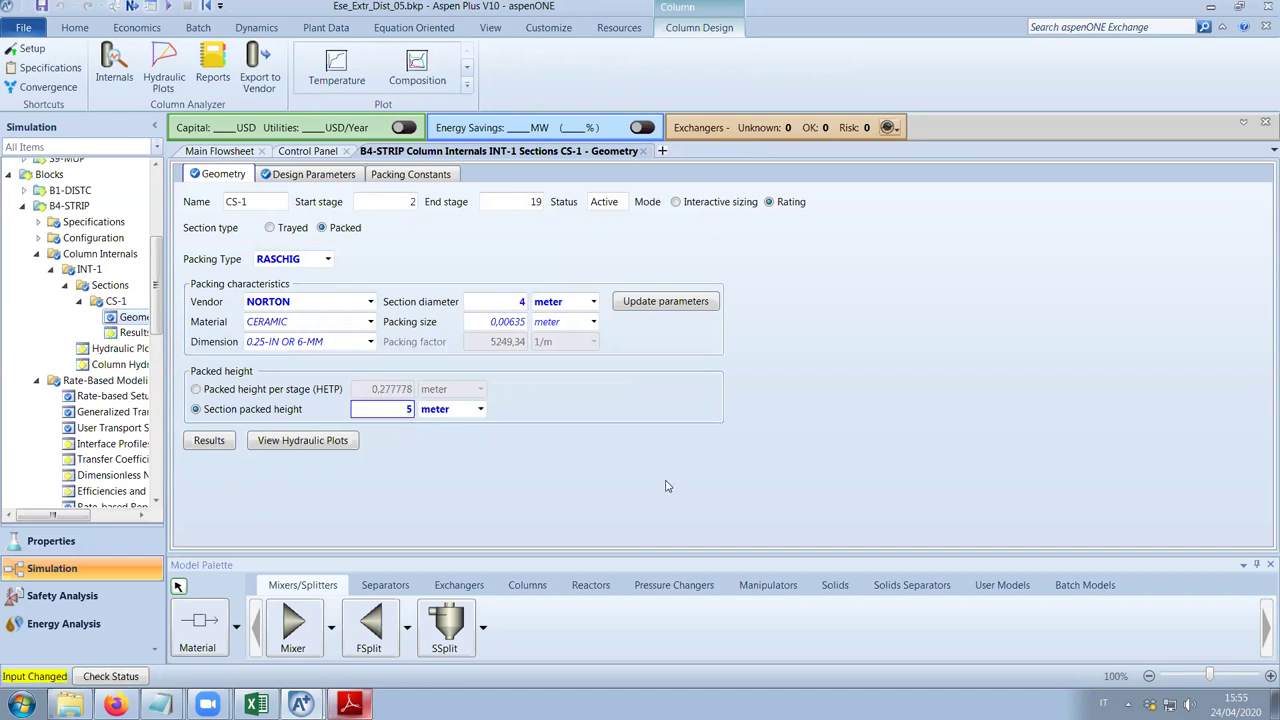
# Rerun the simulation with the 5 meter section packed height.
pyautogui.click(308, 151)
pyautogui.click(151, 62)
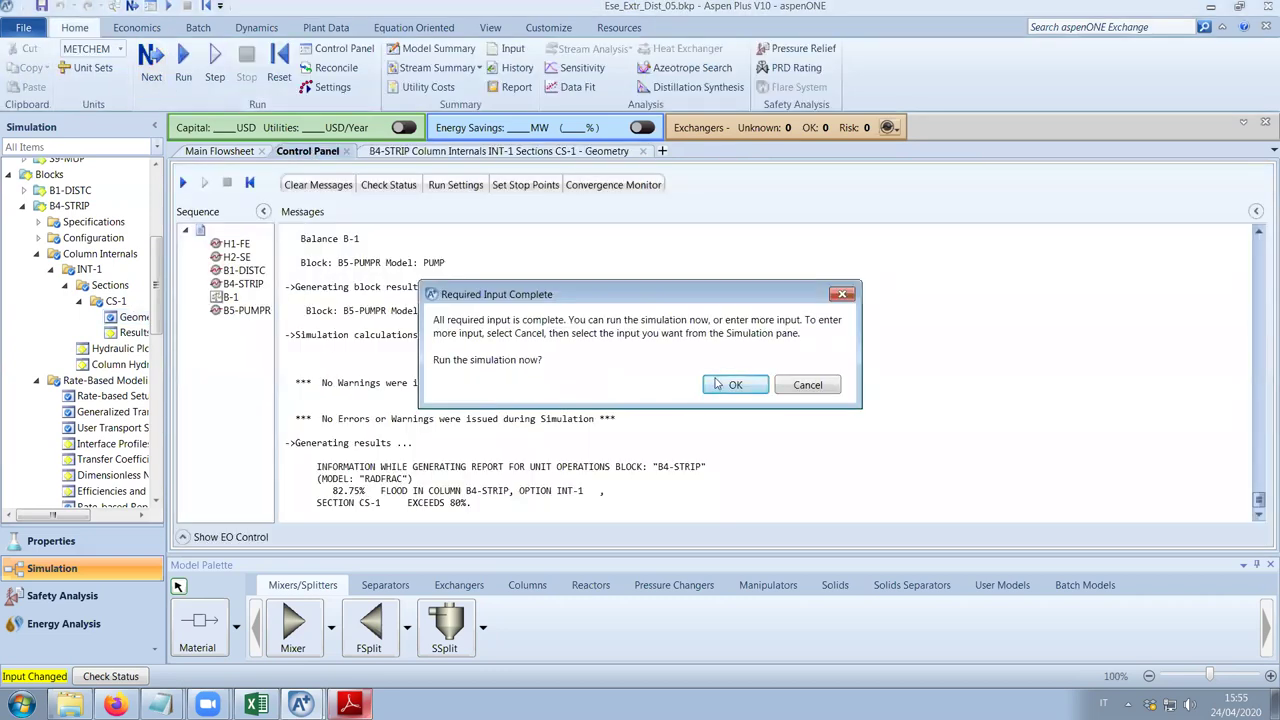
pyautogui.click(735, 385)
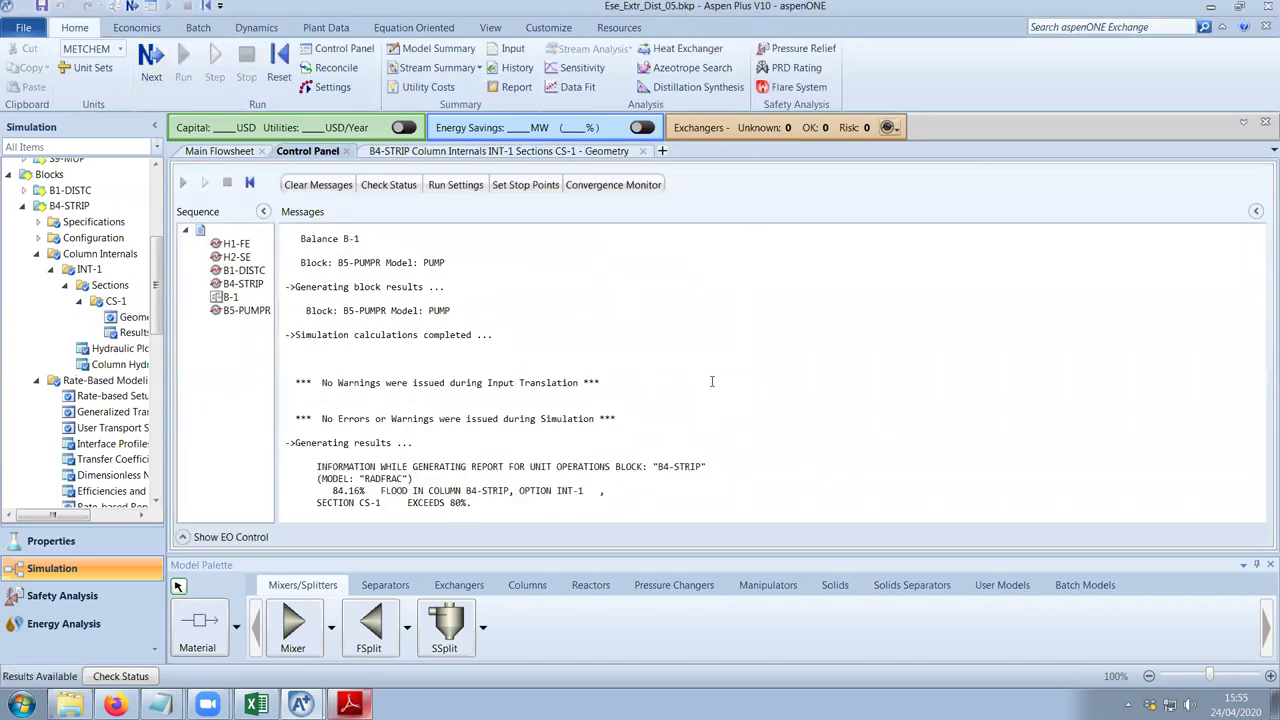
# Check the updated CS-1 results summary for the 5 meter packed section.
pyautogui.click(550, 151)
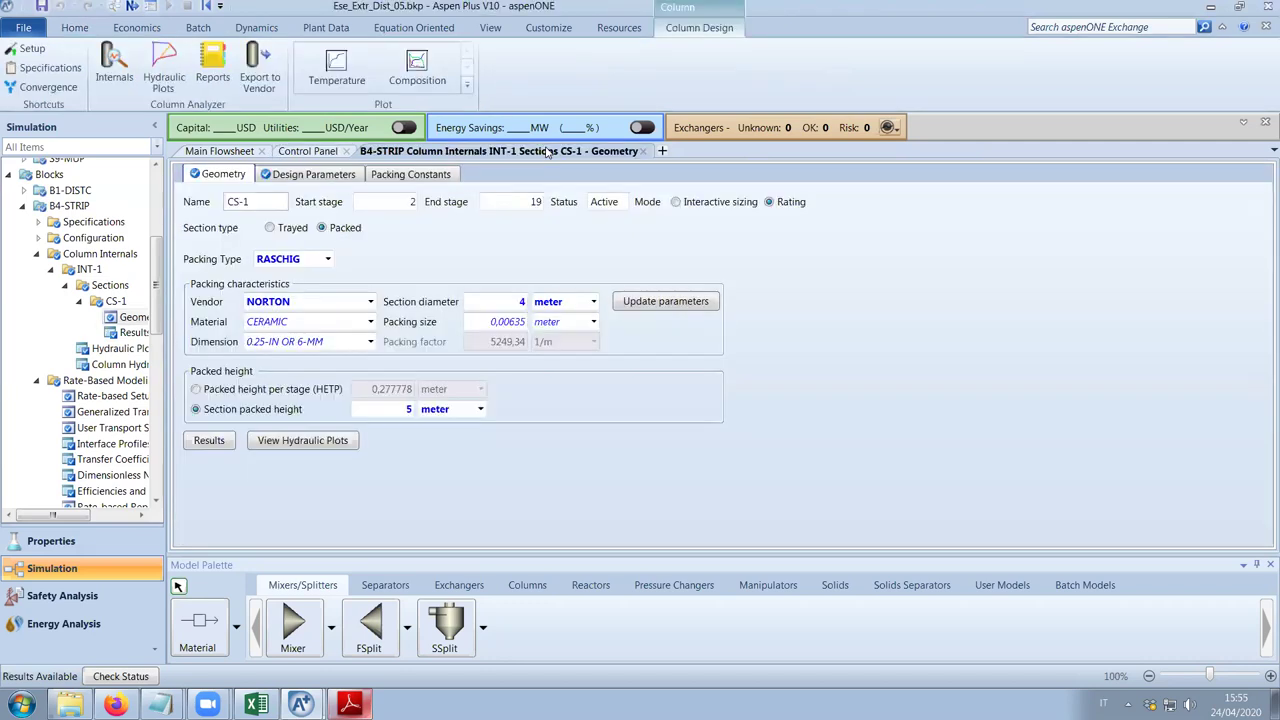
pyautogui.doubleClick(138, 334)
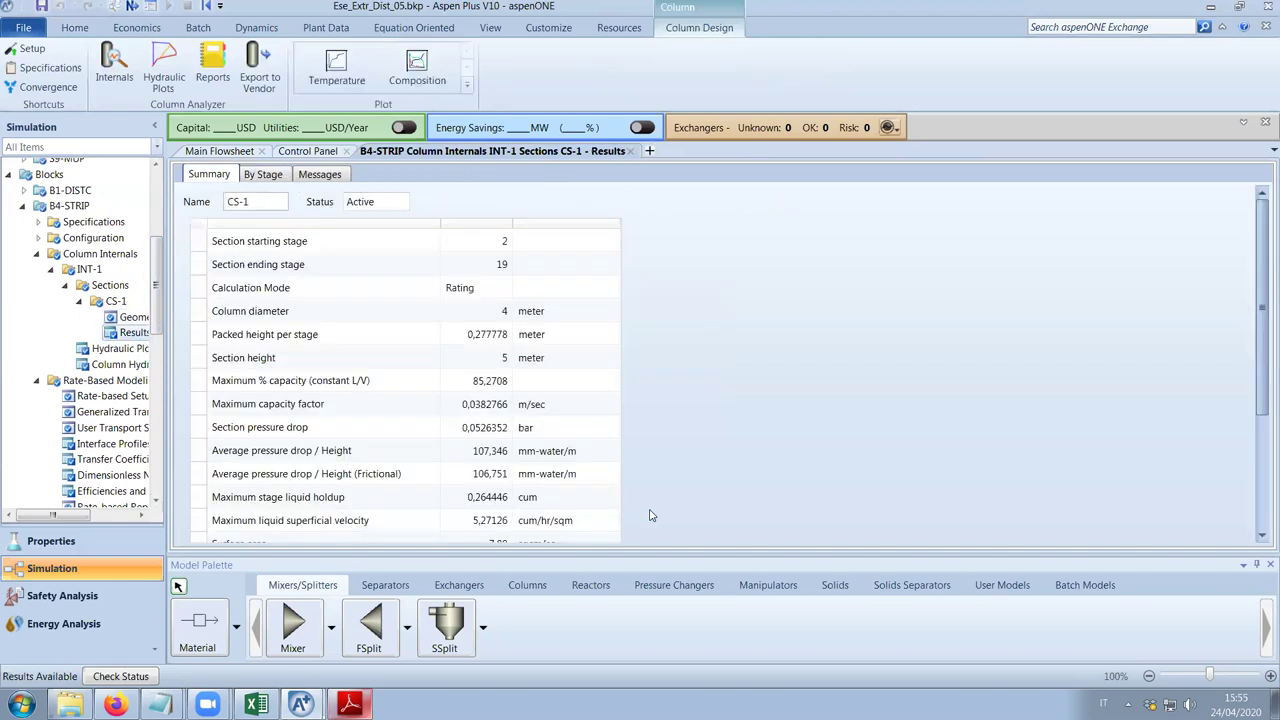
pyautogui.moveTo(1263, 317); pyautogui.dragTo(1255, 383)
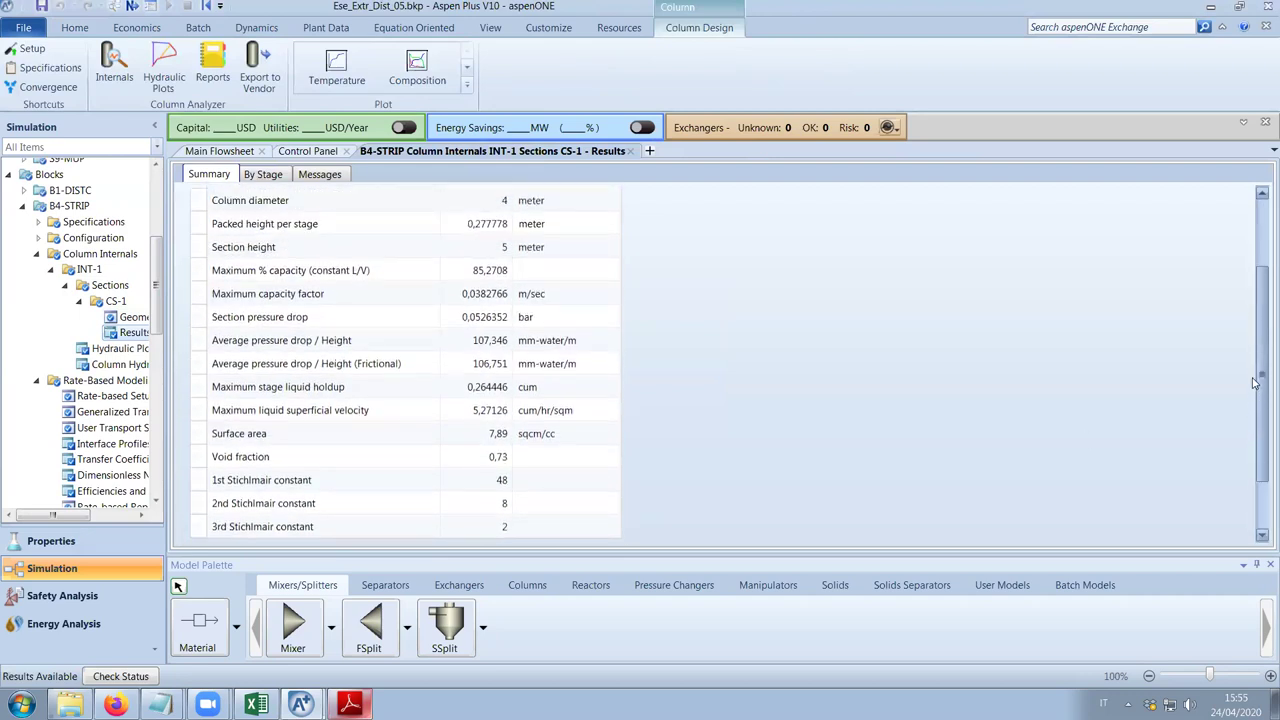
# Inspect the INT-1 hydraulic plots across the stages, examine the operating point of stage 18 and close the plots.
pyautogui.doubleClick(120, 348)
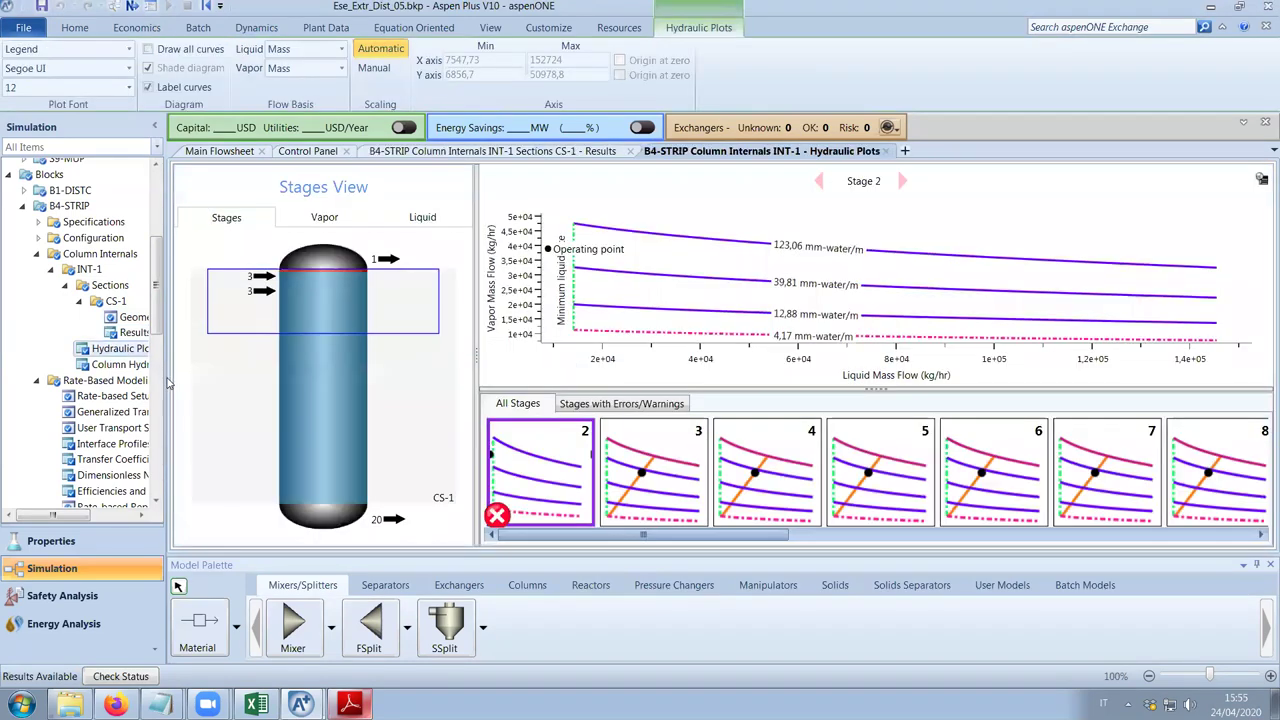
pyautogui.moveTo(607, 541); pyautogui.dragTo(1148, 557)
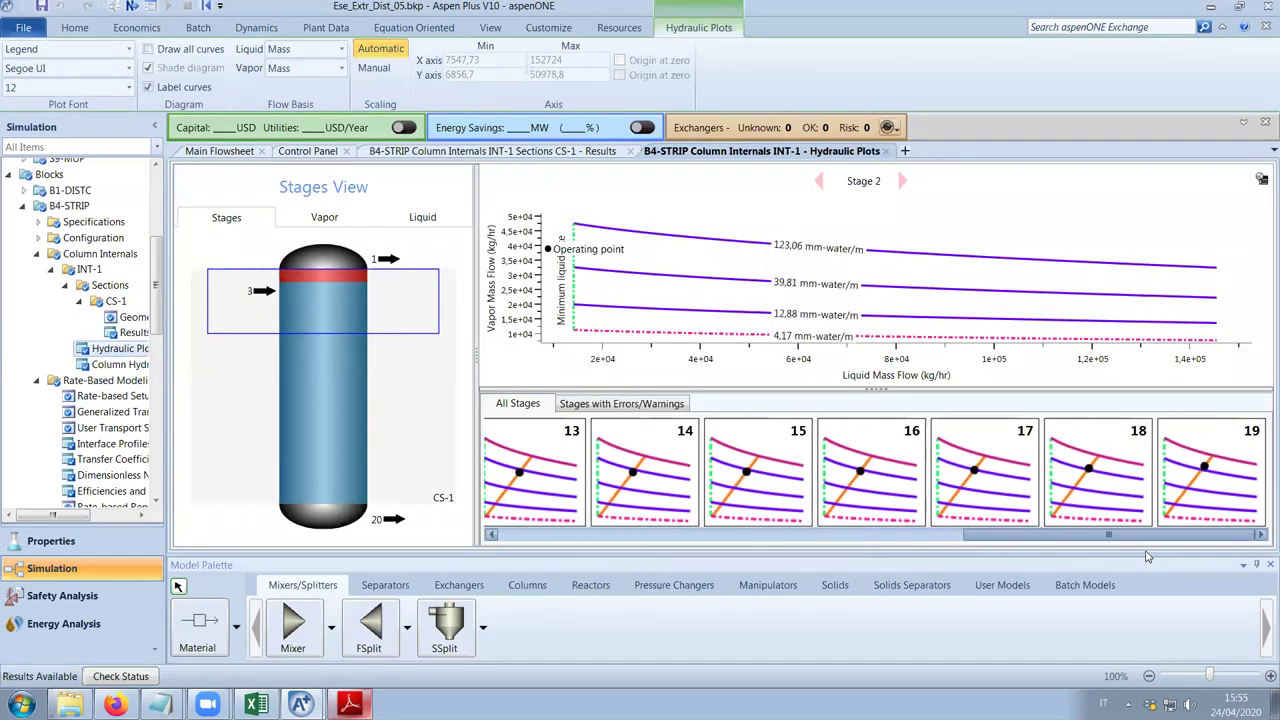
pyautogui.click(1097, 470)
pyautogui.moveTo(820, 268)
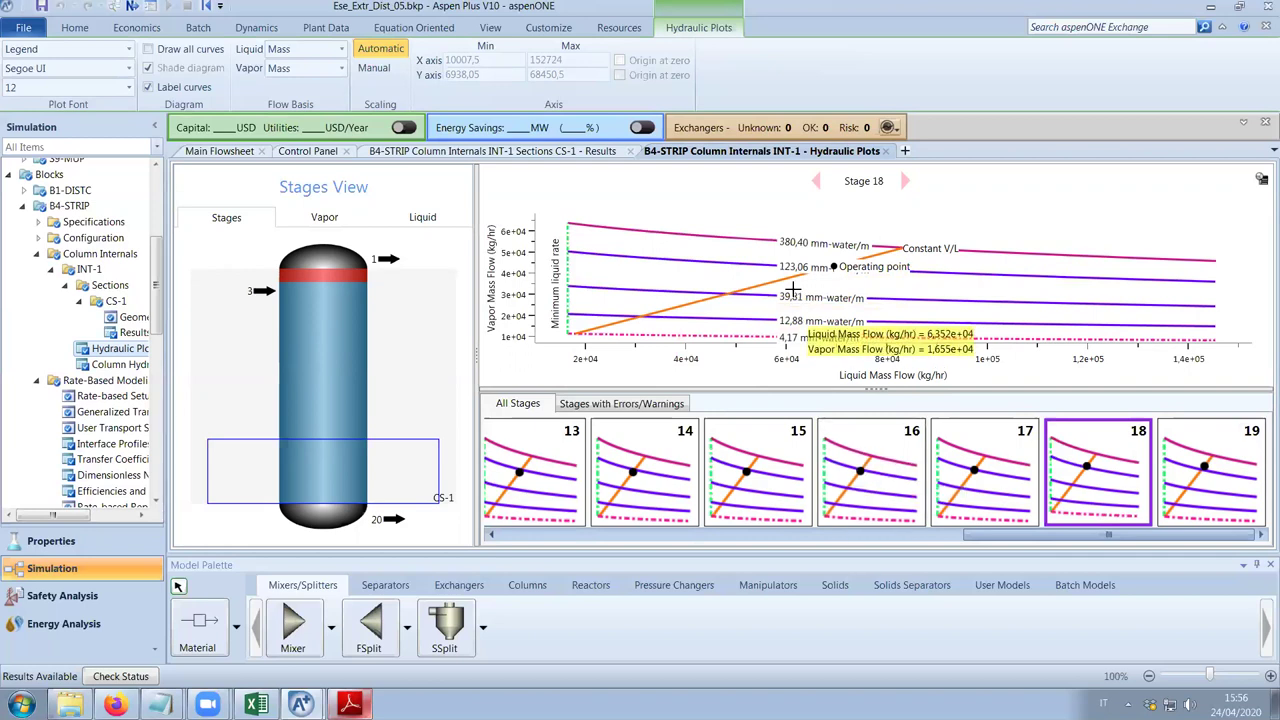
pyautogui.moveTo(1047, 535); pyautogui.dragTo(539, 547)
pyautogui.click(890, 151)
# Read the section pressure drop and the rate-based calculated diameter in the CS-1 results summary.
pyautogui.scroll(-3, 685, 443)
pyautogui.scroll(-1, 685, 443)
pyautogui.scroll(1, 685, 443)
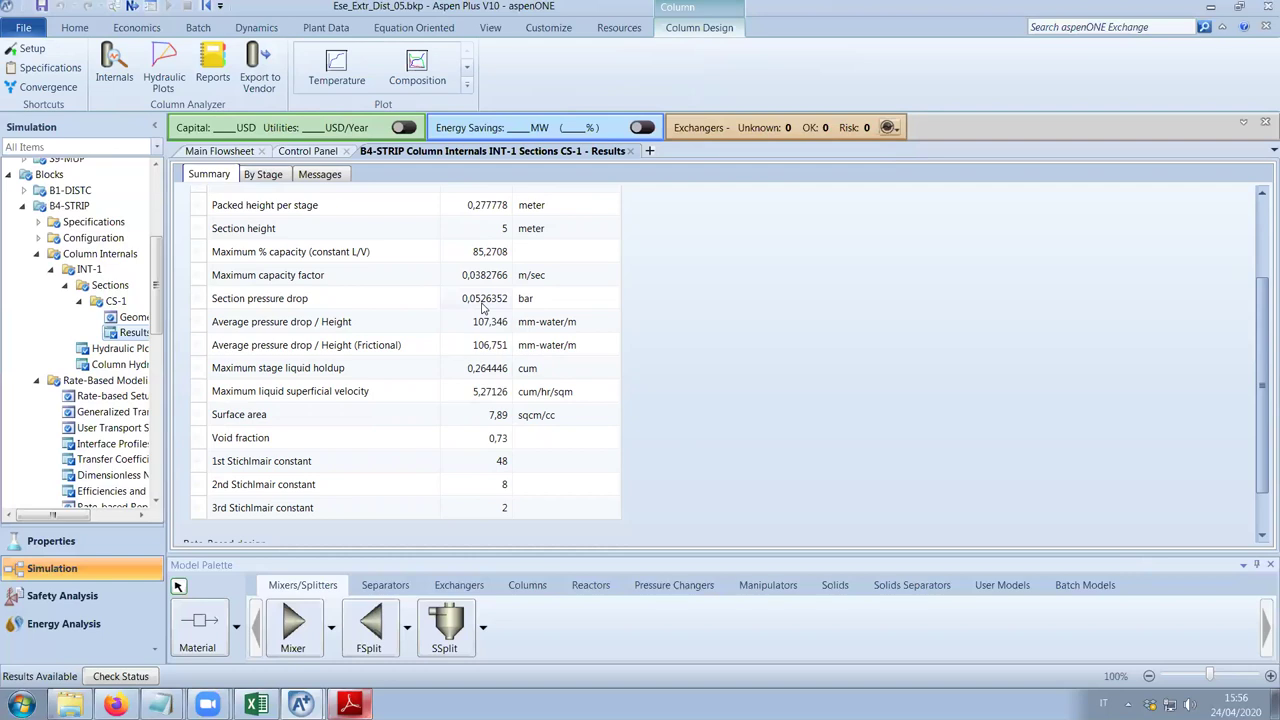
pyautogui.scroll(-3, 681, 427)
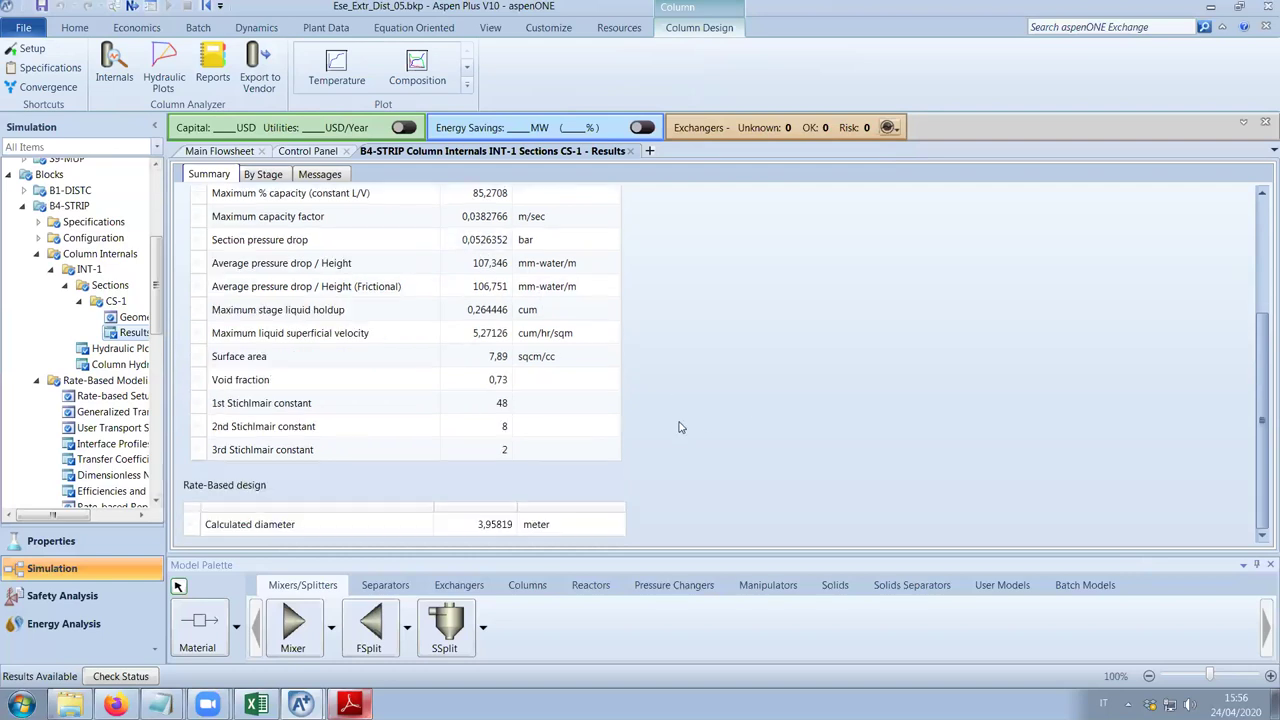
# Examine the B4-STRIP stream results, expanding the component mole flows and mole fractions of S6-RES, S7-REC and S8-VAP.
pyautogui.moveTo(155, 333); pyautogui.dragTo(151, 411)
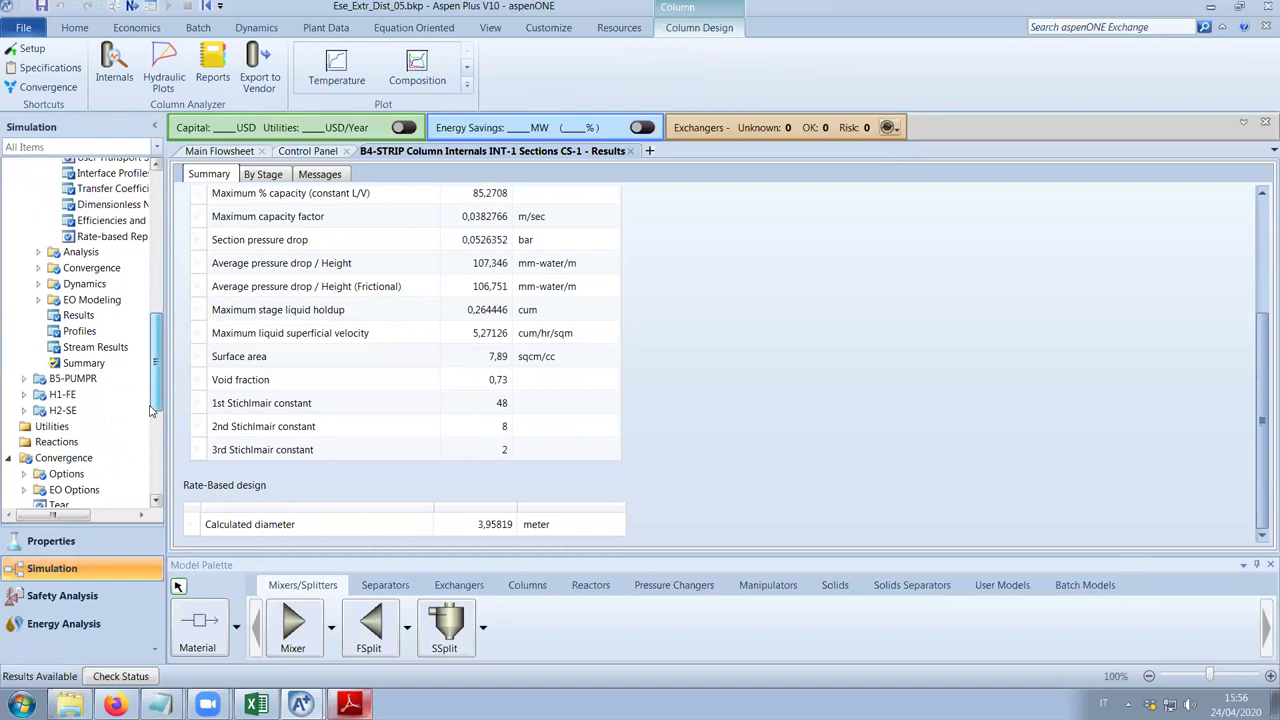
pyautogui.click(113, 350)
pyautogui.scroll(-3, 503, 453)
pyautogui.scroll(-3, 503, 453)
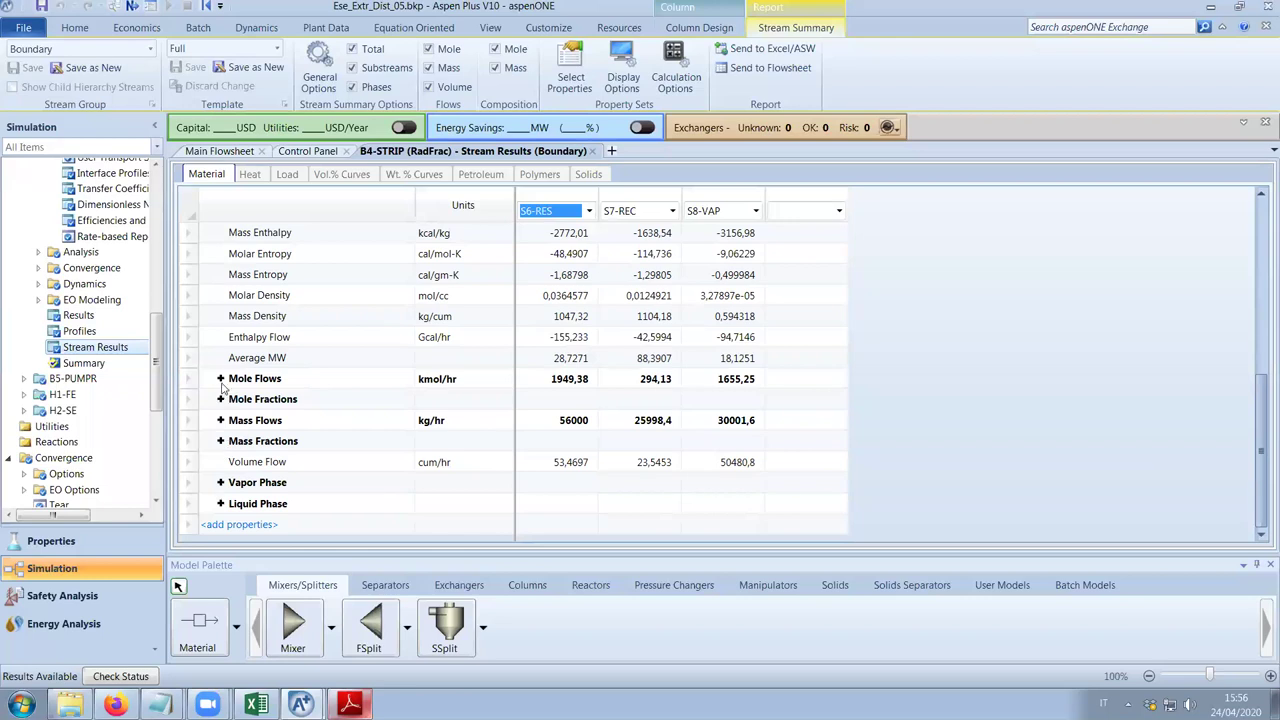
pyautogui.click(220, 378)
pyautogui.scroll(-1, 427, 484)
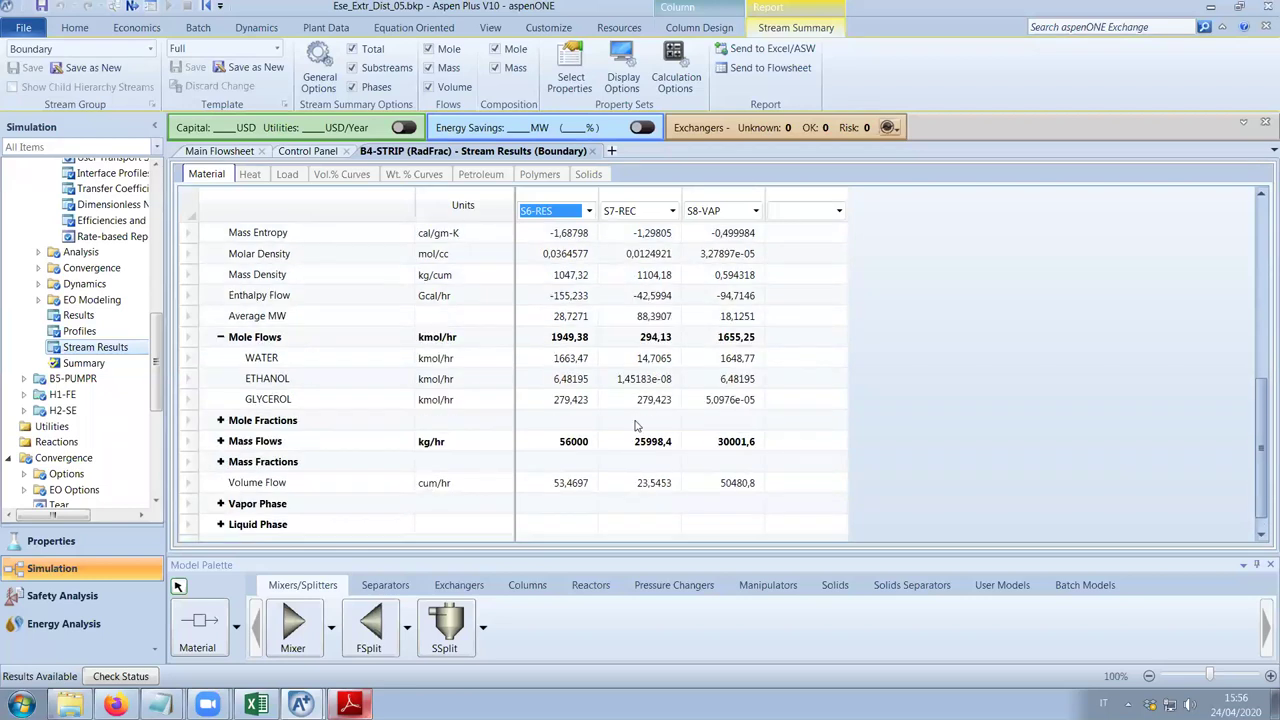
pyautogui.scroll(-1, 632, 410)
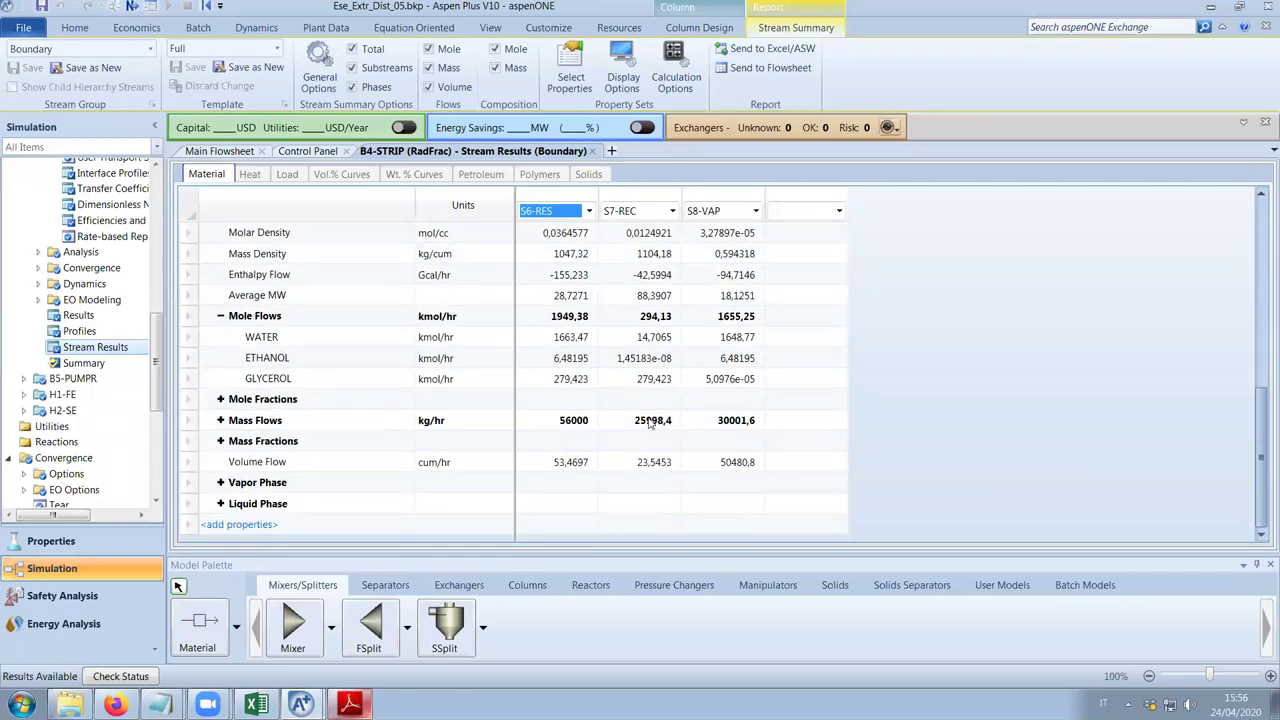
pyautogui.click(221, 400)
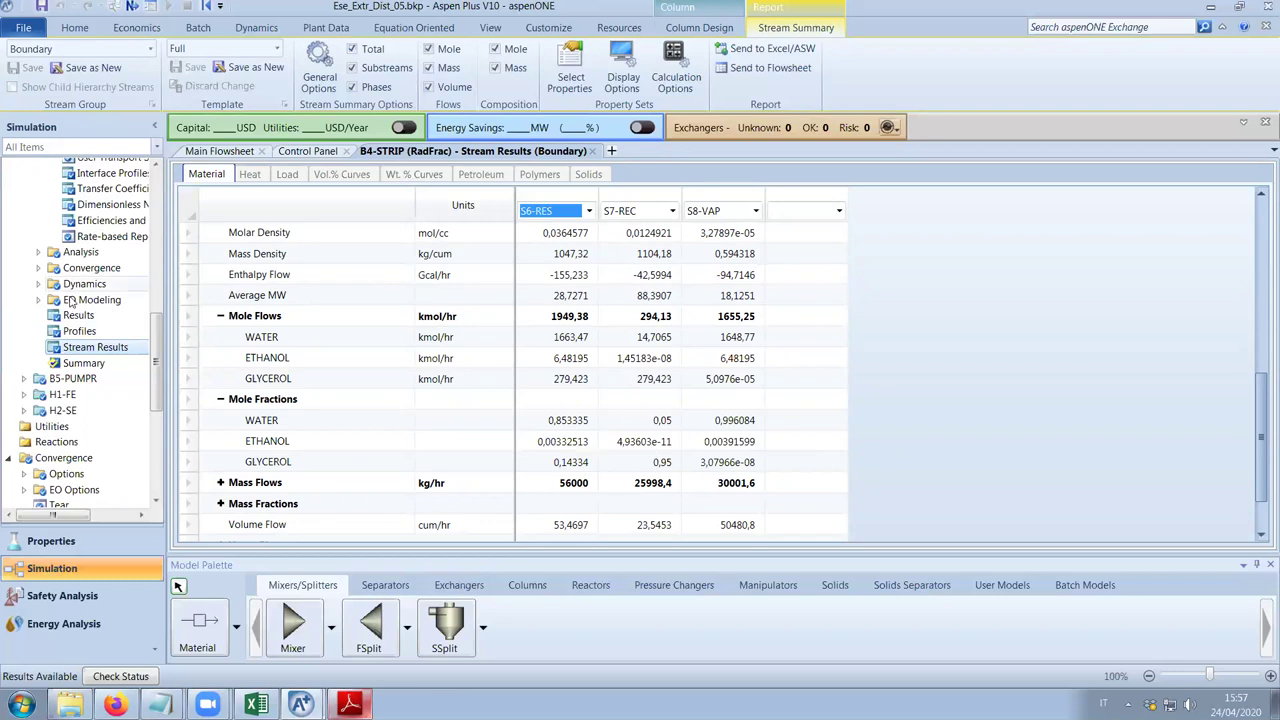
# Check the pressure drop update options for the INT-1 sections and plot the B4-STRIP pressure profile.
pyautogui.moveTo(158, 352); pyautogui.dragTo(155, 272)
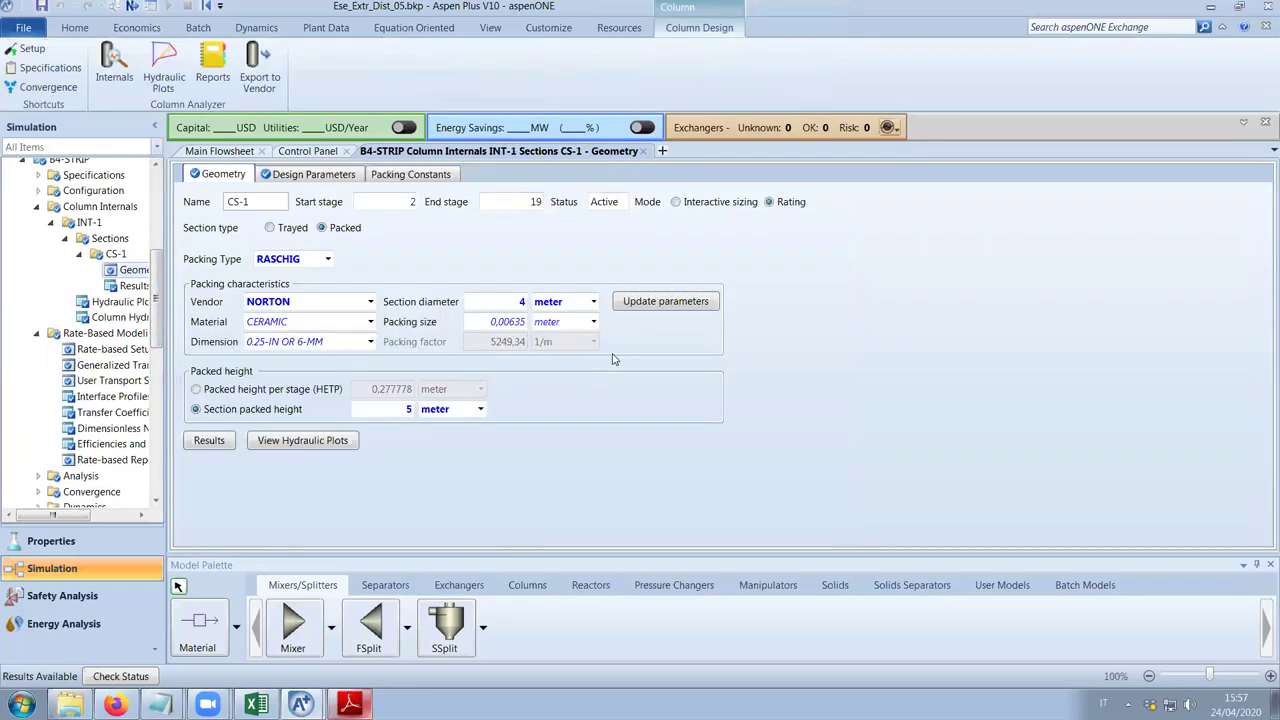
pyautogui.click(134, 255)
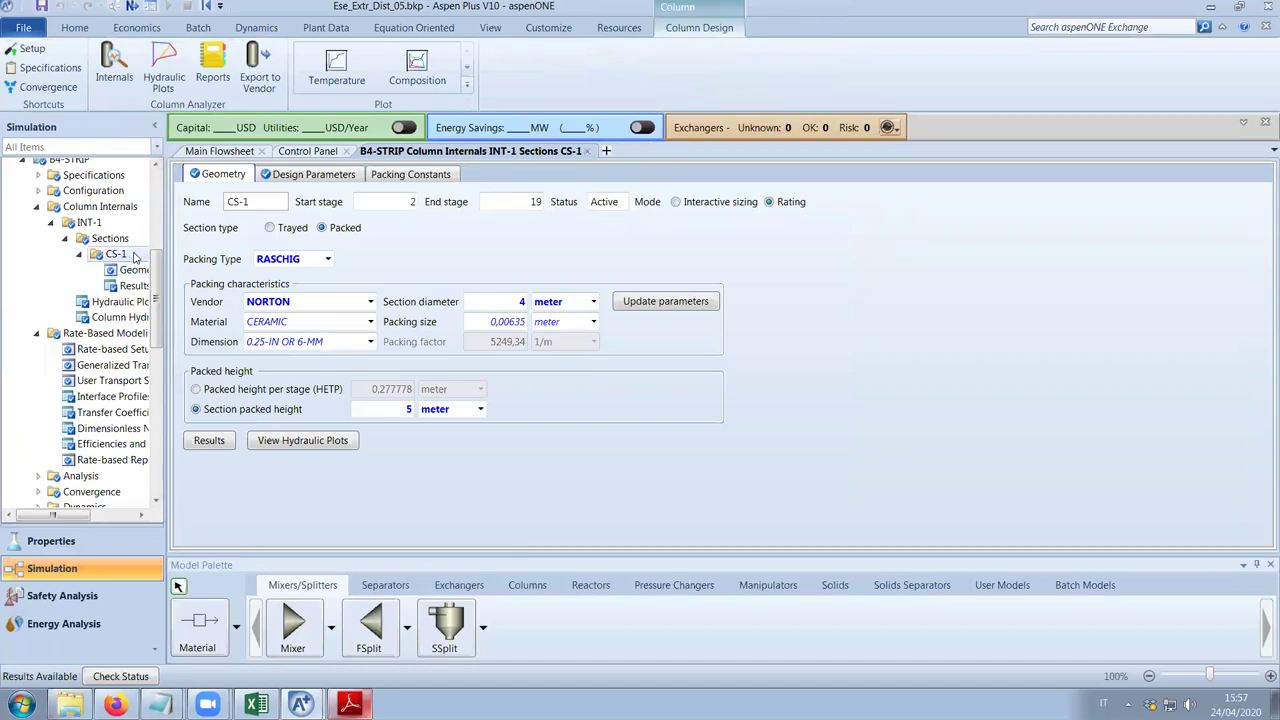
pyautogui.click(110, 238)
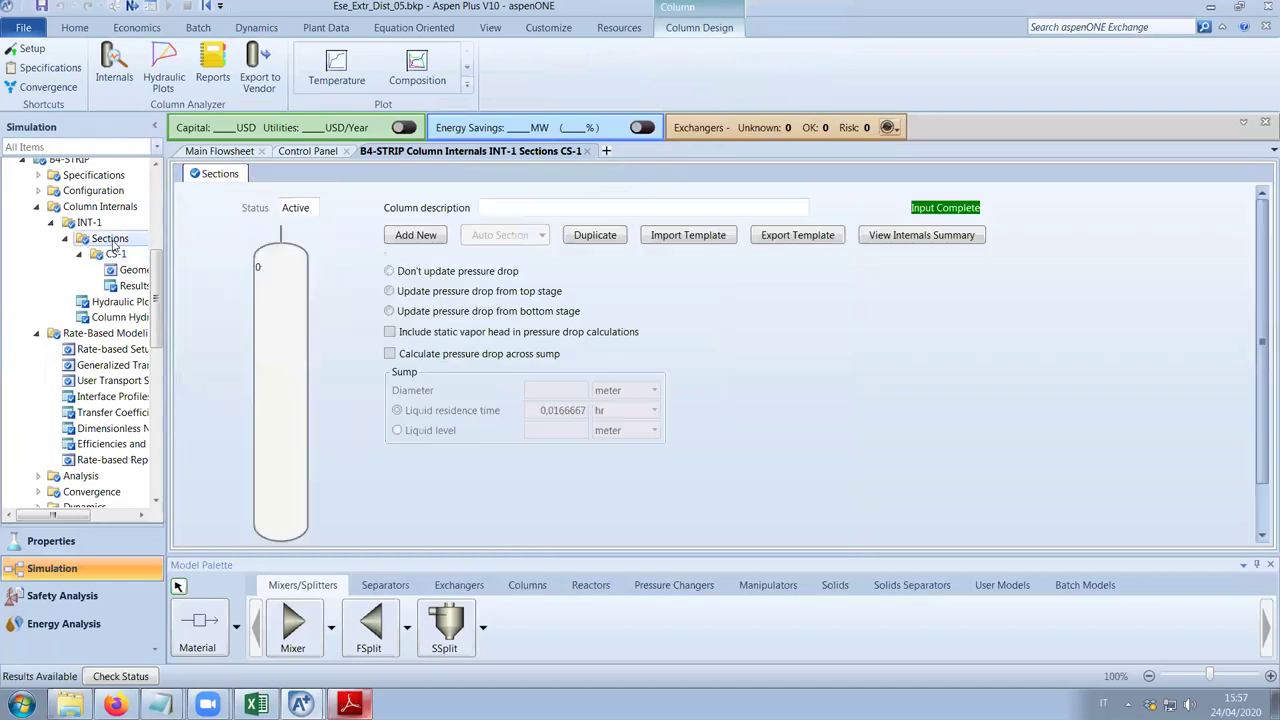
pyautogui.scroll(-2, 638, 392)
pyautogui.scroll(1, 638, 392)
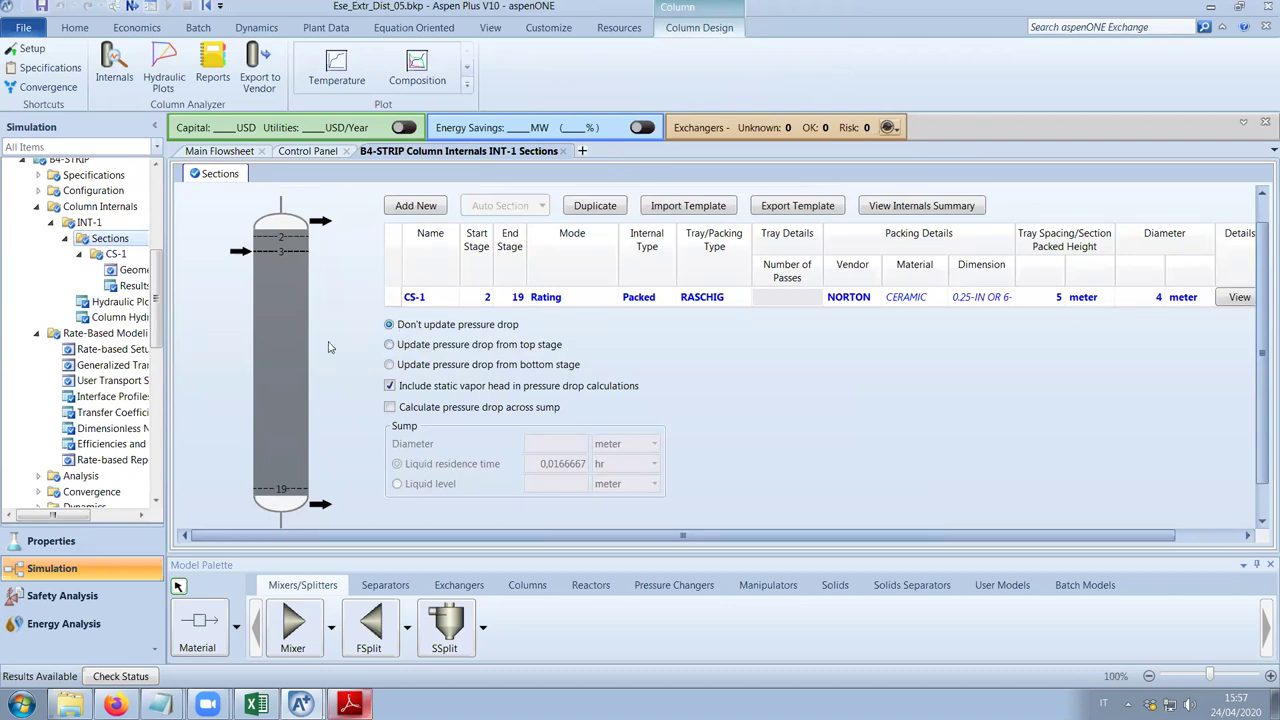
pyautogui.click(466, 67)
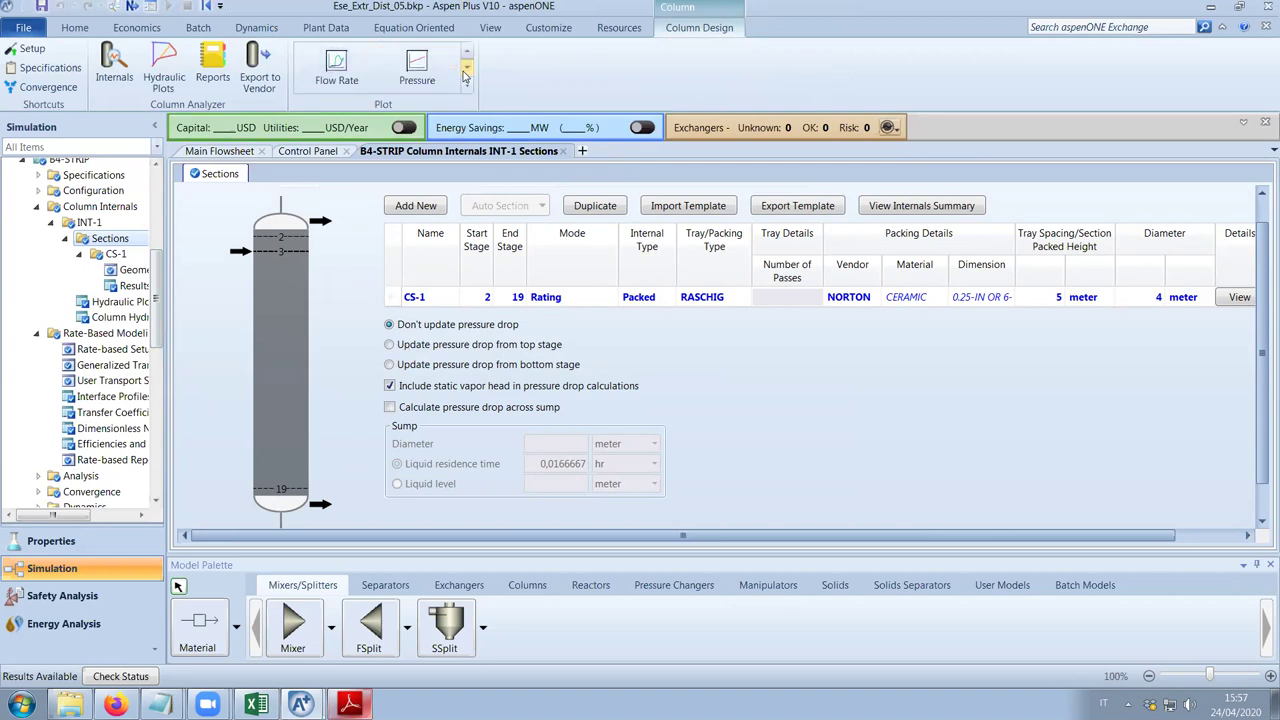
pyautogui.click(420, 66)
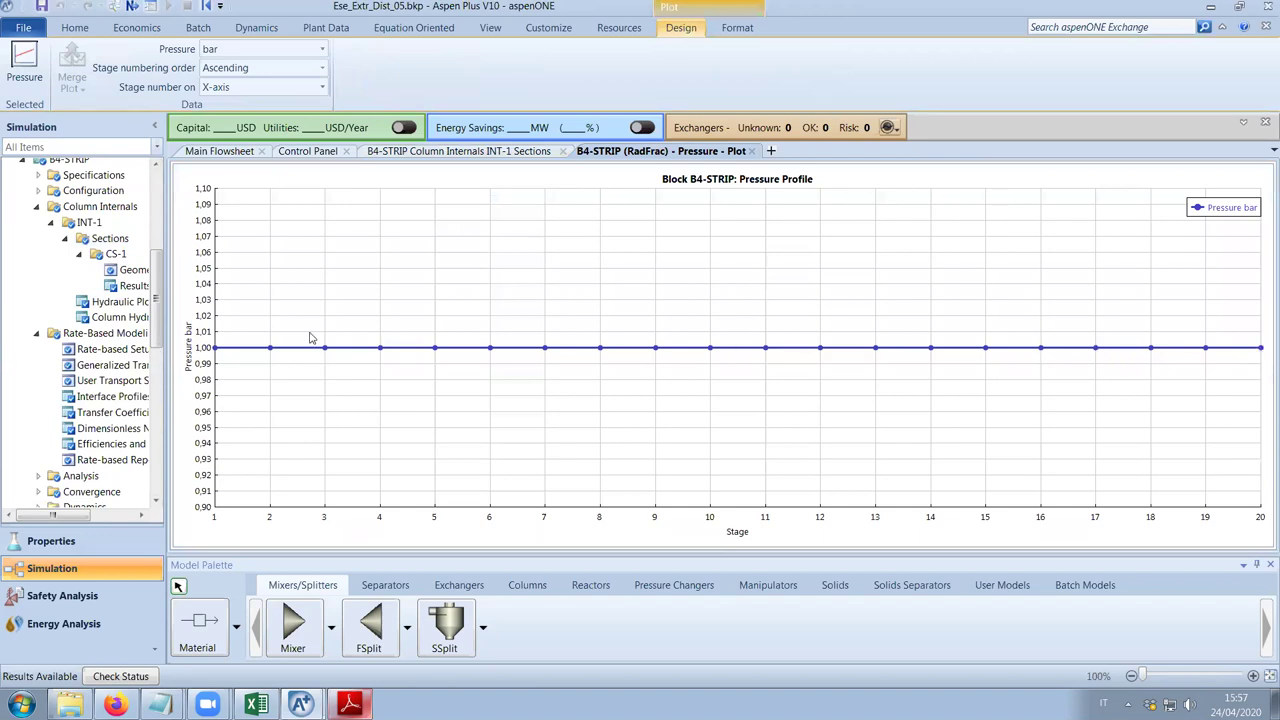
# Close the pressure plot, set the INT-1 sections to update pressure drop from the top stage, and rerun the simulation.
pyautogui.click(756, 151)
pyautogui.scroll(-1, 450, 345)
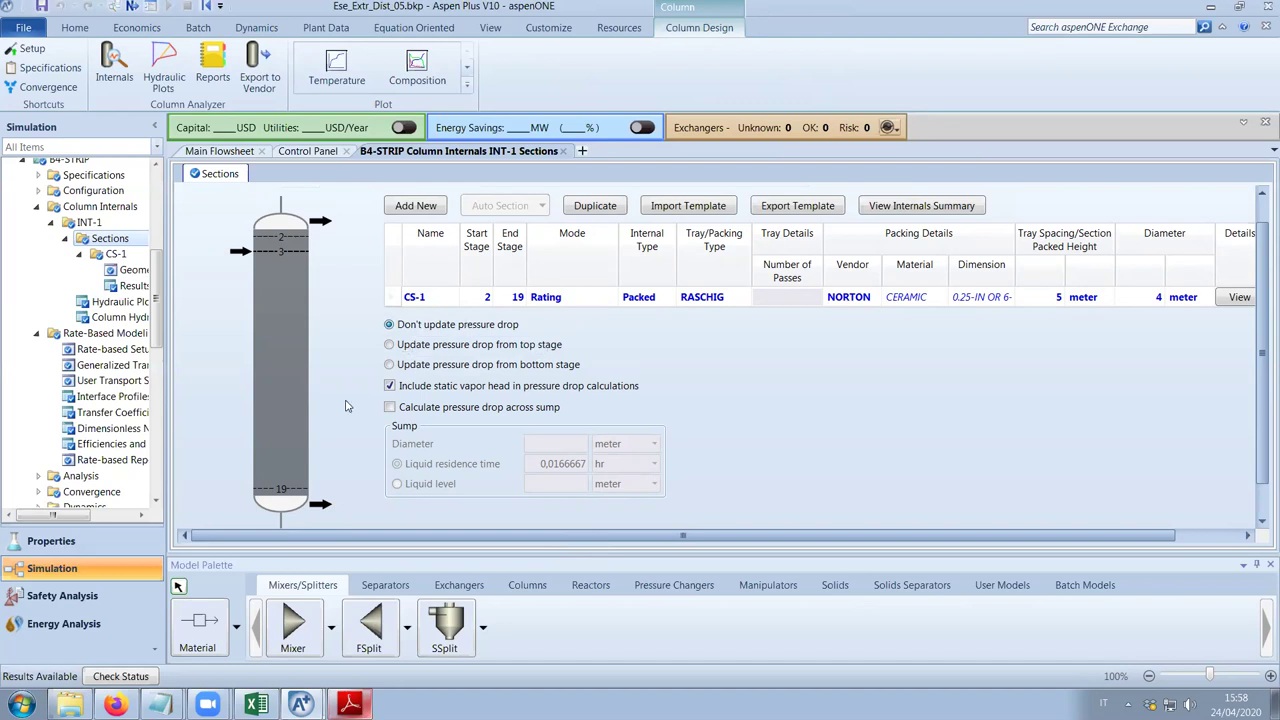
pyautogui.click(453, 346)
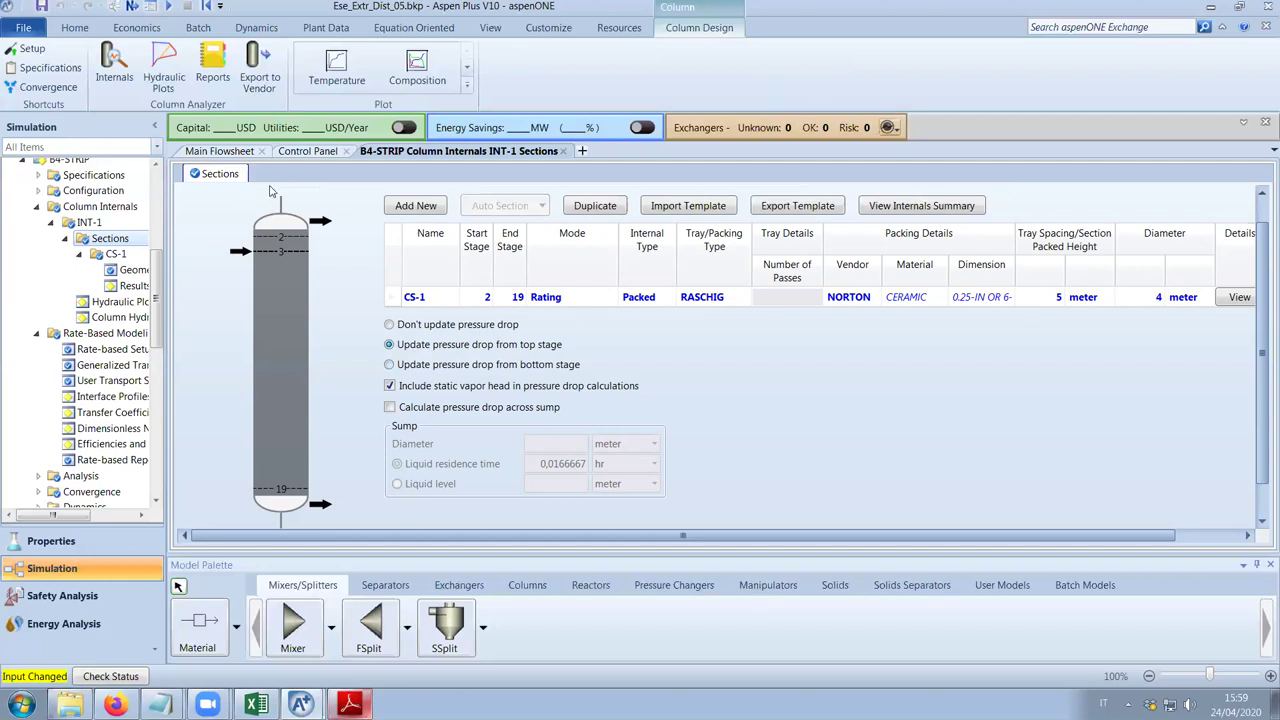
pyautogui.click(307, 151)
pyautogui.click(151, 62)
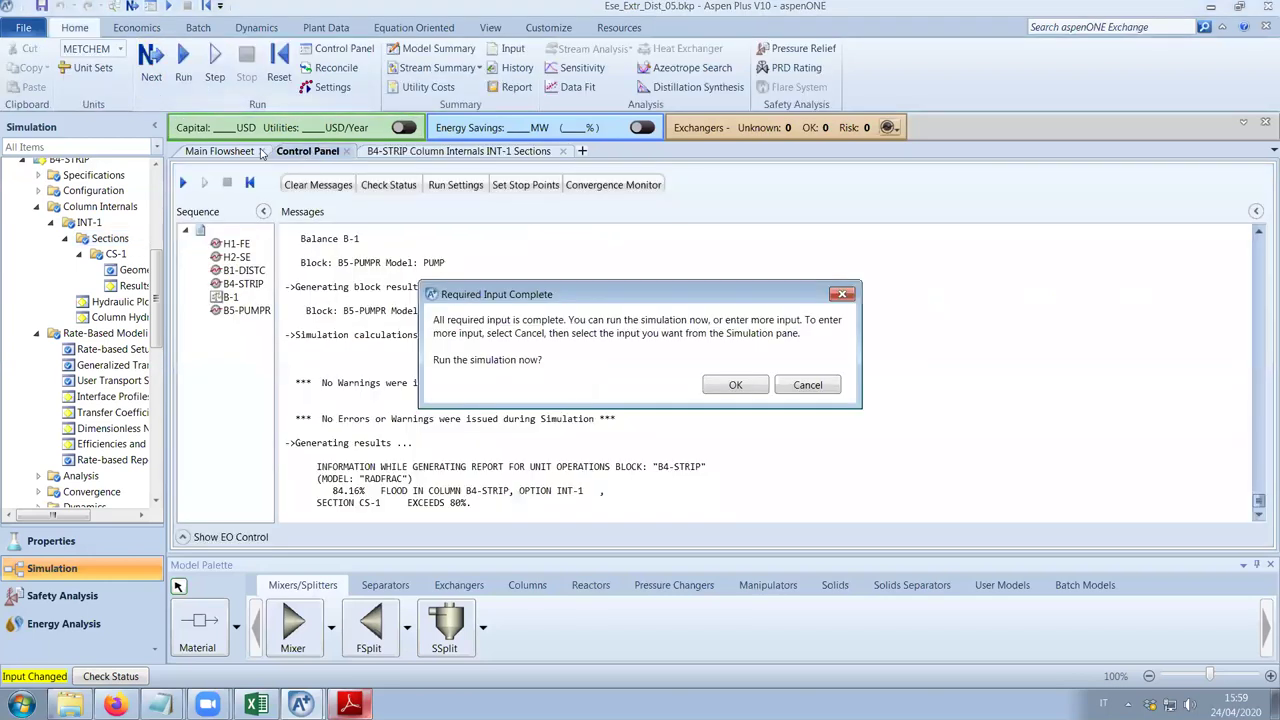
pyautogui.click(732, 384)
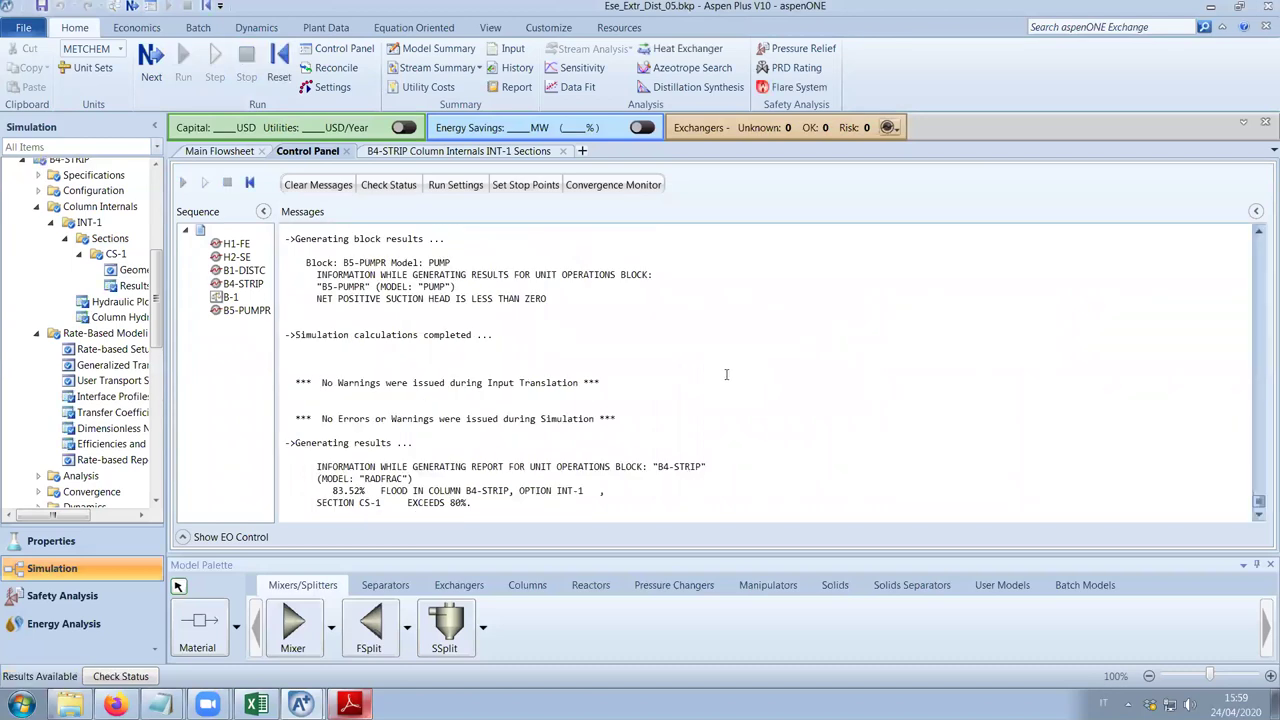
# Plot the B4-STRIP pressure profile from the new run, move the legend off the curve, examine it and close the plot.
pyautogui.click(434, 153)
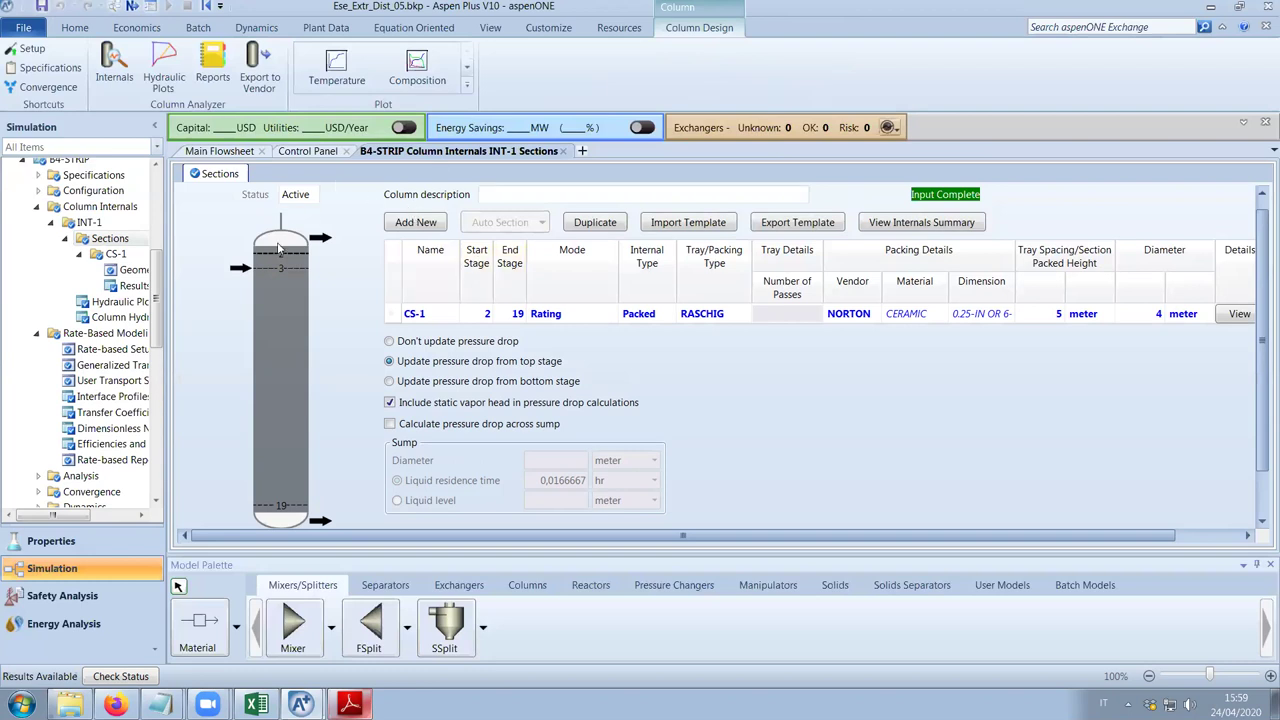
pyautogui.click(466, 67)
pyautogui.click(431, 74)
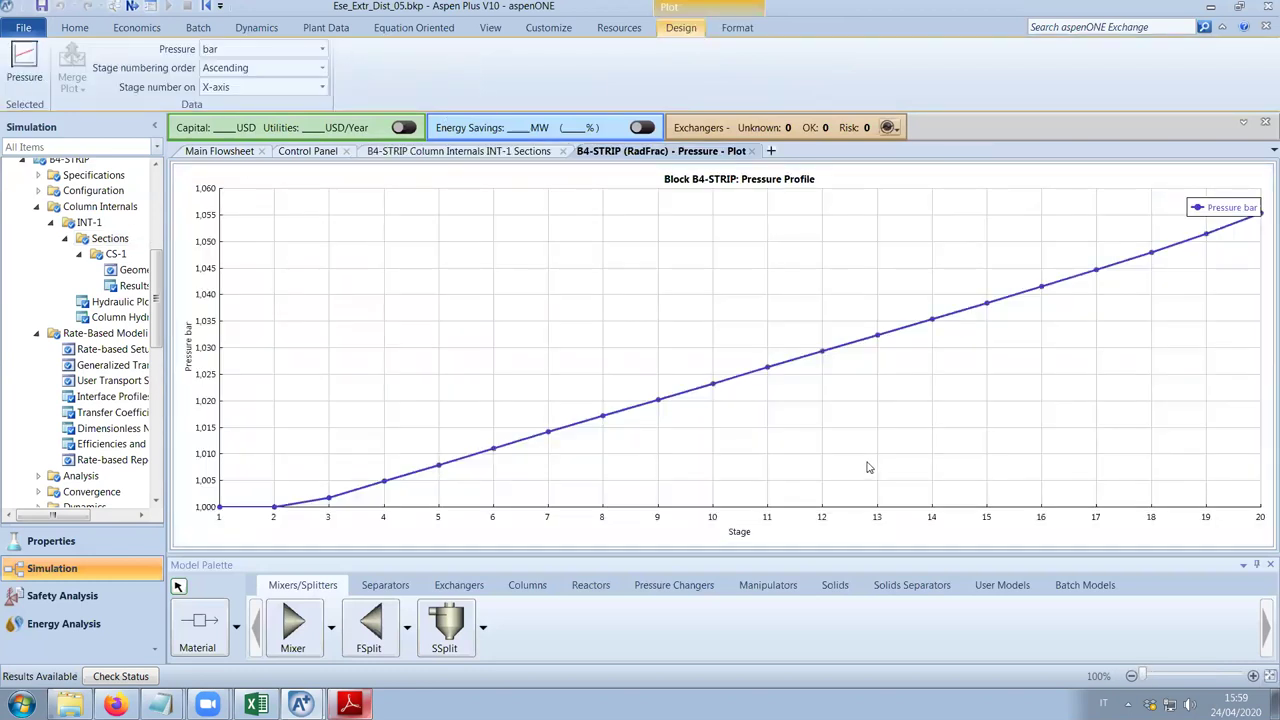
pyautogui.moveTo(1220, 209); pyautogui.dragTo(932, 238)
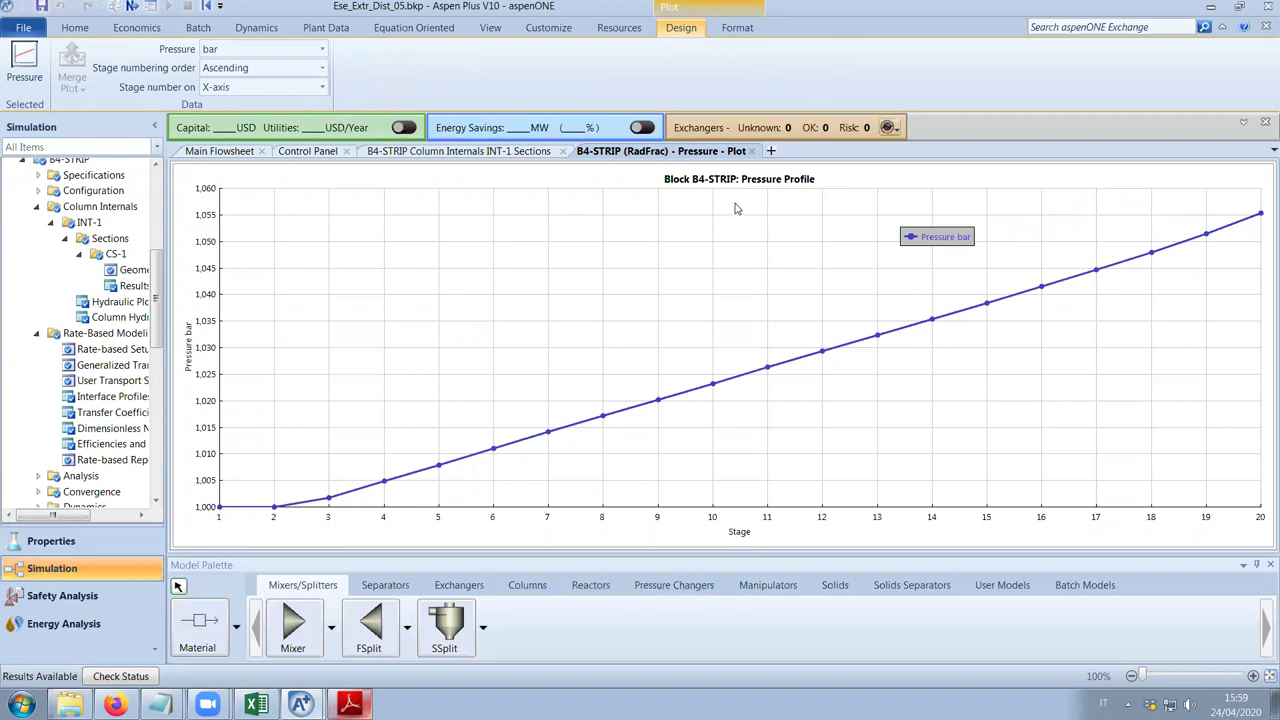
pyautogui.click(759, 151)
# Review the run messages and the flowsheet stream values, and consult and close the ethanol dehydration PDF with the HETP tables.
pyautogui.click(310, 151)
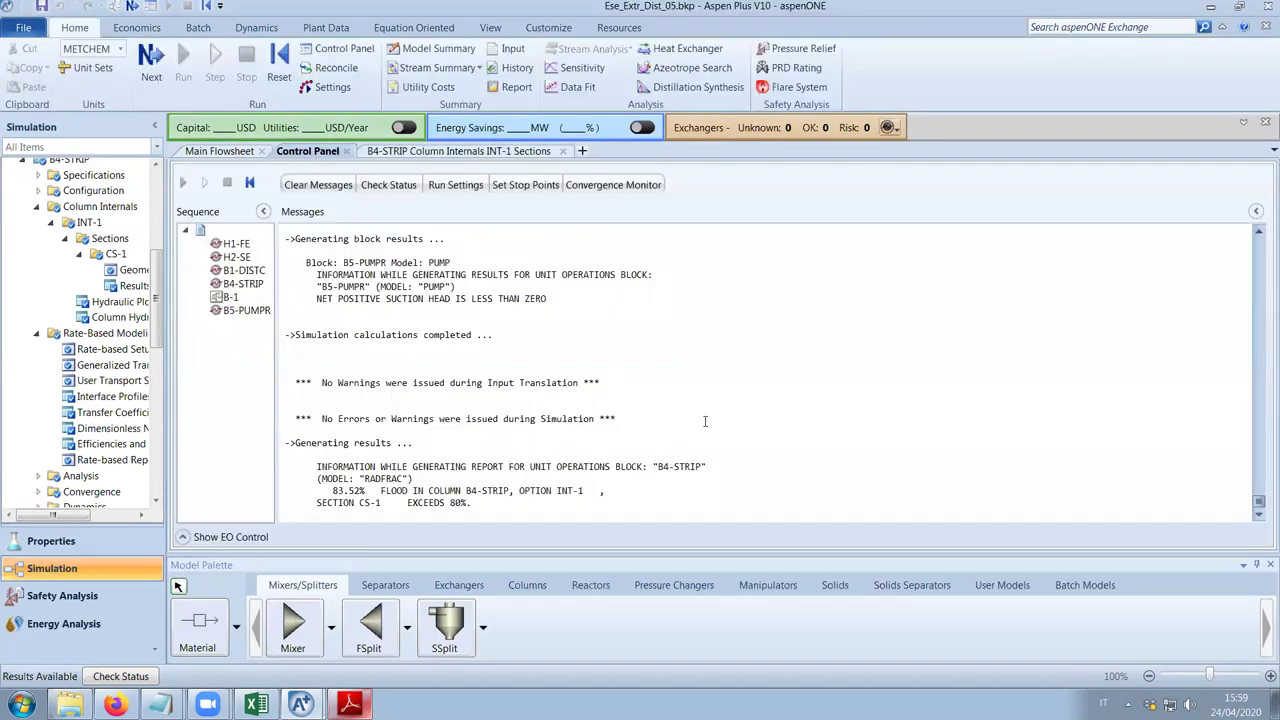
pyautogui.click(219, 151)
pyautogui.scroll(-1, 620, 365)
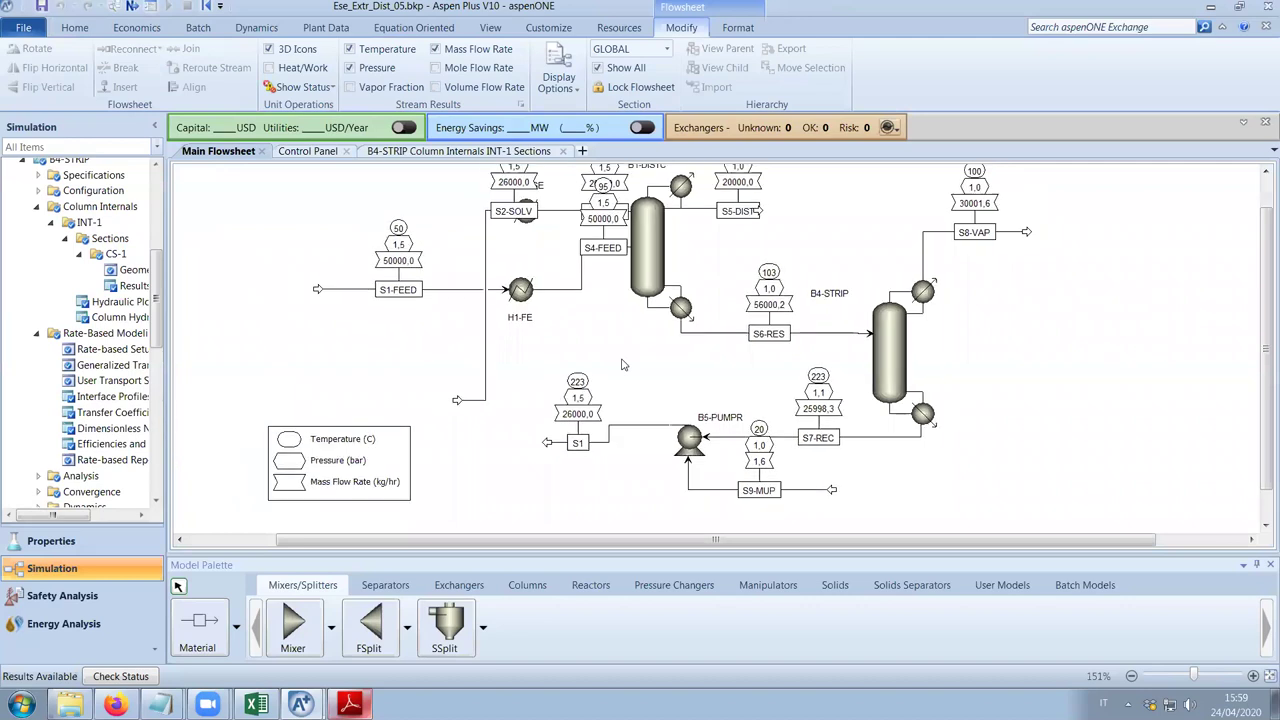
pyautogui.scroll(1, 1262, 388)
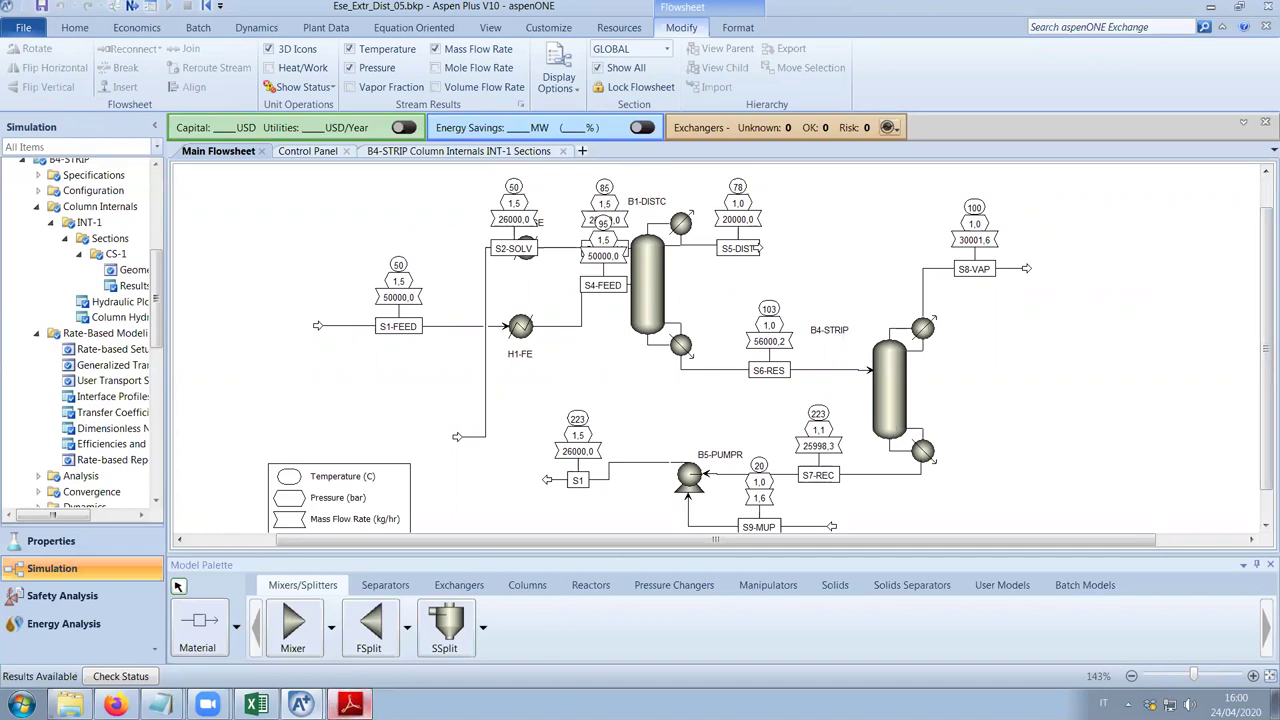
pyautogui.click(349, 704)
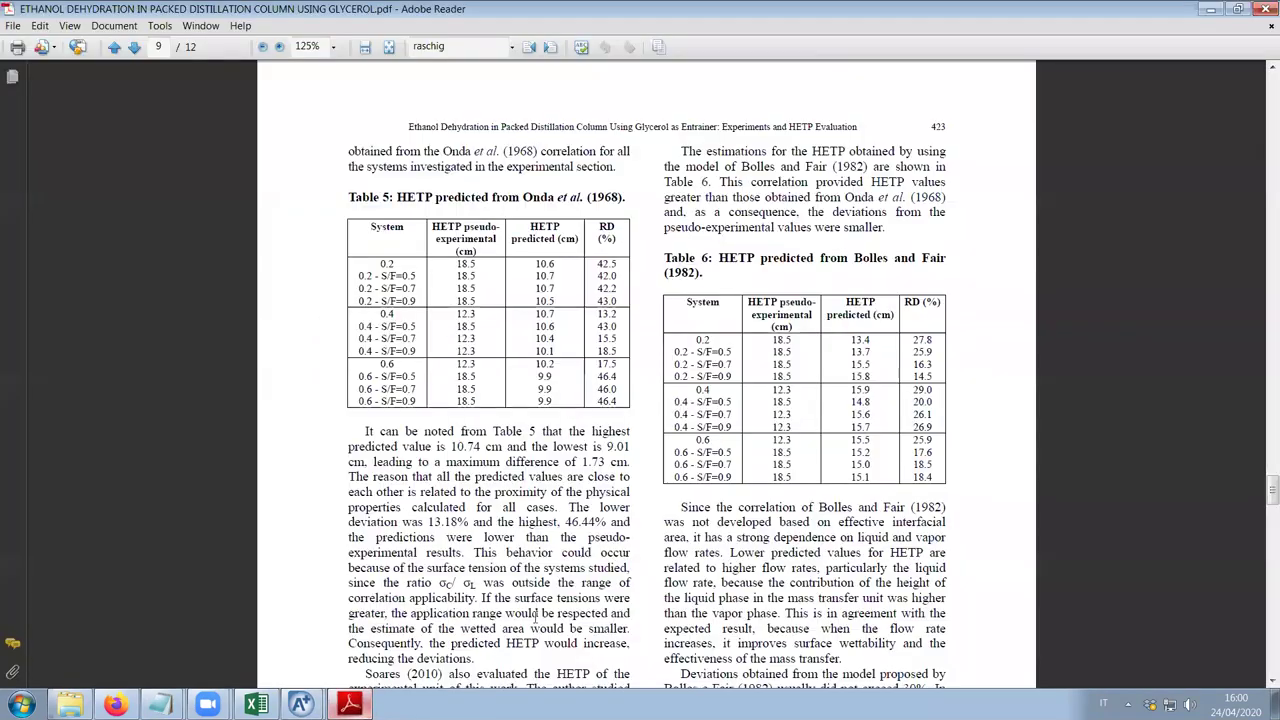
pyautogui.click(1262, 8)
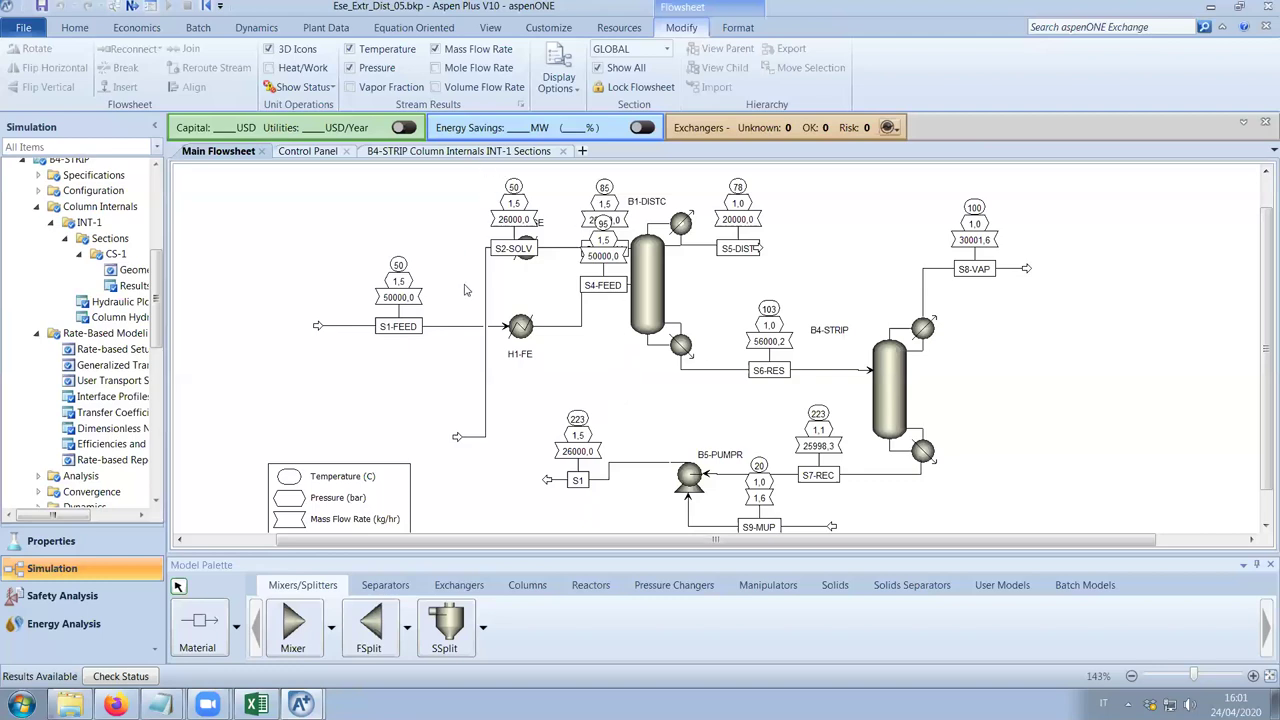
# Reposition the S2-SOLV label and stream source so the line runs straight into H2-SE, and close the INT-1 Sections form.
pyautogui.moveTo(514, 258); pyautogui.dragTo(486, 298)
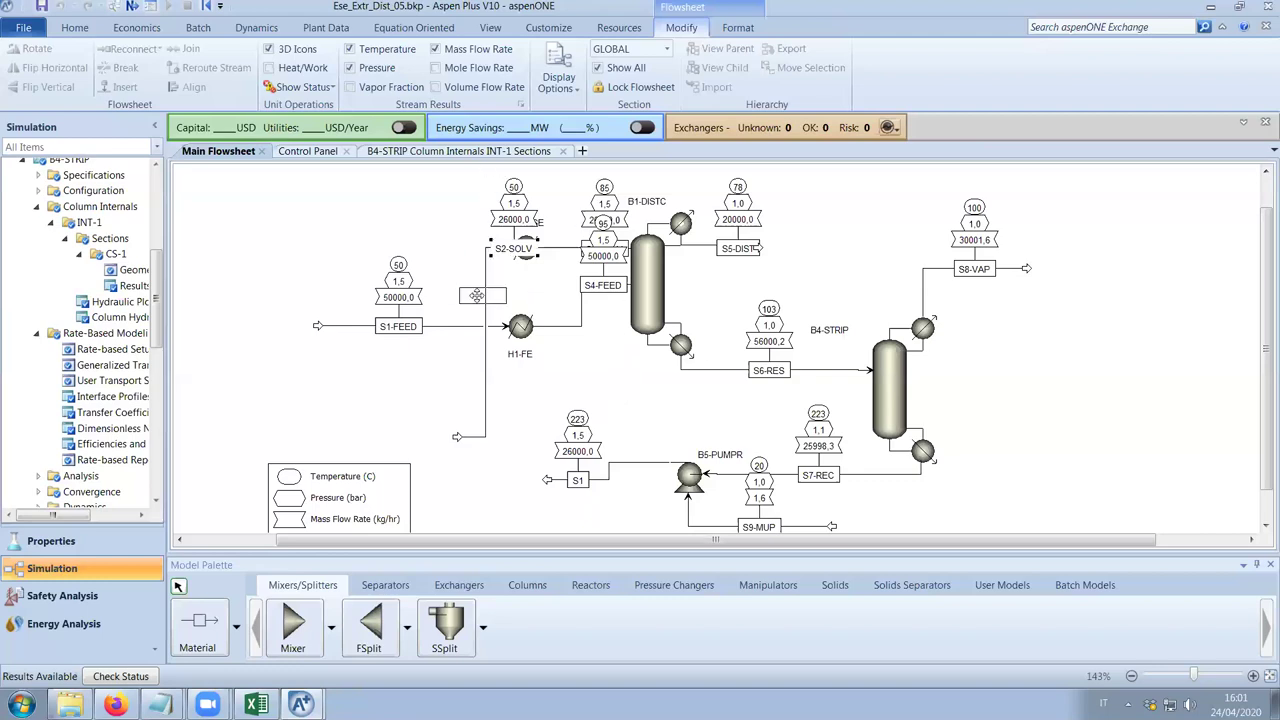
pyautogui.click(596, 383)
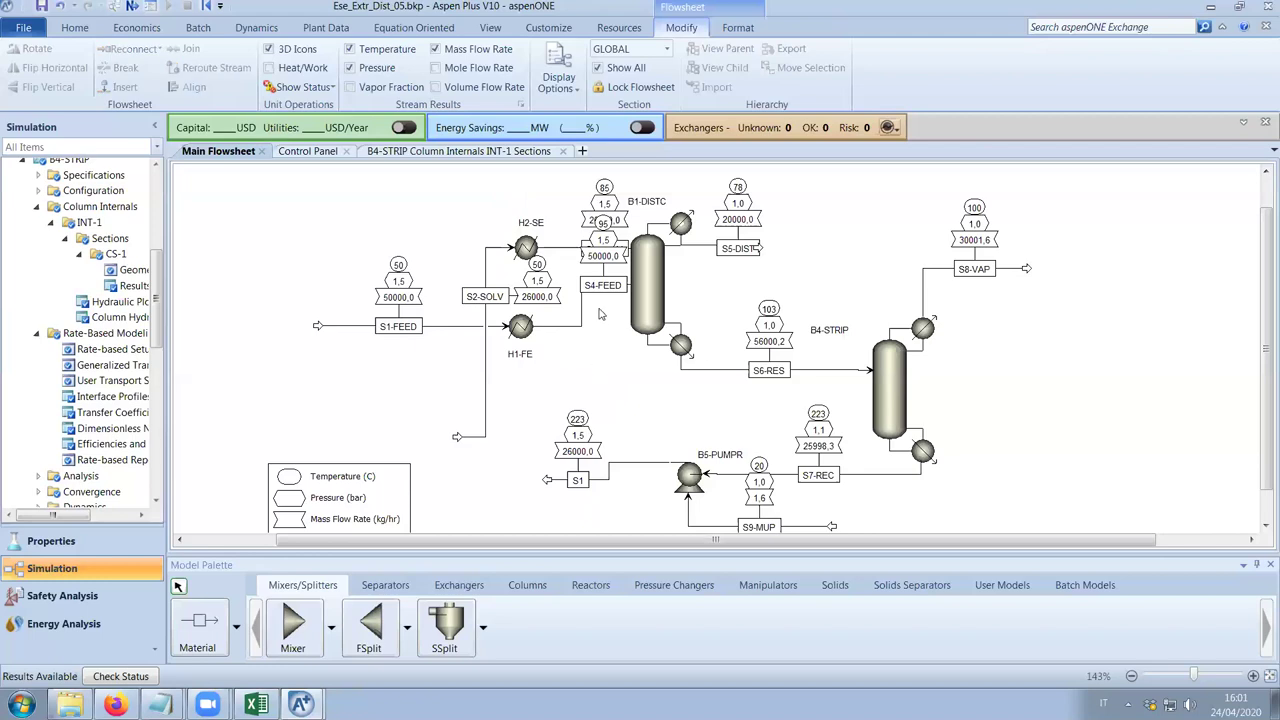
pyautogui.click(562, 151)
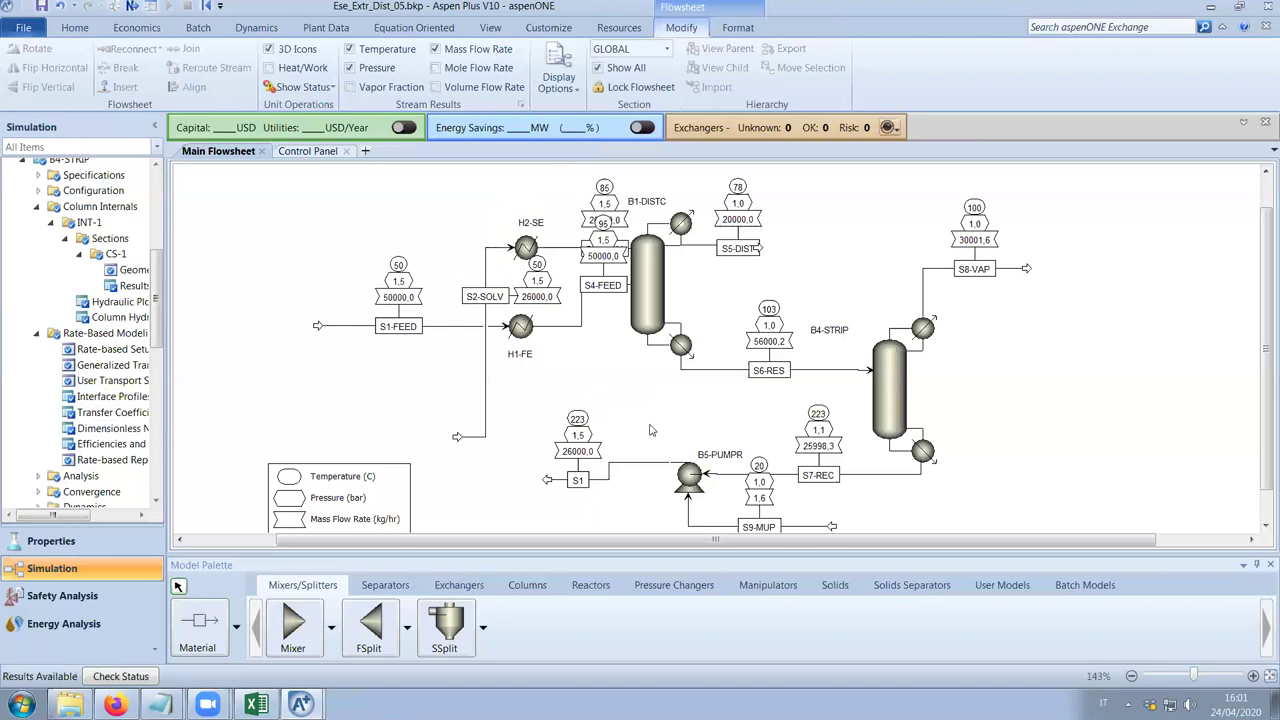
pyautogui.moveTo(457, 436); pyautogui.dragTo(379, 249)
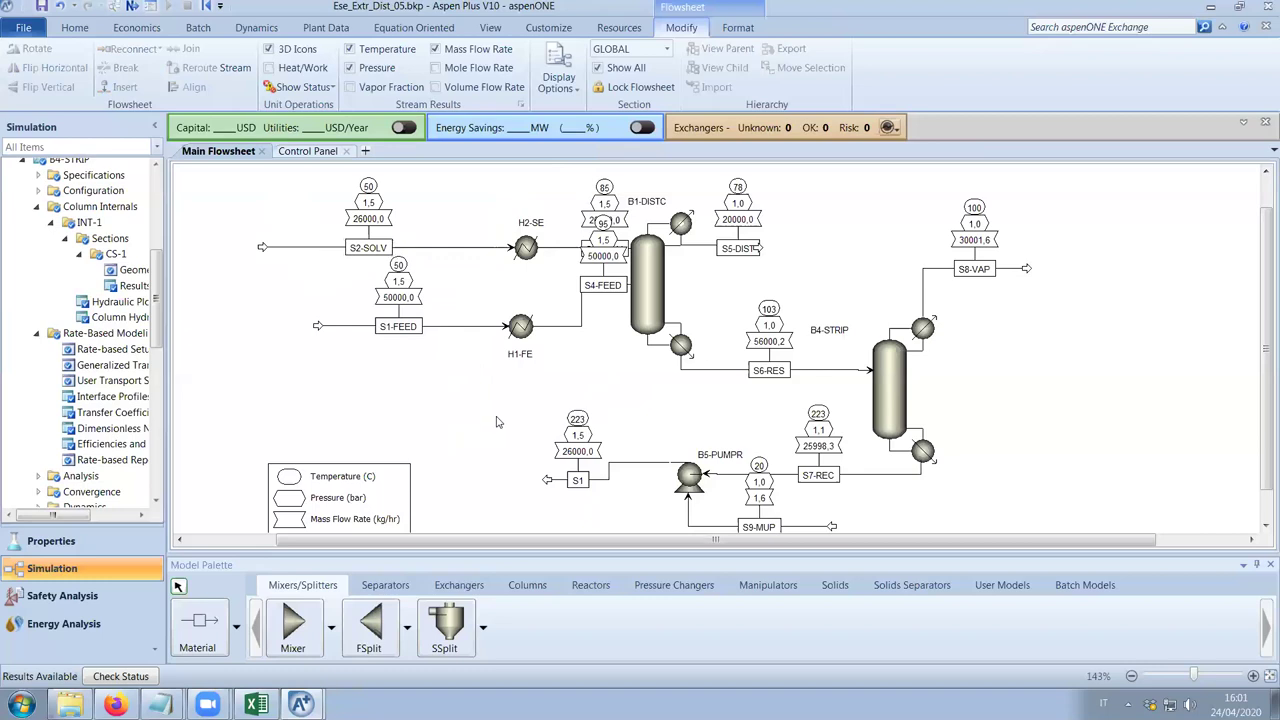
# Spread out the flowsheet around B1-DISTC by moving the S1-FEED source, heaters H1-FE and H2-SE, and the S5-DIST outlet farther away.
pyautogui.moveTo(317, 326); pyautogui.dragTo(233, 326)
pyautogui.click(525, 328)
pyautogui.moveTo(527, 330); pyautogui.dragTo(427, 329)
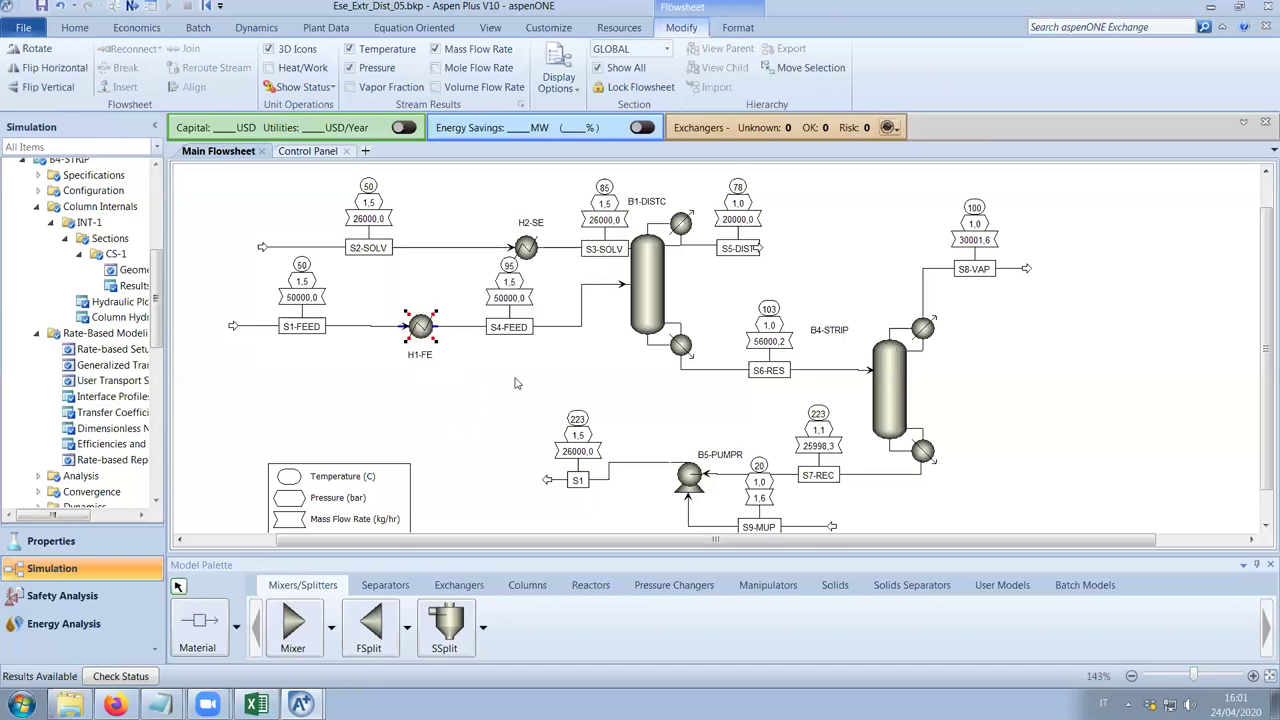
pyautogui.moveTo(526, 247); pyautogui.dragTo(479, 248)
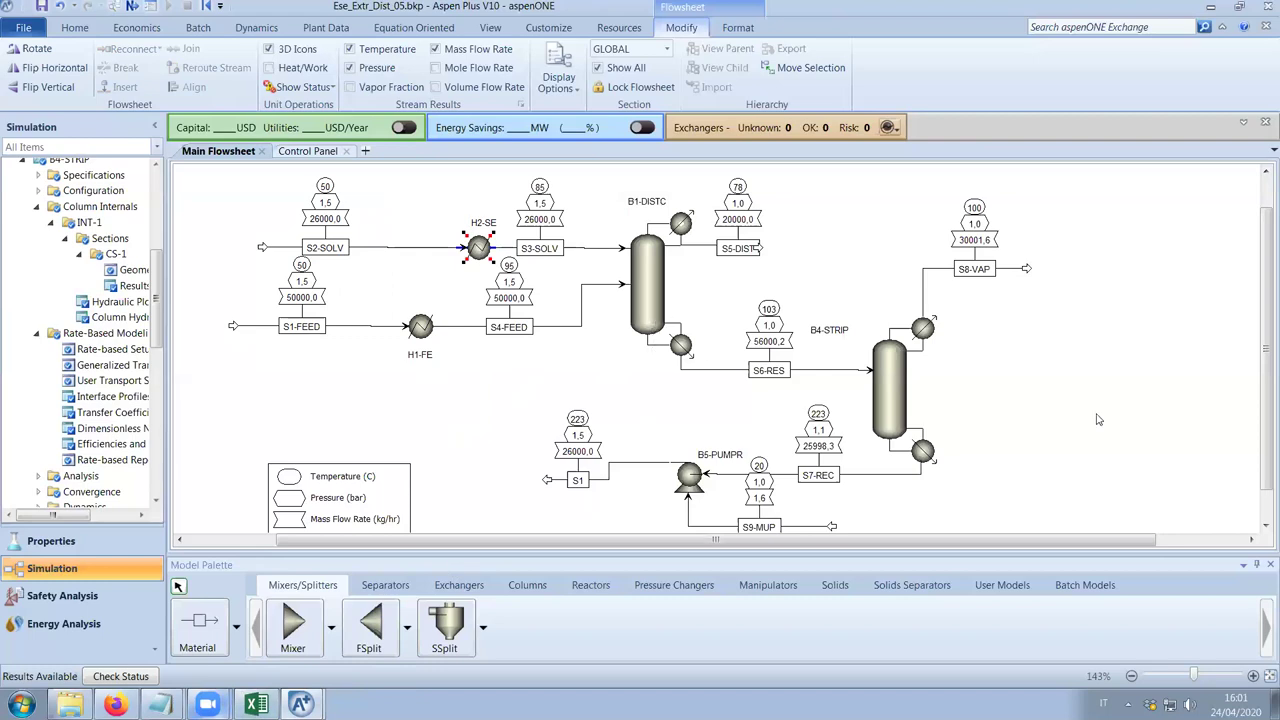
pyautogui.moveTo(759, 252); pyautogui.dragTo(815, 256)
# Set the calculation type of column B1-DISTC to Rate-Based in its configuration.
pyautogui.doubleClick(655, 293)
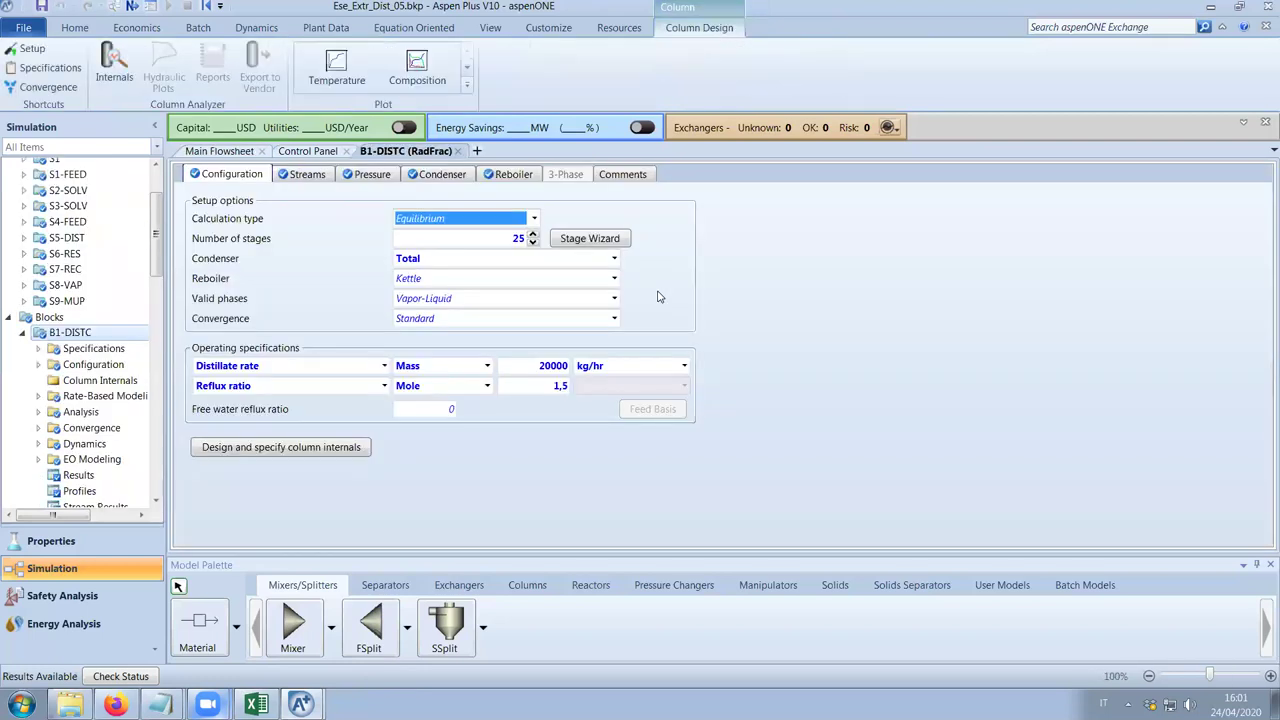
pyautogui.moveTo(154, 267); pyautogui.dragTo(154, 288)
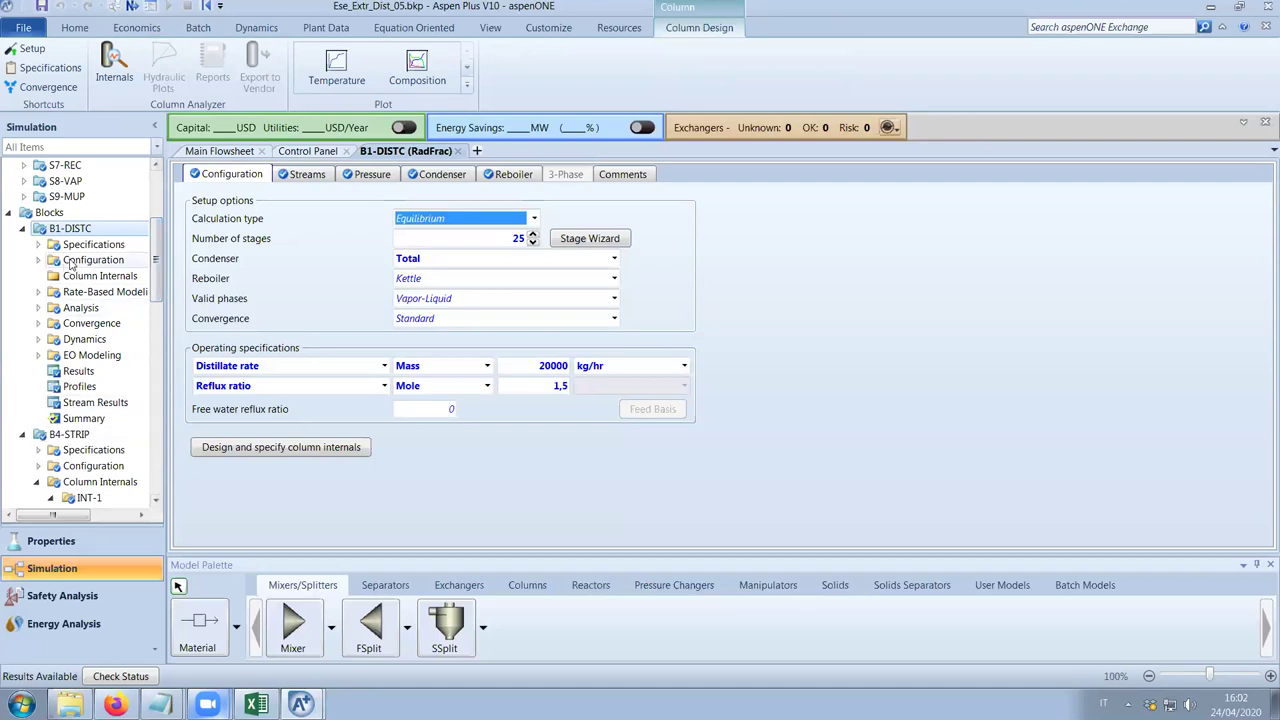
pyautogui.click(463, 219)
pyautogui.click(458, 240)
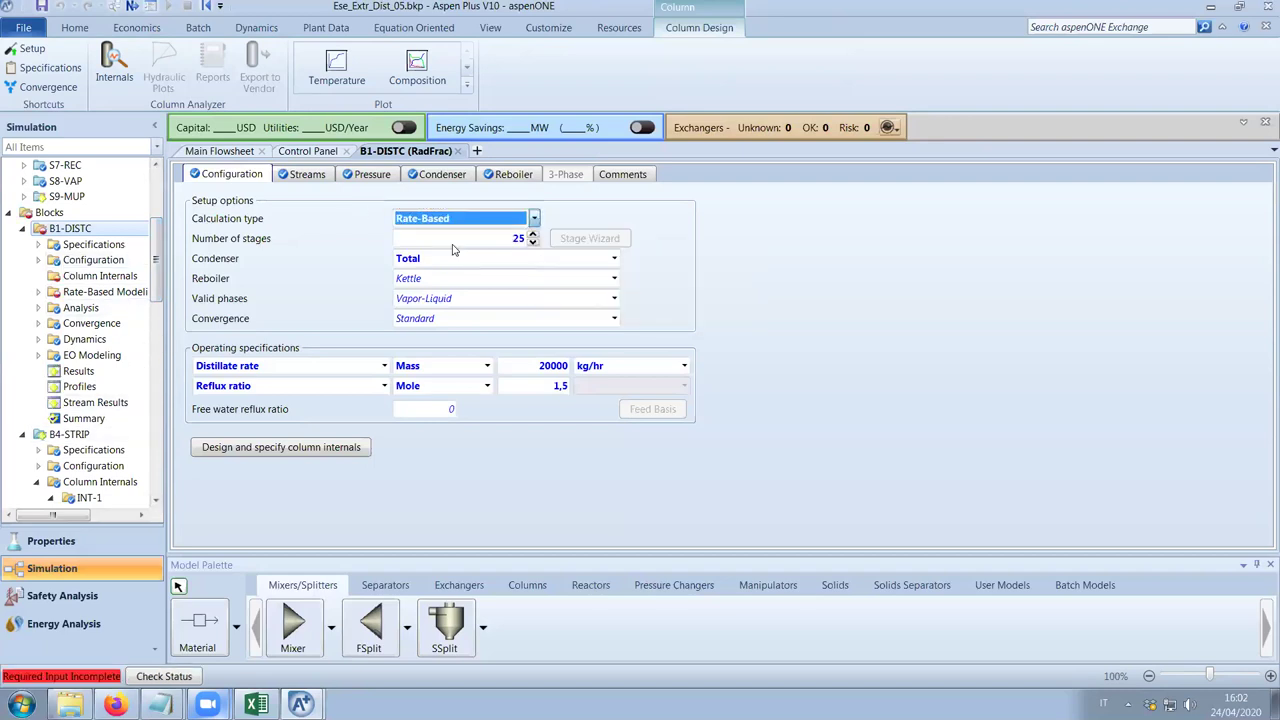
# Check the global rate-based setup of B1-DISTC and open the column's stage profiles.
pyautogui.click(38, 292)
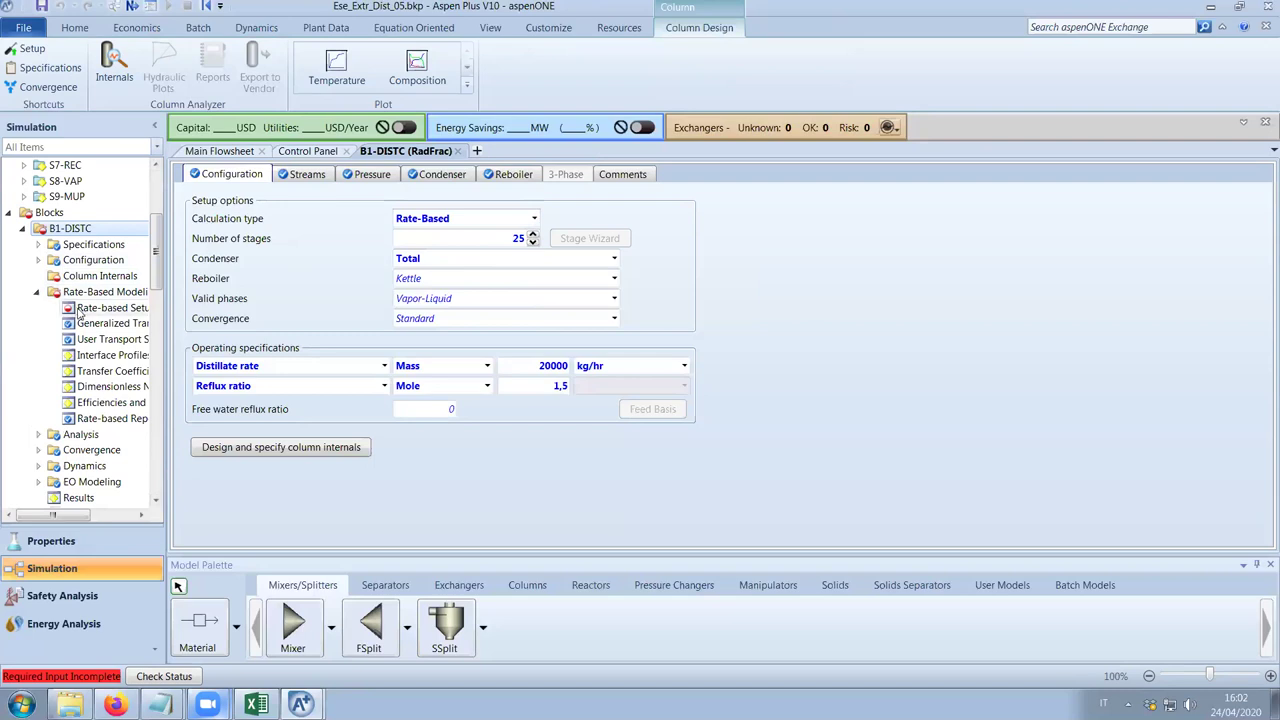
pyautogui.click(78, 312)
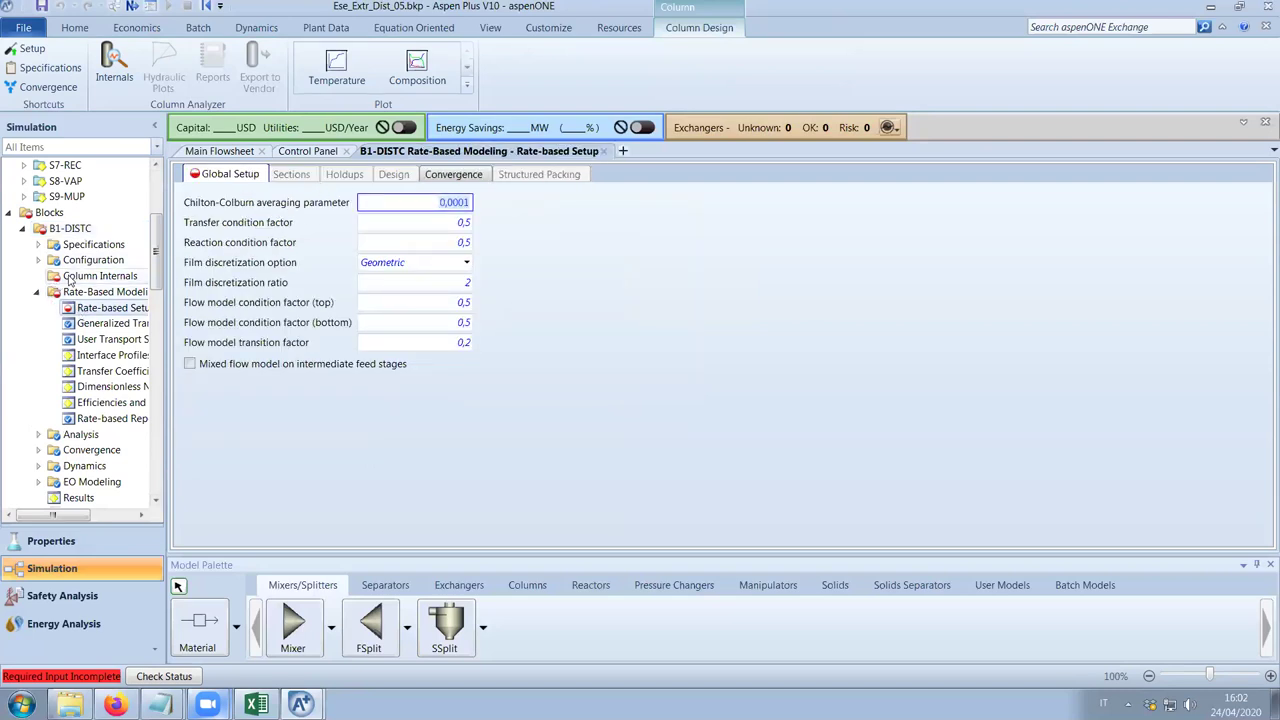
pyautogui.scroll(-4, 127, 339)
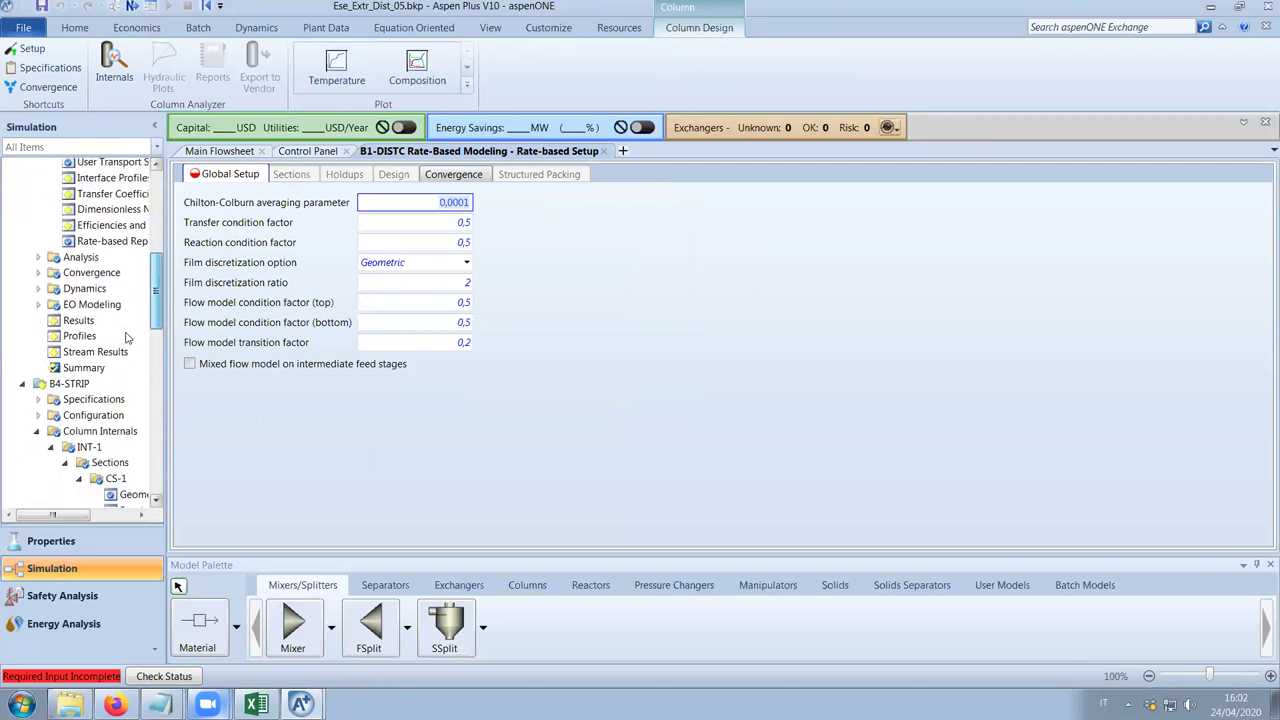
pyautogui.click(125, 337)
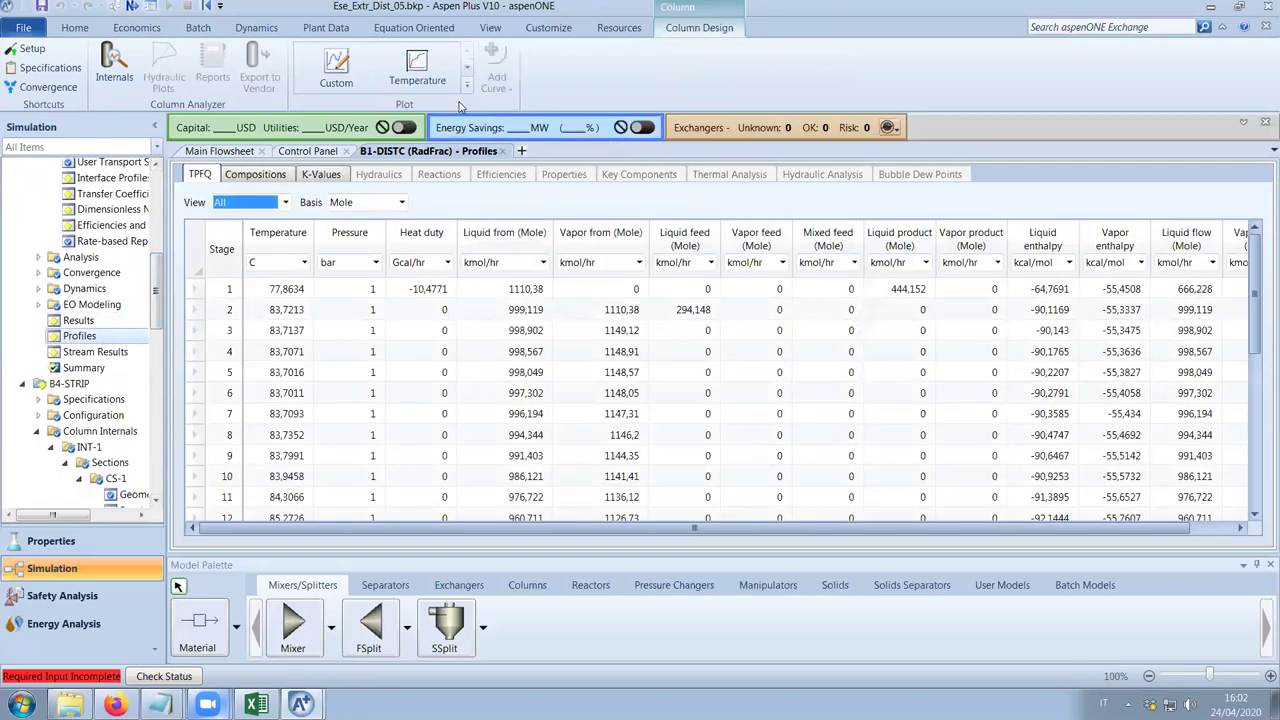
pyautogui.scroll(-1, 430, 68)
pyautogui.click(442, 68)
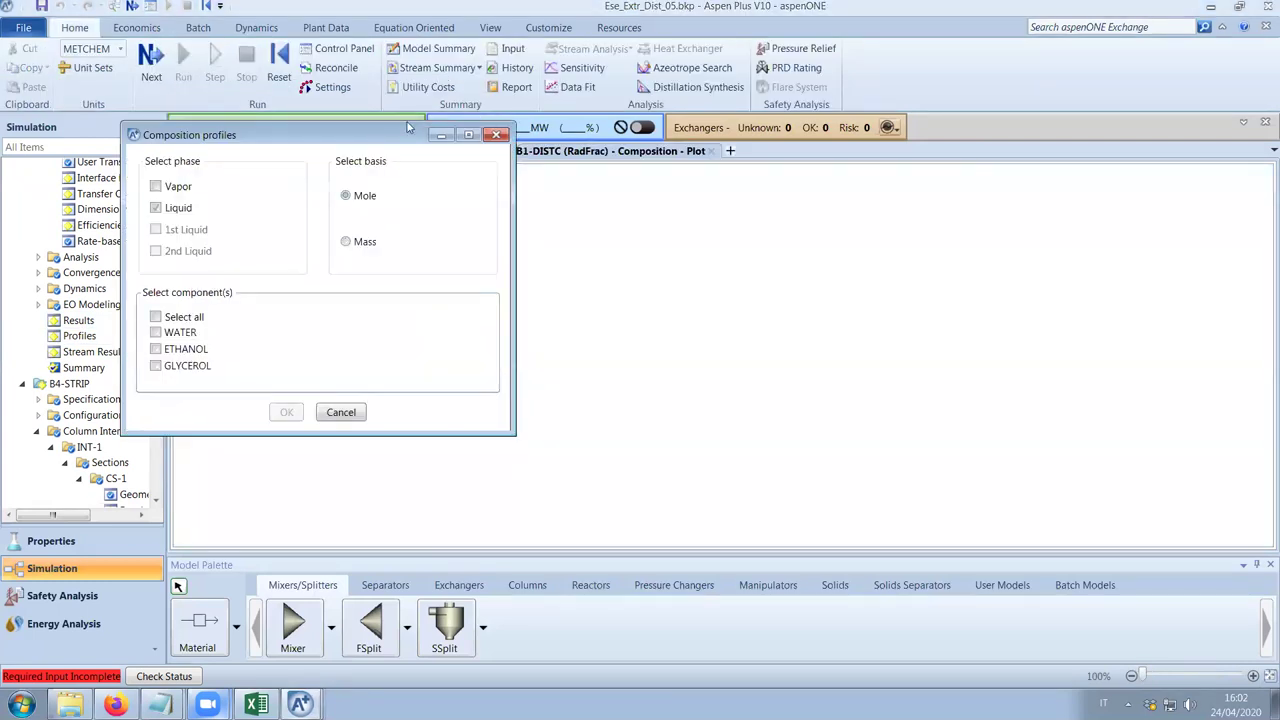
pyautogui.click(341, 418)
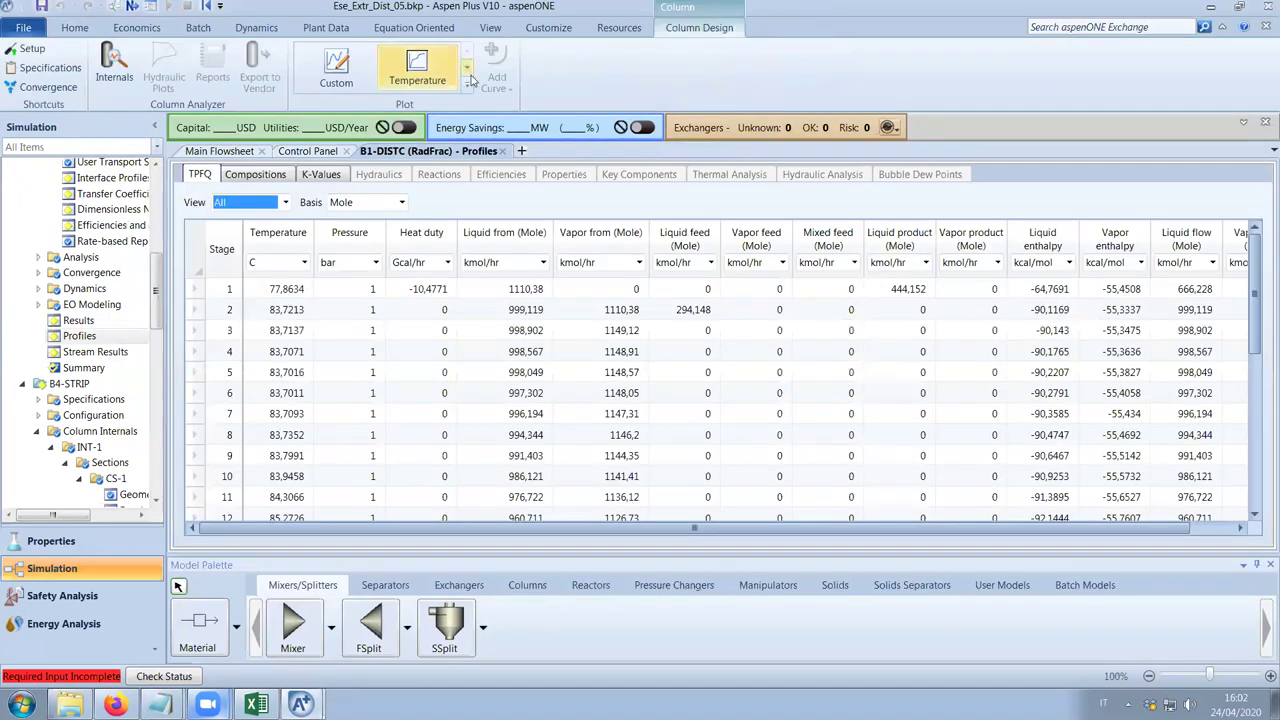
# Plot the B1-DISTC vapor and liquid molar flow rates in kmol/hr, move the legend clear of the curves, and close the plot.
pyautogui.scroll(-1, 420, 68)
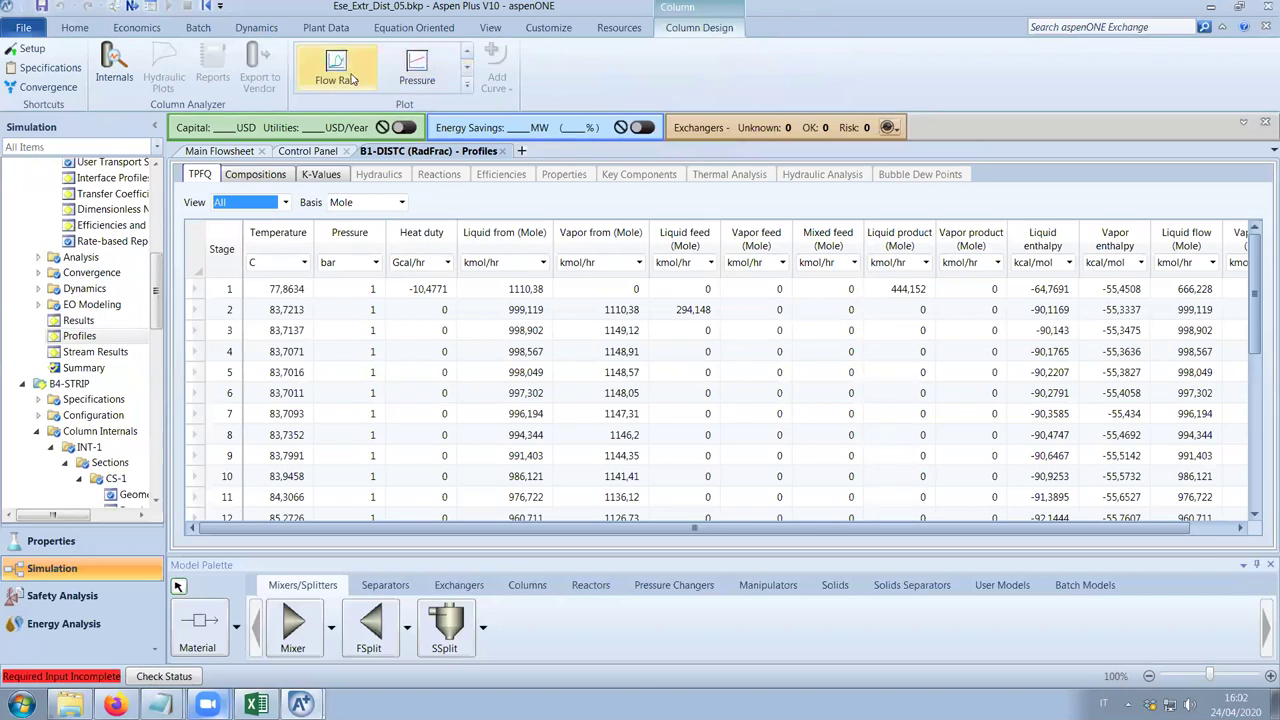
pyautogui.click(344, 70)
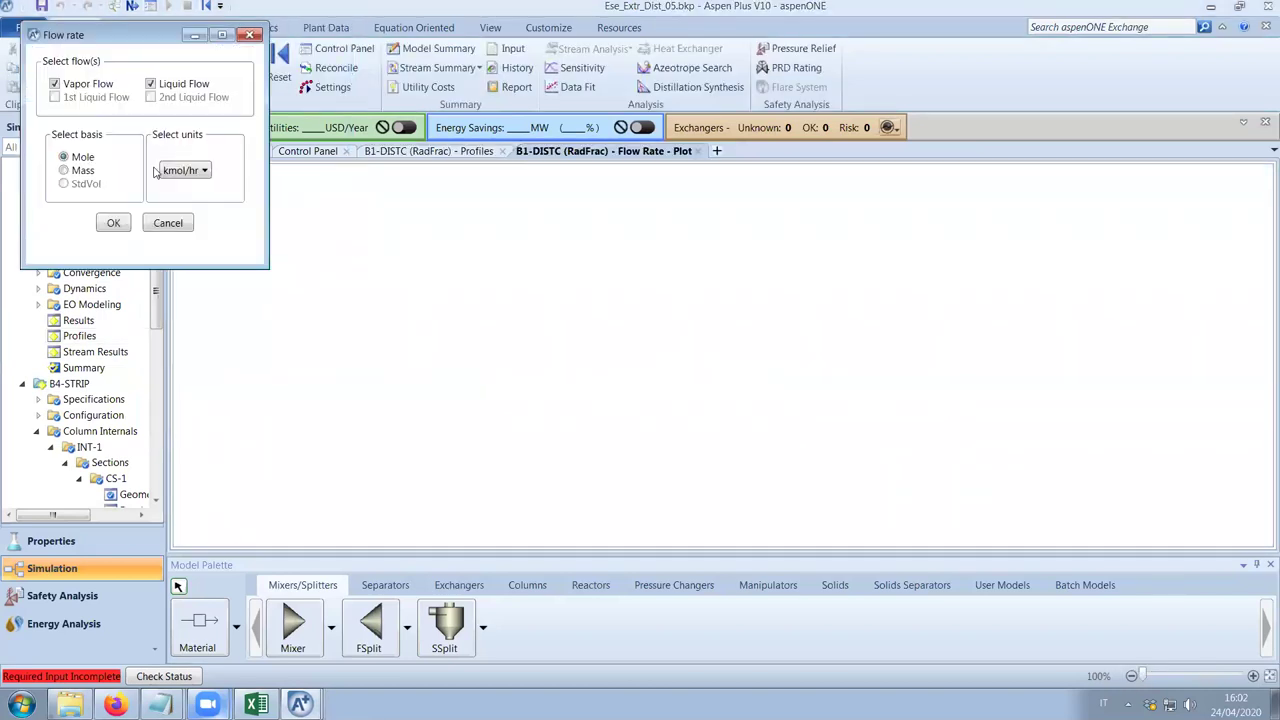
pyautogui.click(108, 223)
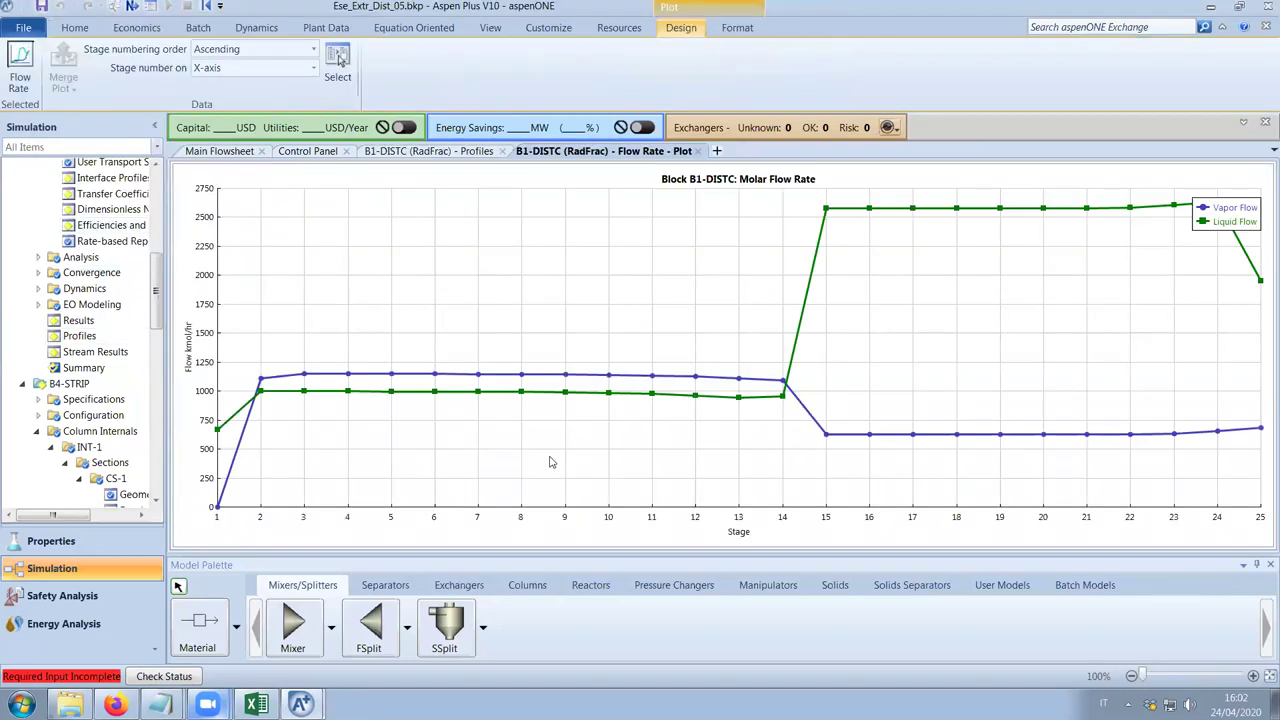
pyautogui.moveTo(1225, 222); pyautogui.dragTo(1040, 316)
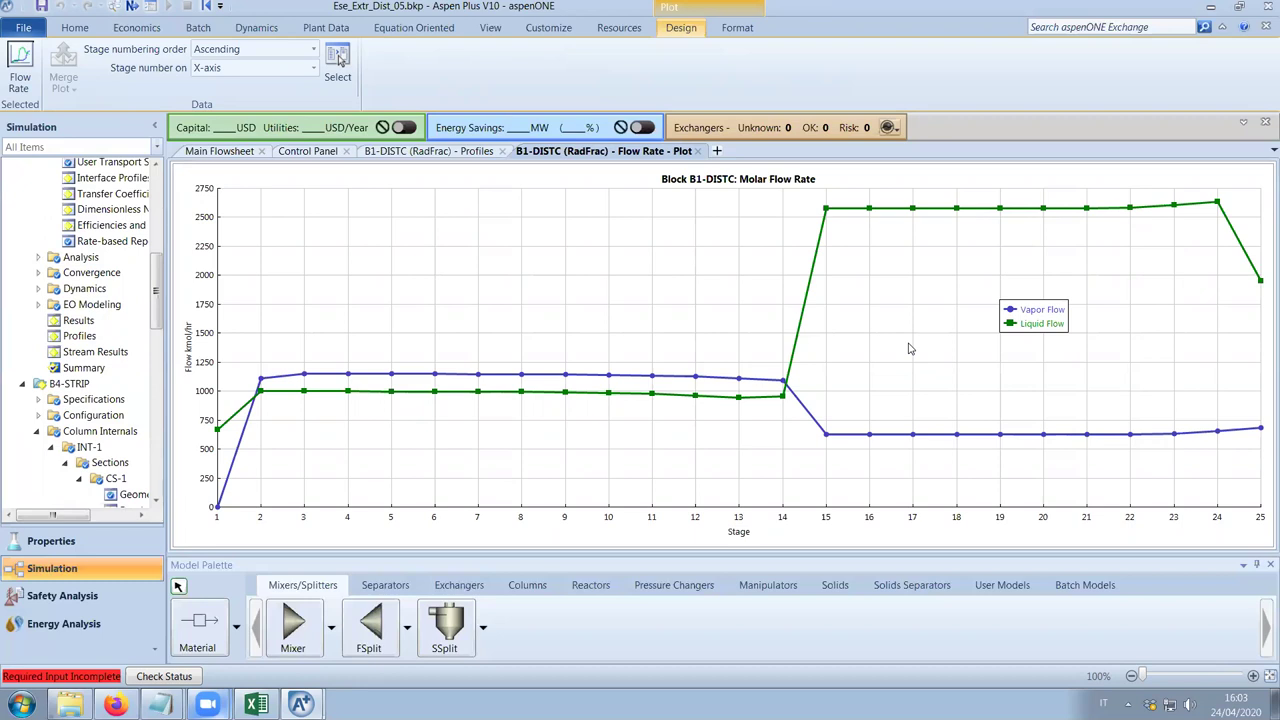
pyautogui.click(701, 151)
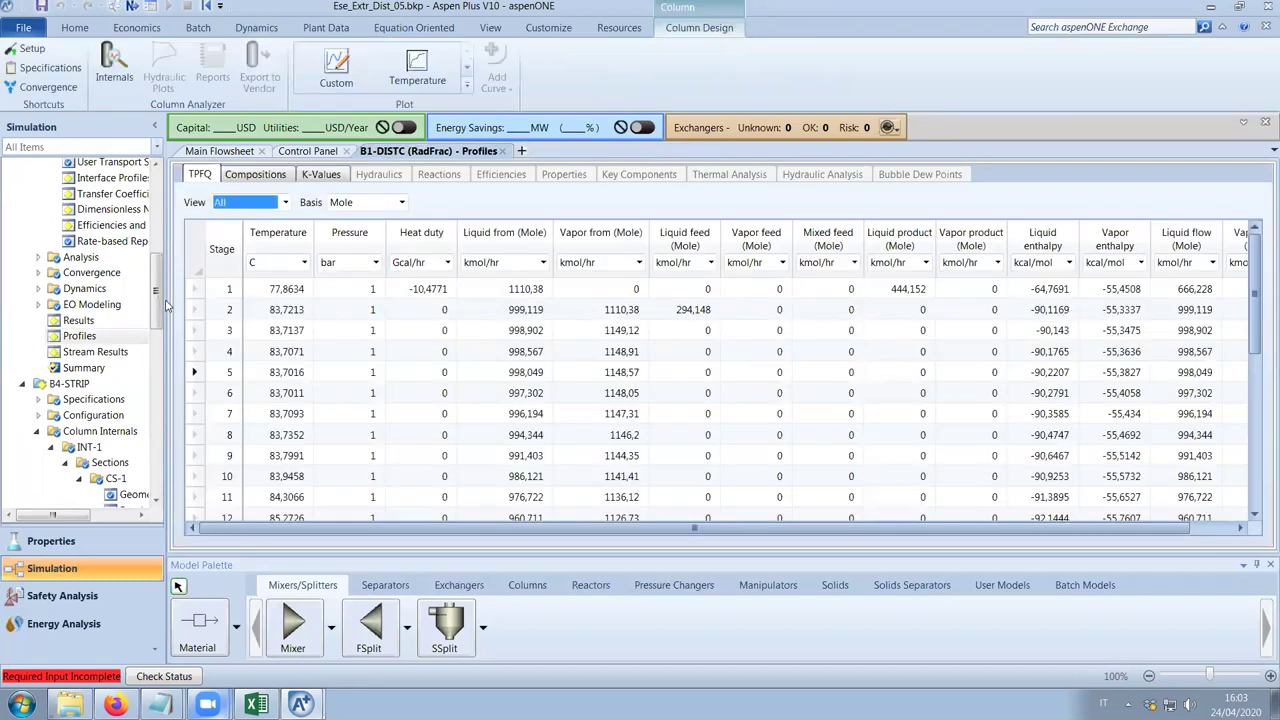
# Return to the B1-DISTC rate-based setup and add a new set of column internals for the block.
pyautogui.scroll(3, 127, 271)
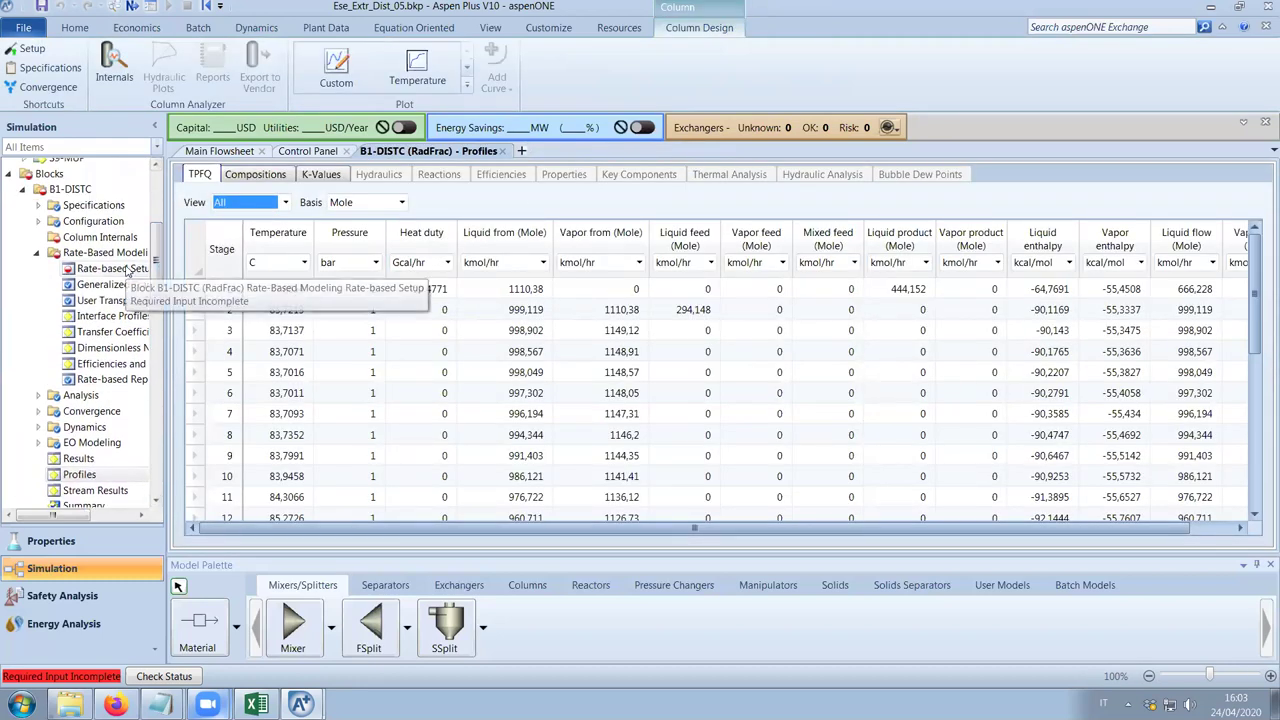
pyautogui.click(127, 270)
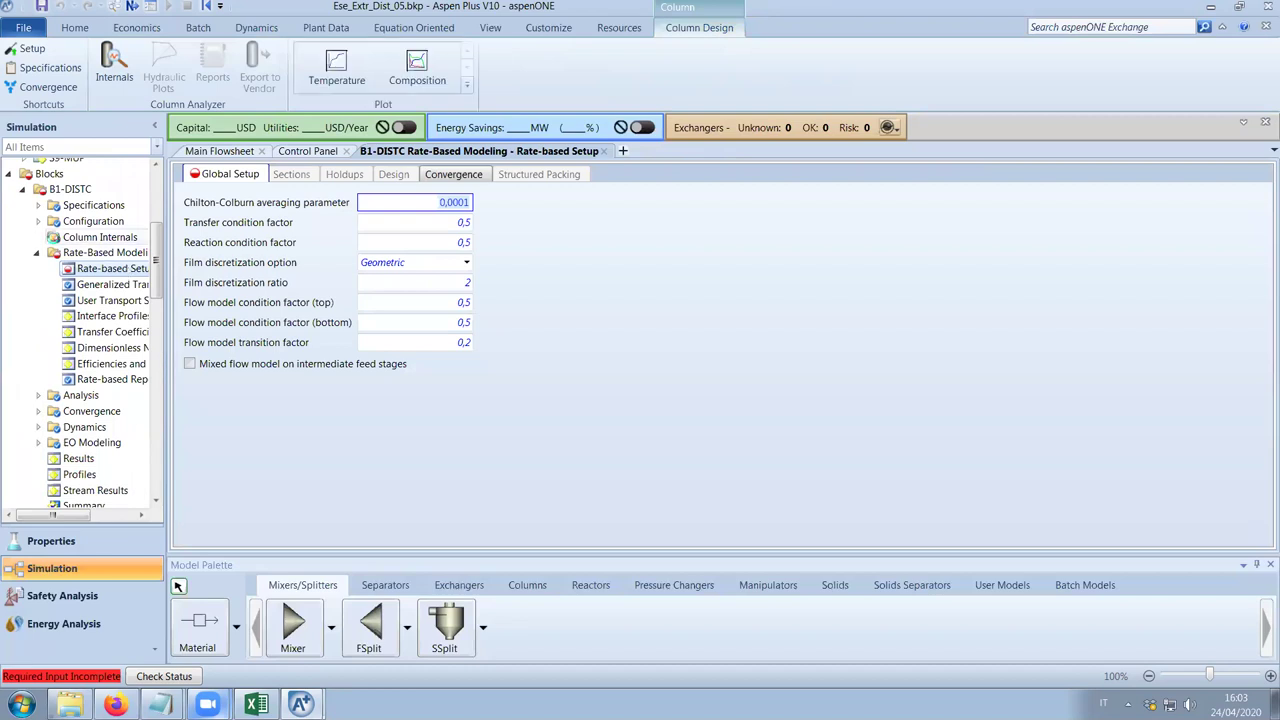
pyautogui.click(100, 237)
pyautogui.click(210, 196)
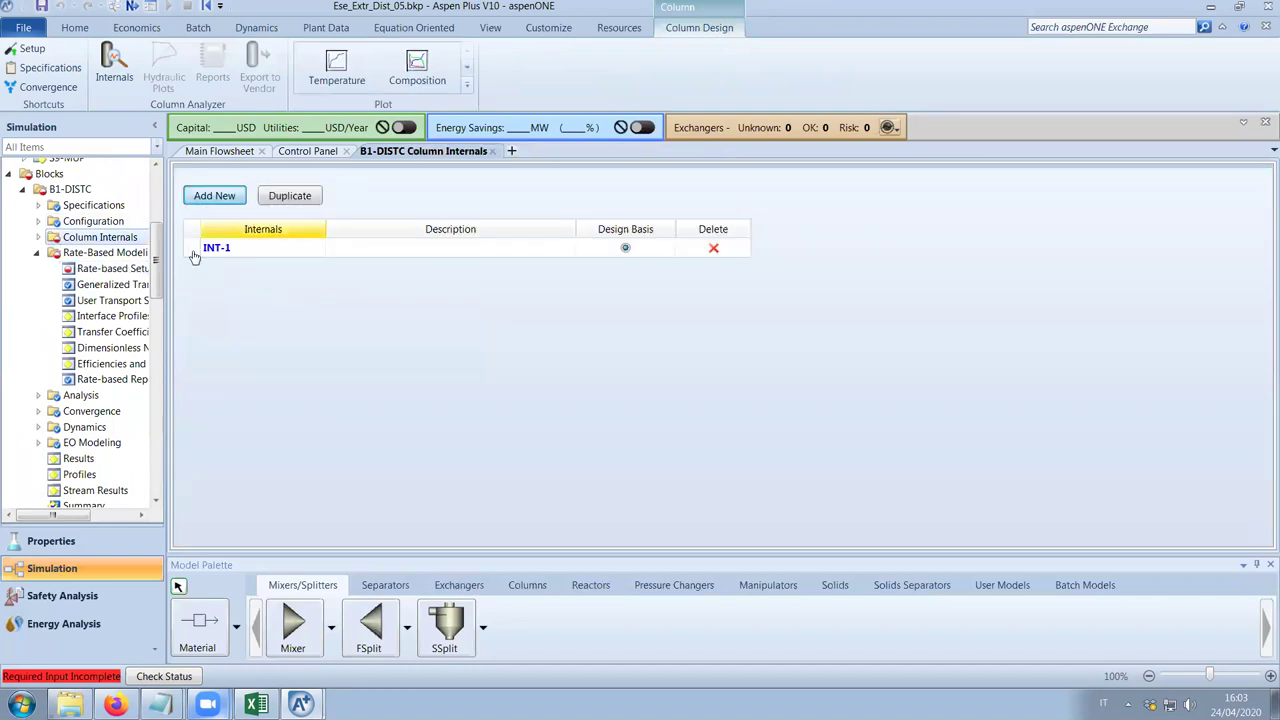
# Open the B1-DISTC internals set INT-1 and add a column section from stage 2 to stage 14.
pyautogui.click(38, 237)
pyautogui.click(89, 252)
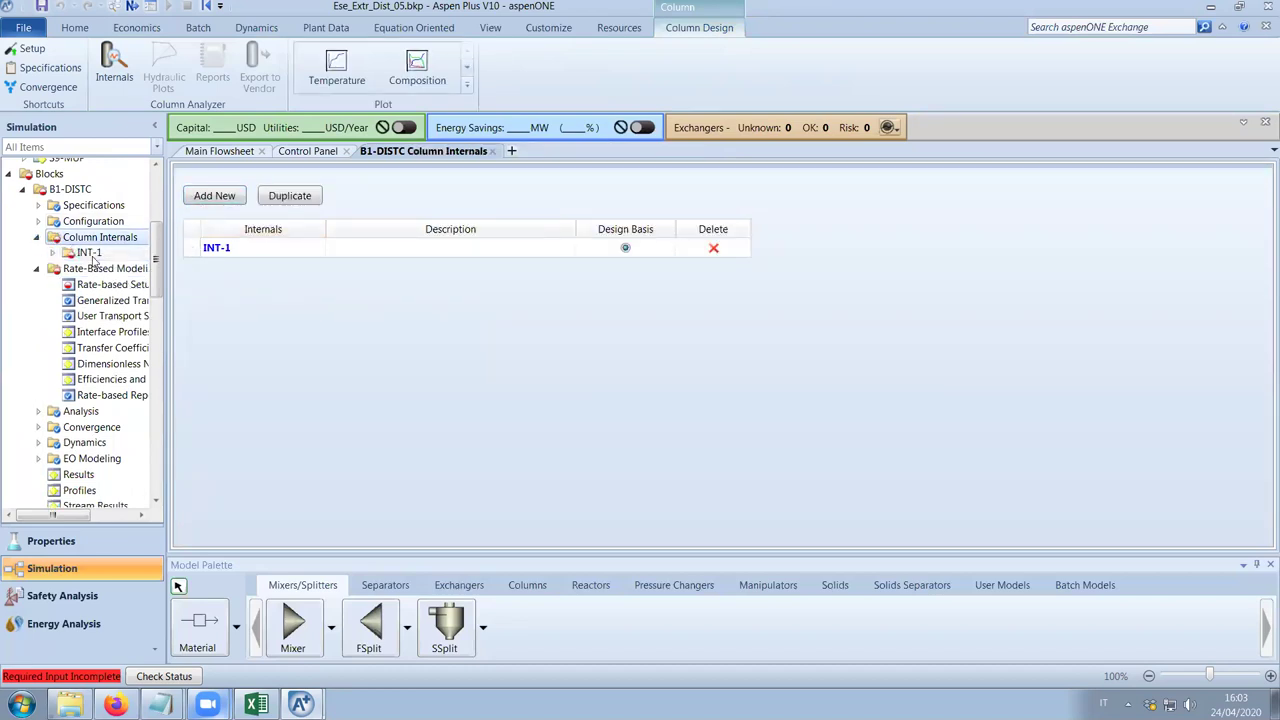
pyautogui.click(408, 238)
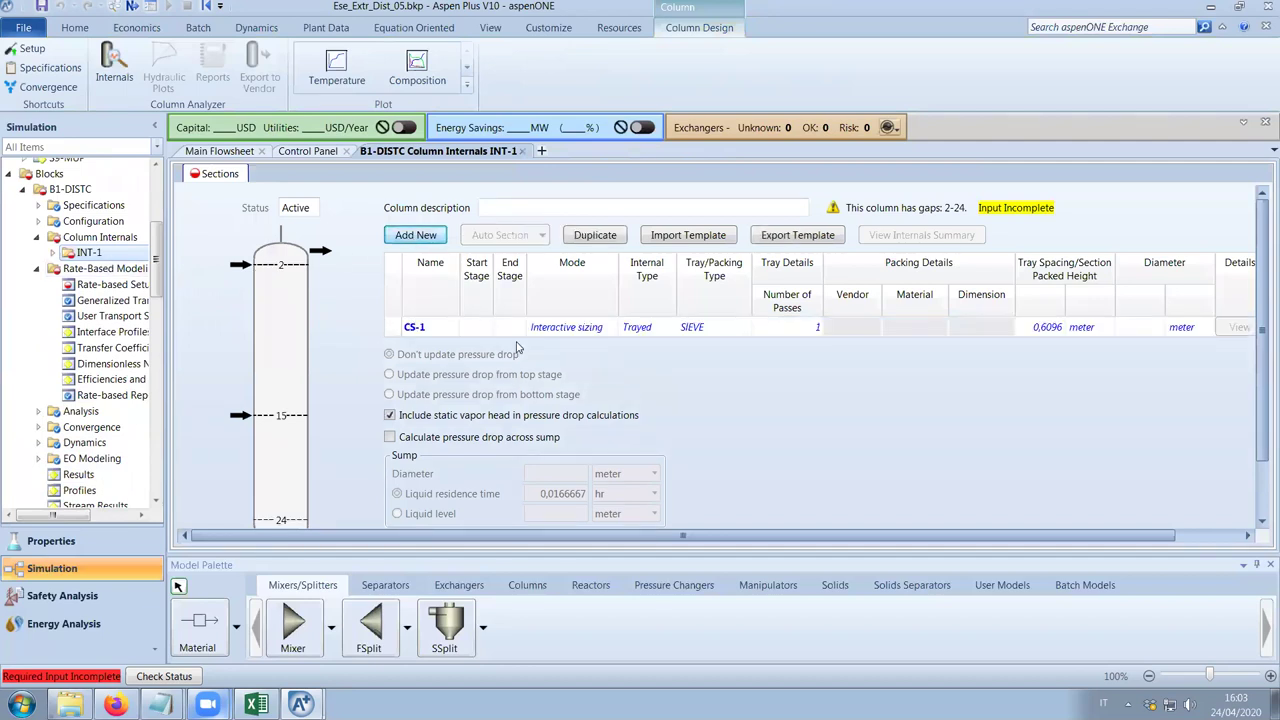
pyautogui.click(477, 330)
pyautogui.write('2')
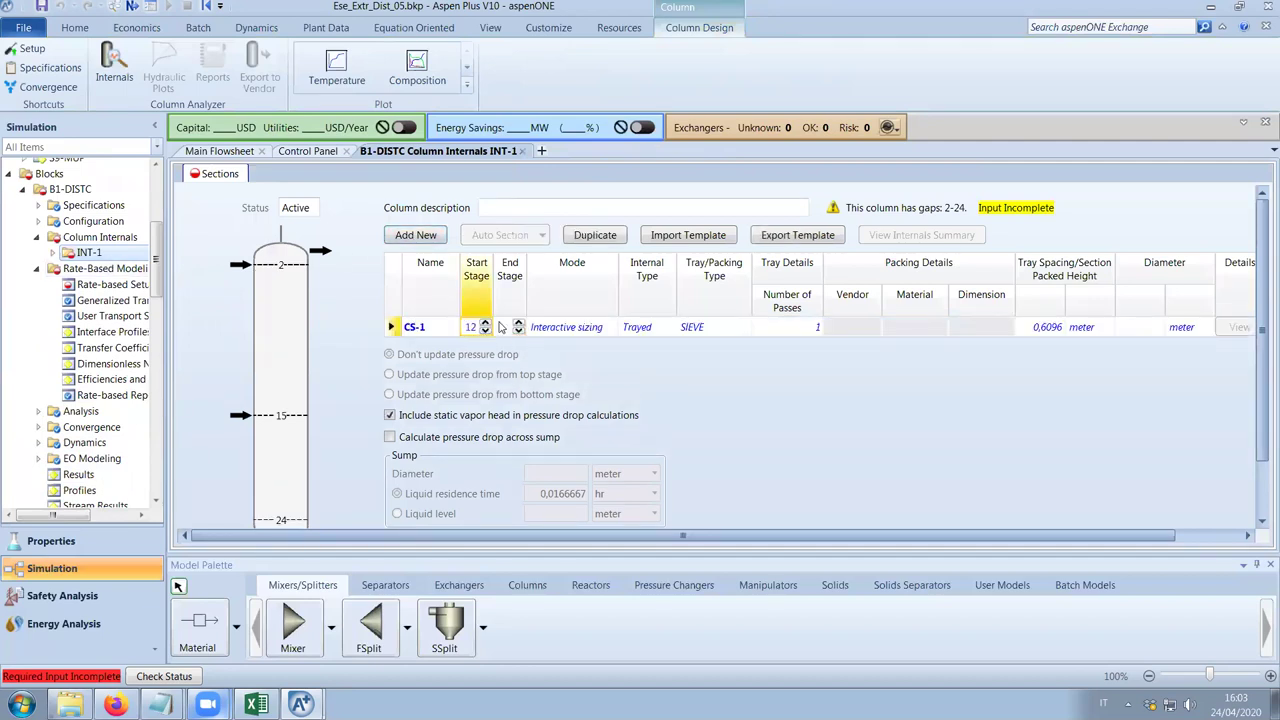
pyautogui.click(506, 327)
pyautogui.write('14')
pyautogui.click(620, 368)
# Add a second column section to INT-1 with start stage 15 and end stage 24.
pyautogui.click(342, 236)
pyautogui.click(414, 347)
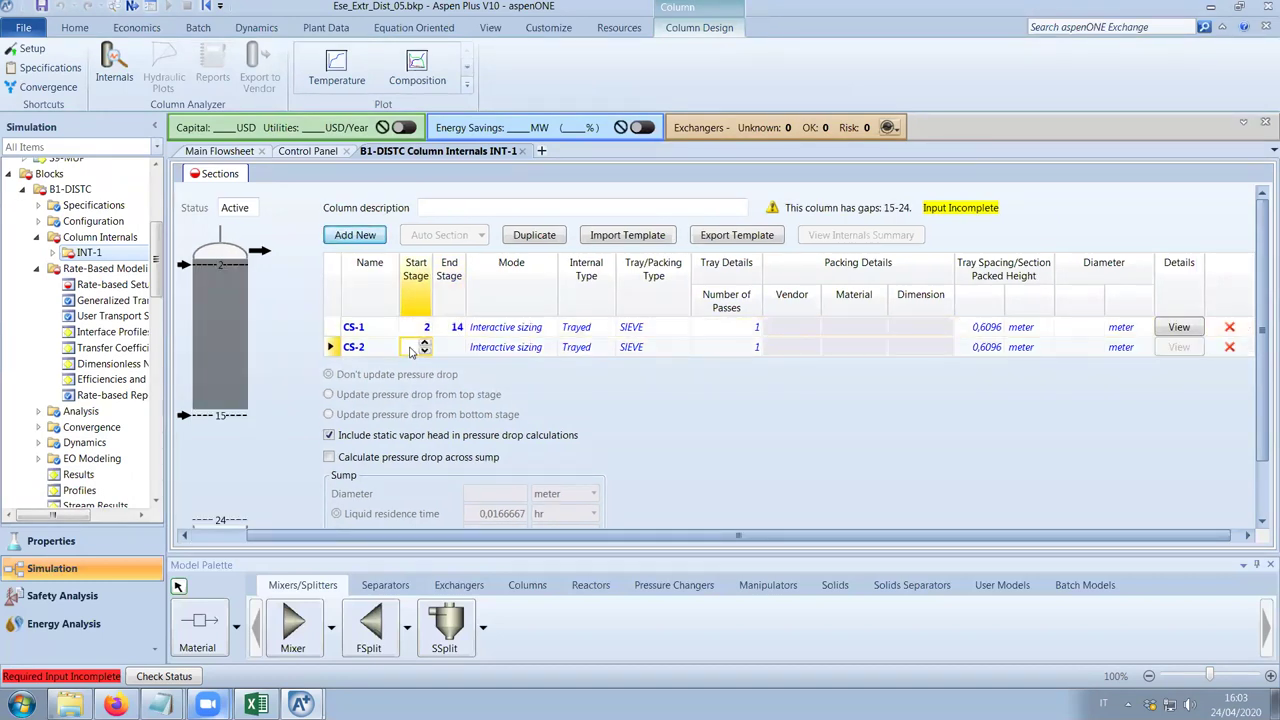
pyautogui.write('15')
pyautogui.press('Tab')
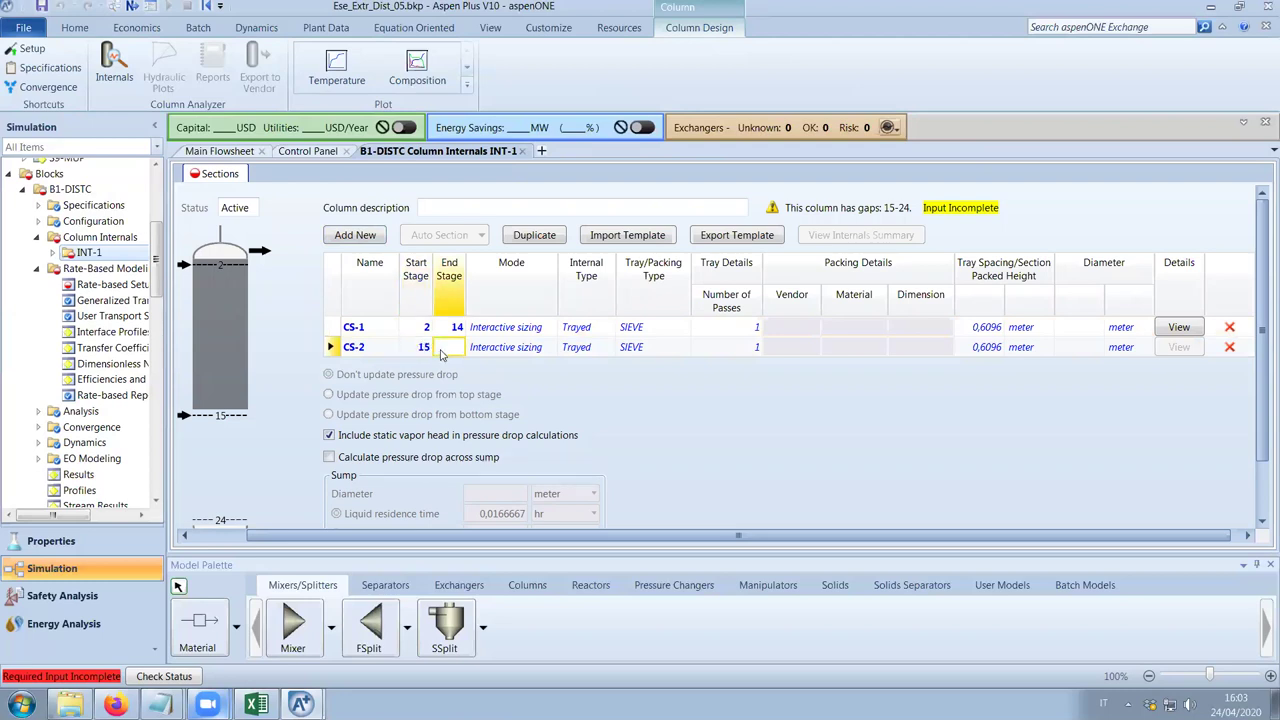
pyautogui.write('24')
# Switch the mode of both column sections, CS-1 and CS-2, to Rating.
pyautogui.click(505, 327)
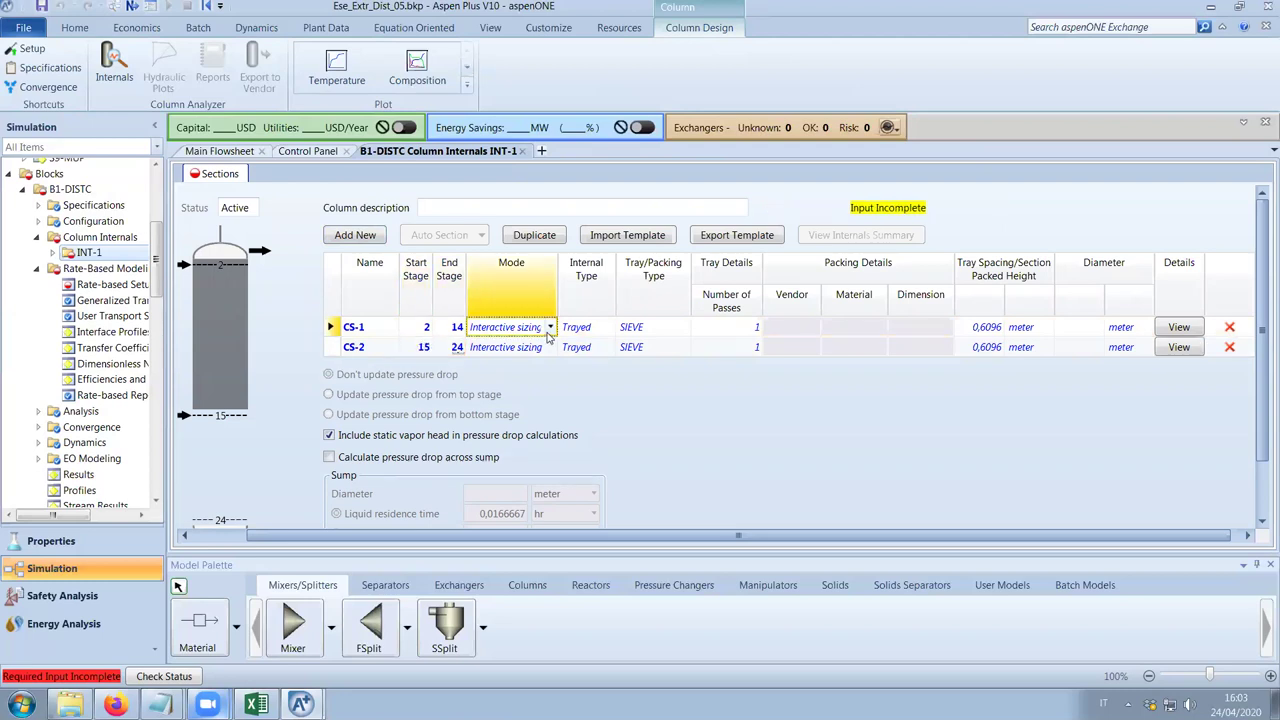
pyautogui.click(550, 327)
pyautogui.click(531, 359)
pyautogui.click(550, 347)
pyautogui.click(535, 380)
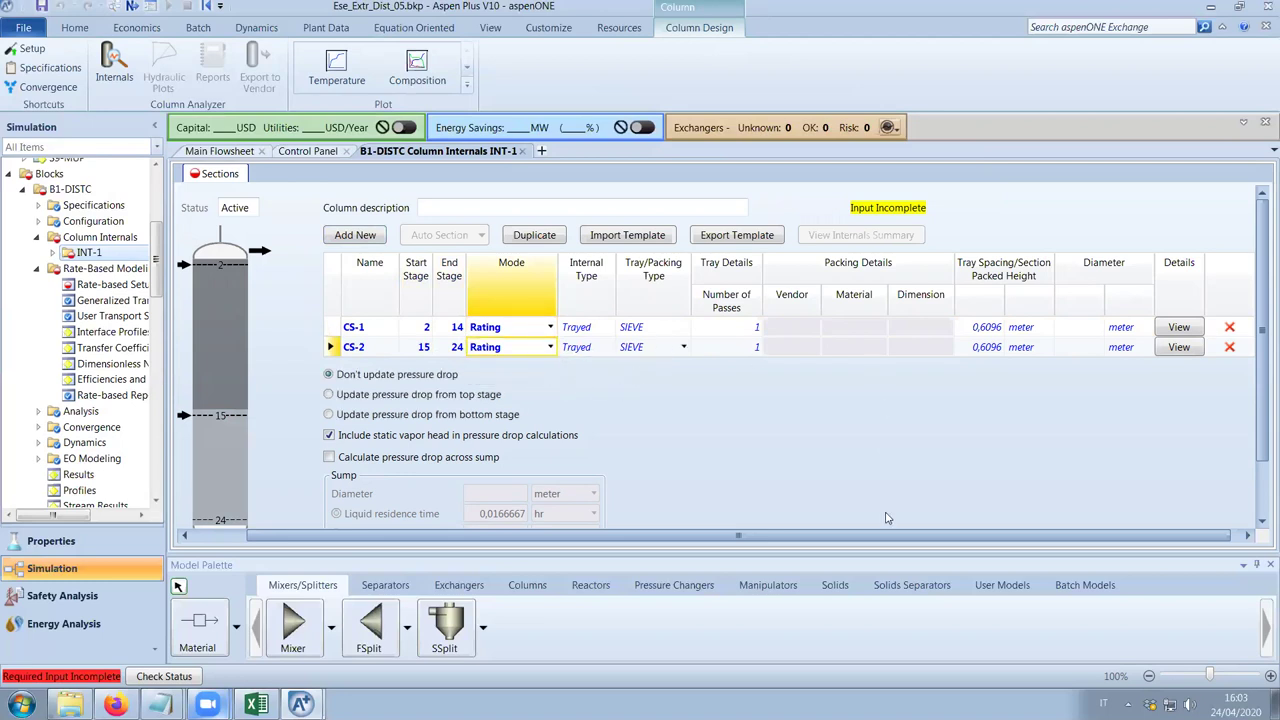
pyautogui.moveTo(878, 540); pyautogui.dragTo(743, 545)
pyautogui.scroll(-1, 752, 450)
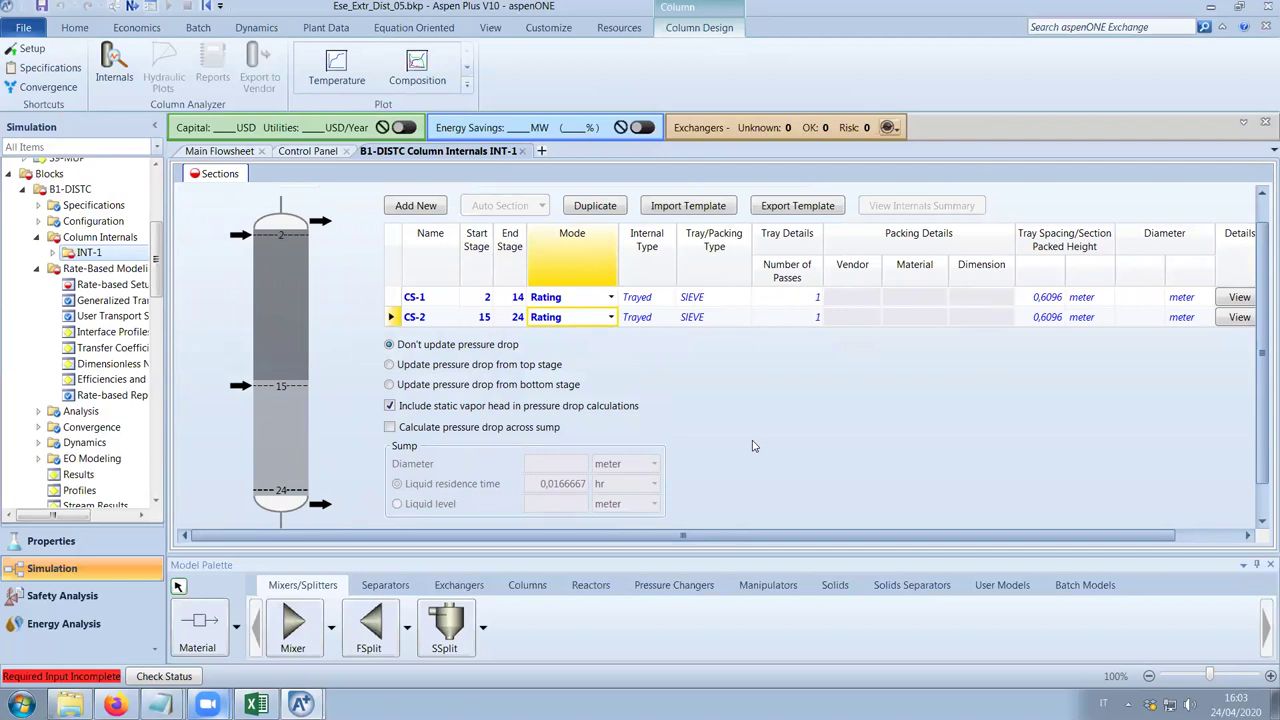
# Open section CS-1 of the B1-DISTC internals and examine the tray geometry inputs it requires.
pyautogui.click(54, 254)
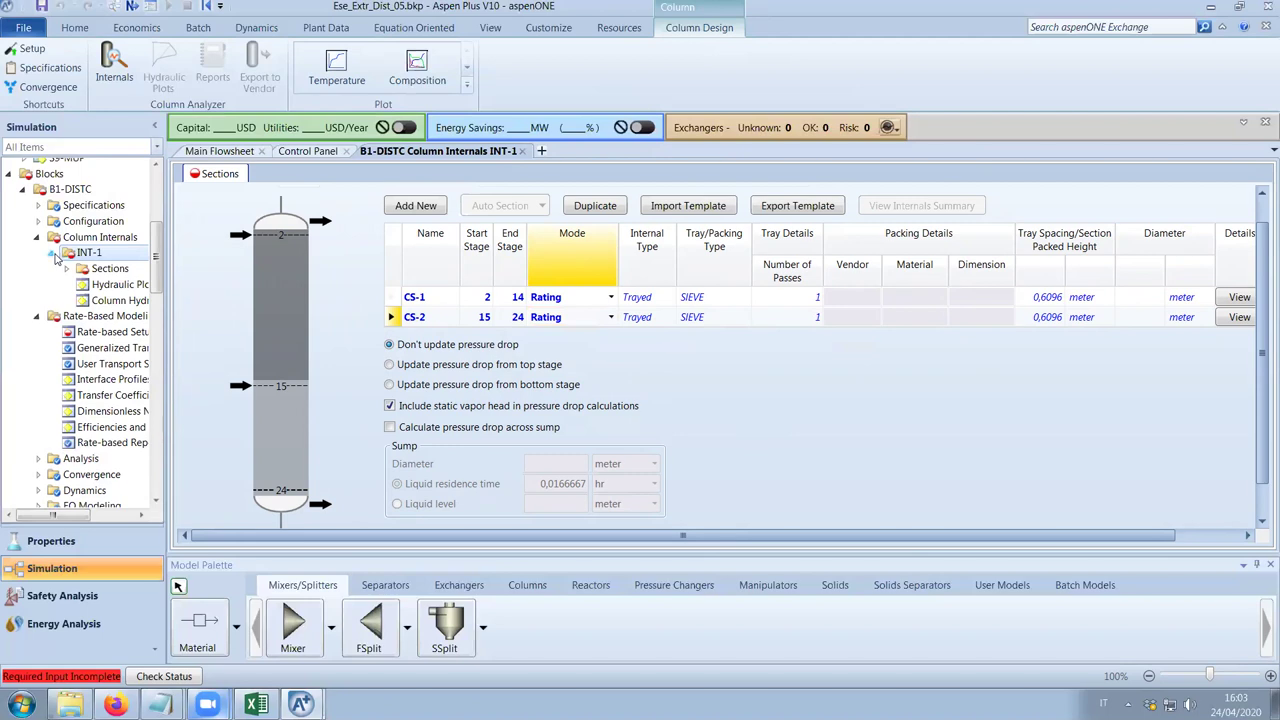
pyautogui.click(466, 72)
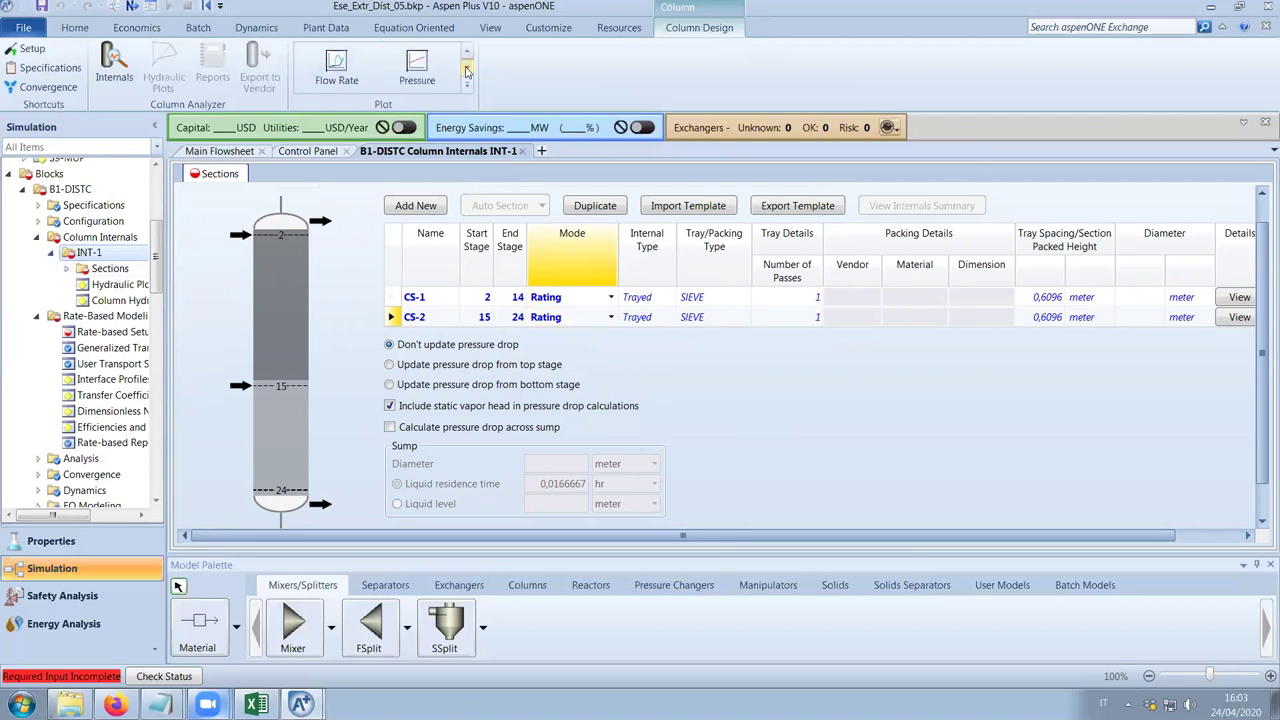
pyautogui.click(66, 268)
pyautogui.doubleClick(113, 284)
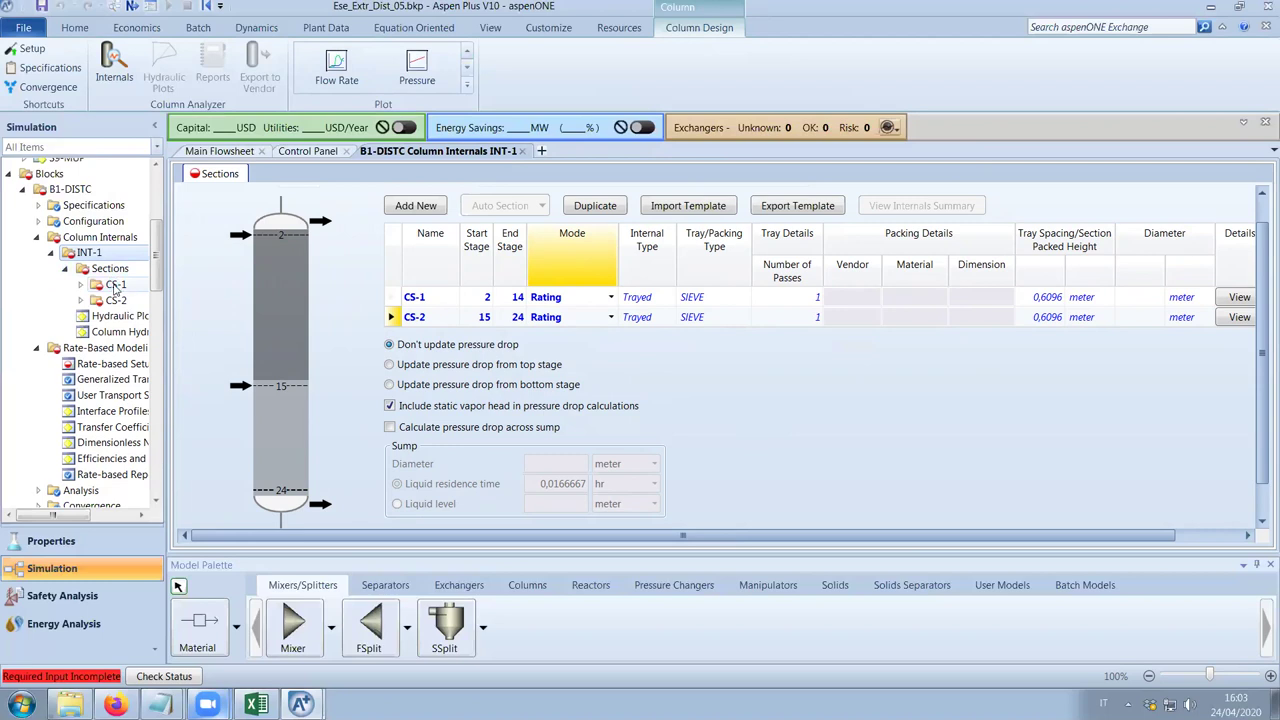
pyautogui.scroll(-5, 1118, 400)
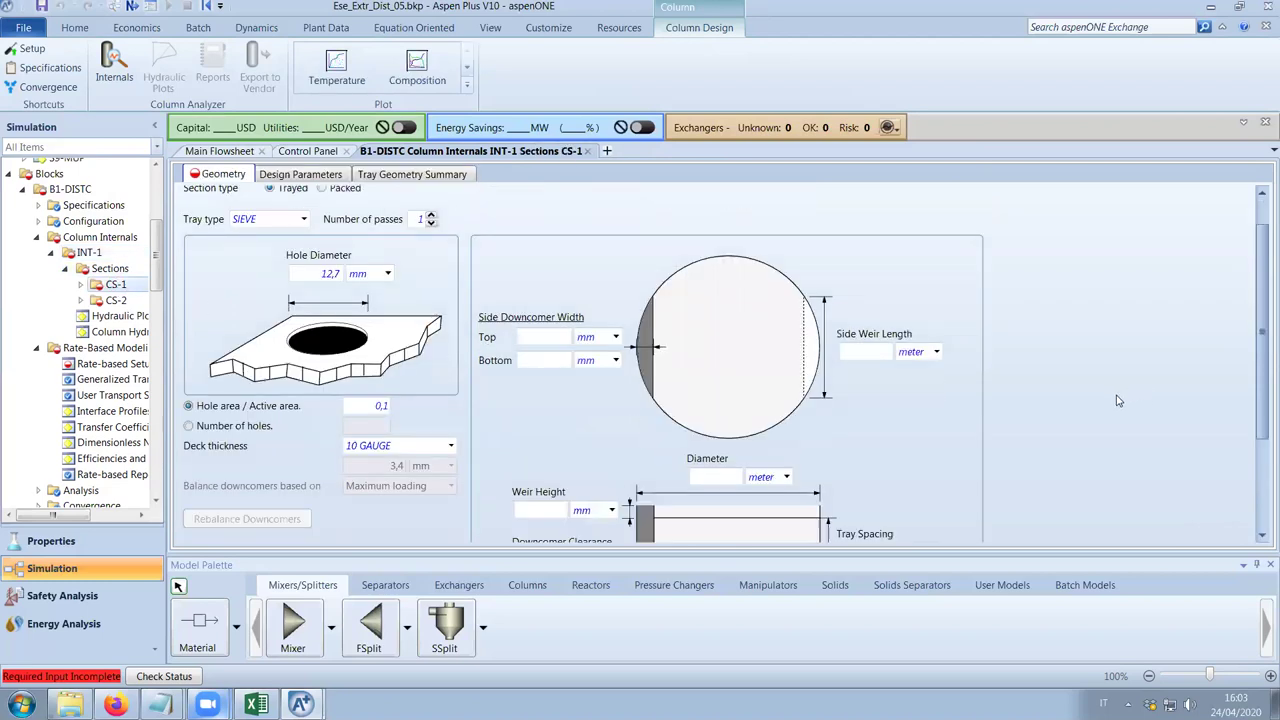
pyautogui.scroll(4, 1118, 400)
pyautogui.scroll(-4, 1118, 400)
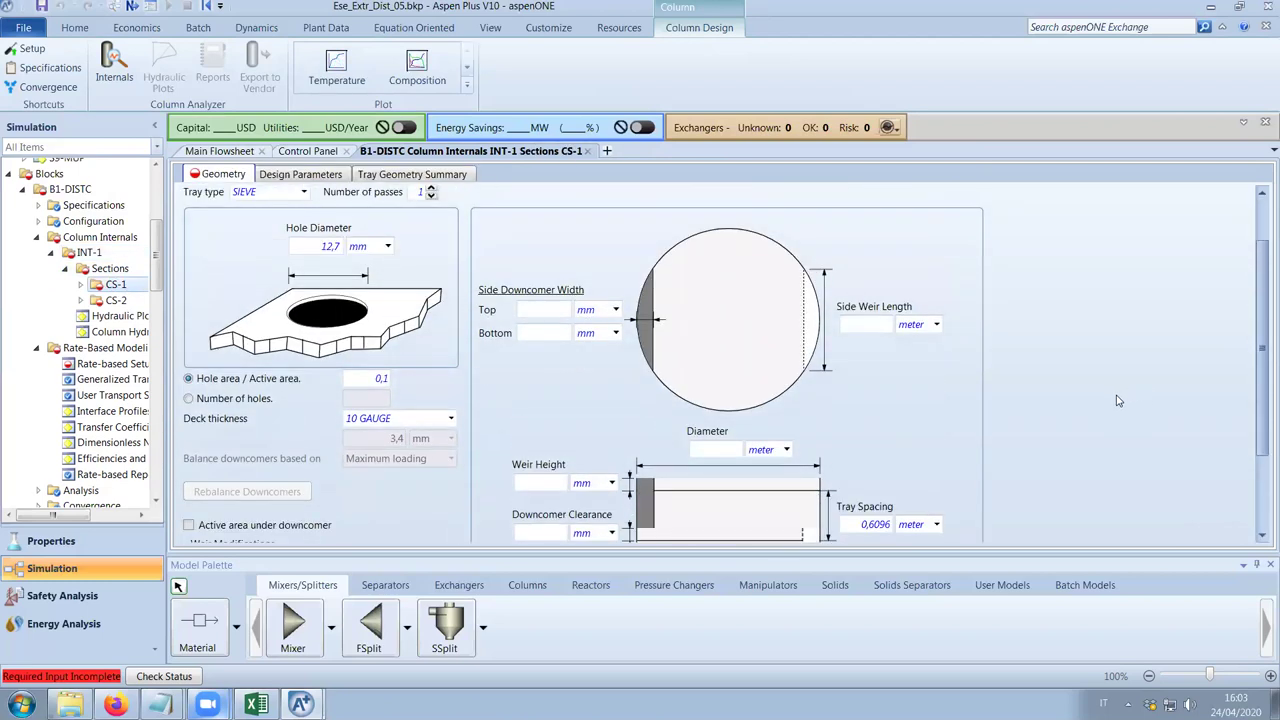
pyautogui.scroll(3, 1118, 400)
pyautogui.scroll(-3, 907, 413)
pyautogui.scroll(3, 907, 413)
# Plot the B1-DISTC vapor and liquid flow rates on a mole basis in kmol/hr, examine the profiles, and close the plot.
pyautogui.click(466, 68)
pyautogui.click(352, 64)
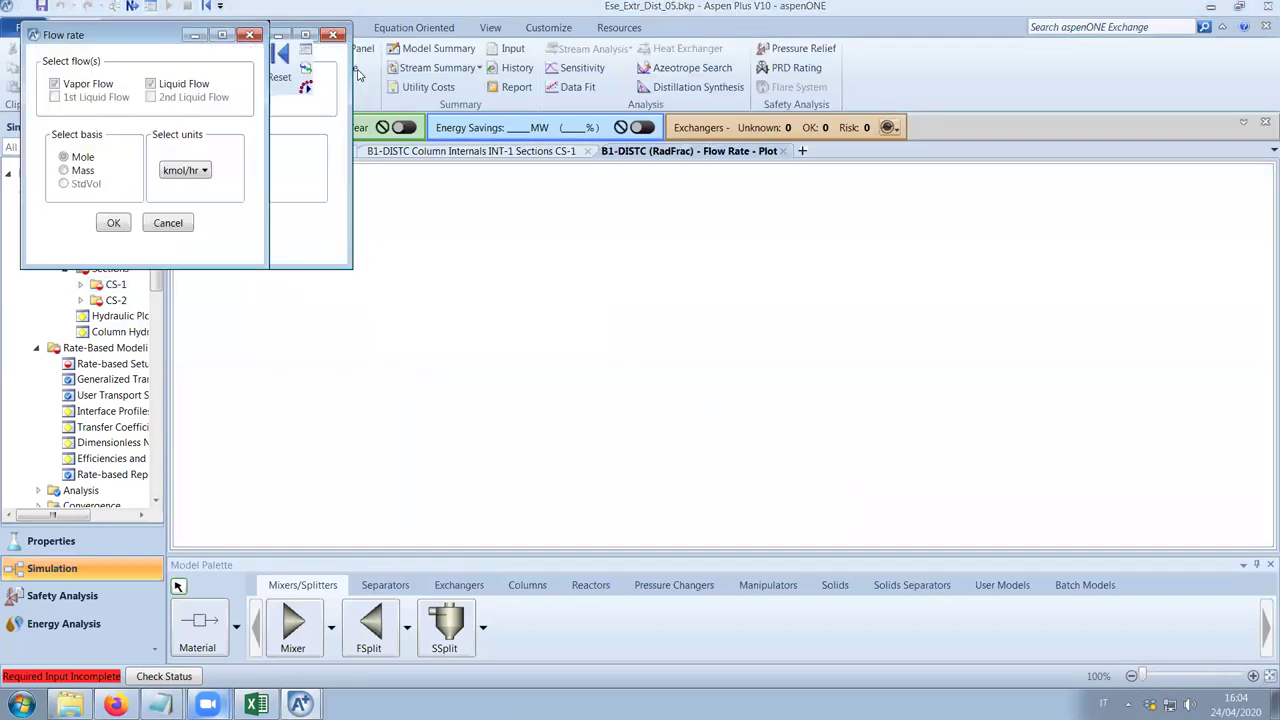
pyautogui.click(114, 224)
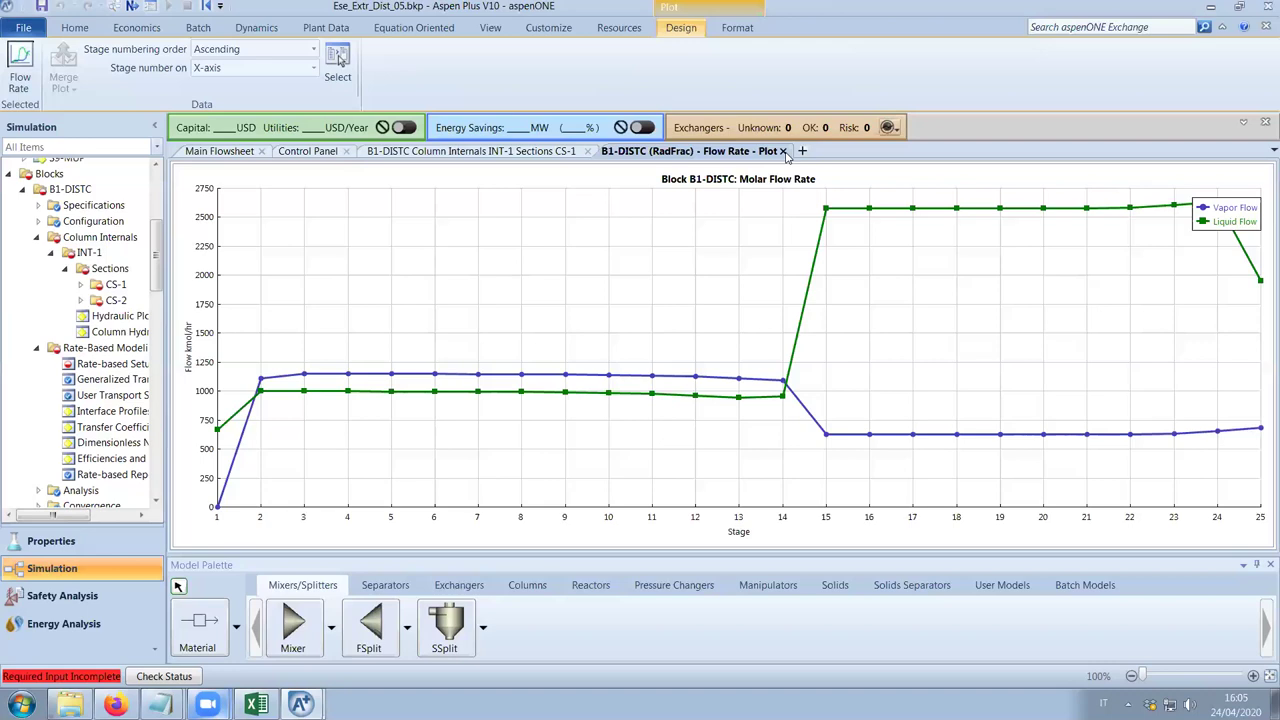
pyautogui.click(784, 152)
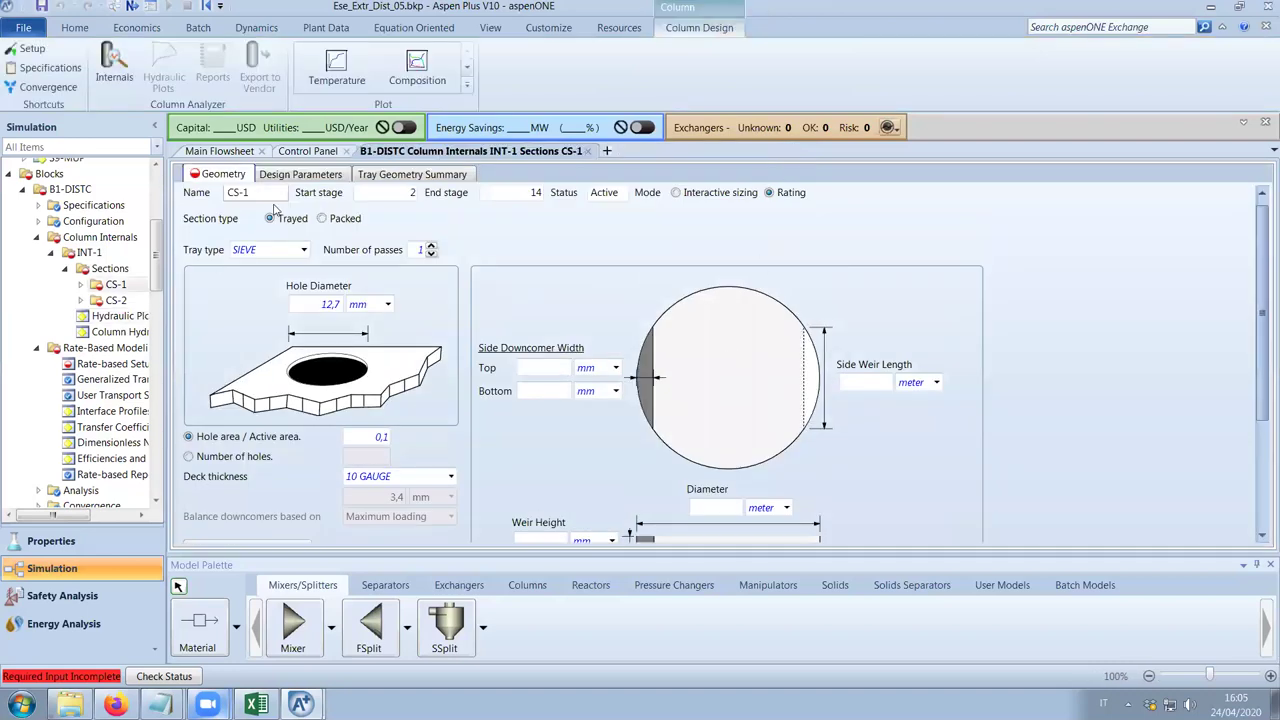
# Locate the column internals of the B4-STRIP block for reference.
pyautogui.scroll(-6, 101, 298)
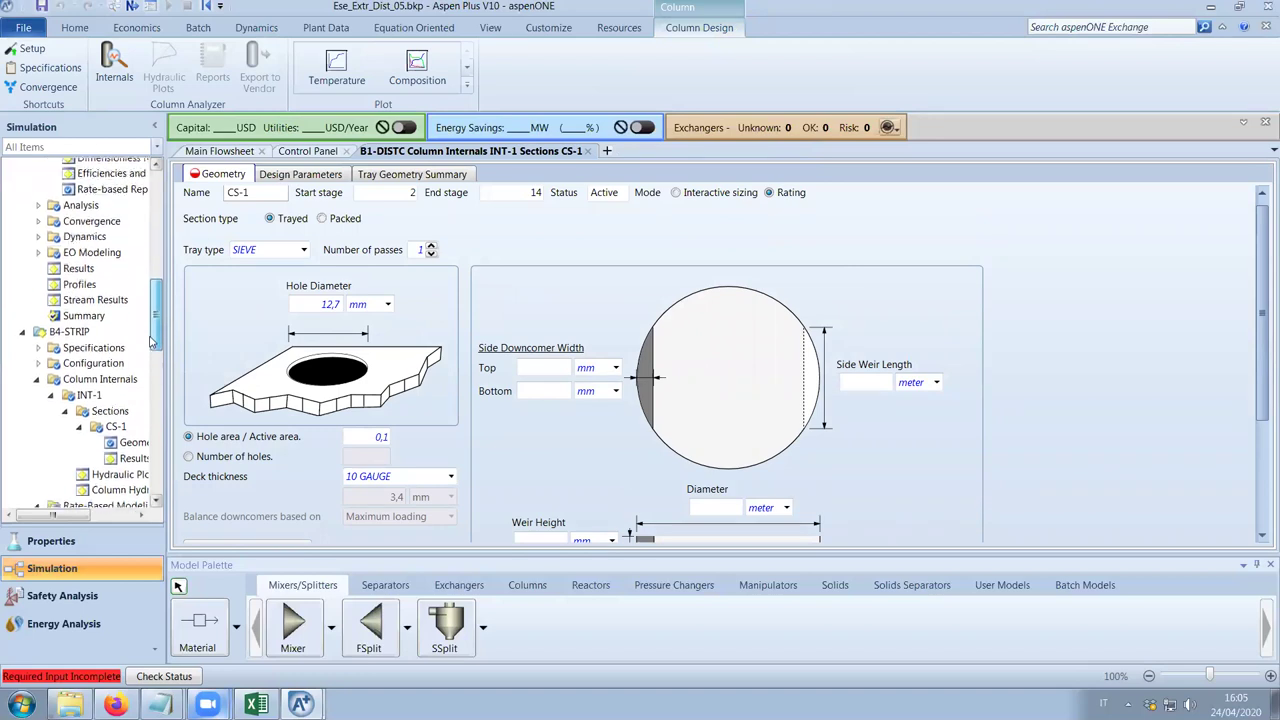
# Review the stage-by-stage liquid and vapor flow profiles of column B1-DISTC.
pyautogui.click(100, 295)
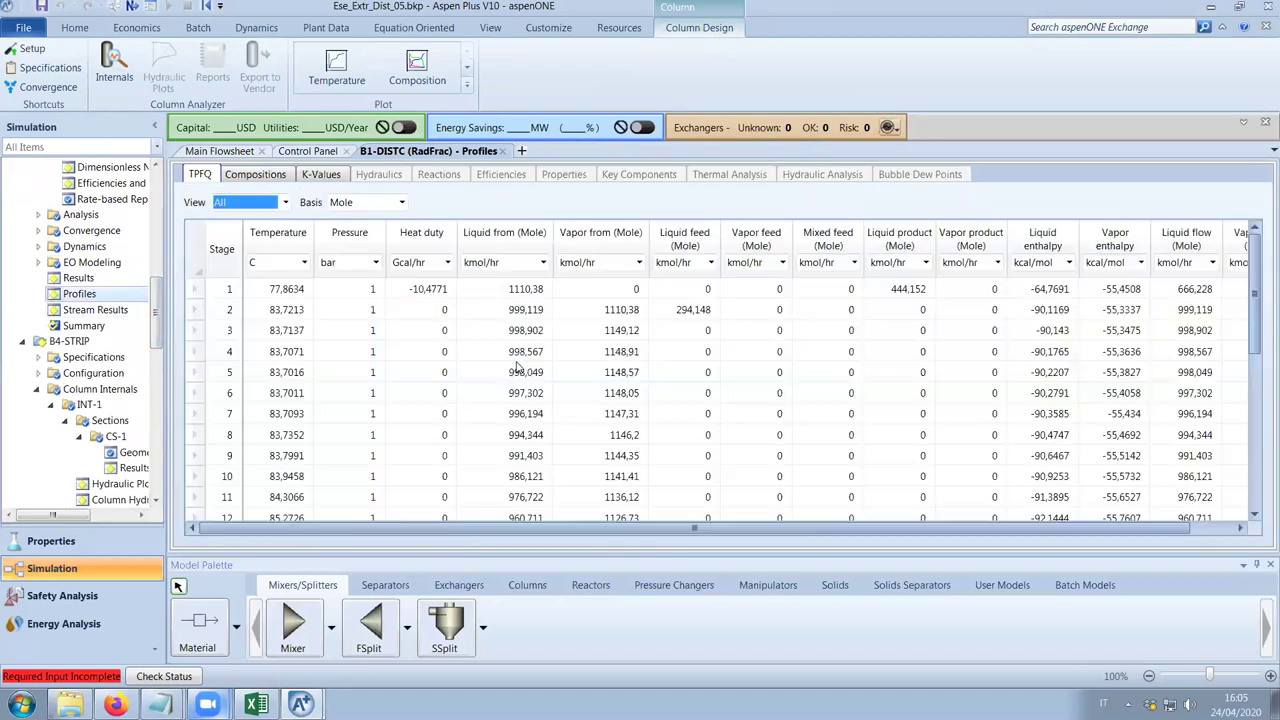
pyautogui.moveTo(832, 529); pyautogui.dragTo(878, 538)
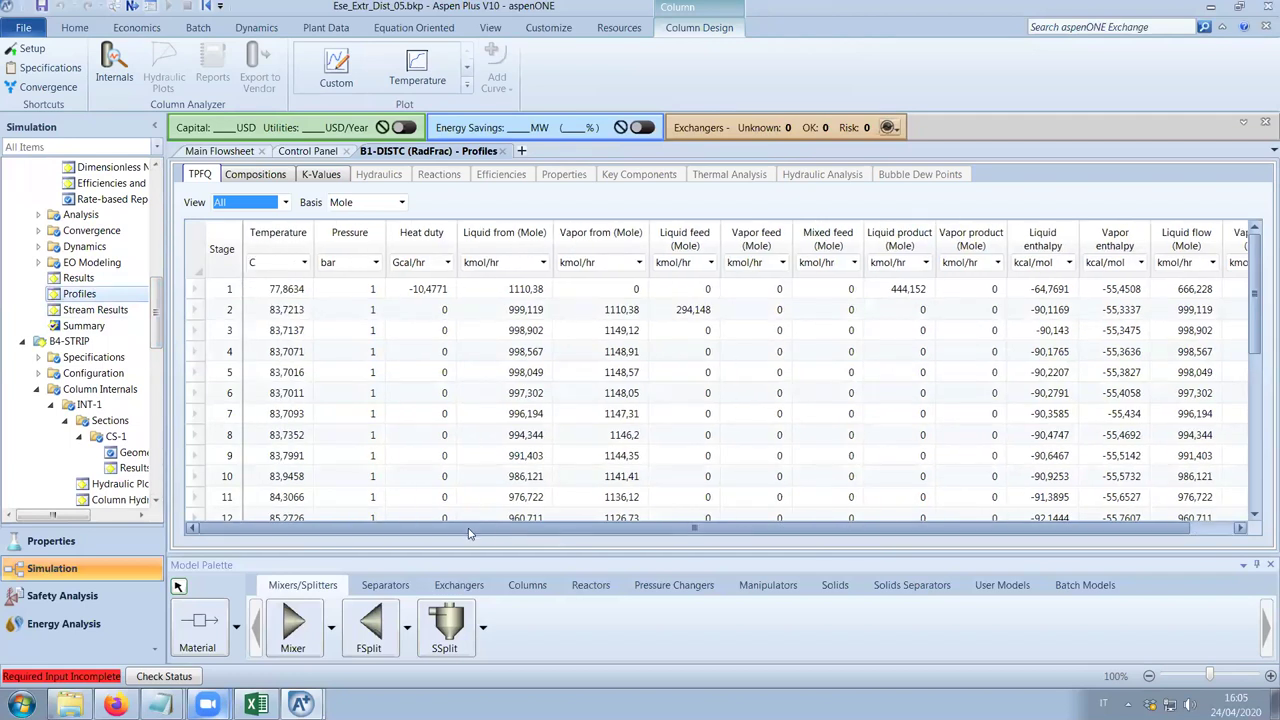
pyautogui.moveTo(470, 533); pyautogui.dragTo(516, 534)
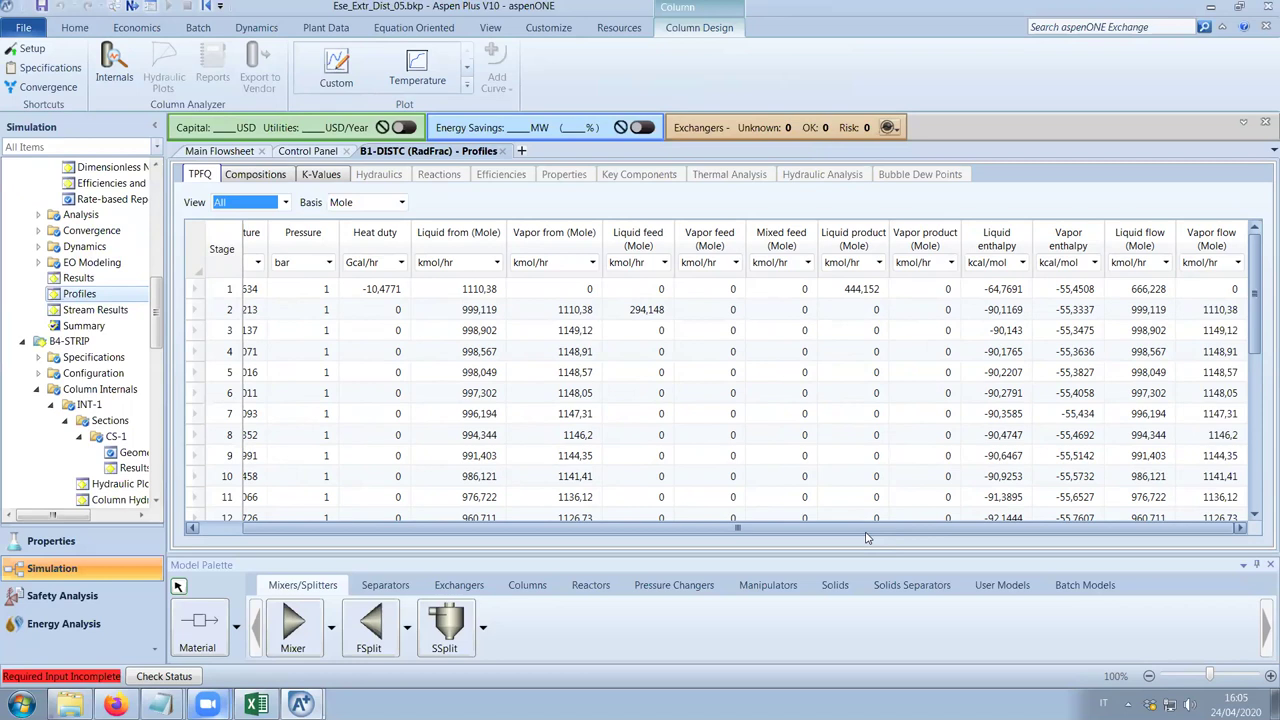
# Plot the molar vapor flow rate in kmol/hr along B1-DISTC's stages, and close the plot after viewing it.
pyautogui.click(466, 70)
pyautogui.click(466, 70)
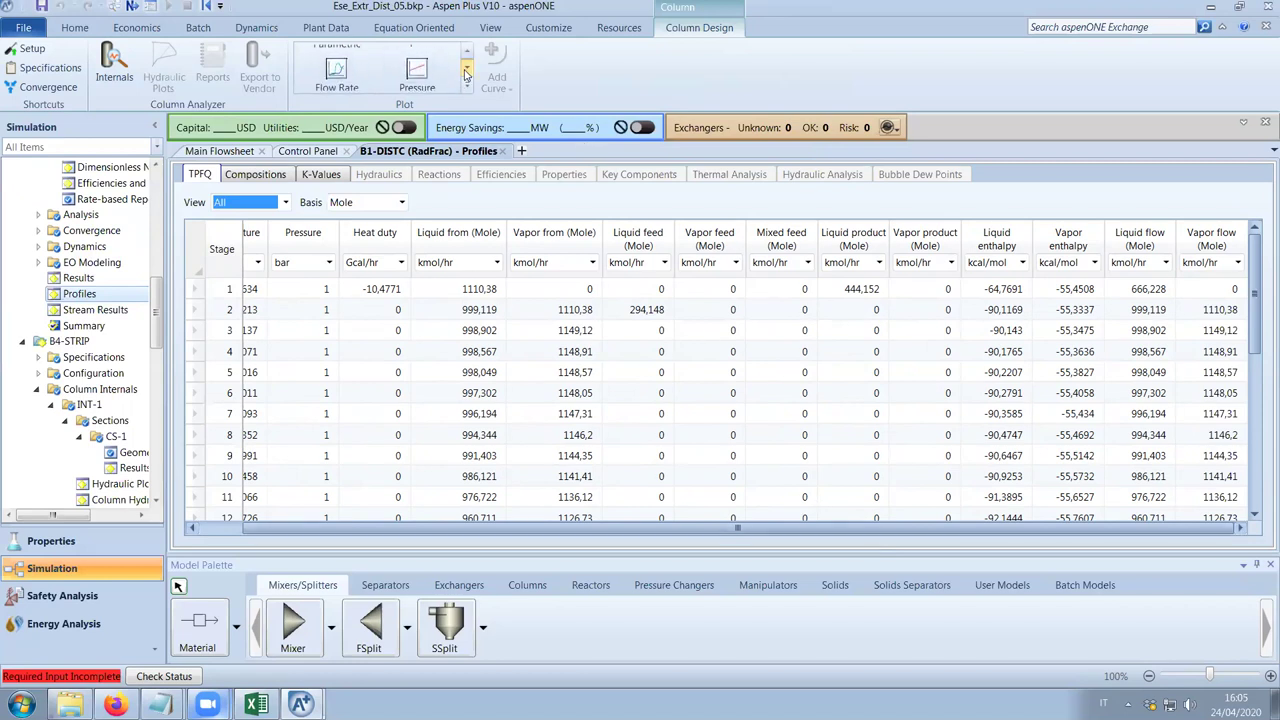
pyautogui.click(310, 78)
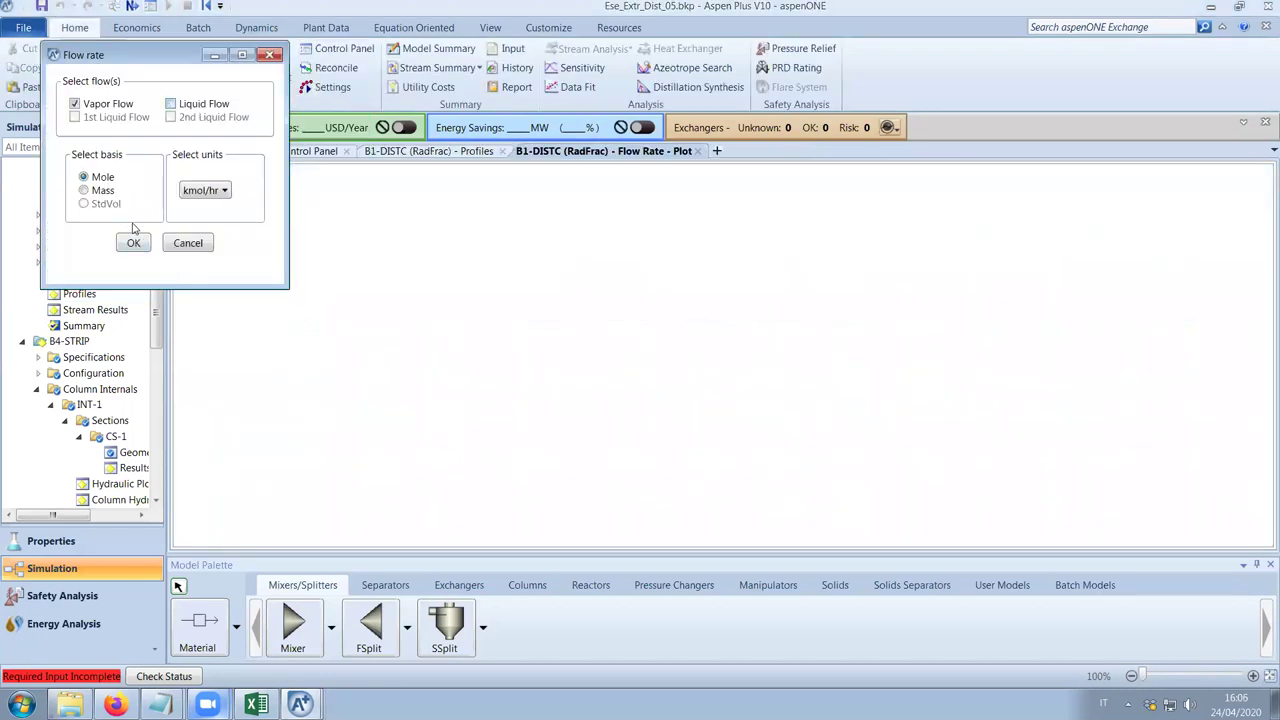
pyautogui.click(130, 244)
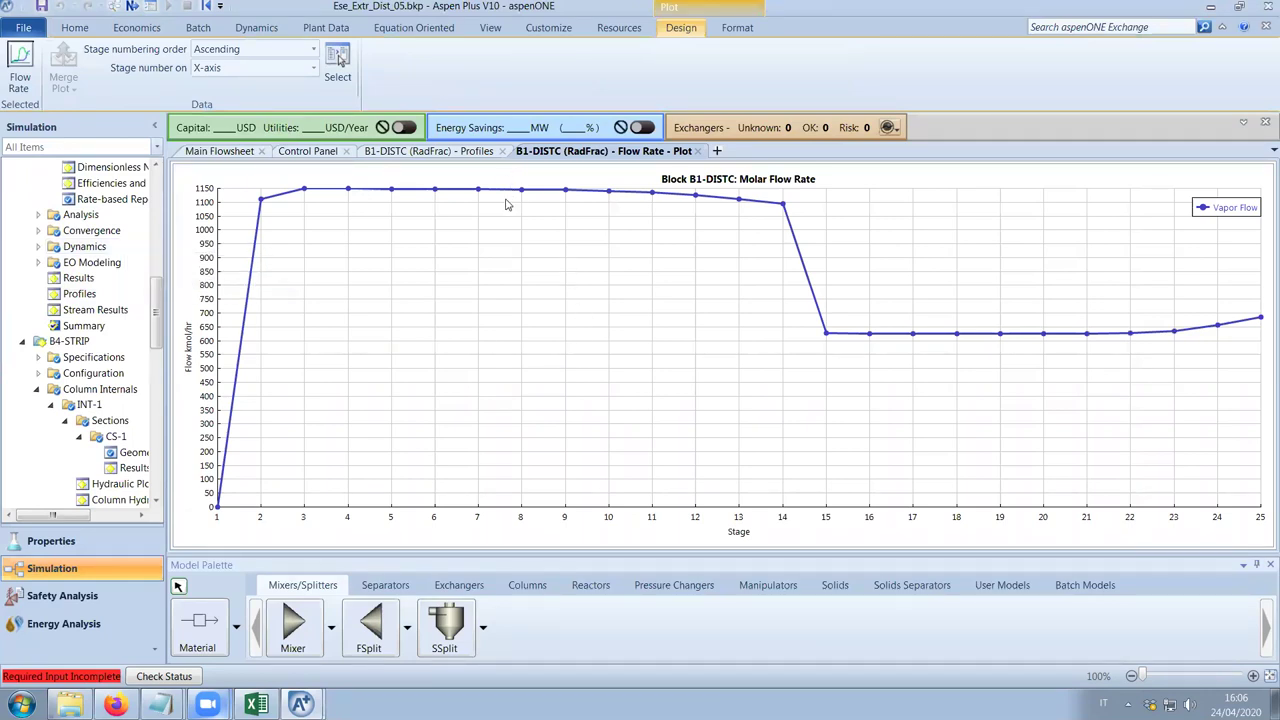
pyautogui.click(699, 151)
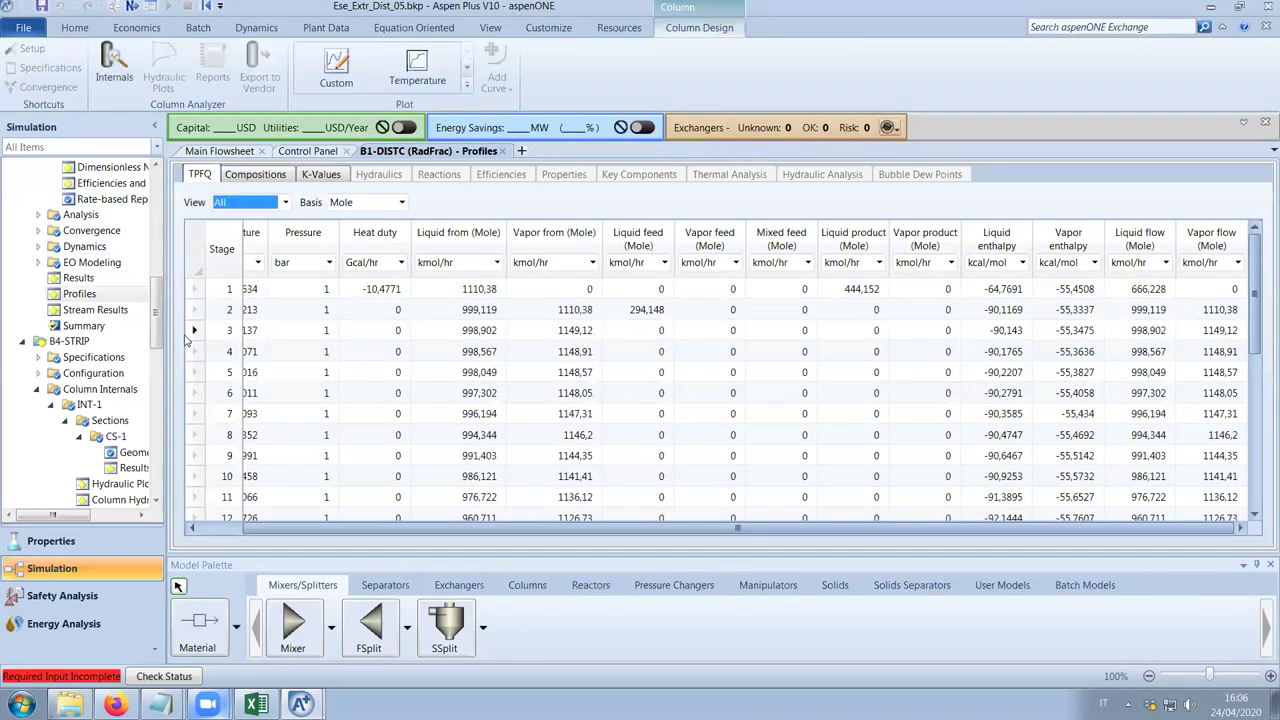
# Set the diameter of section CS-1 in B1-DISTC's INT-1 column internals to 3 meter.
pyautogui.moveTo(161, 304); pyautogui.dragTo(159, 257)
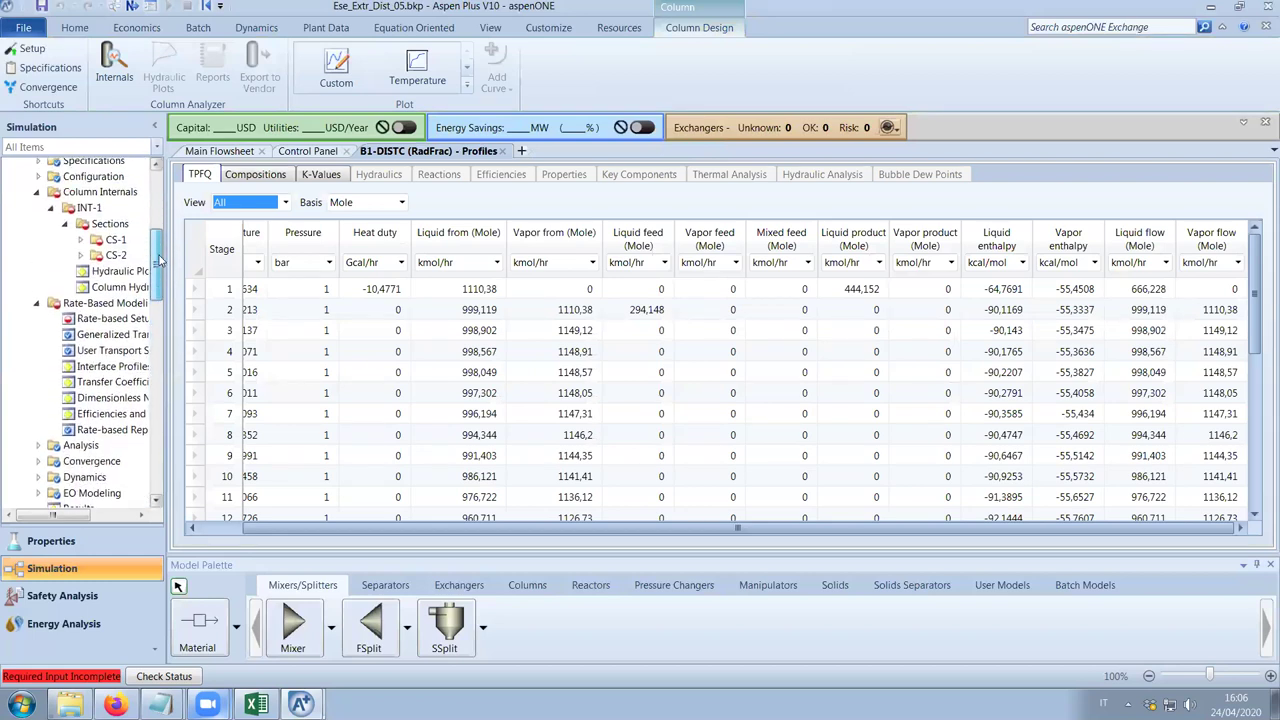
pyautogui.doubleClick(116, 241)
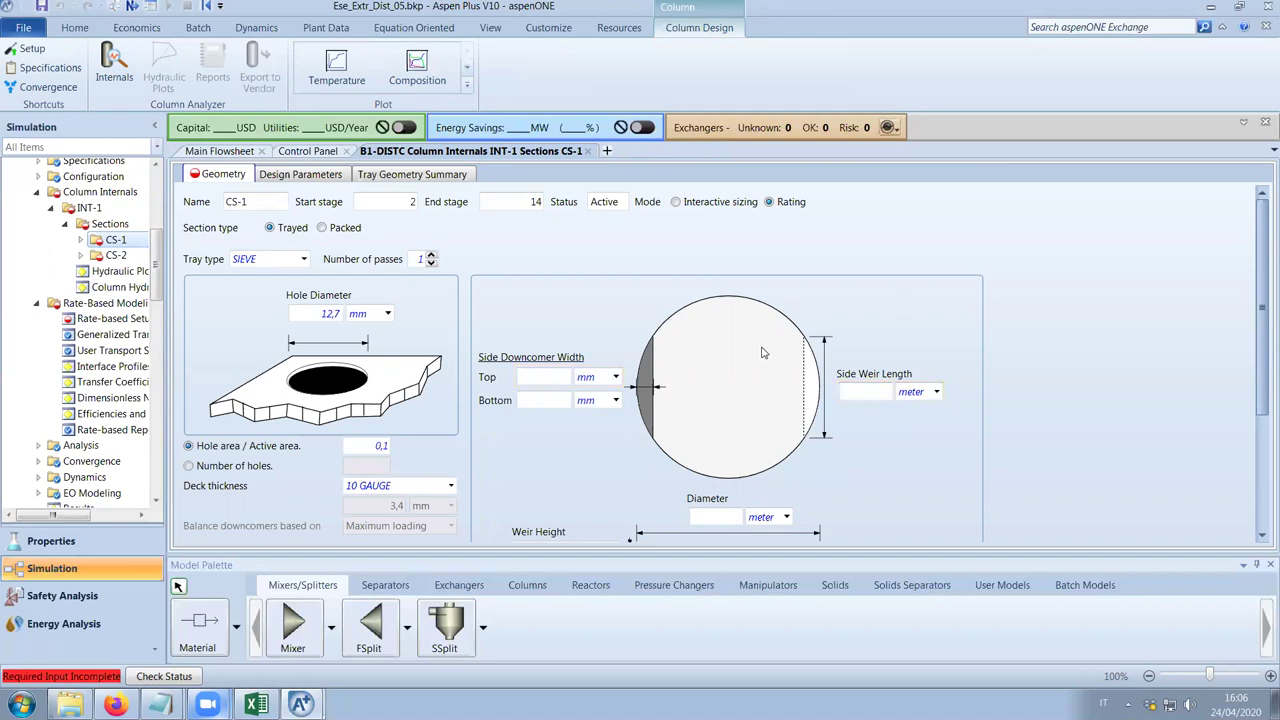
pyautogui.scroll(-1, 760, 350)
pyautogui.click(722, 481)
pyautogui.write('3')
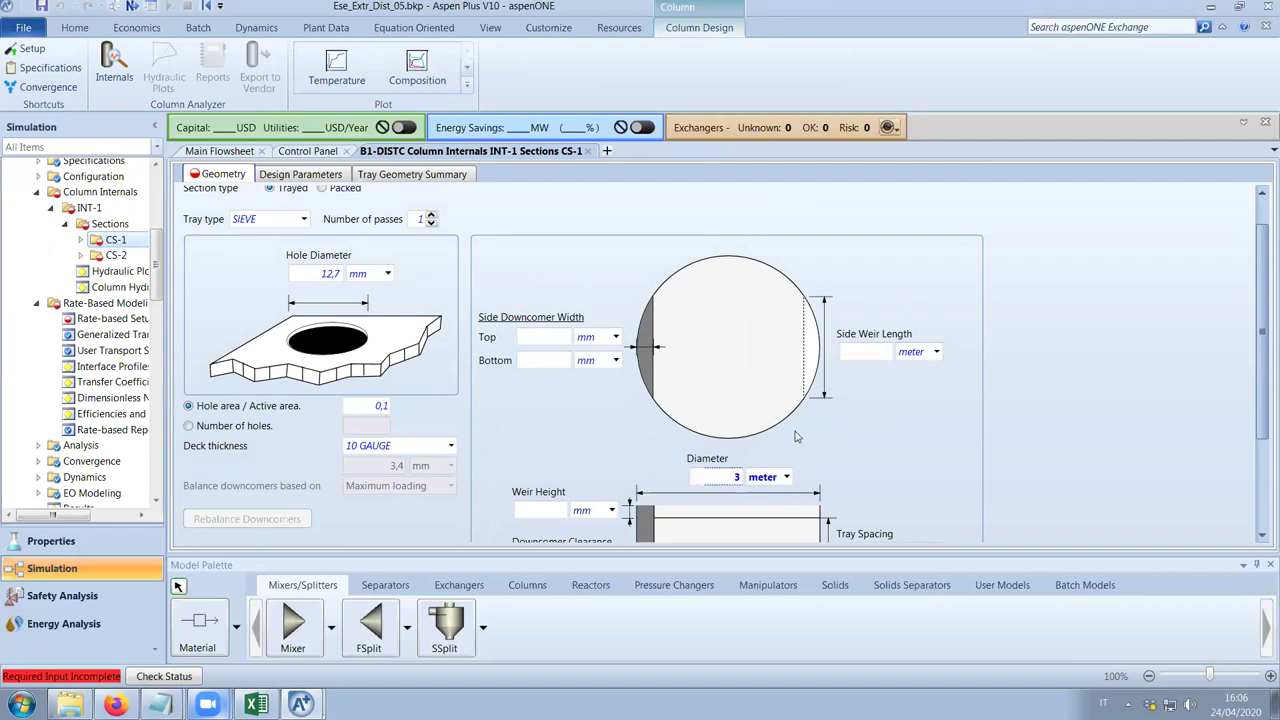
# Set the diameter of section CS-2 to 2 meter in the INT-1 sections table of B1-DISTC.
pyautogui.click(80, 240)
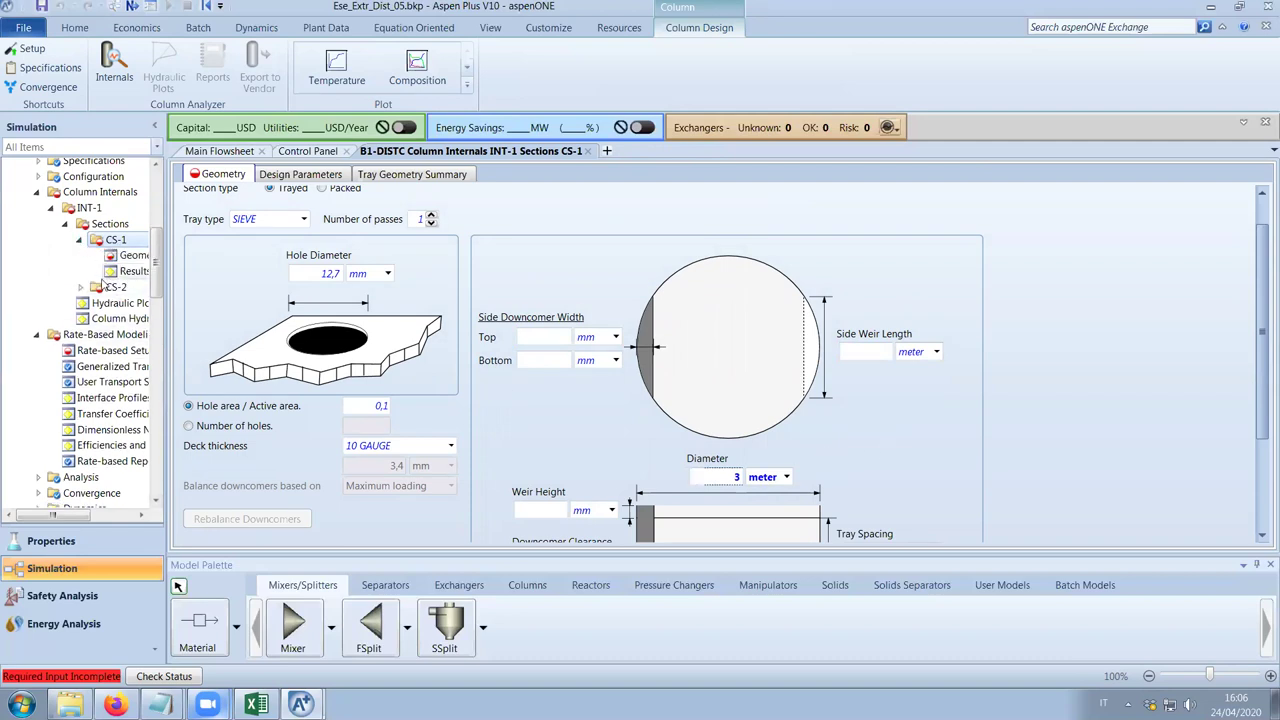
pyautogui.click(80, 287)
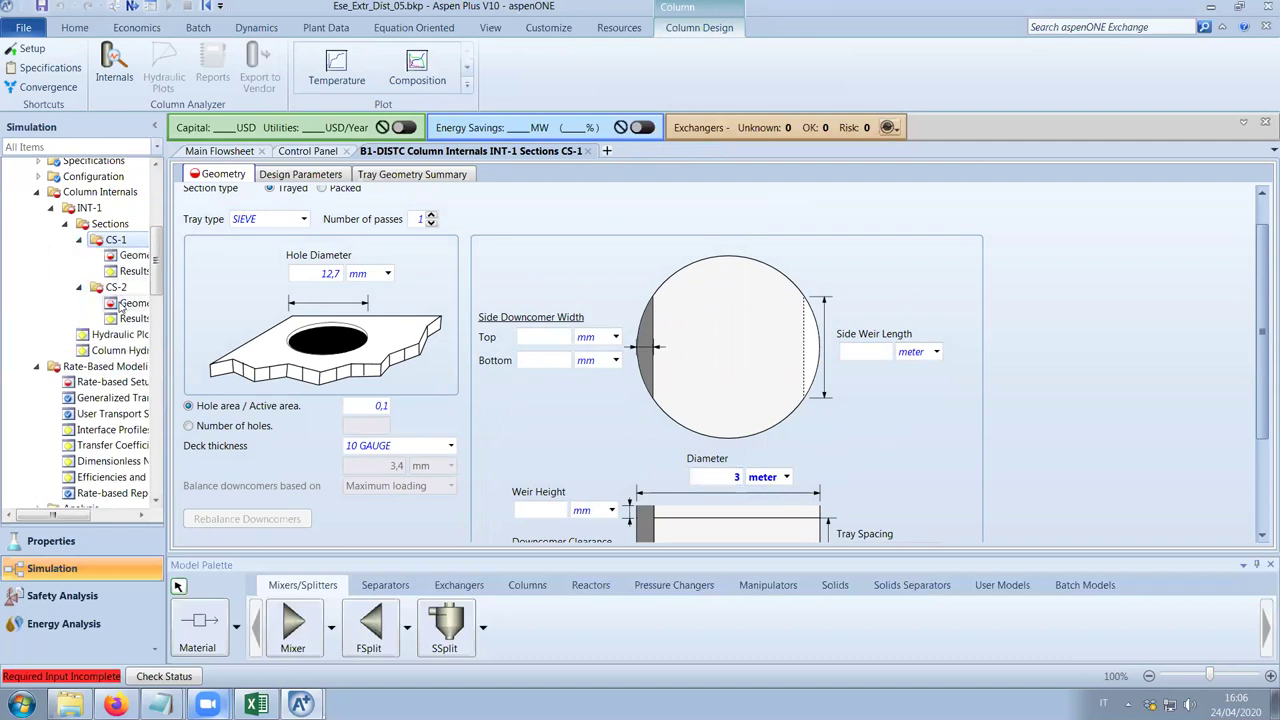
pyautogui.click(120, 305)
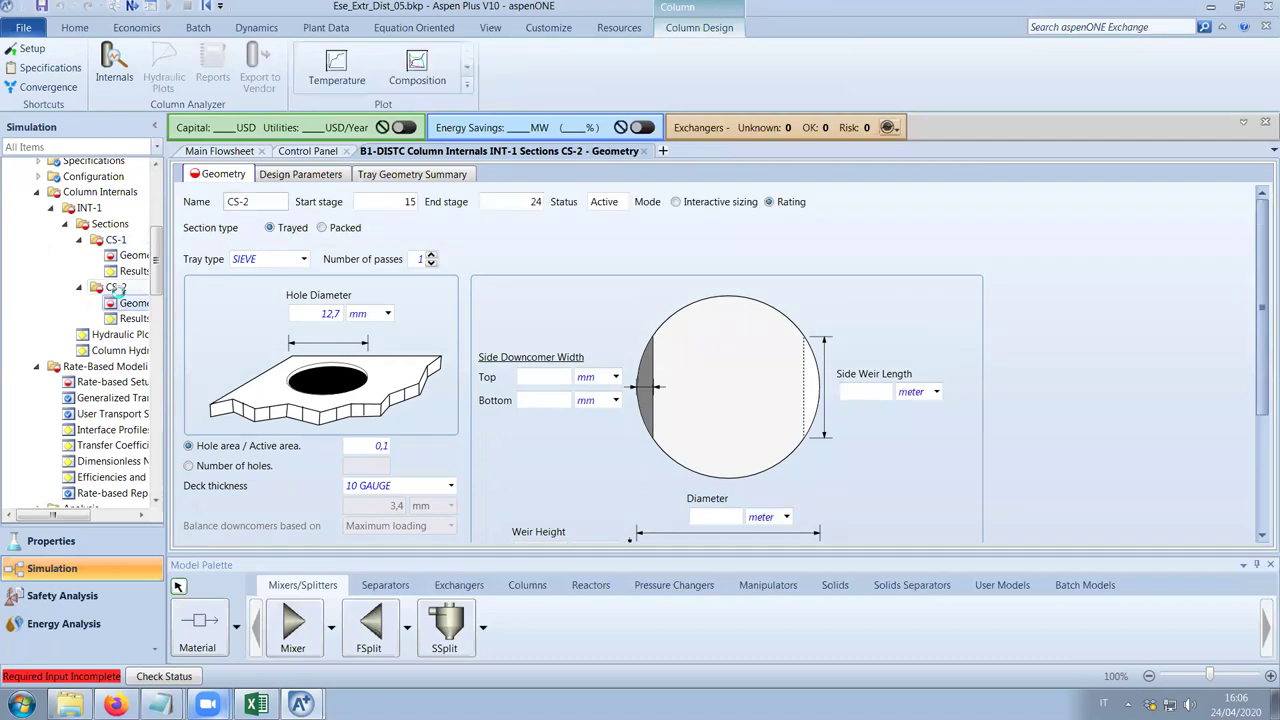
pyautogui.click(116, 287)
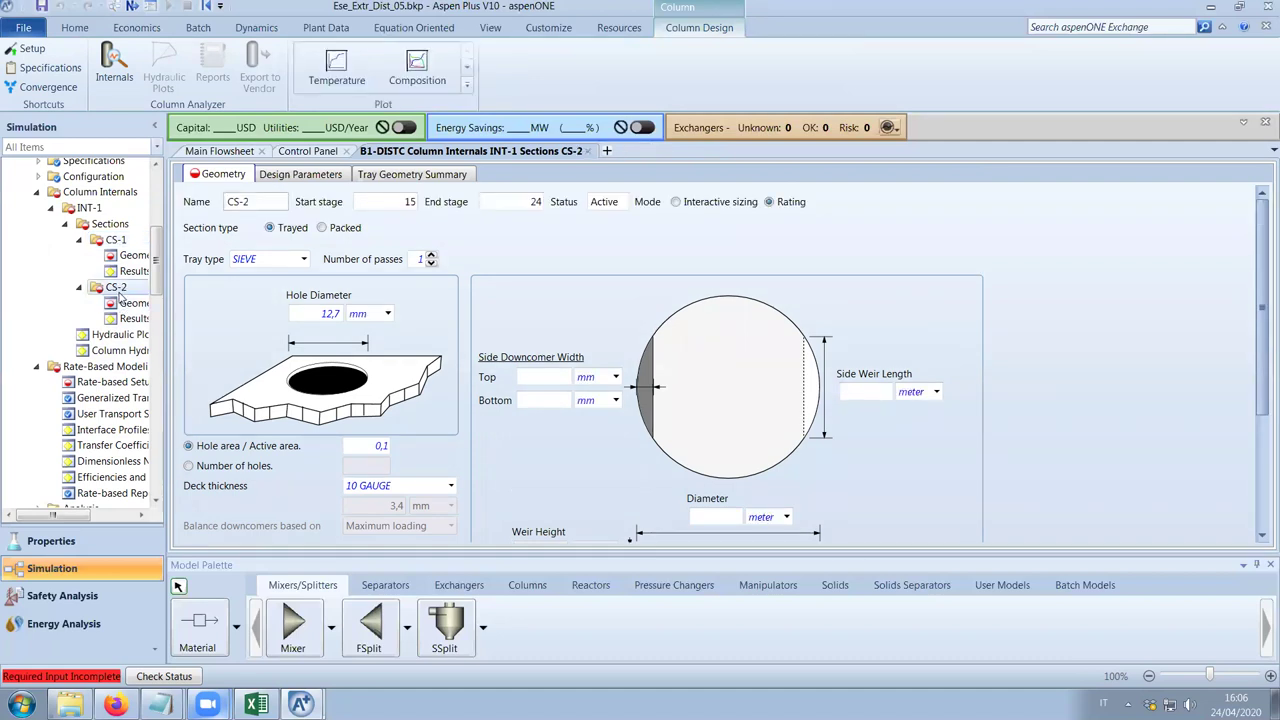
pyautogui.click(104, 207)
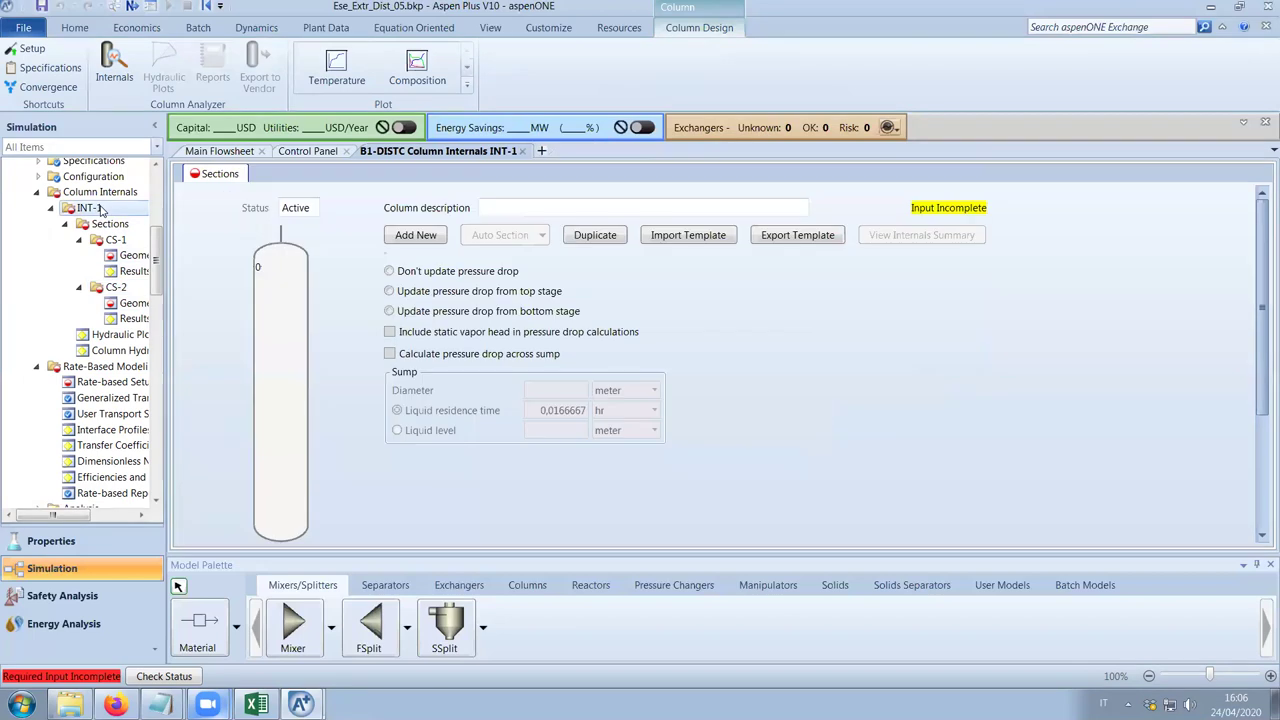
pyautogui.click(1068, 350)
pyautogui.write('2')
pyautogui.press('Return')
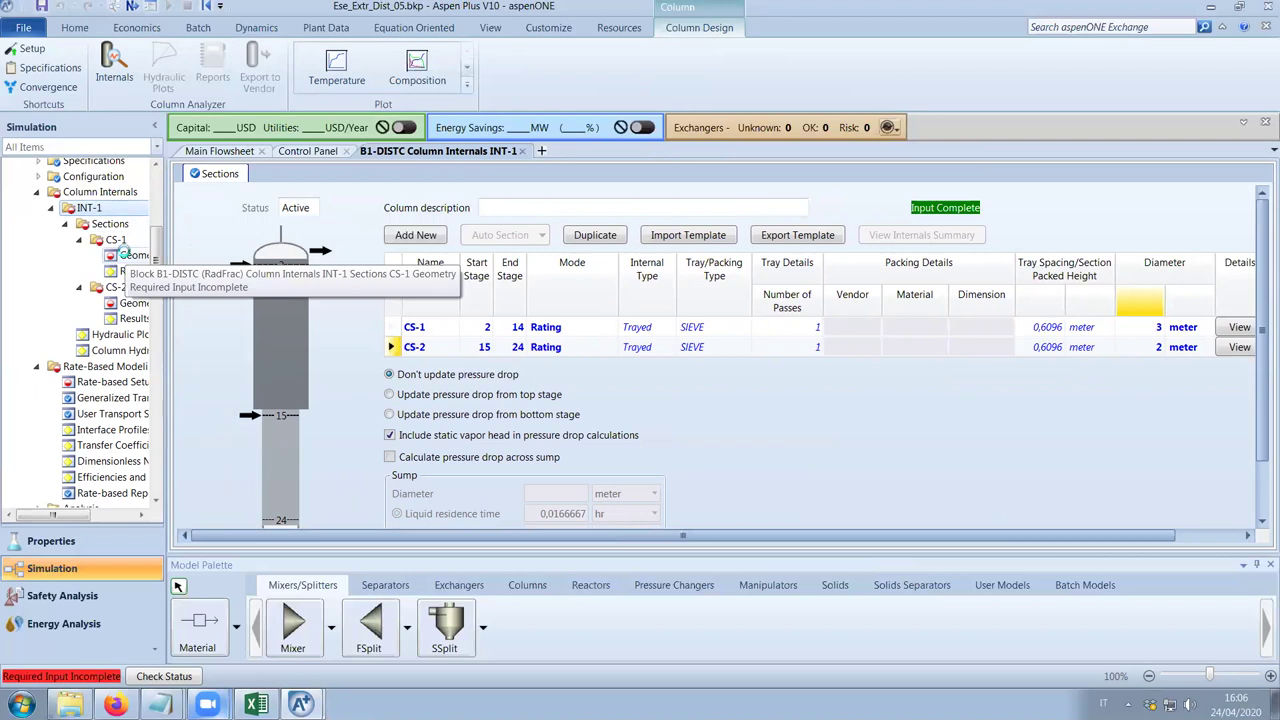
# Set the weir height and the downcomer clearance of section CS-1 to 50 mm each.
pyautogui.click(128, 255)
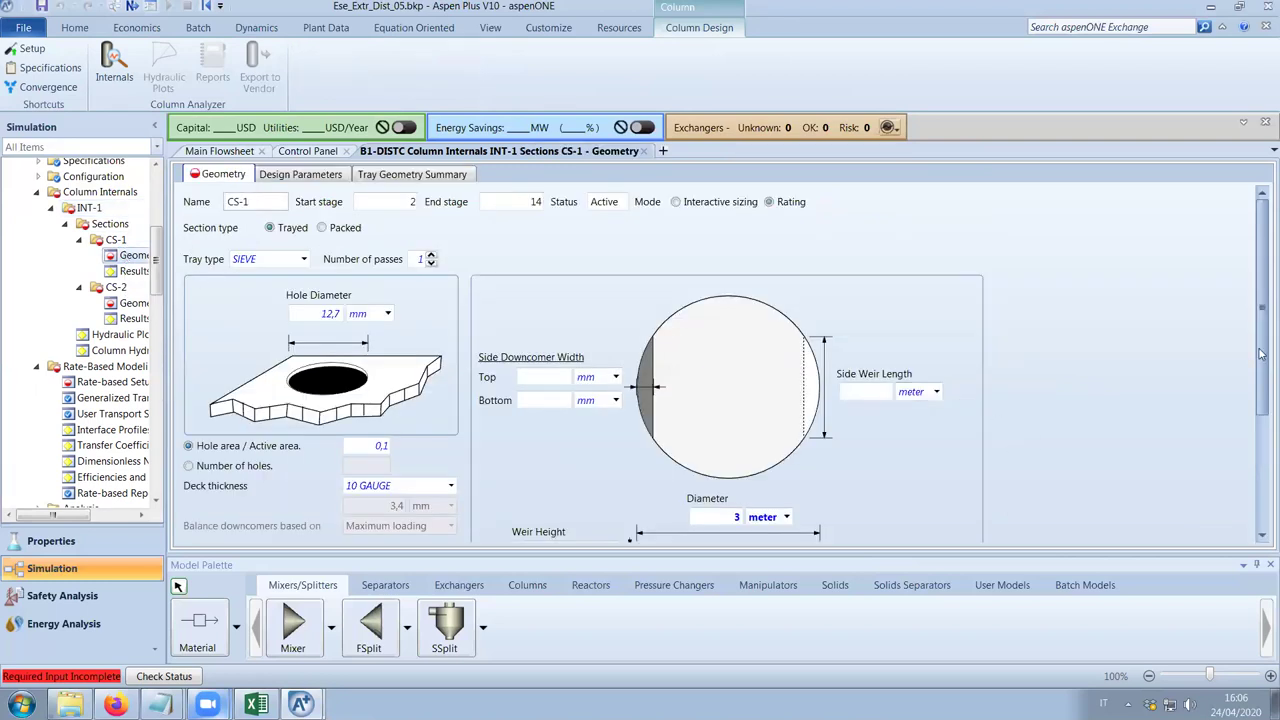
pyautogui.moveTo(1262, 354); pyautogui.dragTo(1261, 408)
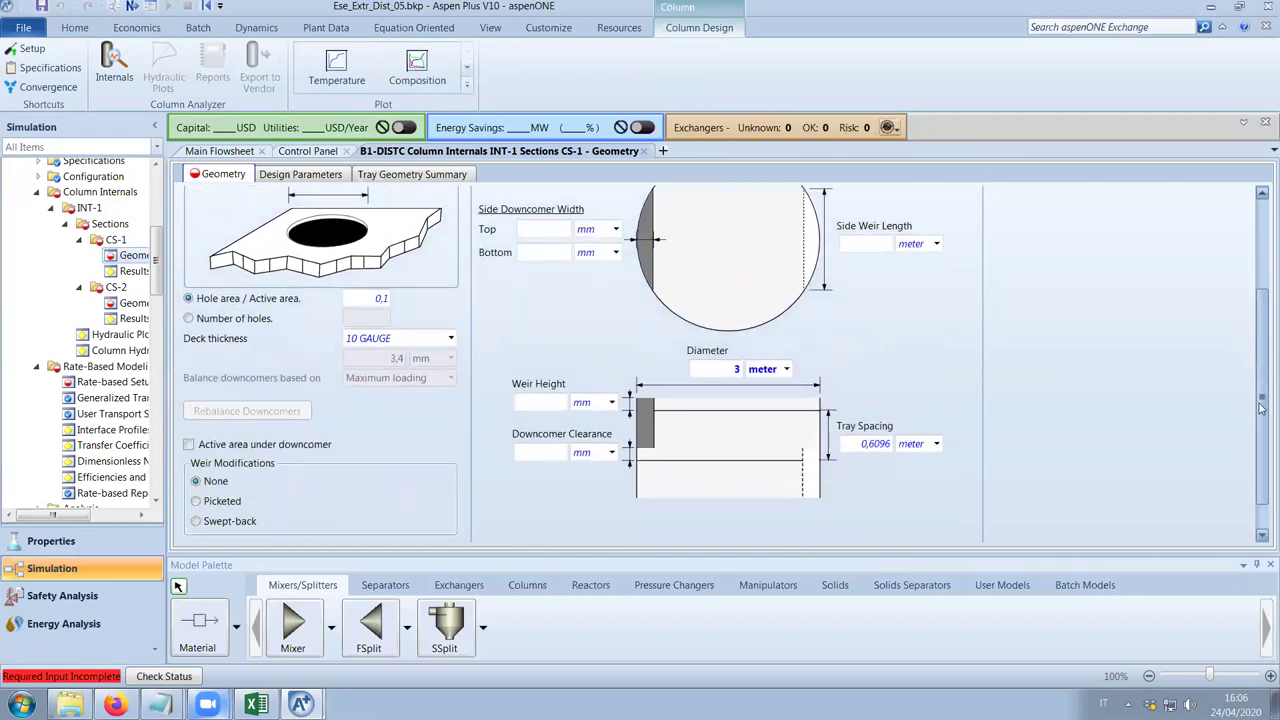
pyautogui.click(545, 408)
pyautogui.write('50')
pyautogui.press('Return')
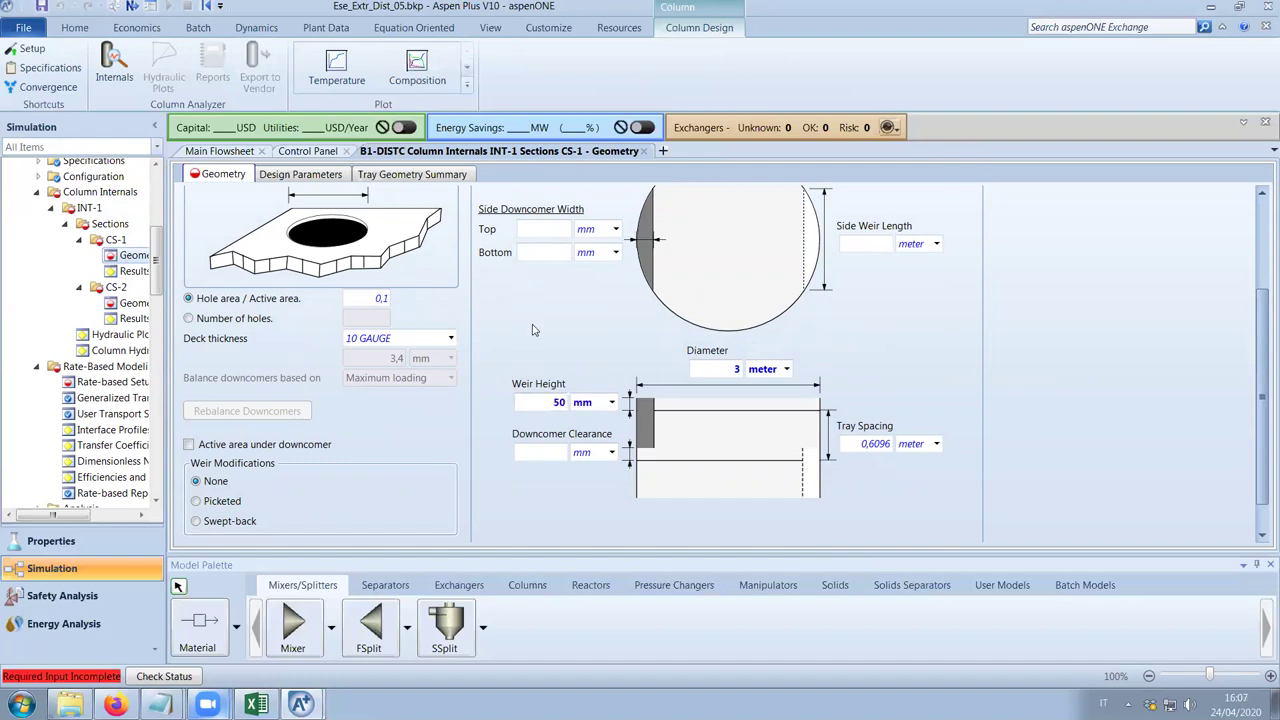
pyautogui.click(547, 459)
pyautogui.write('50')
pyautogui.press('Return')
# Check the completion status to find which input is still missing for section CS-1.
pyautogui.scroll(2, 604, 329)
pyautogui.click(131, 6)
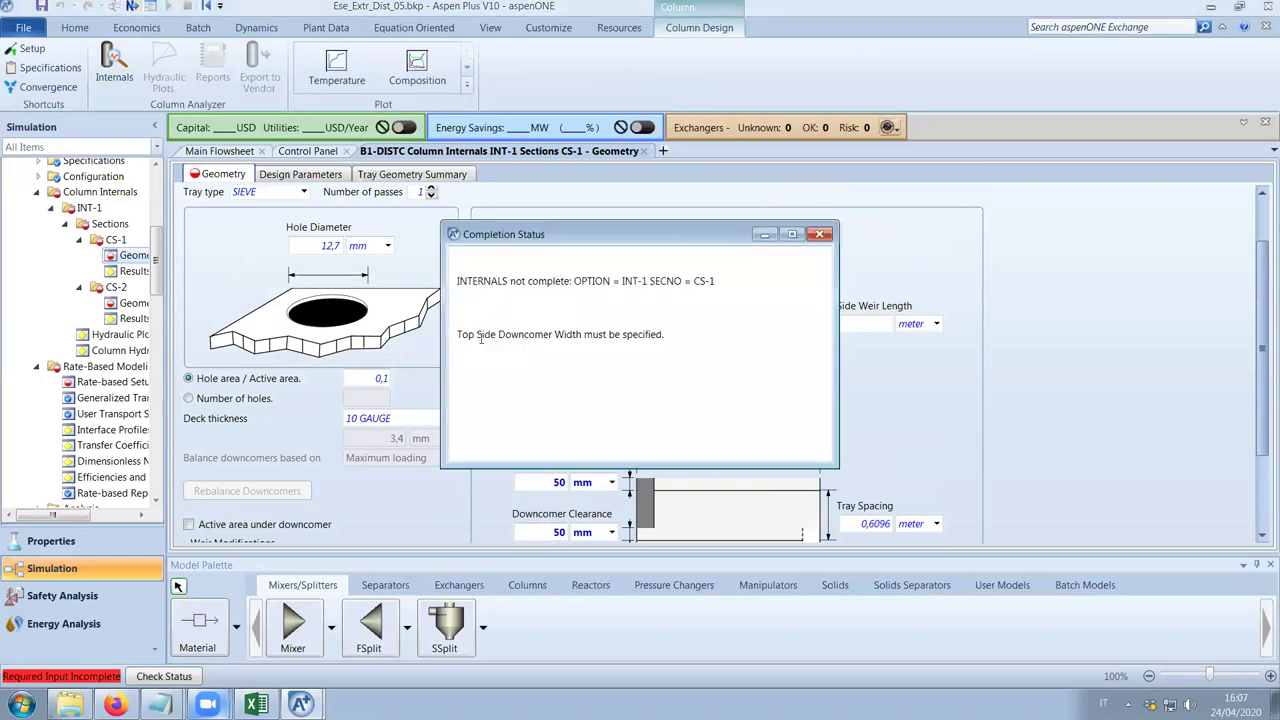
pyautogui.click(819, 234)
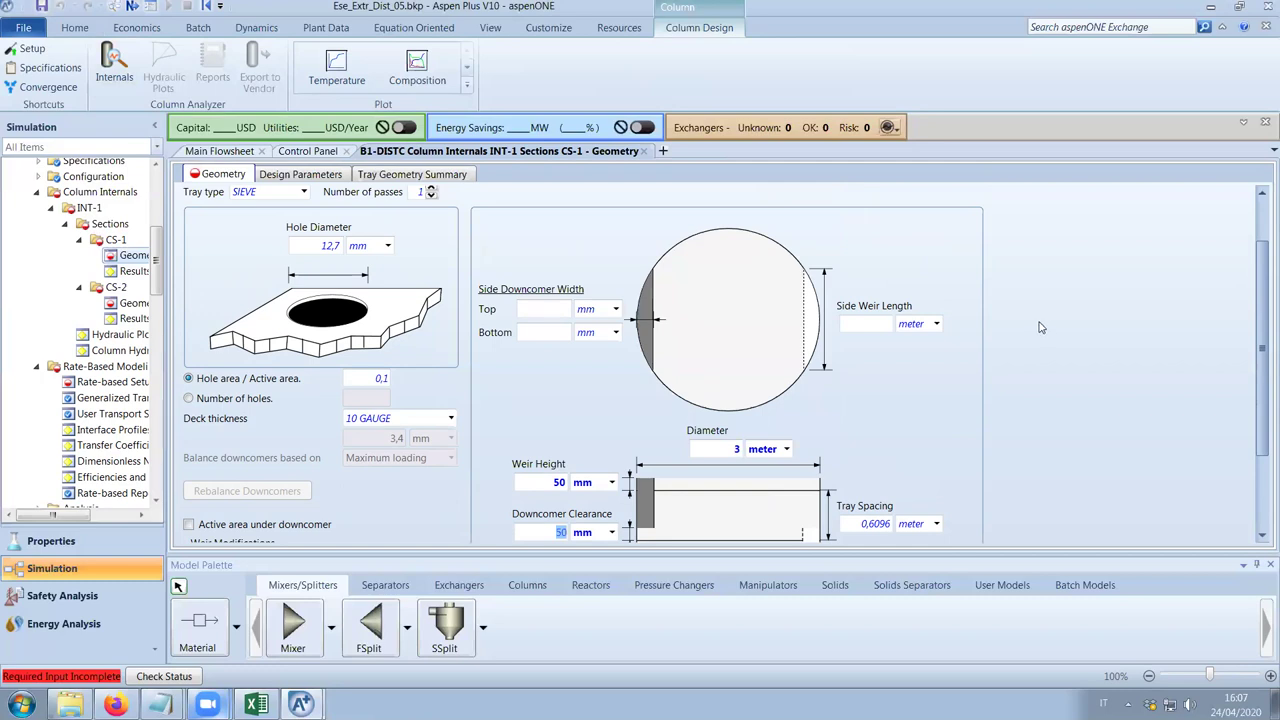
# Set the top and bottom side downcomer widths of section CS-1 to 50 mm.
pyautogui.scroll(-2, 1040, 327)
pyautogui.scroll(1, 1040, 327)
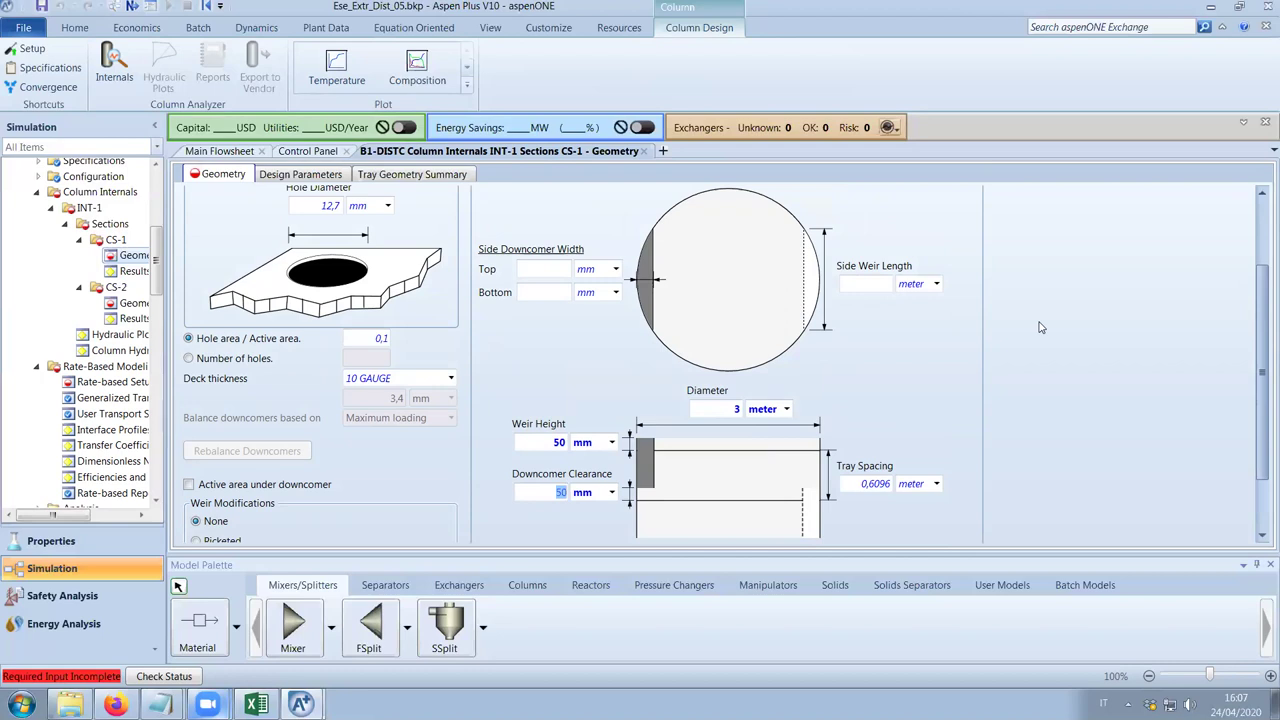
pyautogui.click(803, 350)
pyautogui.write('50')
pyautogui.press('Return')
pyautogui.click(557, 292)
pyautogui.write('50')
pyautogui.press('Return')
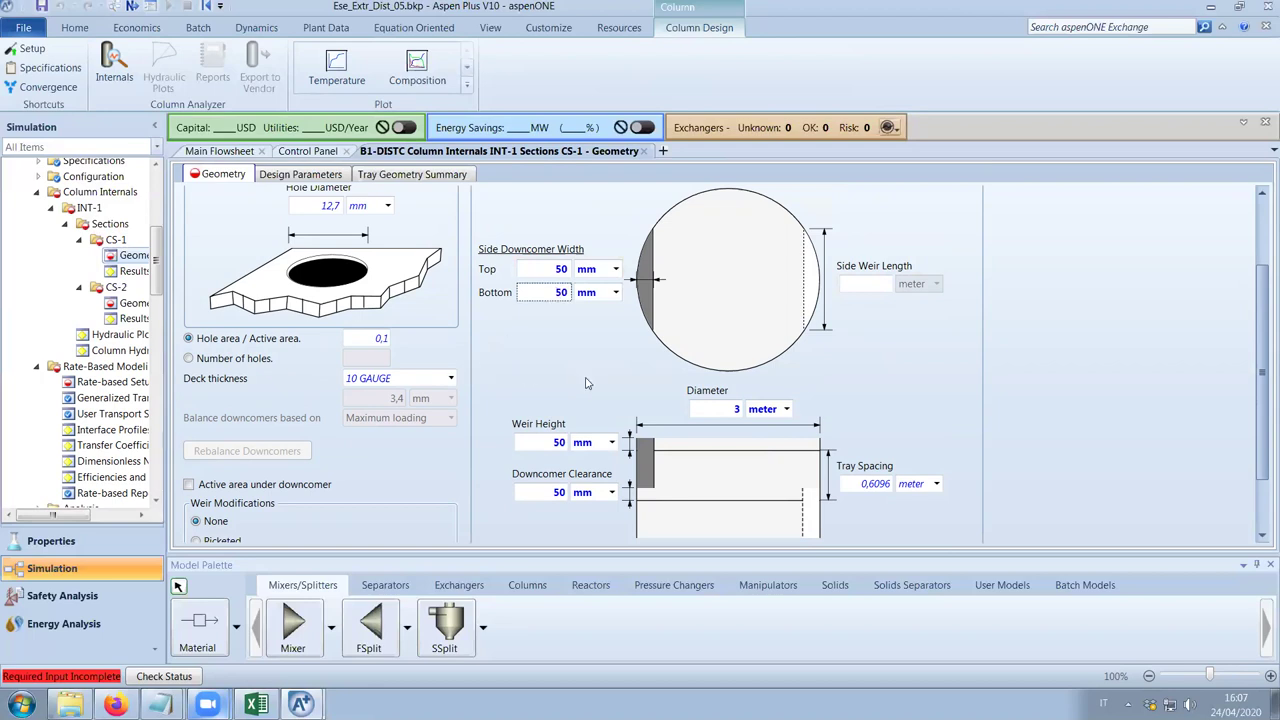
# Check the completion status again for the rule on CS-1's side downcomer width.
pyautogui.scroll(-2, 587, 383)
pyautogui.scroll(3, 587, 383)
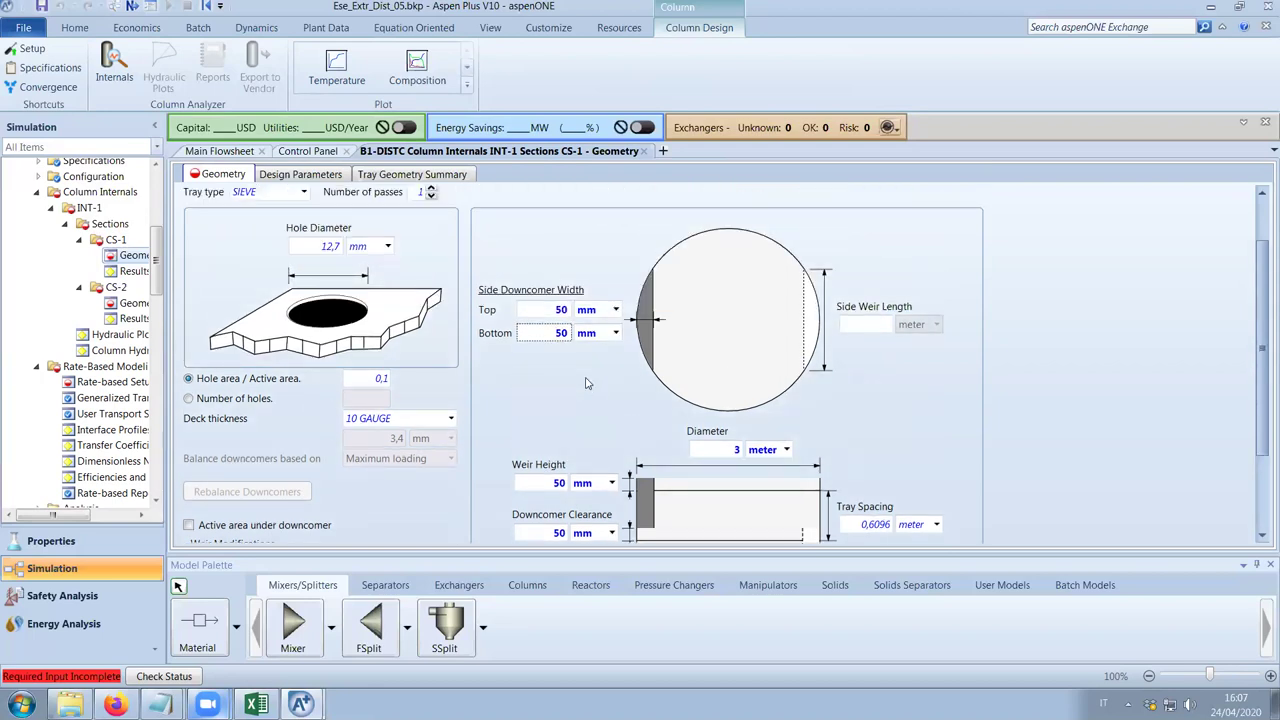
pyautogui.scroll(-2, 587, 383)
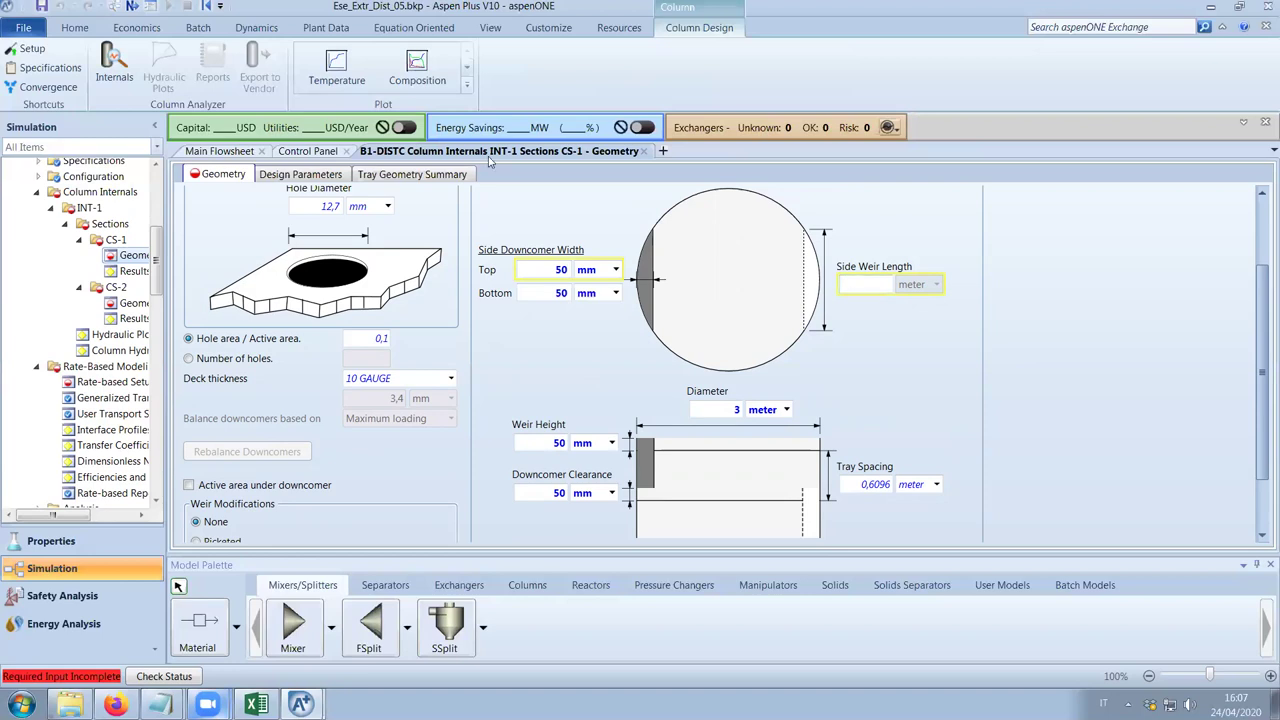
pyautogui.click(132, 6)
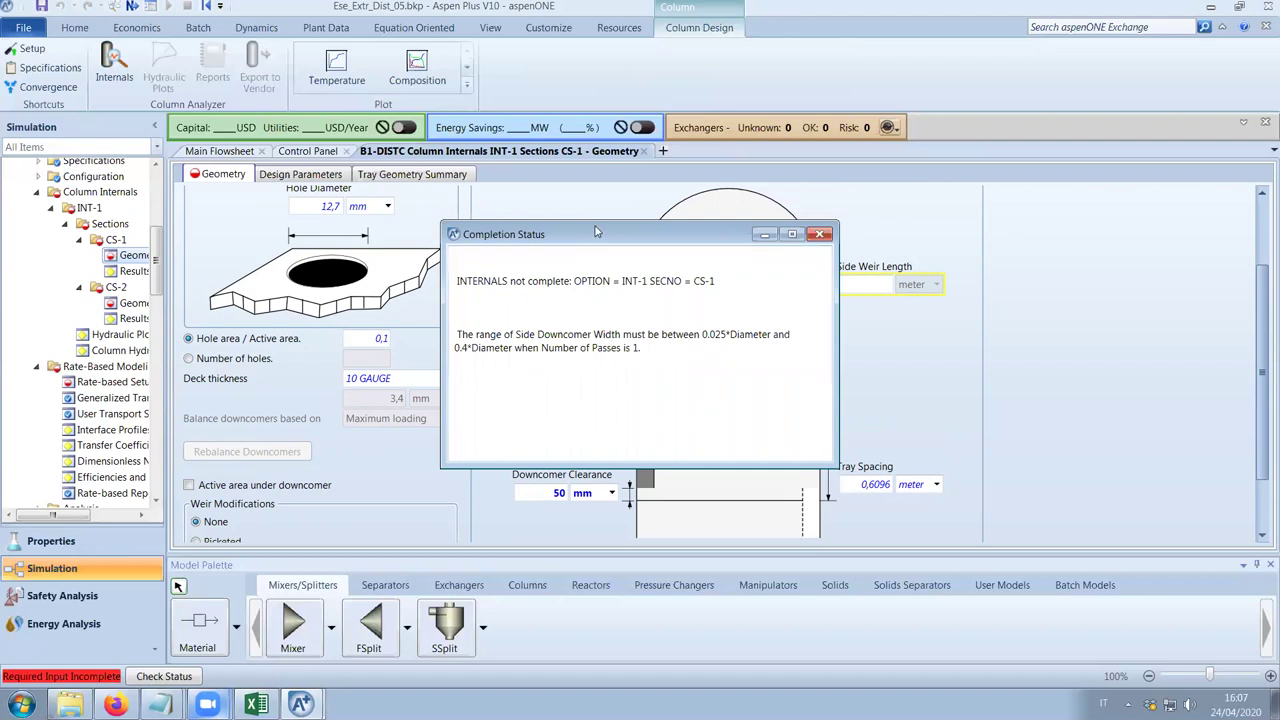
pyautogui.moveTo(595, 232); pyautogui.dragTo(780, 201)
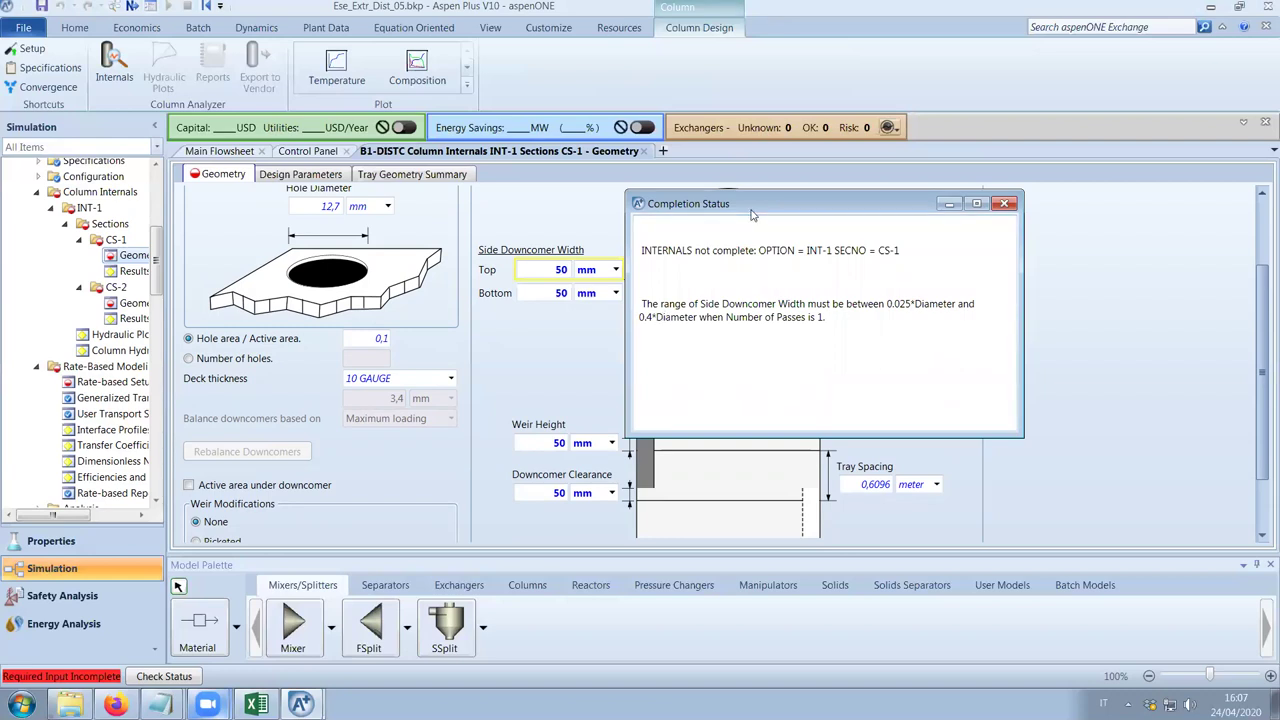
pyautogui.click(1005, 204)
# Set the top and bottom side downcomer widths of section CS-1 to 100 mm.
pyautogui.write('100')
pyautogui.click(556, 294)
pyautogui.write('100')
pyautogui.press('Return')
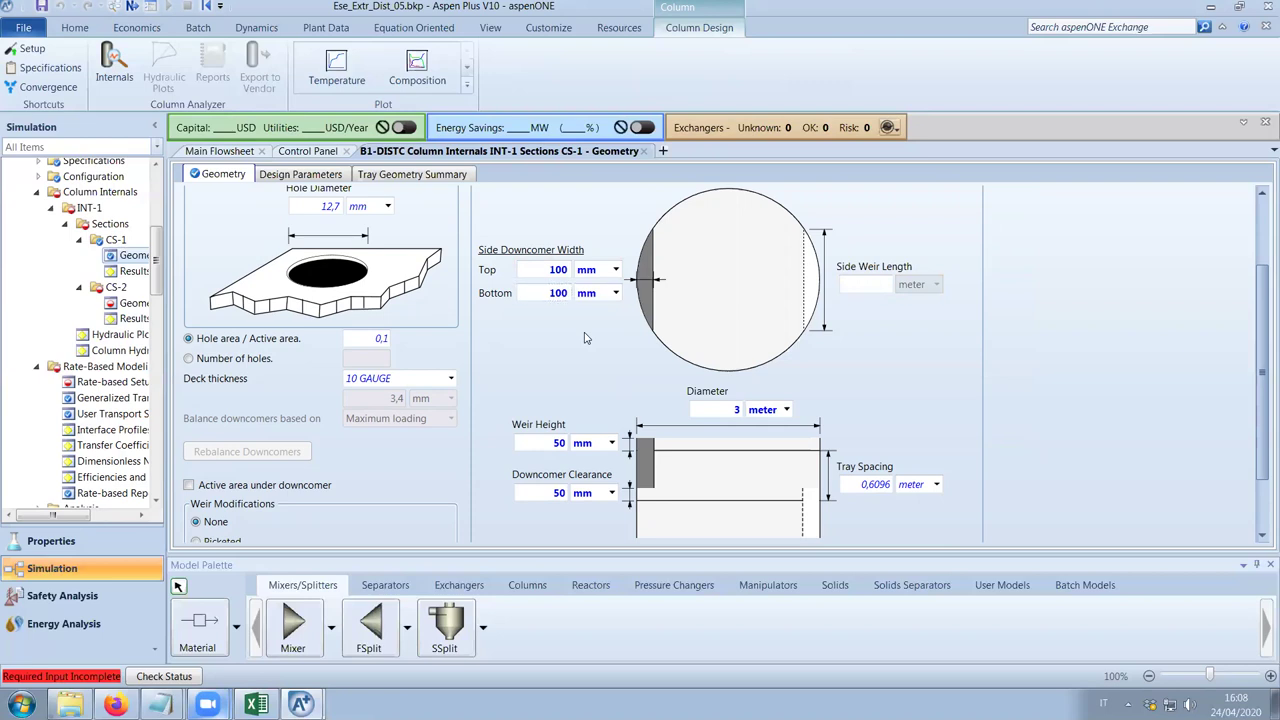
pyautogui.scroll(-1, 585, 338)
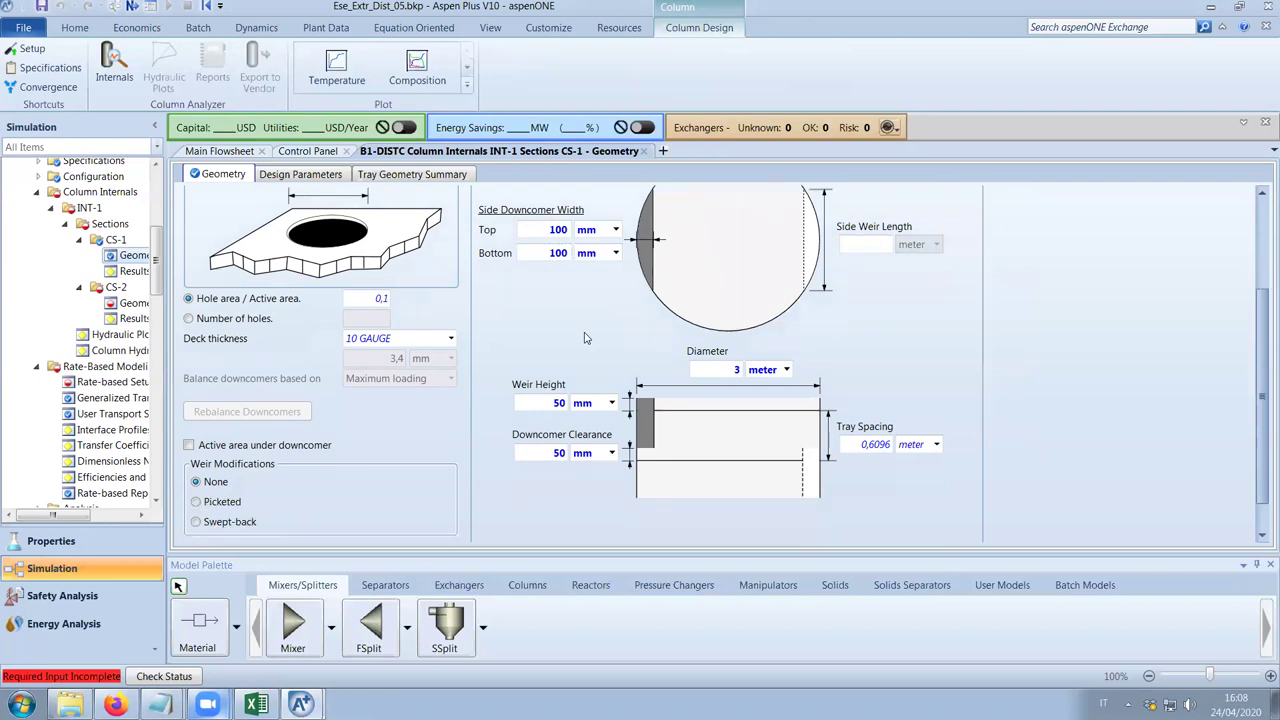
# Set the top and bottom side downcomer widths of section CS-2 to 80 mm.
pyautogui.click(120, 310)
pyautogui.scroll(-2, 490, 303)
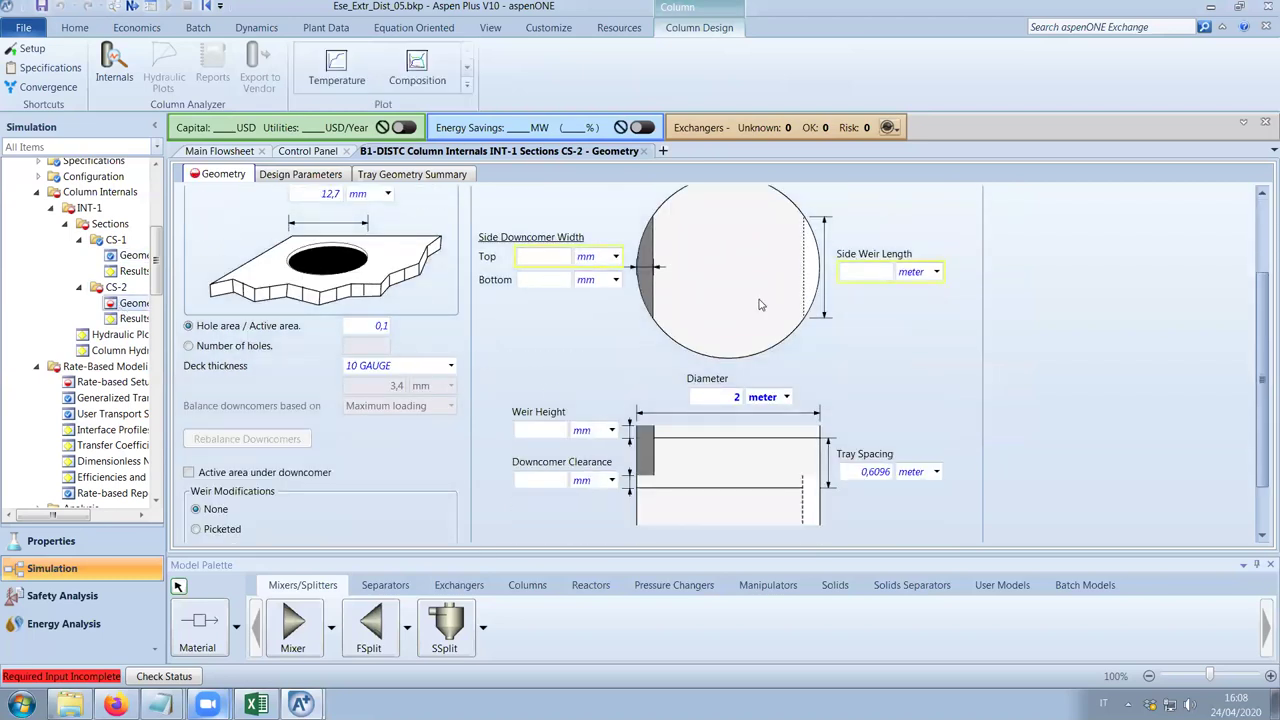
pyautogui.click(556, 257)
pyautogui.write('80')
pyautogui.click(543, 283)
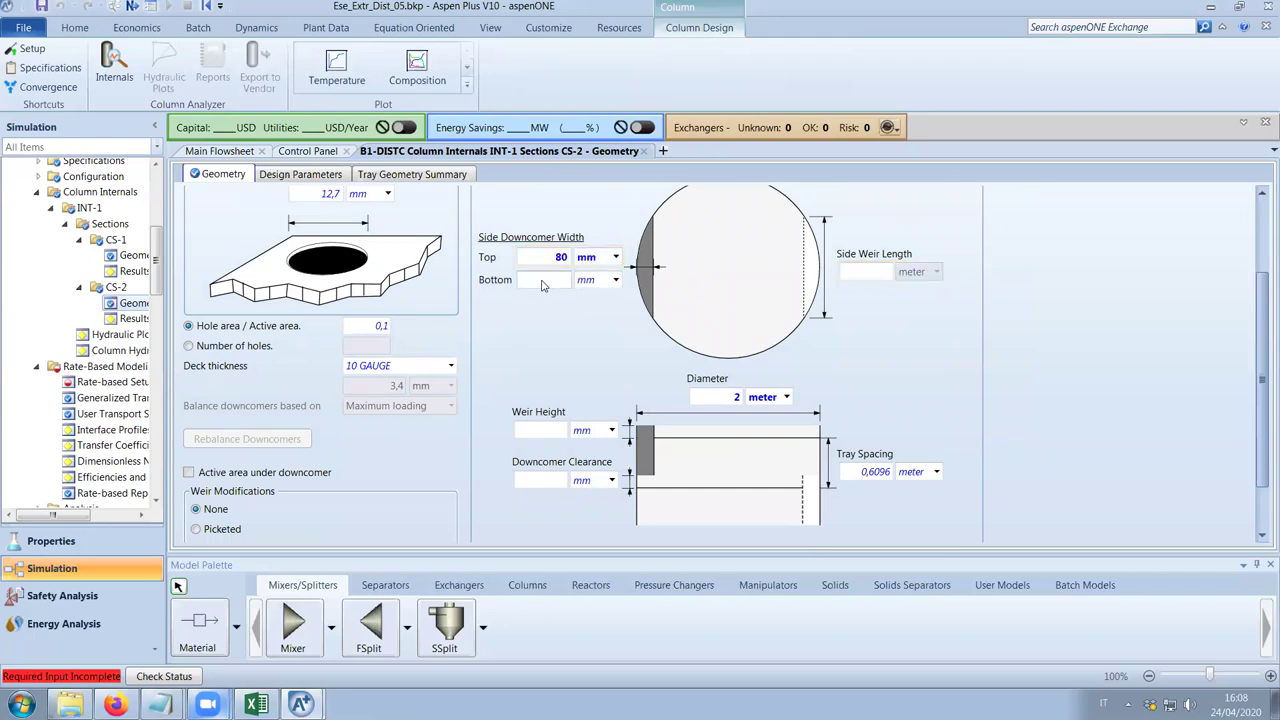
# Set the weir height and the downcomer clearance of section CS-2 to 50 mm each.
pyautogui.click(555, 438)
pyautogui.write('50')
pyautogui.click(565, 480)
pyautogui.write('50')
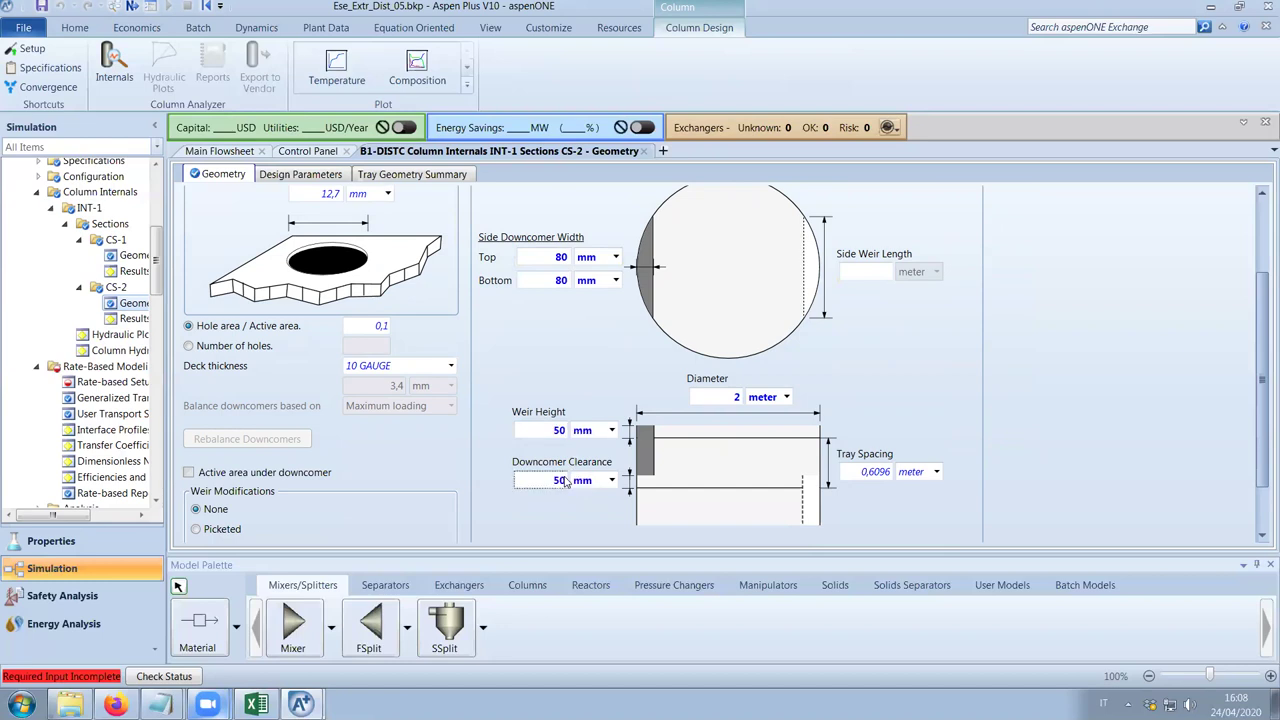
pyautogui.scroll(3, 565, 366)
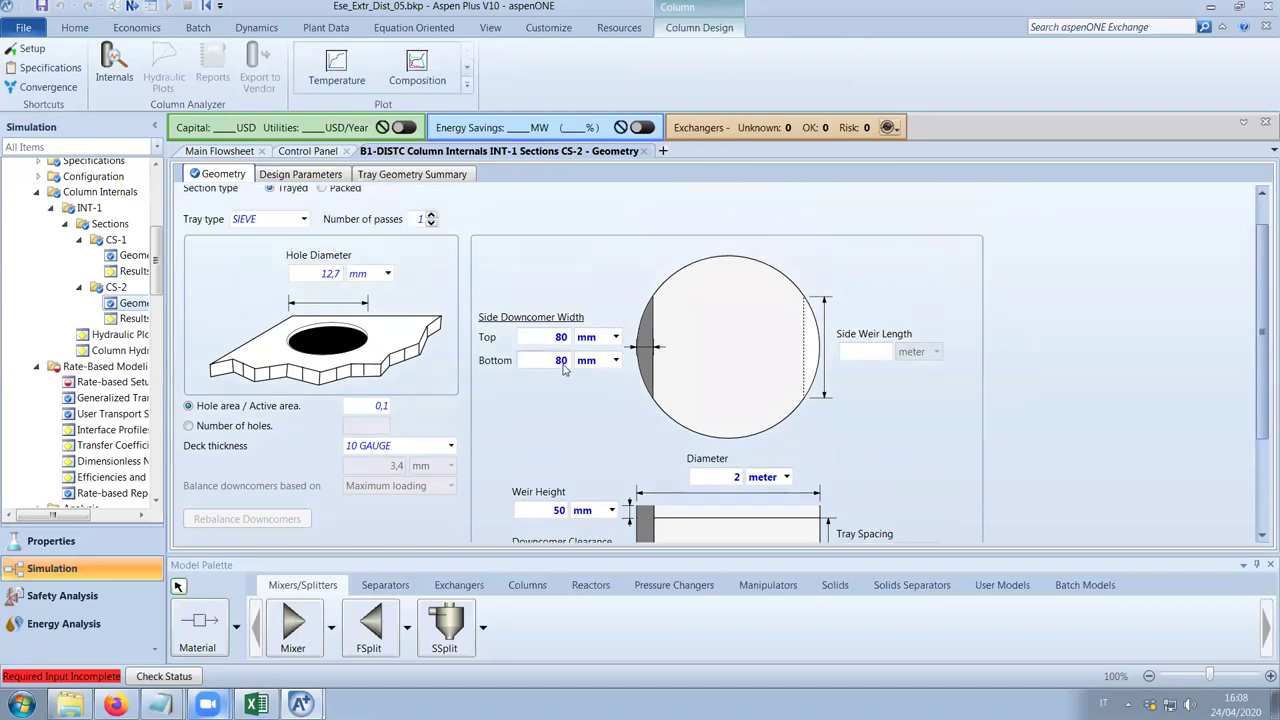
pyautogui.scroll(-1, 565, 372)
# Enable rate-based calculation for sections CS-1 and CS-2 in B1-DISTC's rate-based setup.
pyautogui.click(84, 384)
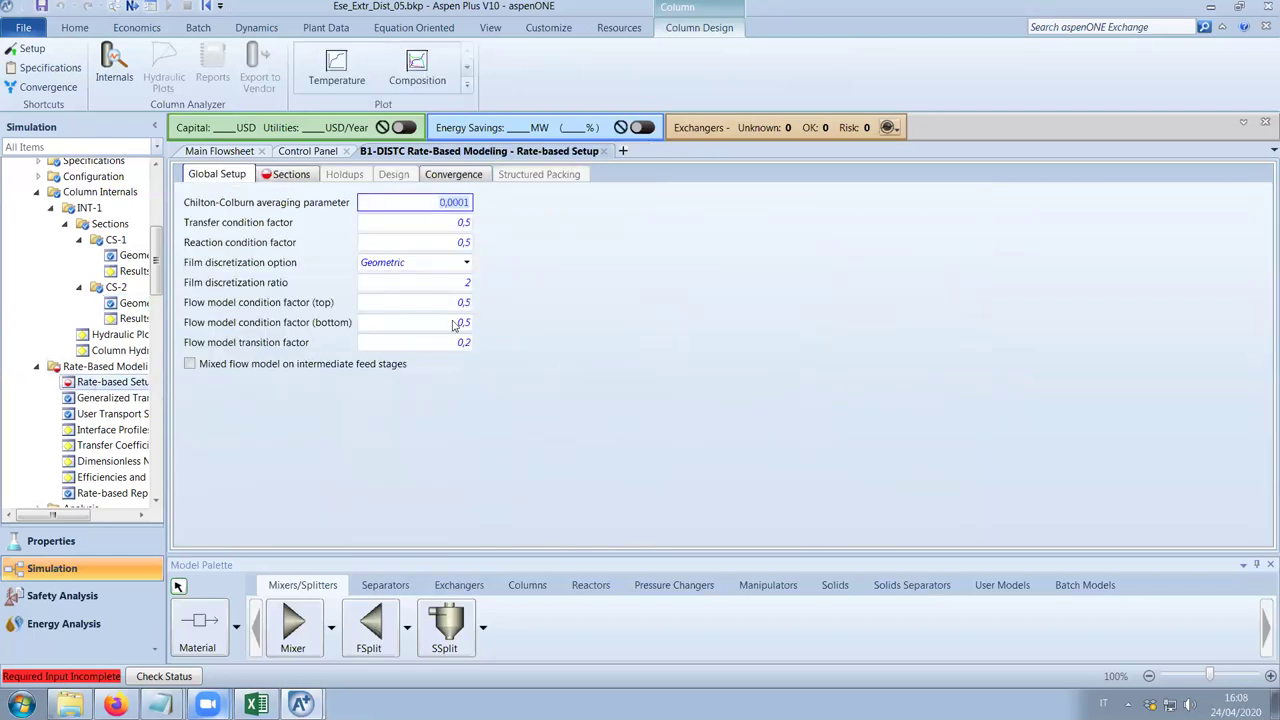
pyautogui.click(298, 176)
pyautogui.click(545, 371)
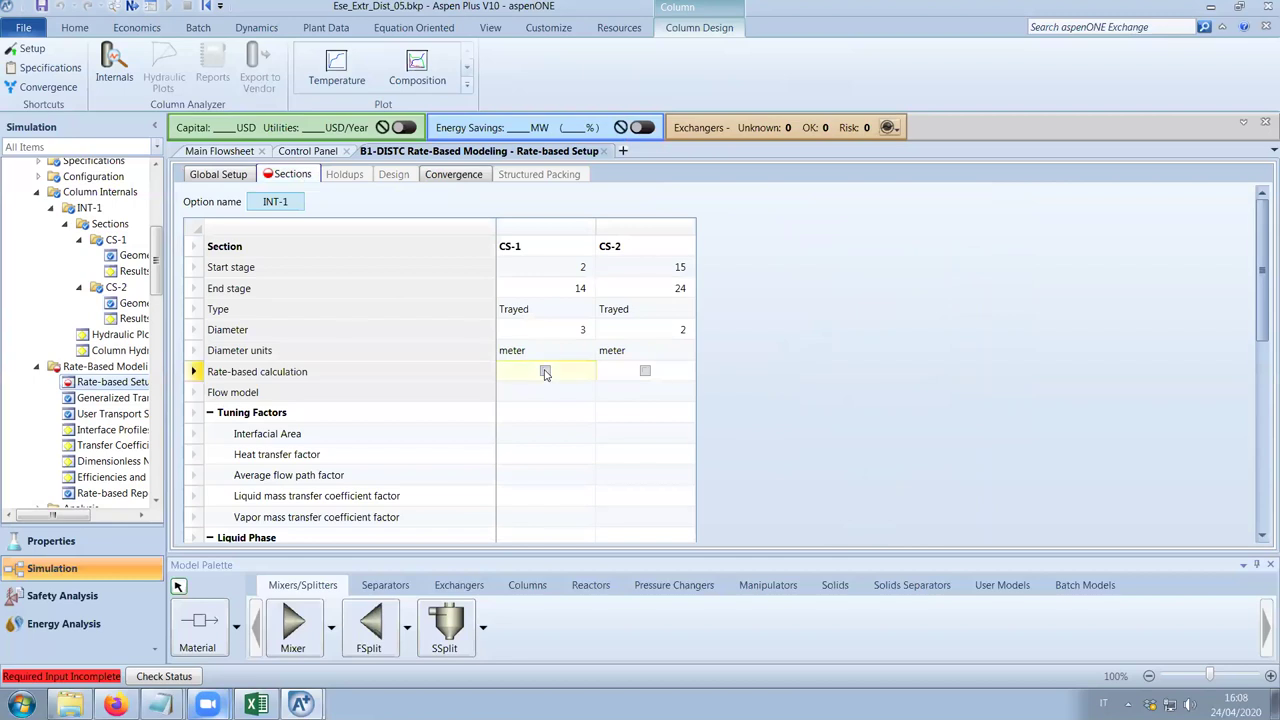
pyautogui.click(645, 371)
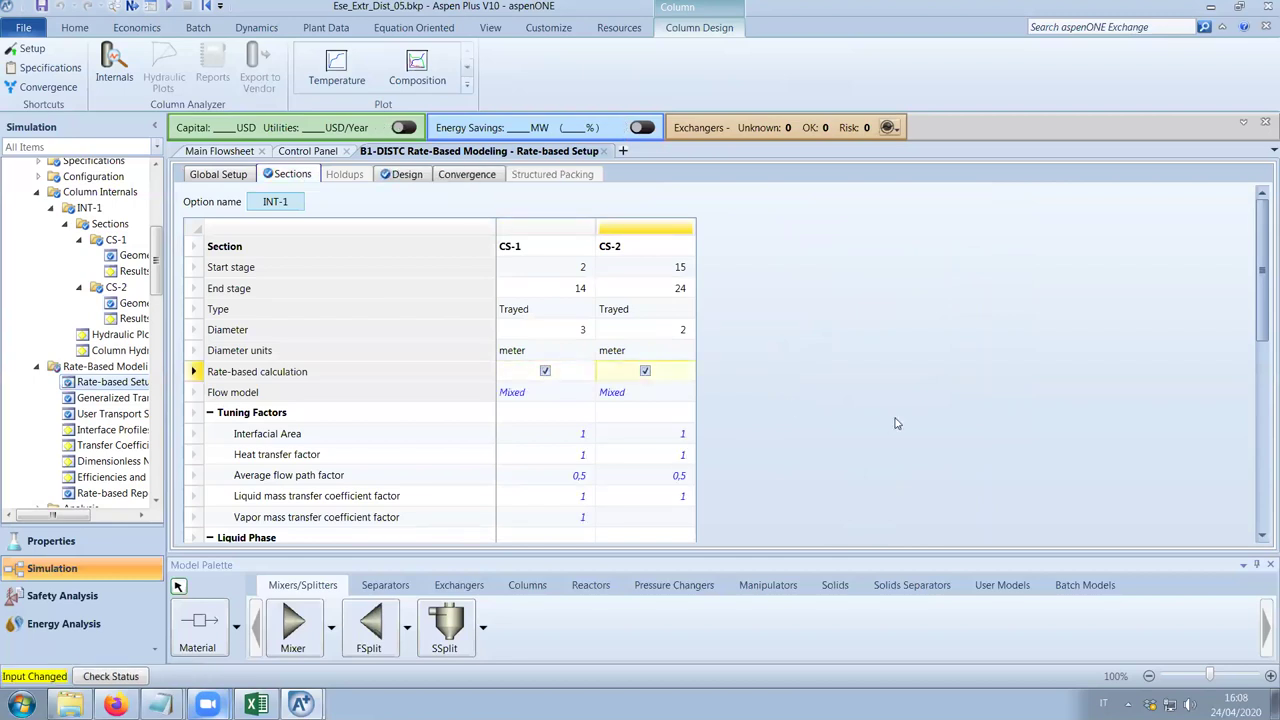
# Examine the mass transfer coefficient methods available for sections CS-1 and CS-2.
pyautogui.scroll(-2, 896, 423)
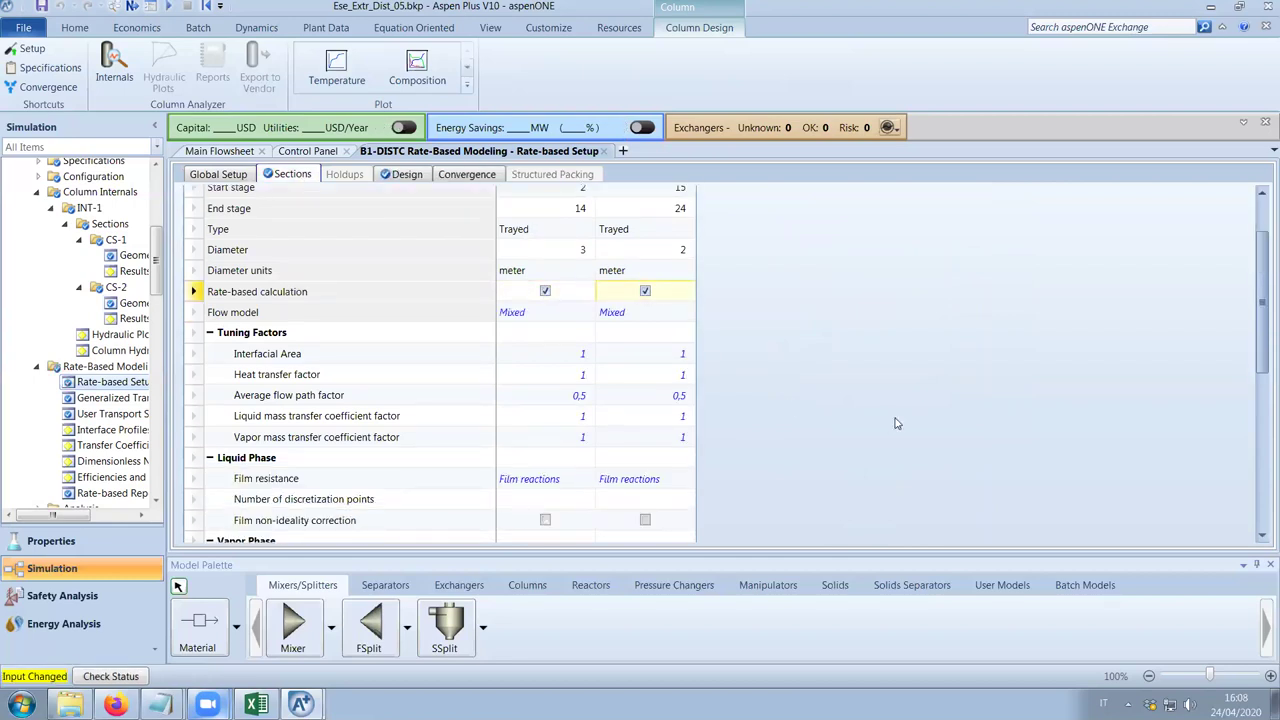
pyautogui.scroll(-1, 896, 423)
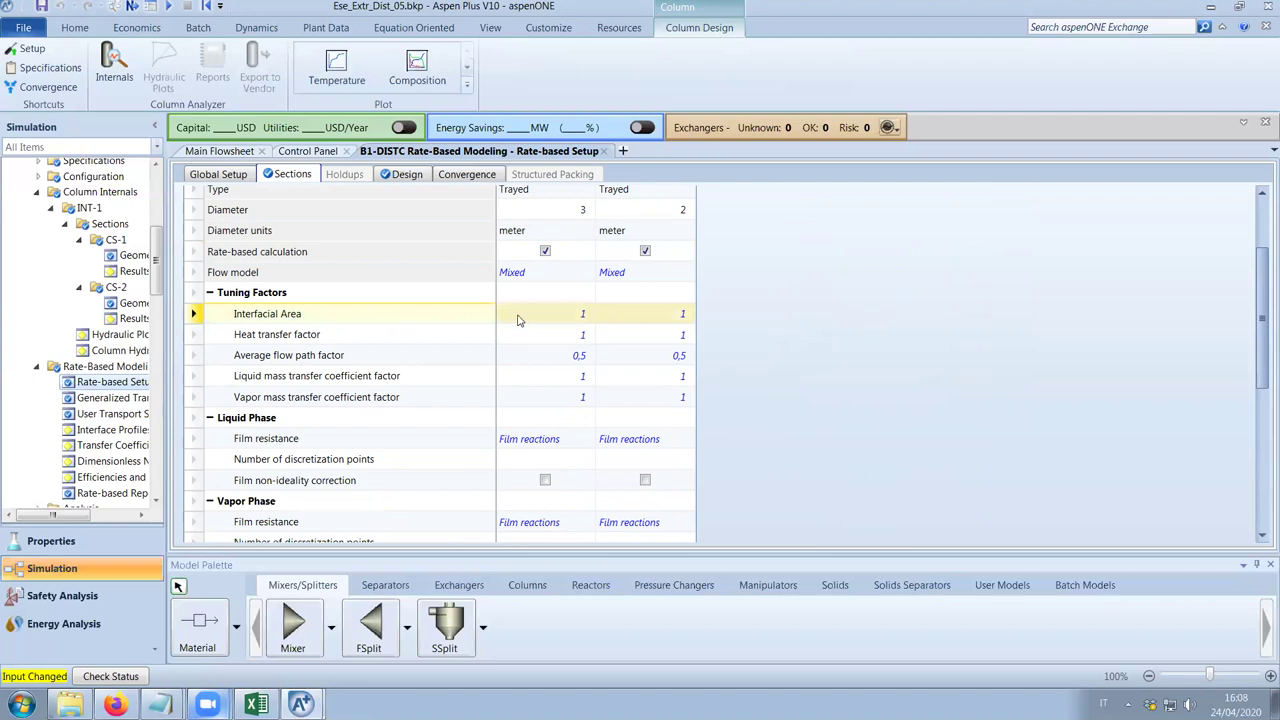
pyautogui.scroll(-6, 720, 380)
pyautogui.scroll(-3, 739, 406)
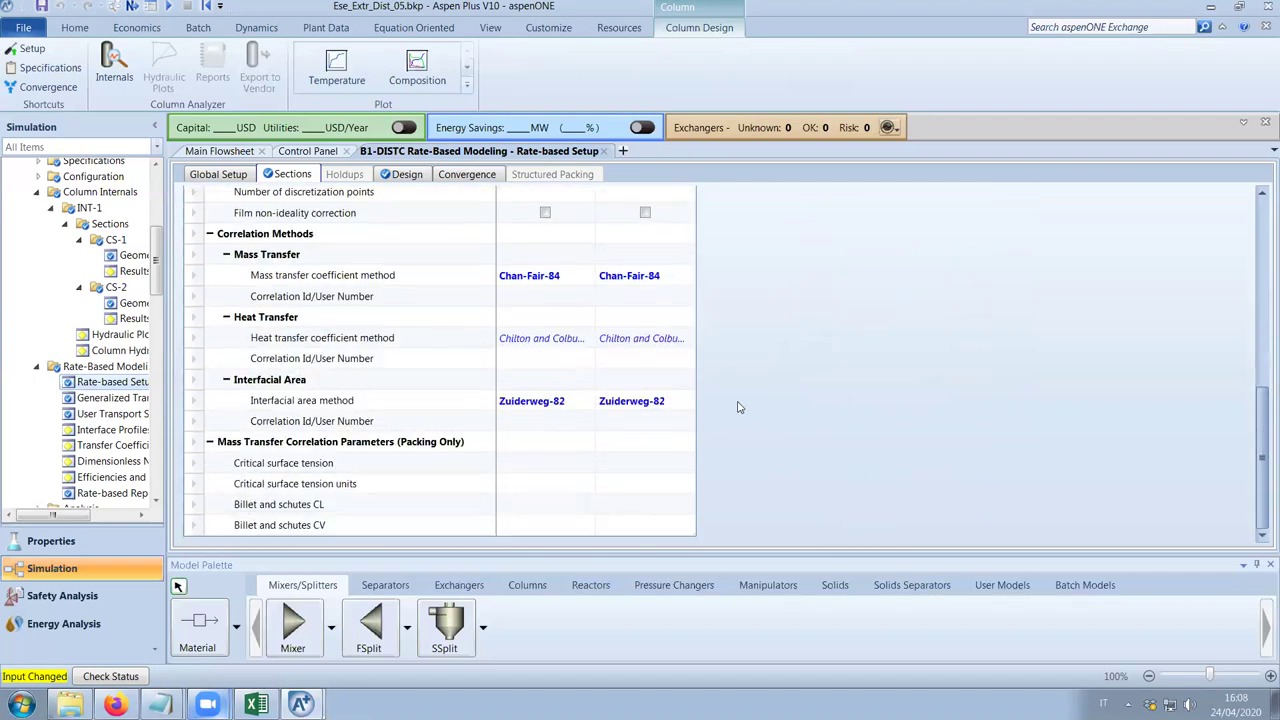
pyautogui.click(580, 280)
pyautogui.click(587, 276)
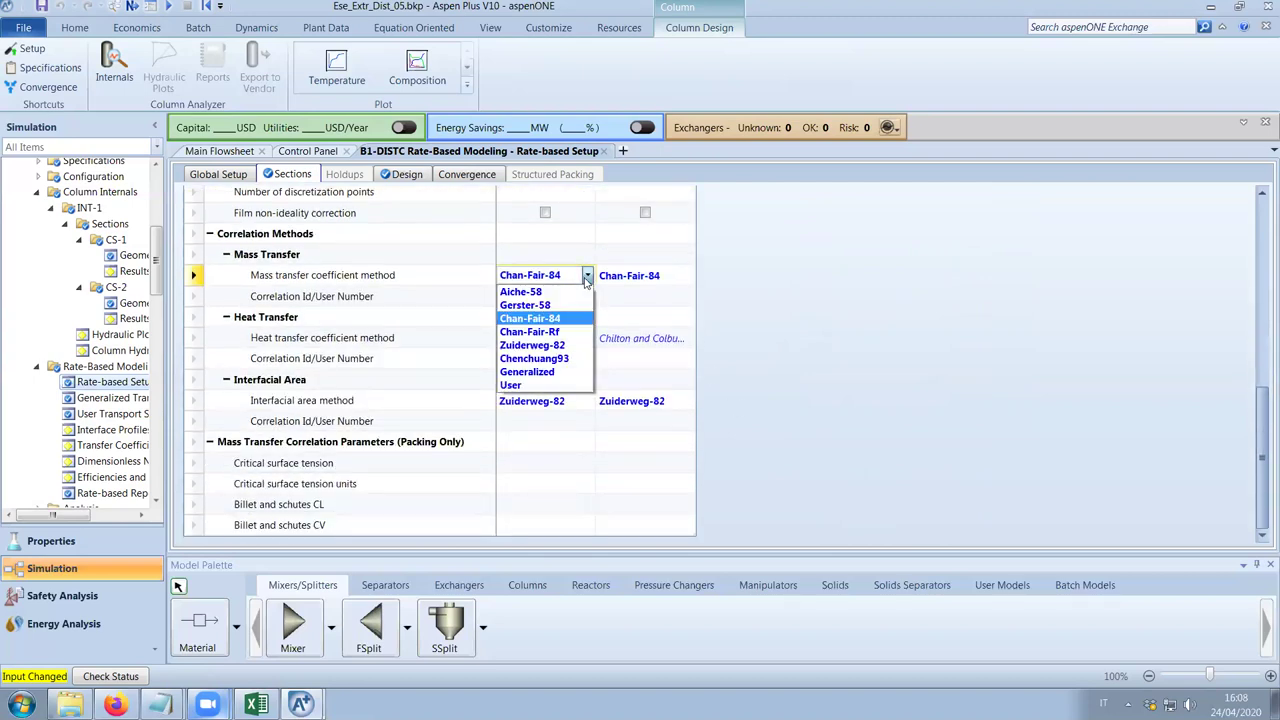
pyautogui.click(587, 276)
pyautogui.click(665, 279)
pyautogui.click(688, 276)
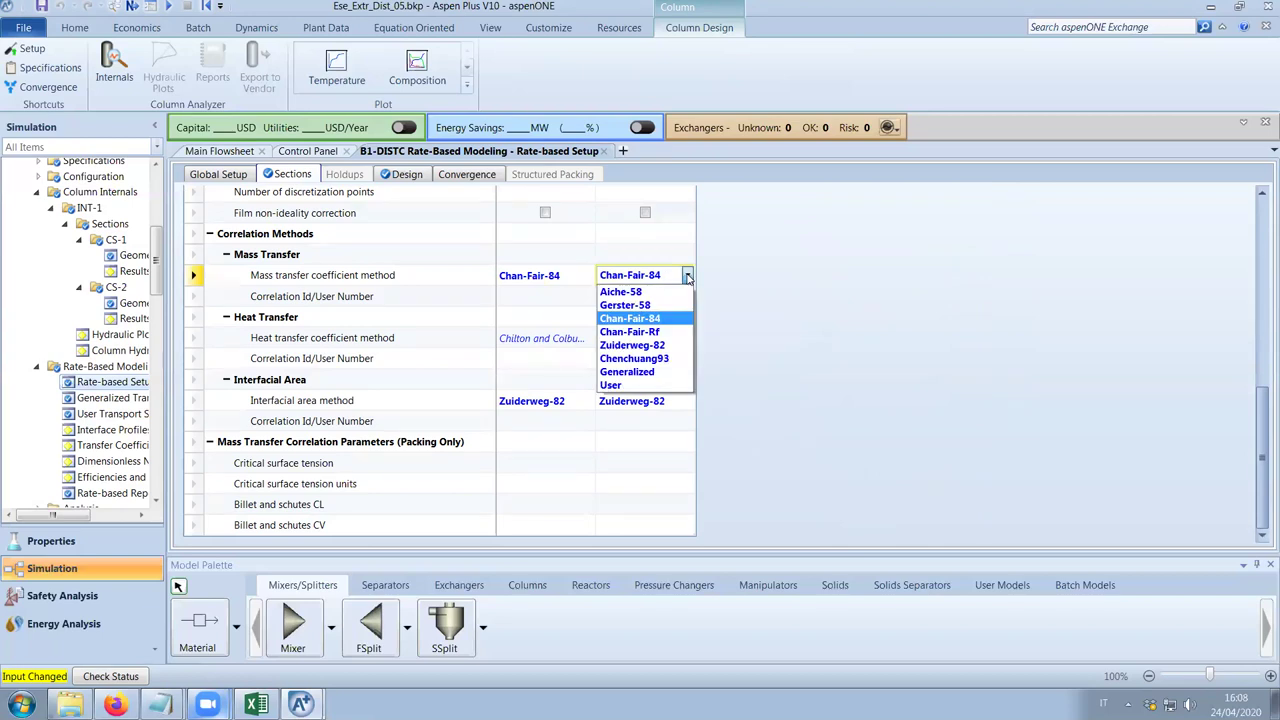
pyautogui.click(688, 276)
# Examine the interfacial area methods available for sections CS-2 and CS-1.
pyautogui.click(635, 401)
pyautogui.click(688, 400)
pyautogui.click(613, 412)
pyautogui.click(583, 405)
pyautogui.click(588, 400)
pyautogui.click(540, 410)
pyautogui.scroll(3, 798, 420)
pyautogui.scroll(6, 798, 420)
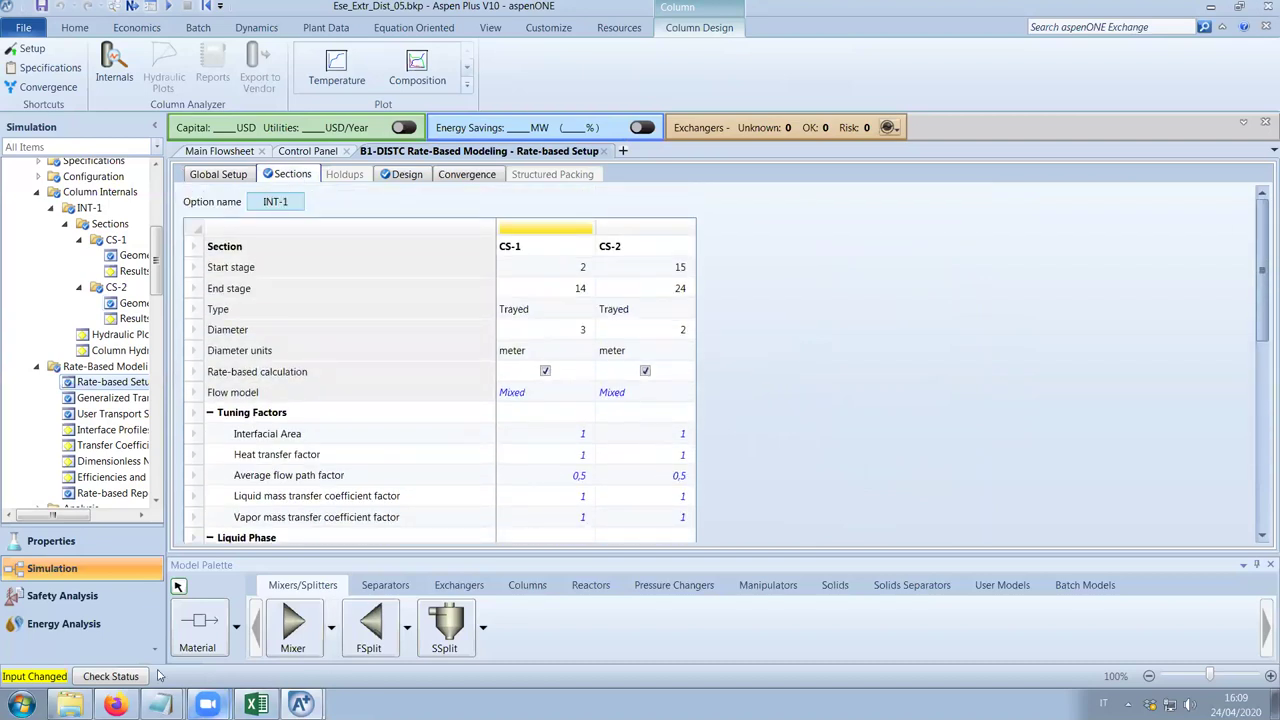
# Review the tuning factors, film settings and correlation methods of both rate-based sections, including CS-1's mass transfer options.
pyautogui.scroll(-1, 949, 423)
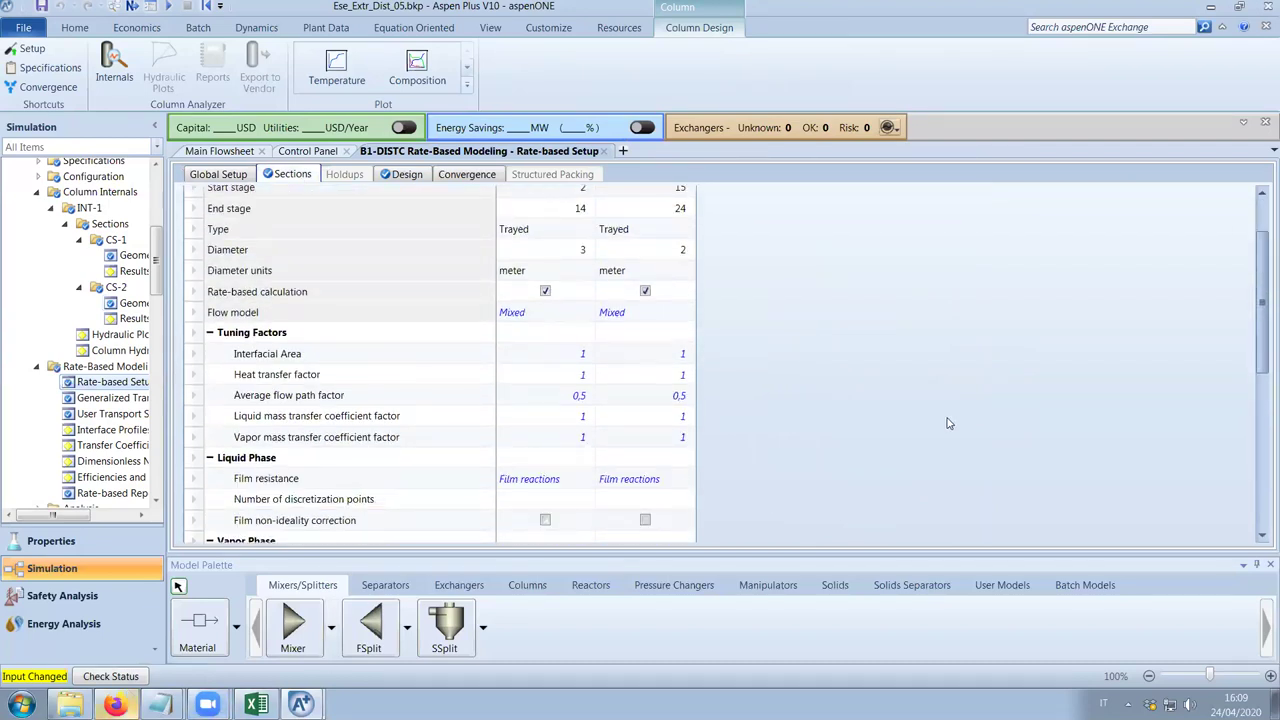
pyautogui.scroll(-4, 949, 423)
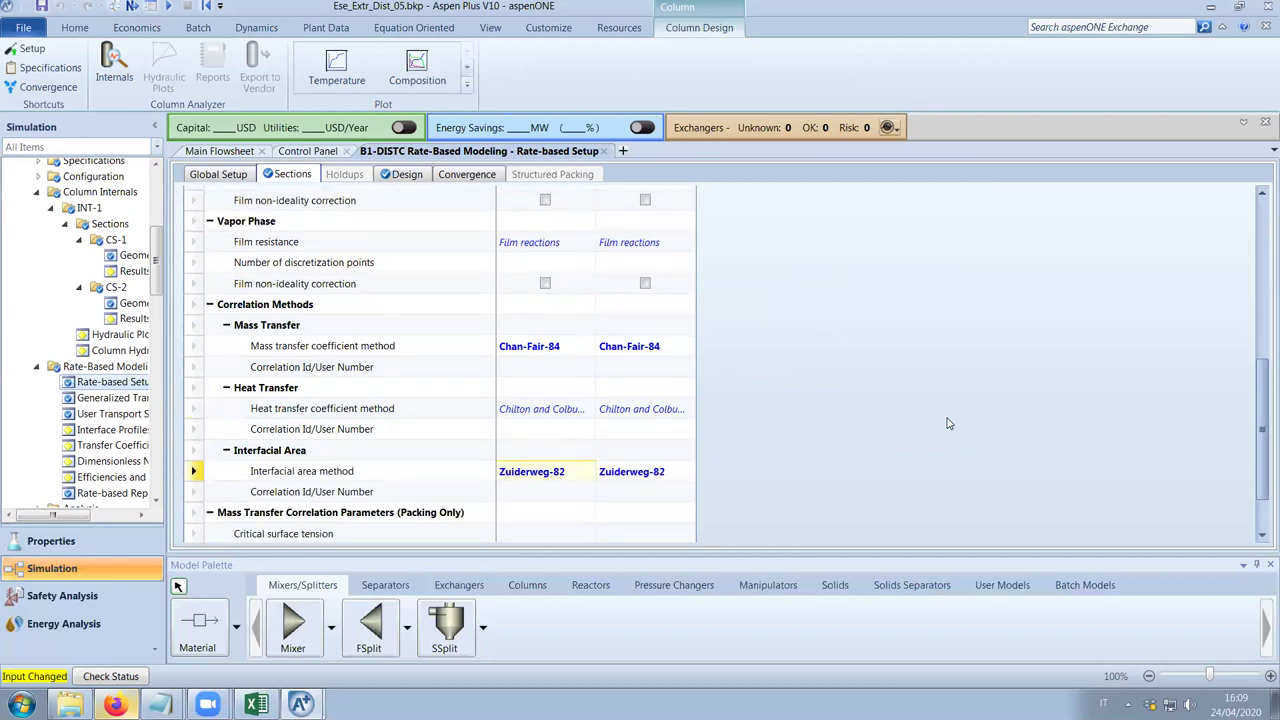
pyautogui.scroll(3, 732, 450)
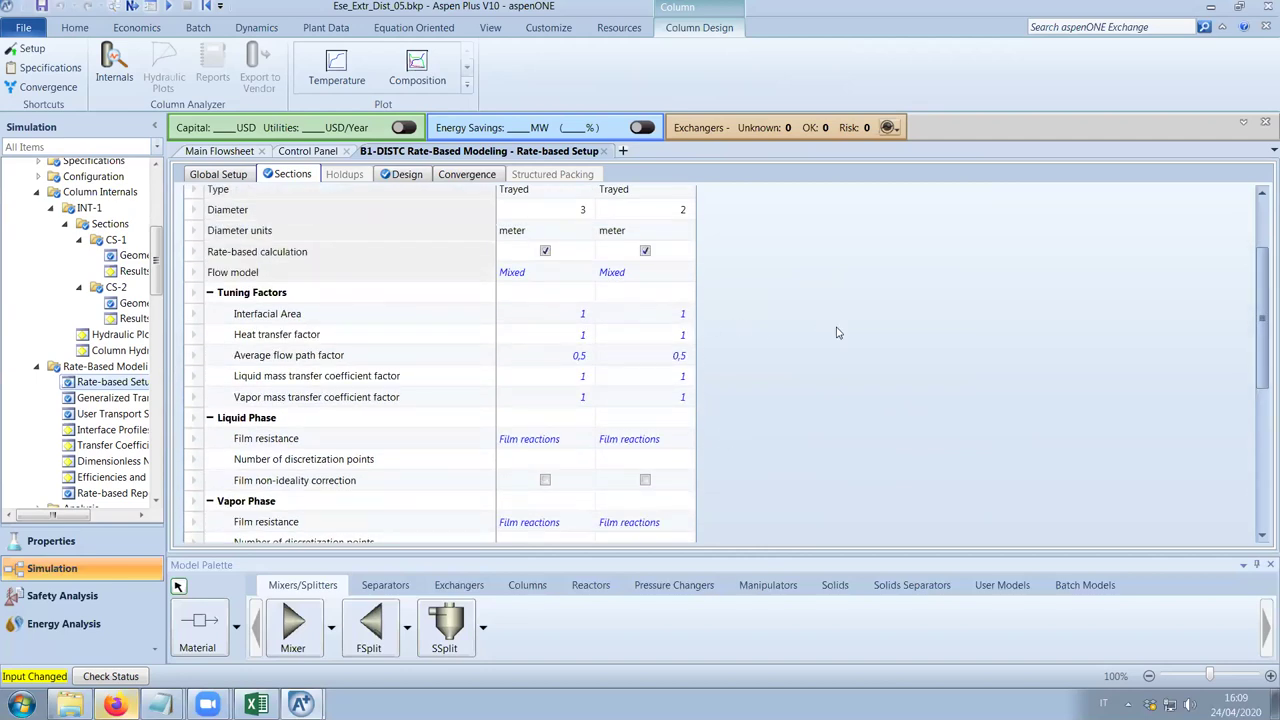
pyautogui.scroll(-4, 836, 345)
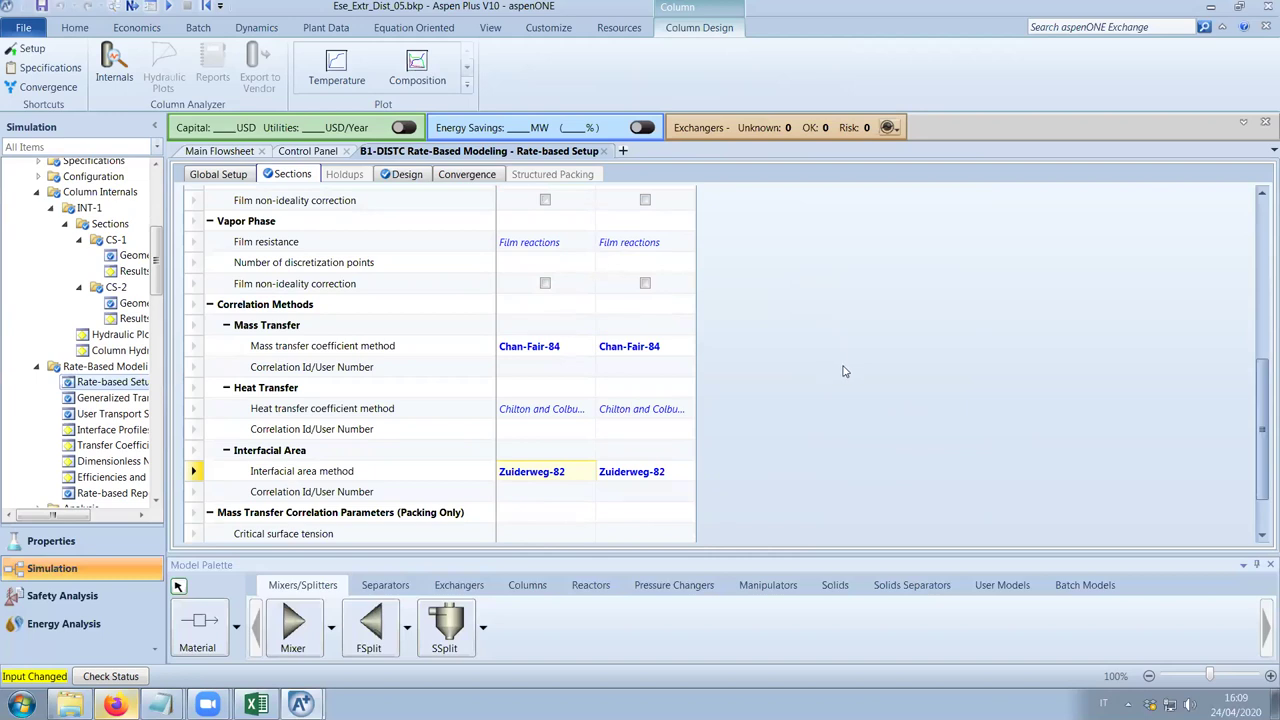
pyautogui.click(580, 346)
pyautogui.click(588, 345)
pyautogui.click(588, 345)
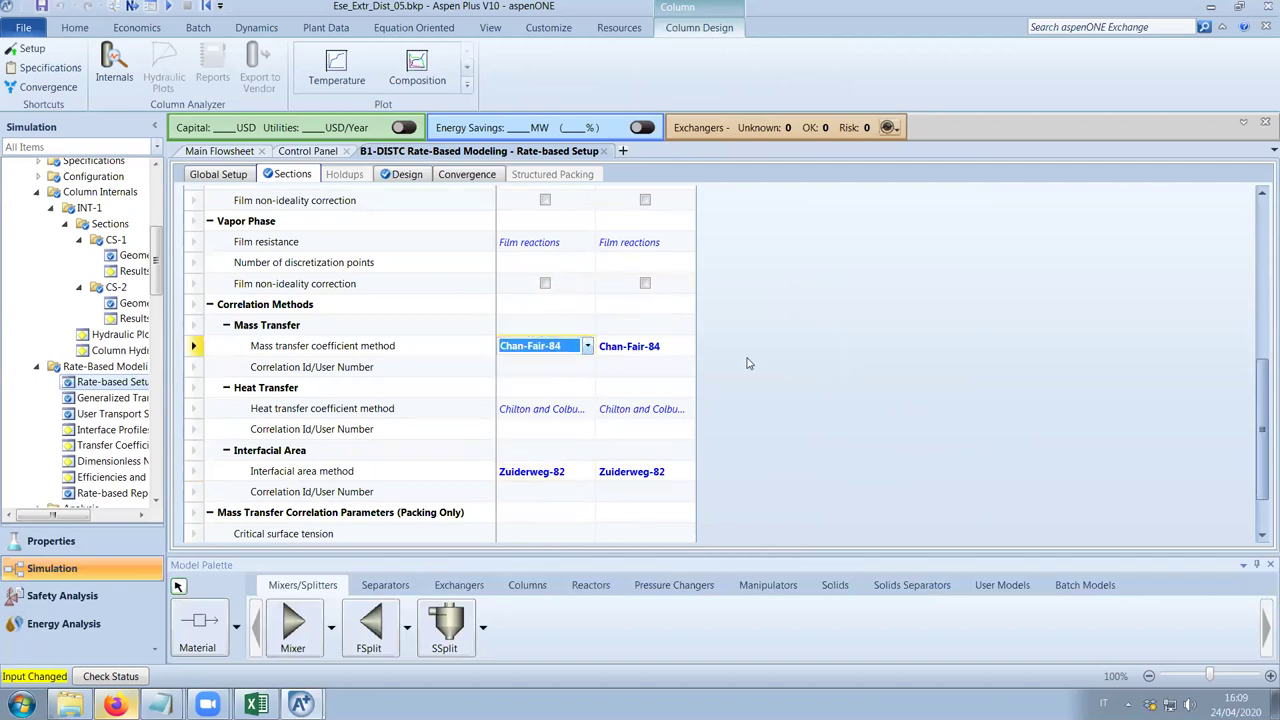
pyautogui.scroll(4, 750, 360)
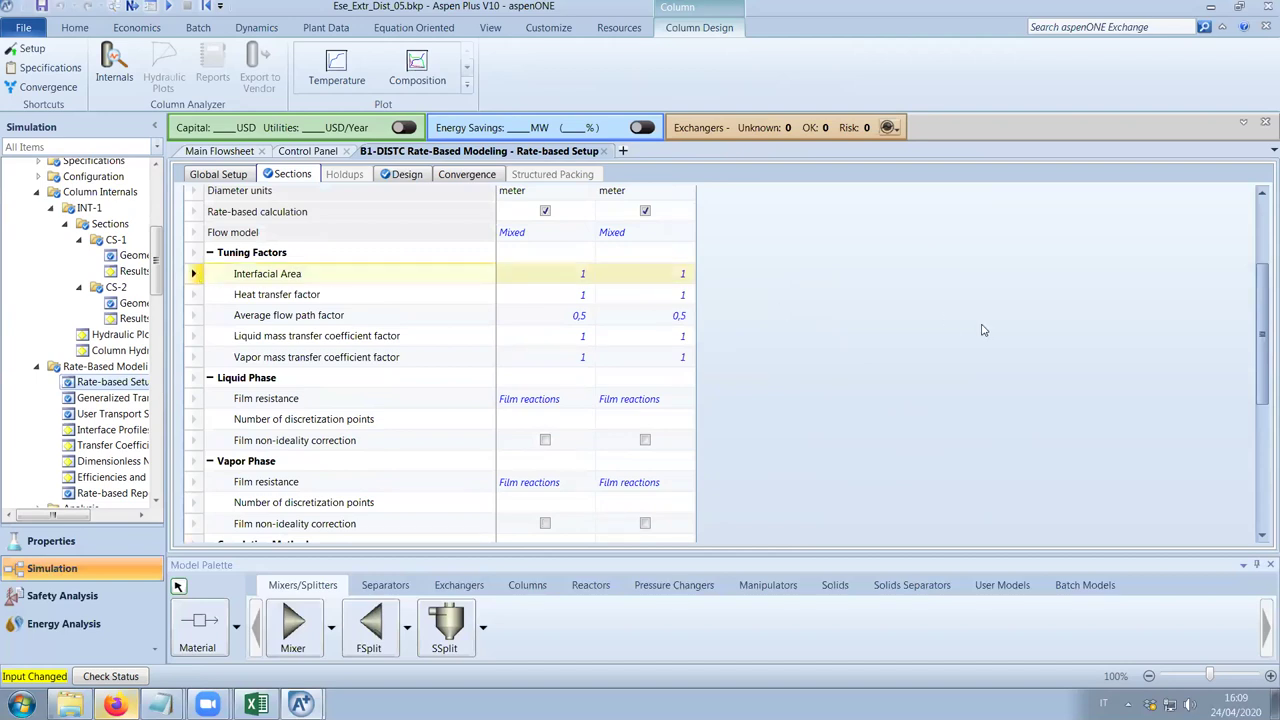
pyautogui.scroll(3, 985, 330)
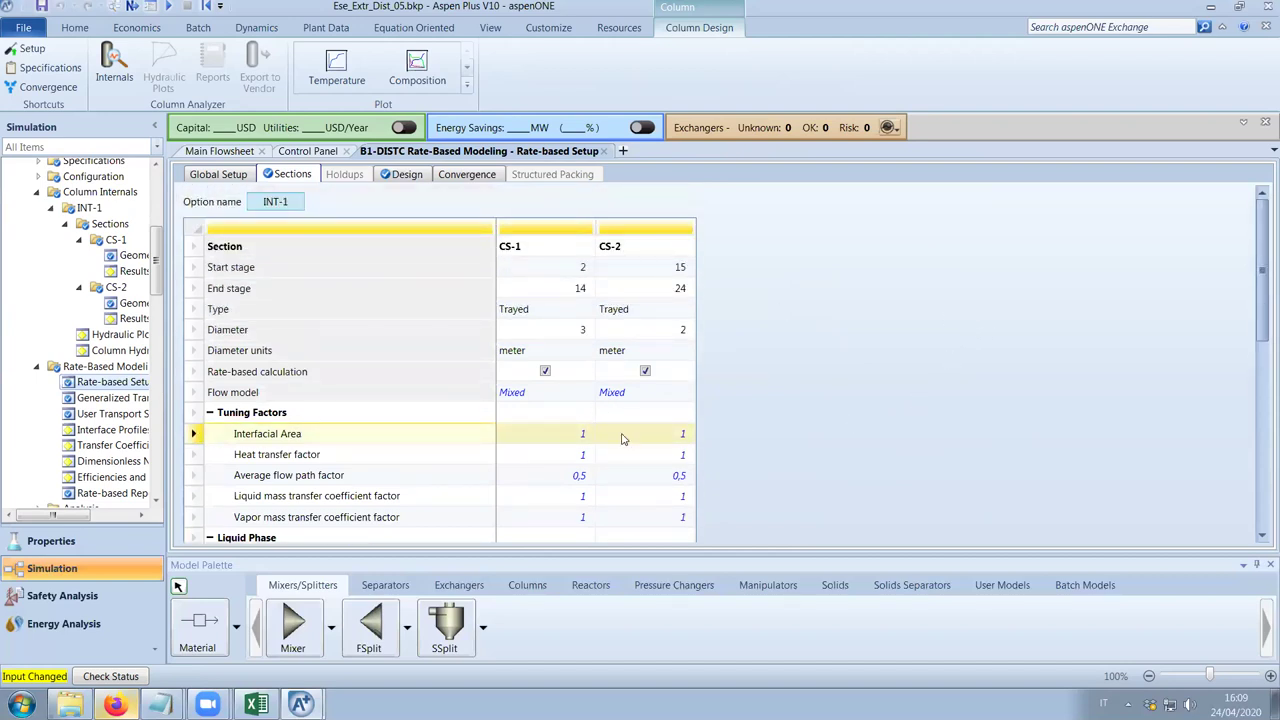
# Set the liquid phase film resistance of sections CS-1 and CS-2 to Consider film.
pyautogui.scroll(-3, 754, 455)
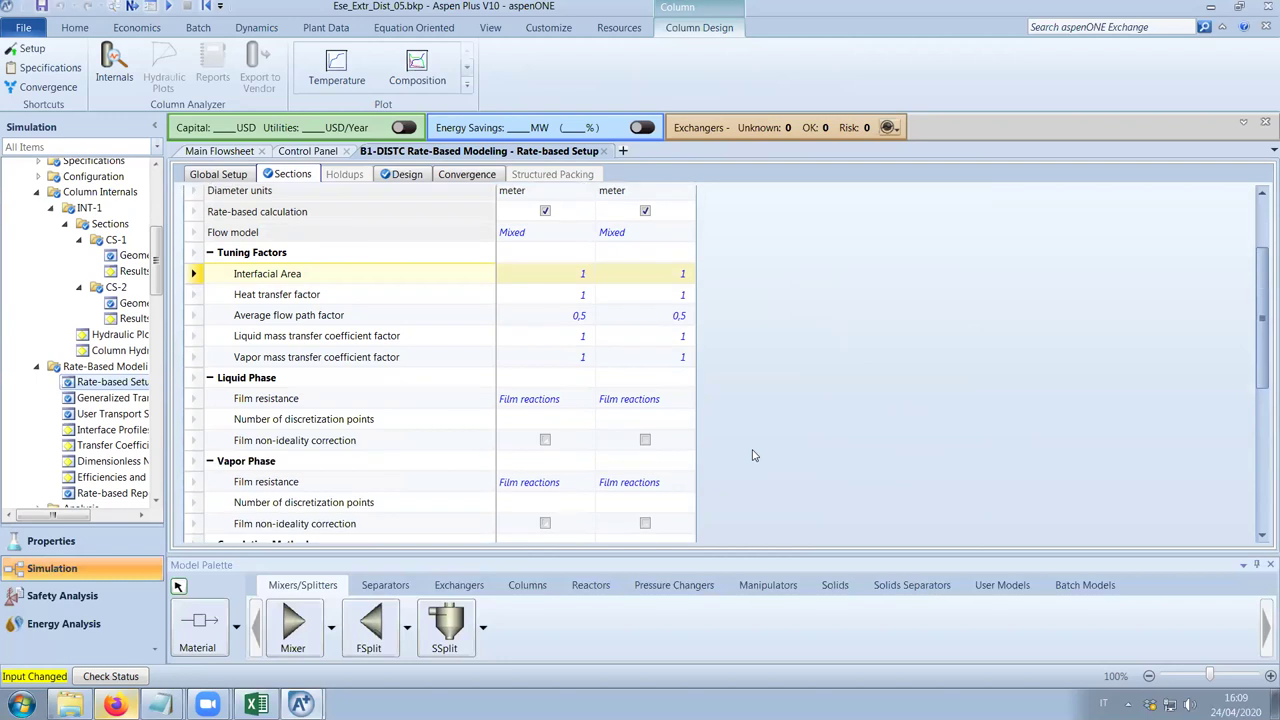
pyautogui.scroll(-2, 769, 458)
pyautogui.click(545, 280)
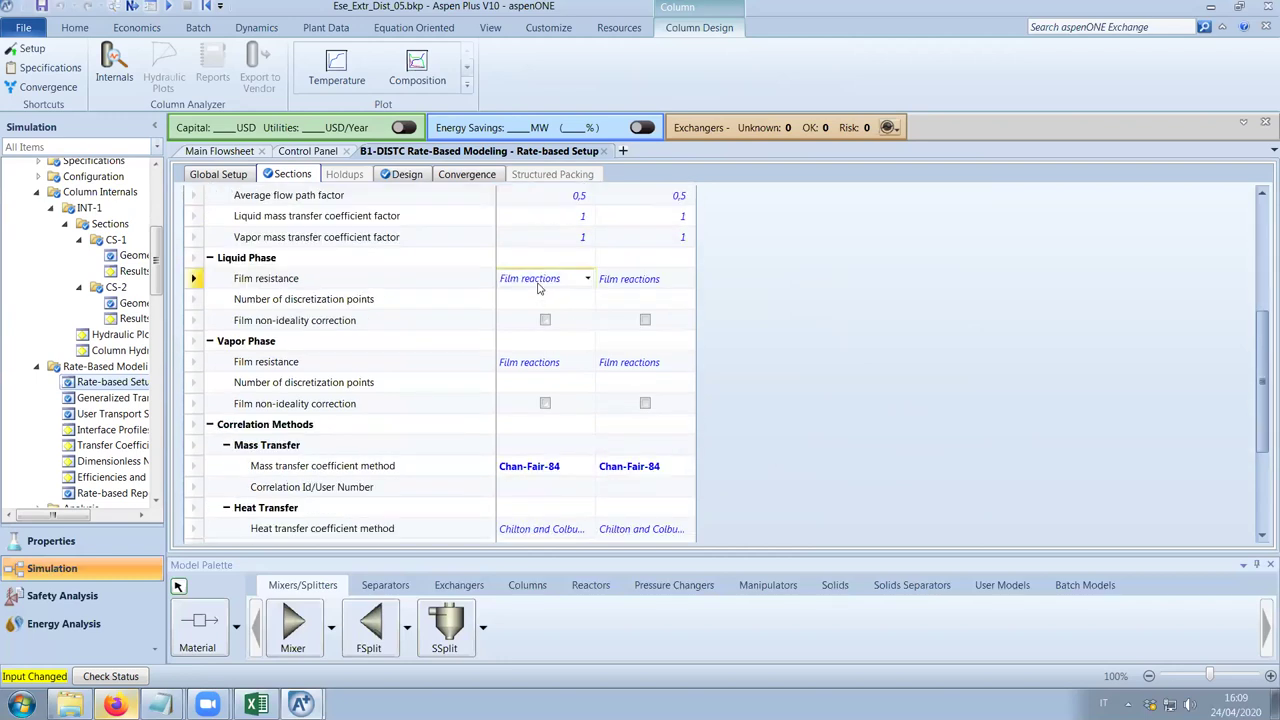
pyautogui.click(587, 279)
pyautogui.click(528, 308)
pyautogui.click(645, 279)
pyautogui.click(687, 279)
pyautogui.click(672, 309)
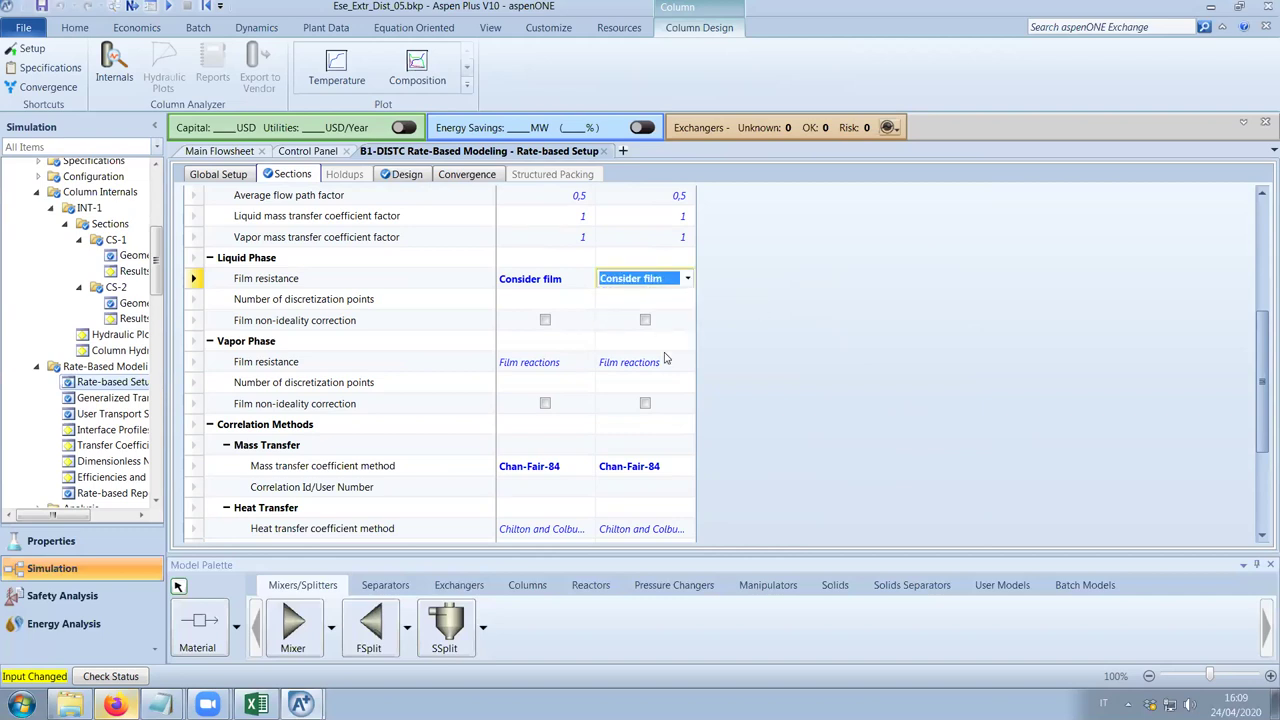
# Set the vapor phase film resistance of sections CS-2 and CS-1 to Consider film.
pyautogui.click(645, 362)
pyautogui.click(687, 362)
pyautogui.click(673, 392)
pyautogui.click(545, 362)
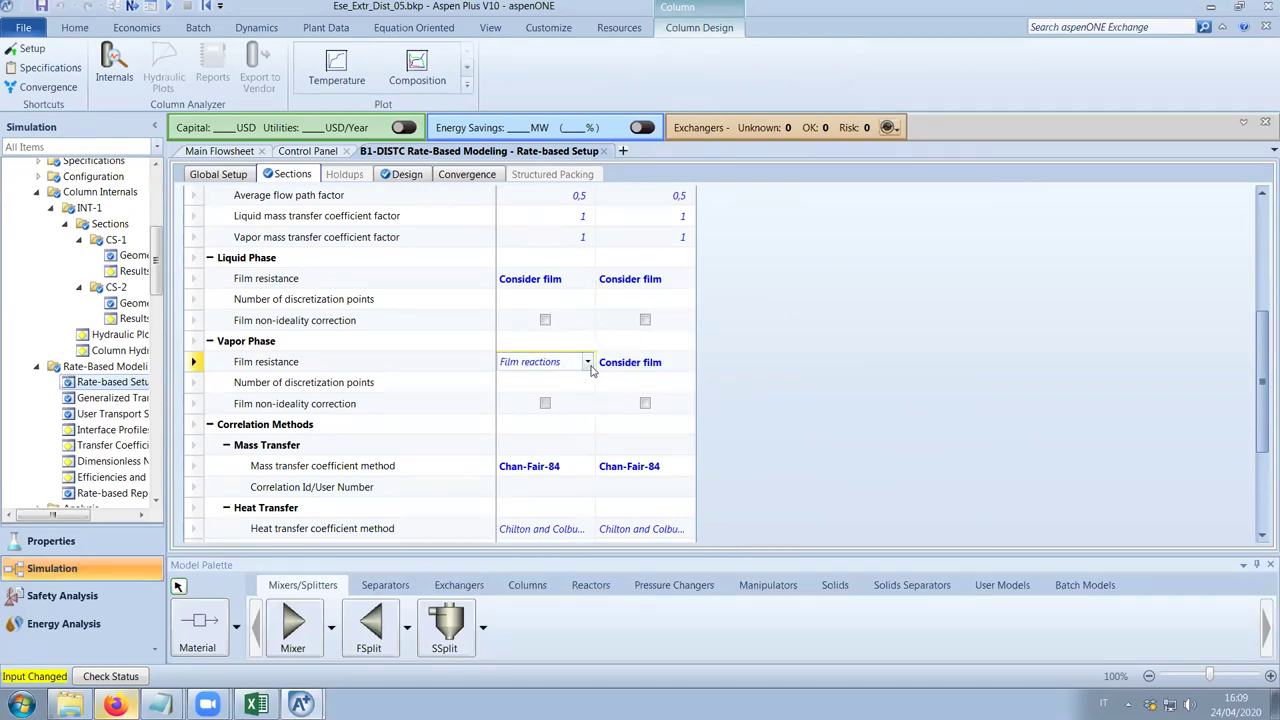
pyautogui.click(587, 362)
pyautogui.click(572, 396)
# Enable design mode to calculate the column diameter for section CS-1, with base stage 5.
pyautogui.scroll(-3, 795, 405)
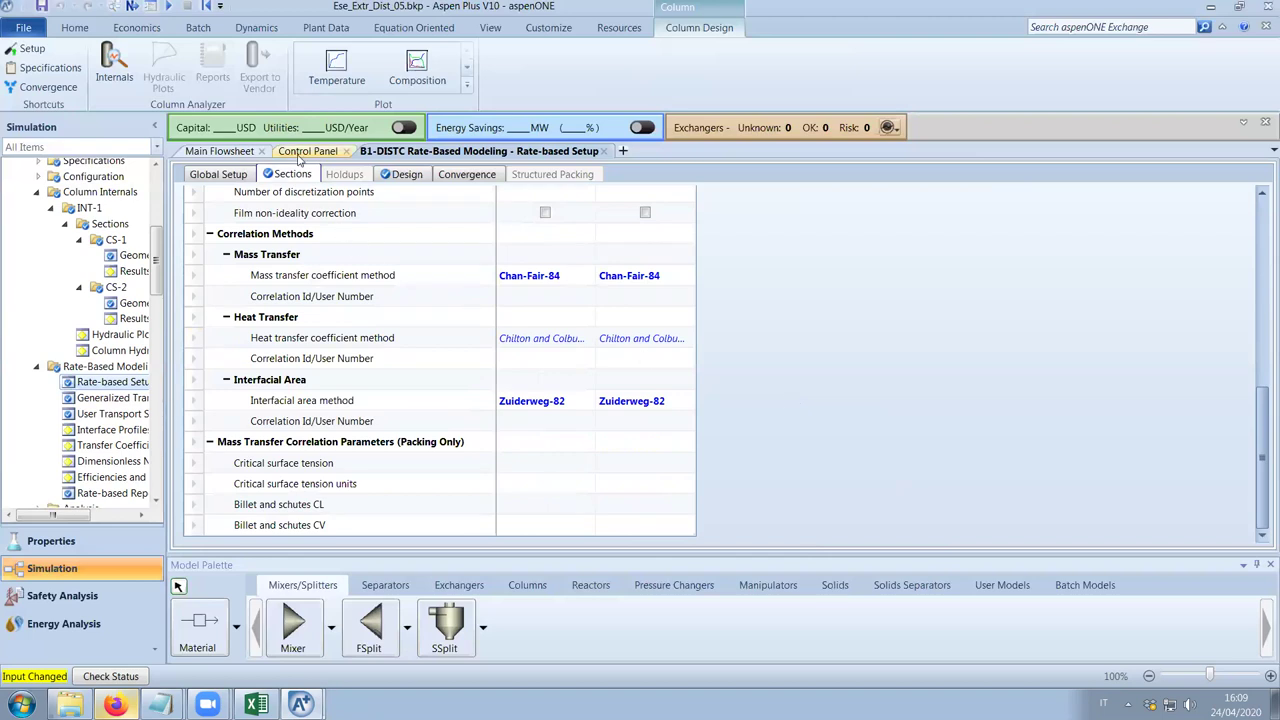
pyautogui.click(390, 180)
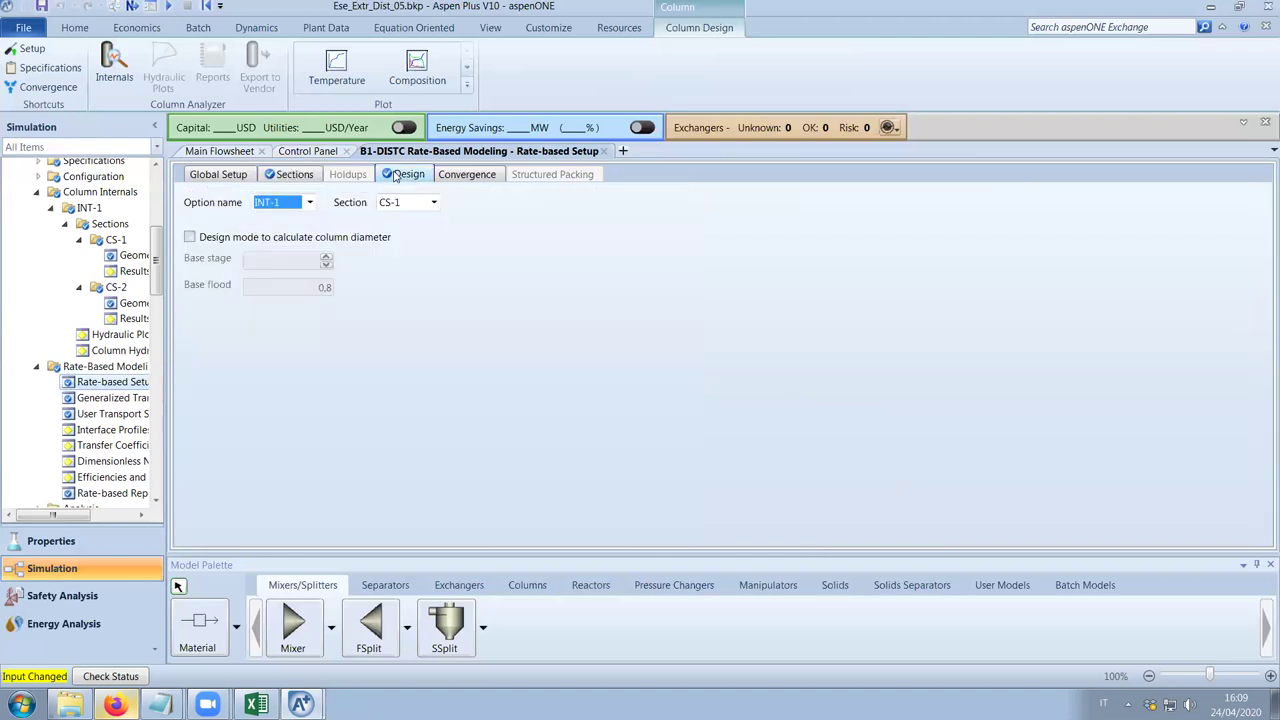
pyautogui.click(263, 240)
pyautogui.click(273, 258)
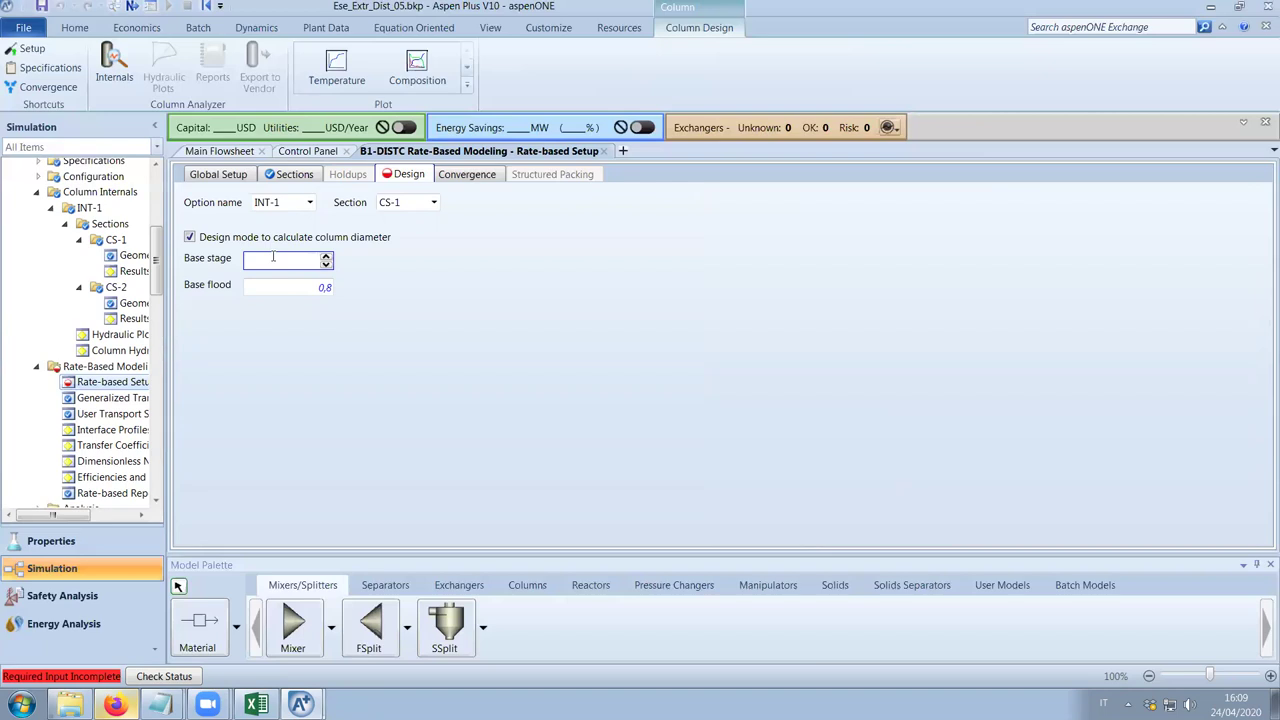
pyautogui.write('5')
pyautogui.press('Return')
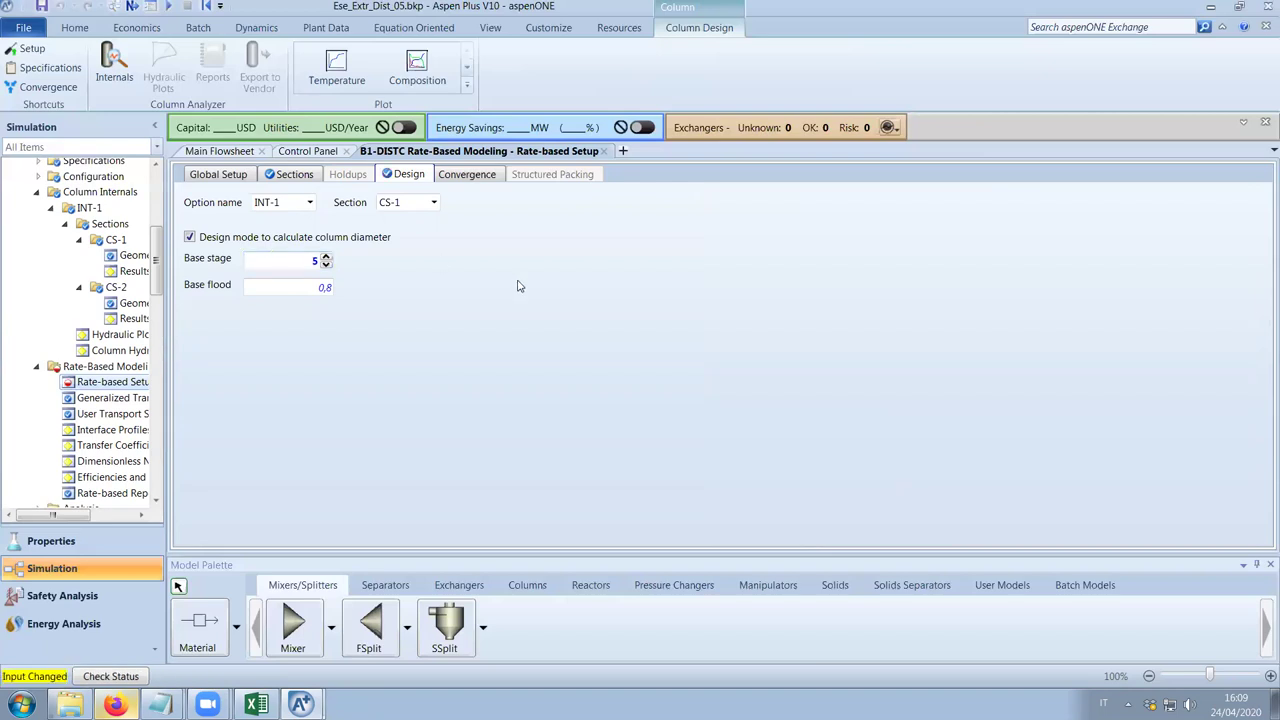
# Enable design mode to calculate the column diameter for section CS-2, with base stage 20.
pyautogui.click(436, 204)
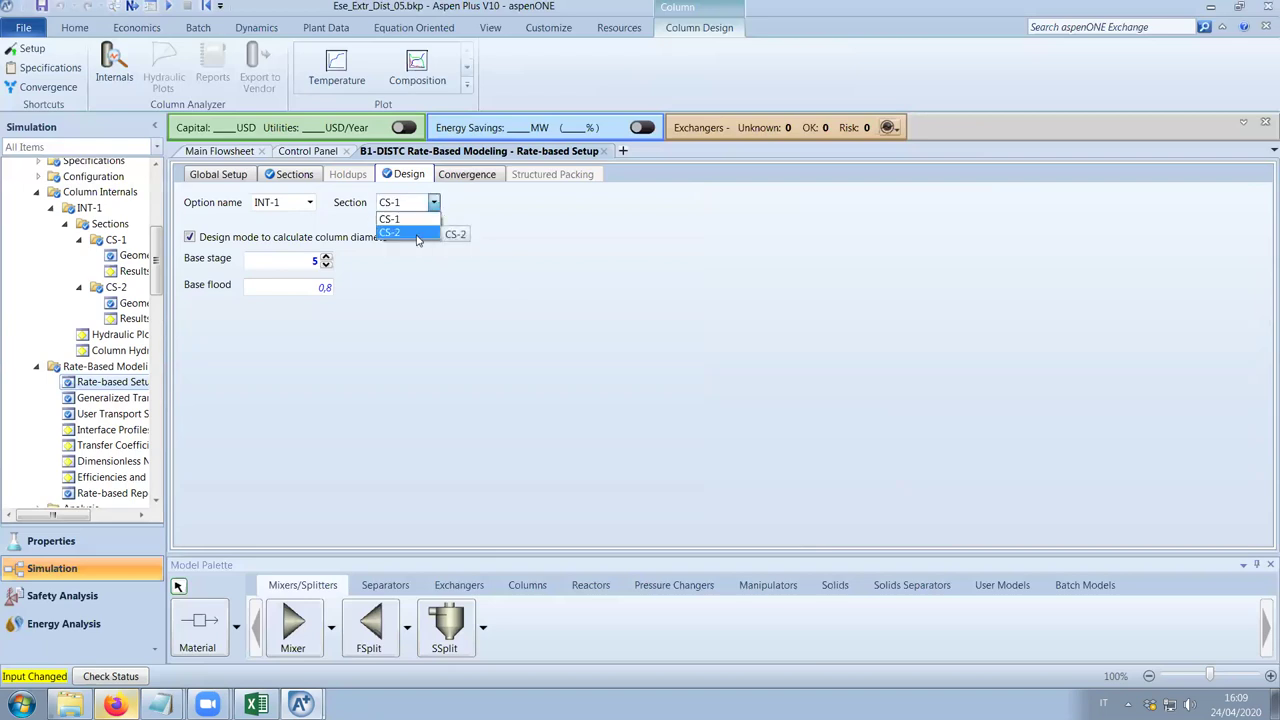
pyautogui.click(420, 234)
pyautogui.click(276, 264)
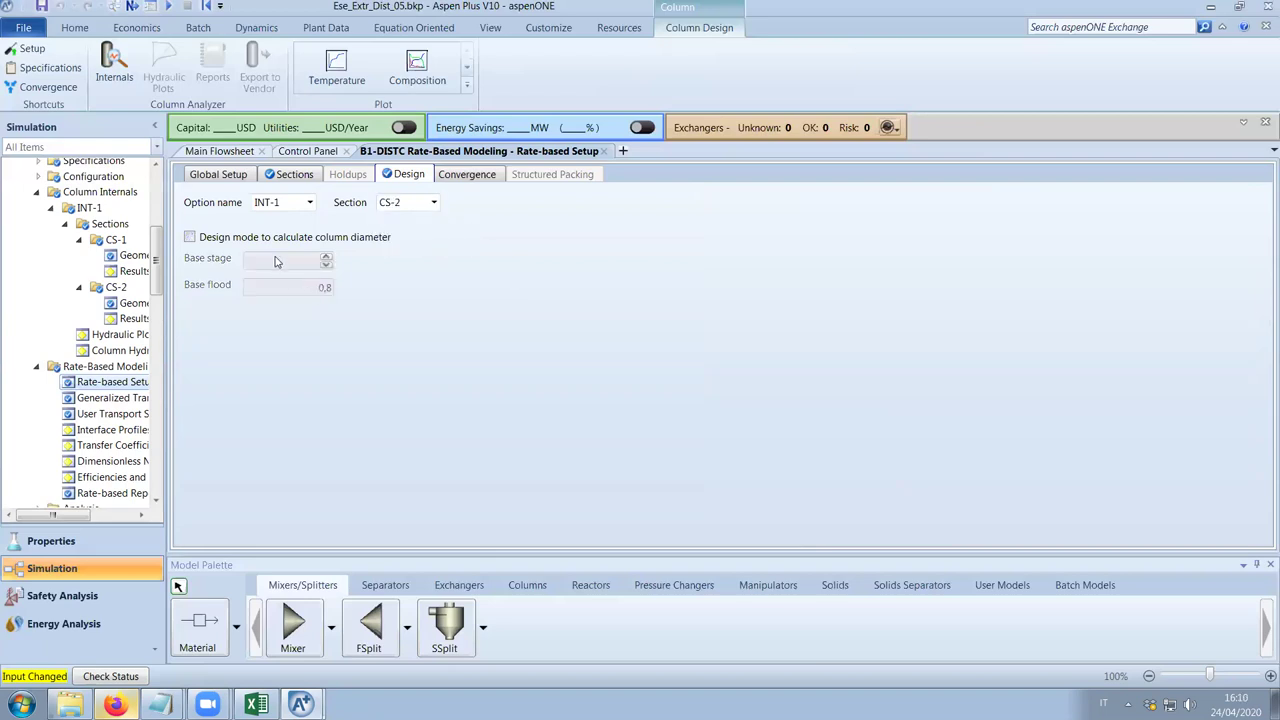
pyautogui.click(280, 240)
pyautogui.click(295, 261)
pyautogui.write('20')
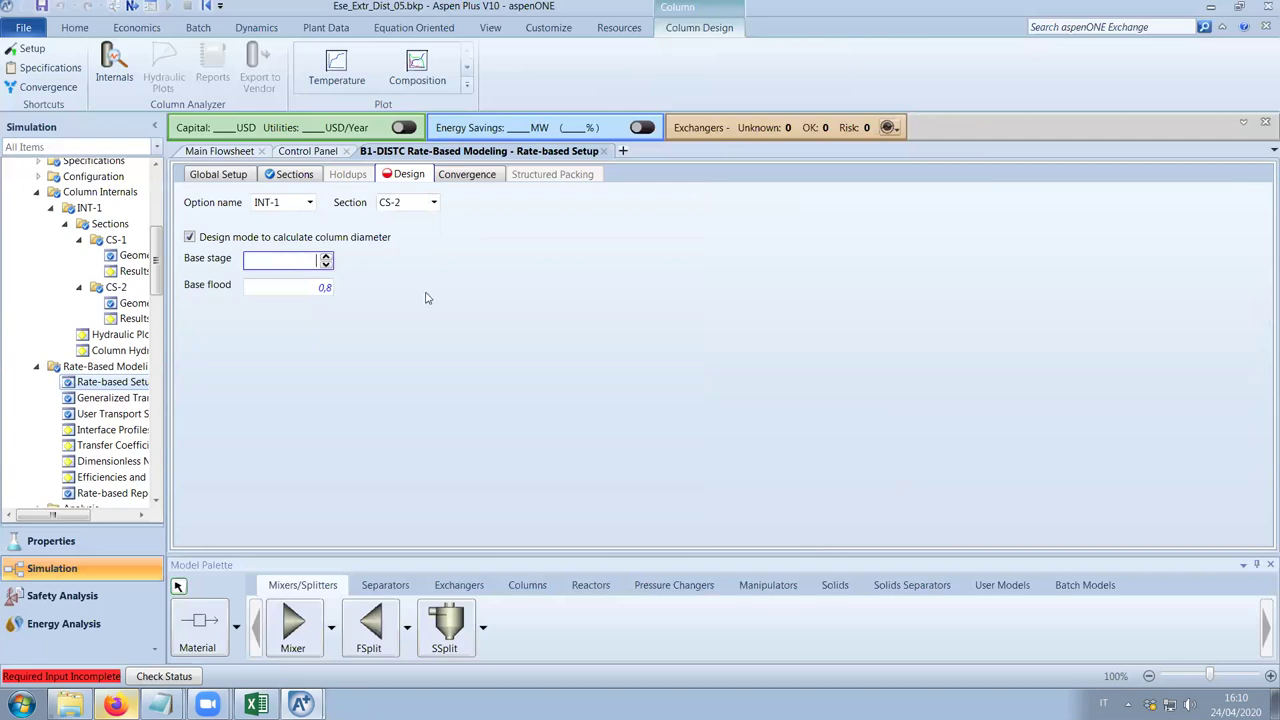
pyautogui.press('Return')
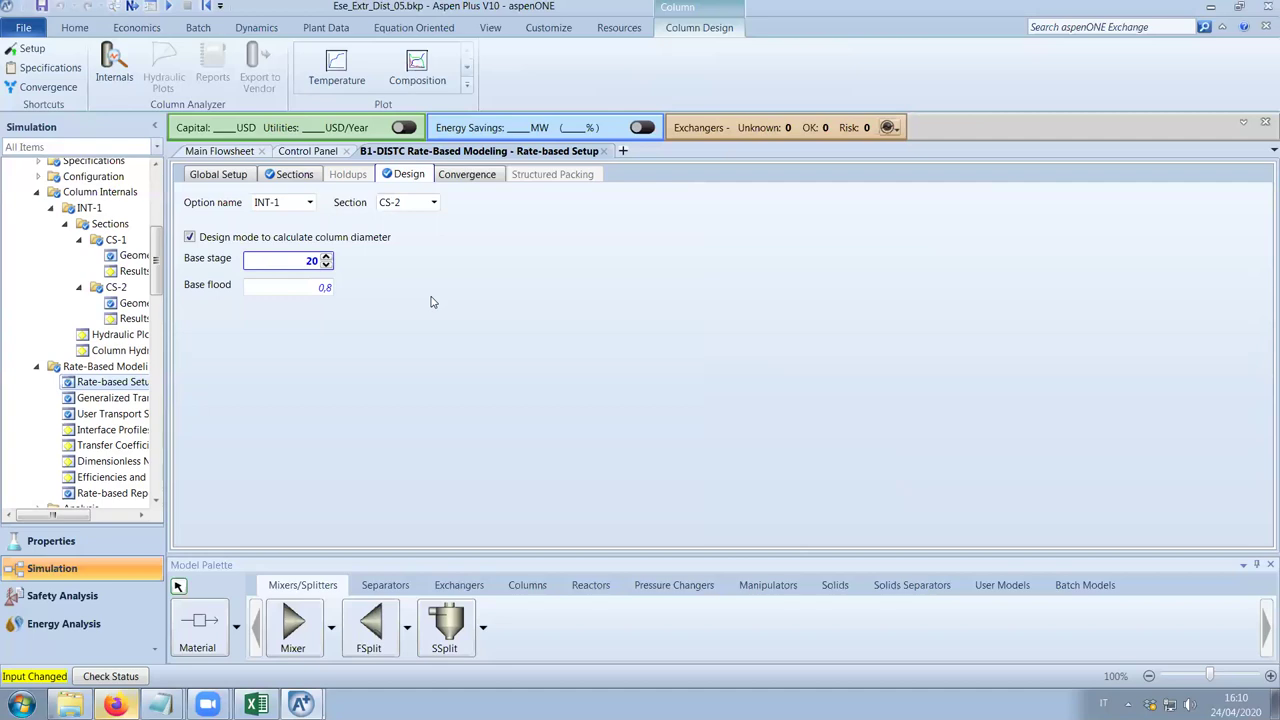
# Run the simulation with the completed rate-based input and follow it in the Control Panel.
pyautogui.click(306, 151)
pyautogui.click(151, 60)
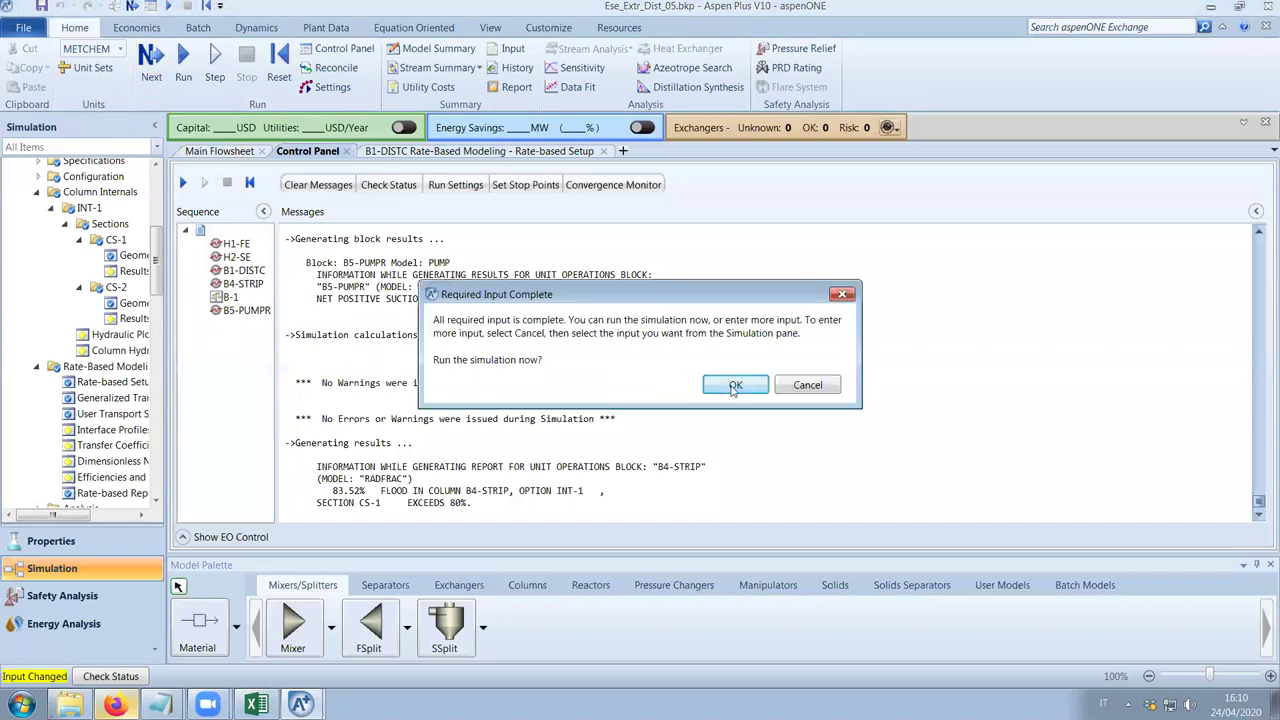
pyautogui.click(735, 386)
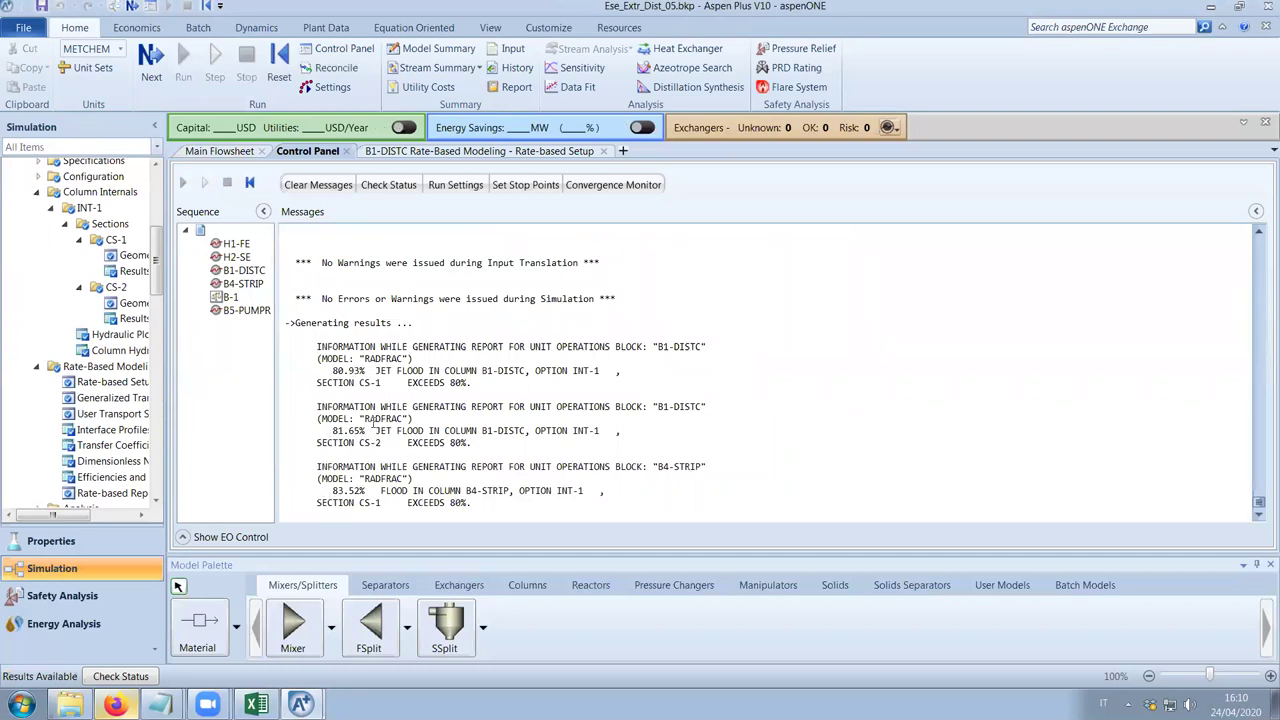
# Widen the navigation tree and open the stream results of B1-DISTC.
pyautogui.moveTo(166, 365); pyautogui.dragTo(207, 367)
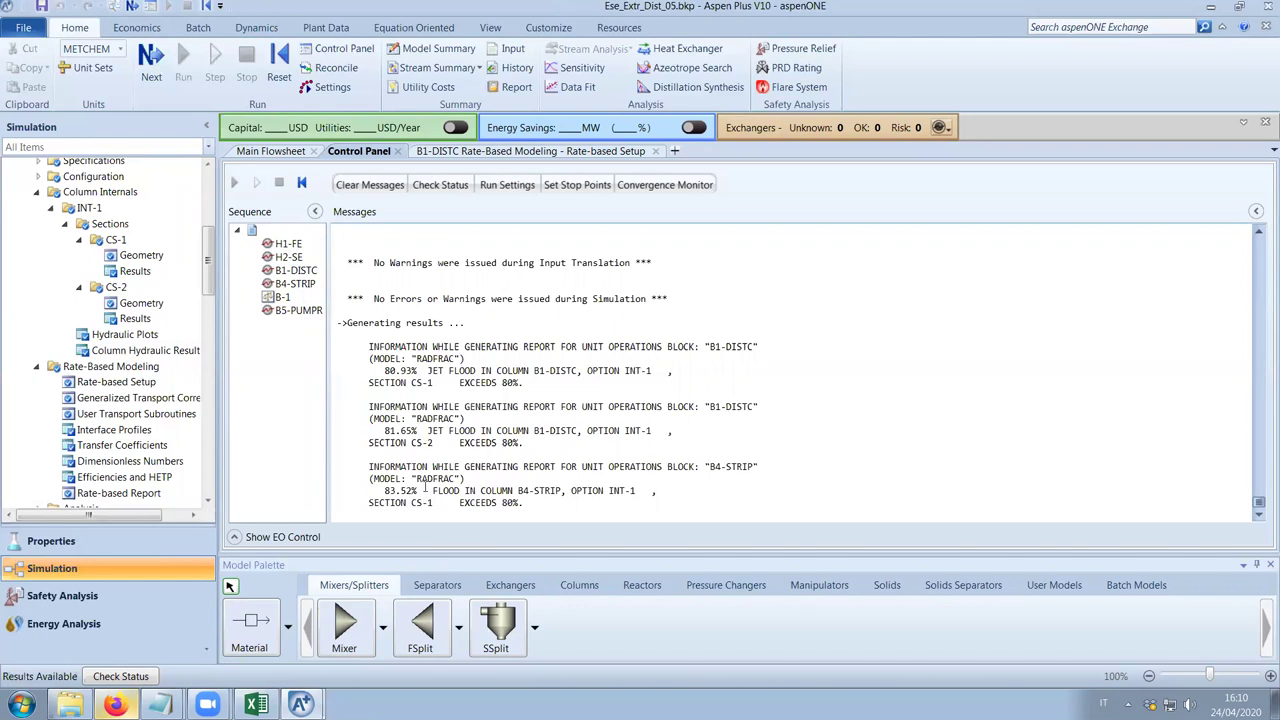
pyautogui.click(116, 381)
pyautogui.scroll(-1, 208, 310)
pyautogui.moveTo(208, 310); pyautogui.dragTo(204, 345)
pyautogui.click(130, 340)
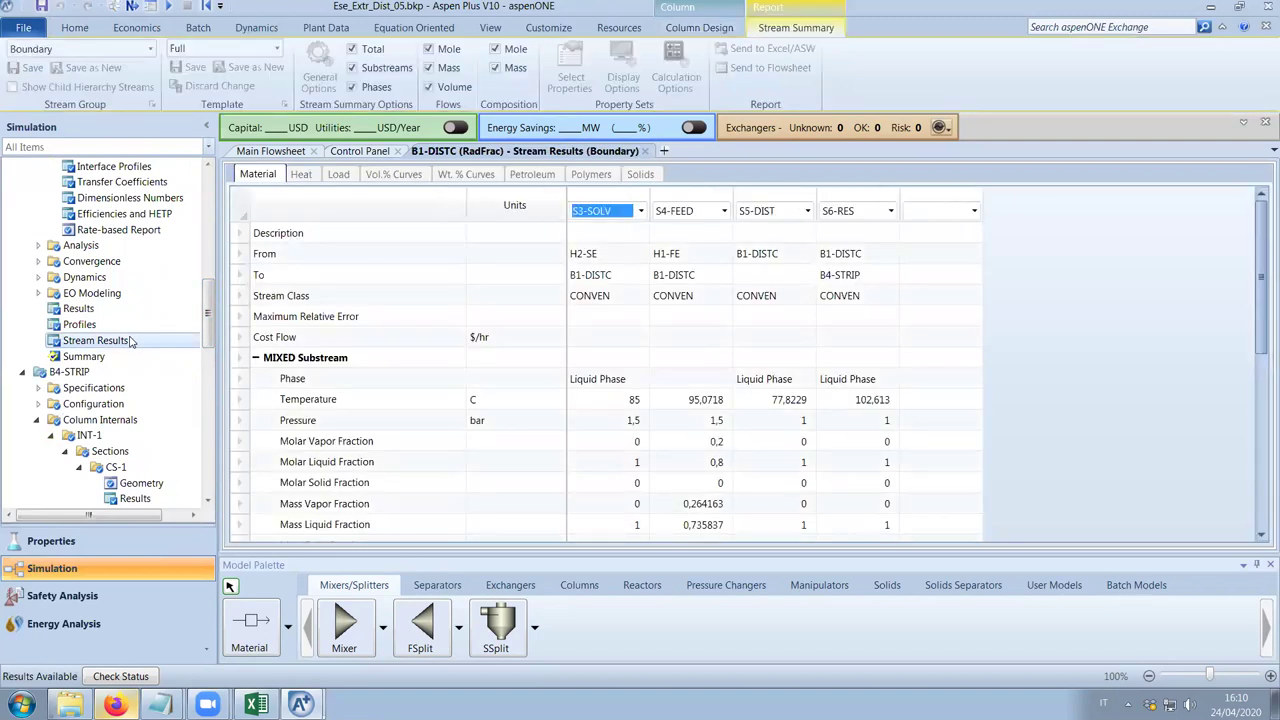
# Expand the component mass flows and mole fractions in B1-DISTC's stream results to check the distillate composition.
pyautogui.scroll(-5, 590, 395)
pyautogui.scroll(-1, 590, 395)
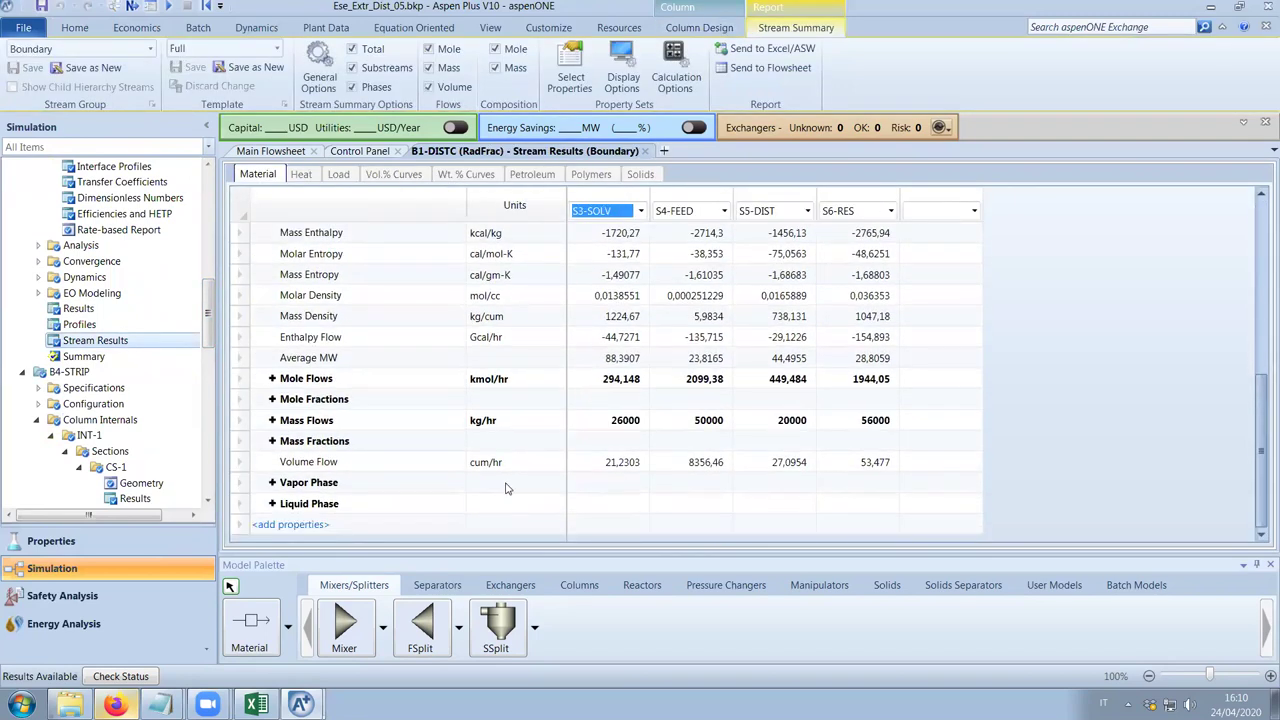
pyautogui.click(272, 421)
pyautogui.scroll(-1, 672, 446)
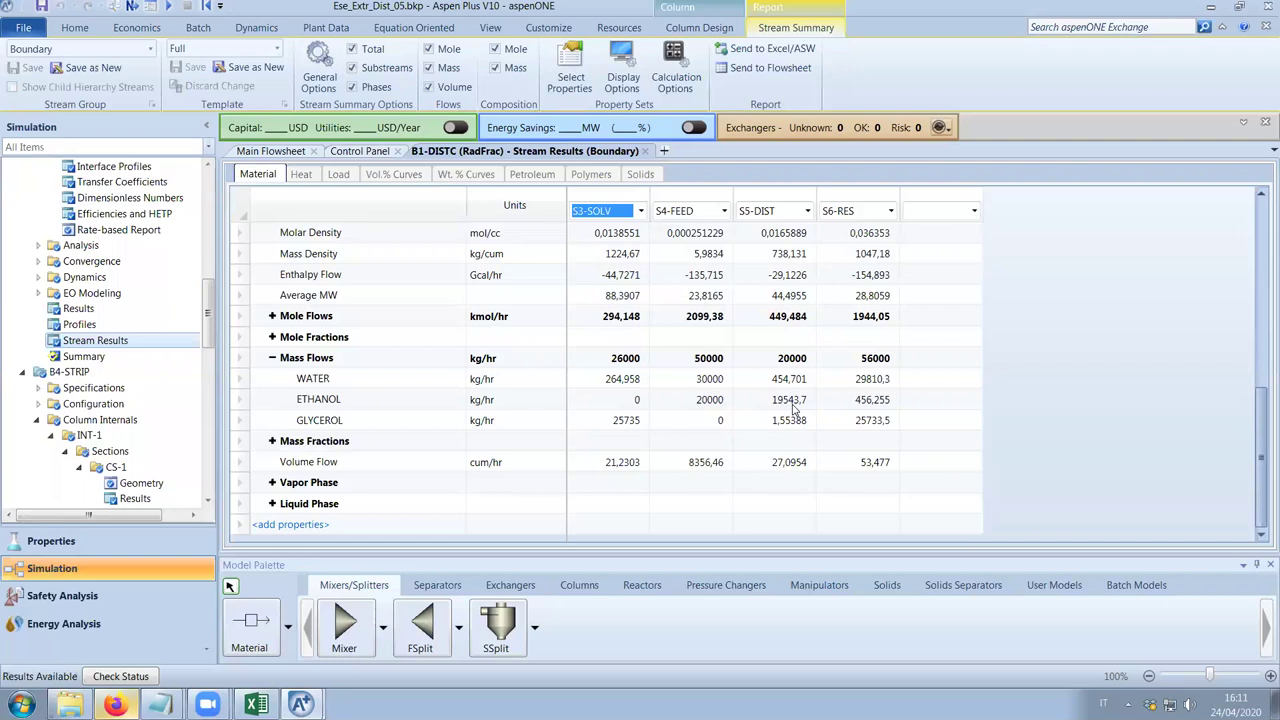
pyautogui.click(272, 337)
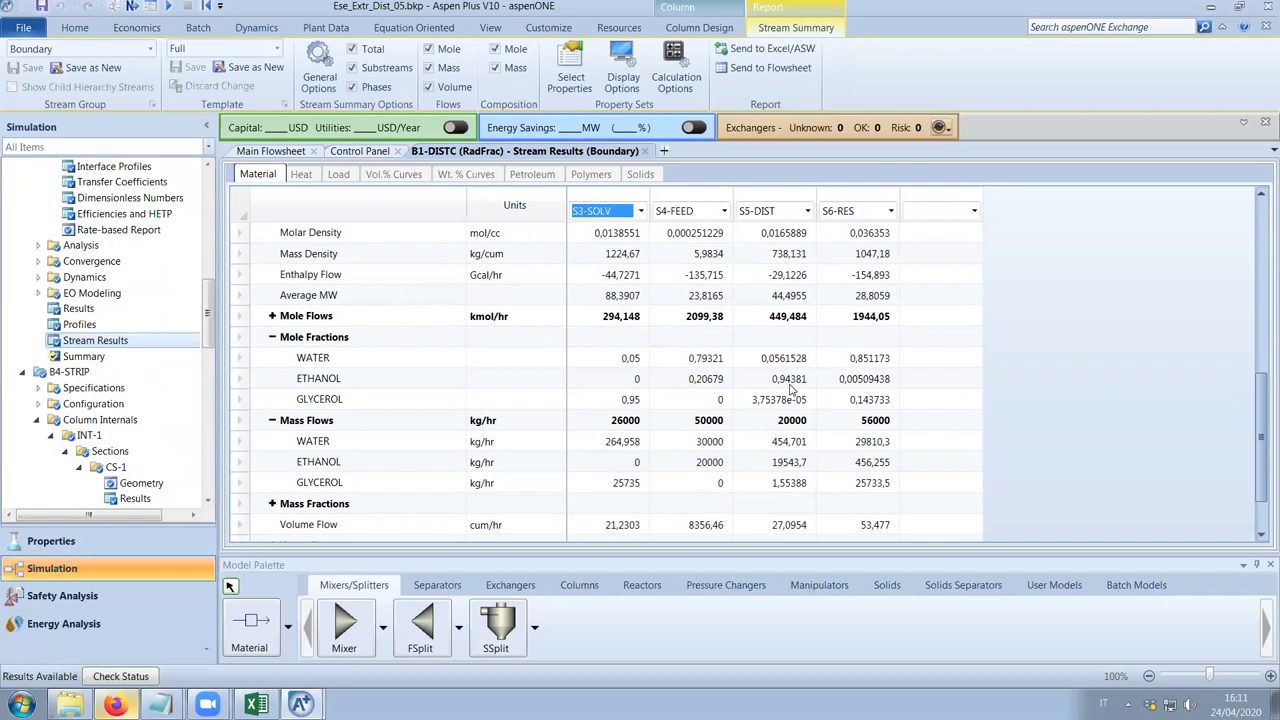
# Plot the molar flow rate profiles of B1-DISTC from its Profiles results, and close the plot after viewing.
pyautogui.click(107, 323)
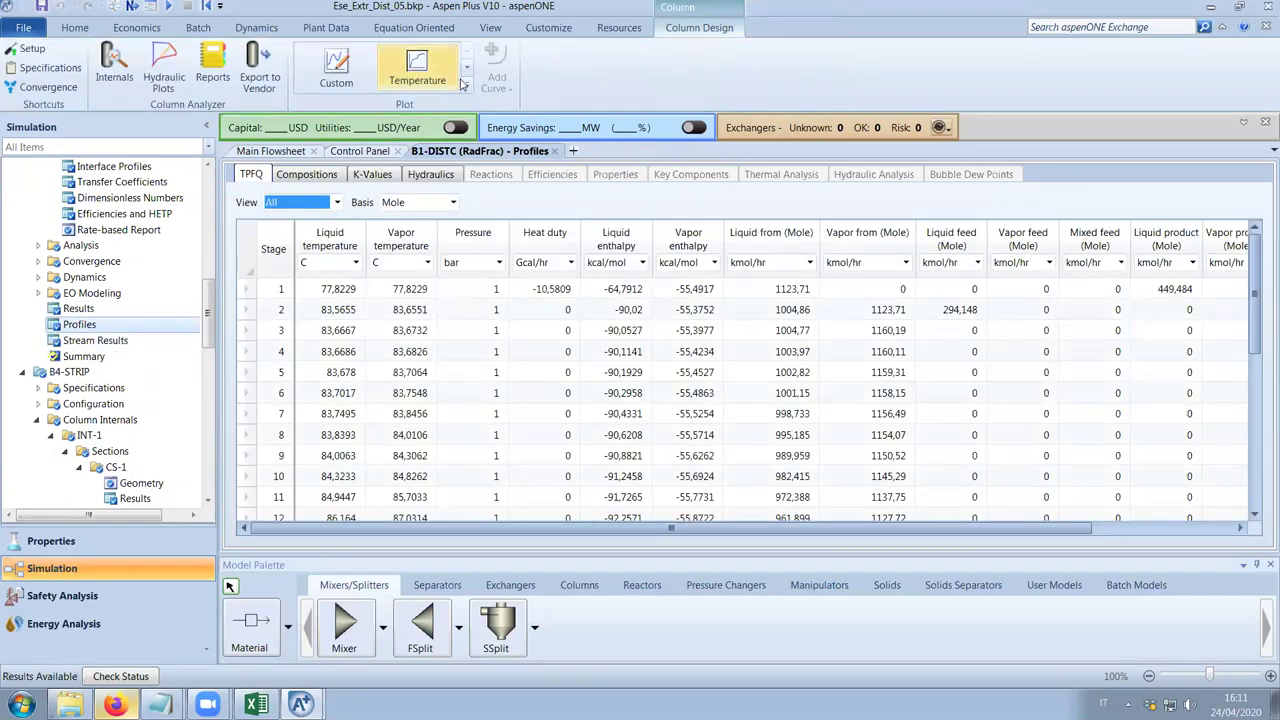
pyautogui.click(469, 73)
pyautogui.click(468, 72)
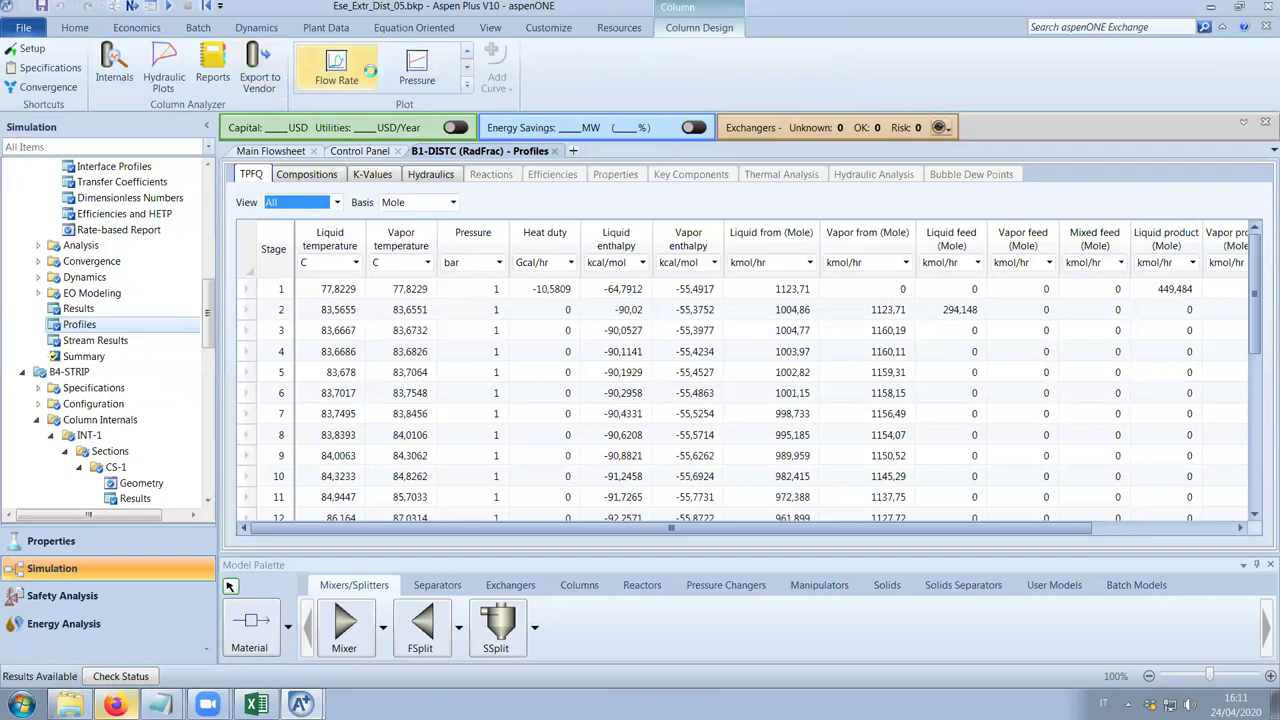
pyautogui.click(368, 72)
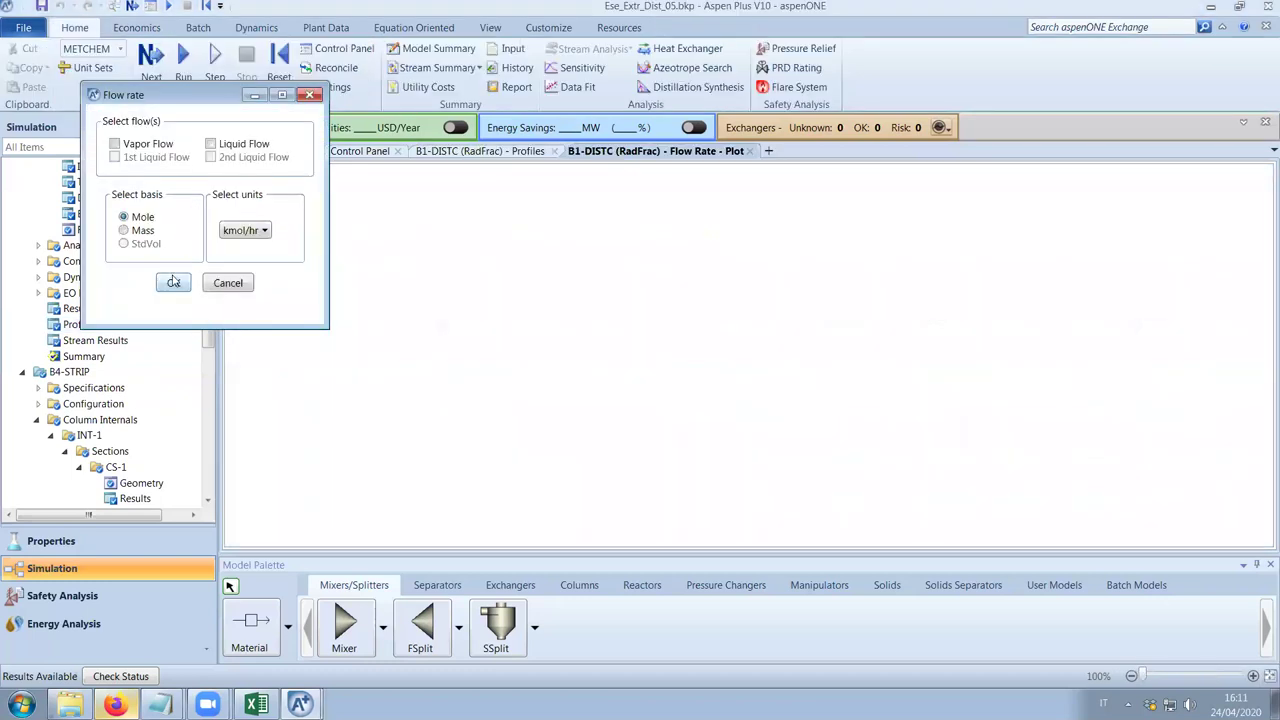
pyautogui.click(173, 282)
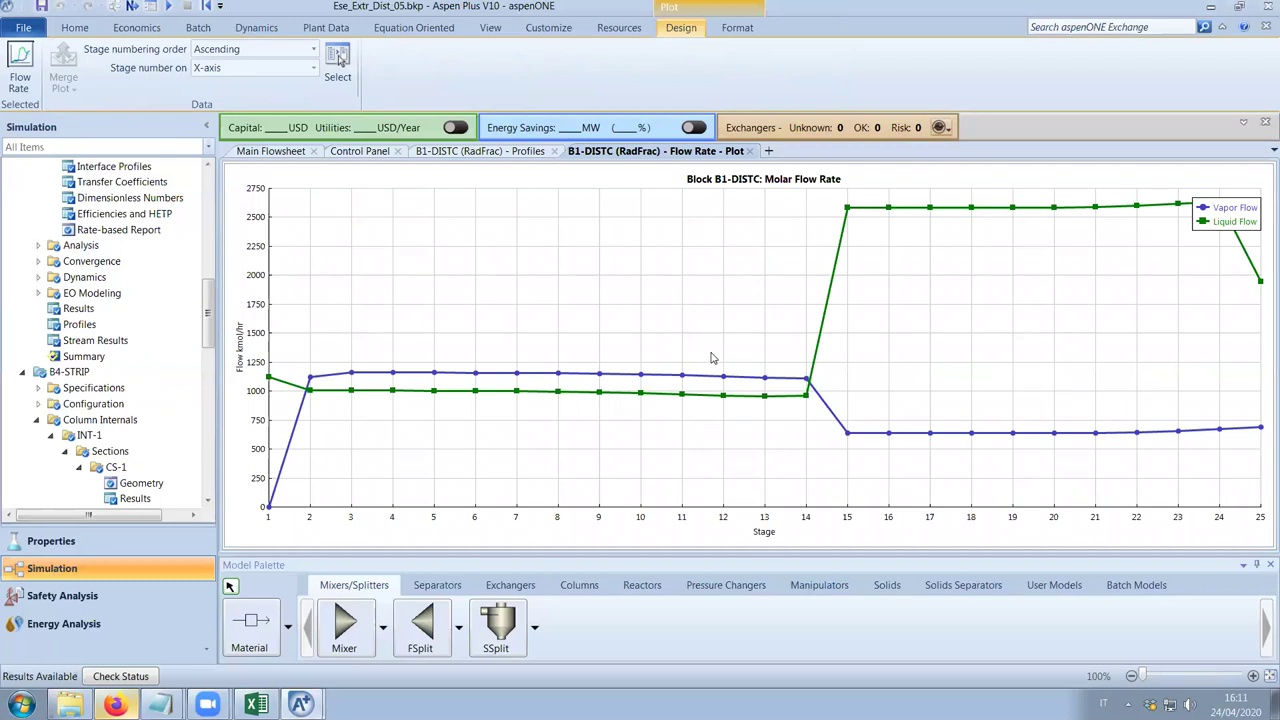
pyautogui.click(749, 151)
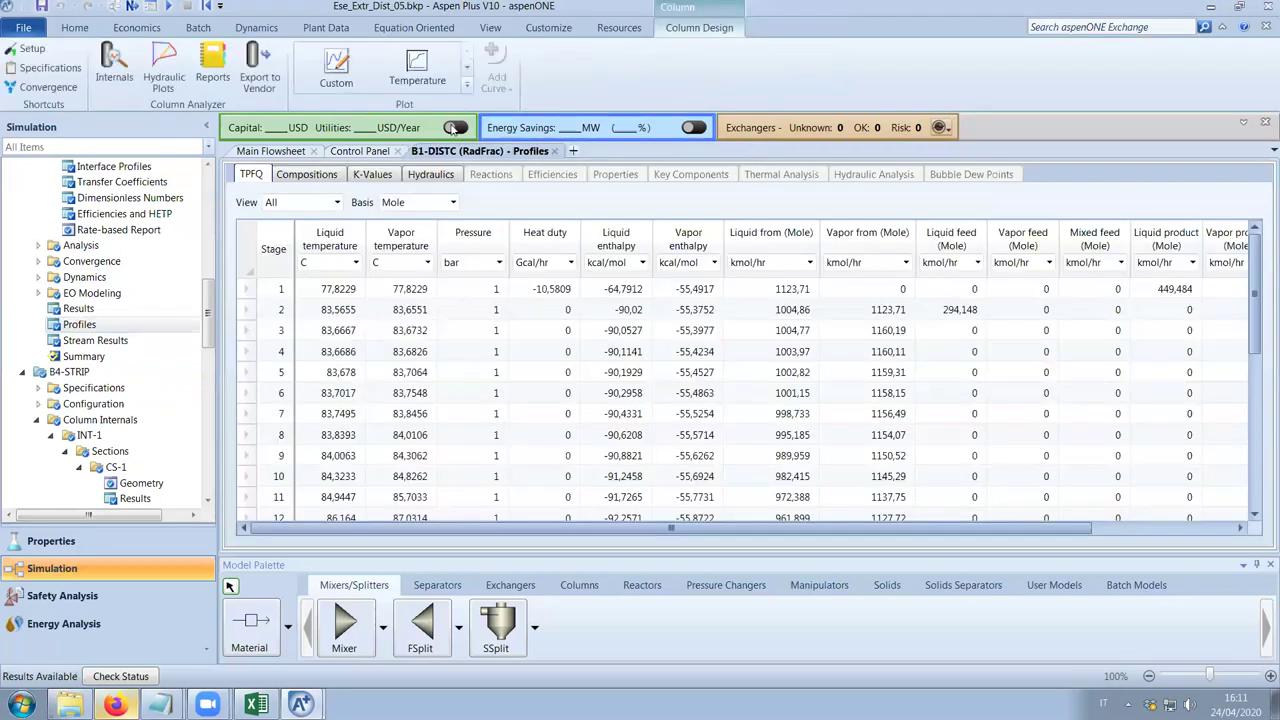
# Plot the liquid mole fraction profiles of ETHANOL and GLYCEROL along B1-DISTC's stages, and close the plot after viewing.
pyautogui.click(413, 66)
pyautogui.click(166, 329)
pyautogui.click(166, 345)
pyautogui.click(266, 392)
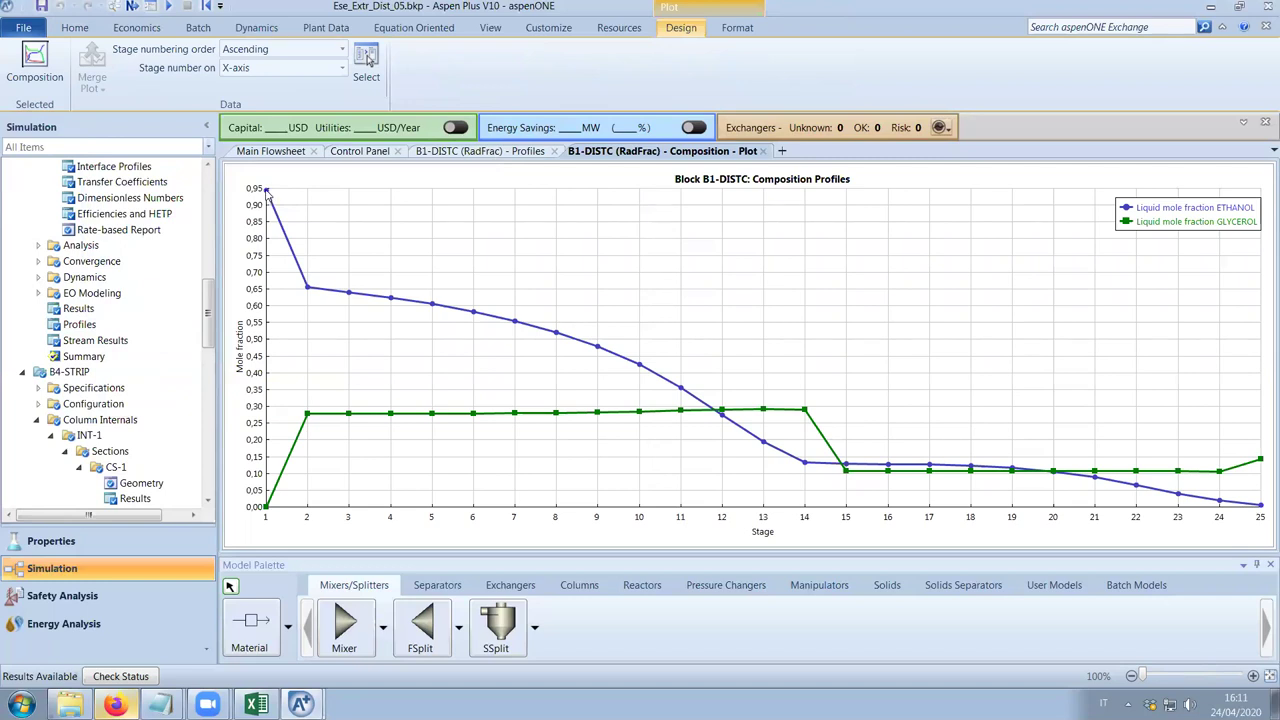
pyautogui.moveTo(267, 194)
pyautogui.click(764, 151)
# Examine the results summary of section CS-2, including its limiting conditions and rate-based calculated diameter.
pyautogui.moveTo(214, 335); pyautogui.dragTo(210, 290)
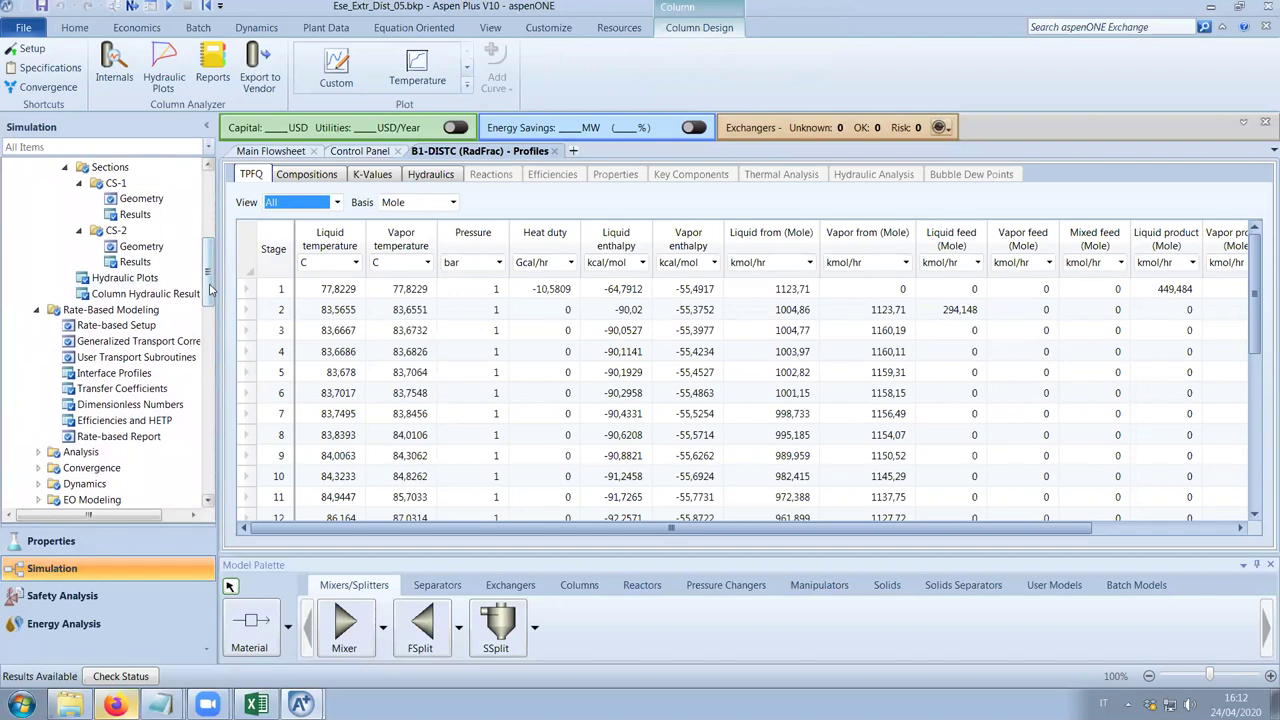
pyautogui.click(148, 261)
pyautogui.click(152, 263)
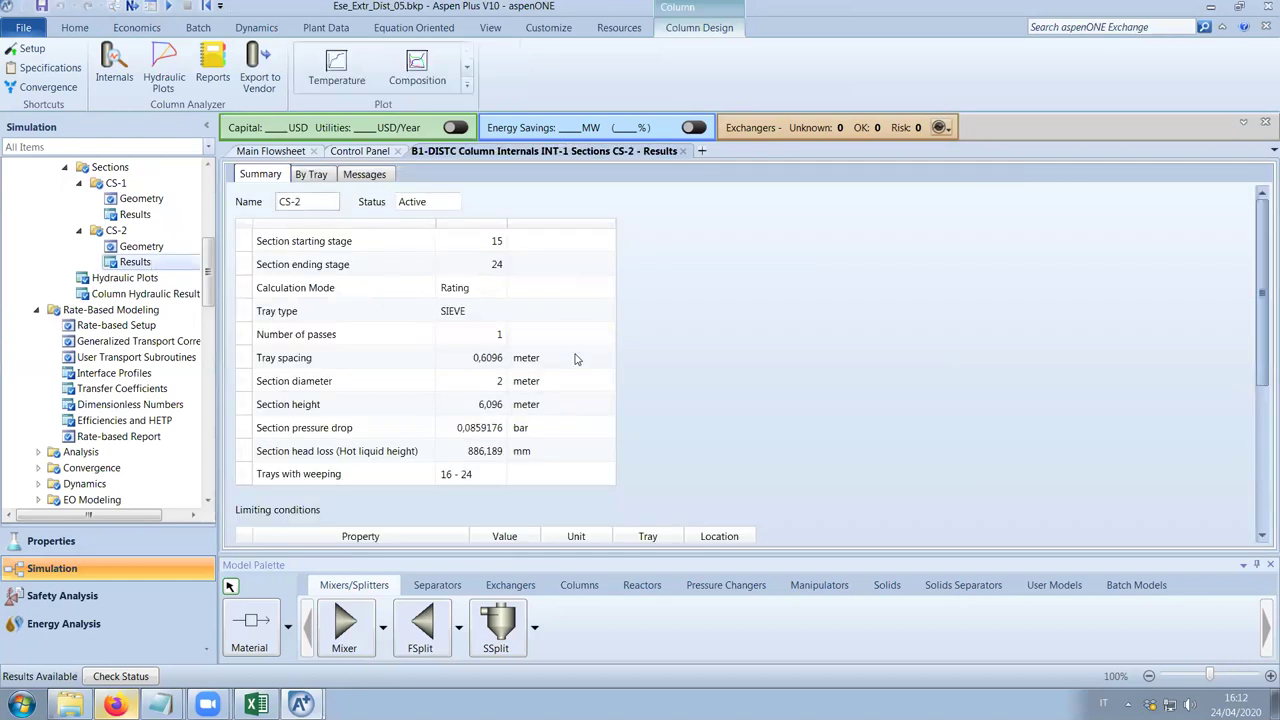
pyautogui.click(1262, 503)
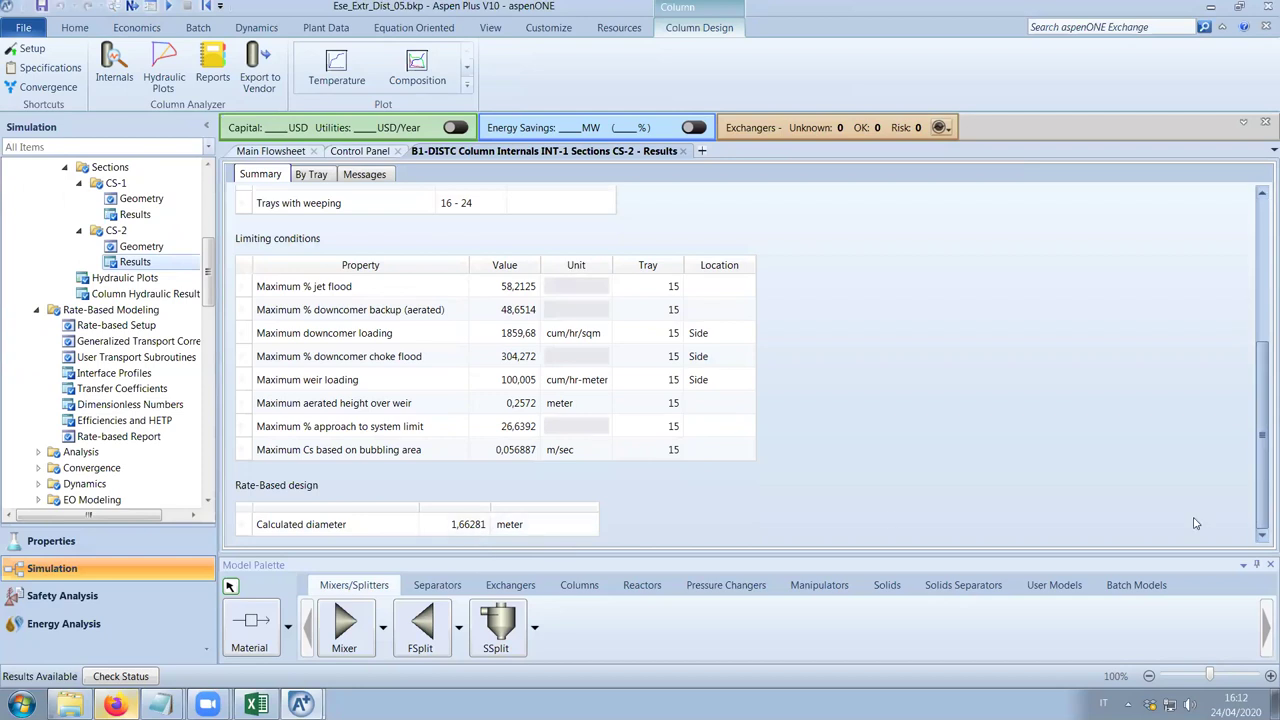
pyautogui.scroll(3, 1262, 490)
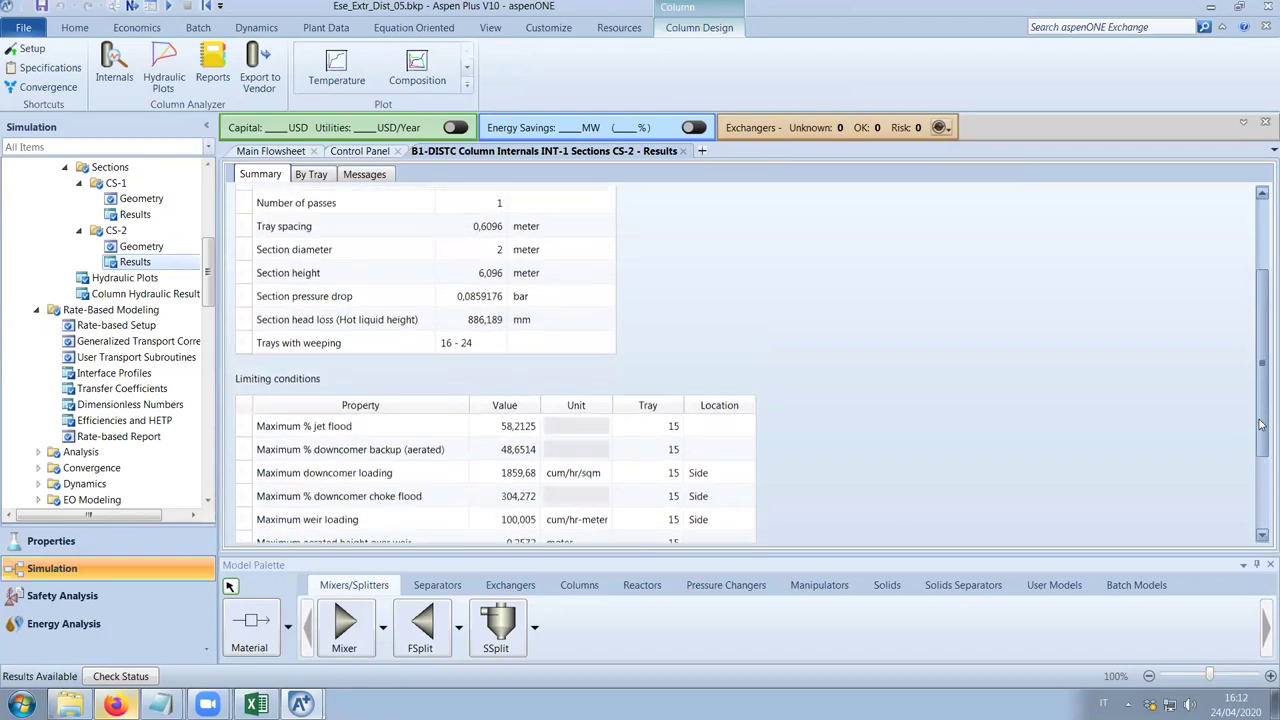
# Examine the results summary of section CS-1, comparing its section diameter with the rate-based calculated diameter.
pyautogui.click(140, 215)
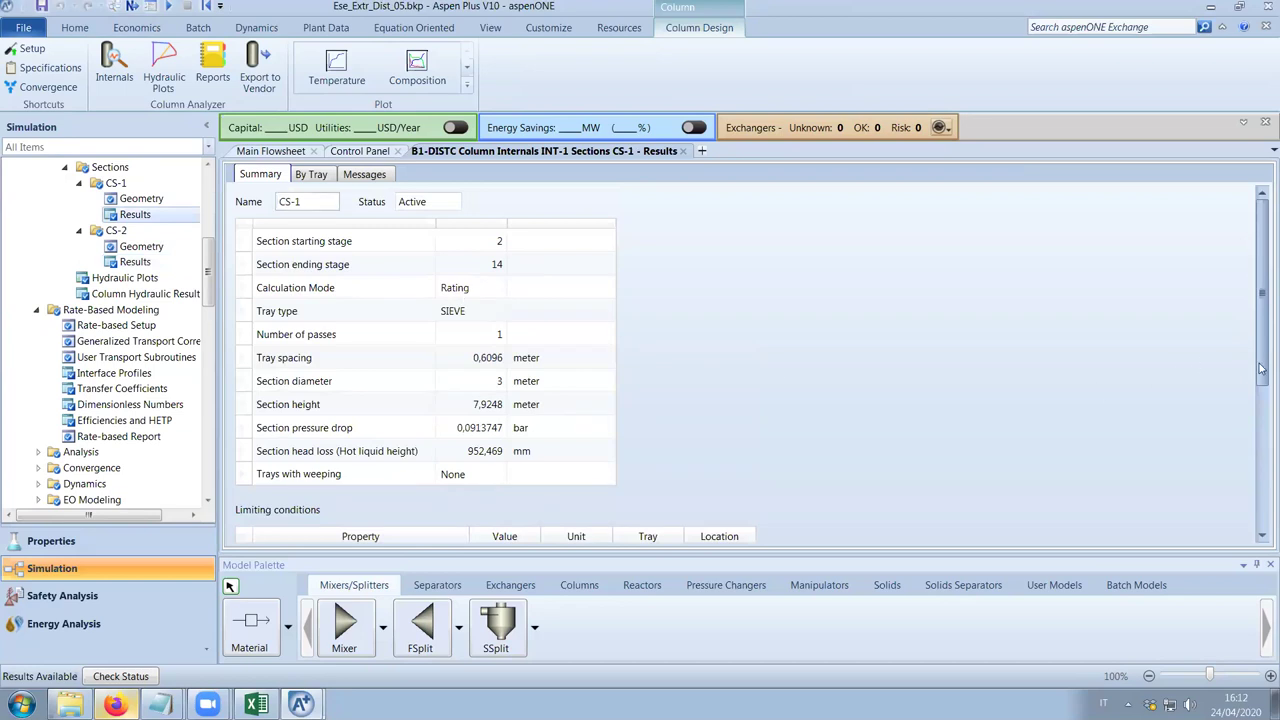
pyautogui.scroll(-5, 1262, 382)
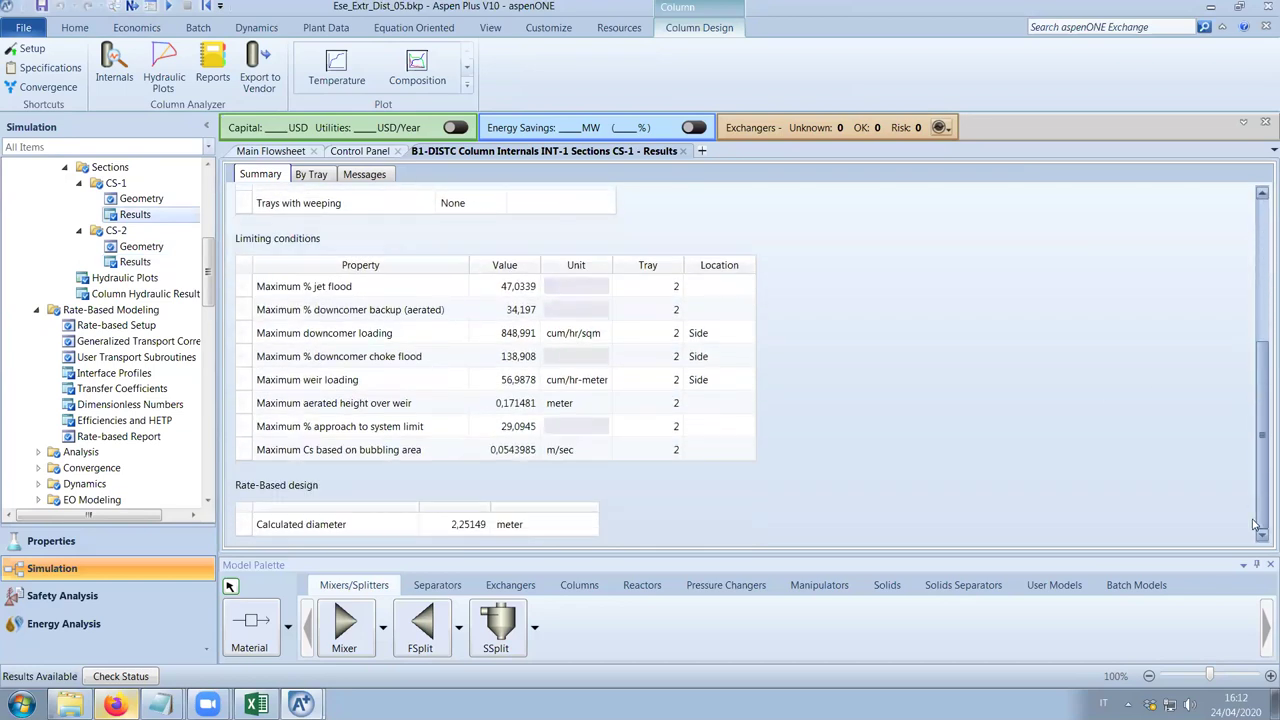
pyautogui.scroll(3, 900, 530)
pyautogui.scroll(-3, 600, 535)
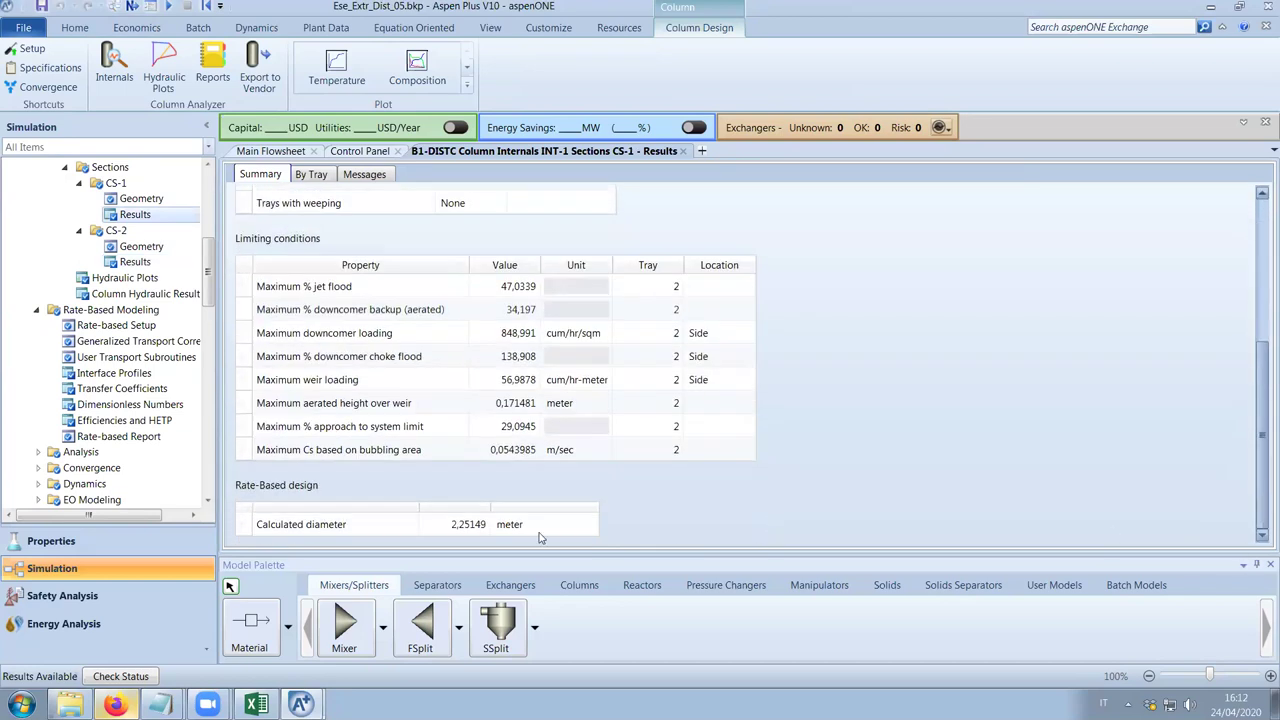
# Open the hydraulic plots of INT-1 and inspect the operating point of stage 24 against its operating limits.
pyautogui.click(139, 283)
pyautogui.moveTo(697, 545); pyautogui.dragTo(1262, 535)
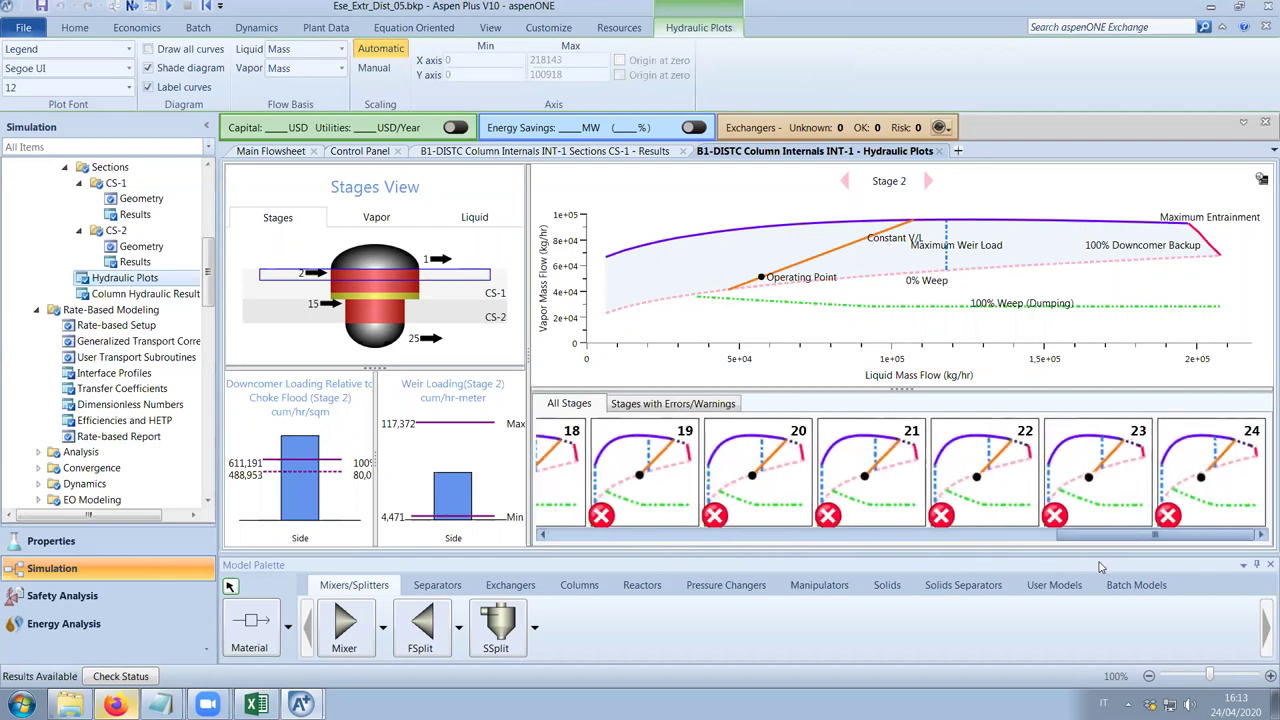
pyautogui.click(1245, 510)
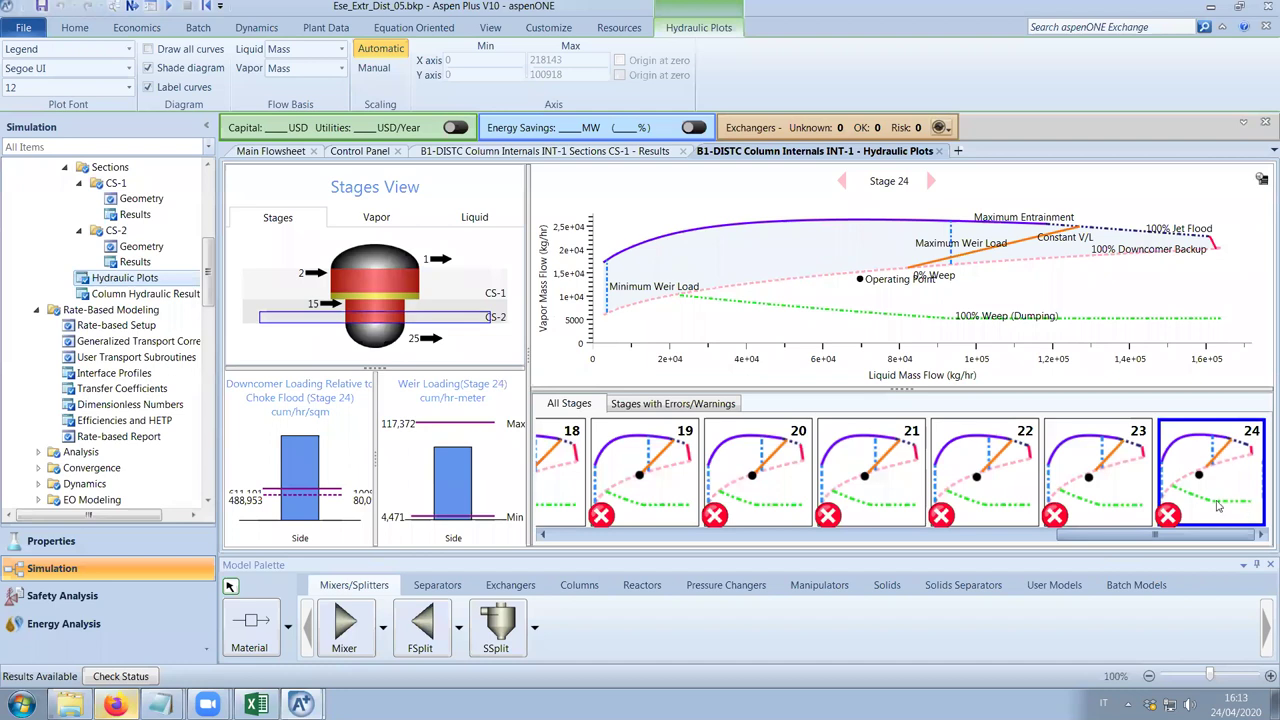
pyautogui.moveTo(898, 285)
pyautogui.moveTo(856, 290)
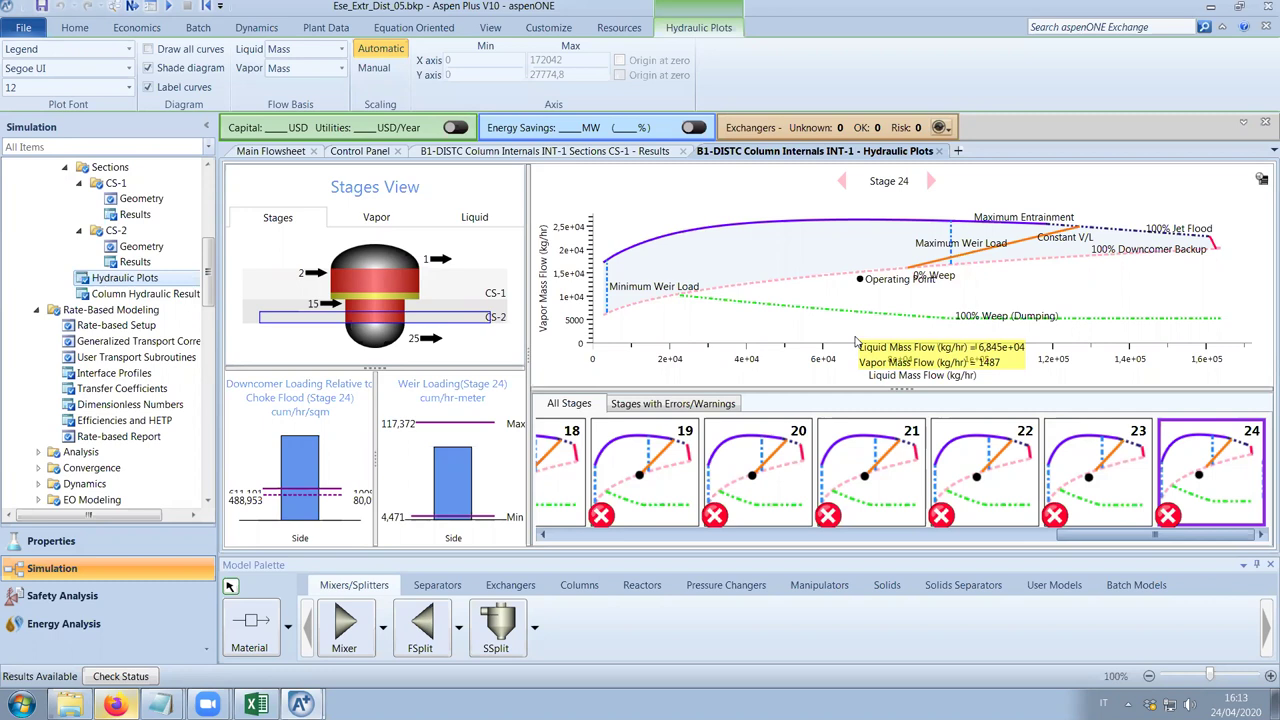
pyautogui.moveTo(1122, 535); pyautogui.dragTo(1209, 579)
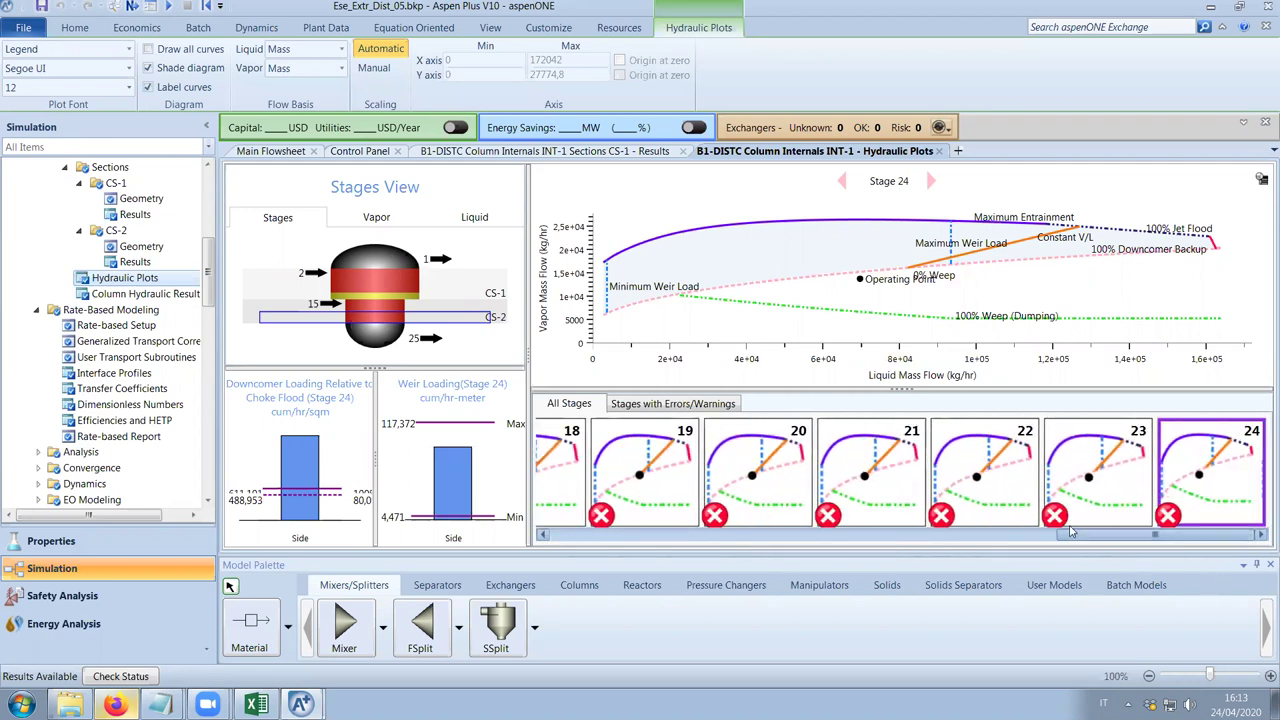
# Read the hydraulic error messages of stages 23, 20, 15 and 16 in section CS-2.
pyautogui.moveTo(1018, 430)
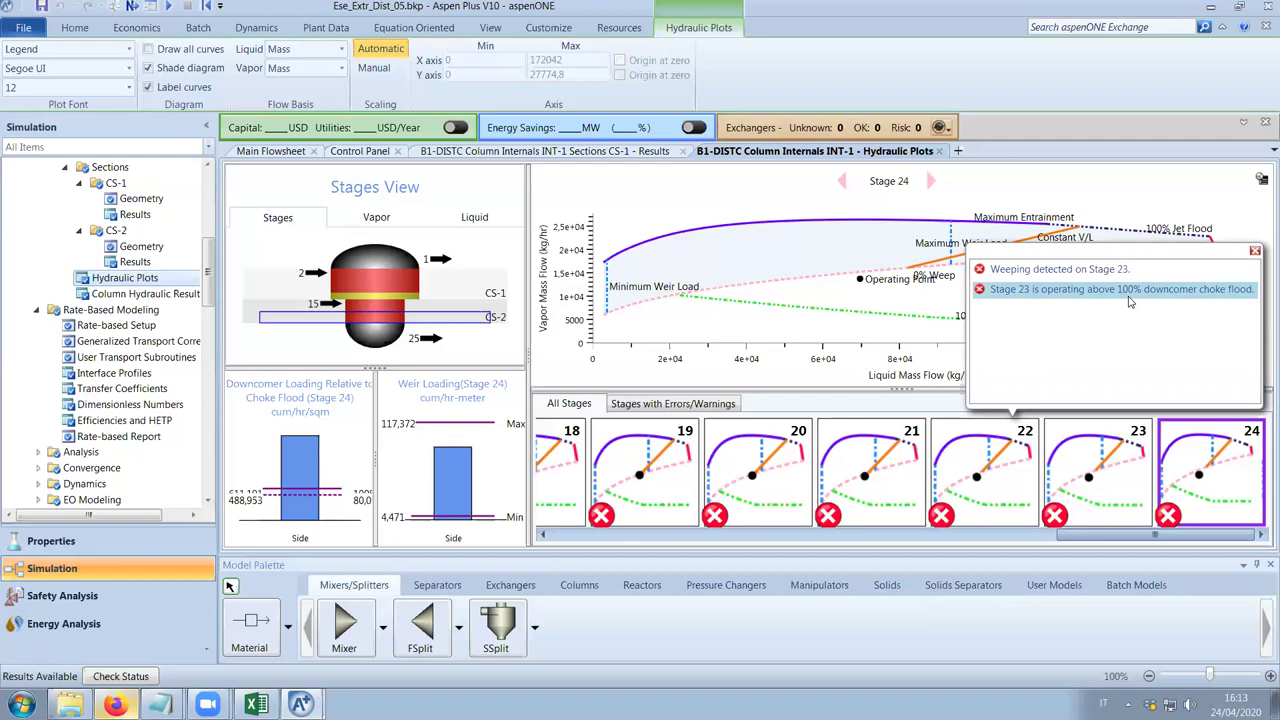
pyautogui.click(1254, 250)
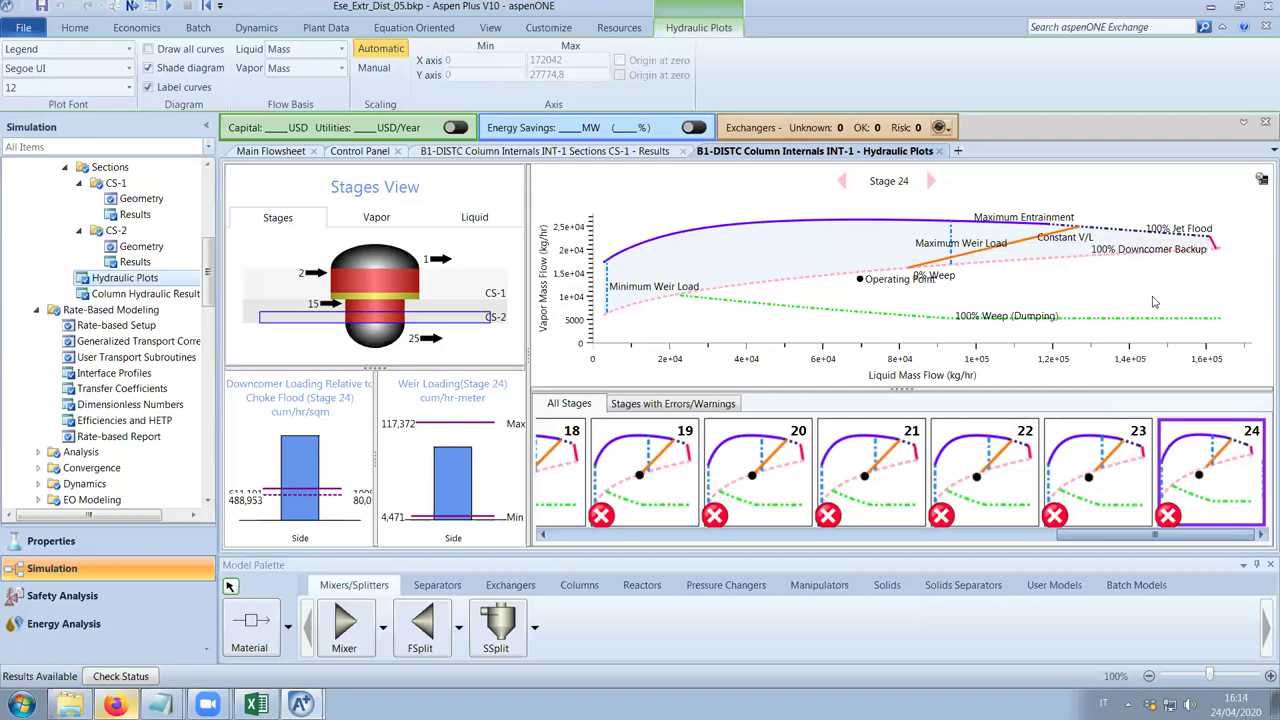
pyautogui.click(715, 515)
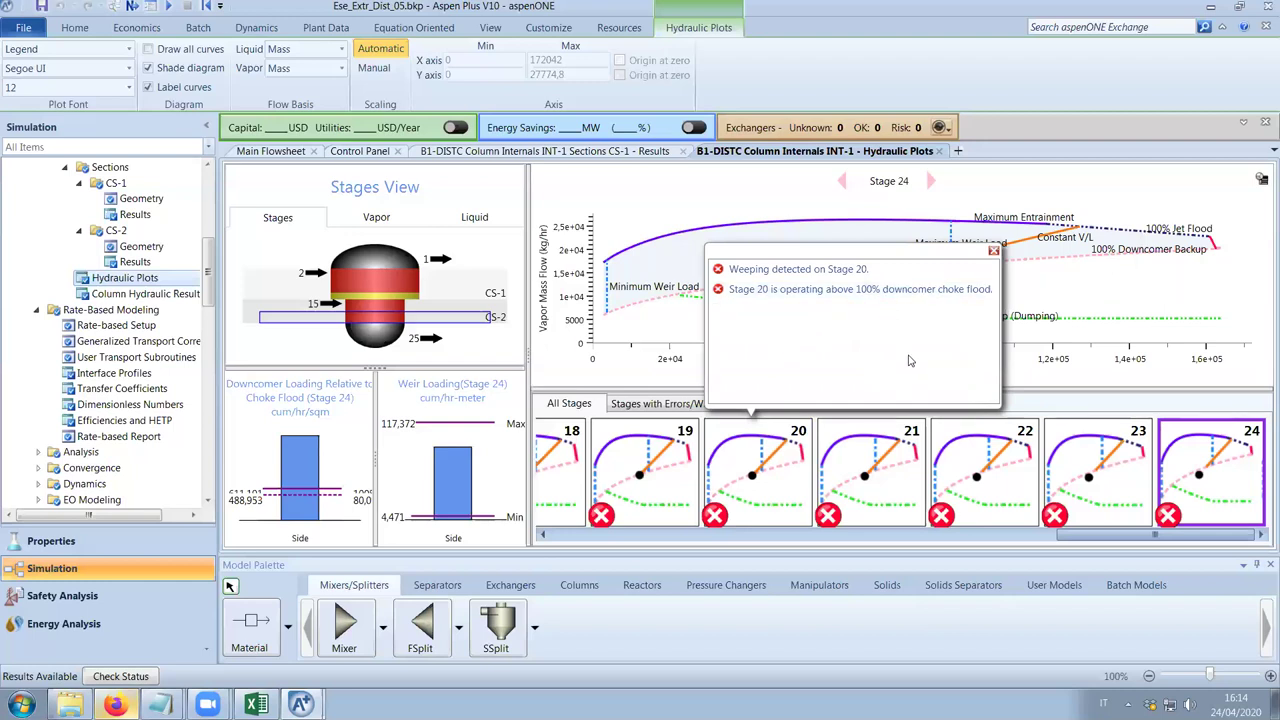
pyautogui.click(996, 251)
pyautogui.moveTo(1095, 540); pyautogui.dragTo(918, 548)
pyautogui.click(766, 524)
pyautogui.click(766, 528)
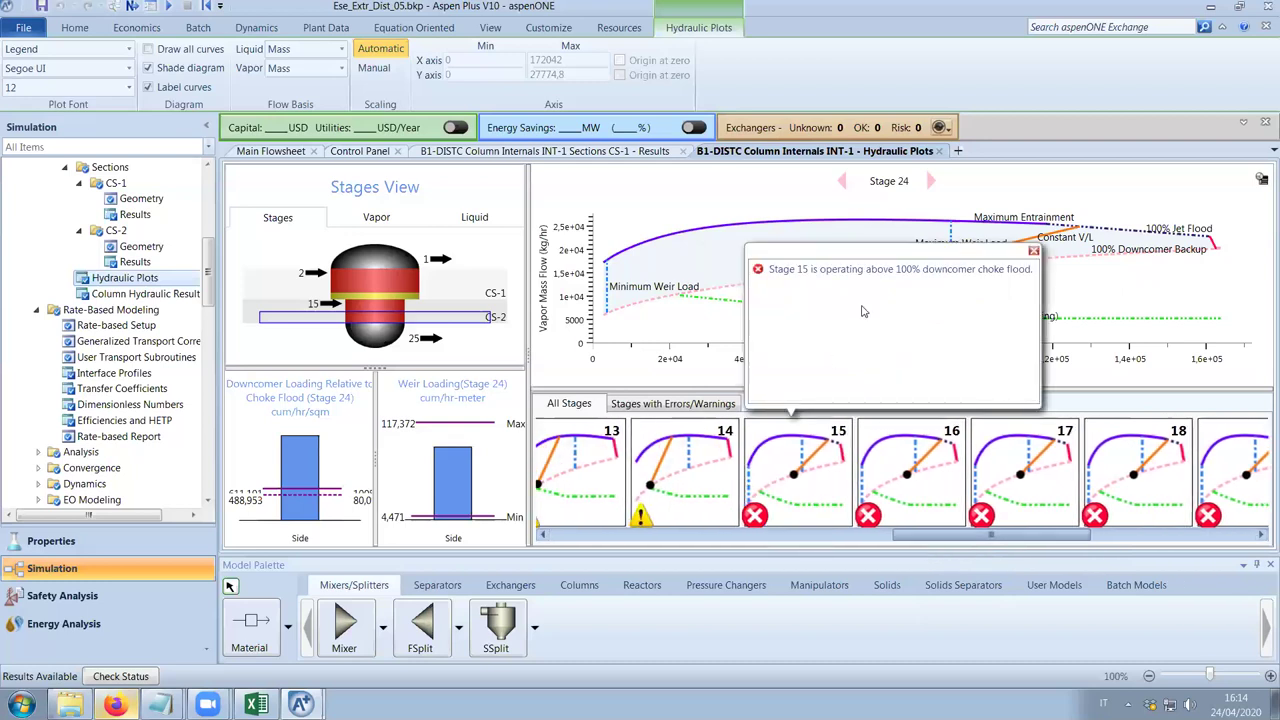
pyautogui.click(1032, 253)
pyautogui.click(873, 525)
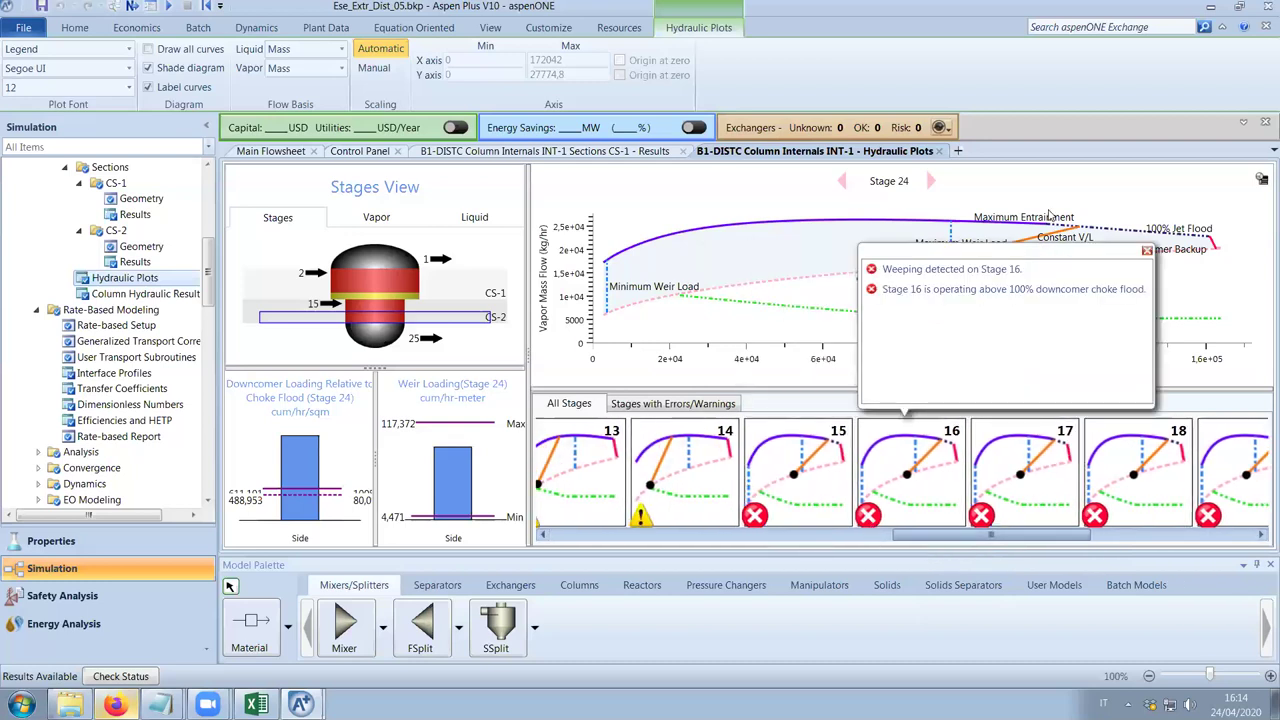
pyautogui.click(1147, 249)
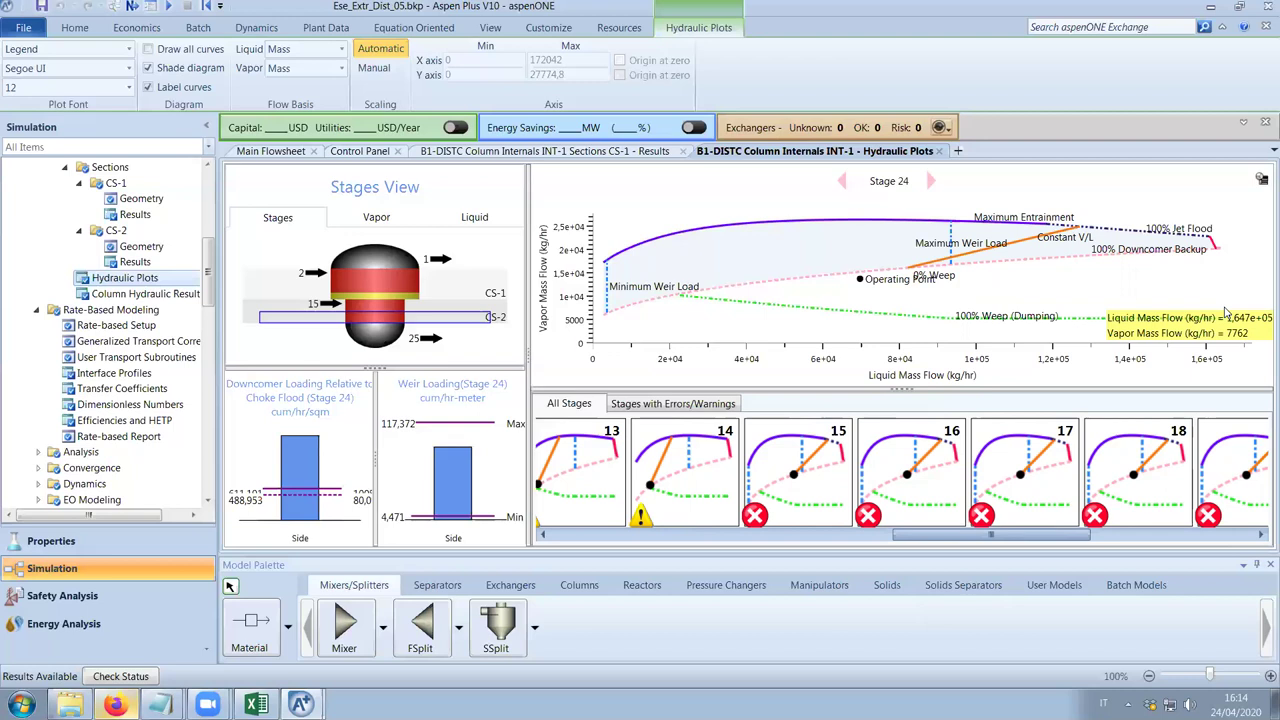
# Set the feed stage of S4-FEED to 17 in B1-DISTC's stream specifications.
pyautogui.moveTo(209, 277); pyautogui.dragTo(207, 215)
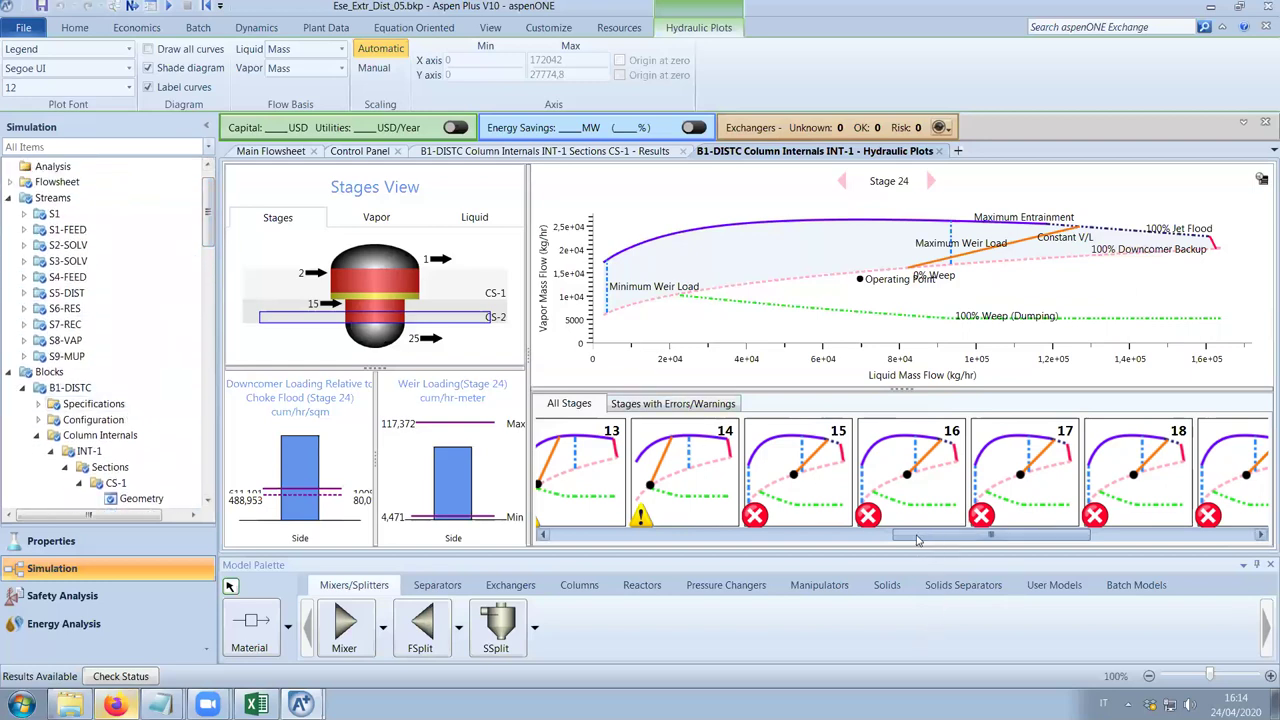
pyautogui.moveTo(930, 537); pyautogui.dragTo(519, 561)
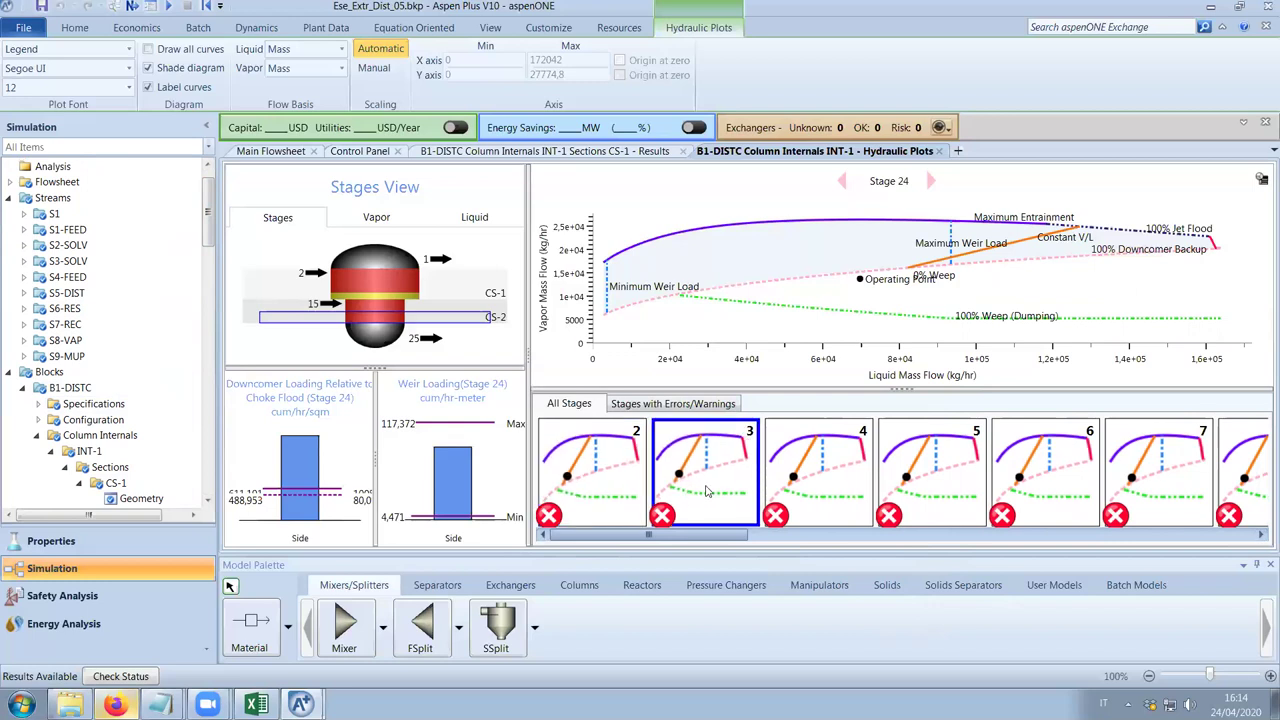
pyautogui.moveTo(208, 252); pyautogui.dragTo(208, 283)
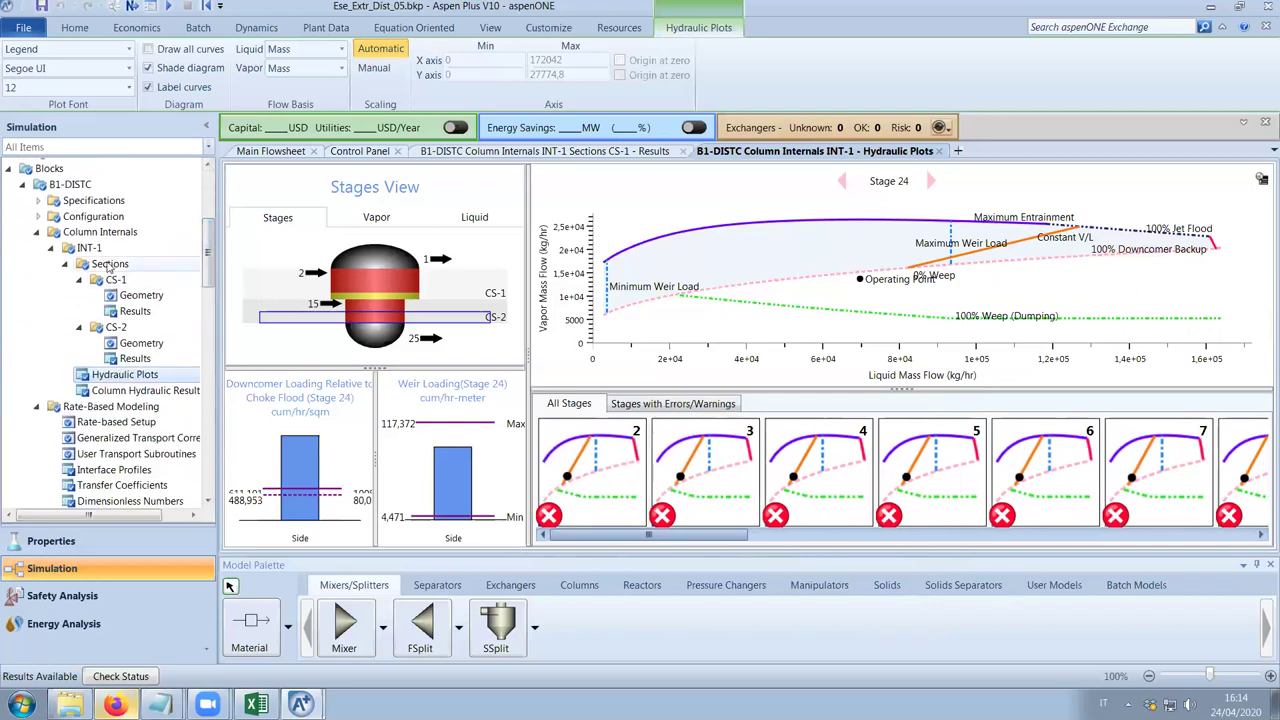
pyautogui.click(94, 201)
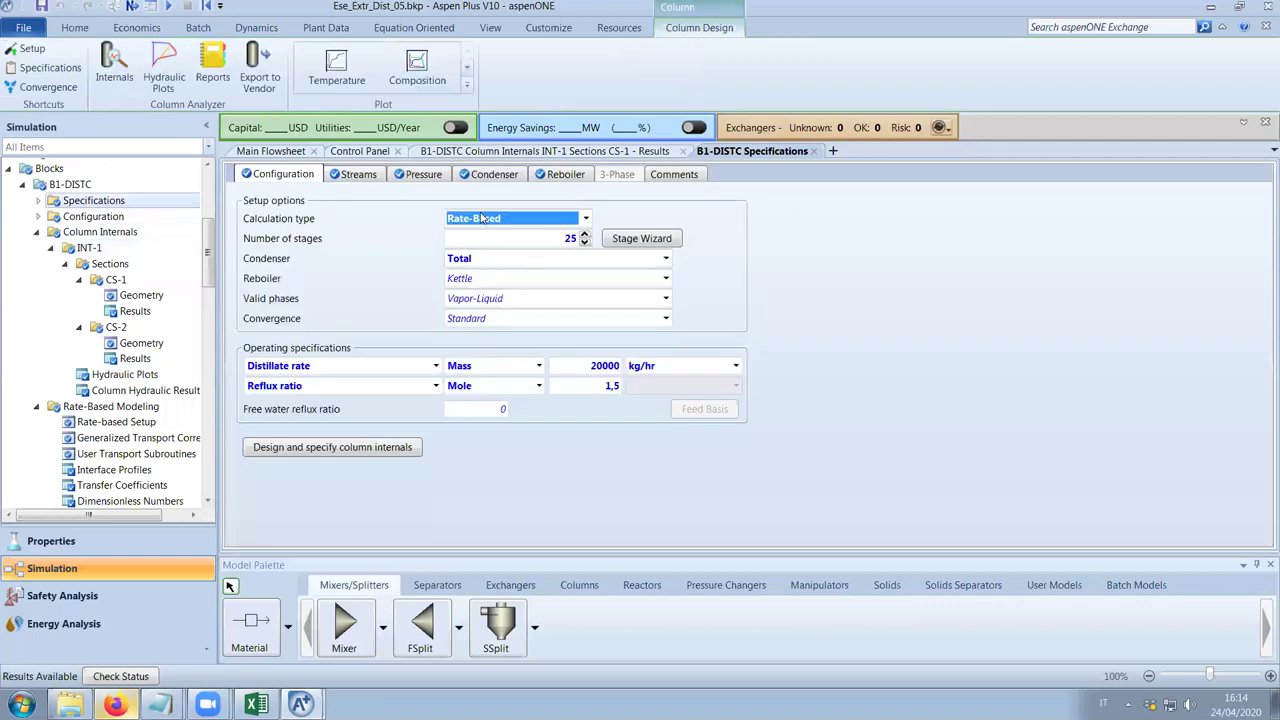
pyautogui.click(358, 175)
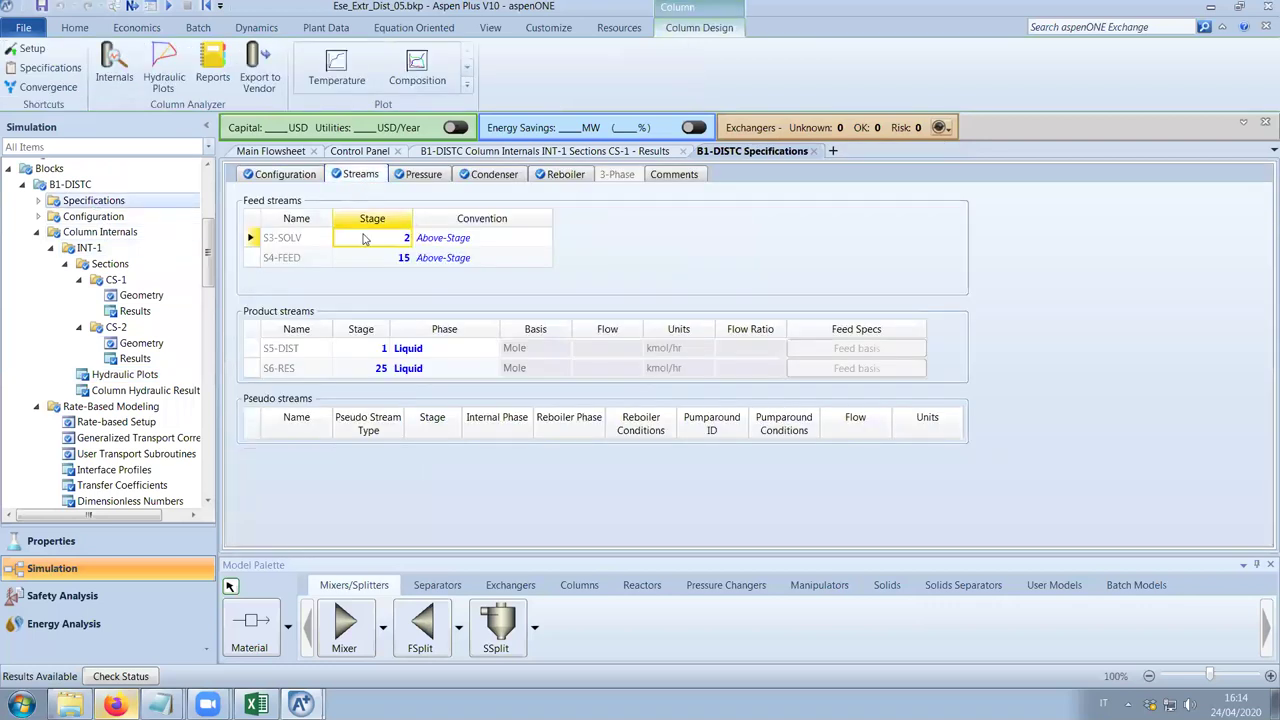
pyautogui.click(405, 257)
pyautogui.click(405, 254)
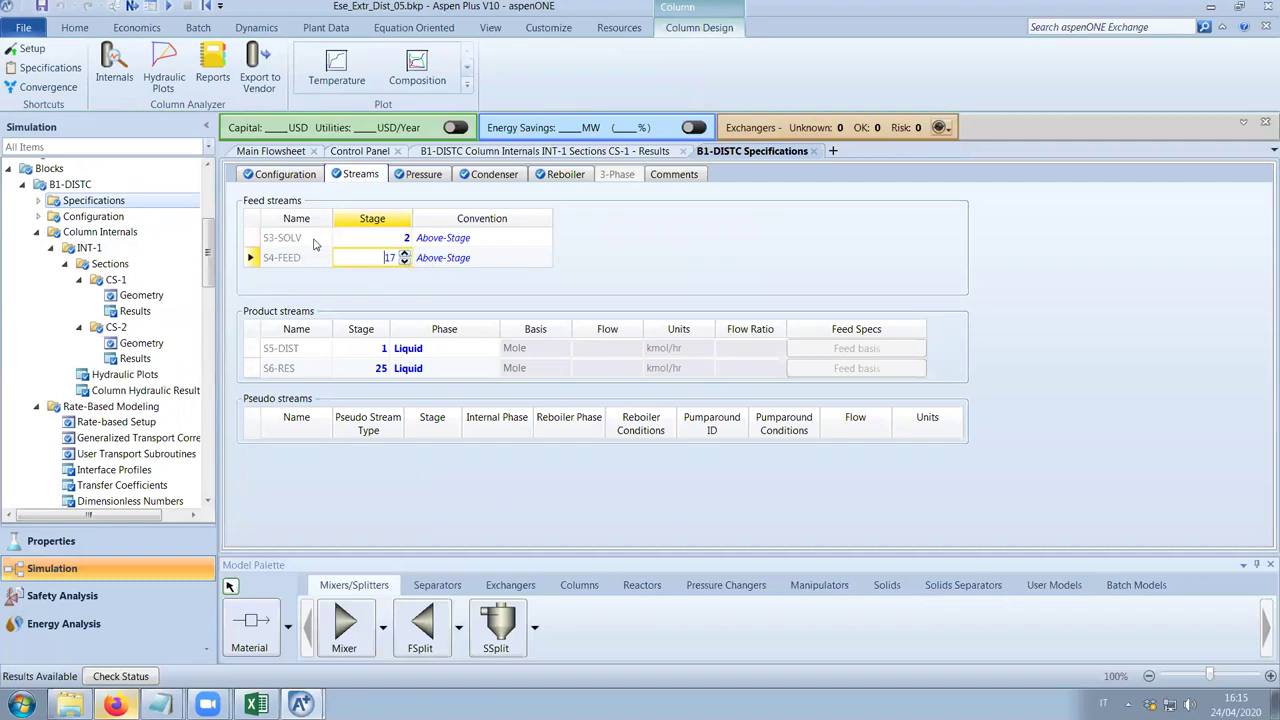
pyautogui.click(385, 289)
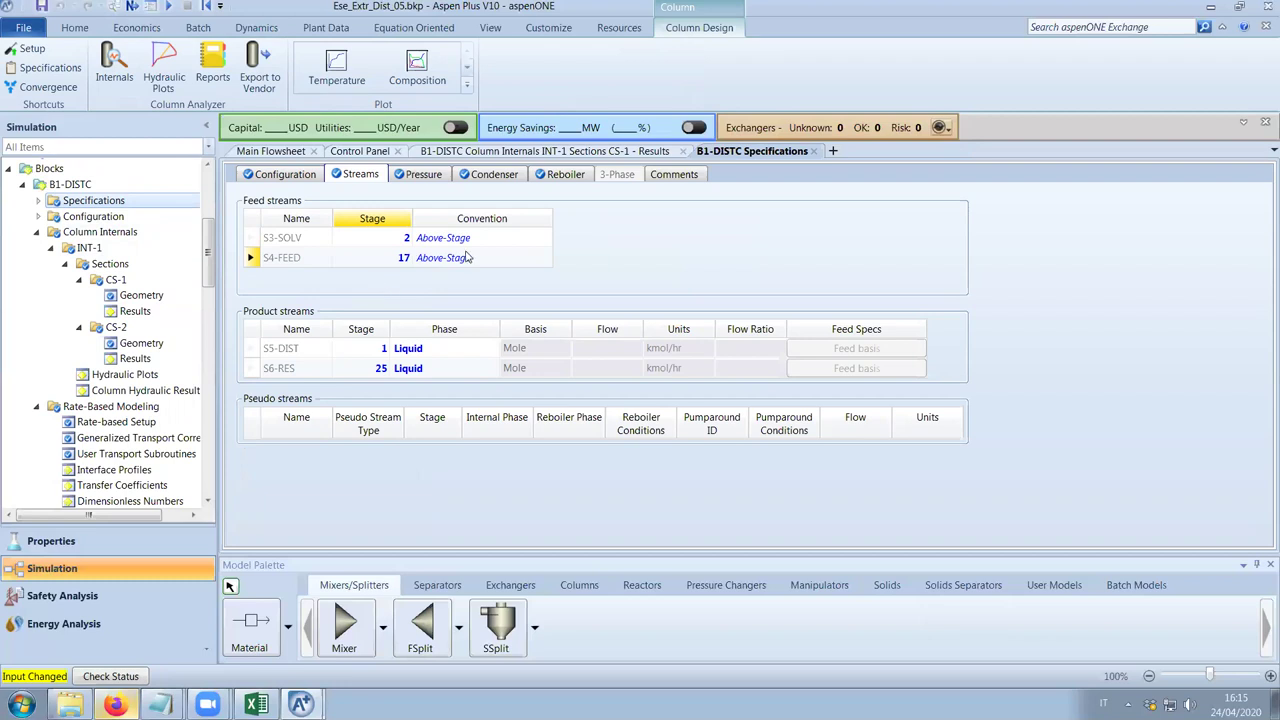
# Set the end stage of section CS-1 to 16 and the start stage of CS-2 to 17 in INT-1.
pyautogui.click(683, 151)
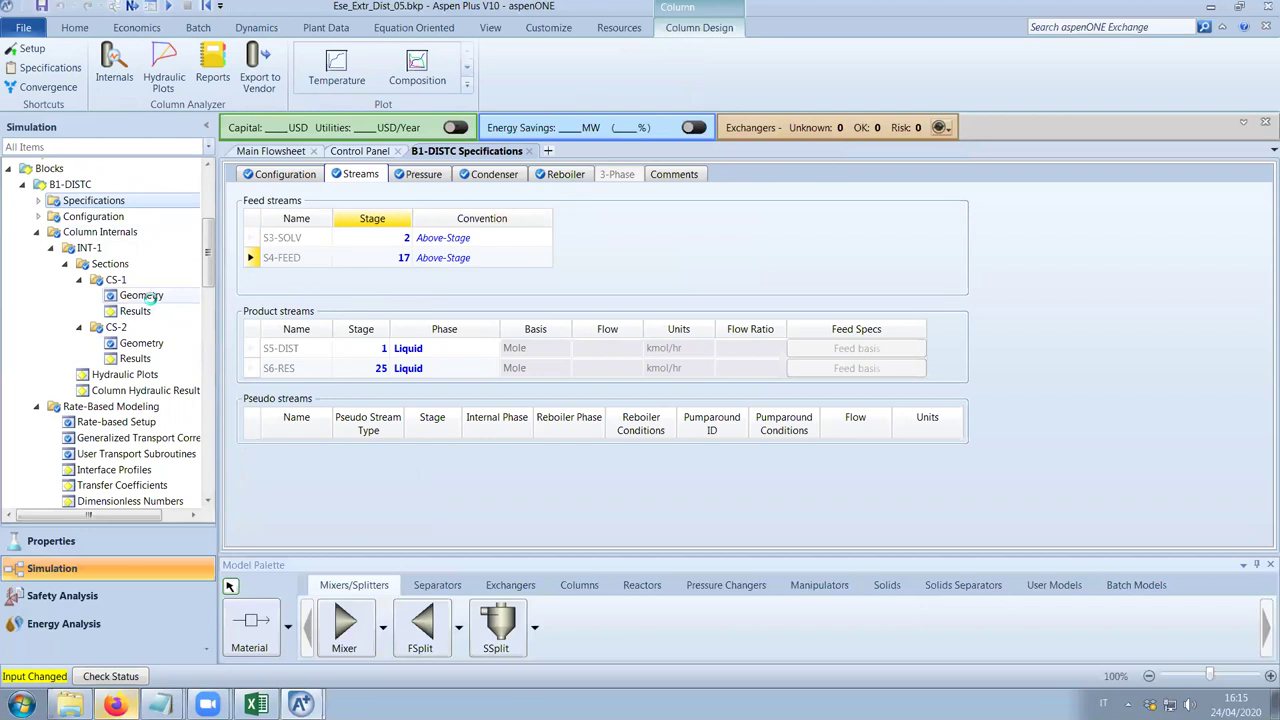
pyautogui.click(145, 297)
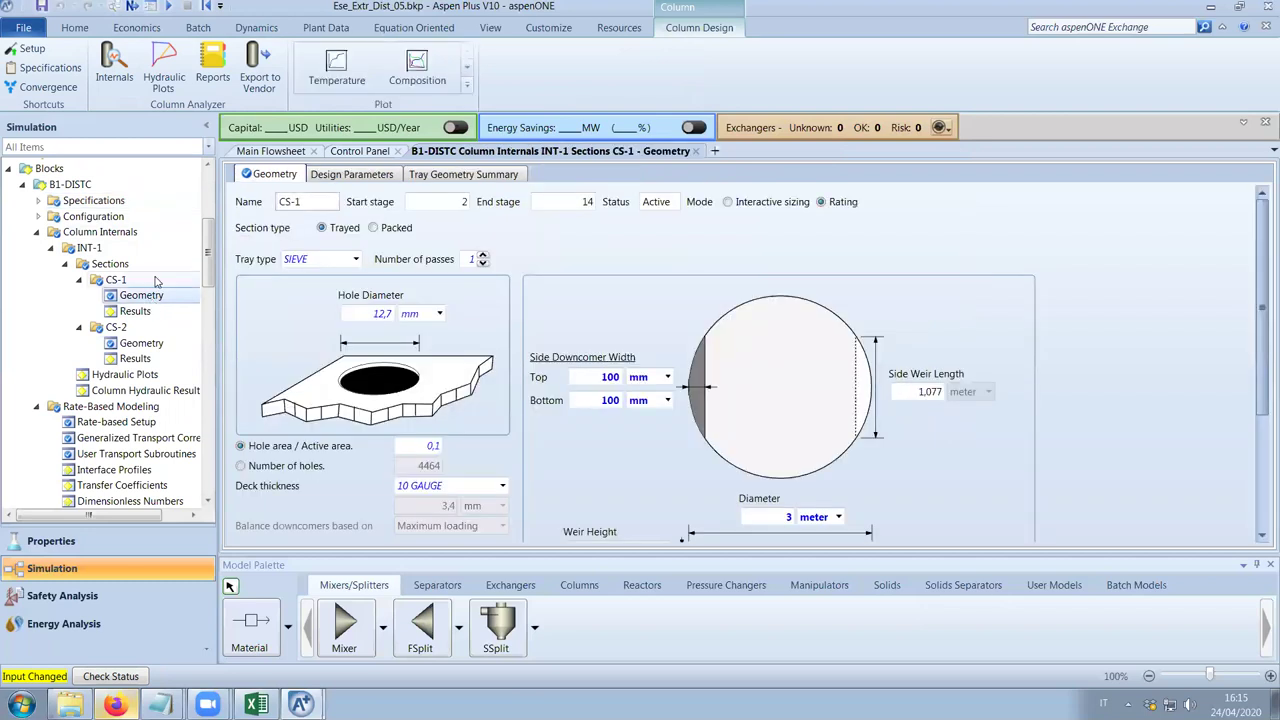
pyautogui.click(150, 266)
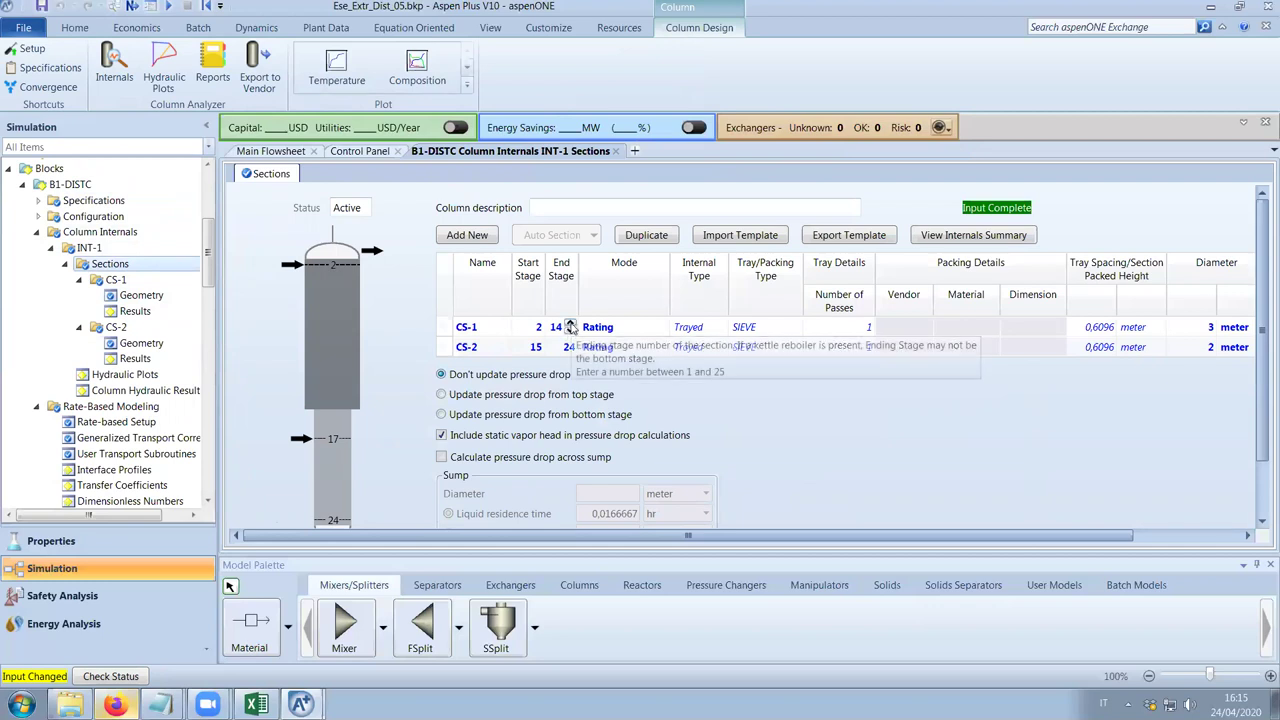
pyautogui.click(571, 324)
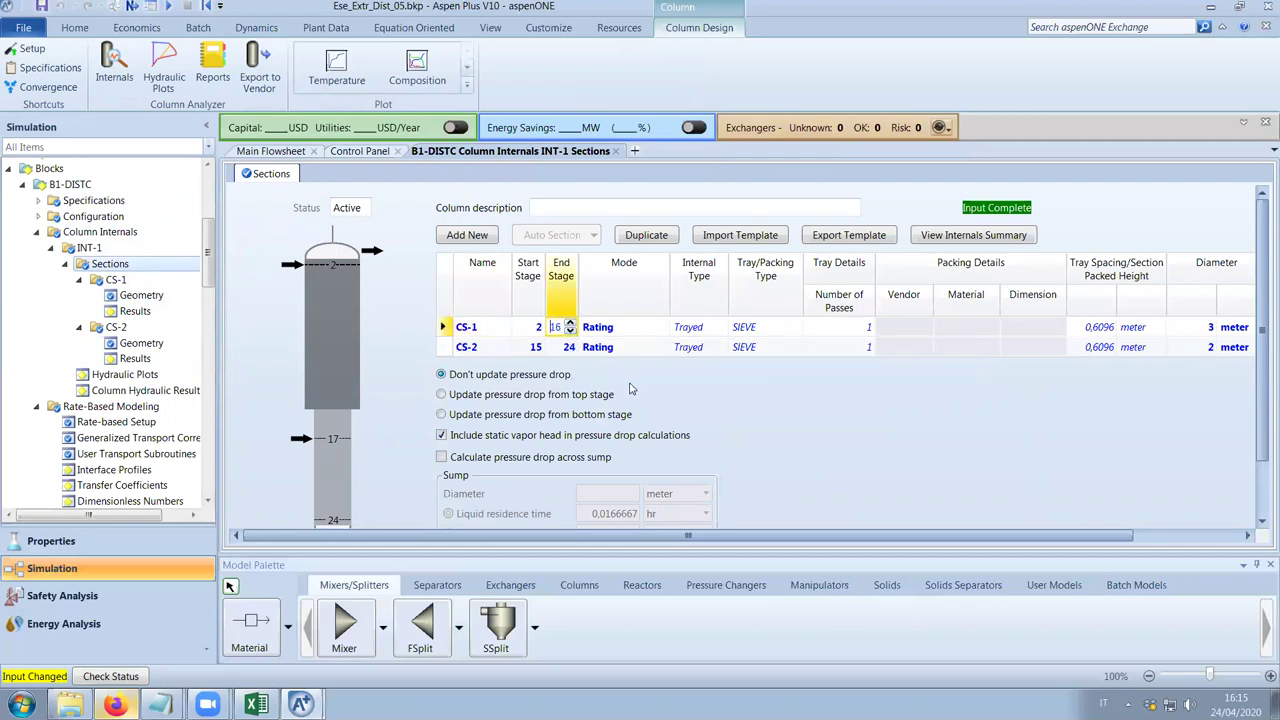
pyautogui.click(571, 324)
pyautogui.click(520, 352)
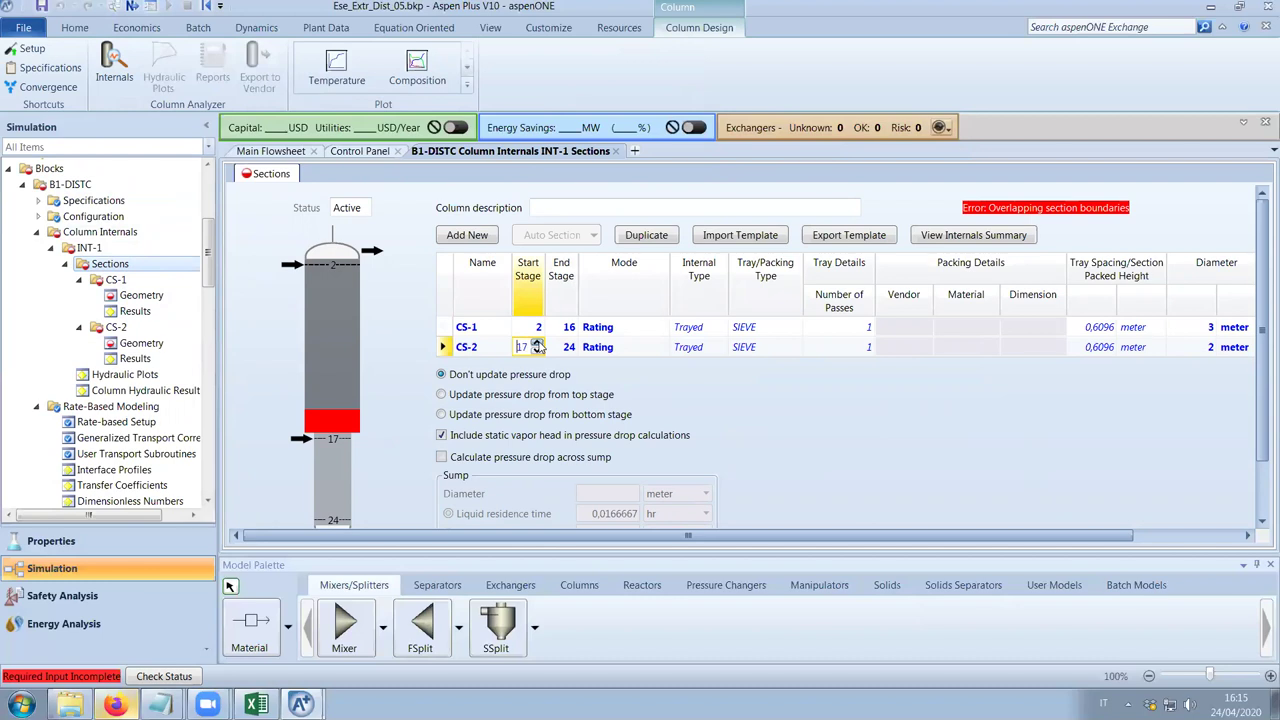
# Apply the CS-2 start stage and review the limiting conditions and calculated diameter in the CS-2 results.
pyautogui.click(665, 397)
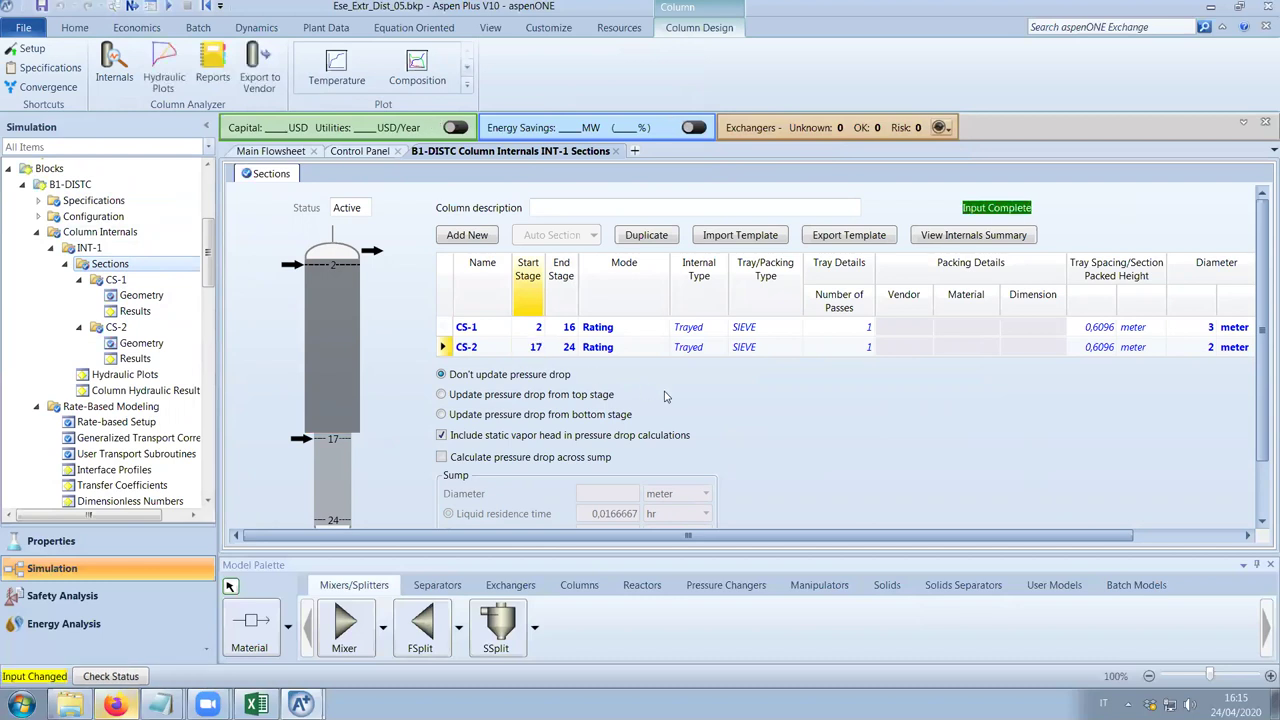
pyautogui.moveTo(211, 280); pyautogui.dragTo(211, 293)
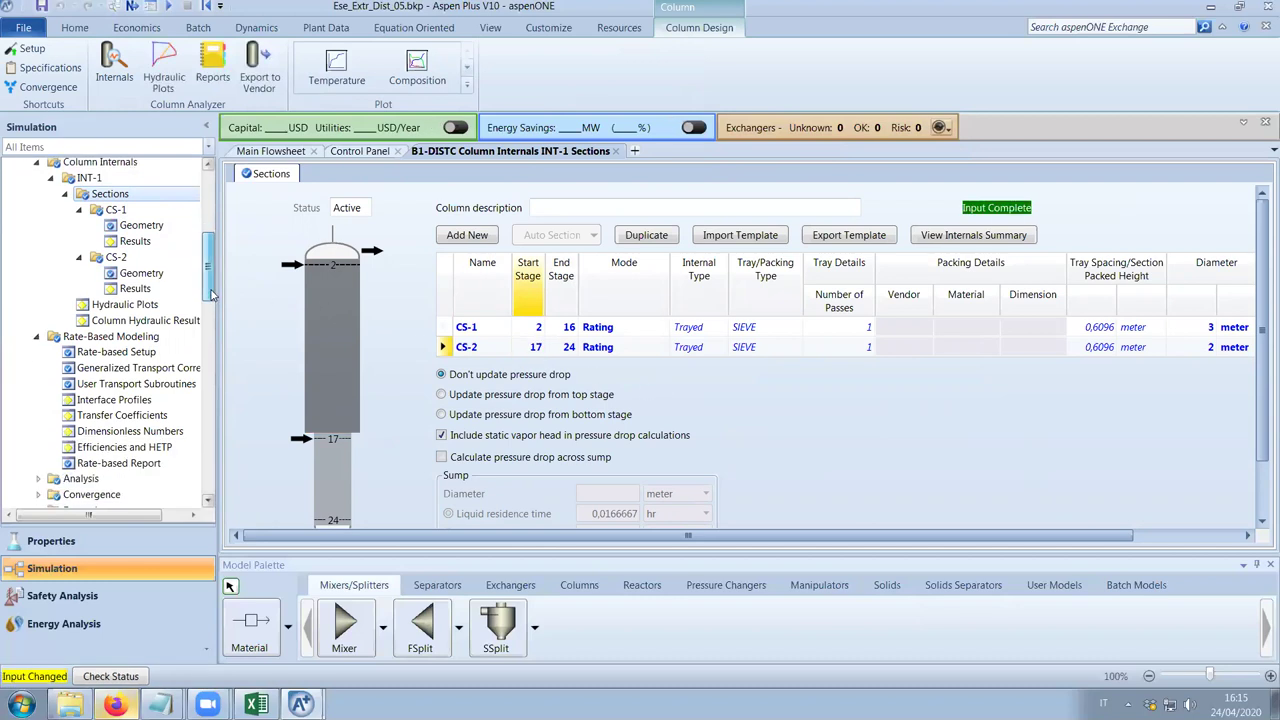
pyautogui.click(169, 288)
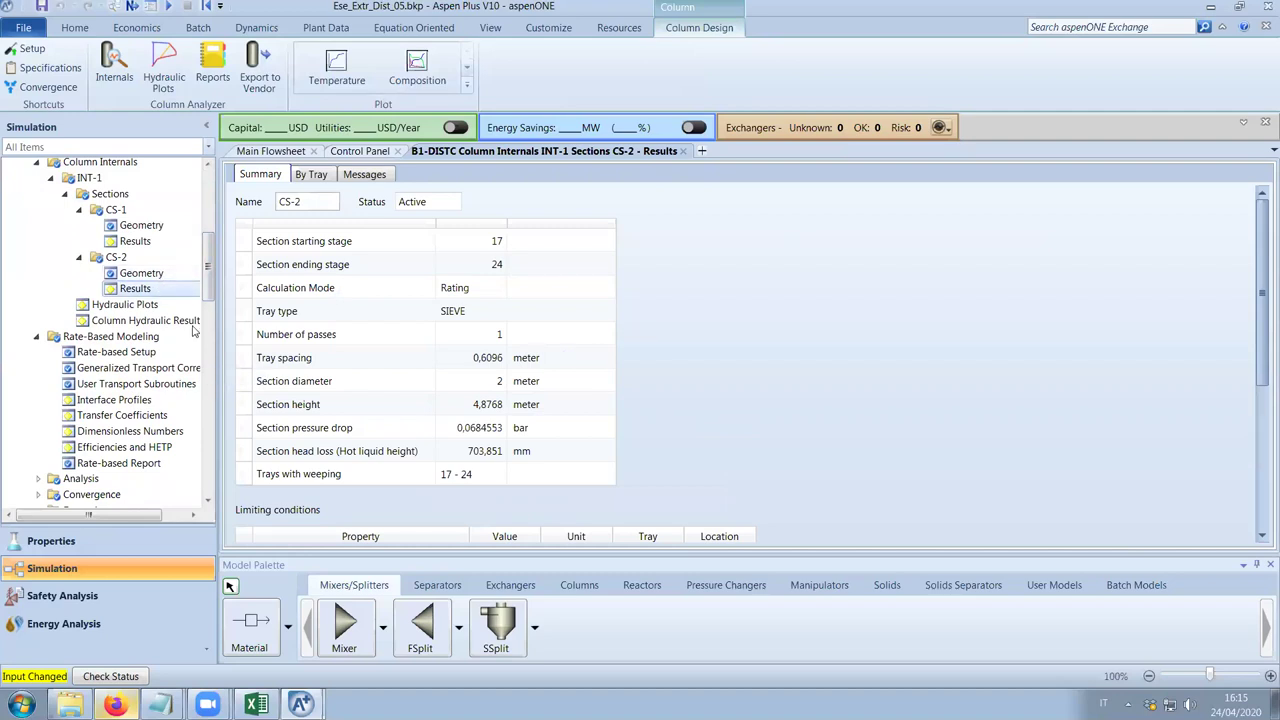
pyautogui.click(1262, 515)
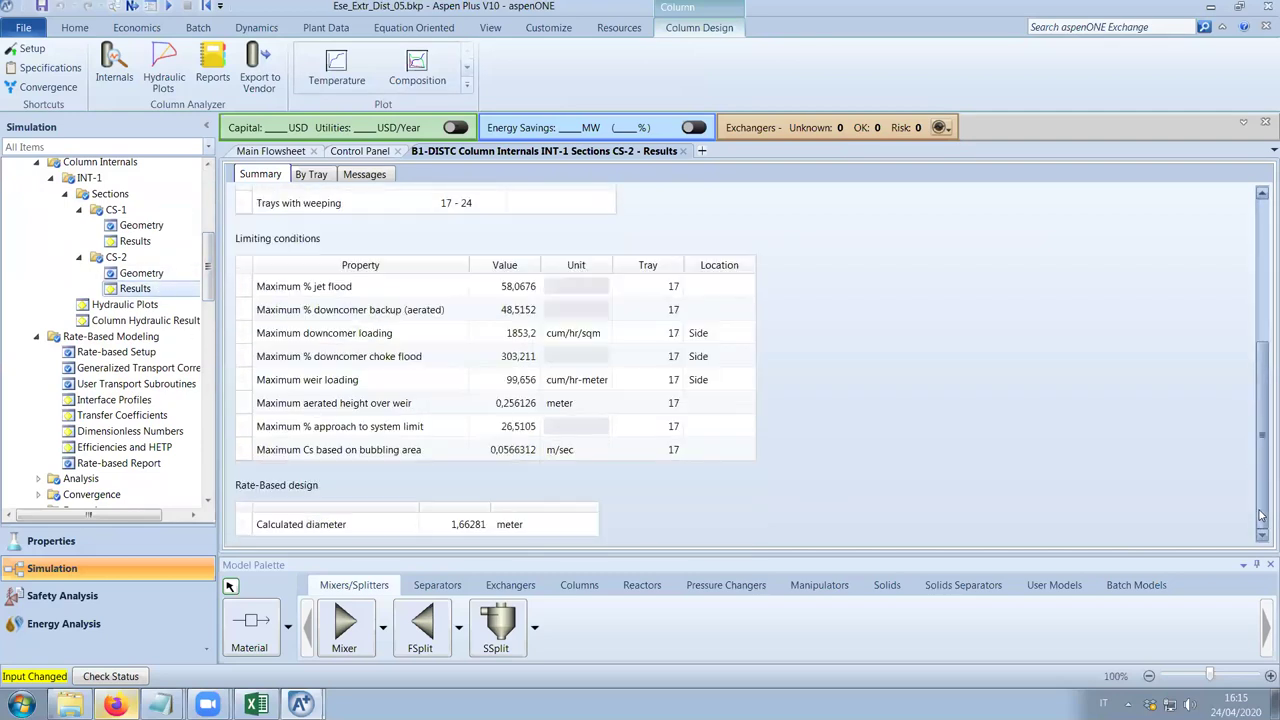
# Set the top and bottom side downcomer widths of section CS-2 to 100 mm in its tray geometry.
pyautogui.click(152, 272)
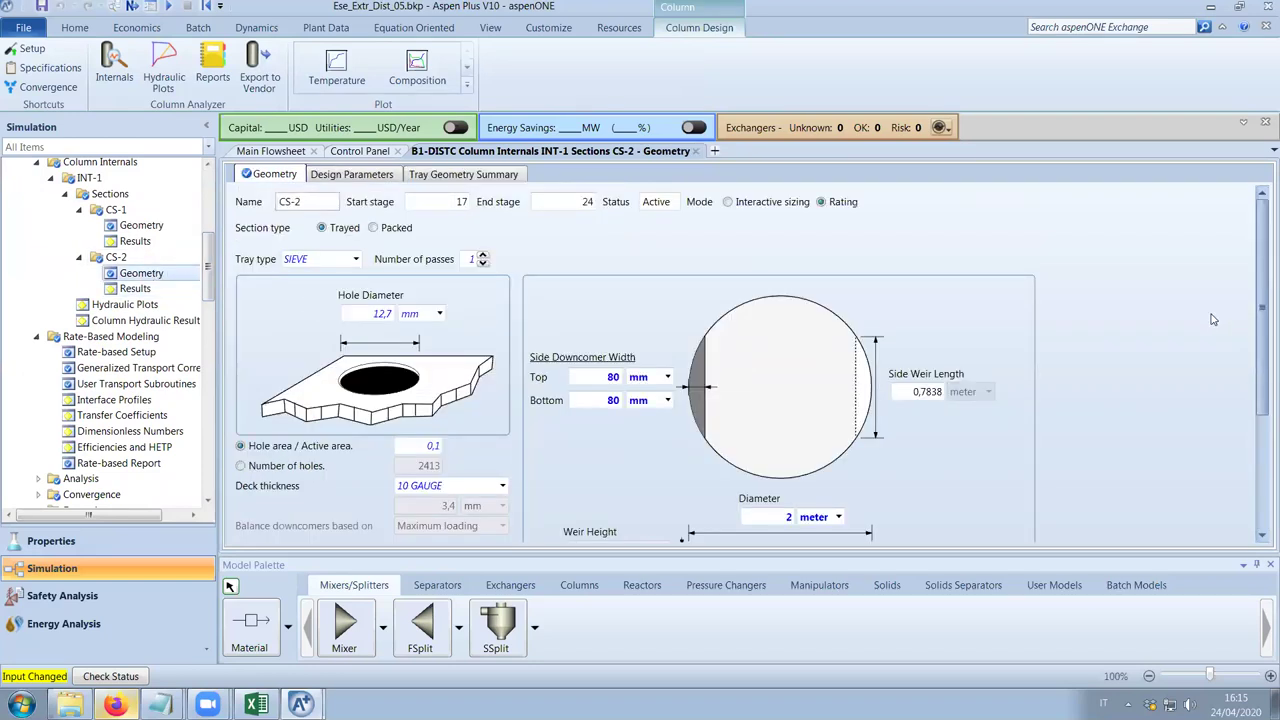
pyautogui.moveTo(1262, 316); pyautogui.dragTo(1262, 383)
pyautogui.click(614, 260)
pyautogui.write('100')
pyautogui.click(615, 283)
pyautogui.write('100')
pyautogui.press('Return')
# Set the diameter of section CS-2 to 1.8 m.
pyautogui.scroll(-2, 829, 359)
pyautogui.doubleClick(789, 338)
pyautogui.write('18')
pyautogui.press('Return')
pyautogui.scroll(2, 981, 334)
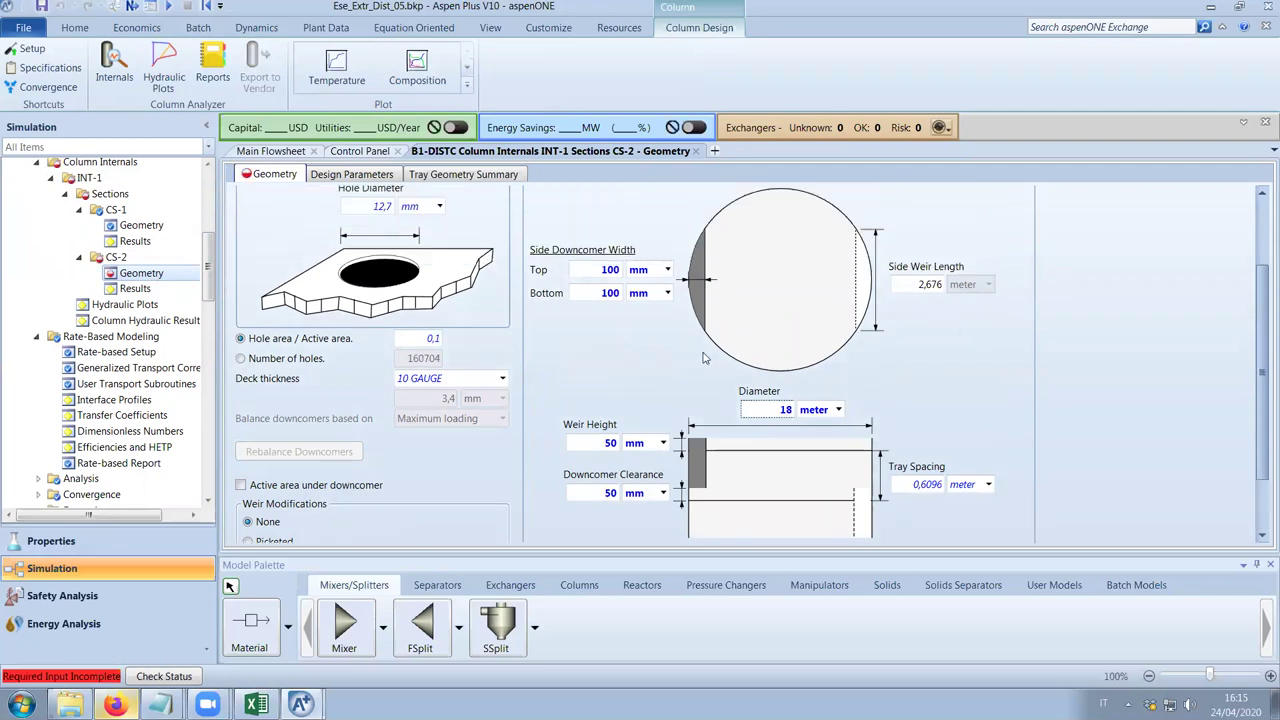
pyautogui.doubleClick(786, 414)
pyautogui.write('18')
pyautogui.doubleClick(780, 416)
pyautogui.write('1')
pyautogui.press('Return')
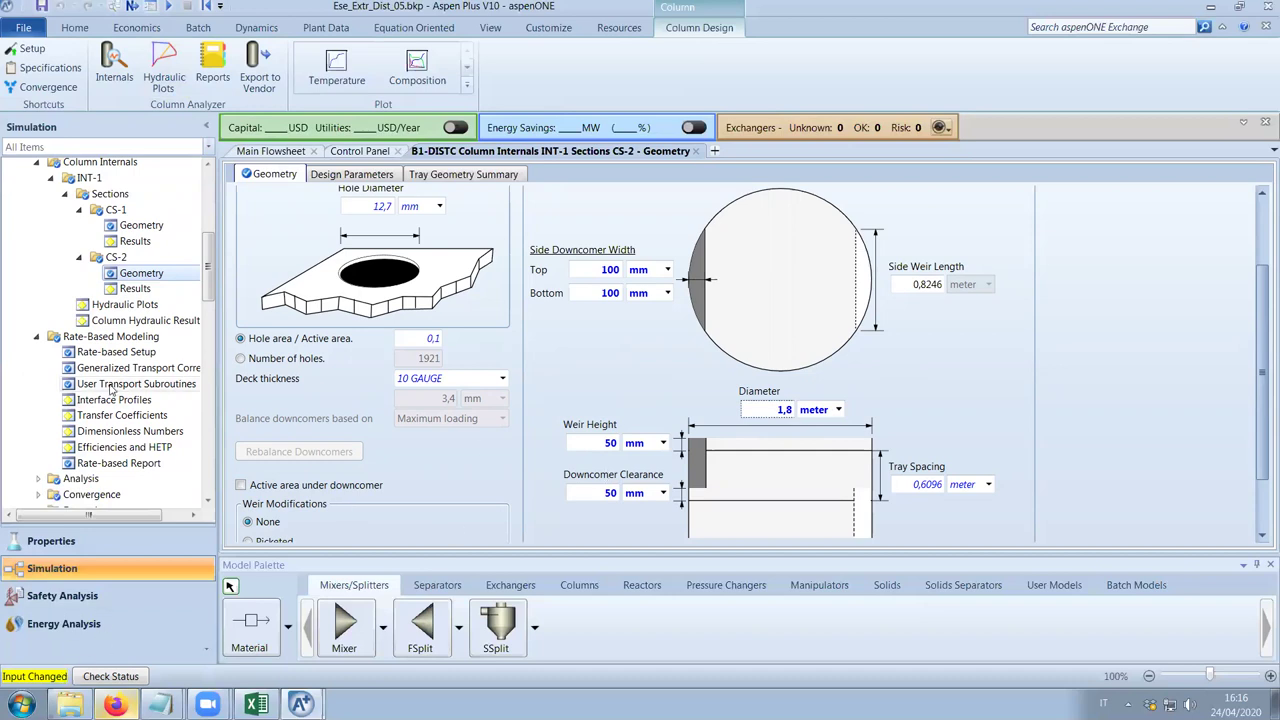
# Open the INT-1 hydraulic plots of B1-DISTC, inspect stages 10 and 8, and read stage 8's error message.
pyautogui.click(138, 308)
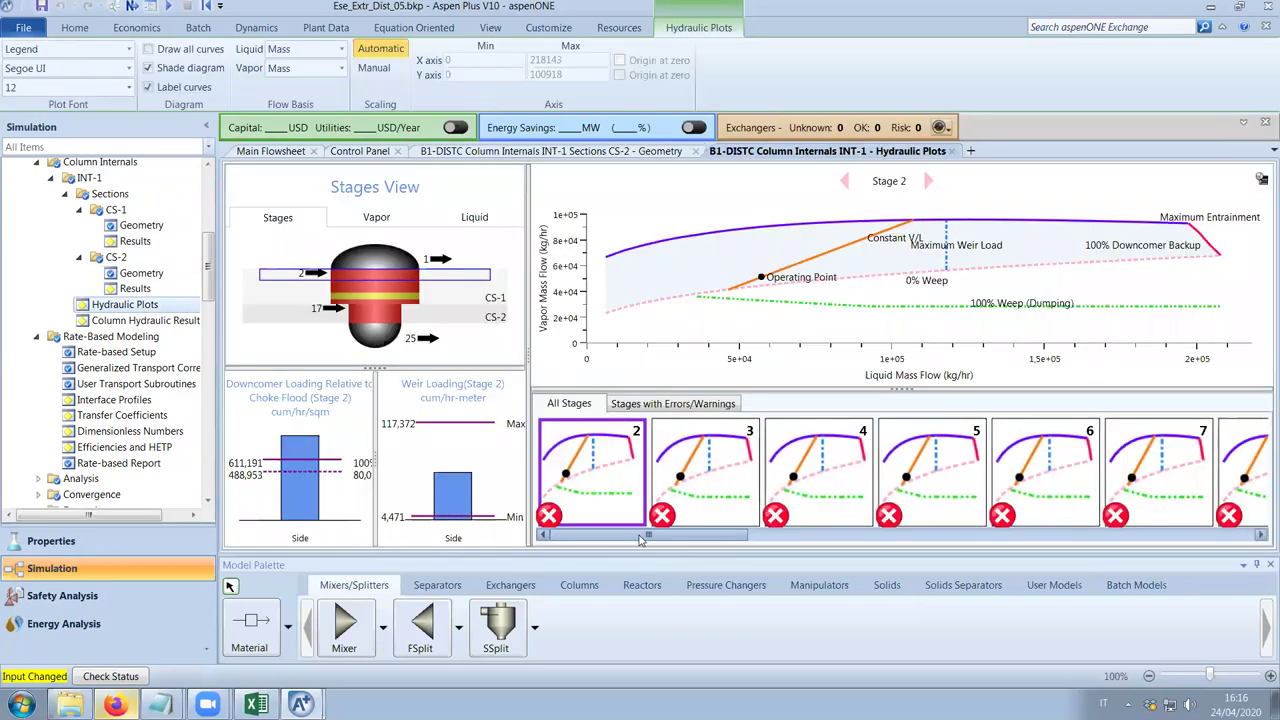
pyautogui.moveTo(646, 534); pyautogui.dragTo(808, 534)
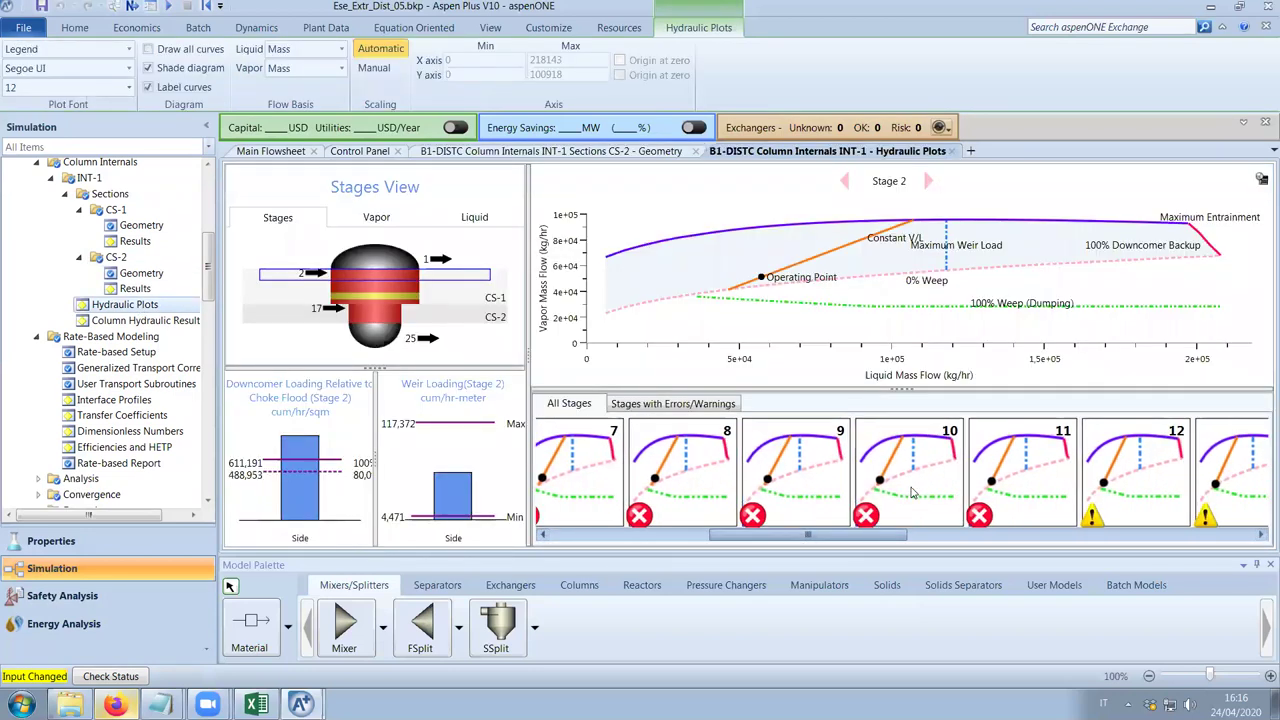
pyautogui.click(800, 490)
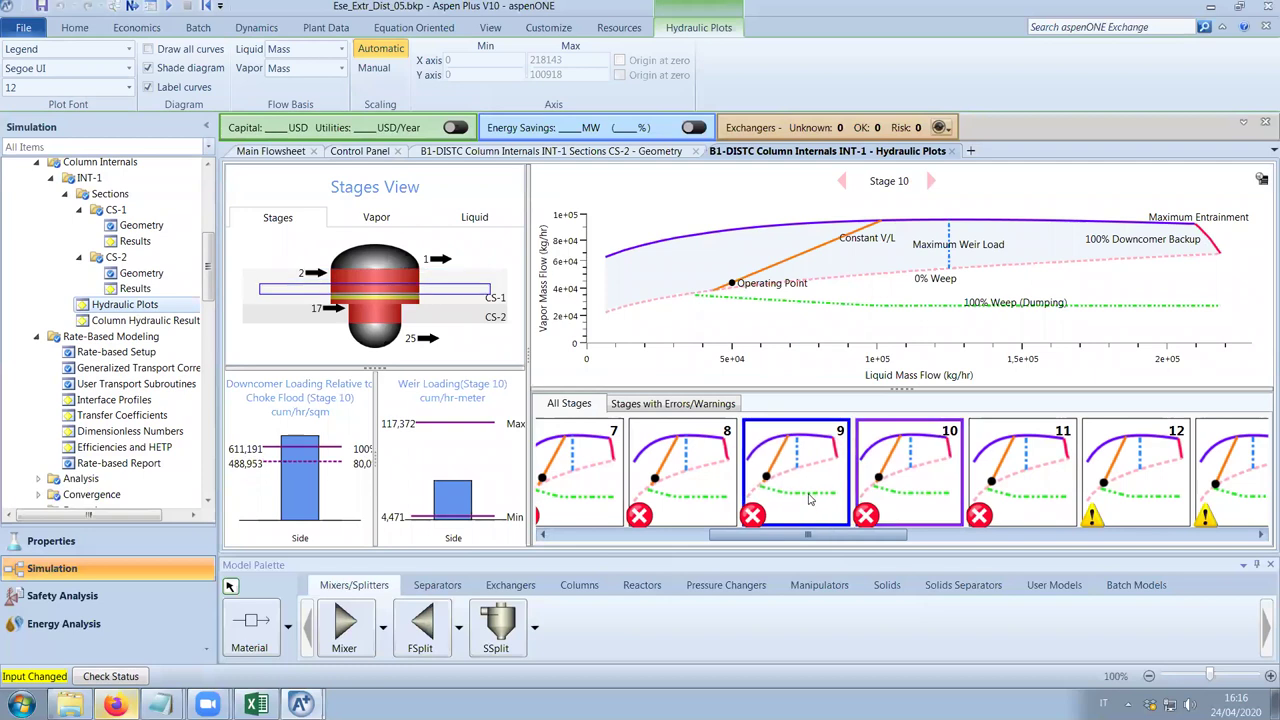
pyautogui.click(697, 494)
pyautogui.moveTo(855, 536); pyautogui.dragTo(703, 538)
pyautogui.moveTo(711, 286)
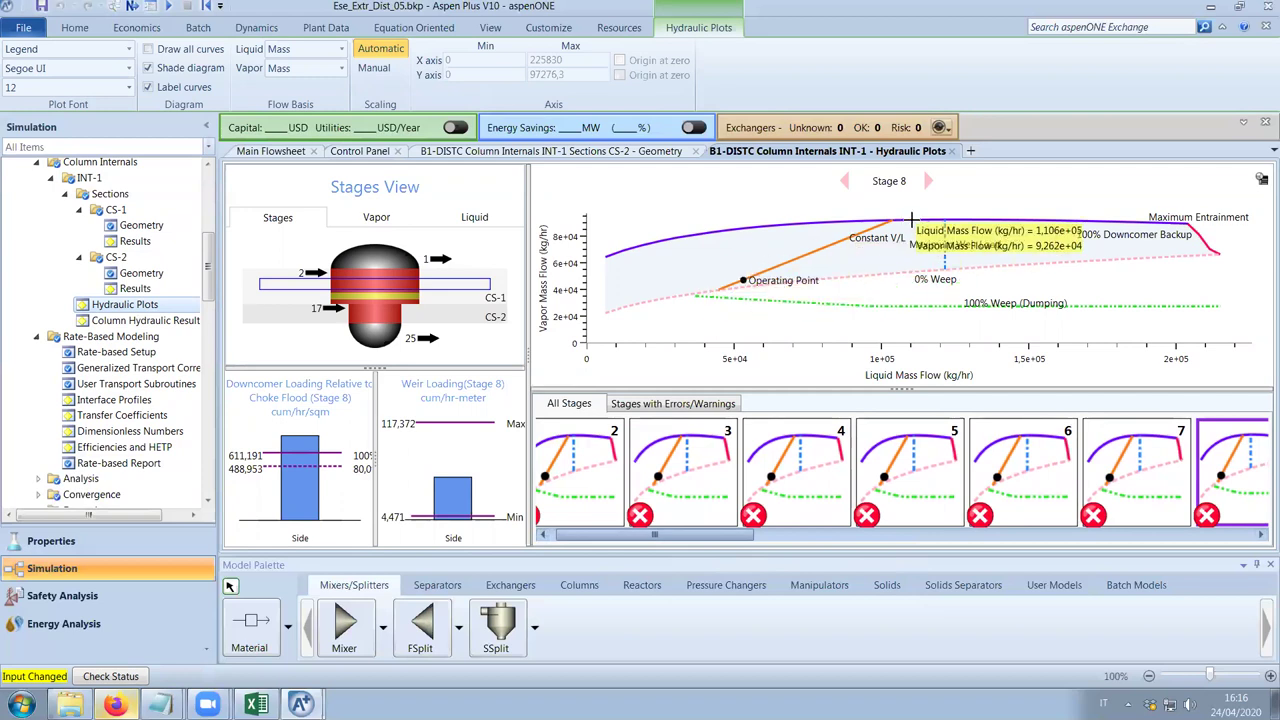
pyautogui.moveTo(753, 514)
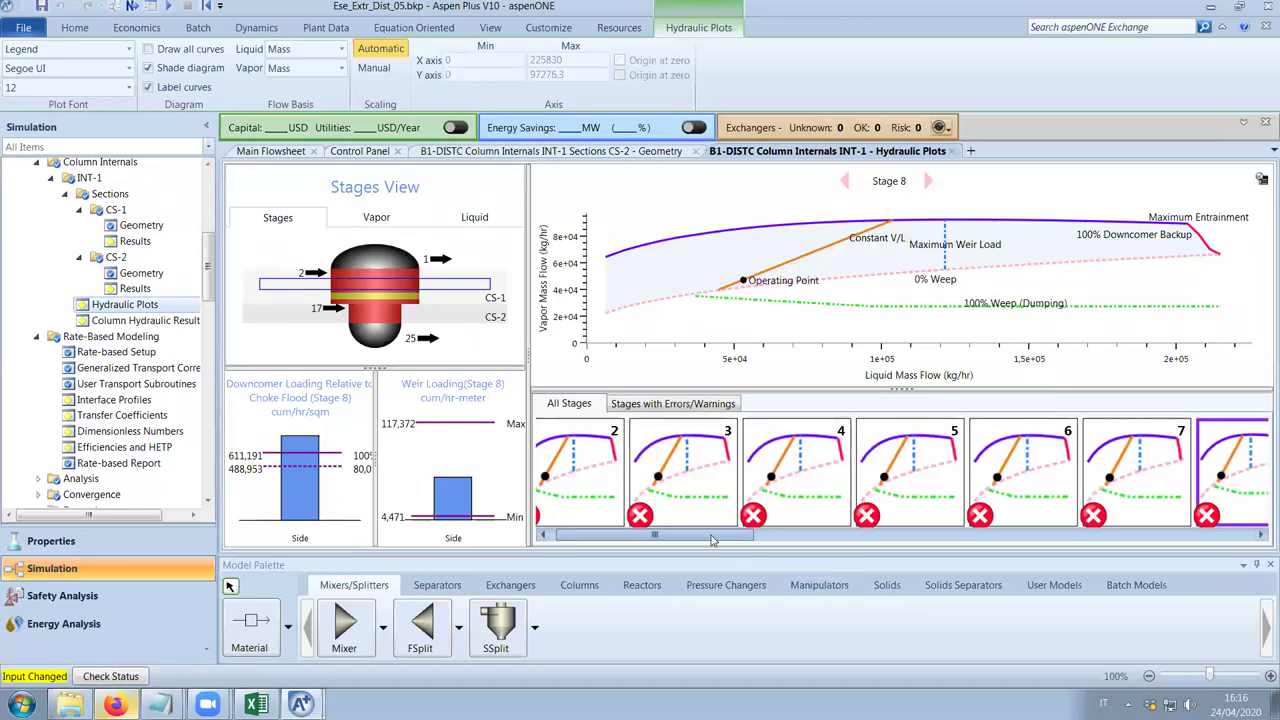
pyautogui.moveTo(712, 540); pyautogui.dragTo(820, 543)
pyautogui.moveTo(811, 518)
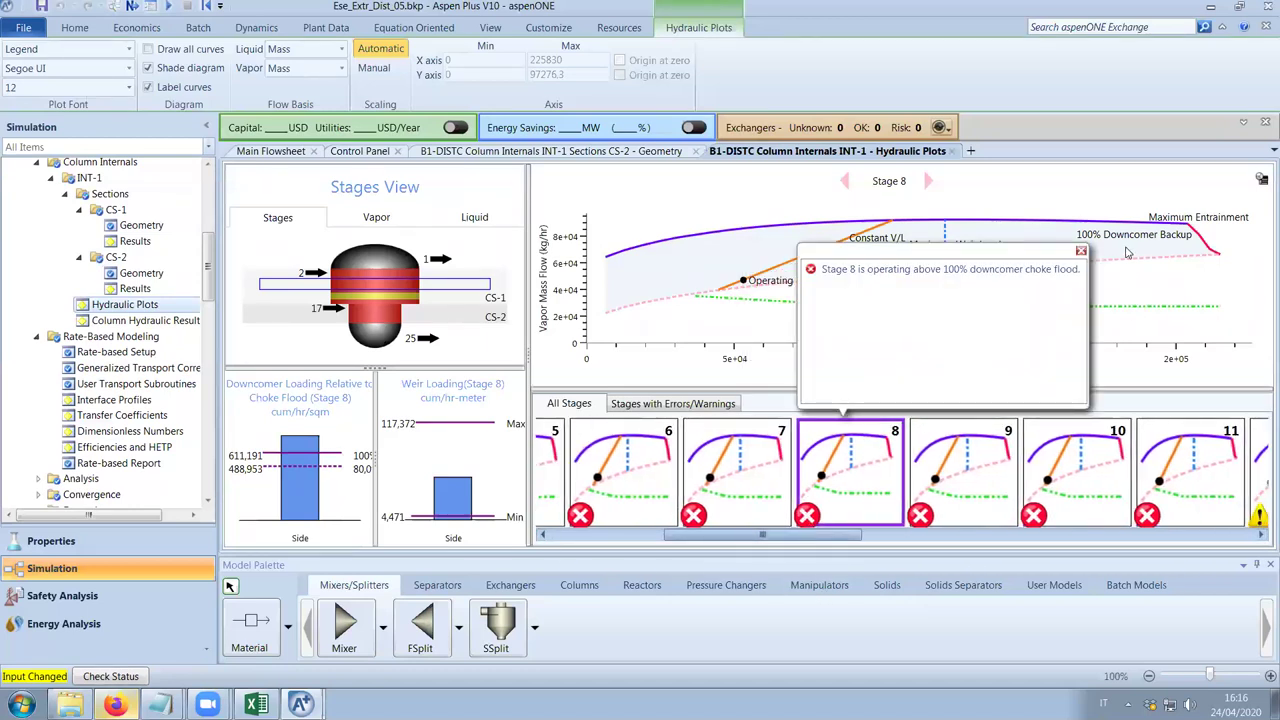
pyautogui.click(1081, 251)
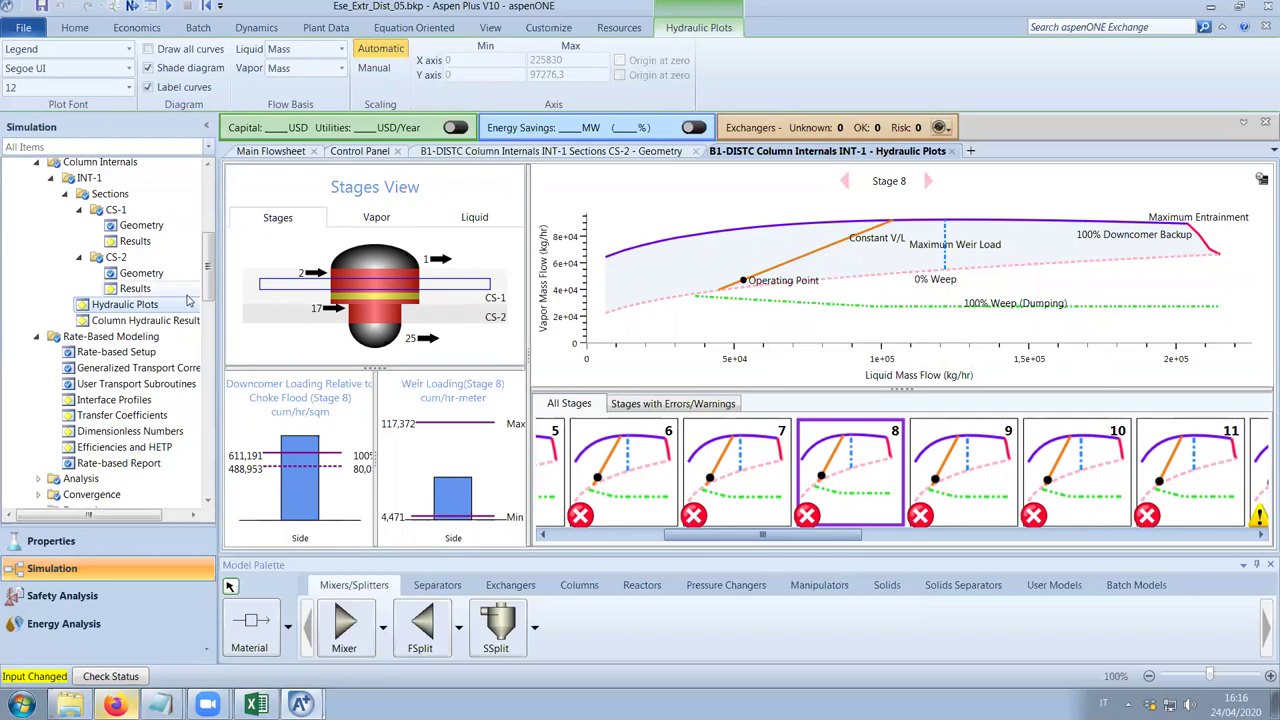
# Set section CS-1's diameter to 2.8 m and its top and bottom side downcomer widths to 120 mm.
pyautogui.click(148, 225)
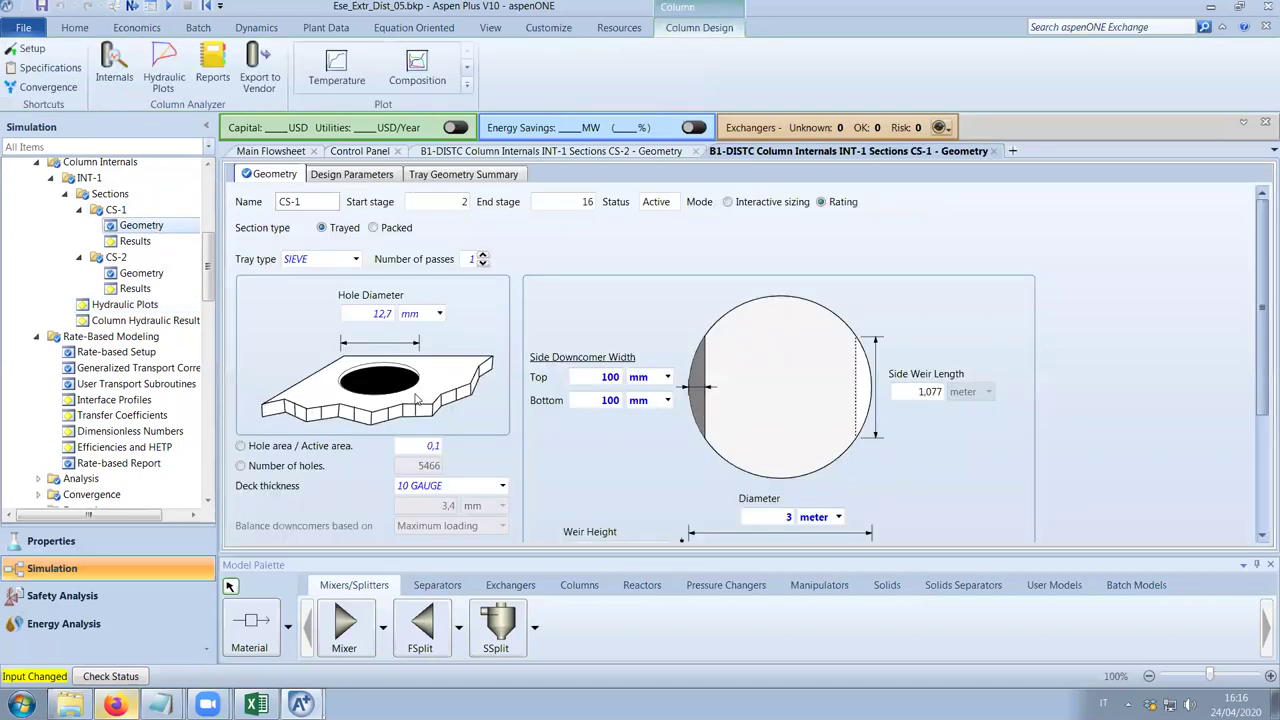
pyautogui.click(790, 517)
pyautogui.click(606, 378)
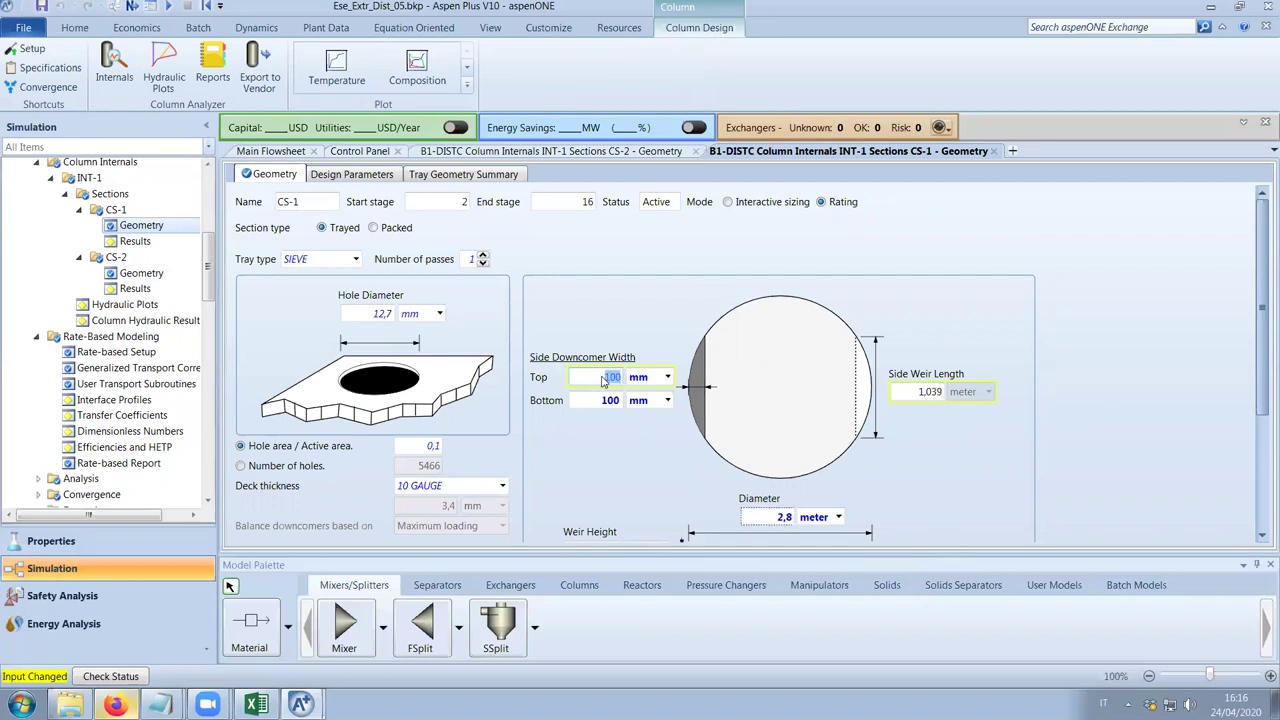
pyautogui.write('120')
pyautogui.click(603, 401)
pyautogui.write('12')
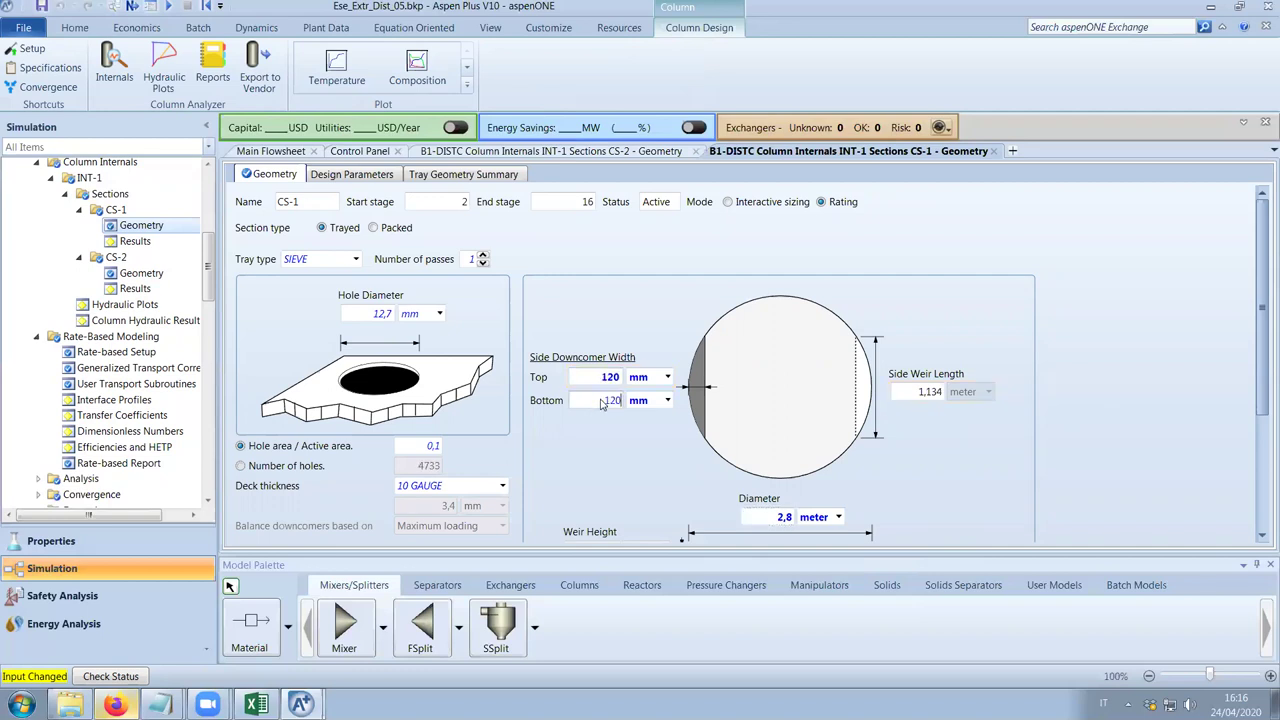
pyautogui.write('0')
pyautogui.press('Return')
pyautogui.scroll(-1, 675, 463)
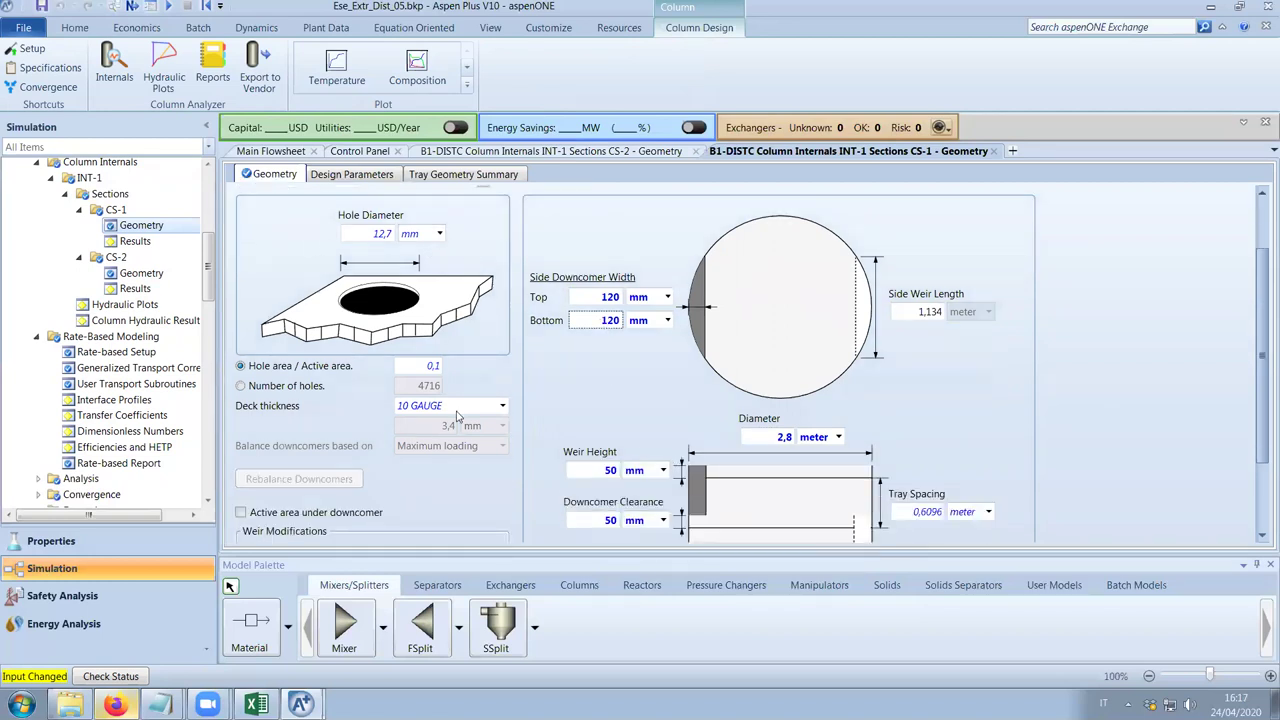
pyautogui.scroll(1, 357, 255)
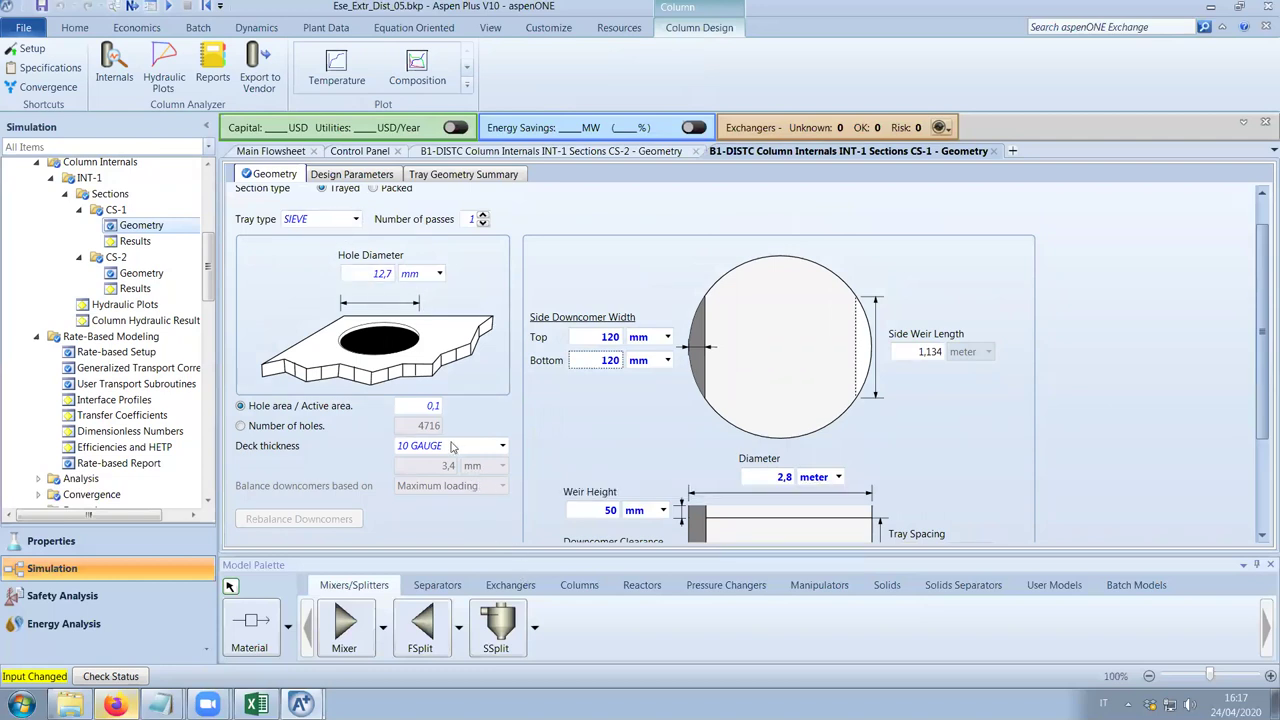
pyautogui.scroll(-3, 455, 440)
pyautogui.scroll(3, 470, 437)
# Run the simulation with the modified column sections and close the CS-1 geometry form.
pyautogui.click(378, 152)
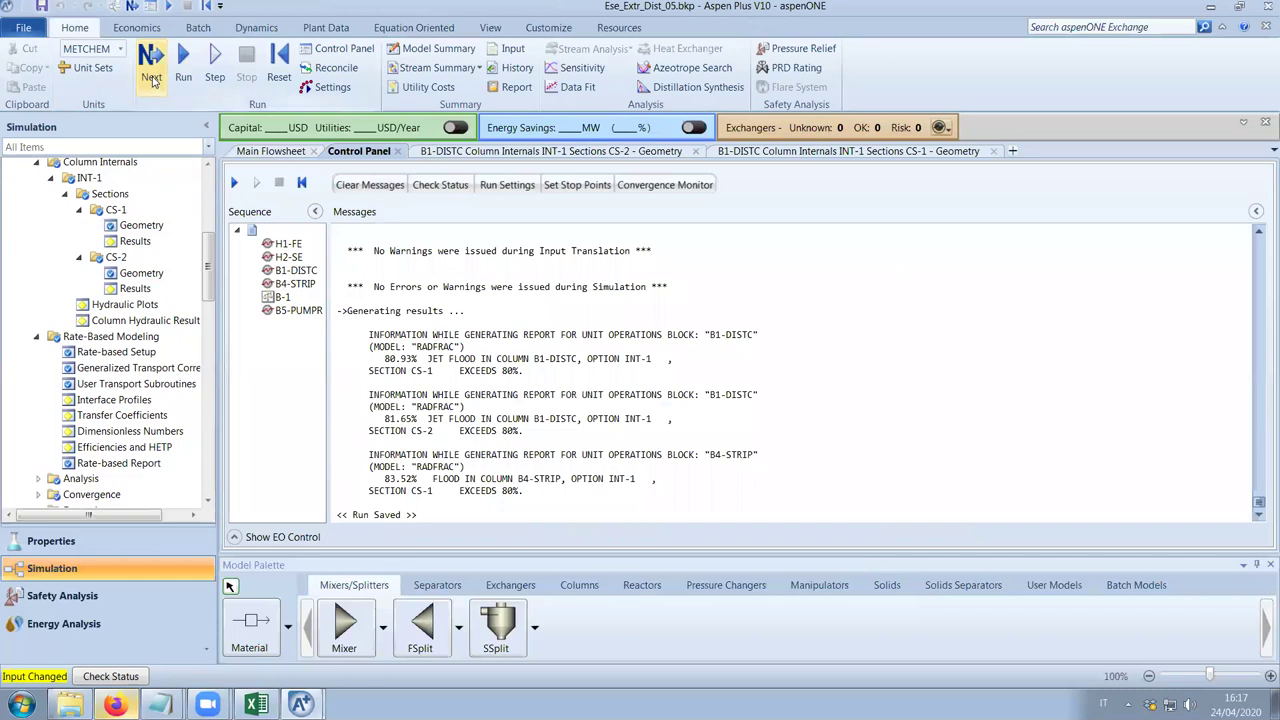
pyautogui.click(152, 80)
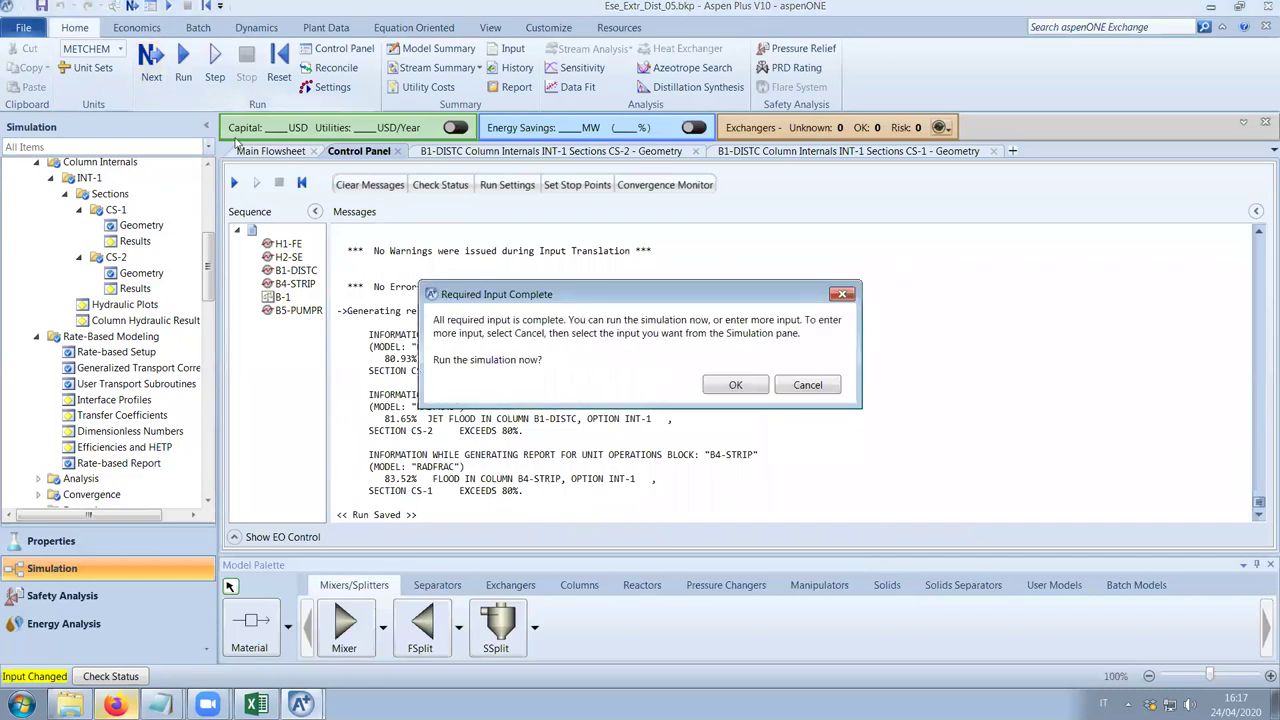
pyautogui.click(718, 388)
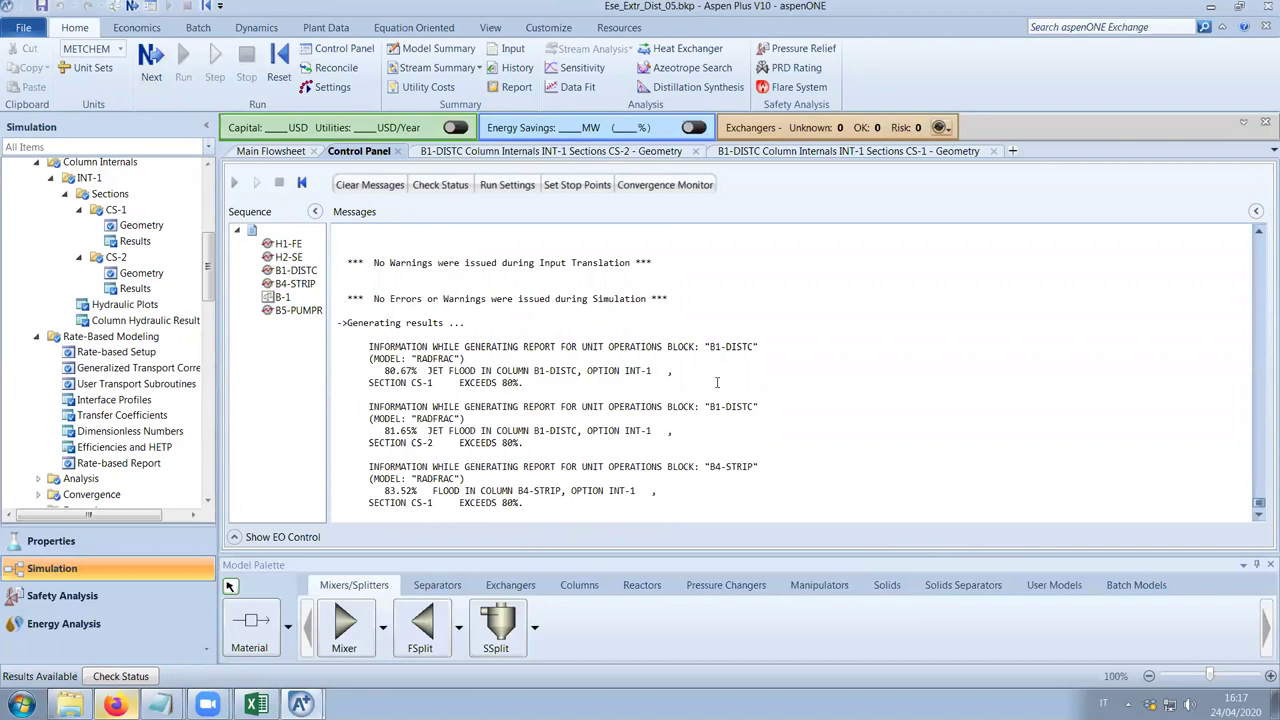
pyautogui.click(995, 152)
pyautogui.click(590, 155)
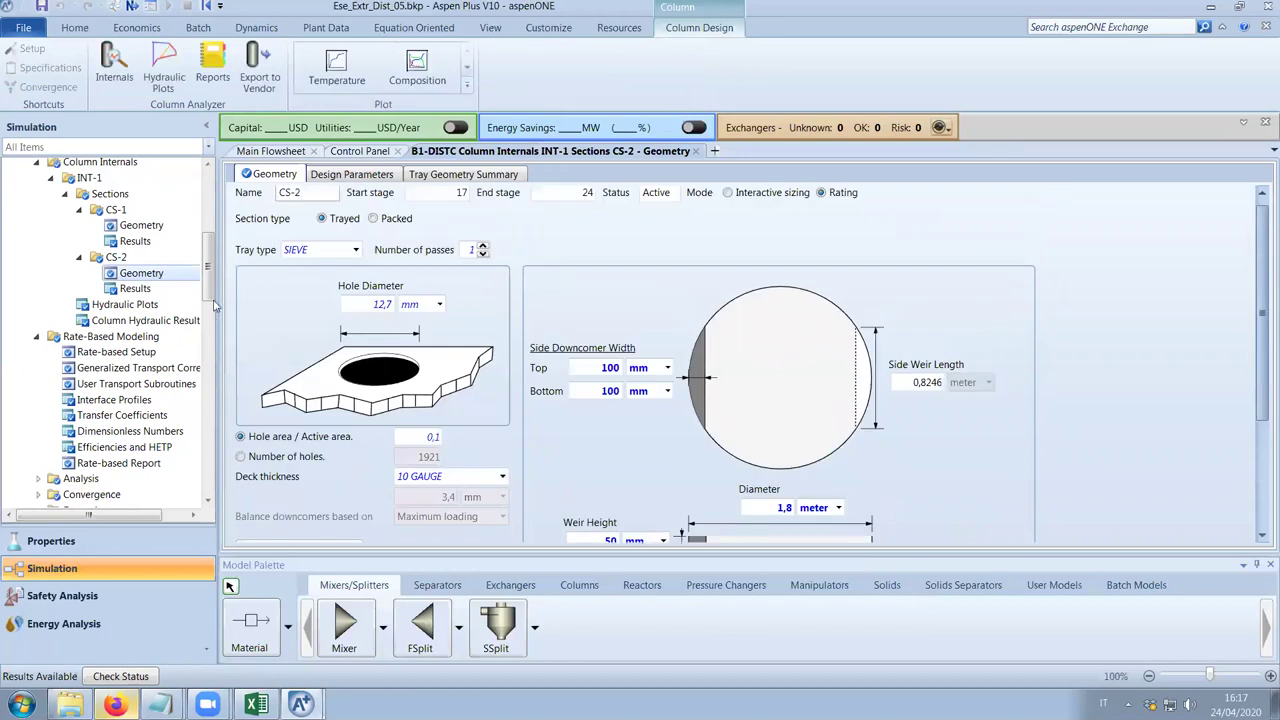
pyautogui.scroll(-6, 207, 315)
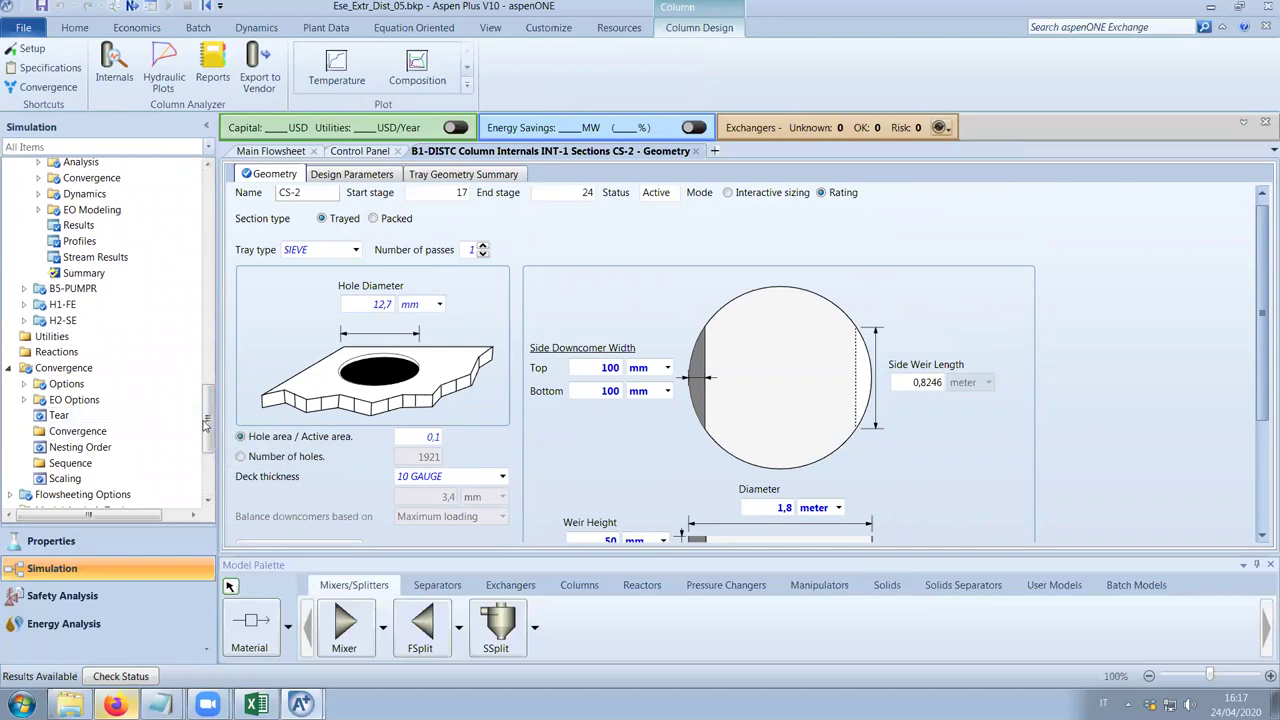
pyautogui.moveTo(207, 424); pyautogui.dragTo(209, 356)
pyautogui.click(155, 316)
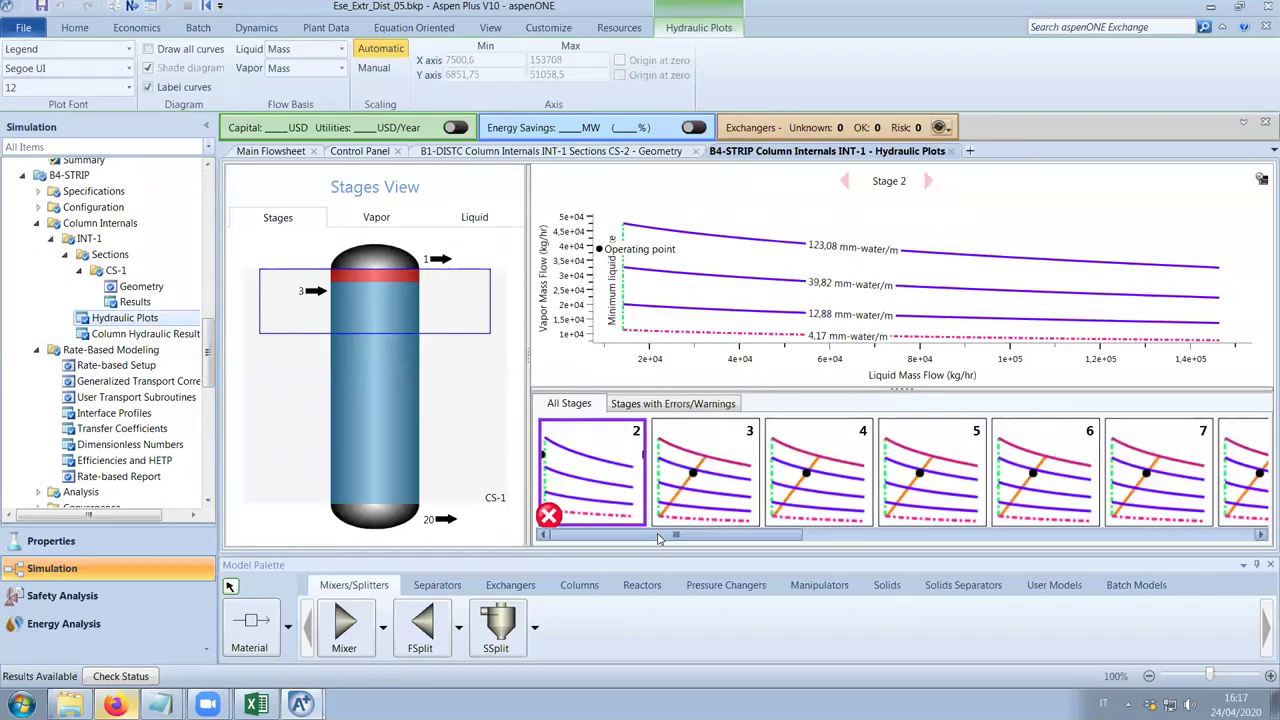
pyautogui.click(955, 151)
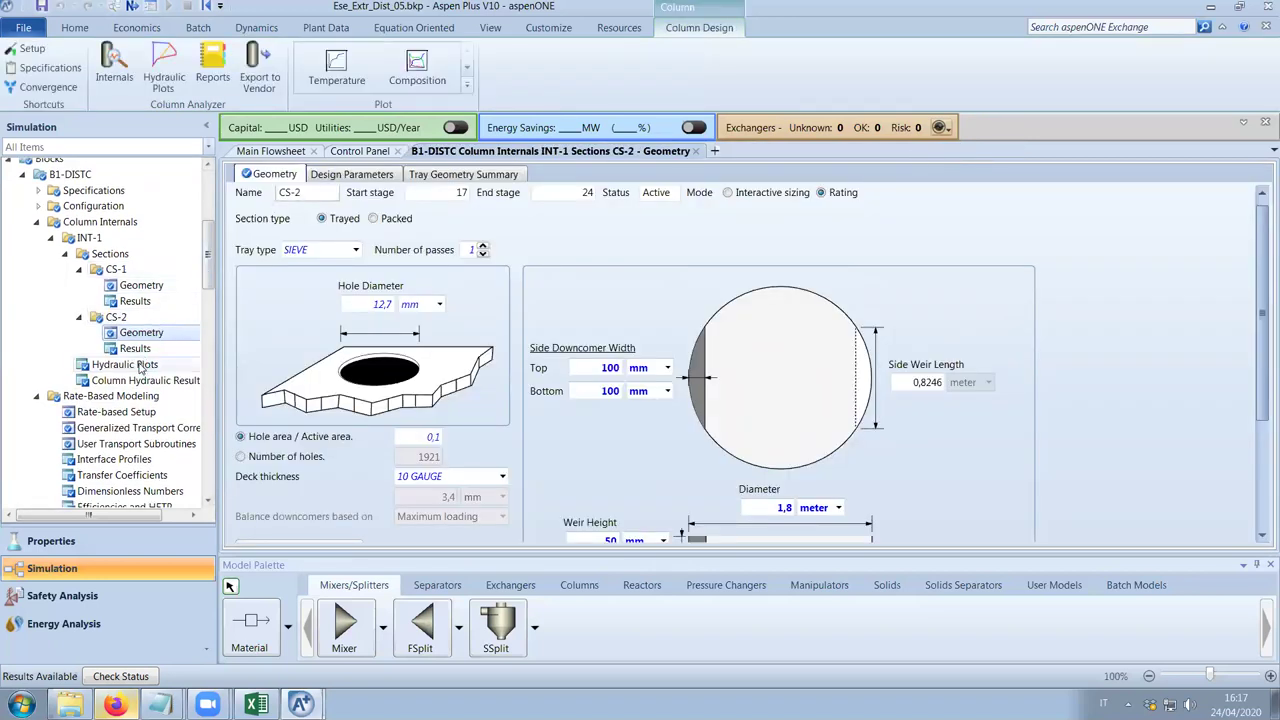
# Open the INT-1 hydraulic plots of B1-DISTC and read the error messages of stages 23 and 17.
pyautogui.click(141, 368)
pyautogui.moveTo(697, 537); pyautogui.dragTo(1200, 537)
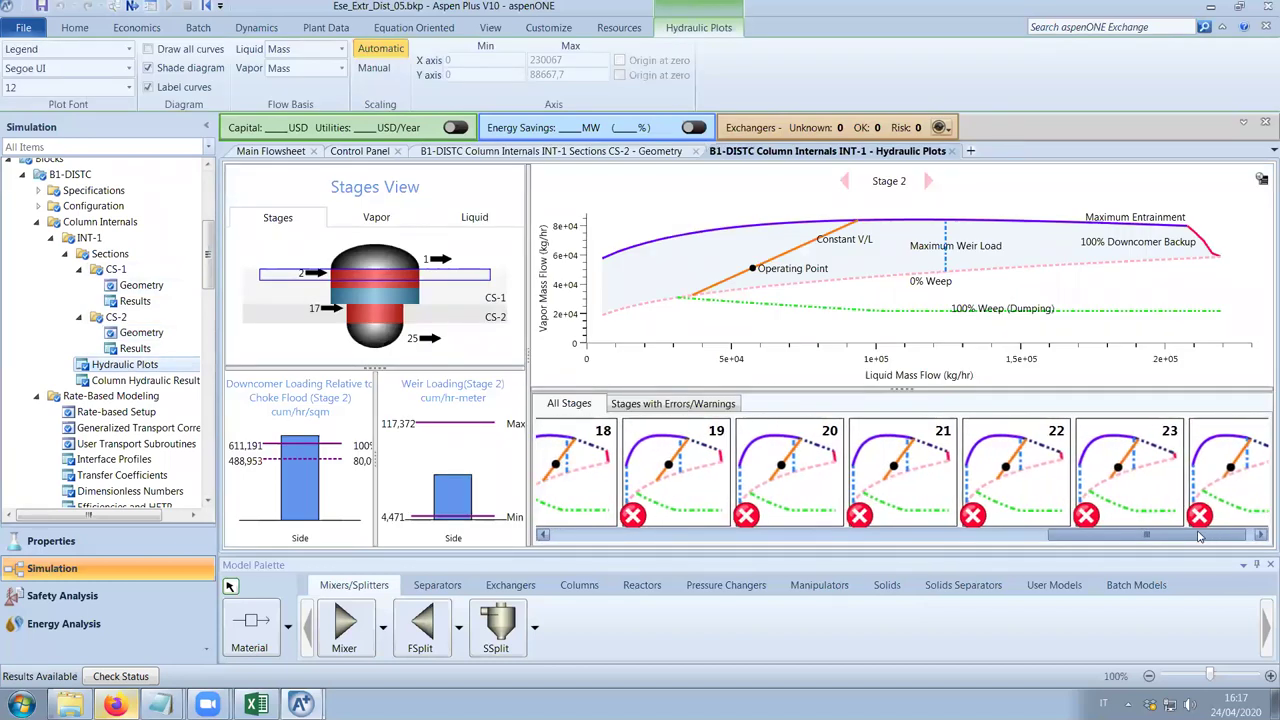
pyautogui.moveTo(1090, 515)
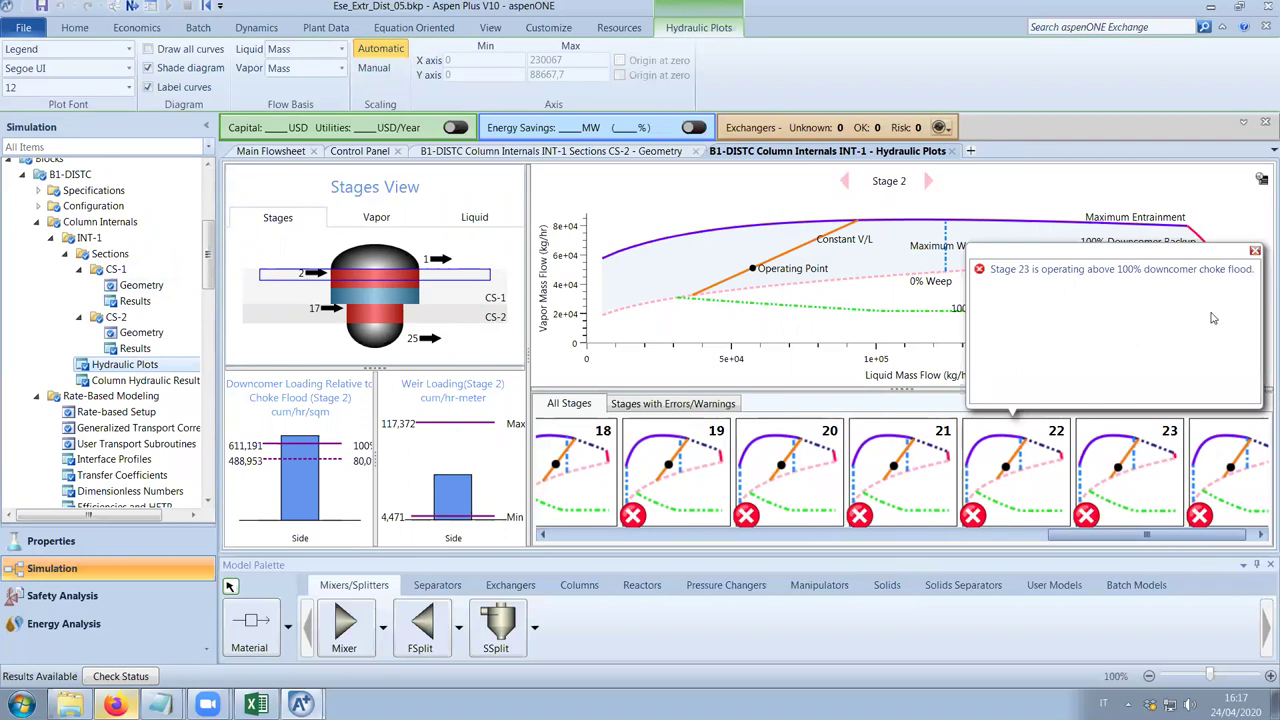
pyautogui.click(1255, 251)
pyautogui.moveTo(1109, 535); pyautogui.dragTo(1003, 564)
pyautogui.moveTo(918, 517)
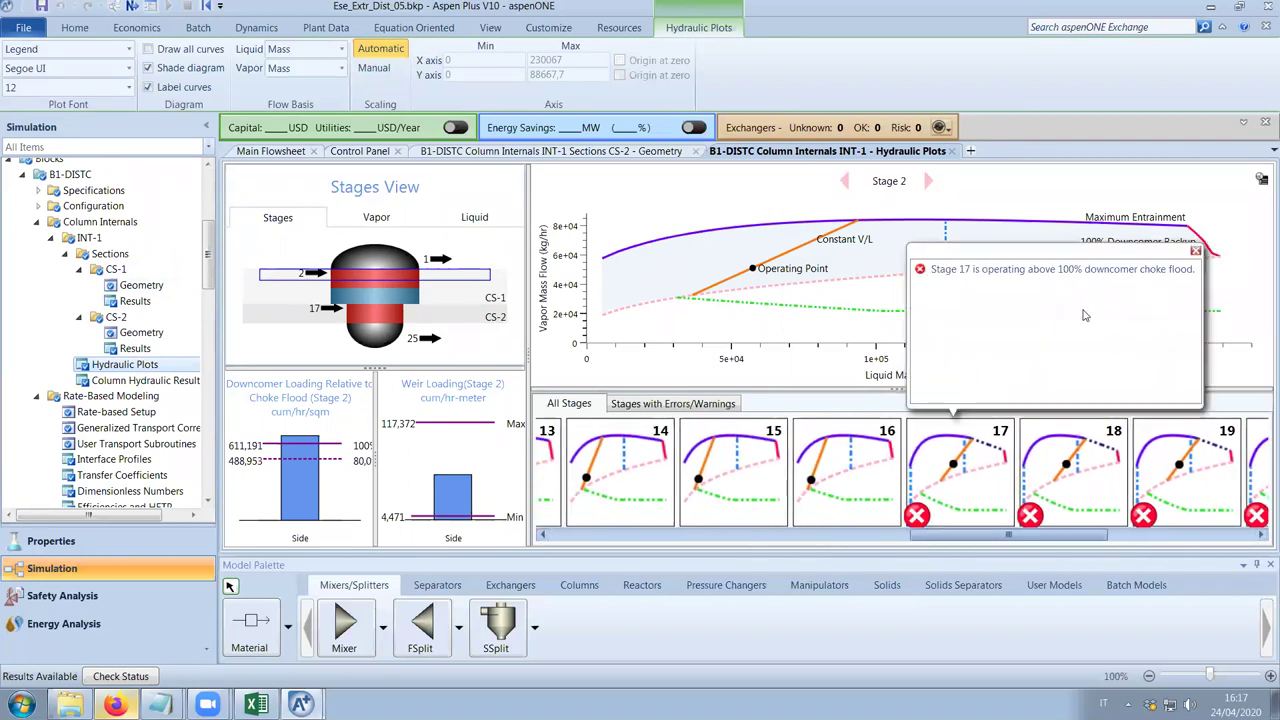
pyautogui.click(1195, 251)
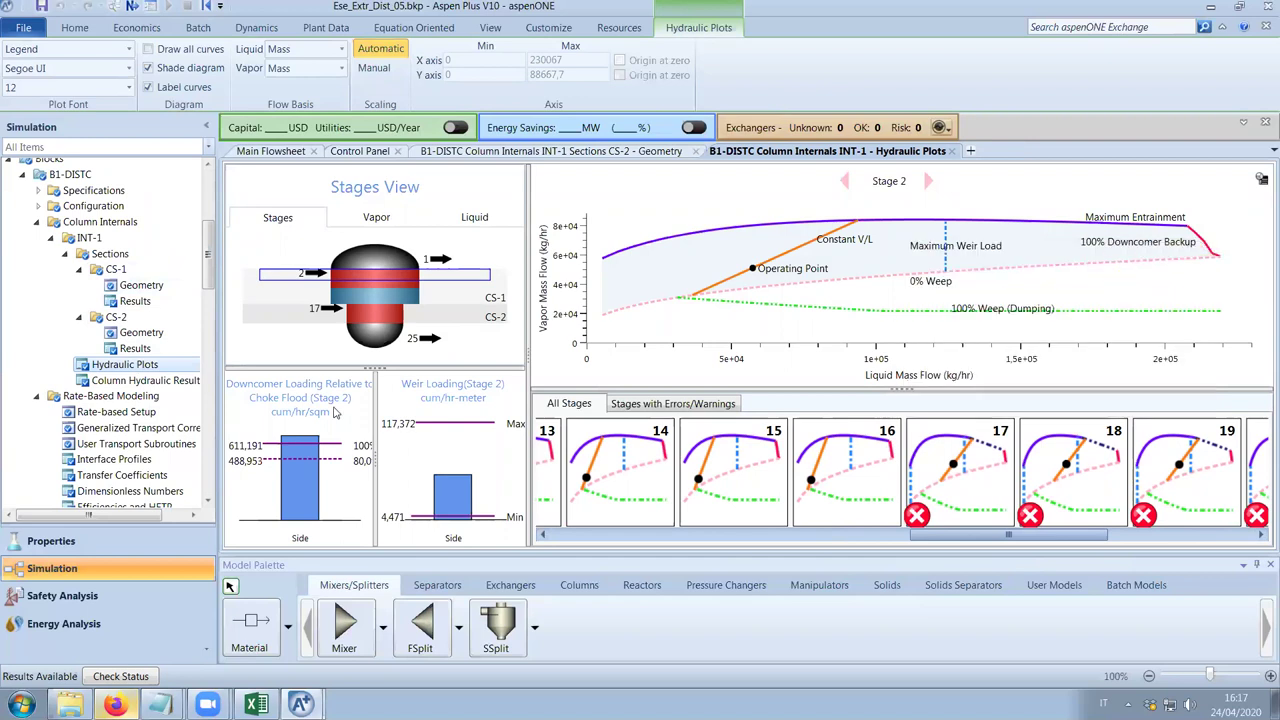
# Inspect the hydraulic plots of stages 20, 3 and 4 and read the error message of stage 4.
pyautogui.moveTo(1035, 537); pyautogui.dragTo(1247, 537)
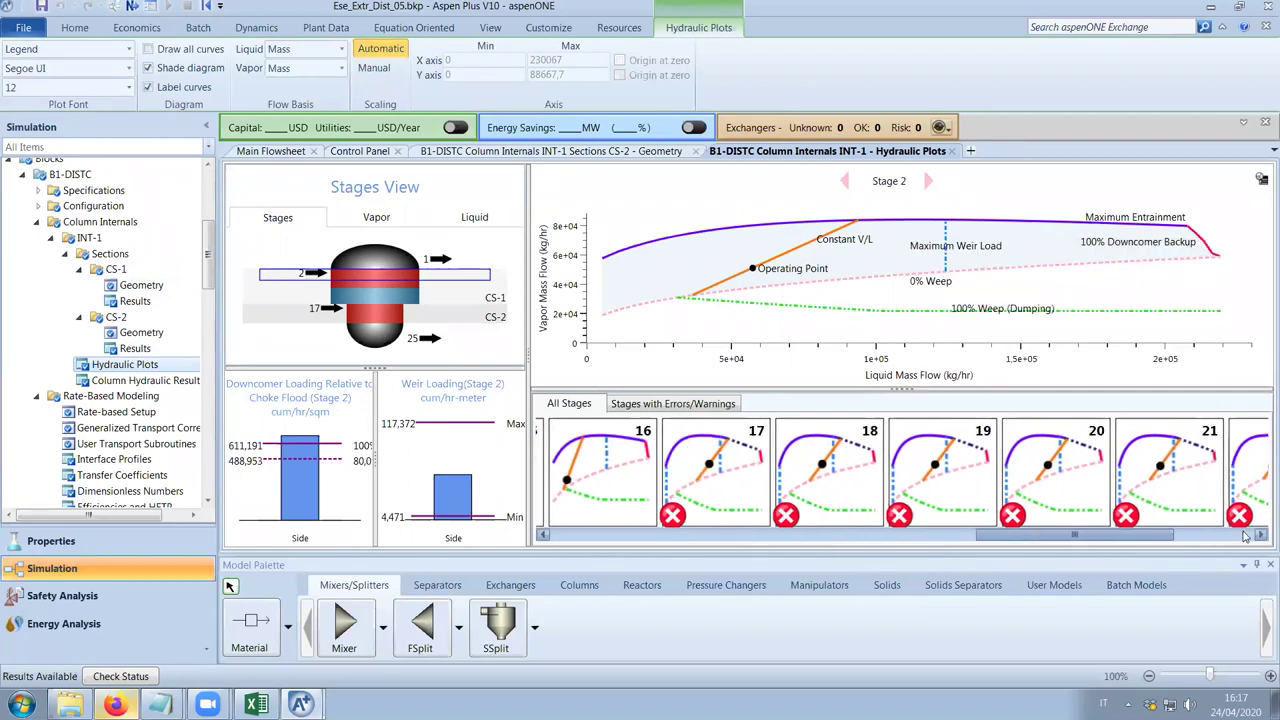
pyautogui.click(1095, 461)
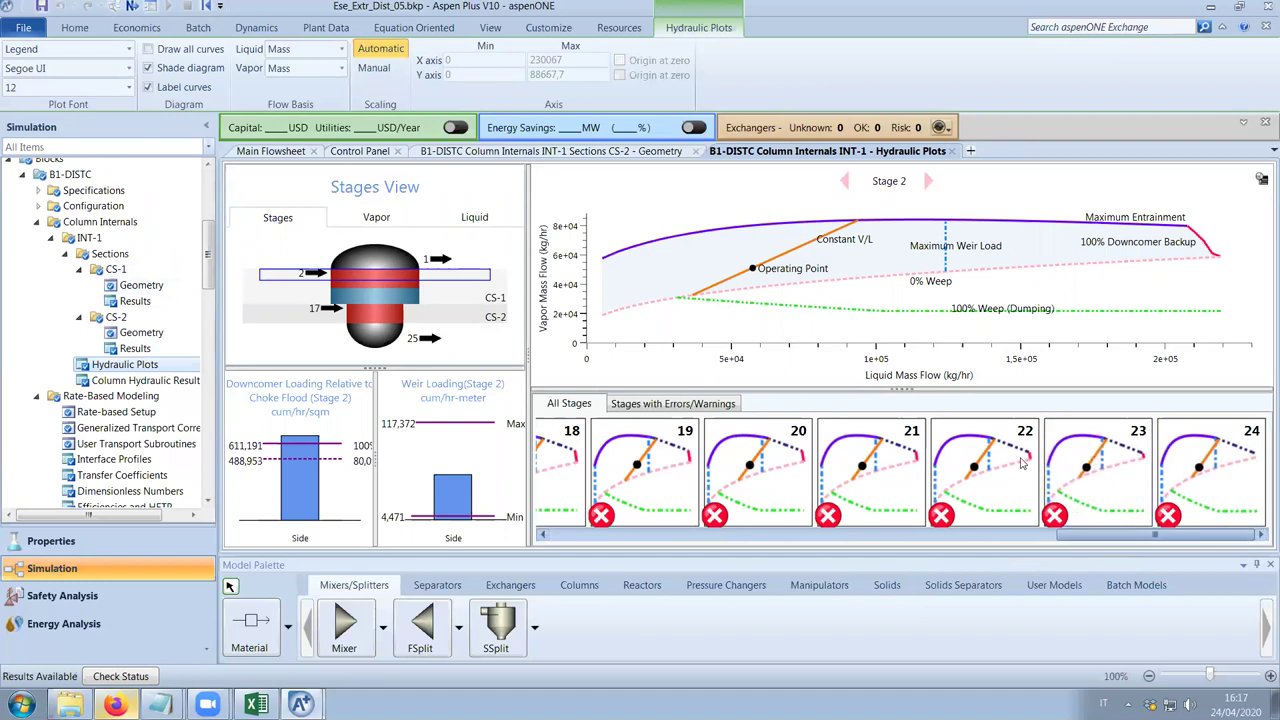
pyautogui.moveTo(1143, 540); pyautogui.dragTo(668, 530)
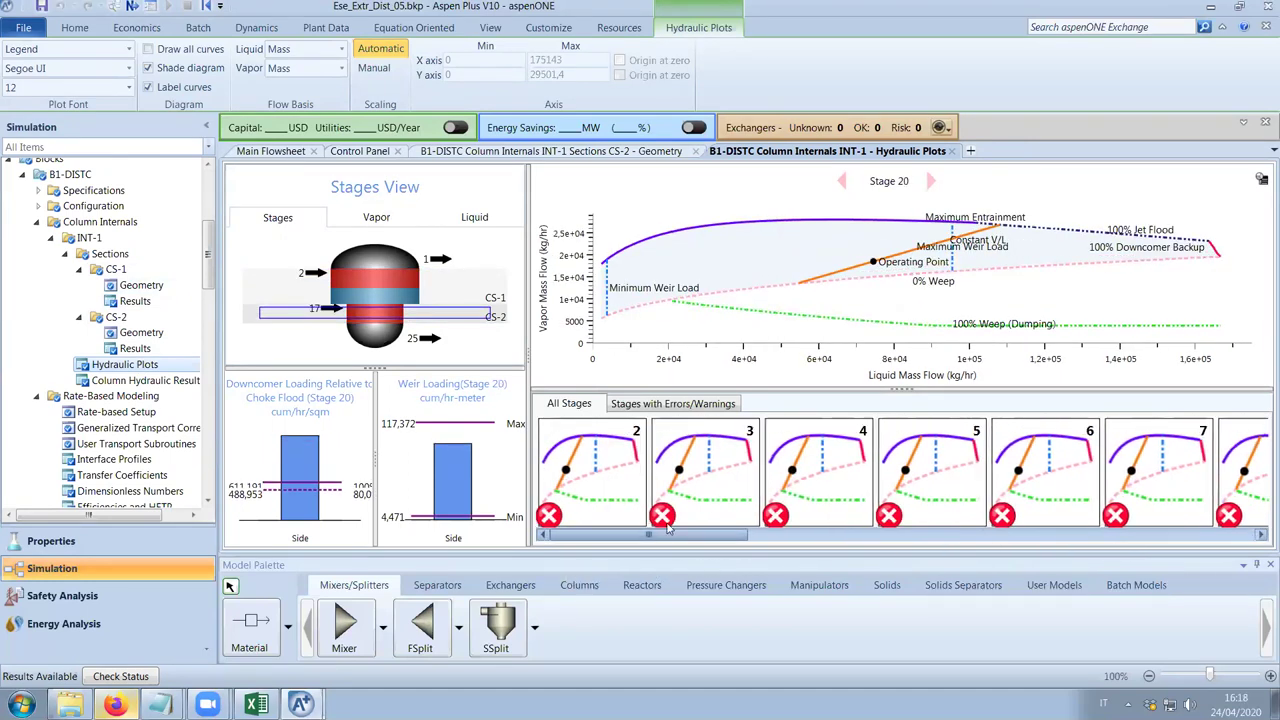
pyautogui.click(708, 468)
pyautogui.click(830, 472)
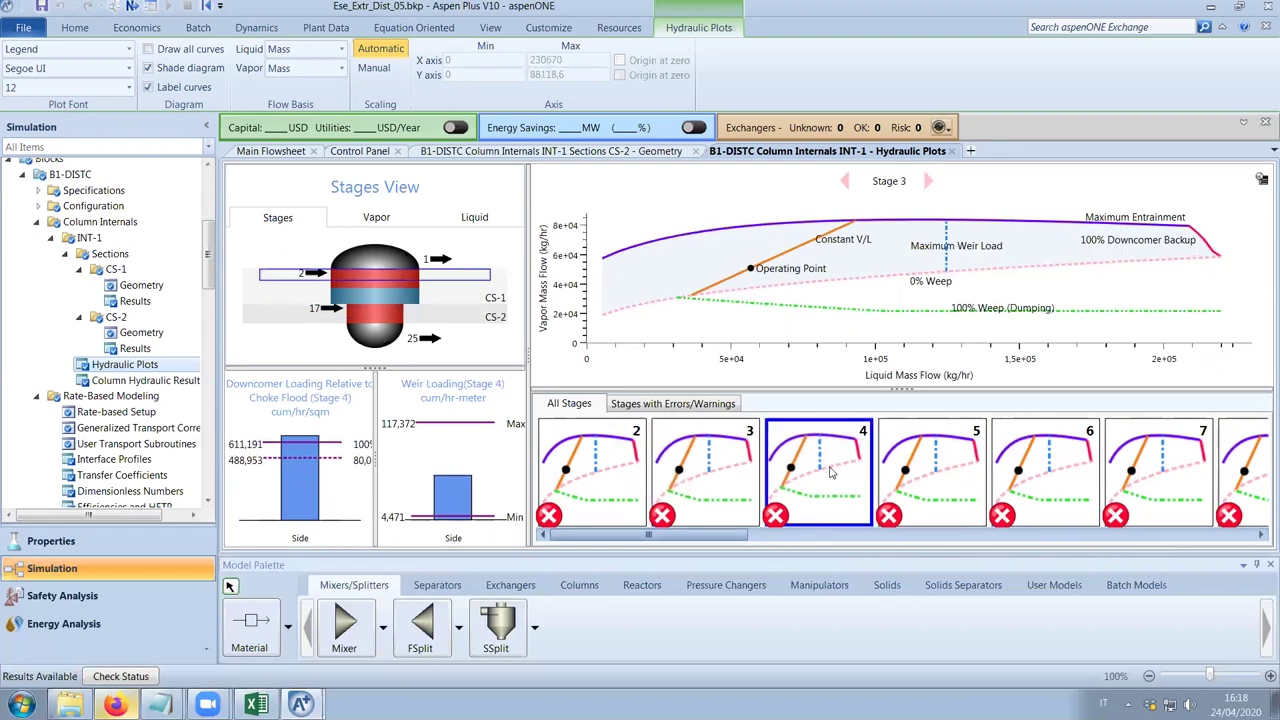
pyautogui.click(776, 515)
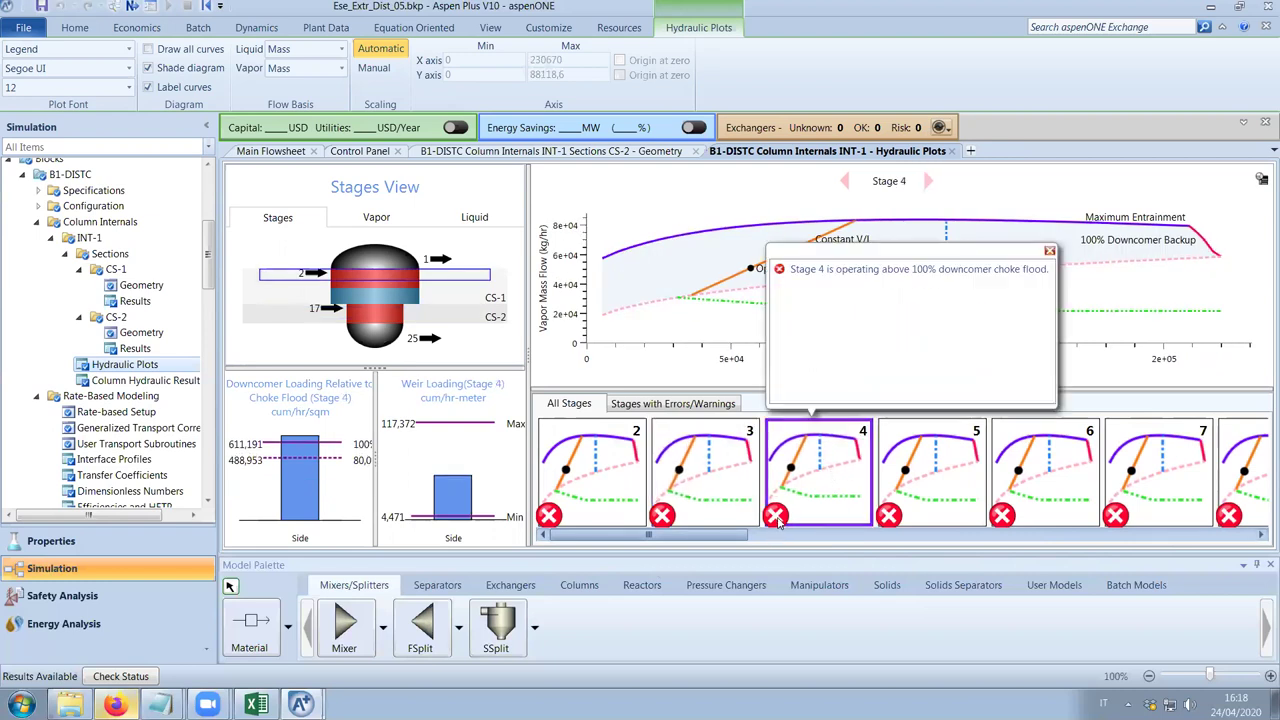
# Review the column hydraulic results of INT-1 and the summary and limiting conditions of section CS-2.
pyautogui.click(1050, 251)
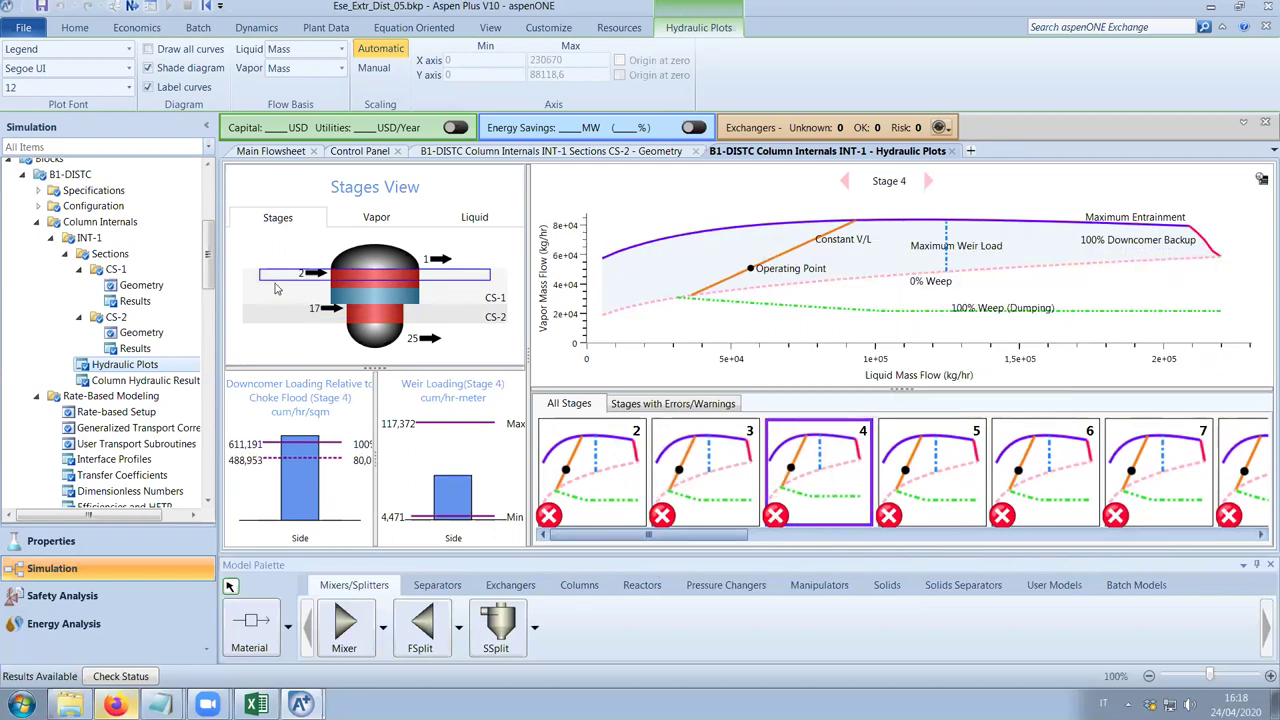
pyautogui.click(129, 383)
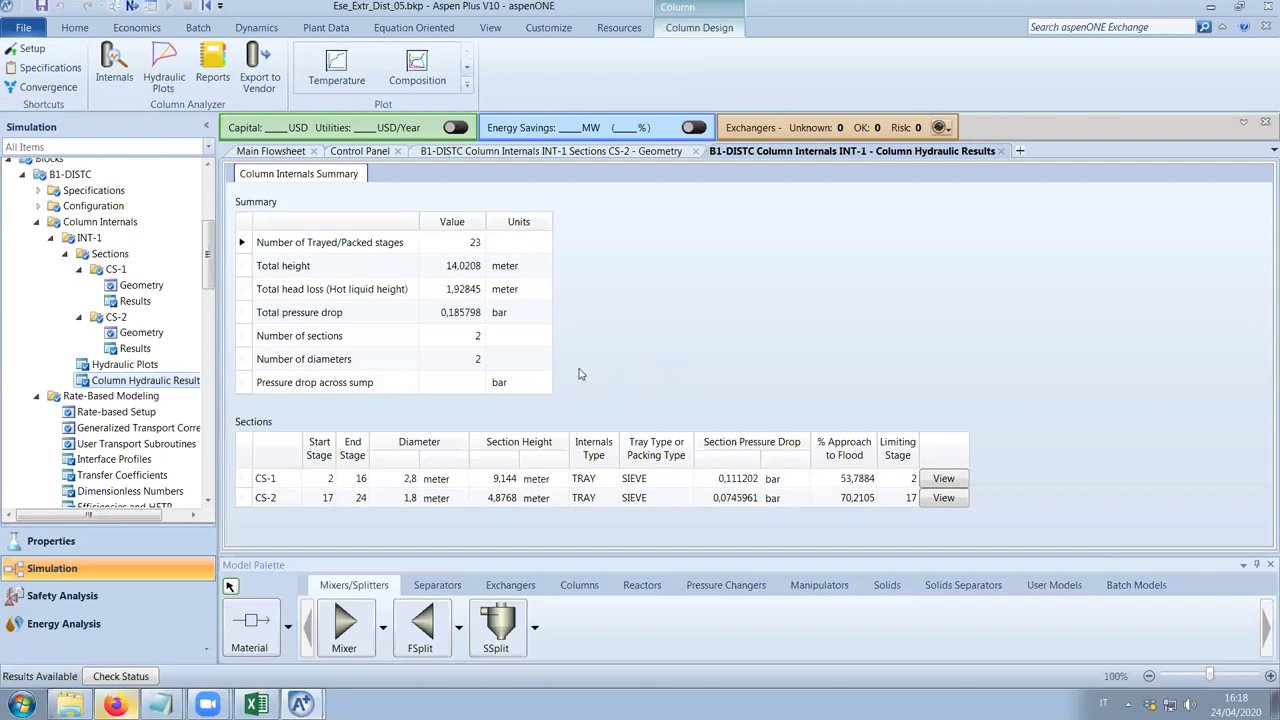
pyautogui.click(130, 348)
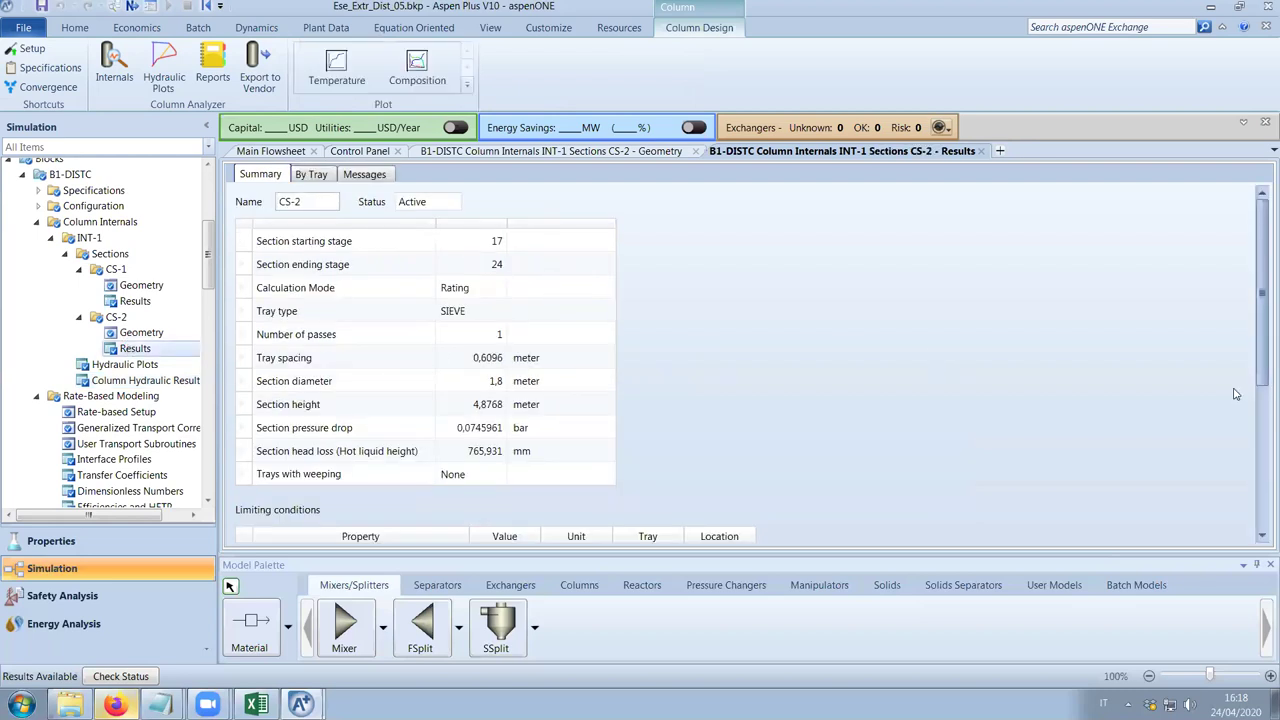
pyautogui.moveTo(1262, 350); pyautogui.dragTo(1262, 495)
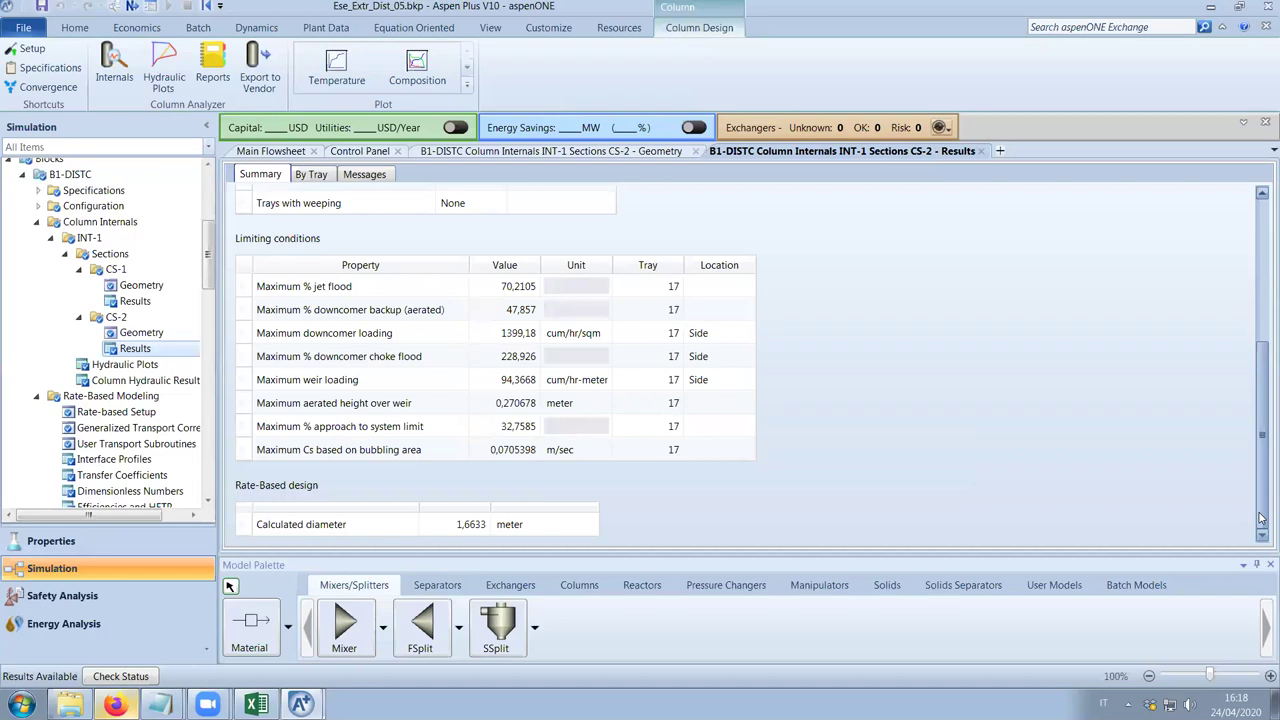
pyautogui.moveTo(1260, 515); pyautogui.dragTo(1252, 325)
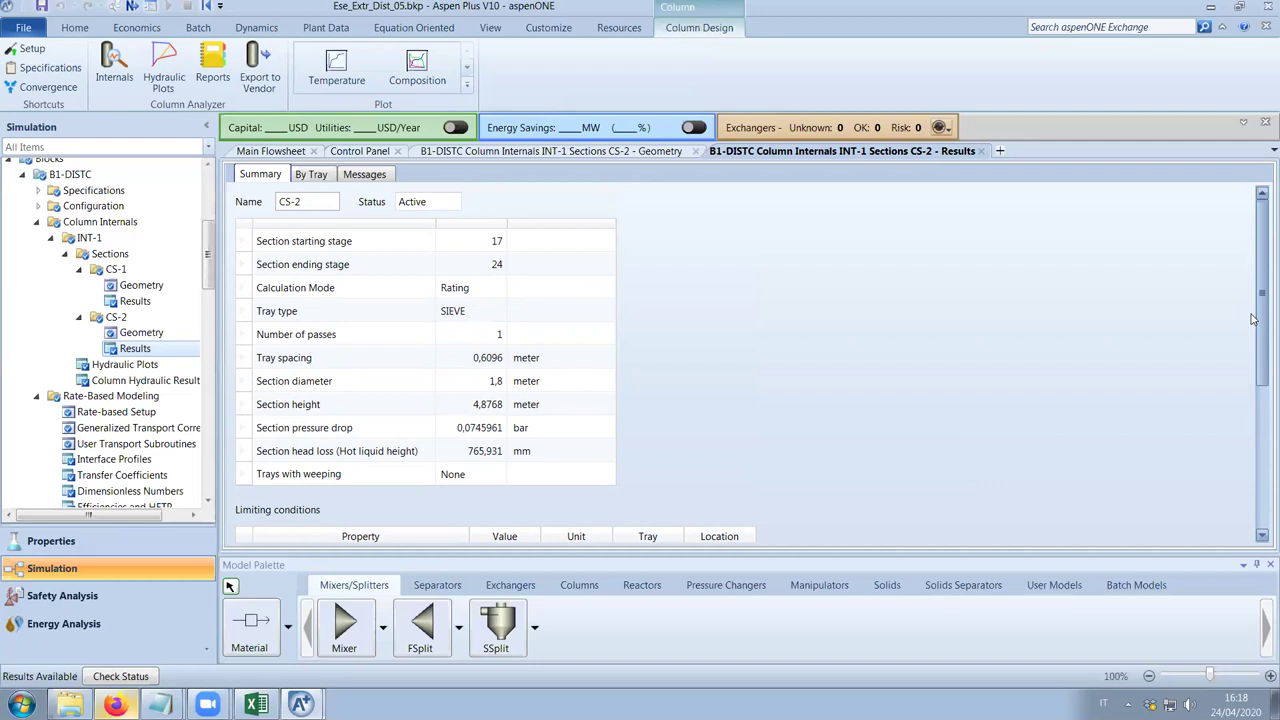
# Open the stream results of B1-DISTC, glancing back at the CS-2 geometry.
pyautogui.moveTo(208, 268); pyautogui.dragTo(208, 318)
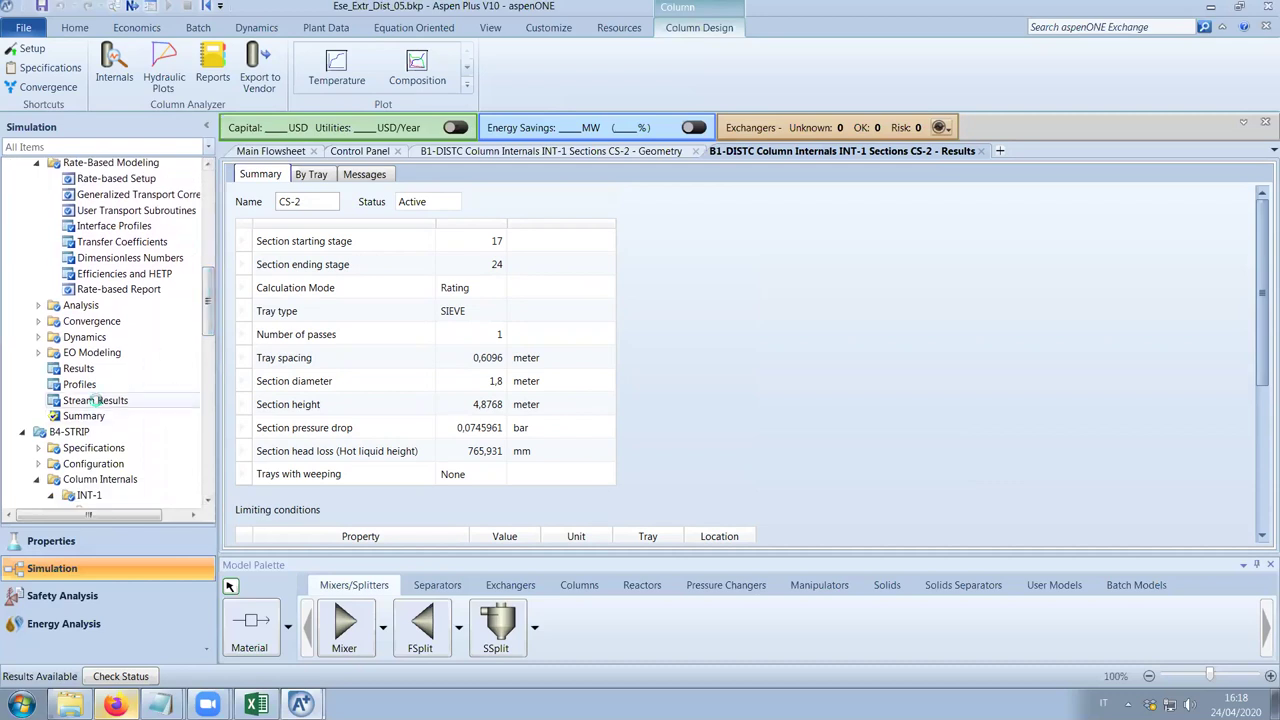
pyautogui.click(95, 400)
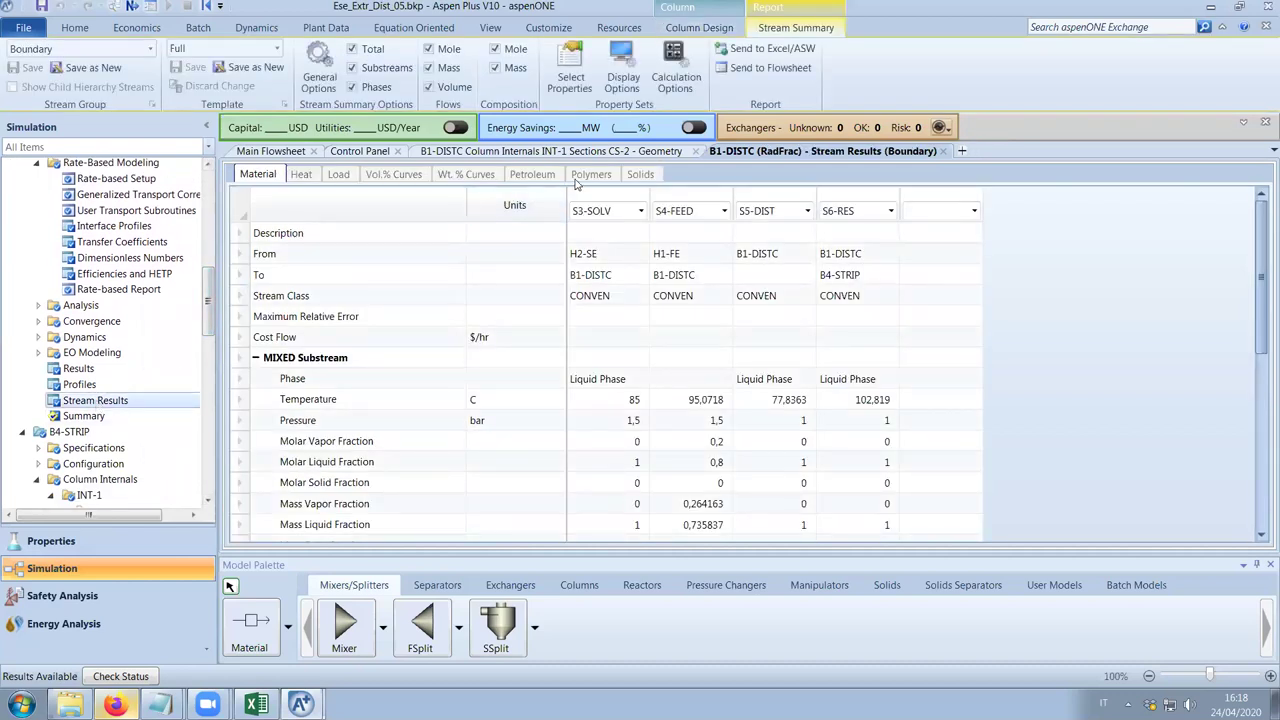
pyautogui.click(612, 151)
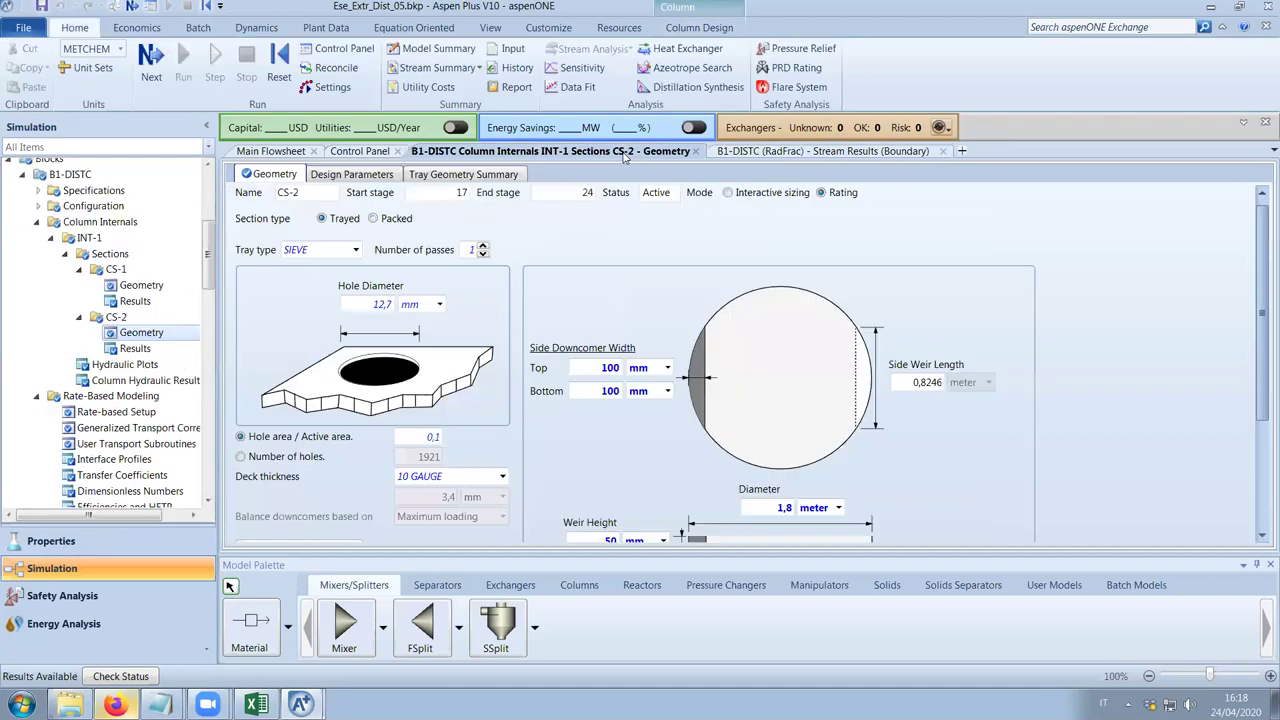
pyautogui.click(783, 152)
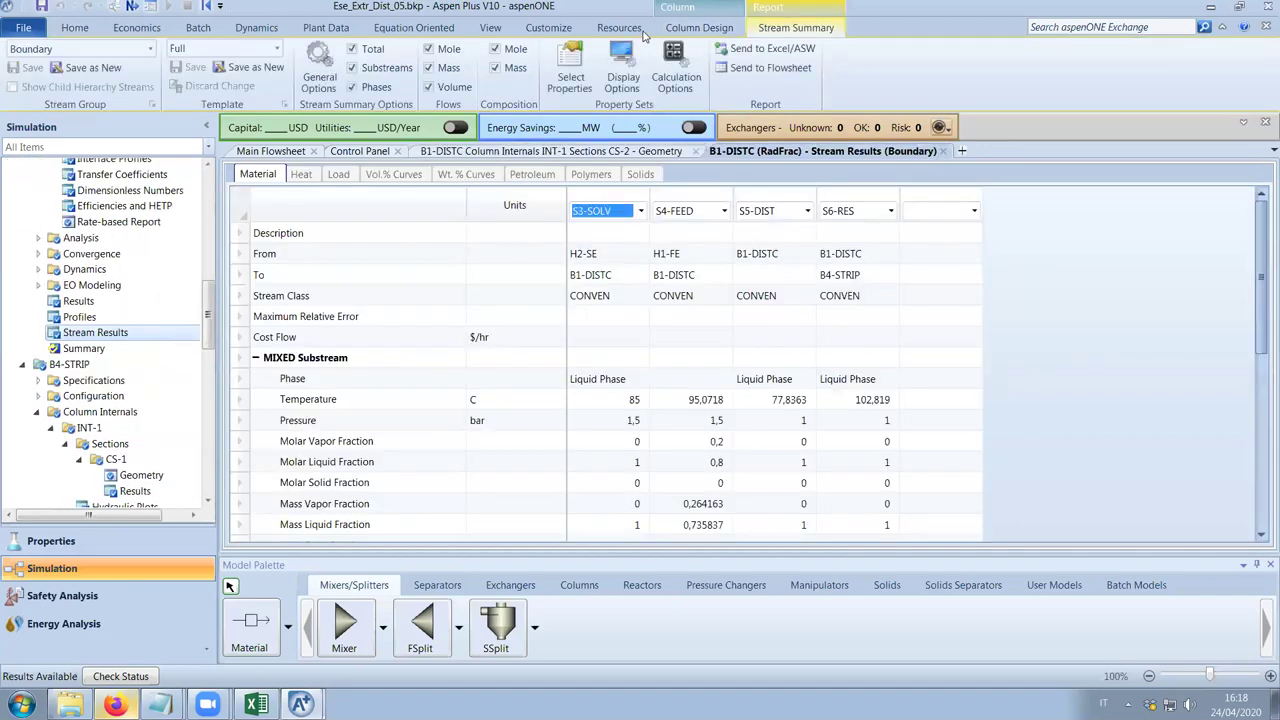
# Plot B1-DISTC's liquid composition profiles on a mole basis for ETHANOL and GLYCEROL, examine the curves and close the plot.
pyautogui.click(548, 27)
pyautogui.click(668, 27)
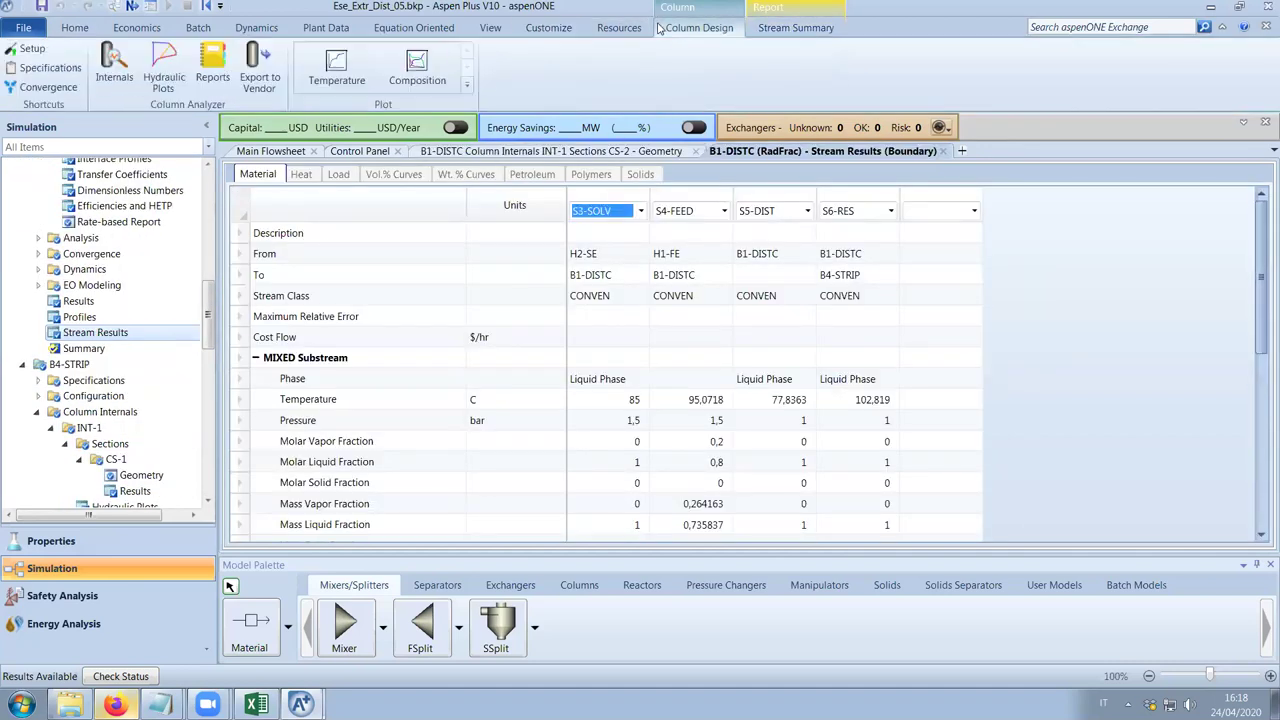
pyautogui.click(430, 66)
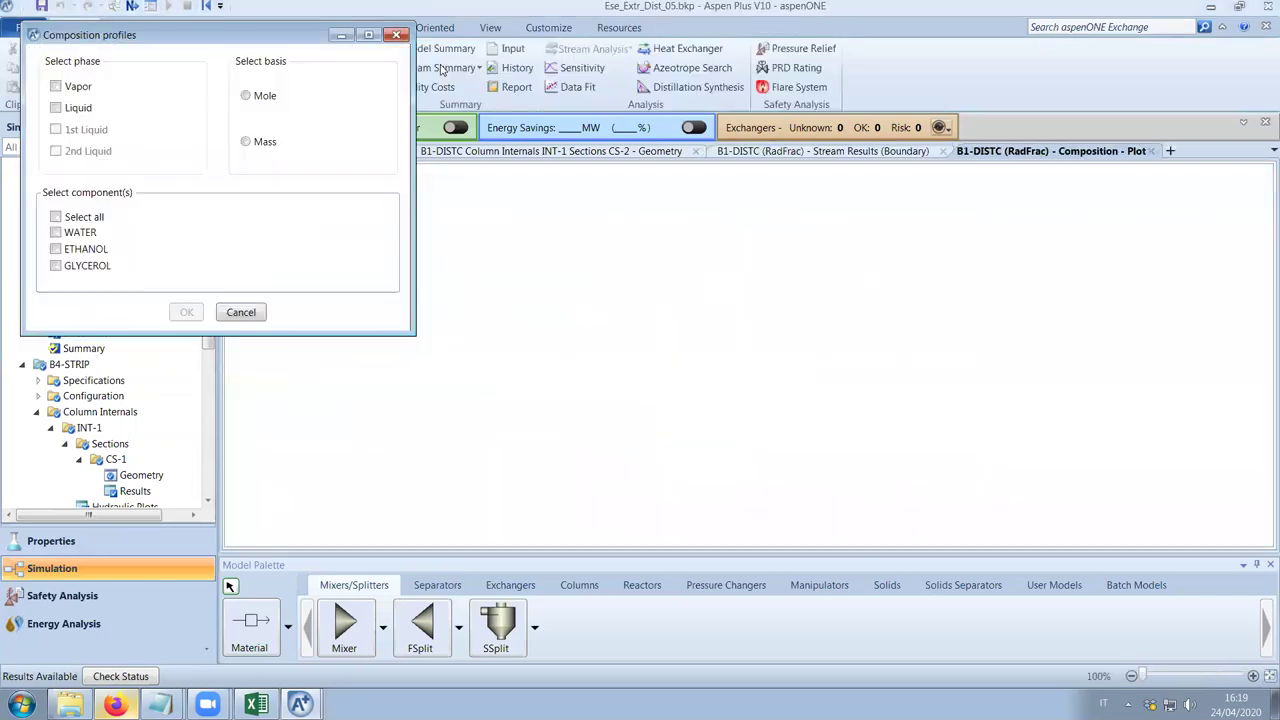
pyautogui.click(92, 250)
pyautogui.click(92, 266)
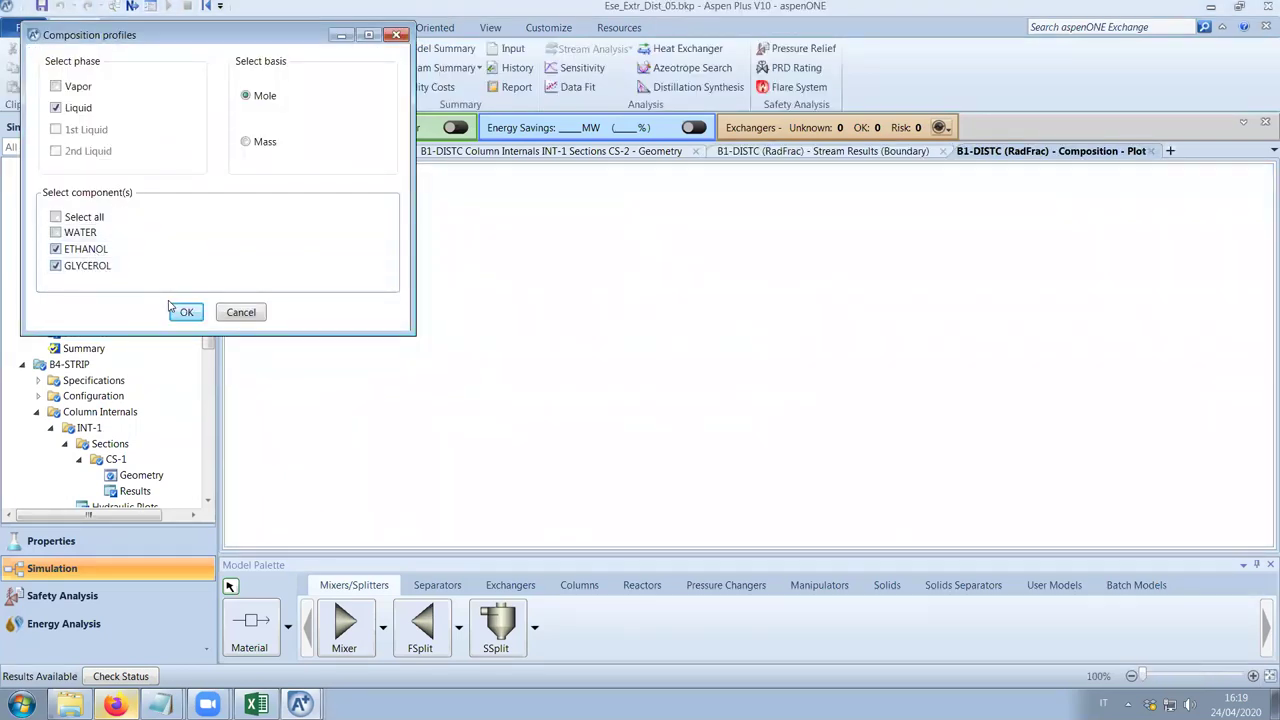
pyautogui.click(183, 312)
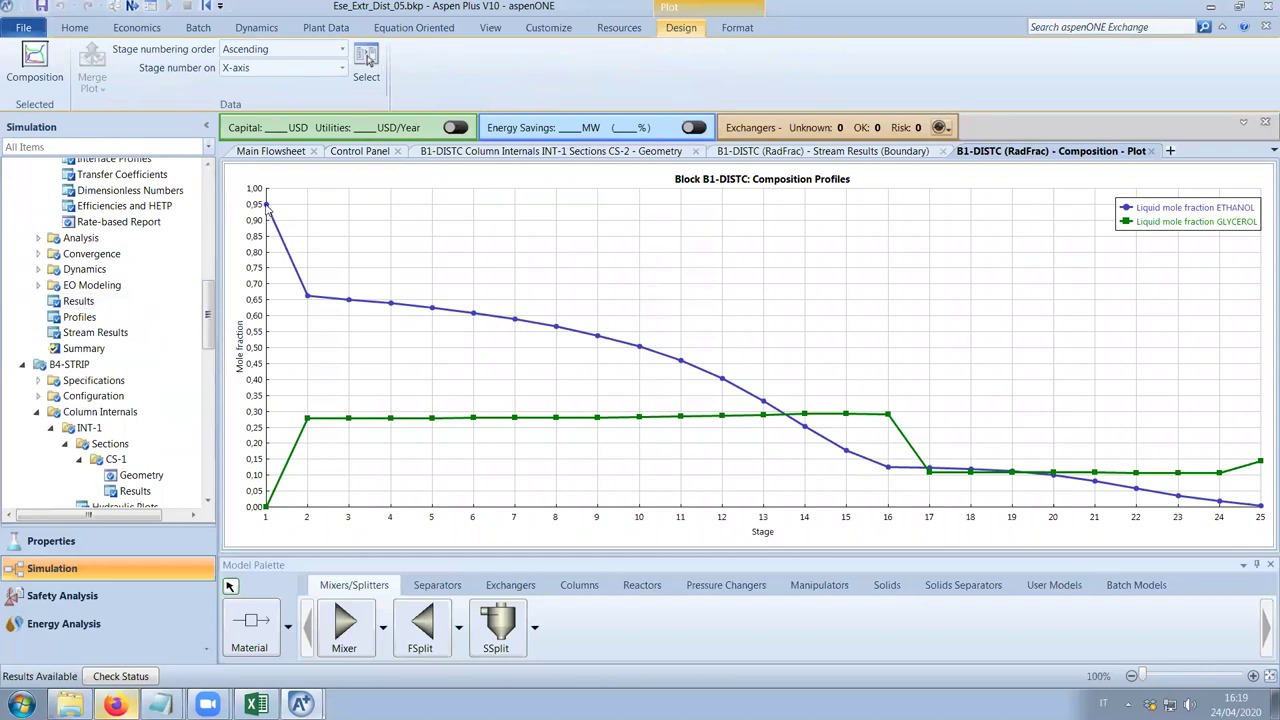
pyautogui.moveTo(267, 209)
pyautogui.click(1152, 151)
# Examine the component mole flows, mole fractions and mass flows of B1-DISTC's boundary streams, then close the stream results.
pyautogui.moveTo(210, 340)
pyautogui.mouseDown()
pyautogui.moveTo(212, 390)
pyautogui.moveTo(210, 334)
pyautogui.mouseUp()
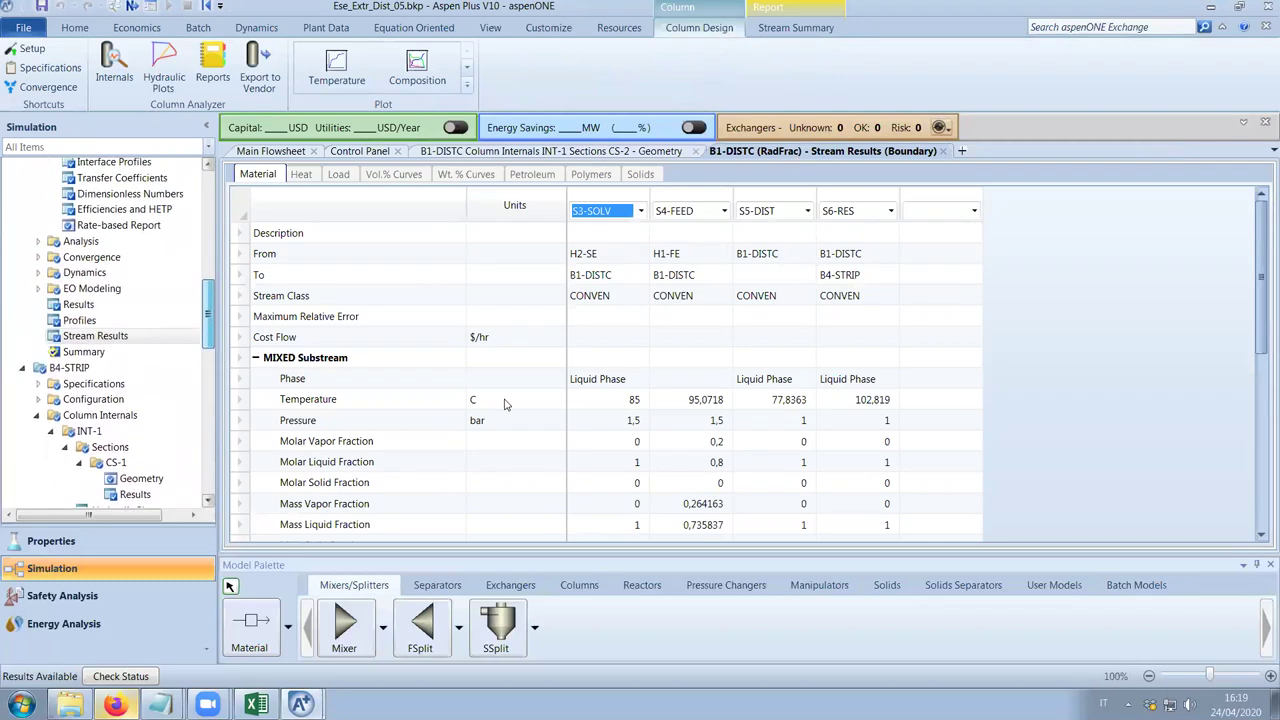
pyautogui.scroll(-5, 355, 425)
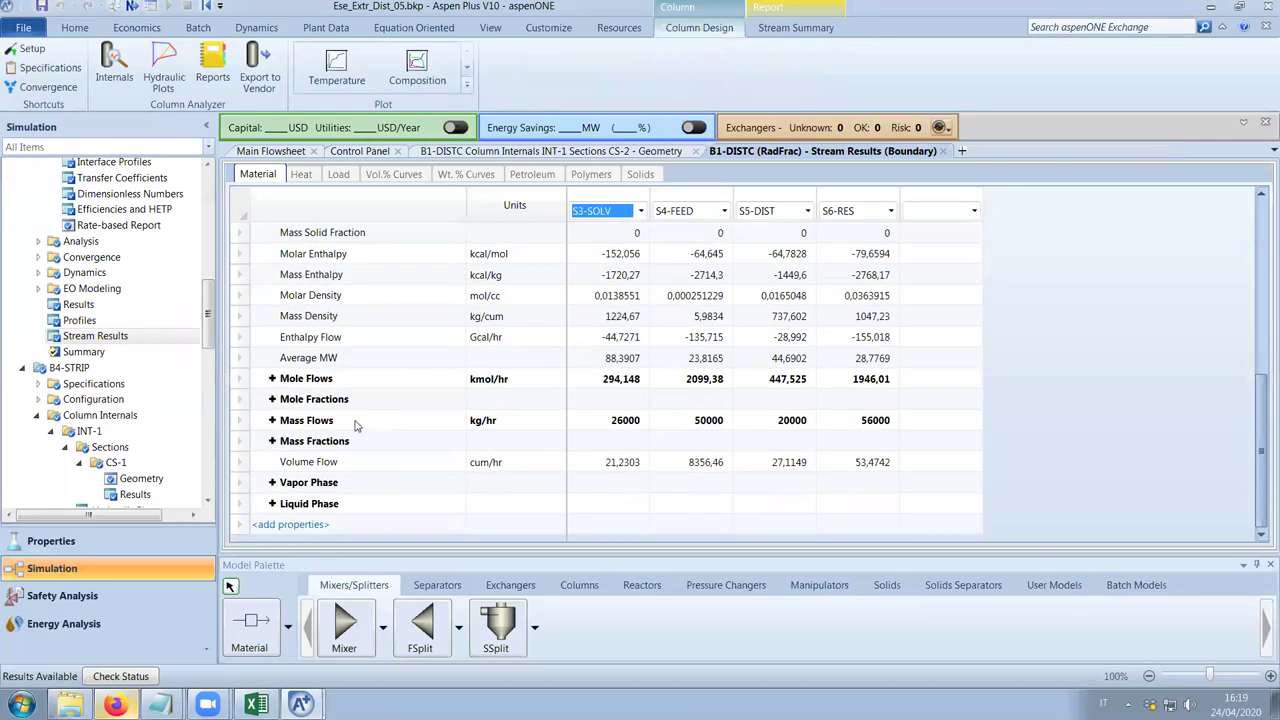
pyautogui.click(271, 378)
pyautogui.scroll(-1, 447, 459)
pyautogui.scroll(-1, 447, 459)
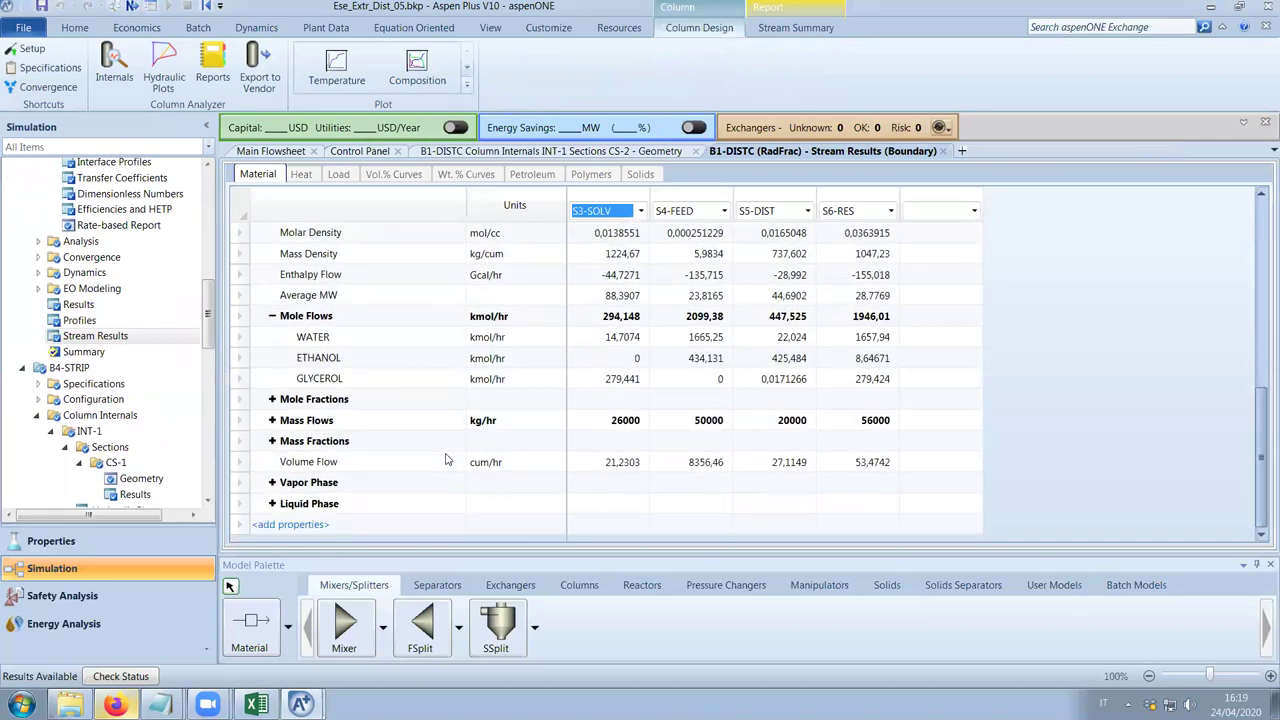
pyautogui.click(271, 420)
pyautogui.click(271, 399)
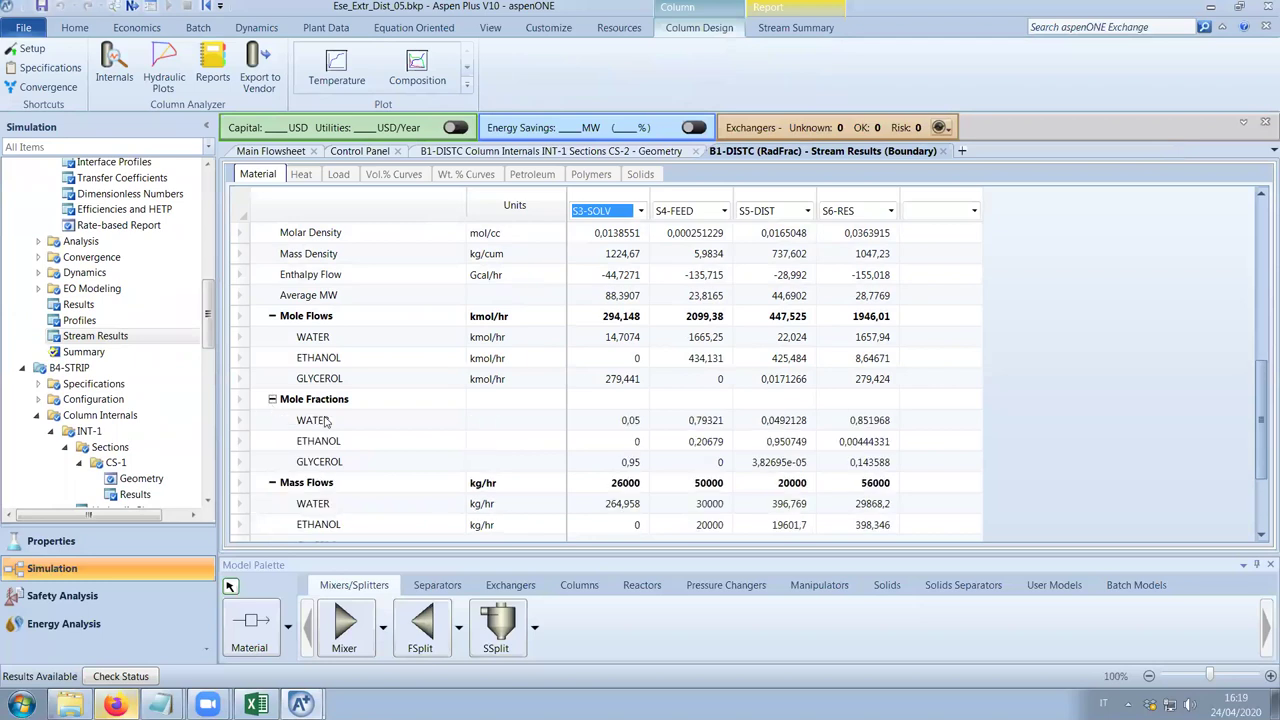
pyautogui.scroll(-3, 450, 444)
pyautogui.scroll(-1, 450, 444)
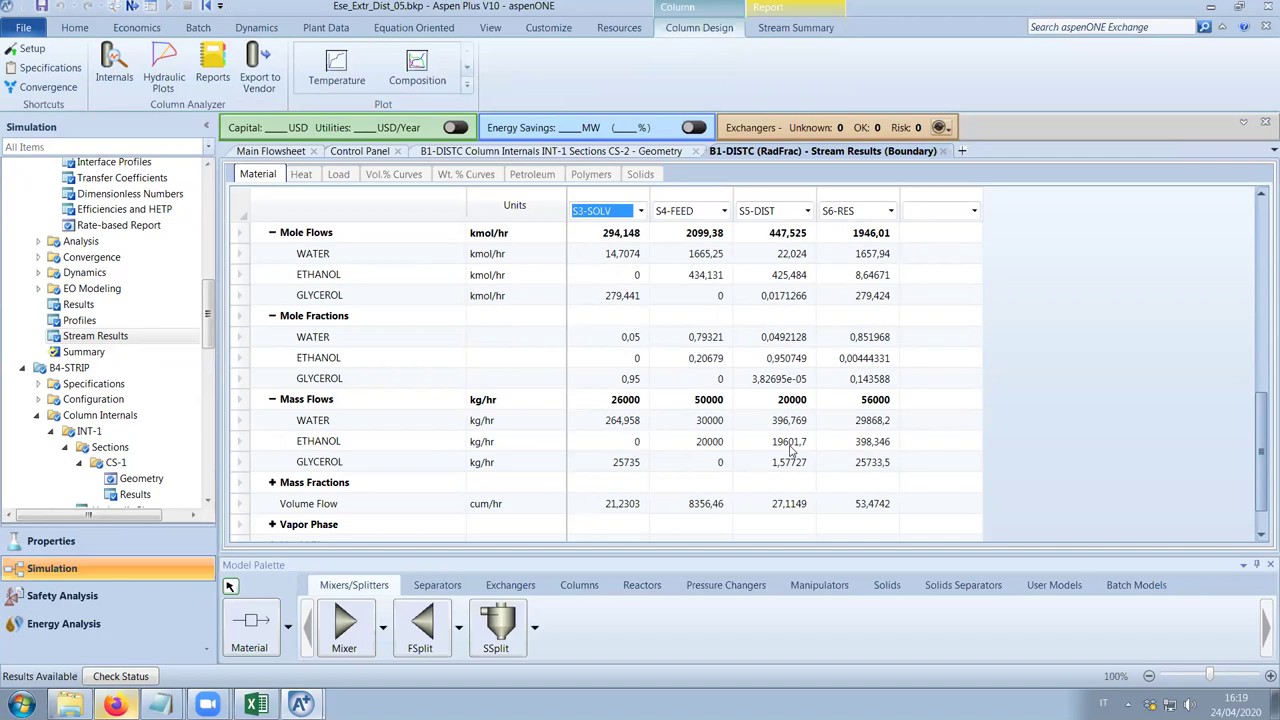
pyautogui.click(943, 151)
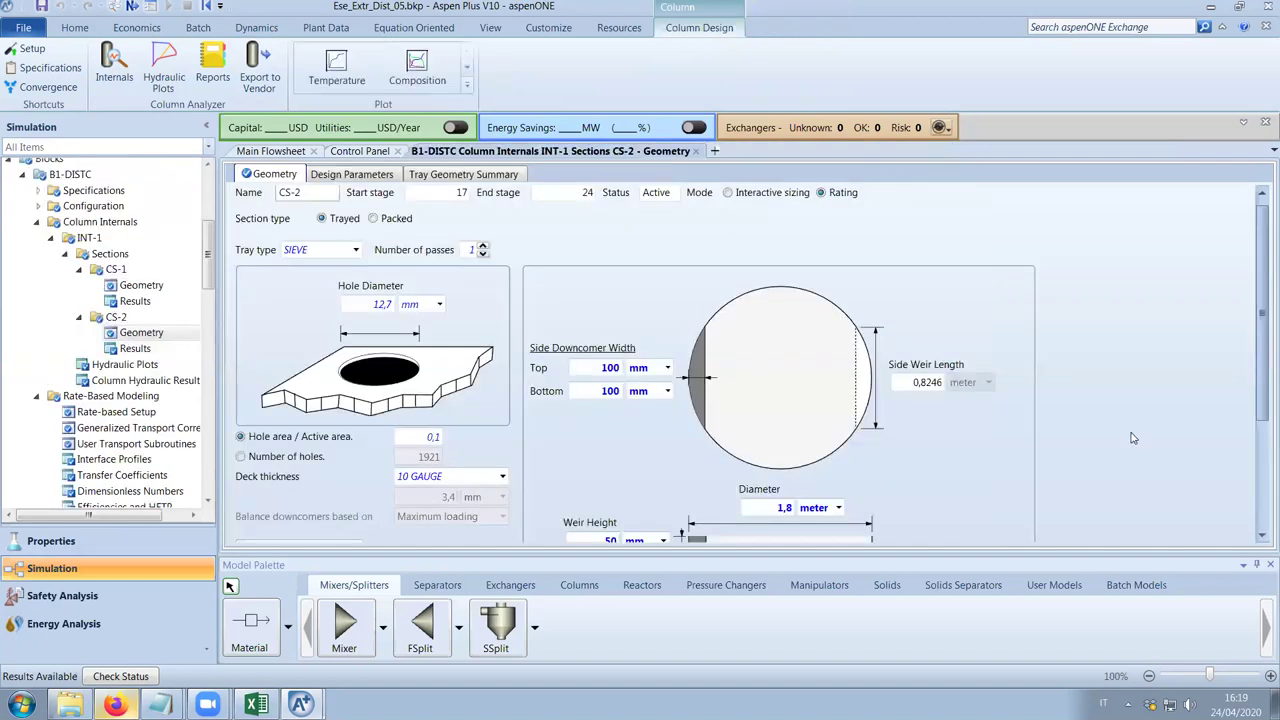
# Set section CS-2's top and bottom side downcomer widths to 150 mm.
pyautogui.moveTo(1262, 362); pyautogui.dragTo(1262, 397)
pyautogui.click(612, 302)
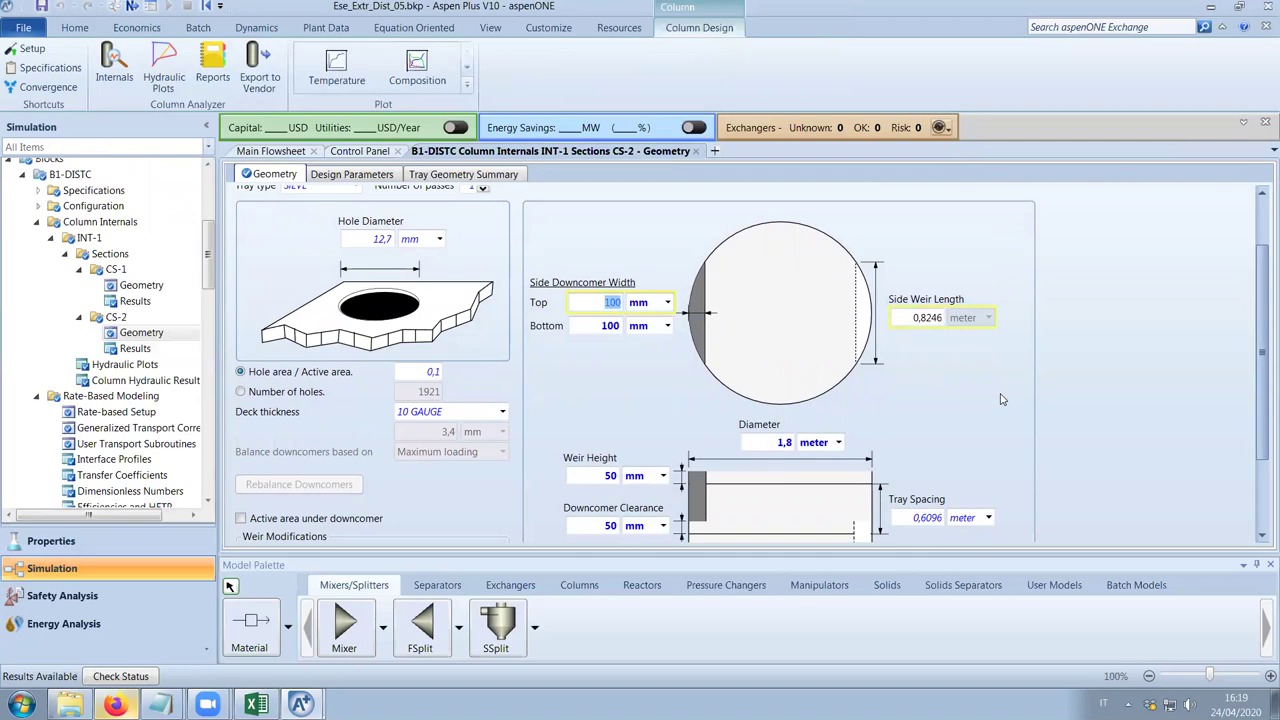
pyautogui.write('150')
pyautogui.click(601, 328)
pyautogui.write('150')
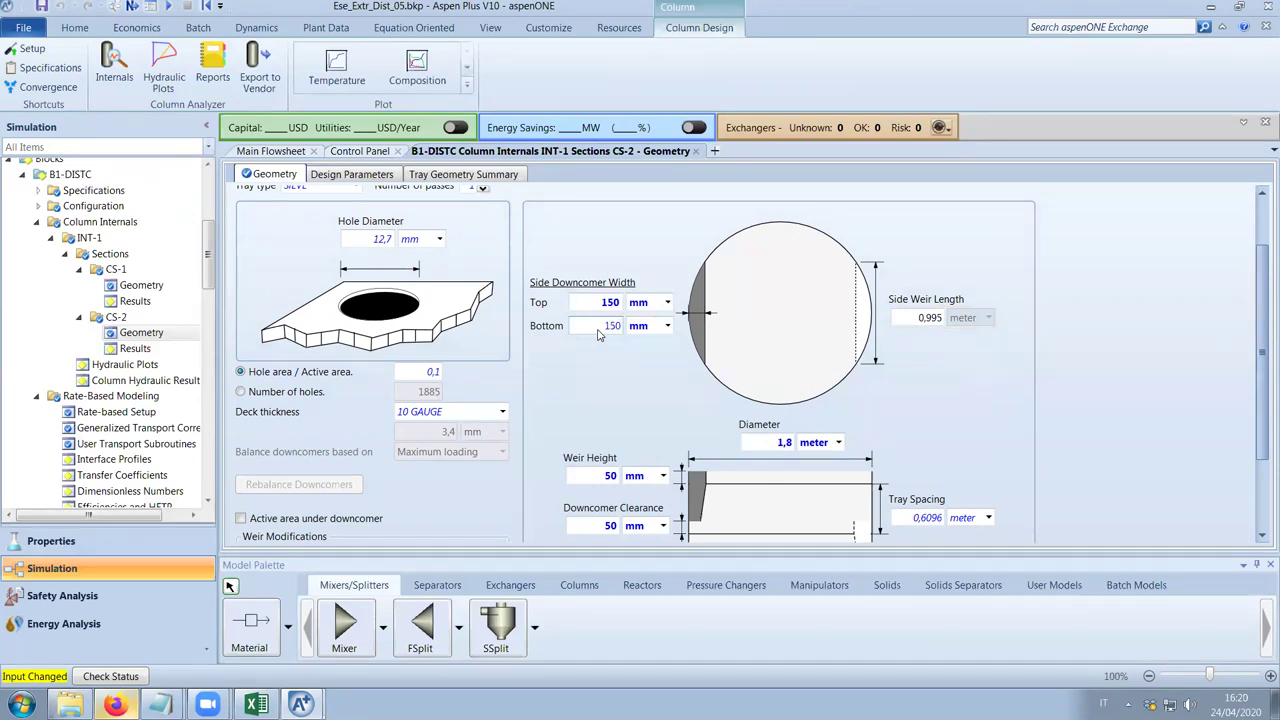
pyautogui.press('Return')
pyautogui.scroll(-1, 727, 337)
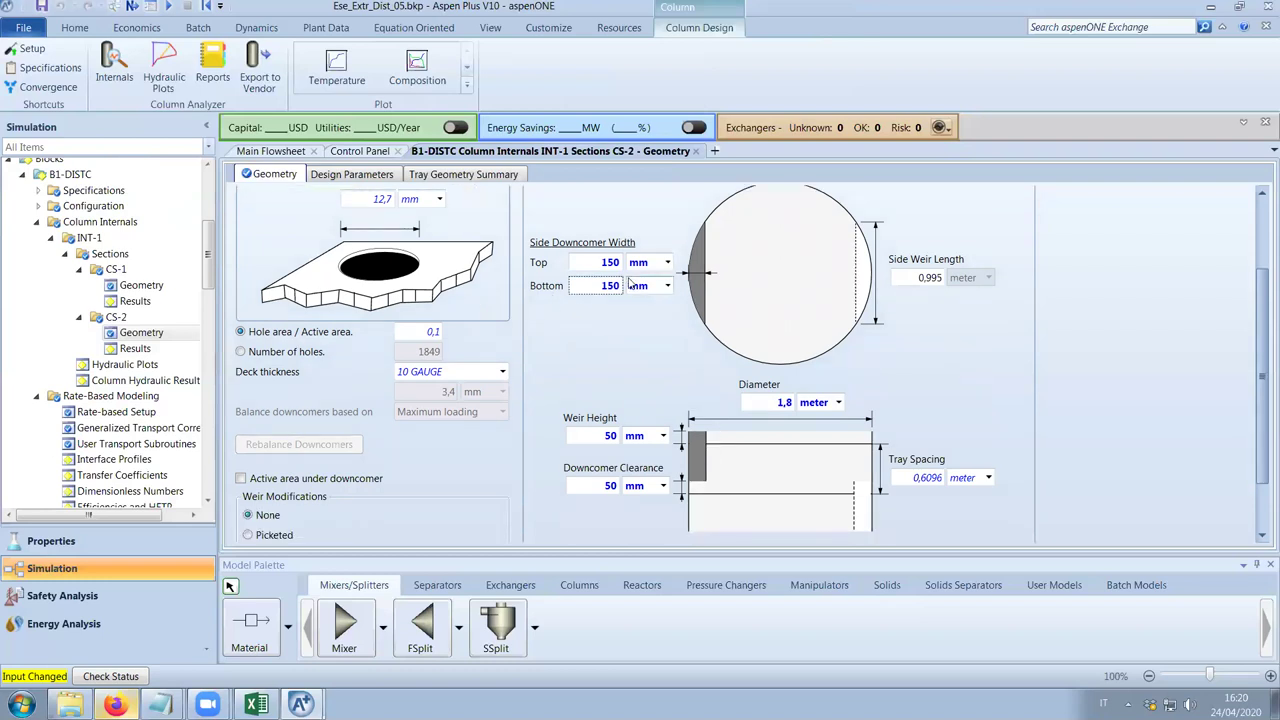
pyautogui.scroll(1, 712, 466)
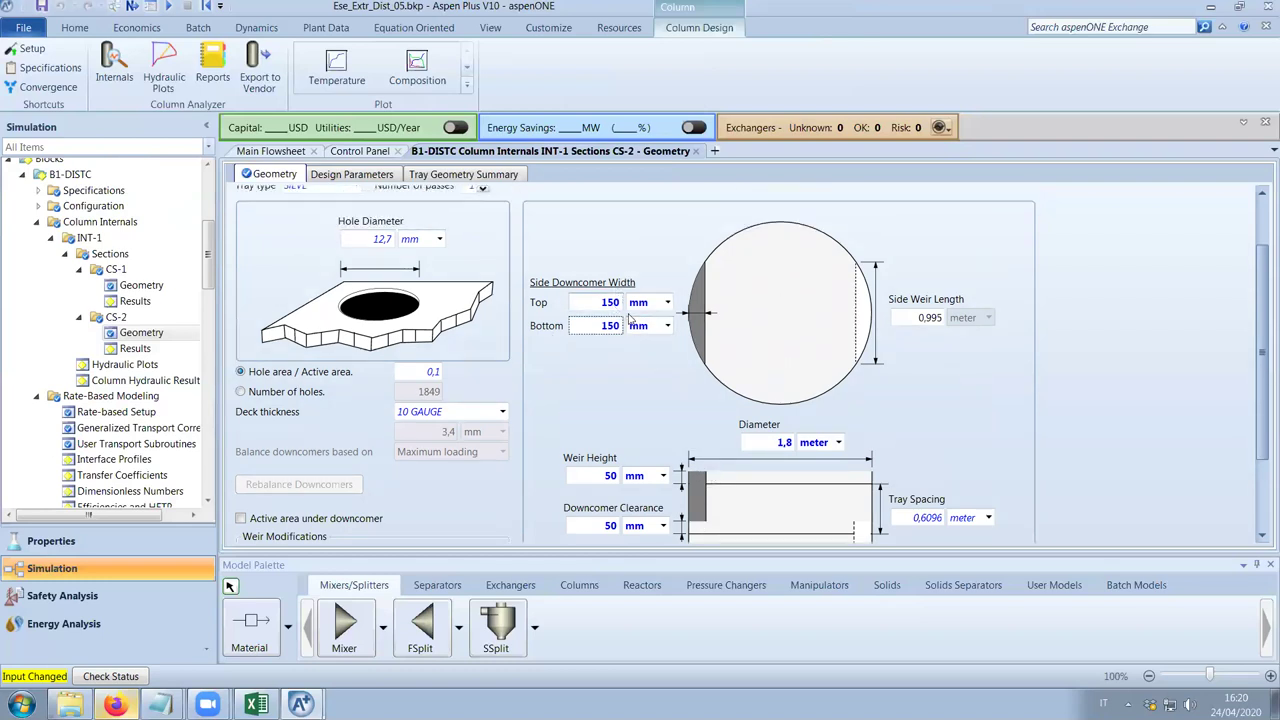
# Set section CS-1's top and bottom side downcomer widths to 170 mm.
pyautogui.click(150, 286)
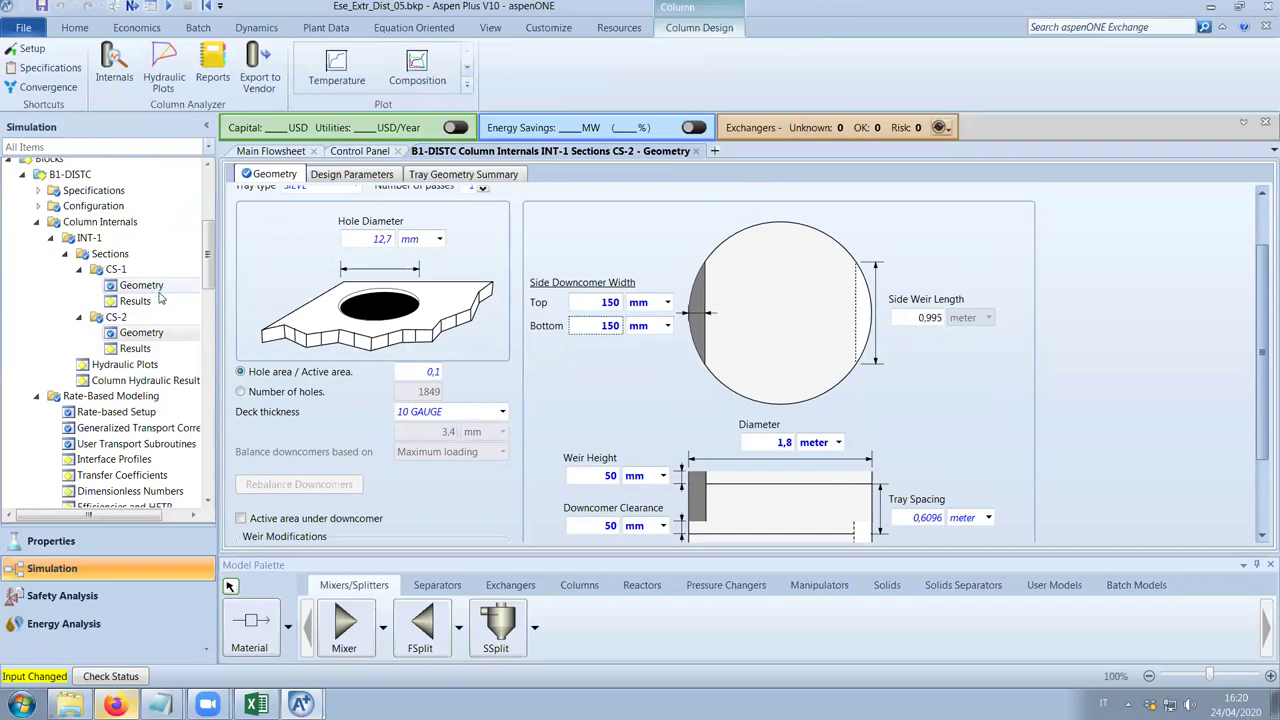
pyautogui.scroll(-4, 648, 455)
pyautogui.scroll(2, 647, 455)
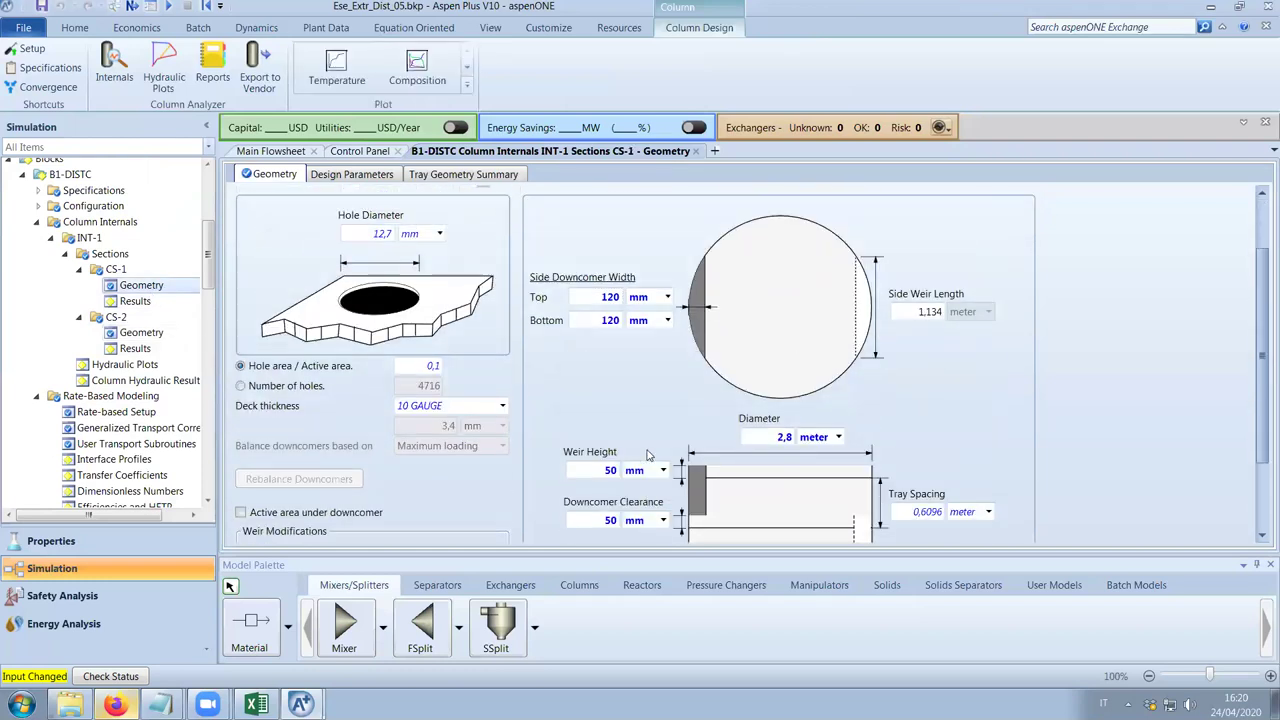
pyautogui.click(590, 304)
pyautogui.write('170')
pyautogui.click(603, 321)
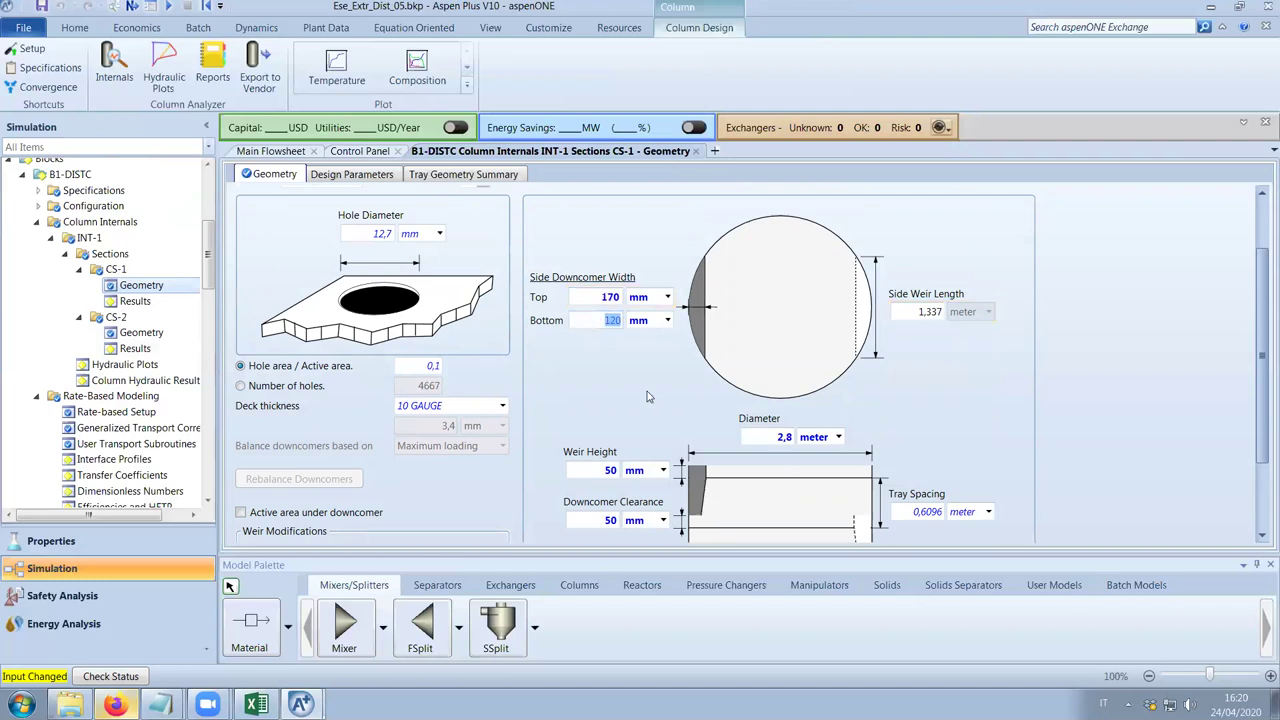
pyautogui.write('170')
pyautogui.press('Return')
pyautogui.scroll(-1, 642, 380)
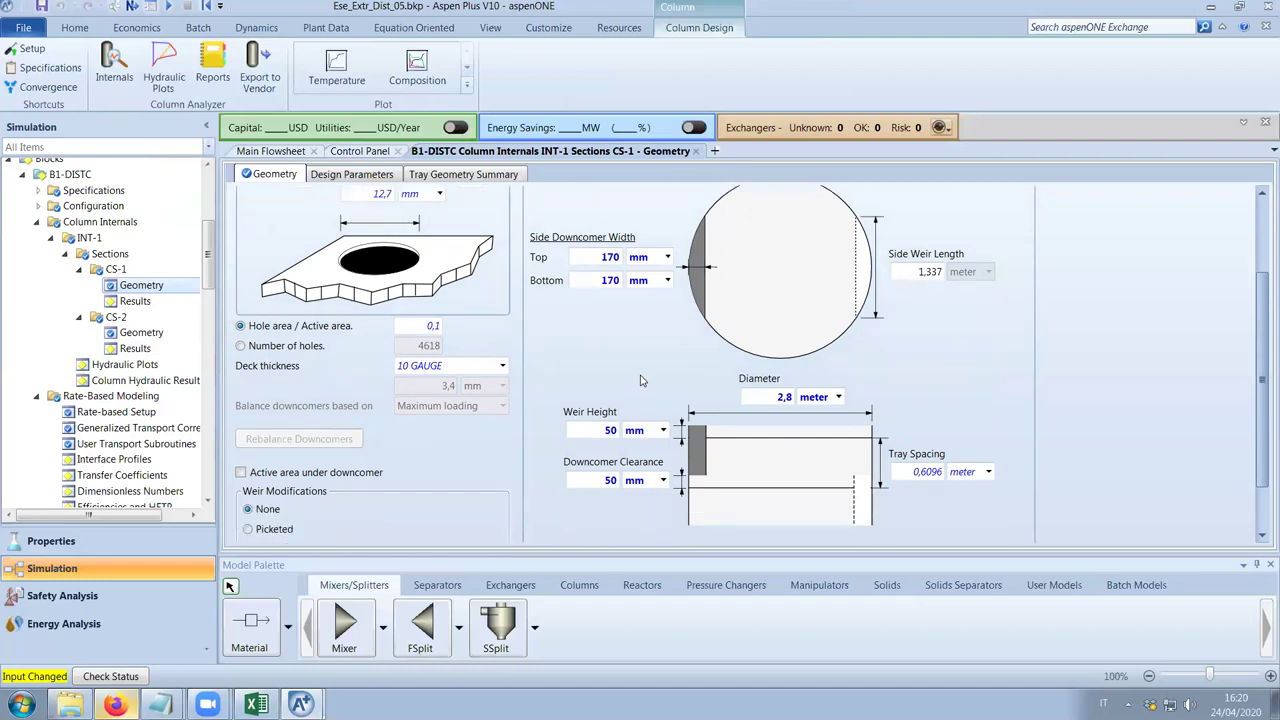
pyautogui.scroll(1, 642, 380)
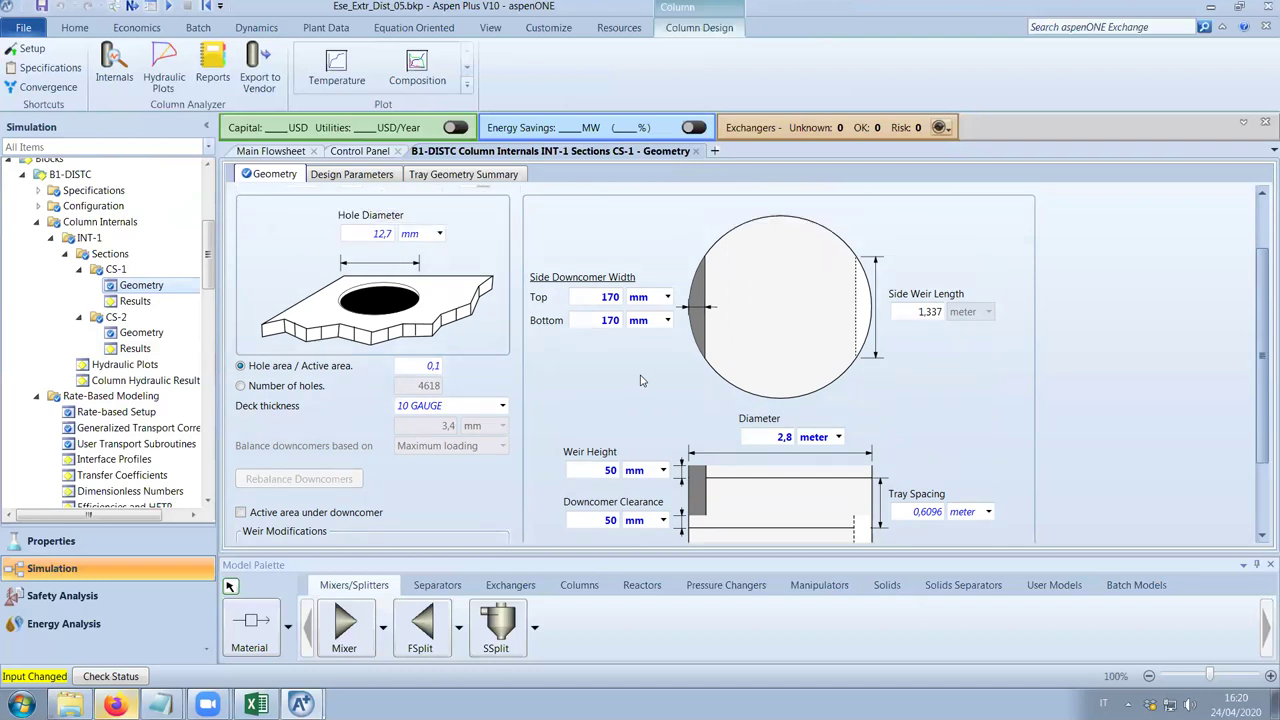
# Try a weir height of 80 mm for section CS-1 with the downcomer clearance at 50 mm.
pyautogui.scroll(-1, 642, 380)
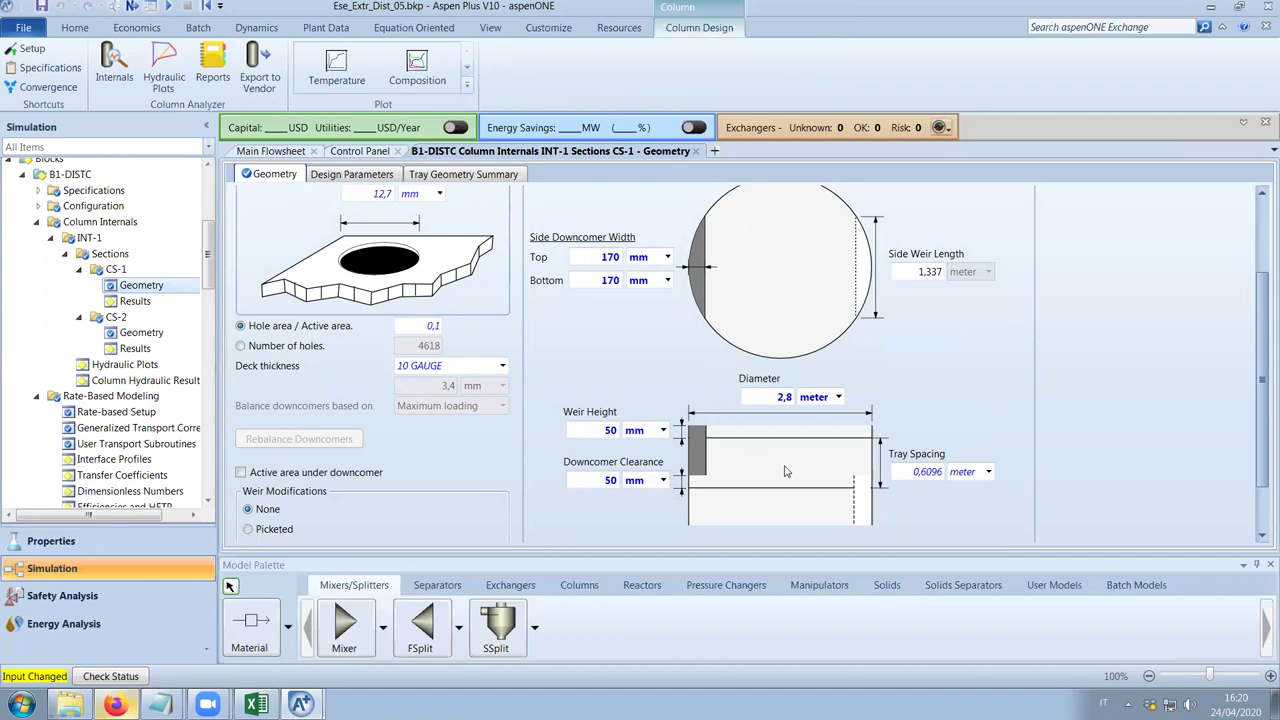
pyautogui.click(597, 489)
pyautogui.write('80')
pyautogui.press('Return')
pyautogui.click(600, 488)
pyautogui.write('50')
pyautogui.hotkey('shift', 'Tab')
pyautogui.write('80')
pyautogui.press('Return')
# Clear the entered weir height and downcomer clearance of section CS-1 to restore their default values.
pyautogui.click(607, 436)
pyautogui.click(593, 383)
pyautogui.rightClick(601, 430)
pyautogui.click(635, 481)
pyautogui.rightClick(635, 481)
pyautogui.click(650, 534)
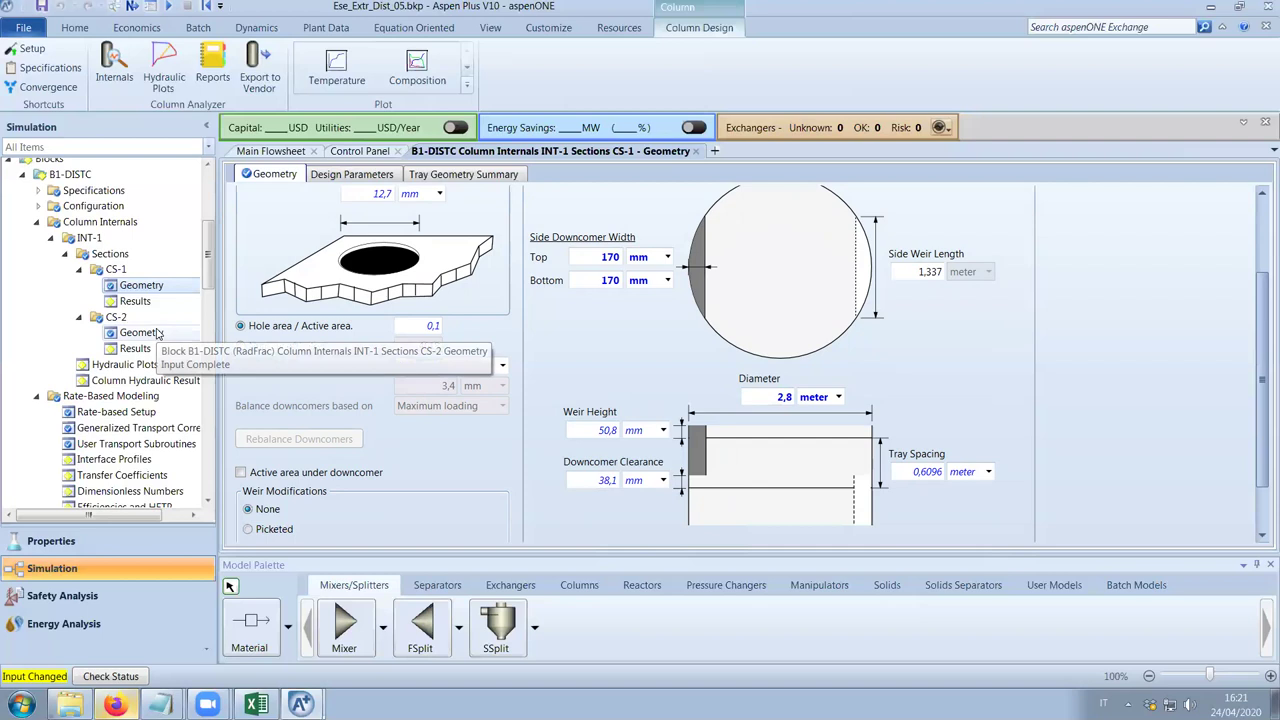
# Set section CS-1's weir height to 70 mm.
pyautogui.doubleClick(608, 430)
pyautogui.write('7')
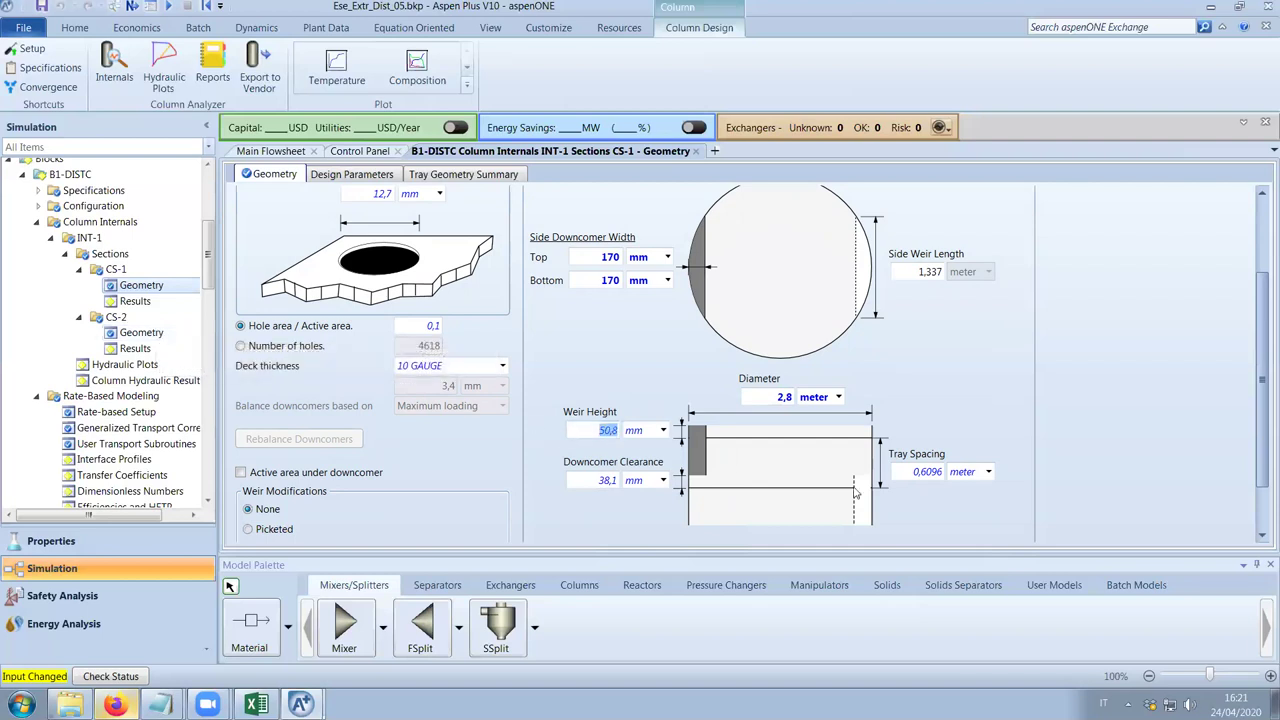
pyautogui.write('0')
pyautogui.press('Return')
# Try to clear the entered weir height and downcomer clearance of section CS-2.
pyautogui.click(148, 337)
pyautogui.scroll(-5, 615, 400)
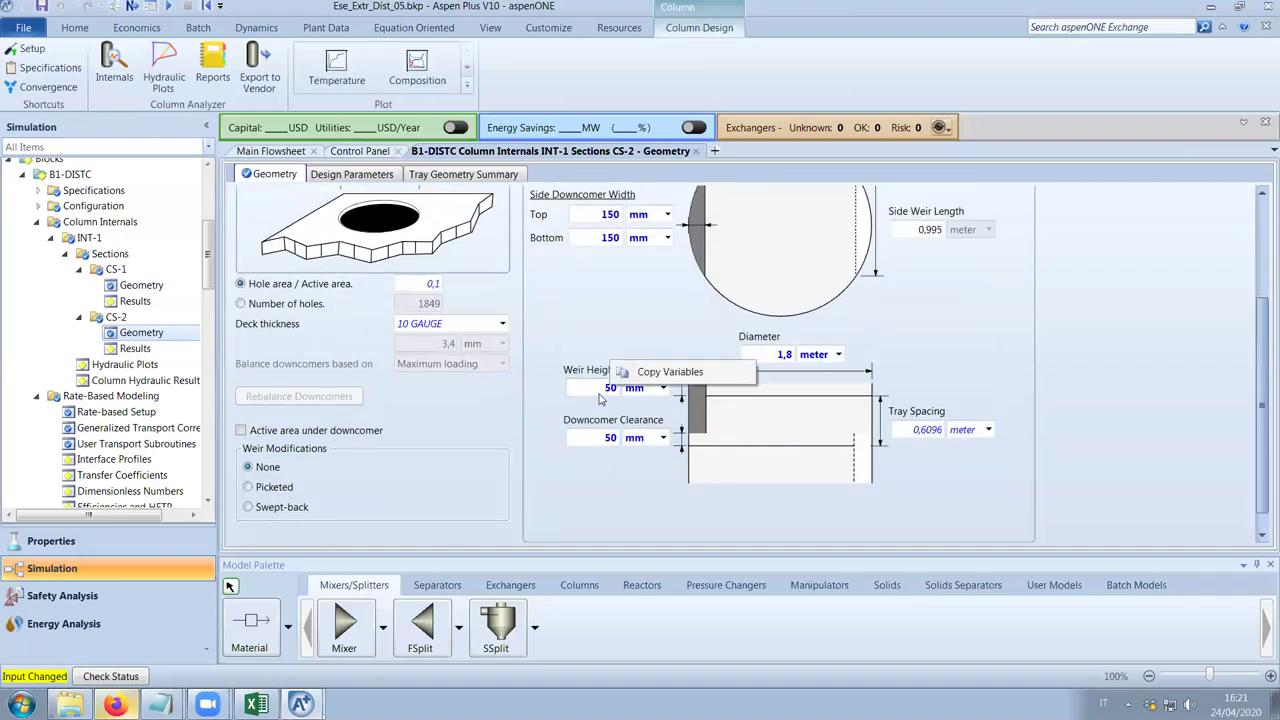
pyautogui.rightClick(601, 392)
pyautogui.click(605, 440)
pyautogui.rightClick(605, 440)
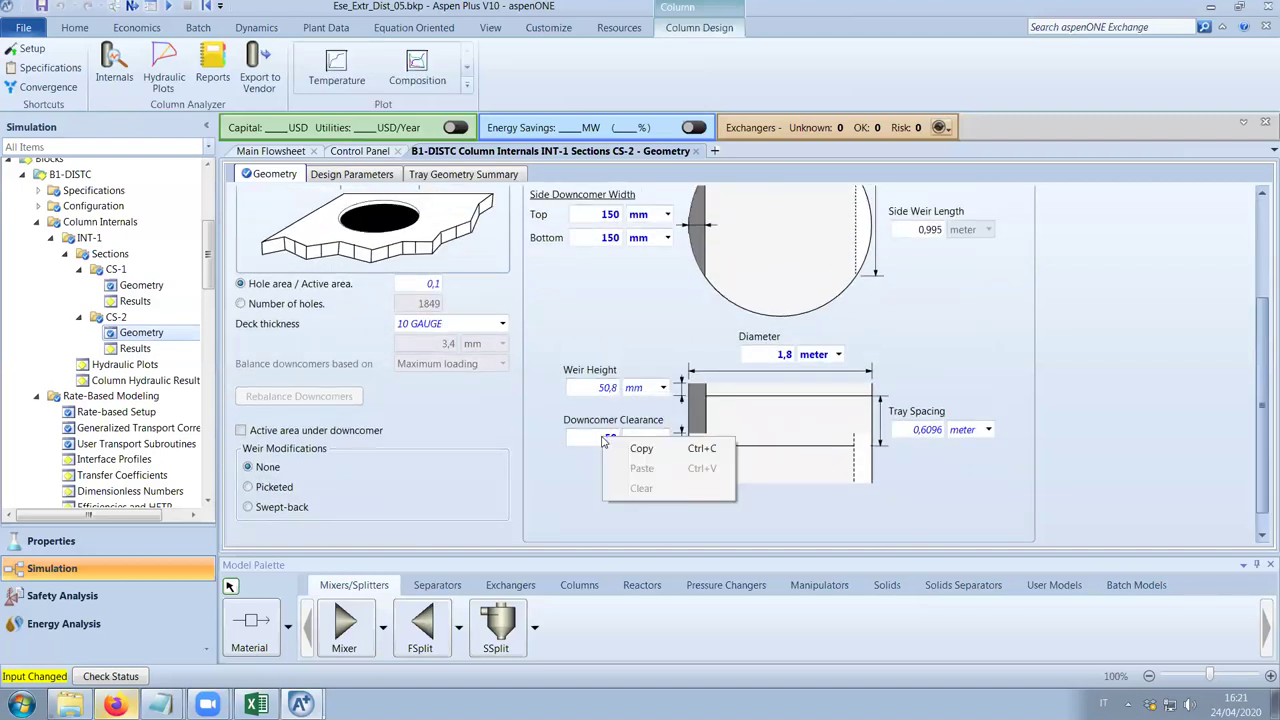
pyautogui.click(643, 492)
pyautogui.rightClick(606, 441)
pyautogui.click(643, 494)
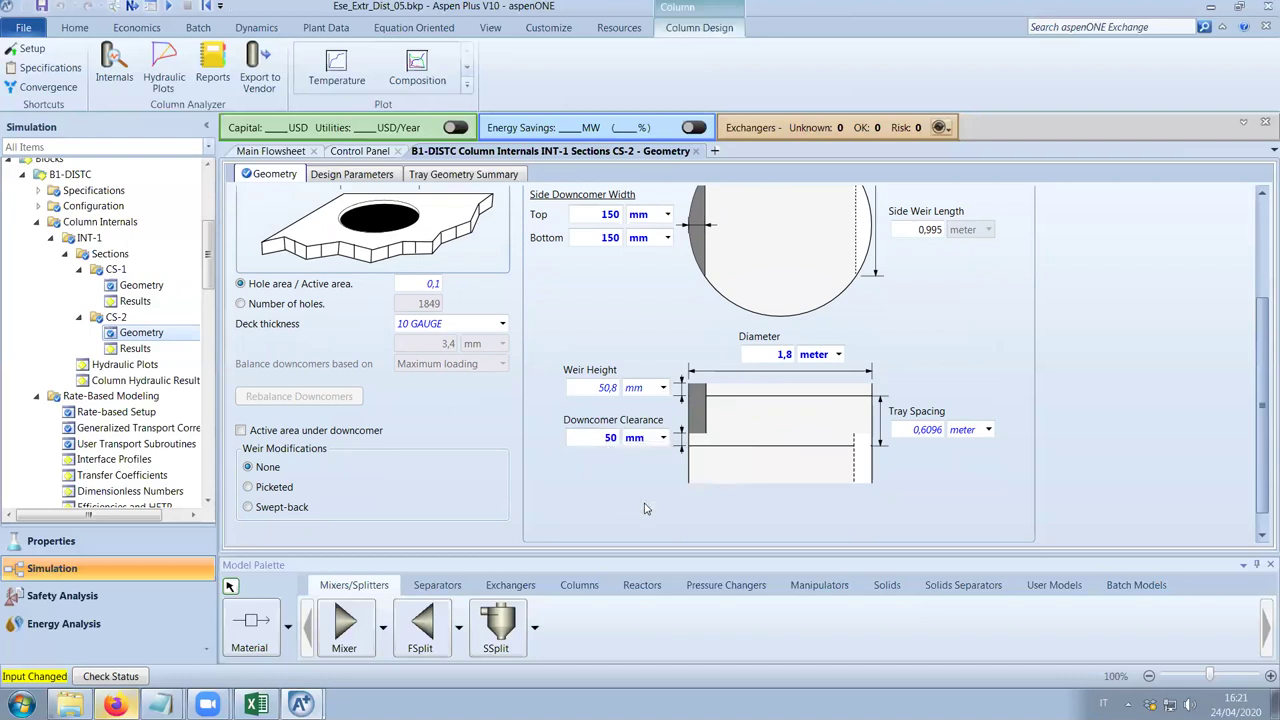
# Set section CS-2's weir height to 50 mm.
pyautogui.click(604, 393)
pyautogui.write('50')
pyautogui.press('Return')
pyautogui.scroll(2, 646, 384)
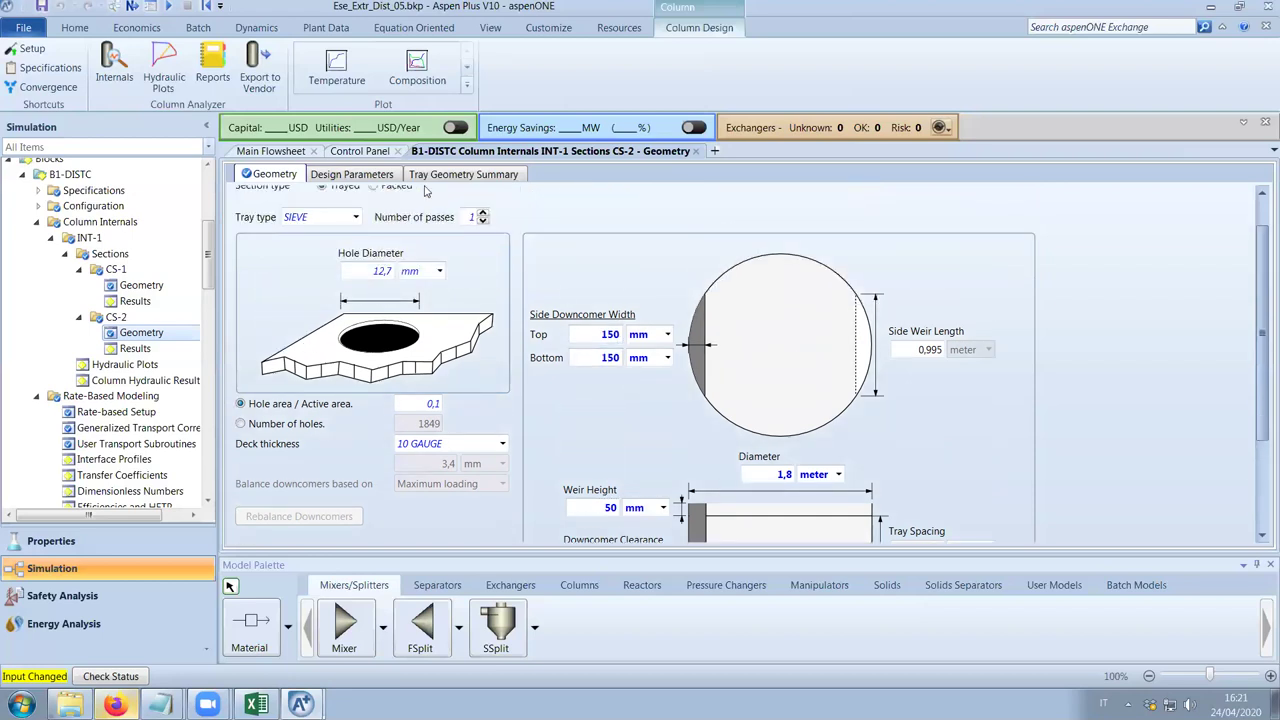
# Rerun the simulation with the modified weir heights of sections CS-1 and CS-2.
pyautogui.click(378, 155)
pyautogui.click(151, 57)
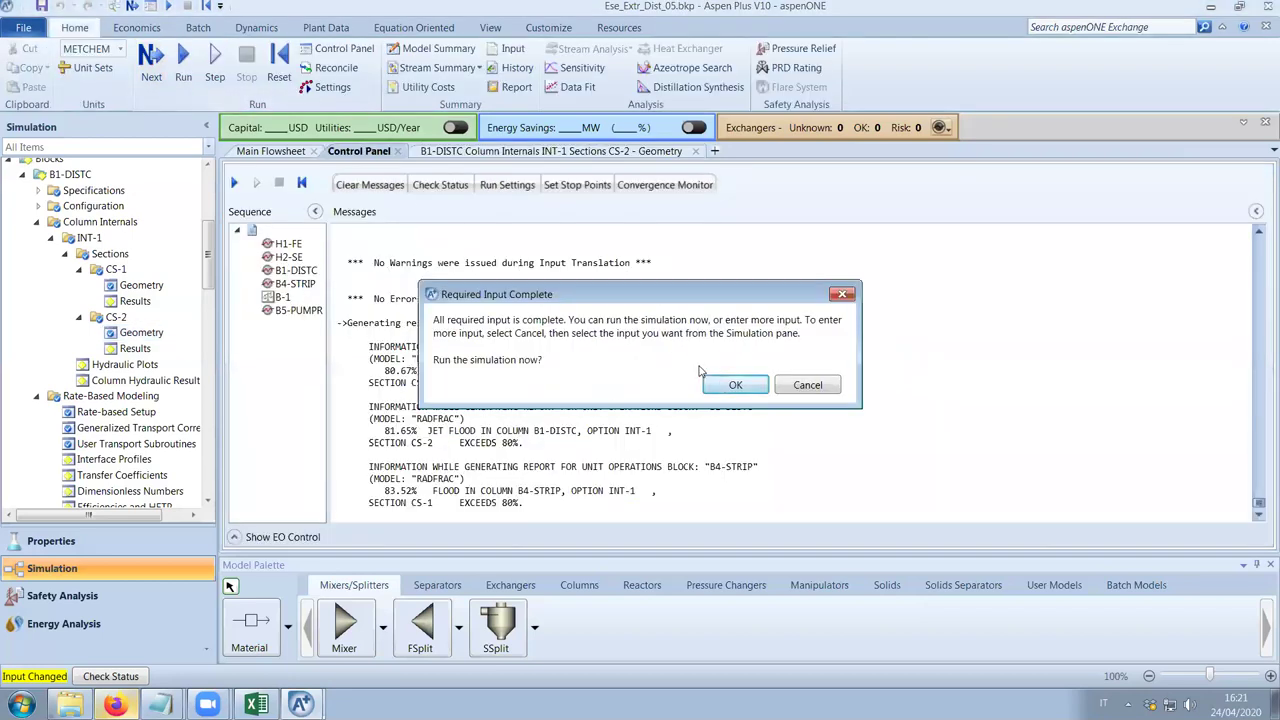
pyautogui.click(735, 385)
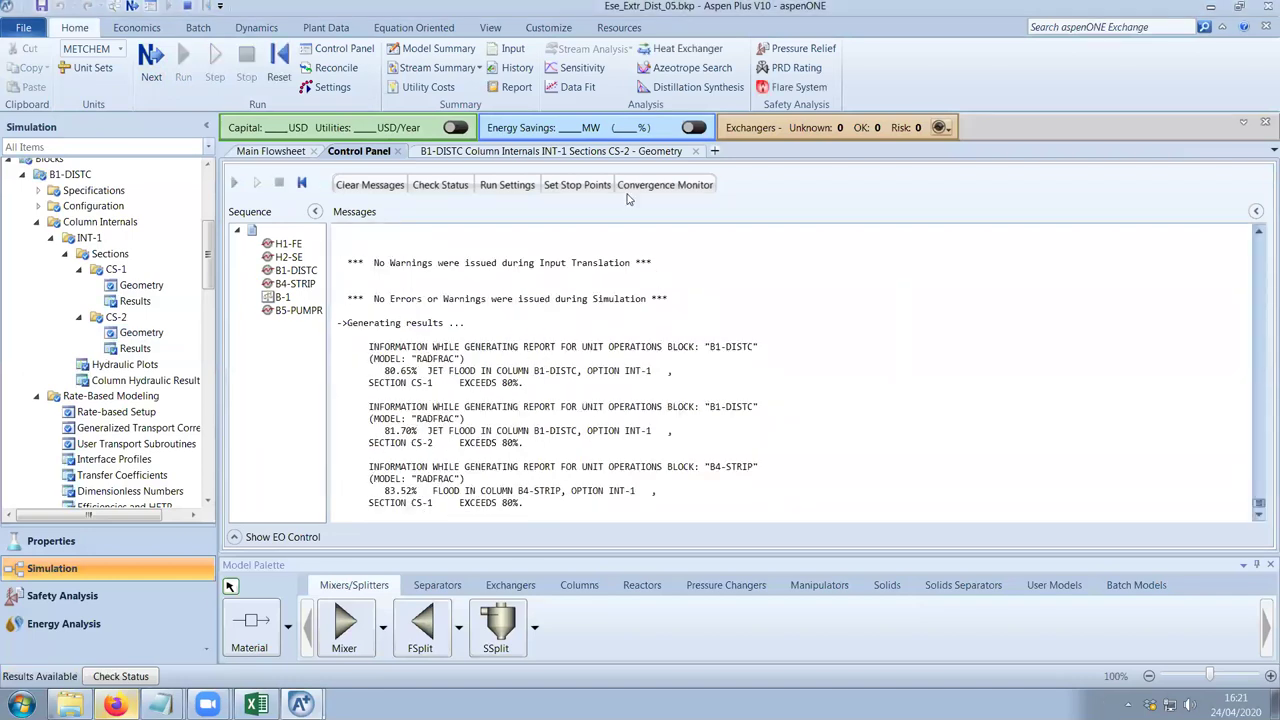
# Examine INT-1's hydraulic plots across the stages and read the error details for stages 17 and 21.
pyautogui.click(550, 151)
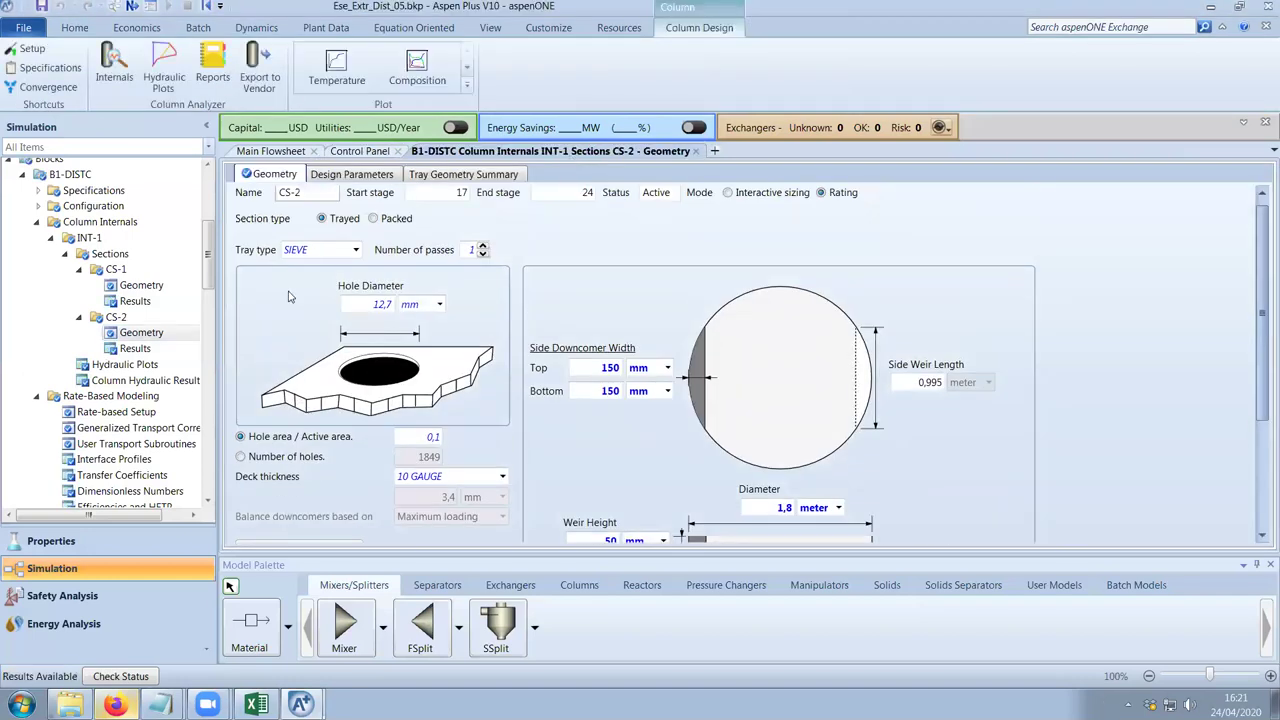
pyautogui.click(125, 365)
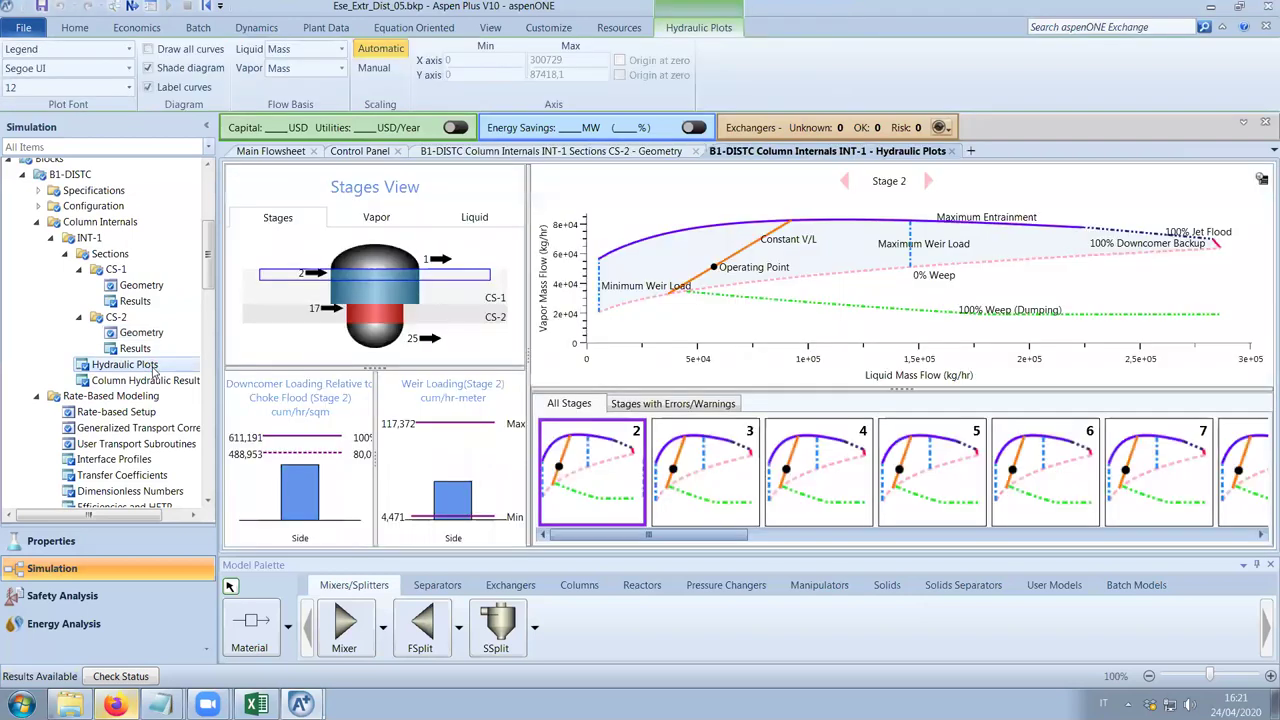
pyautogui.moveTo(725, 538); pyautogui.dragTo(1120, 552)
pyautogui.click(845, 505)
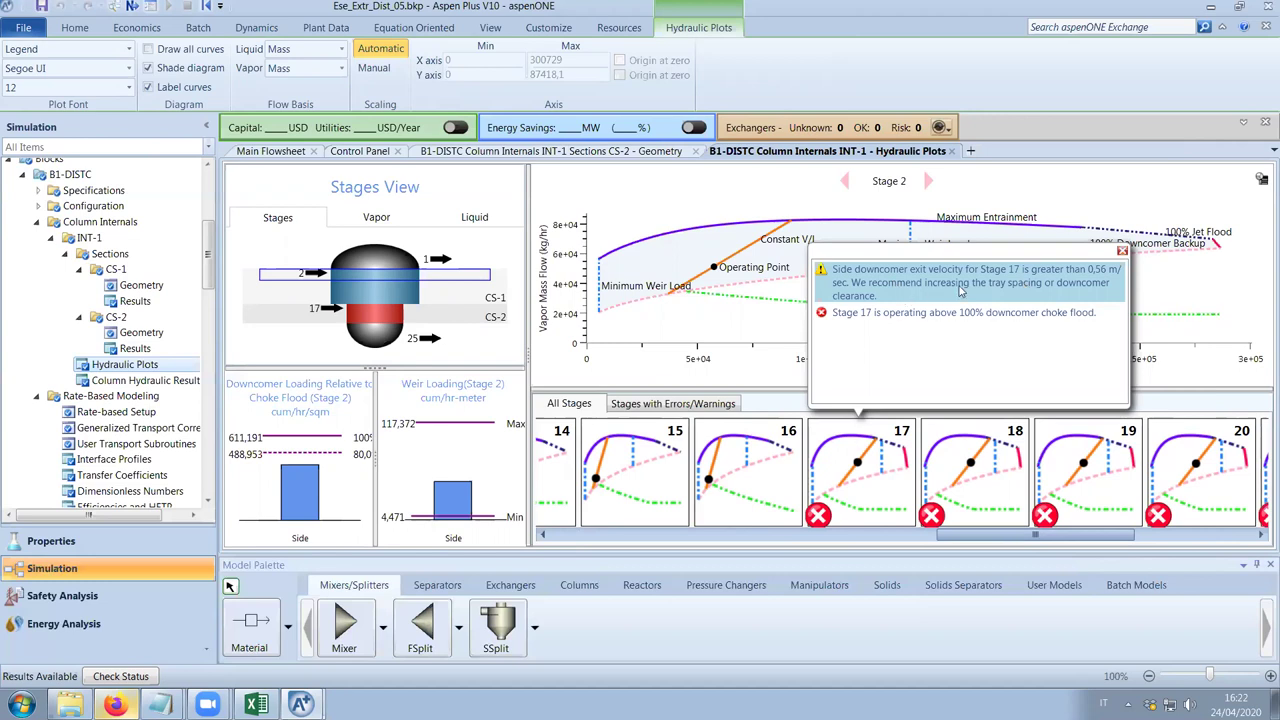
pyautogui.click(1123, 250)
pyautogui.moveTo(1040, 533); pyautogui.dragTo(1189, 545)
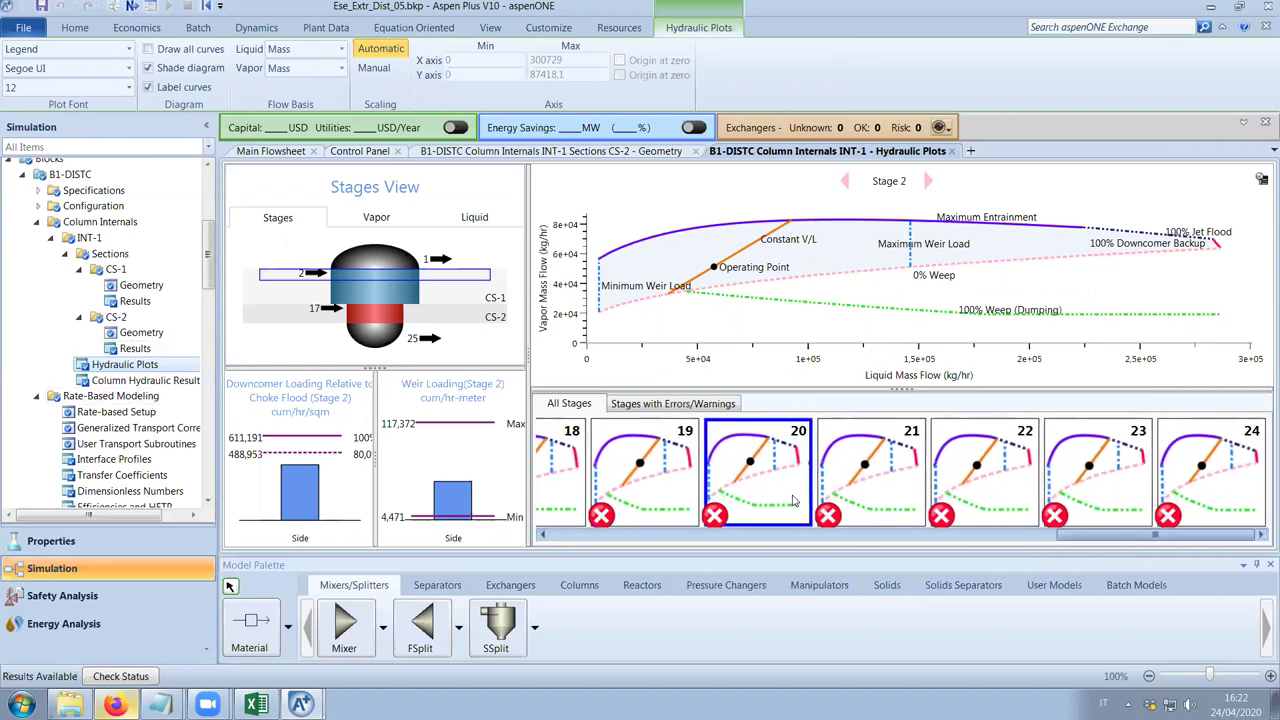
pyautogui.click(830, 518)
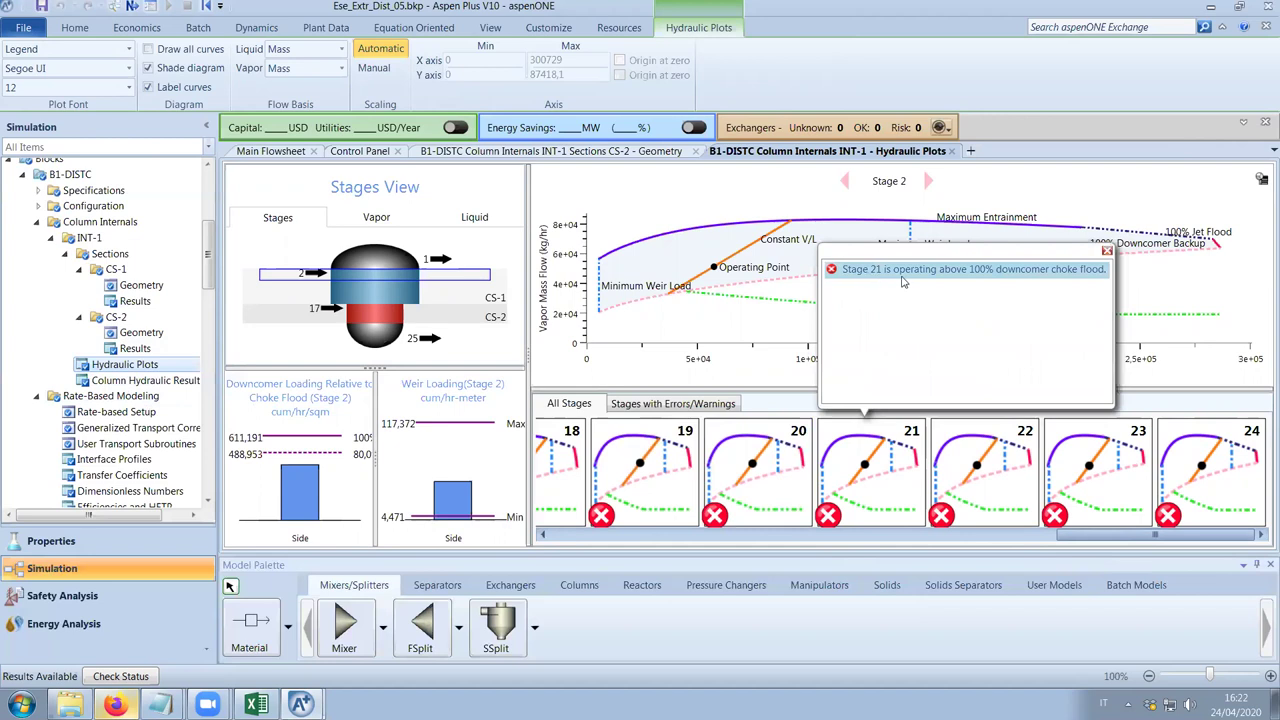
pyautogui.click(1107, 251)
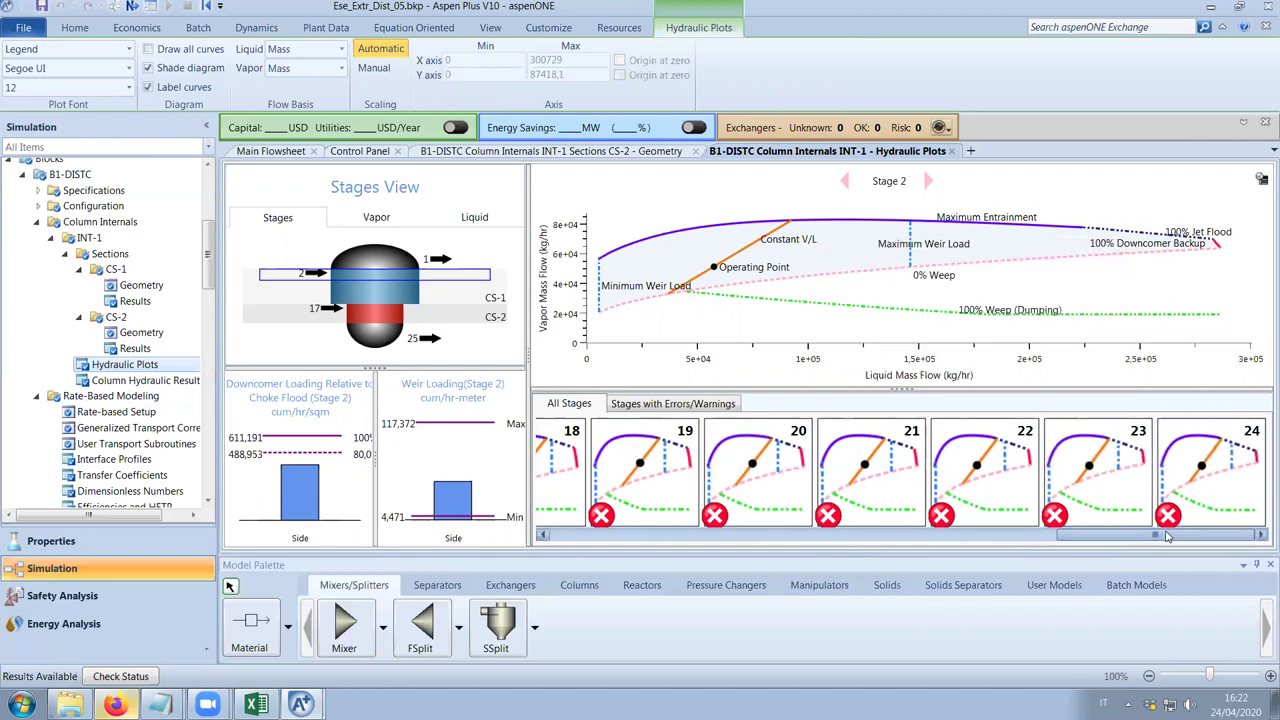
pyautogui.moveTo(1160, 534); pyautogui.dragTo(1068, 547)
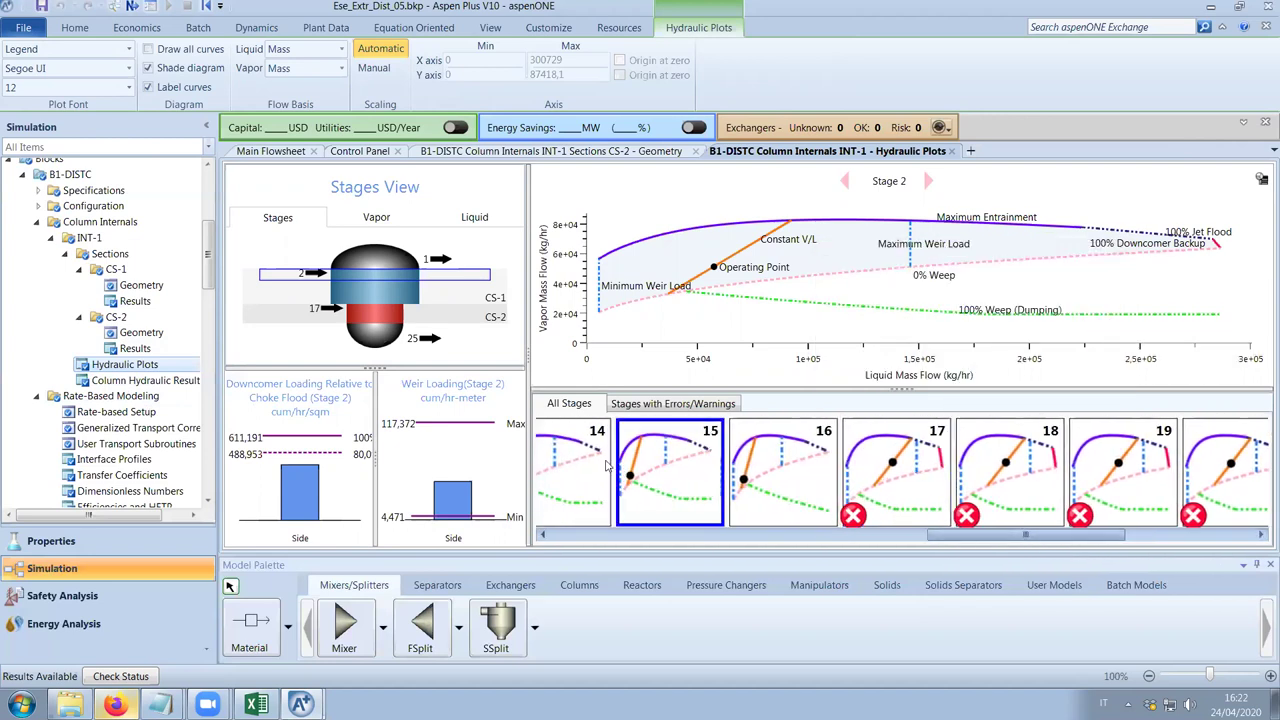
# Set section CS-2's weir height to 70 mm.
pyautogui.doubleClick(128, 336)
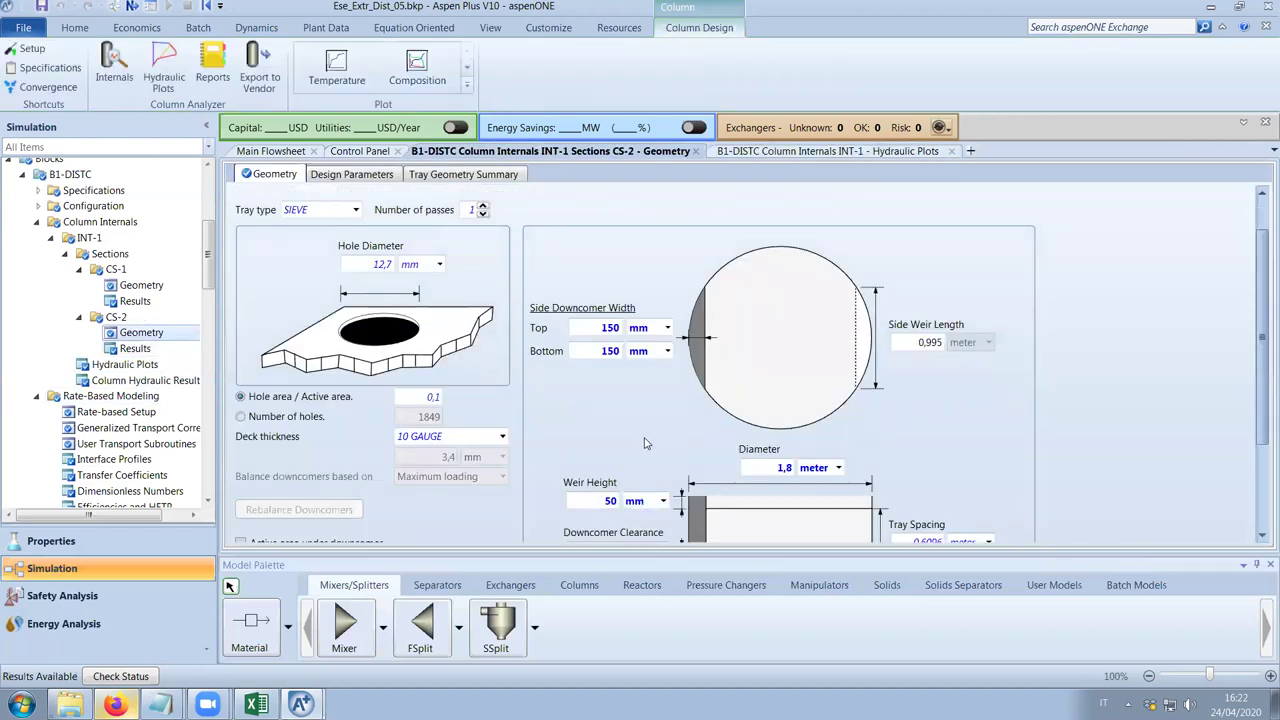
pyautogui.scroll(-3, 645, 443)
pyautogui.doubleClick(596, 366)
pyautogui.write('70')
pyautogui.press('Return')
pyautogui.scroll(3, 657, 317)
pyautogui.click(666, 310)
pyautogui.click(655, 342)
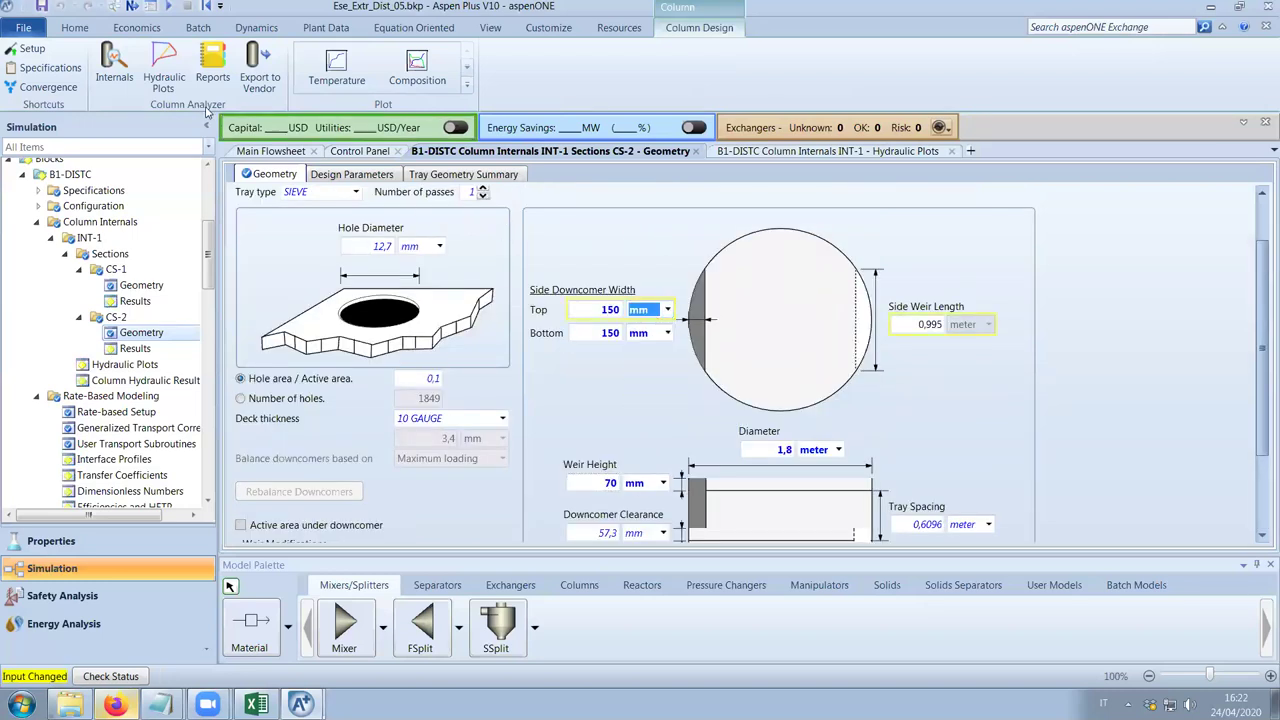
# Rerun the simulation with section CS-2's new weir height.
pyautogui.click(360, 151)
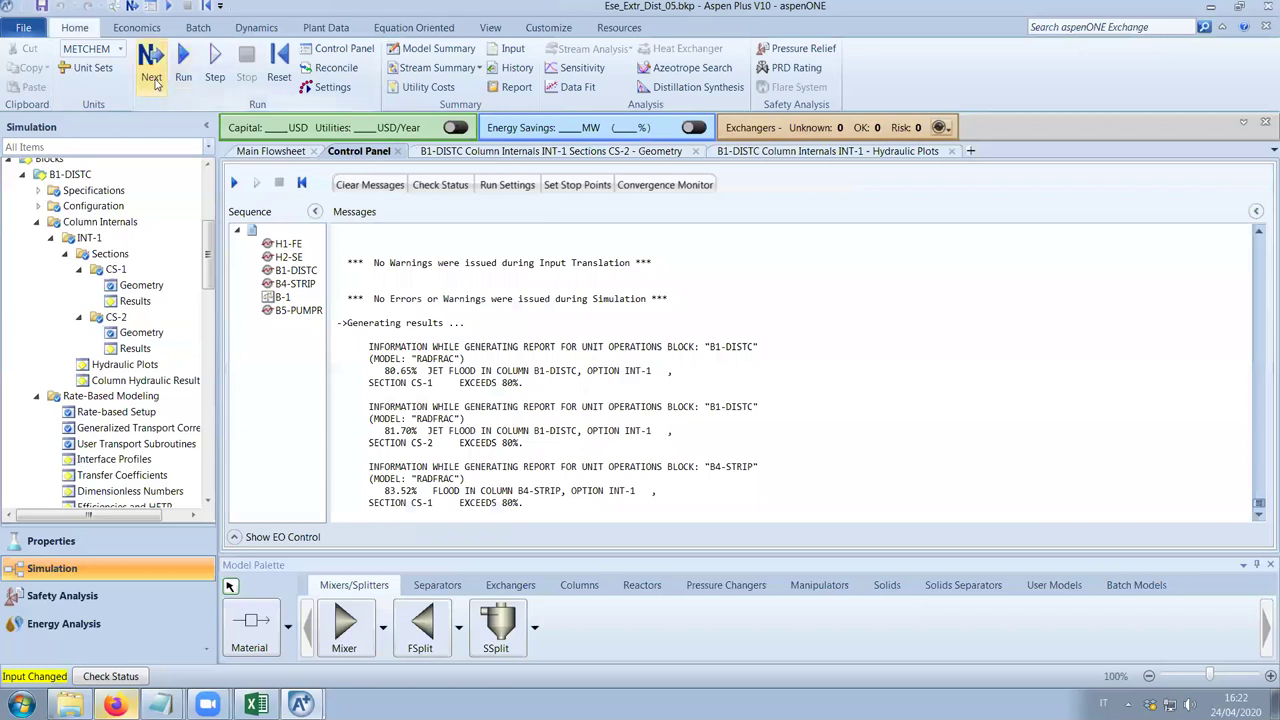
pyautogui.click(152, 80)
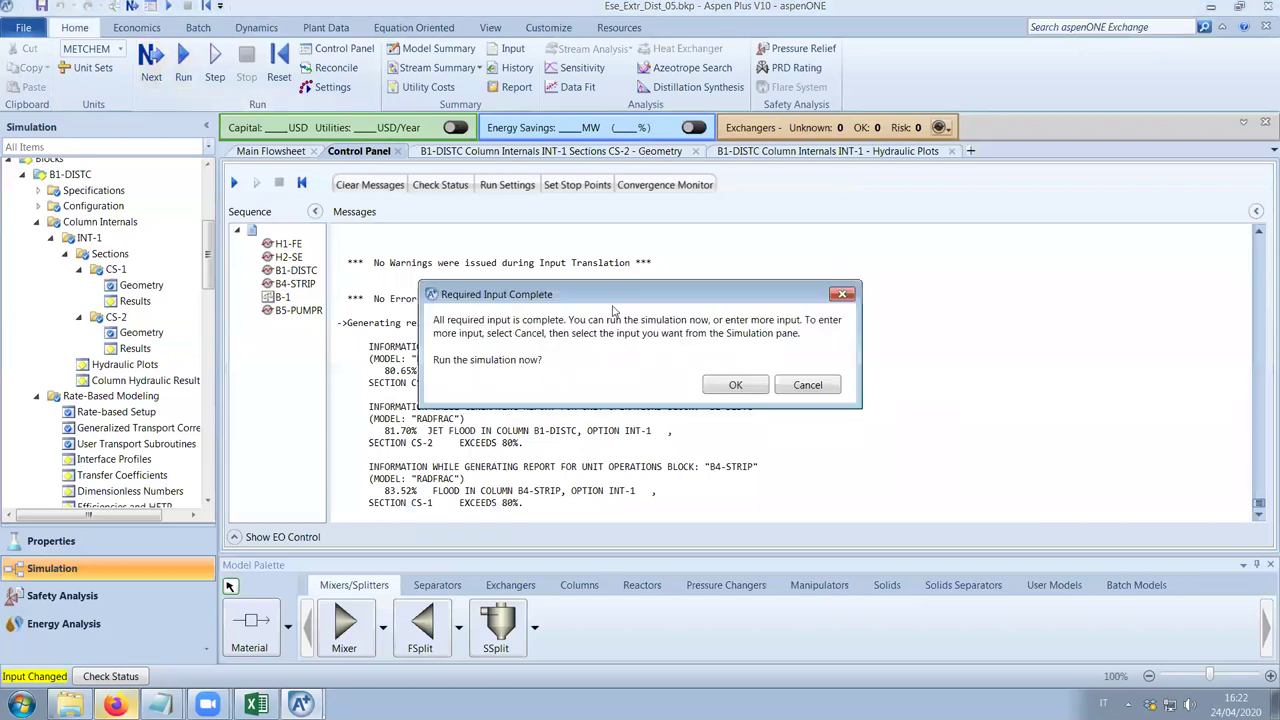
pyautogui.click(735, 386)
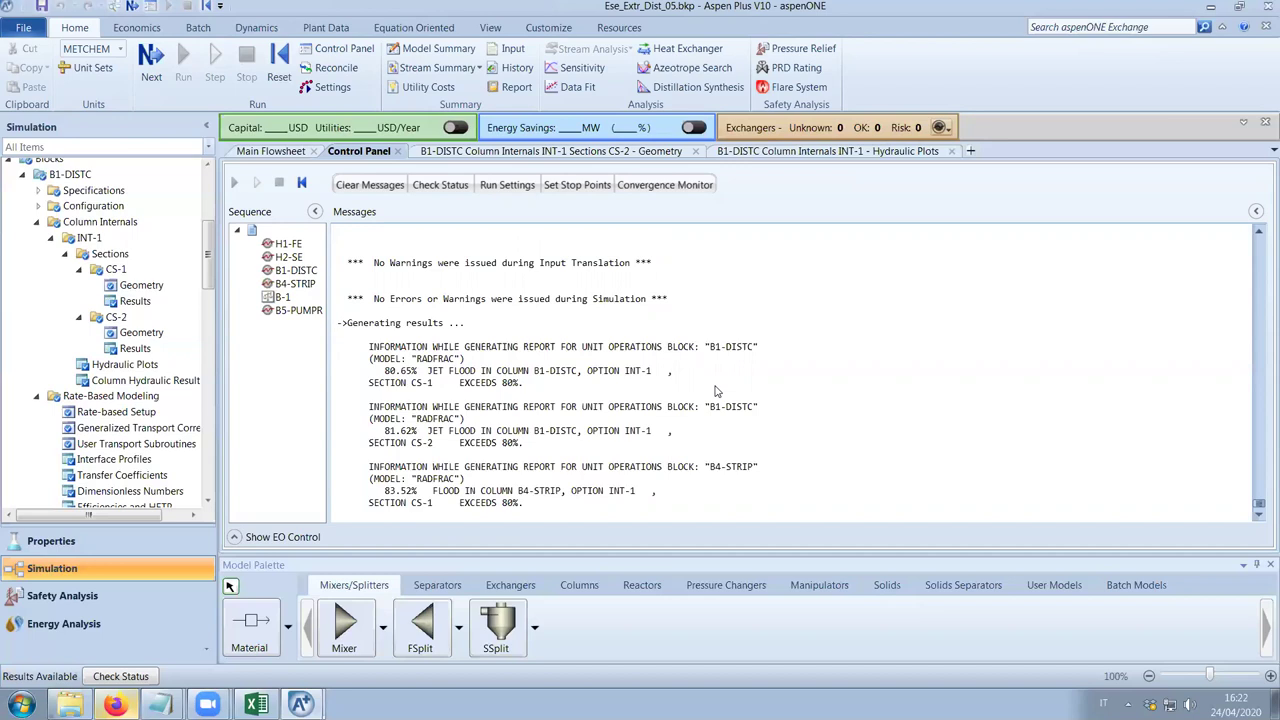
# Check the updated hydraulic plots of stages 17 to 24 and read the error details for stage 21.
pyautogui.click(827, 151)
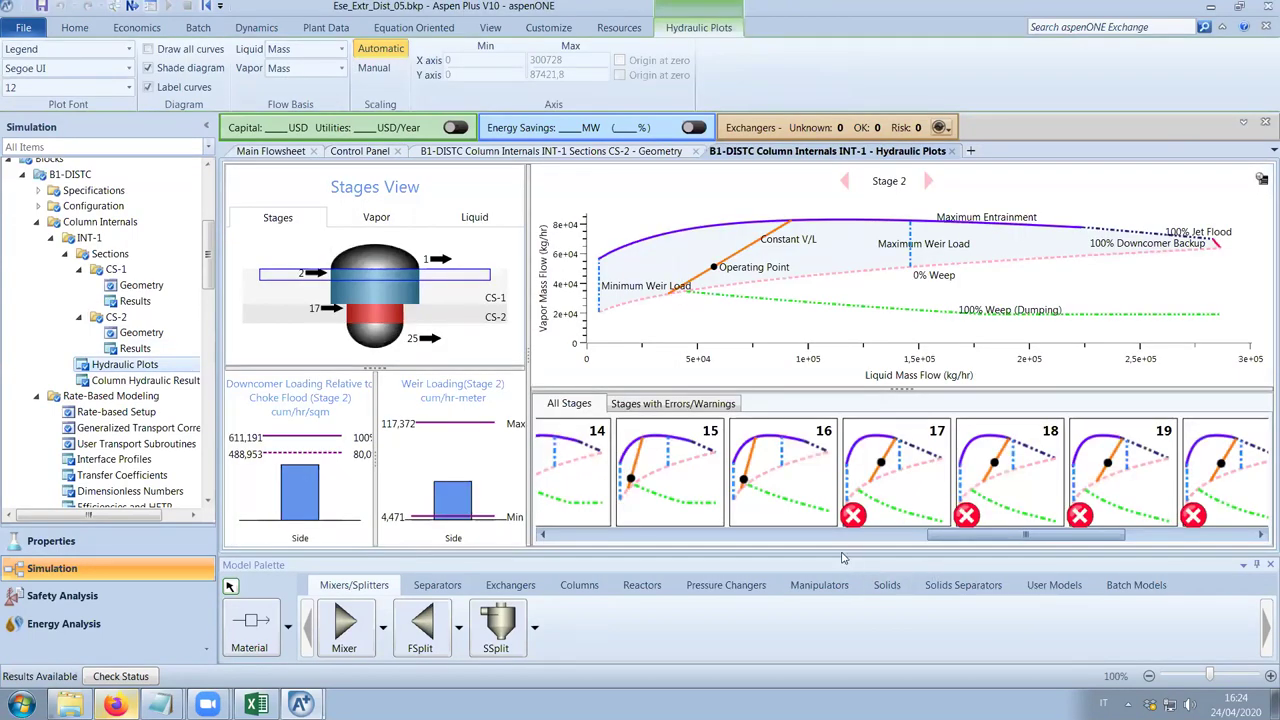
pyautogui.moveTo(990, 540); pyautogui.dragTo(1113, 550)
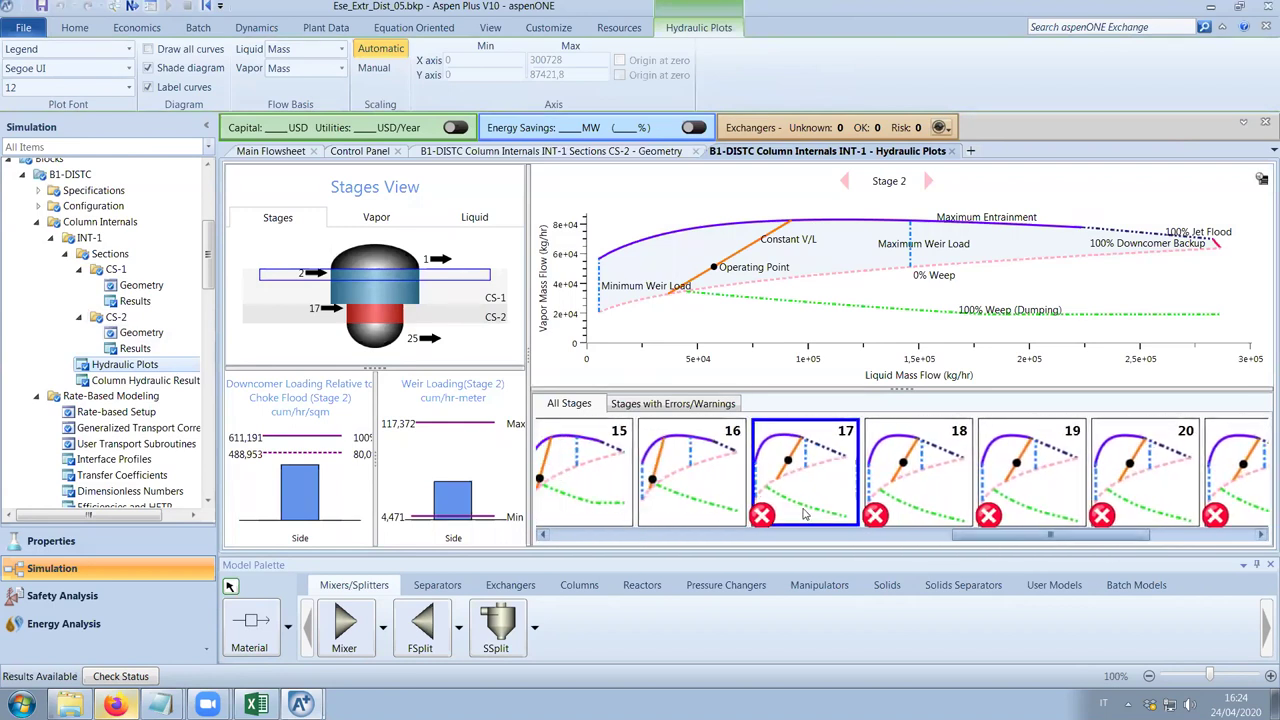
pyautogui.moveTo(764, 514)
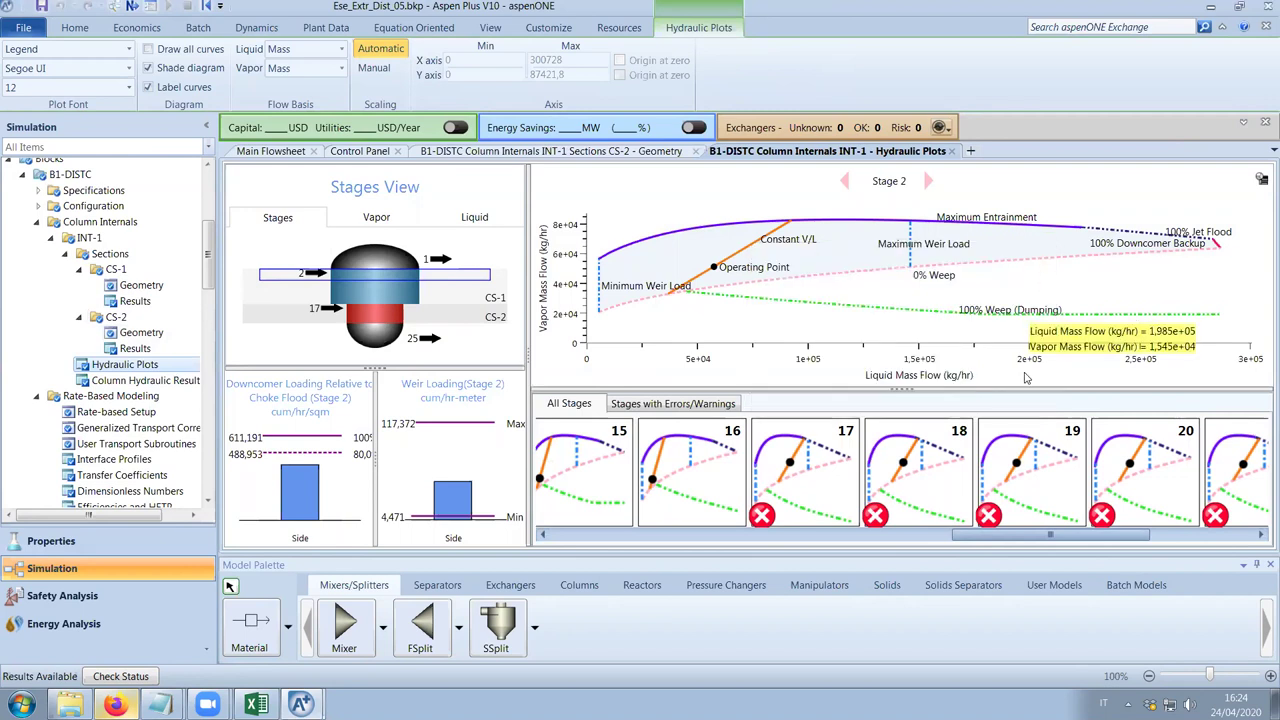
pyautogui.moveTo(1105, 540); pyautogui.dragTo(1210, 545)
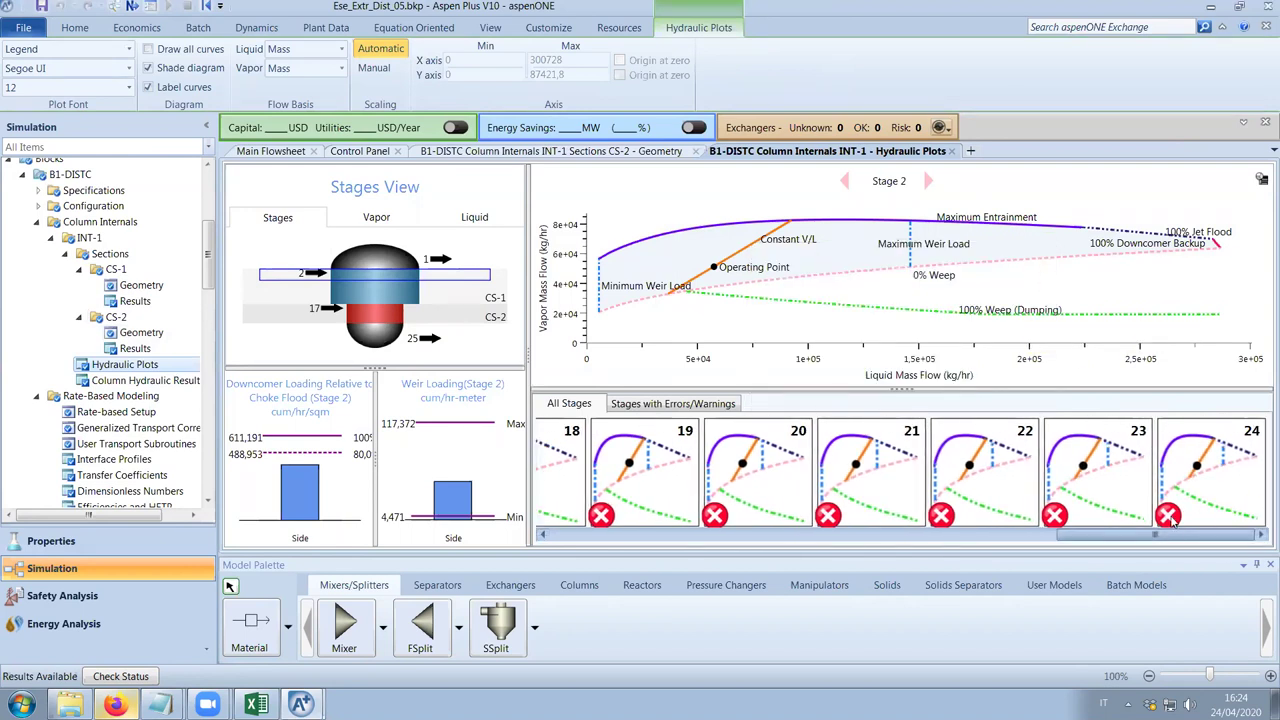
pyautogui.moveTo(1172, 520)
pyautogui.moveTo(865, 470)
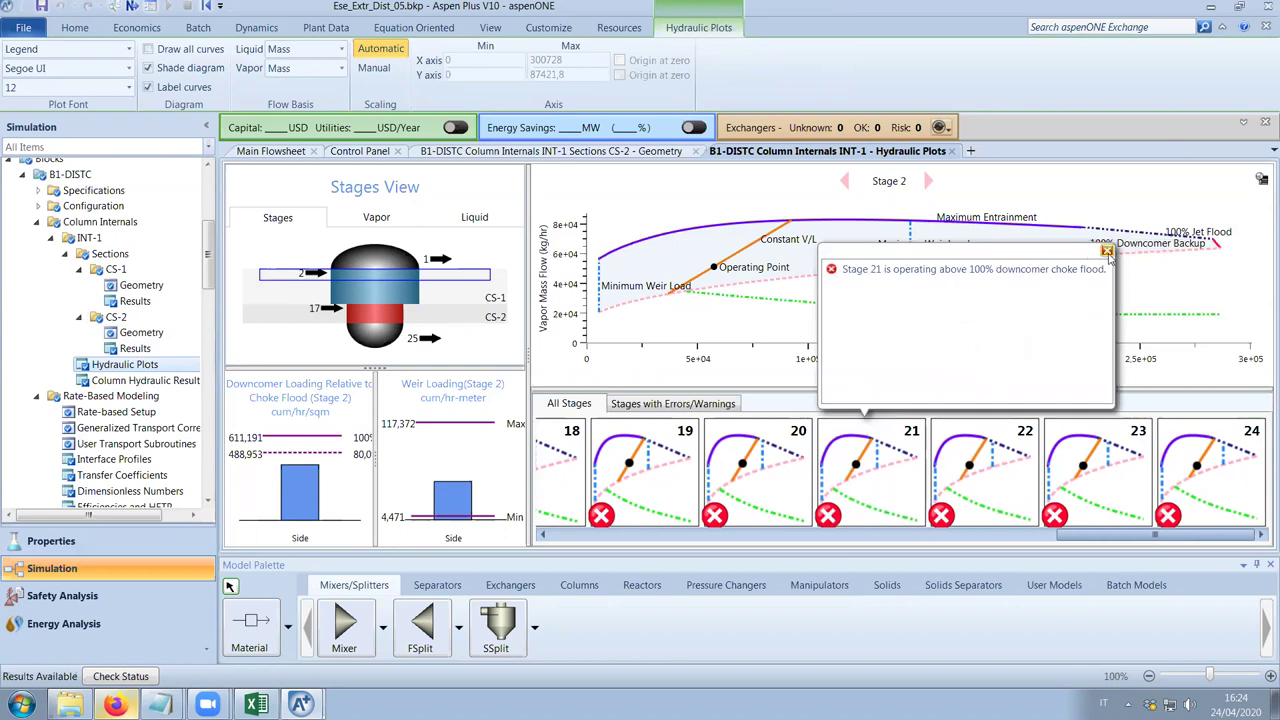
pyautogui.click(1107, 251)
# Close the hydraulic plots and set section CS-2's weir height to 100 mm.
pyautogui.click(607, 153)
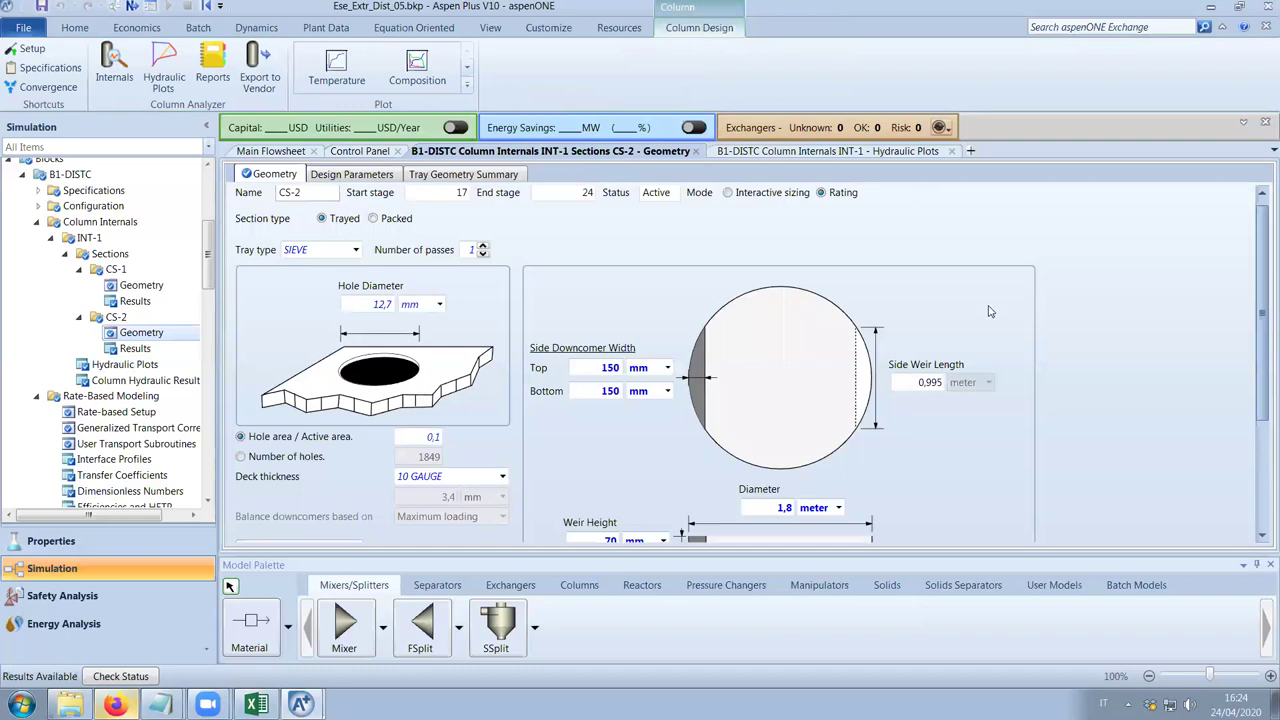
pyautogui.scroll(-2, 1039, 337)
pyautogui.click(952, 151)
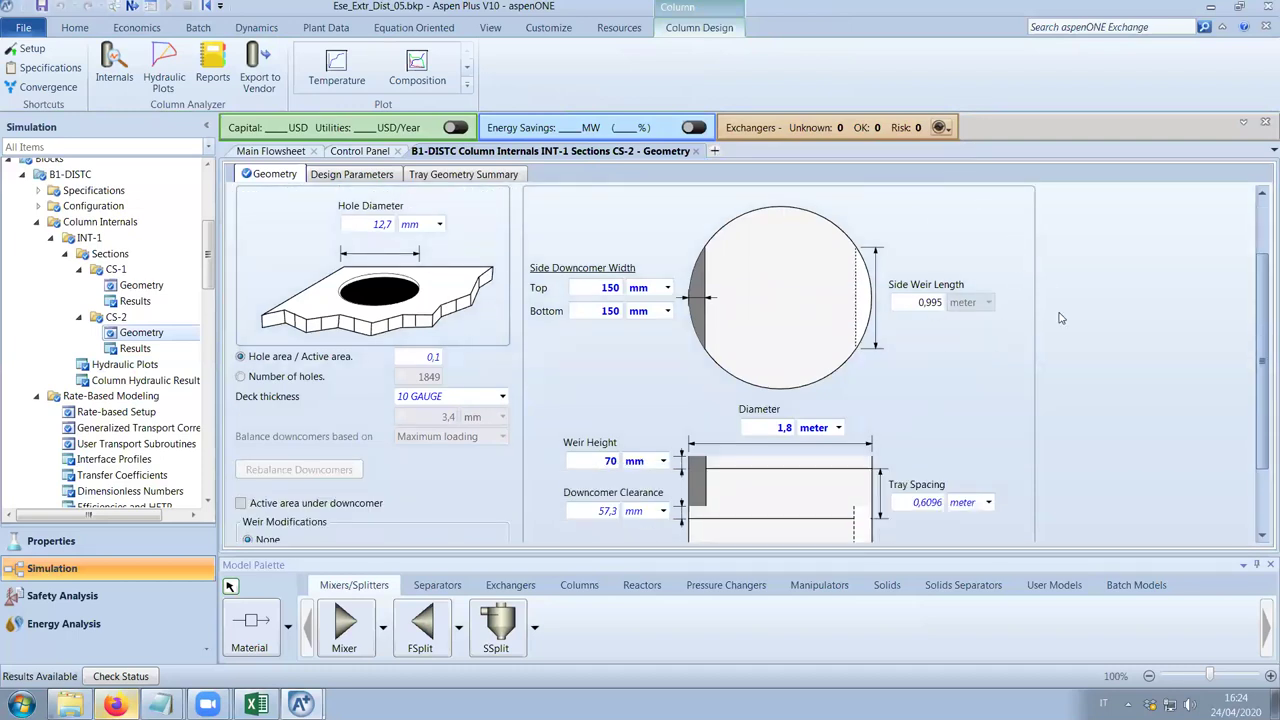
pyautogui.scroll(-1, 1062, 330)
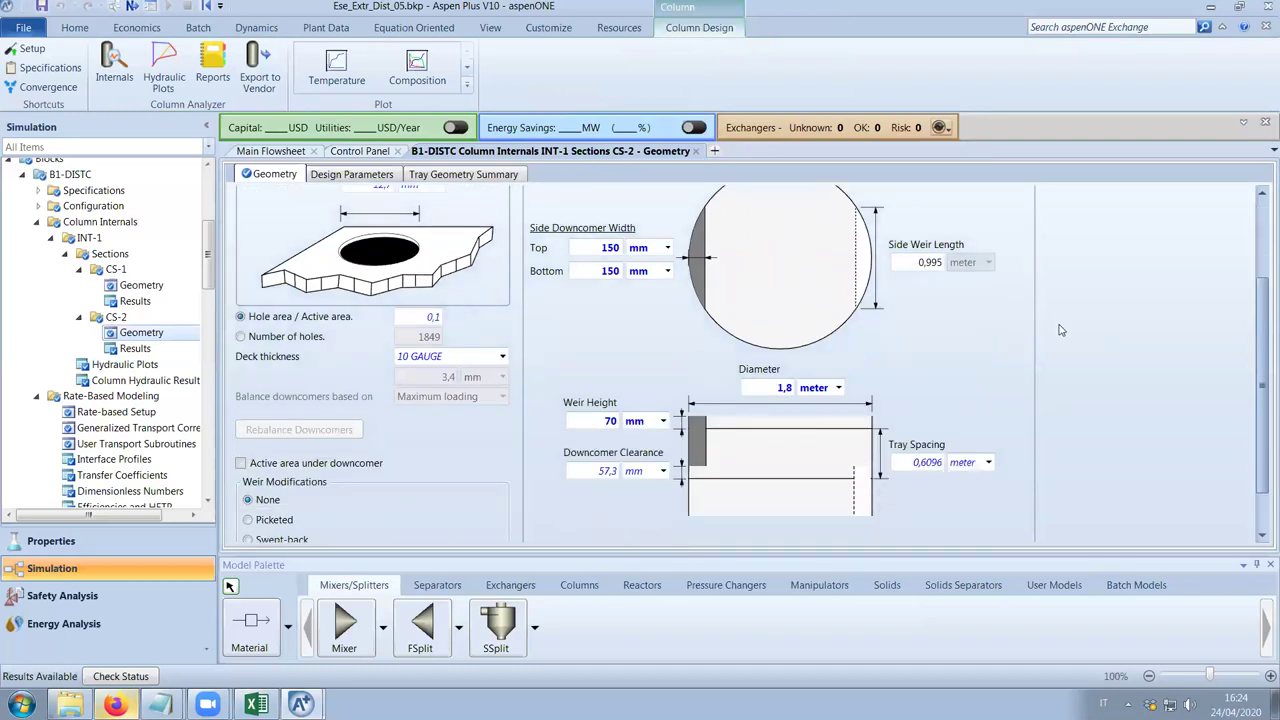
pyautogui.scroll(1, 1062, 330)
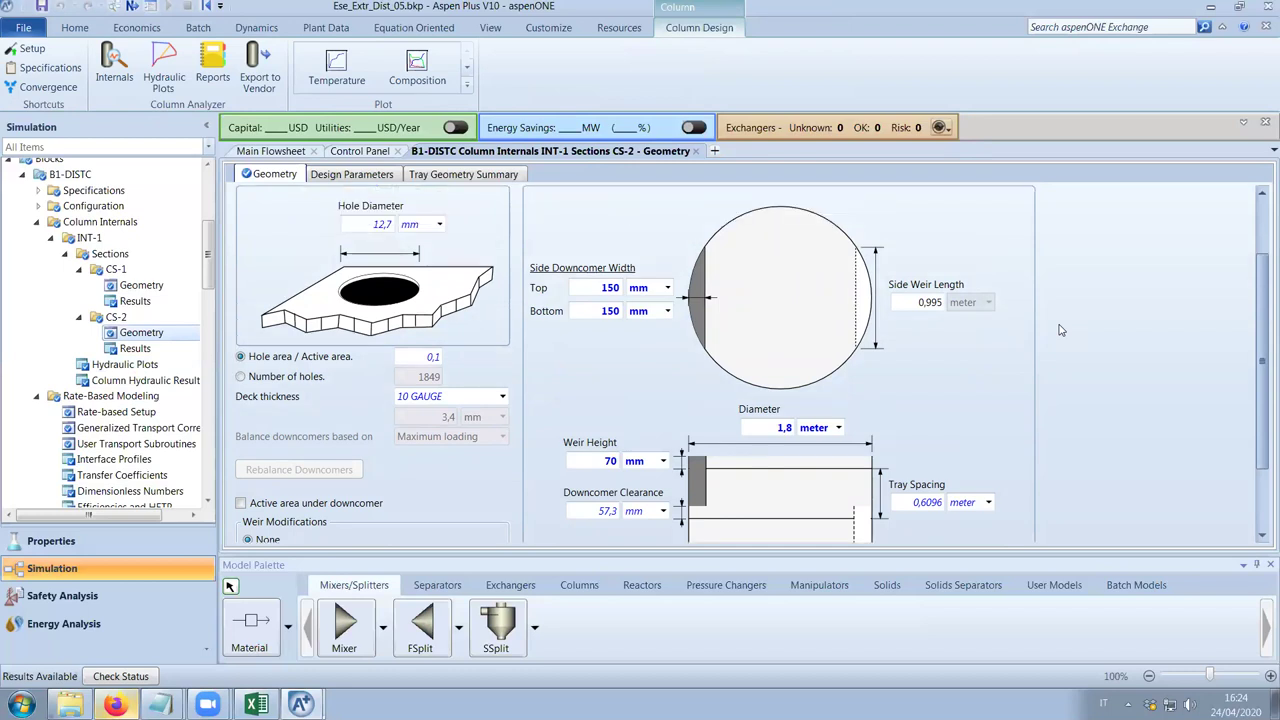
pyautogui.click(605, 290)
pyautogui.click(997, 381)
pyautogui.click(613, 462)
pyautogui.press('BackSpace')
pyautogui.write('100')
# Set section CS-2's side downcomer width to 170 mm at both top and bottom.
pyautogui.click(597, 290)
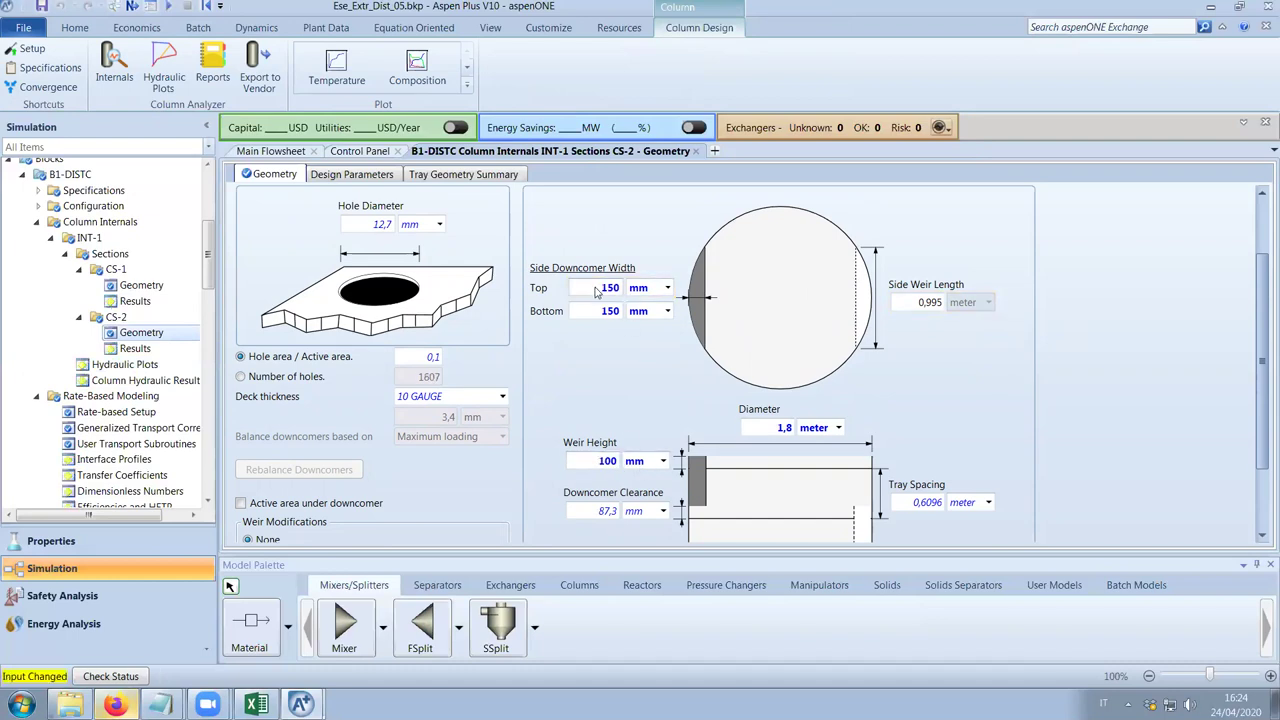
pyautogui.write('10')
pyautogui.press('BackSpace')
pyautogui.write('70')
pyautogui.click(608, 312)
pyautogui.write('170')
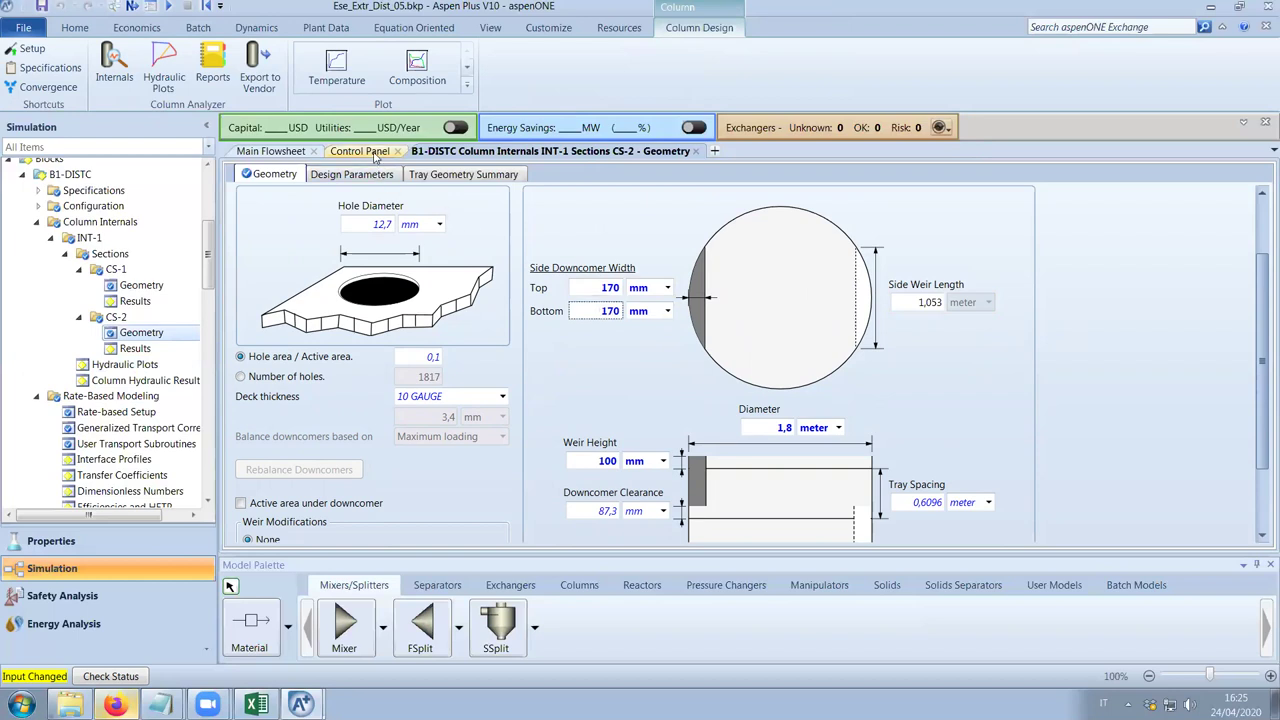
# Rerun the simulation with section CS-2's new weir height and downcomer widths.
pyautogui.press('F5')
pyautogui.click(183, 62)
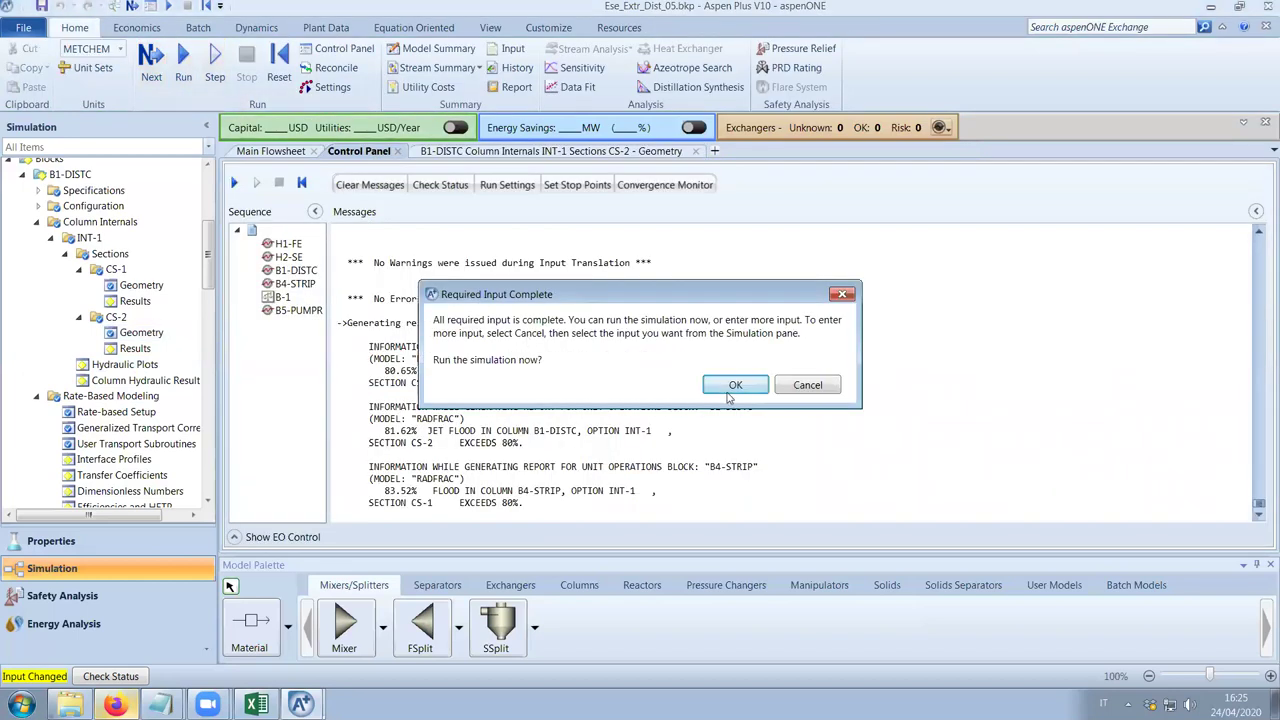
pyautogui.click(734, 386)
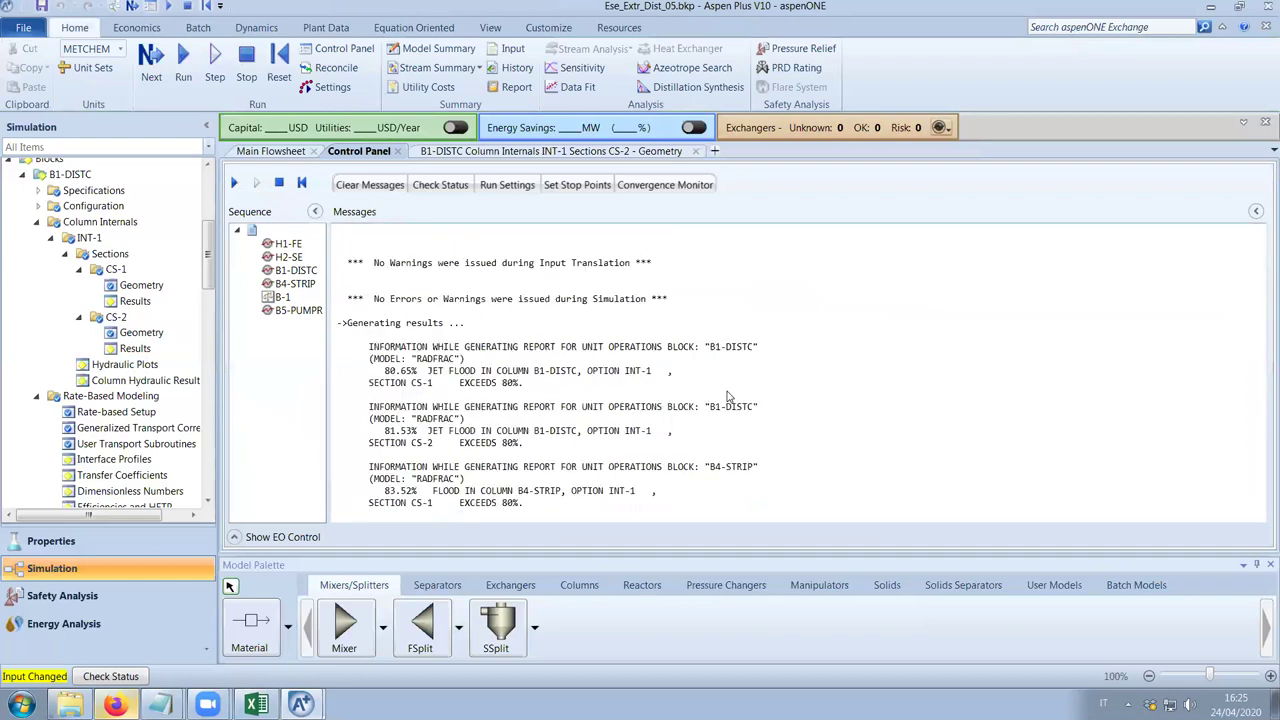
# Reopen INT-1's hydraulic plots and check section CS-2's stages for errors, reading the details for stage 18.
pyautogui.click(547, 152)
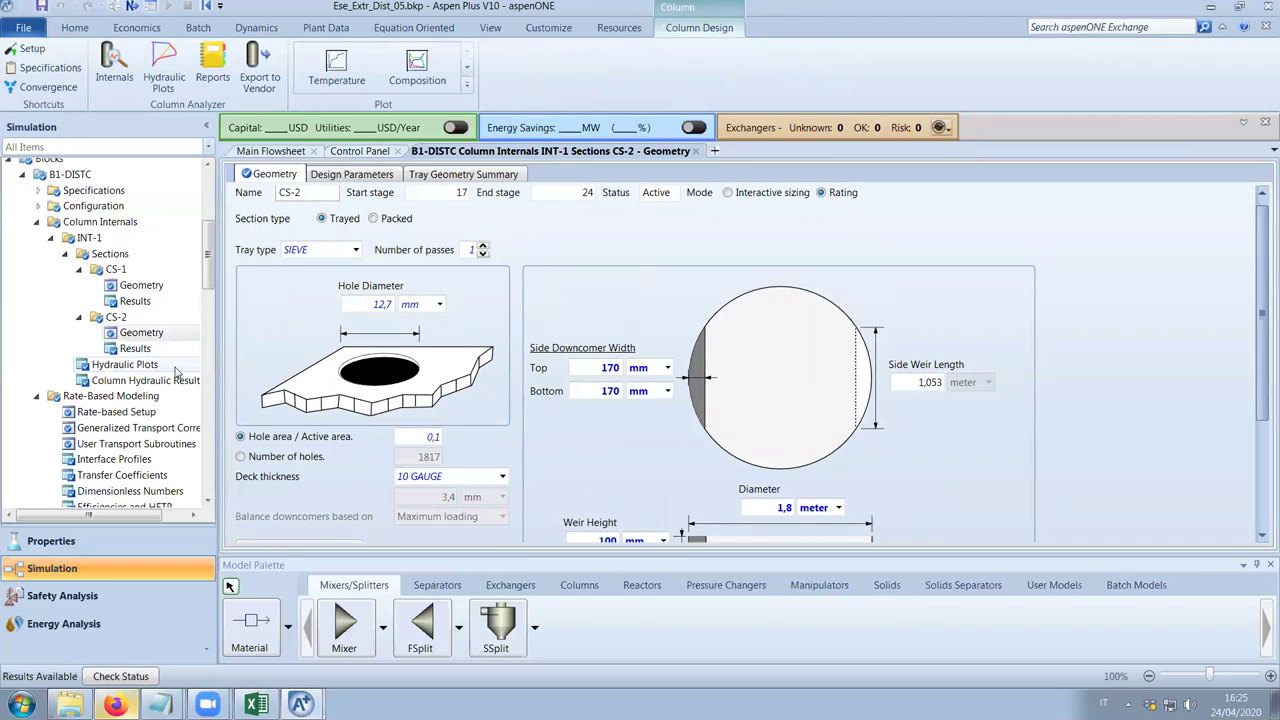
pyautogui.click(175, 371)
pyautogui.moveTo(835, 543); pyautogui.dragTo(1148, 552)
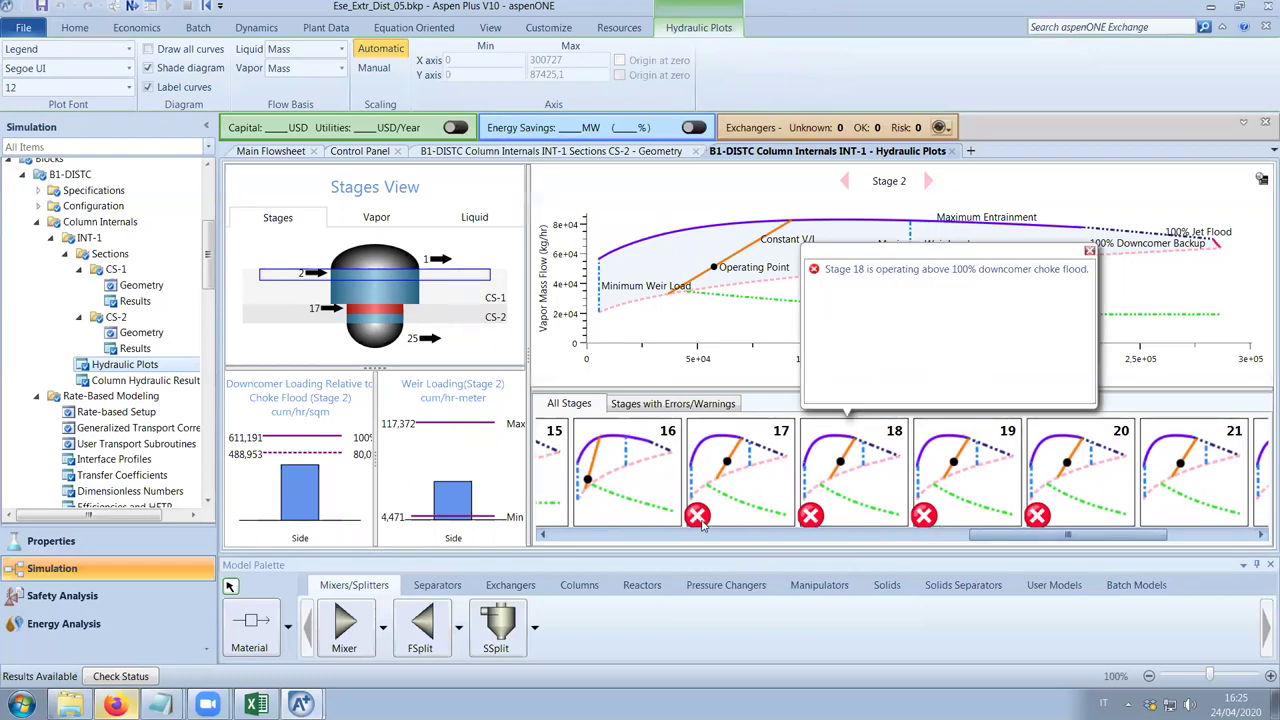
pyautogui.moveTo(1045, 540); pyautogui.dragTo(927, 549)
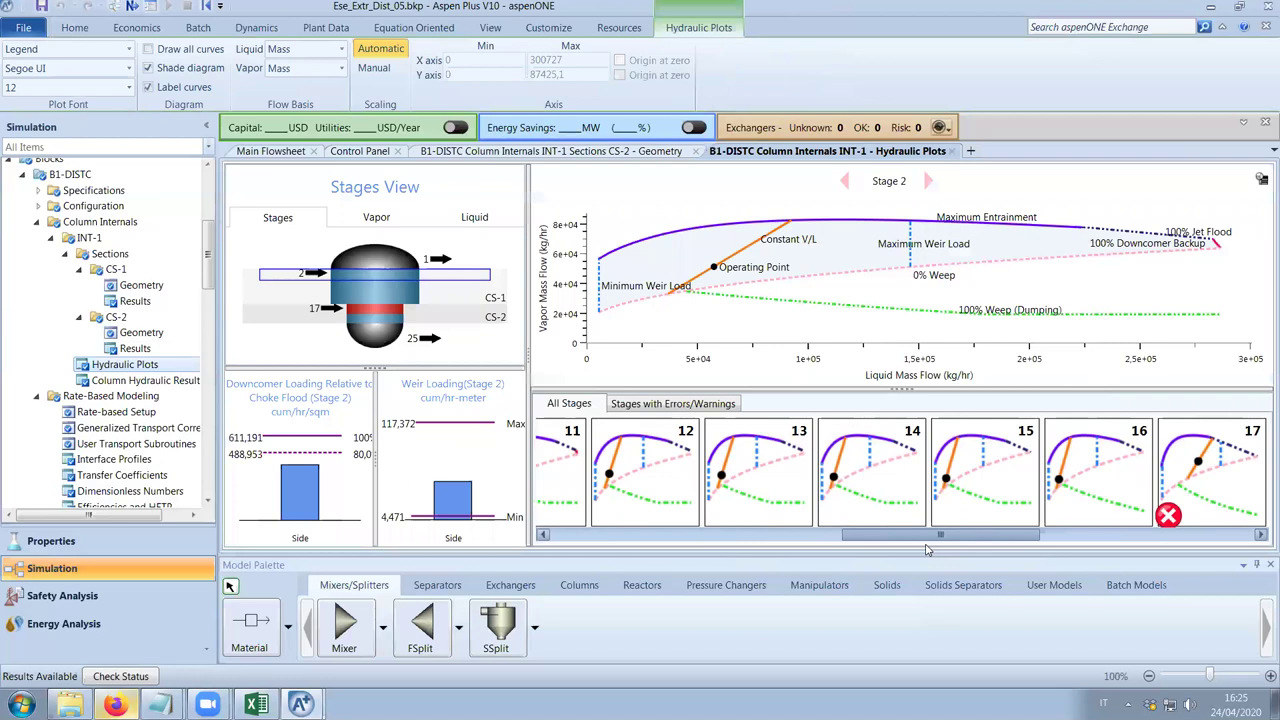
# Display stage 15's hydraulic plot and examine its operating point against the weep, weir load and flood limits.
pyautogui.click(968, 475)
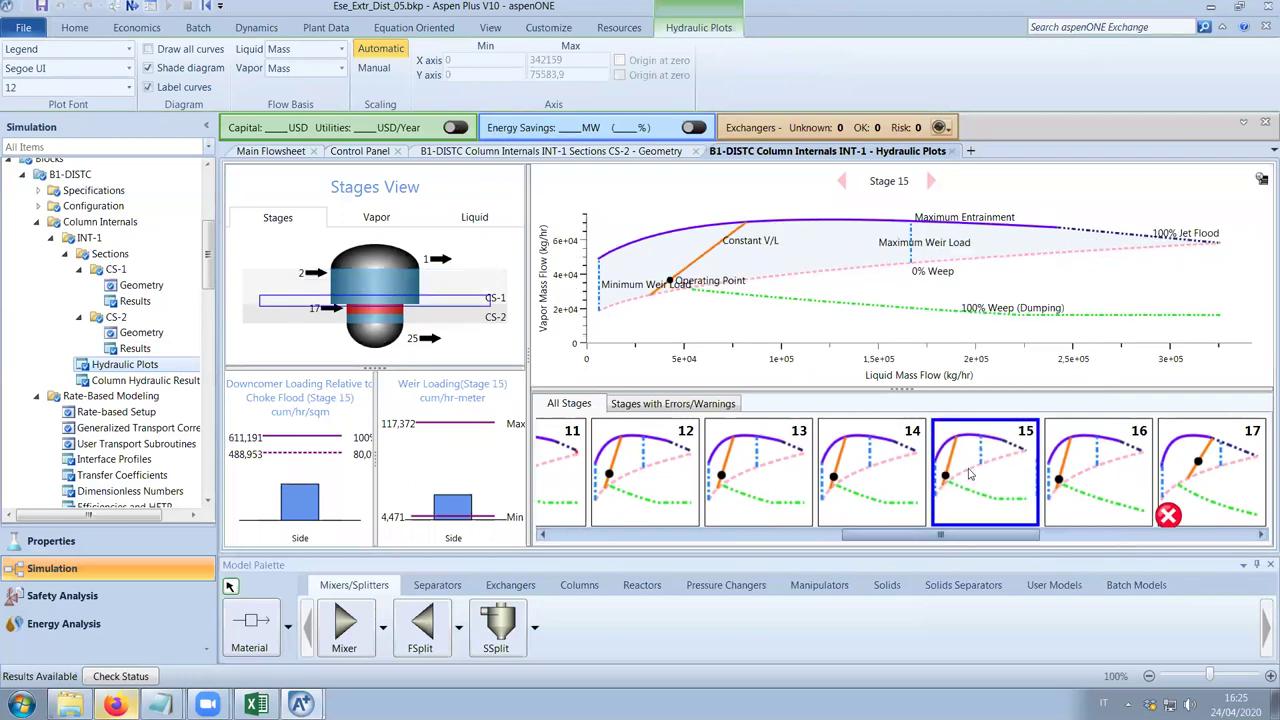
pyautogui.moveTo(632, 291); pyautogui.dragTo(634, 327)
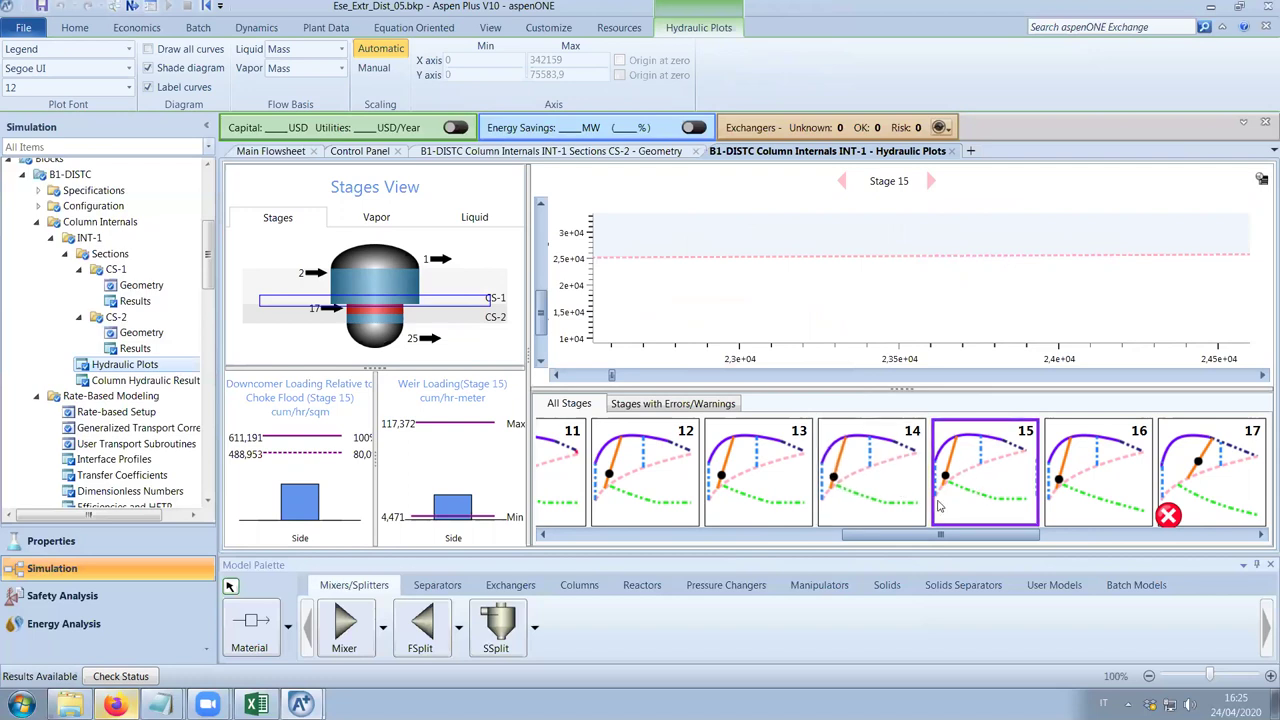
pyautogui.click(968, 459)
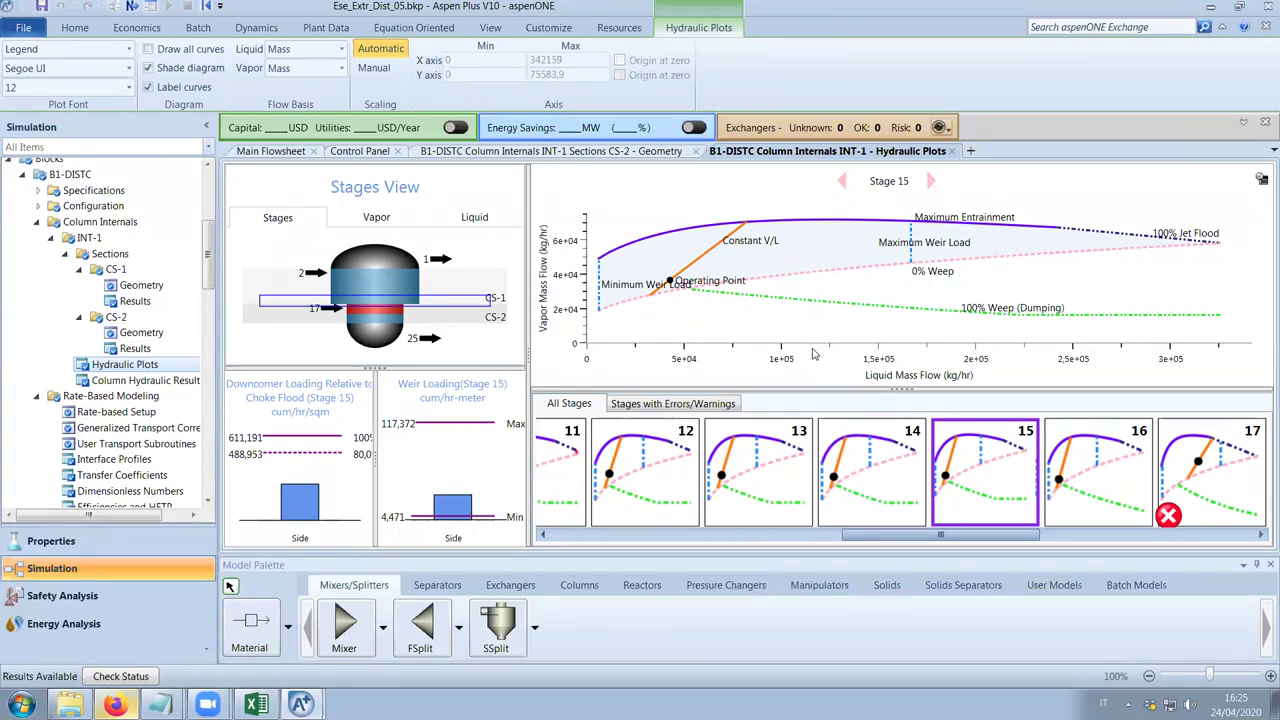
pyautogui.moveTo(975, 306)
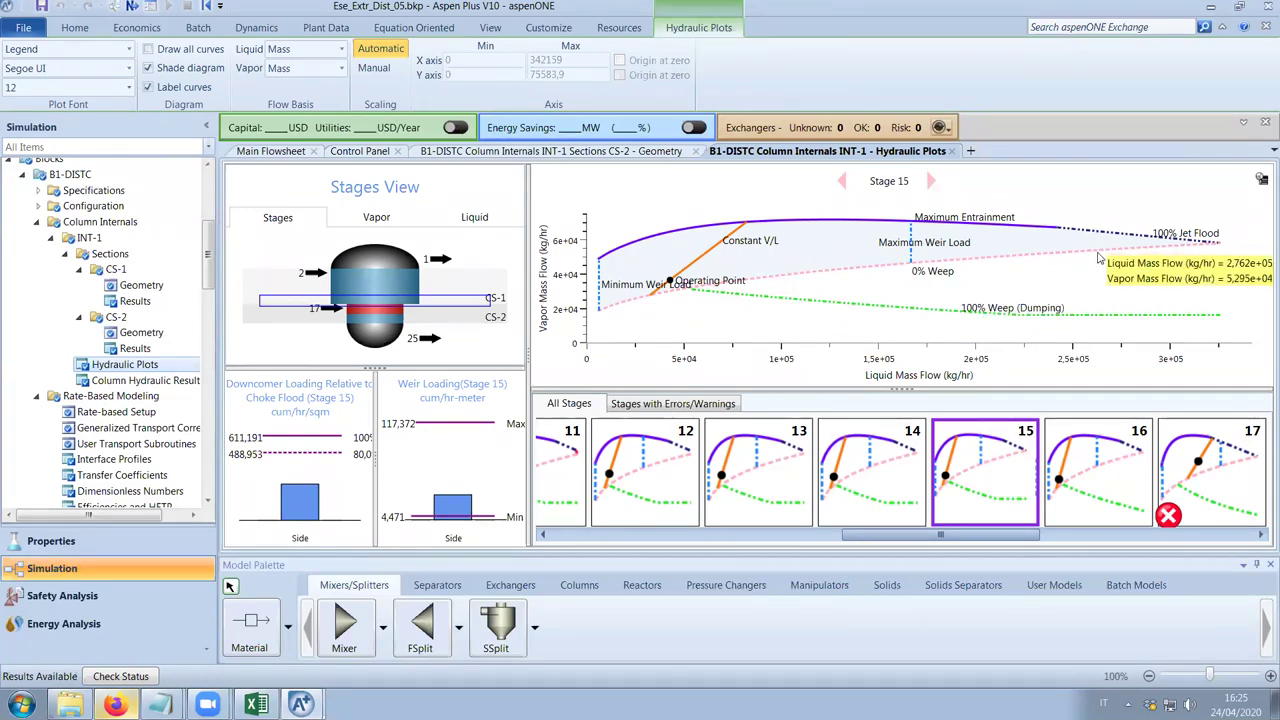
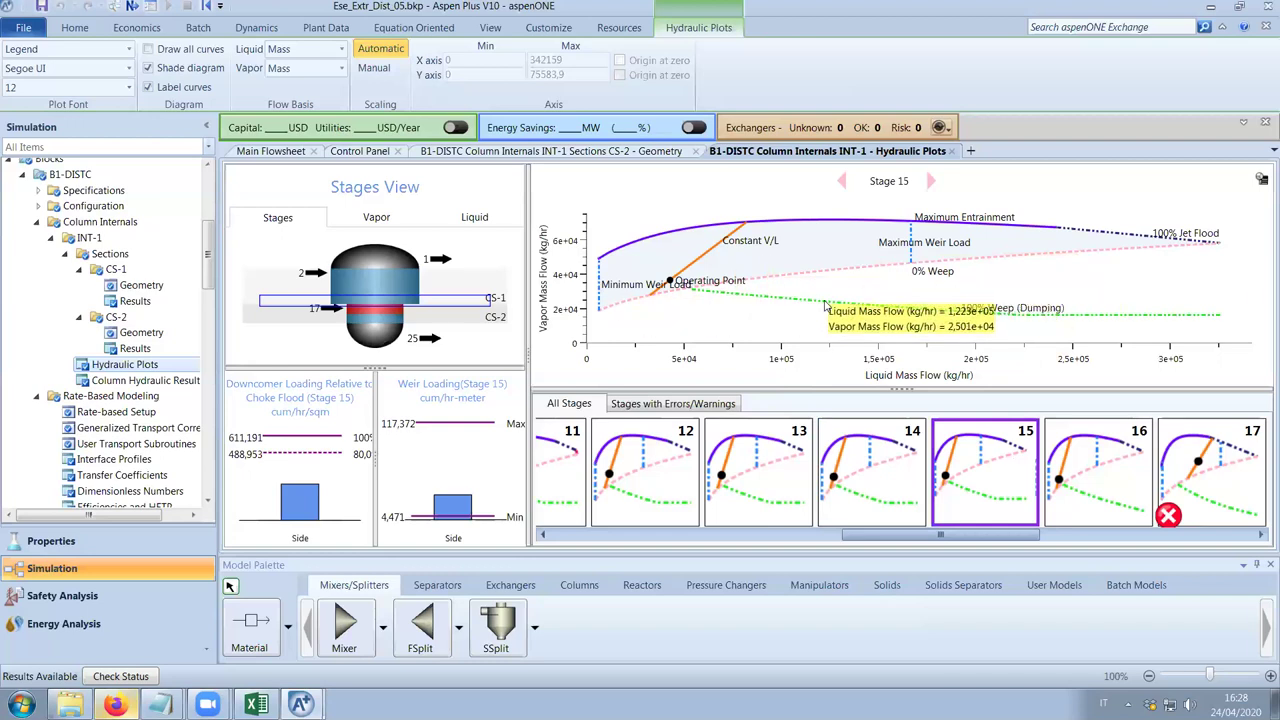
# Set section CS-2's side downcomer width to 190 mm at both top and bottom, and its weir height to 110 mm.
pyautogui.click(588, 153)
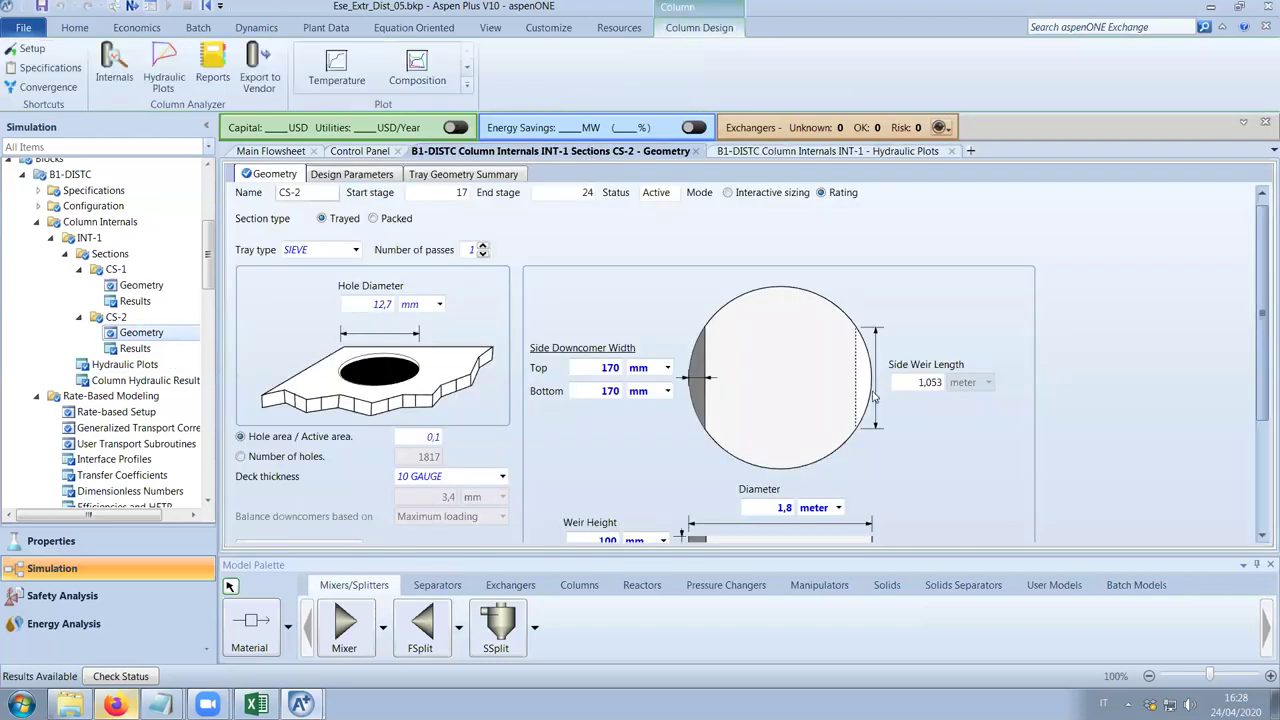
pyautogui.moveTo(1262, 352)
pyautogui.mouseDown()
pyautogui.moveTo(1262, 437)
pyautogui.moveTo(1262, 414)
pyautogui.mouseUp()
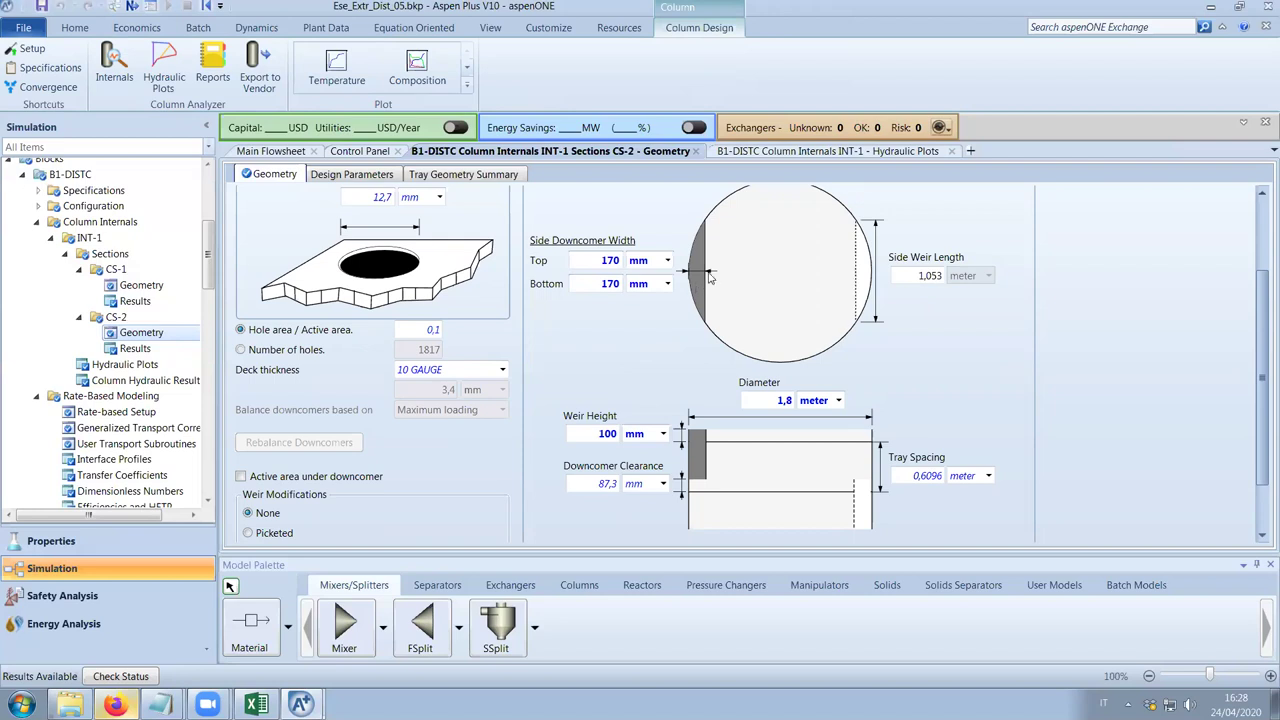
pyautogui.click(608, 260)
pyautogui.write('190')
pyautogui.press('Tab')
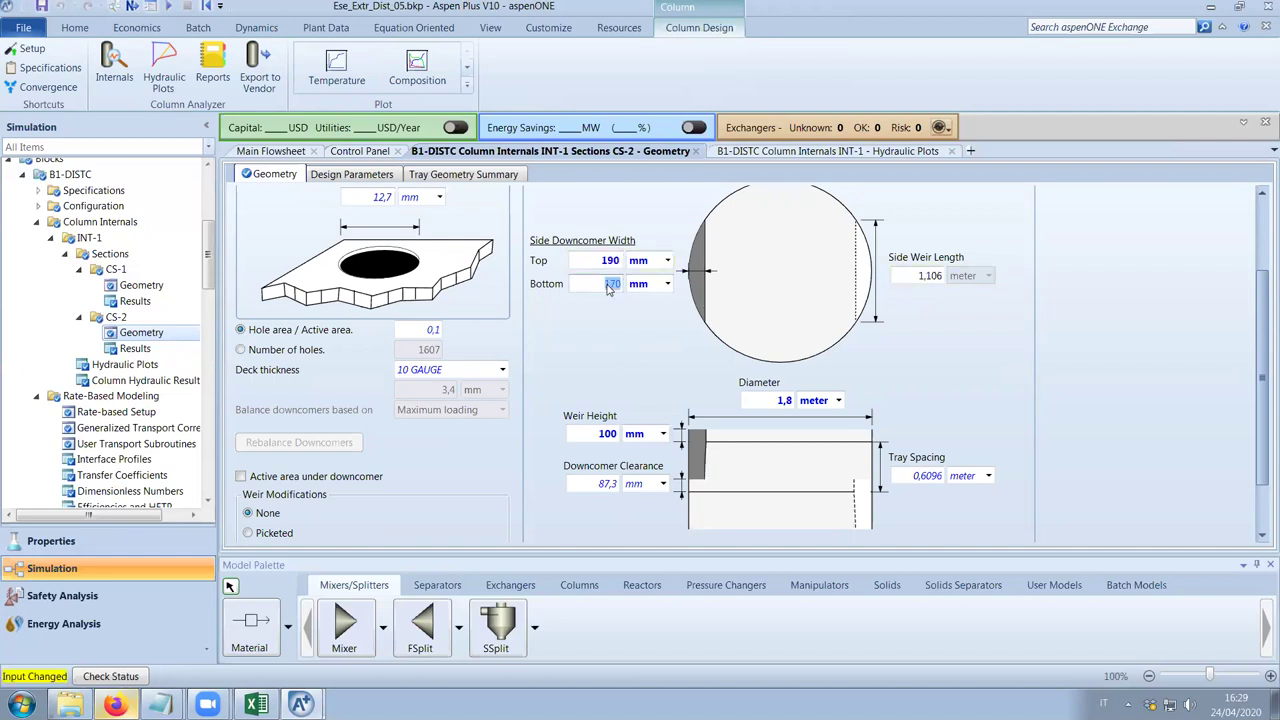
pyautogui.write('190')
pyautogui.press('Return')
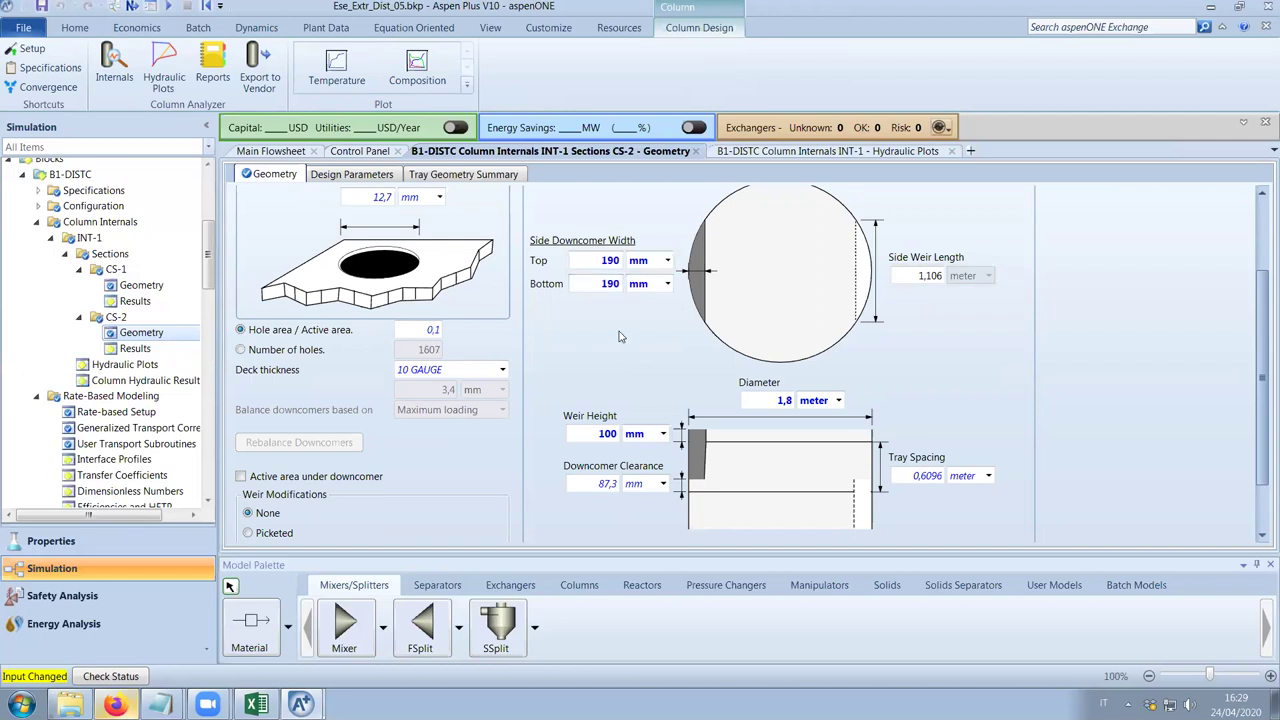
pyautogui.click(612, 438)
pyautogui.write('110')
pyautogui.press('Return')
# Close INT-1's hydraulic plots and rerun the simulation with section CS-2's new downcomer widths and weir height.
pyautogui.click(880, 158)
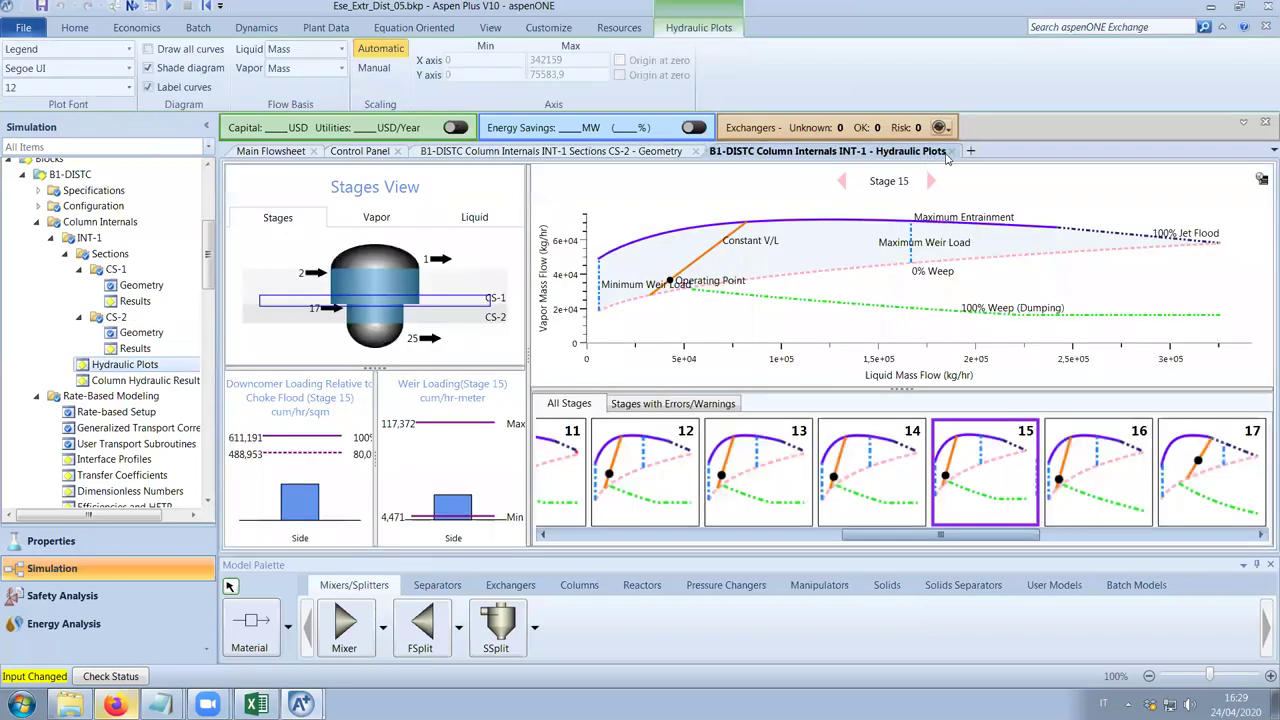
pyautogui.click(952, 151)
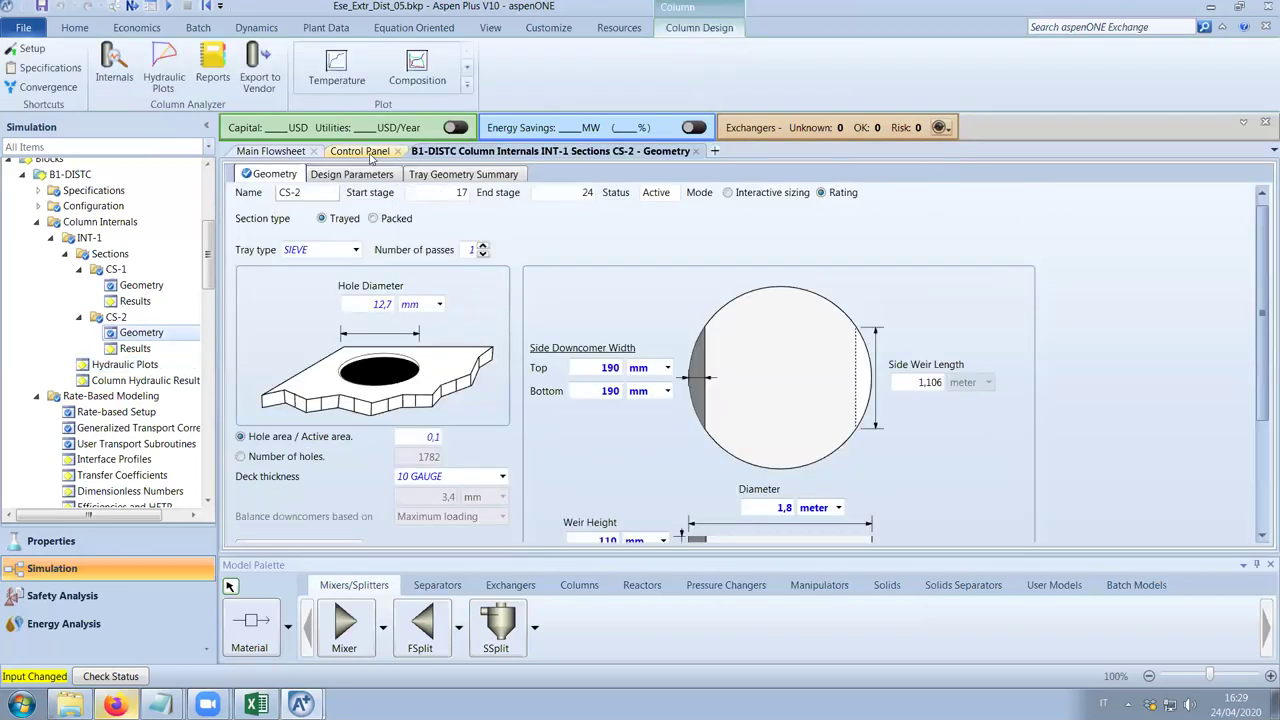
pyautogui.click(360, 151)
pyautogui.click(151, 62)
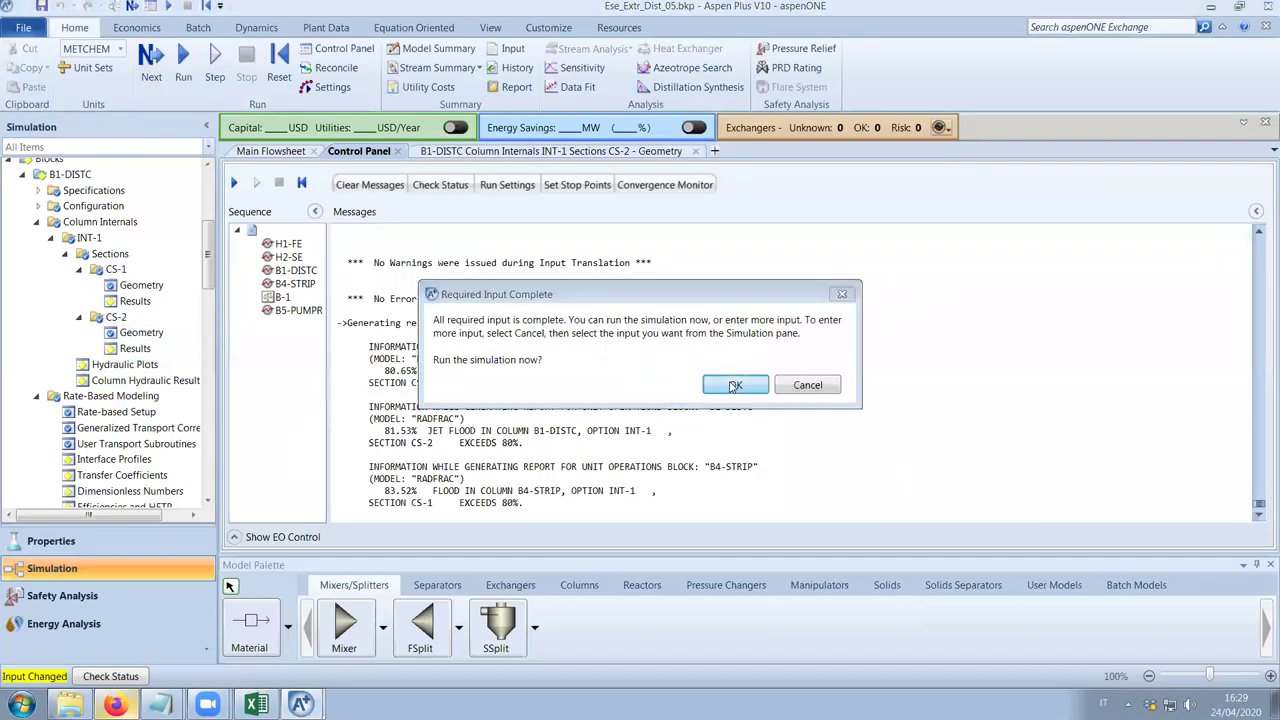
pyautogui.click(735, 386)
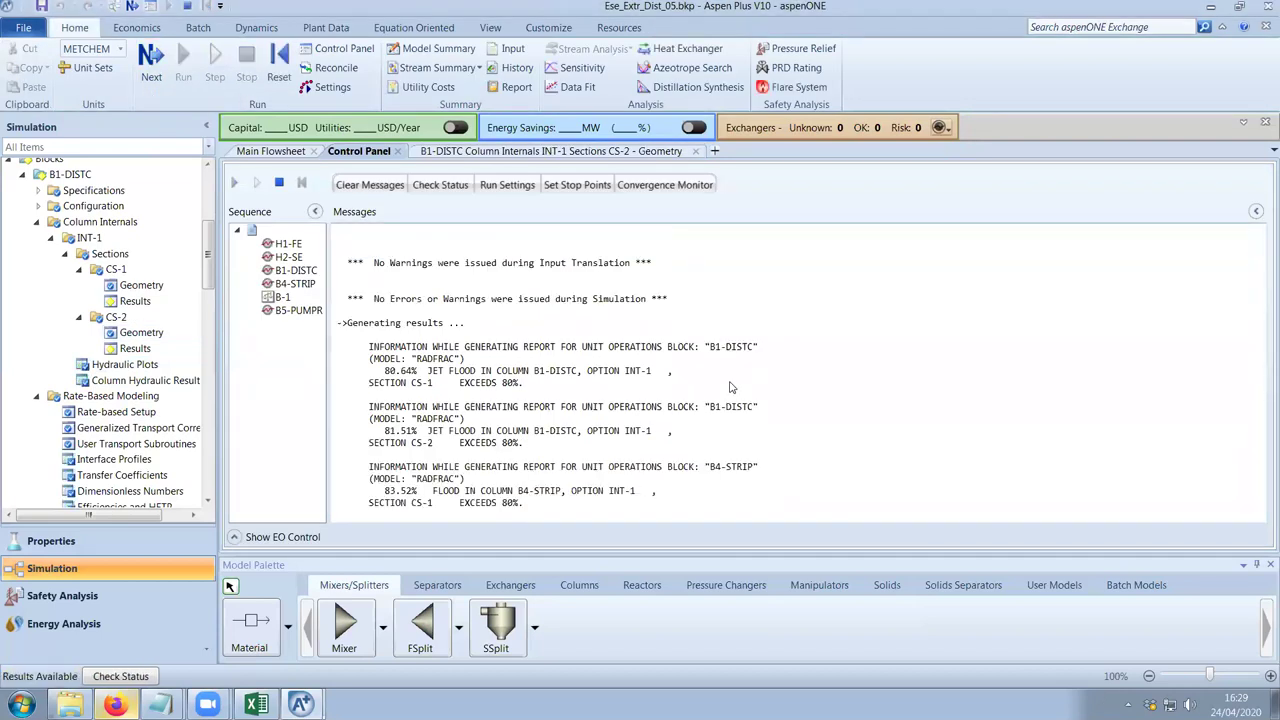
# Check INT-1's column hydraulic results and the stages' hydraulic plots for errors, displaying the plot of stage 21.
pyautogui.click(617, 151)
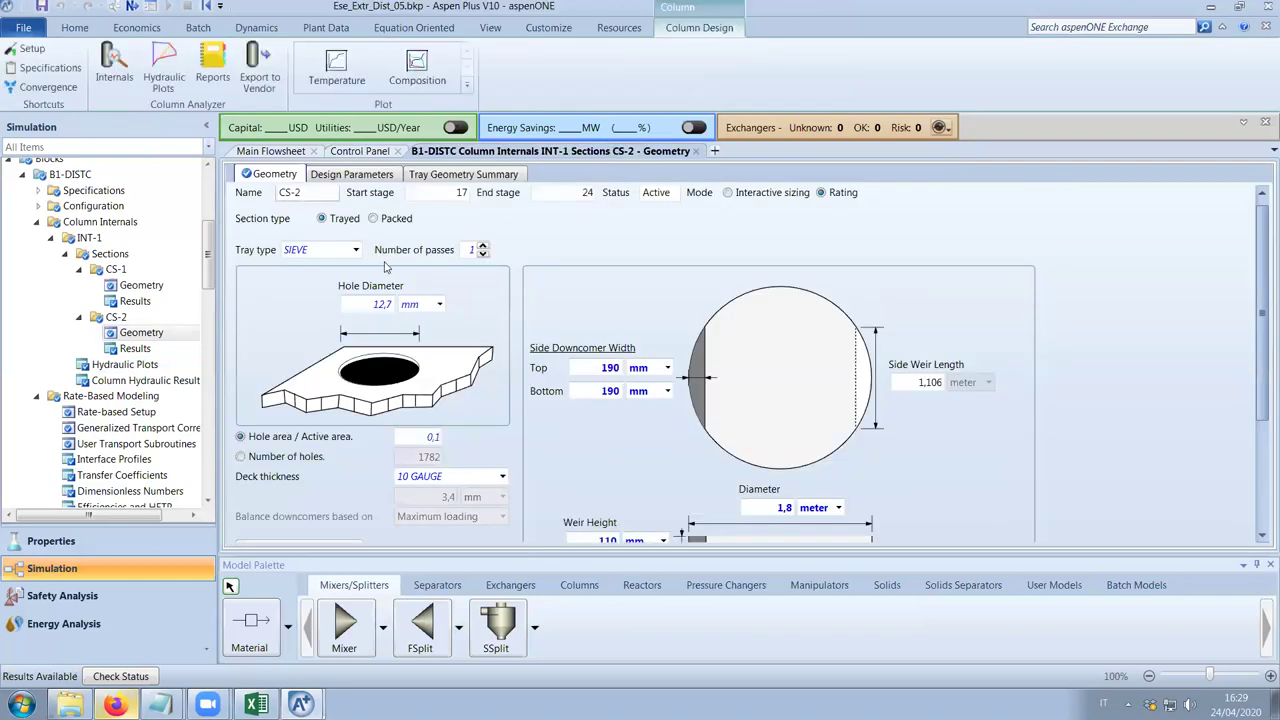
pyautogui.click(167, 382)
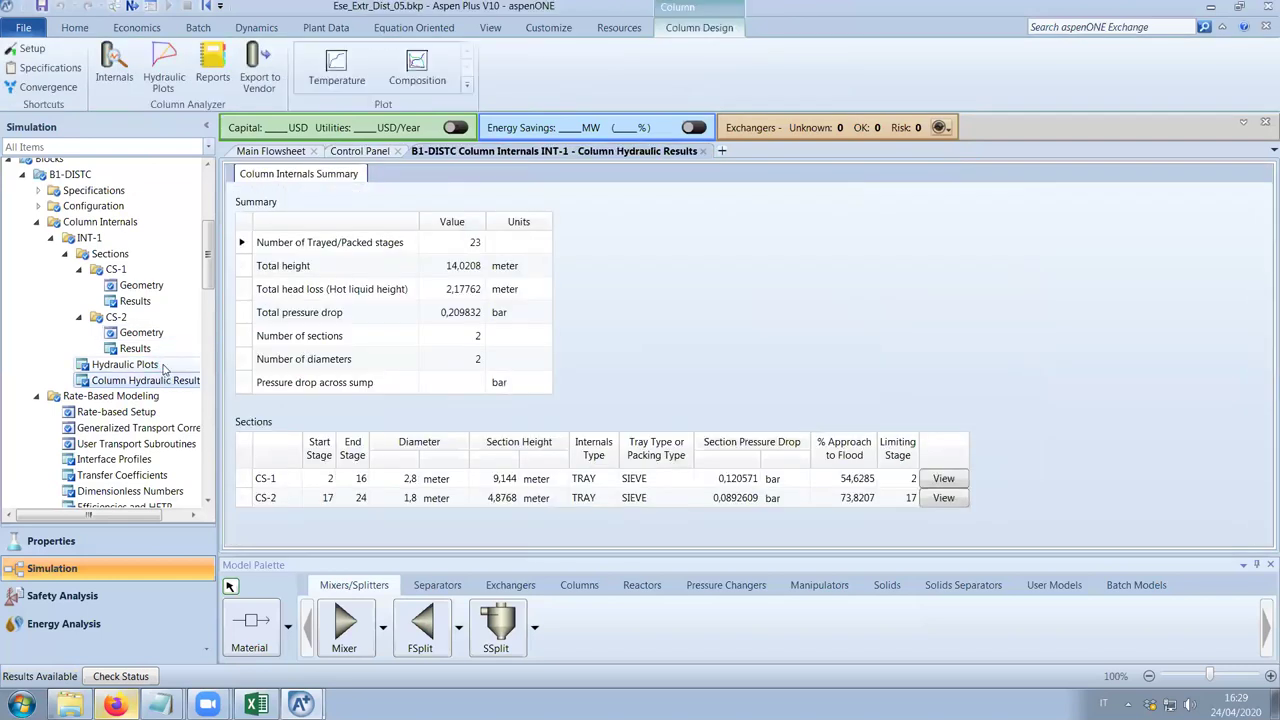
pyautogui.click(163, 366)
pyautogui.moveTo(729, 551); pyautogui.dragTo(1230, 549)
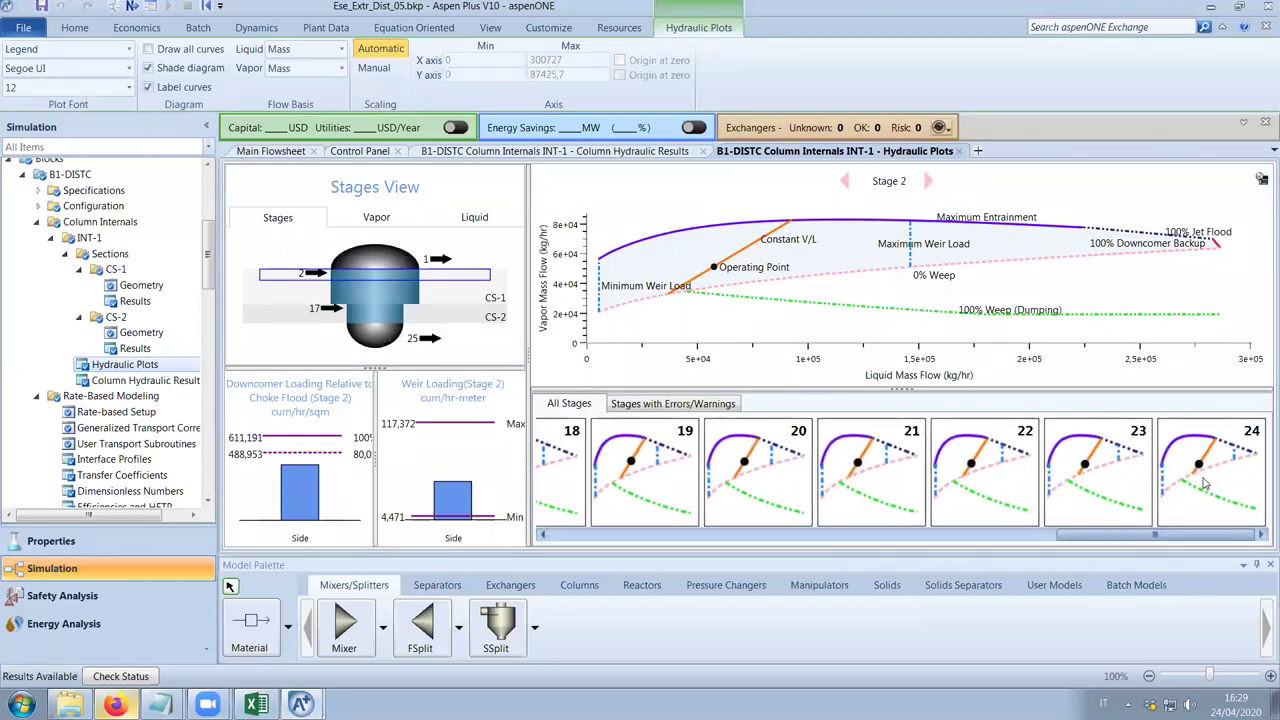
pyautogui.click(945, 499)
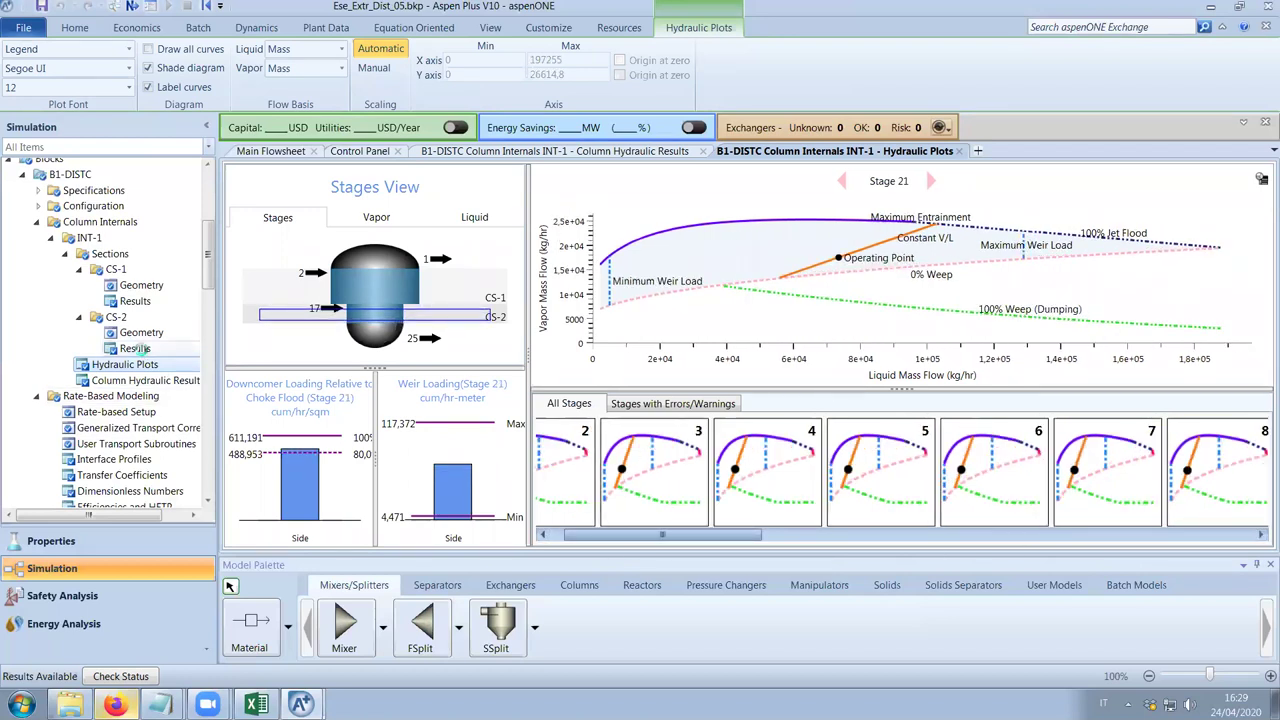
# Review section CS-2's results summary, including pressure drop, weeping trays, limiting conditions and the rate-based calculated diameter.
pyautogui.click(137, 349)
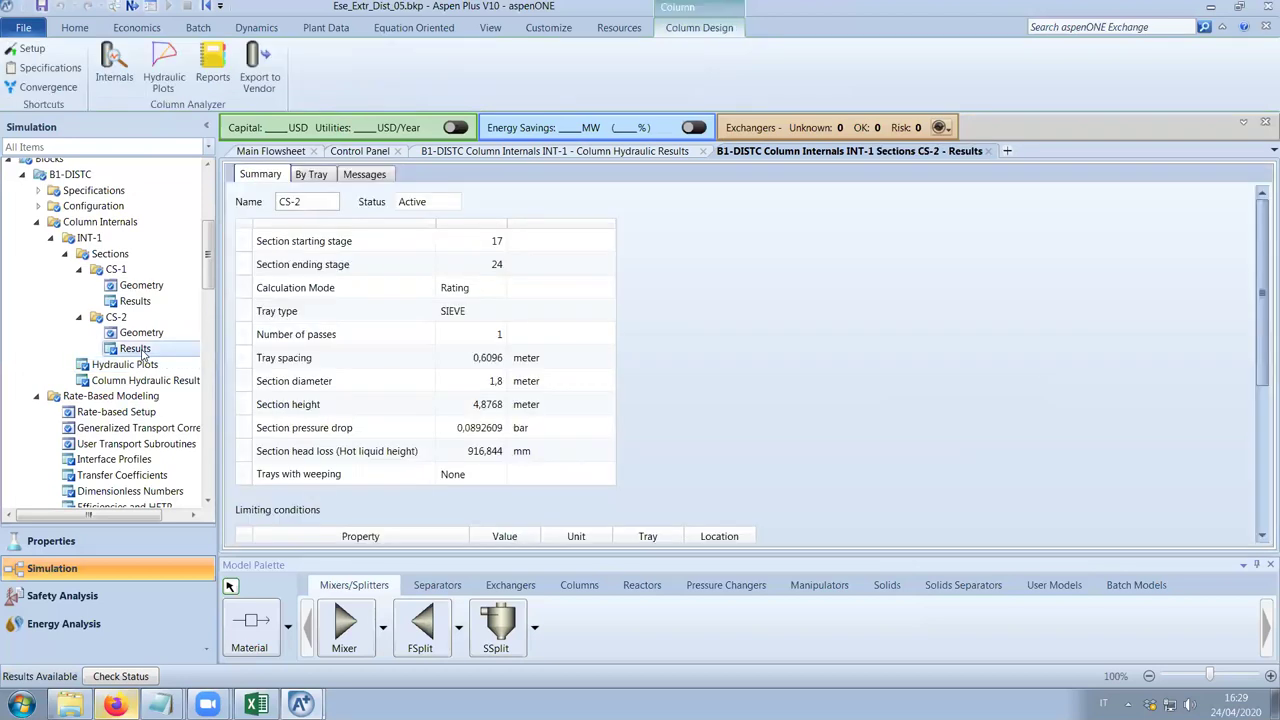
pyautogui.scroll(-3, 671, 371)
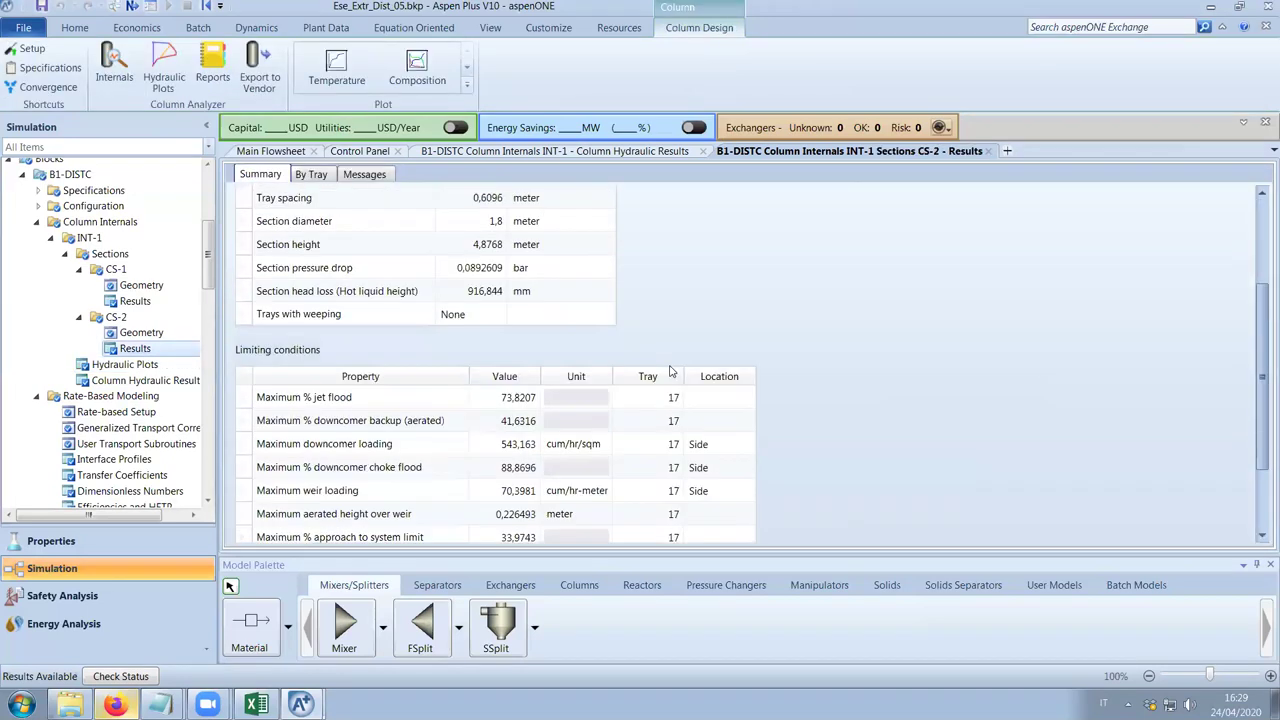
pyautogui.scroll(3, 728, 323)
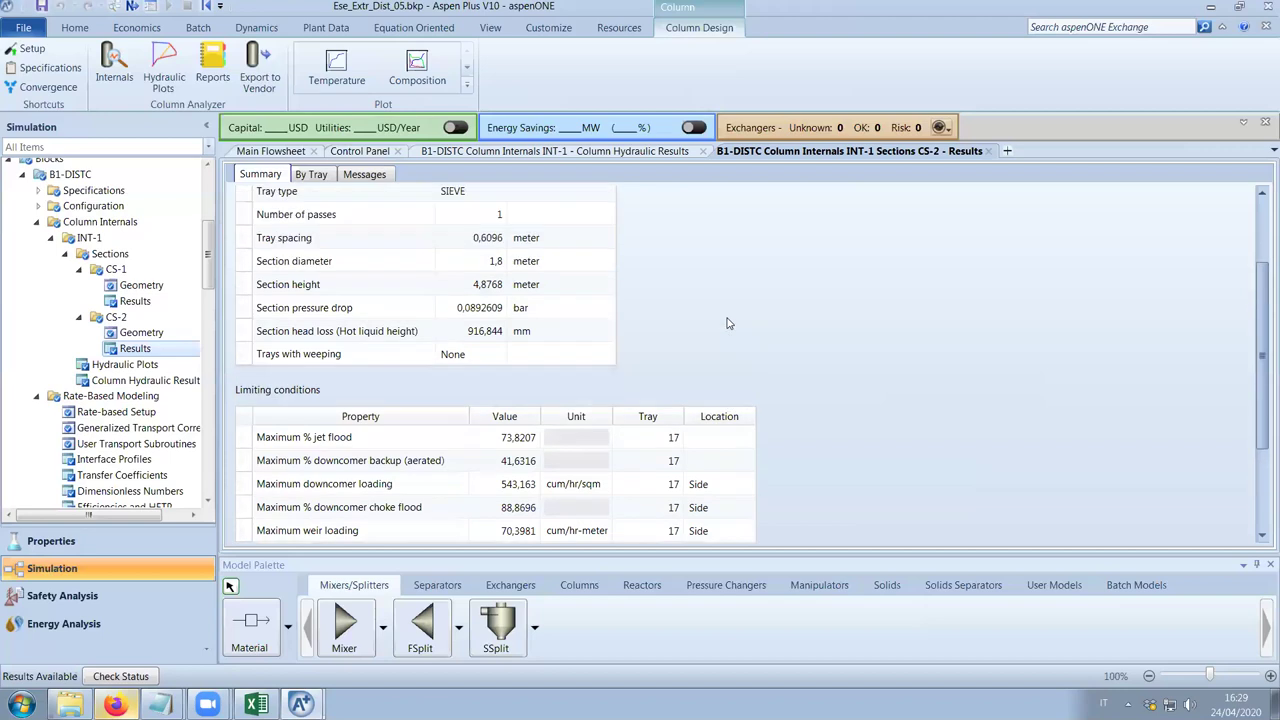
pyautogui.scroll(-4, 728, 323)
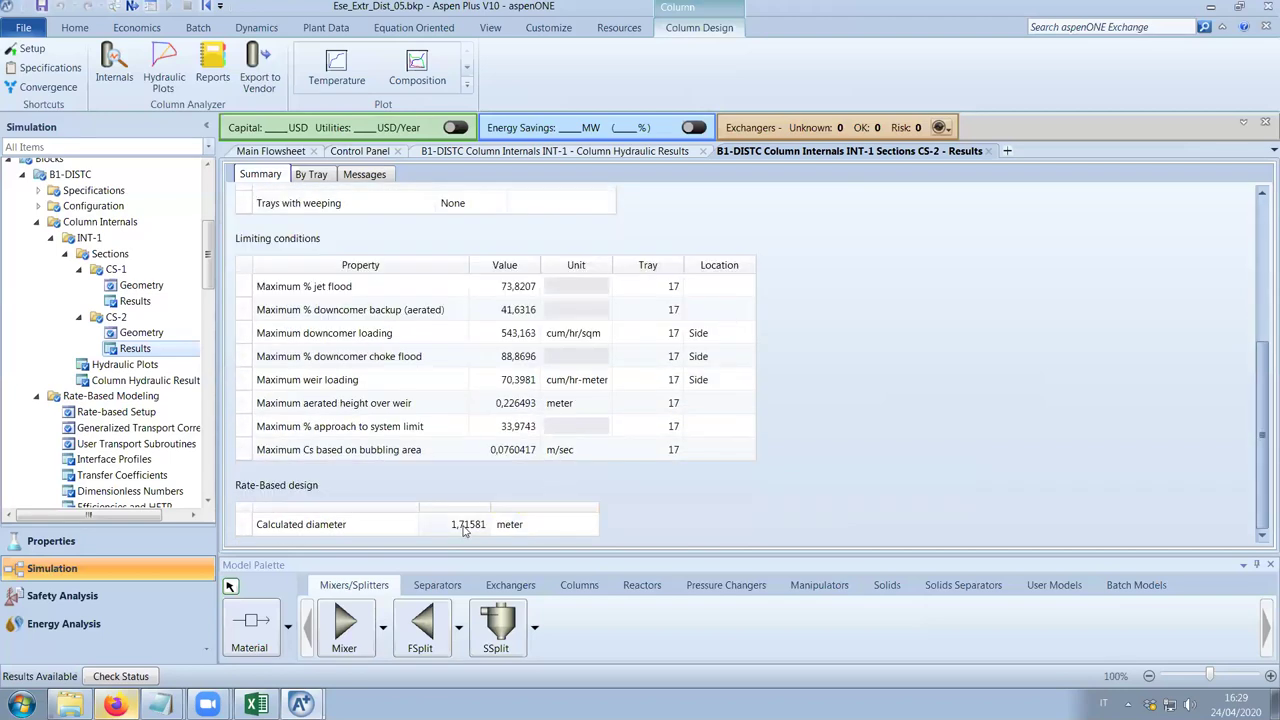
pyautogui.scroll(1, 472, 535)
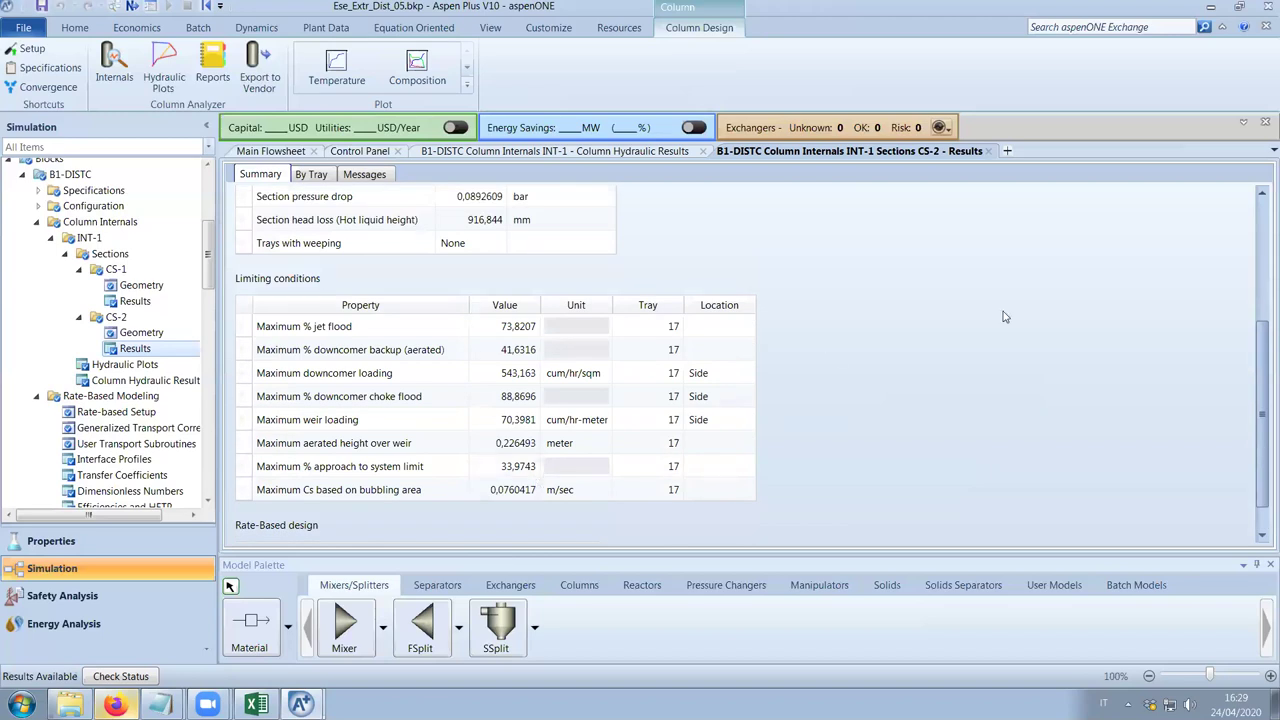
pyautogui.scroll(3, 1005, 317)
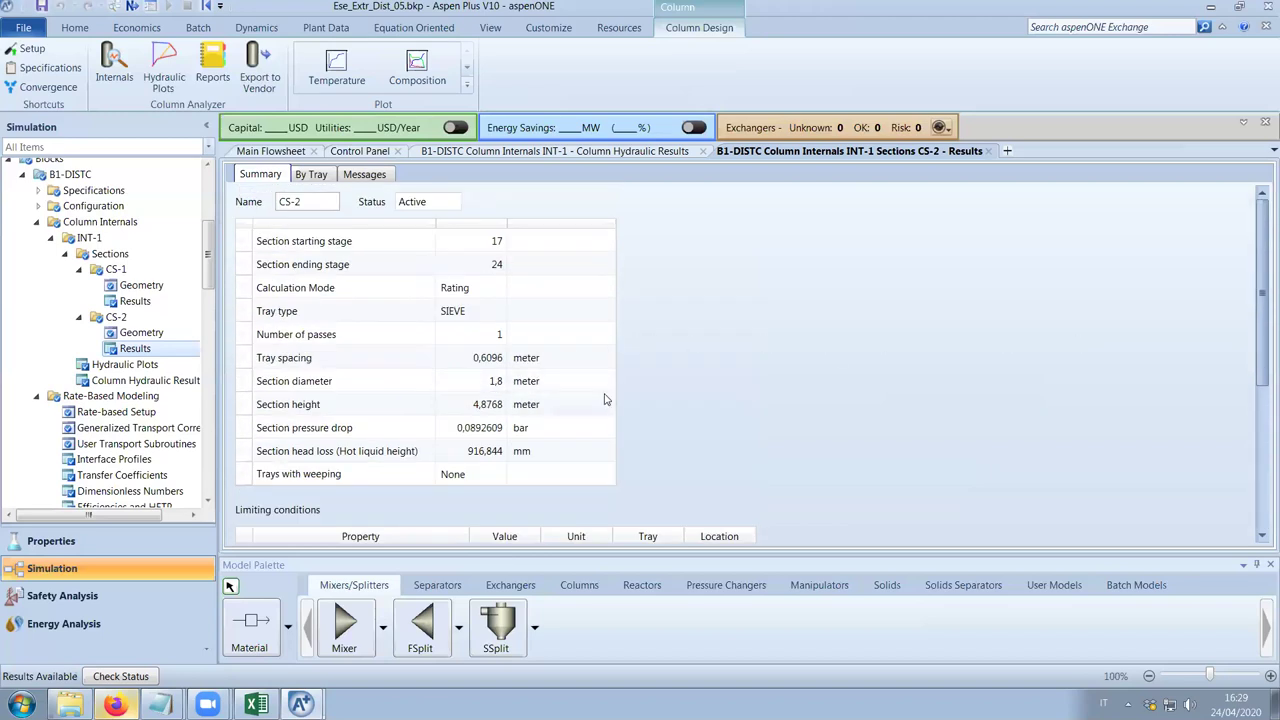
pyautogui.scroll(-1, 688, 427)
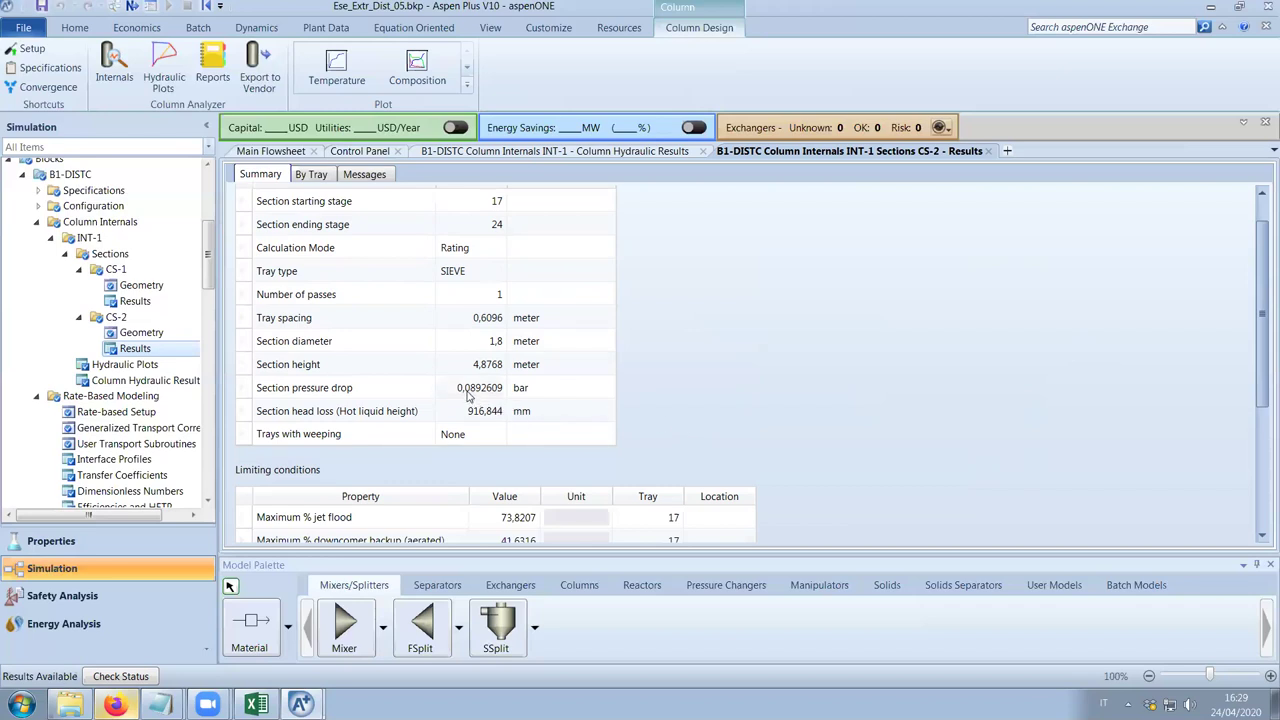
# Review section CS-1's results summary, including pressure drop, limiting conditions and calculated diameter, and close it.
pyautogui.click(136, 301)
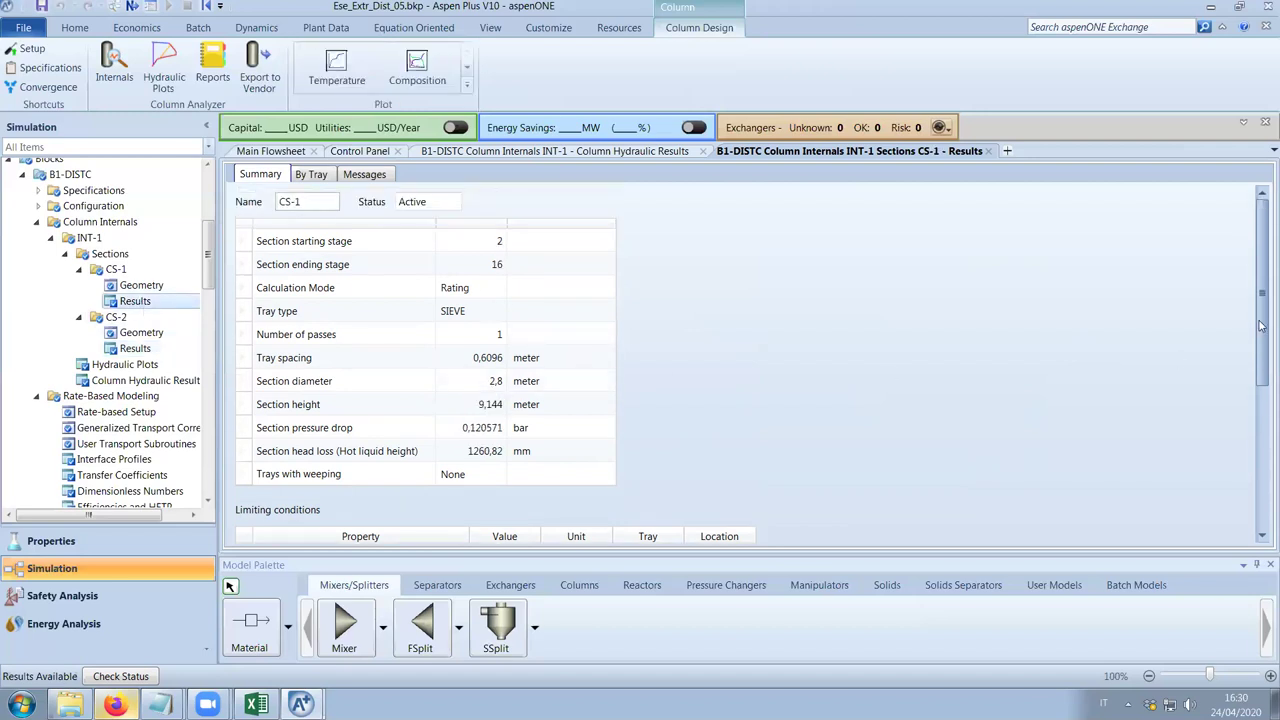
pyautogui.moveTo(1261, 325); pyautogui.dragTo(1261, 492)
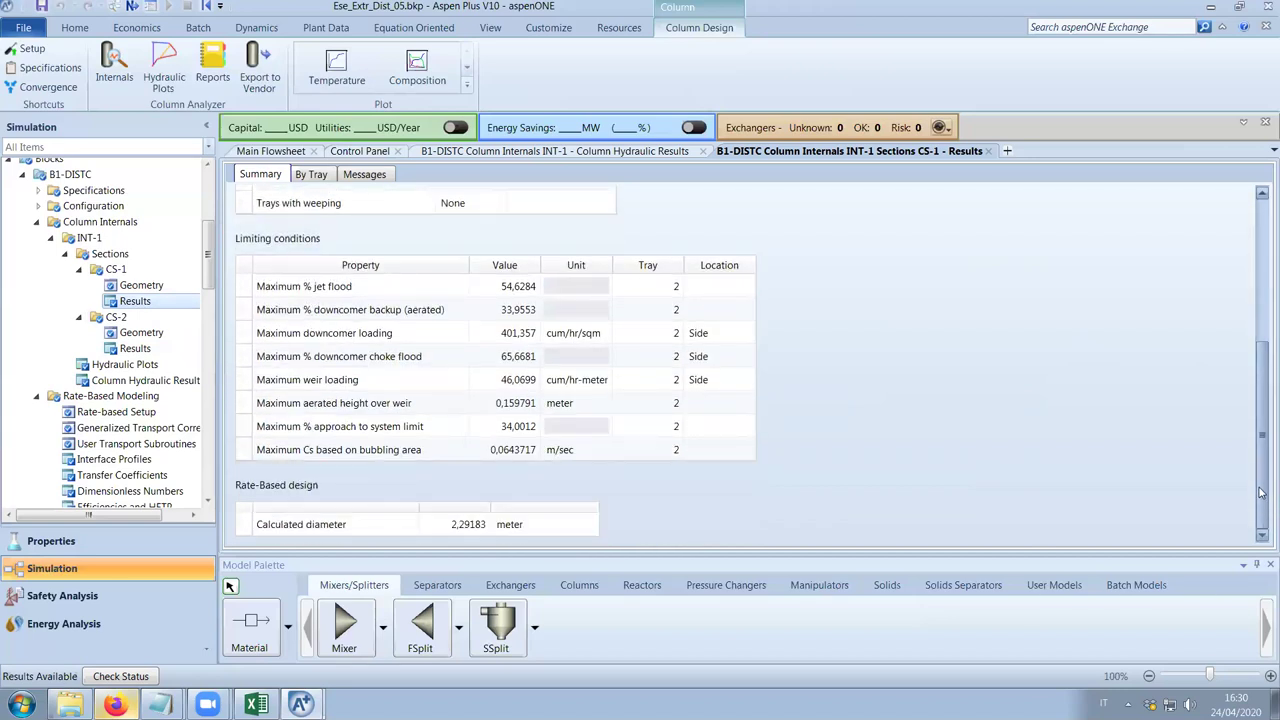
pyautogui.moveTo(1261, 492); pyautogui.dragTo(1258, 336)
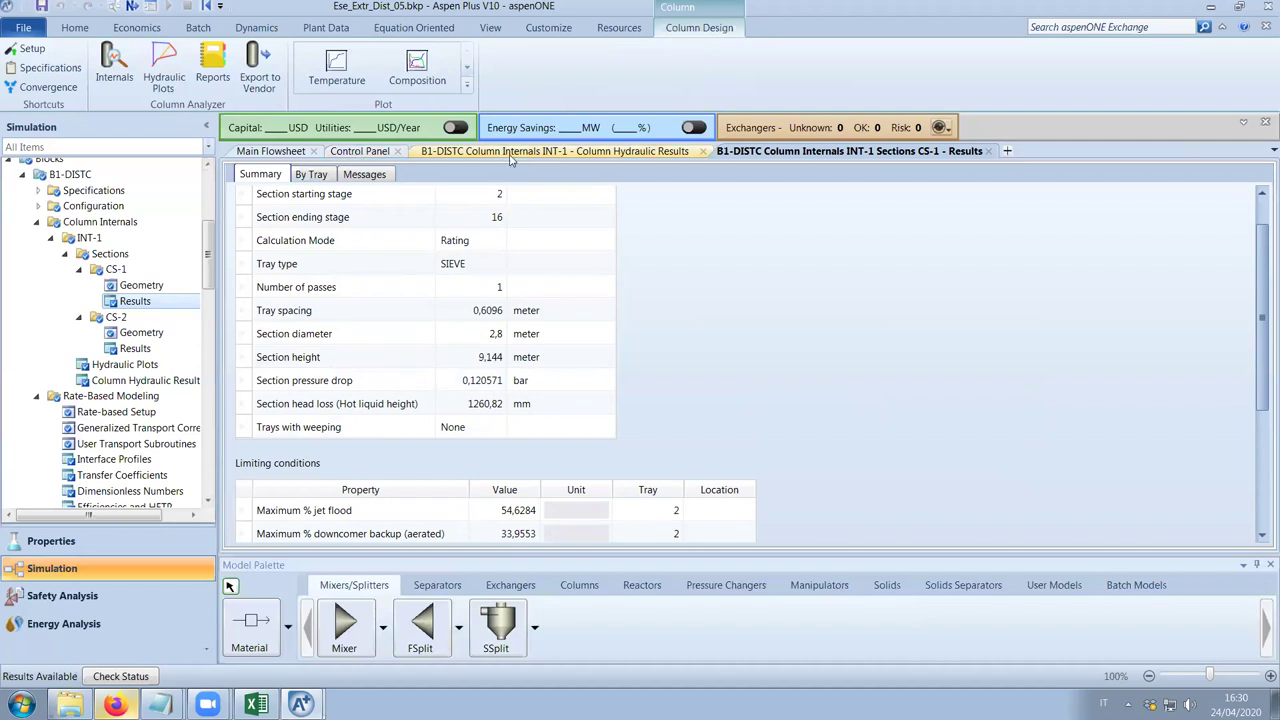
pyautogui.click(989, 151)
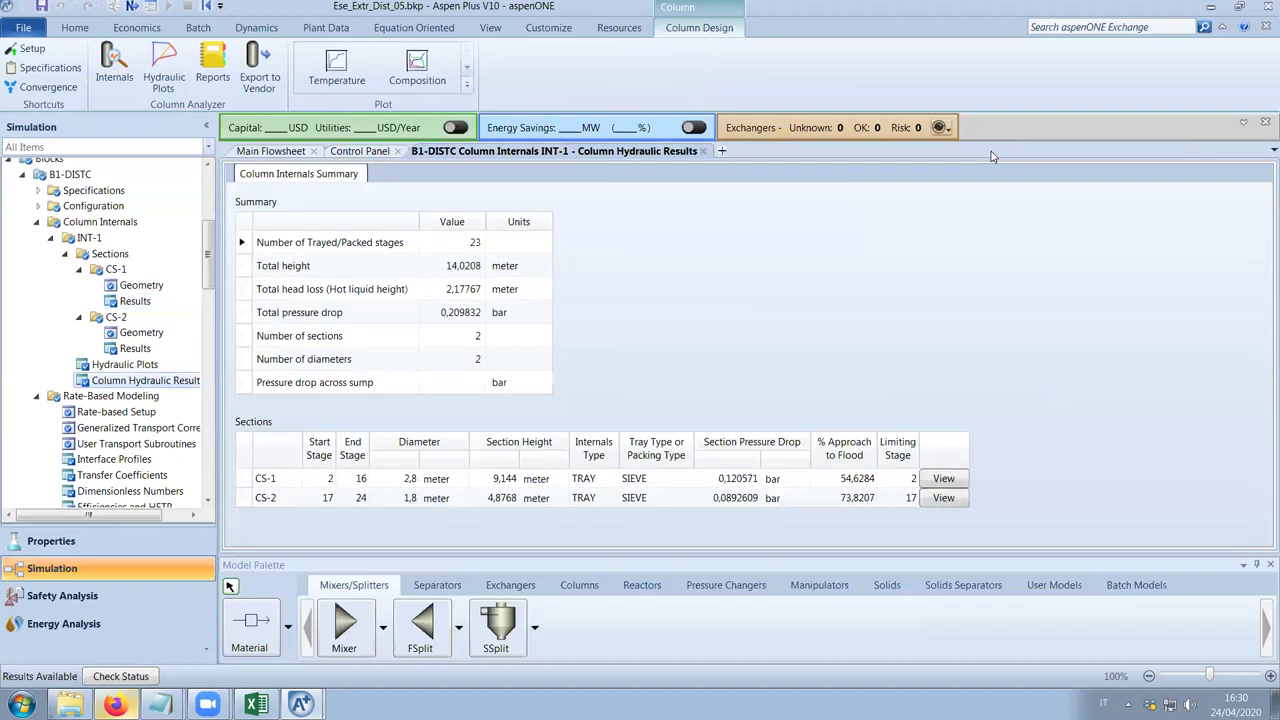
# Set INT-1's sections to update the pressure drop from the top stage and rerun the simulation.
pyautogui.click(148, 258)
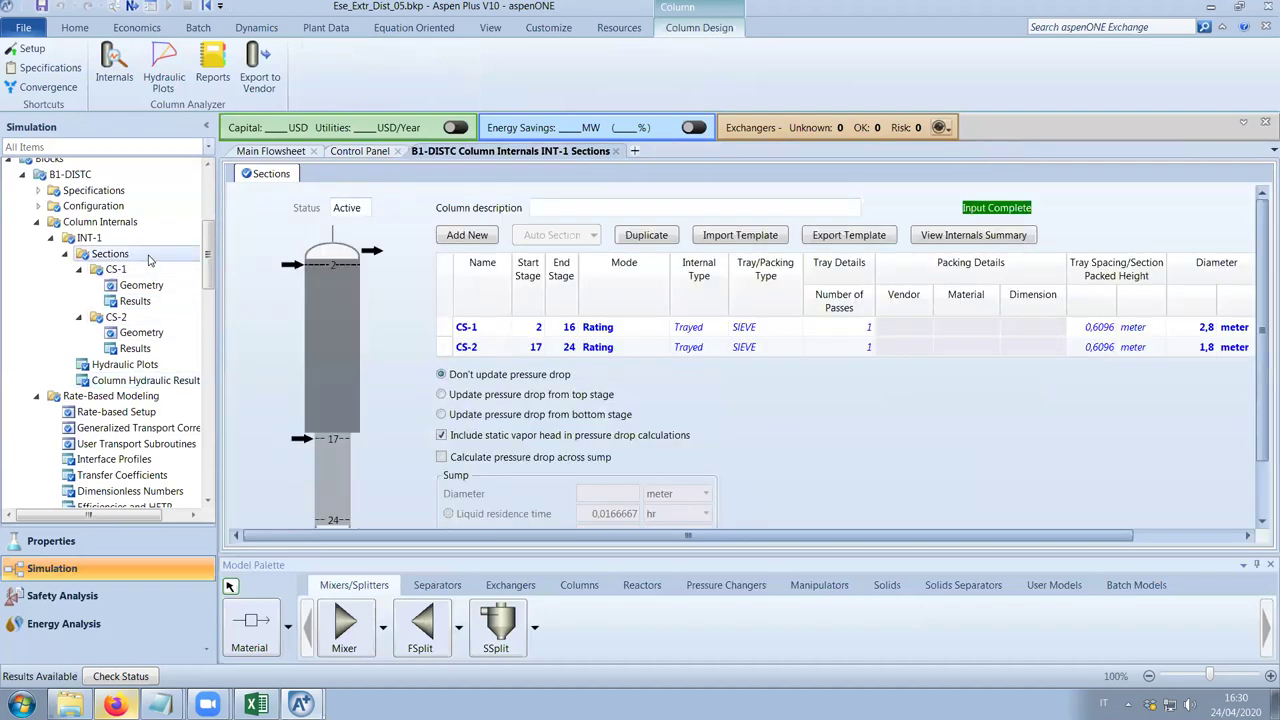
pyautogui.click(441, 394)
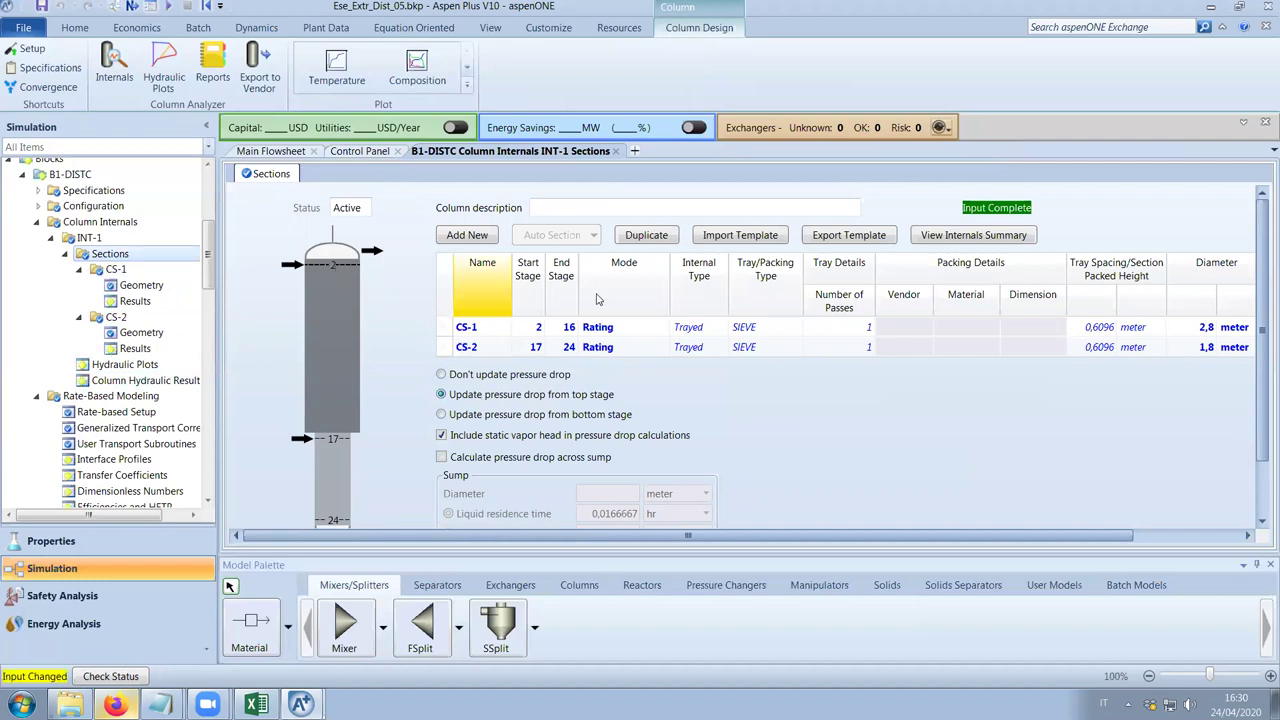
pyautogui.moveTo(1262, 250); pyautogui.dragTo(1262, 278)
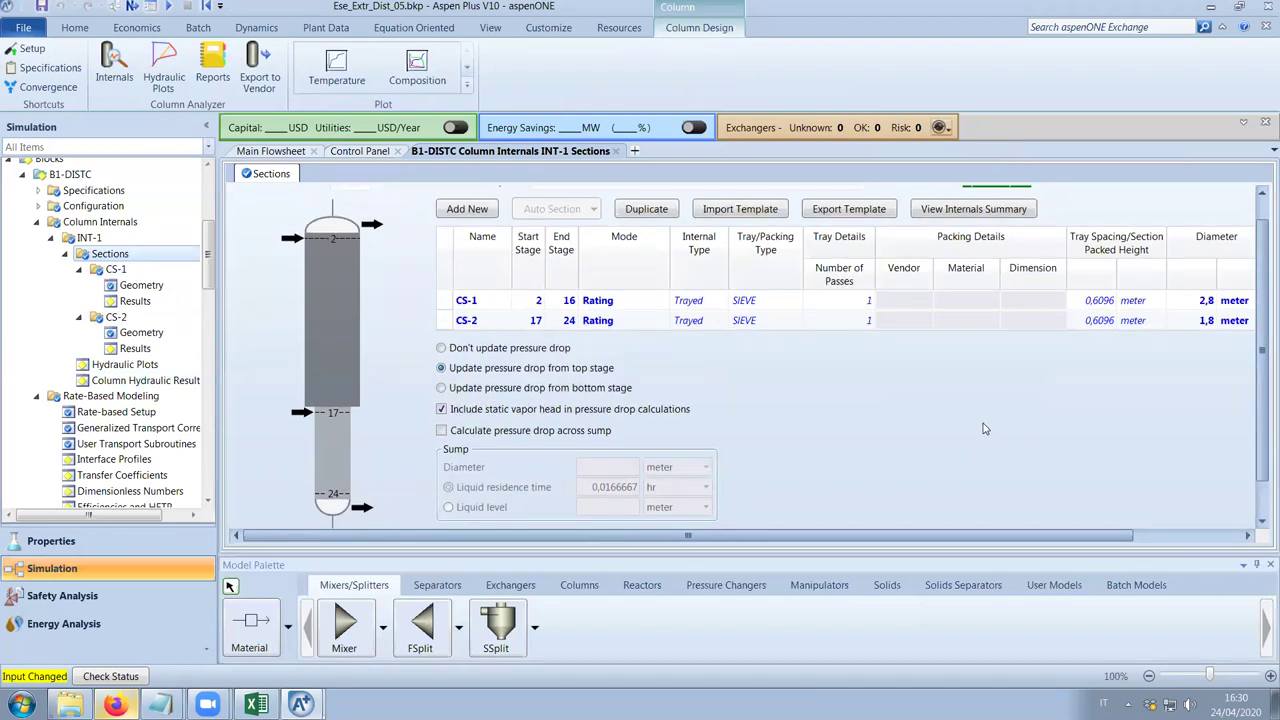
pyautogui.click(362, 154)
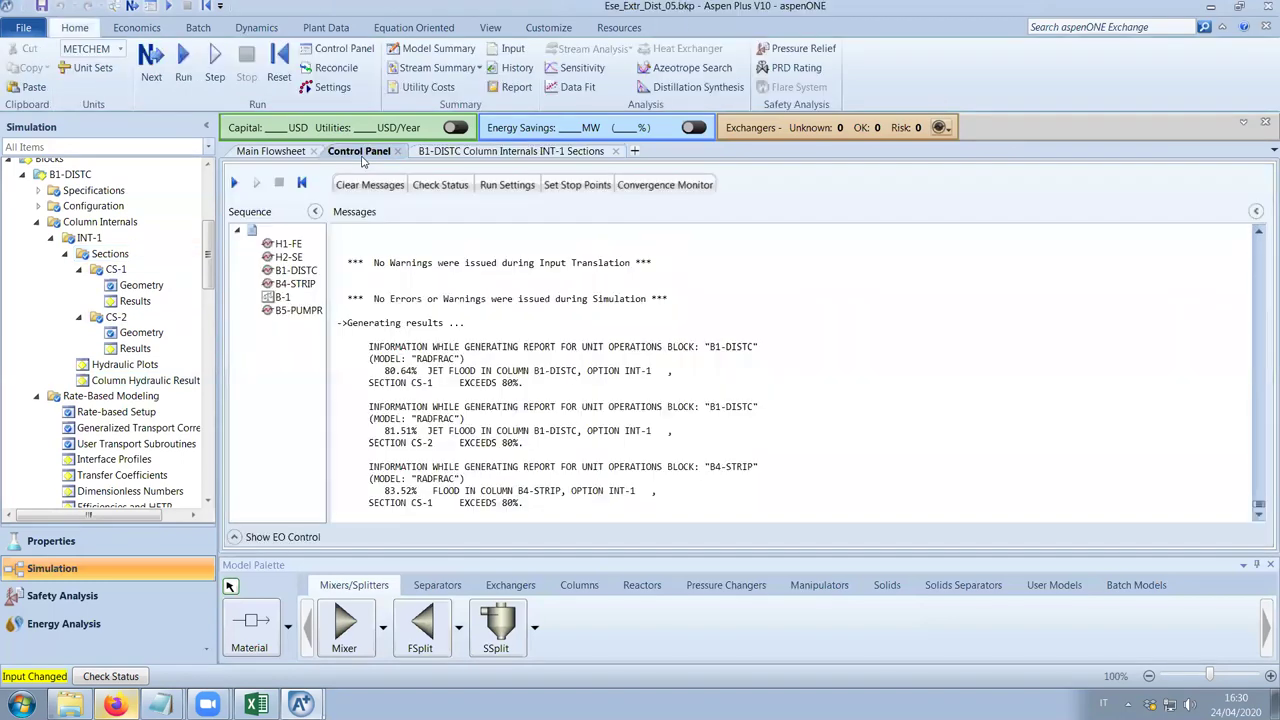
pyautogui.click(149, 90)
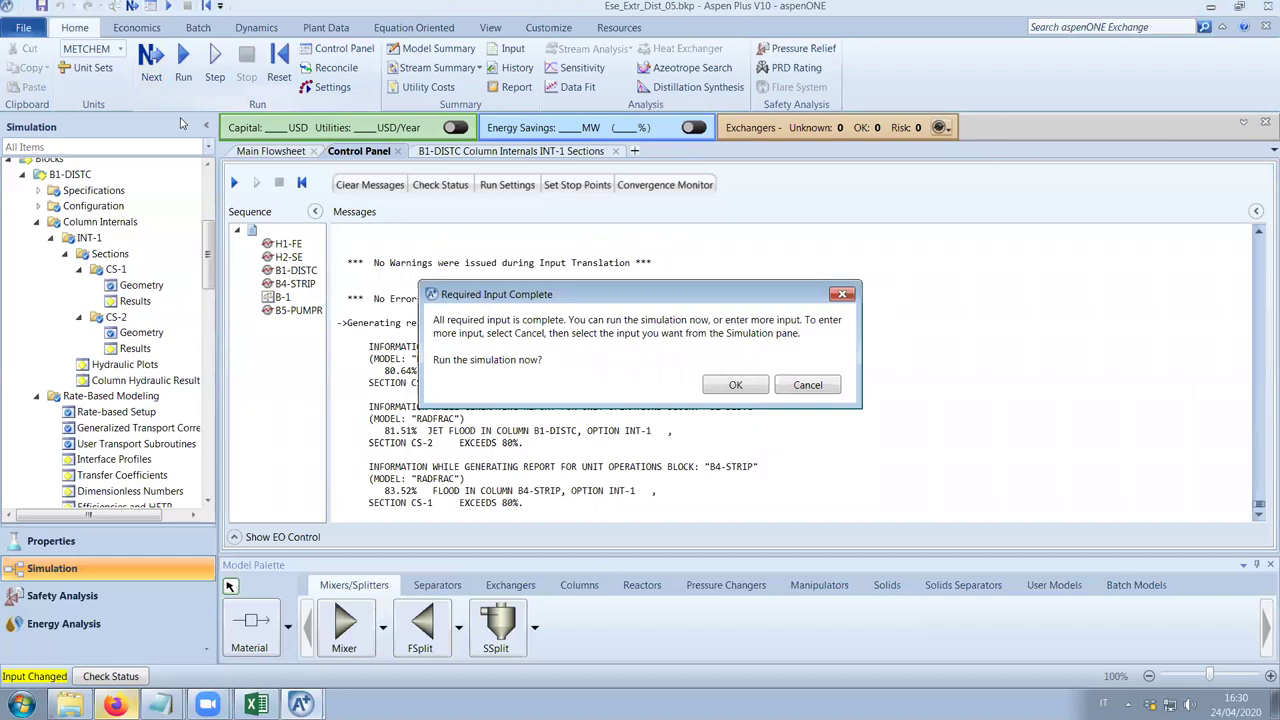
pyautogui.click(735, 385)
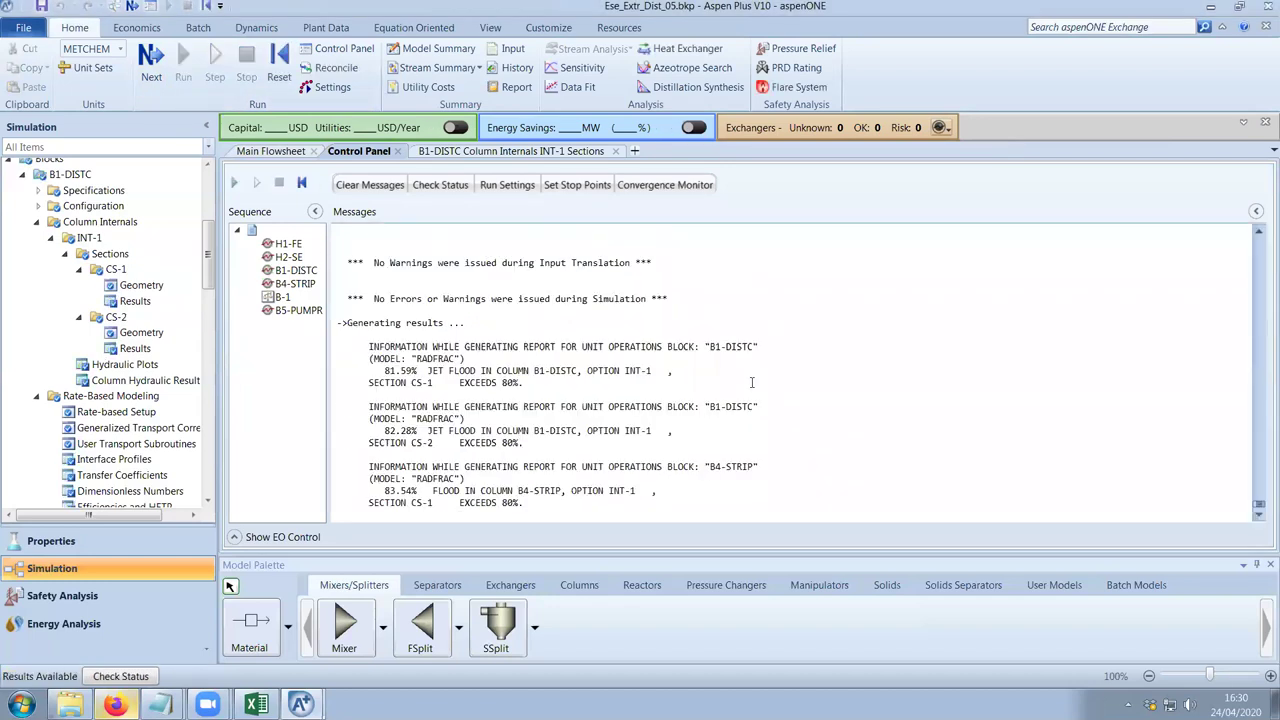
# Examine the section settings in B1-DISTC's rate-based setup, covering tuning factors, film resistances and the mass and heat transfer correlations.
pyautogui.click(511, 151)
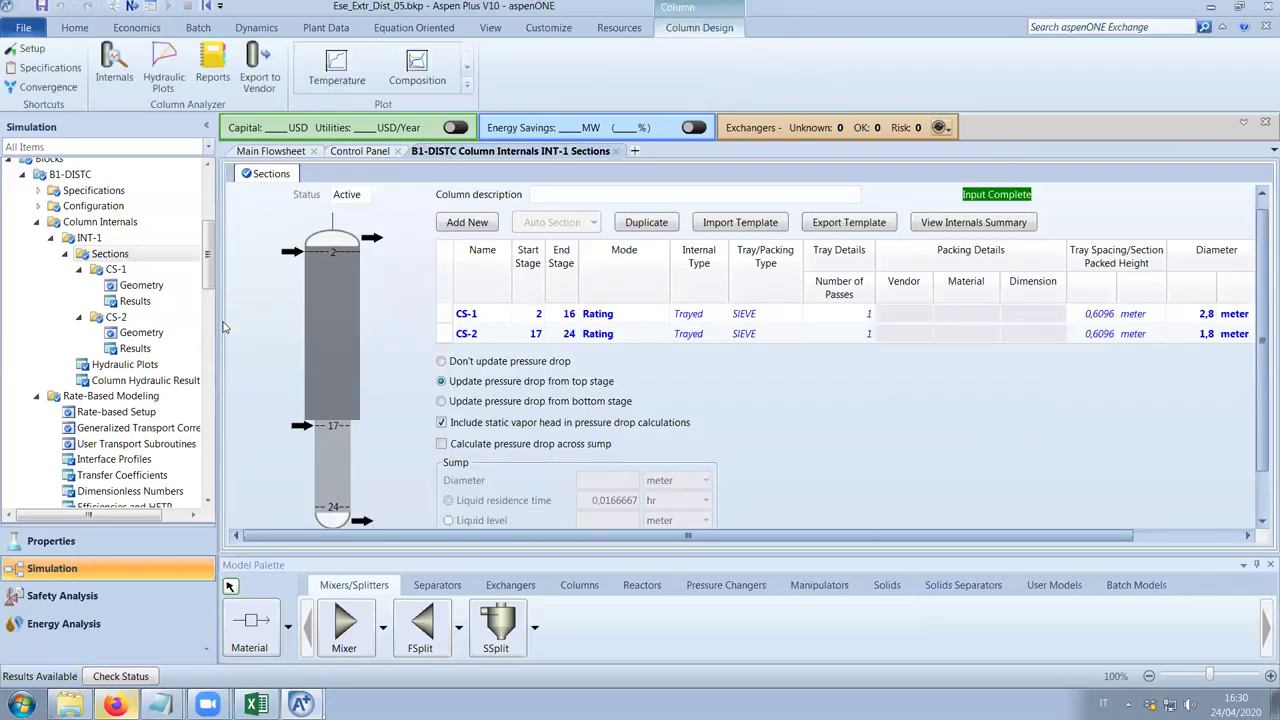
pyautogui.scroll(-3, 204, 290)
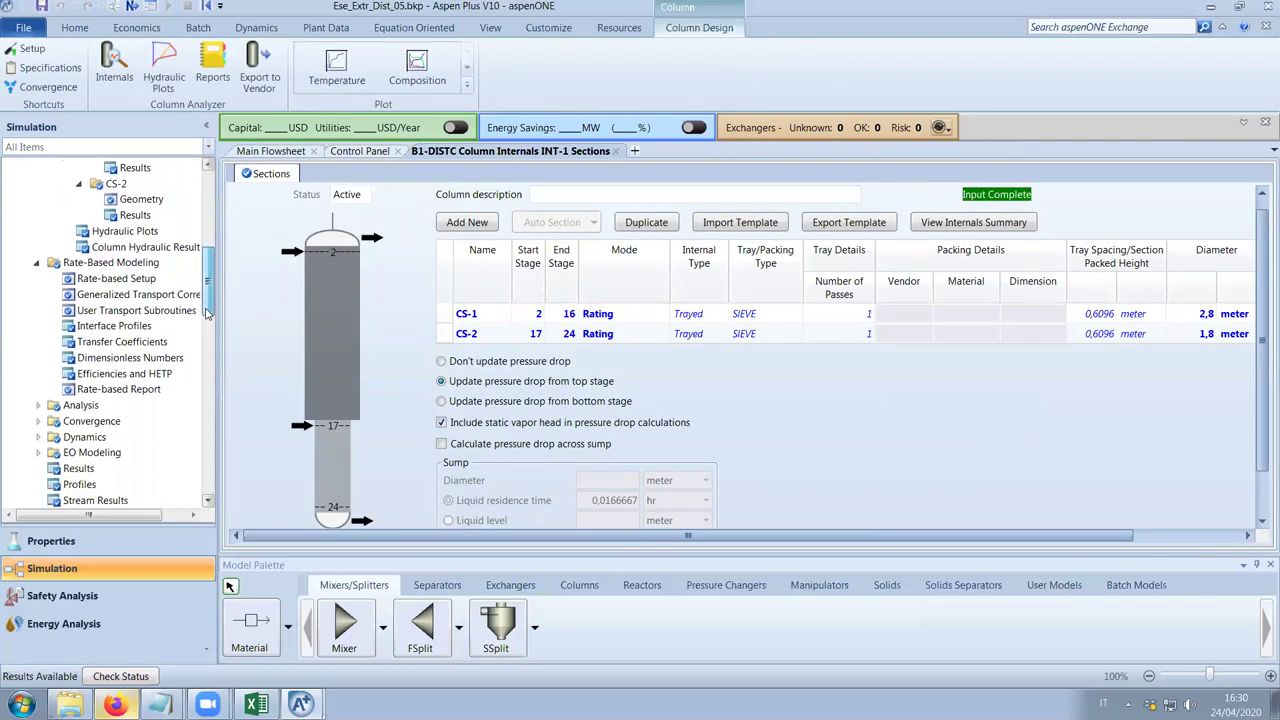
pyautogui.click(156, 281)
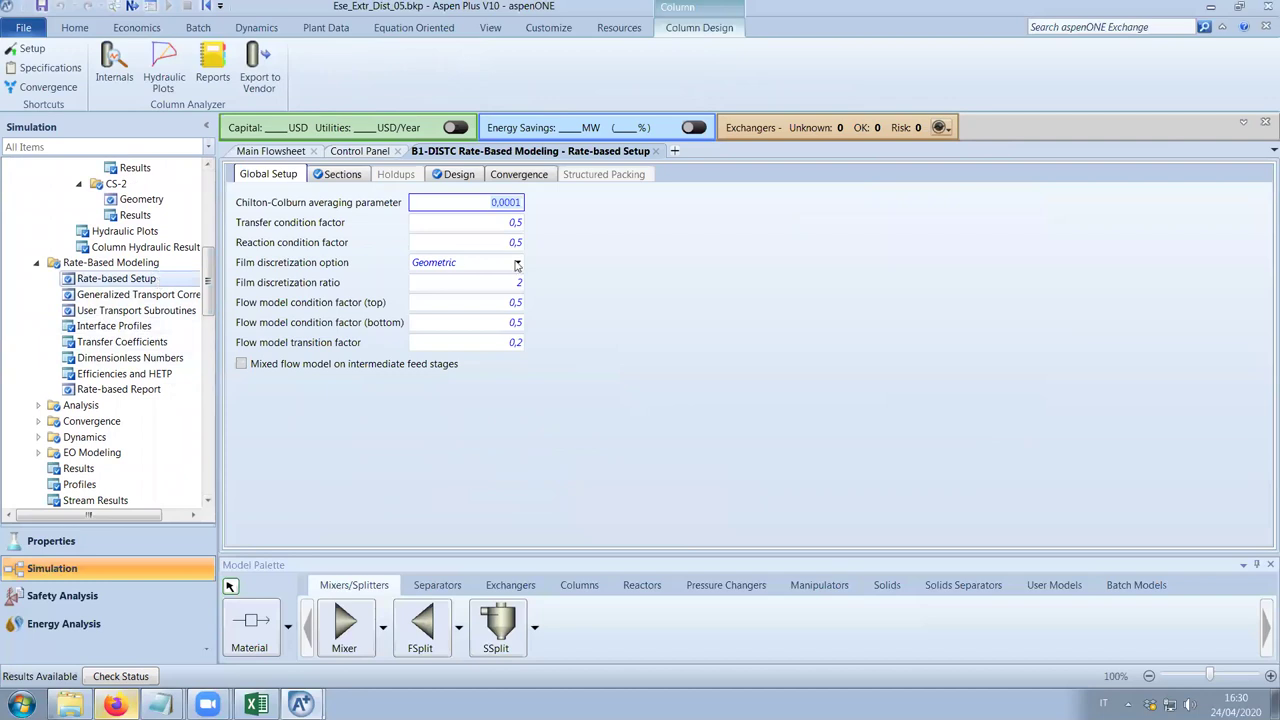
pyautogui.click(342, 176)
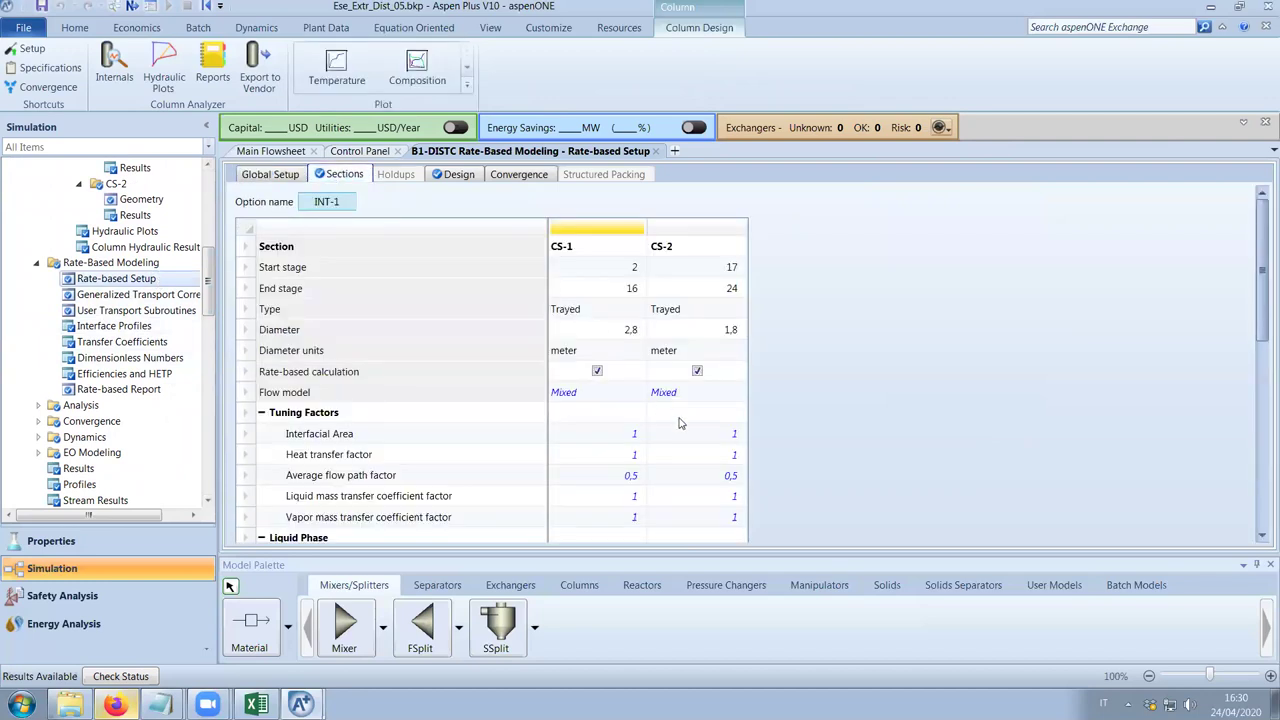
pyautogui.moveTo(1262, 249); pyautogui.dragTo(1260, 368)
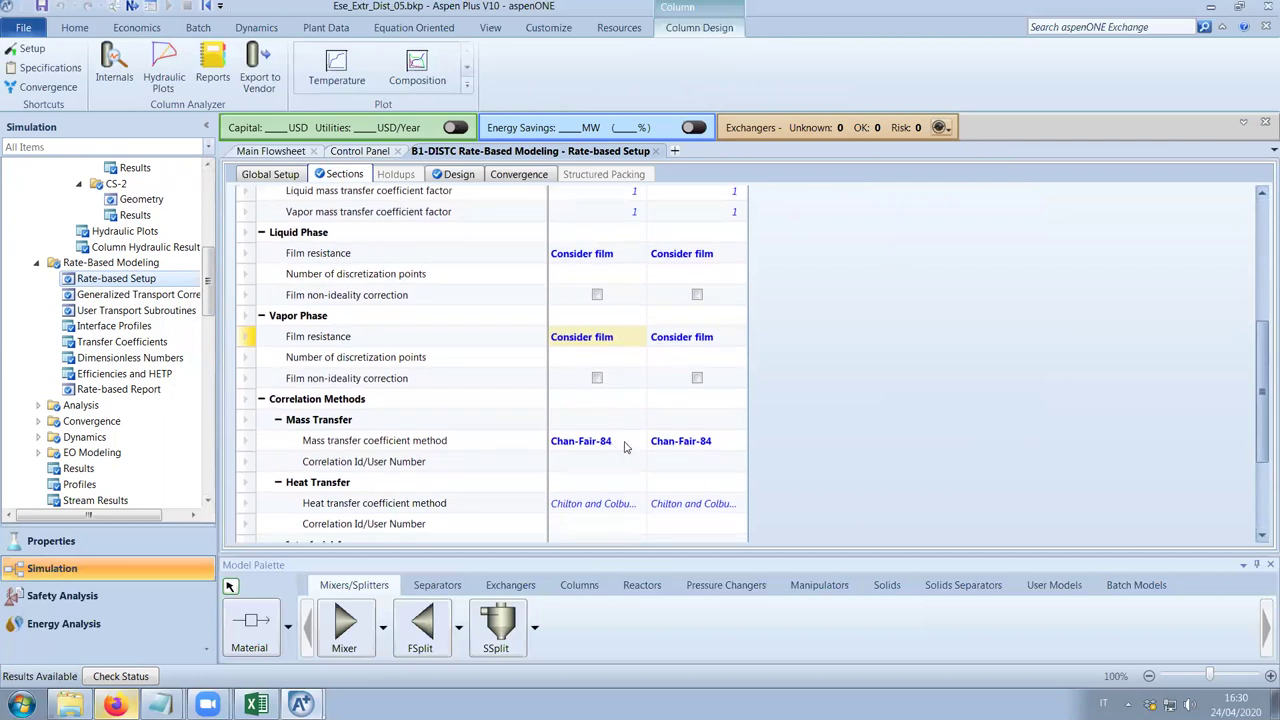
pyautogui.moveTo(1260, 438); pyautogui.dragTo(1238, 382)
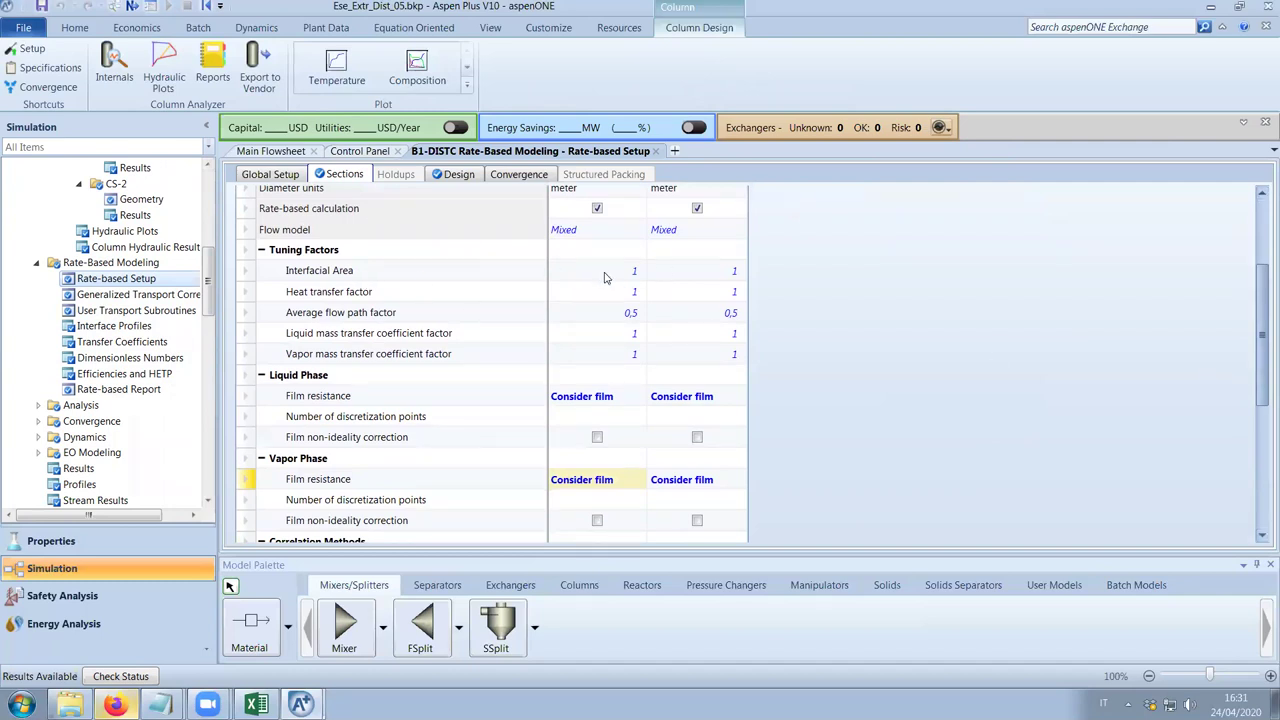
# Plot B1-DISTC's pressure profile across the stages, examine it and close the plot.
pyautogui.moveTo(1262, 344); pyautogui.dragTo(1260, 280)
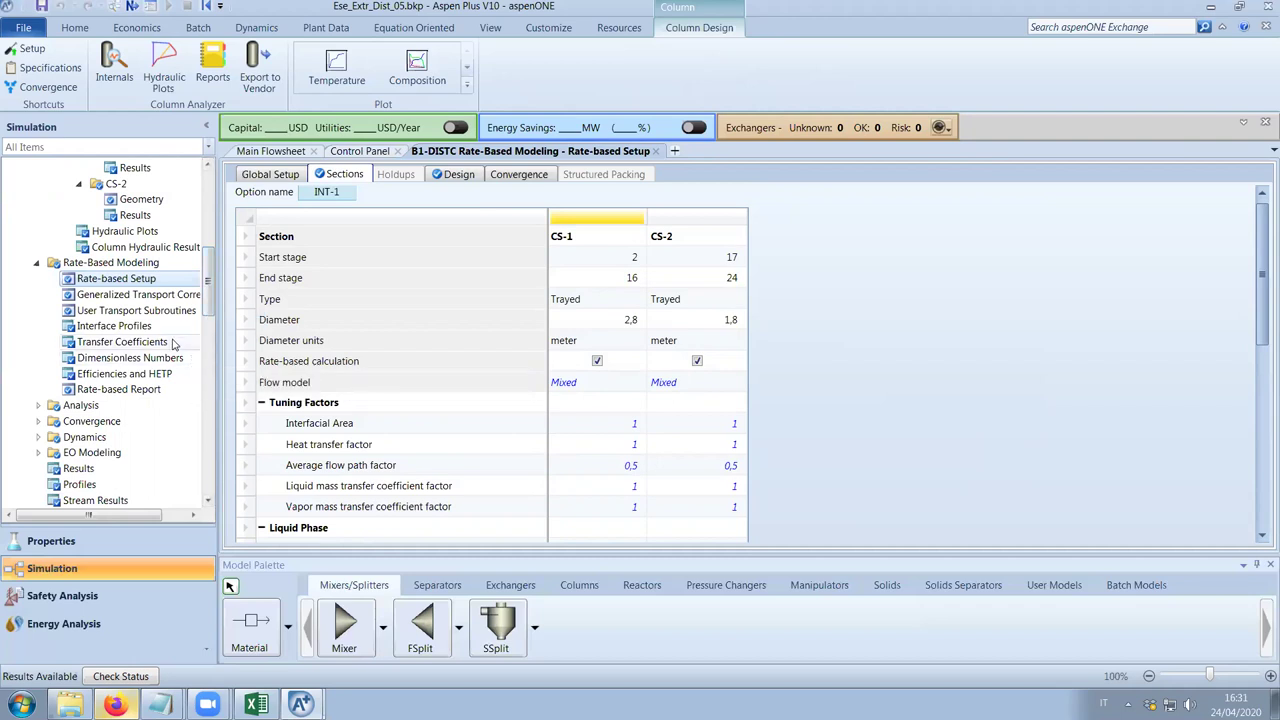
pyautogui.moveTo(212, 315); pyautogui.dragTo(213, 303)
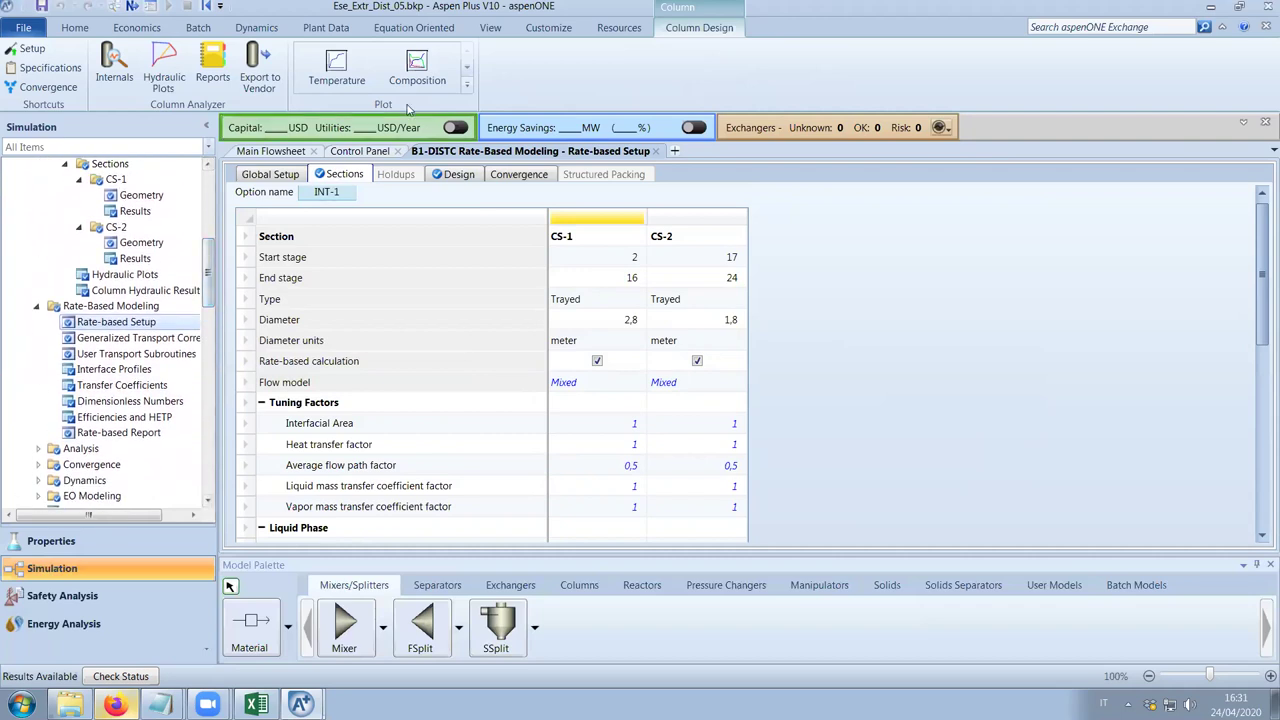
pyautogui.click(469, 68)
pyautogui.click(434, 72)
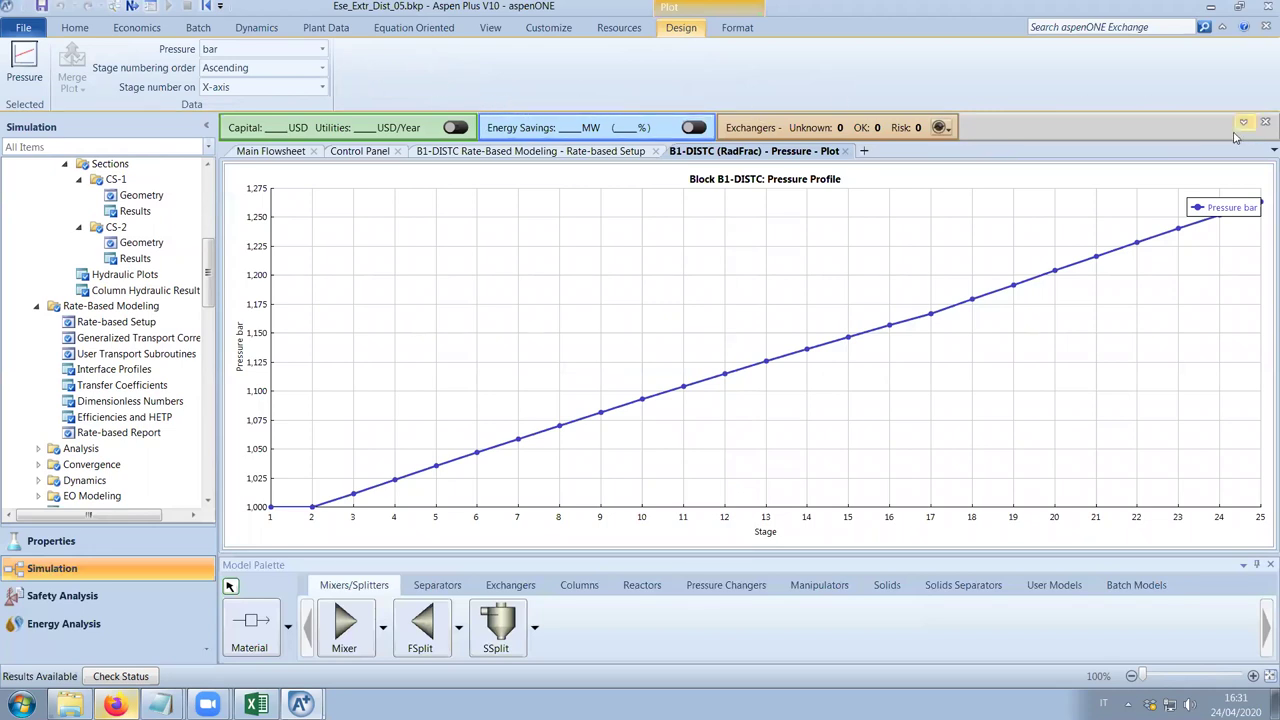
pyautogui.click(845, 151)
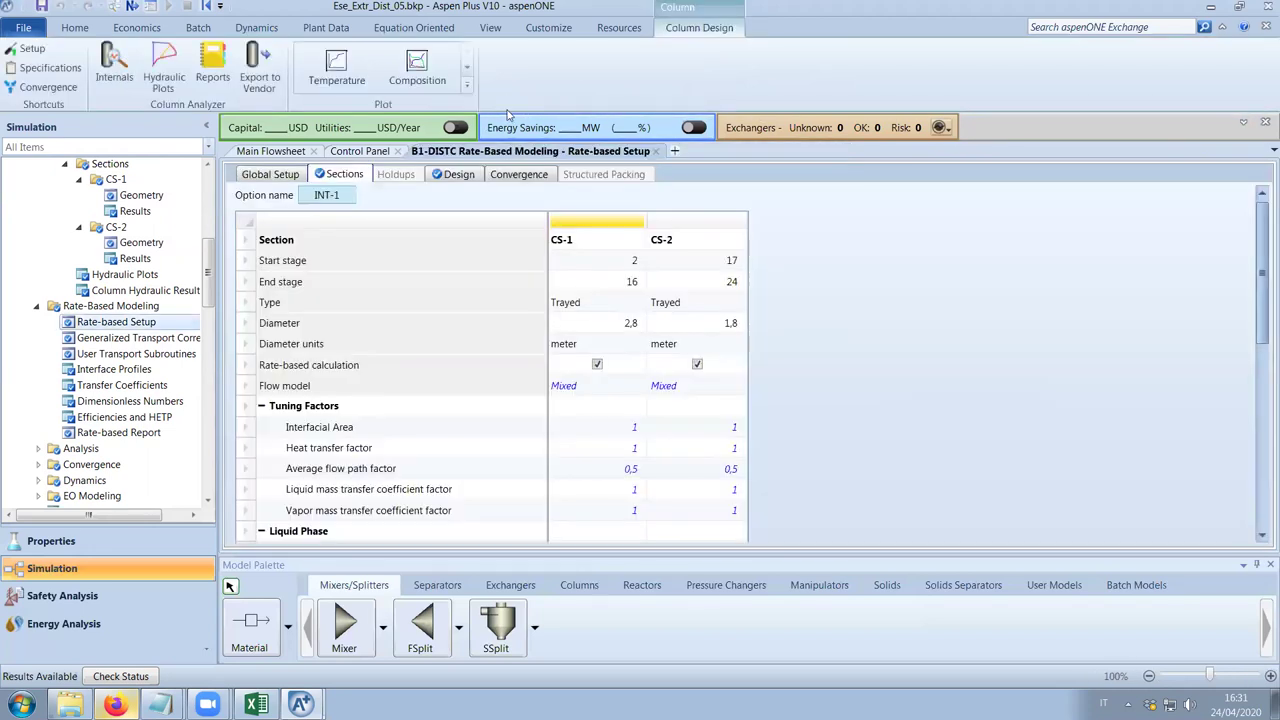
# Plot B1-DISTC's liquid mole composition profiles for ETHANOL and GLYCEROL, examine them and close the plot.
pyautogui.click(468, 68)
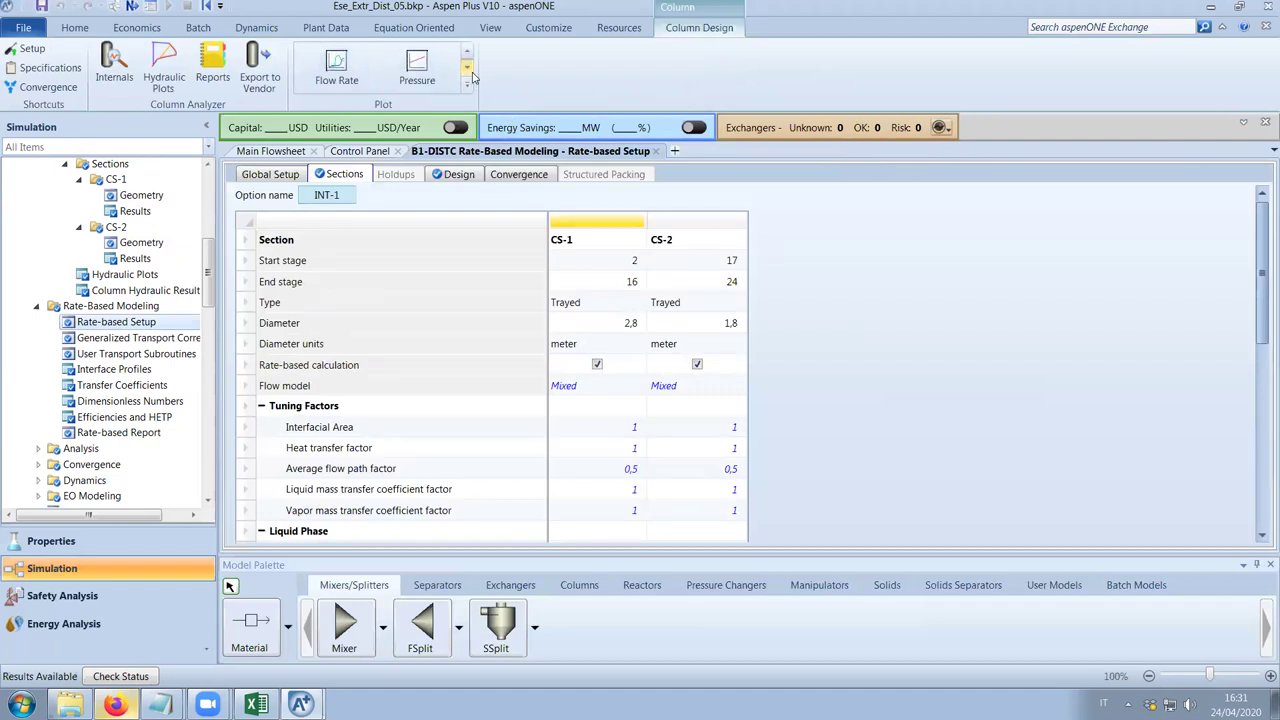
pyautogui.click(466, 70)
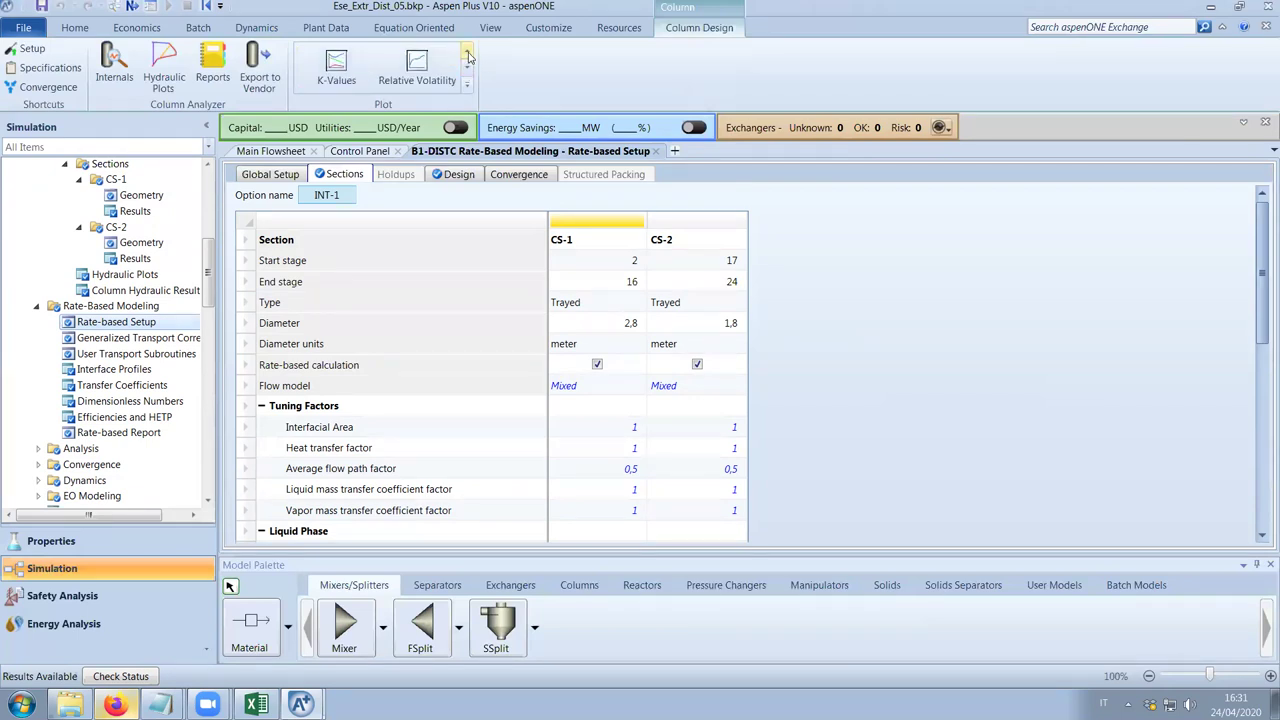
pyautogui.click(468, 58)
pyautogui.click(468, 58)
pyautogui.click(440, 64)
pyautogui.click(209, 330)
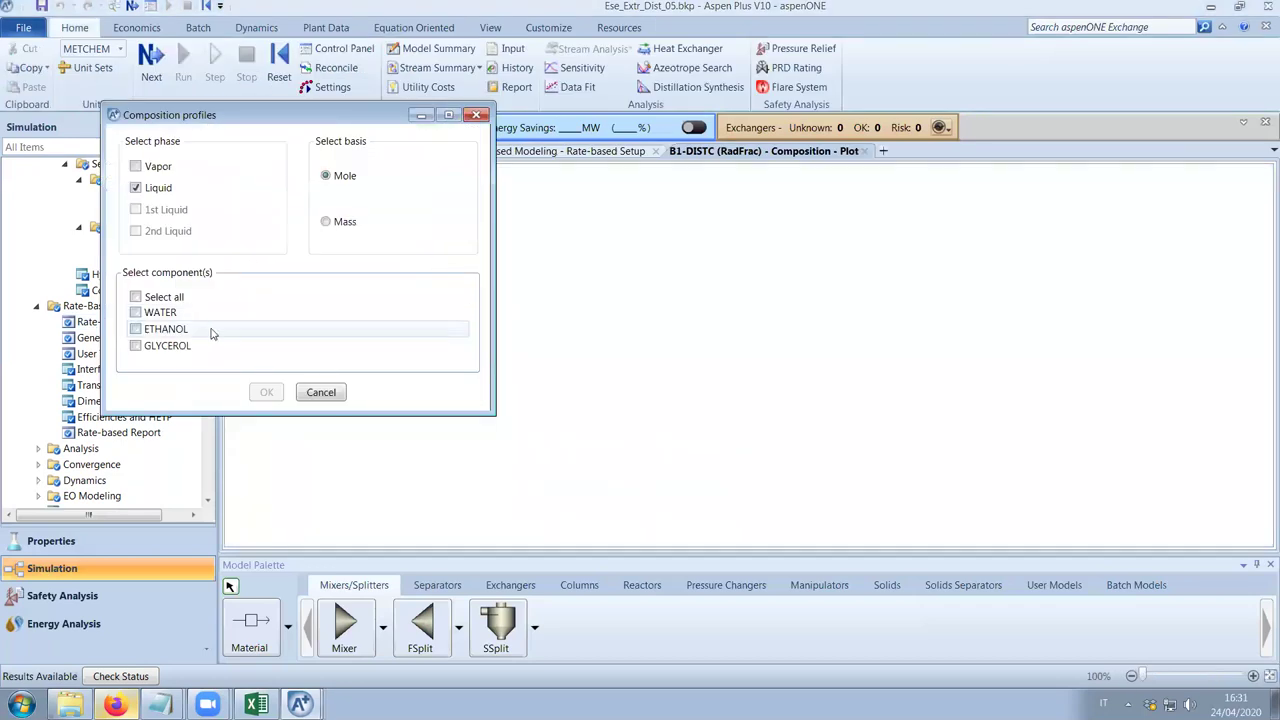
pyautogui.click(197, 348)
pyautogui.click(266, 392)
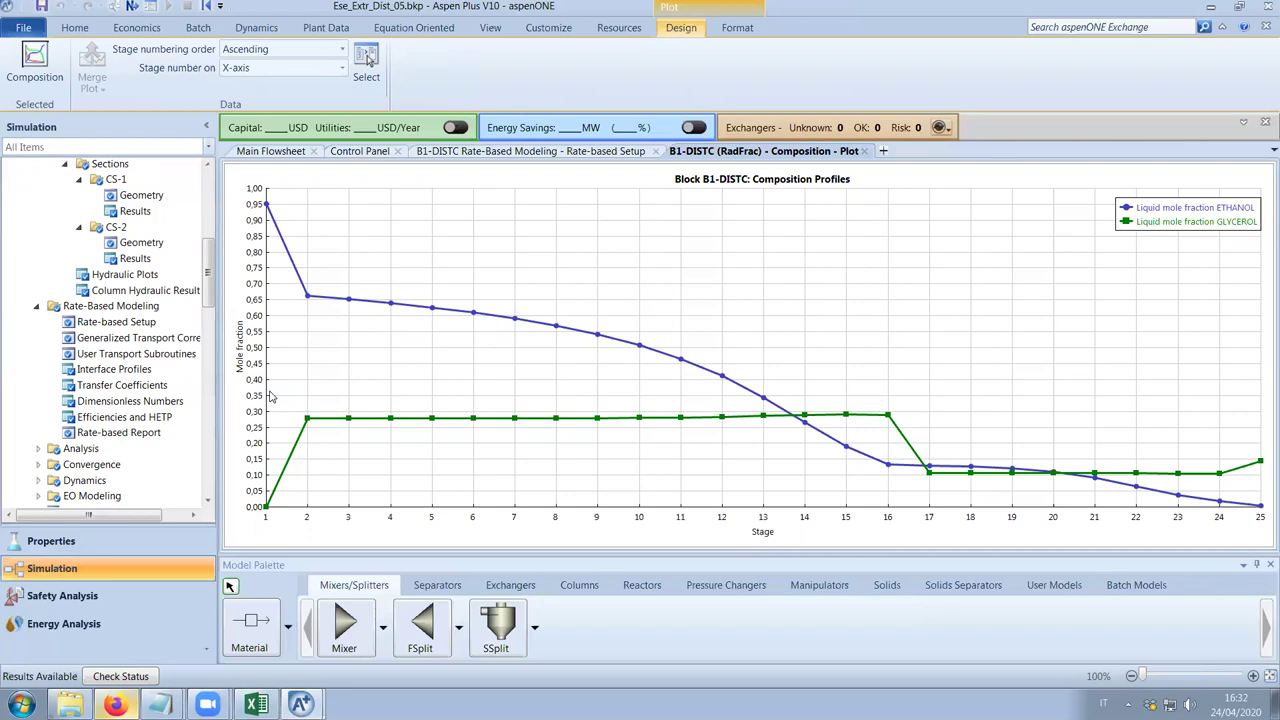
pyautogui.click(865, 151)
# Set B1-DISTC's number of stages to 30 in its specifications.
pyautogui.moveTo(209, 292); pyautogui.dragTo(210, 265)
pyautogui.click(132, 244)
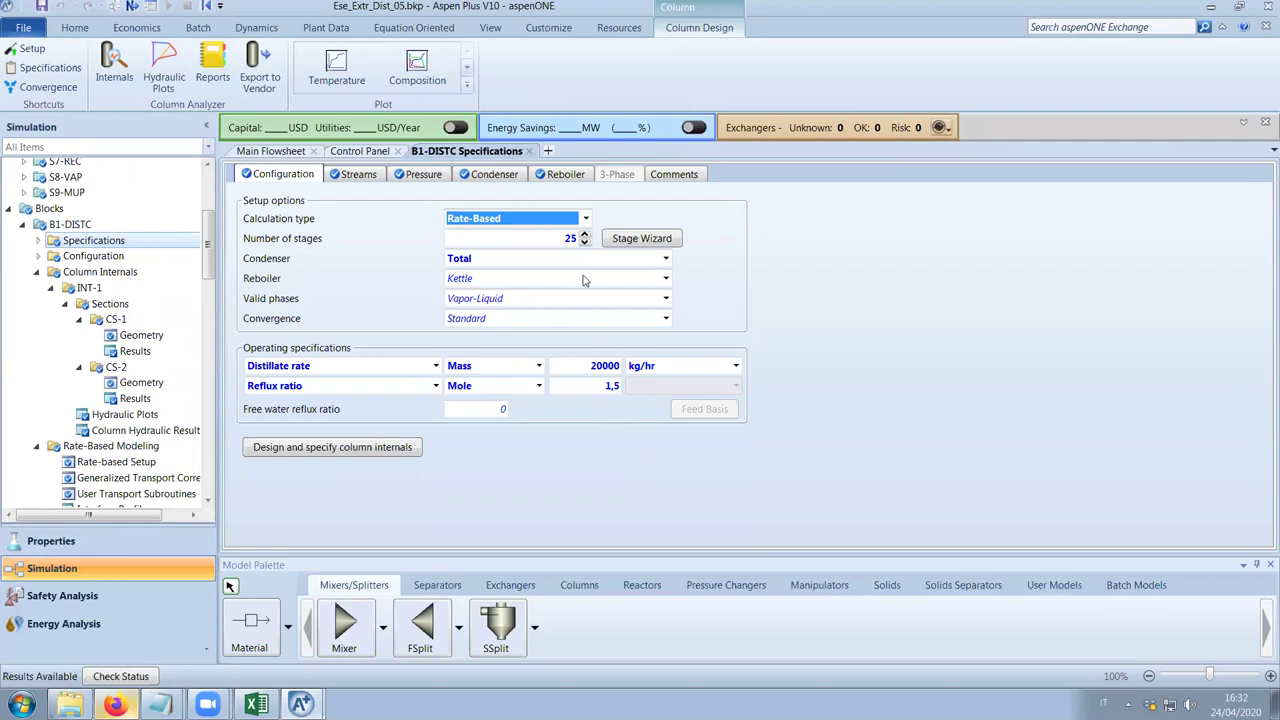
pyautogui.click(573, 245)
pyautogui.write('30')
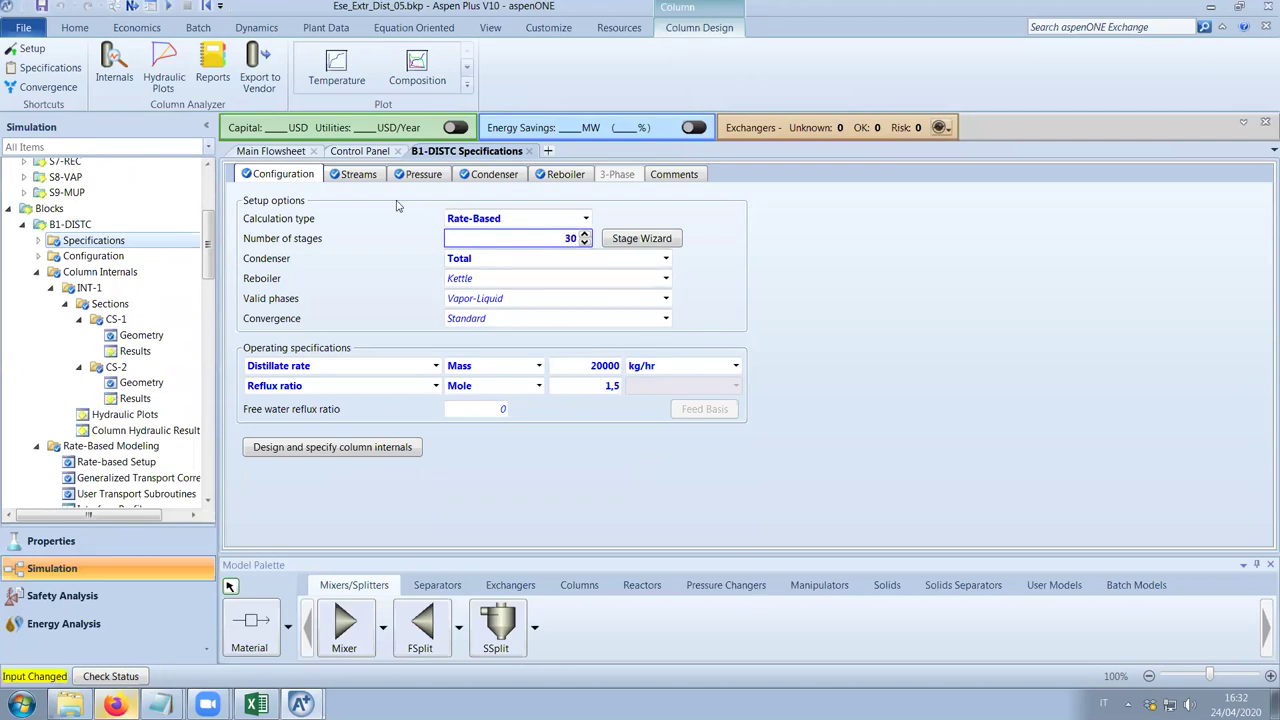
# Set the S4-FEED stream of B1-DISTC to enter at stage 22.
pyautogui.click(366, 179)
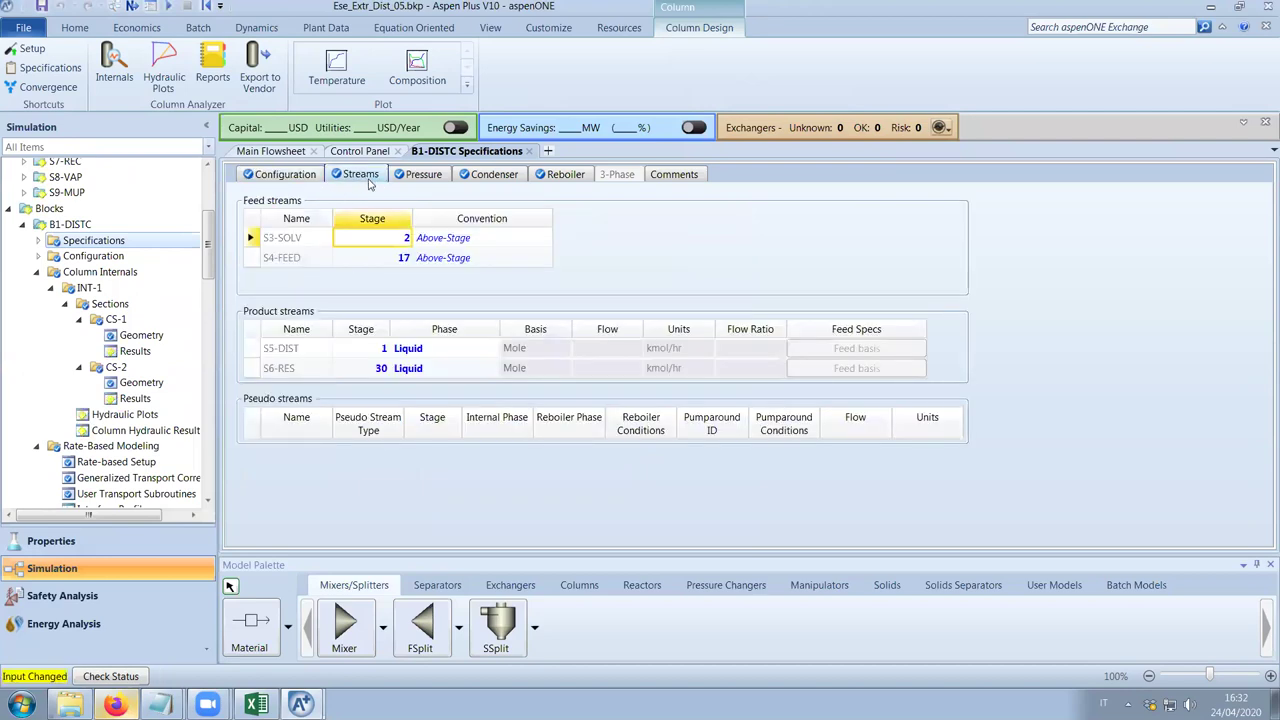
pyautogui.click(394, 258)
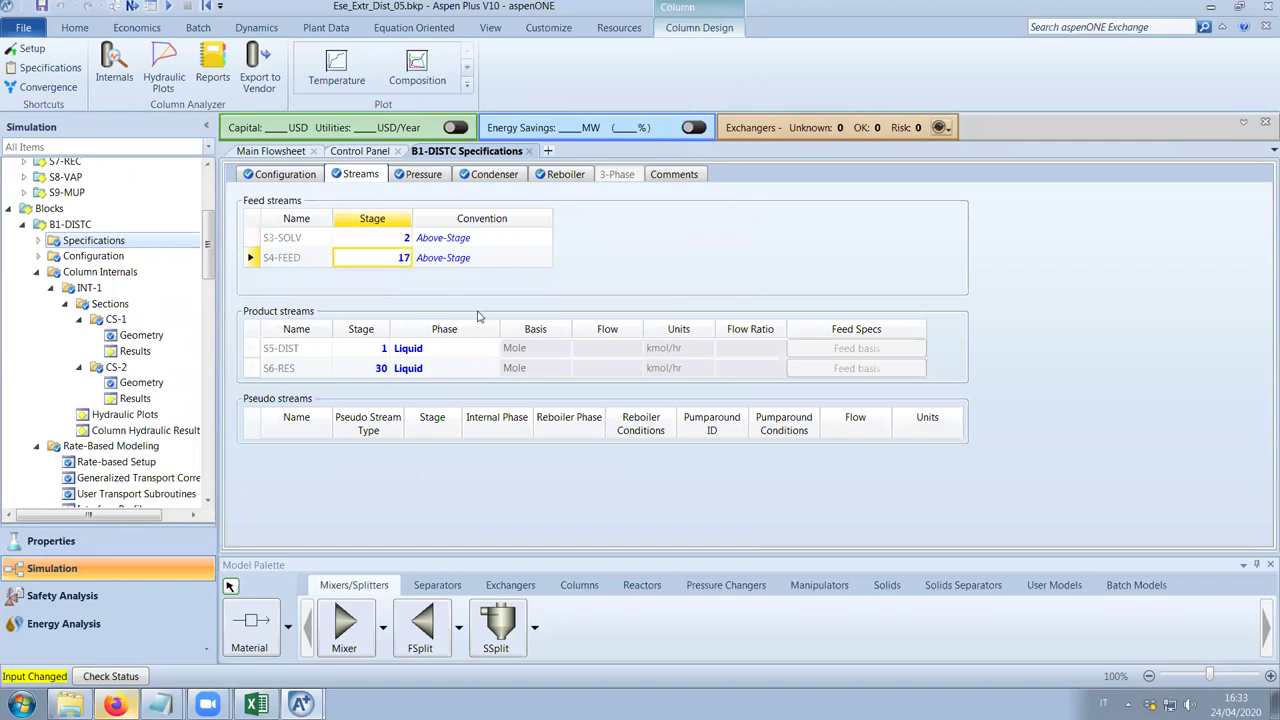
pyautogui.write('22')
pyautogui.press('Return')
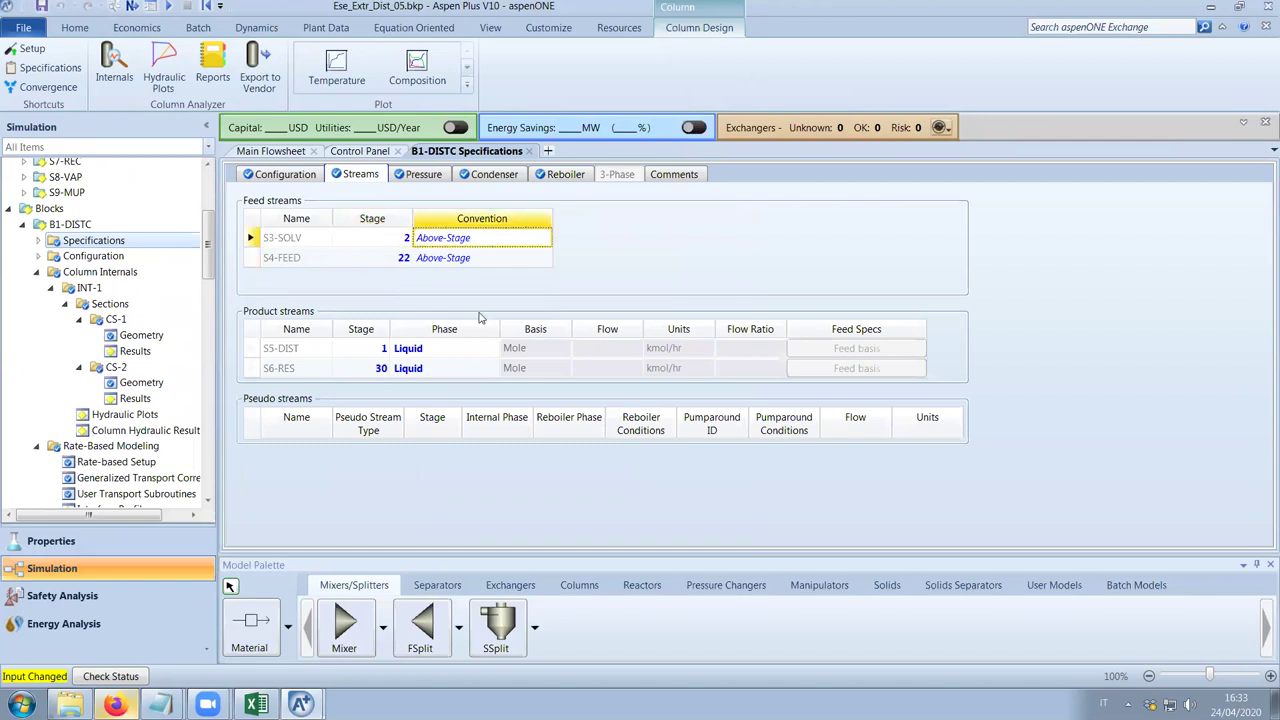
# In column internals INT-1, set CS-1's end stage to 21 and CS-2's start stage to 22.
pyautogui.click(102, 318)
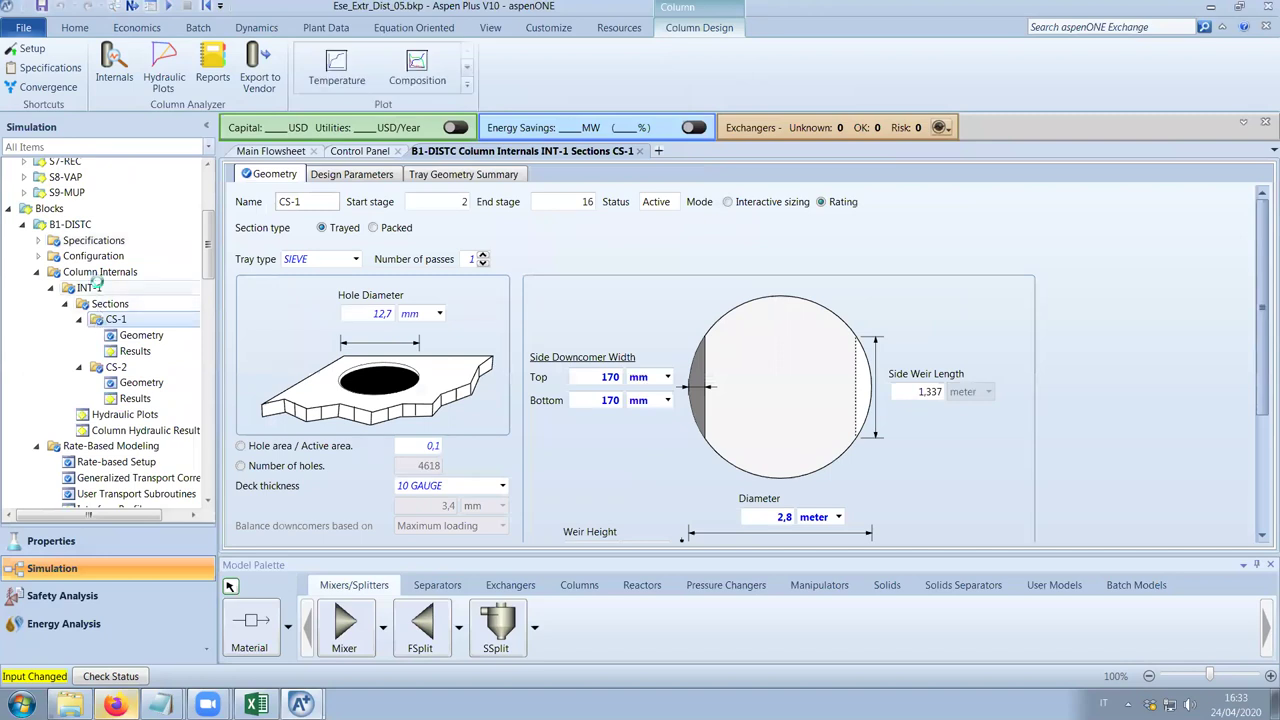
pyautogui.click(90, 287)
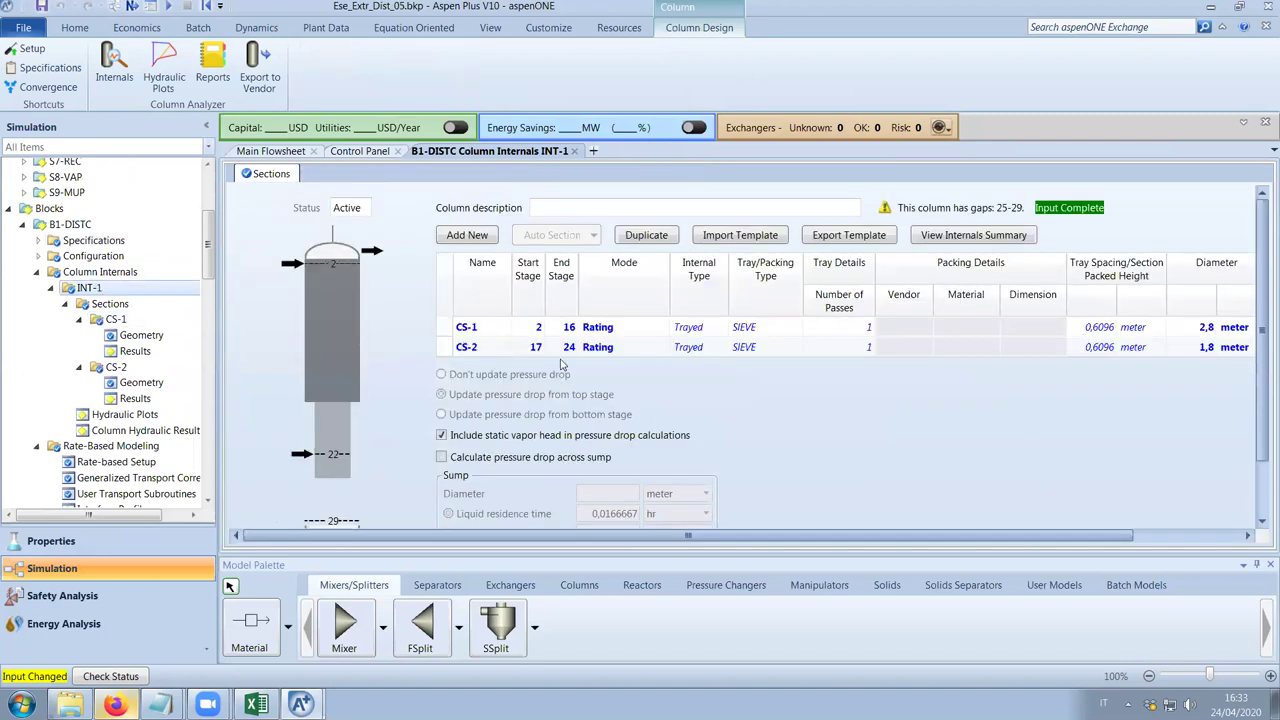
pyautogui.click(562, 334)
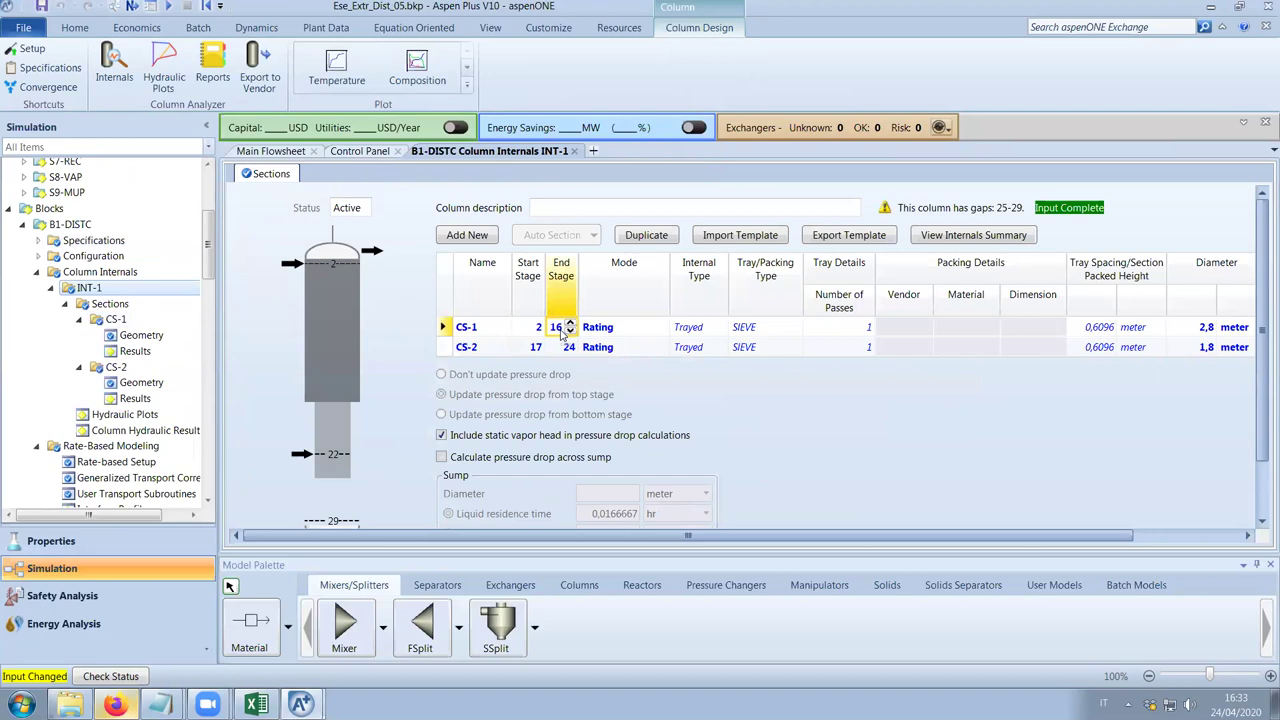
pyautogui.write('21')
pyautogui.click(524, 347)
pyautogui.write('22')
pyautogui.click(565, 327)
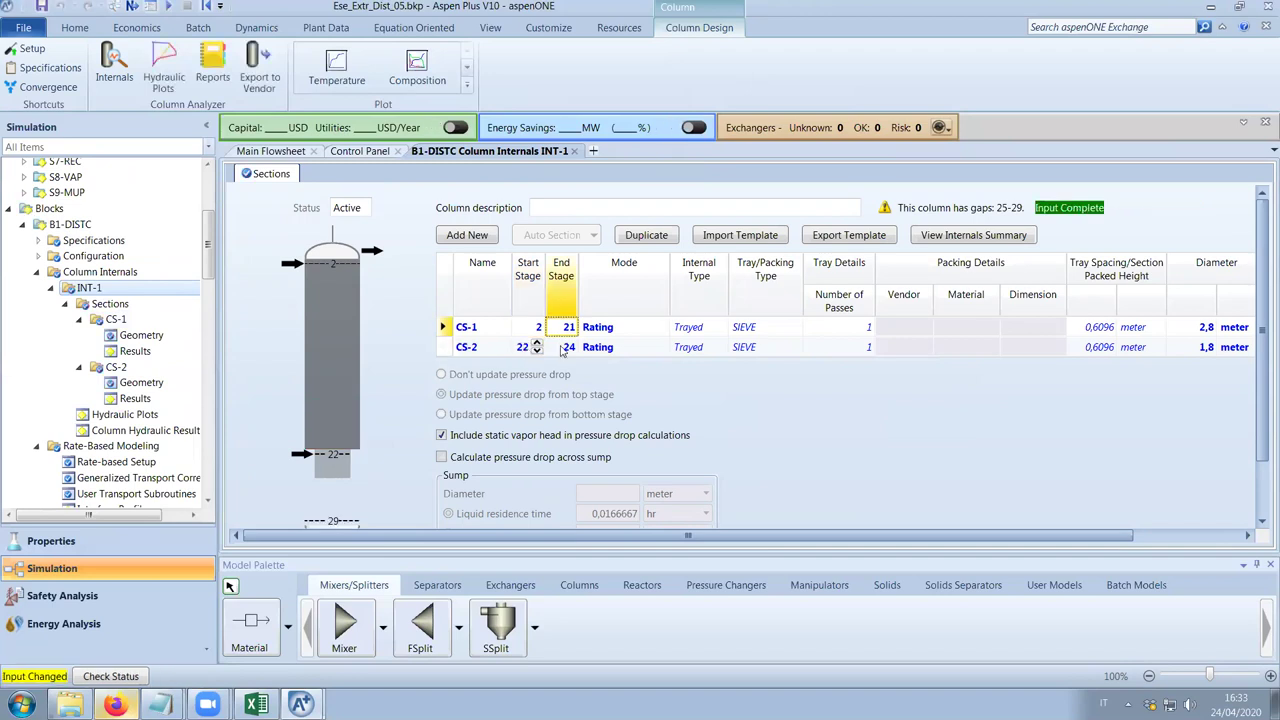
# Set CS-2's end stage to 29 in INT-1 and run the simulation.
pyautogui.scroll(-1, 670, 372)
pyautogui.scroll(1, 670, 372)
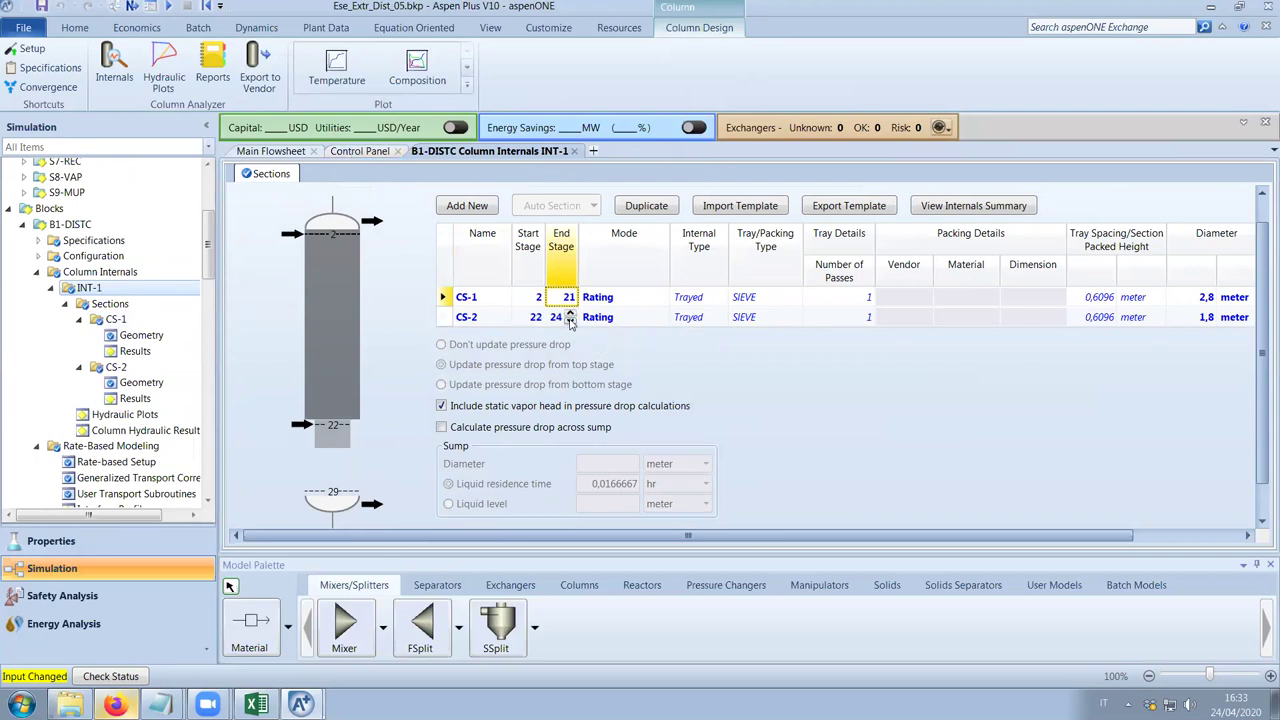
pyautogui.click(566, 318)
pyautogui.write('29')
pyautogui.press('Return')
pyautogui.scroll(-1, 630, 357)
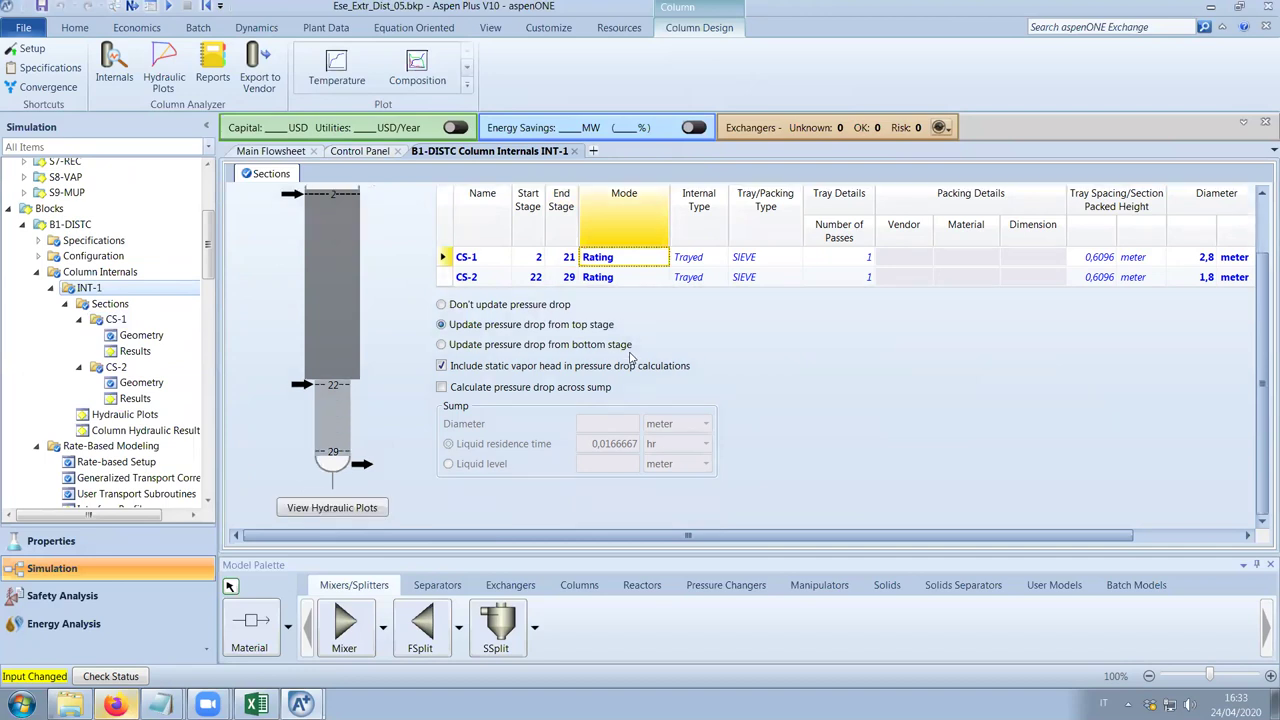
pyautogui.scroll(2, 630, 357)
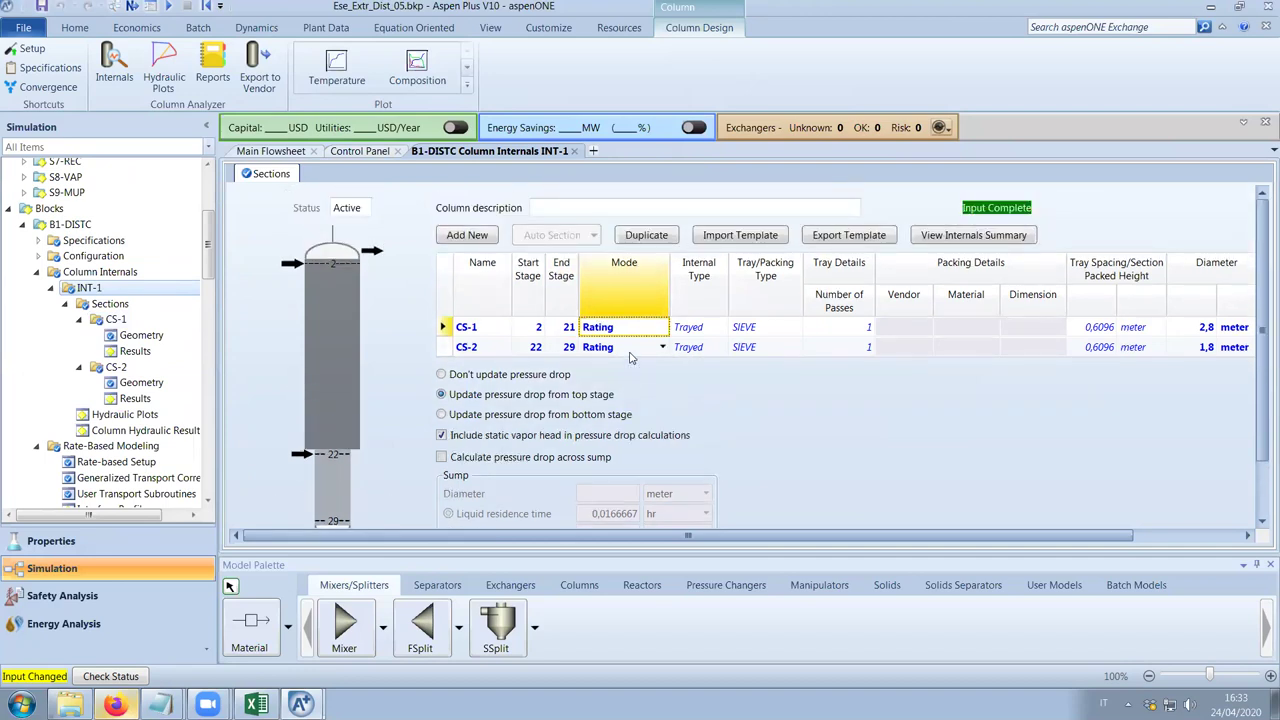
pyautogui.click(362, 151)
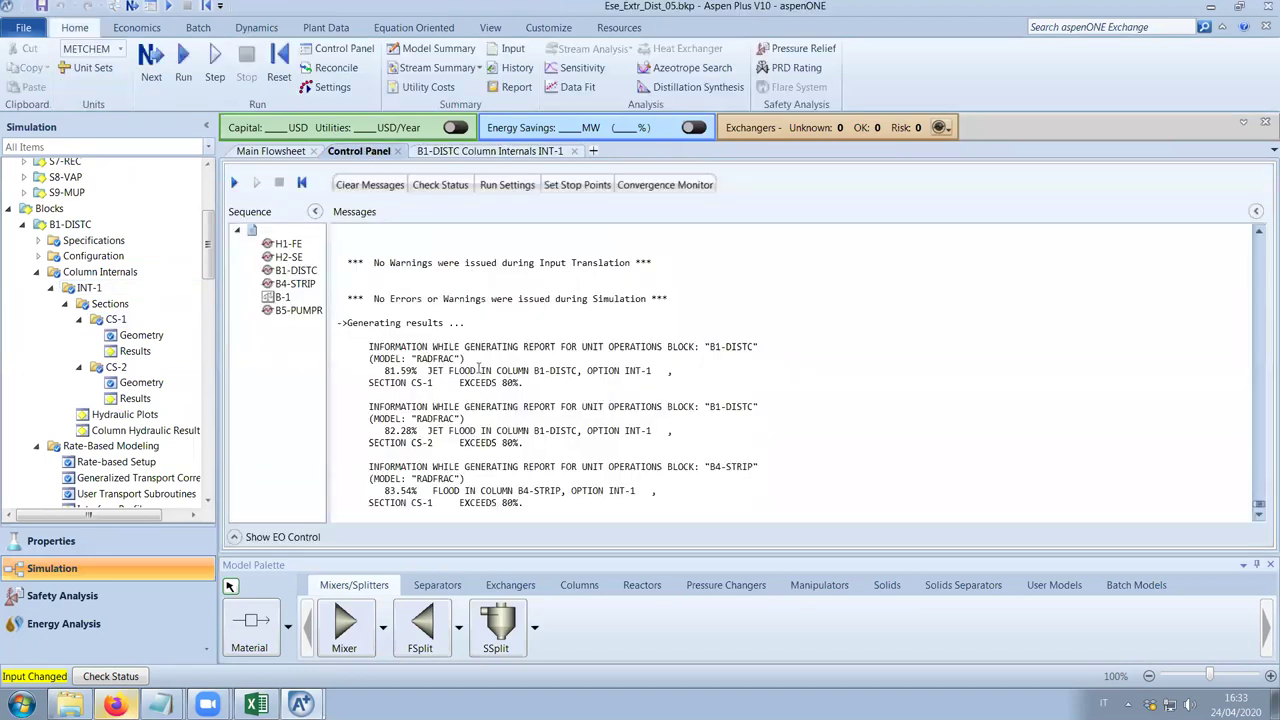
pyautogui.click(150, 70)
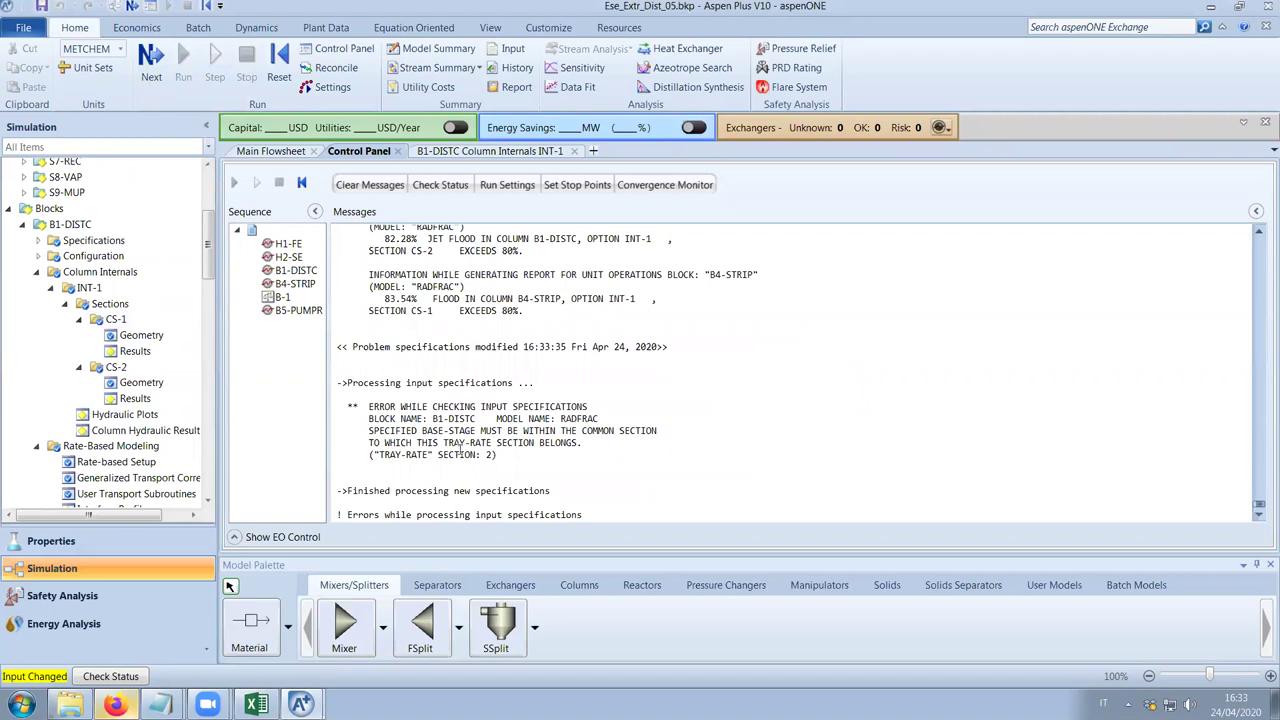
# In B1-DISTC's rate-based design settings, set the base stage of section CS-2 to 25.
pyautogui.click(490, 151)
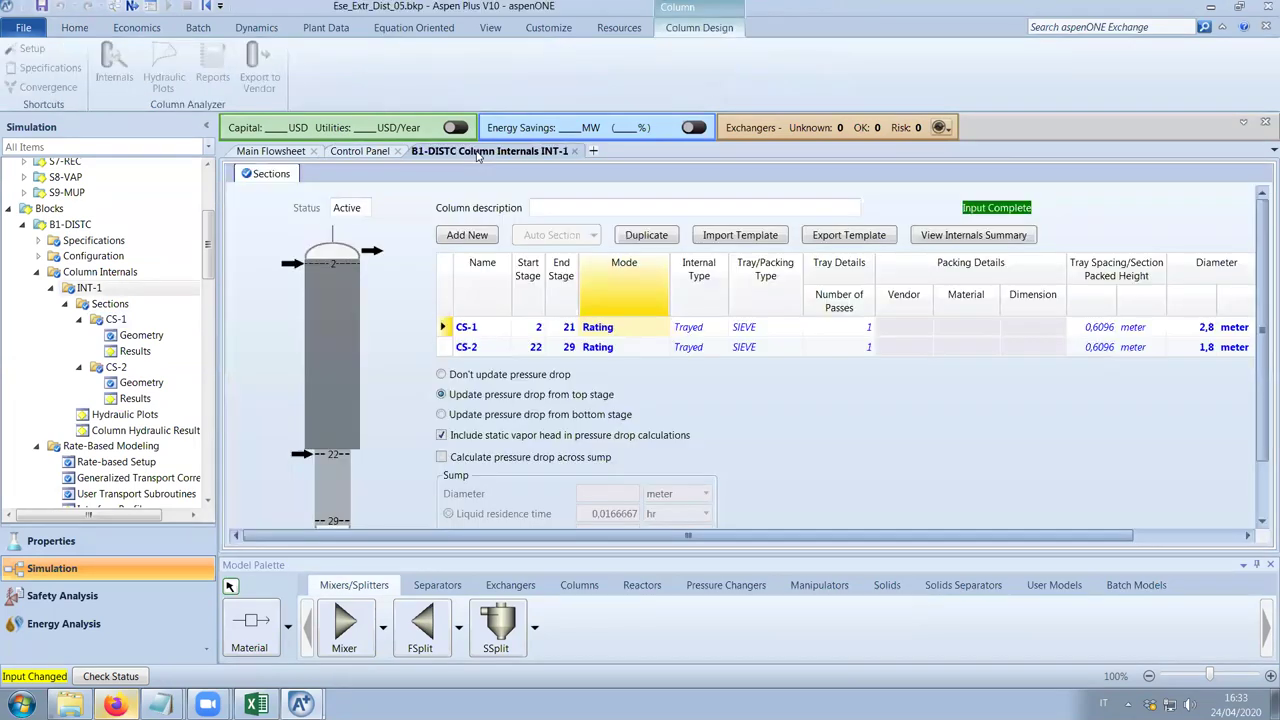
pyautogui.scroll(-2, 210, 263)
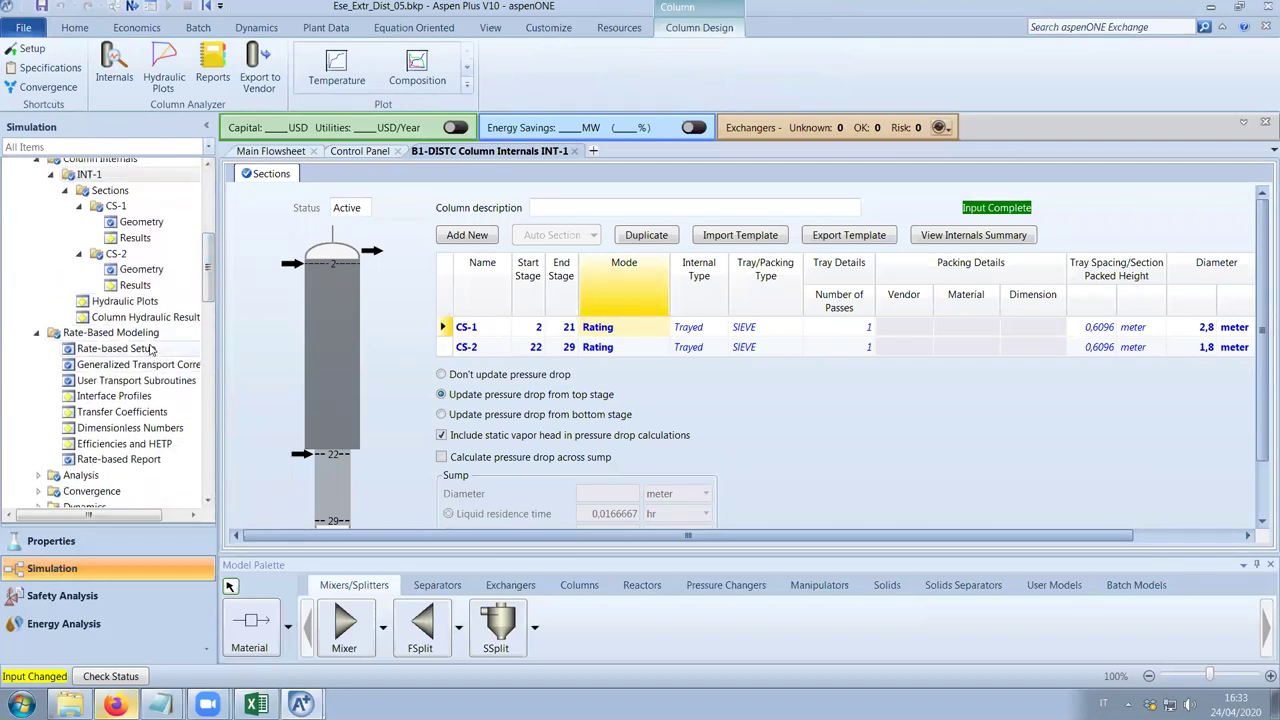
pyautogui.click(151, 349)
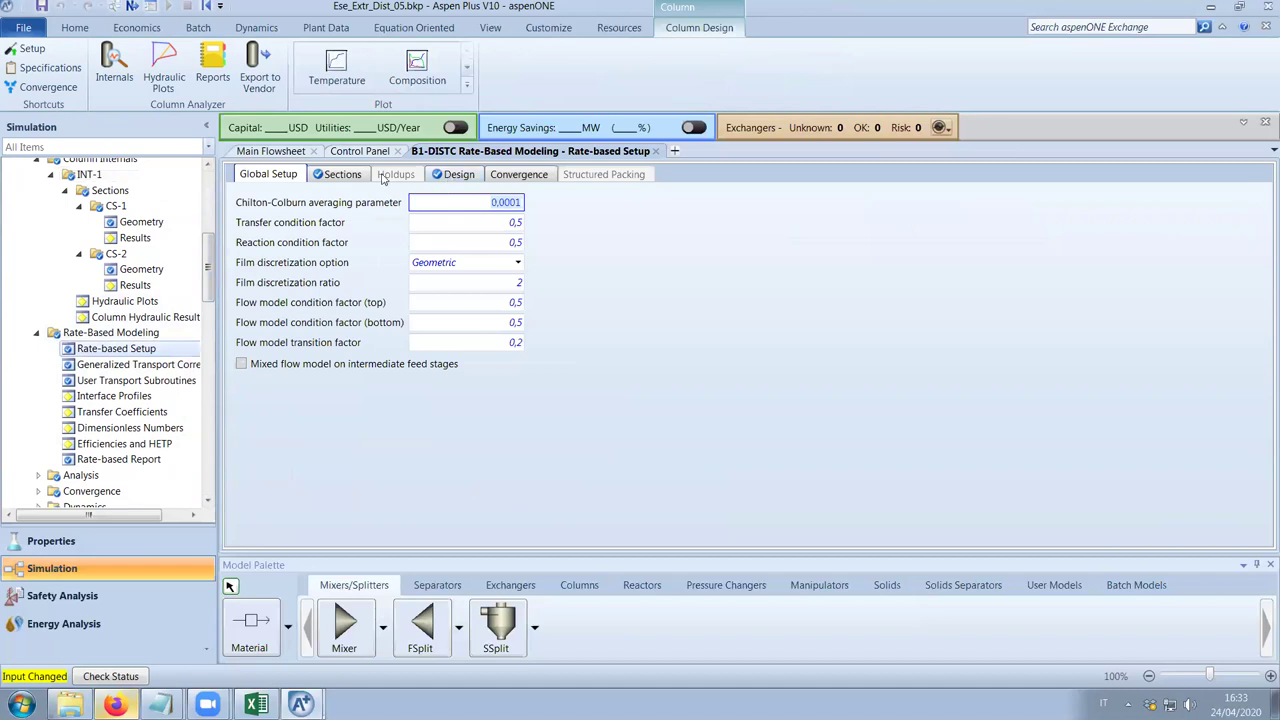
pyautogui.click(453, 177)
pyautogui.click(392, 237)
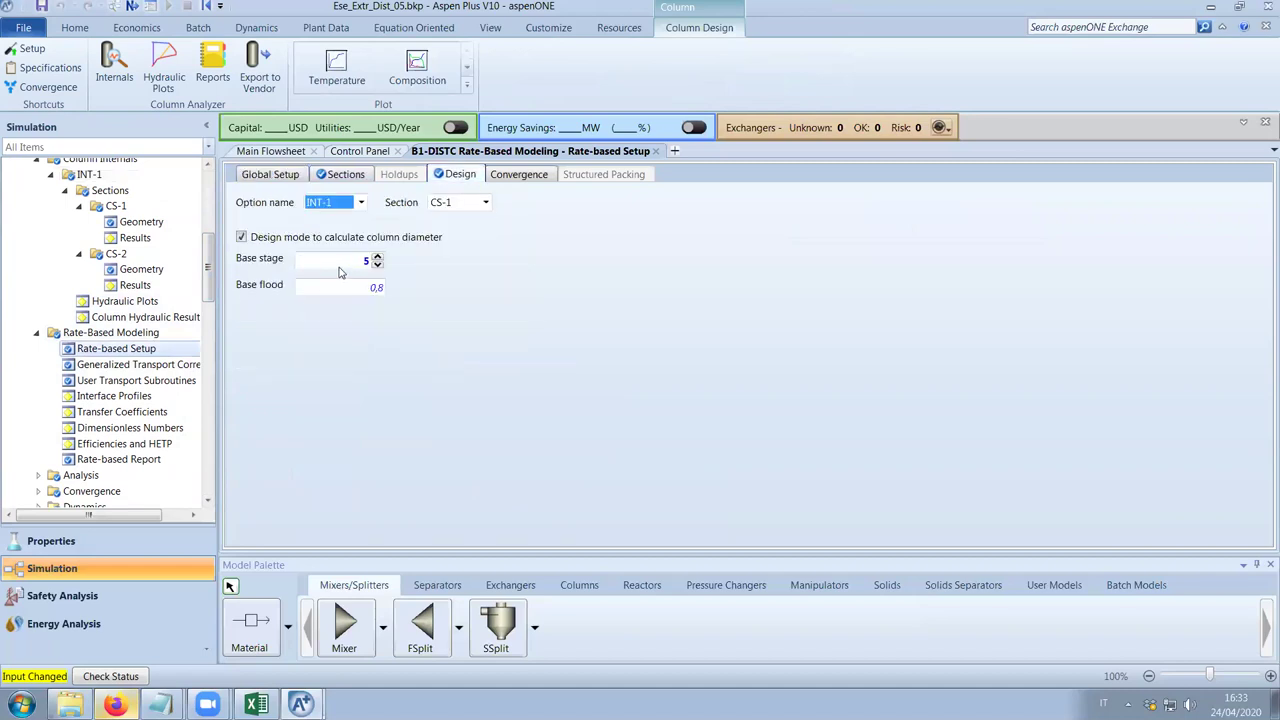
pyautogui.click(485, 202)
pyautogui.click(445, 231)
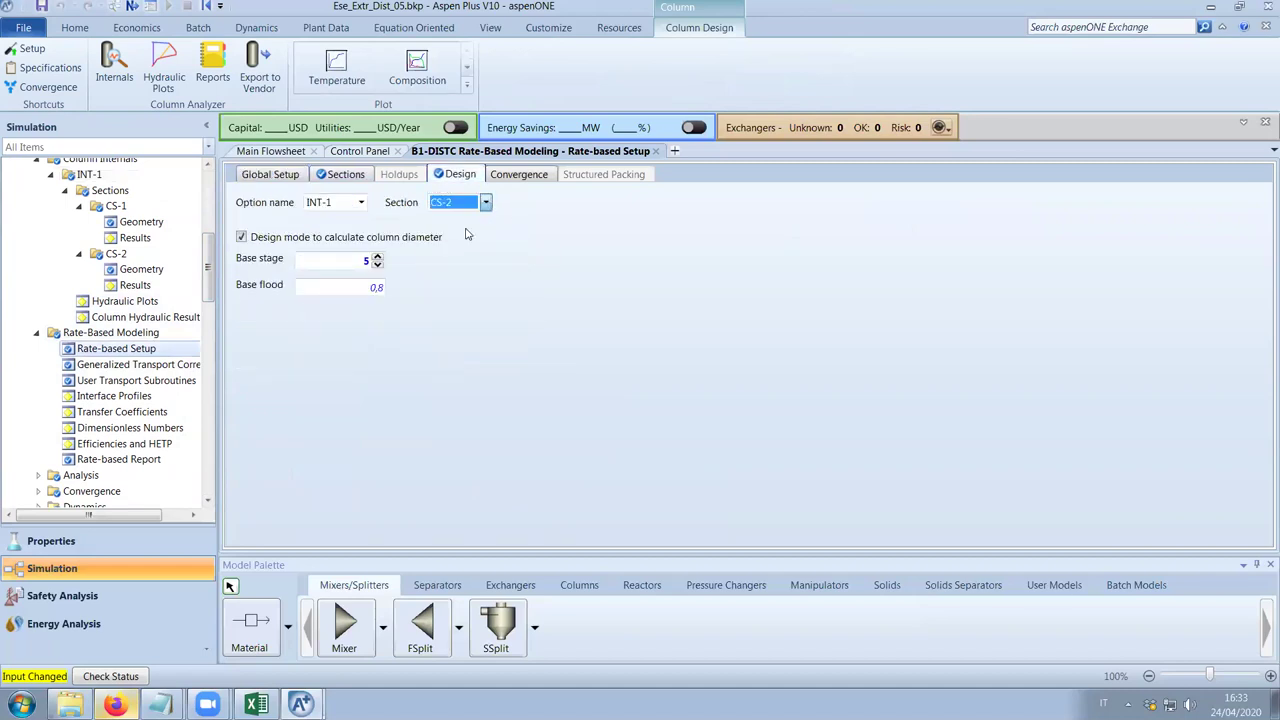
pyautogui.click(363, 262)
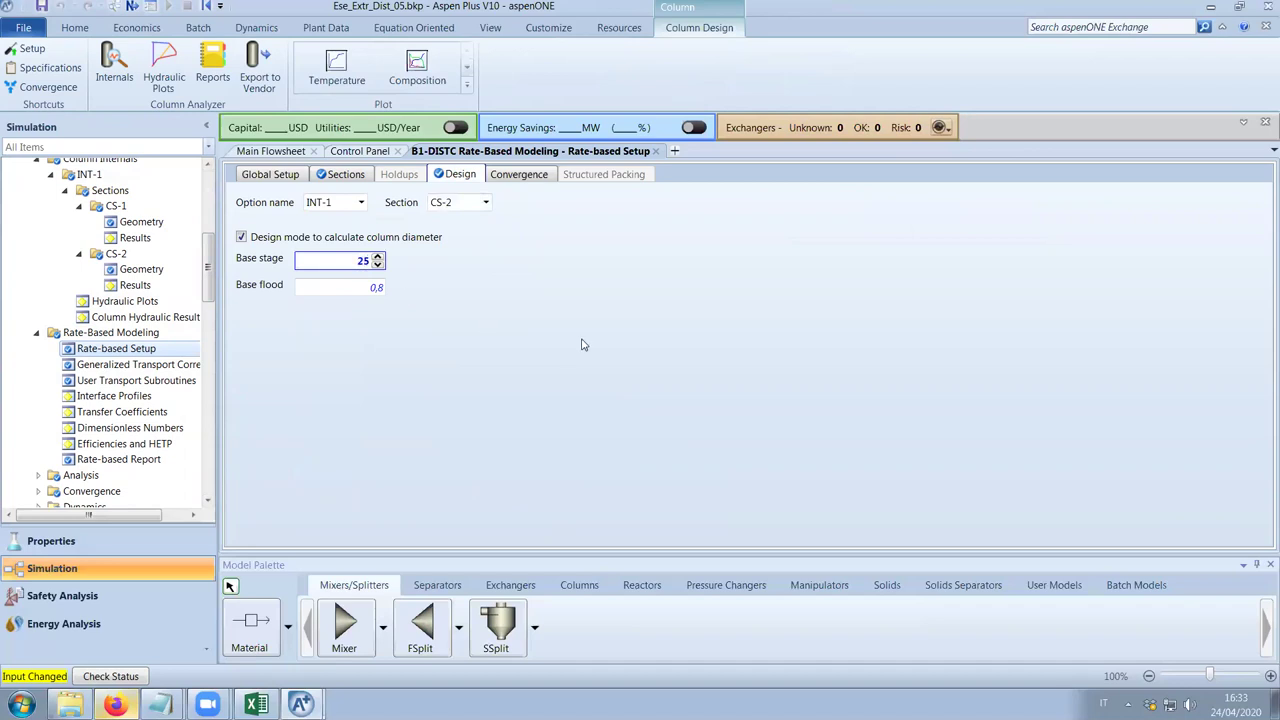
pyautogui.click(378, 256)
# Rerun the simulation and review the run messages for B1-DISTC's convergence and errors.
pyautogui.click(362, 151)
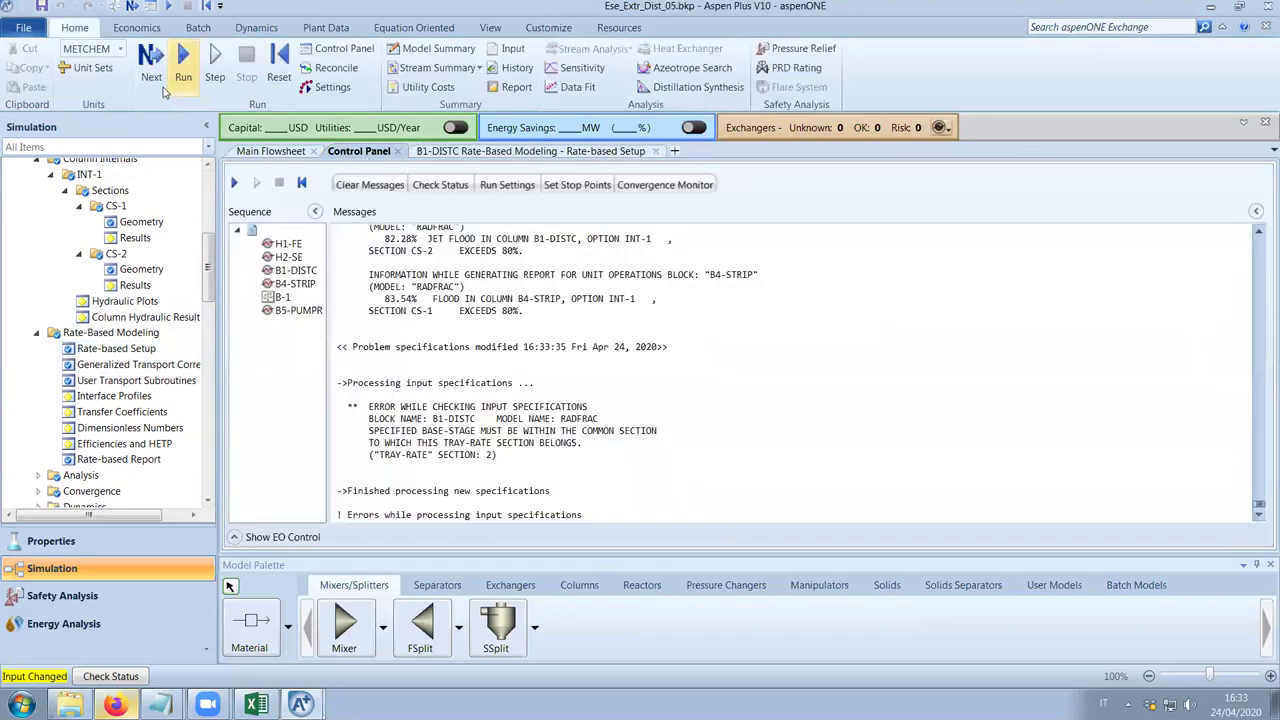
pyautogui.click(151, 60)
pyautogui.click(729, 388)
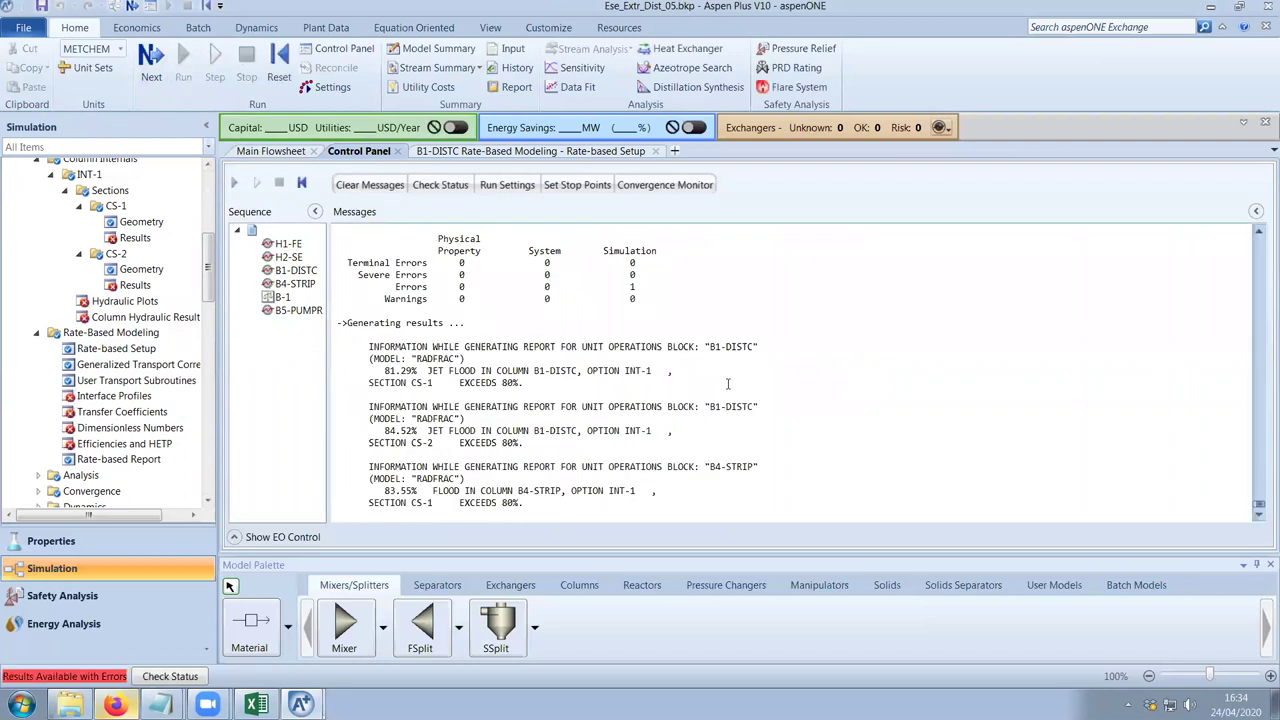
pyautogui.scroll(10, 728, 383)
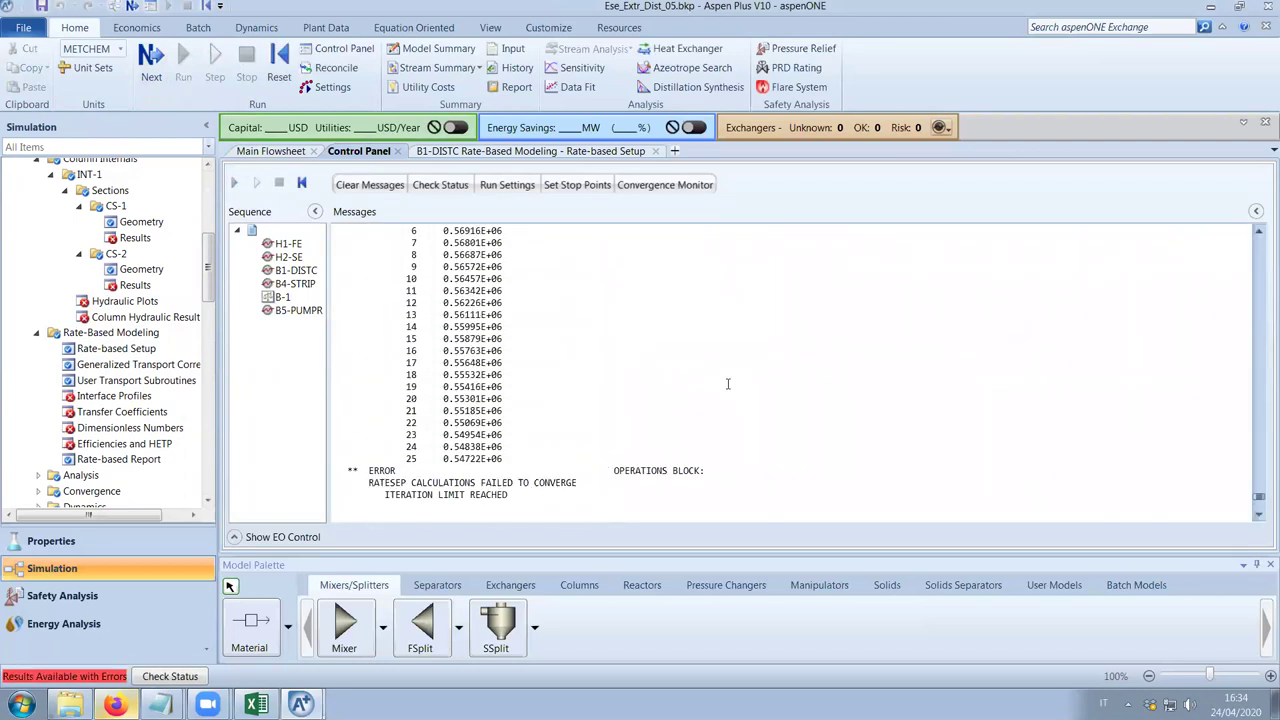
pyautogui.scroll(5, 728, 383)
pyautogui.scroll(-15, 728, 383)
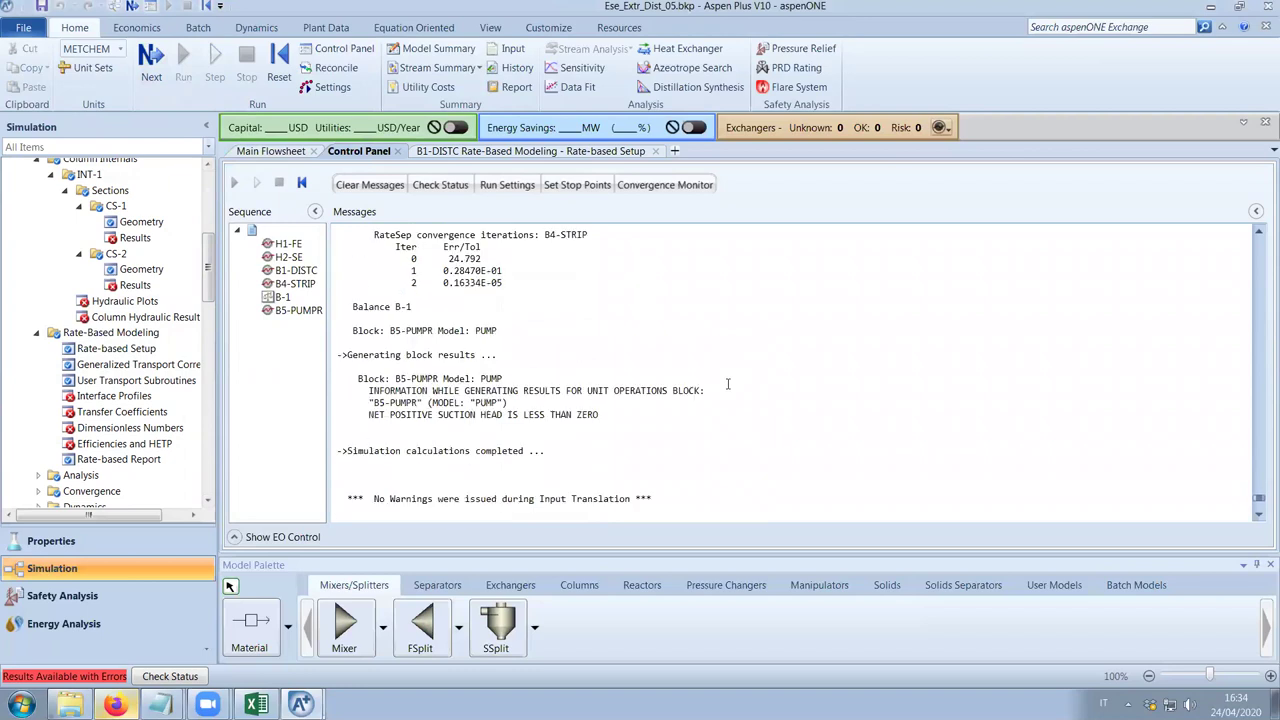
pyautogui.scroll(-7, 728, 383)
pyautogui.scroll(-2, 551, 323)
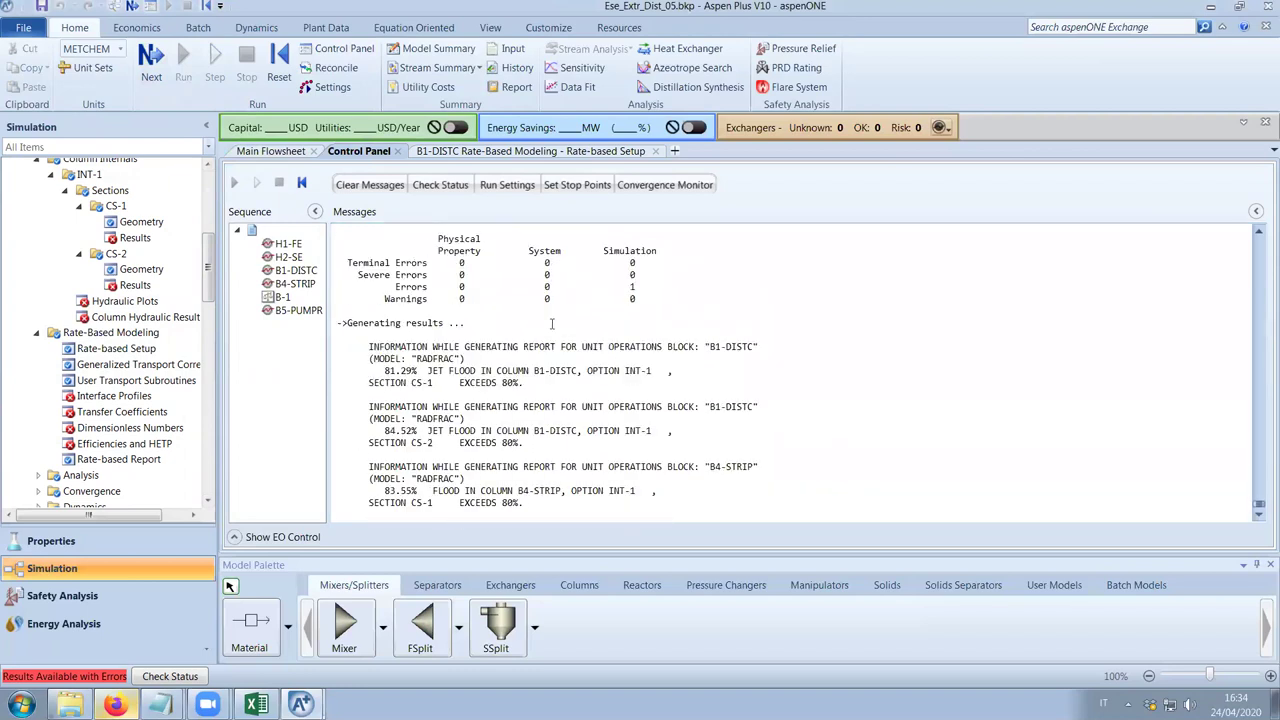
# Reinitialize all blocks and run the simulation again from scratch.
pyautogui.click(279, 62)
pyautogui.click(572, 396)
pyautogui.click(728, 372)
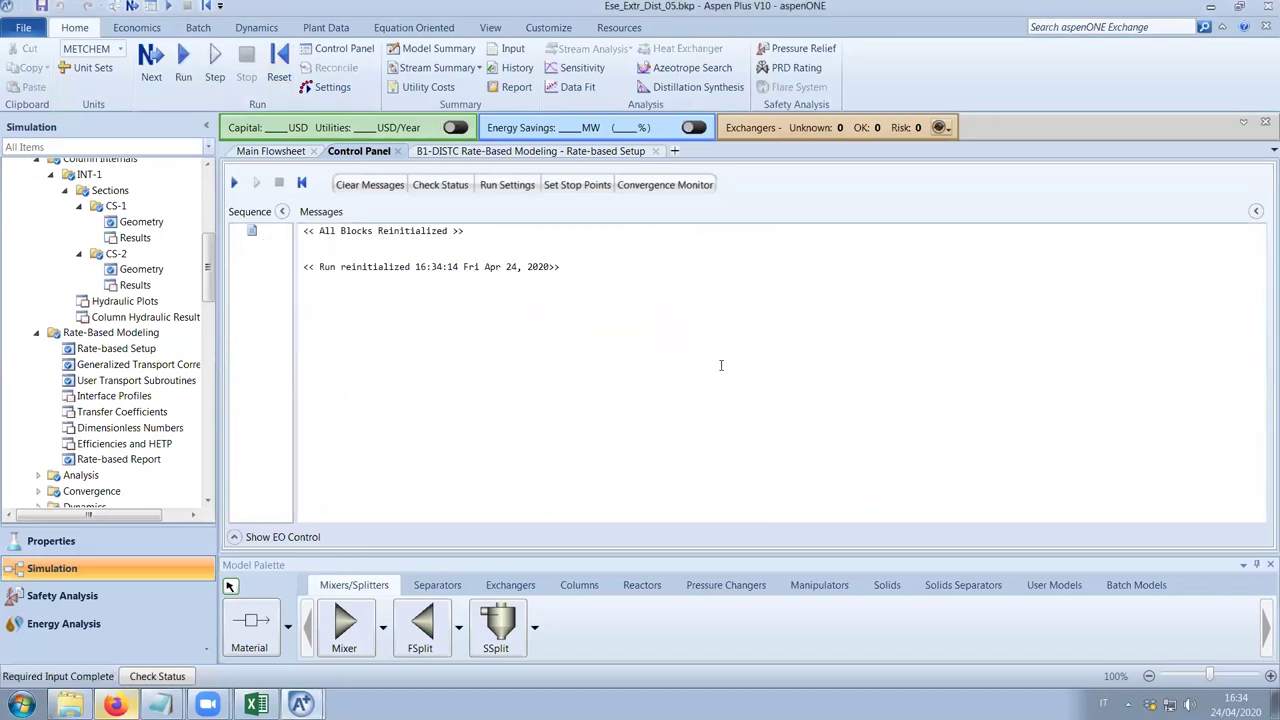
pyautogui.click(151, 62)
pyautogui.click(731, 393)
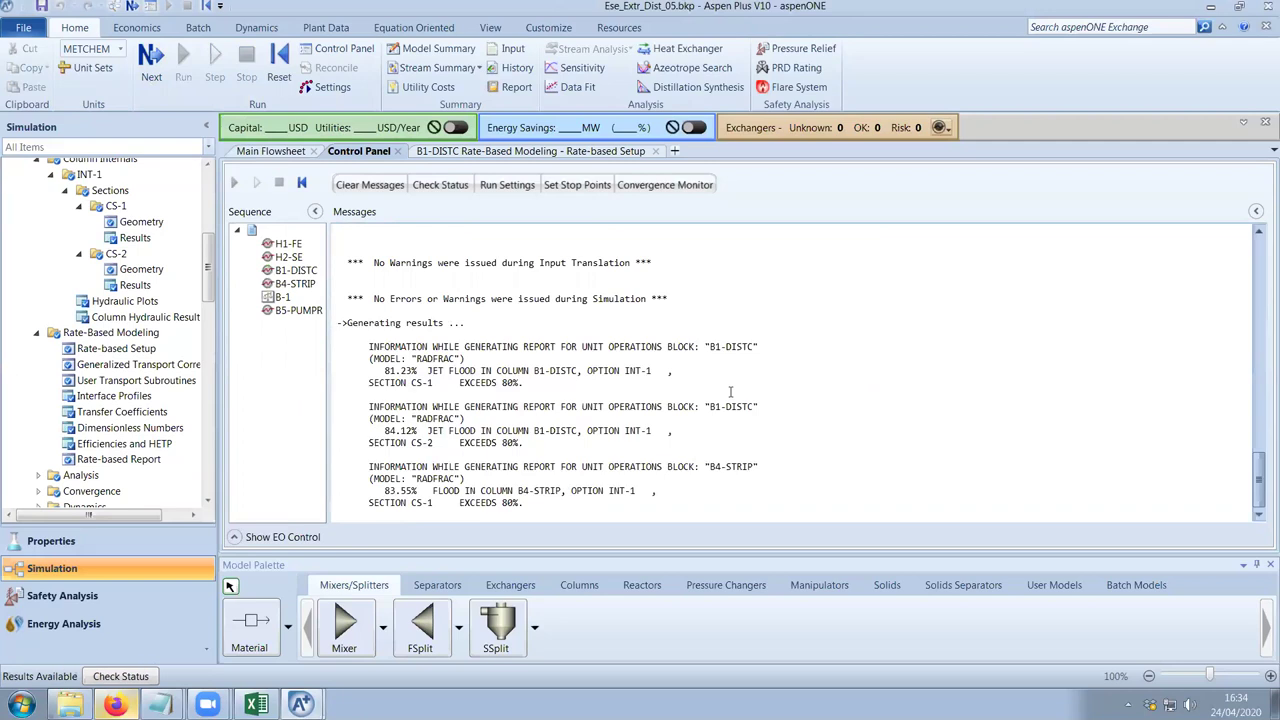
# Review the run messages and examine the component mass flows and mole fractions in B1-DISTC's stream results.
pyautogui.scroll(15, 730, 392)
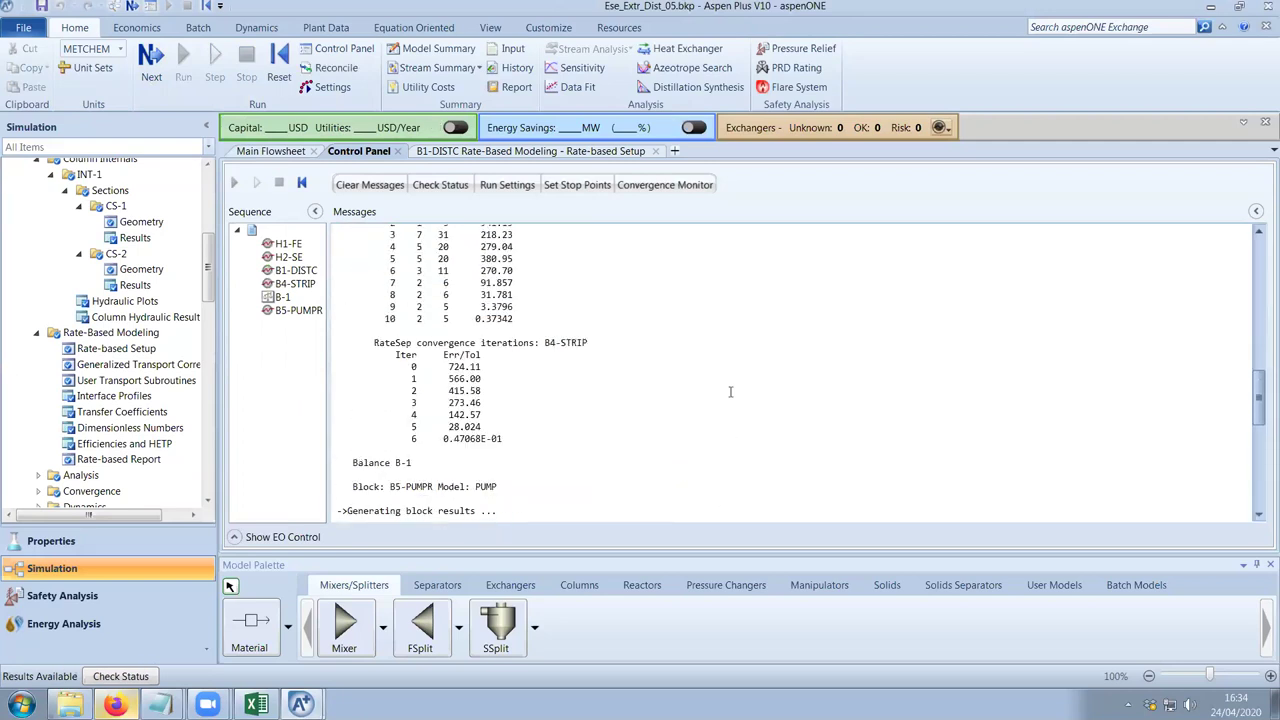
pyautogui.scroll(-15, 730, 392)
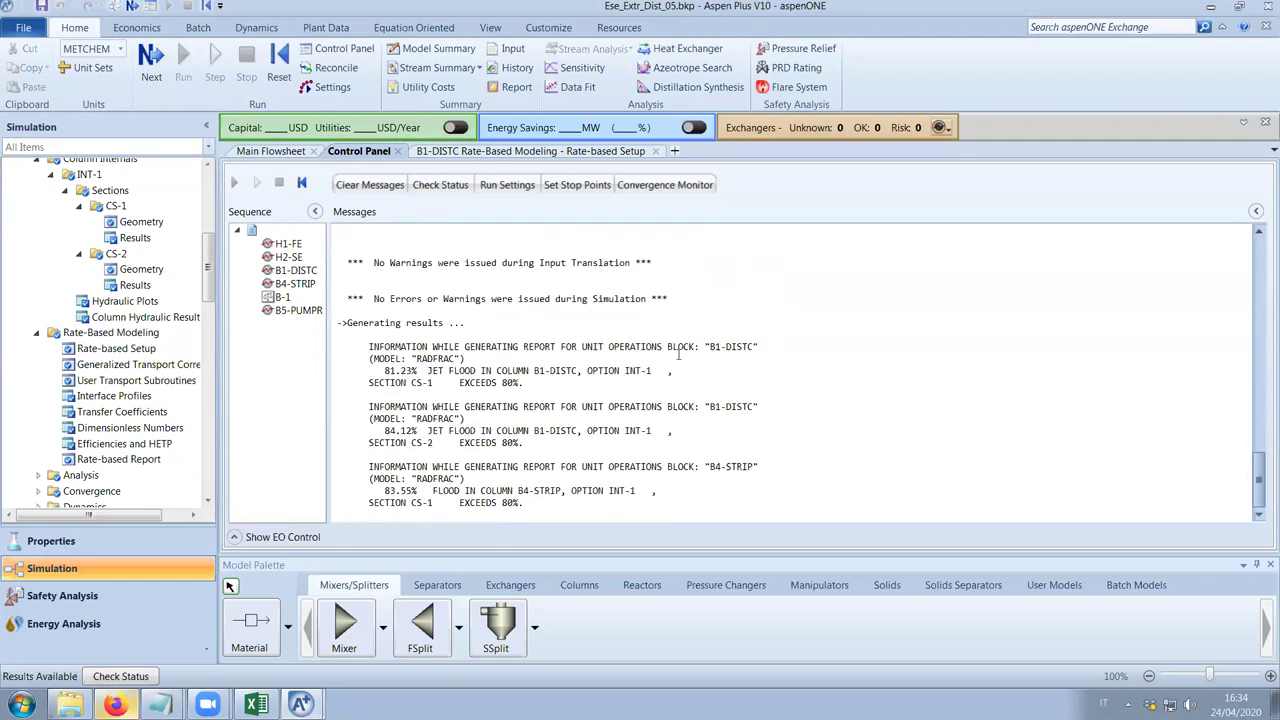
pyautogui.click(475, 153)
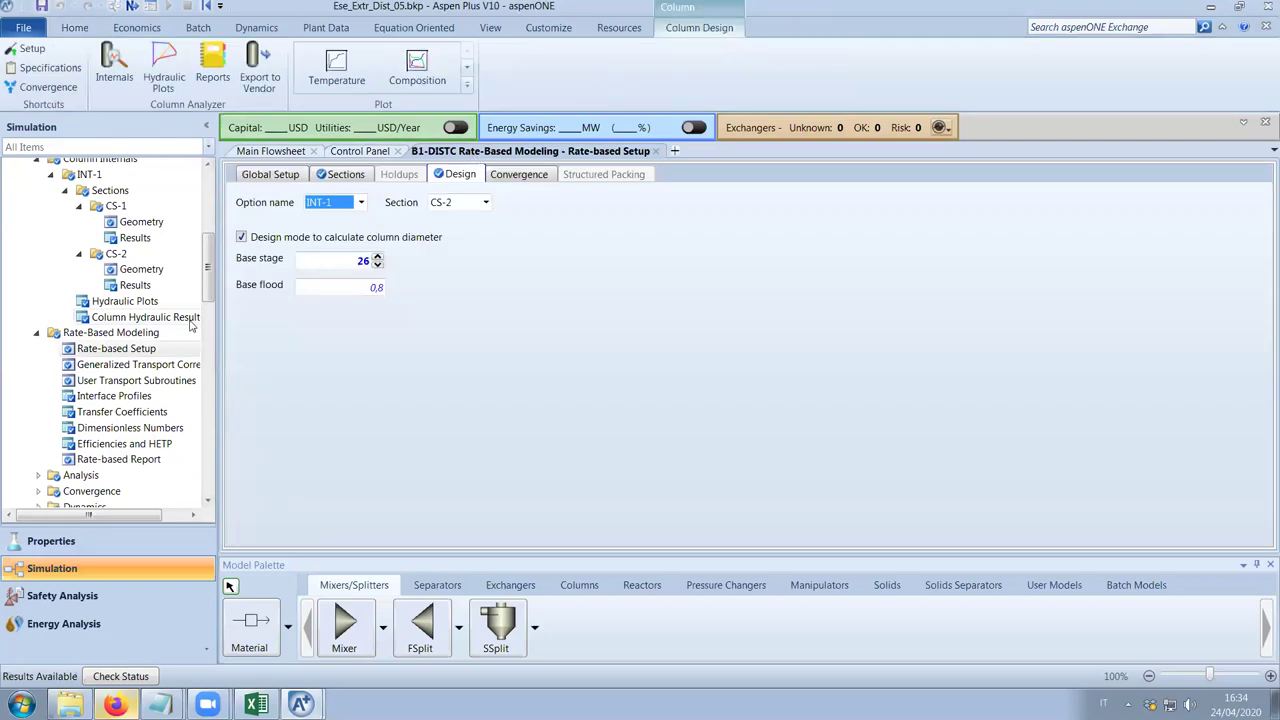
pyautogui.scroll(-1, 193, 336)
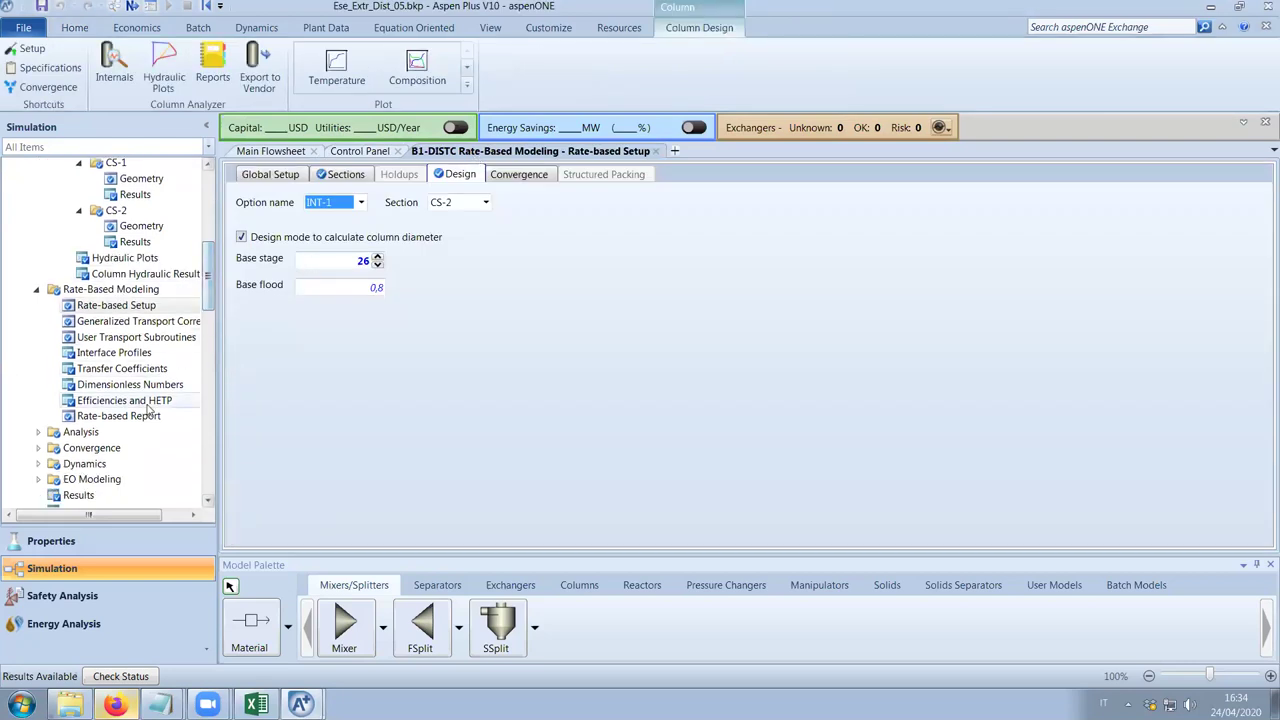
pyautogui.scroll(-4, 198, 345)
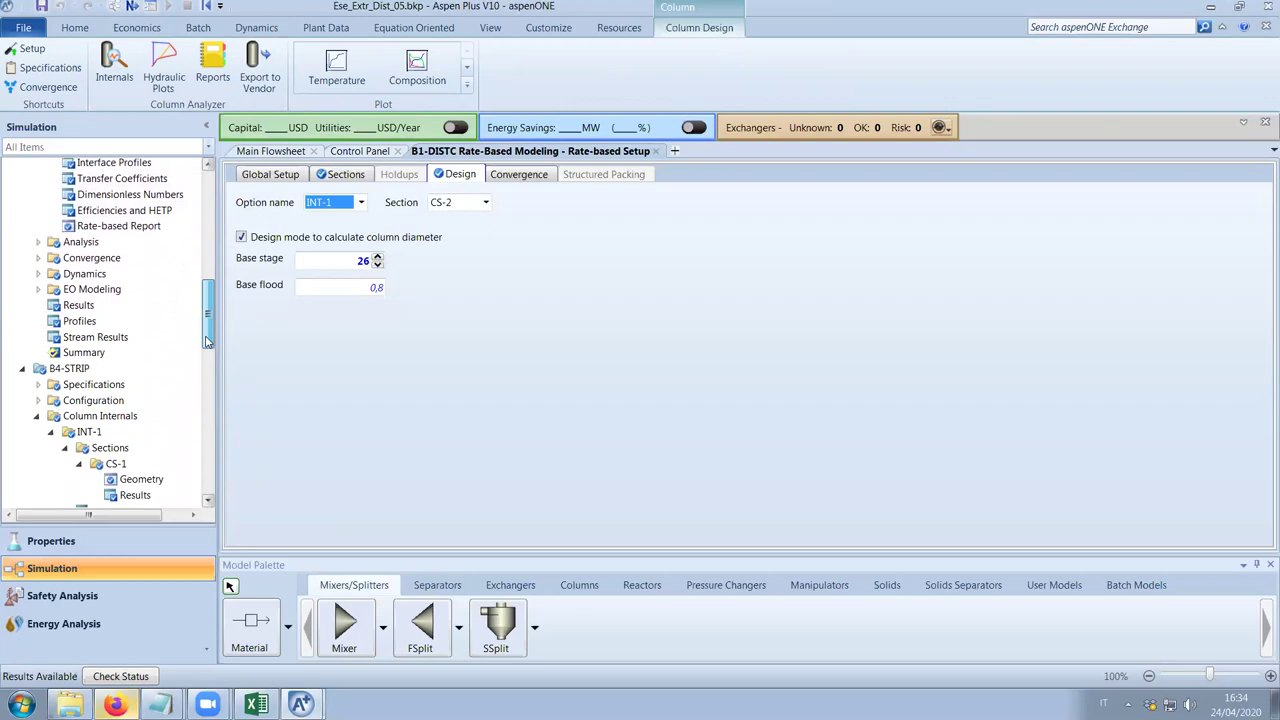
pyautogui.doubleClick(164, 345)
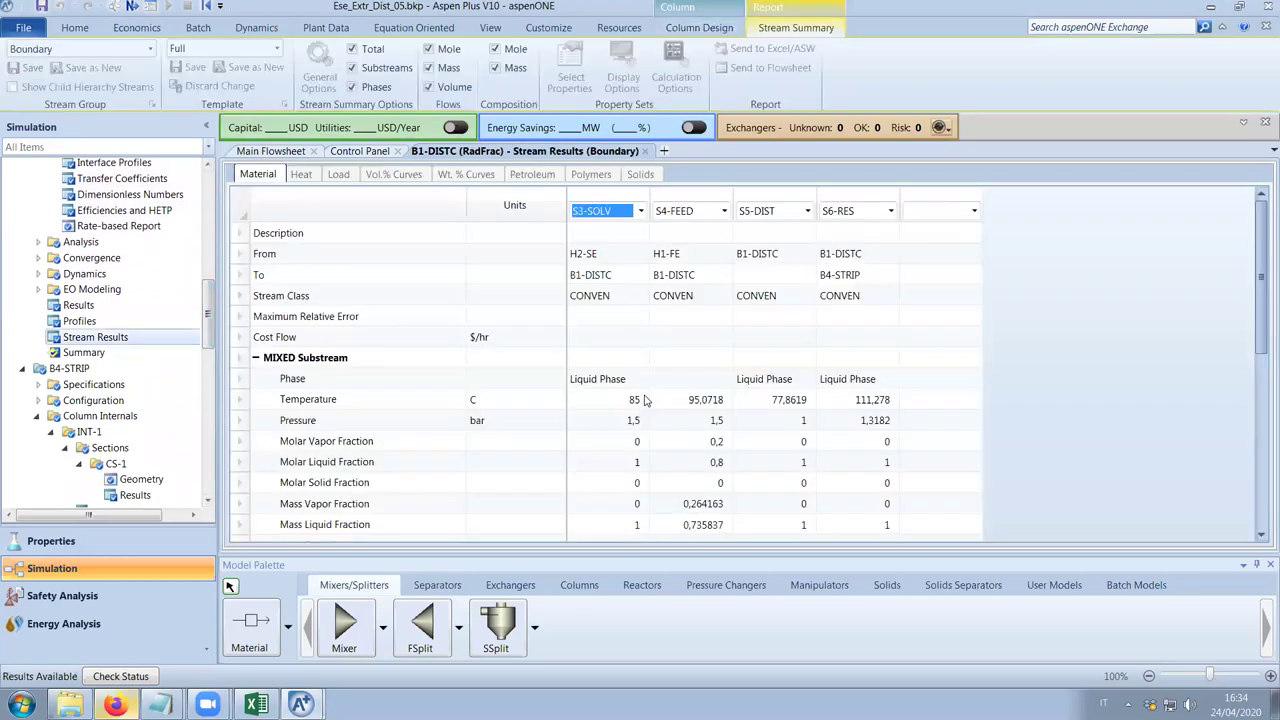
pyautogui.moveTo(1262, 279); pyautogui.dragTo(1249, 435)
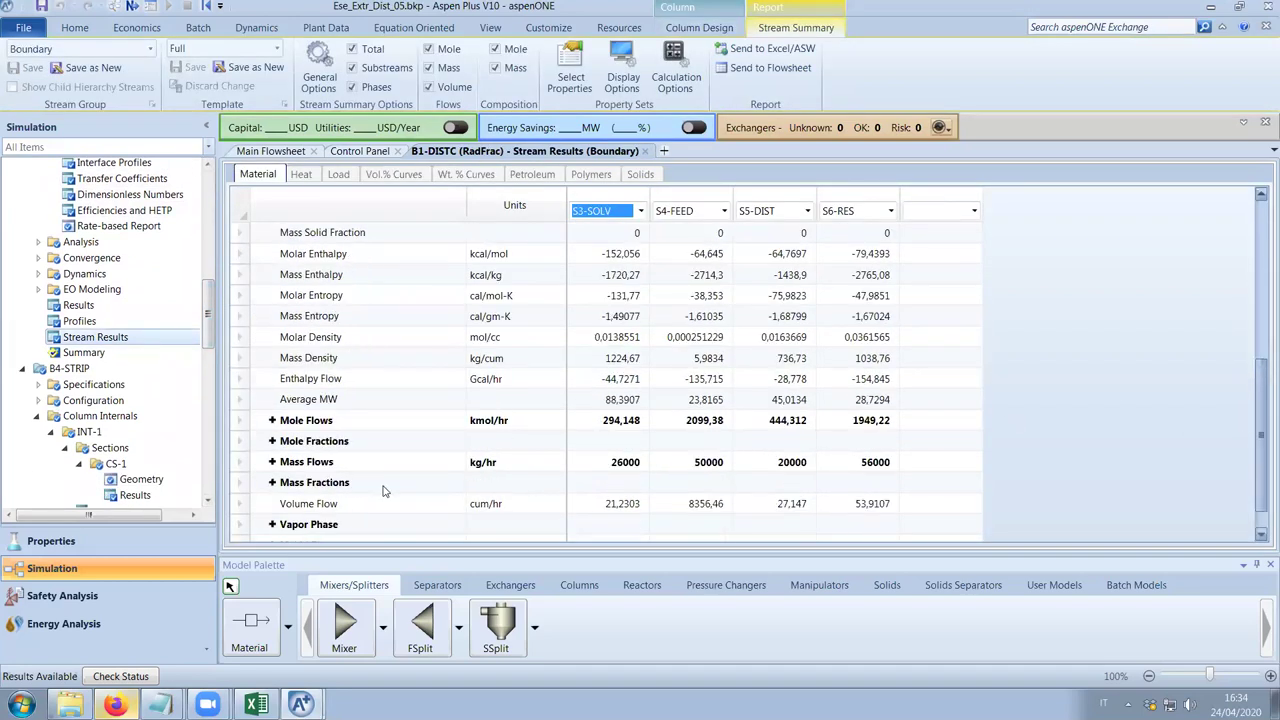
pyautogui.click(272, 462)
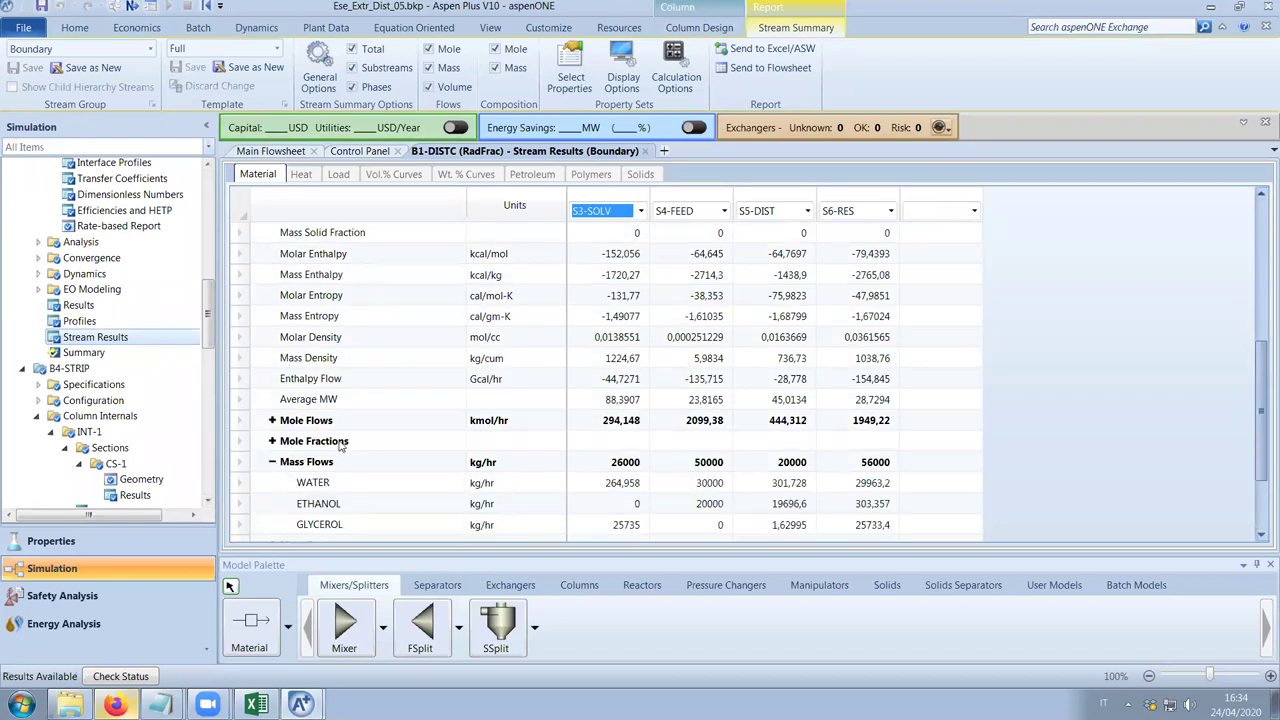
pyautogui.scroll(-1, 340, 446)
pyautogui.scroll(-1, 340, 446)
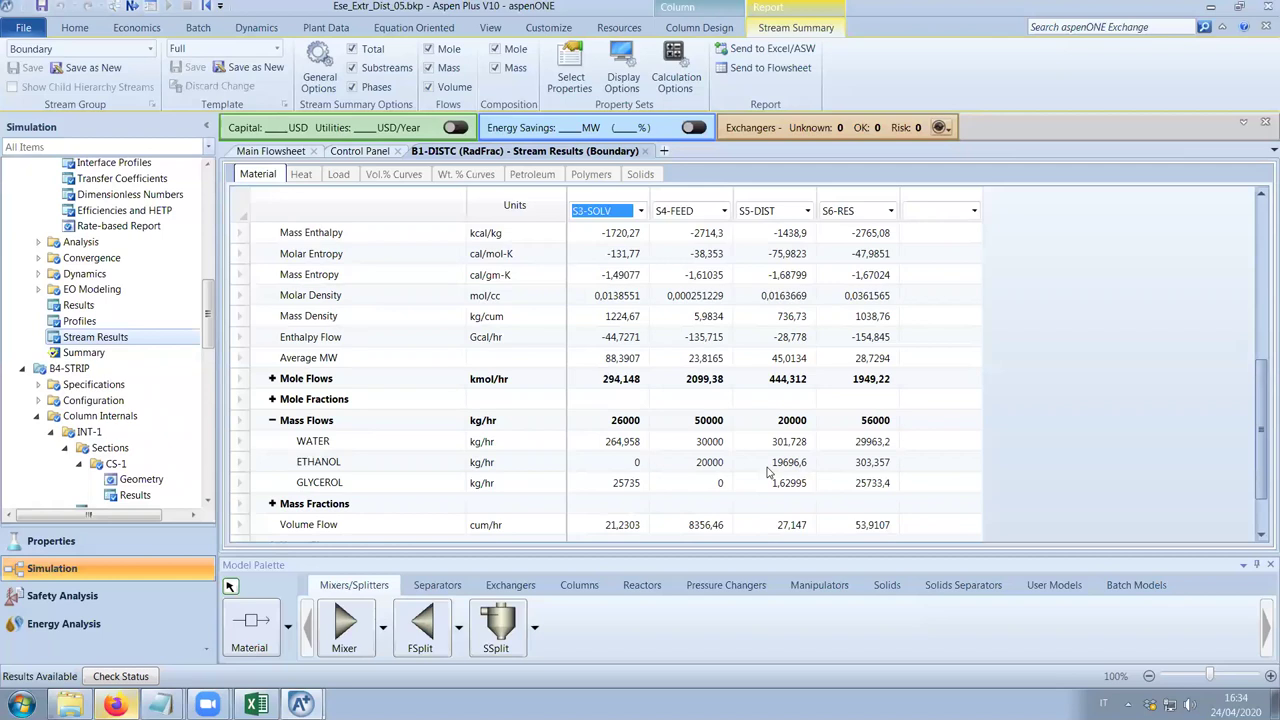
pyautogui.click(271, 399)
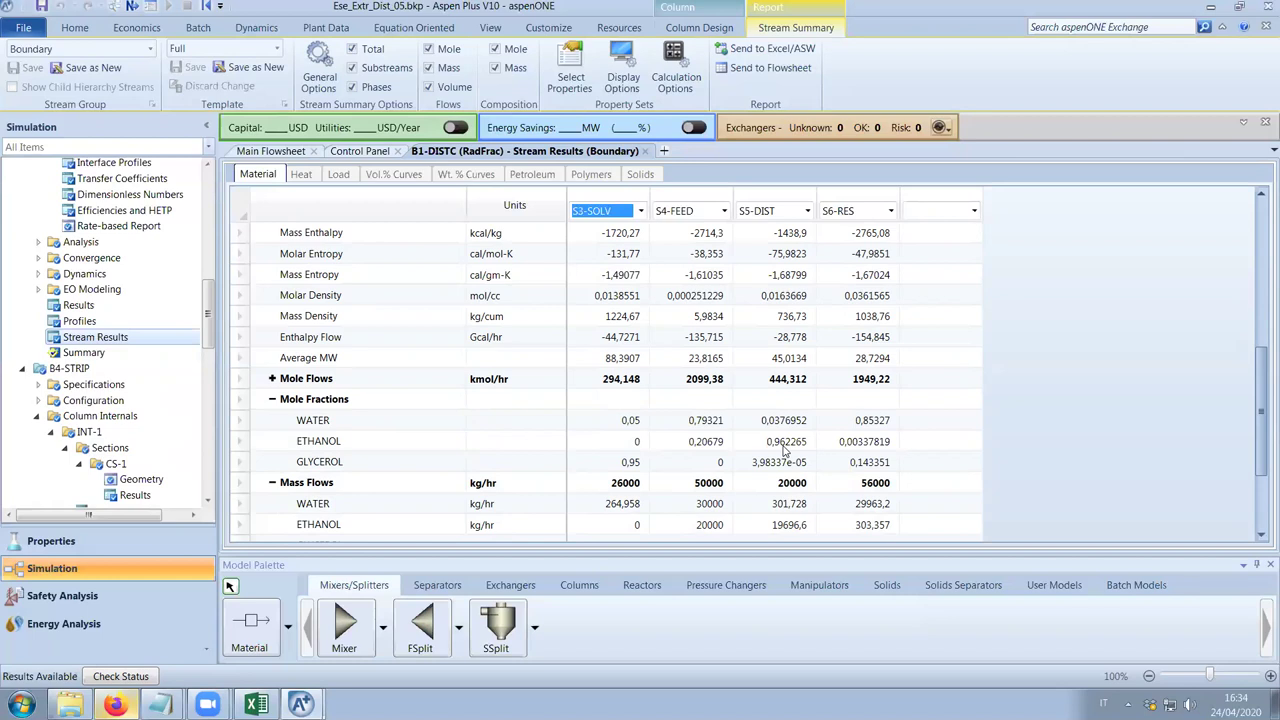
# Plot B1-DISTC's liquid mole-basis composition profiles for ETHANOL and GLYCEROL, examine them, and close the plot.
pyautogui.click(160, 321)
pyautogui.click(466, 70)
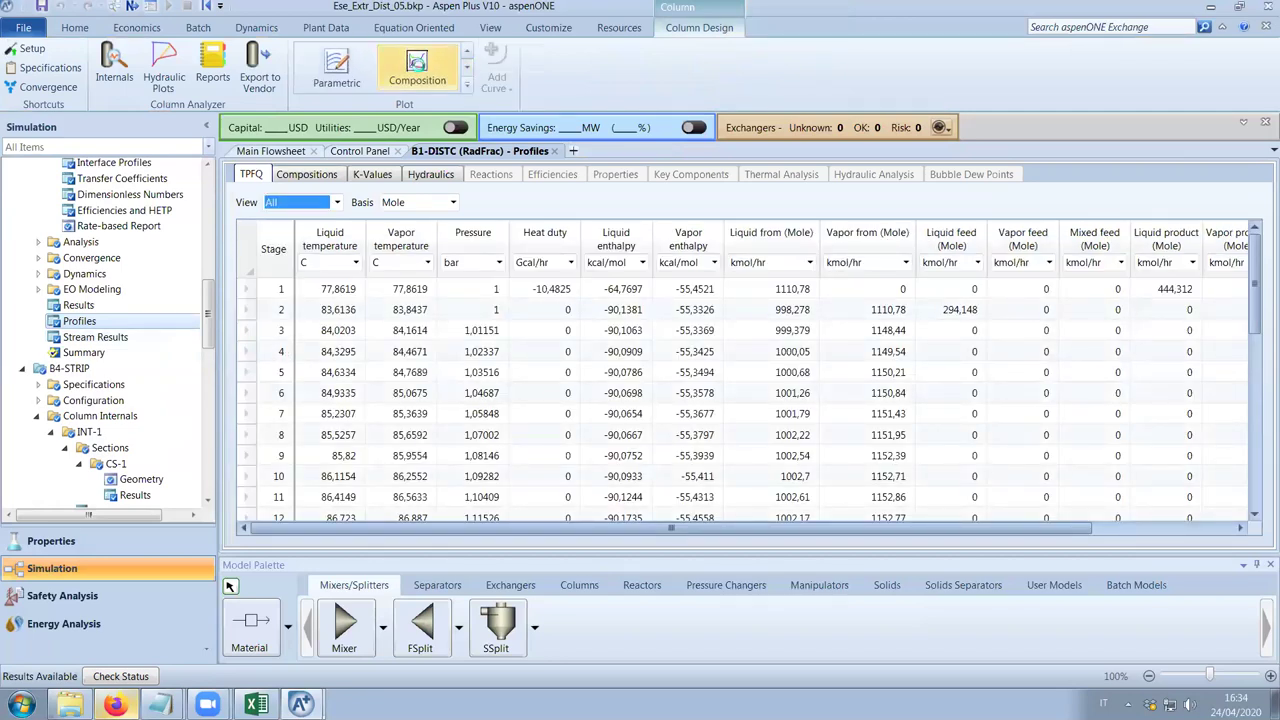
pyautogui.click(417, 68)
pyautogui.click(77, 249)
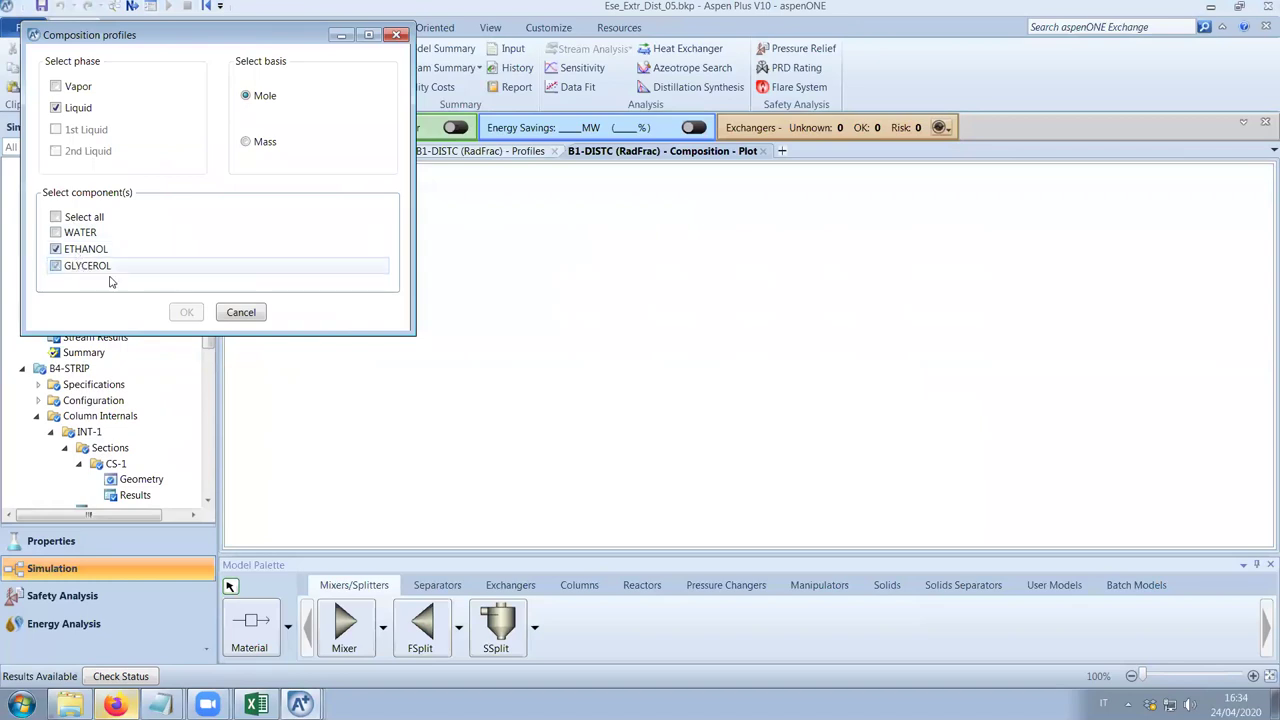
pyautogui.click(178, 314)
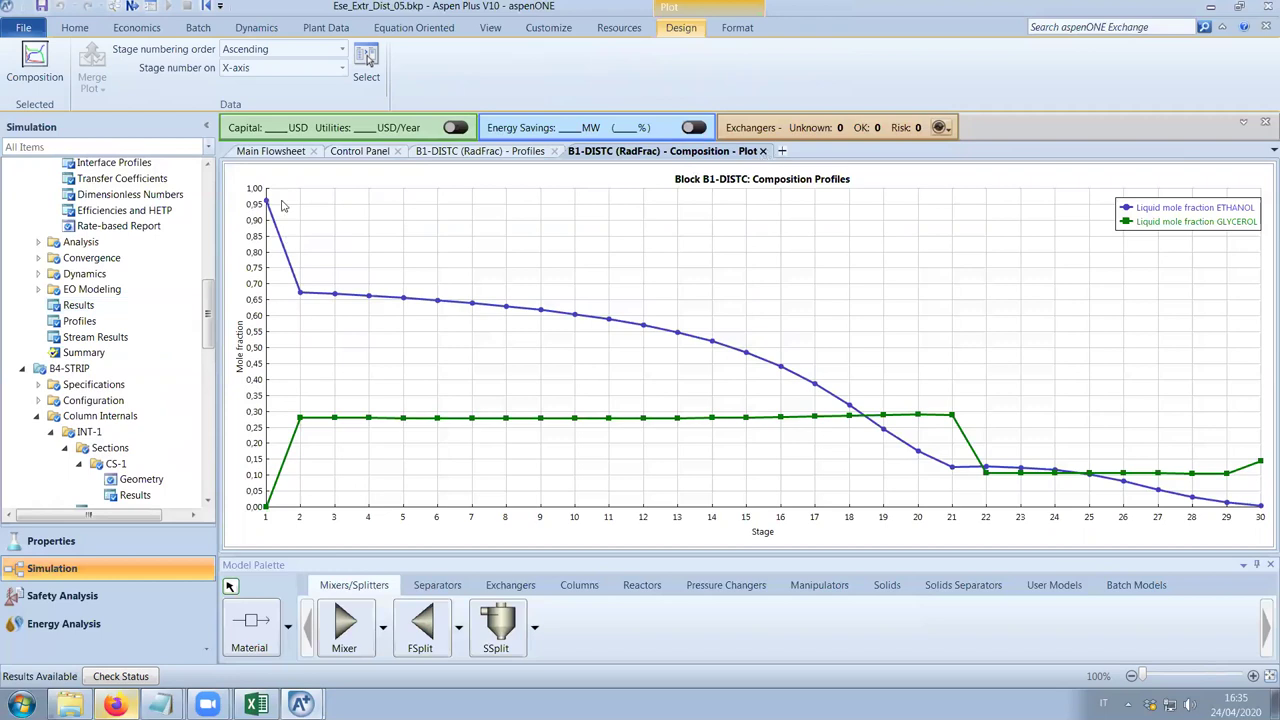
pyautogui.click(763, 151)
# Examine B1-DISTC's INT-1 hydraulic plots for stages 14, 21 and 29, including the warning on stage 21.
pyautogui.scroll(3, 213, 296)
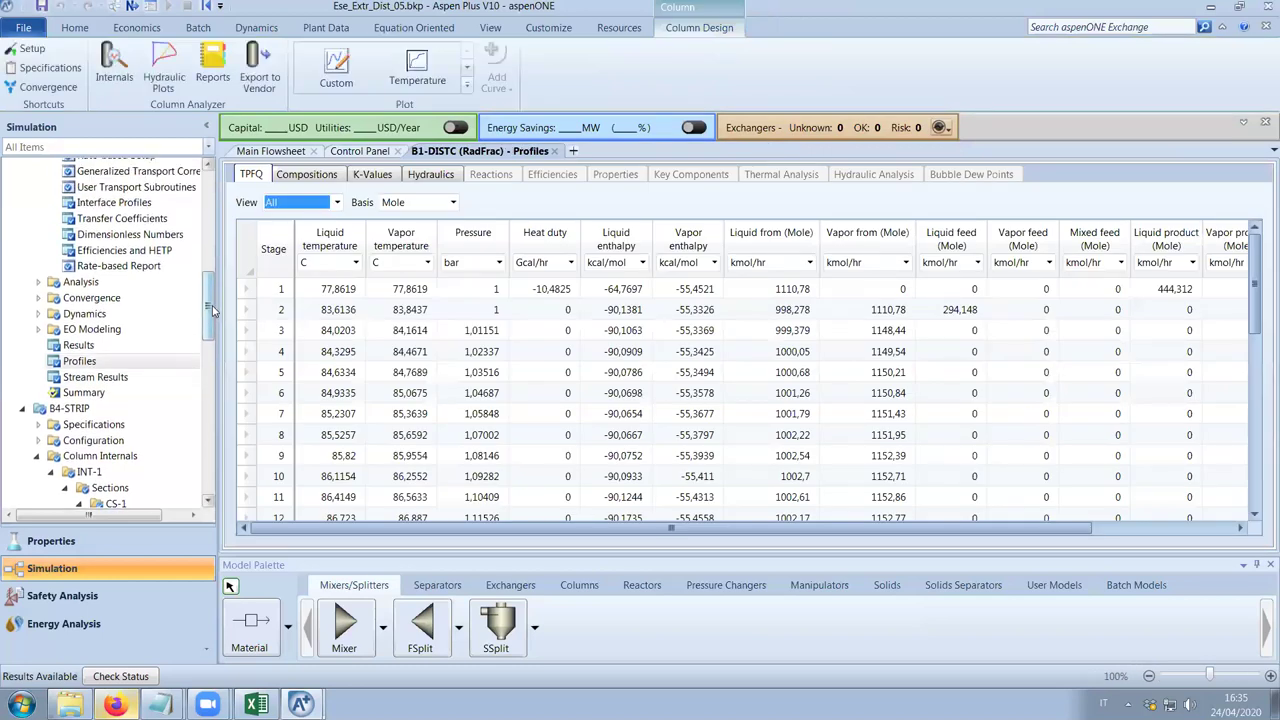
pyautogui.scroll(2, 213, 296)
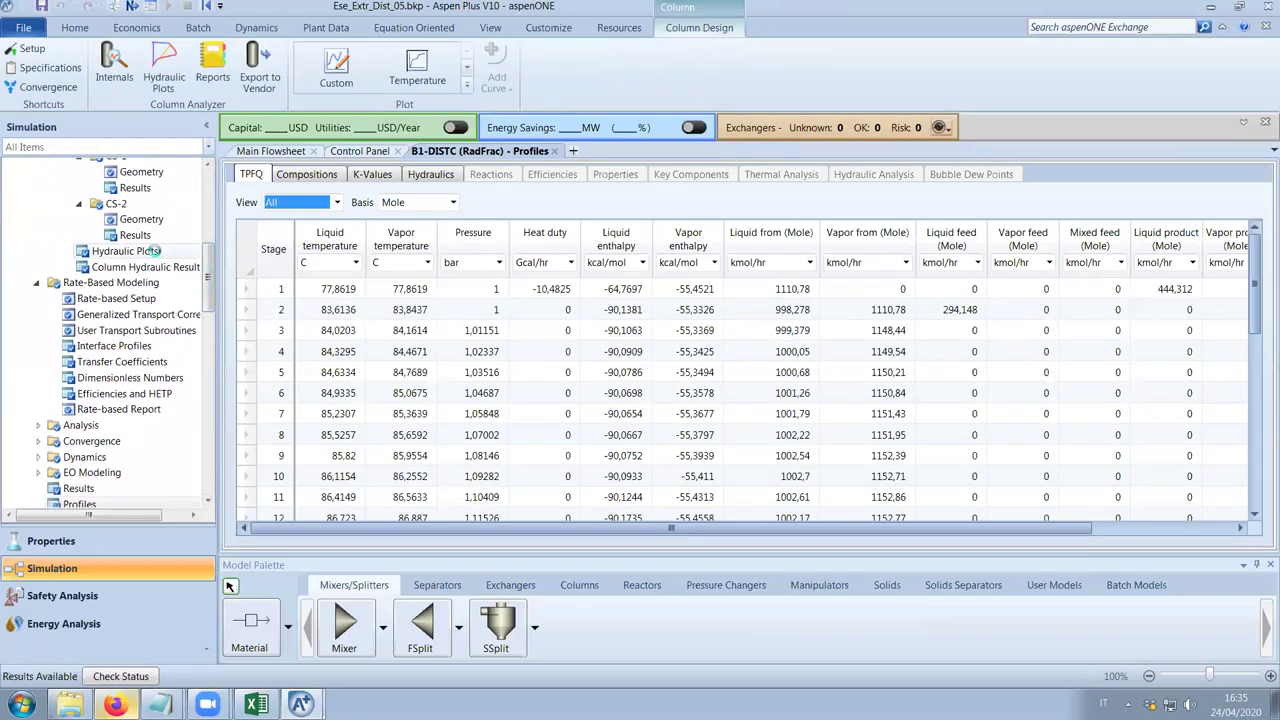
pyautogui.moveTo(711, 537); pyautogui.dragTo(941, 538)
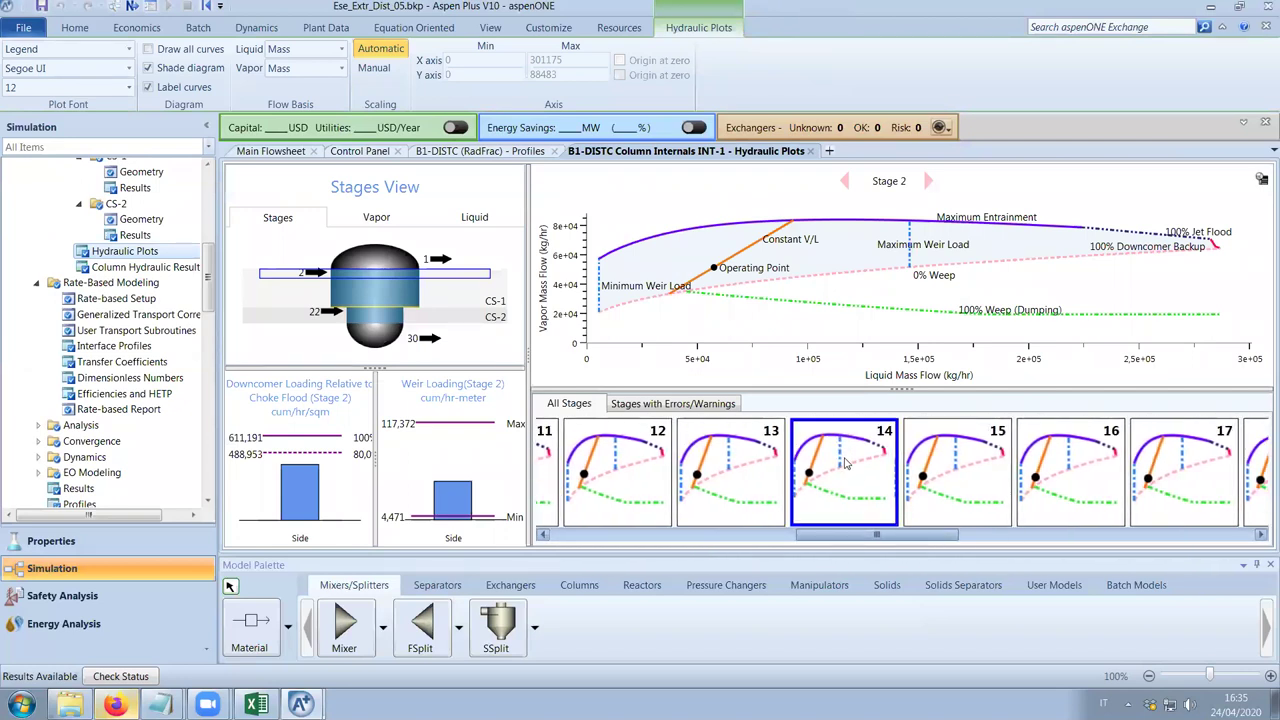
pyautogui.click(875, 505)
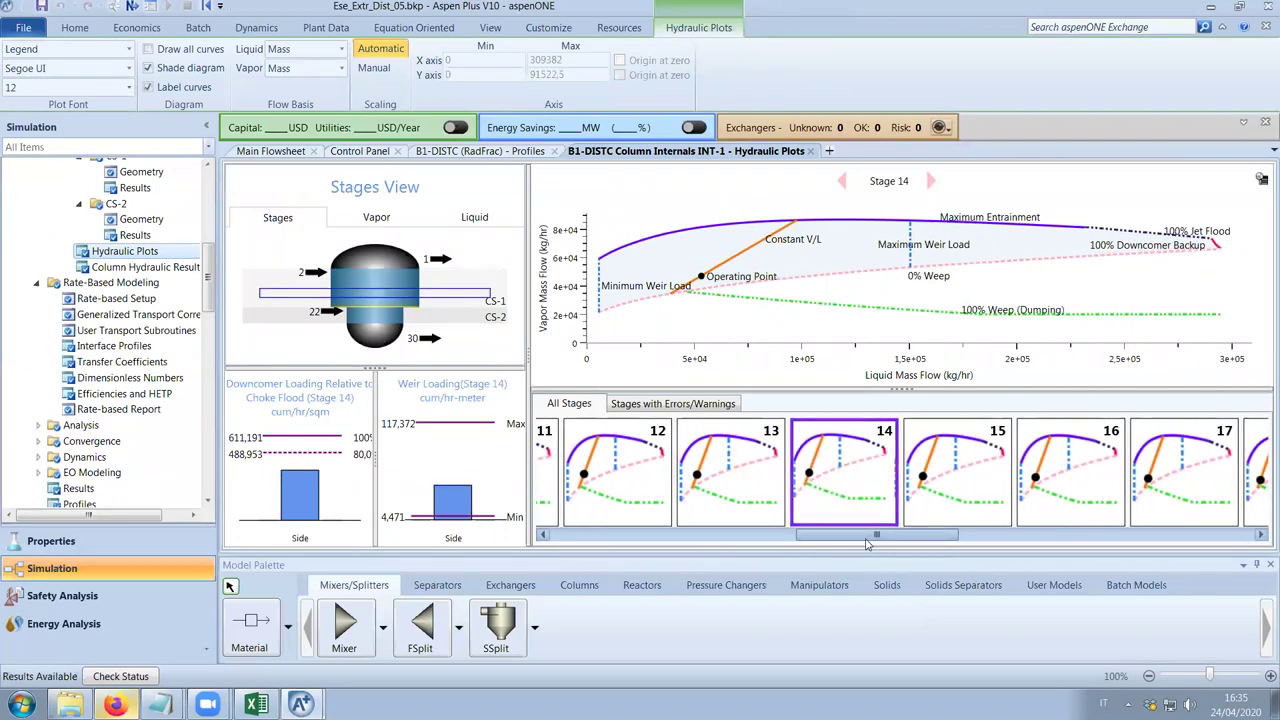
pyautogui.scroll(-8, 845, 505)
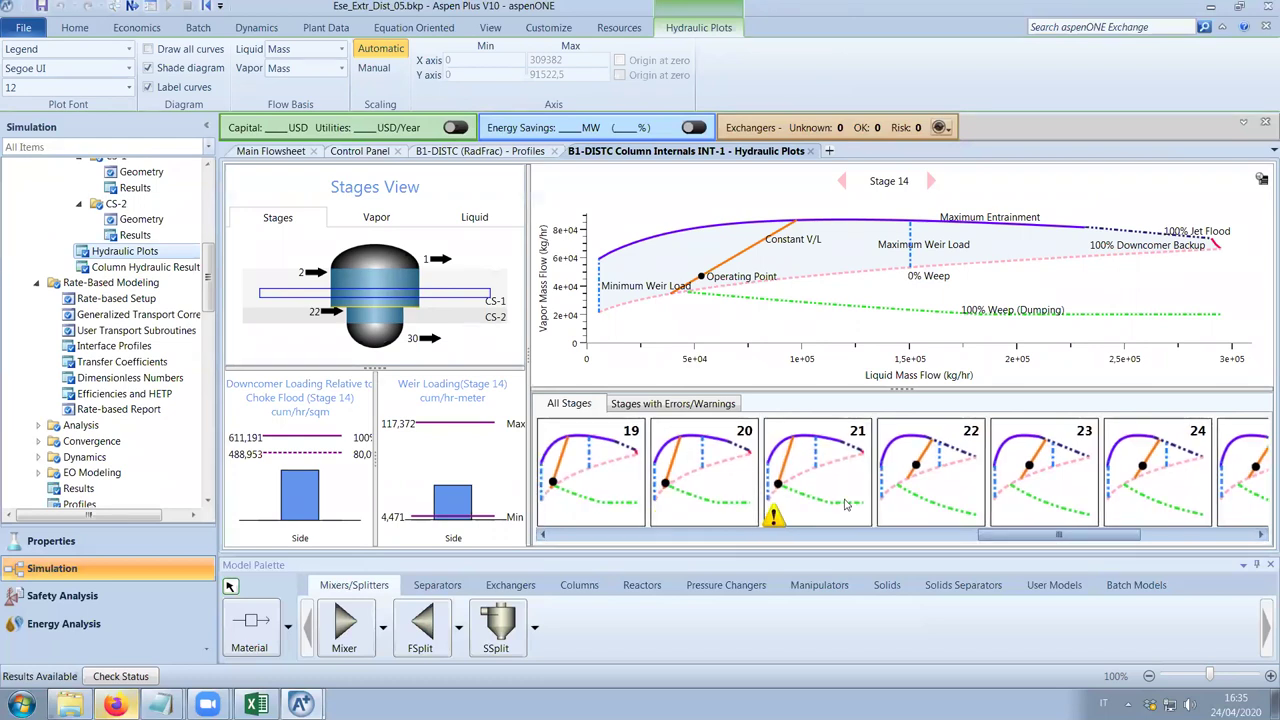
pyautogui.click(846, 506)
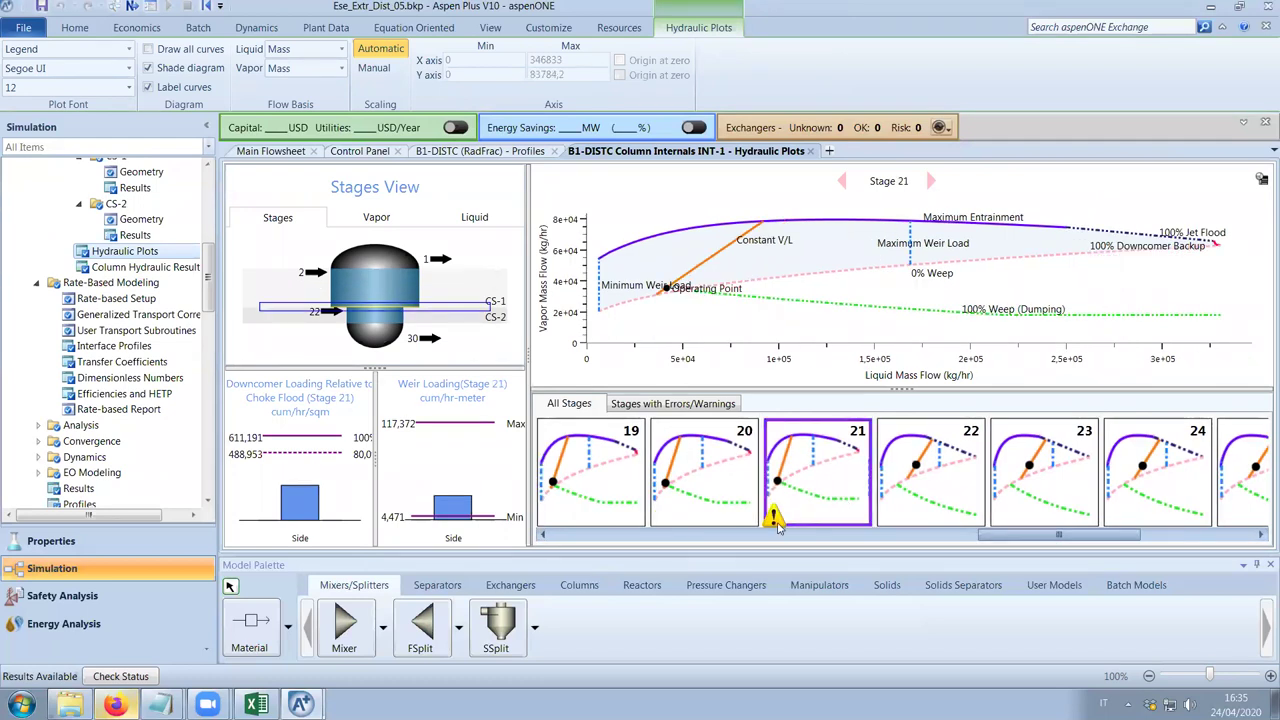
pyautogui.click(777, 526)
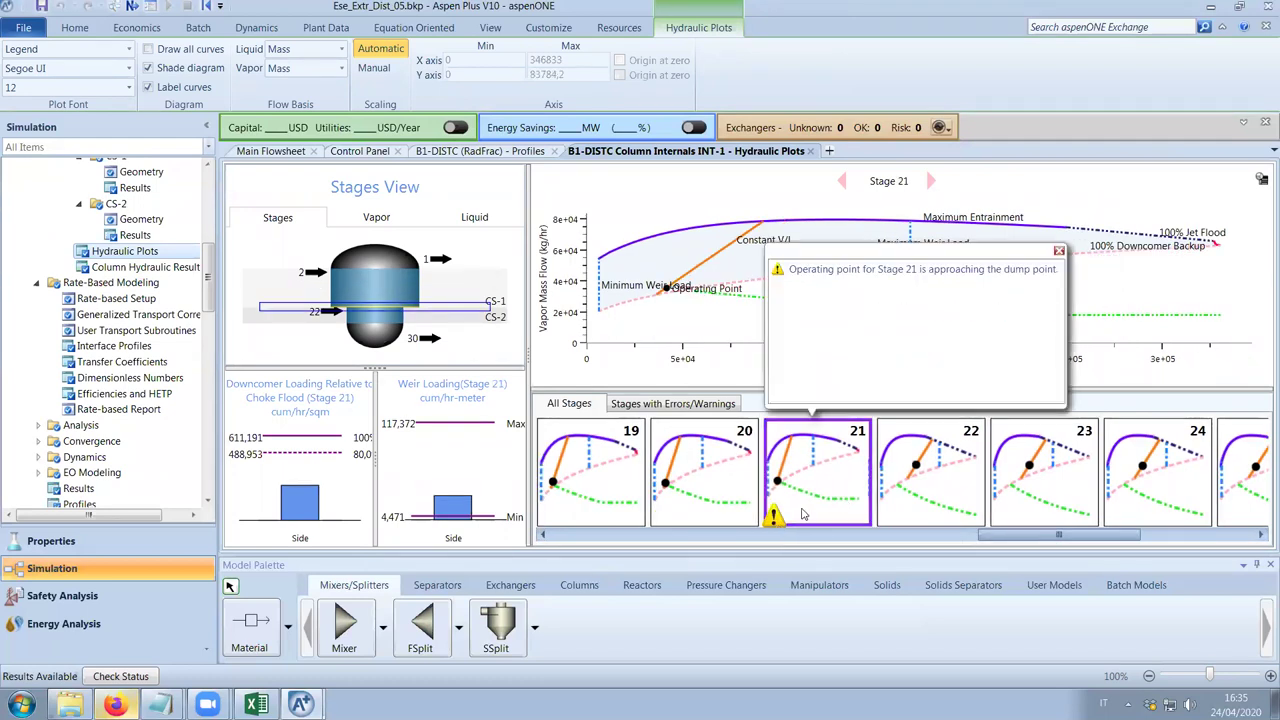
pyautogui.click(1061, 253)
pyautogui.click(1248, 538)
pyautogui.moveTo(1248, 538)
pyautogui.mouseDown()
pyautogui.moveTo(570, 537)
pyautogui.moveTo(1248, 545)
pyautogui.mouseUp()
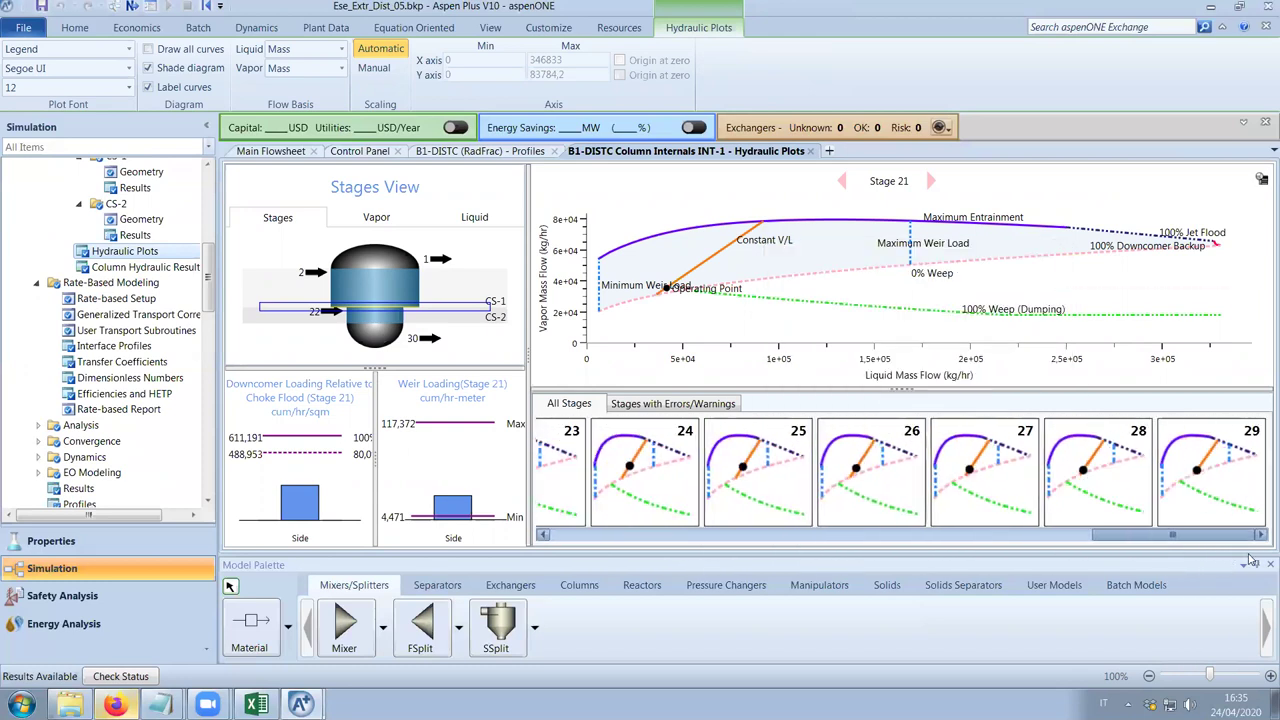
pyautogui.click(1204, 507)
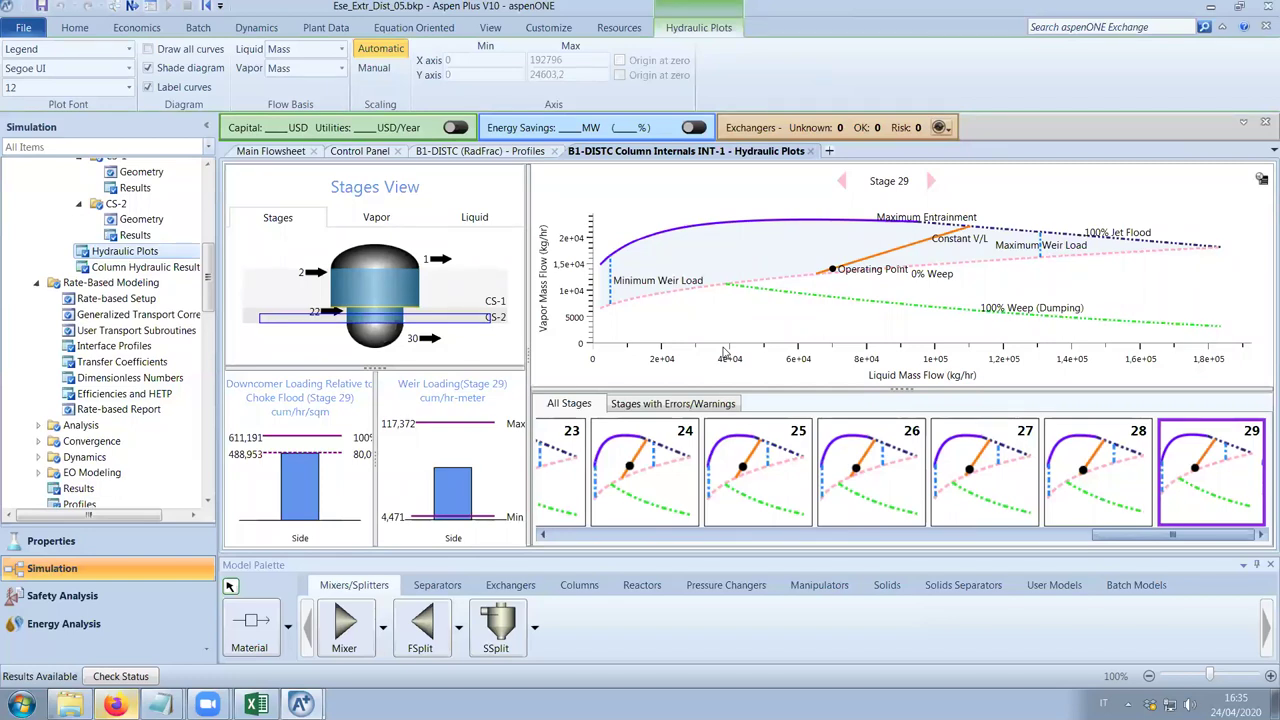
pyautogui.click(272, 151)
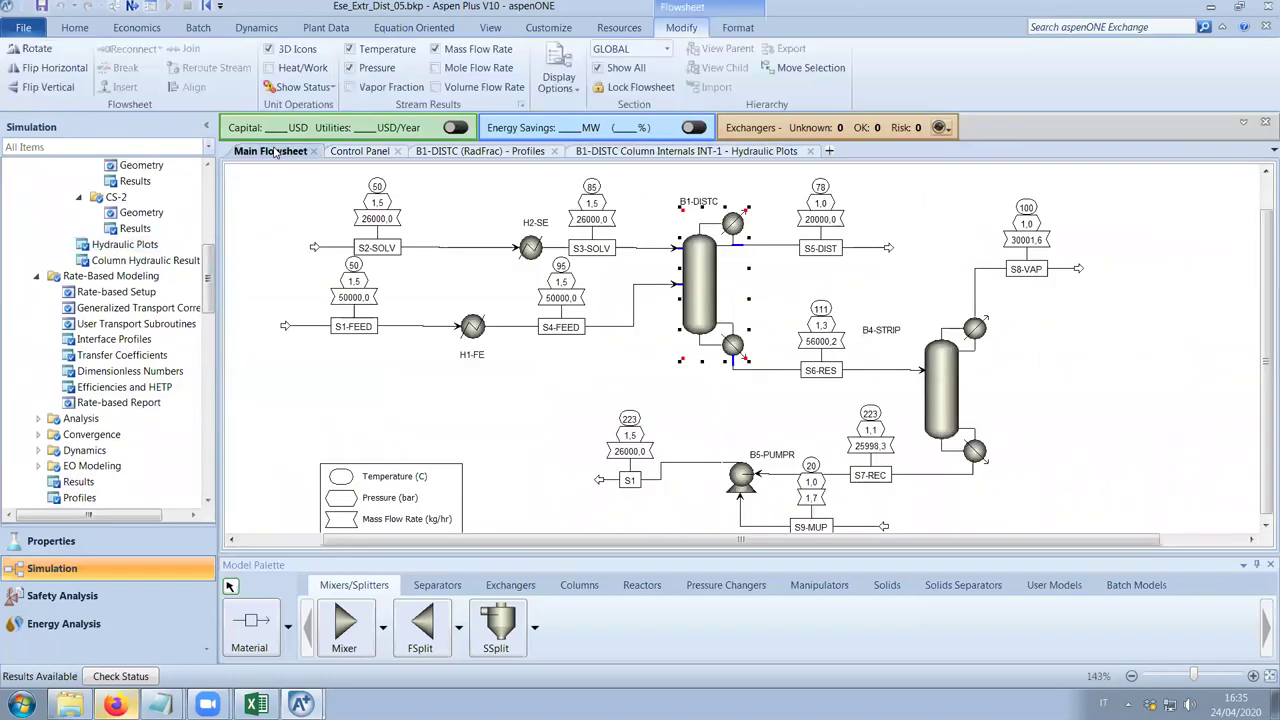
pyautogui.click(489, 418)
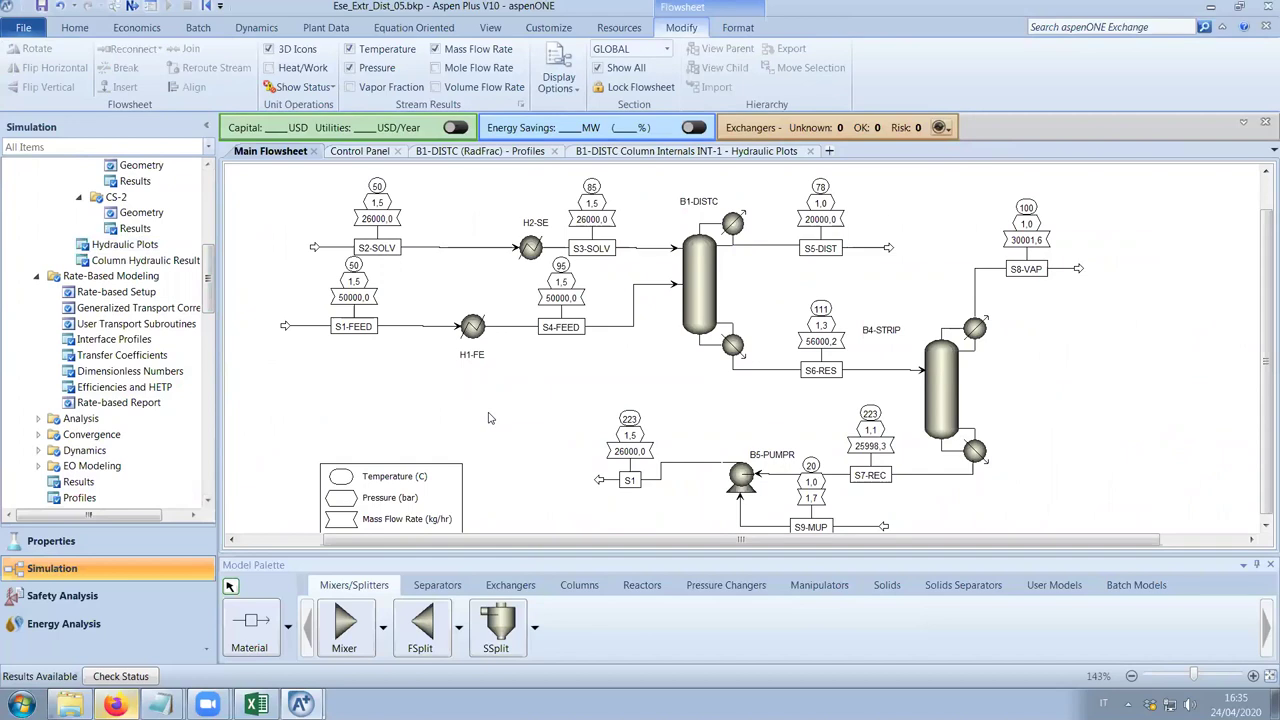
pyautogui.click(358, 132)
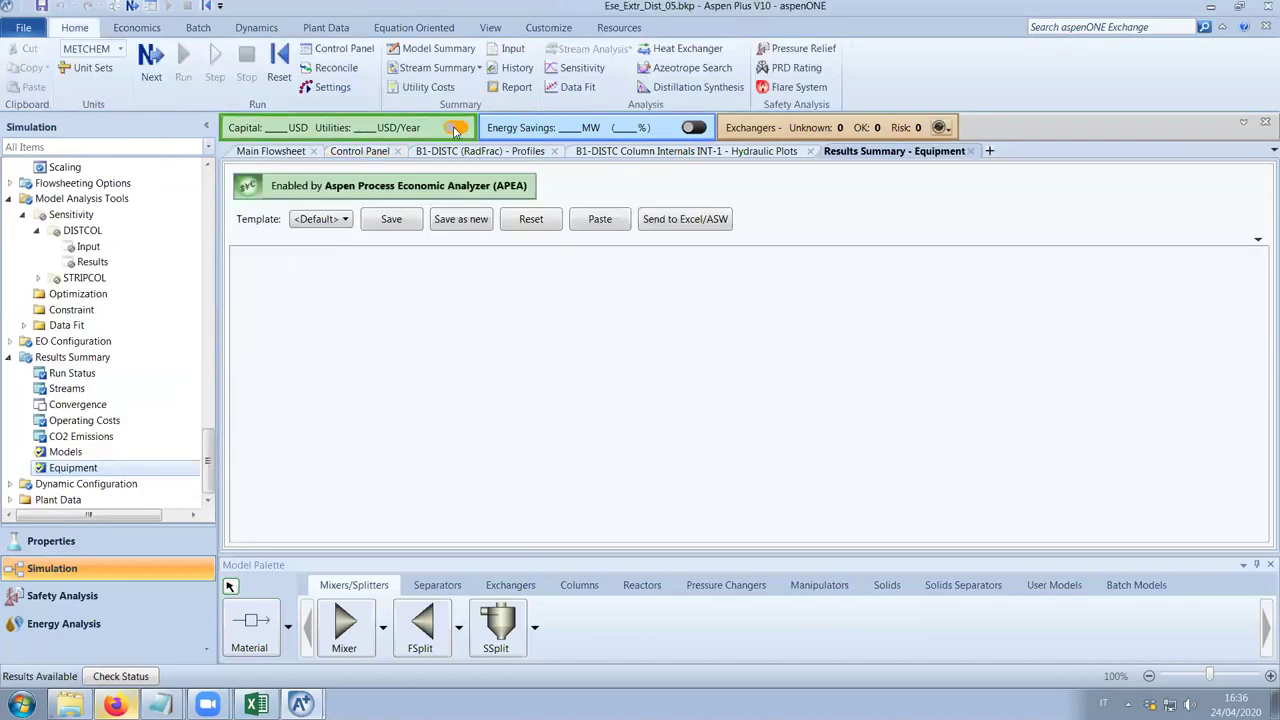
pyautogui.click(971, 151)
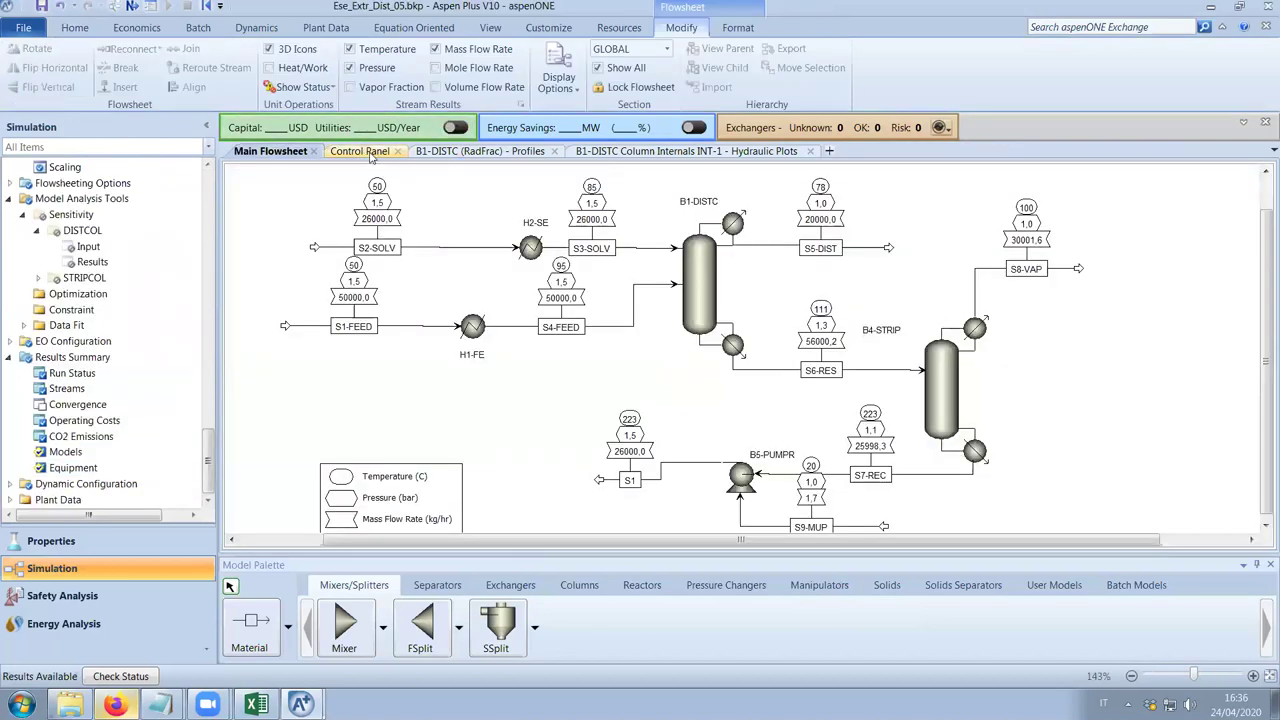
# Save the simulation with the Control Panel messages on display.
pyautogui.click(360, 151)
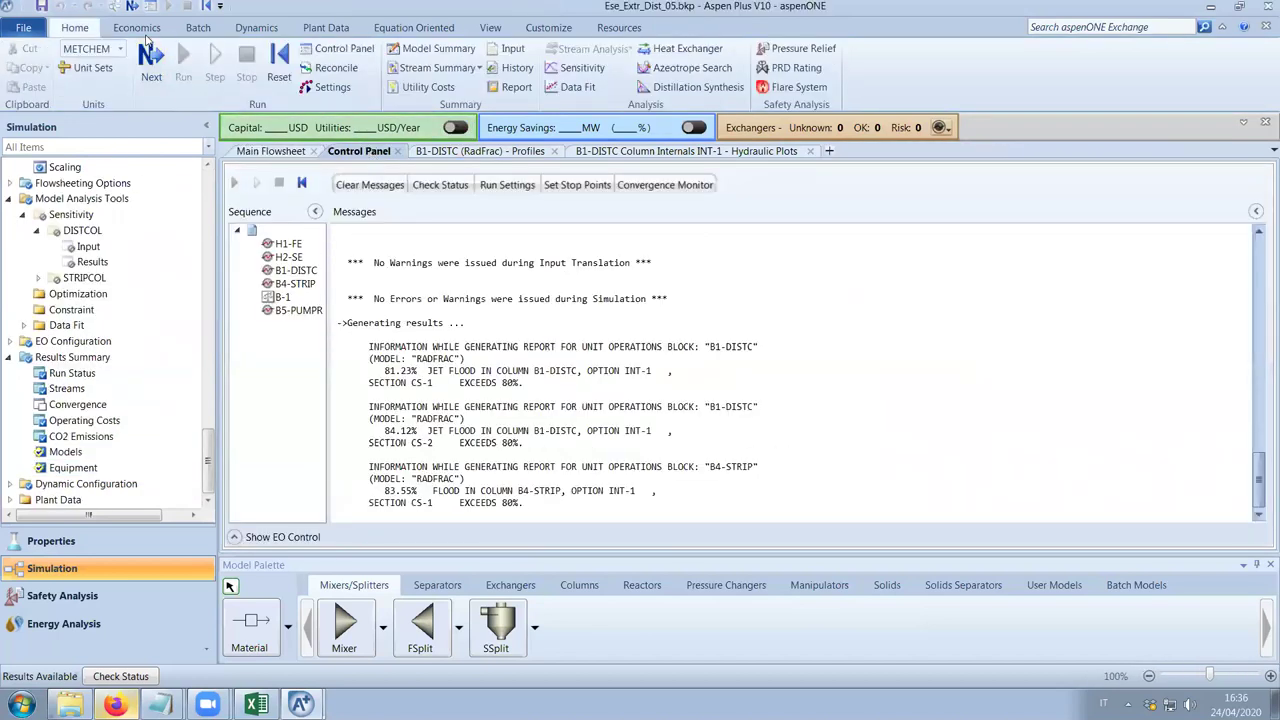
pyautogui.hotkey('ctrl', 's')
pyautogui.click(694, 391)
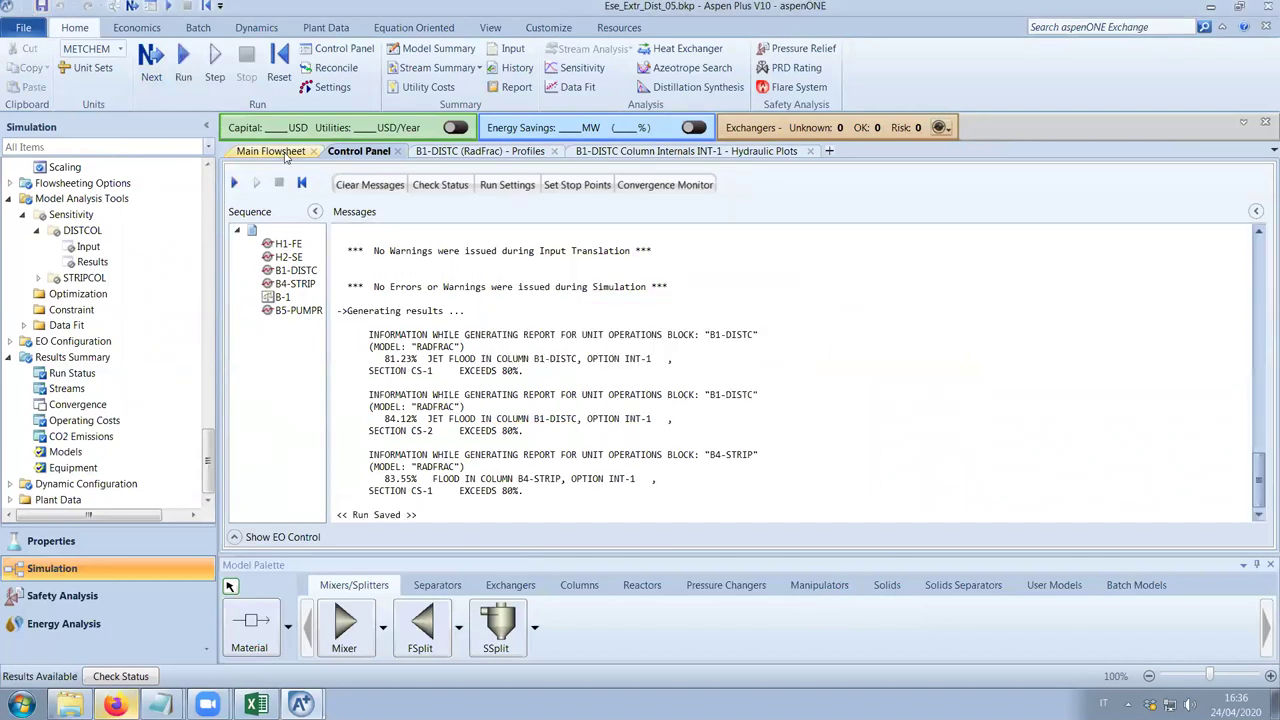
# Delete the pump outlet stream S1 from the main flowsheet.
pyautogui.click(271, 151)
pyautogui.click(659, 485)
pyautogui.press('Delete')
pyautogui.press('Return')
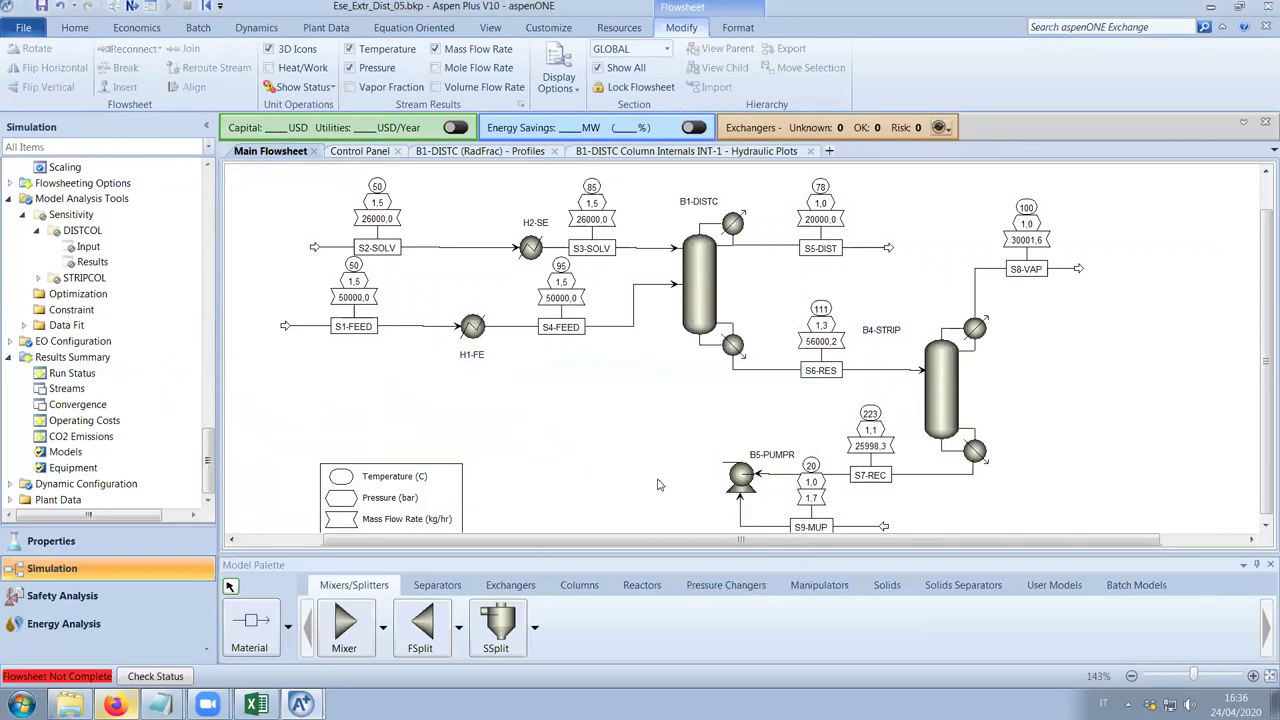
# Reconnect the source of S2-SOLV to the outlet of pump B5-PUMPR and shift the recycle line's vertical run clear of H2-SE.
pyautogui.rightClick(315, 250)
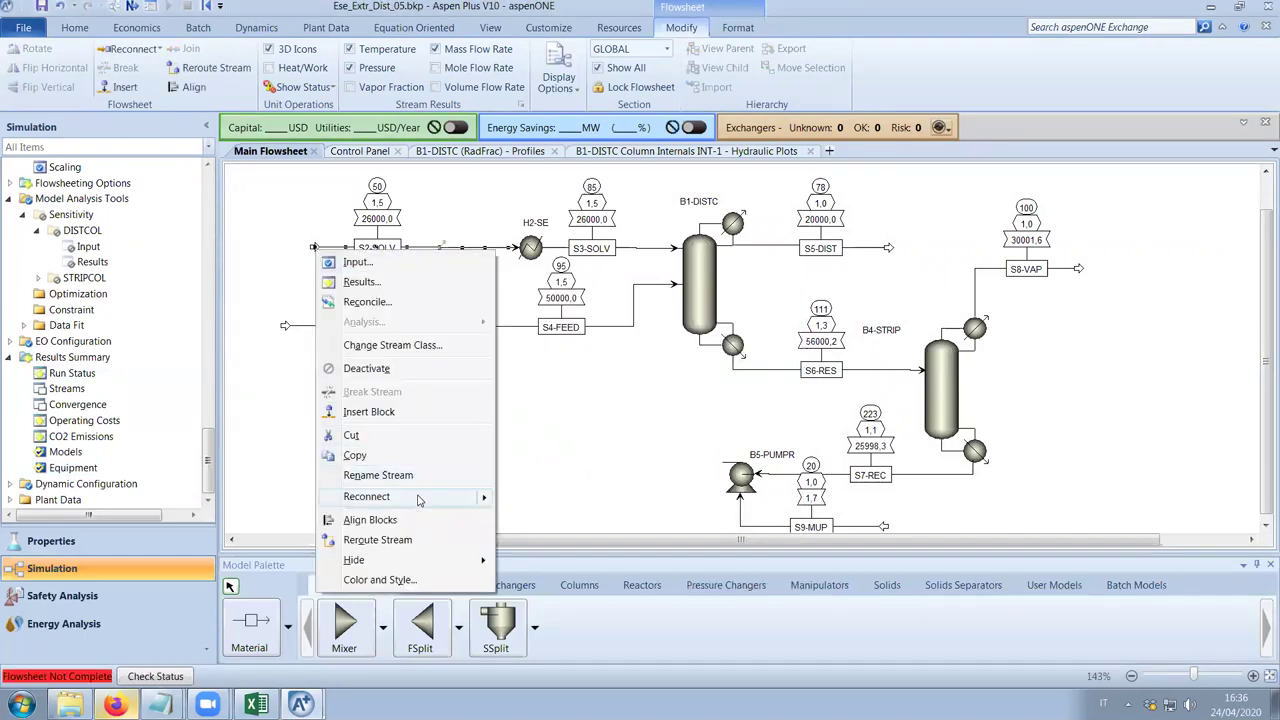
pyautogui.moveTo(420, 500)
pyautogui.click(530, 521)
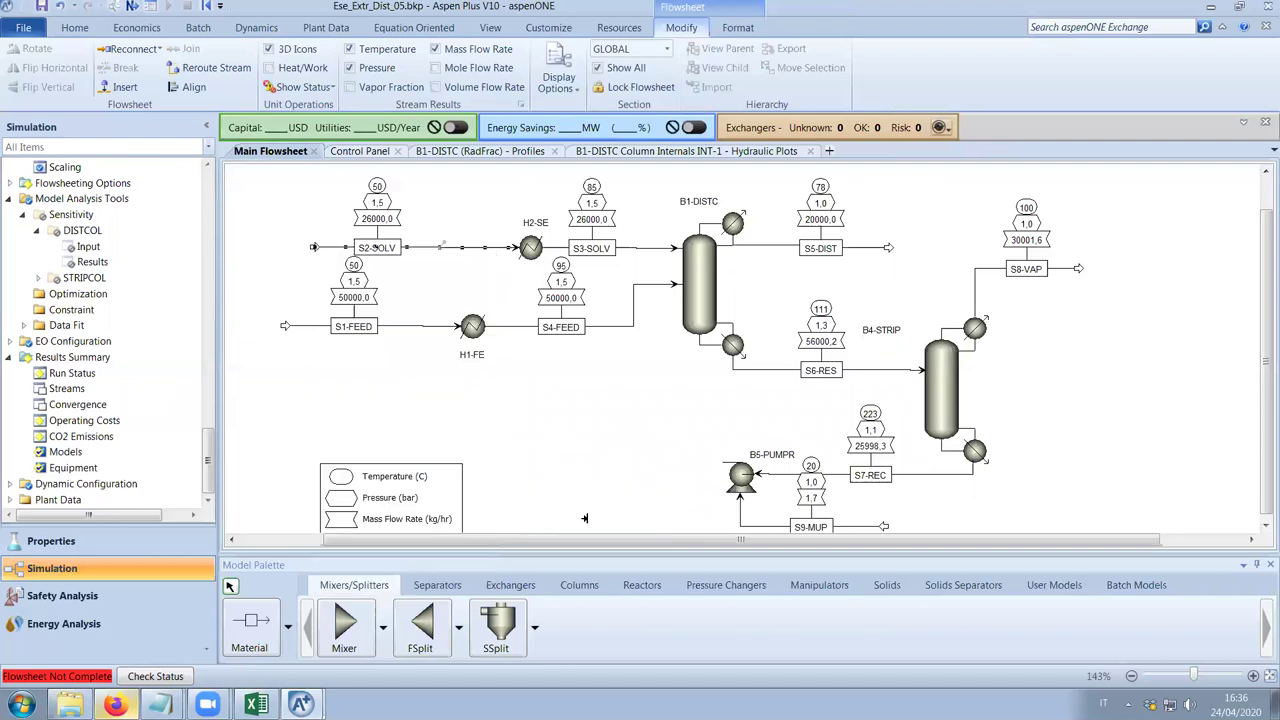
pyautogui.click(710, 462)
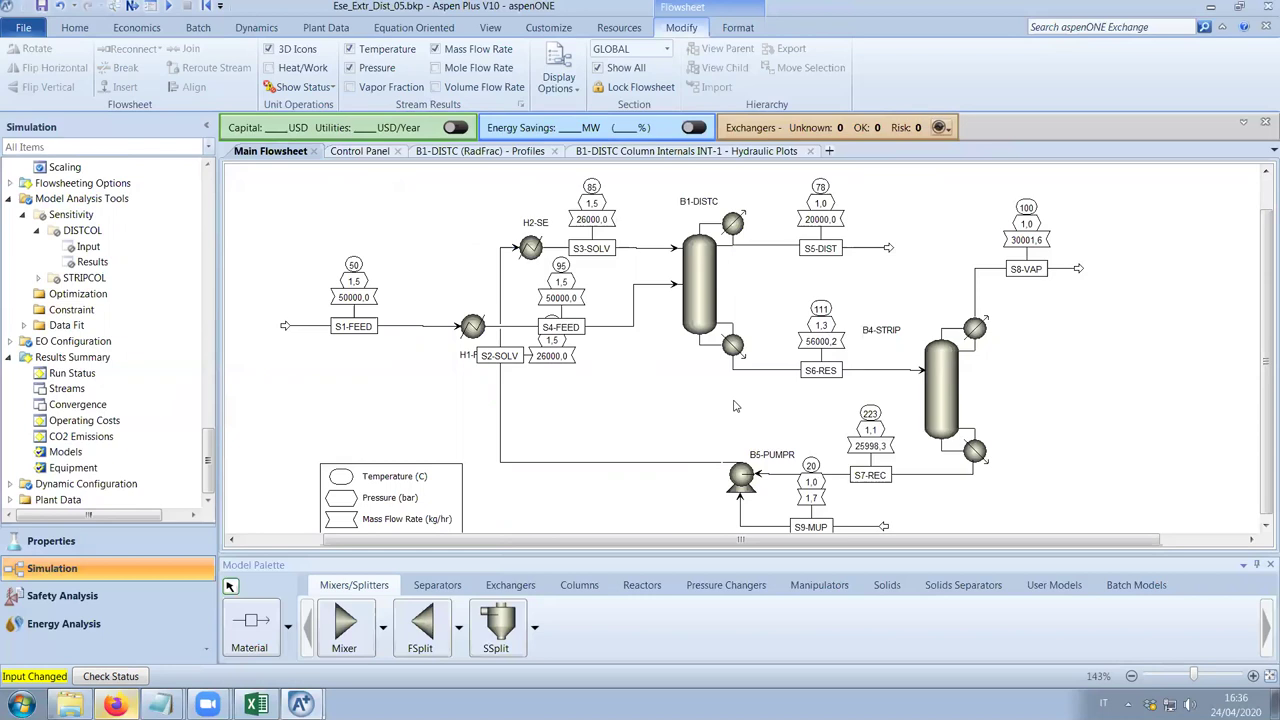
pyautogui.moveTo(500, 443); pyautogui.dragTo(420, 443)
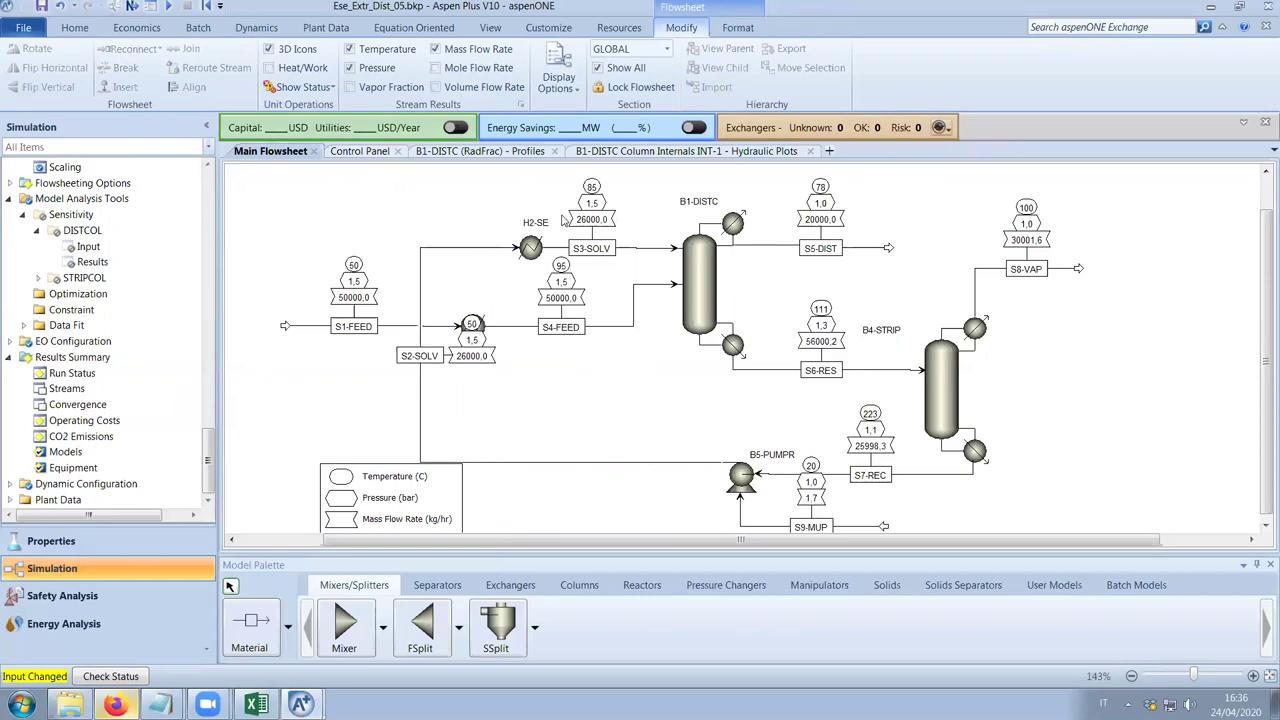
# Close B1-DISTC's hydraulic plots and profiles and show the Control Panel messages.
pyautogui.click(810, 151)
pyautogui.click(554, 151)
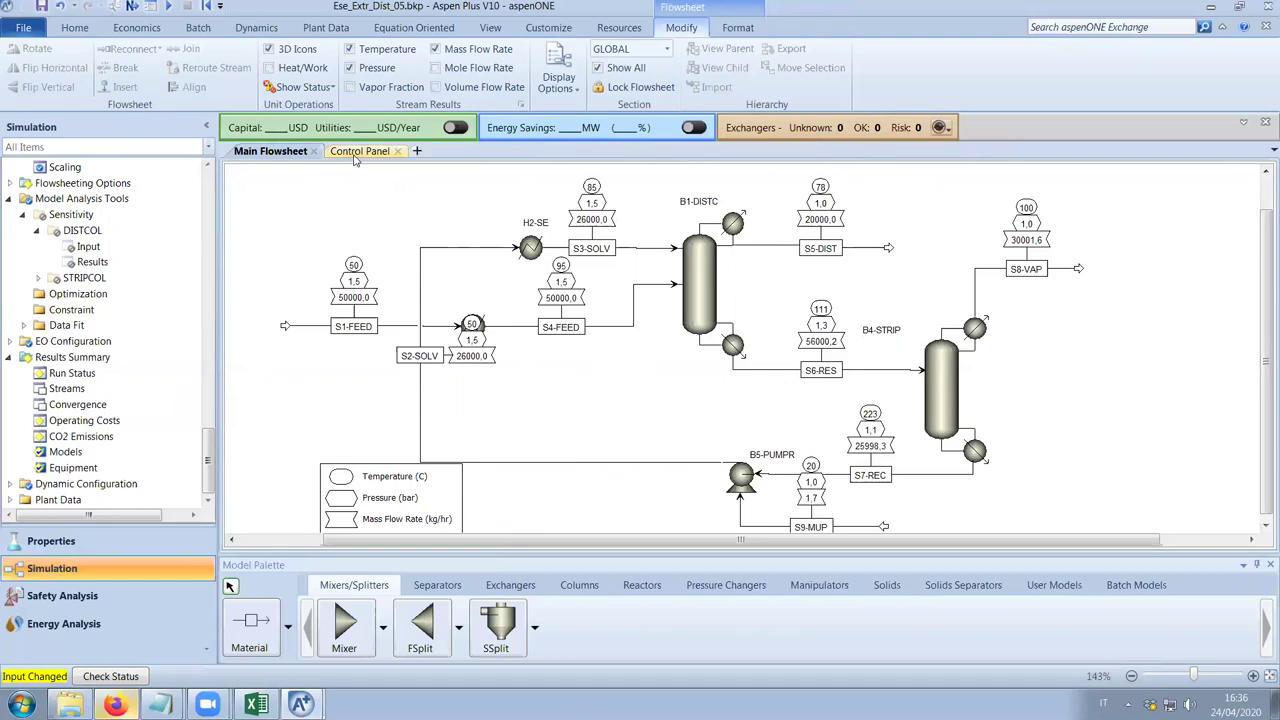
pyautogui.click(357, 152)
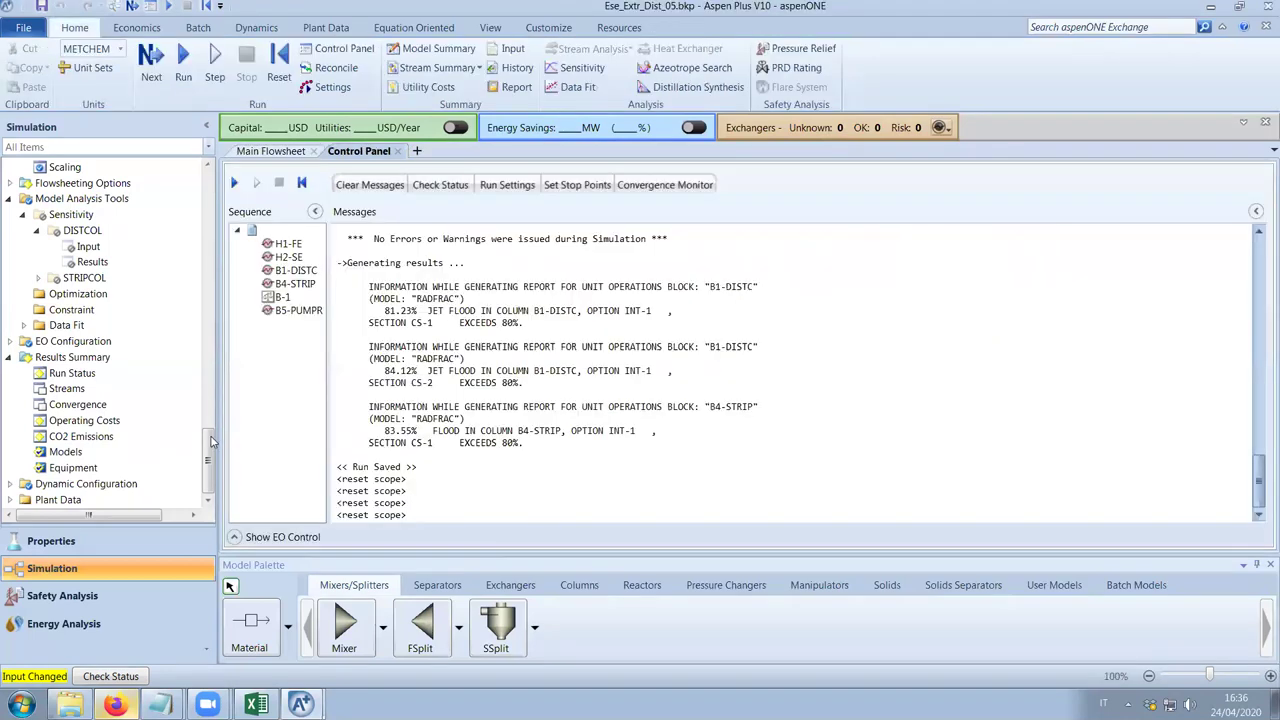
# Specify S2-SOLV as the tear stream in the flowsheet's convergence settings, keeping the default tolerance and state variables.
pyautogui.click(90, 404)
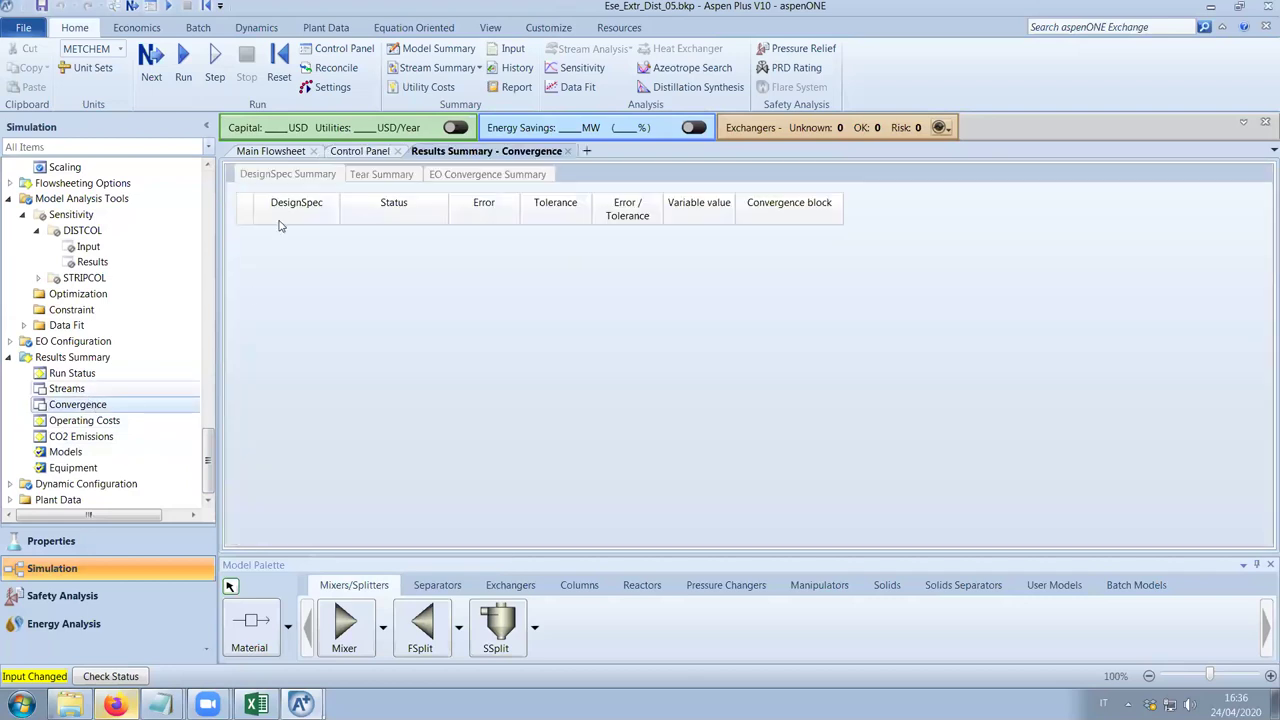
pyautogui.scroll(4, 135, 358)
pyautogui.scroll(-3, 135, 358)
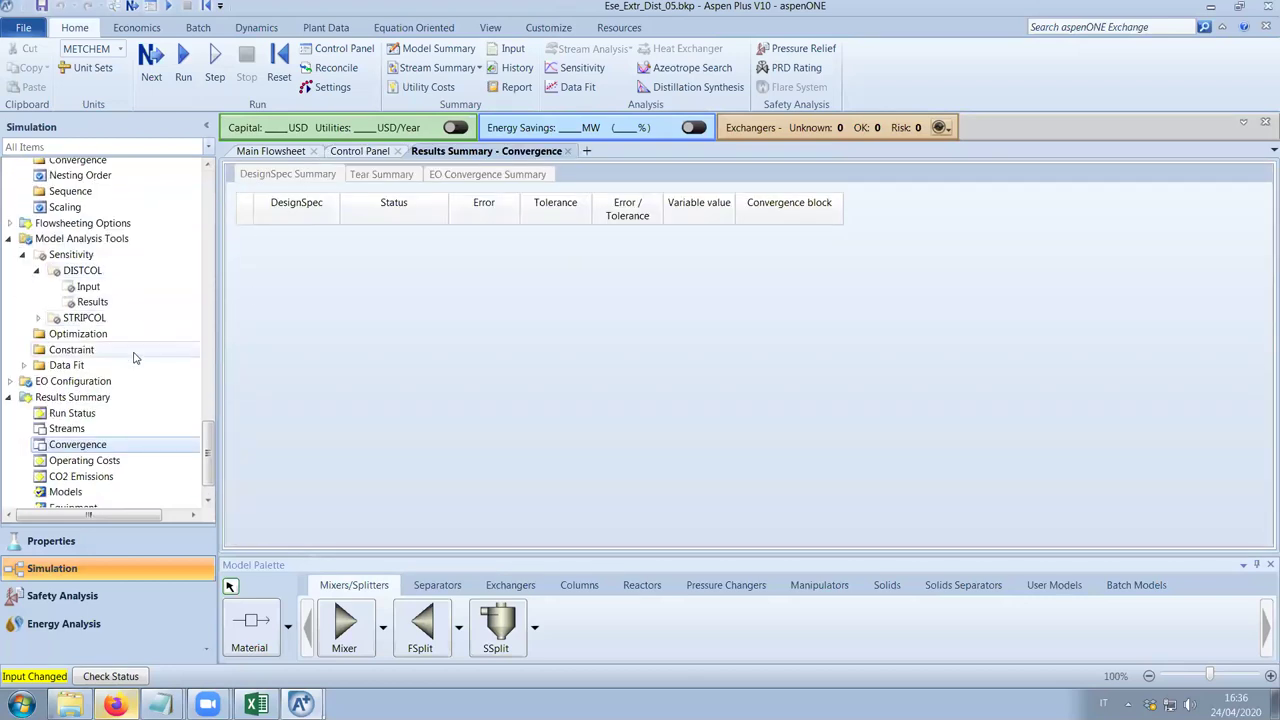
pyautogui.scroll(5, 25, 400)
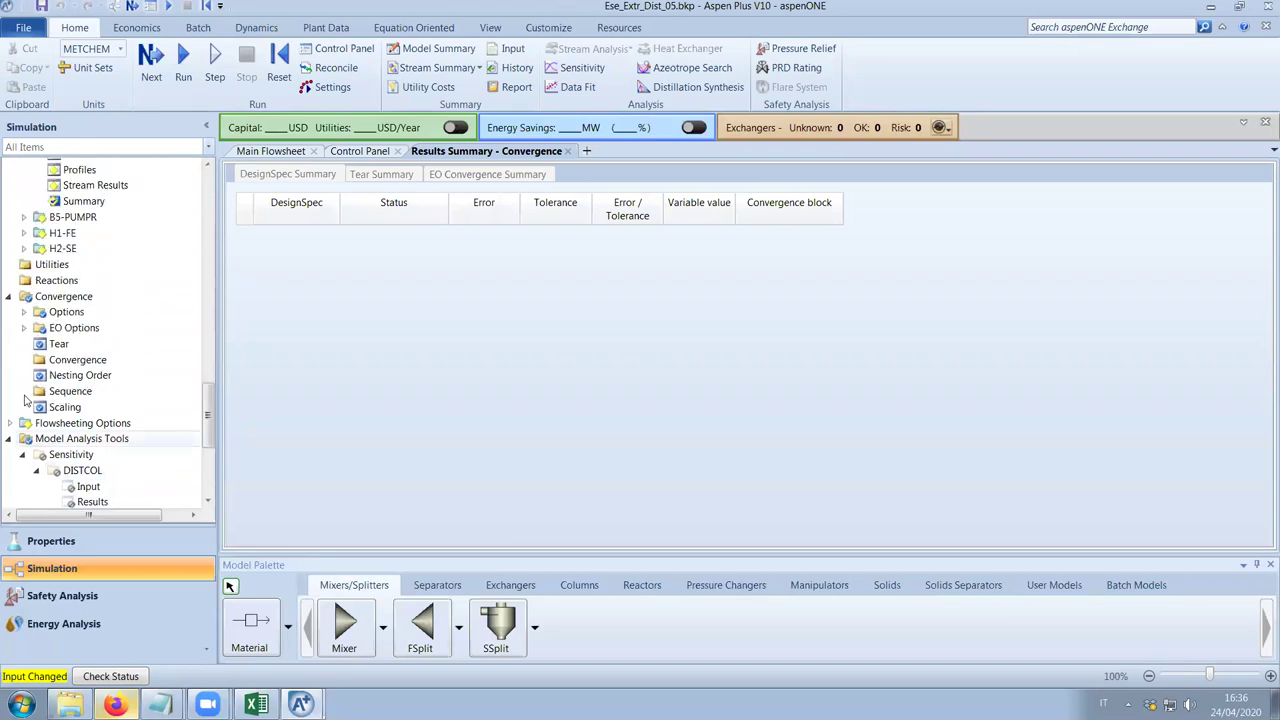
pyautogui.scroll(2, 25, 400)
pyautogui.scroll(-2, 40, 380)
pyautogui.click(62, 344)
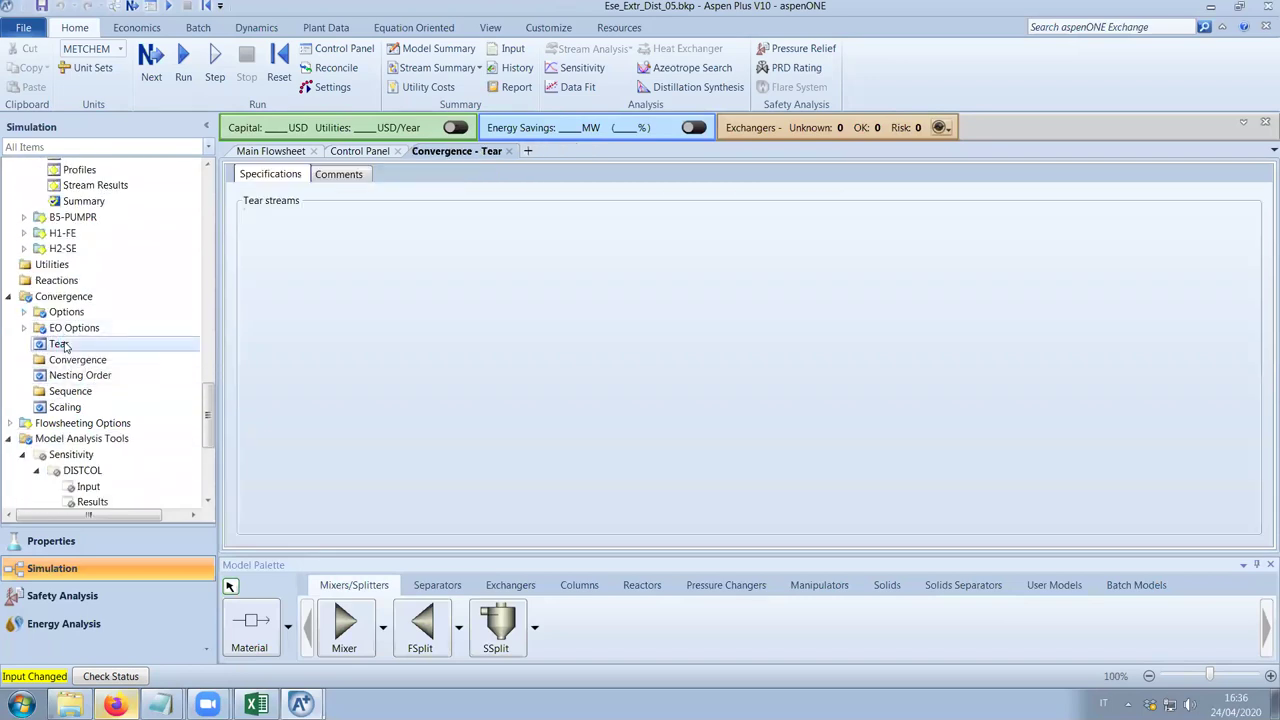
pyautogui.click(383, 237)
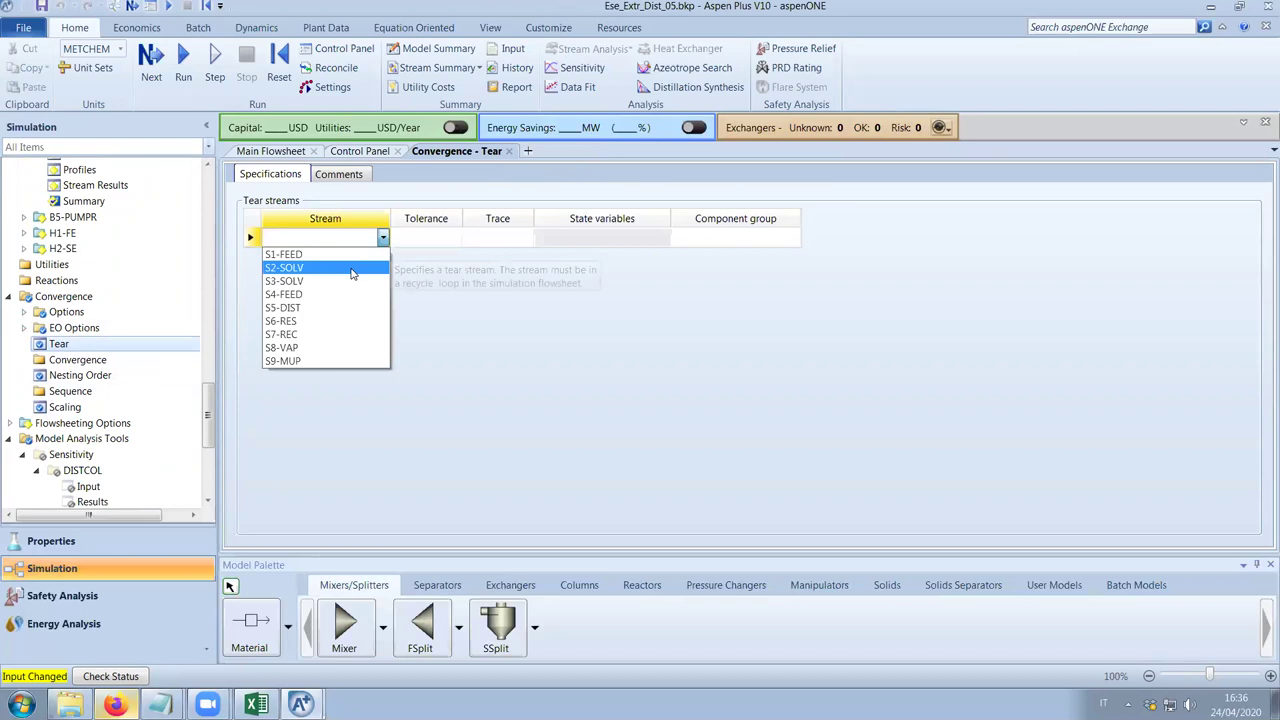
pyautogui.click(351, 268)
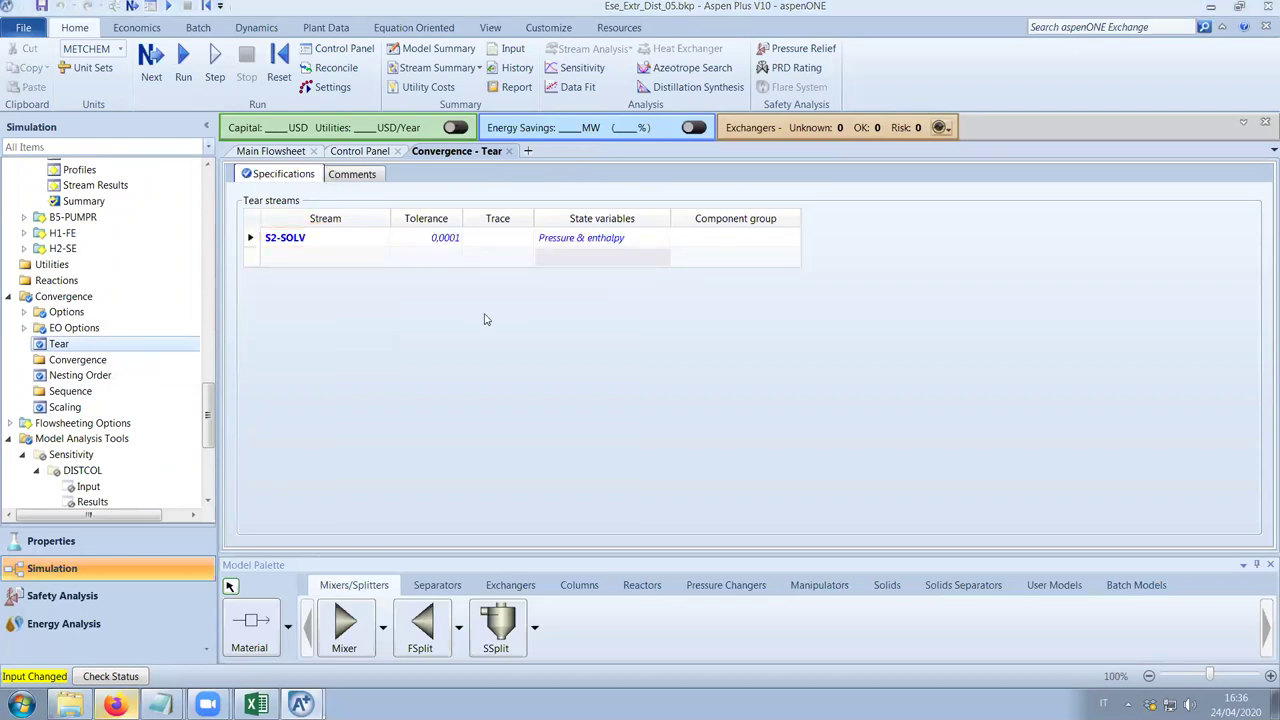
# Run the simulation with the closed solvent recycle, review the loop convergence messages, and save it in backup format only.
pyautogui.click(359, 151)
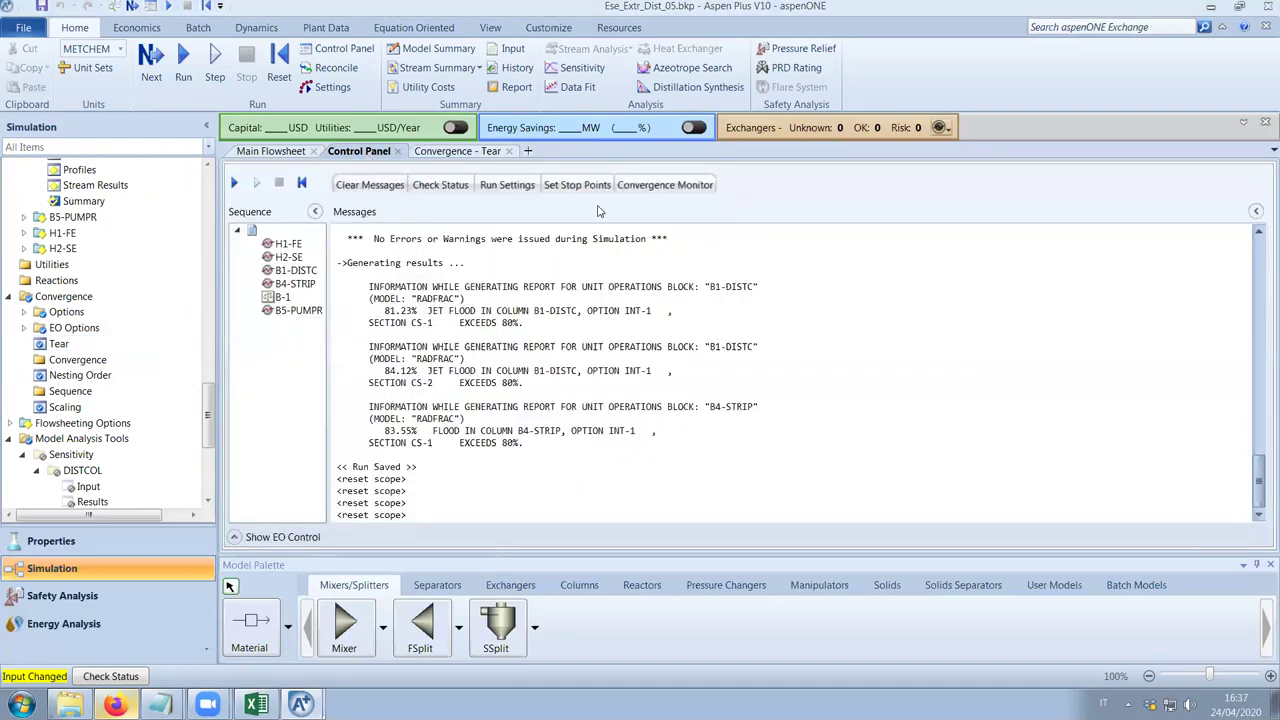
pyautogui.click(153, 62)
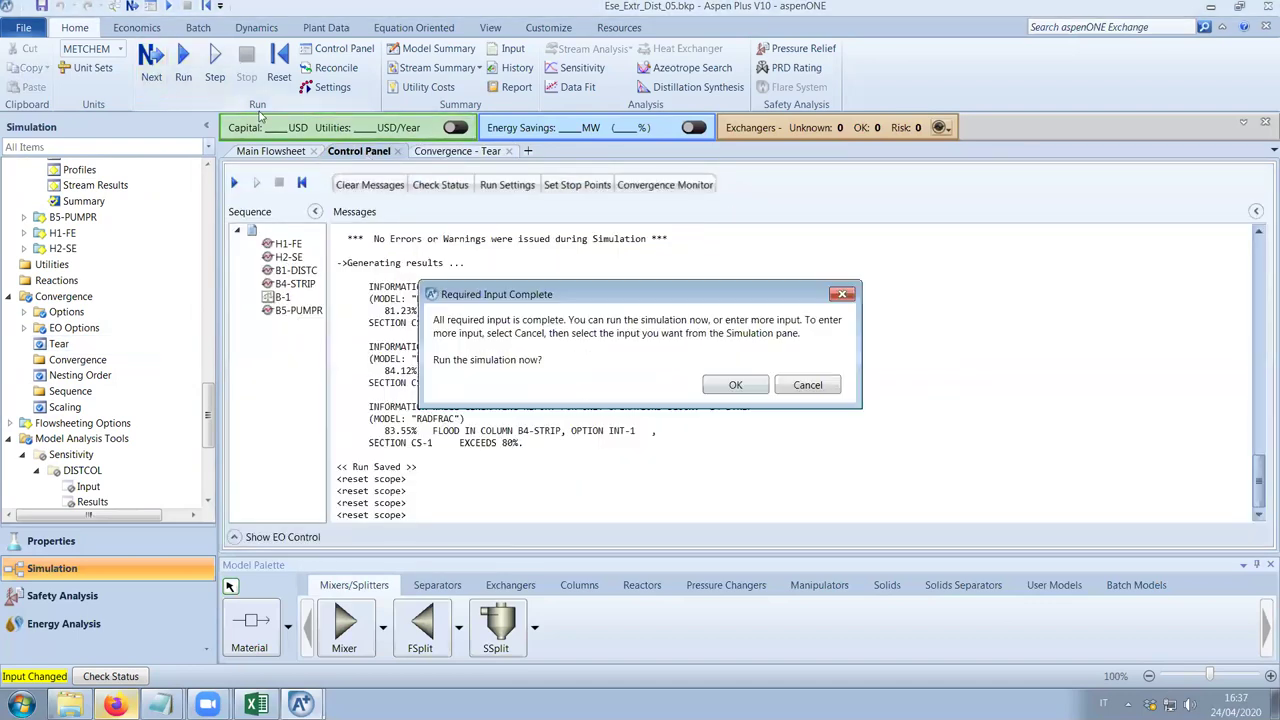
pyautogui.click(737, 386)
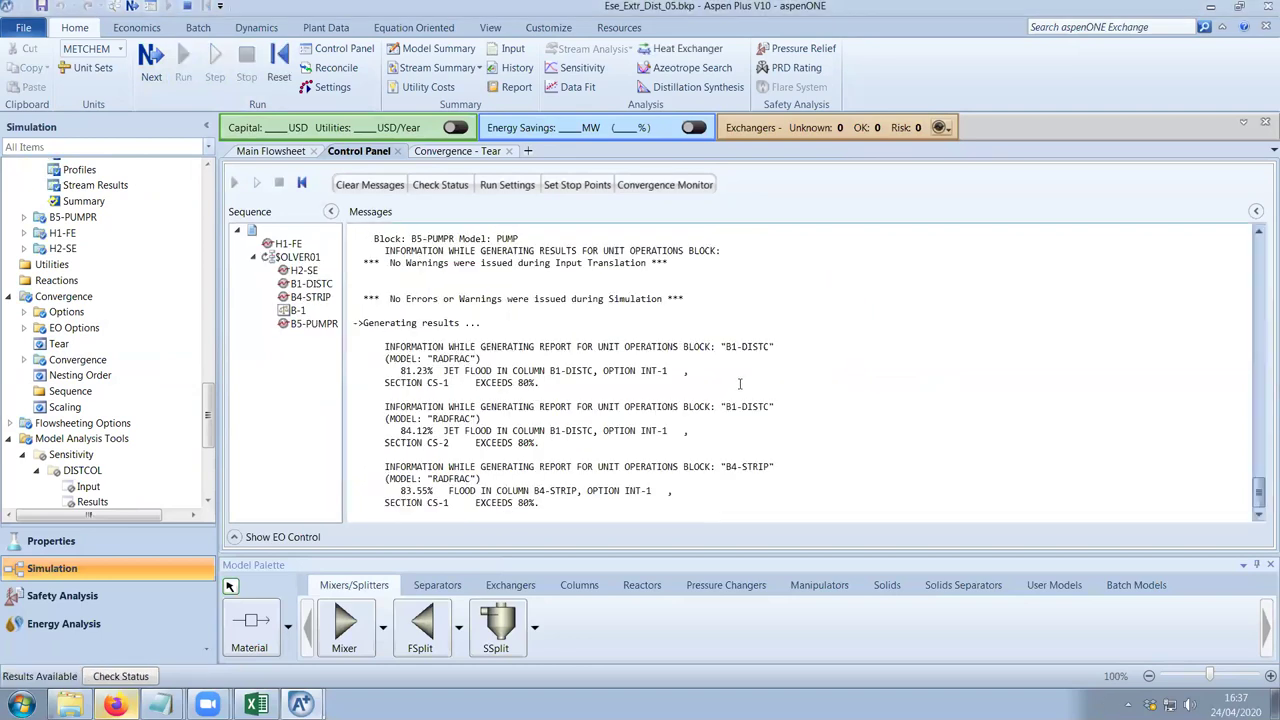
pyautogui.scroll(8, 740, 383)
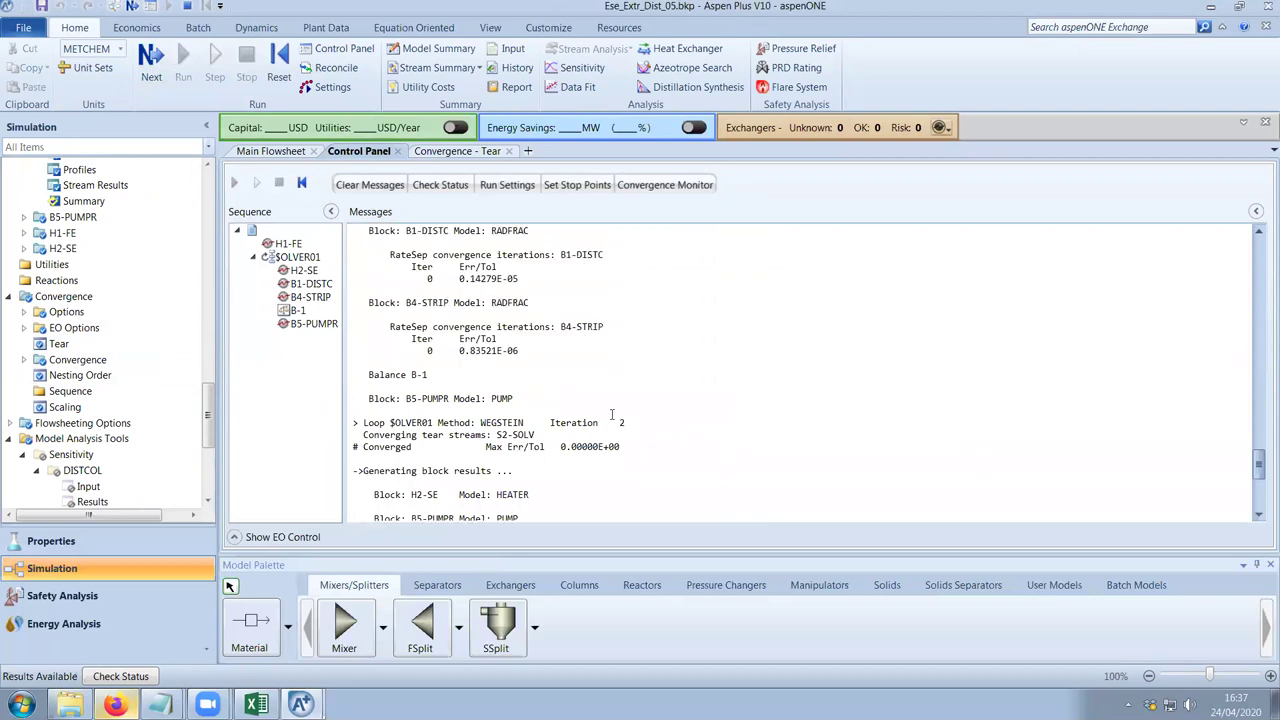
pyautogui.scroll(-8, 614, 415)
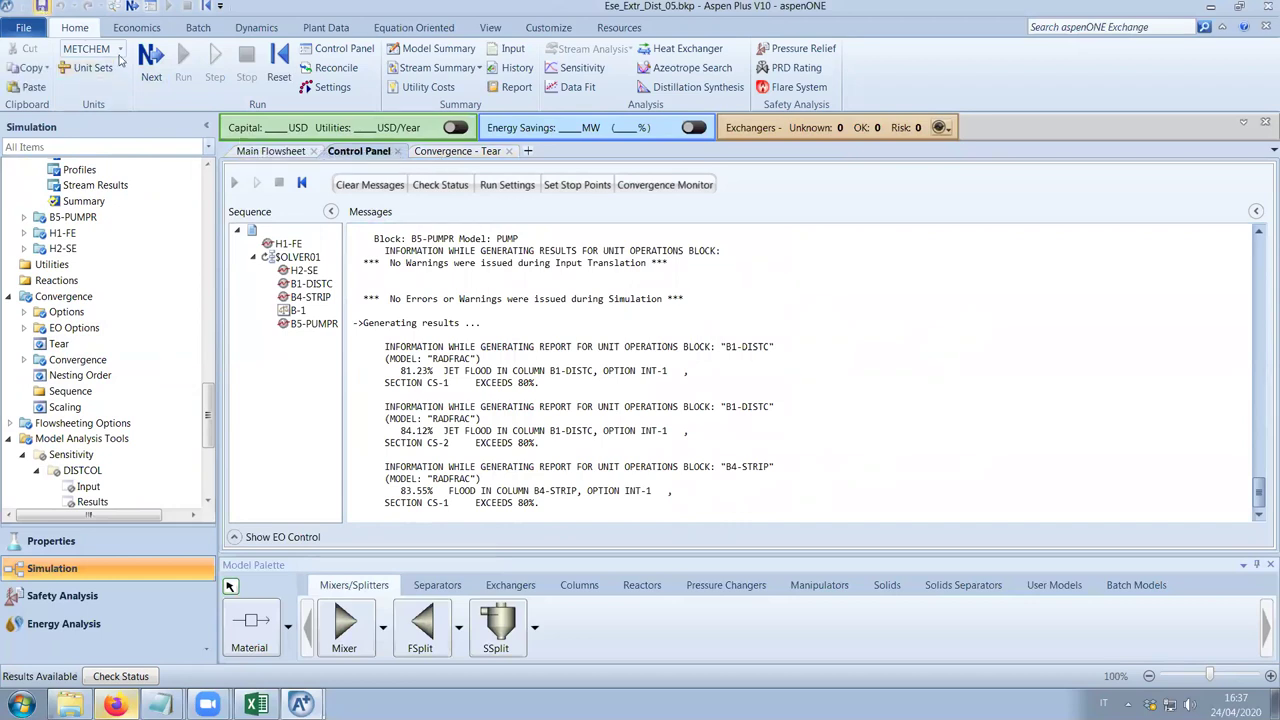
pyautogui.hotkey('ctrl', 's')
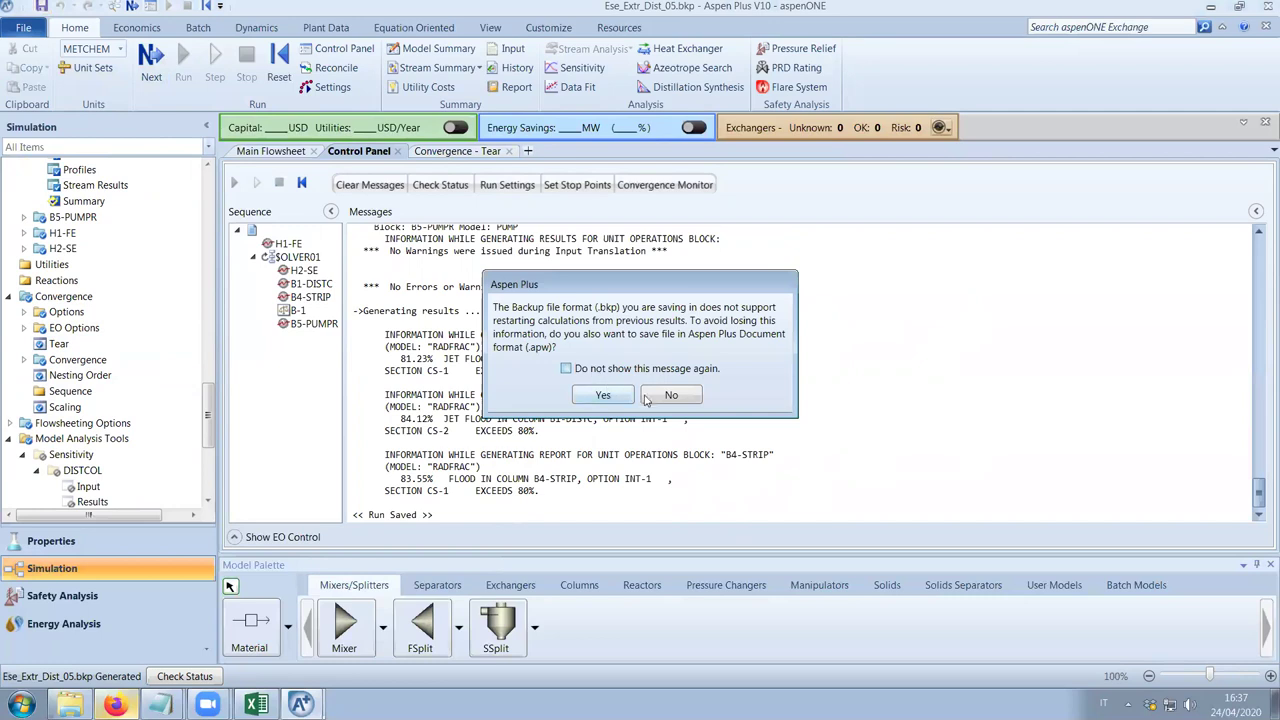
pyautogui.click(652, 396)
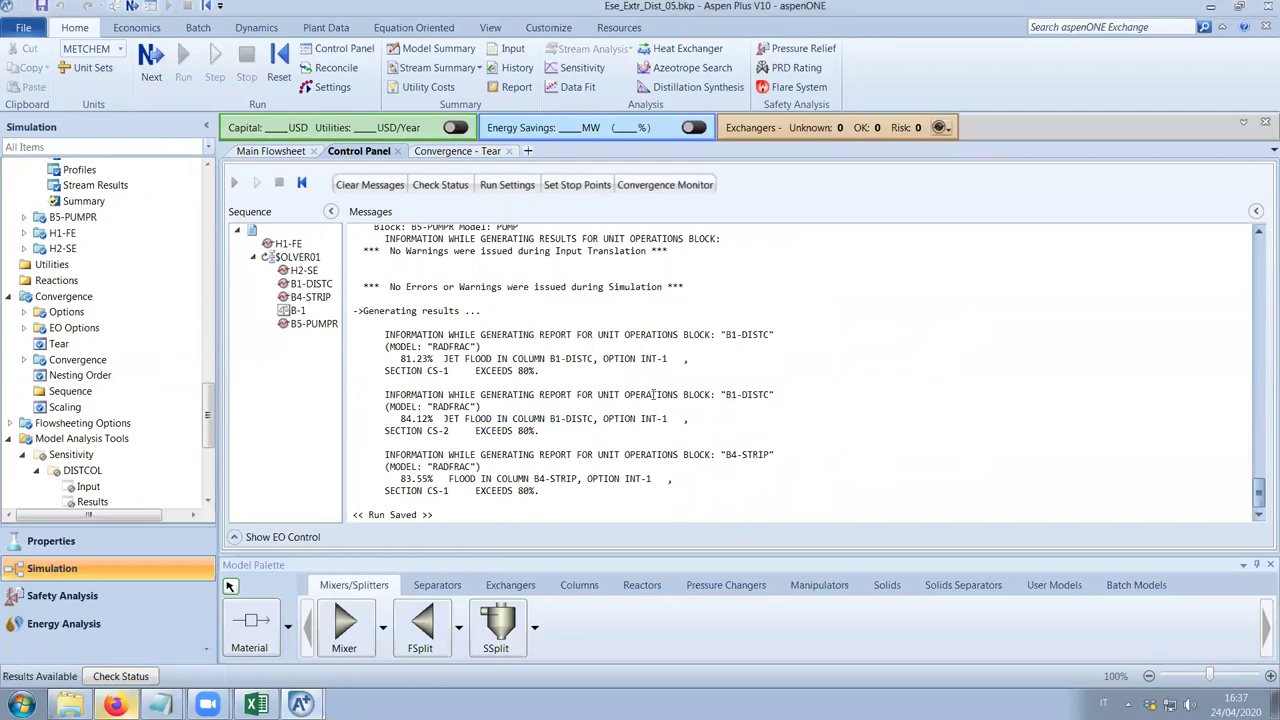
# Shift the vertical run of recycle stream S2-SOLV on the main flowsheet away from heater H1-FE, toward the S1-FEED inlet.
pyautogui.click(272, 151)
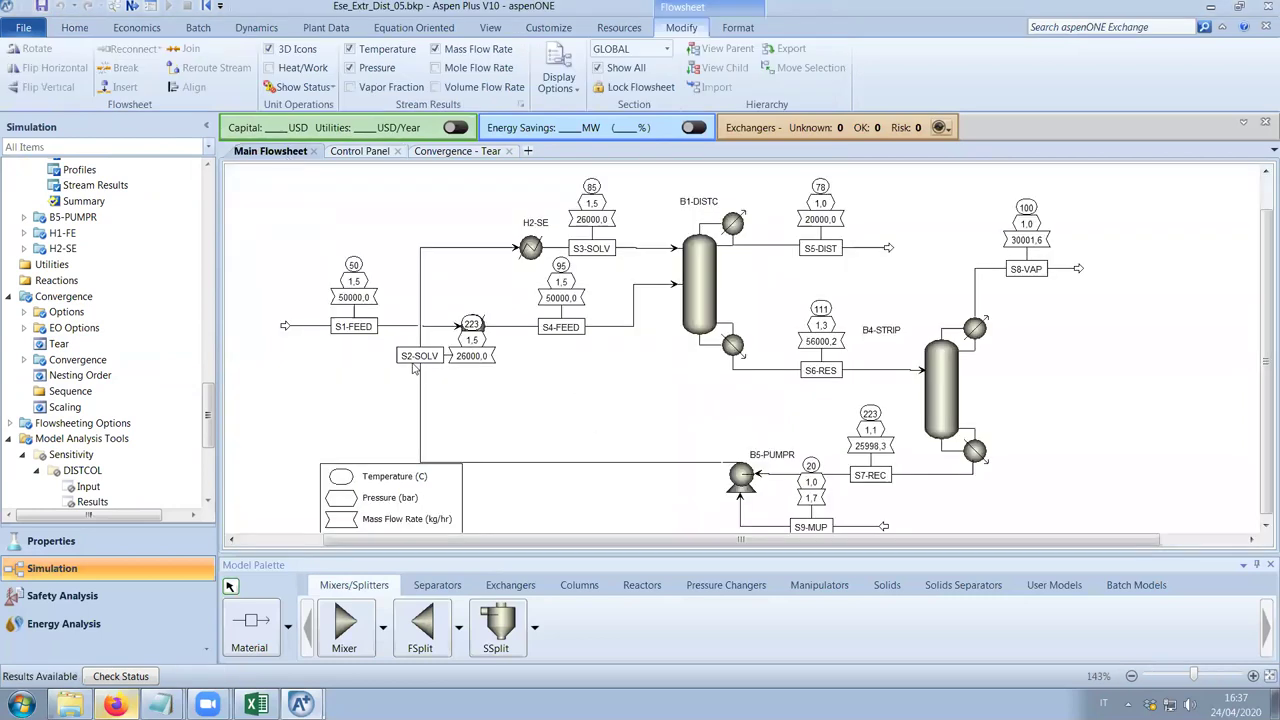
pyautogui.moveTo(420, 424); pyautogui.dragTo(326, 424)
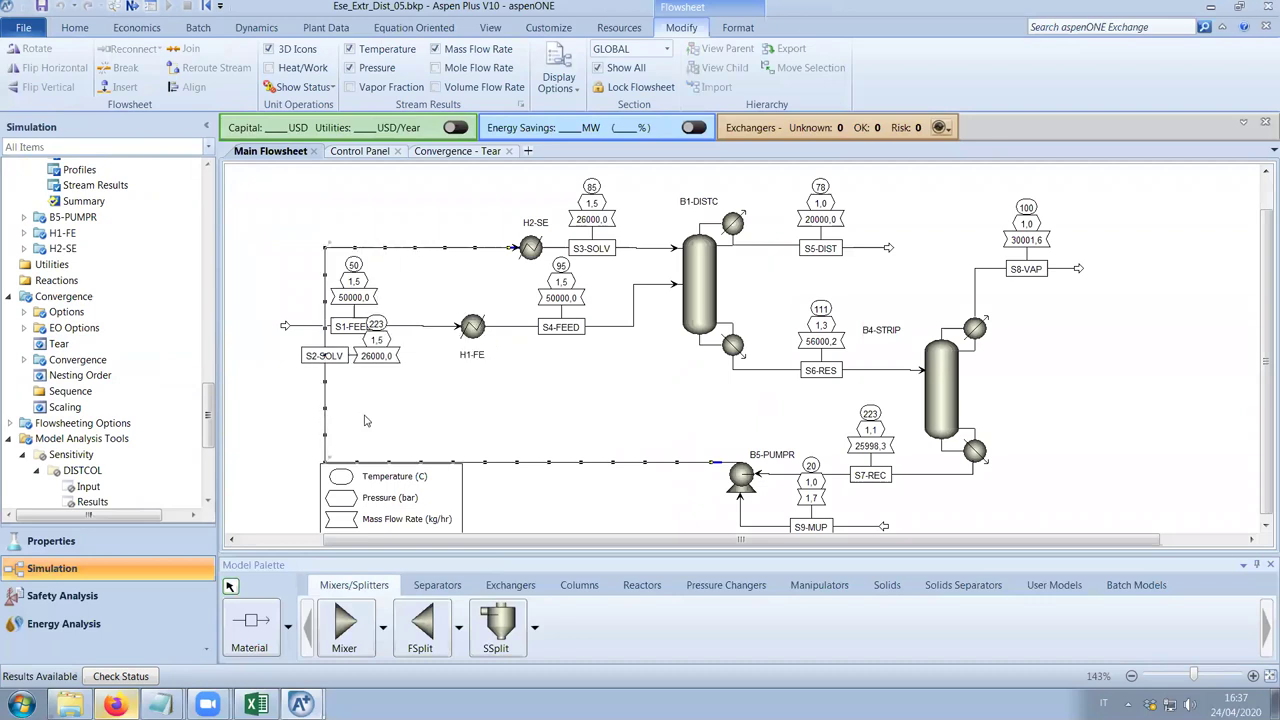
pyautogui.click(593, 430)
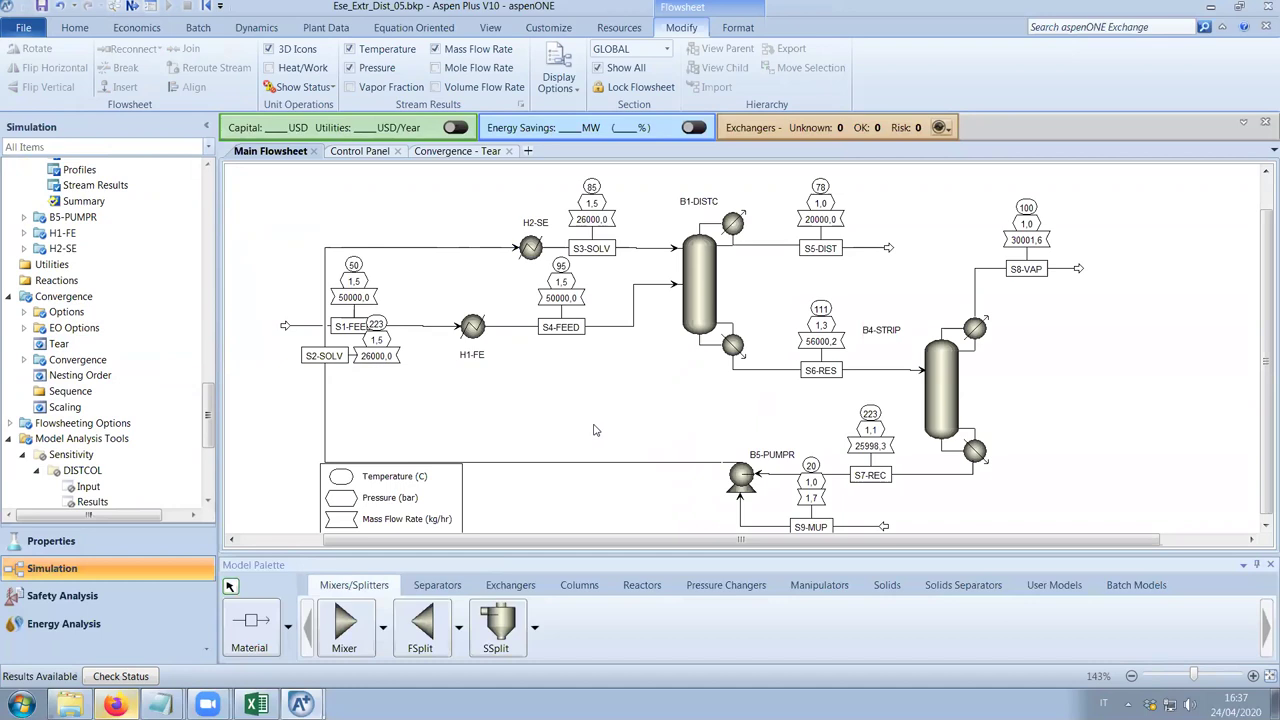